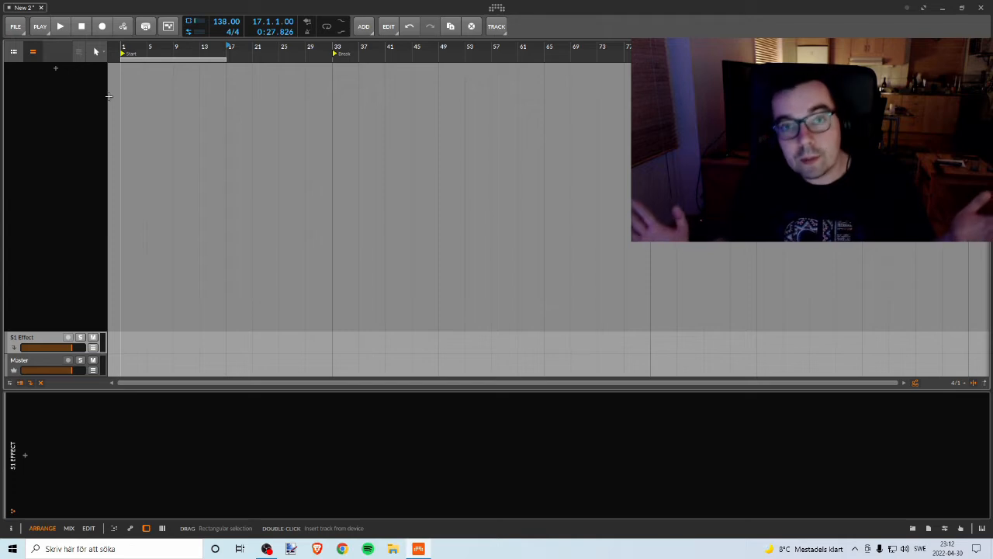
Step: Add an instrument track and load the Sylenth1 plug-in into its device chain
right_click(72, 97)
click(121, 107)
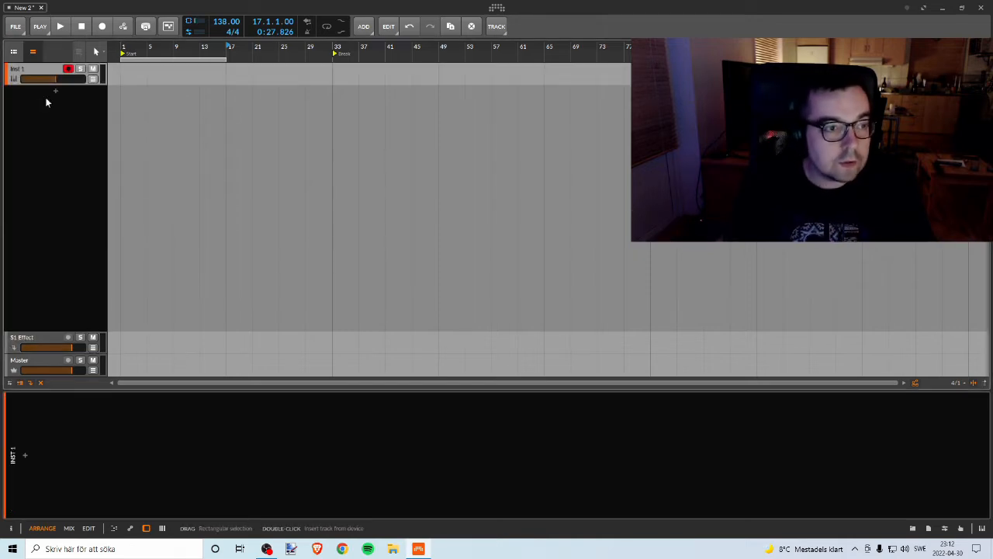
click(42, 66)
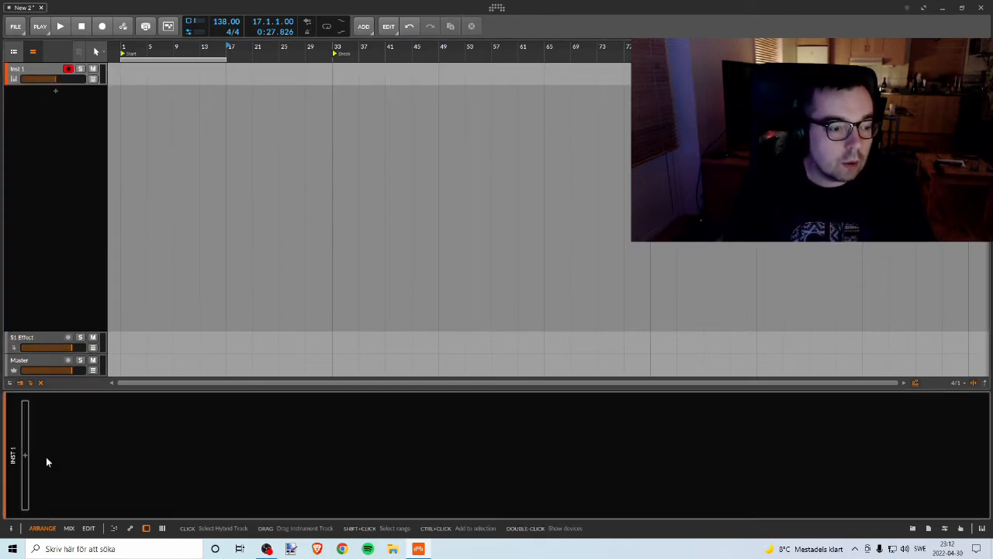
click(25, 456)
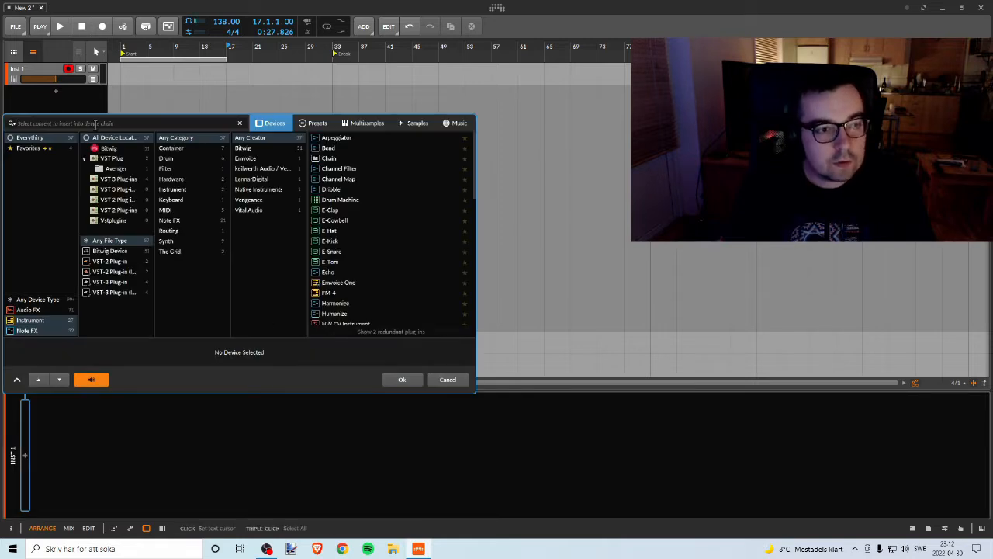
text(s)
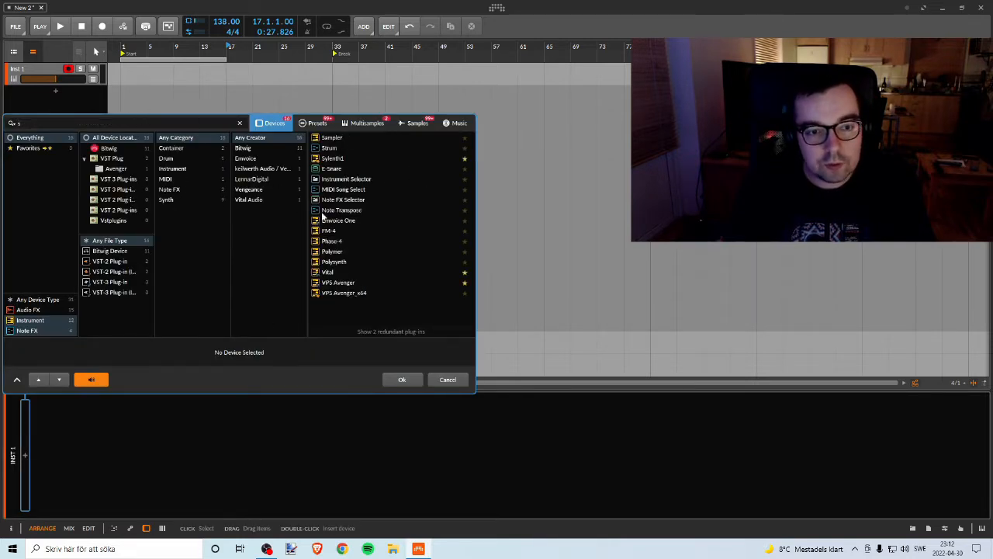
double_click(332, 159)
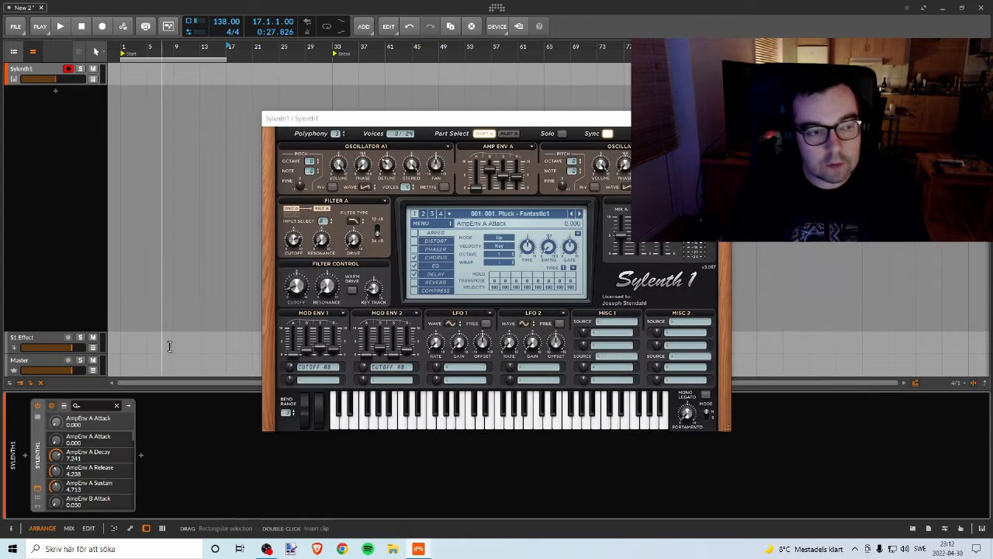
Step: Move the Sylenth1 window higher, audition a note on its keyboard and close the window
drag(502, 119, 522, 67)
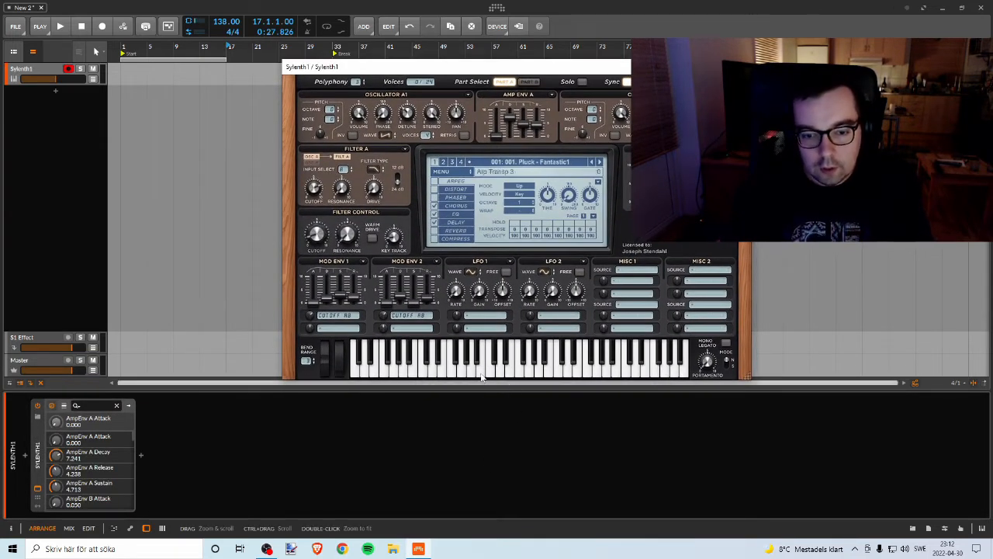
click(522, 368)
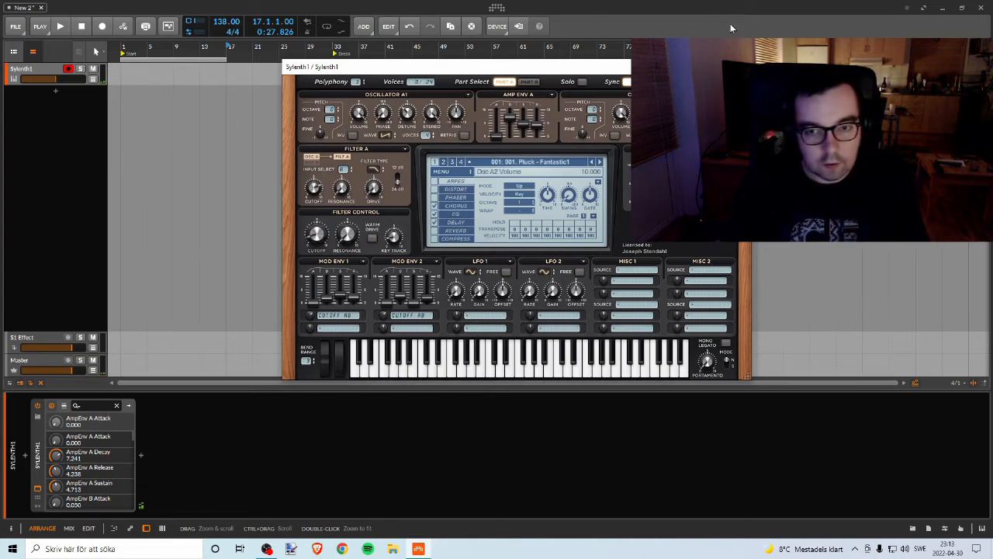
click(744, 66)
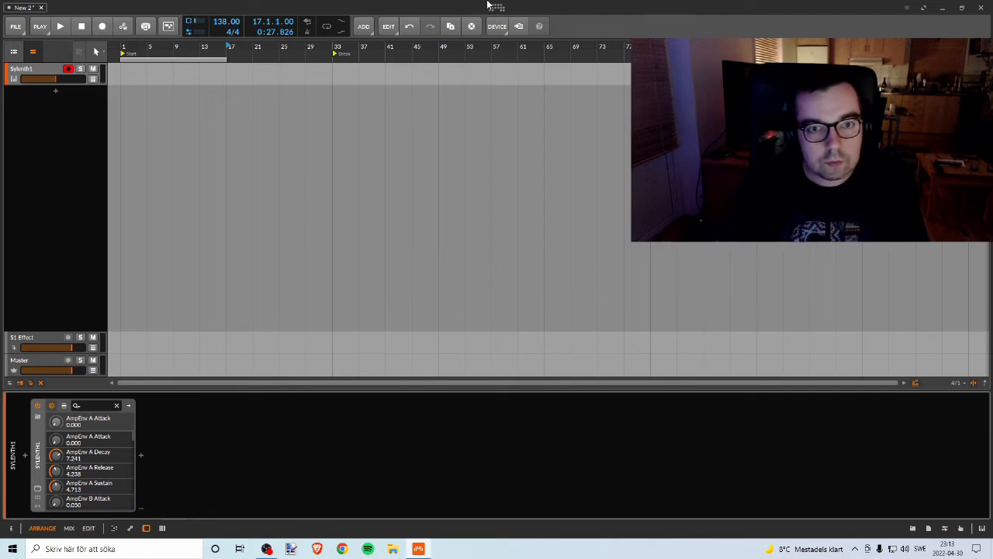
click(18, 92)
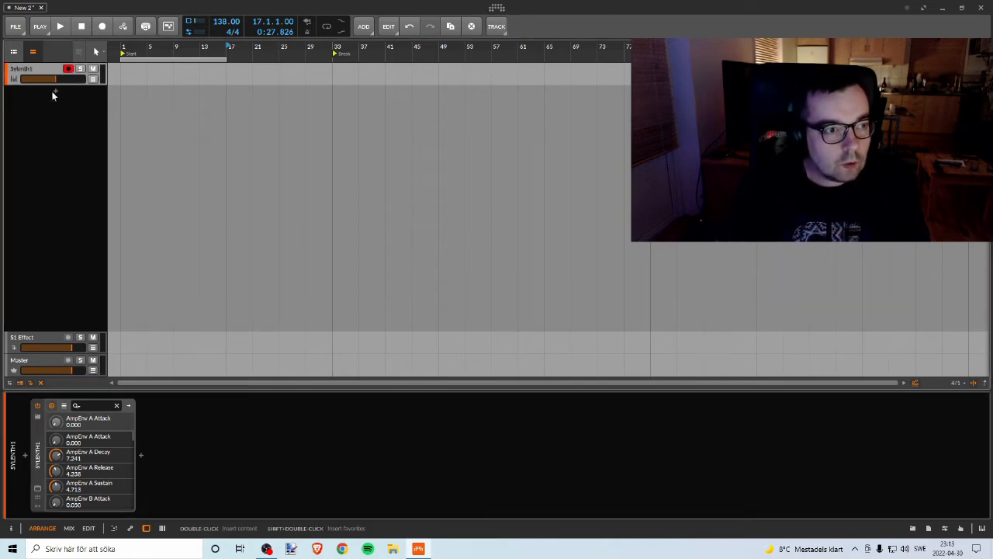
right_click(36, 73)
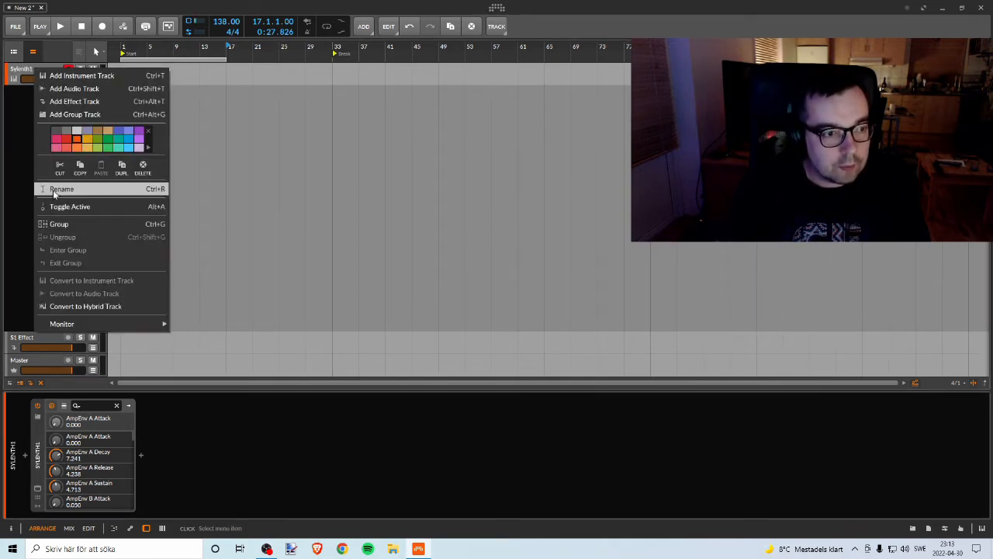
click(32, 233)
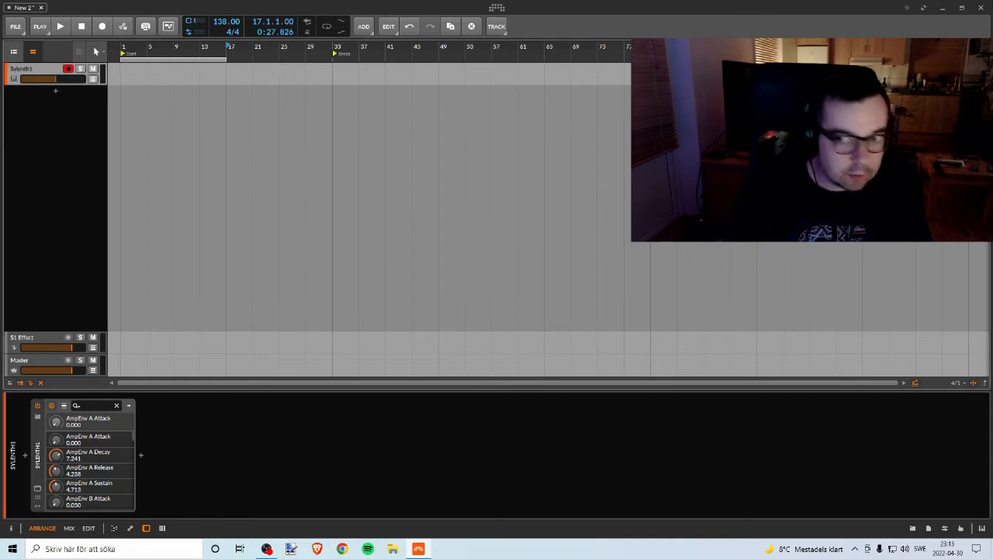
Step: Open the Notepad text file listing the track types and place it over the Bitwig Studio arrangement
click(942, 7)
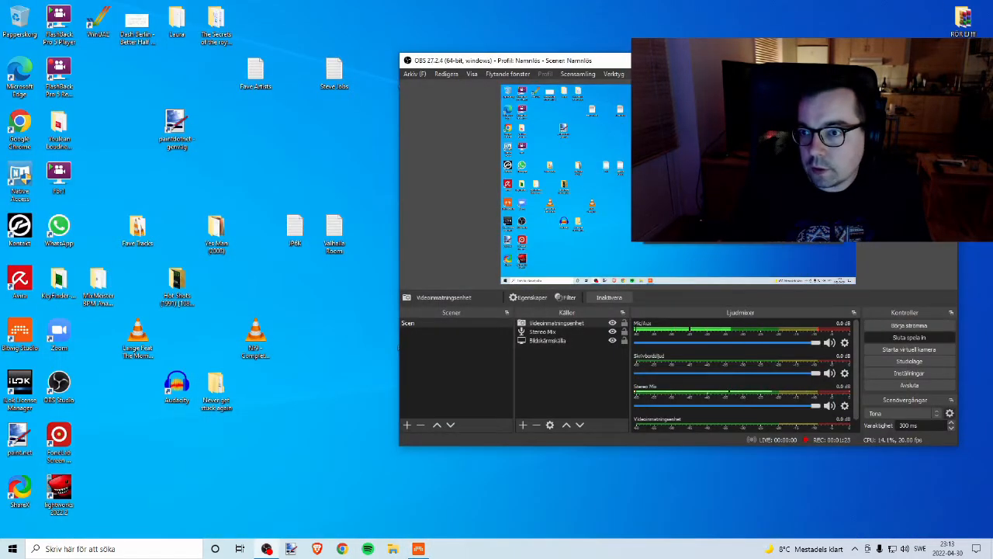
drag(838, 61, 691, 46)
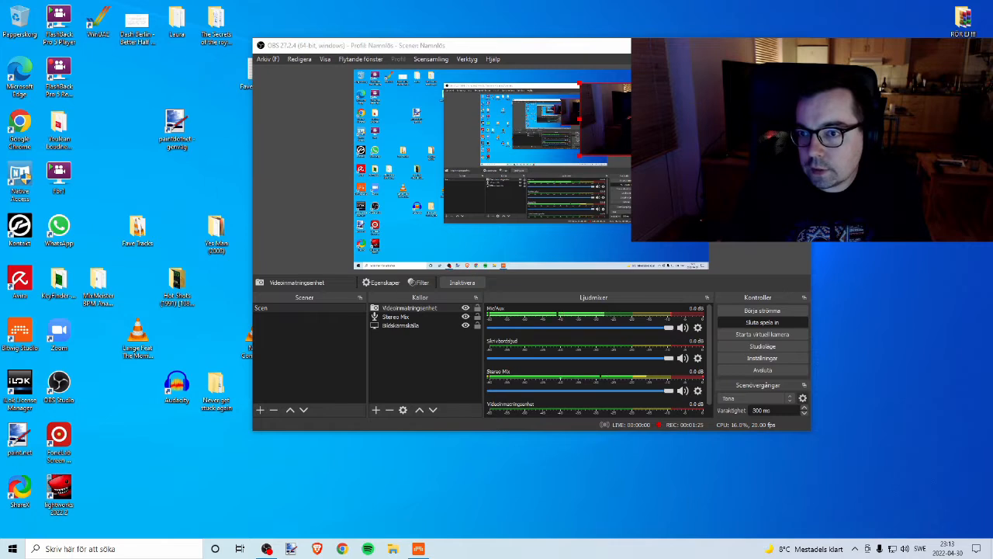
drag(487, 24, 833, 49)
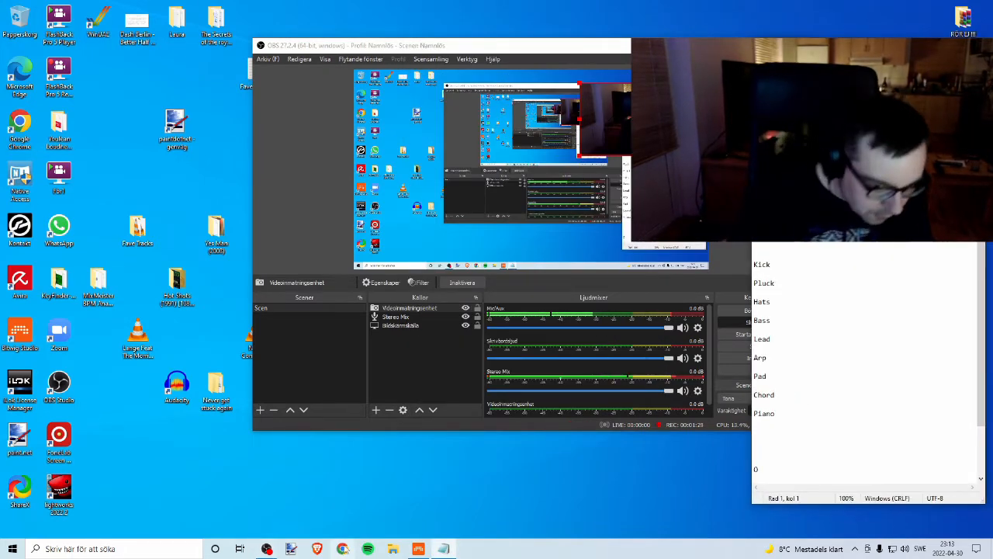
click(418, 549)
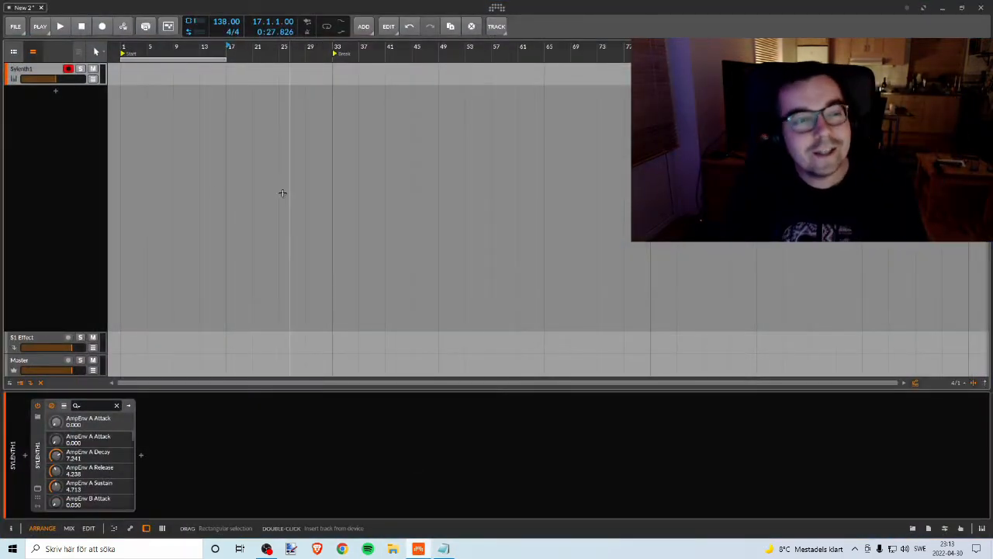
key(alt+Tab)
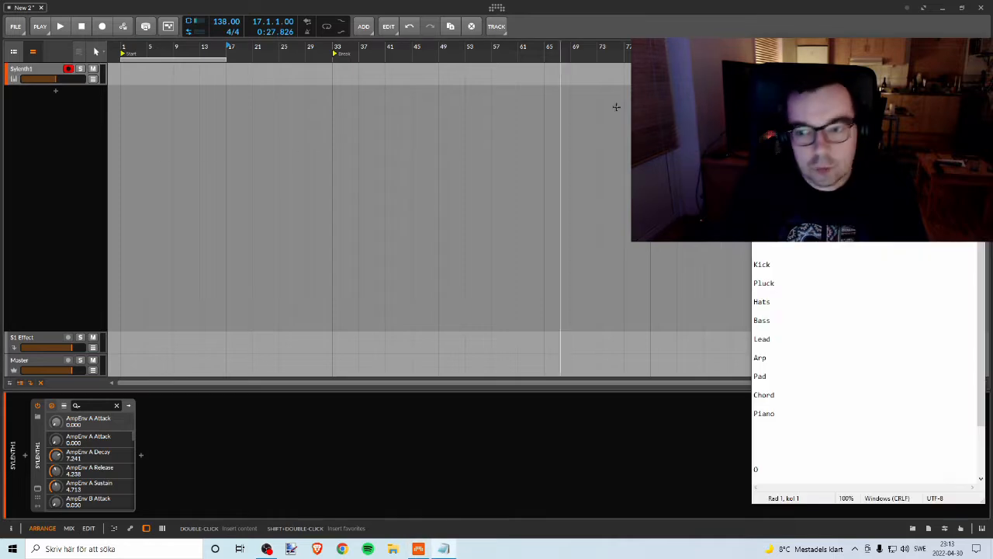
drag(851, 49, 841, 29)
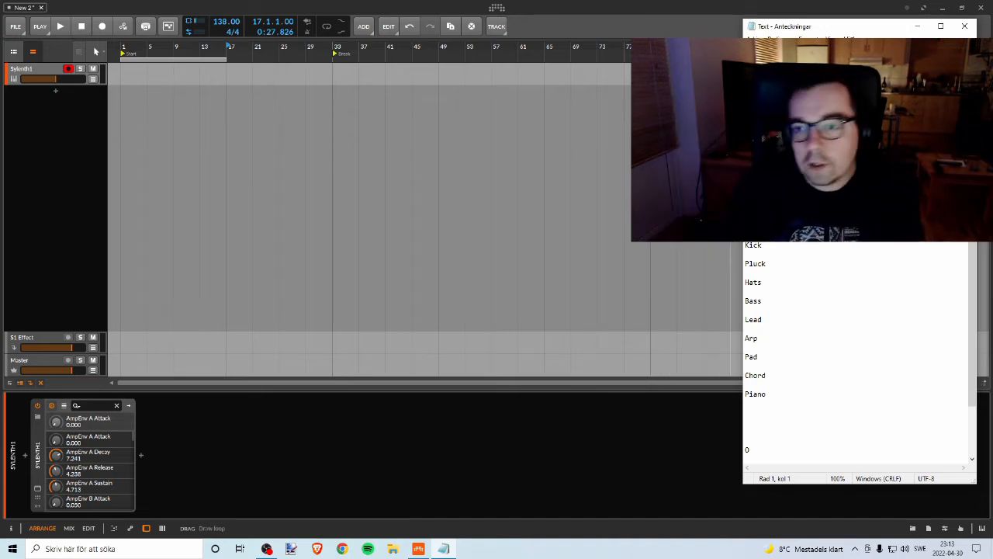
Step: Review the list of track types from Kick to Piano in the Notepad text file
right_click(21, 69)
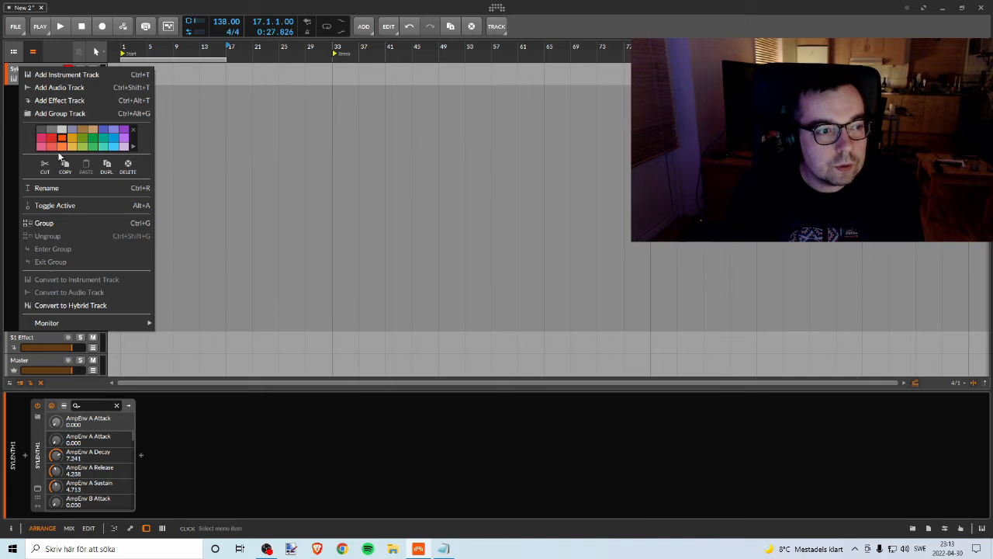
click(5, 141)
key(alt+Tab)
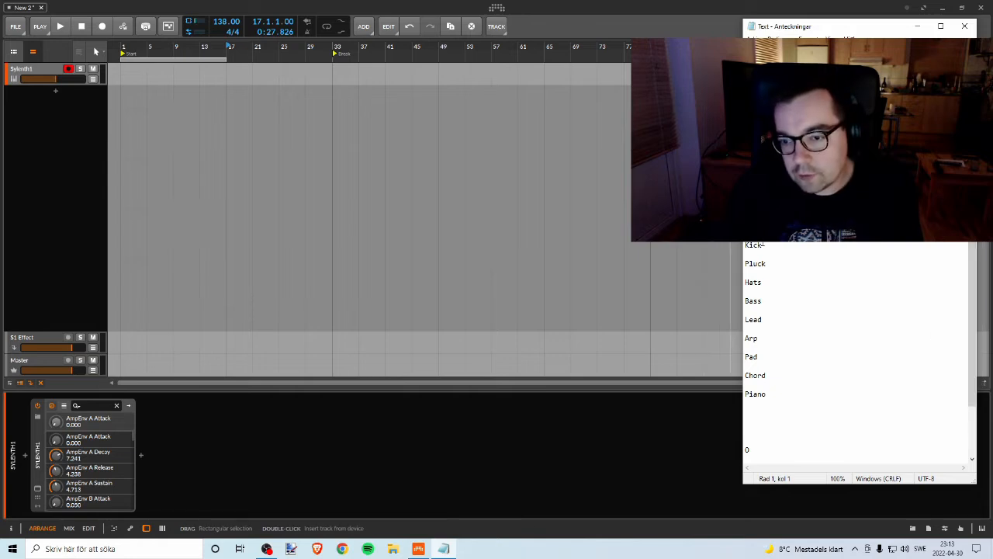
drag(747, 235, 772, 379)
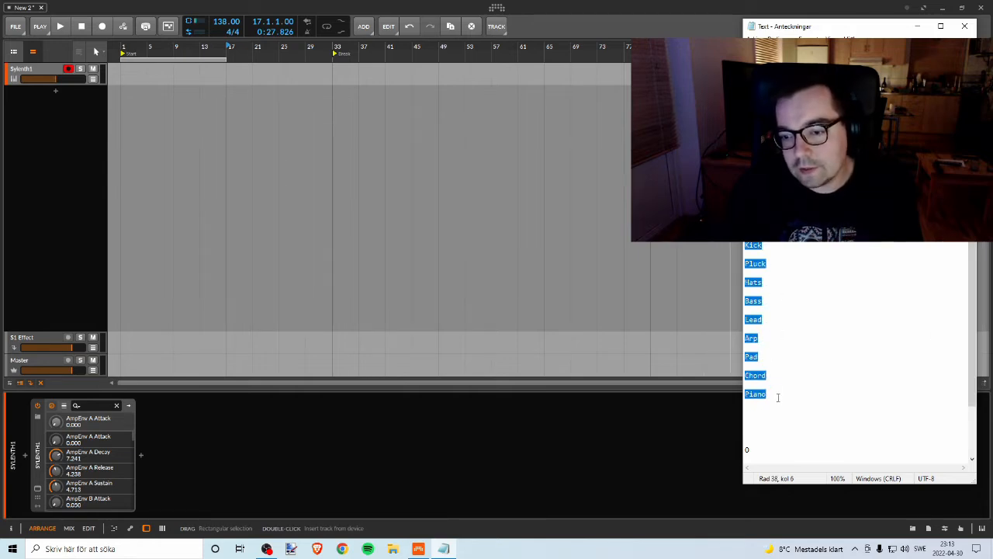
click(777, 397)
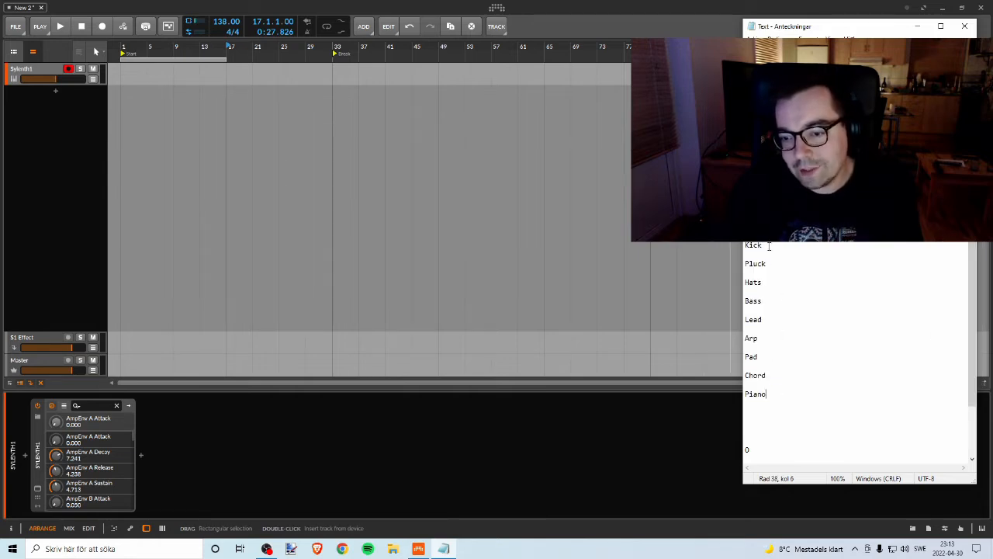
Step: Rename the Sylenth1 instrument track to Kick in Bitwig Studio
right_click(31, 73)
click(57, 196)
text(Kick)
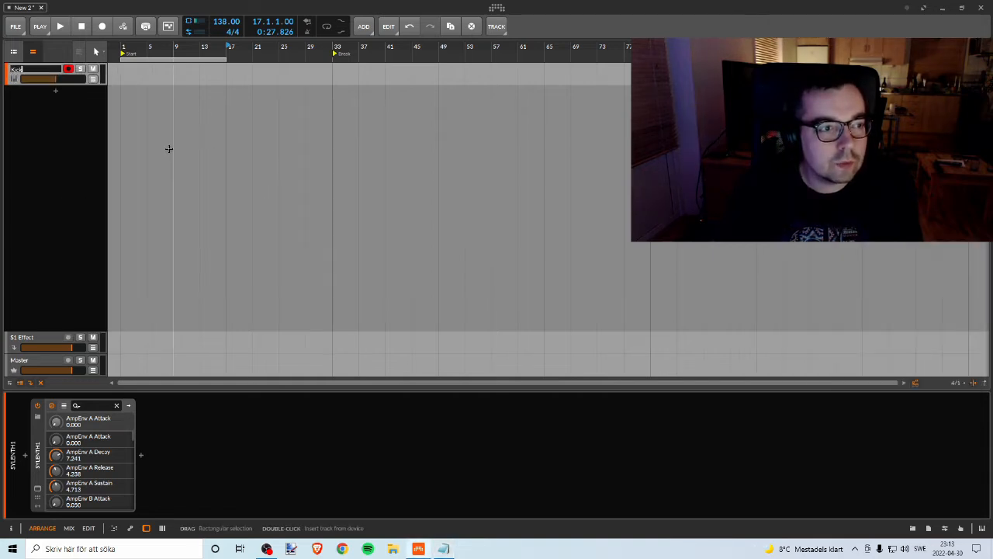
key(Return)
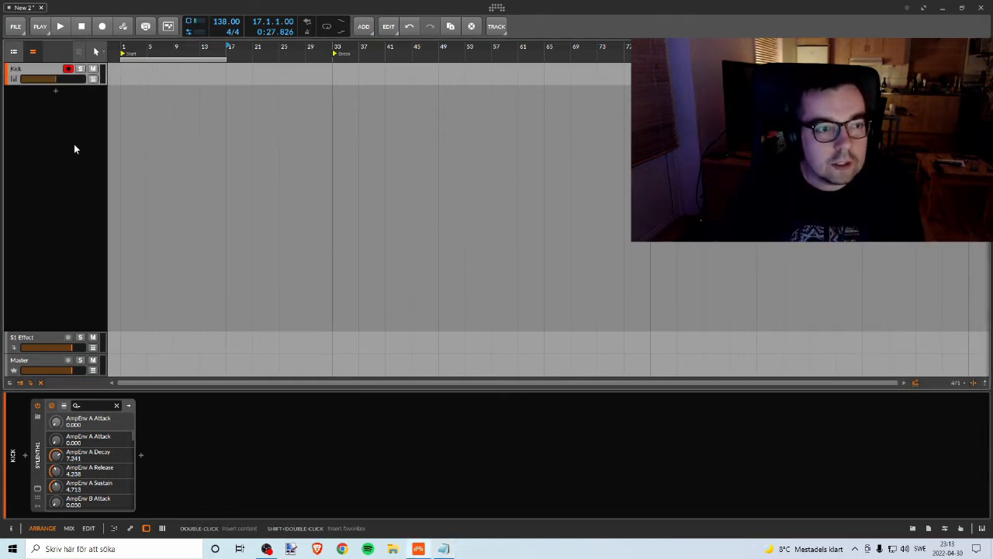
Step: Open the recent project Trance Nr2 and copy its Kick-1 audio track
click(497, 8)
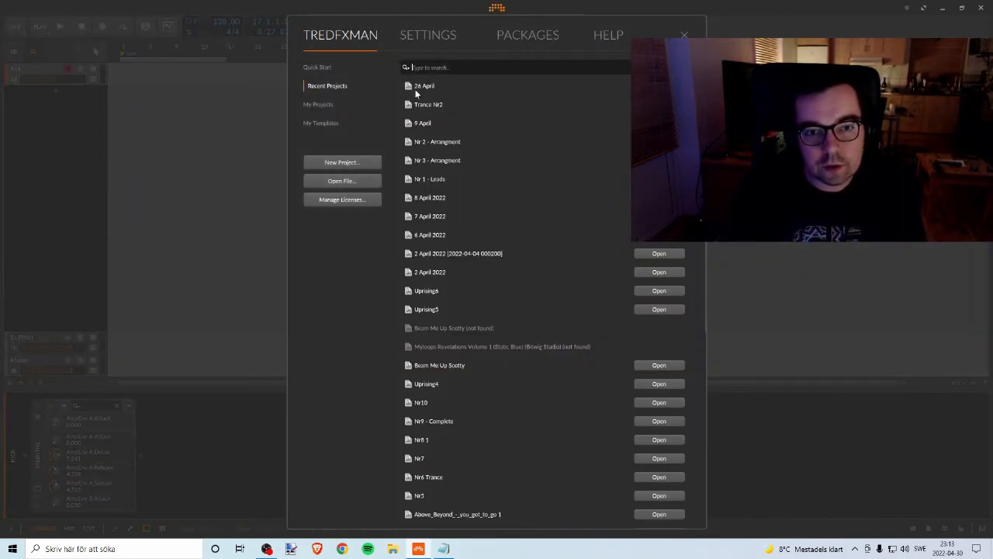
click(659, 105)
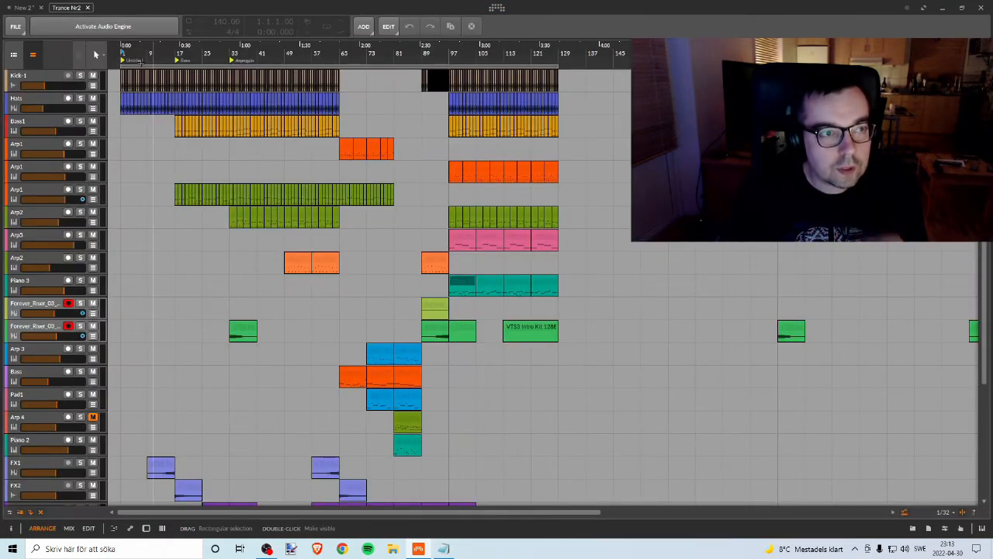
click(29, 9)
click(62, 9)
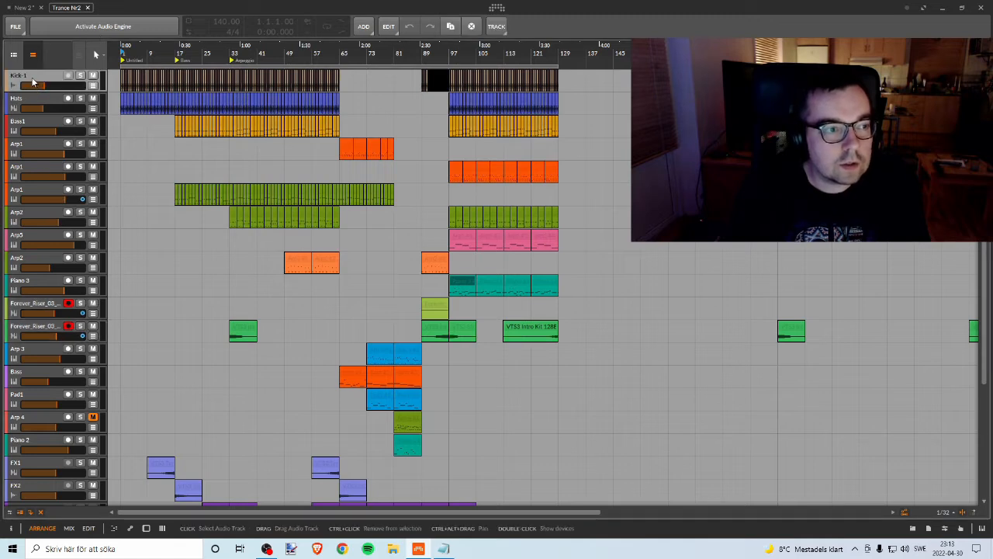
click(388, 26)
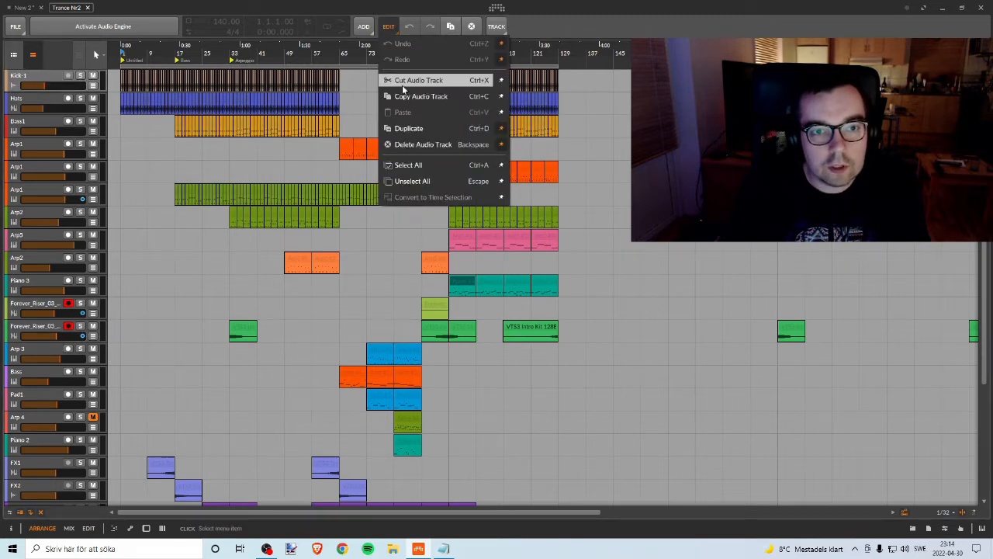
click(420, 97)
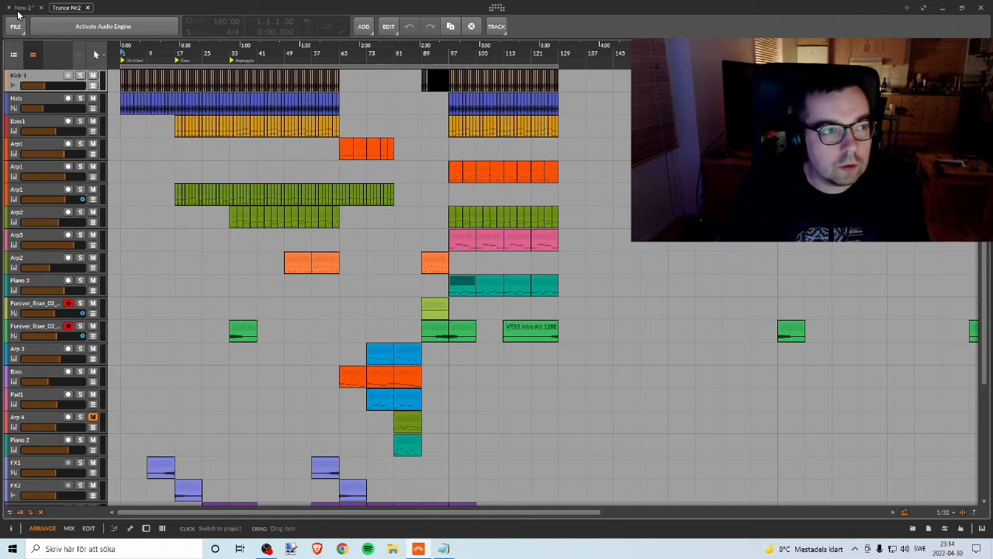
Step: Paste the Kick-1 track at the top of the New 2 project and delete the Kick instrument track holding Sylenth1
click(20, 8)
click(388, 27)
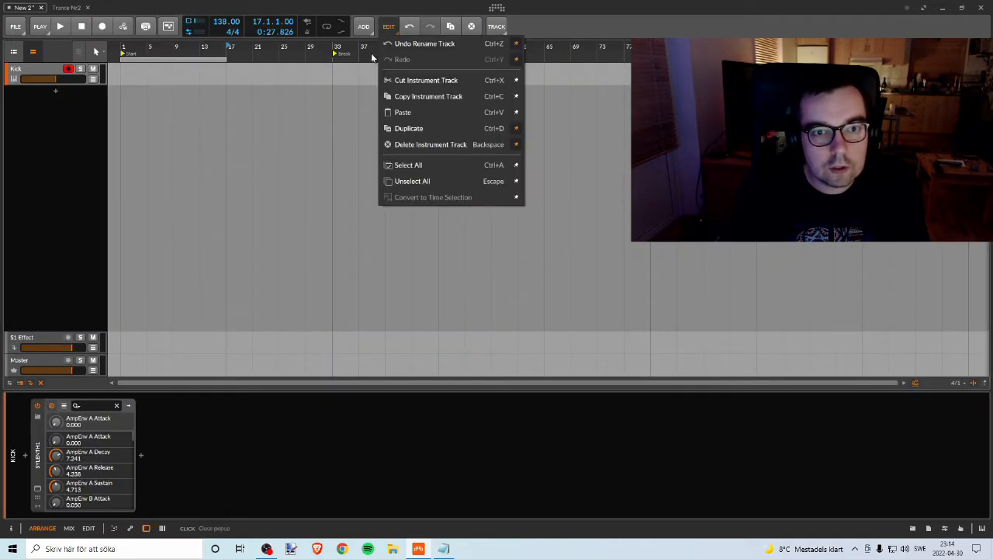
click(409, 115)
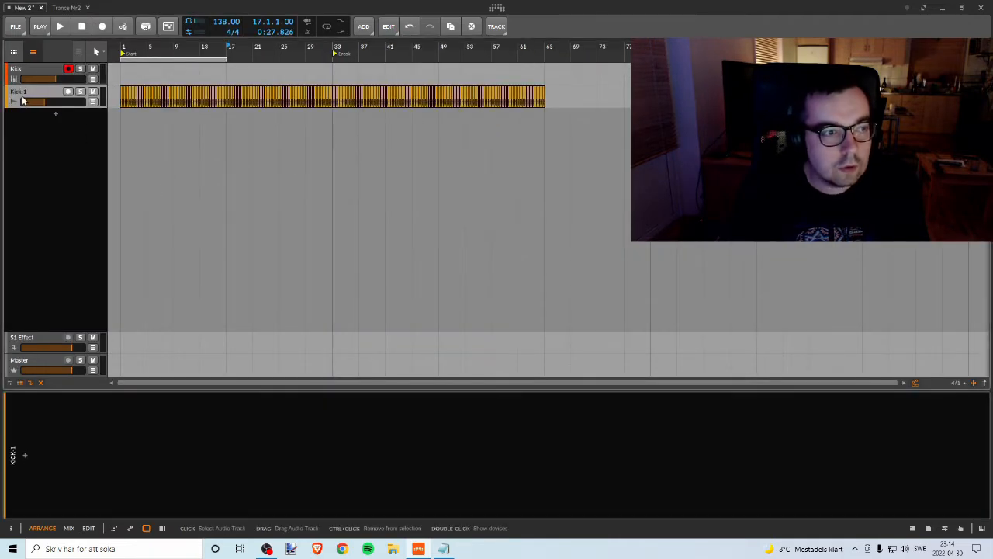
click(15, 97)
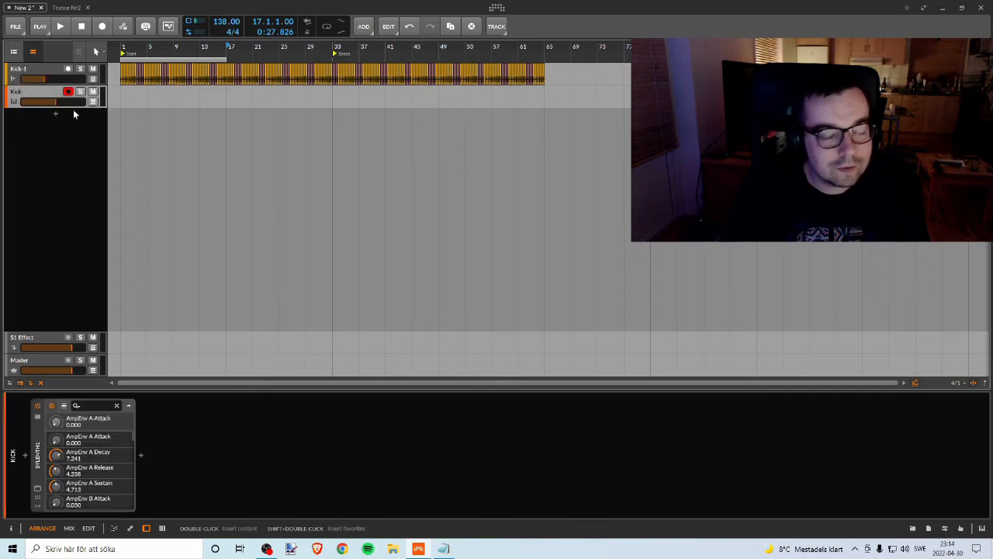
key(Delete)
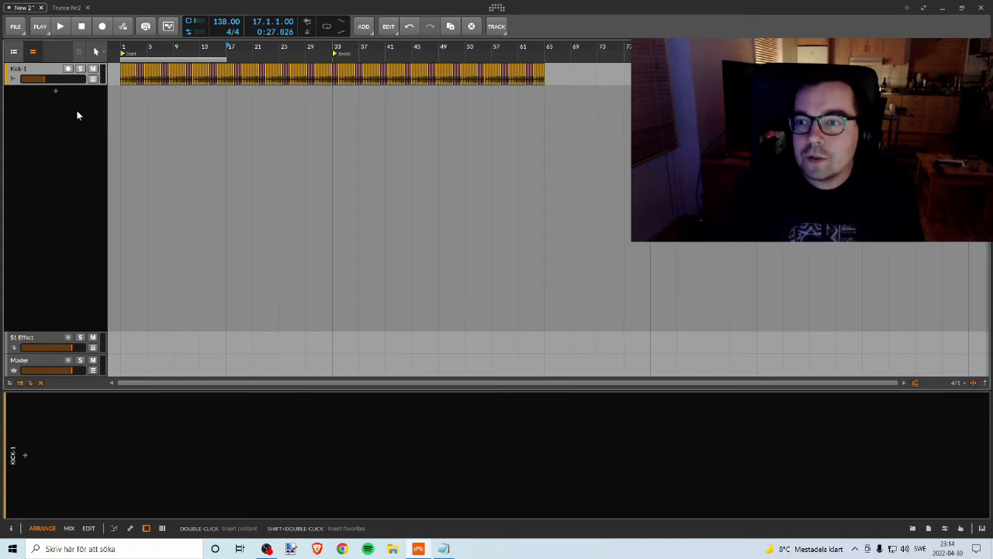
Step: Rename the pasted Kick-1 audio track to Kick
right_click(31, 75)
click(56, 192)
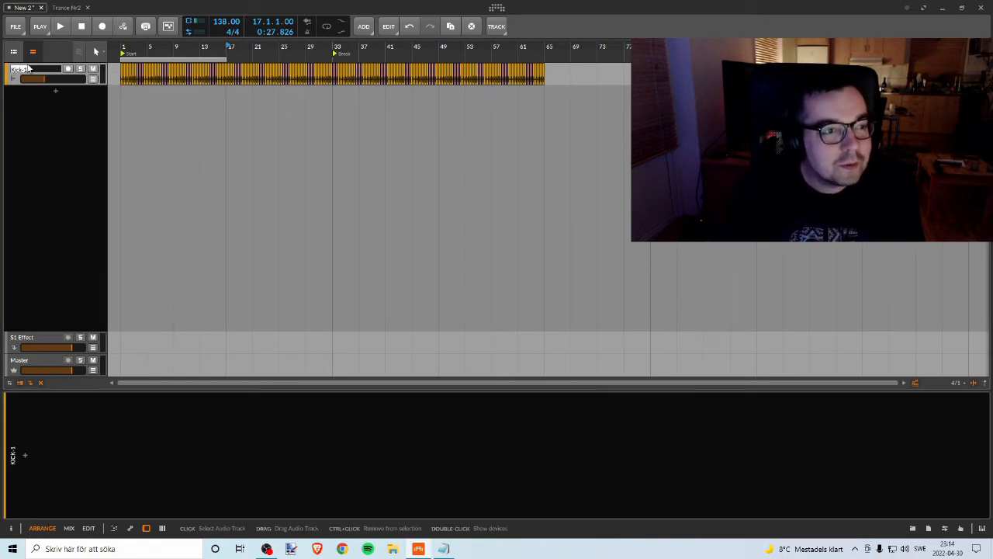
key(BackSpace)
key(BackSpace)
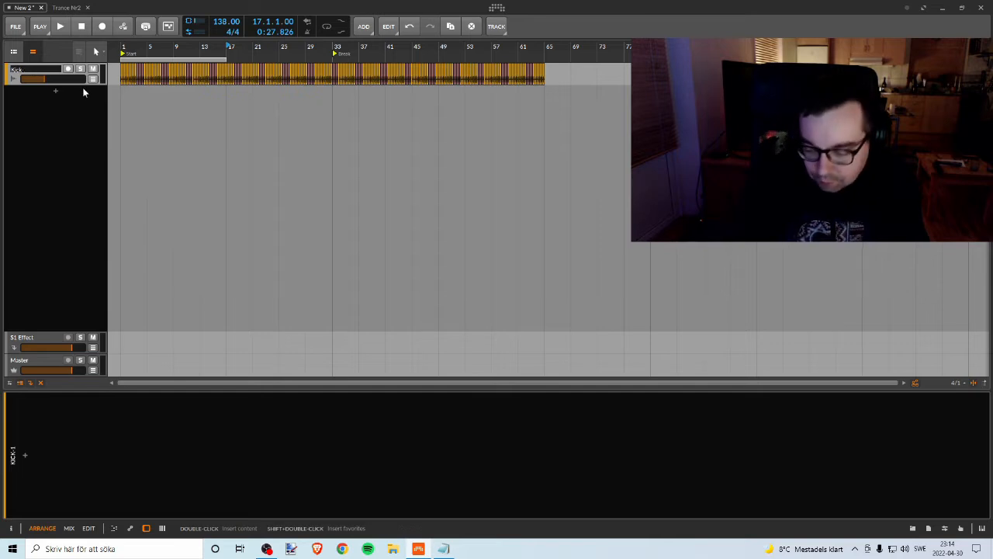
key(Return)
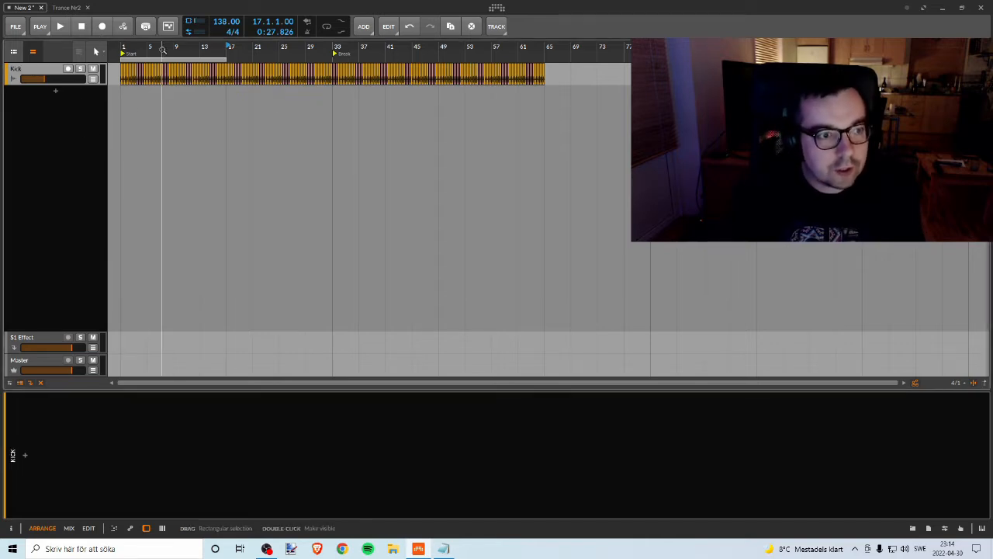
Step: Play the Kick track from the beginning and raise its volume to about -0.4 dB
click(121, 47)
key(space)
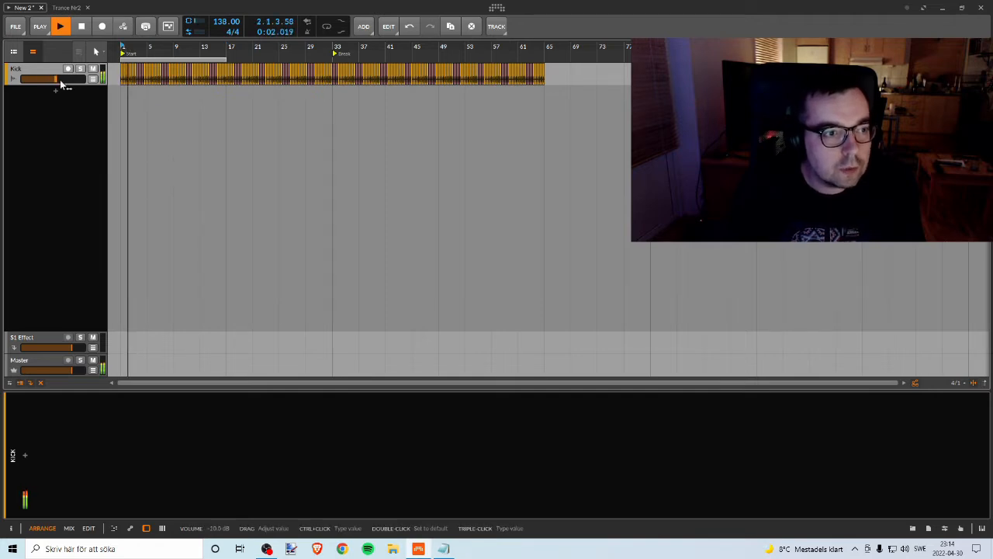
drag(60, 84, 70, 79)
click(59, 25)
Step: Solo the Hats track in the Trance Nr2 project and set playback to start near bar 1
click(66, 8)
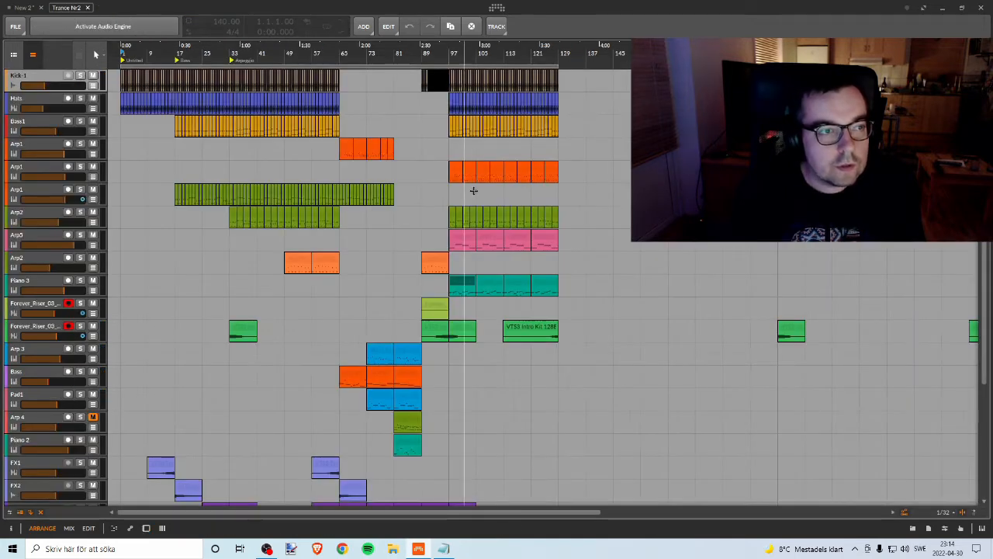
click(27, 100)
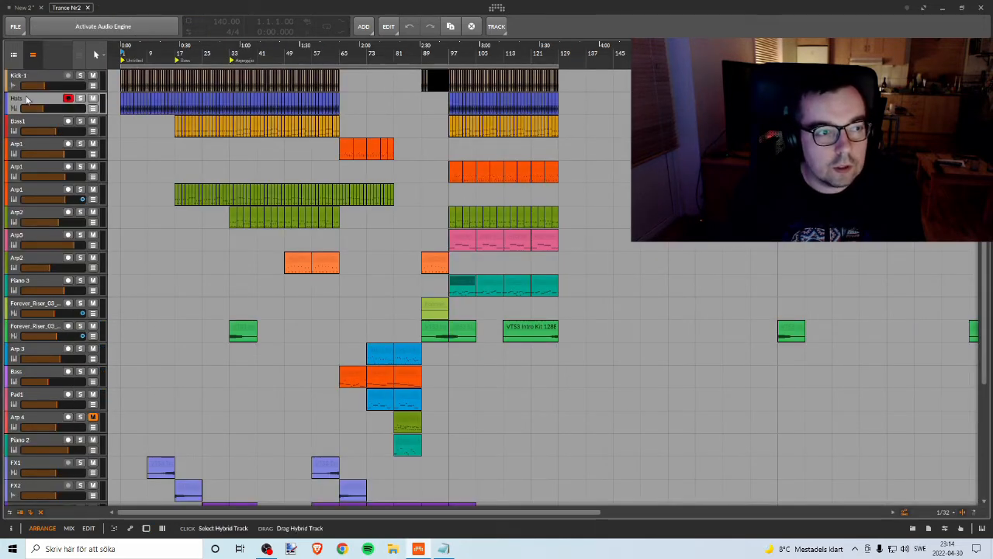
click(81, 98)
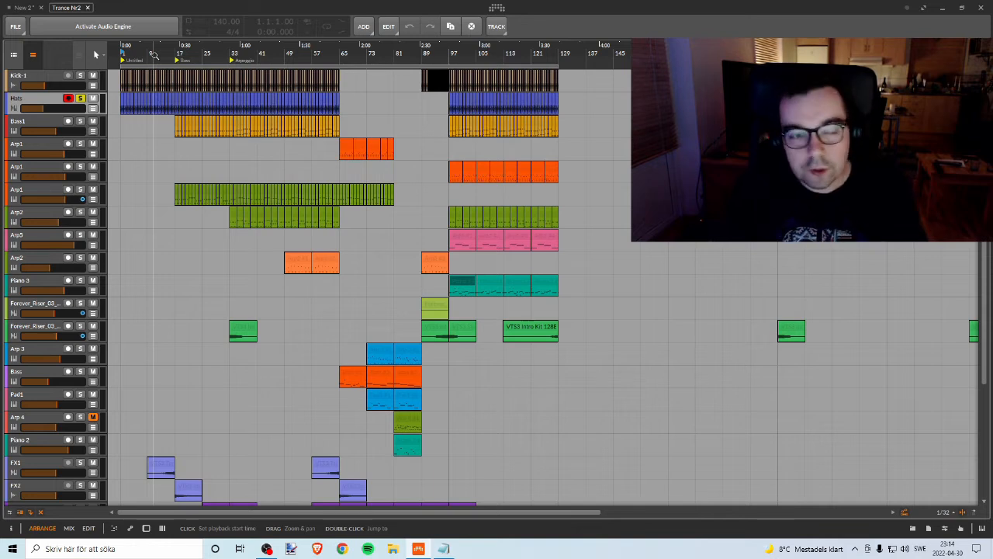
click(80, 98)
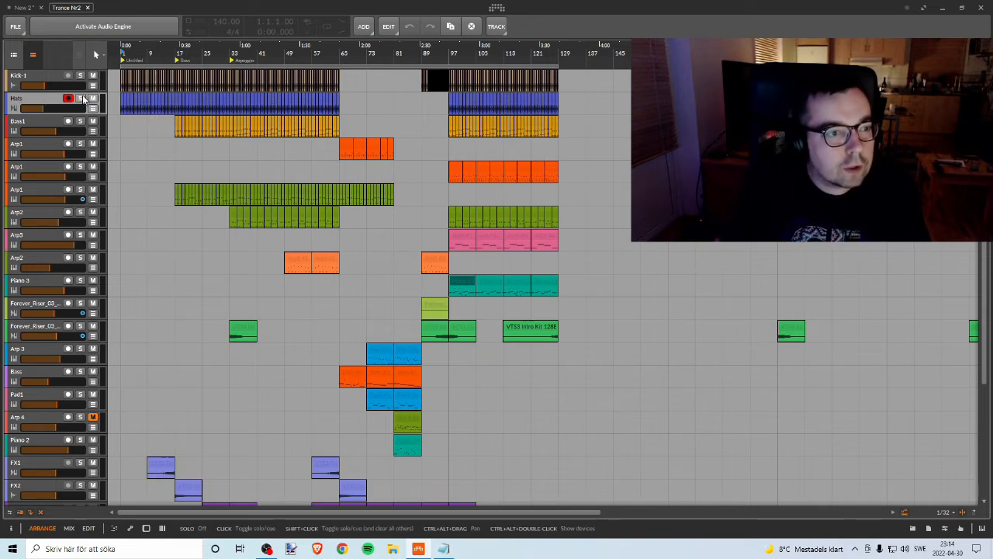
click(81, 100)
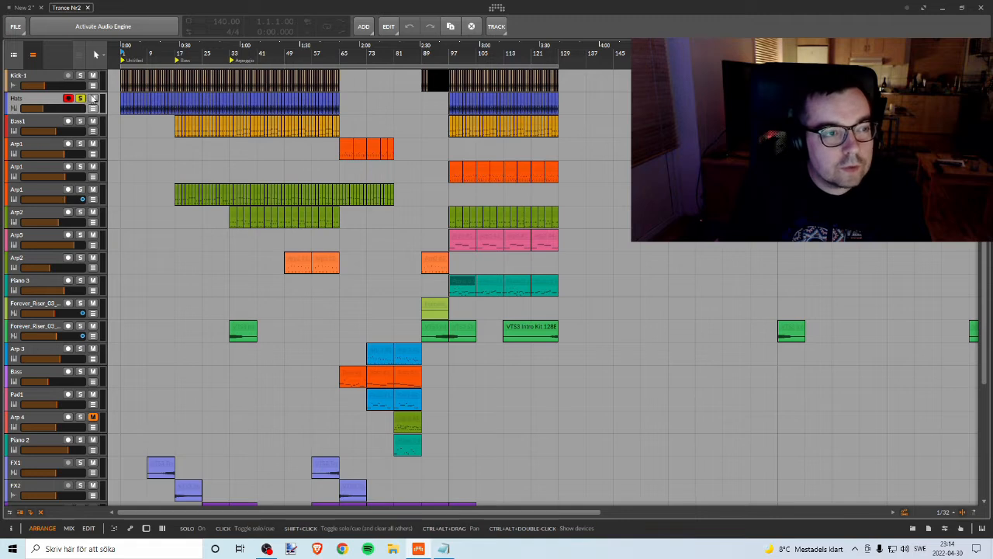
click(122, 48)
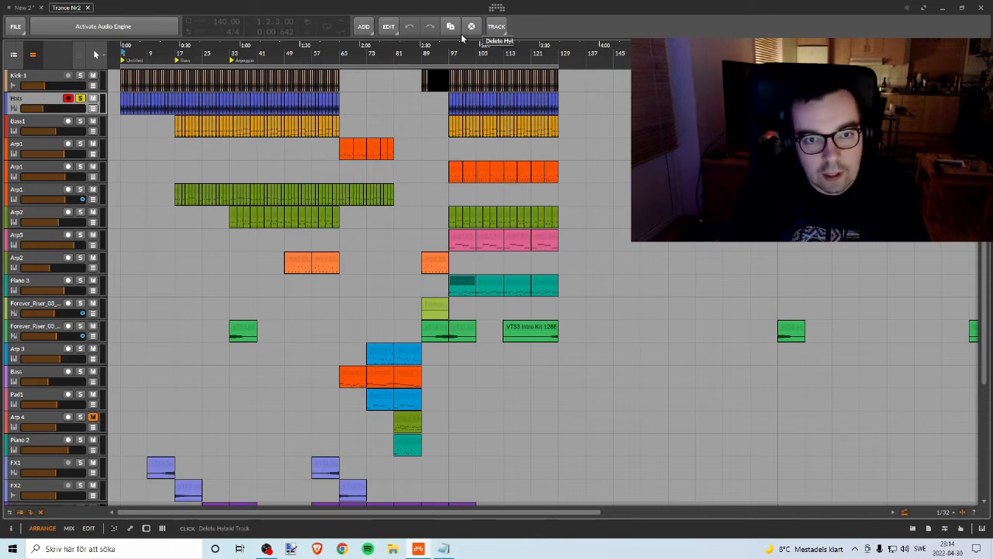
Step: Copy the Hats hybrid track from the Trance Nr2 project
click(389, 28)
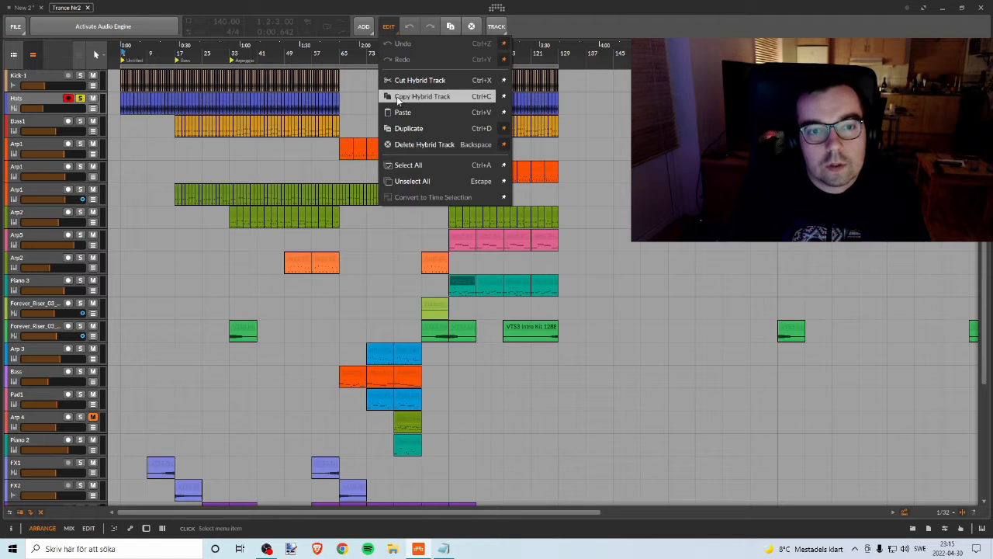
click(524, 28)
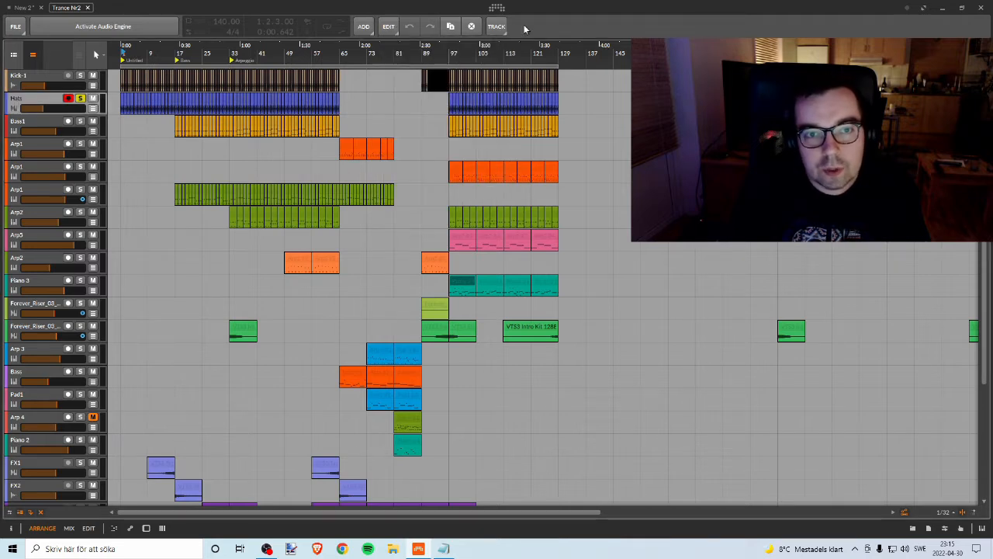
click(389, 27)
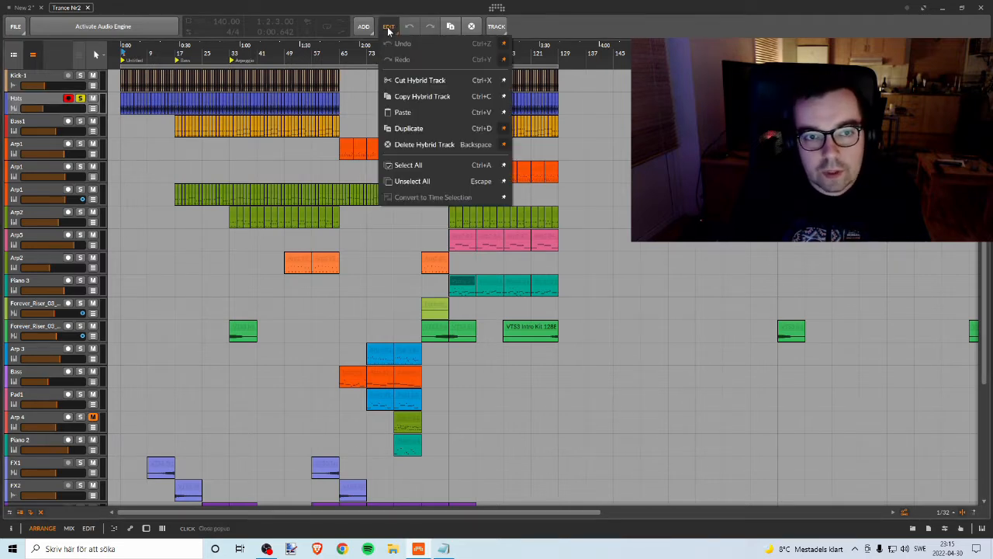
click(419, 97)
Step: Paste the copied Hats track below the Kick track in the New 2 project
click(23, 7)
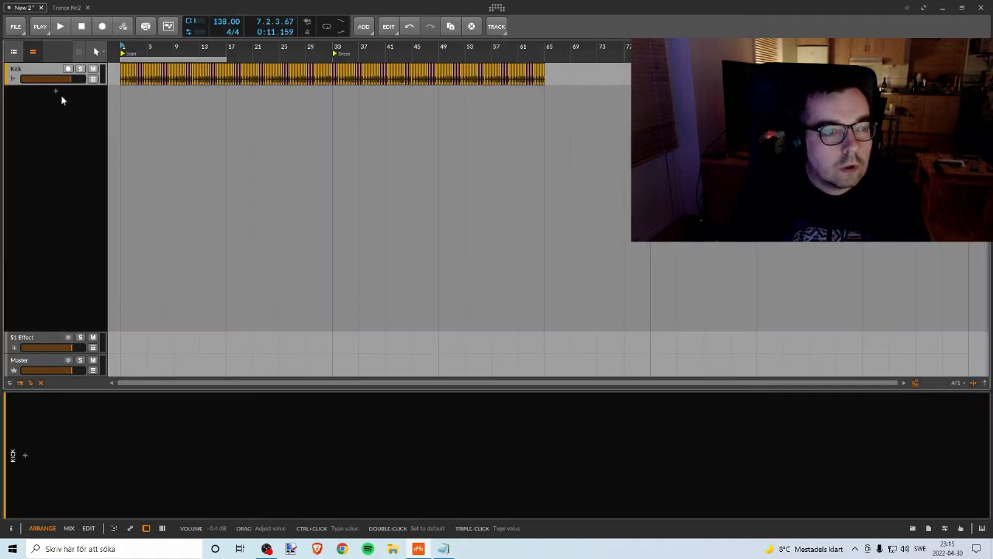
right_click(58, 104)
key(Escape)
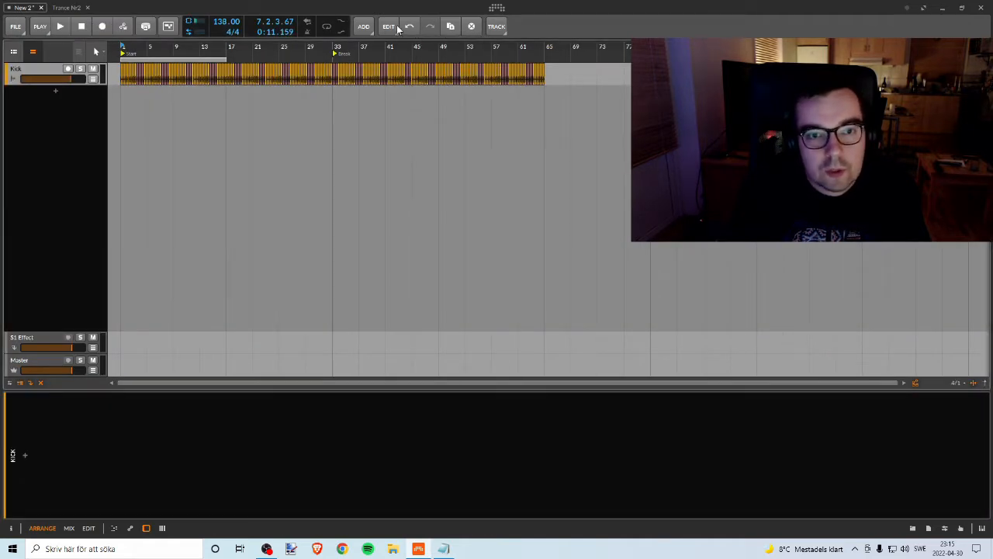
click(389, 26)
click(408, 113)
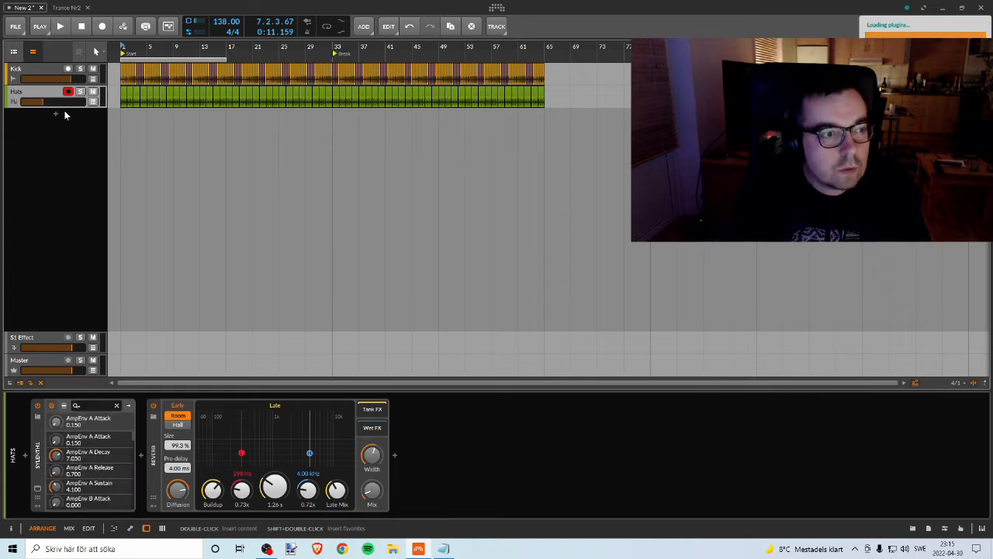
Step: Solo the pasted Hats track in New 2, play it and raise its volume
click(79, 91)
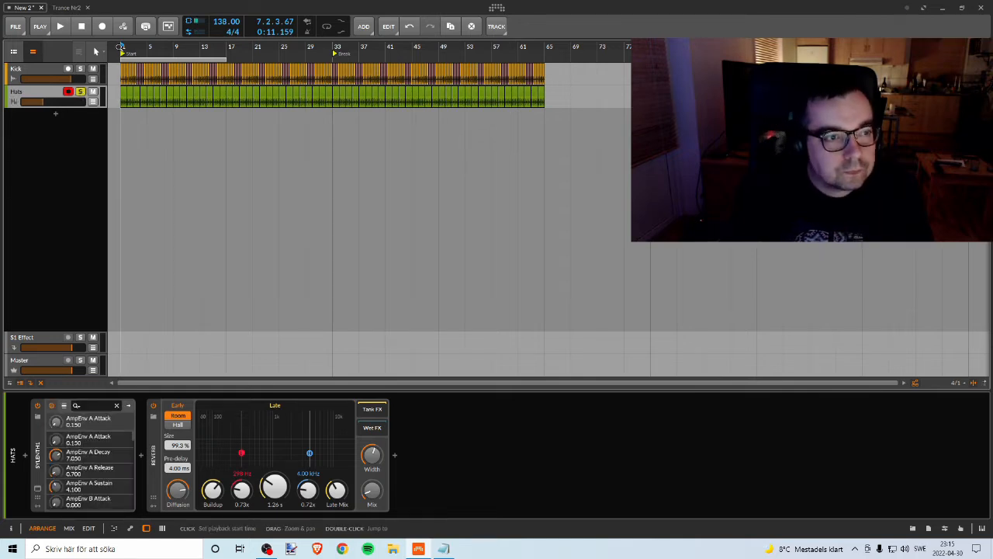
key(space)
mouse_move(53, 102)
mouse_down()
mouse_move(70, 101)
mouse_move(61, 101)
mouse_up()
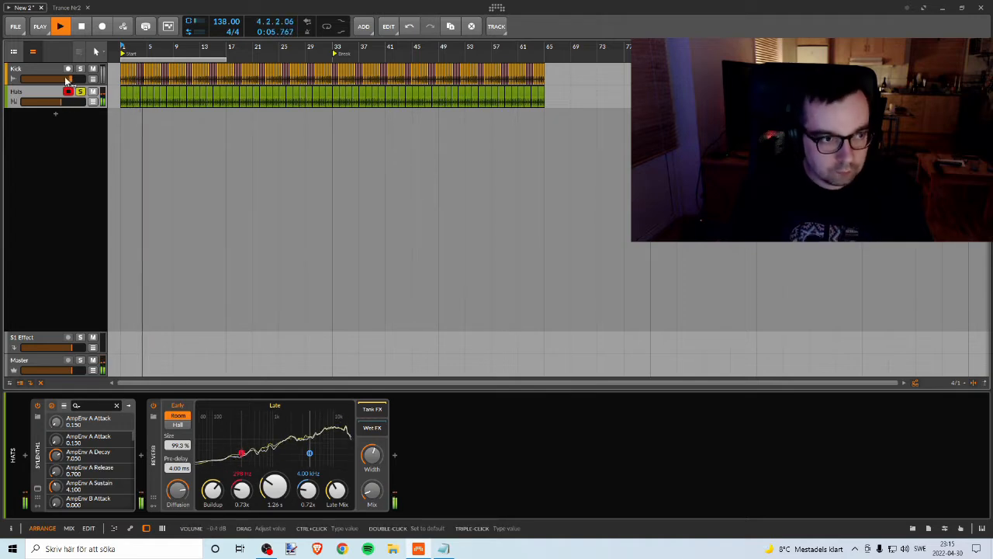
click(67, 8)
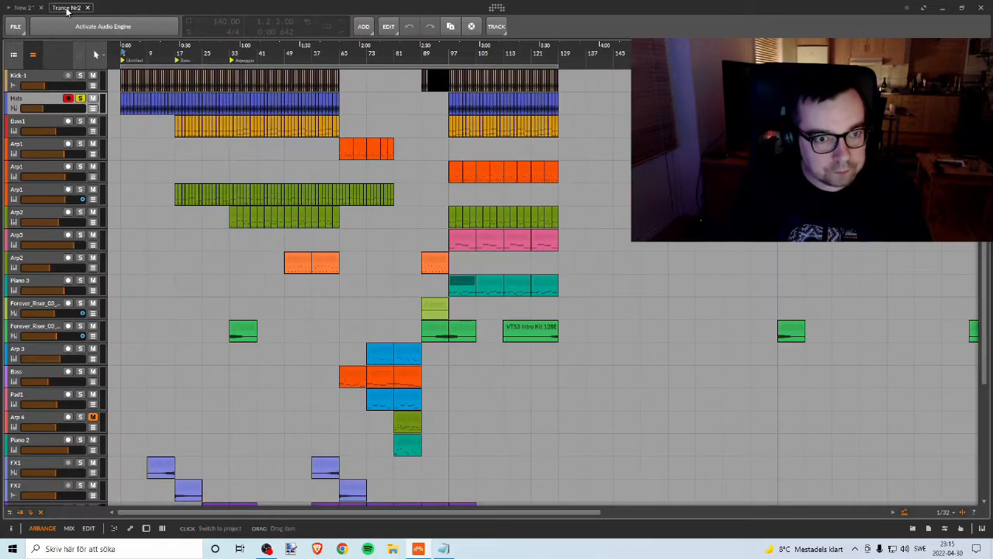
click(18, 7)
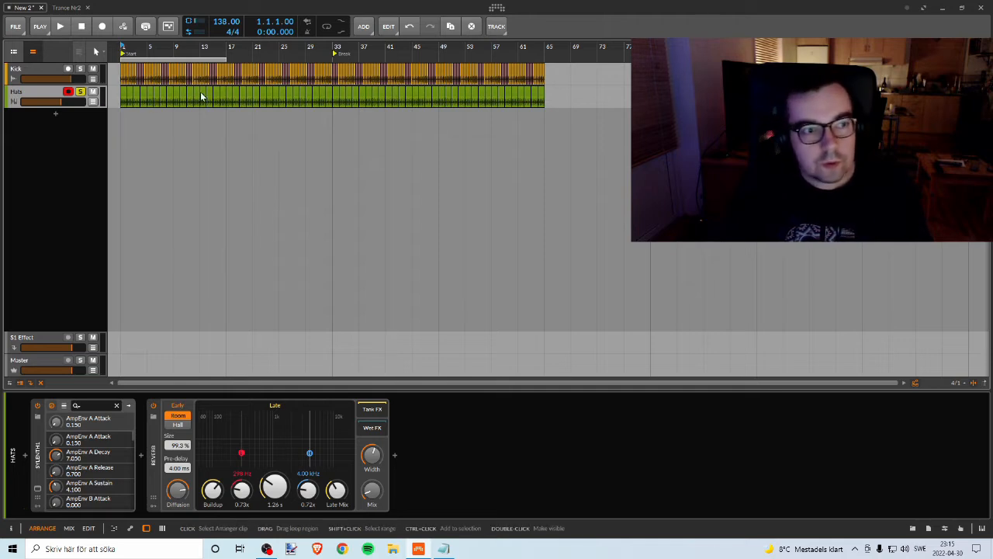
Step: Delete the Kick and Hats clips from bar 97 onward in the New 2 arrangement
drag(772, 48, 766, 47)
drag(898, 49, 880, 41)
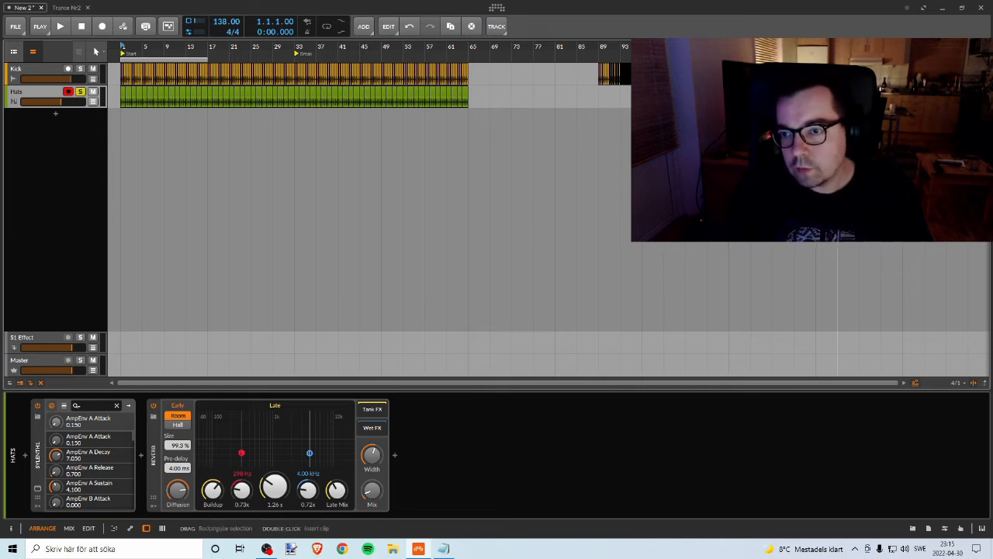
click(274, 103)
click(827, 98)
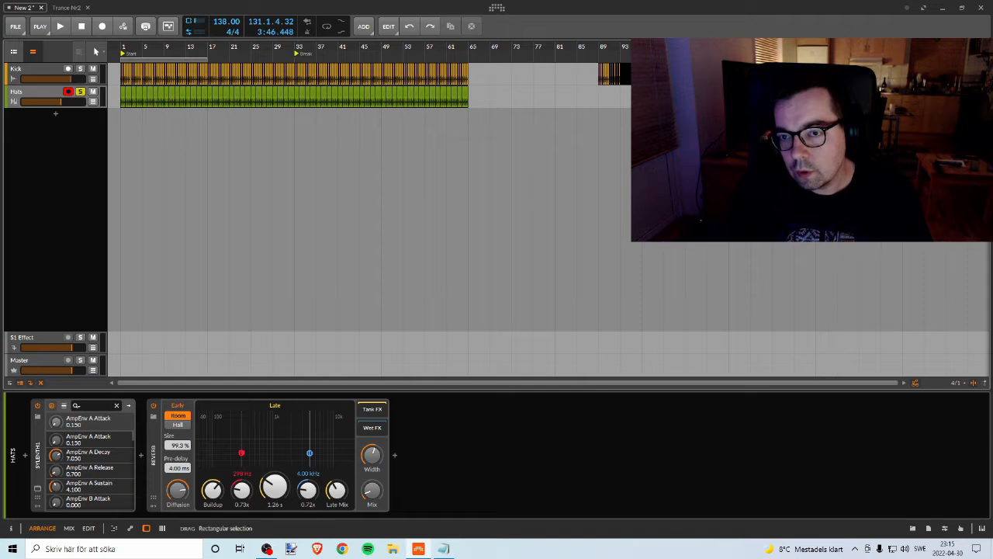
key(ctrl+v)
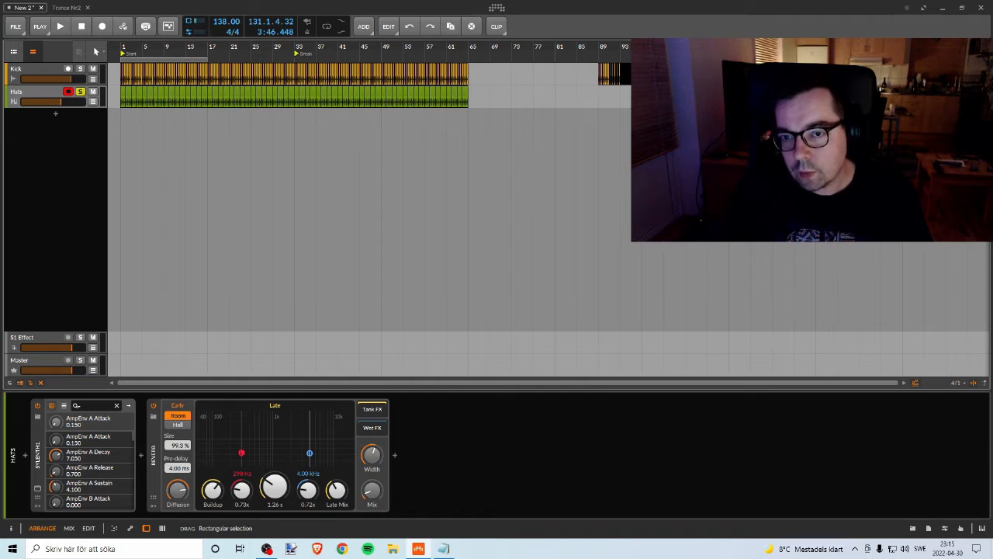
drag(651, 47, 634, 109)
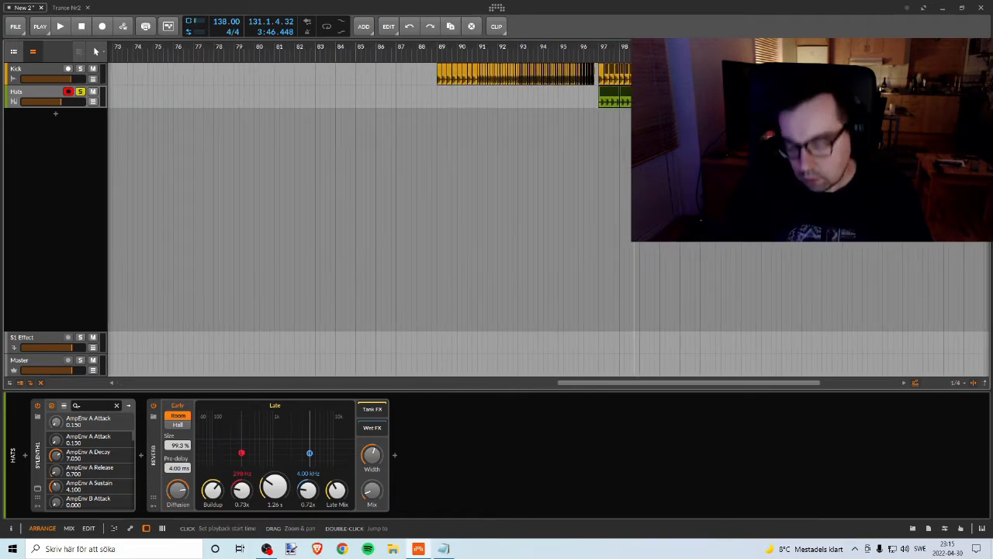
key(Delete)
click(602, 71)
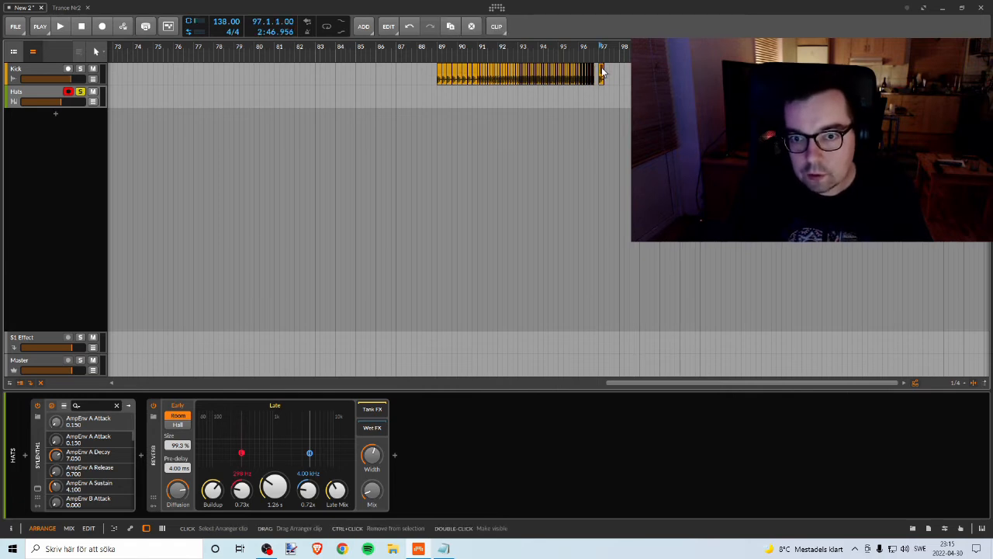
key(Delete)
drag(411, 47, 941, 15)
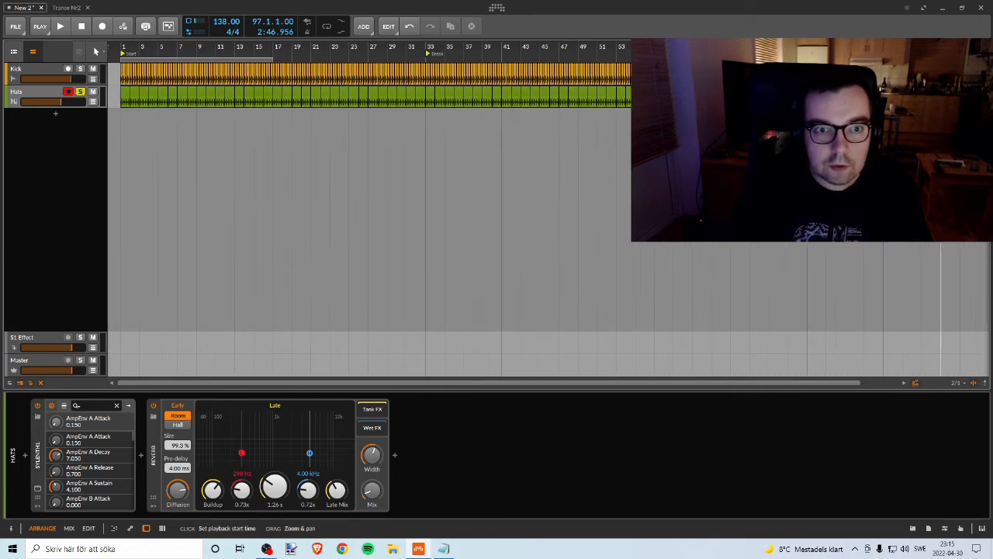
mouse_move(219, 48)
mouse_down()
mouse_move(240, 28)
mouse_move(302, 65)
mouse_move(388, 69)
mouse_up()
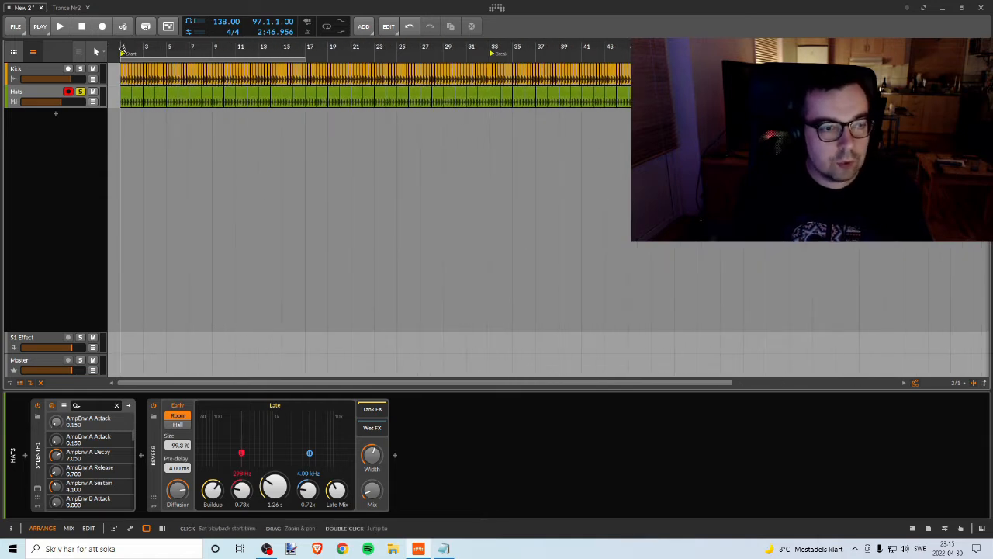
click(16, 97)
click(21, 74)
click(16, 97)
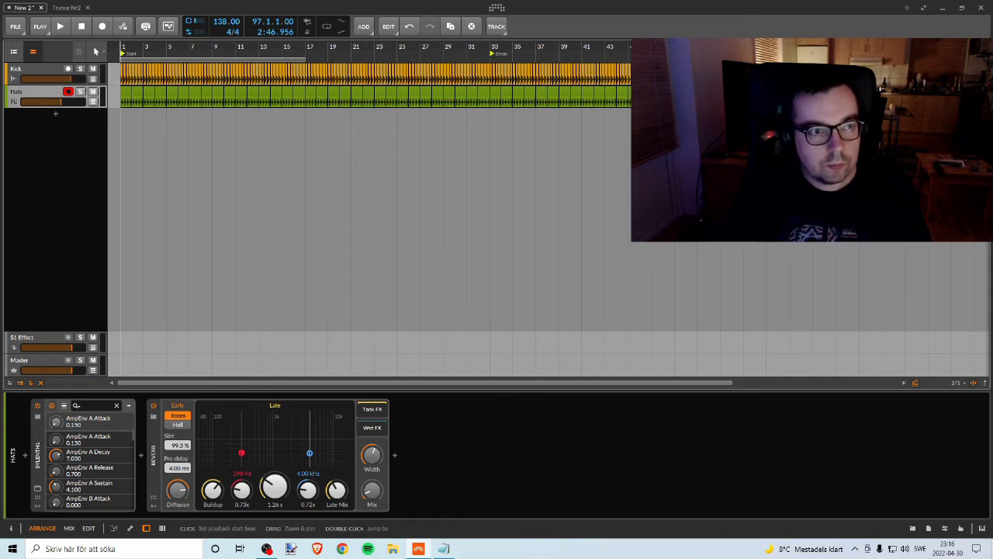
mouse_move(121, 46)
mouse_down()
mouse_move(121, 28)
mouse_move(121, 39)
mouse_up()
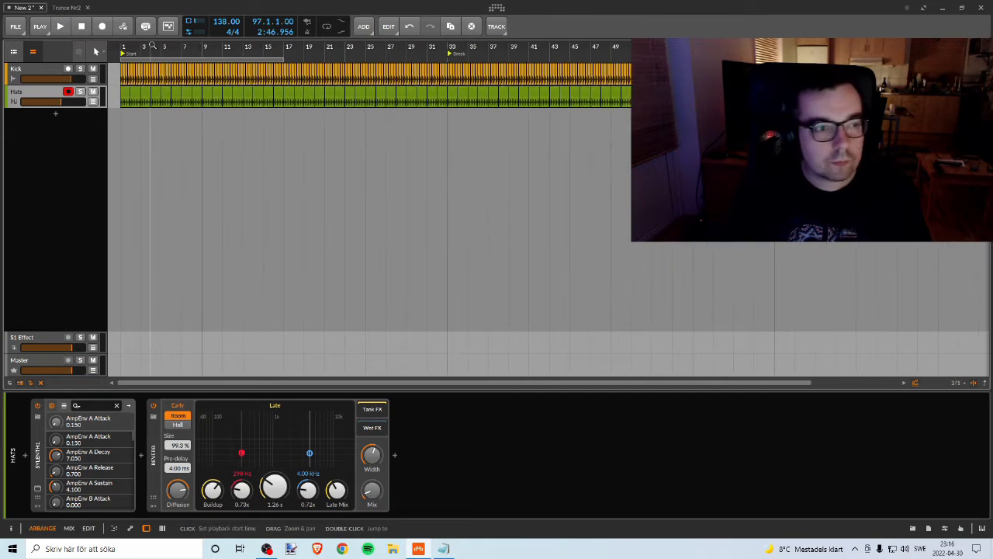
click(36, 71)
click(36, 92)
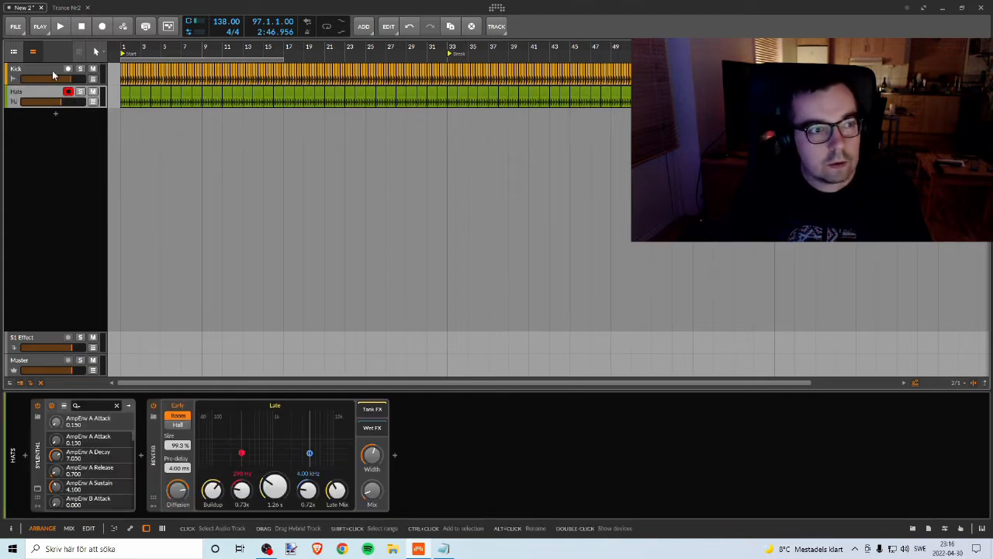
click(51, 72)
click(38, 93)
click(42, 73)
click(31, 92)
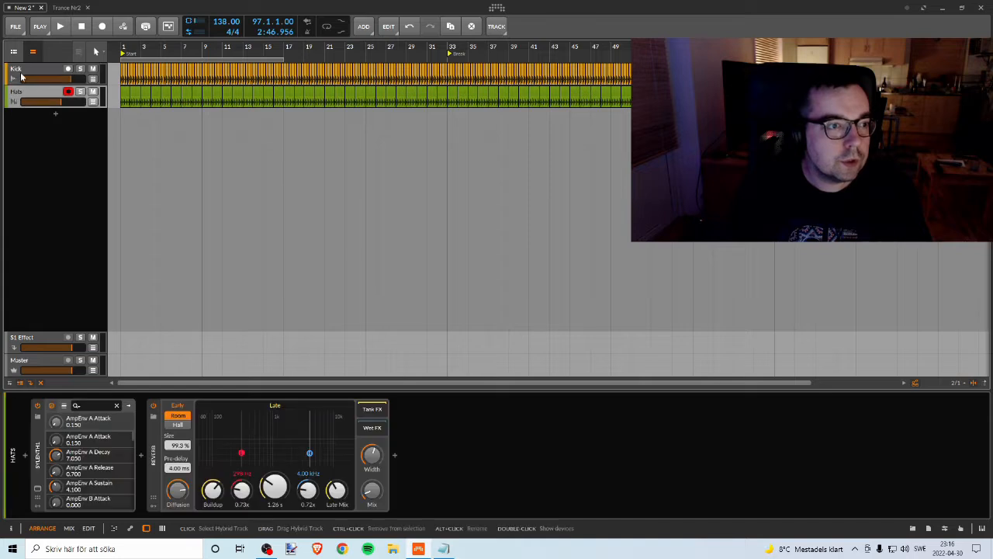
click(22, 71)
click(21, 92)
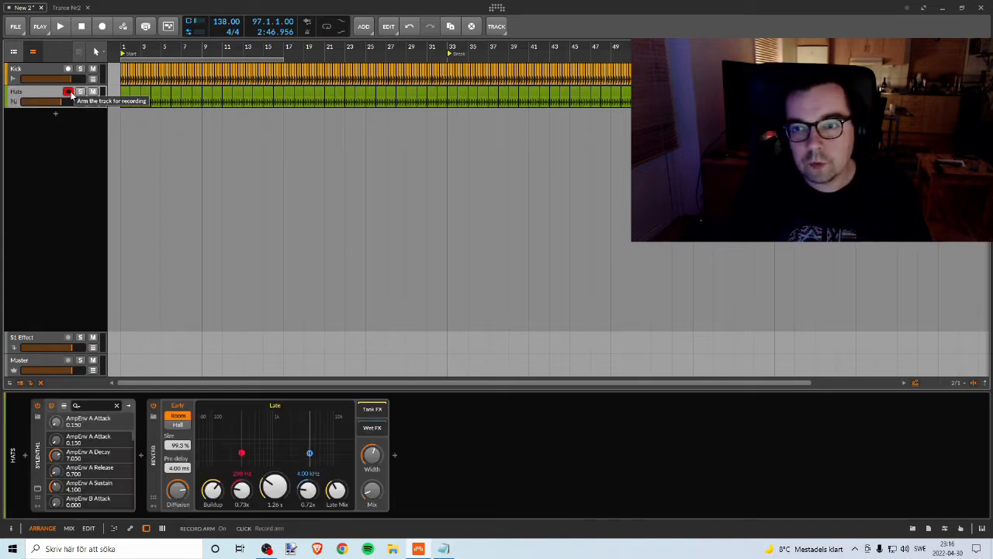
click(51, 73)
click(37, 93)
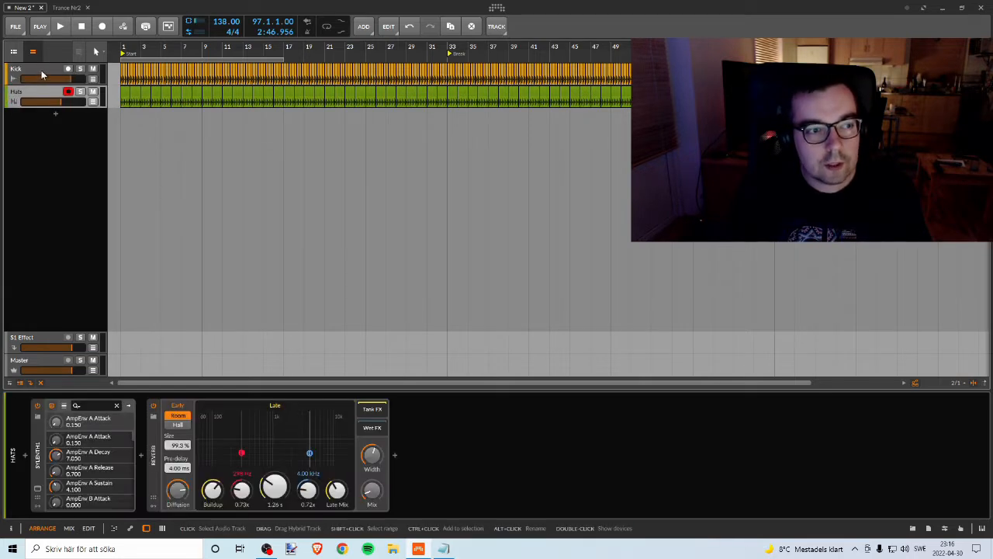
click(41, 73)
click(29, 92)
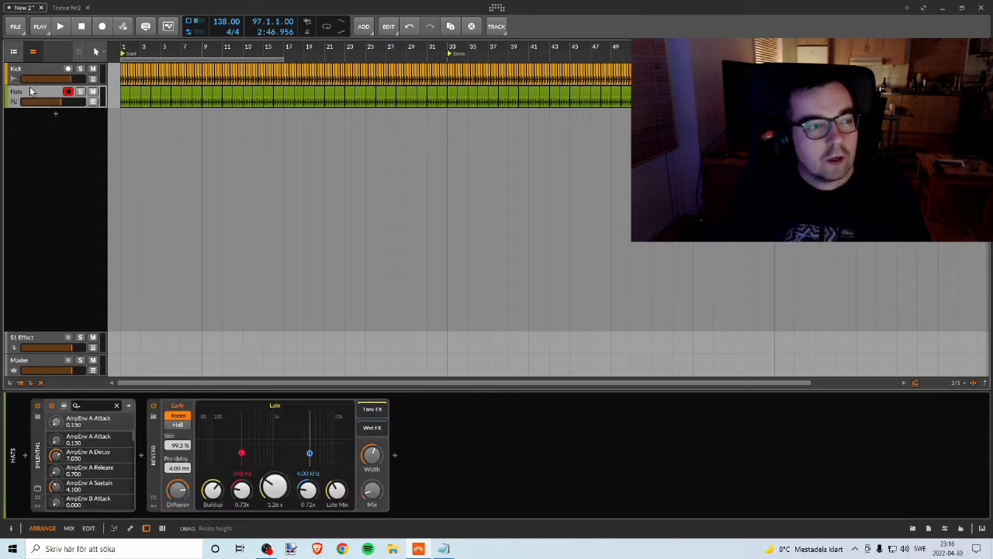
Step: Play the Kick and Hats tracks together from bar 1 and stop after a short listen
click(25, 74)
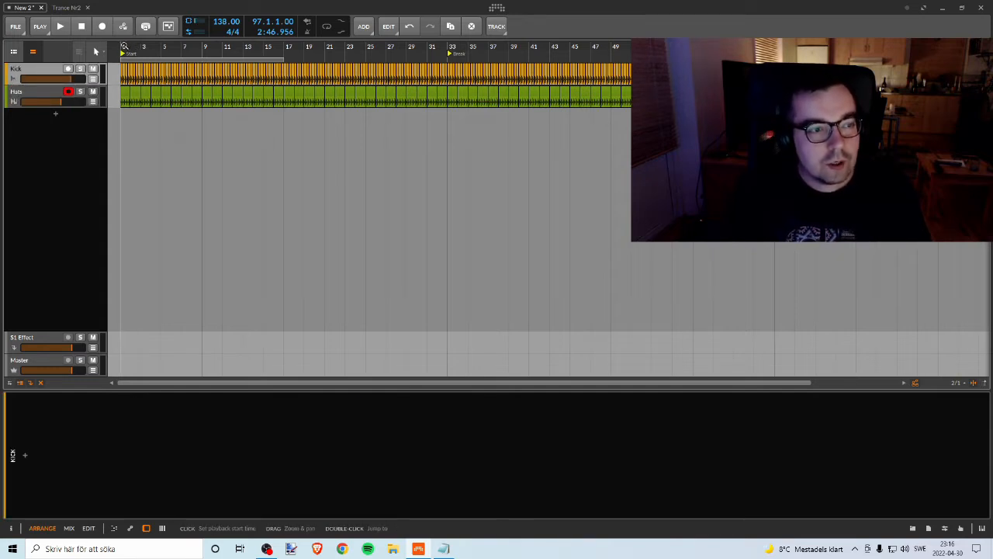
key(space)
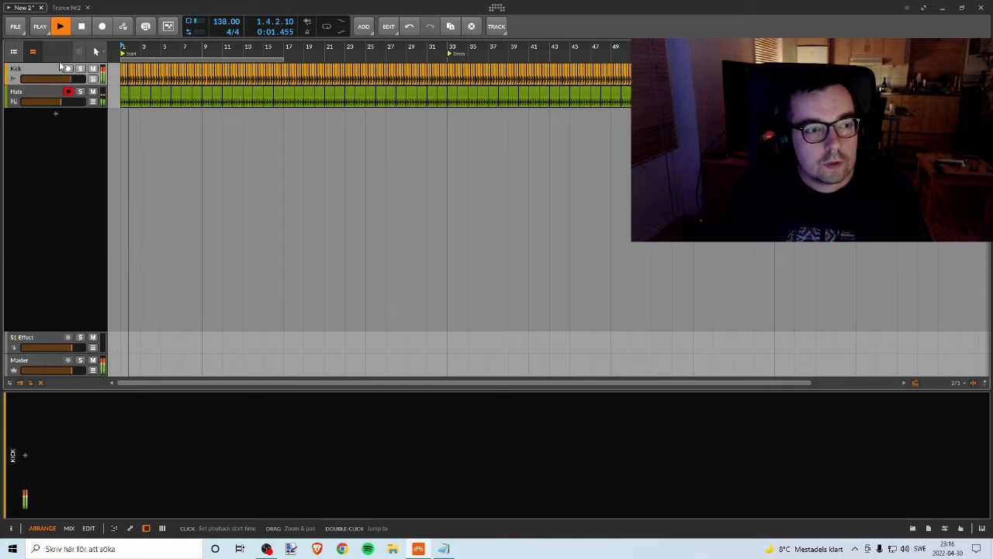
key(space)
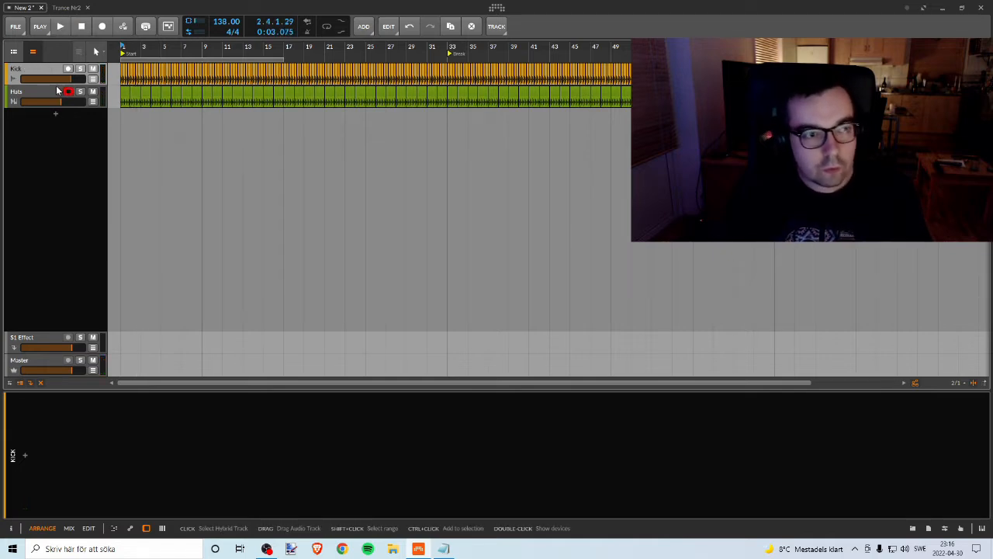
click(233, 32)
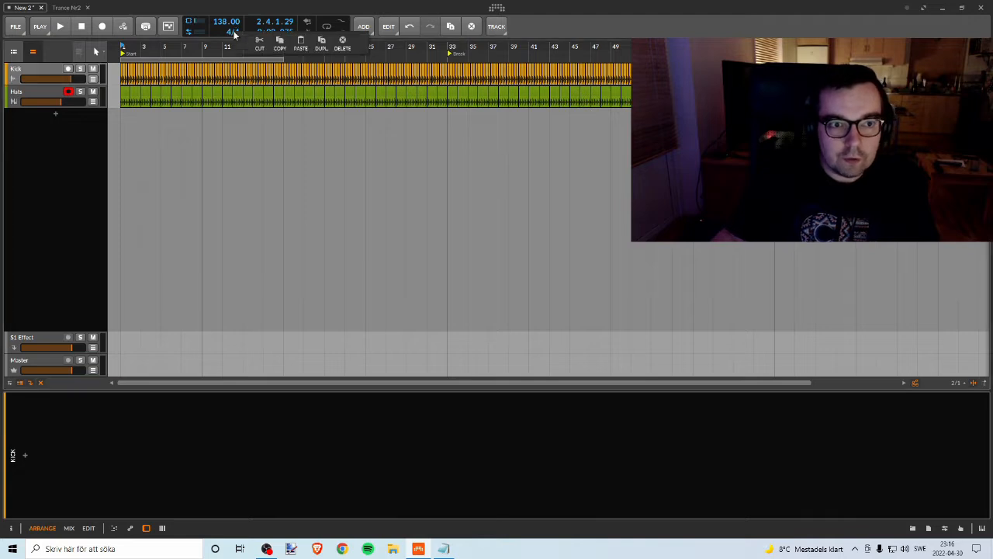
Step: Check the track list in the text notes, return to Bitwig Studio and add an instrument track below Hats
click(2, 218)
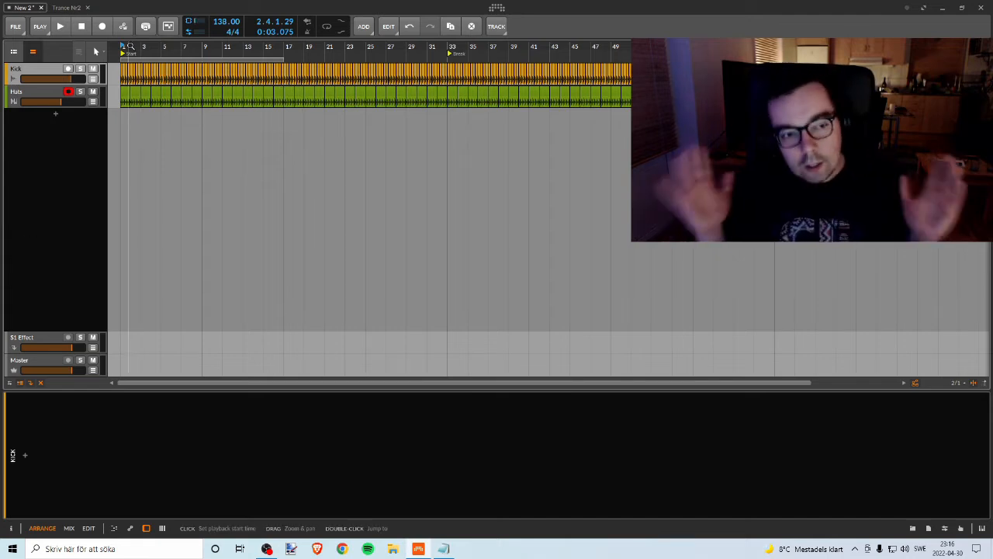
key(alt+Tab)
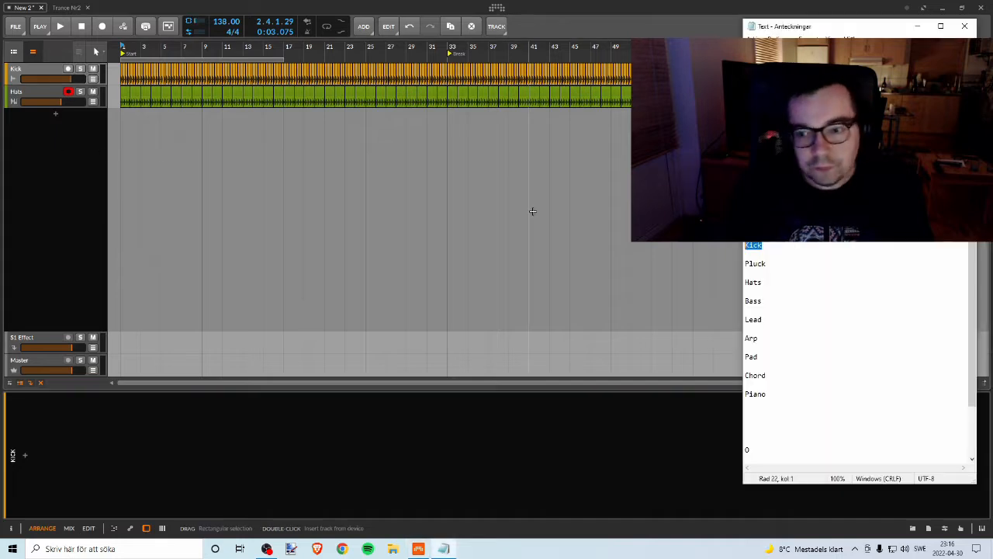
key(alt+Tab)
right_click(69, 124)
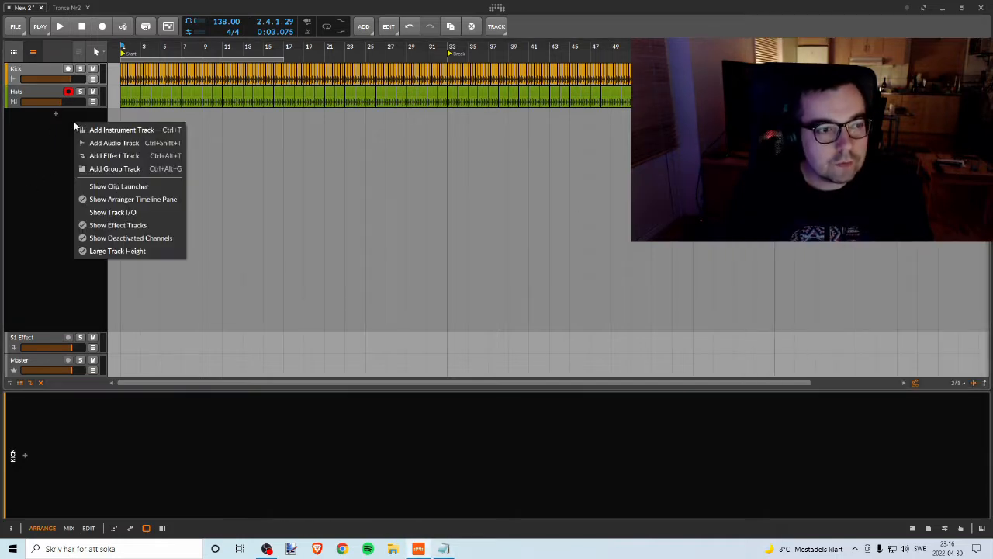
click(118, 133)
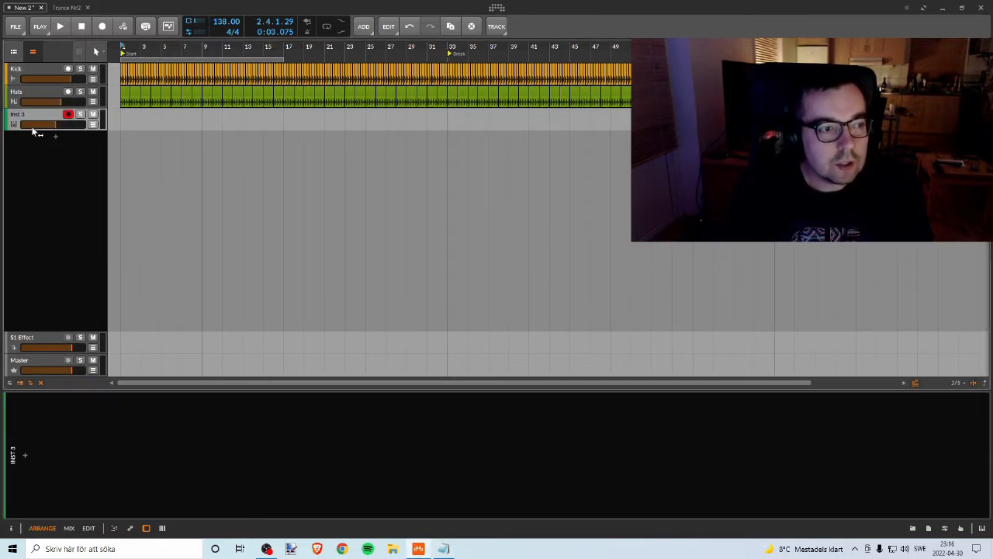
double_click(48, 117)
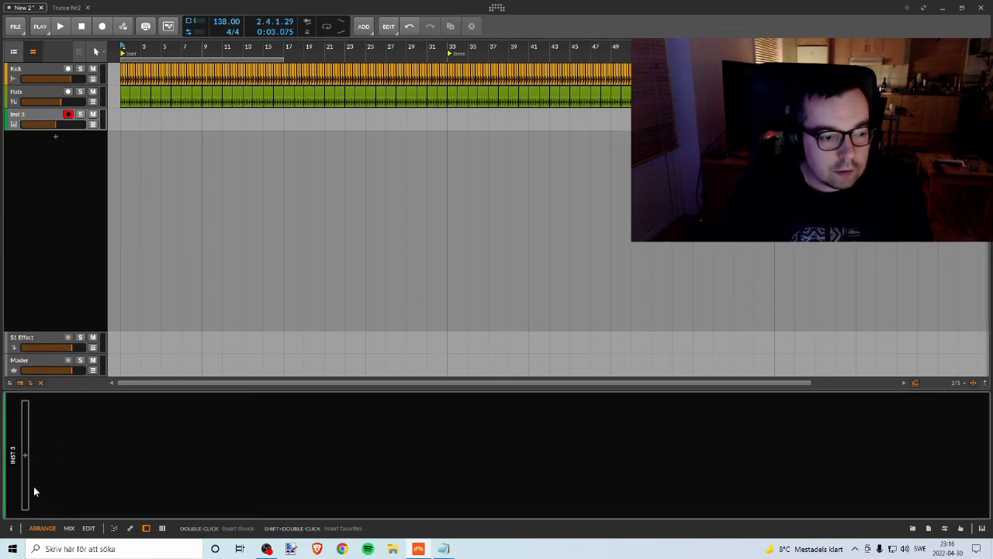
Step: Load the VPS Avenger instrument on the new track and close its plug-in window
click(27, 459)
text(av)
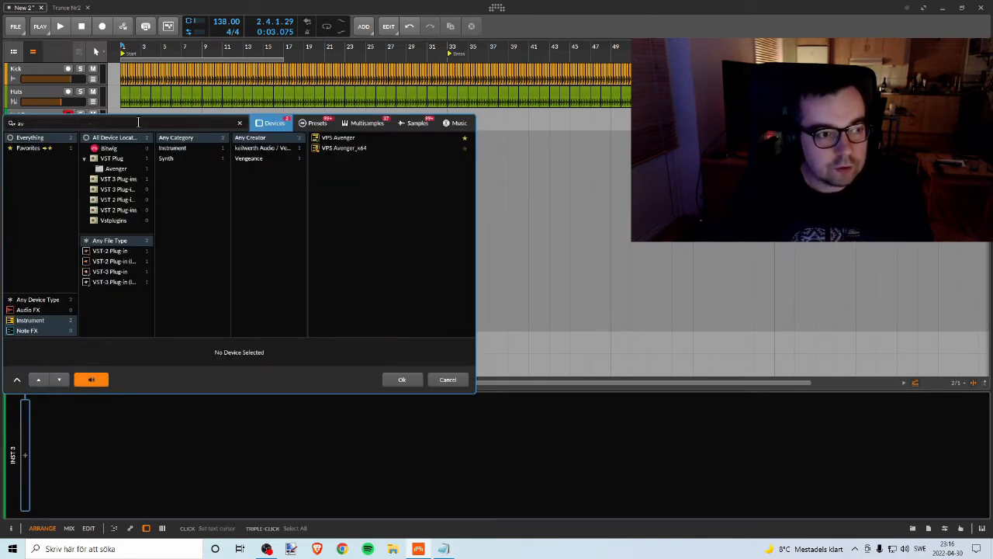
text(e)
click(349, 138)
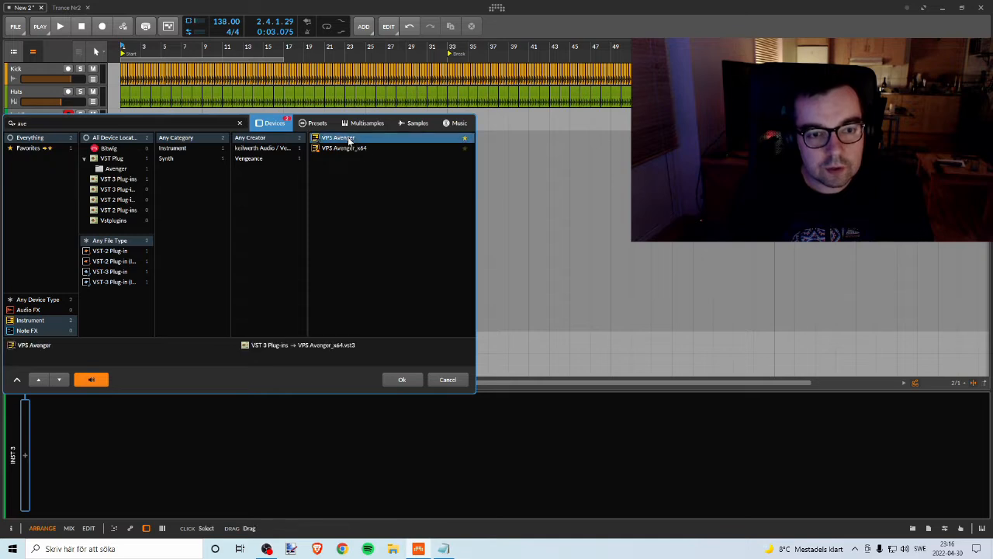
click(400, 376)
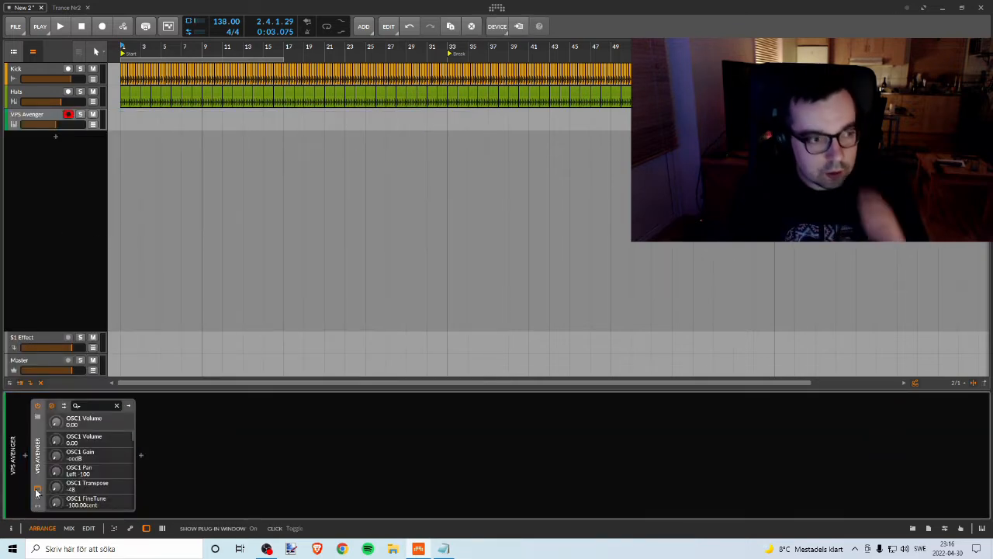
click(37, 490)
click(851, 35)
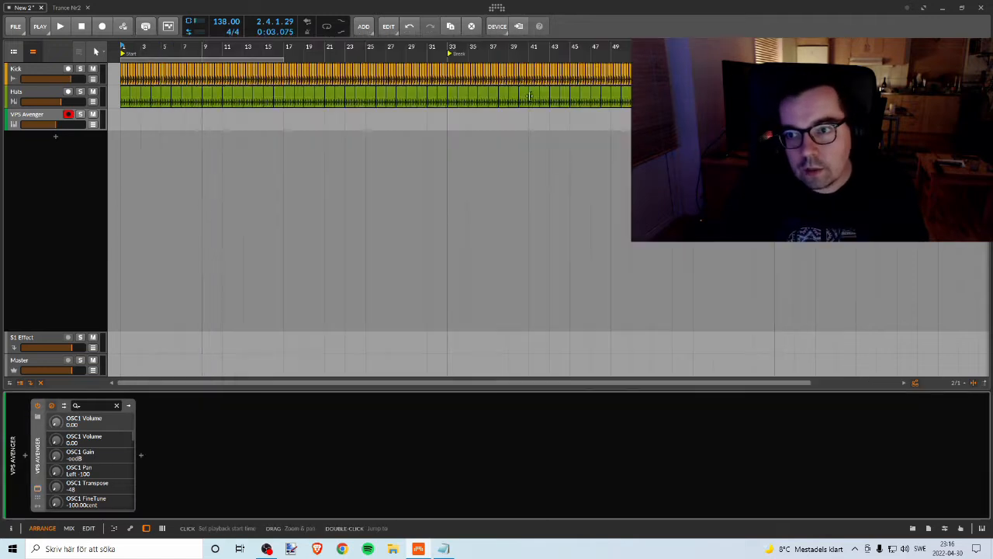
Step: Add another instrument track below VPS Avenger, load Sylenth1 on it and close its plug-in window
right_click(62, 136)
click(90, 145)
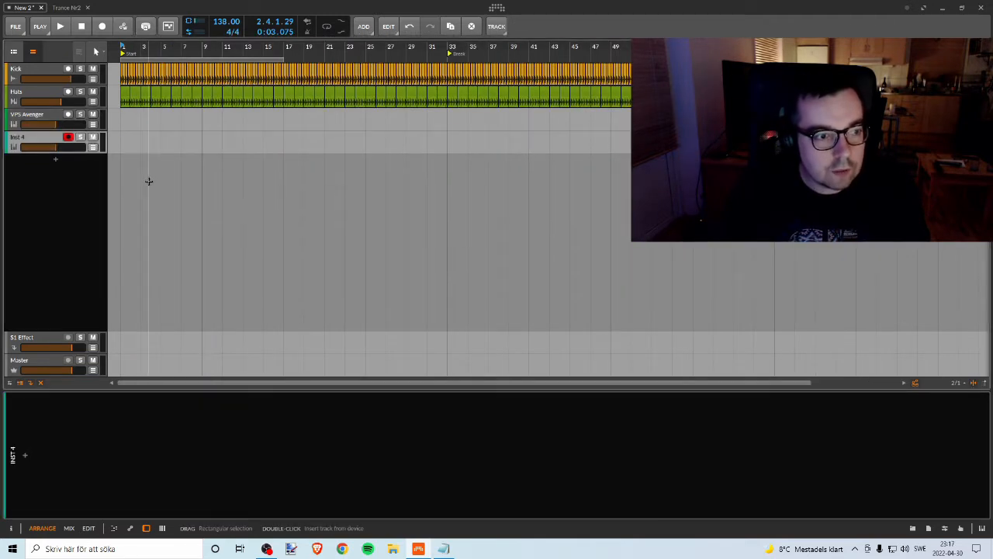
click(25, 455)
text(s)
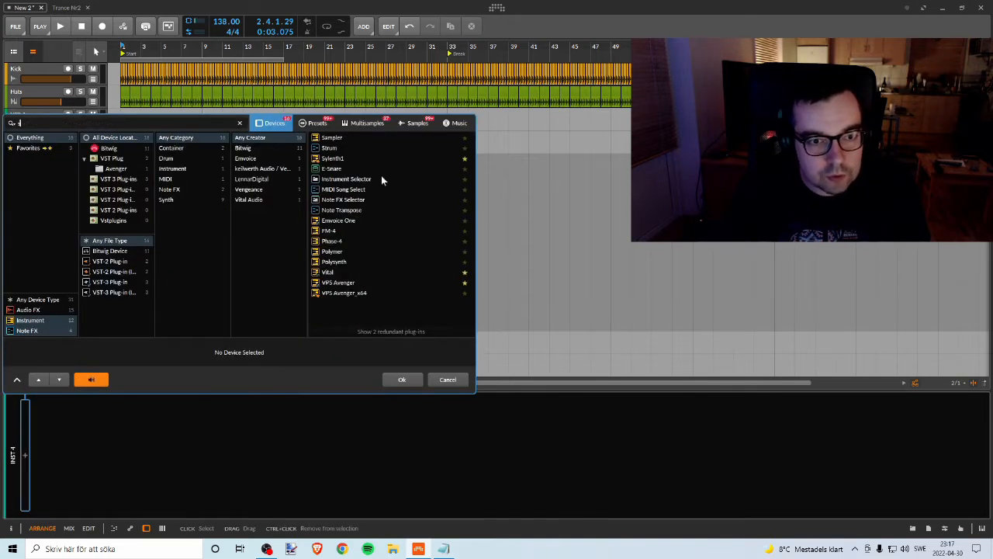
click(333, 159)
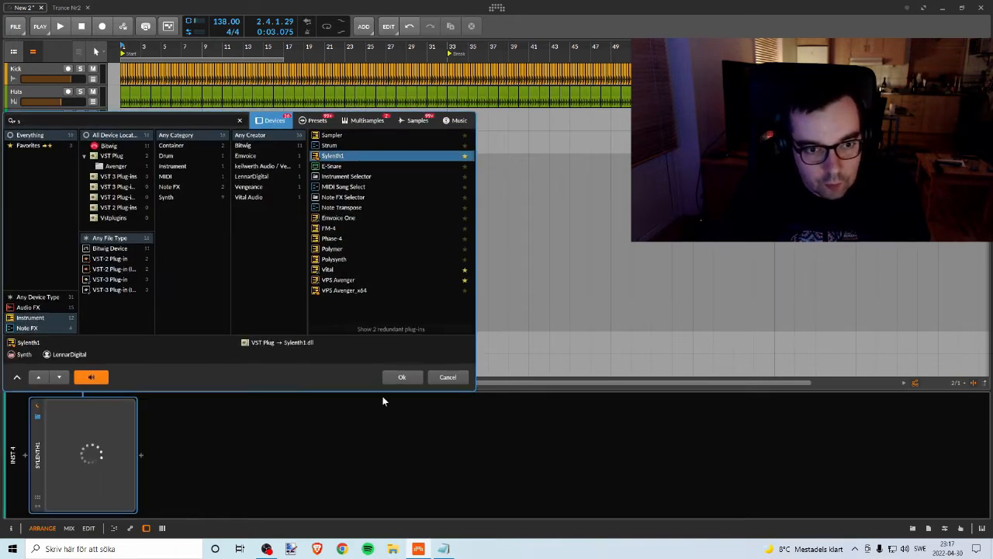
click(402, 377)
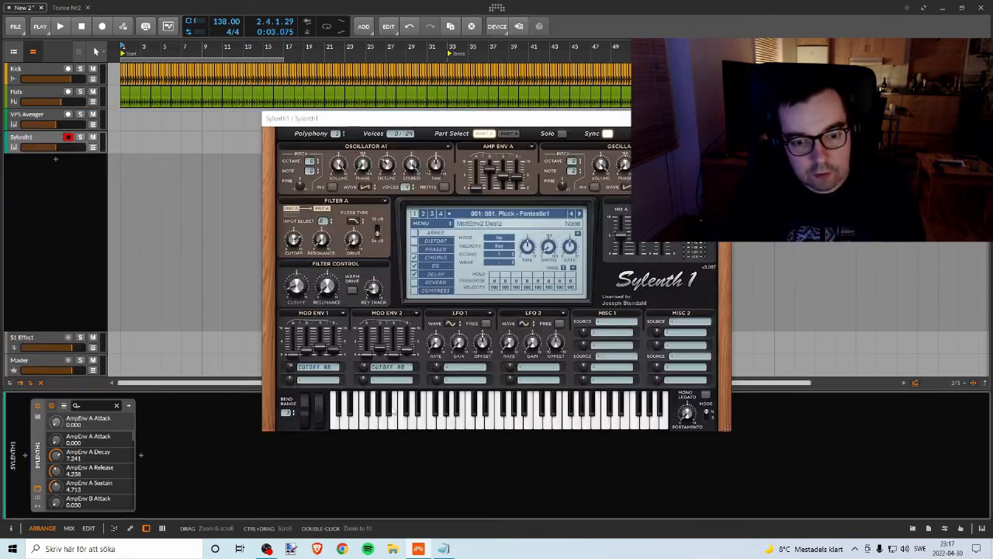
drag(481, 116, 510, 122)
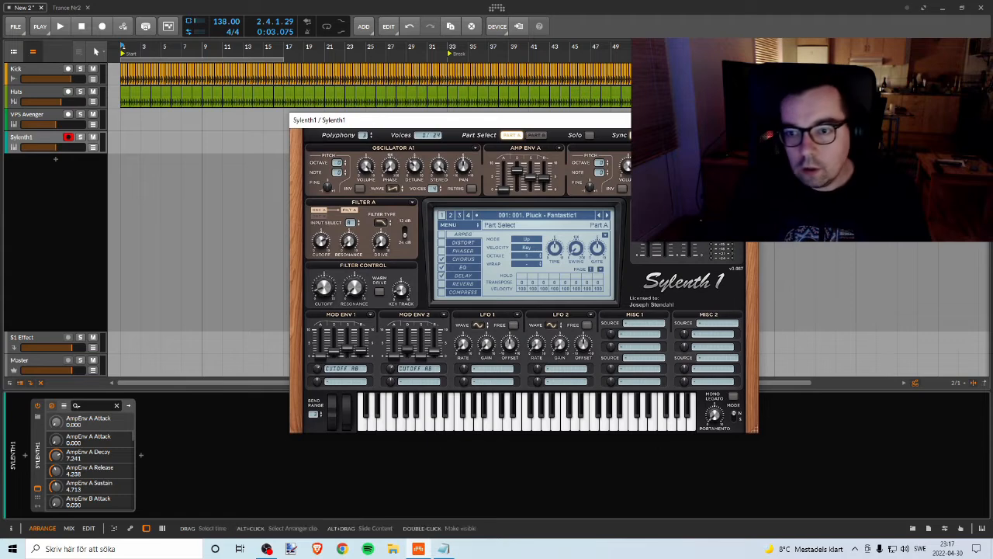
click(747, 120)
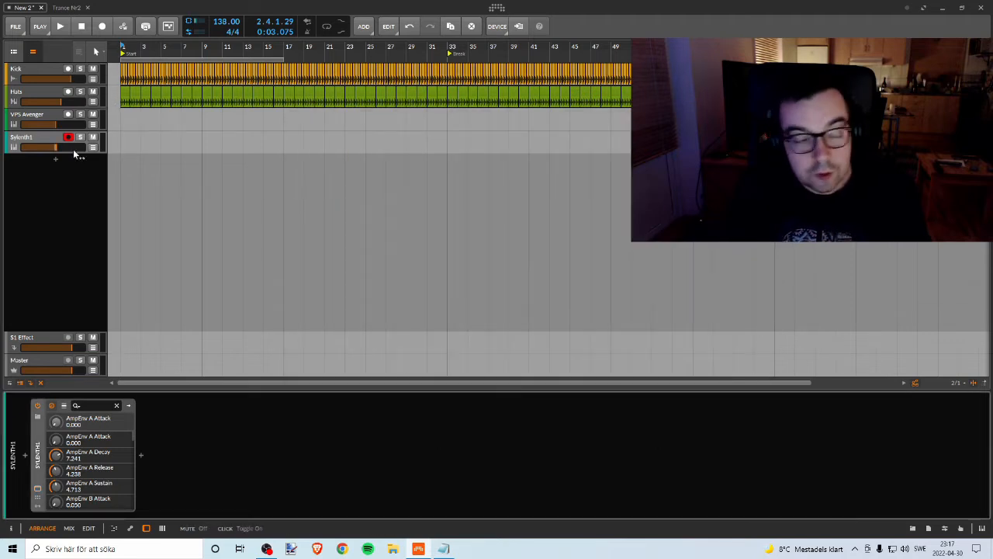
Step: Open the VPS Avenger plug-in window and browse its Factory Bass presets to the end of the list
click(24, 137)
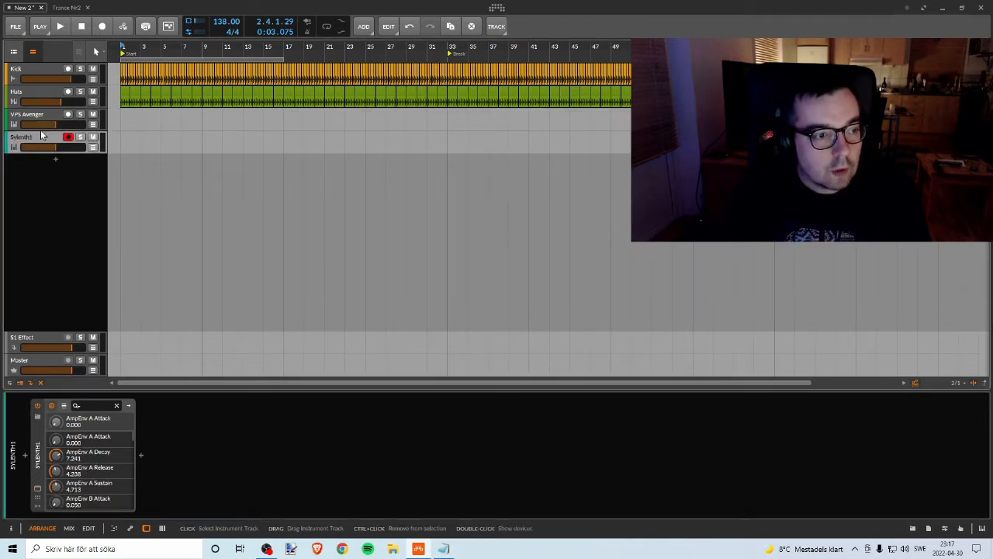
click(33, 114)
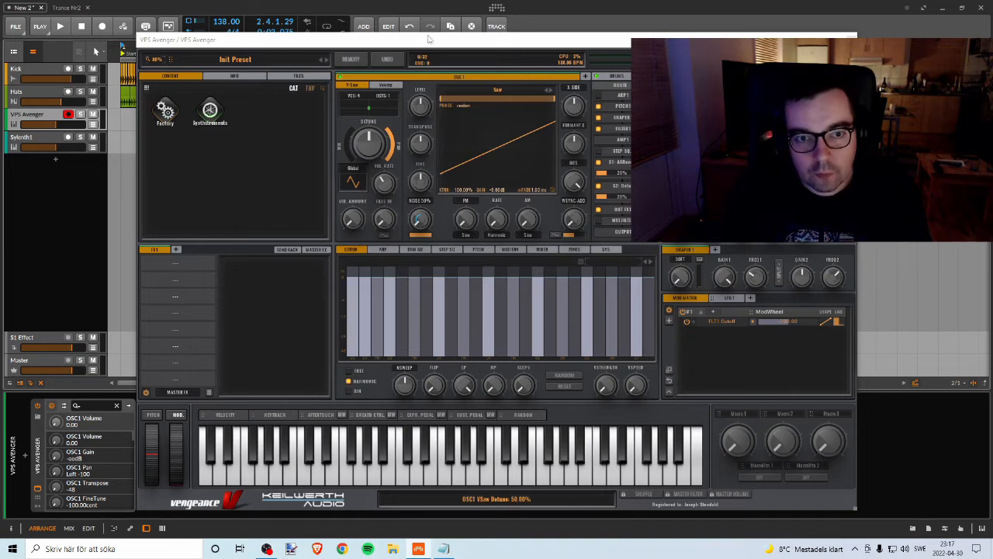
mouse_move(421, 46)
mouse_down()
mouse_move(395, 33)
mouse_move(414, 40)
mouse_up()
click(161, 107)
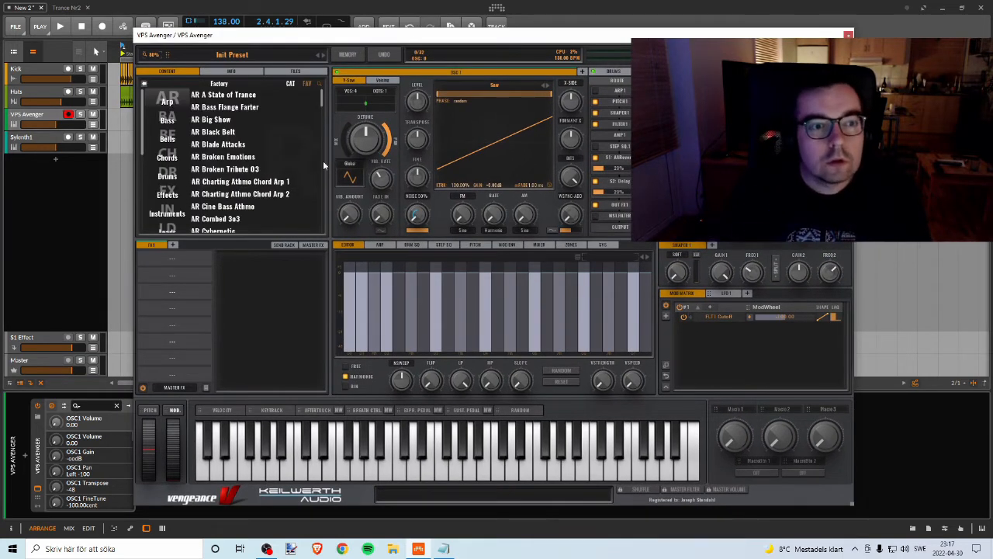
click(167, 121)
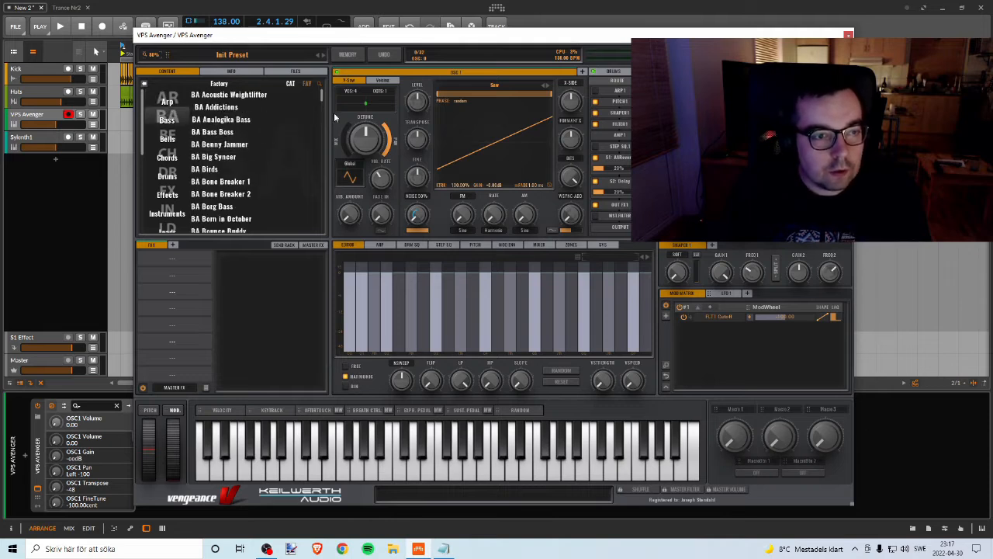
drag(321, 95, 321, 94)
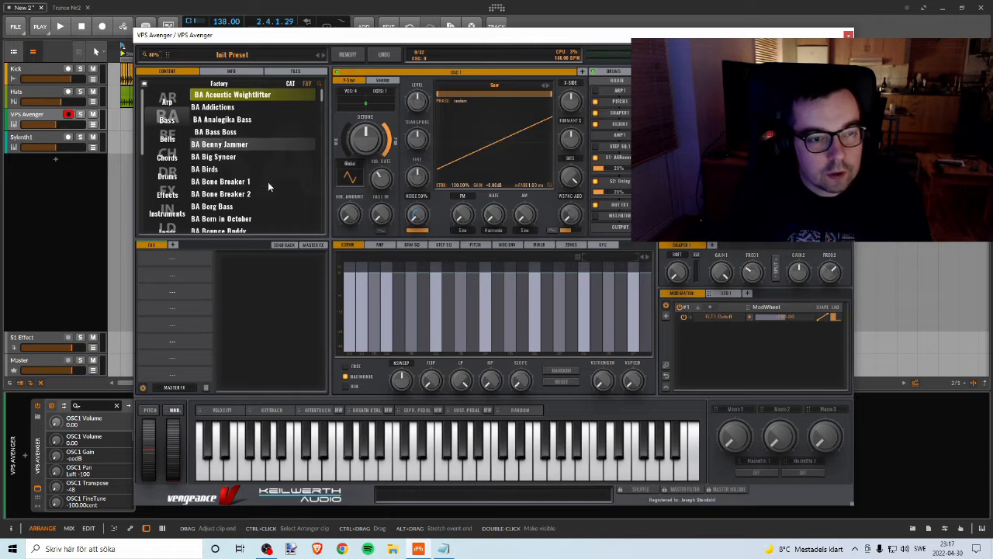
scroll(256, 190, down, 2)
scroll(247, 202, down, 4)
drag(322, 103, 320, 369)
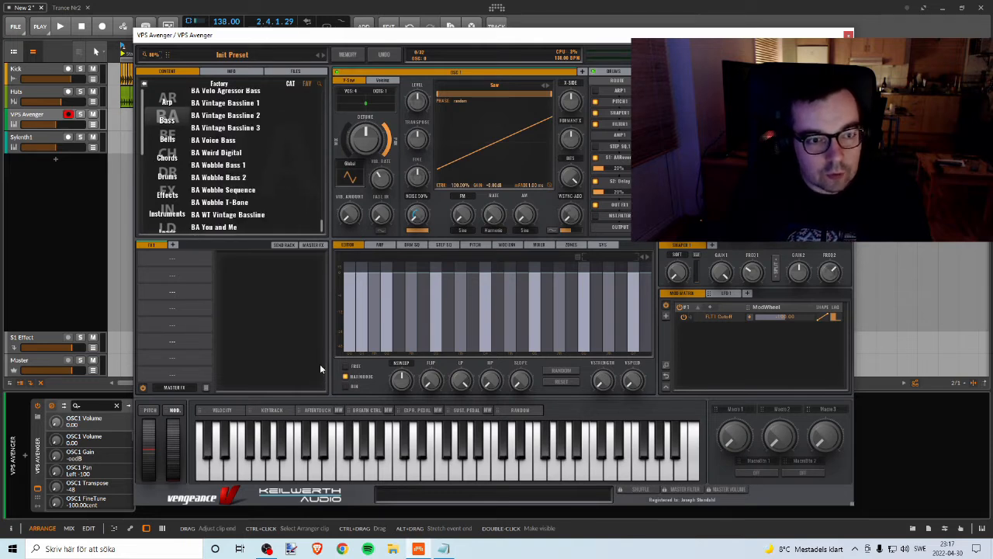
Step: Load the BA Voice Bass preset in VPS Avenger and audition it with several notes on its keyboard
click(218, 140)
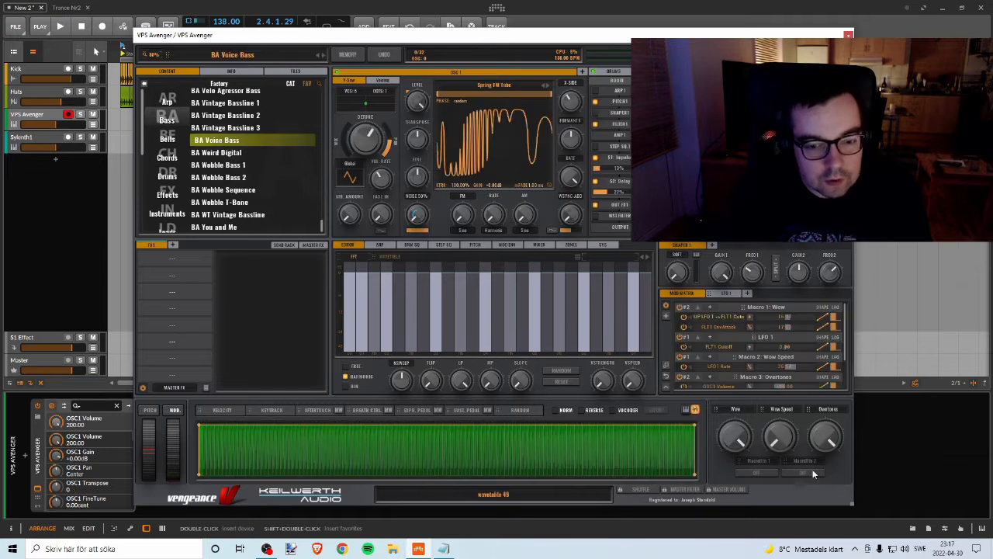
click(686, 409)
click(287, 465)
click(329, 466)
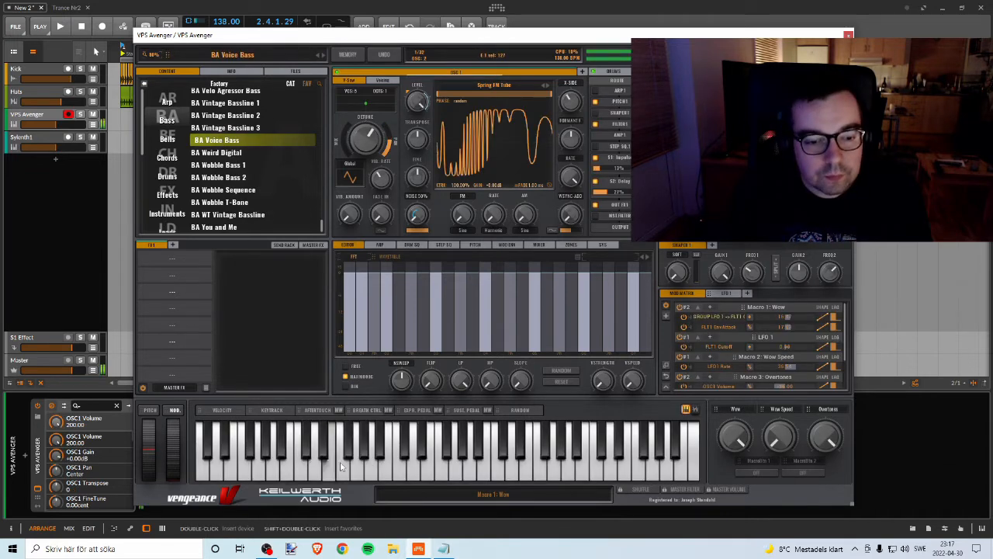
click(413, 465)
click(456, 466)
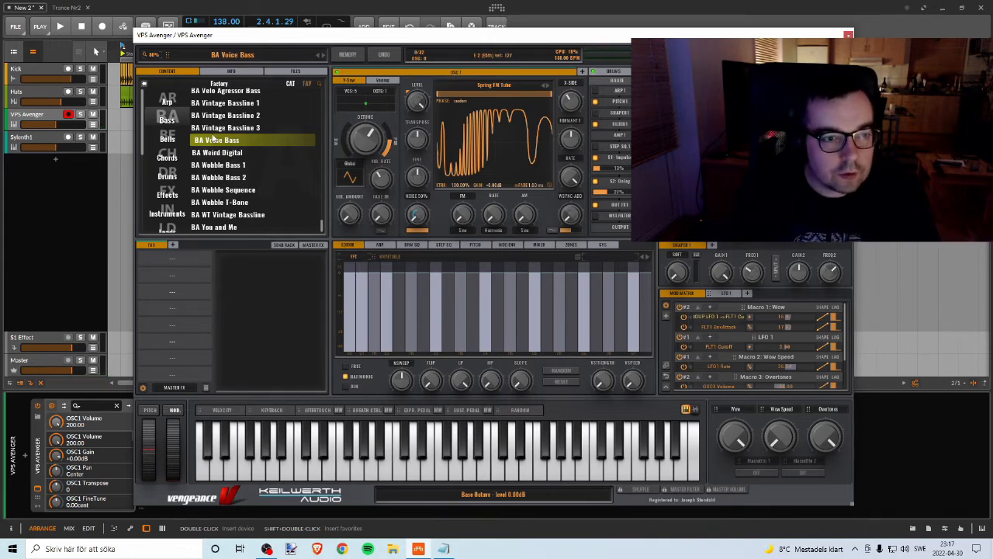
Step: Load the BA Vintage Bassline 3 preset and audition it across low and middle notes
click(225, 127)
click(423, 473)
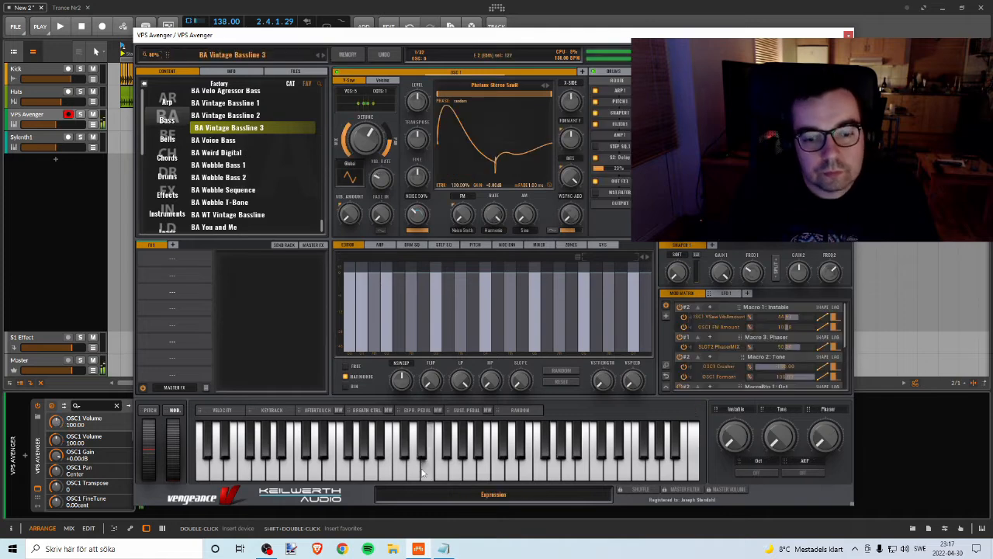
mouse_move(423, 472)
mouse_down()
mouse_move(526, 472)
mouse_move(451, 472)
mouse_up()
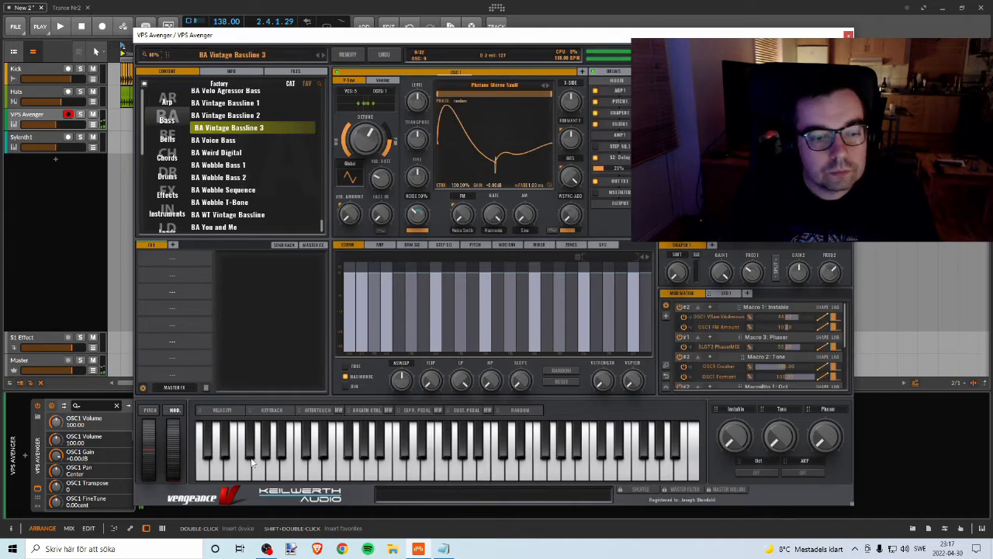
drag(256, 473, 326, 480)
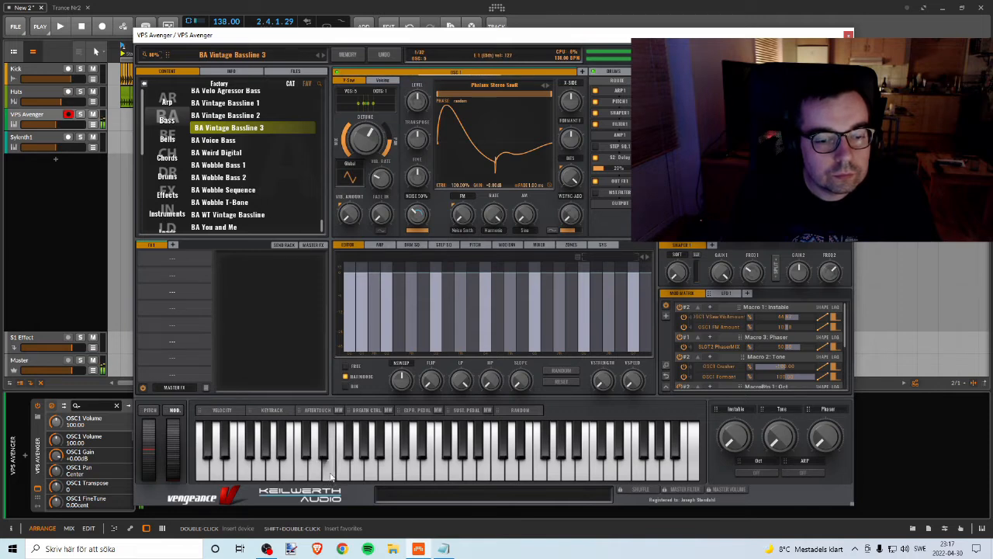
drag(303, 475, 319, 471)
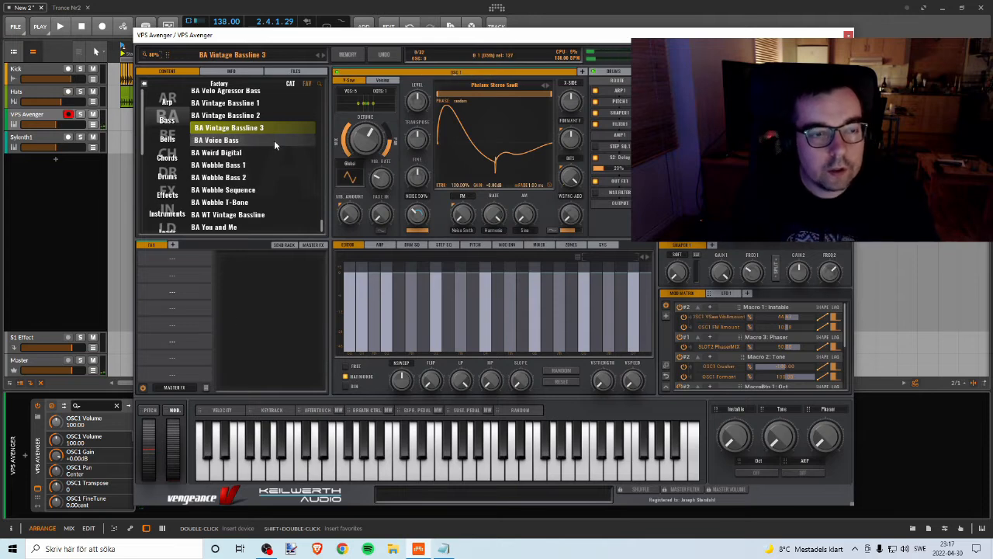
Step: Load the BA Vintage Bassline 2 preset and audition it with a run of notes on the keyboard
scroll(244, 136, up, 1)
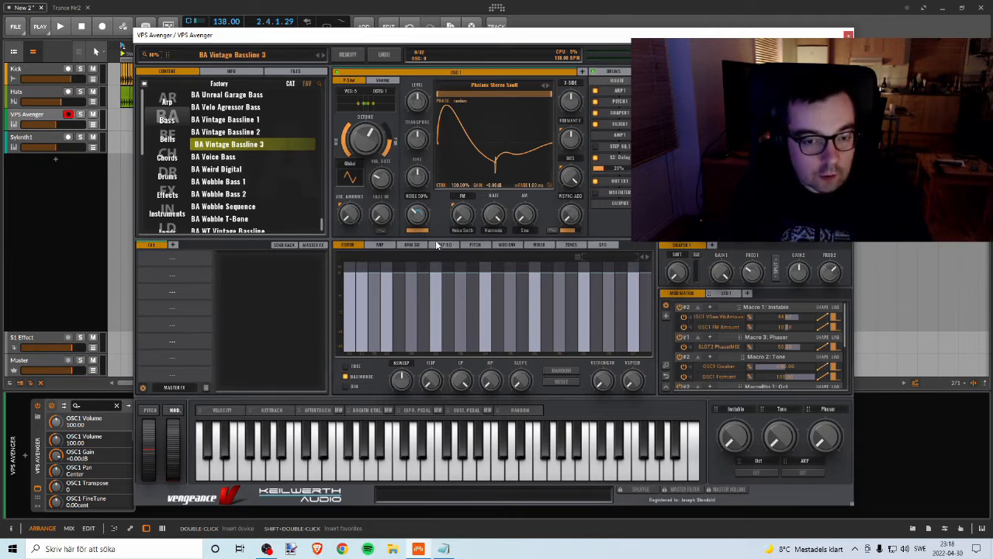
click(383, 246)
click(356, 248)
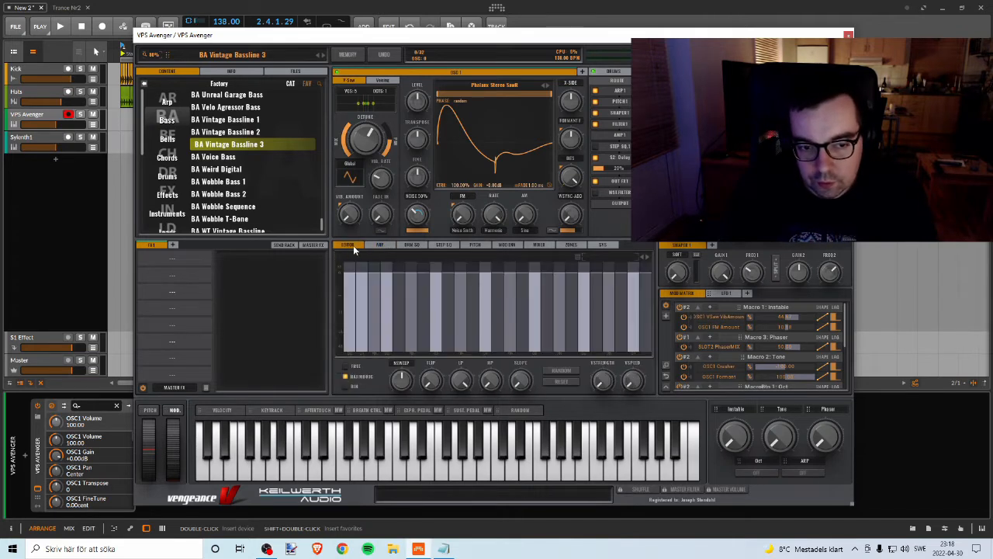
click(241, 133)
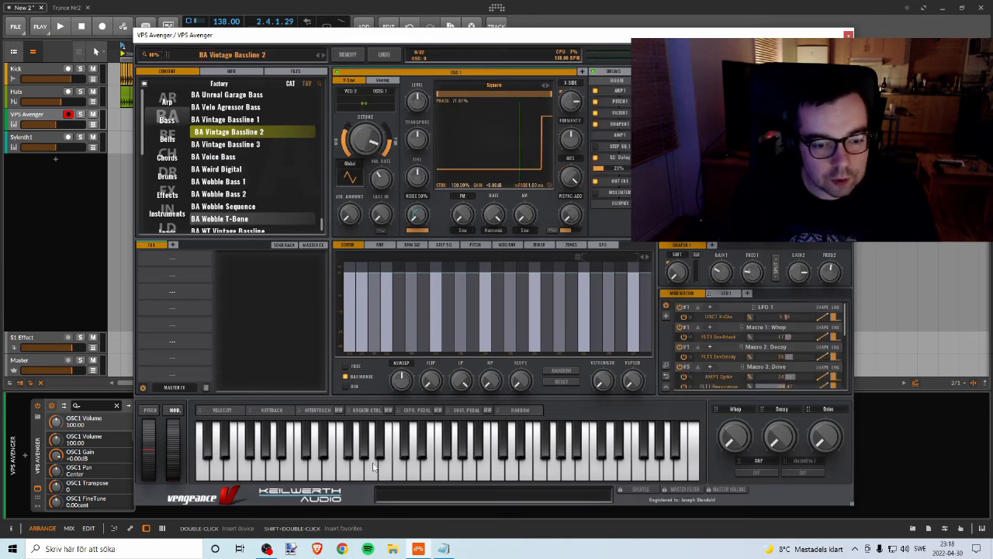
click(333, 465)
click(346, 465)
mouse_move(346, 466)
mouse_down()
mouse_move(552, 471)
mouse_move(499, 471)
mouse_move(526, 470)
mouse_up()
Step: Check the master channel's level in the mixer view and return to the arrangement
click(26, 186)
key(alt+2)
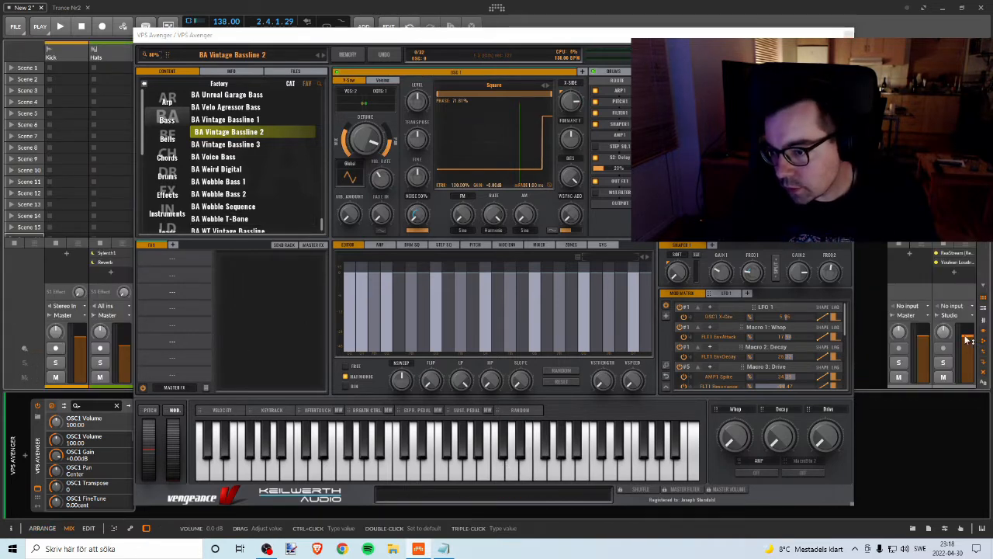
key(alt+1)
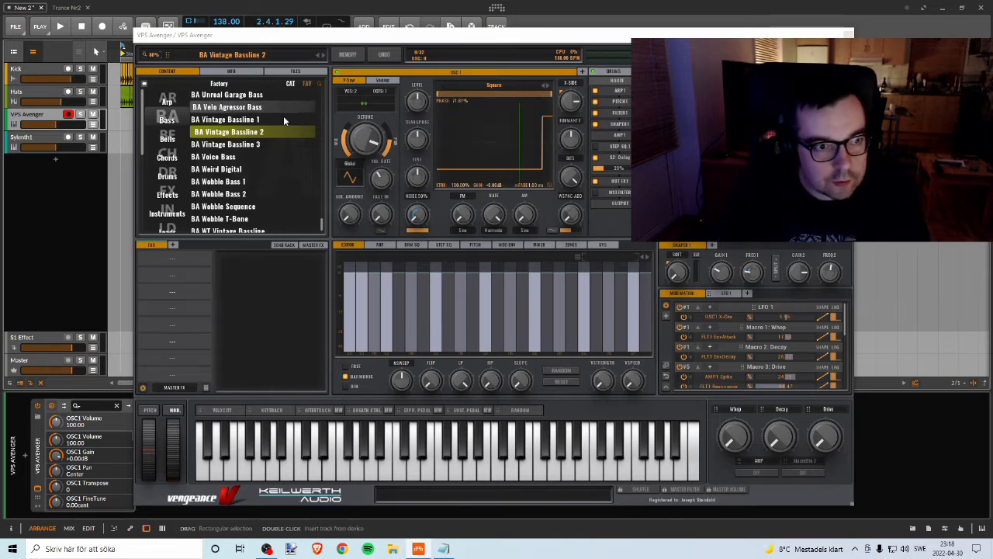
Step: Load the BA Unreal Garage Bass preset in VPS Avenger and audition it with a run of notes
click(234, 97)
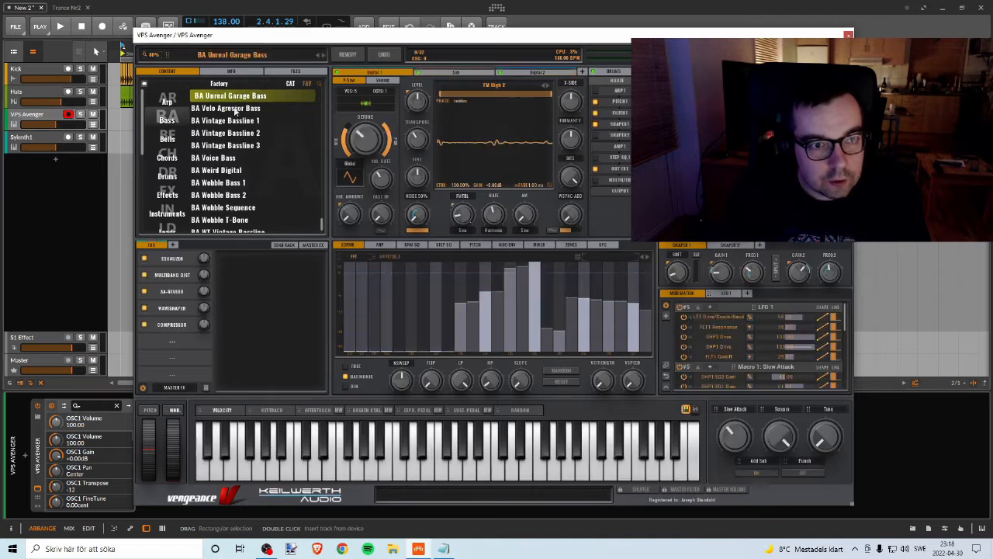
drag(356, 468, 475, 450)
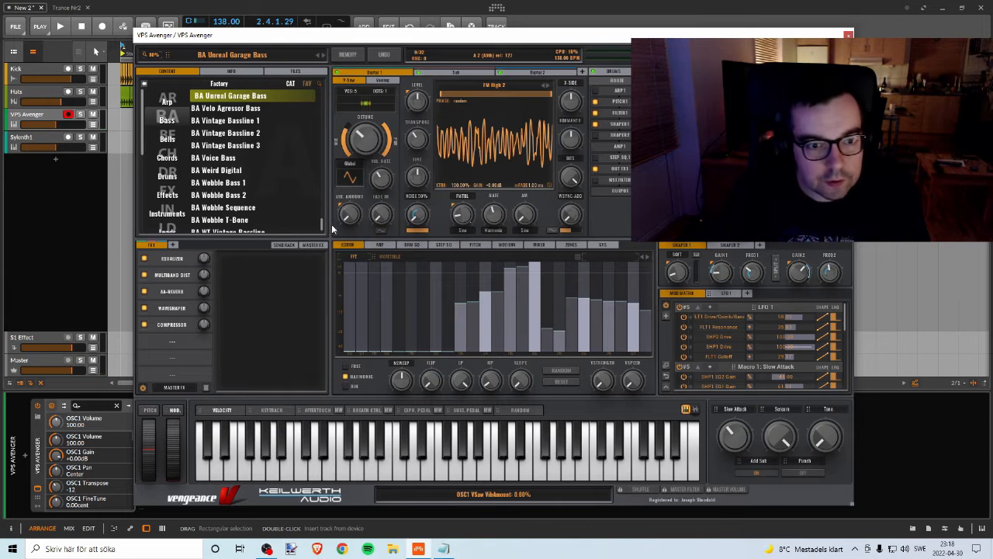
Step: Load the BA Trance Drone preset and audition it with a run of notes on the keyboard
scroll(323, 225, up, 3)
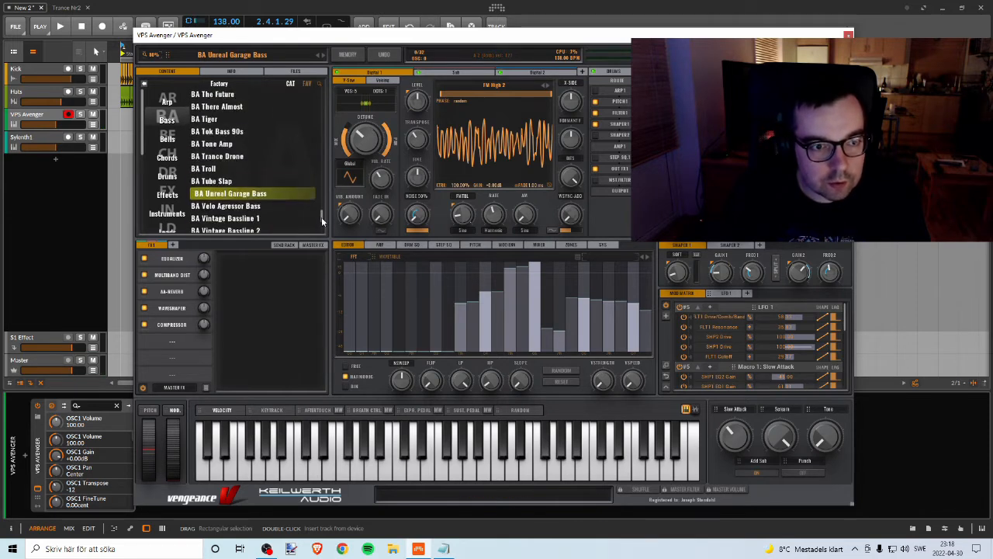
scroll(233, 179, down, 1)
click(225, 145)
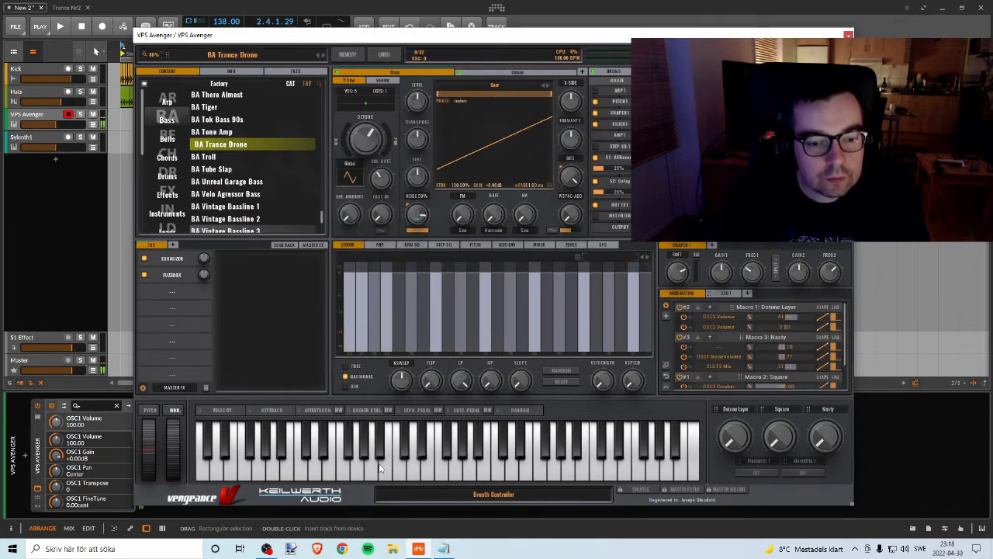
drag(380, 467, 522, 454)
Step: Load the BA That Distobass 1 preset and audition it with a run of middle and higher notes
scroll(266, 194, up, 1)
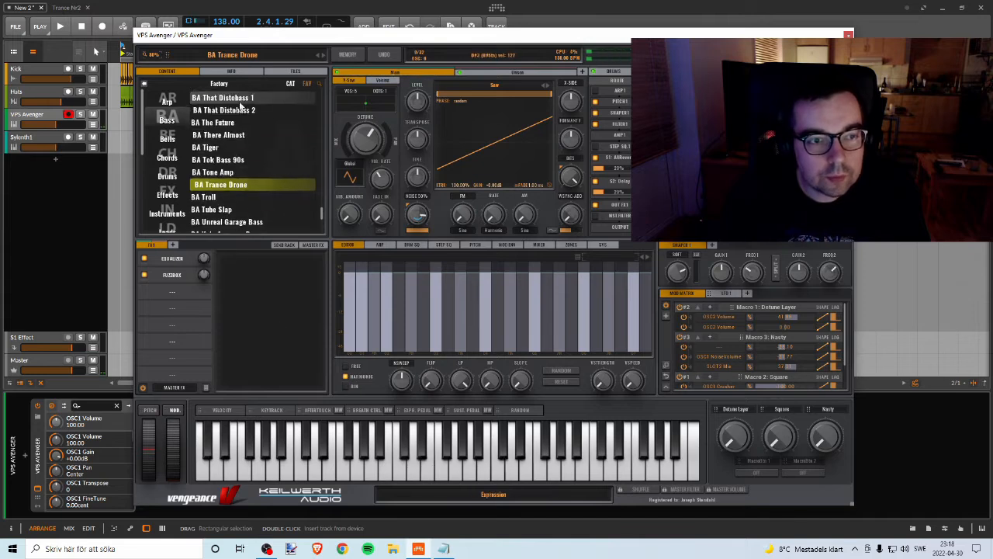
click(241, 99)
scroll(241, 109, up, 1)
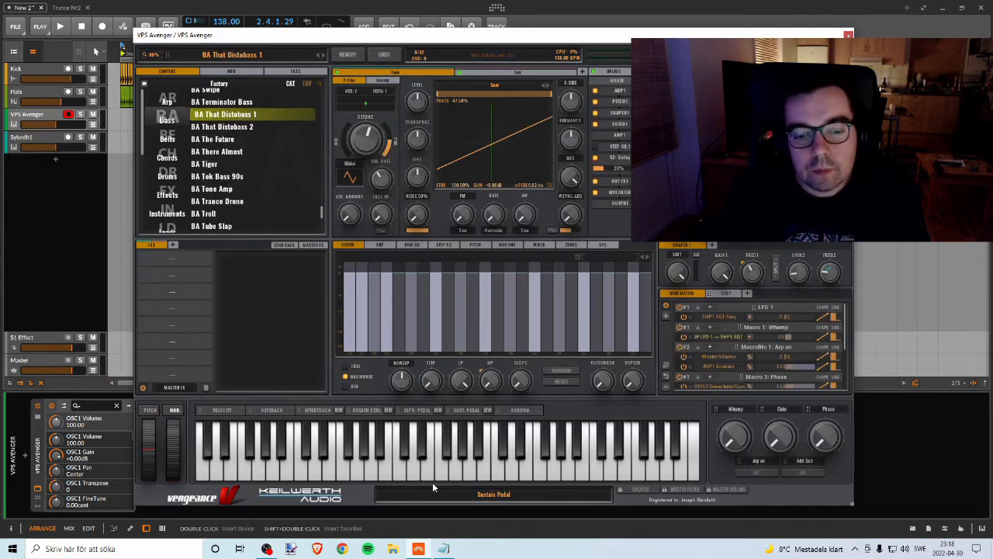
drag(417, 470, 554, 465)
Step: Load the BA Stompin Reflex preset and audition it with a short run of middle notes
scroll(275, 130, up, 1)
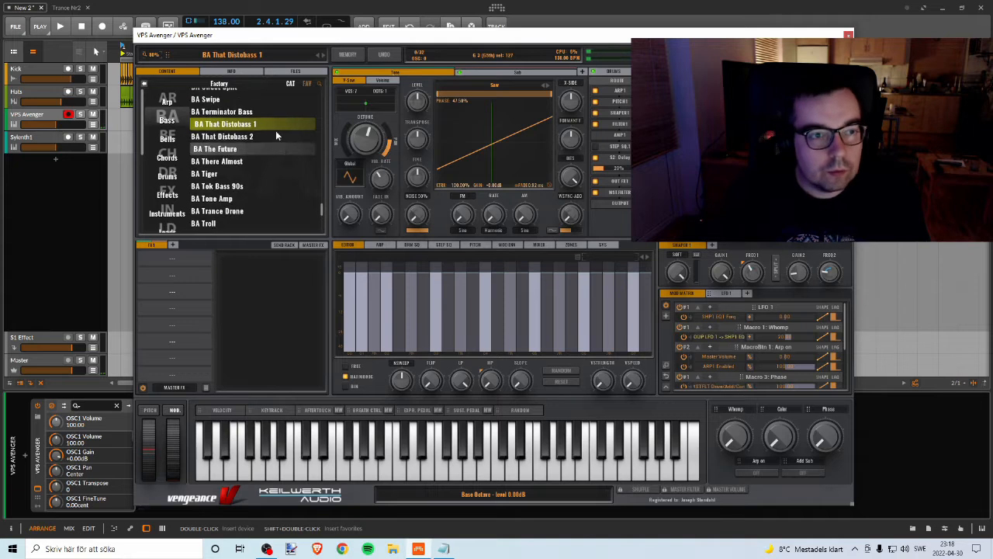
scroll(275, 136, up, 3)
click(231, 162)
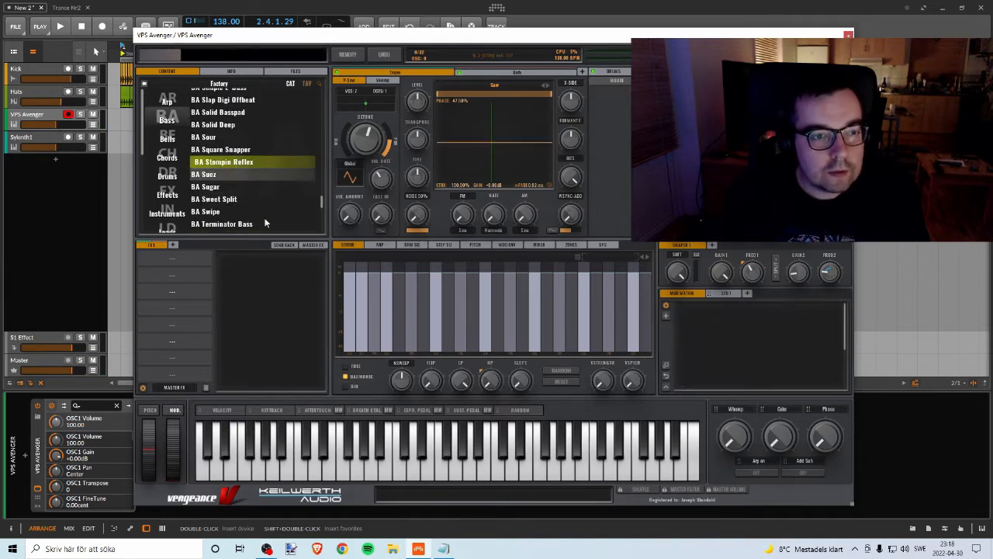
mouse_move(400, 472)
mouse_down()
mouse_move(531, 474)
mouse_move(459, 465)
mouse_up()
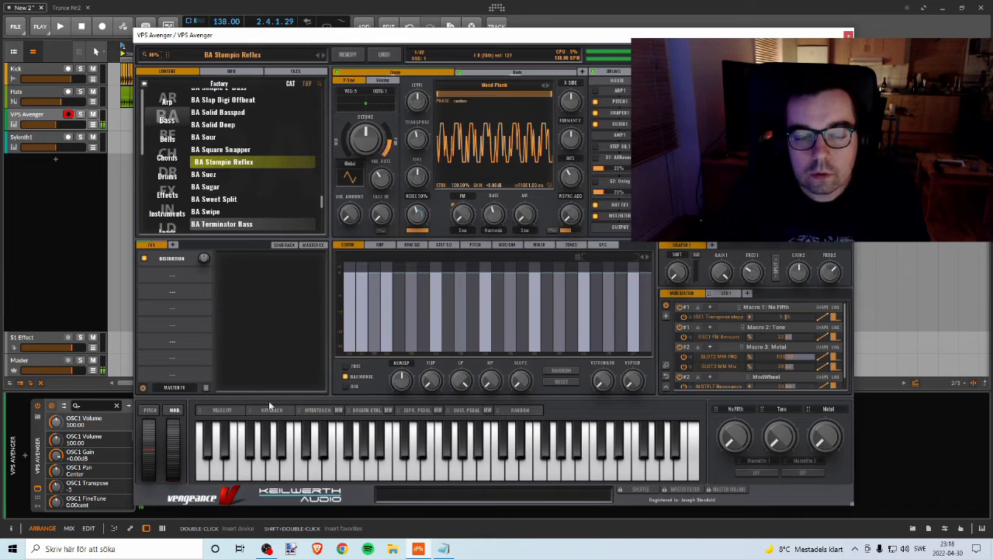
Step: Load the BA Solid Basspad preset and audition it with a run of low to middle notes
scroll(233, 137, up, 1)
click(235, 127)
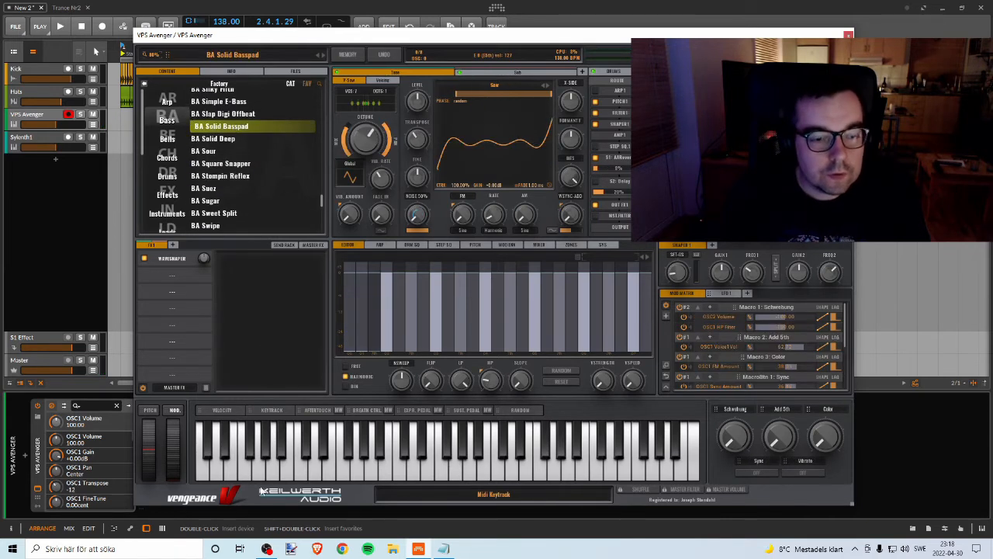
drag(300, 471, 402, 475)
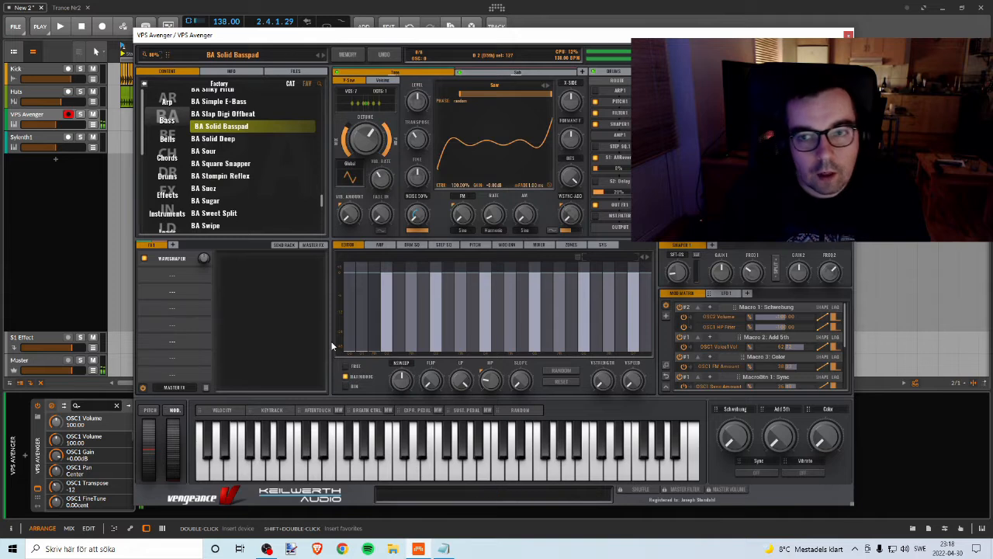
Step: Load the BA Nu Disco 3 preset and audition it on several notes, and try BA Nu Disco 2 the same way
scroll(248, 171, up, 8)
scroll(242, 159, up, 7)
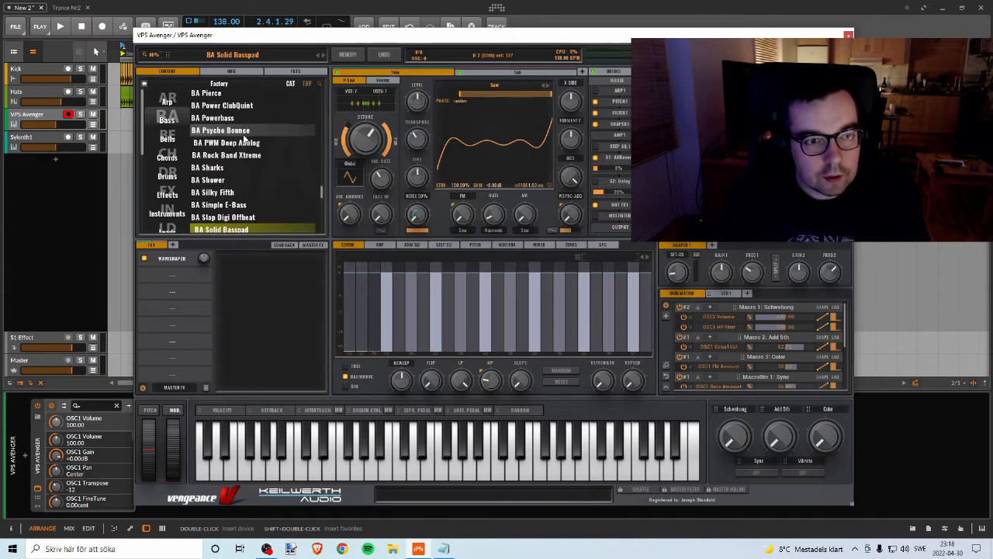
scroll(243, 146, up, 1)
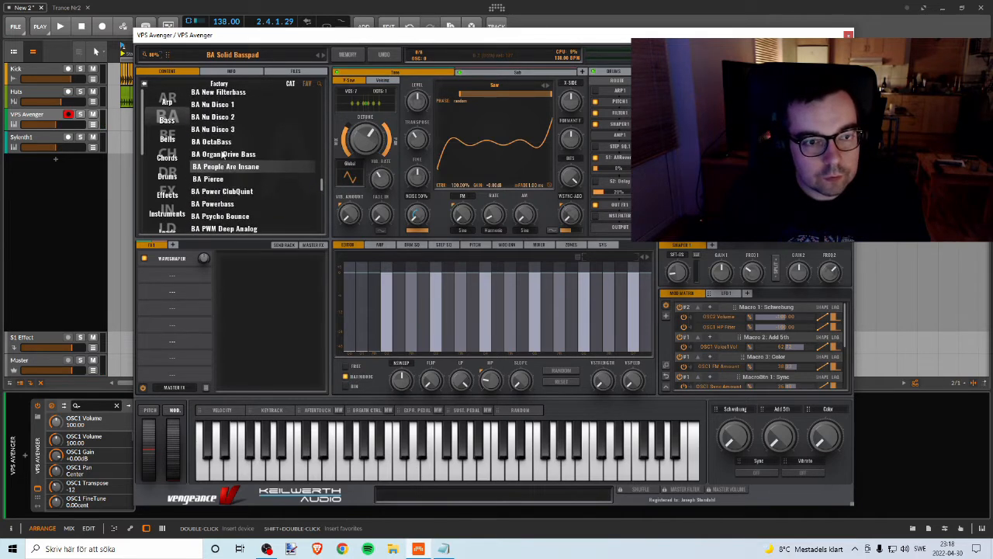
click(233, 129)
click(343, 466)
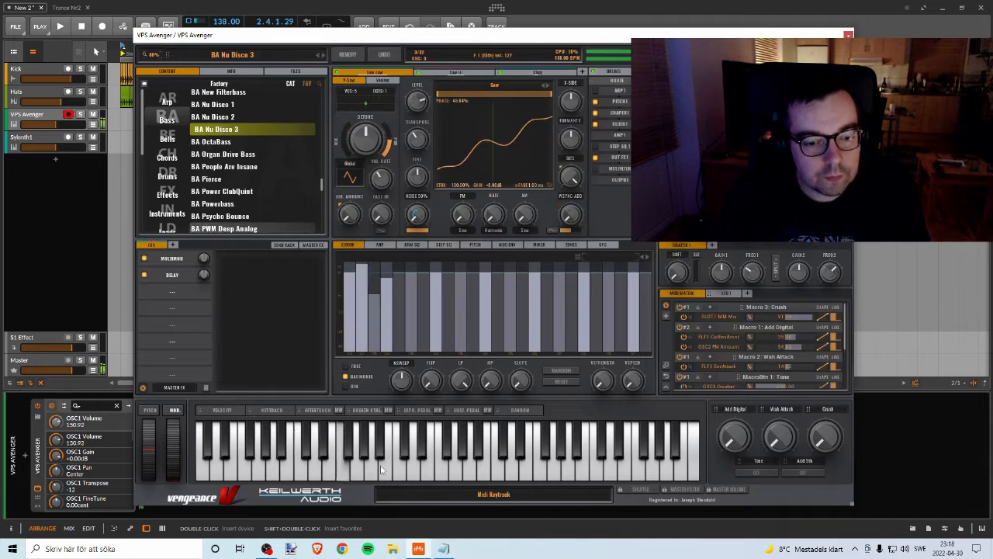
click(469, 470)
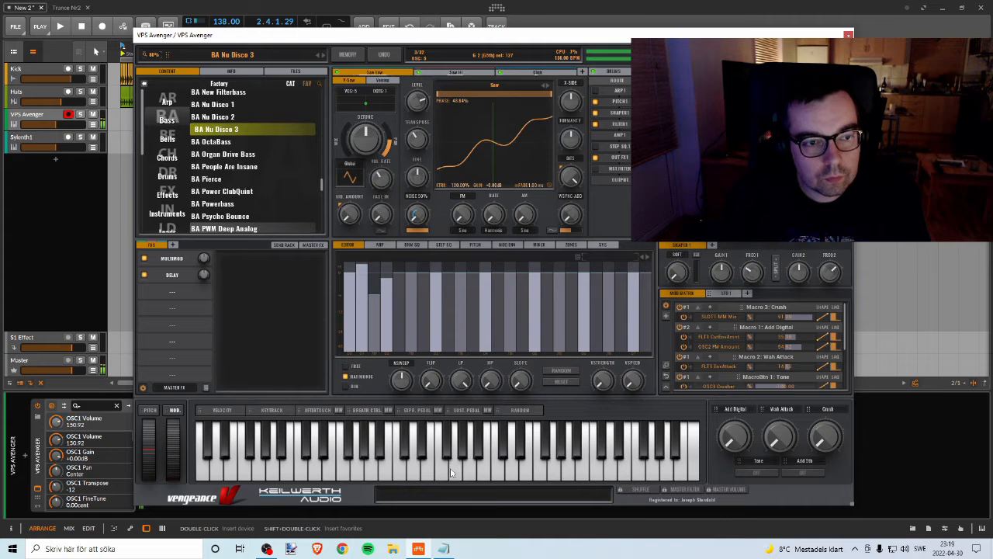
click(233, 116)
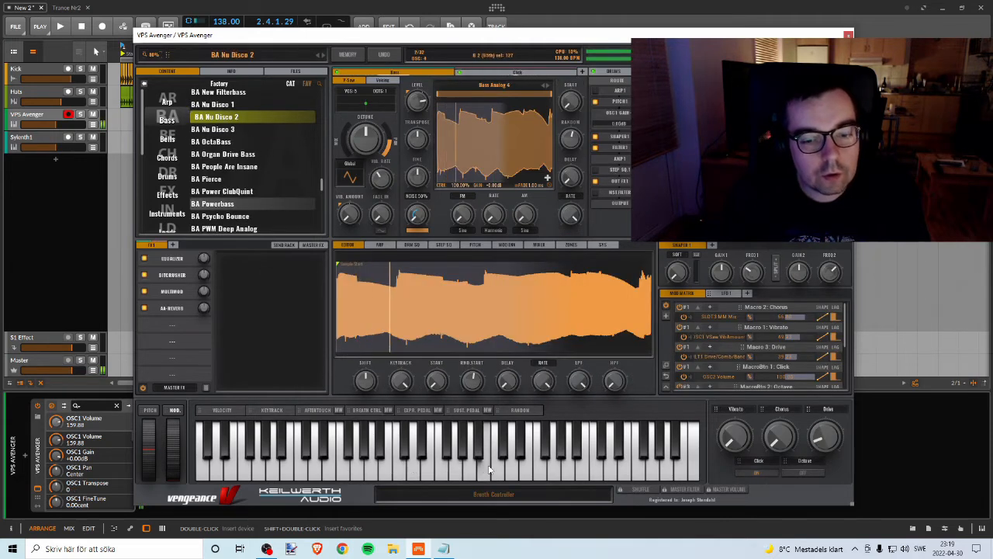
Step: Load the BA Fresh Club preset from further up the factory bass list and audition it
scroll(243, 196, up, 1)
scroll(243, 196, up, 4)
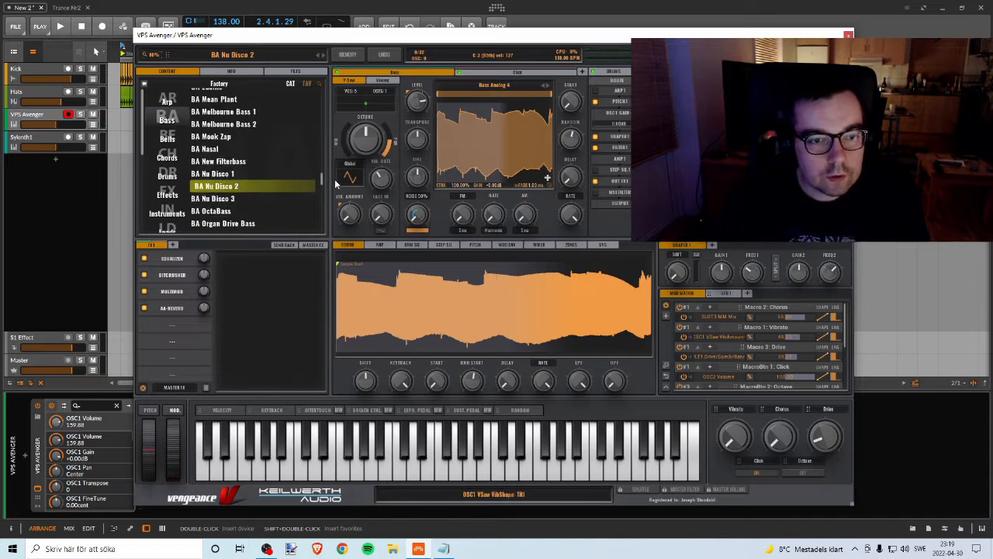
drag(320, 177, 321, 143)
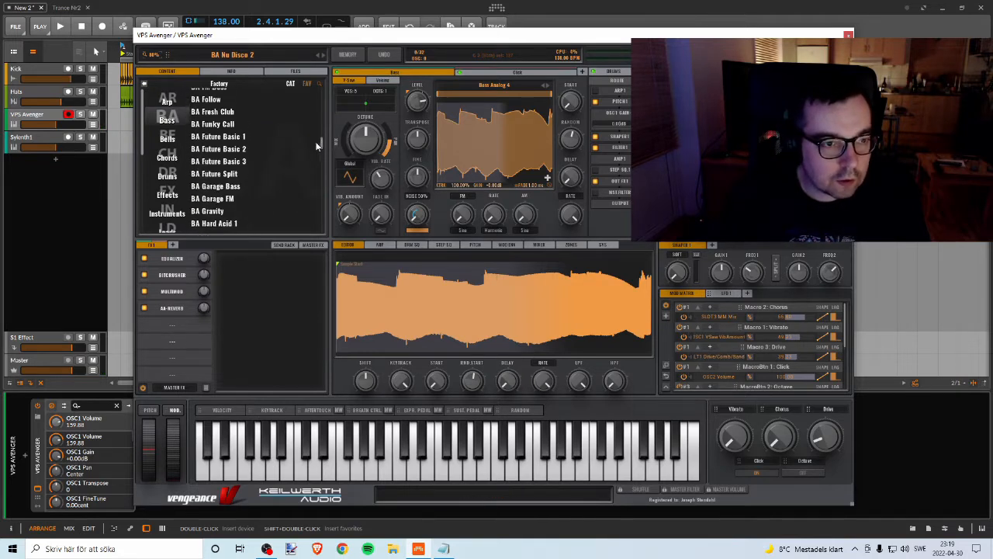
click(222, 111)
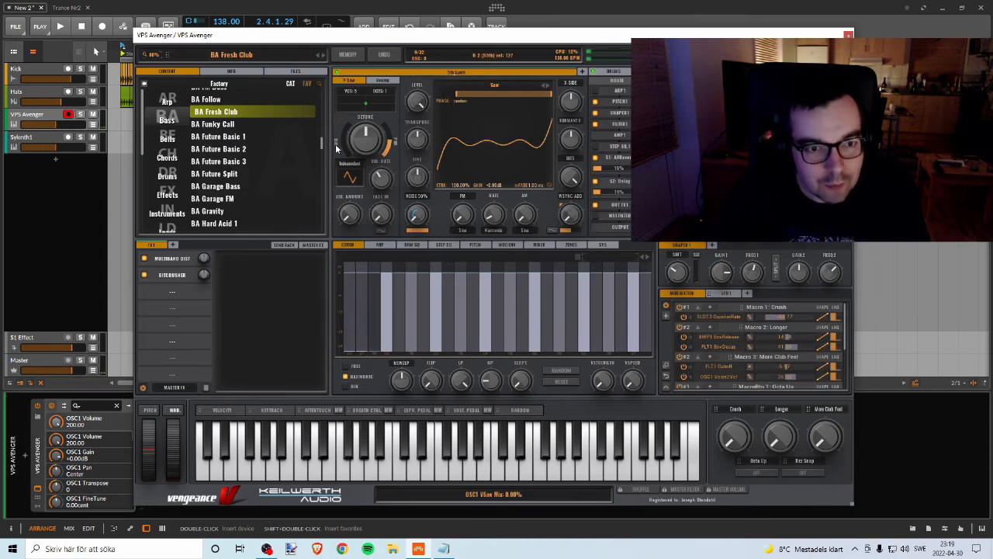
Step: Load the BA Analogika Bass preset near the start of the bass list and audition it with a run of notes
scroll(322, 144, up, 10)
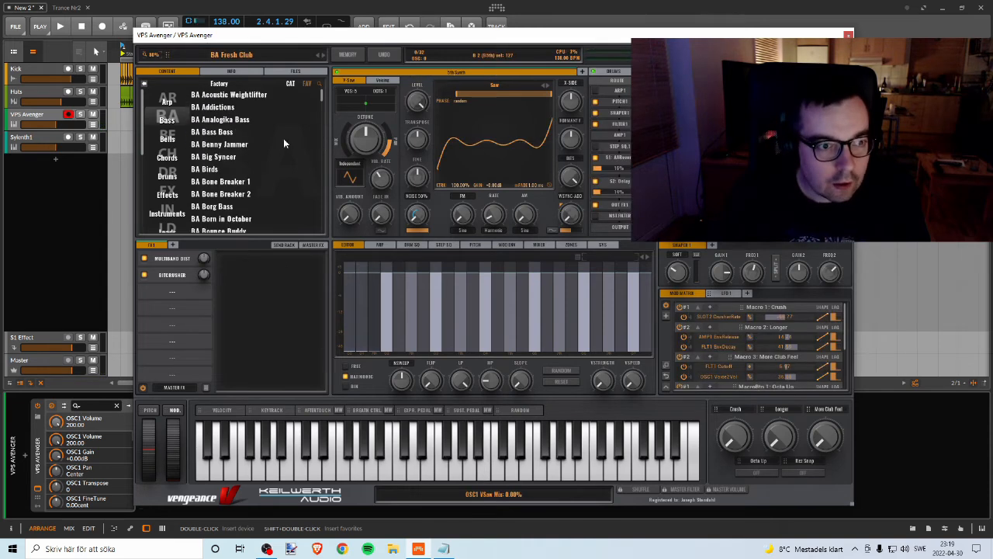
click(213, 121)
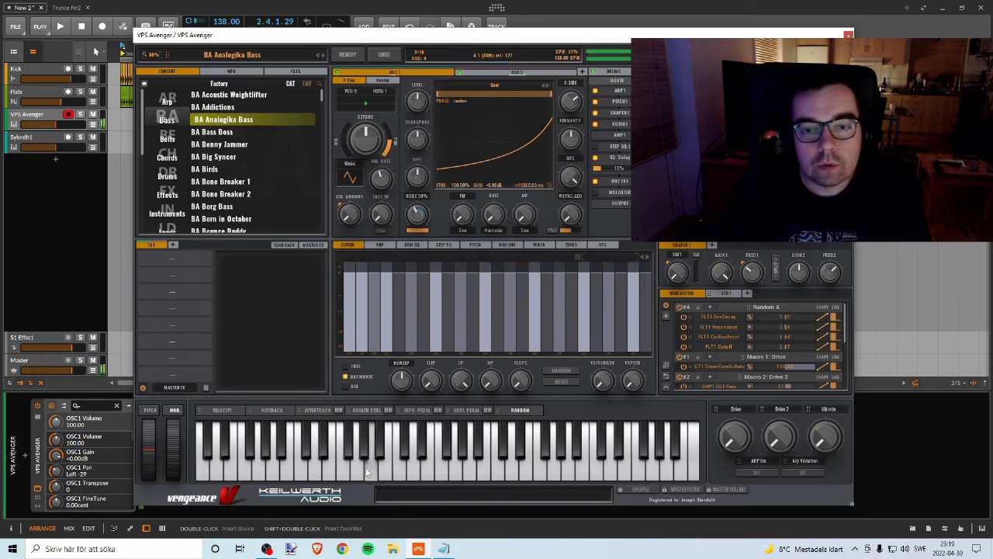
drag(365, 467, 492, 471)
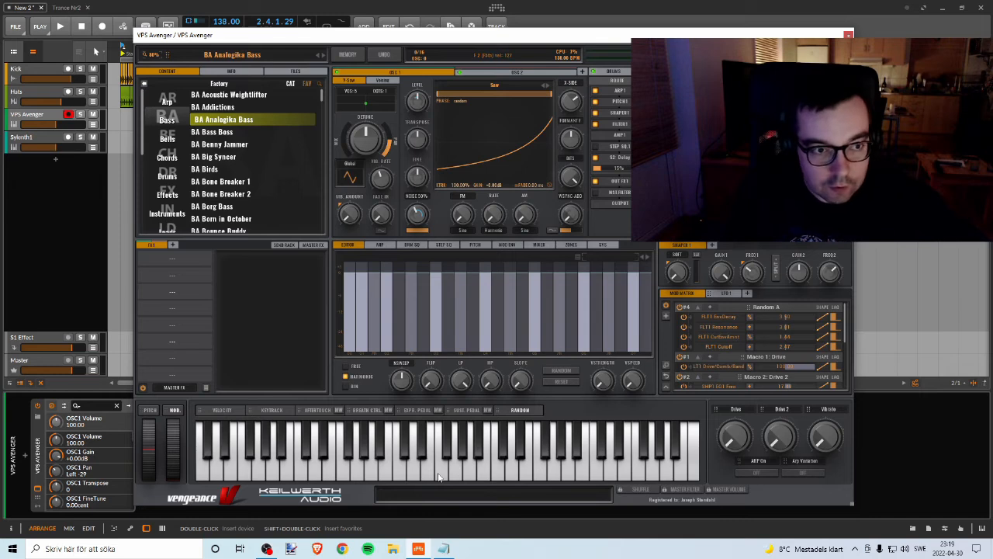
Step: Load the BA Bass Boss preset and audition it on low, middle and high notes
click(210, 133)
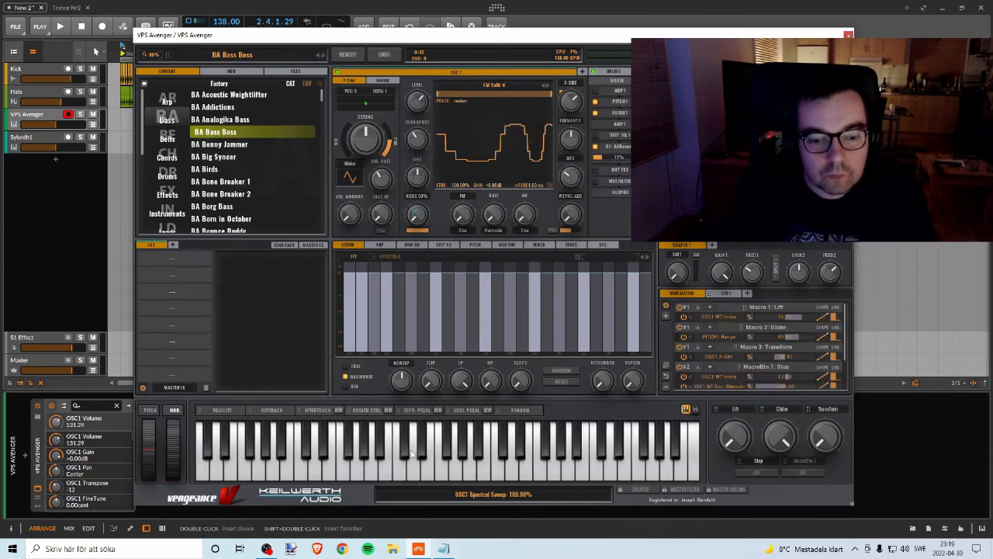
click(412, 457)
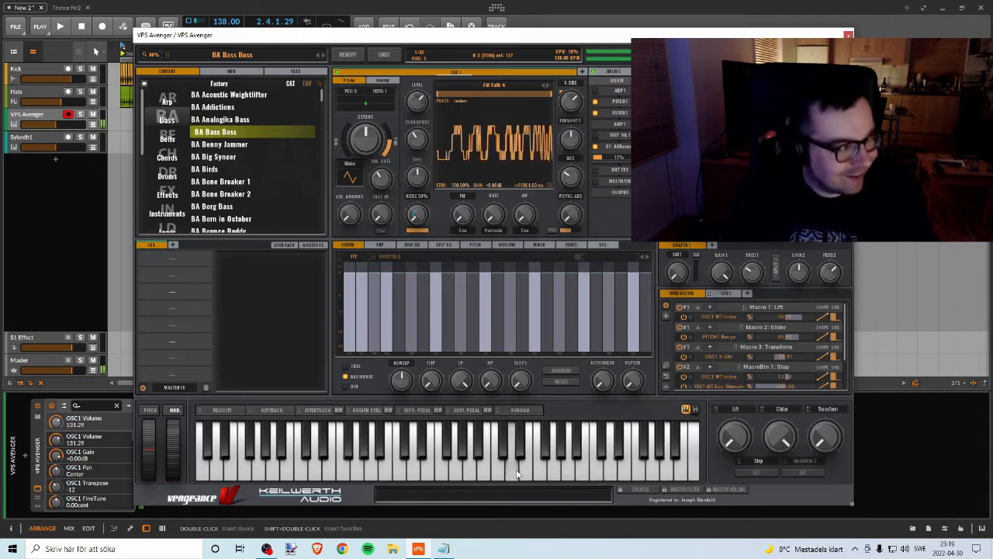
click(315, 472)
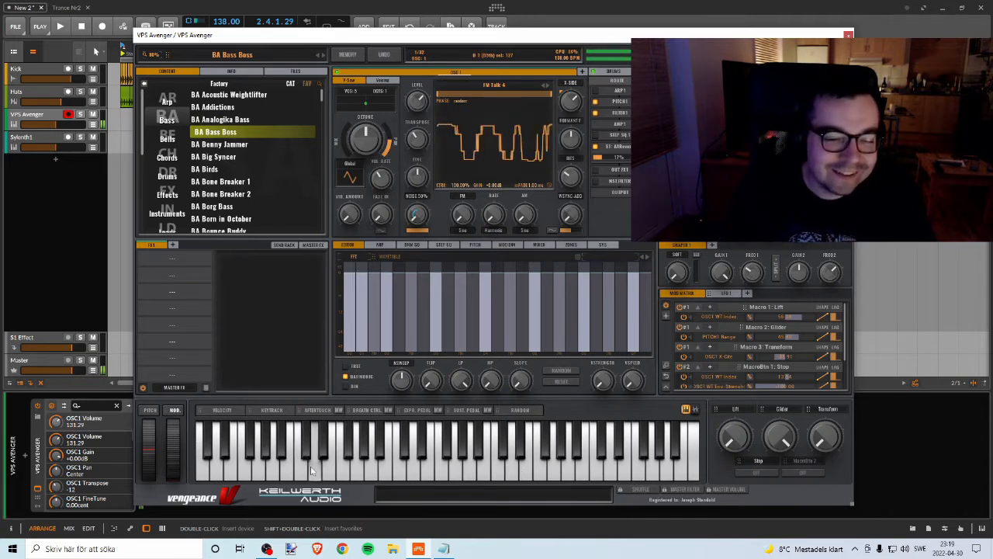
click(245, 465)
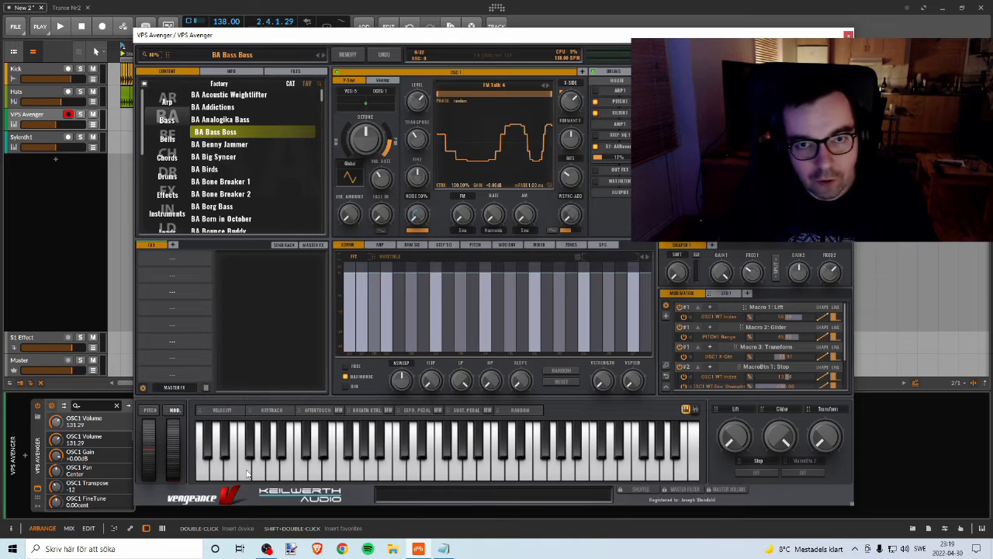
Step: Reload the BA Analogika Bass preset as the bass sound and close the VPS Avenger window
click(219, 120)
click(848, 35)
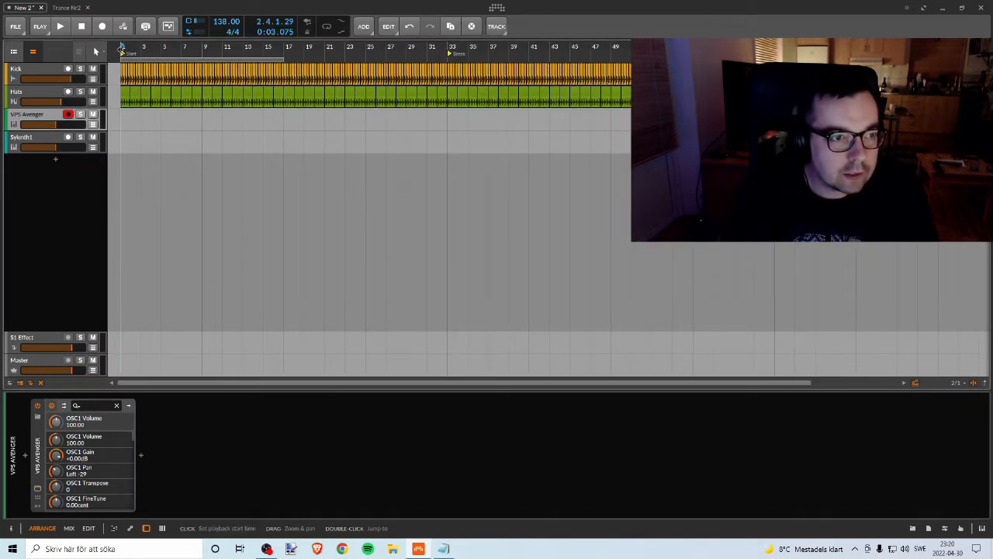
Step: Draw an empty note clip with the Pen tool on the VPS Avenger track from bar 1 to bar 17
scroll(154, 84, up, 5)
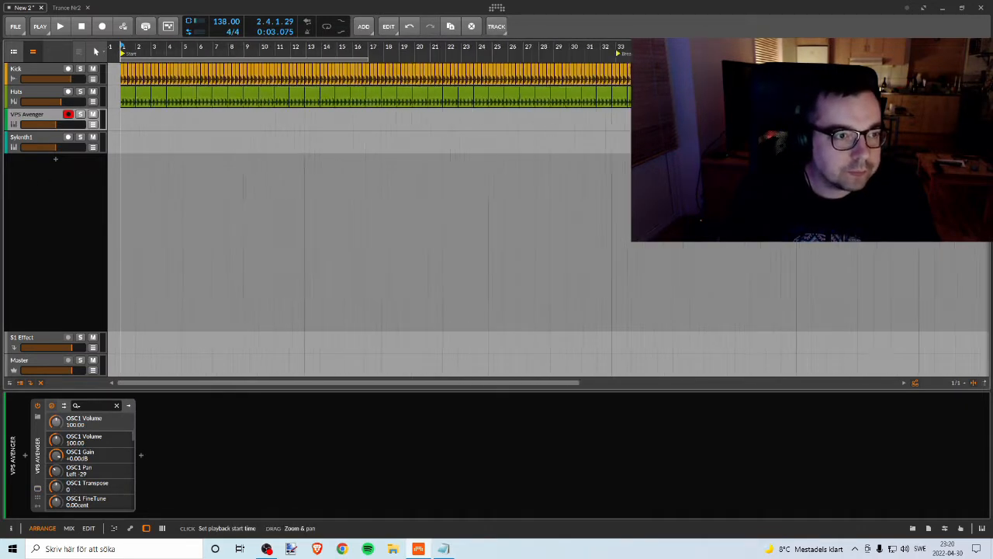
right_click(126, 122)
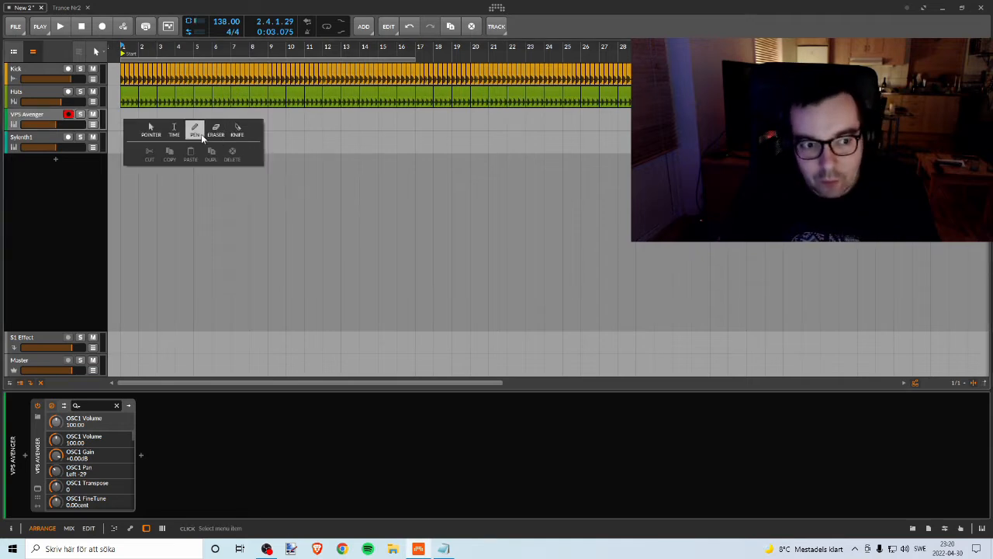
click(198, 132)
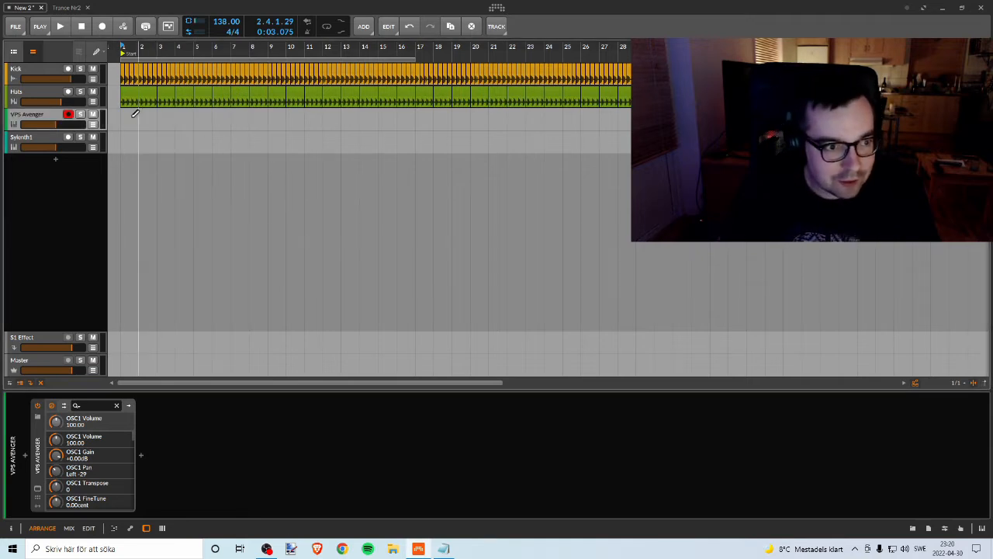
drag(122, 120, 407, 159)
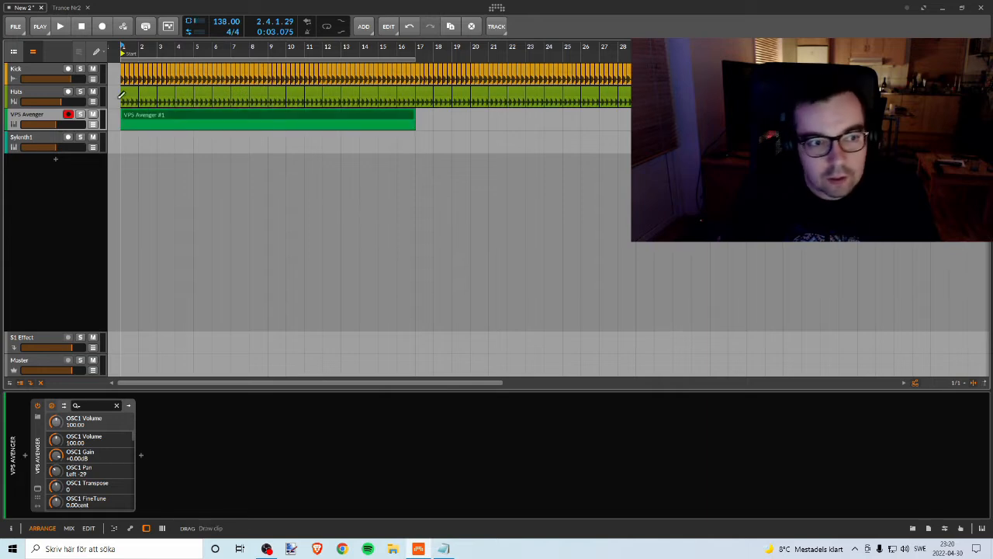
Step: Open the new VPS Avenger clip in the note editor and extend its loop range to bar 9
double_click(131, 115)
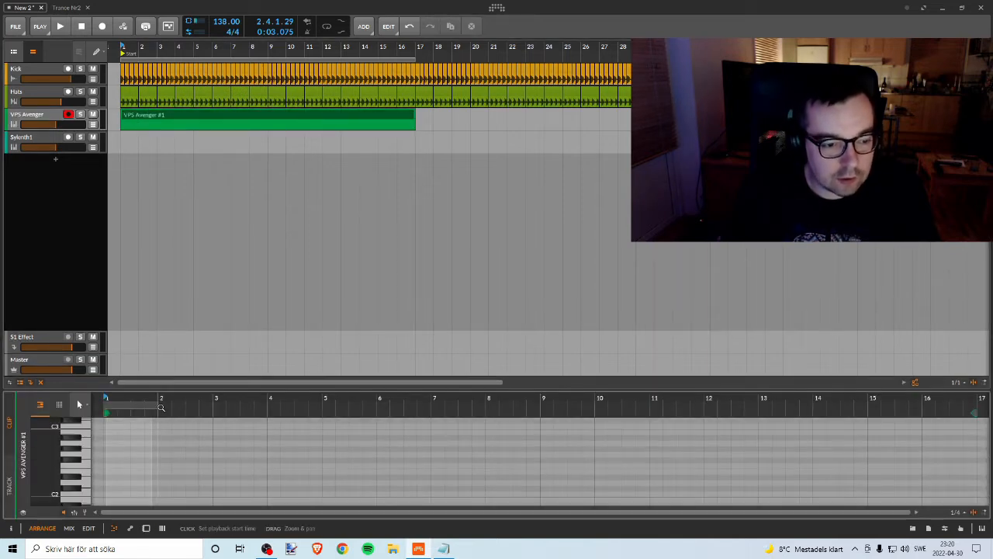
drag(158, 404, 540, 401)
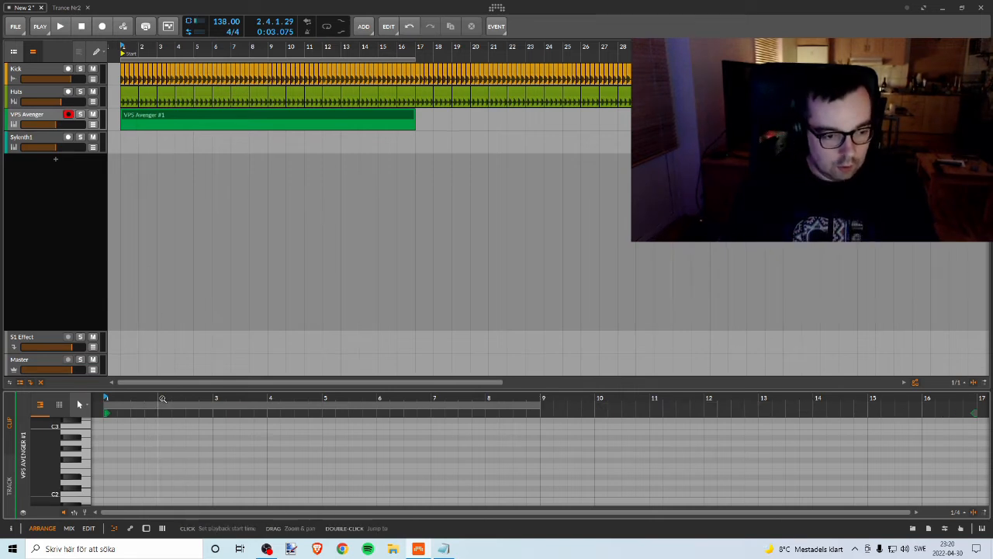
Step: Place two consecutive quarter notes on D3 at the start of the VPS Avenger clip
drag(162, 398, 222, 399)
double_click(171, 444)
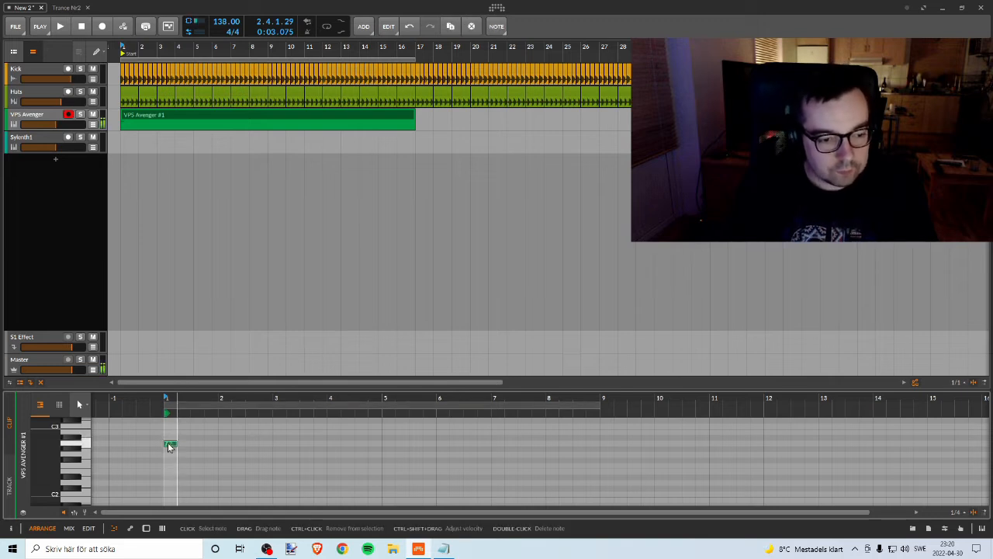
drag(172, 426, 189, 462)
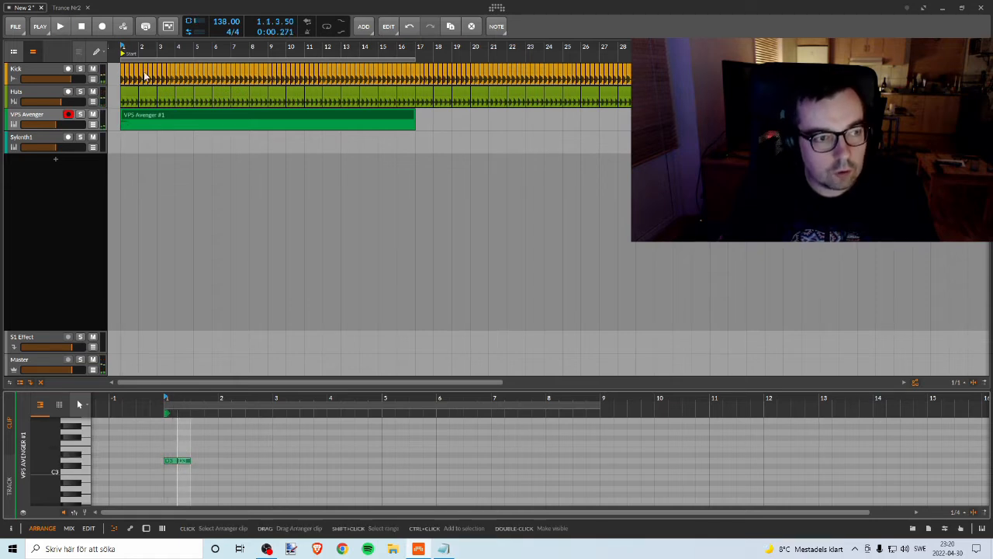
Step: Play back the clip's opening notes with the beat, and mute the Kick and Hats tracks
drag(179, 399, 235, 451)
key(space)
key(space)
click(209, 462)
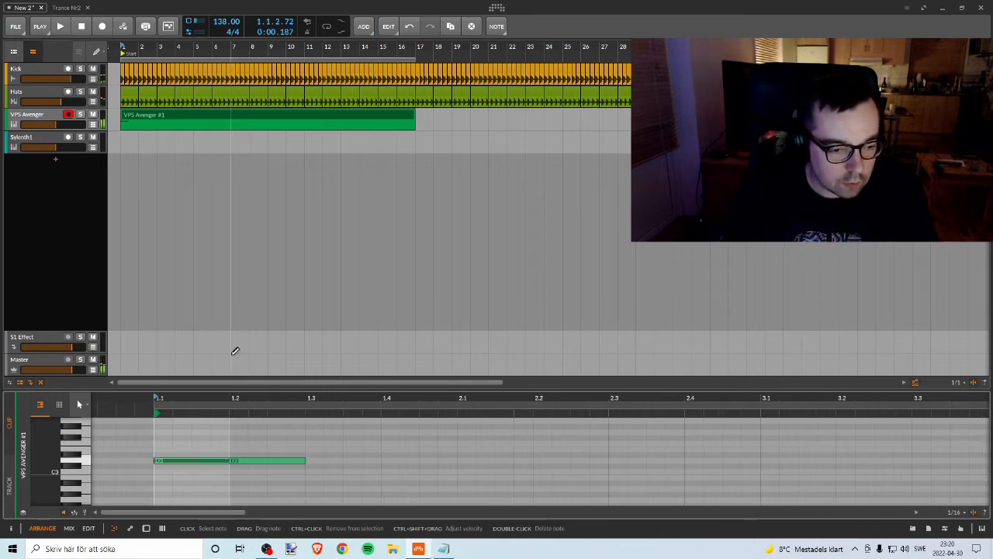
click(93, 69)
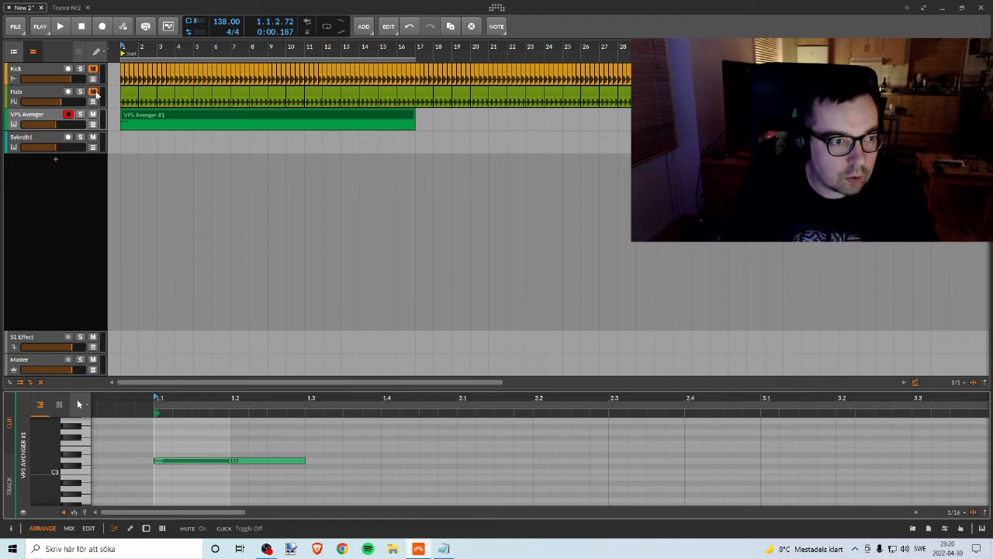
Step: Unmute the Hats track, shorten both D3 notes to sixteenths on 1.1 and 1.1.3, and play them back
click(93, 92)
key(space)
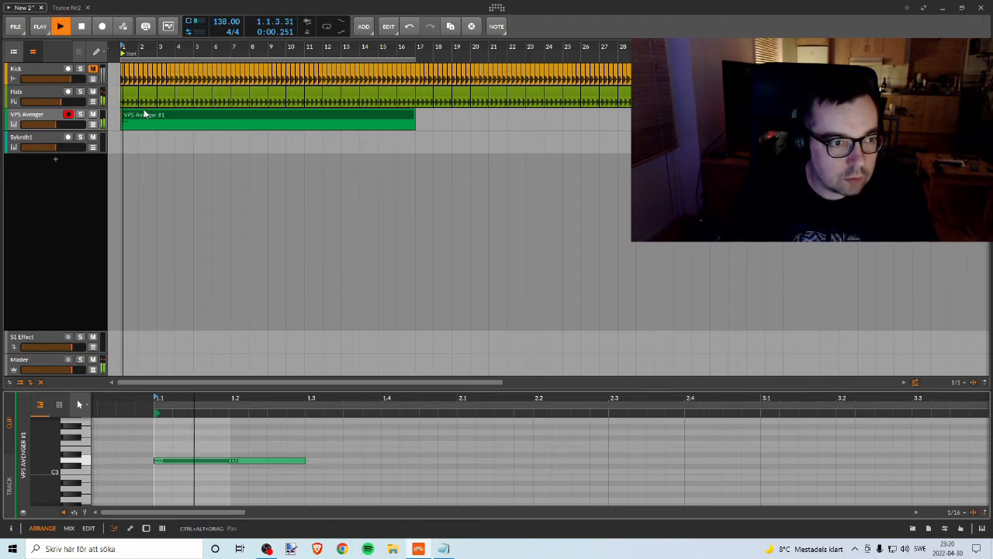
key(space)
drag(226, 461, 199, 461)
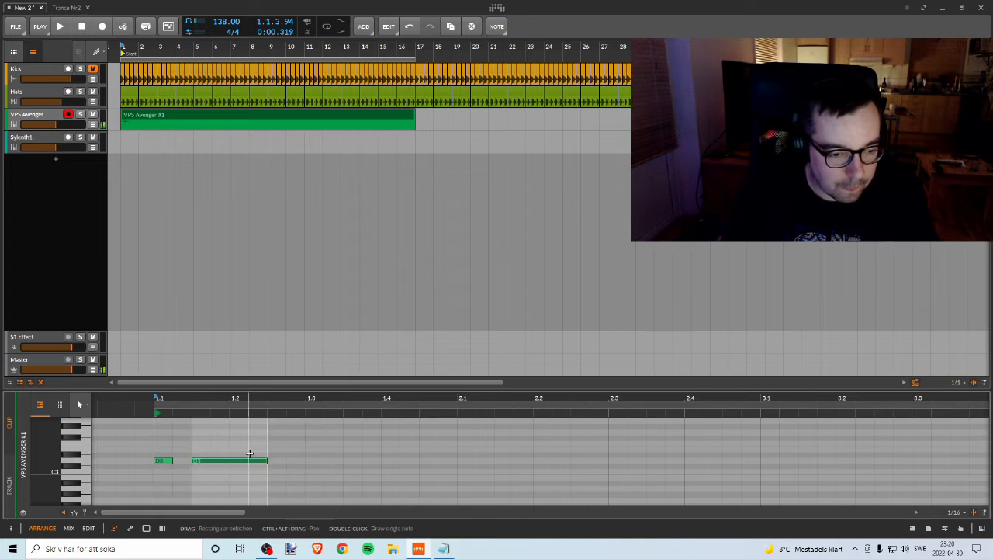
drag(265, 461, 211, 461)
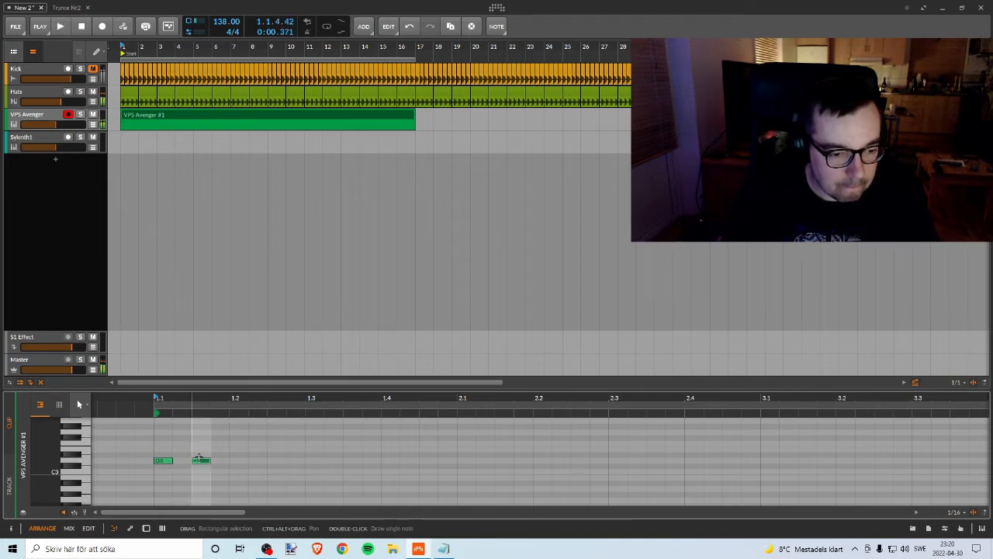
key(space)
key(space)
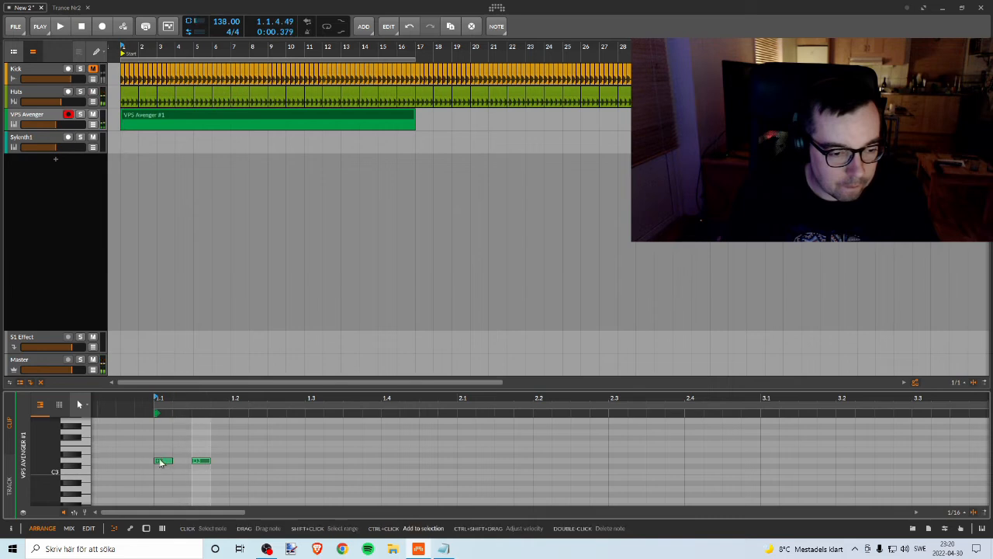
Step: Duplicate the D3 pair onto beat 1.2, copy all four notes to A2 from beat 1.3, and play the bar back
drag(154, 440, 244, 472)
drag(163, 463, 239, 461)
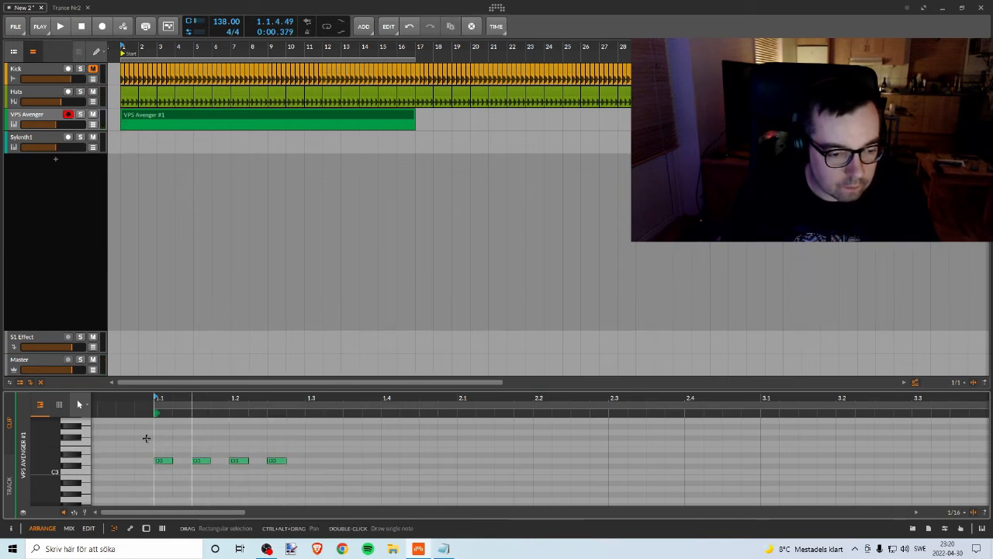
drag(155, 437, 420, 503)
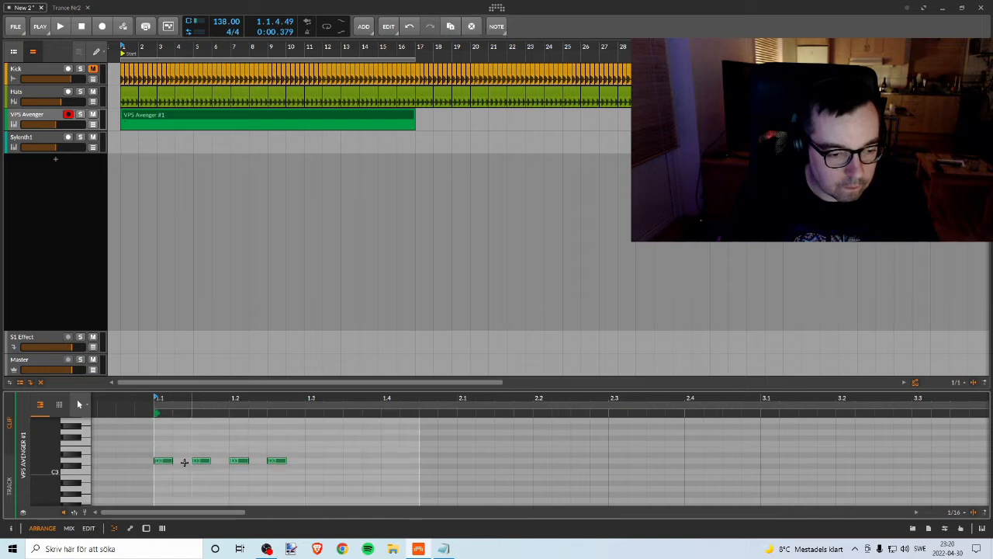
drag(166, 463, 314, 494)
key(space)
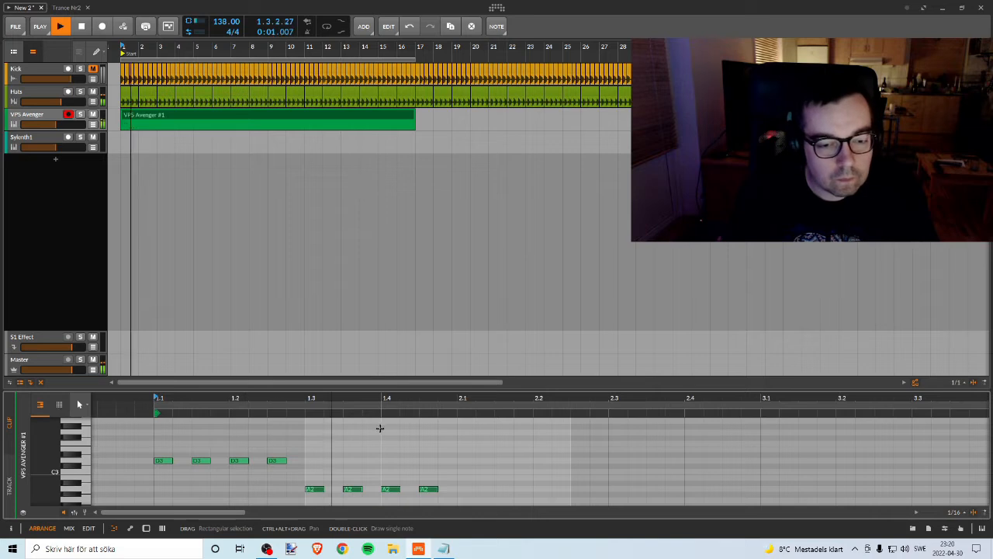
key(space)
Step: Enlarge the note editor area and play back the D3 and A2 phrase
drag(378, 398, 395, 293)
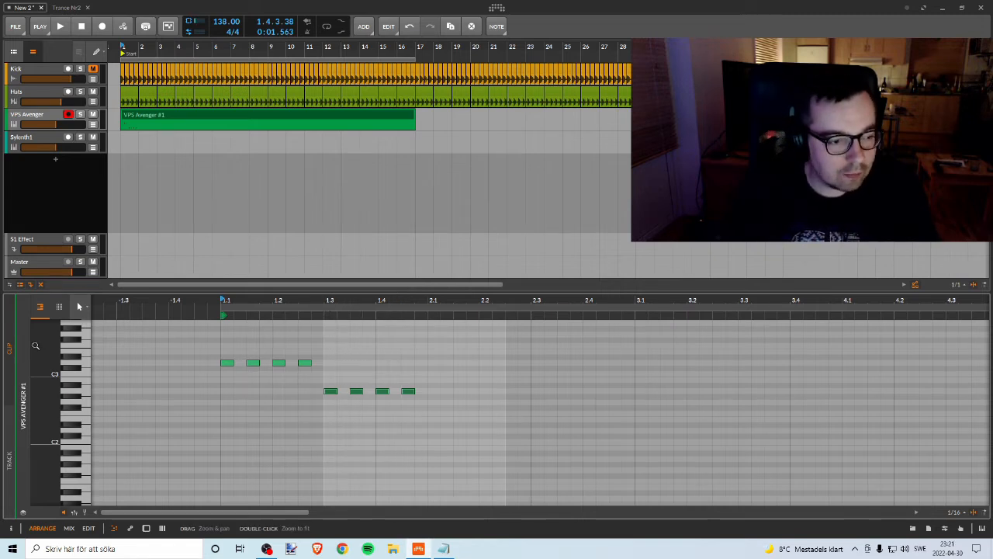
drag(289, 301, 230, 301)
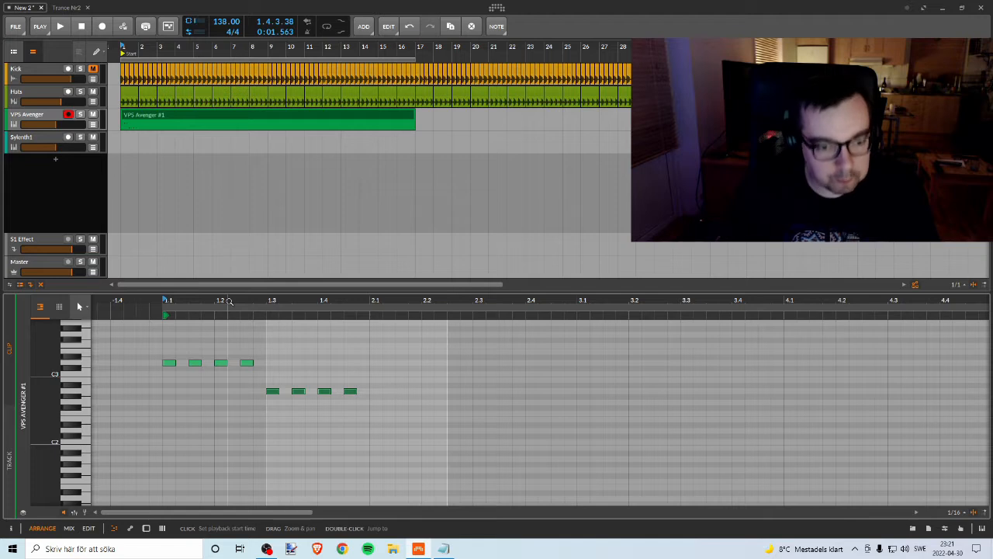
key(space)
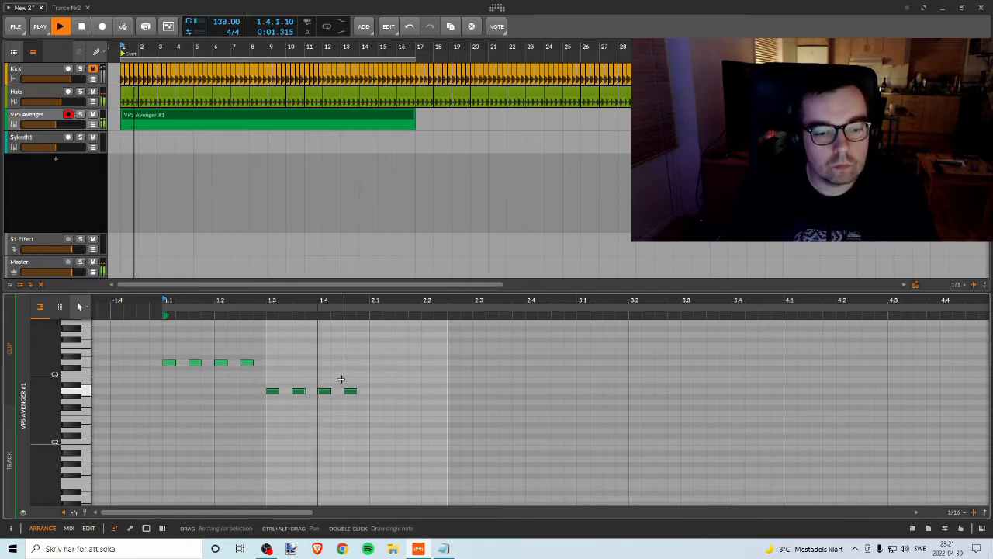
key(space)
Step: Copy the four-note group to C3 at 2.1 and D3 at 2.3, and play the two-bar phrase
drag(295, 392, 381, 370)
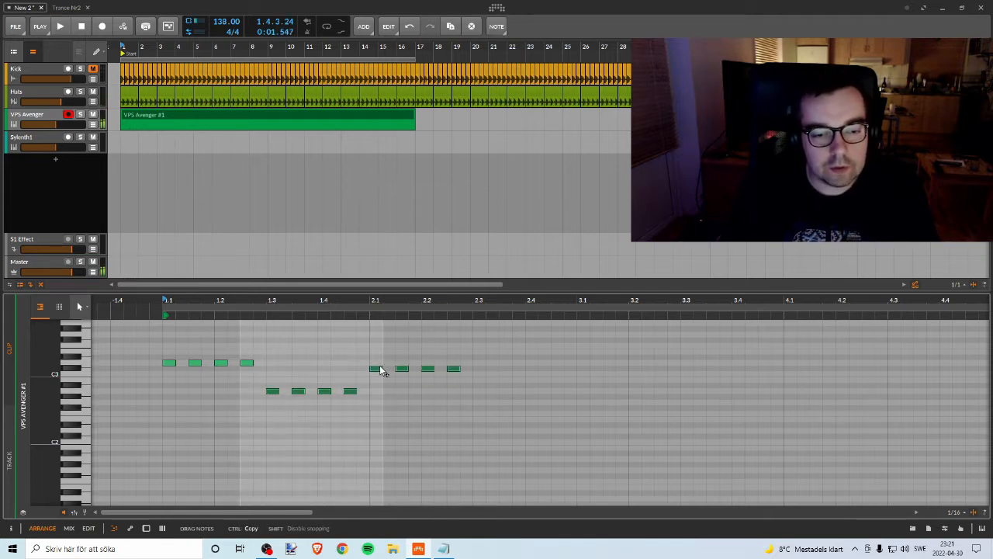
click(273, 391)
click(375, 370)
drag(361, 355, 493, 379)
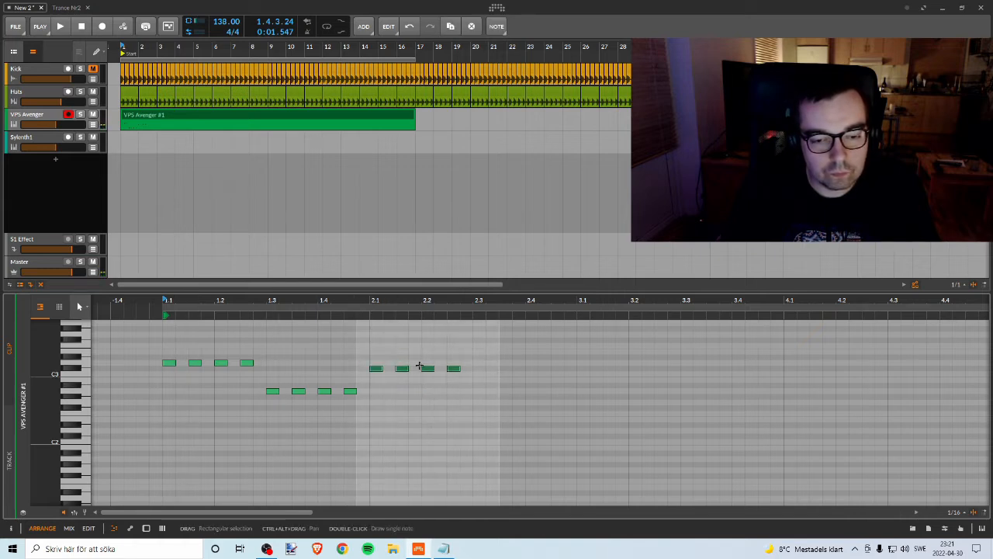
drag(376, 370, 478, 365)
key(space)
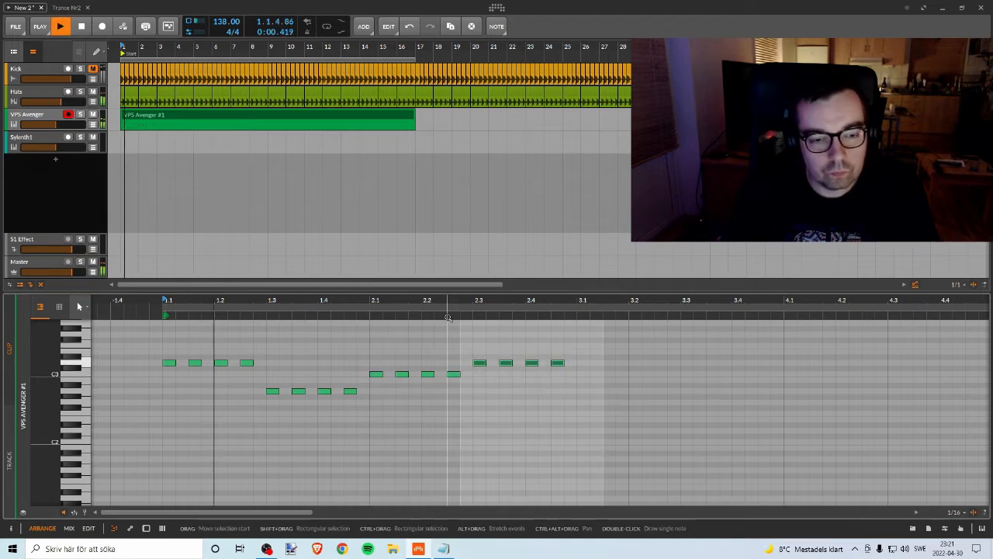
drag(445, 307, 428, 305)
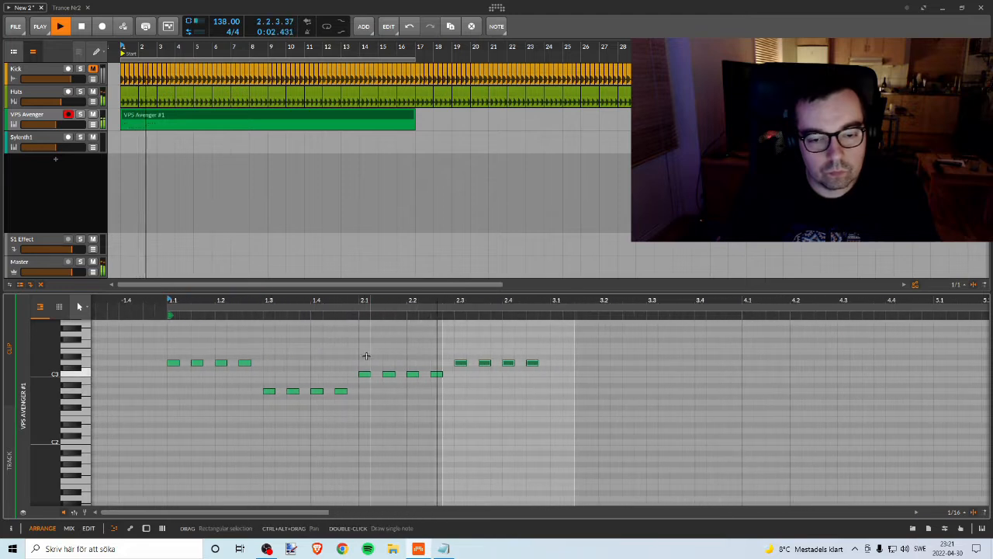
key(space)
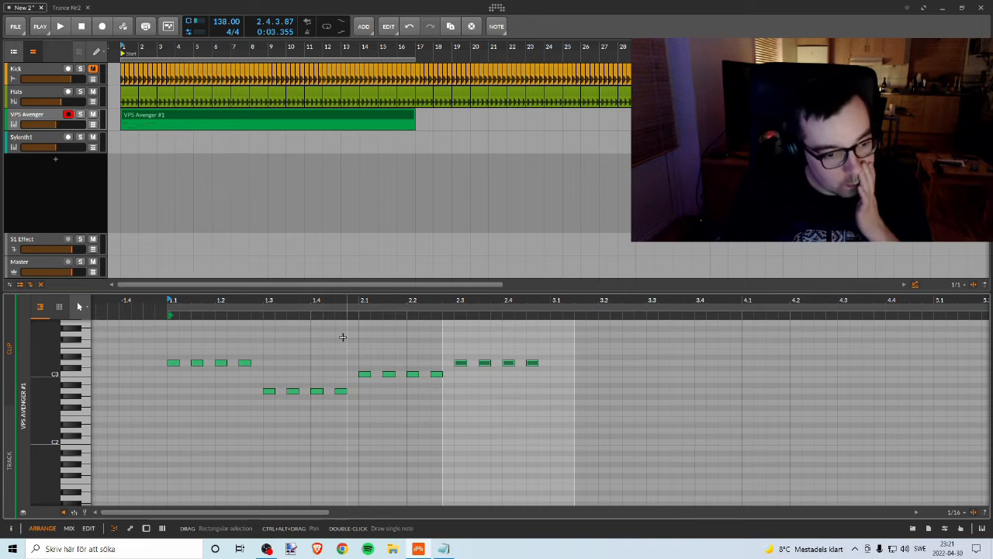
Step: Delete every note except the first D3, add a D3 at 1.1.3 and a G#3 at 1.1.2, and play back
drag(585, 334, 191, 432)
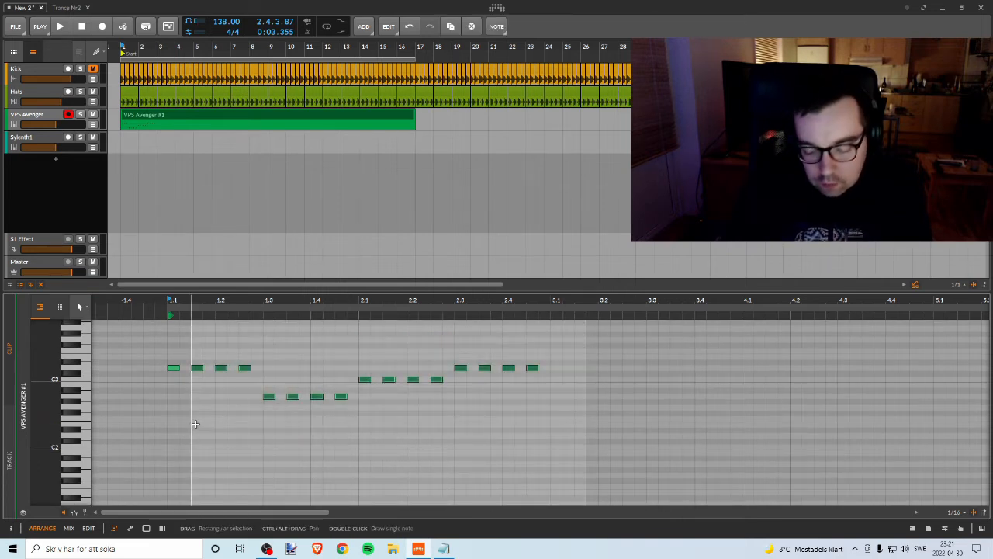
key(Delete)
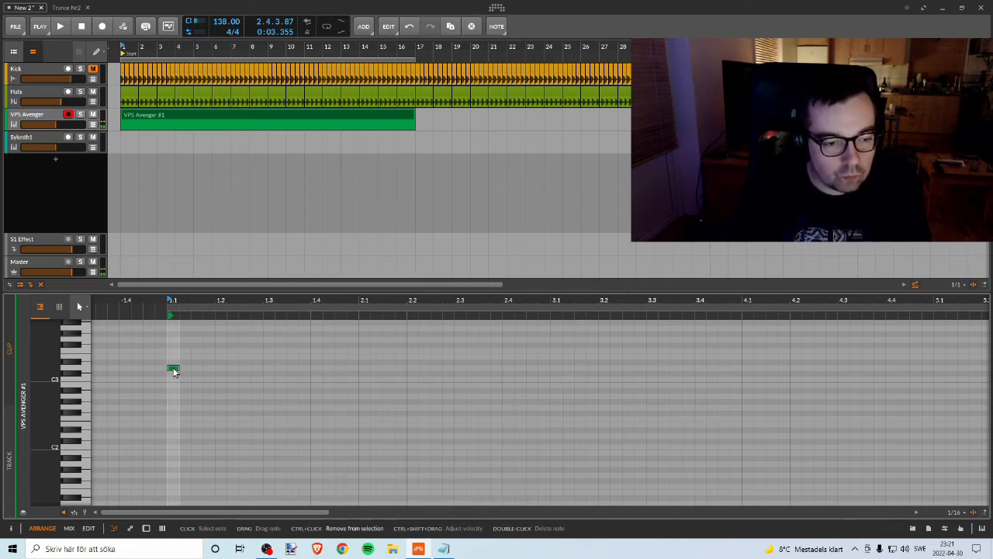
double_click(196, 369)
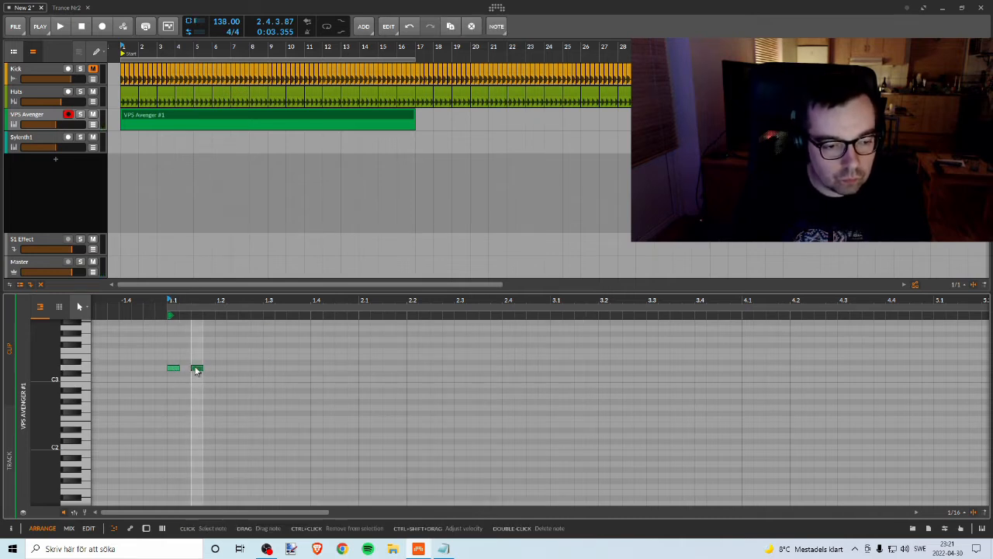
ctrl+click(174, 370)
drag(174, 371, 187, 337)
key(space)
key(space)
Step: Space the three notes an eighth apart, with G#3 on 1.1.3 and the second D3 on 1.2, and play back
drag(194, 370, 213, 371)
click(185, 337)
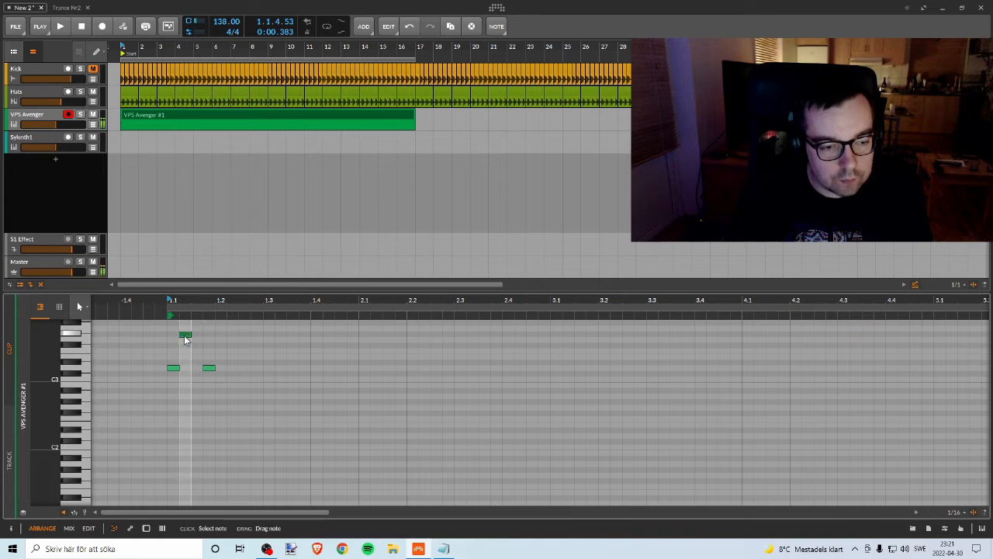
drag(192, 335, 221, 372)
key(space)
key(space)
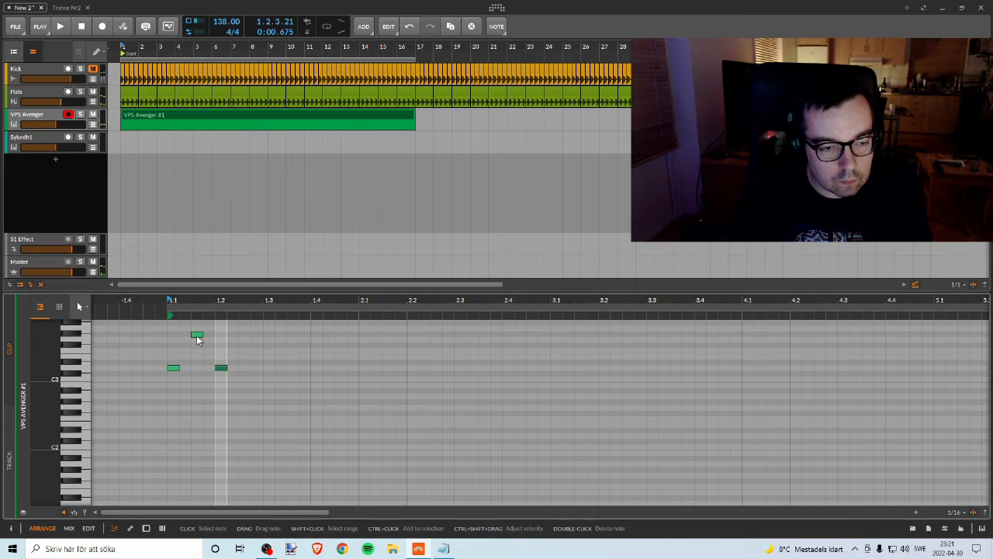
Step: Raise the middle note to A3 and audition the figure
click(173, 369)
click(198, 337)
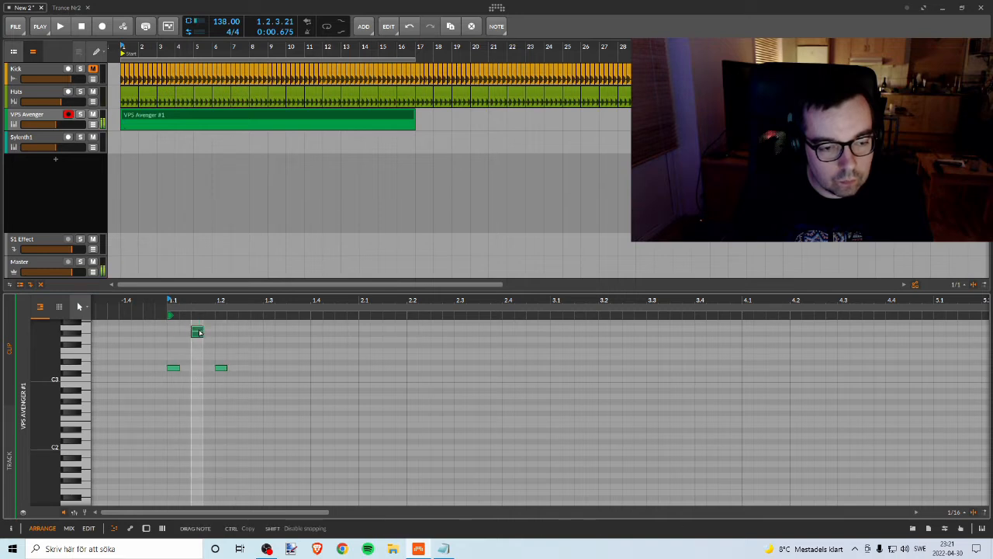
key(Up)
key(space)
key(space)
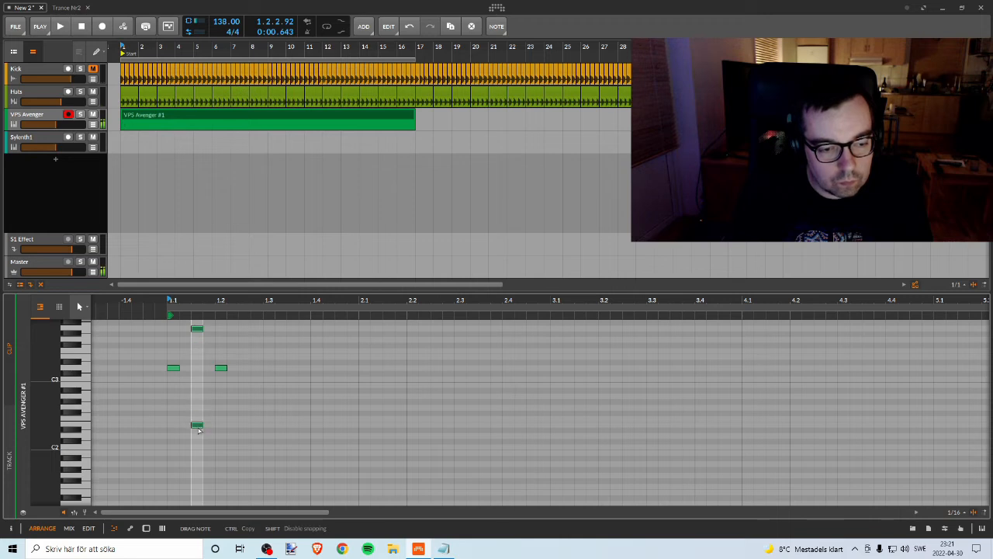
Step: Move the middle note down to D2, an octave below its neighbours, and play the figure back
drag(197, 435, 197, 439)
key(space)
key(space)
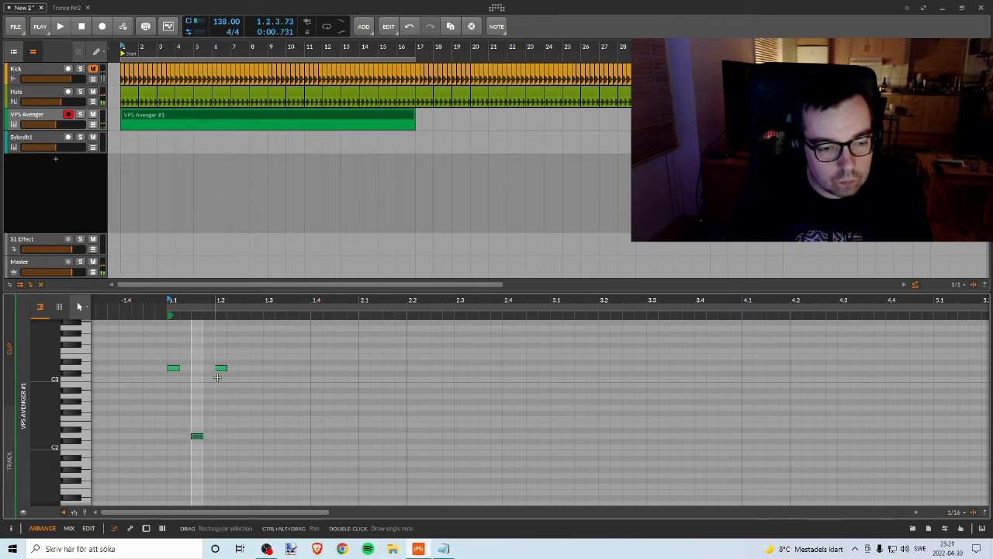
key(space)
Step: Duplicate the three-note D3–D2–D3 figure so the copy starts at 1.2.3, and play it back
key(space)
drag(235, 345, 169, 474)
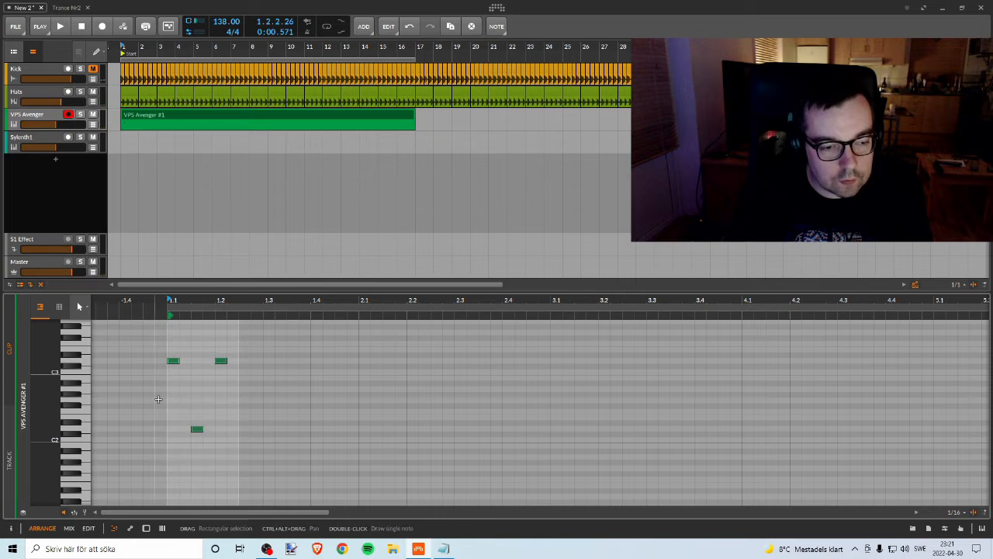
drag(173, 363, 246, 361)
key(space)
key(space)
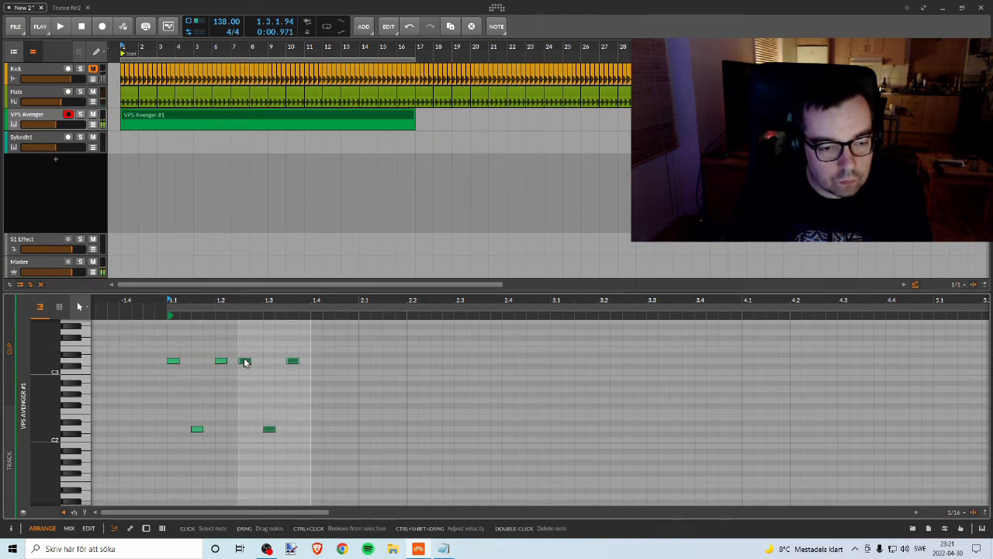
Step: Shift the copied three-note figure one sixteenth later to 1.2.4 and listen to it
click(244, 362)
click(276, 349)
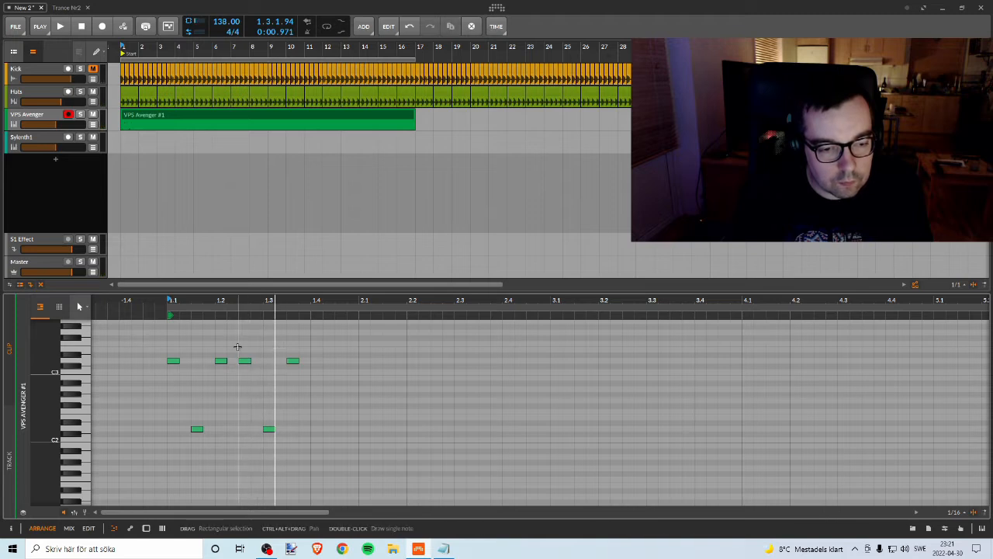
drag(238, 347, 373, 462)
key(Delete)
key(space)
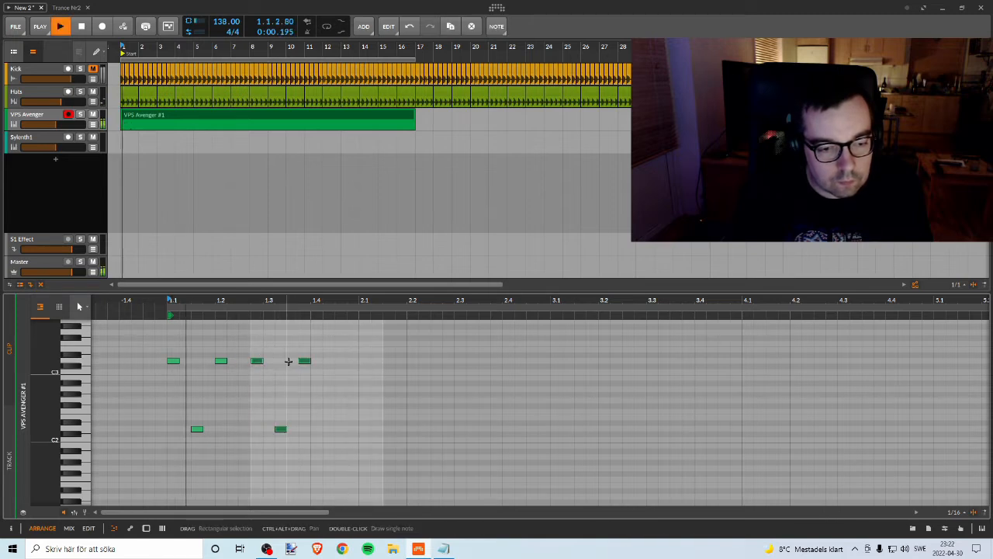
key(space)
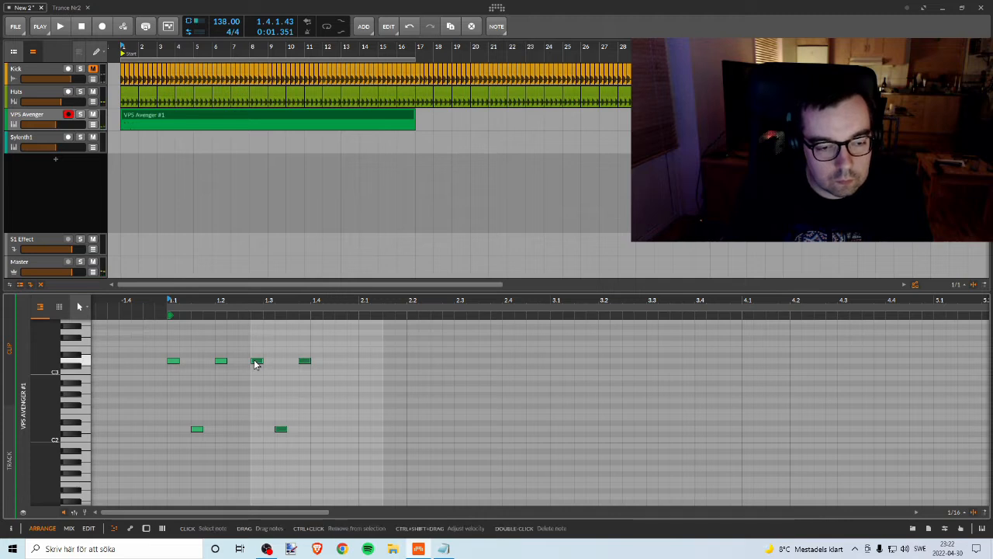
Step: Move the copied figure to start on beat 1.3 at its D3 and D2 pitches, and play it back
mouse_move(258, 366)
mouse_down()
mouse_move(268, 356)
mouse_move(270, 371)
mouse_up()
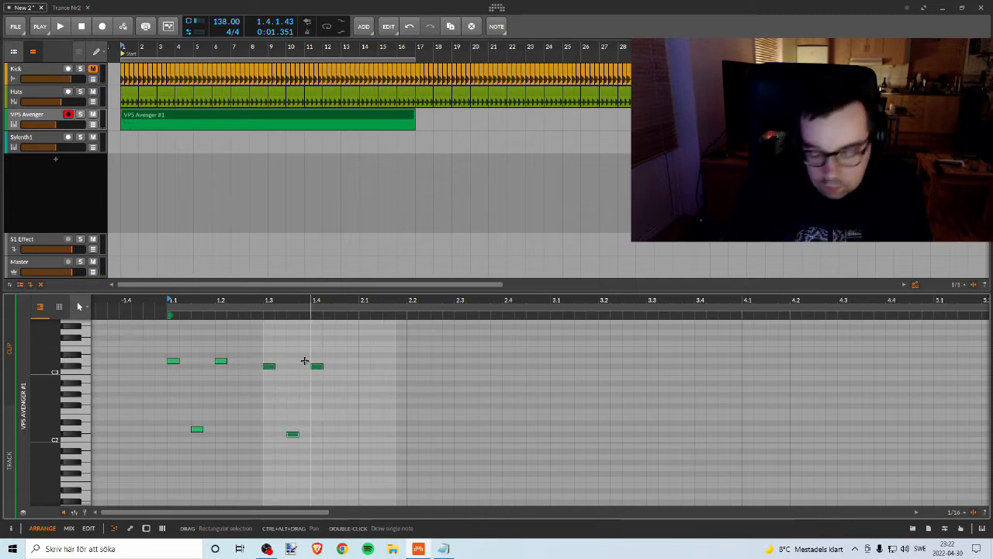
key(space)
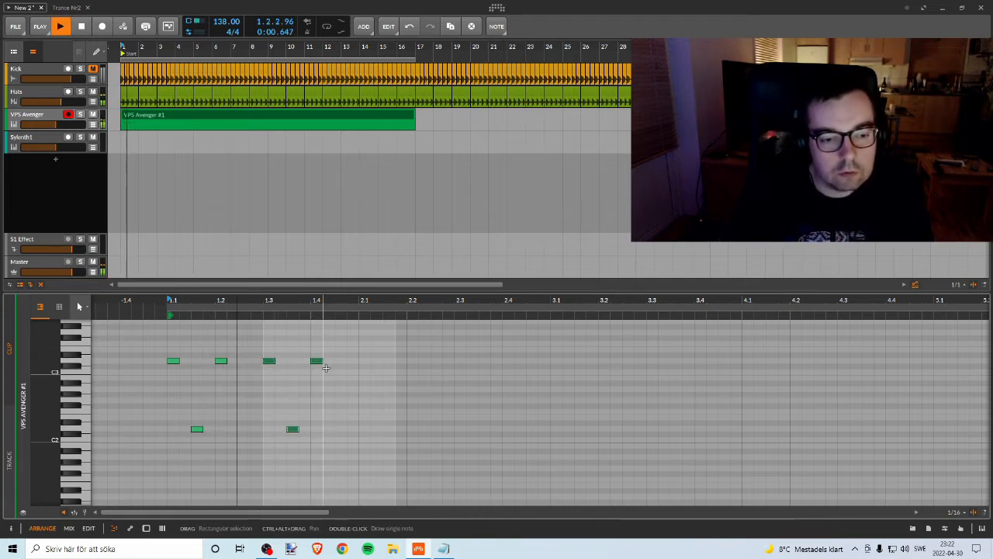
key(space)
Step: Duplicate the bar 1 pattern into bar 2, and copy it into bar 3 lowered to A2 and A1
drag(335, 341, 167, 457)
drag(172, 364, 535, 465)
click(372, 342)
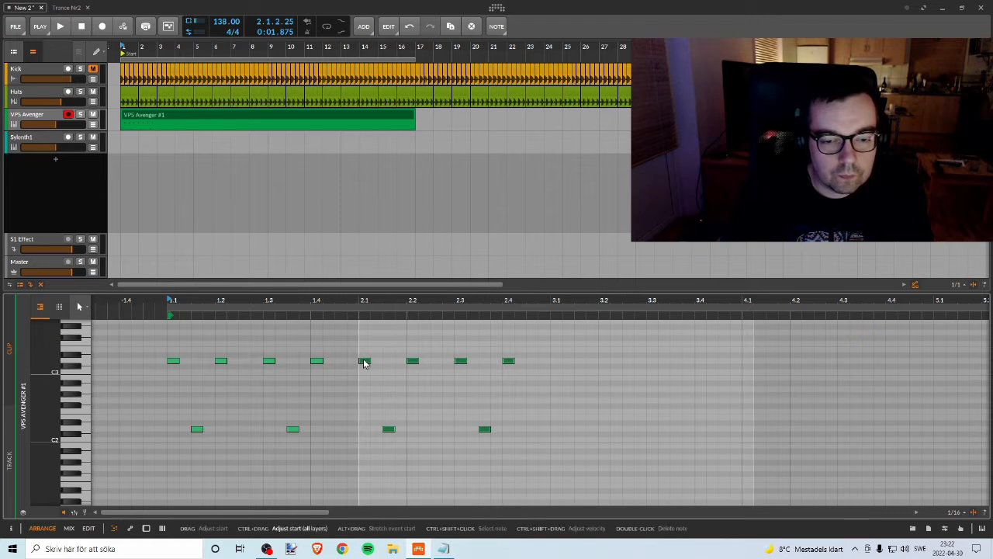
drag(361, 360, 558, 394)
Step: Play back the three-bar bassline, and copy the bar 3 pattern into bar 4 raised to C3 and C2
key(space)
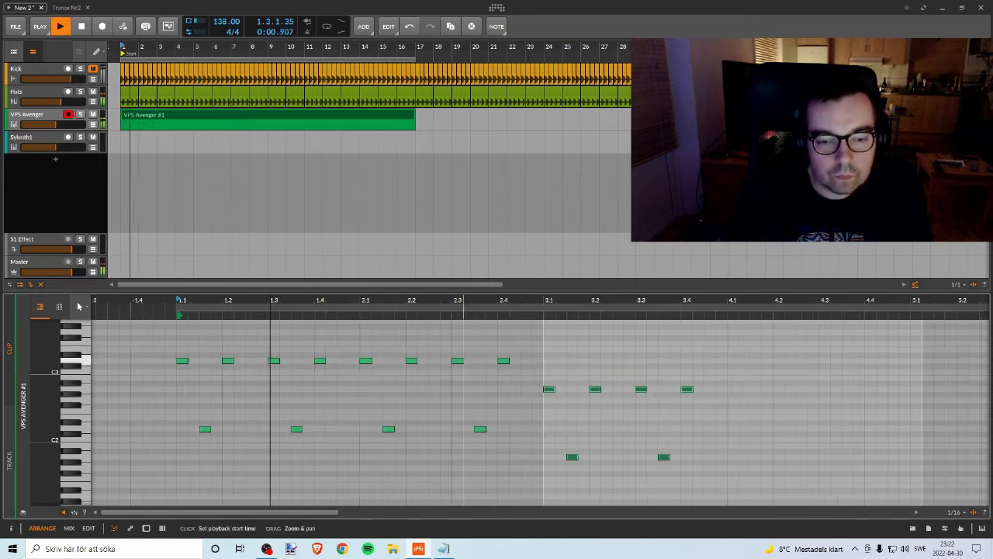
drag(463, 301, 311, 289)
key(space)
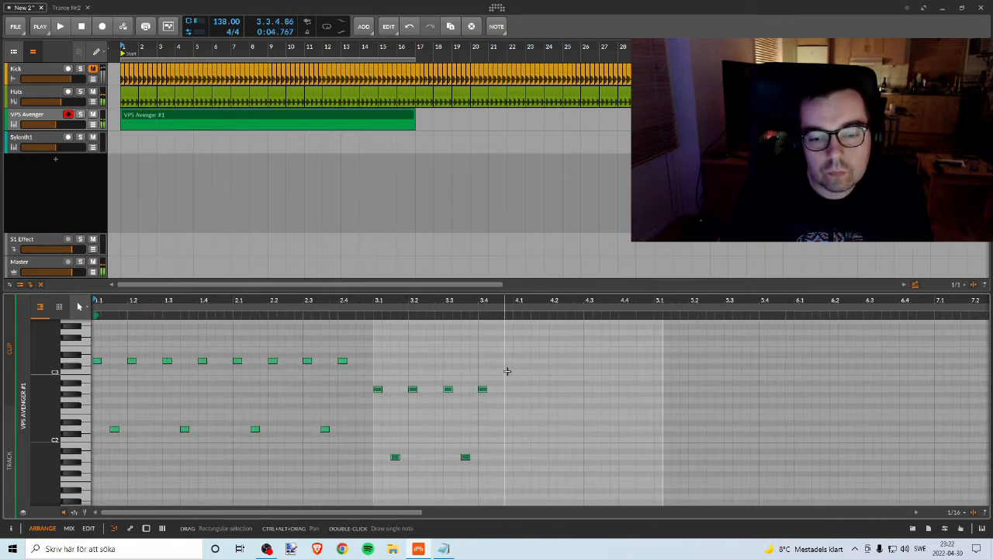
drag(506, 371, 374, 480)
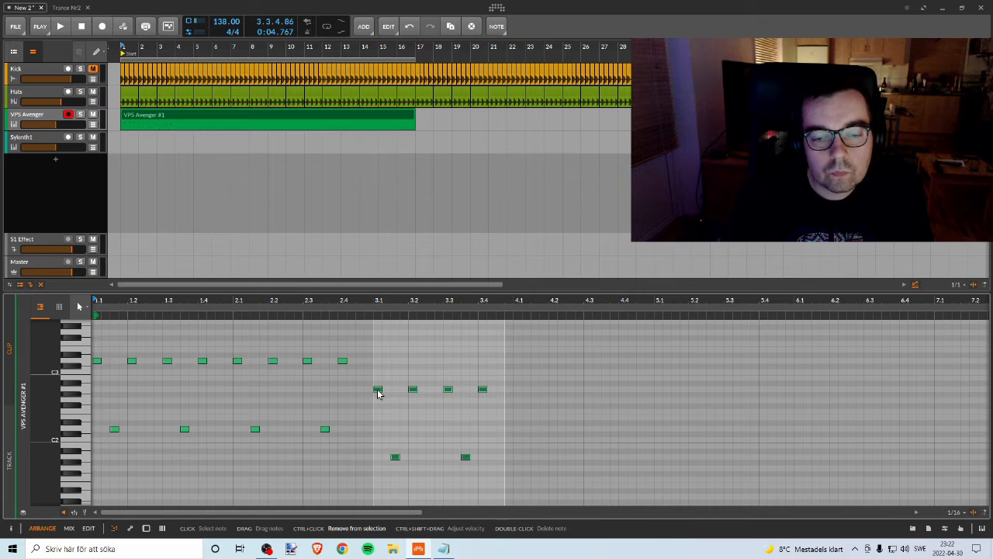
drag(378, 393, 518, 375)
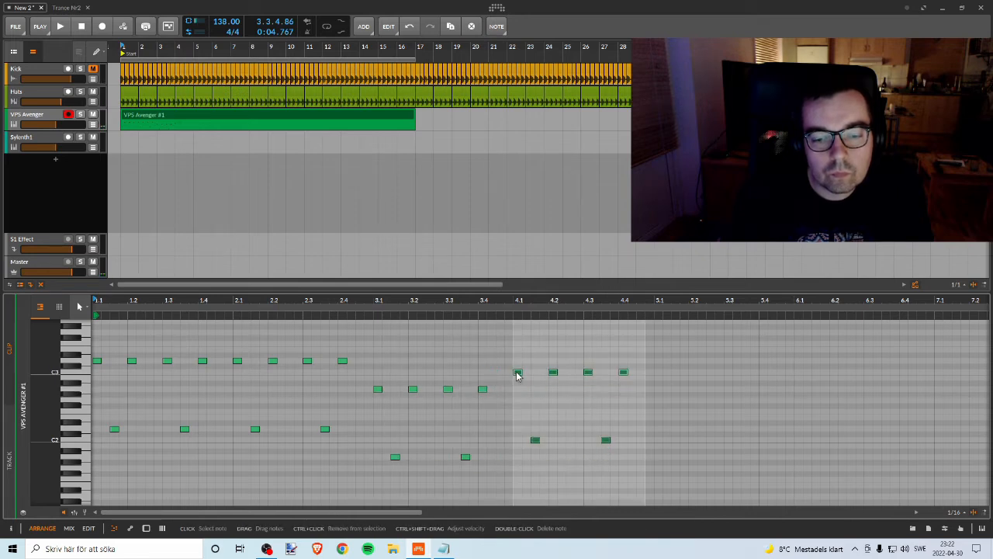
Step: Play back the four-bar bassline up to the C3 and C2 notes in bar 4
drag(574, 357, 671, 452)
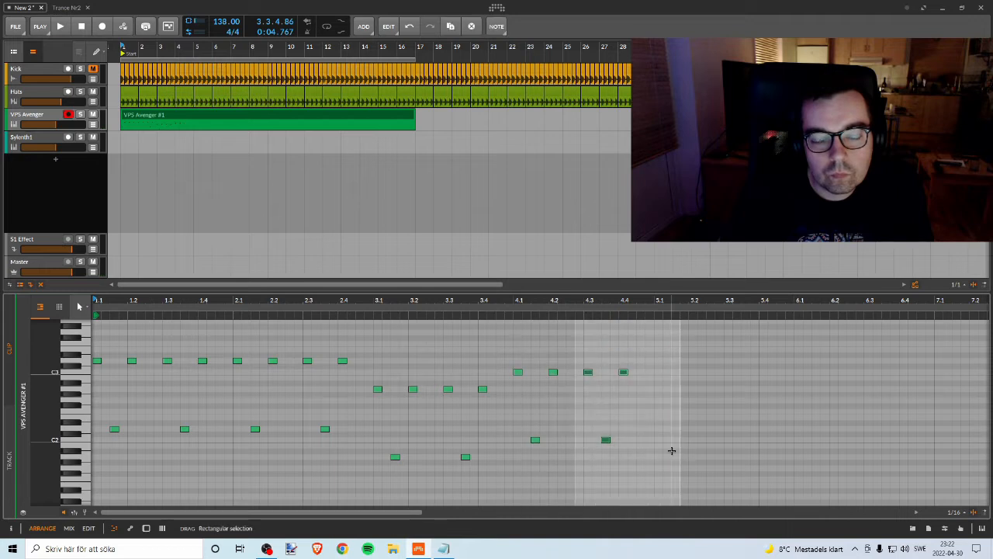
key(space)
drag(411, 304, 386, 299)
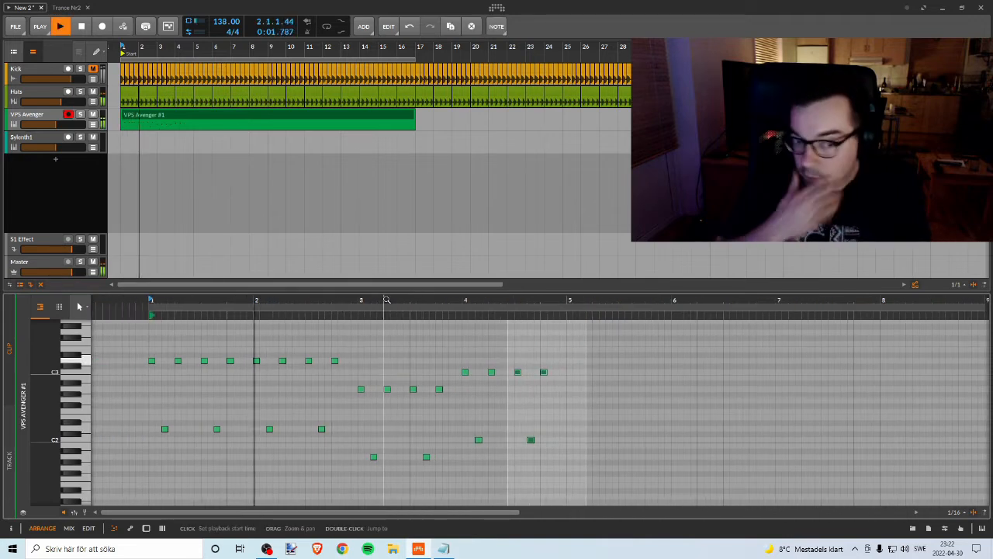
drag(470, 299, 526, 364)
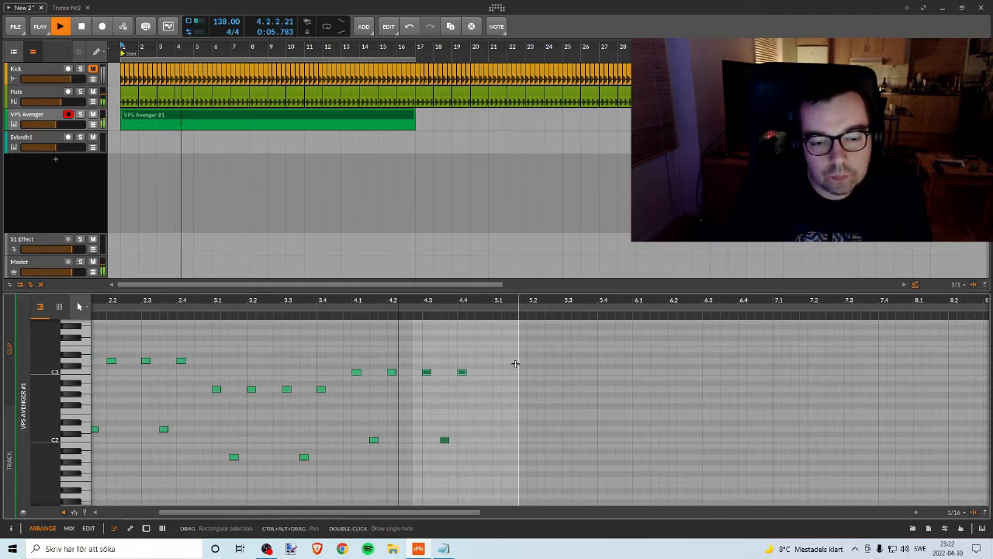
key(space)
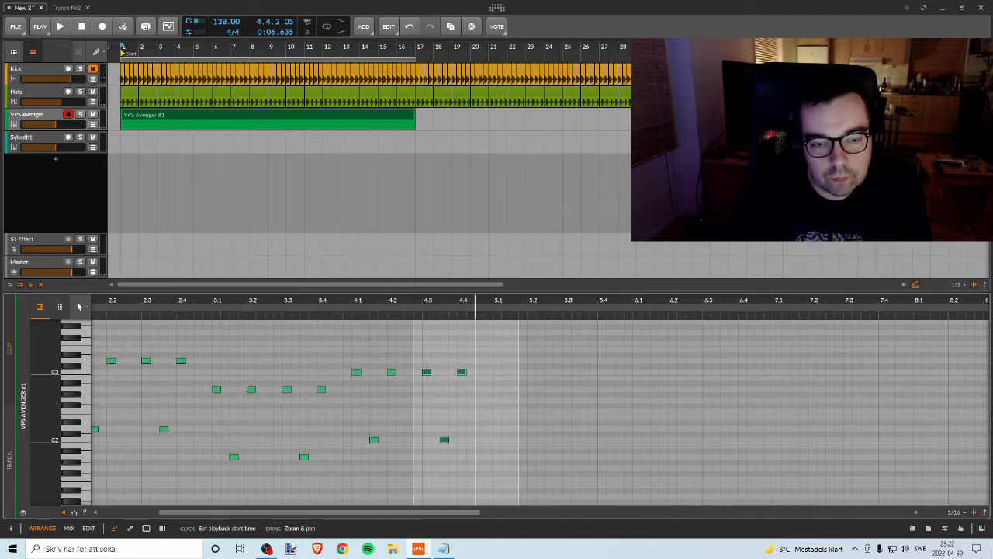
Step: Shorten the VPS Avenger clip to four bars, ending at bar 5, and play it back
drag(474, 301, 641, 291)
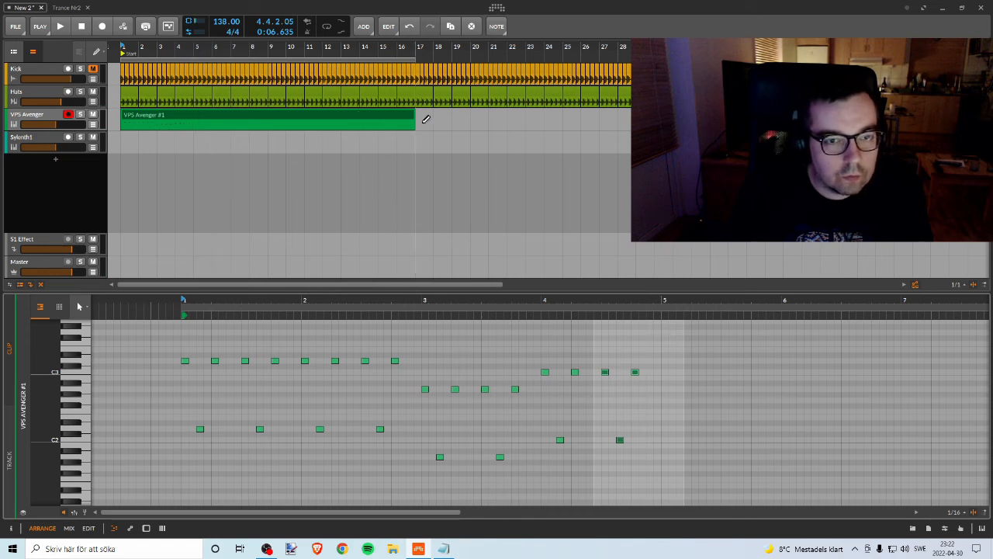
drag(412, 114, 193, 115)
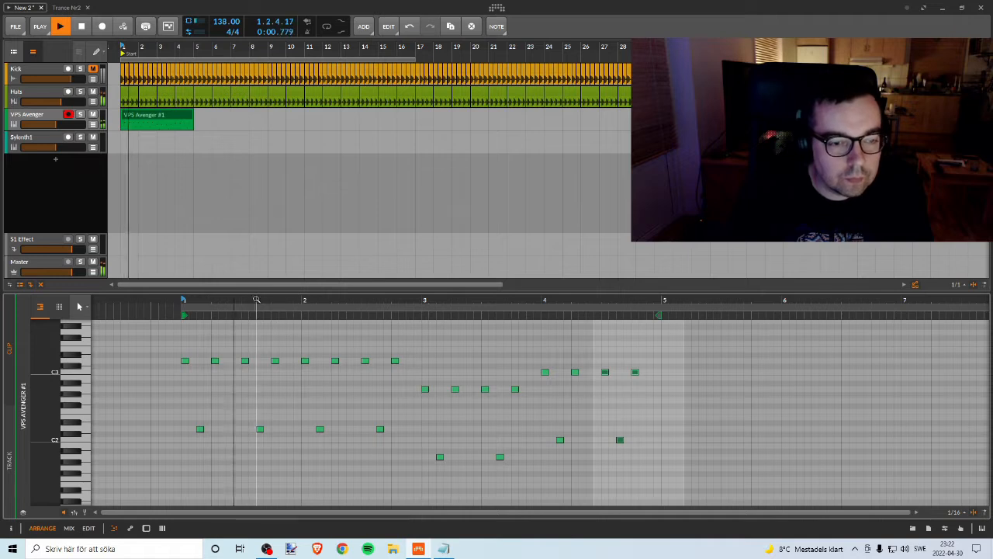
key(space)
drag(302, 301, 304, 313)
key(space)
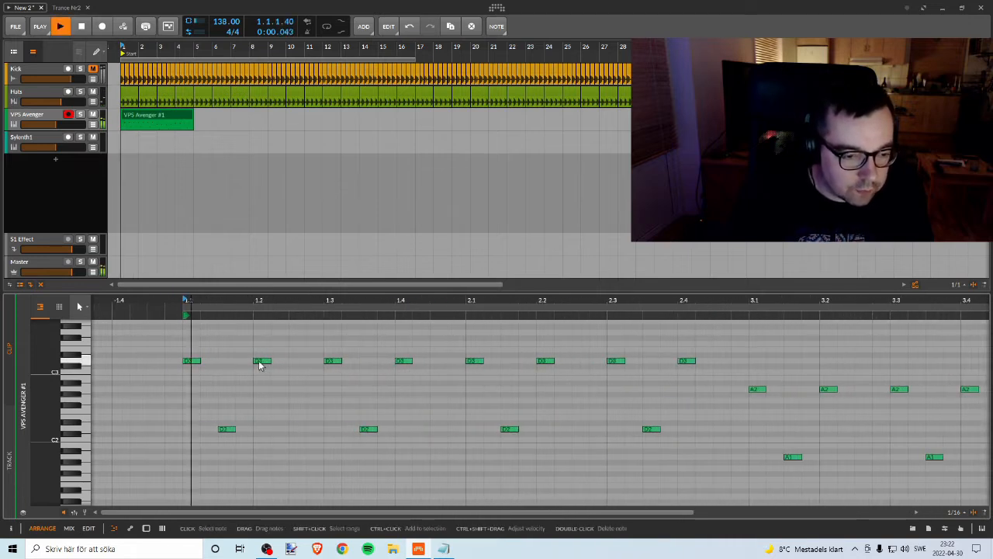
Step: Try the low D2 notes of bars 1 and 2 one sixteenth earlier and one sixteenth later, listening to each
key(space)
drag(221, 414, 675, 450)
key(Left)
key(space)
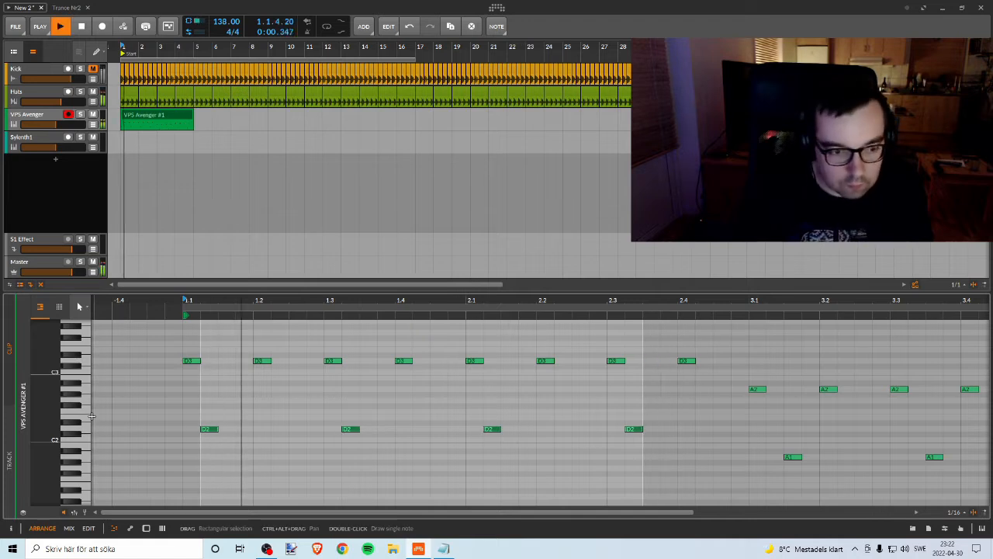
key(Right)
key(Right)
key(space)
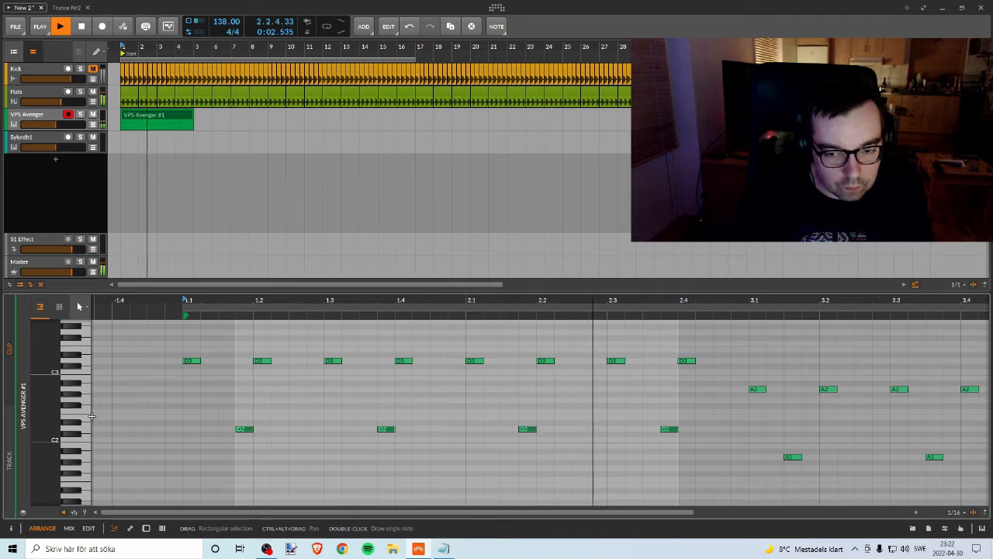
Step: Return the low notes of bars 1 and 2 to their original timing, and try them at G2 and F#2 before restoring D2
key(space)
key(Left)
key(space)
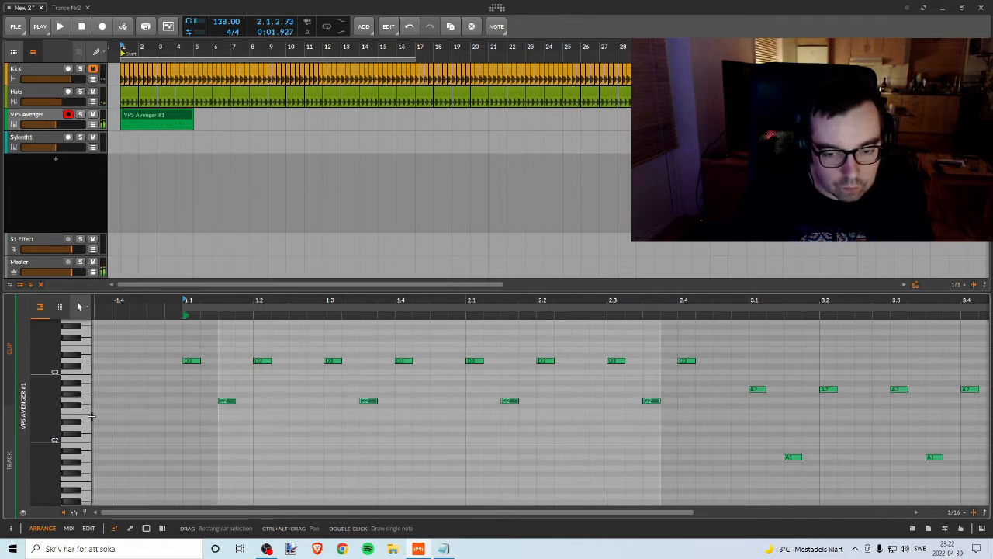
key(Up)
key(space)
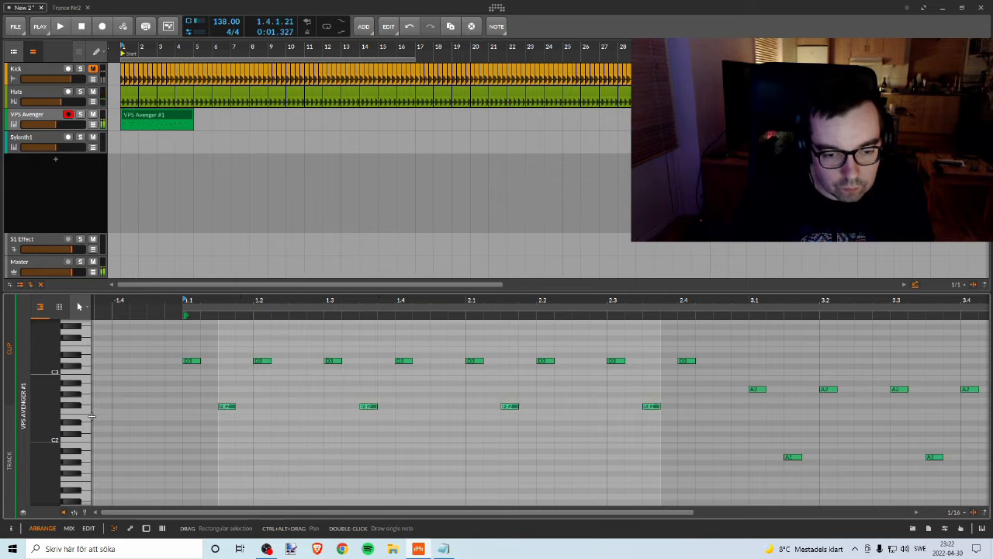
key(Up)
Step: Listen to the full four-bar bassline with the low notes at D2
key(space)
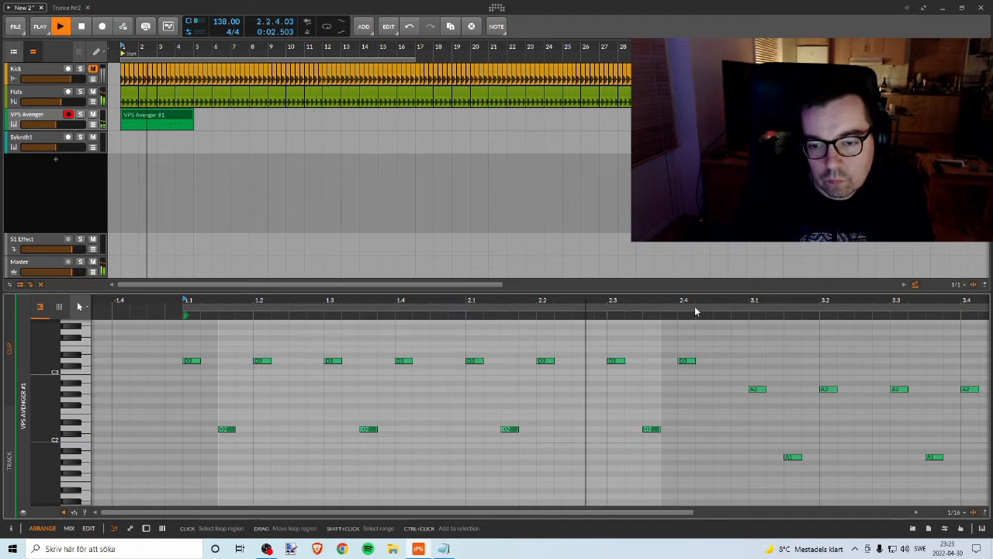
drag(696, 308, 236, 300)
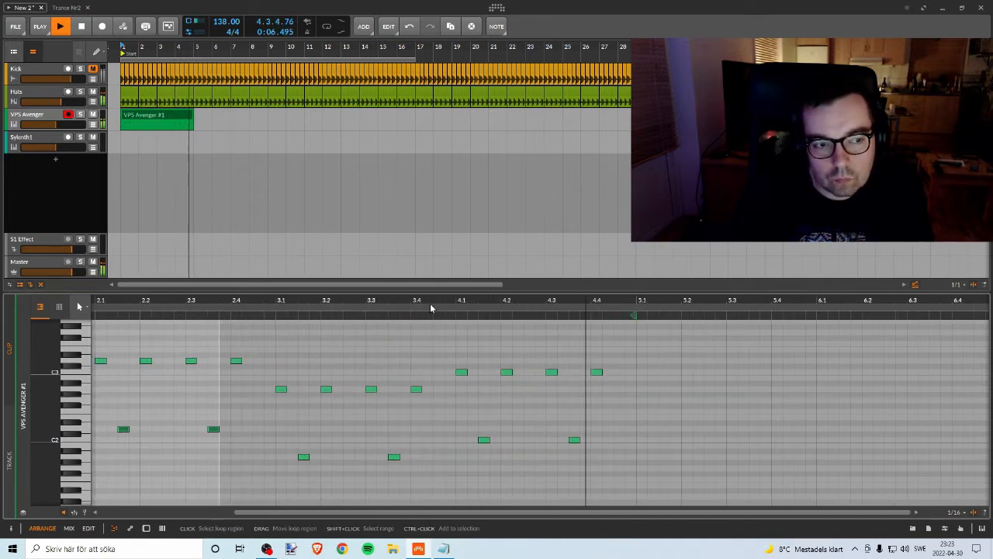
key(space)
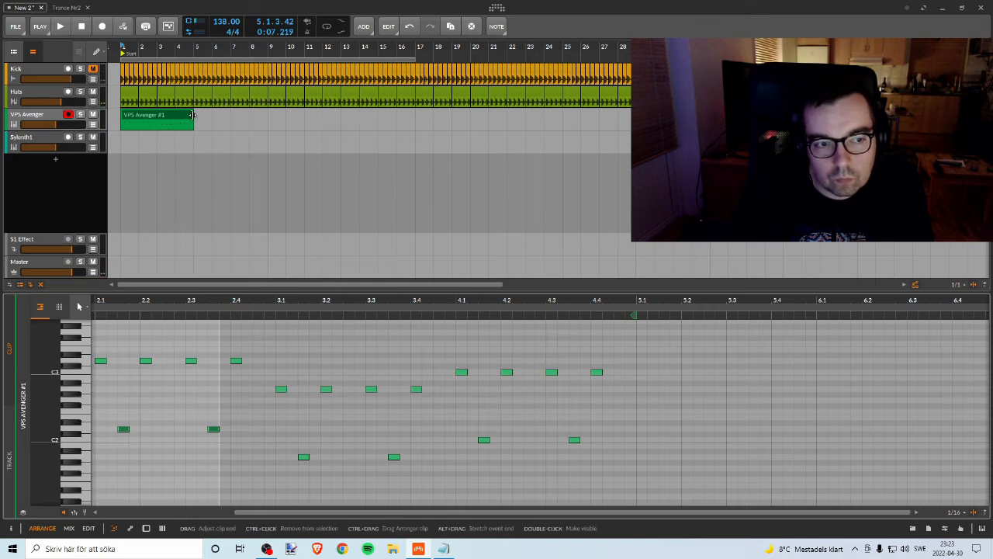
Step: Extend the VPS Avenger clip to eight bars, ending at bar 9, and show its notes during playback
drag(191, 115, 256, 121)
click(246, 116)
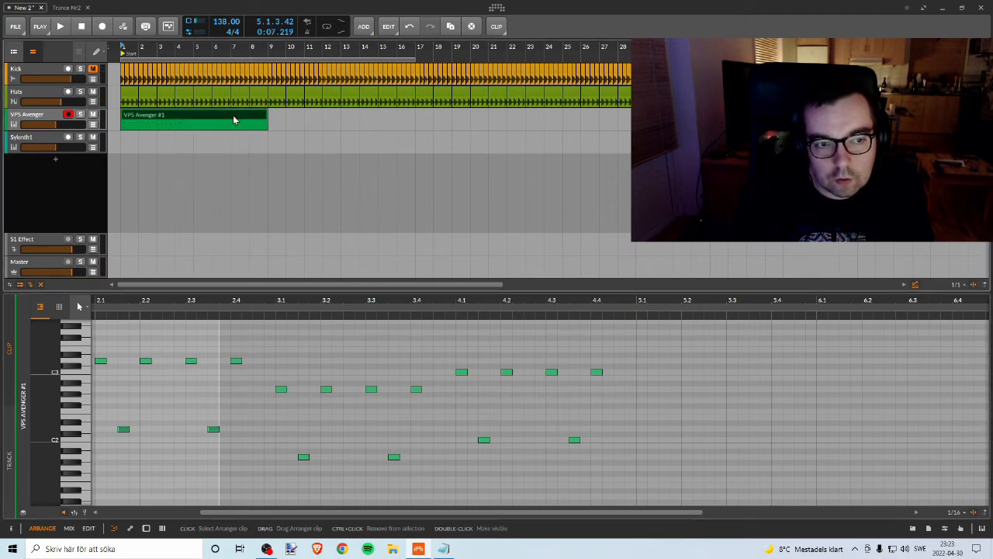
double_click(233, 119)
key(space)
drag(433, 299, 378, 299)
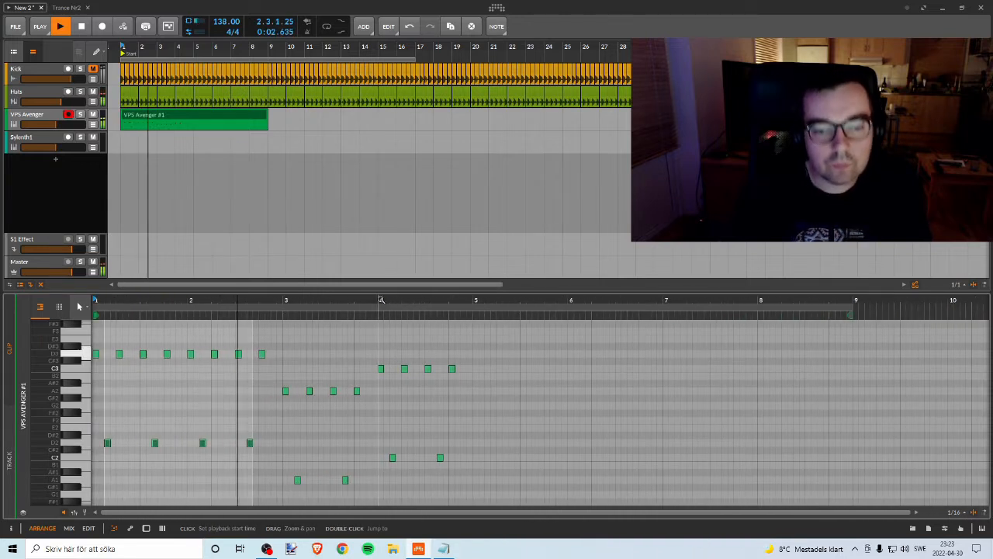
Step: Enlarge the note editor to show more of the pitch range, and restart playback of the bassline
scroll(165, 329, down, 2)
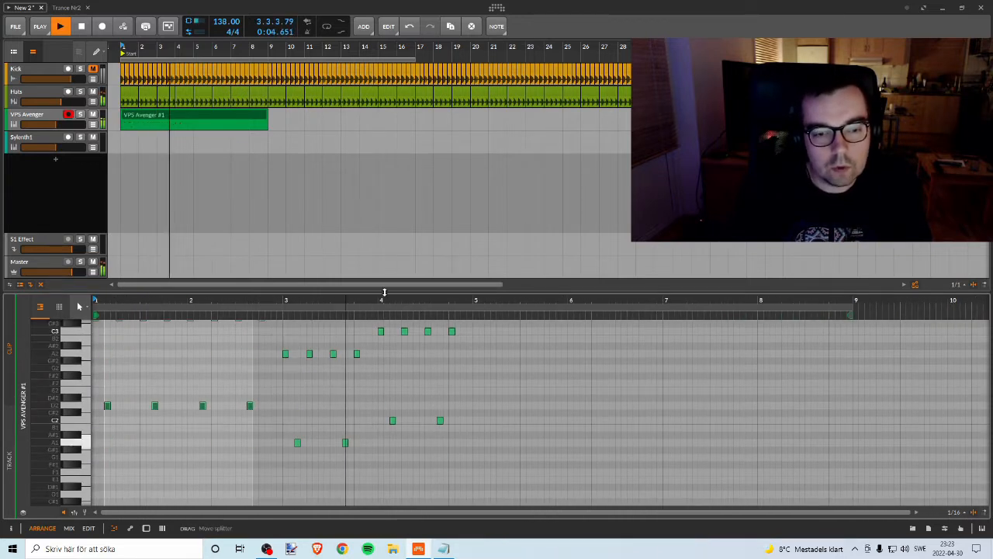
drag(383, 290, 496, 172)
scroll(441, 275, up, 3)
scroll(454, 279, down, 2)
key(space)
key(space)
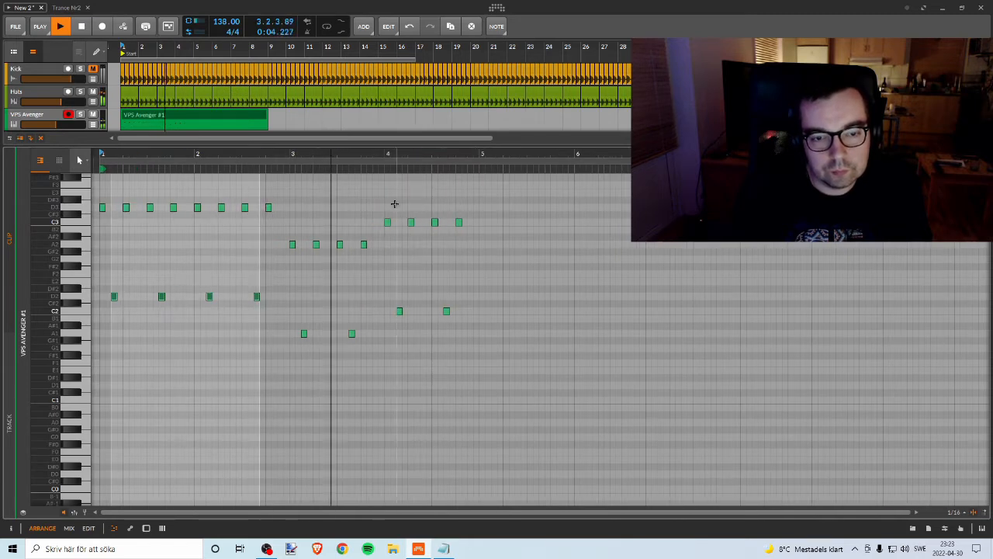
Step: Copy the bar 4 pattern into bar 5 lowered to G2 and G1, and play back the bassline
drag(378, 199, 534, 329)
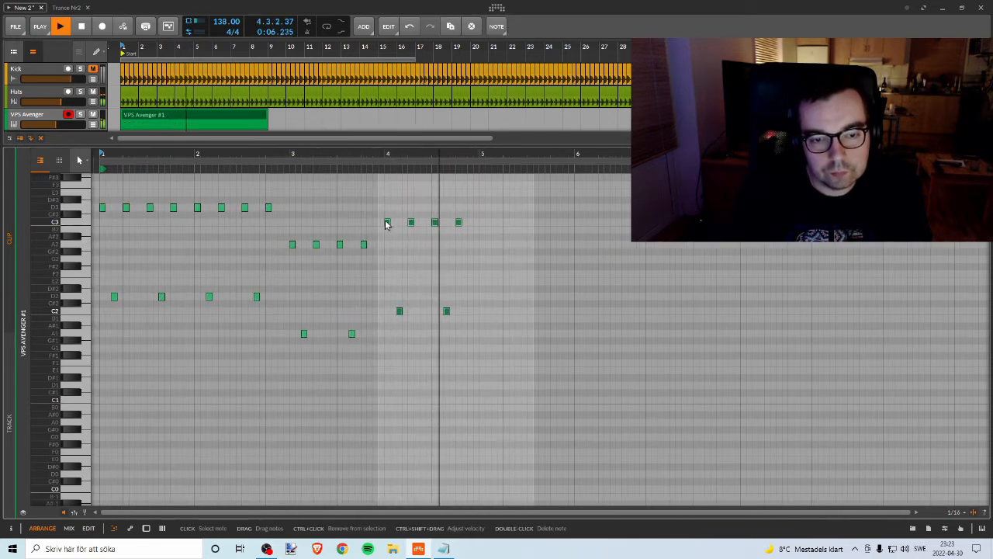
drag(387, 225, 483, 261)
key(space)
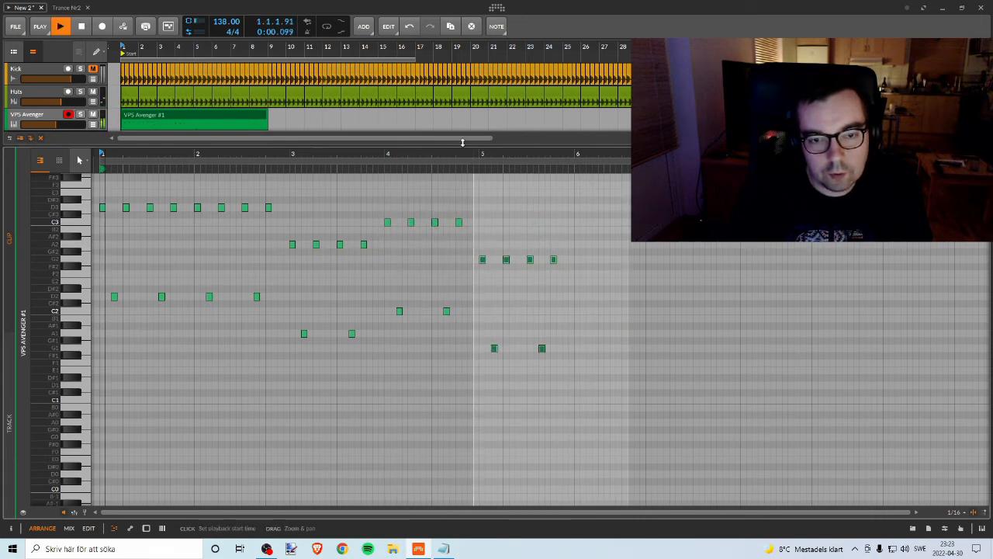
mouse_move(462, 154)
mouse_down()
mouse_move(382, 149)
mouse_move(356, 159)
mouse_up()
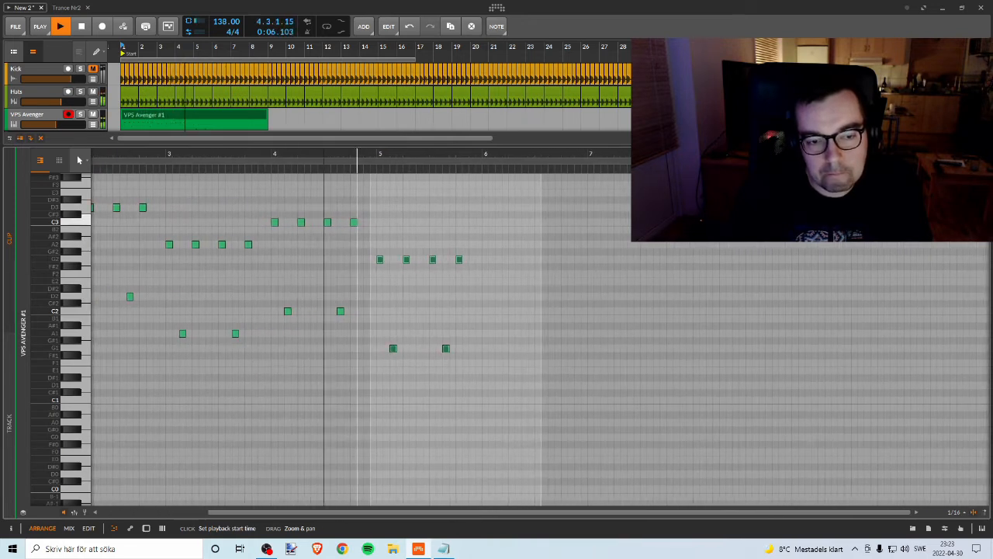
key(space)
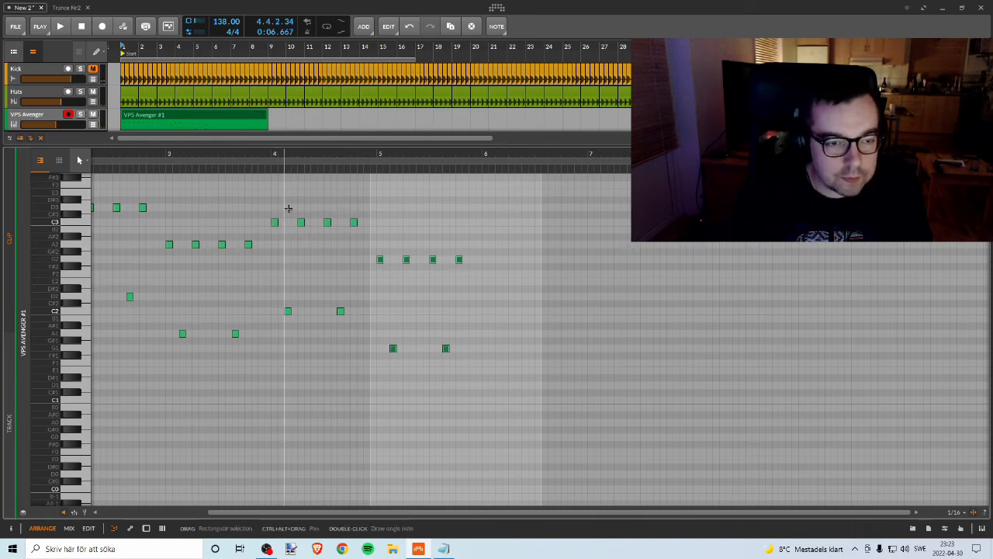
Step: Move the bar 4 and 5 patterns one bar later, duplicate the A2 and A1 pattern from bar 3 into bar 4, and listen
drag(274, 208, 550, 349)
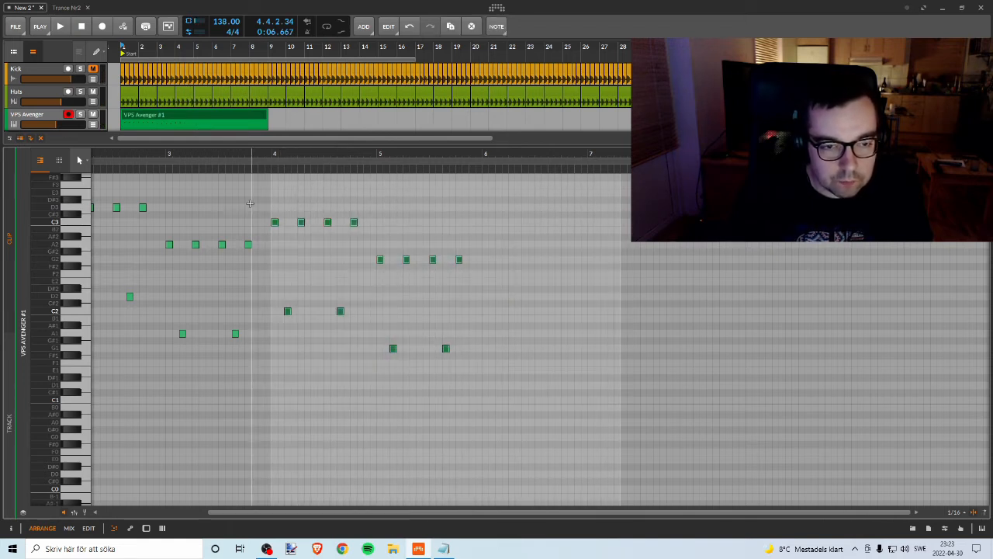
drag(277, 226, 376, 224)
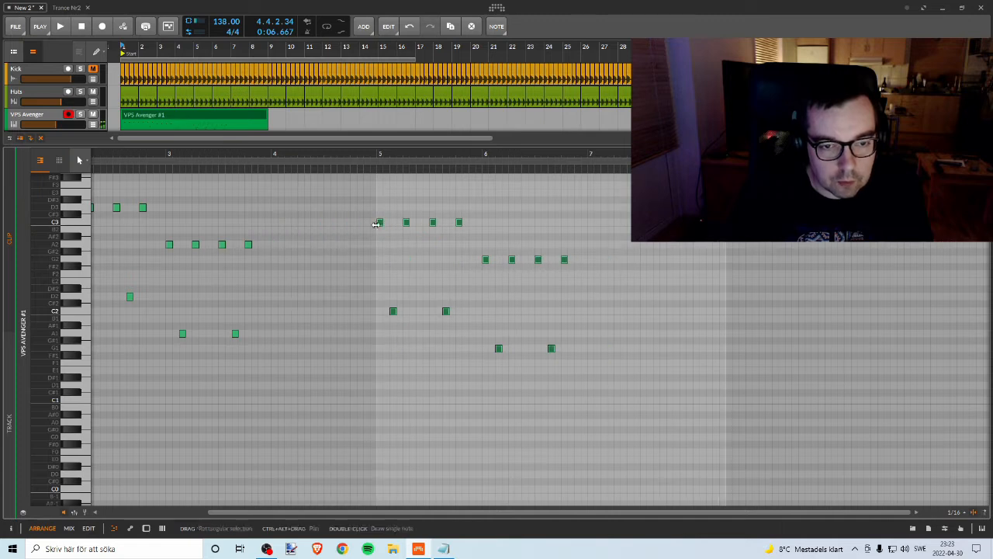
drag(271, 232, 163, 365)
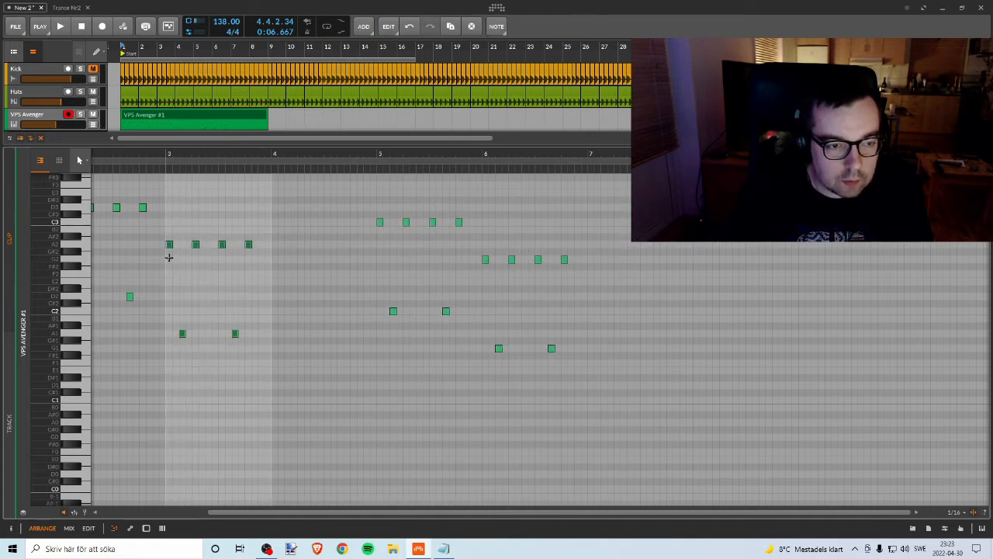
drag(169, 250, 282, 250)
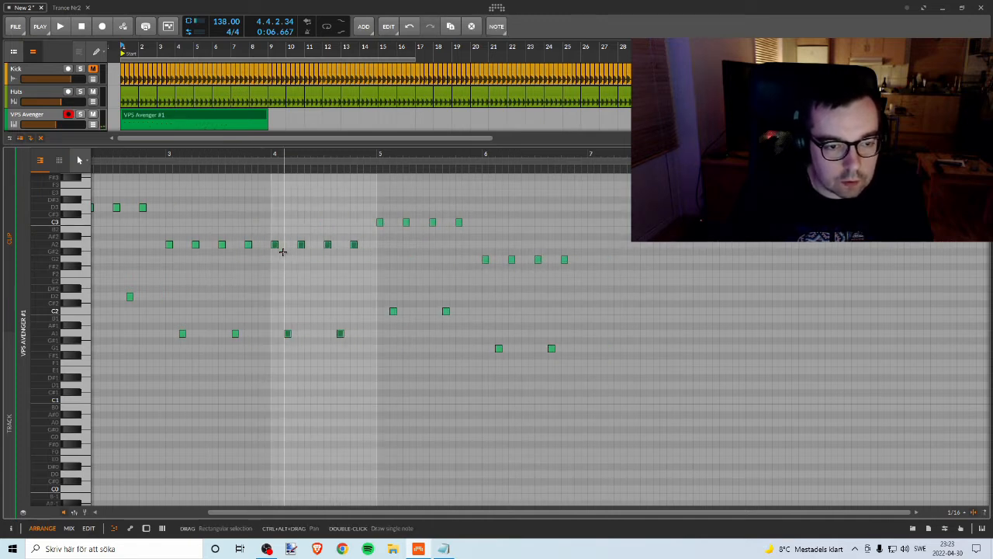
drag(298, 157, 219, 156)
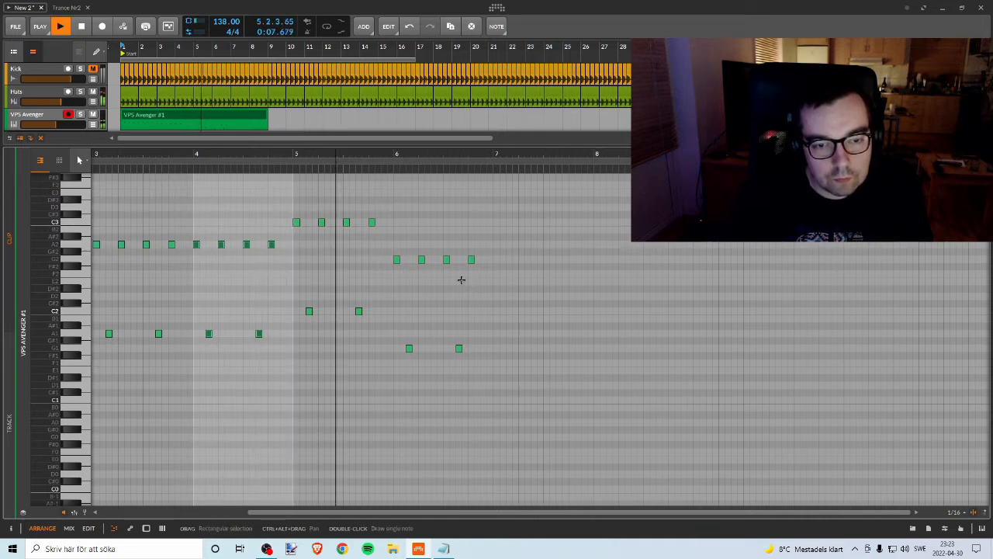
key(space)
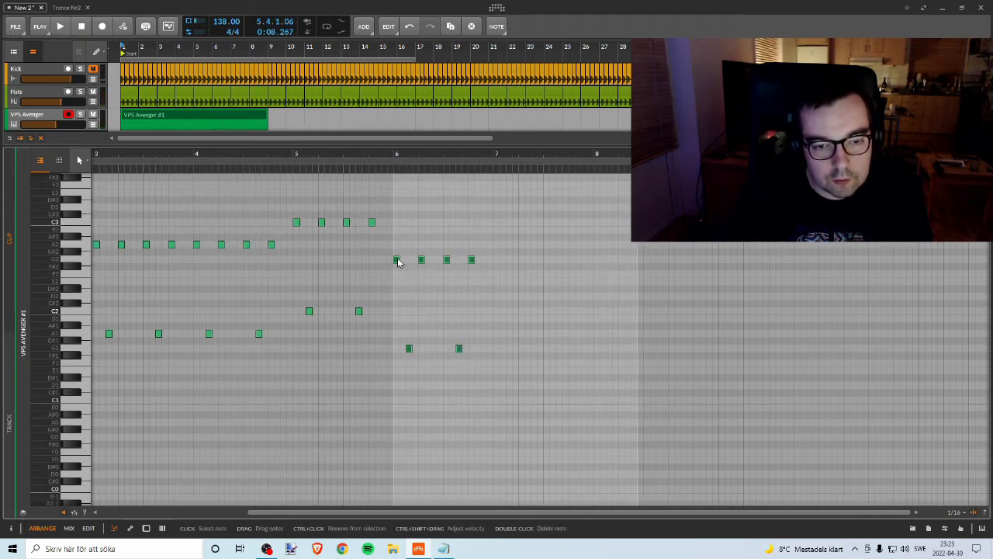
Step: Shift the G2 and G1 pattern out of bar 6, duplicate the bar 5 C3 and C2 pattern there, and play it back
drag(397, 261, 453, 261)
key(Delete)
drag(398, 210, 295, 321)
drag(297, 222, 396, 224)
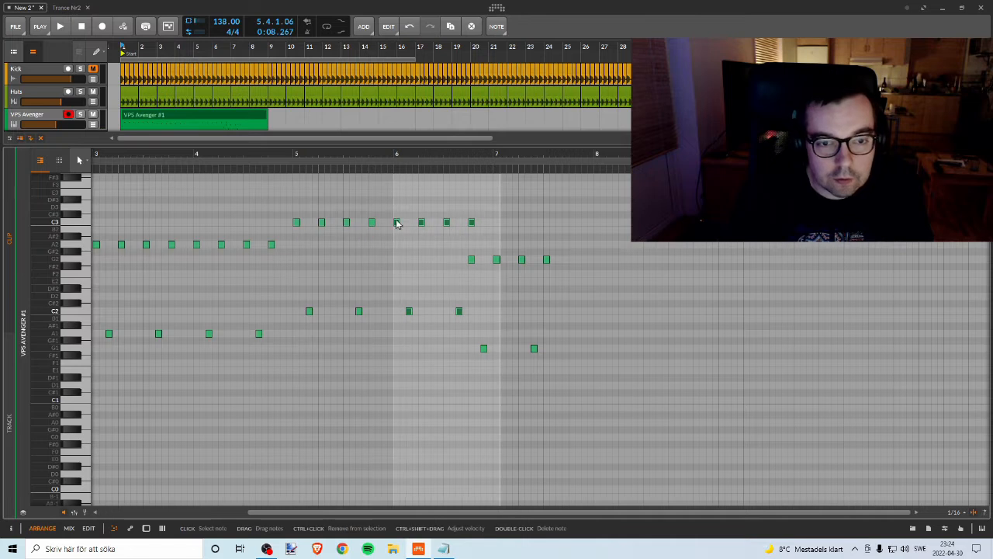
drag(377, 155, 408, 134)
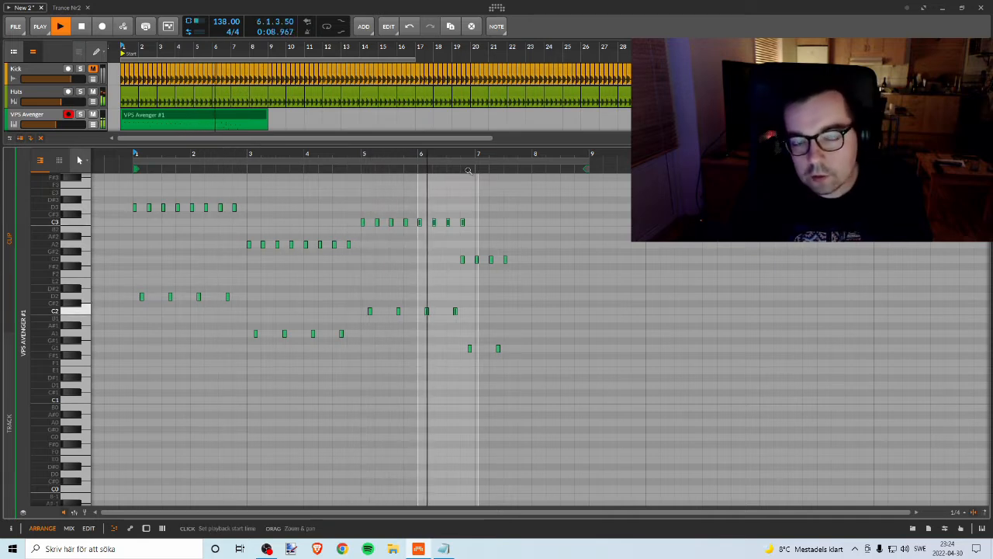
key(space)
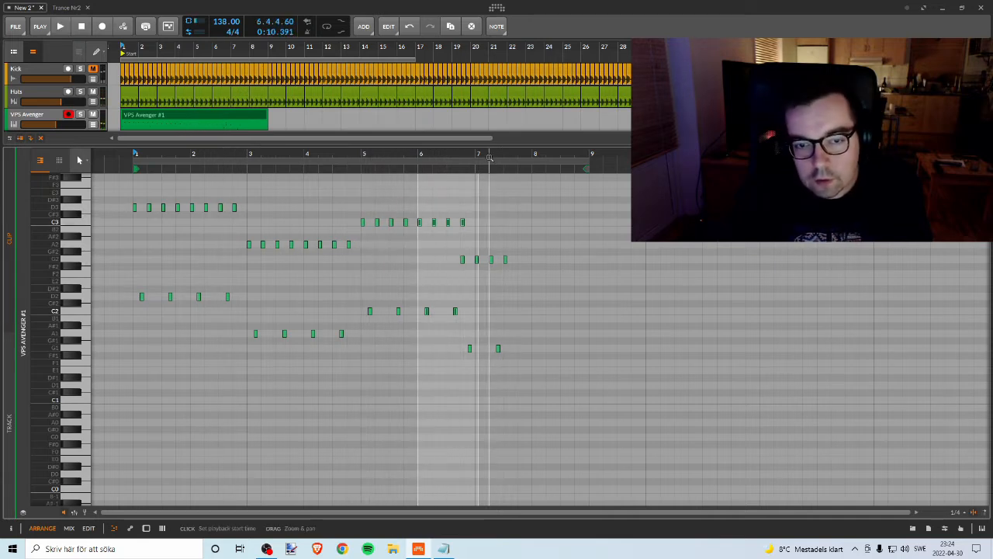
Step: Move the G2 and G1 pattern two sixteenths later to start at bar 7, and play back the bassline
drag(489, 158, 497, 240)
click(447, 258)
drag(429, 245, 556, 274)
ctrl+drag(440, 337, 539, 367)
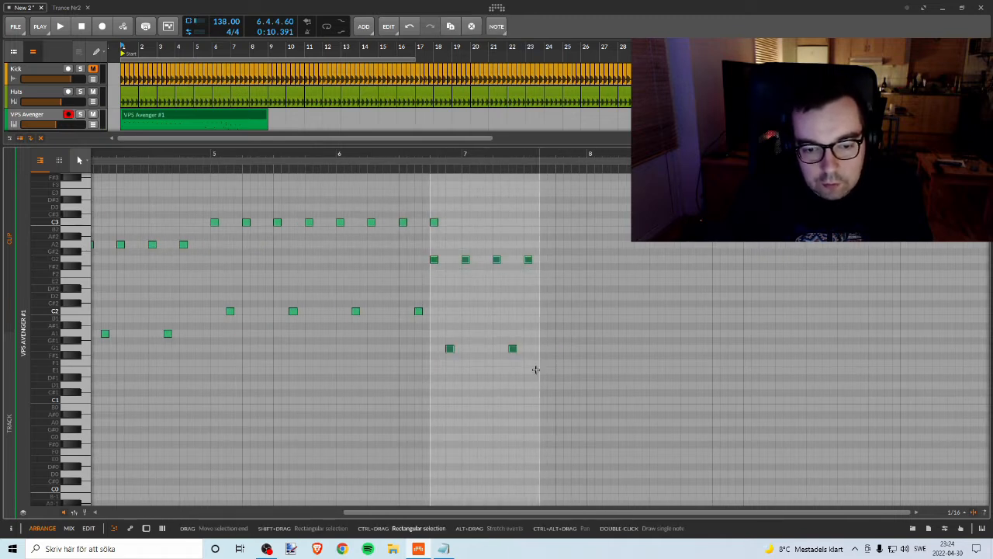
key(Right)
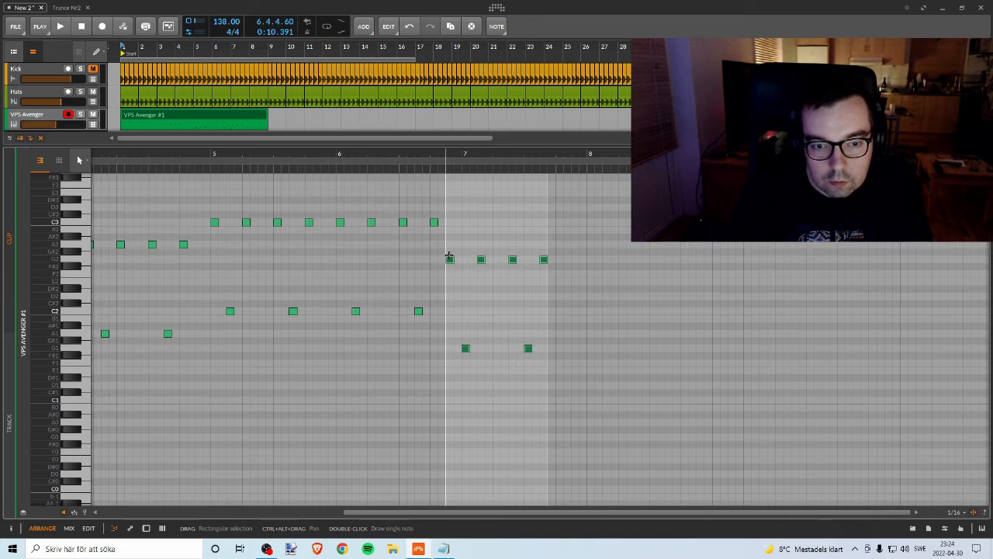
key(Right)
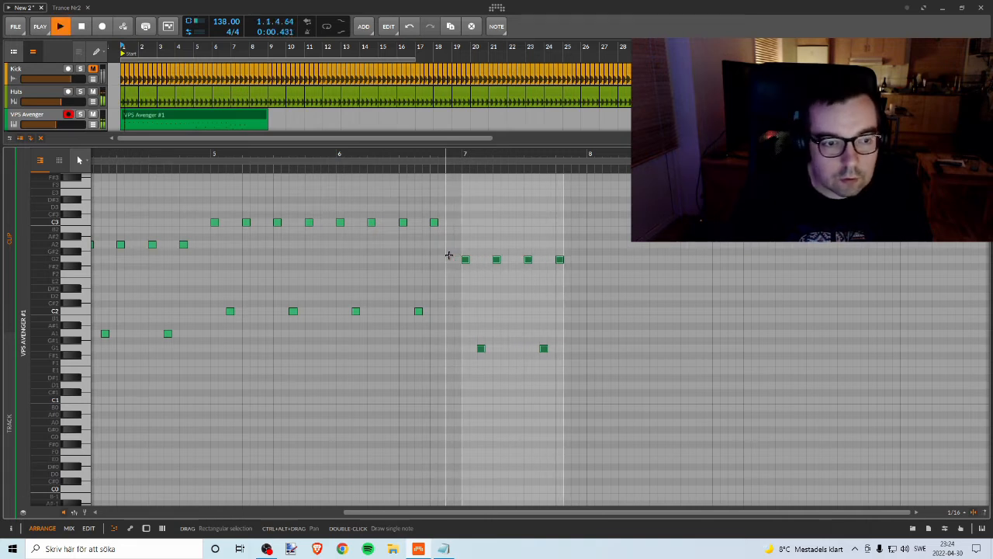
drag(447, 153, 383, 155)
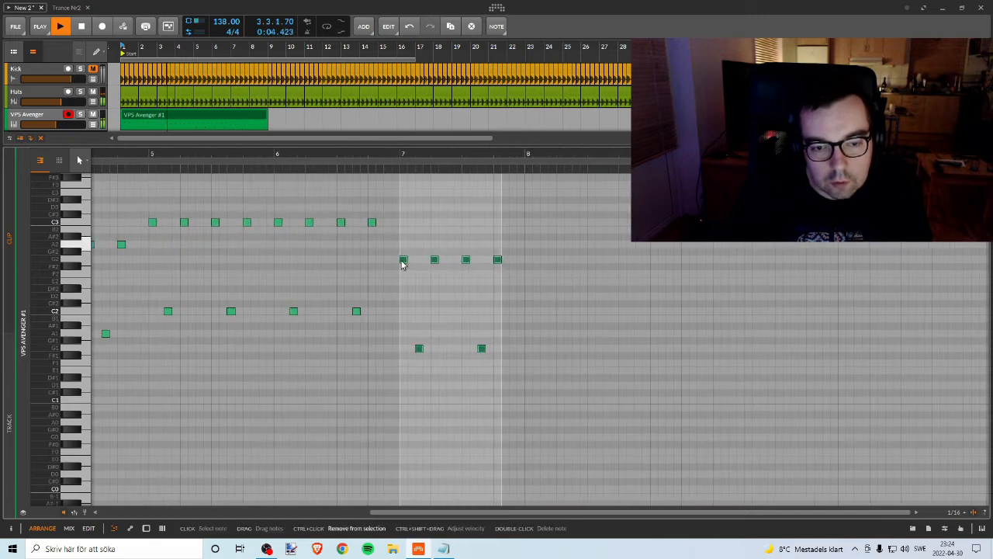
Step: Duplicate the G2 and G1 pattern from bar 7 into bar 8 and play back the eight-bar bassline
drag(404, 259, 529, 261)
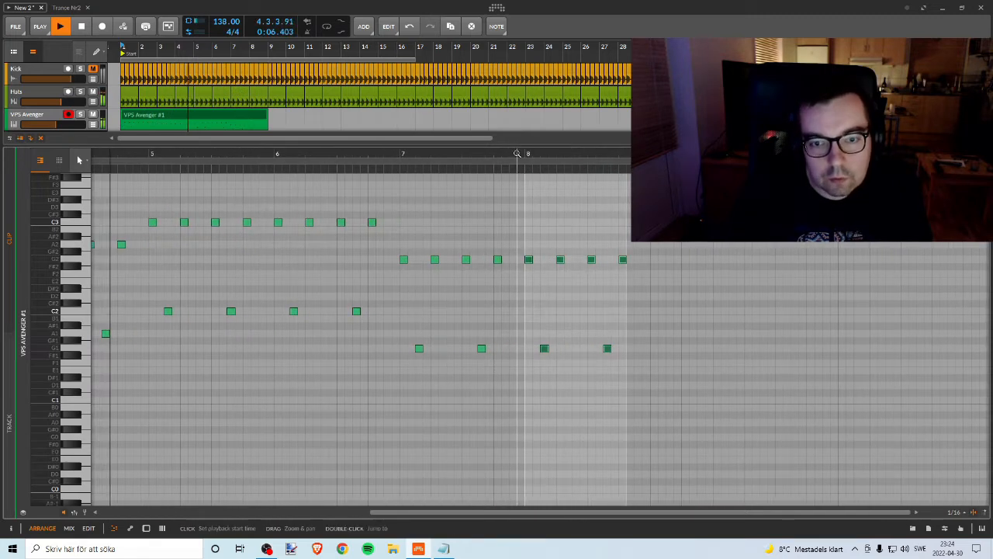
drag(519, 154, 535, 129)
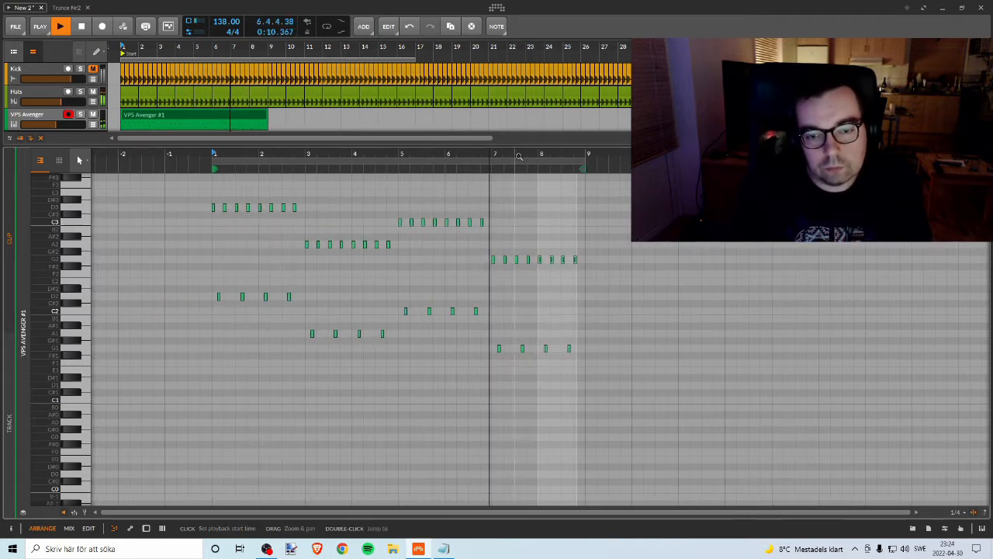
drag(419, 145, 432, 256)
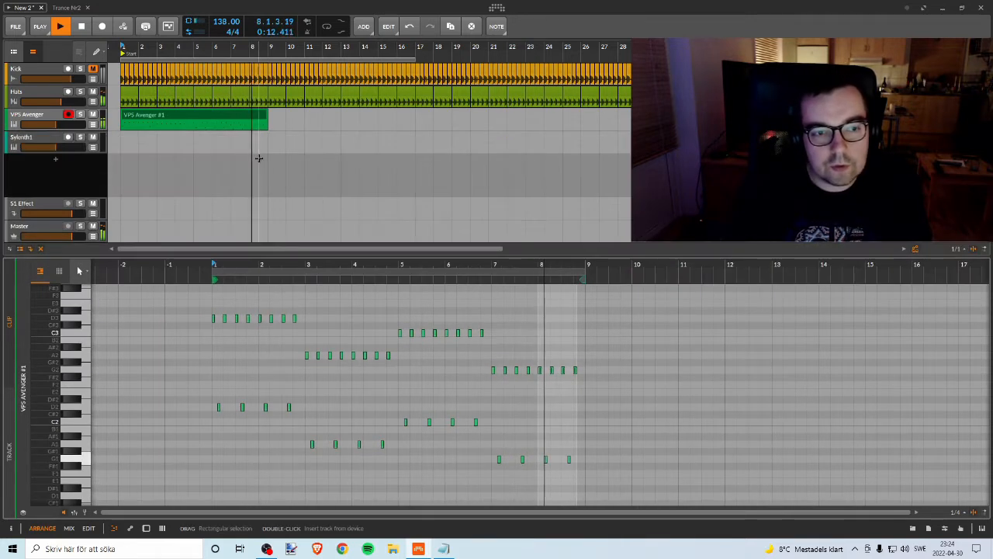
key(space)
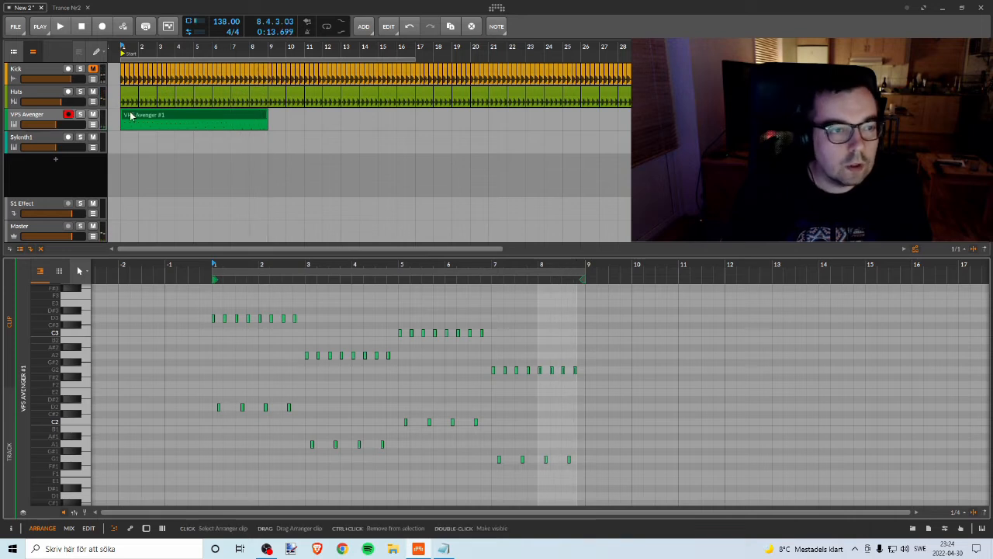
Step: Copy the eight-bar VPS Avenger clip to bar 9 and listen to the bassline with its synth window open
drag(131, 115, 293, 118)
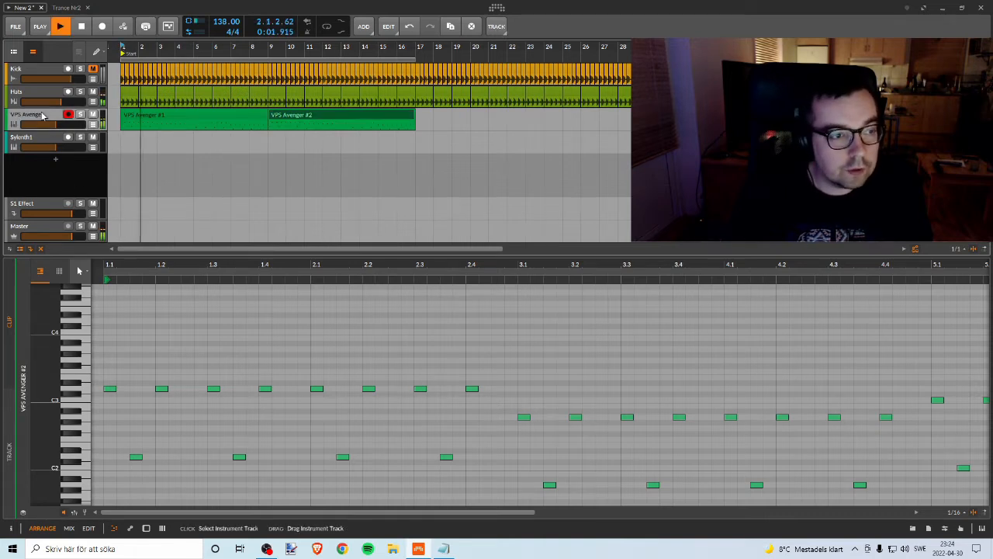
key(d)
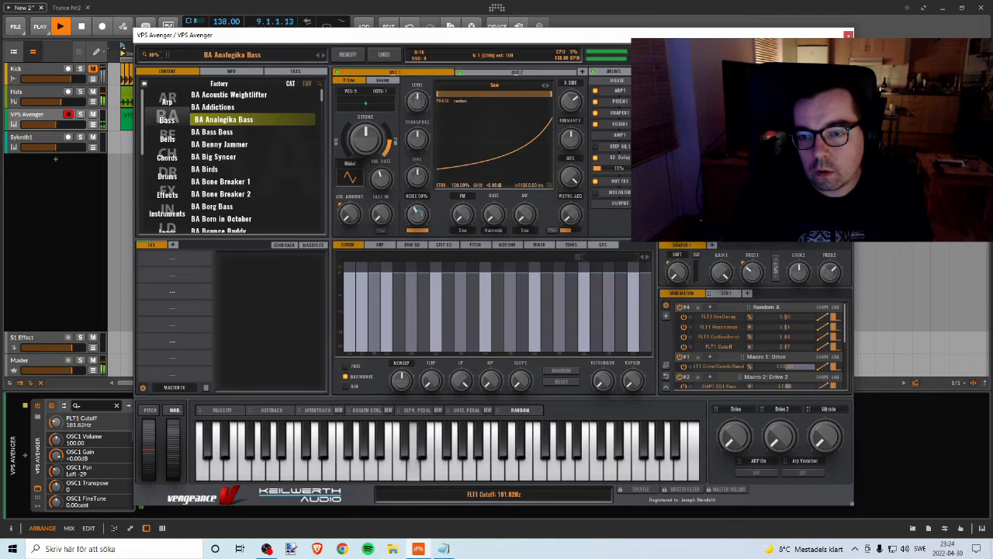
click(849, 34)
key(space)
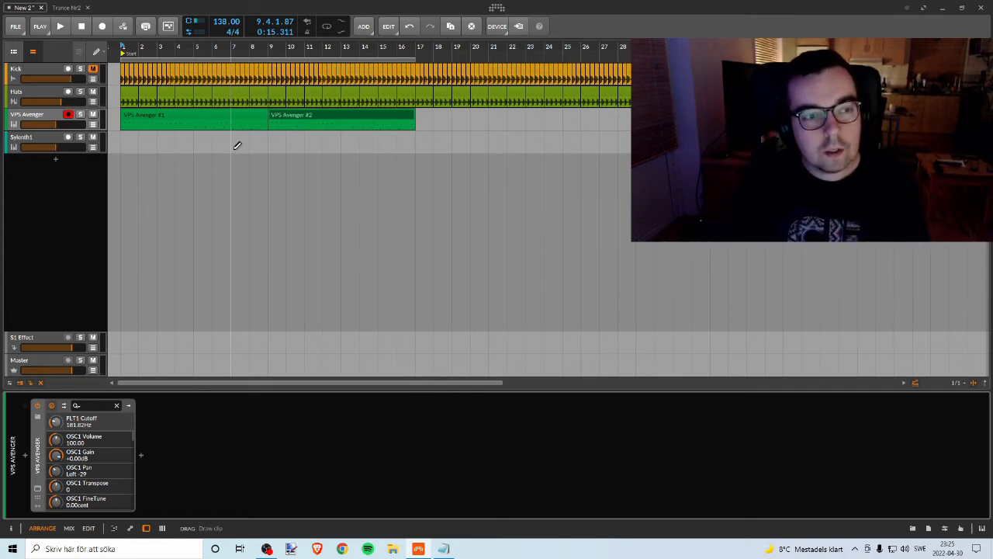
Step: Load the preset file Pluck - Fantastic1.fxp into Sylenth1
click(28, 140)
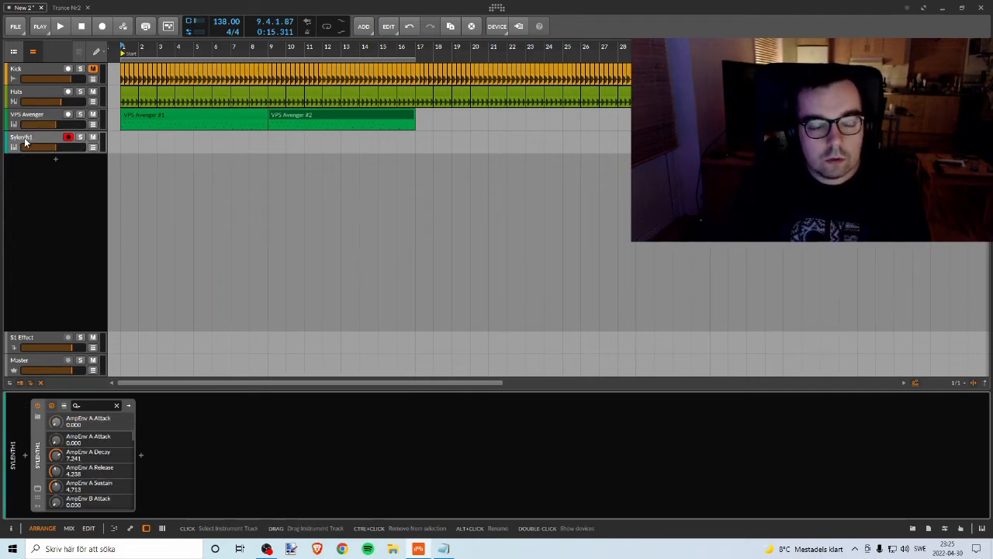
click(38, 491)
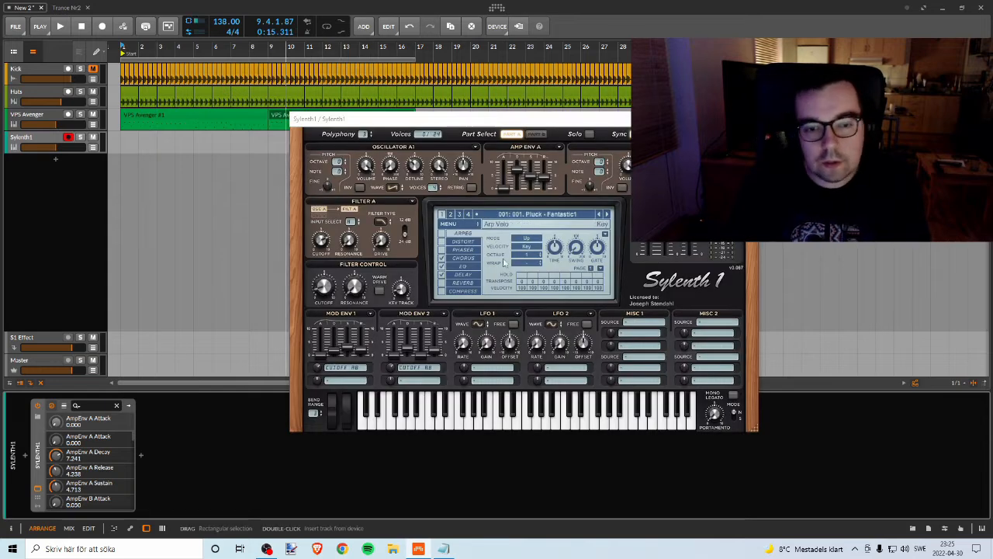
click(468, 227)
mouse_move(478, 235)
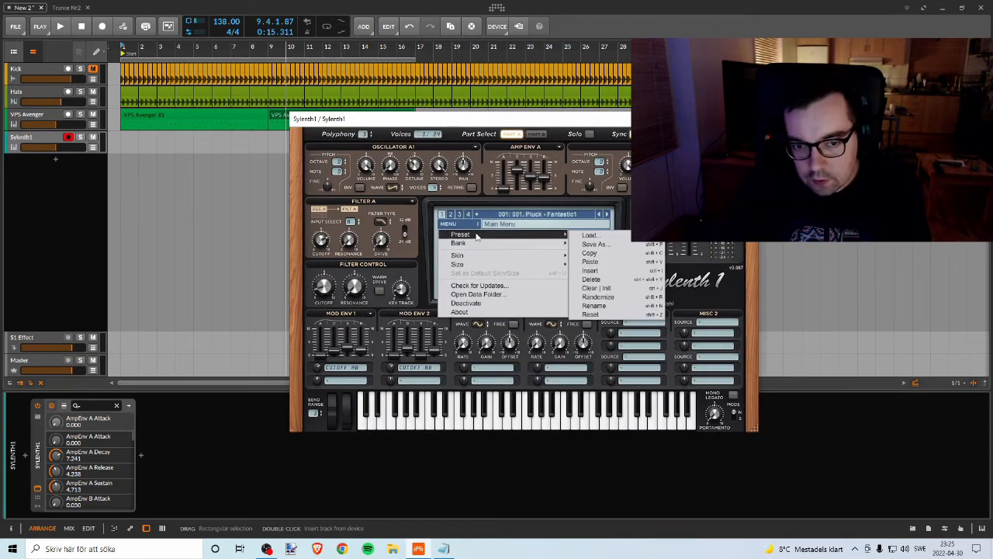
click(588, 235)
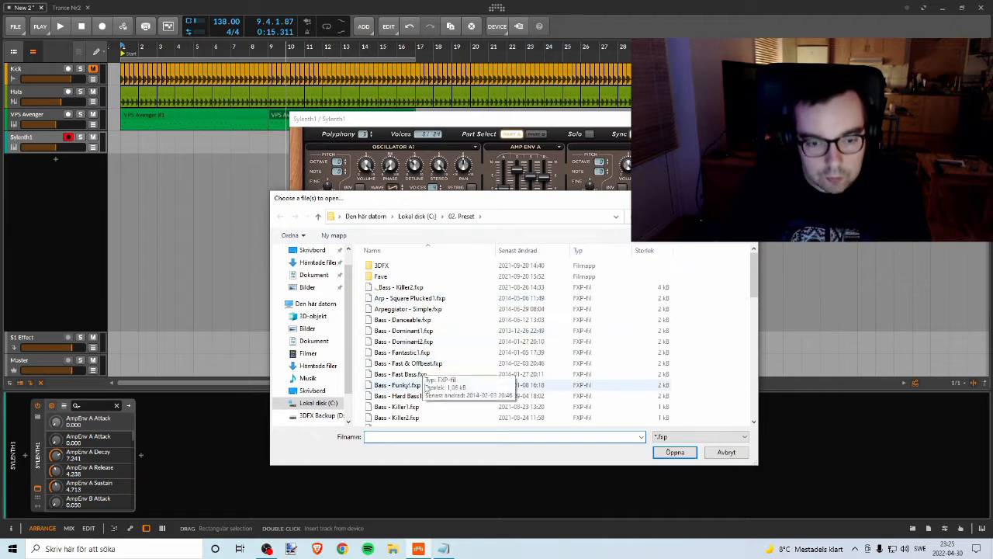
scroll(432, 371, down, 15)
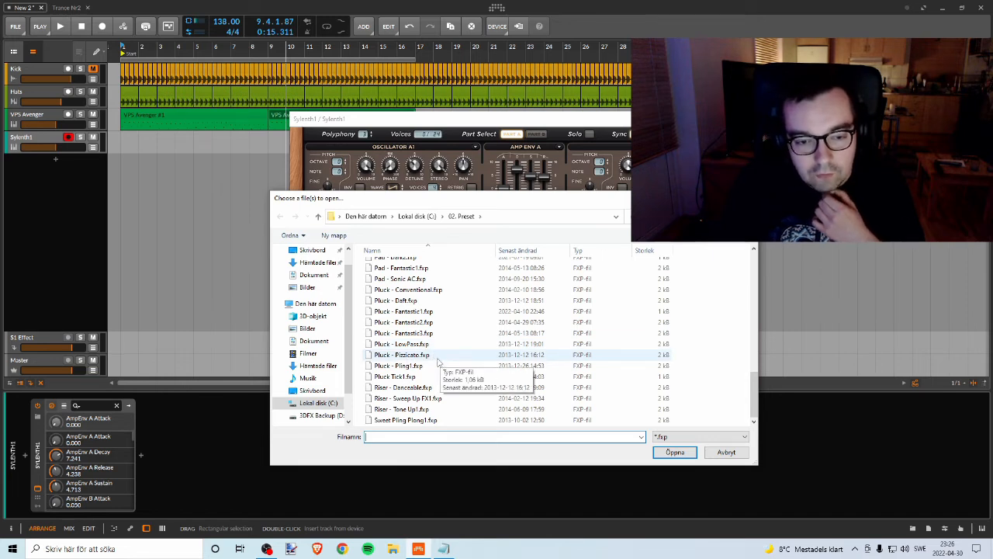
click(407, 311)
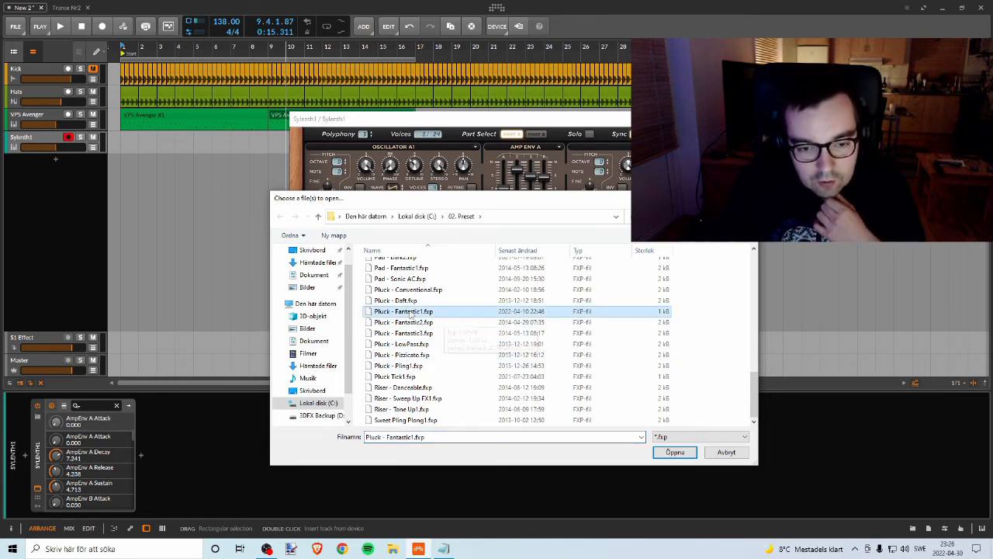
click(674, 452)
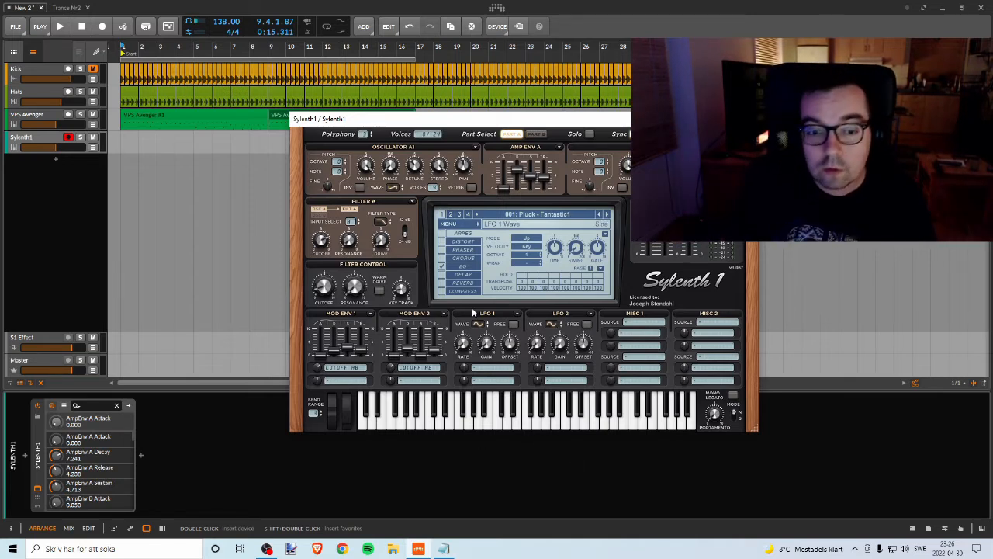
Step: Move the Sylenth1 window clear of the tracks and briefly play the arrangement from bar 1
drag(359, 123, 384, 165)
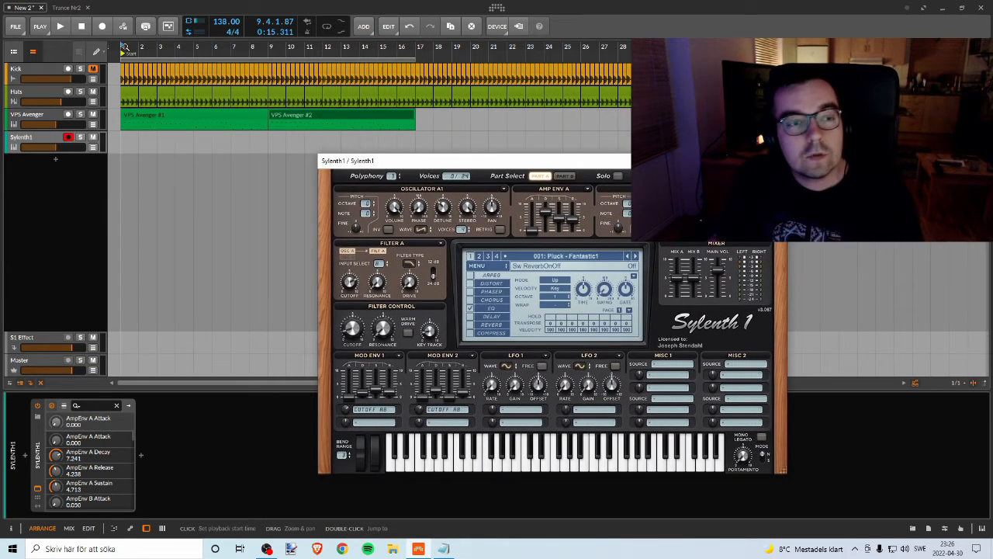
click(125, 48)
key(space)
key(space)
Step: Create an empty eight-bar clip at bar 1 on the Sylenth1 track and open it for note editing
click(48, 140)
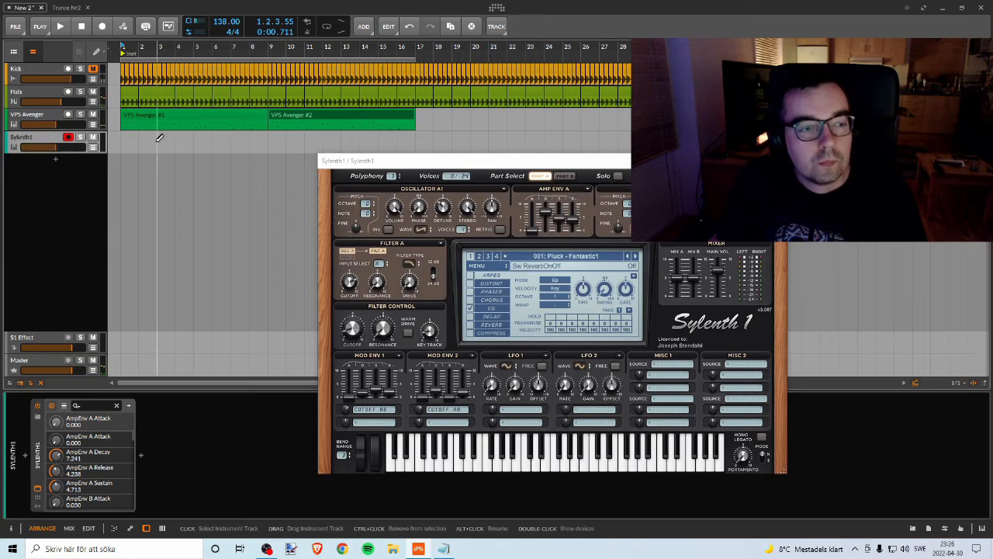
mouse_move(124, 137)
mouse_down()
mouse_move(450, 141)
mouse_move(416, 141)
mouse_up()
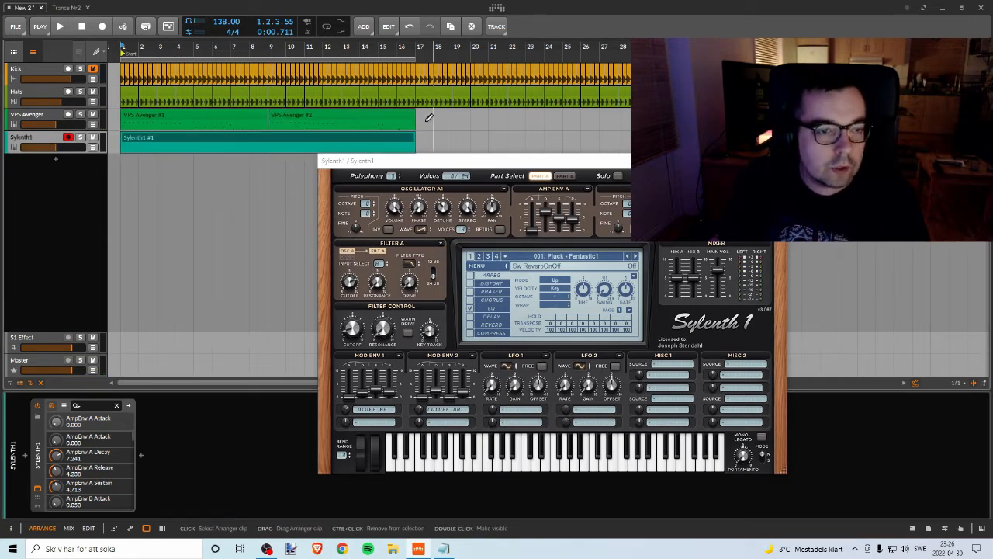
drag(412, 133, 251, 132)
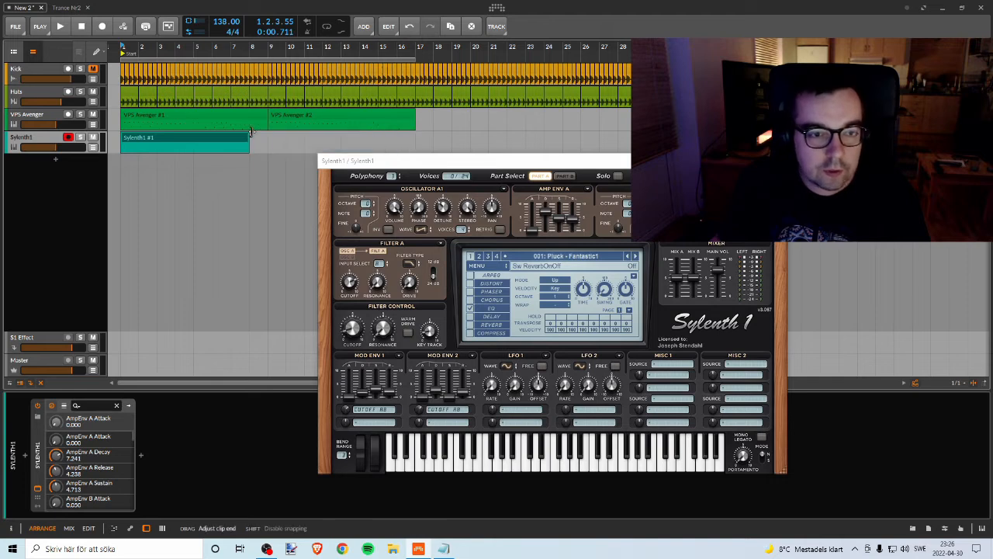
double_click(211, 137)
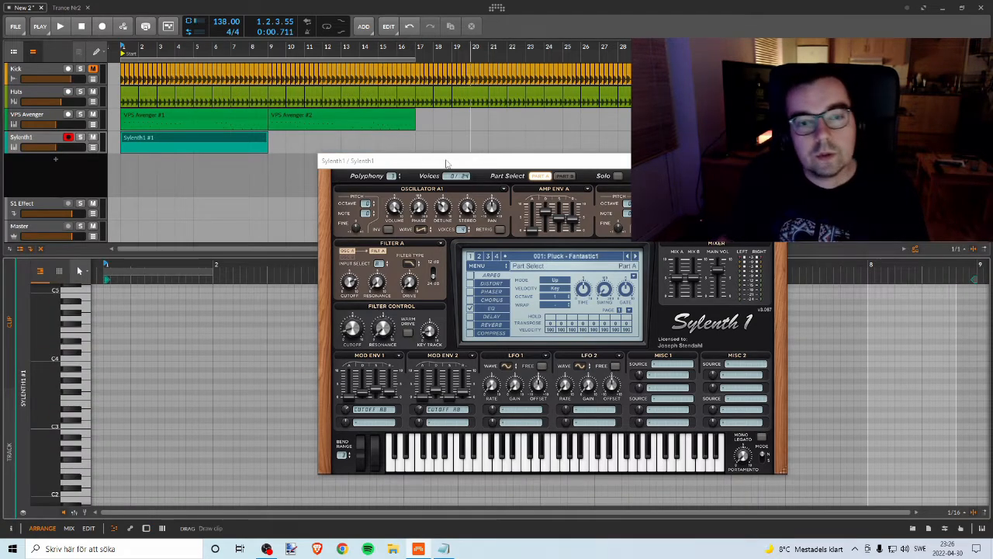
Step: Close the Sylenth1 window and bring its empty clip's note grid into full view
drag(557, 140, 561, 113)
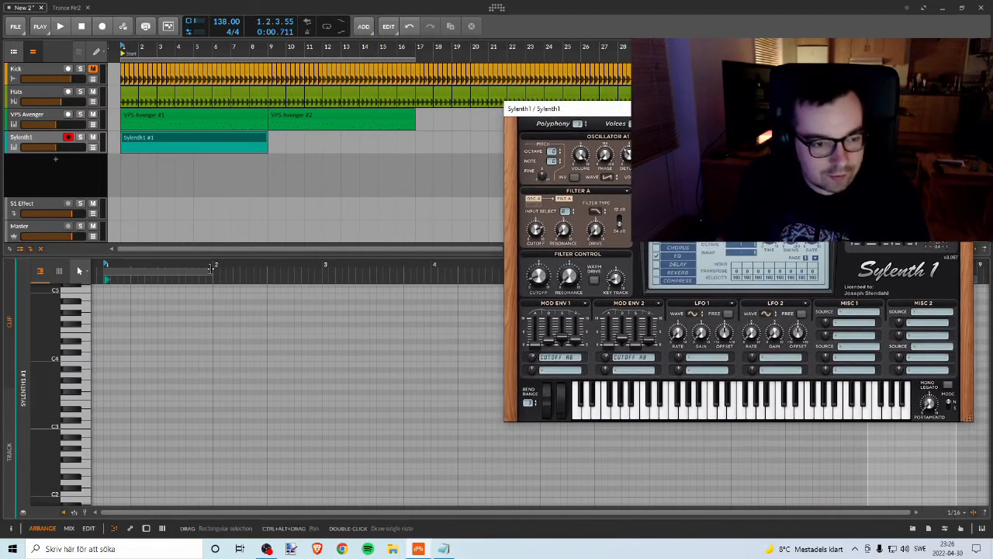
drag(211, 271, 509, 276)
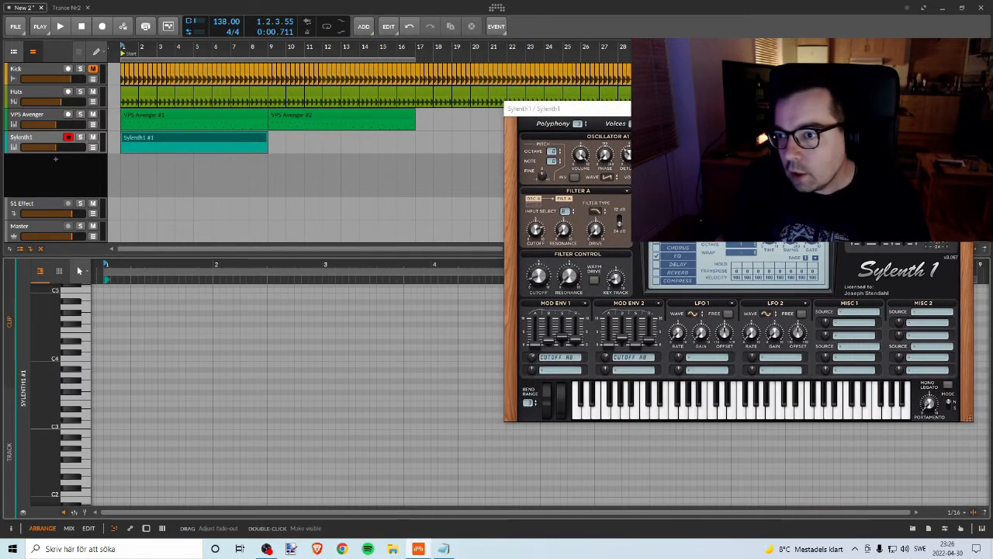
click(961, 109)
drag(510, 271, 900, 252)
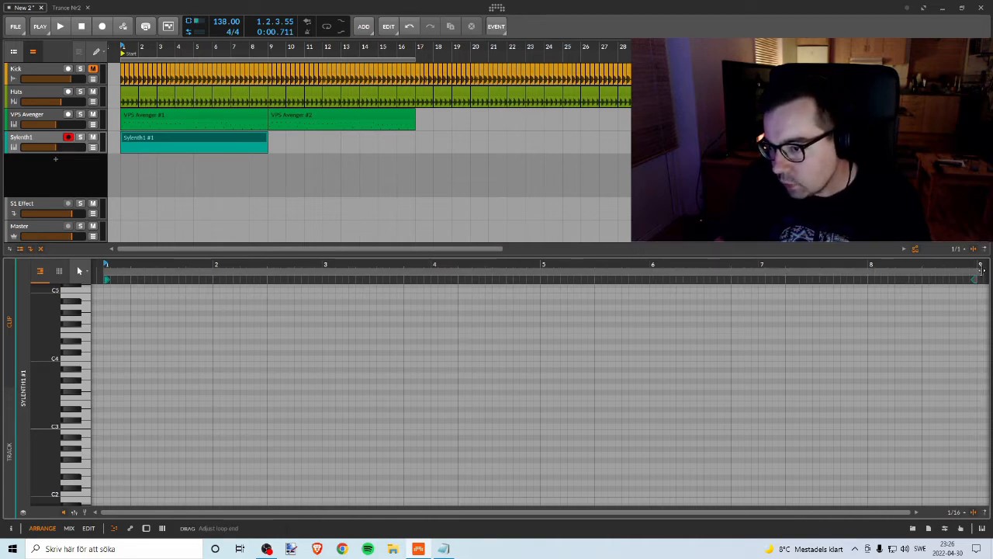
double_click(136, 143)
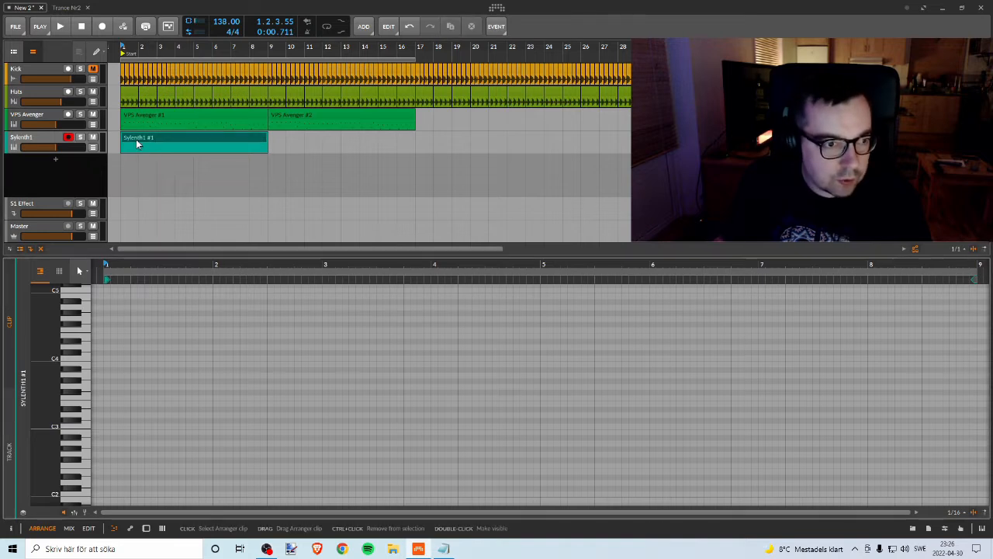
Step: Place a sixteenth F2 note at the very start of the Sylenth1 clip and listen to it against the bassline
double_click(106, 313)
drag(108, 318, 132, 466)
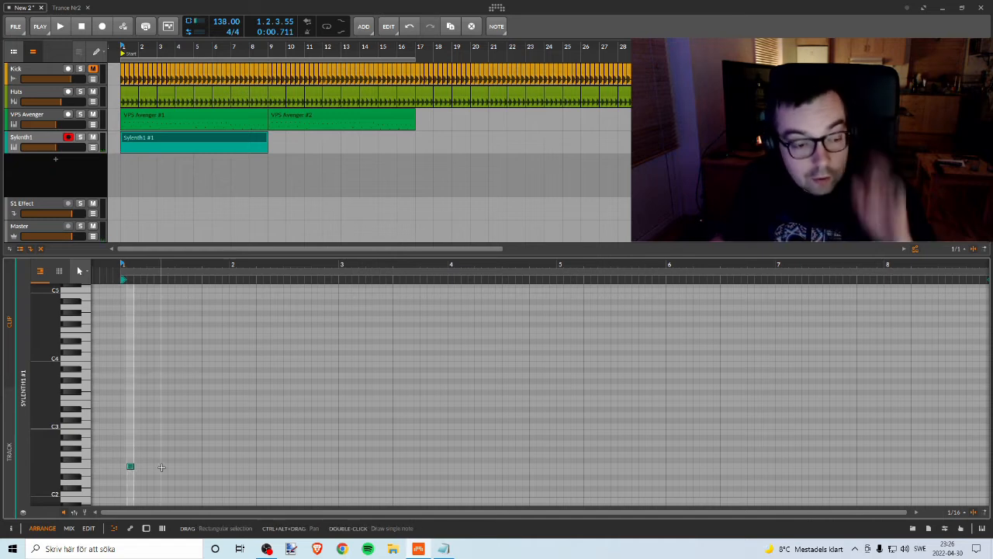
key(Left)
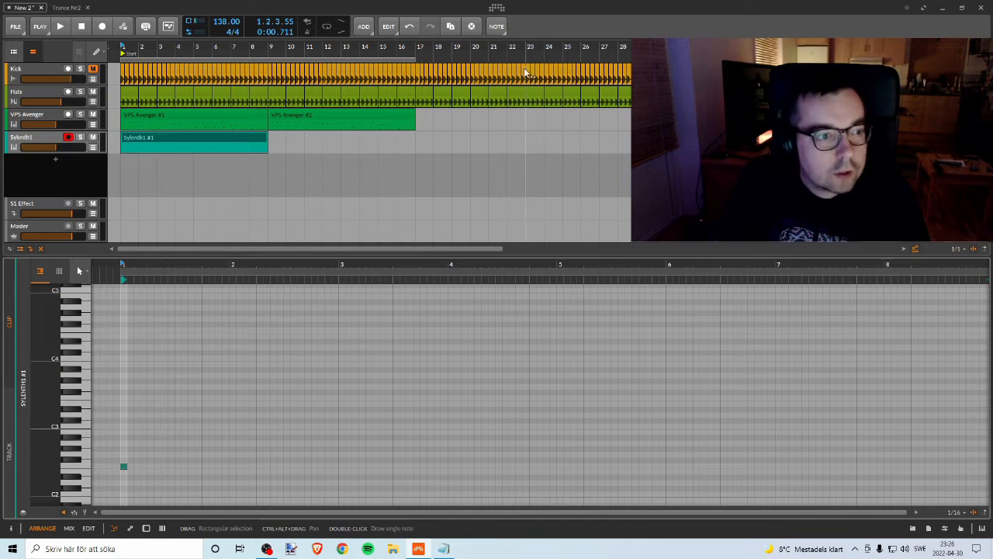
key(space)
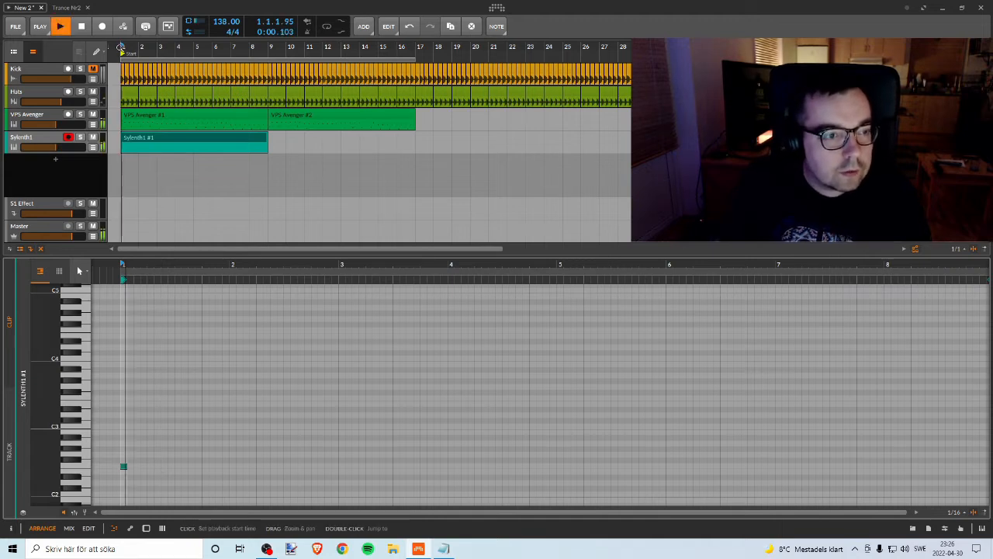
key(space)
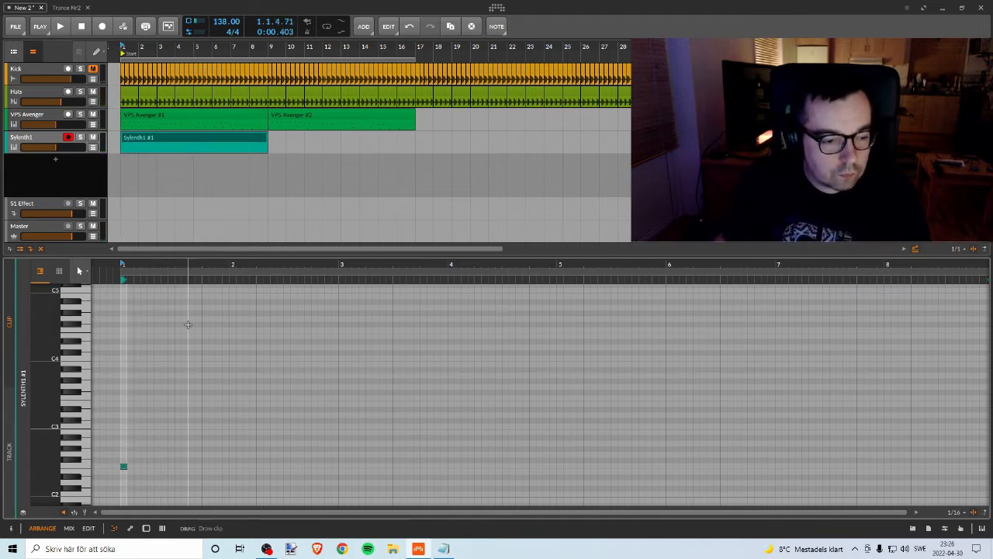
key(space)
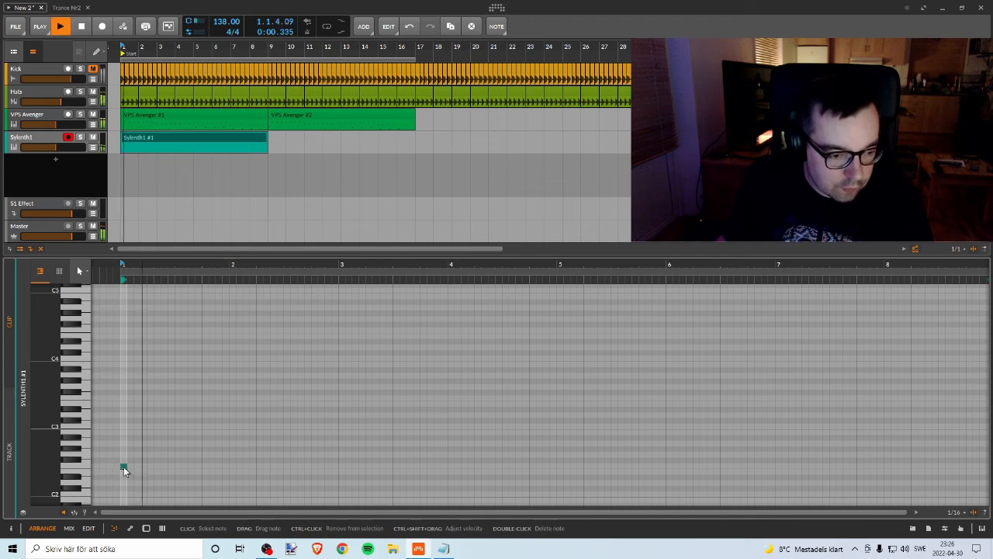
Step: Add F2 notes on beats 2, 3 and 4 of bar 1, plus a G2 on its last eighth, and play it back
double_click(150, 467)
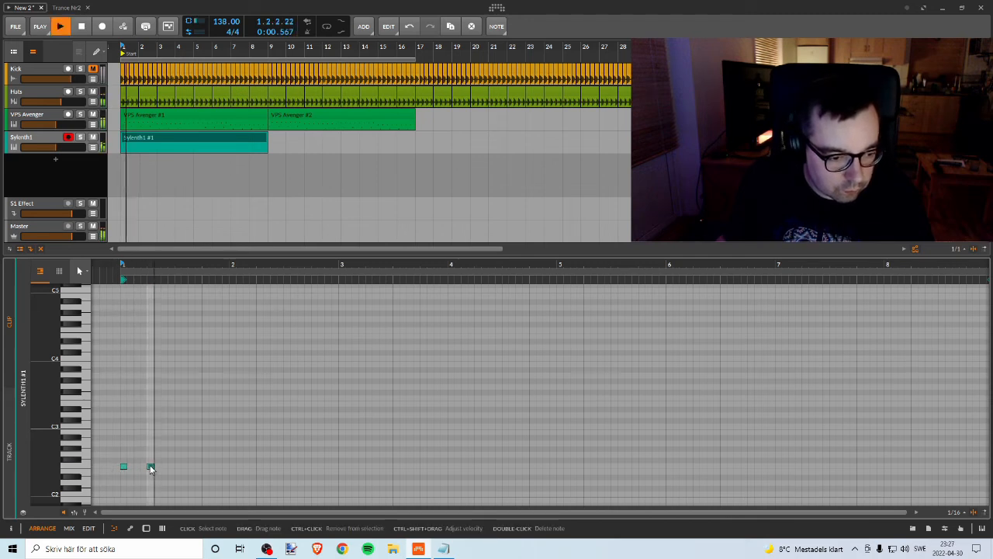
key(space)
mouse_move(151, 469)
mouse_down()
mouse_move(179, 470)
mouse_move(119, 482)
mouse_move(219, 460)
mouse_up()
key(space)
key(space)
key(space)
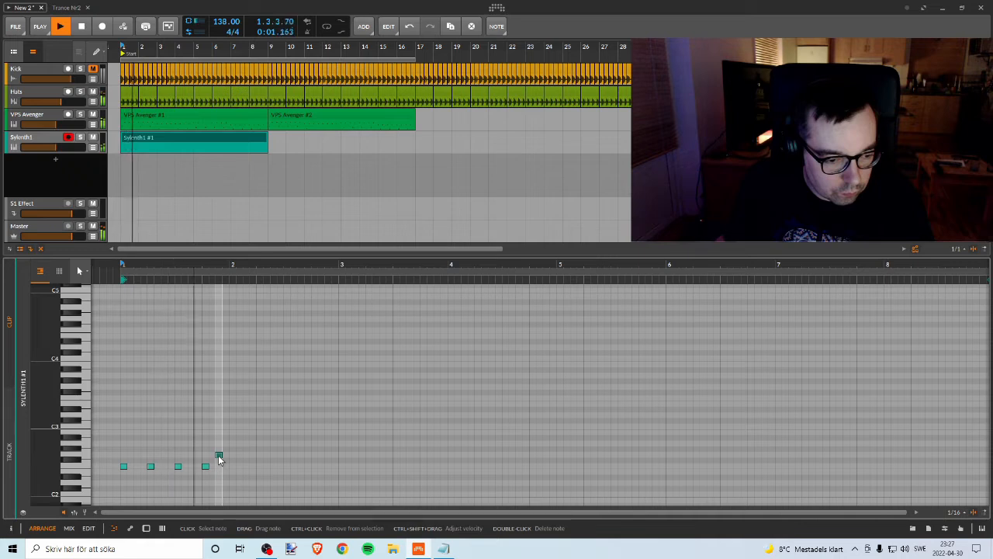
Step: Copy the four F2 notes of bar 1 into bar 2 lowered to D2, and play back the pluck melody
key(space)
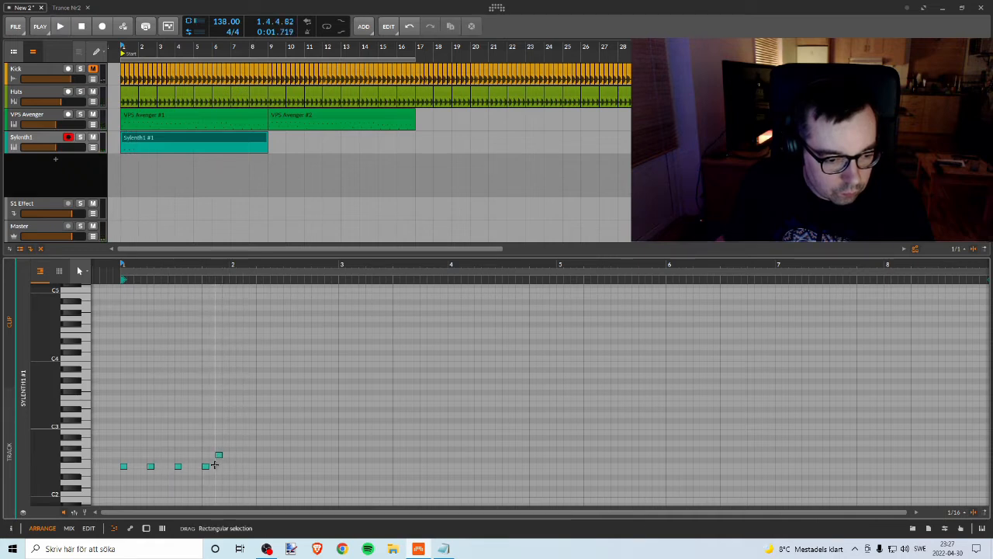
drag(217, 459, 234, 485)
key(space)
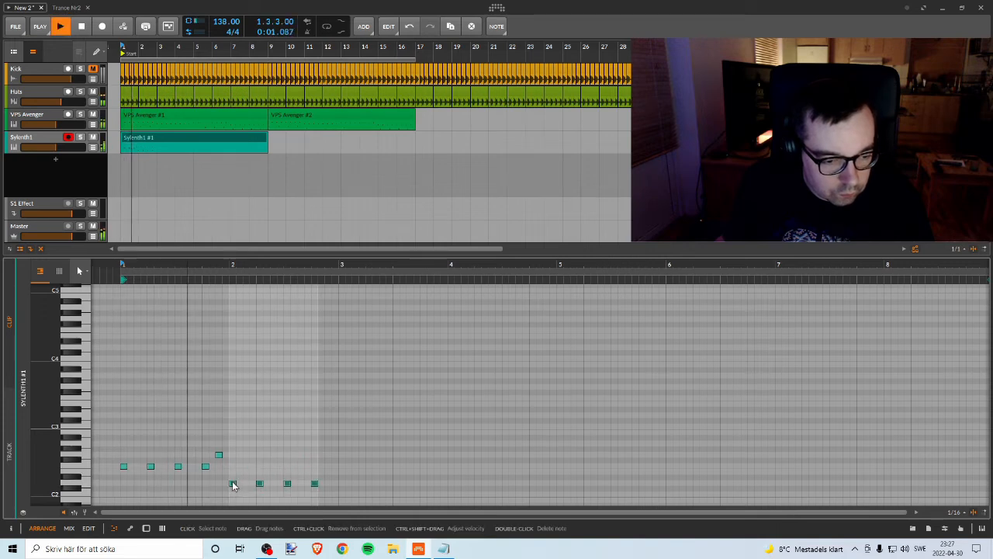
key(space)
scroll(270, 452, down, 3)
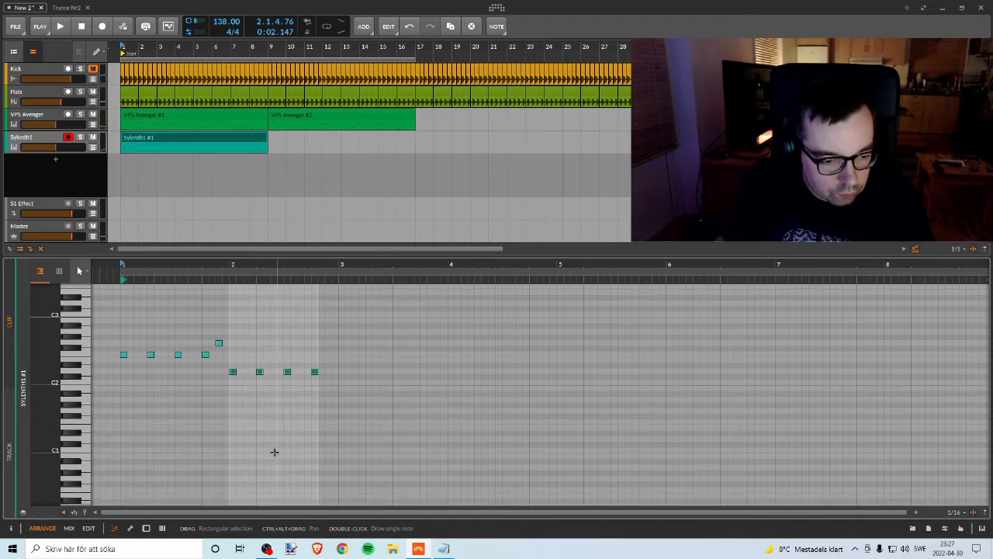
scroll(270, 450, up, 1)
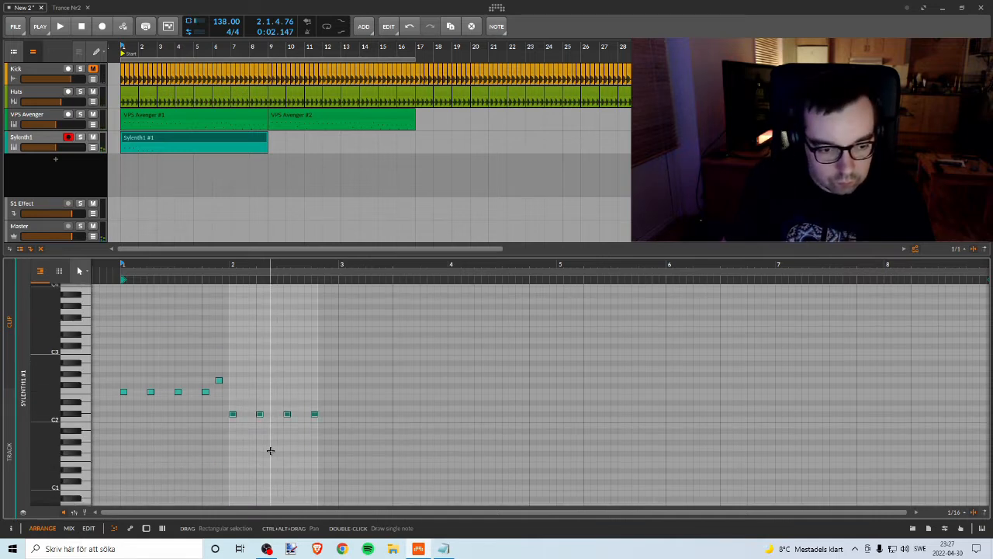
key(space)
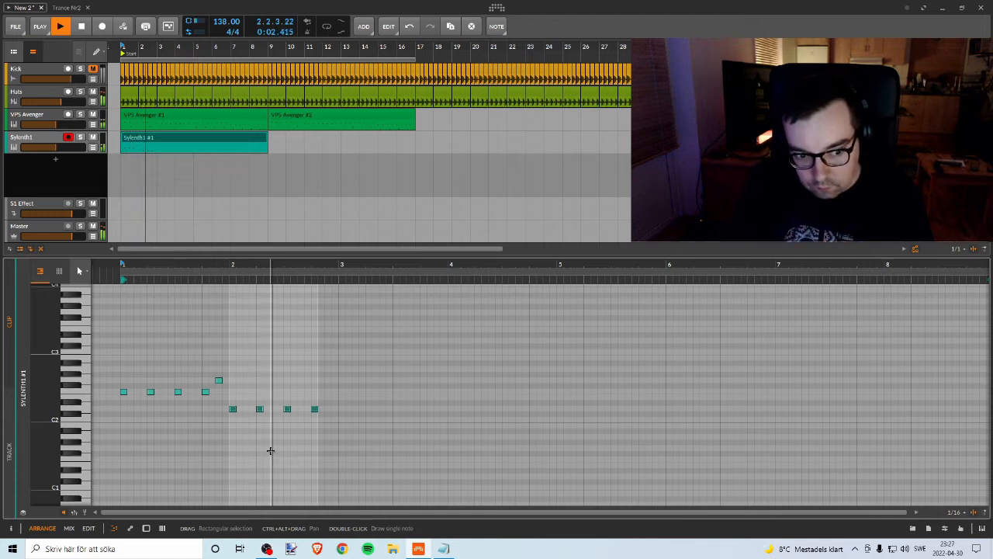
Step: Copy the four D2 notes of bar 2 into bar 3, lowered to C2, and play back the melody
key(space)
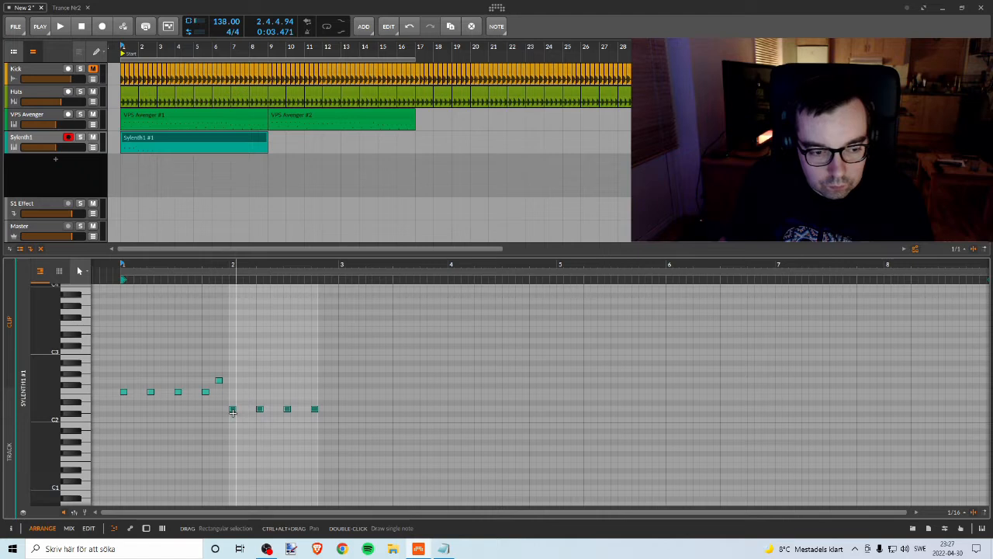
key(space)
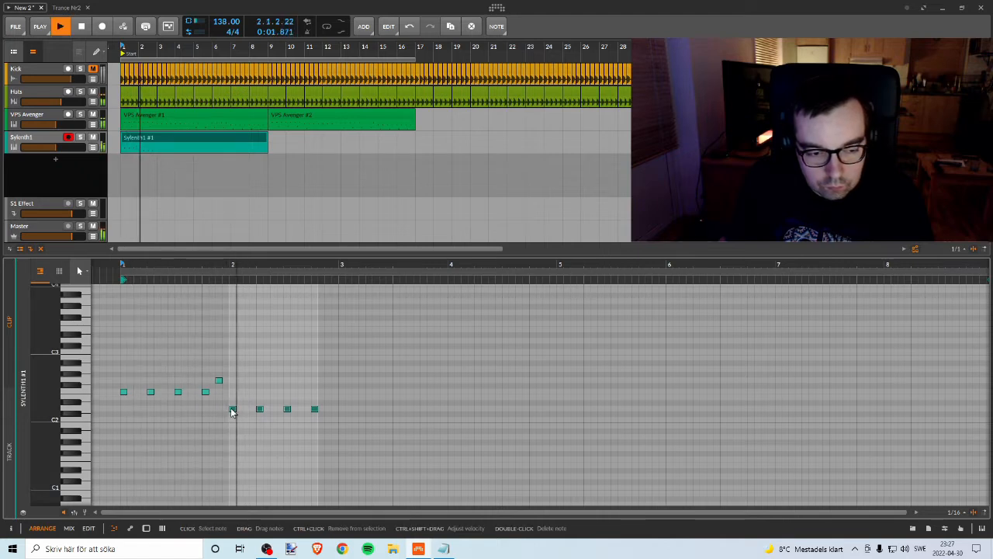
key(space)
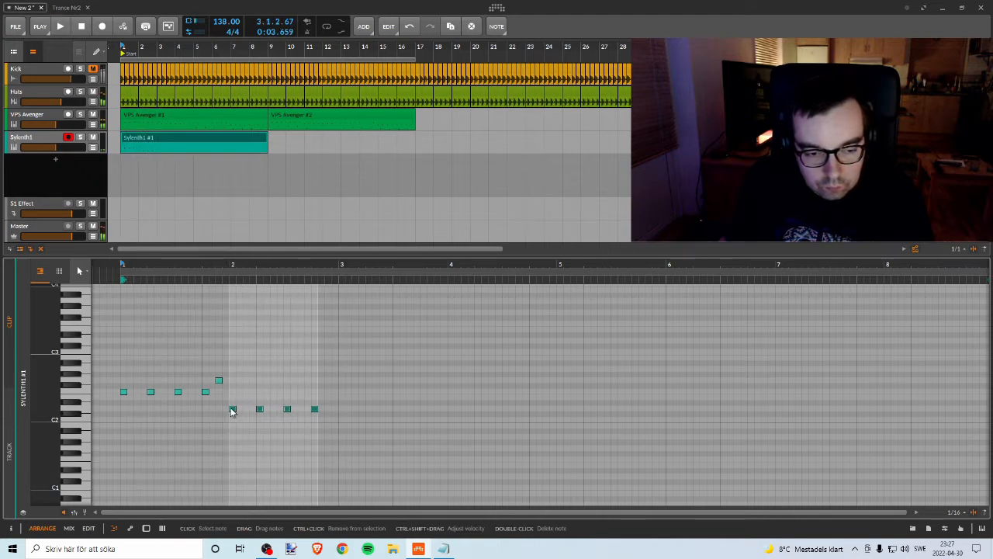
drag(232, 410, 323, 419)
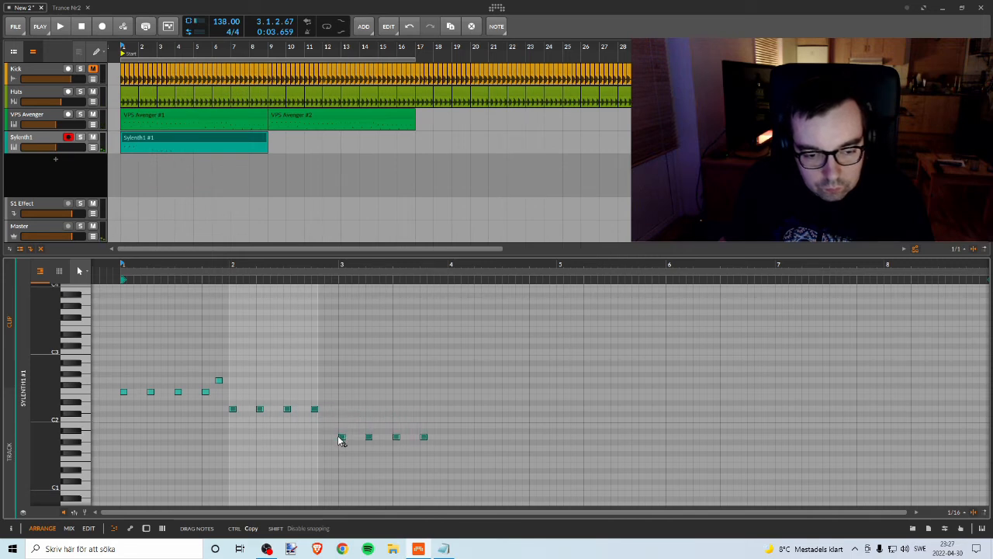
drag(341, 422, 343, 423)
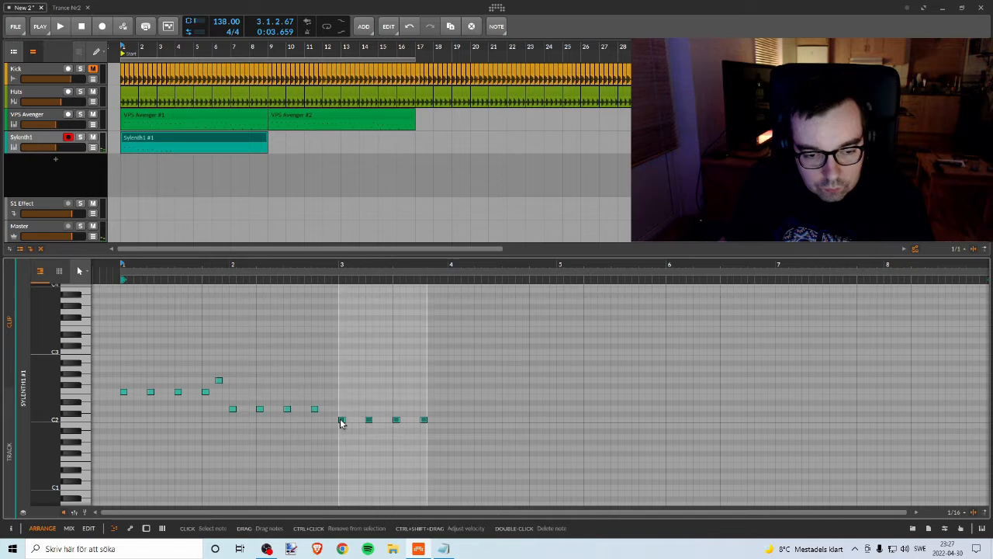
key(space)
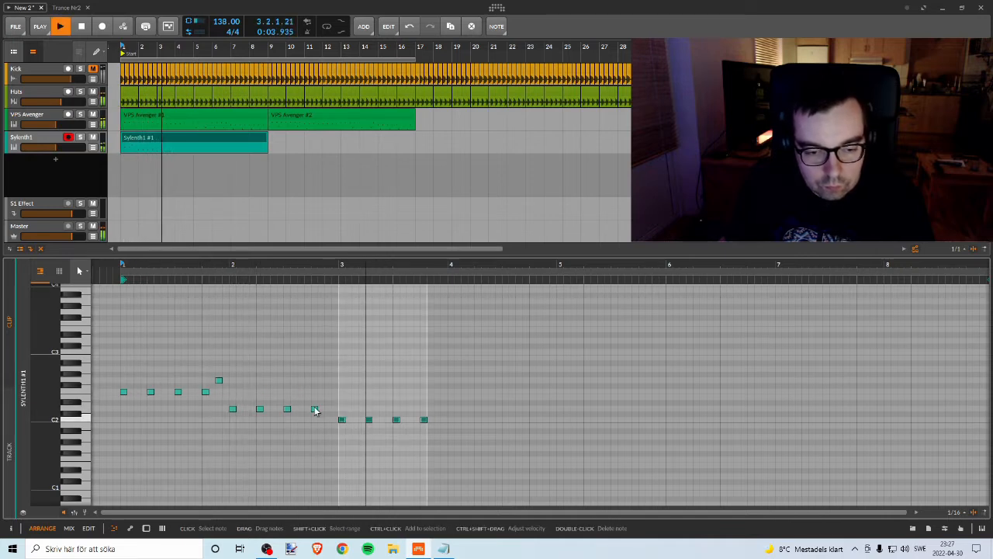
key(space)
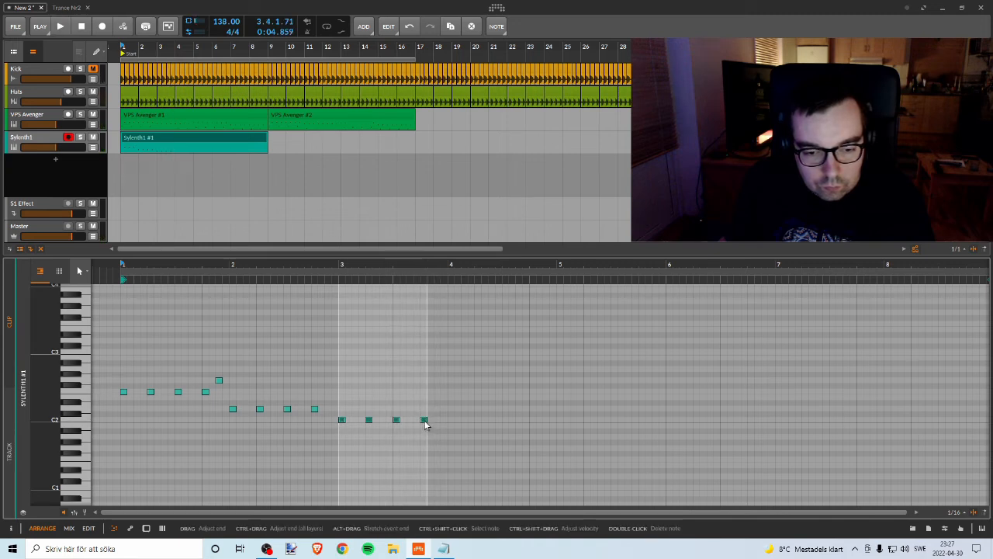
Step: Add a D2 note on the last eighth of bar 3, and copy the bar's four C2 notes into bar 4 at F2
click(425, 421)
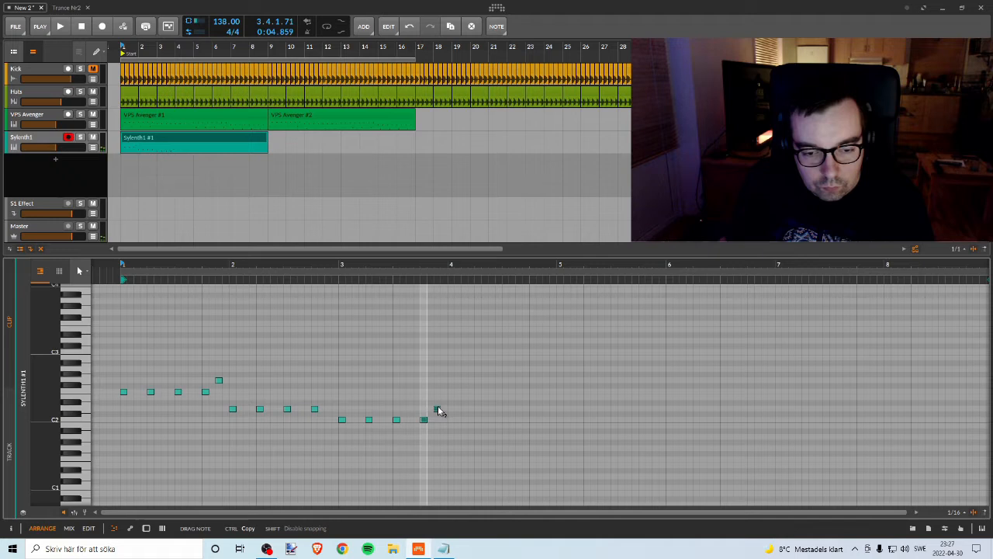
drag(437, 404, 437, 410)
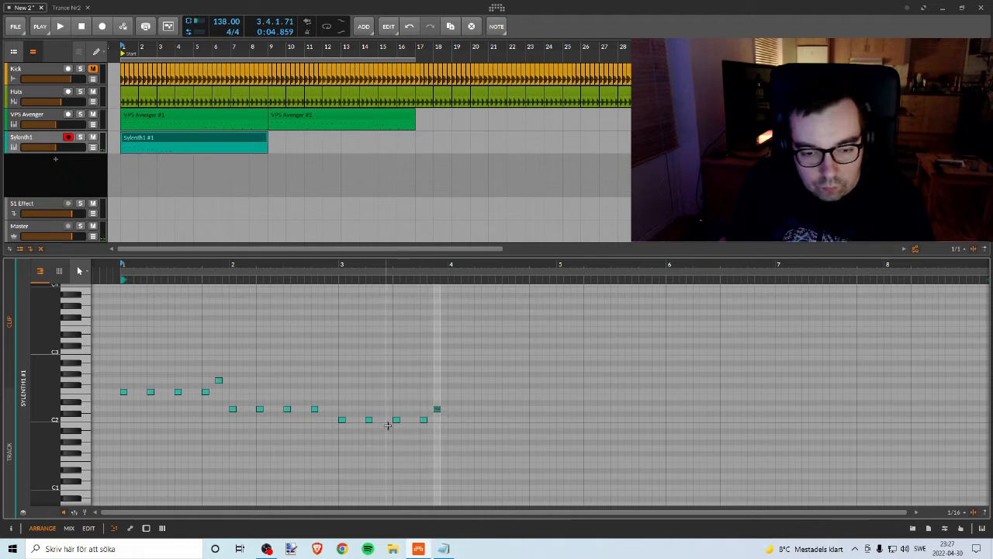
drag(336, 413, 427, 427)
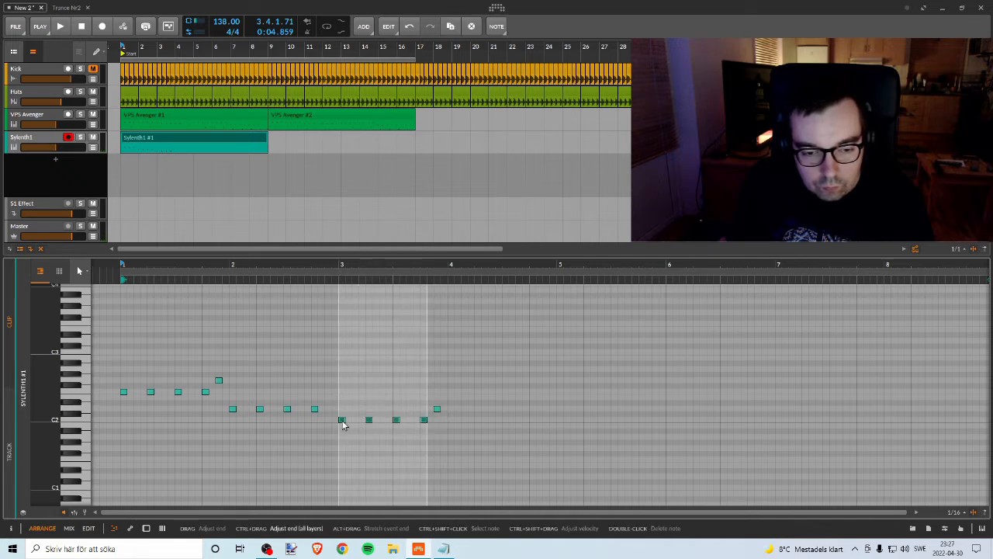
drag(342, 420, 453, 392)
key(space)
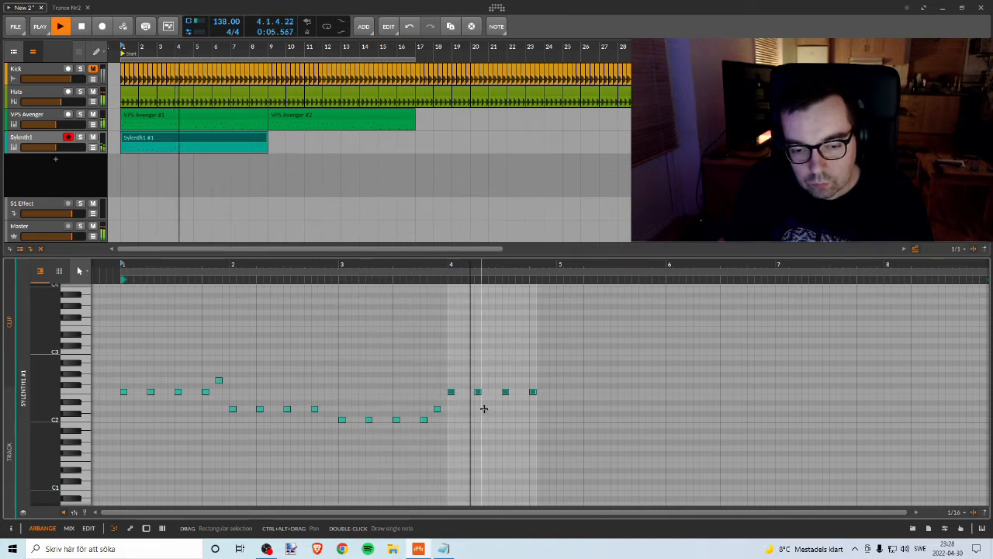
key(space)
Step: Lower the four notes in bar 4 to A1 and play back the melody
click(452, 378)
drag(615, 365, 453, 419)
key(Down)
key(Down)
key(Down)
key(Down)
key(Down)
key(Down)
key(Down)
key(Down)
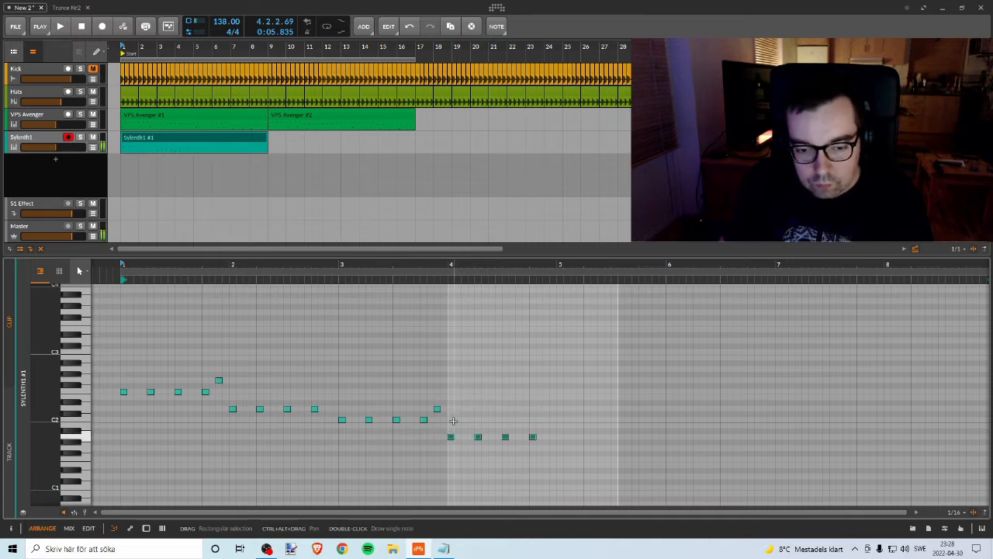
key(space)
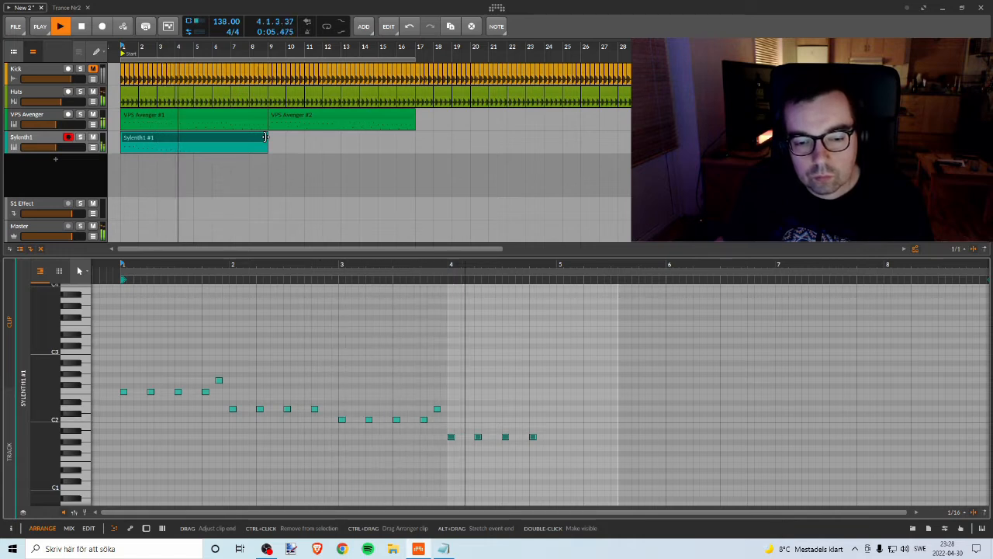
key(space)
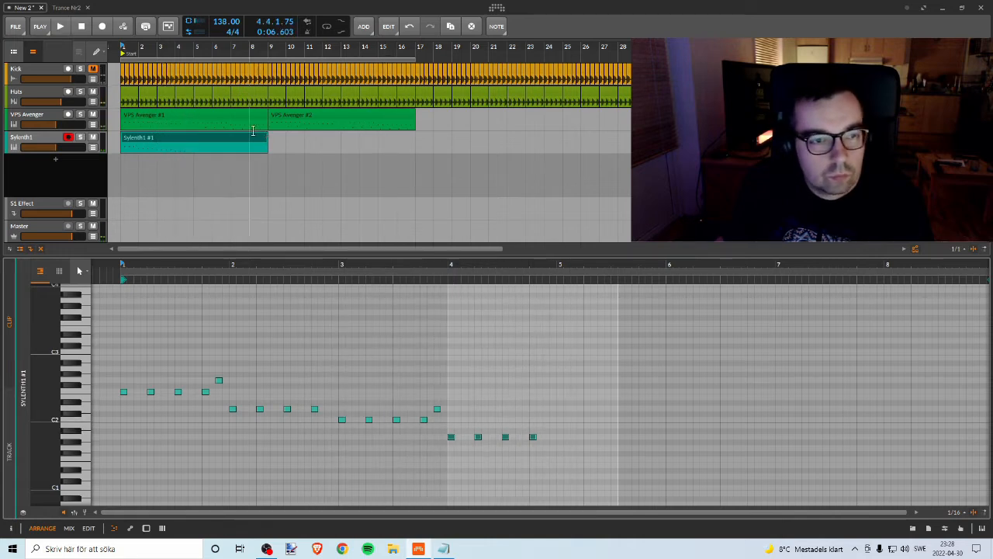
Step: Shorten the Sylenth1 clip to four bars and duplicate it to bar 5 of the arrangement, then listen to it
drag(267, 142, 205, 143)
key(space)
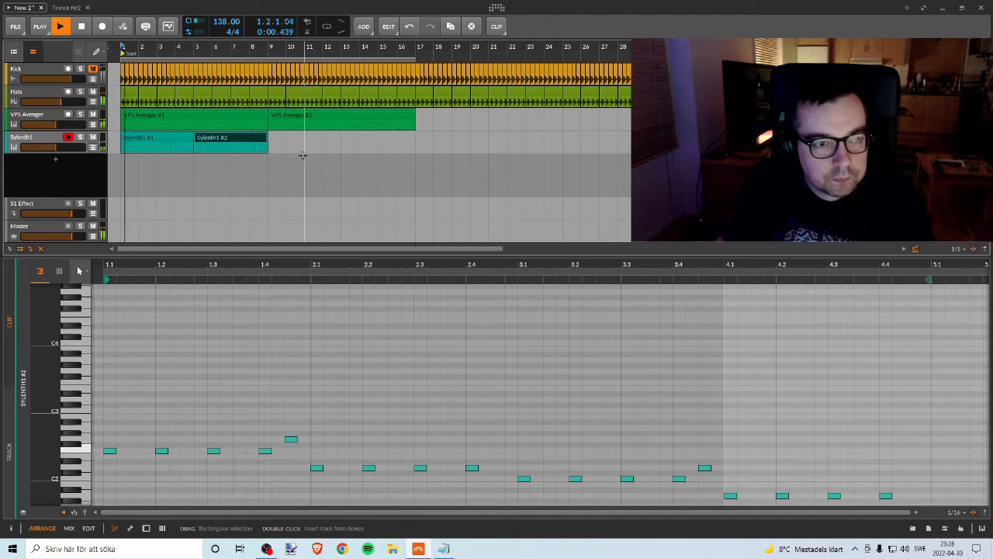
click(184, 139)
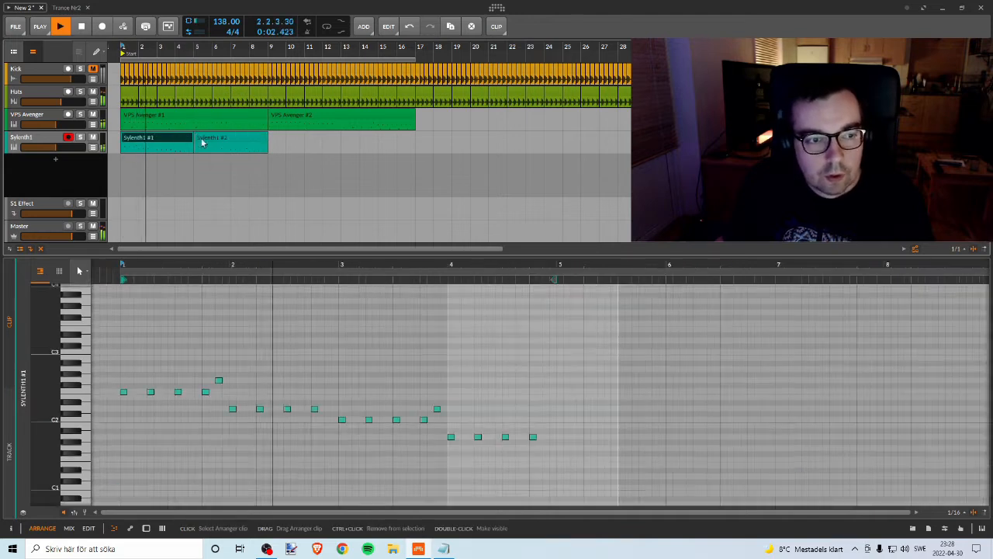
click(202, 141)
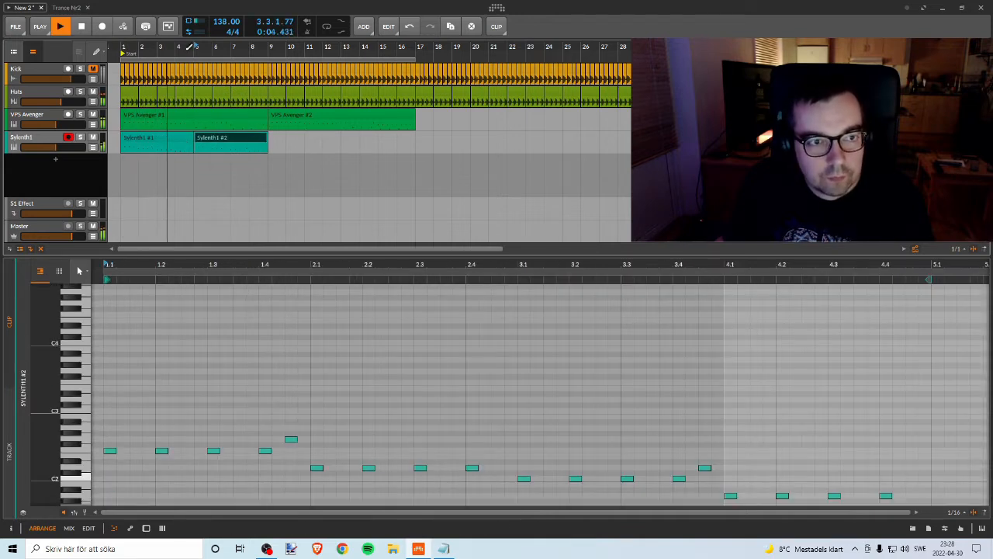
Step: Lower the four F2 notes in bar 1 of the second Sylenth1 clip to C2 and listen from bar 5
double_click(207, 139)
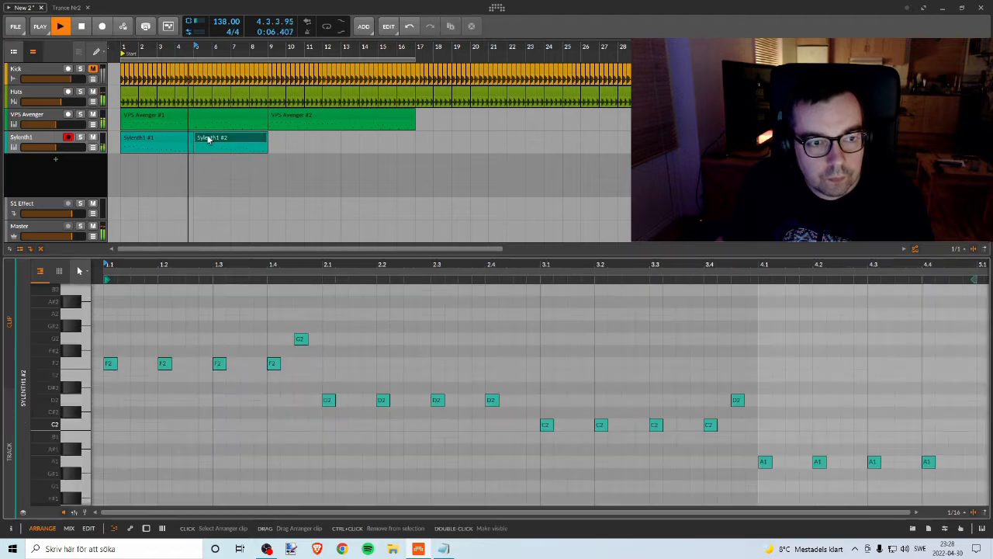
key(space)
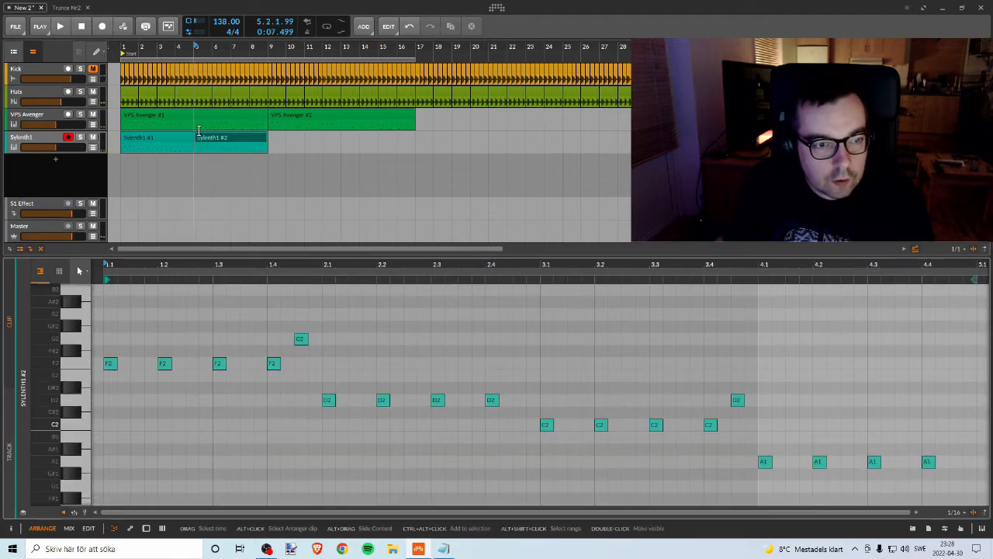
drag(130, 275, 260, 269)
drag(225, 327, 395, 404)
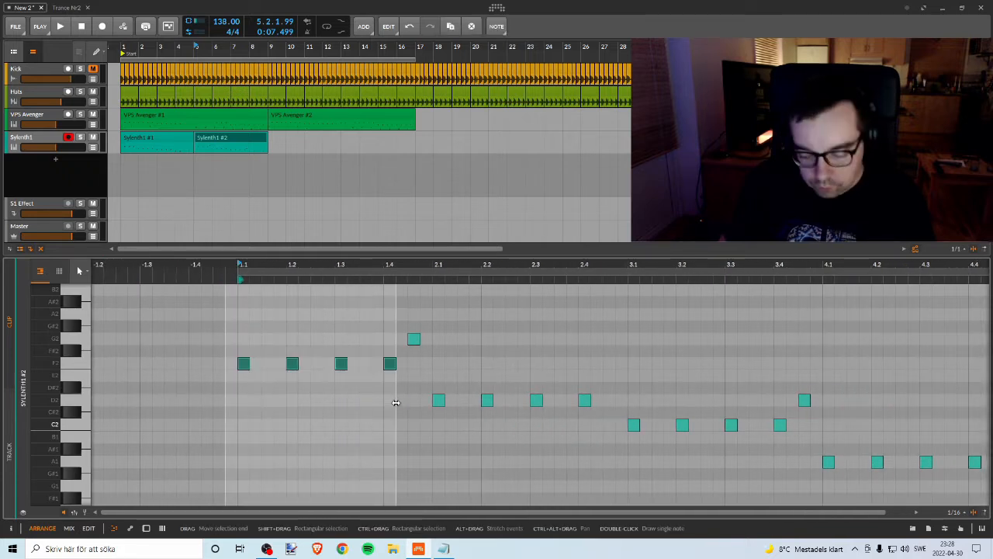
key(Down)
key(Down)
key(Down)
key(Down)
key(Down)
key(space)
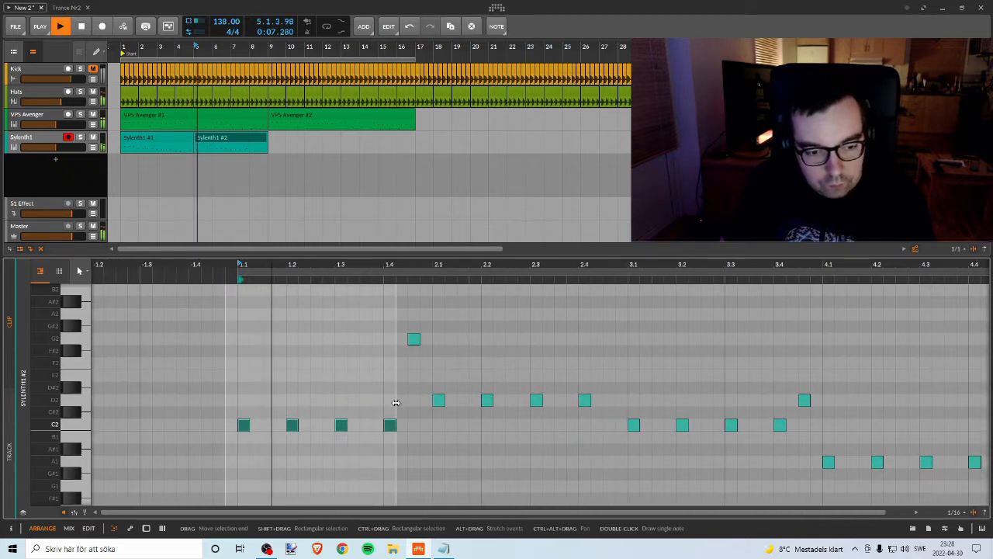
key(space)
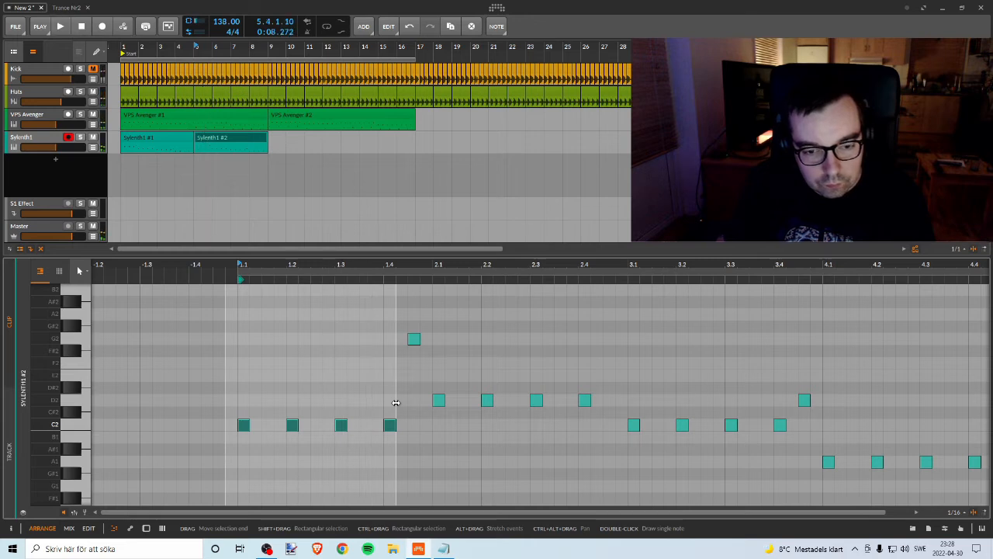
Step: Move the G2 note at the end of the second clip's bar 1 down to D2 and play it back
click(413, 340)
key(Delete)
key(ctrl+z)
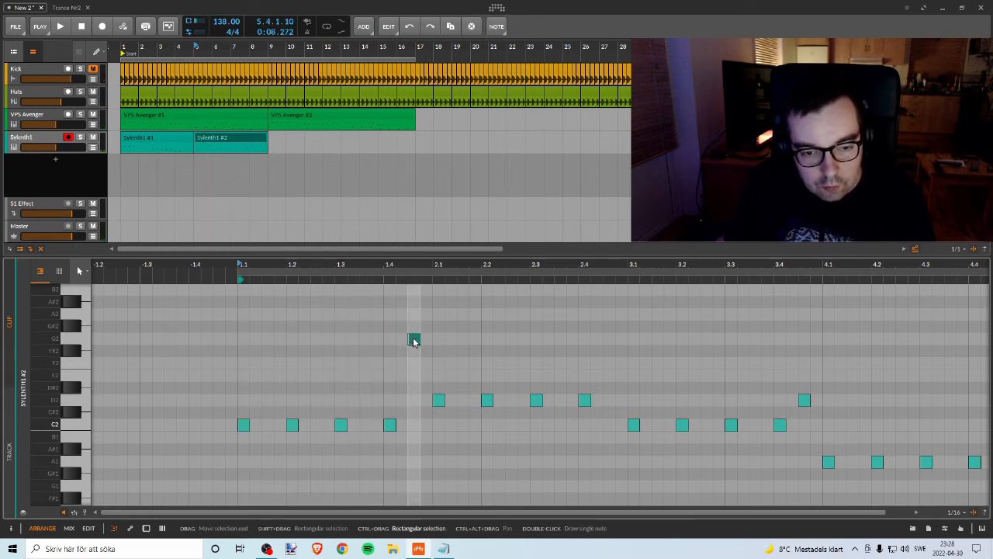
drag(414, 342, 421, 362)
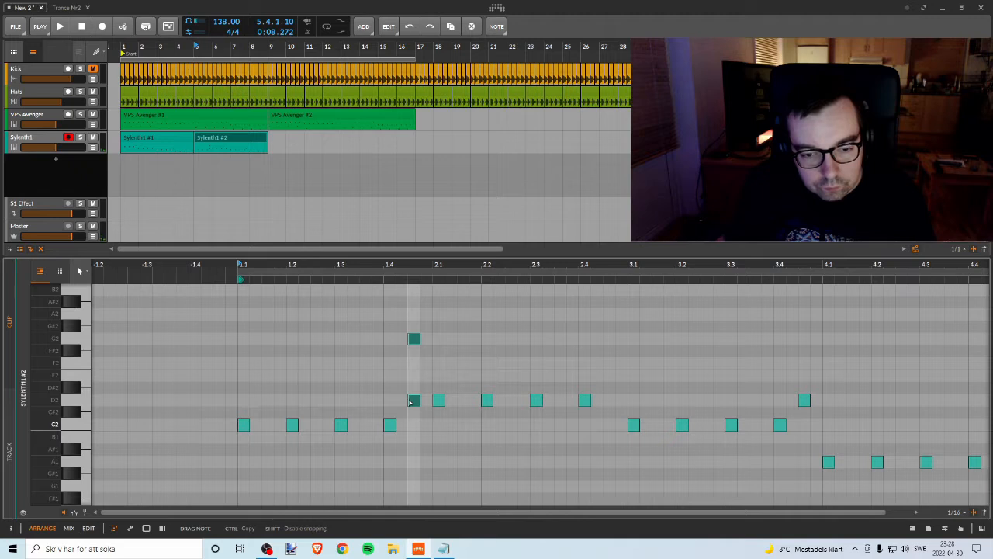
key(space)
Step: Raise the four D2 notes in bar 2 of the second clip to F2 and play them back
drag(412, 402, 609, 439)
key(space)
key(Up)
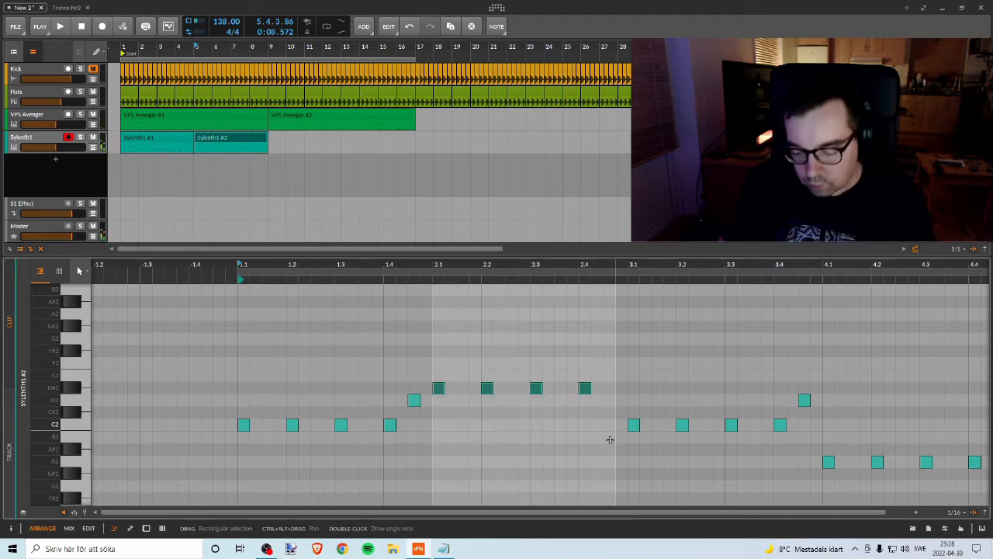
key(Up)
key(Up)
key(Up)
key(Down)
key(space)
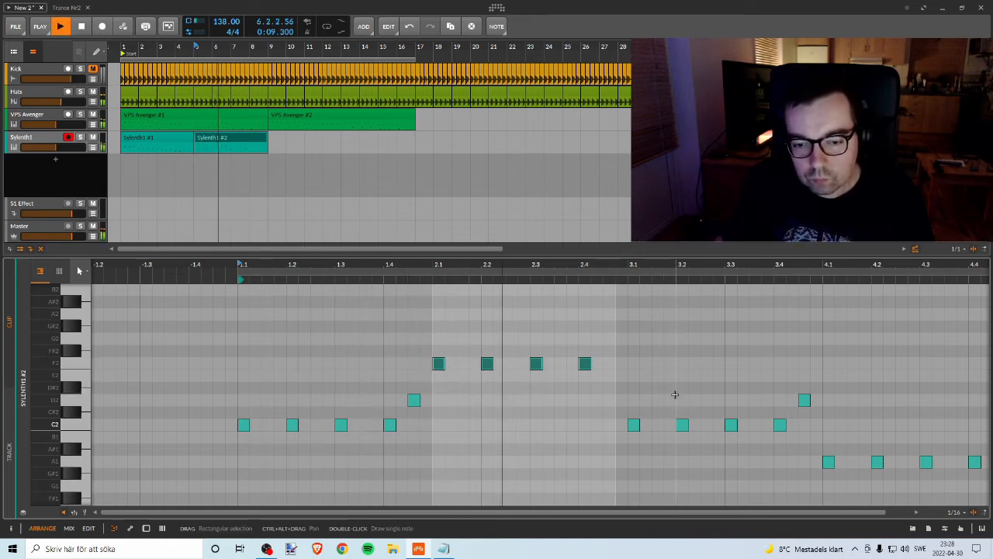
key(space)
Step: Try other pitches for the four bar 3 notes of the second clip, return them to C2, and listen
drag(622, 400, 786, 461)
key(Down)
key(Down)
key(Down)
key(Up)
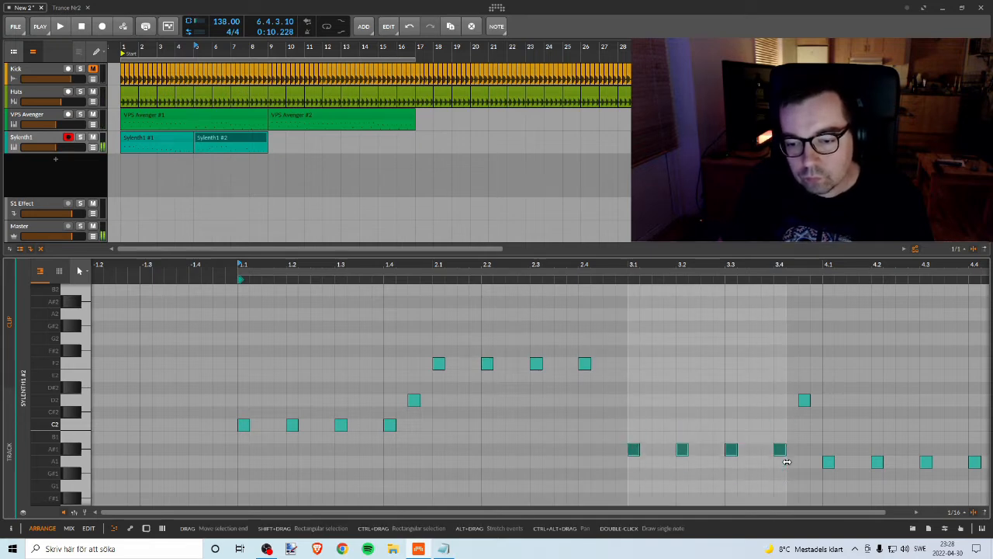
key(Up)
key(Up)
key(Up)
key(Down)
key(space)
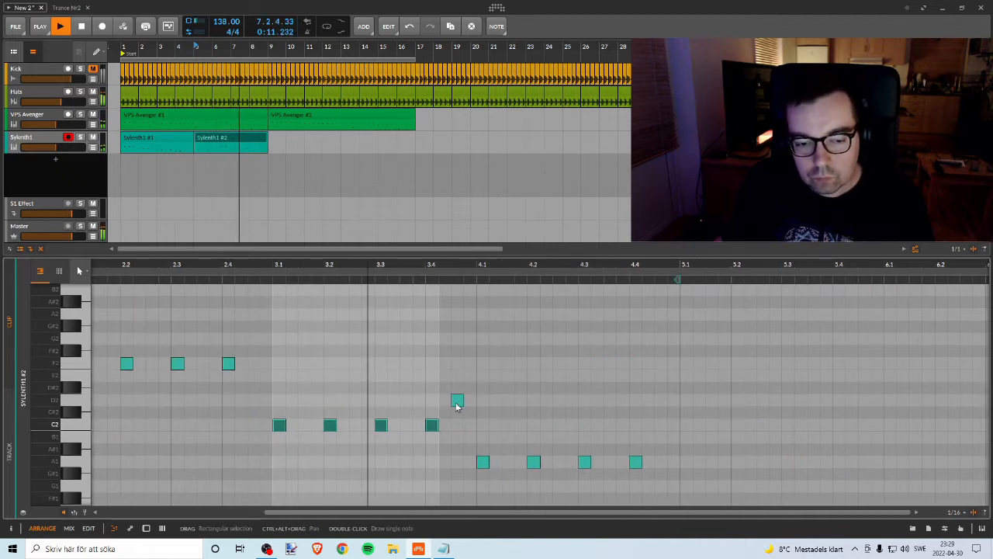
Step: Lower the four A1 notes in bar 4 of the second clip to G1 and play back the phrase
key(space)
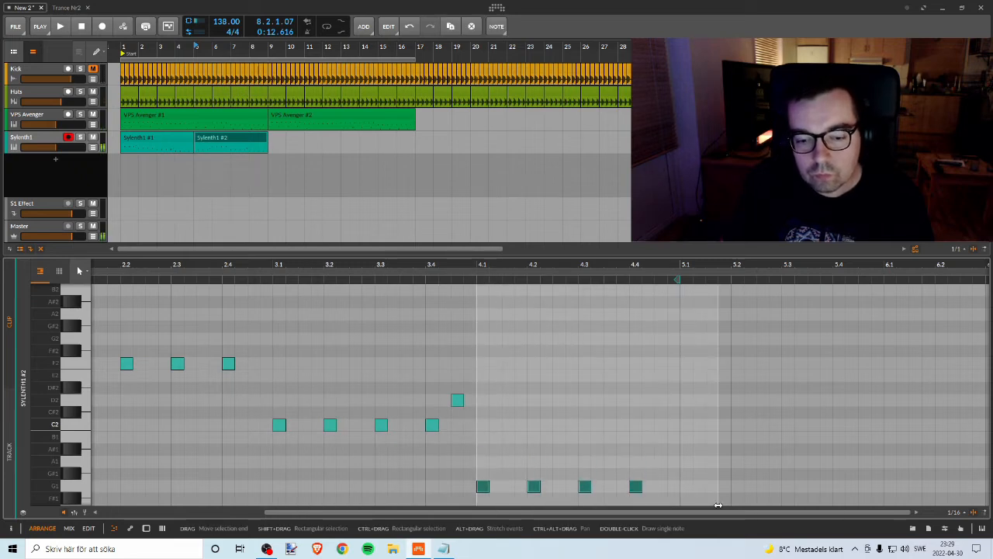
drag(468, 265, 569, 267)
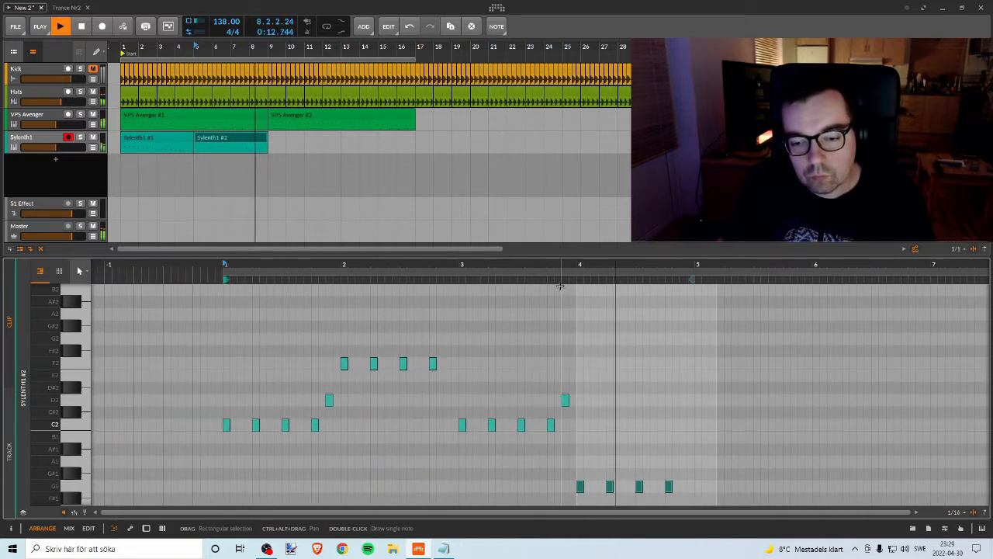
key(space)
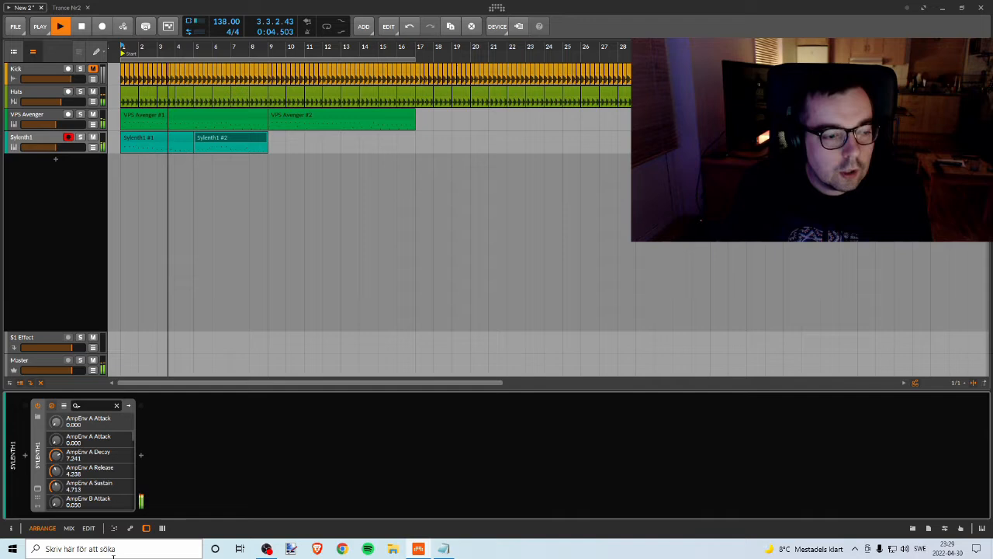
Step: Open the Sylenth1 editor, adjust its filter control cutoff, set the main volume to 10, and replay the melody from the start
click(37, 488)
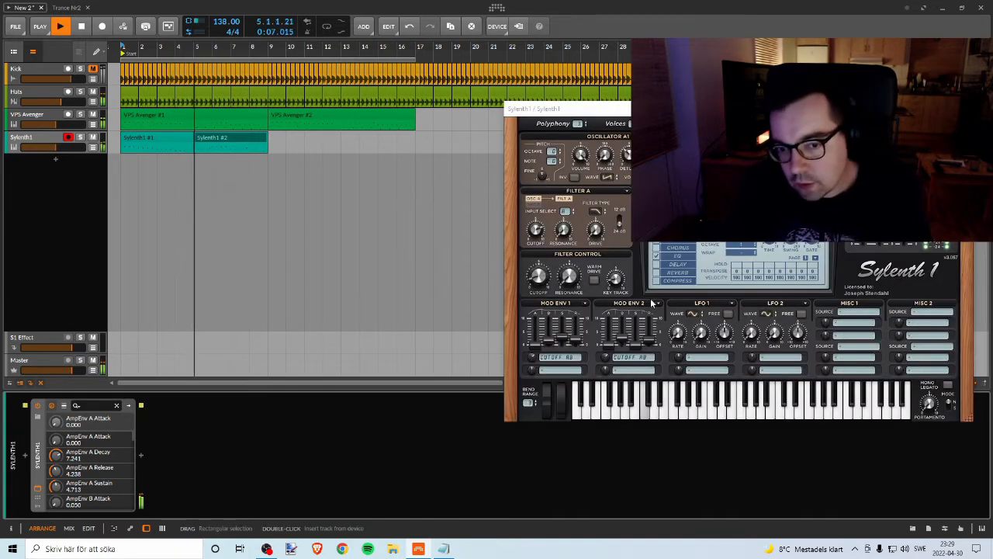
click(537, 274)
mouse_move(538, 276)
mouse_down()
mouse_move(553, 219)
mouse_move(553, 268)
mouse_up()
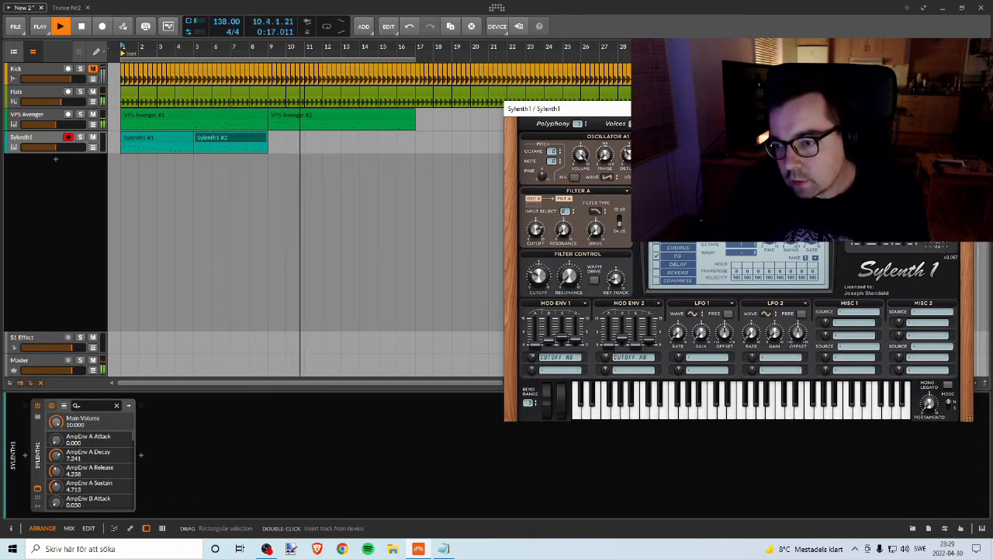
key(space)
key(space)
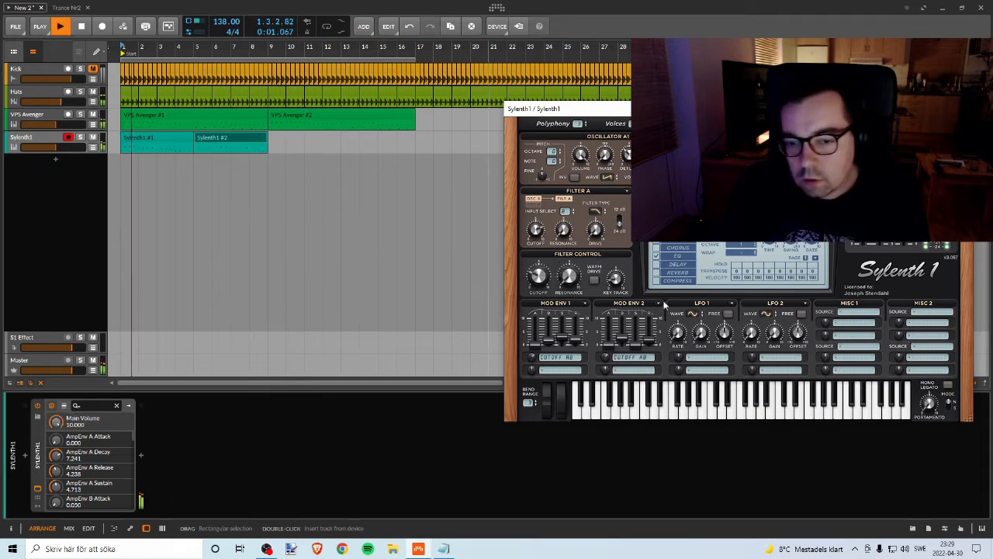
Step: Lower the Sylenth1 filter control cutoff to about 1.55 and set the amp envelope A release to about 4.97
click(535, 231)
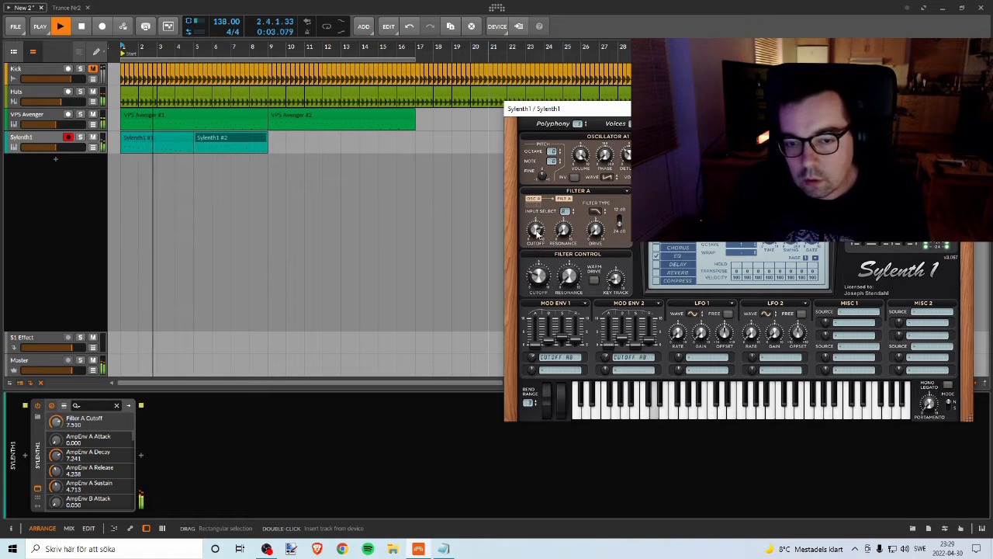
click(538, 276)
drag(543, 291, 548, 303)
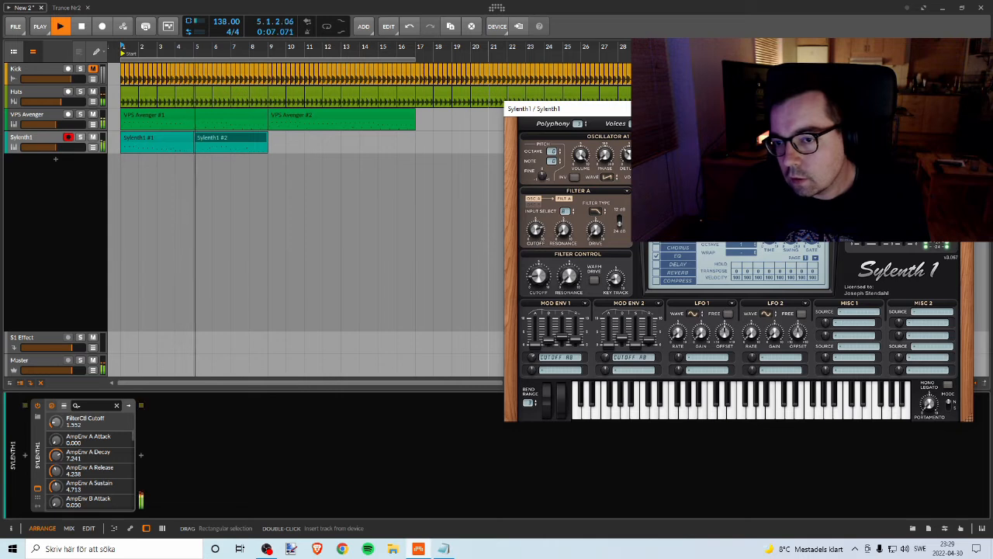
drag(938, 166, 938, 164)
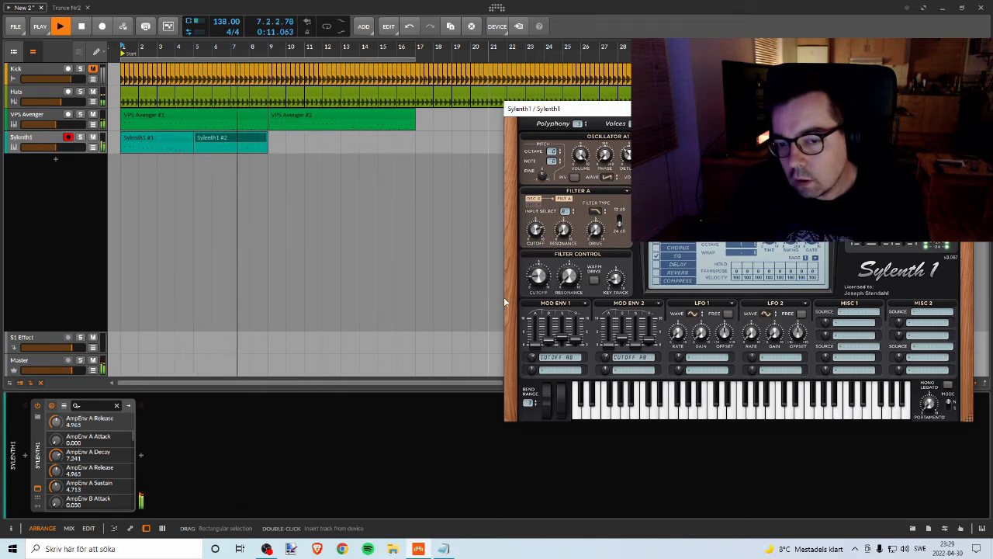
Step: Raise the Sylenth1 filter control cutoff to about 2.89 and restart playback
drag(540, 281, 549, 260)
key(space)
key(space)
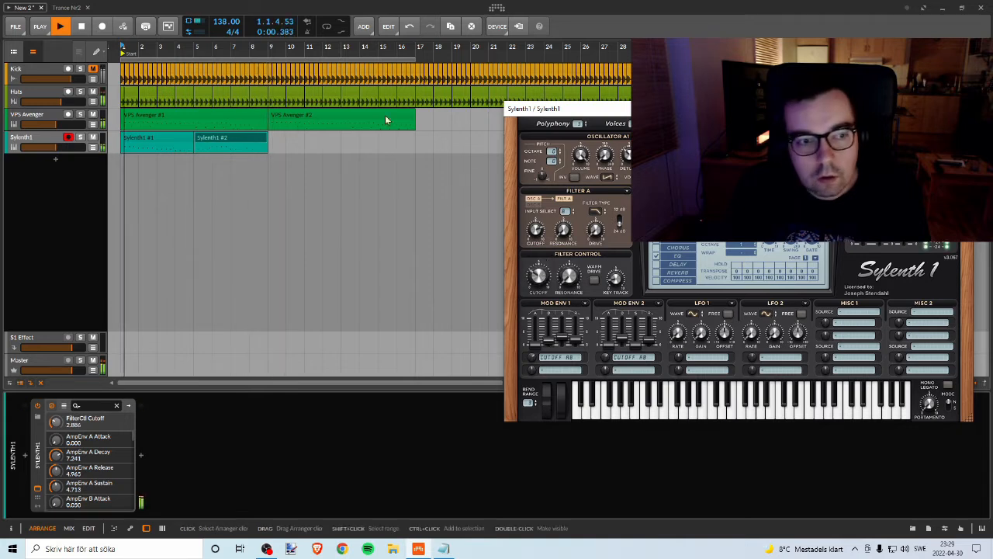
Step: Enable arranger looping and shorten the loop region to the first eight bars, ending at bar 9
click(328, 29)
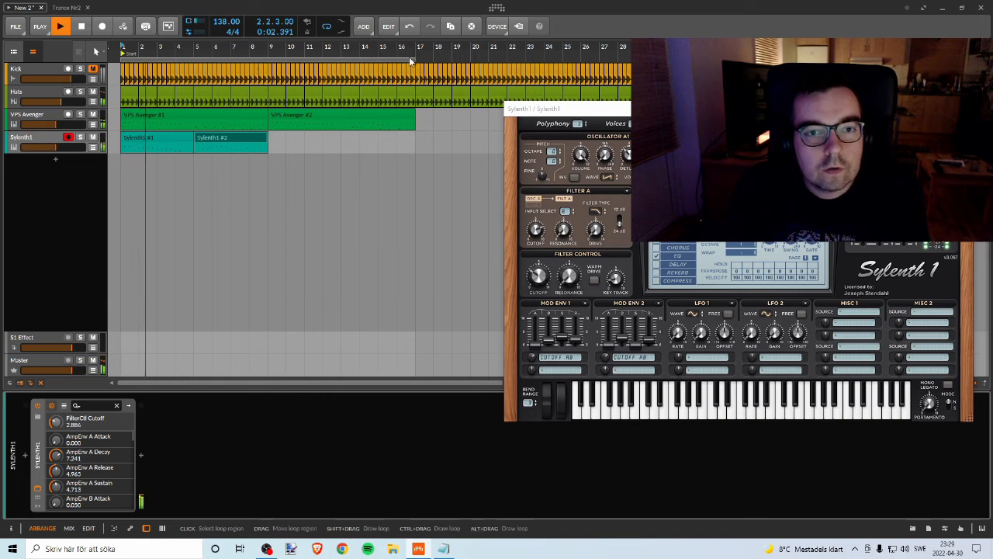
drag(414, 60, 267, 61)
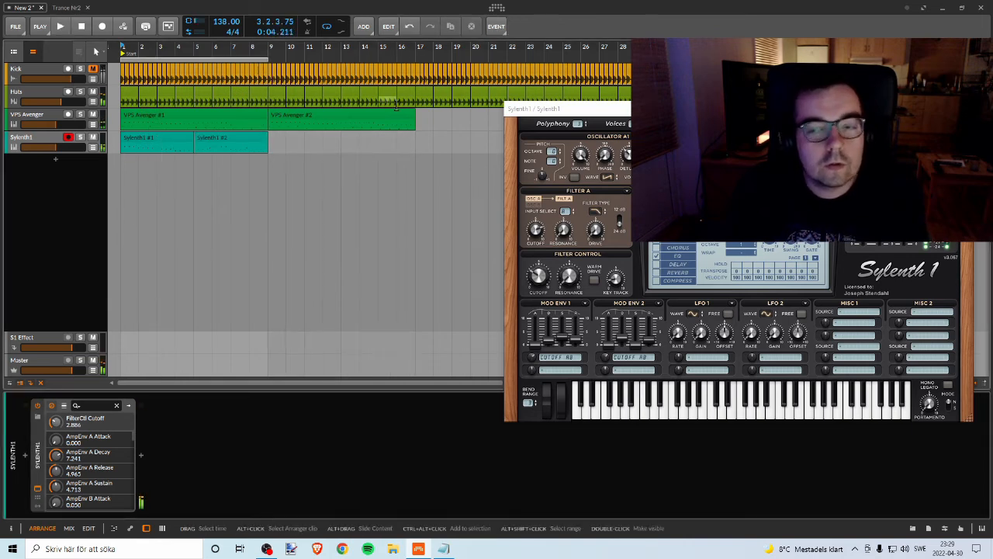
Step: Turn on the Sylenth1 compressor effect and reduce the main volume to about 8.96 while the loop plays
click(679, 281)
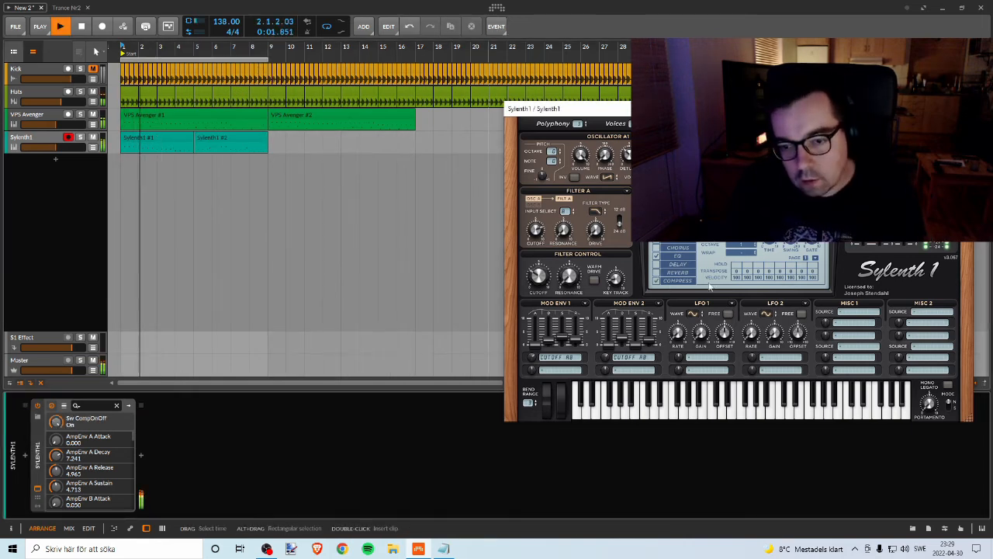
drag(905, 227, 905, 231)
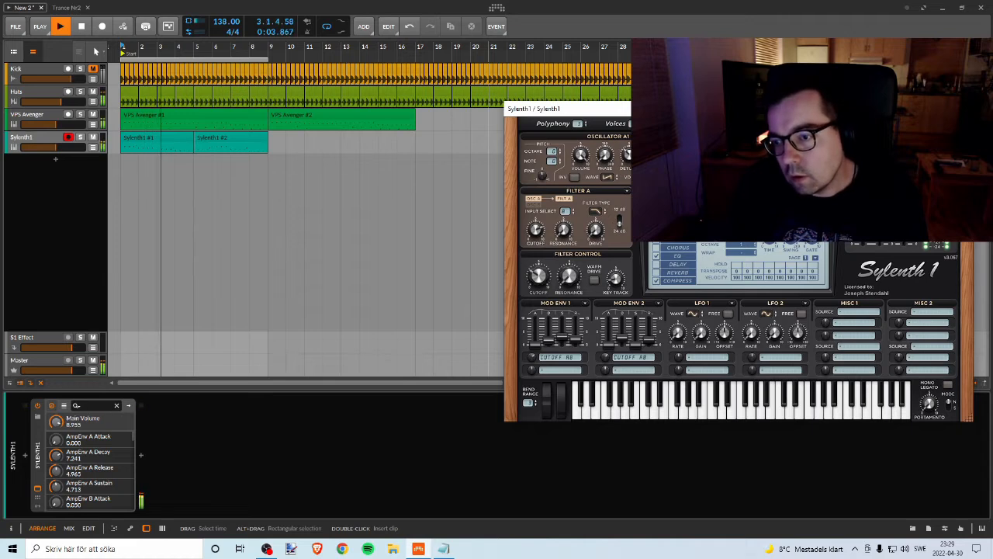
Step: Adjust the Sylenth1 filter key tracking and raise the filter control cutoff to about 3.85
click(618, 285)
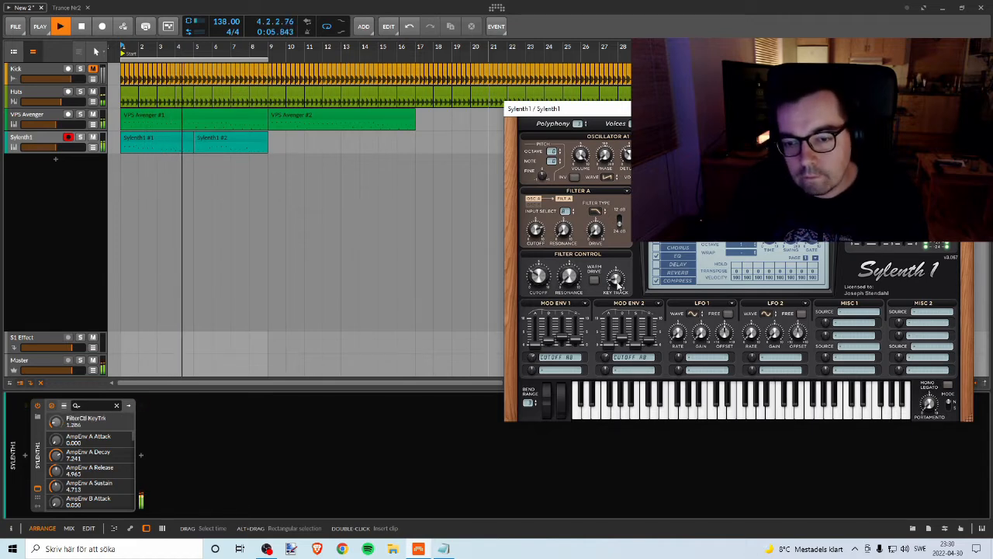
drag(618, 285, 618, 284)
click(540, 275)
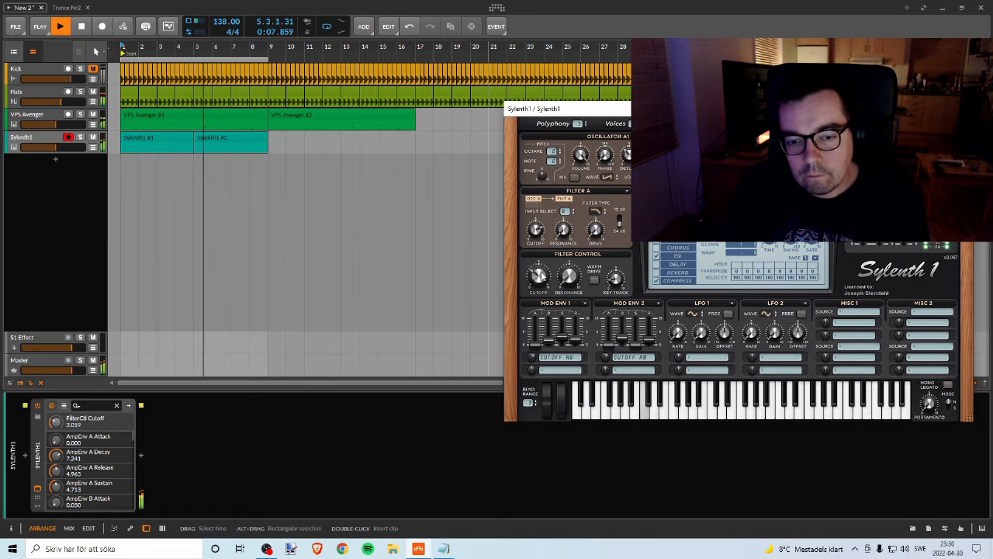
drag(541, 267, 539, 242)
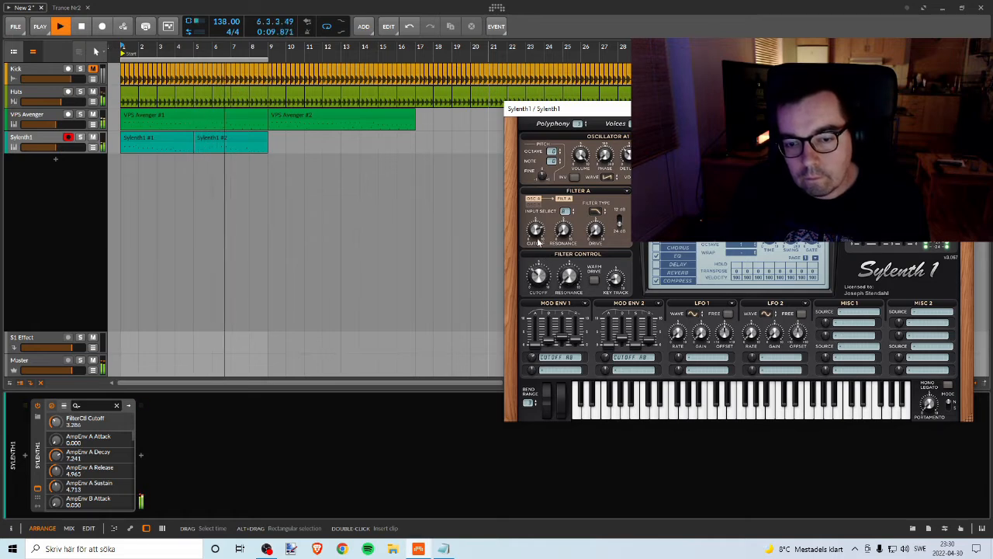
drag(540, 276, 569, 278)
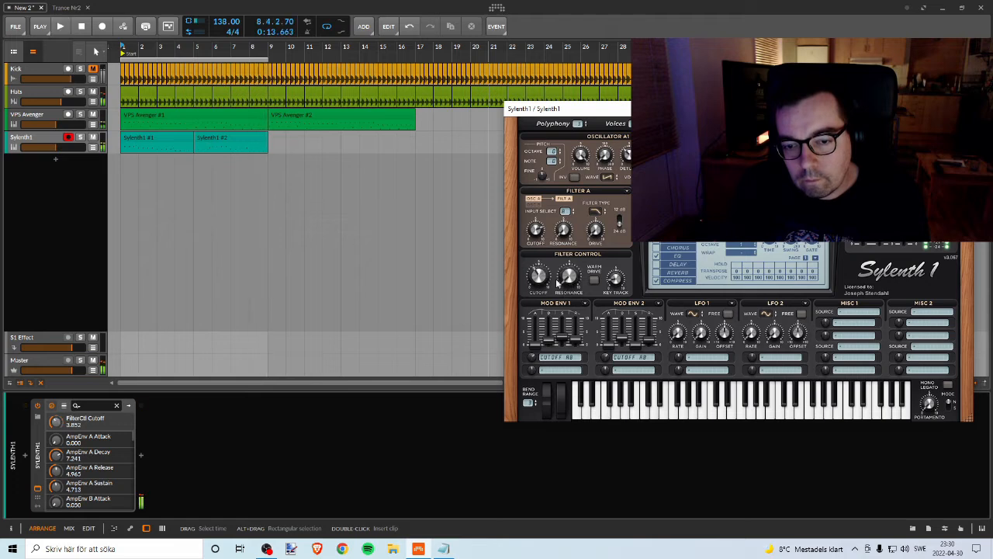
Step: Add a new instrument track below Sylenth1 and load the VPS Avenger plugin on it
right_click(75, 162)
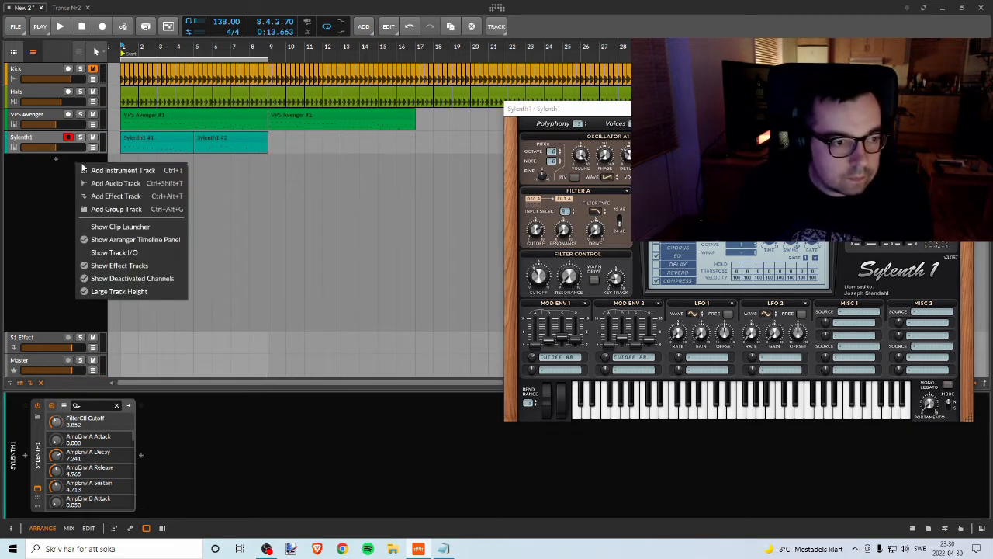
click(116, 170)
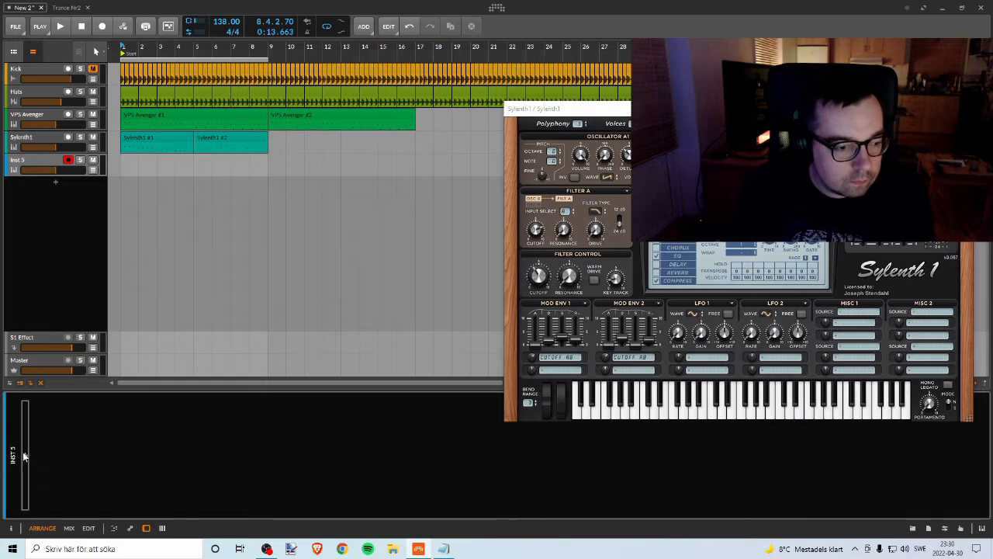
click(24, 454)
text(ave)
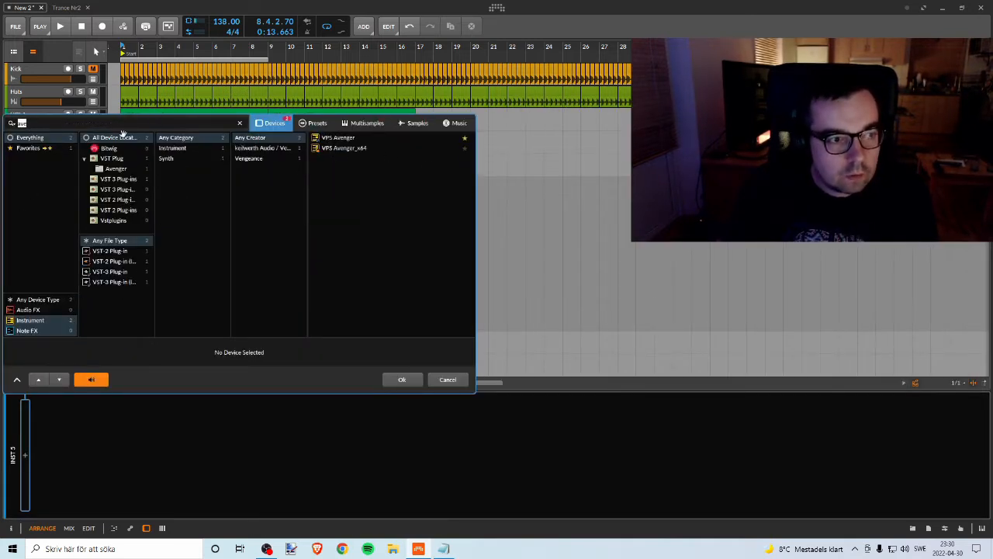
click(368, 138)
click(402, 380)
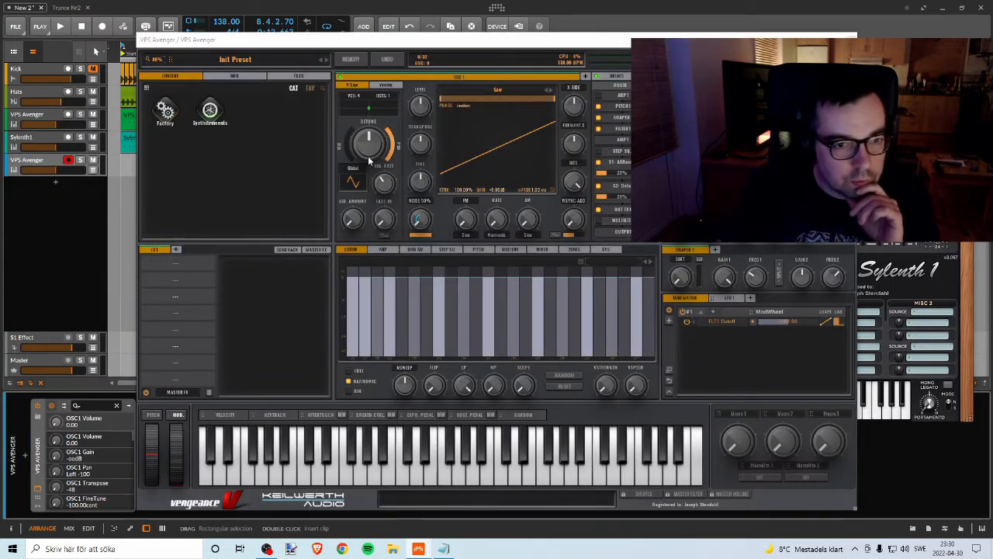
Step: Open the Factory preset library in the new VPS Avenger and browse down its sound categories
click(164, 113)
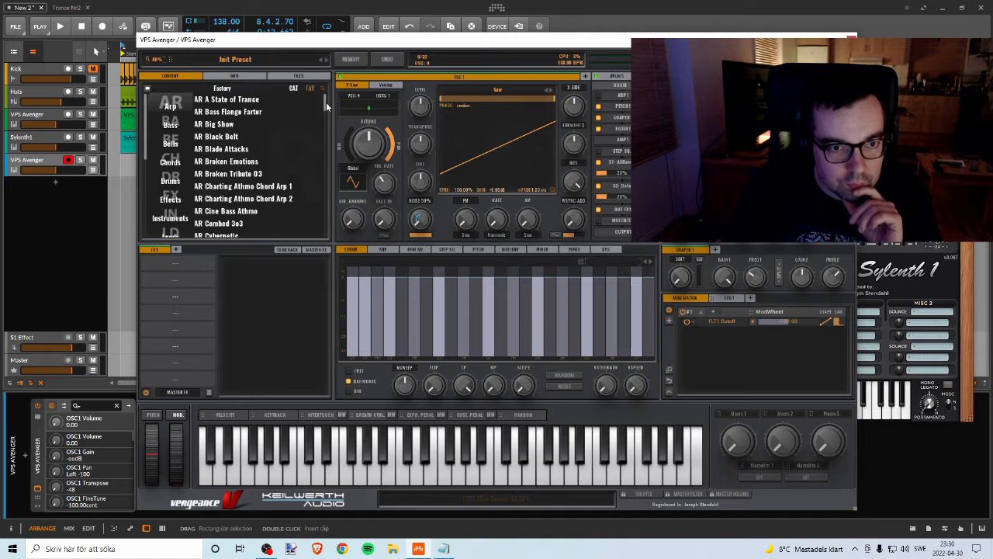
drag(325, 102, 325, 111)
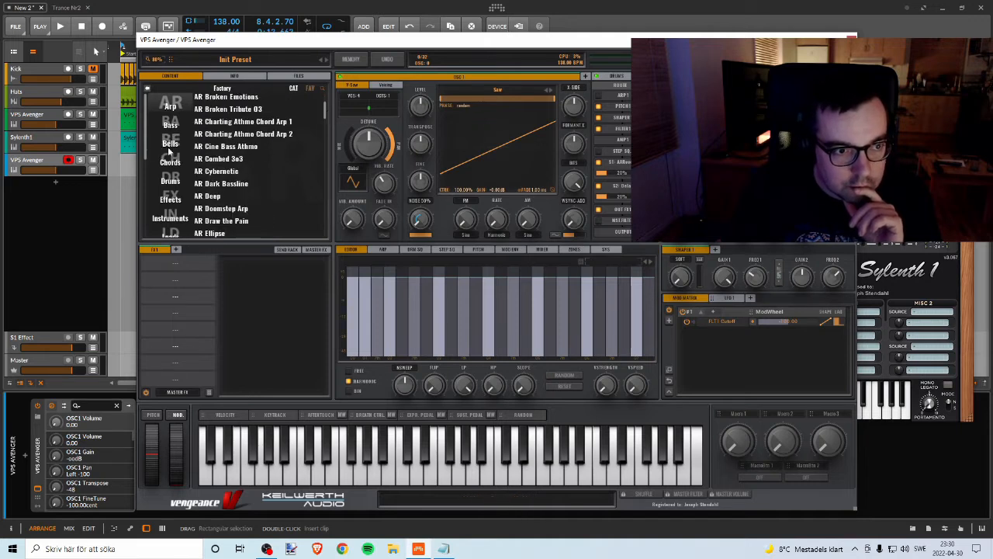
scroll(174, 152, down, 1)
scroll(174, 153, down, 7)
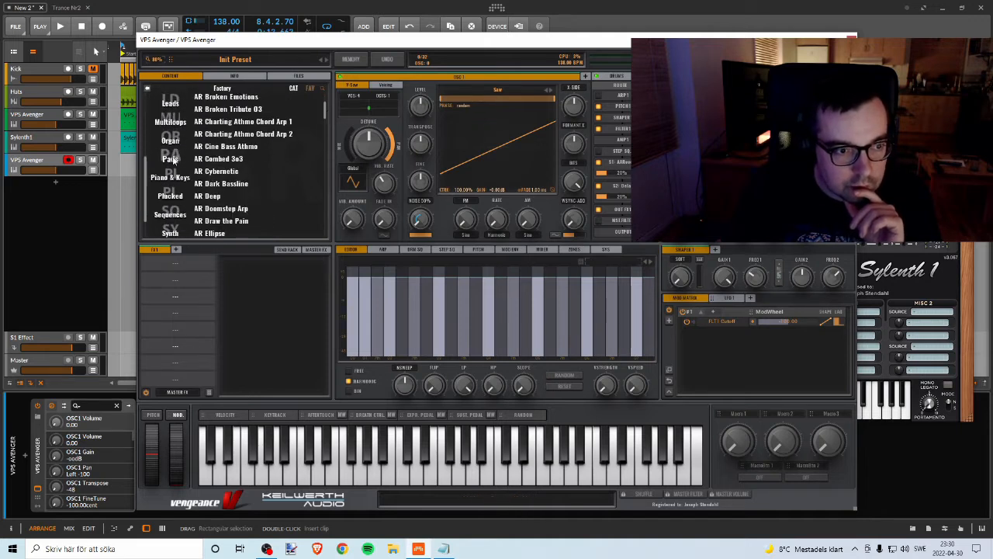
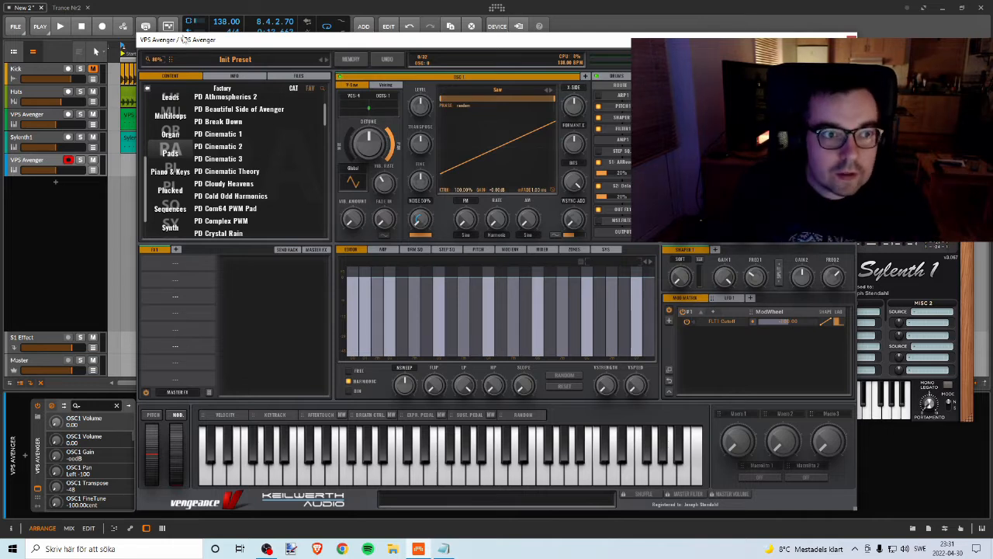
Step: Reposition the VPS Avenger window to uncover the tracks and play the arrangement from bar 1
drag(184, 40, 197, 39)
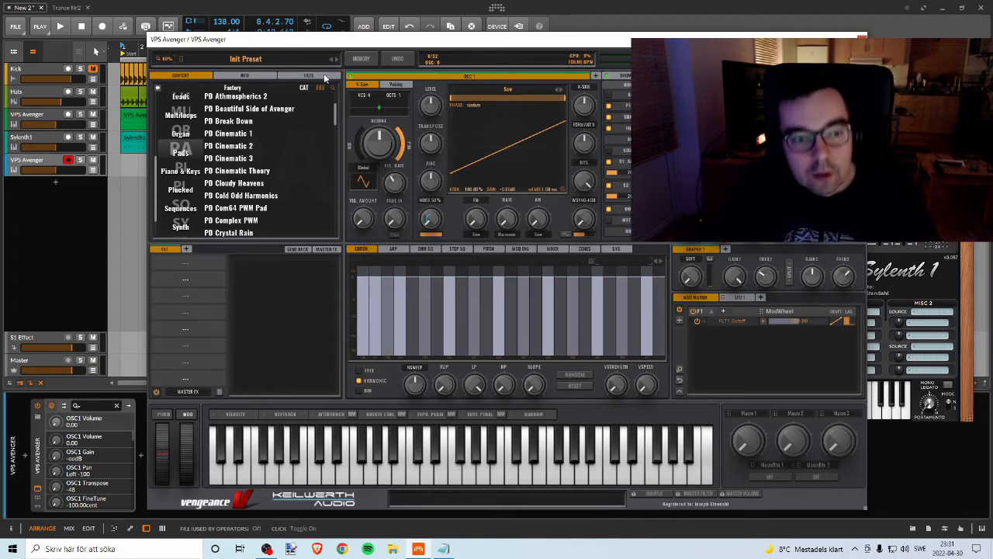
drag(314, 40, 436, 29)
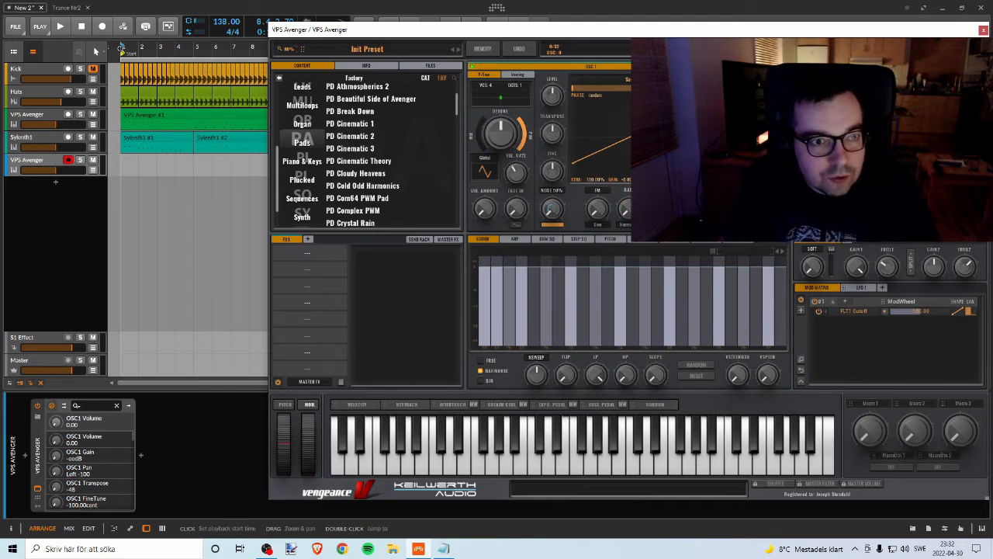
click(121, 48)
key(space)
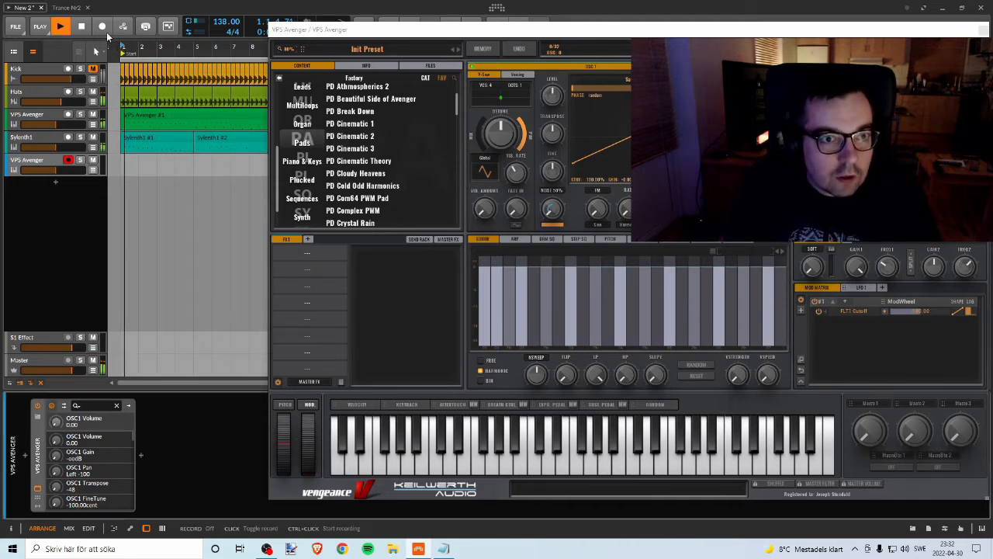
drag(280, 30, 260, 183)
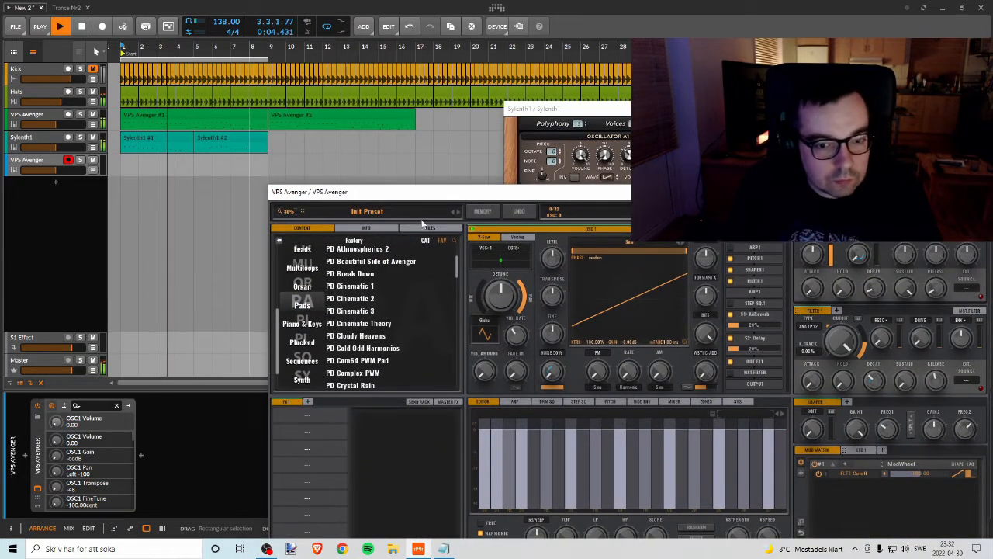
drag(401, 191, 314, 72)
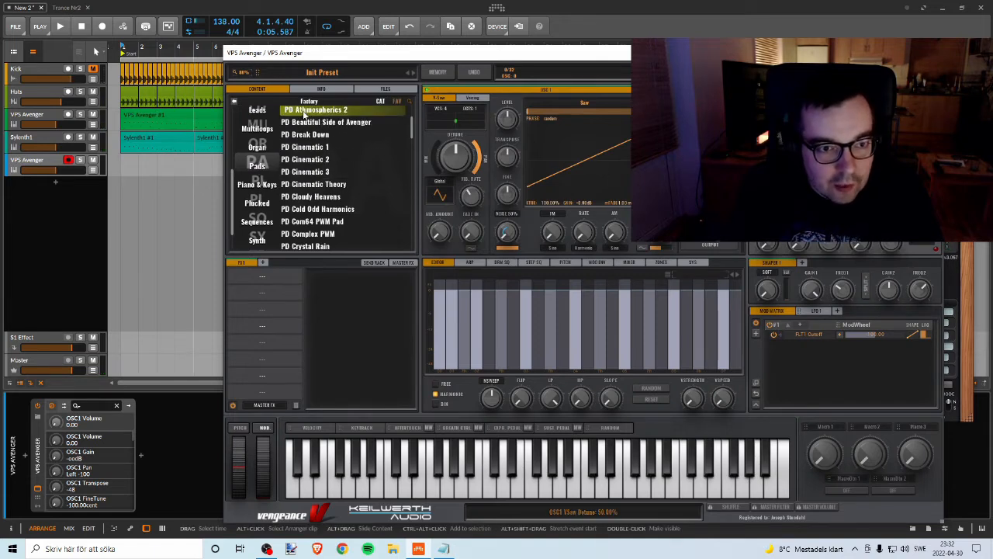
Step: Audition the Avenger pads PD Athmospherics 2, PD Beautiful Side of Avenger, PD Break Down, PD Cinematic 1 and PD Cinematic 2
click(314, 109)
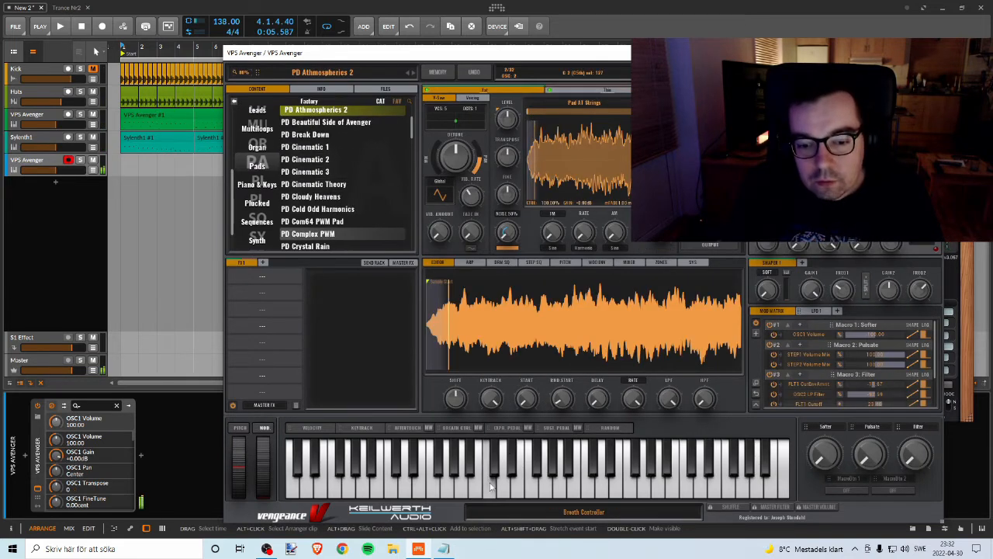
click(329, 122)
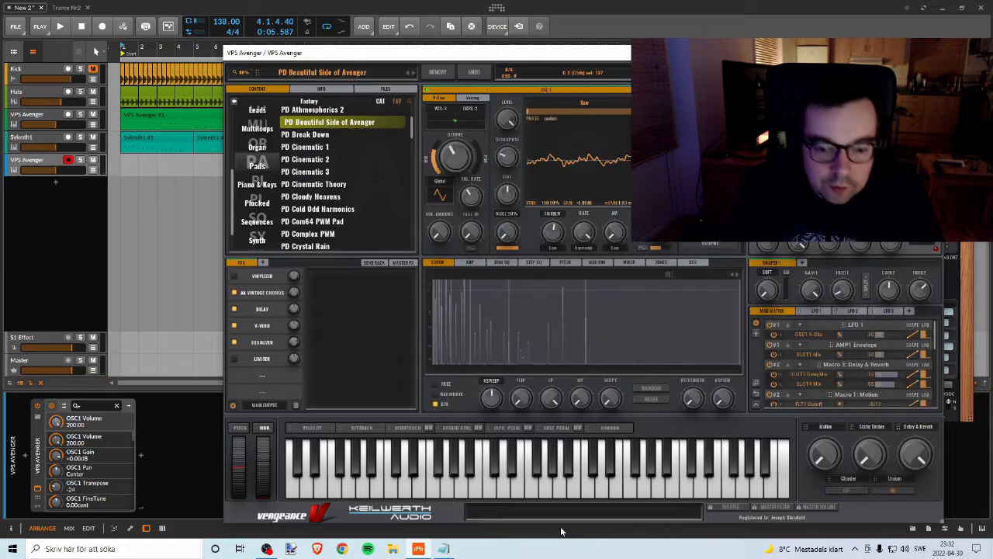
click(315, 134)
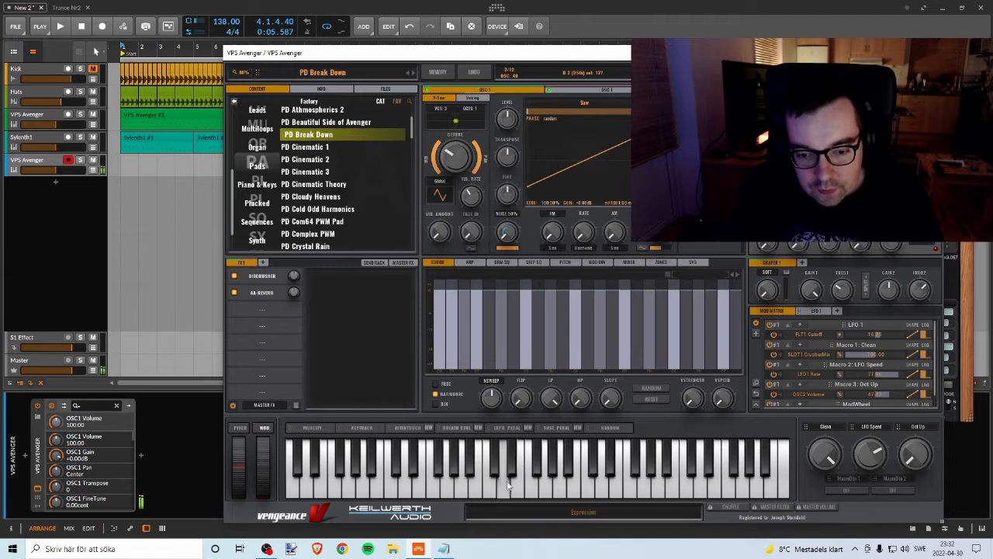
click(306, 148)
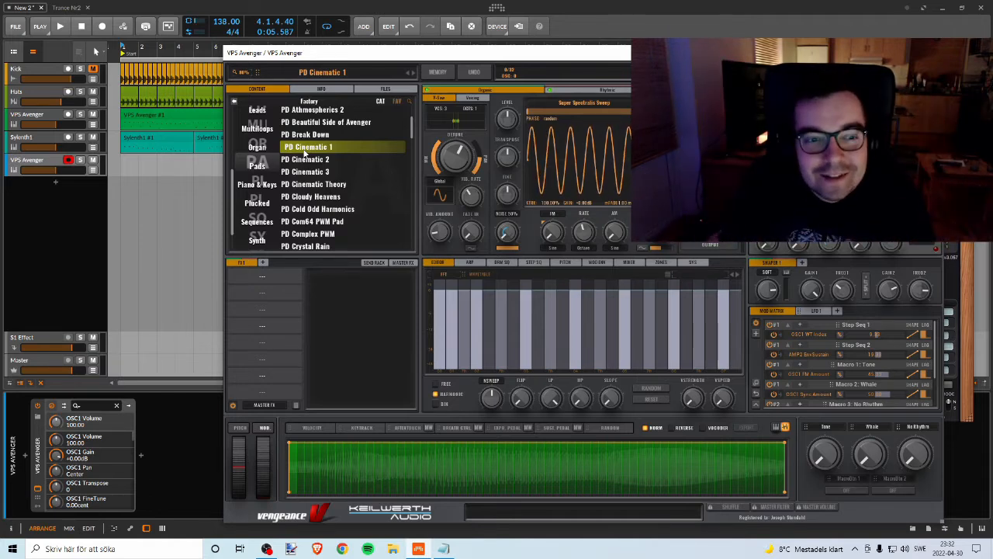
click(312, 167)
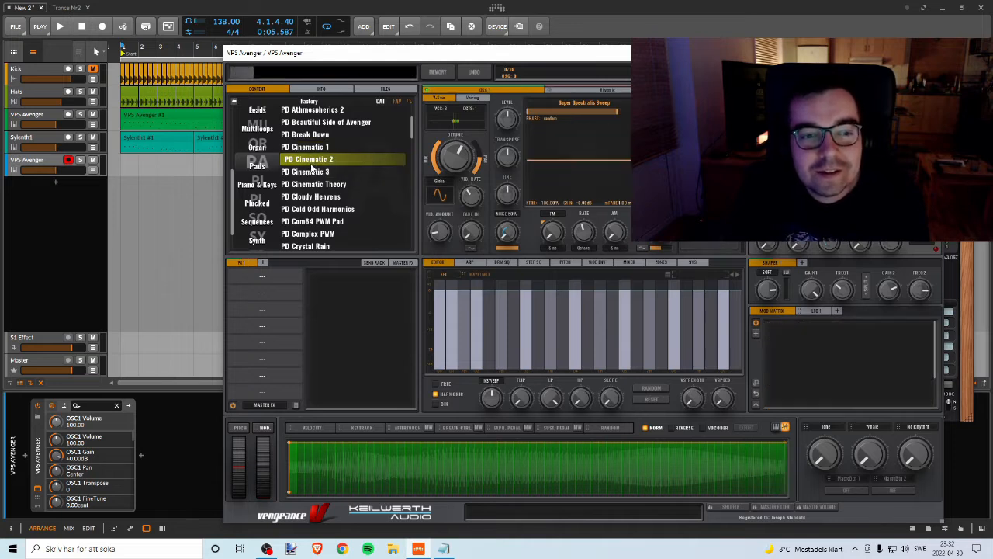
click(775, 426)
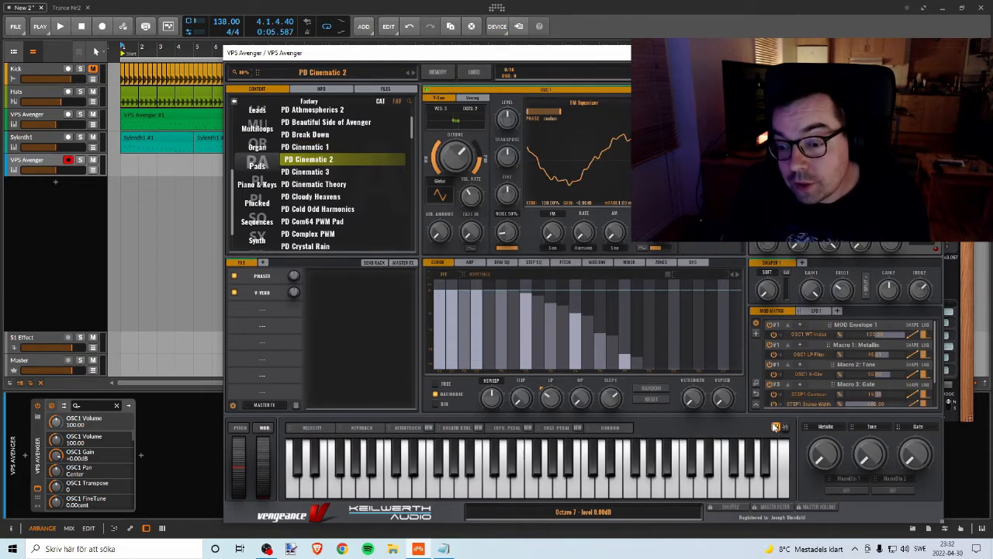
Step: Audition further Avenger pads from PD Cinematic 3 and PD Cinematic Theory through PD Cloudy Heavens to PD Com64 PWM Pad
click(307, 172)
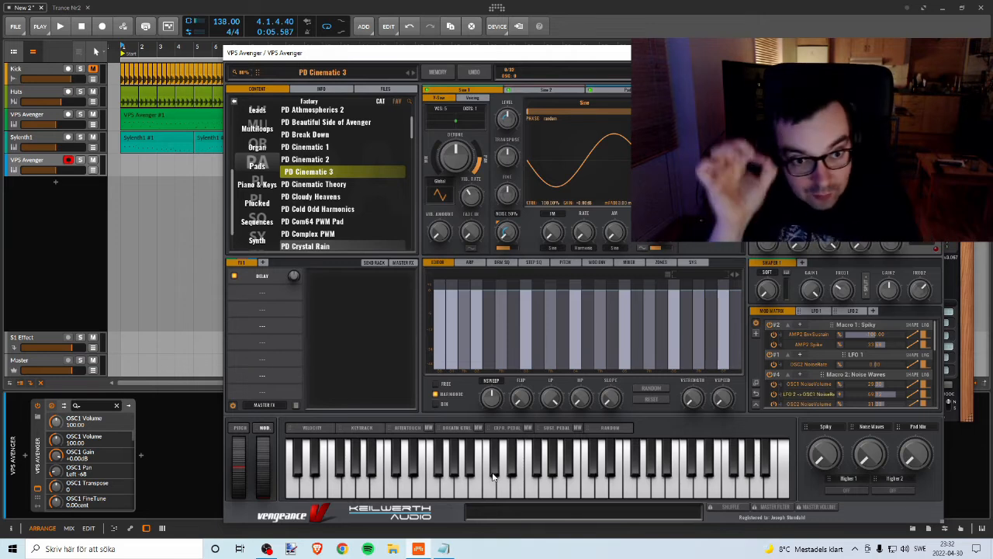
click(310, 184)
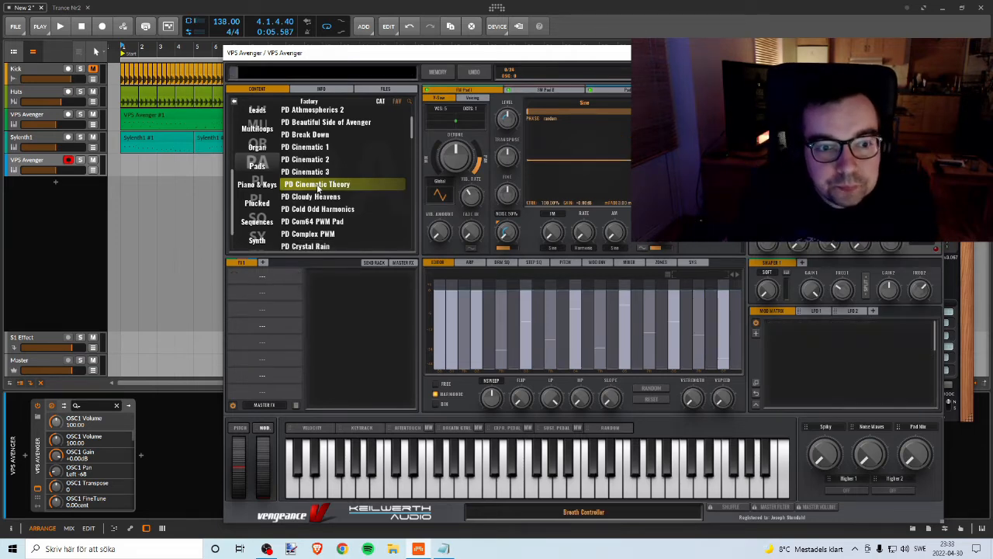
click(532, 494)
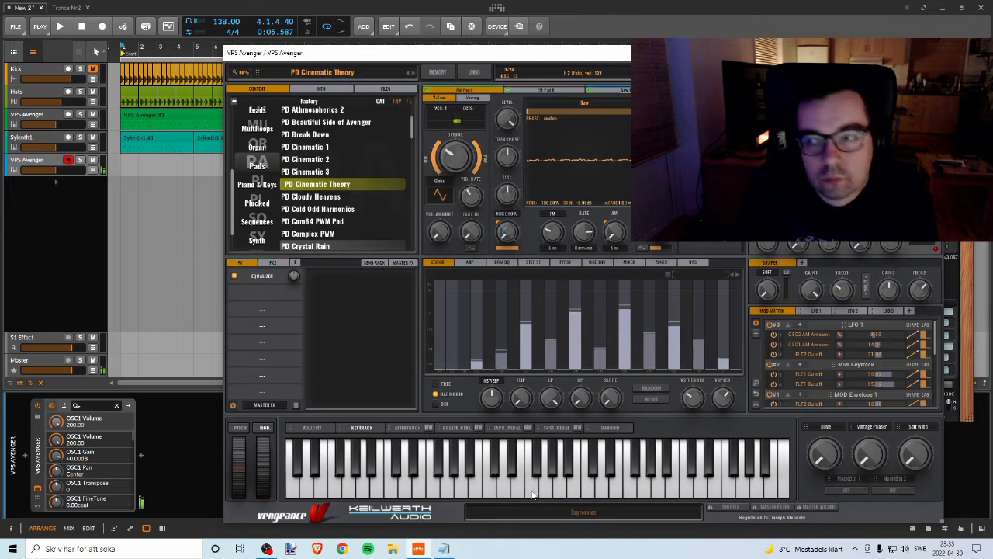
click(311, 196)
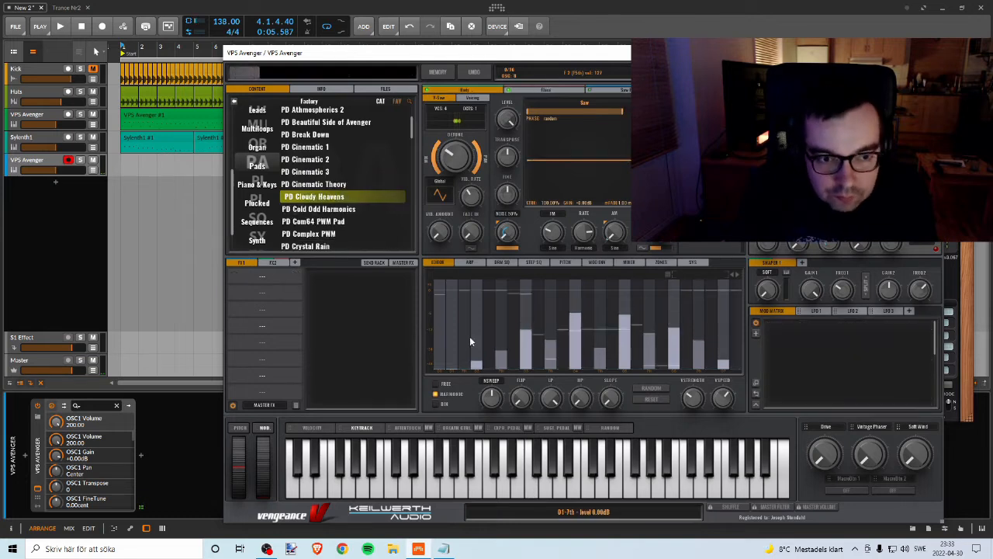
click(314, 209)
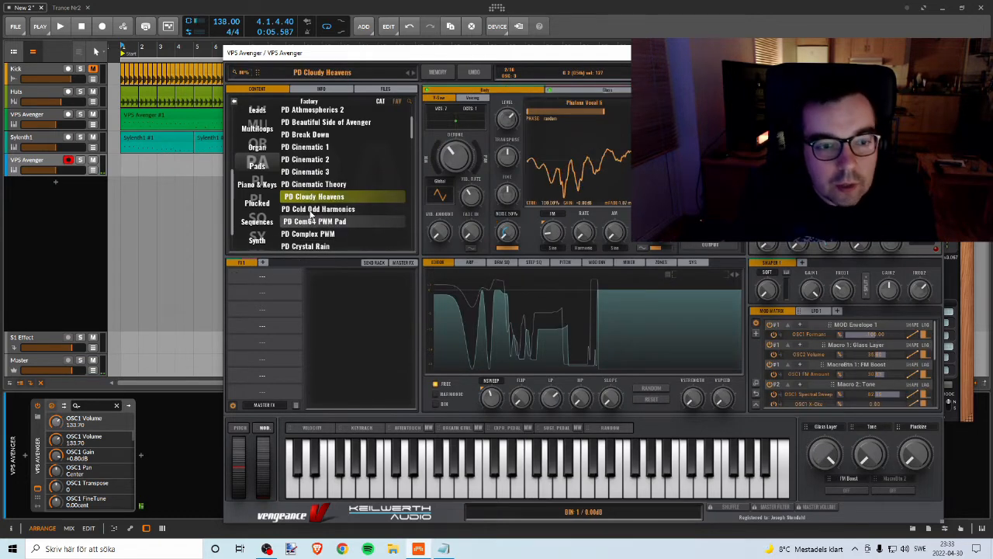
click(315, 221)
Step: Load the PD Diamond Cave pad, browse back through the pad presets and close the VPS Avenger window
scroll(357, 194, down, 2)
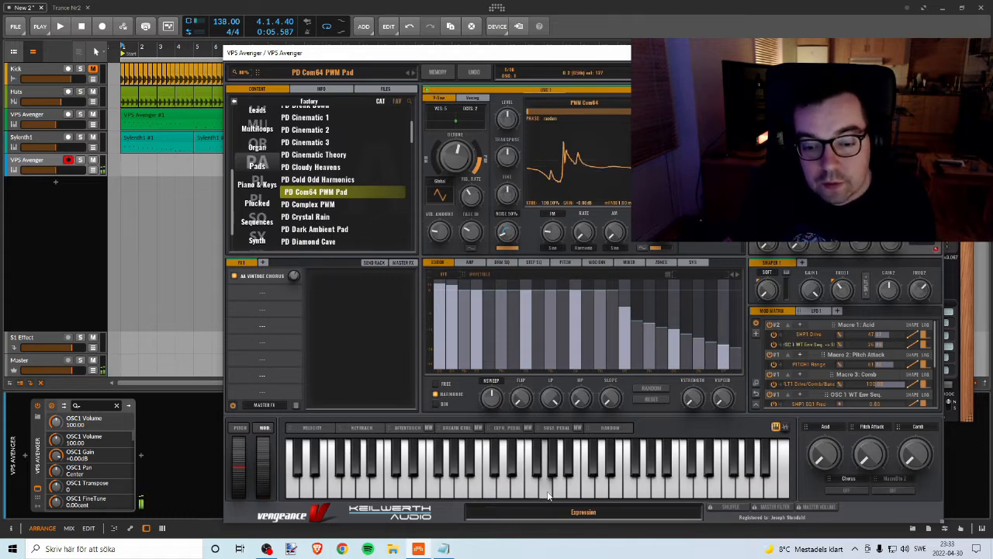
scroll(349, 191, down, 2)
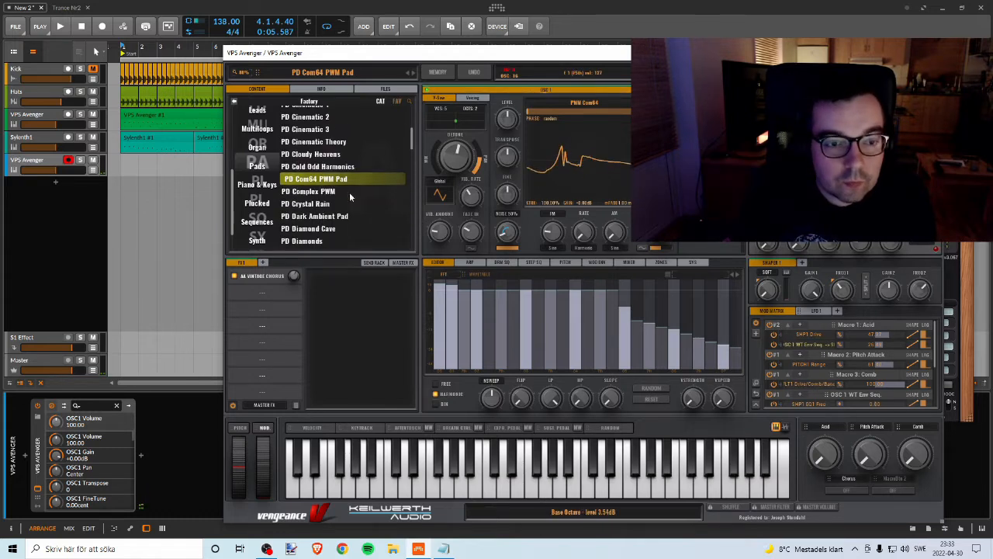
click(341, 186)
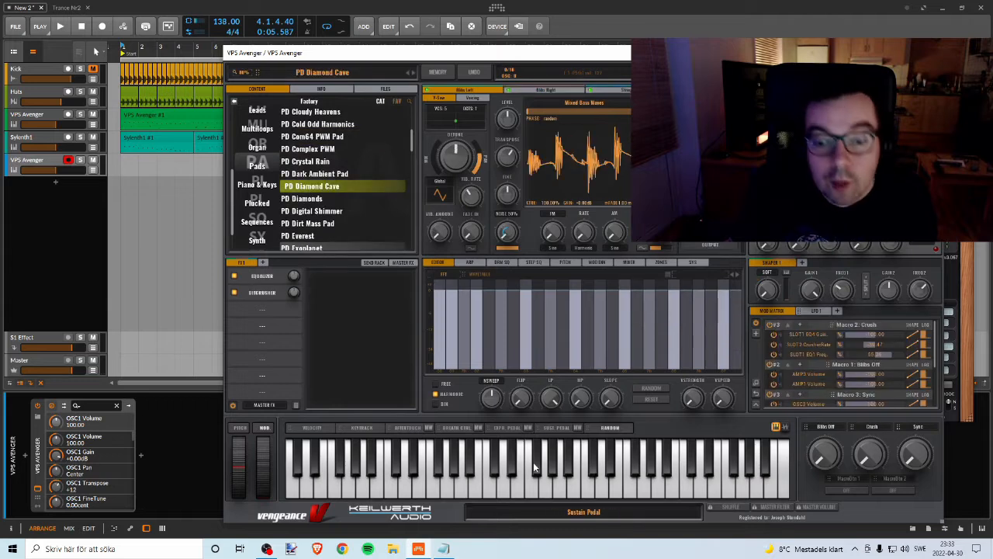
scroll(322, 178, up, 8)
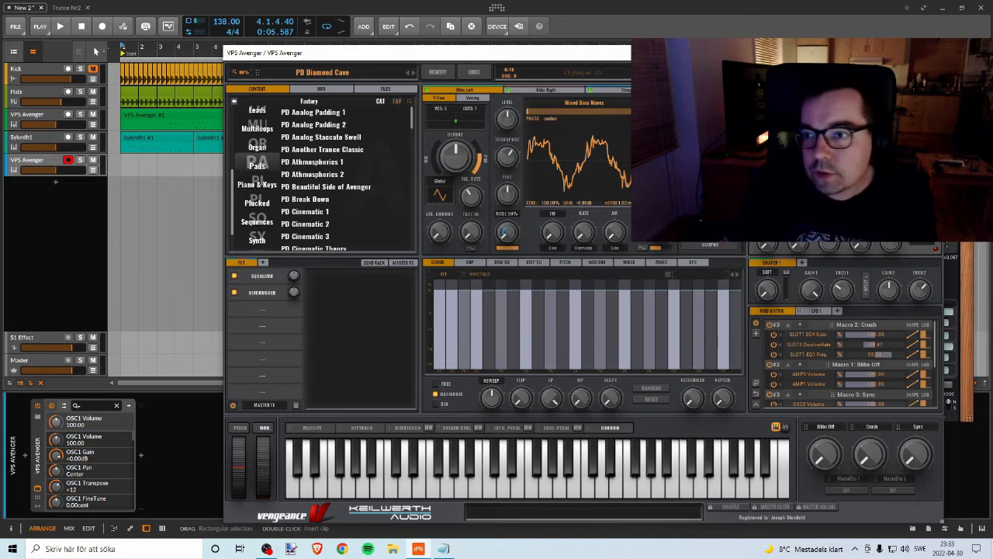
click(932, 52)
Step: Show the plugin window of the existing Sylenth1 track and move it over the arrangement
click(25, 163)
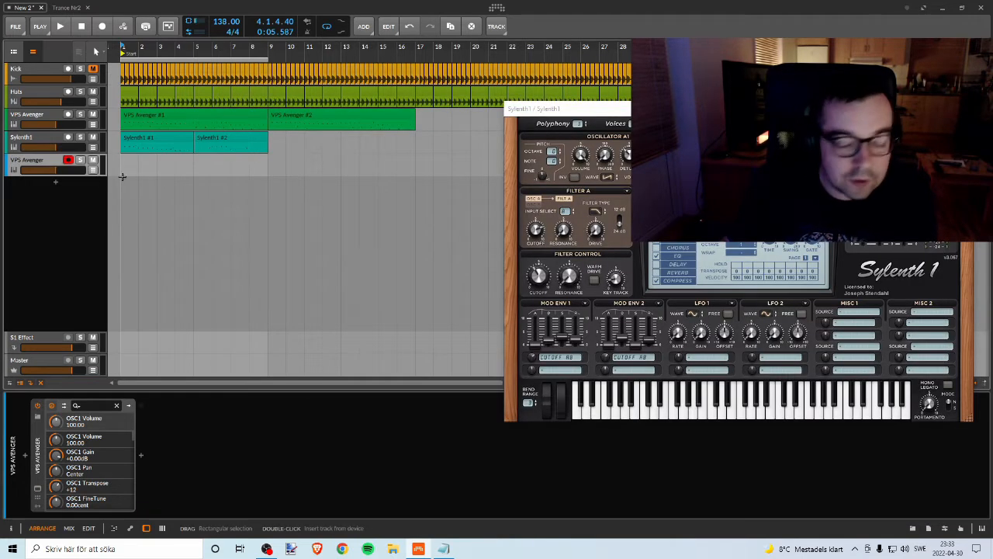
click(35, 140)
click(36, 491)
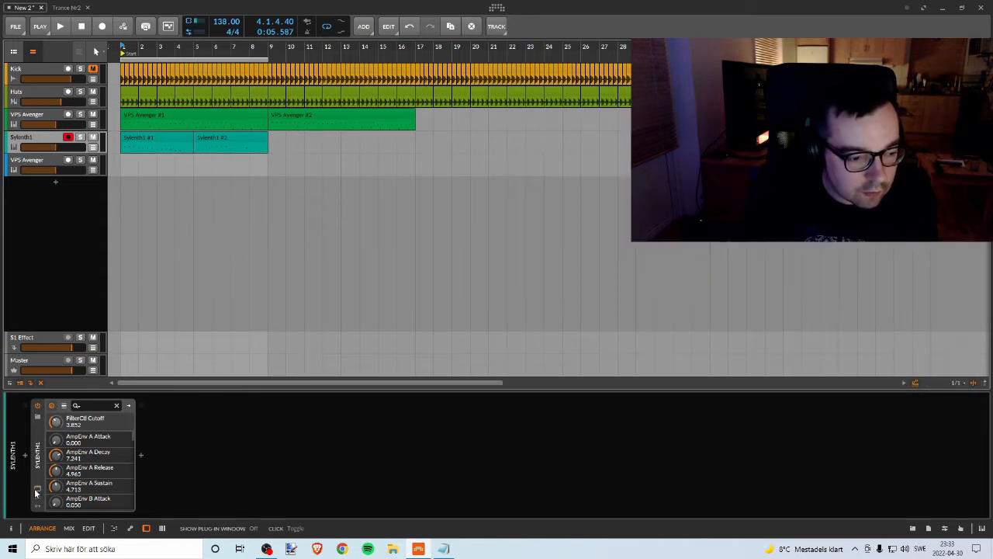
click(35, 491)
drag(590, 107, 345, 95)
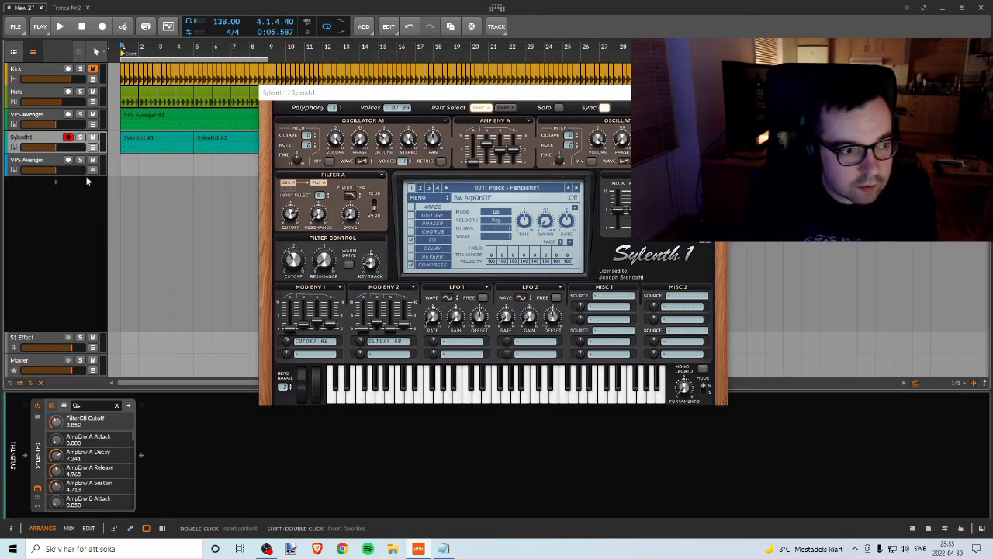
Step: Add an instrument track below the second VPS Avenger track, load Sylenth1 on it and close the older Sylenth1 window
right_click(55, 189)
click(77, 195)
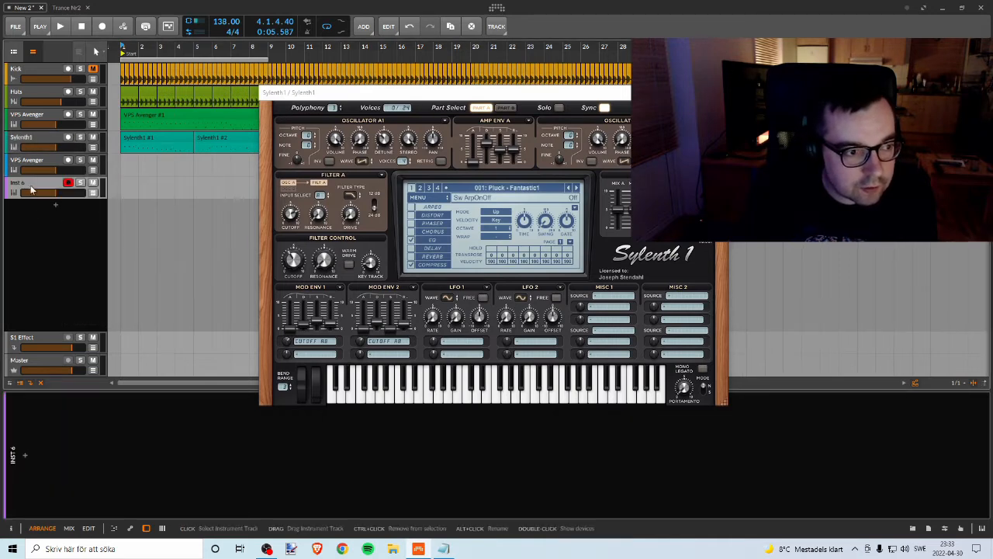
click(25, 456)
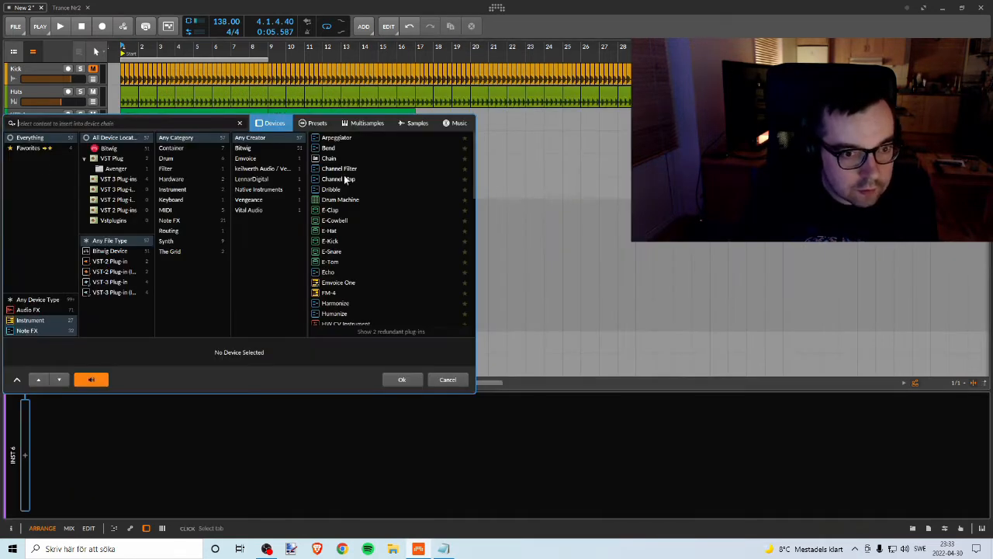
text(s)
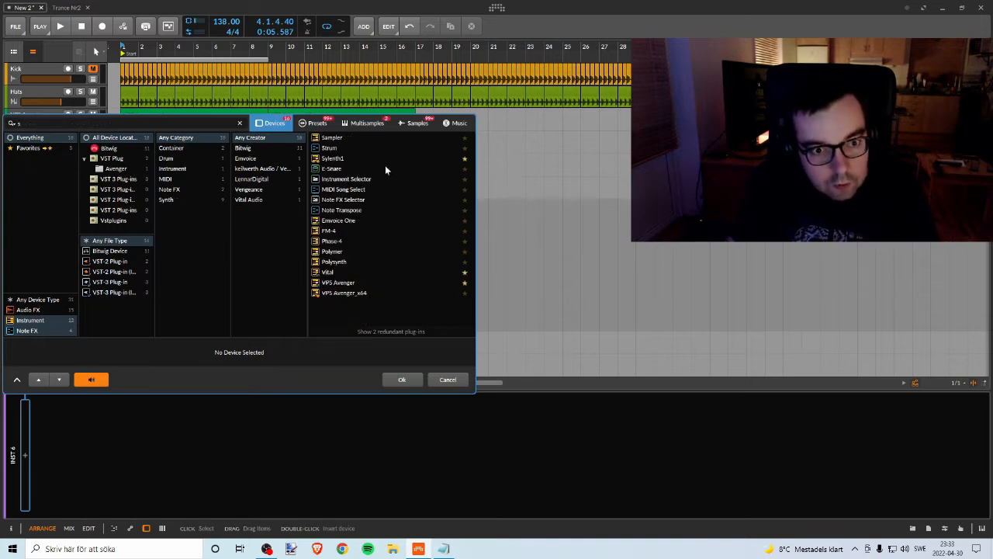
click(385, 157)
click(413, 377)
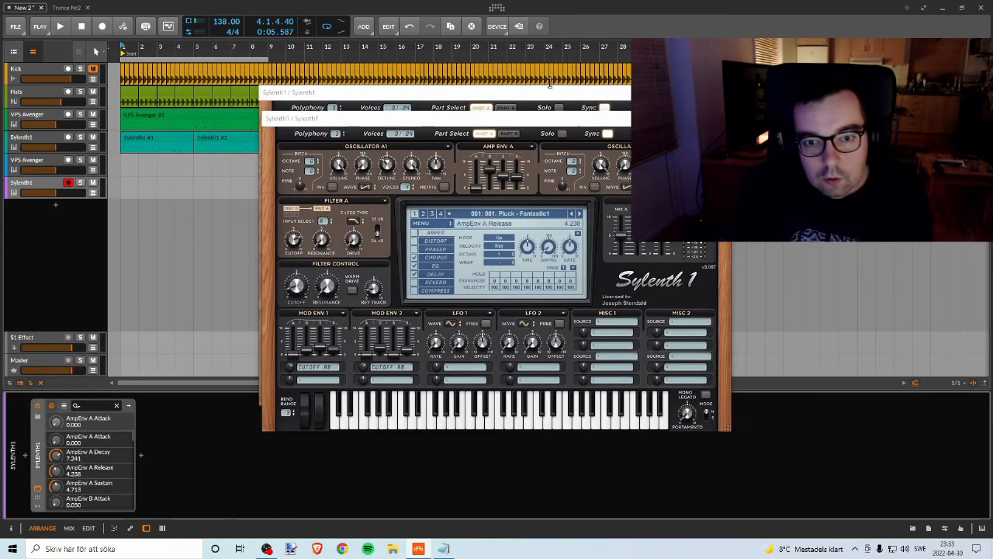
click(716, 93)
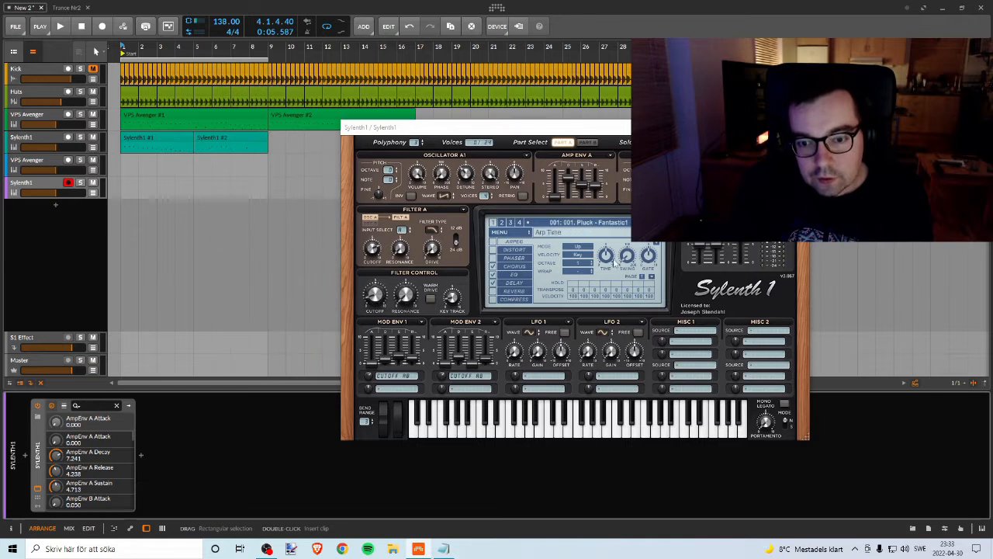
Step: Load the preset Pad - Fantastic1.fxp from the 02. Preset folder into the new Sylenth1 and try out a few notes
click(500, 238)
mouse_move(590, 235)
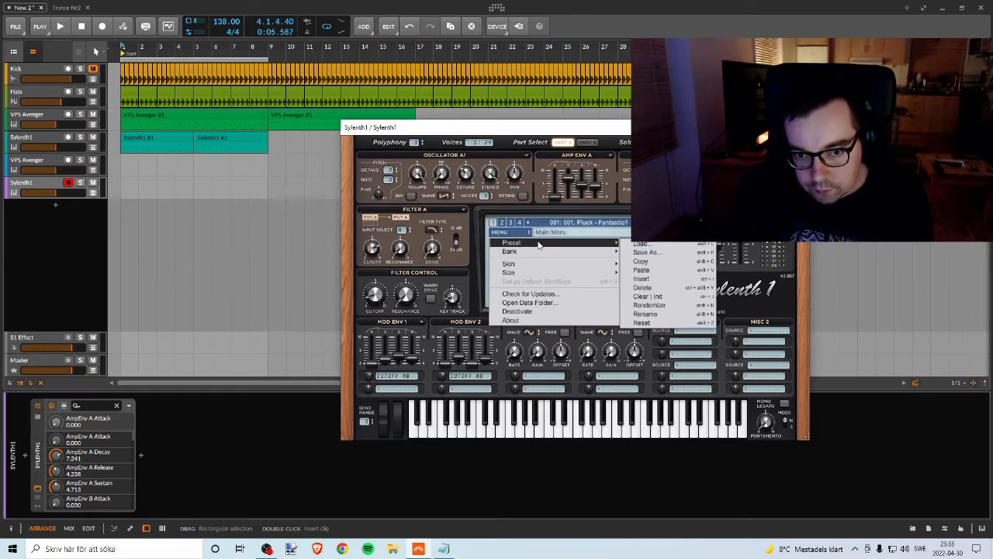
click(652, 247)
scroll(440, 327, down, 5)
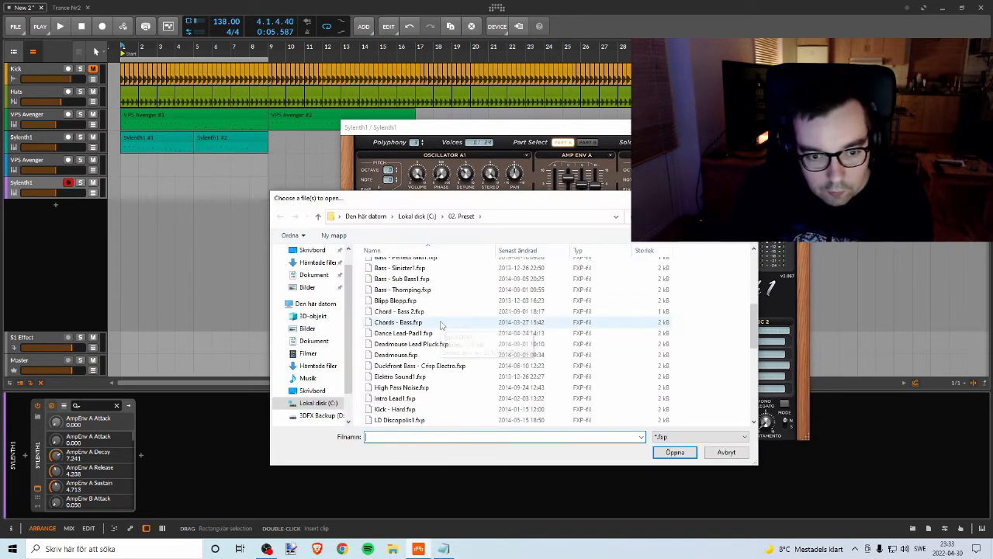
scroll(422, 330, up, 3)
scroll(420, 344, down, 3)
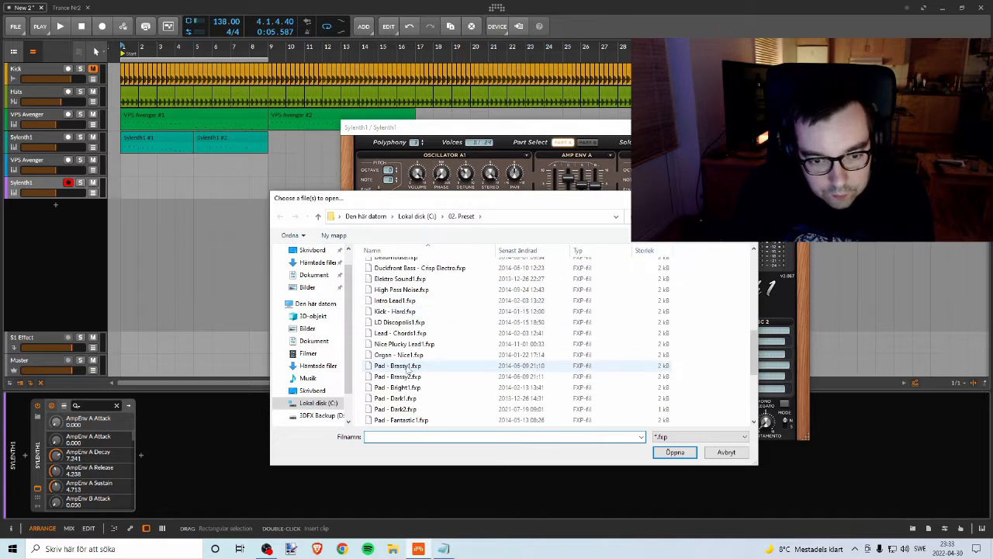
click(423, 366)
scroll(434, 361, down, 3)
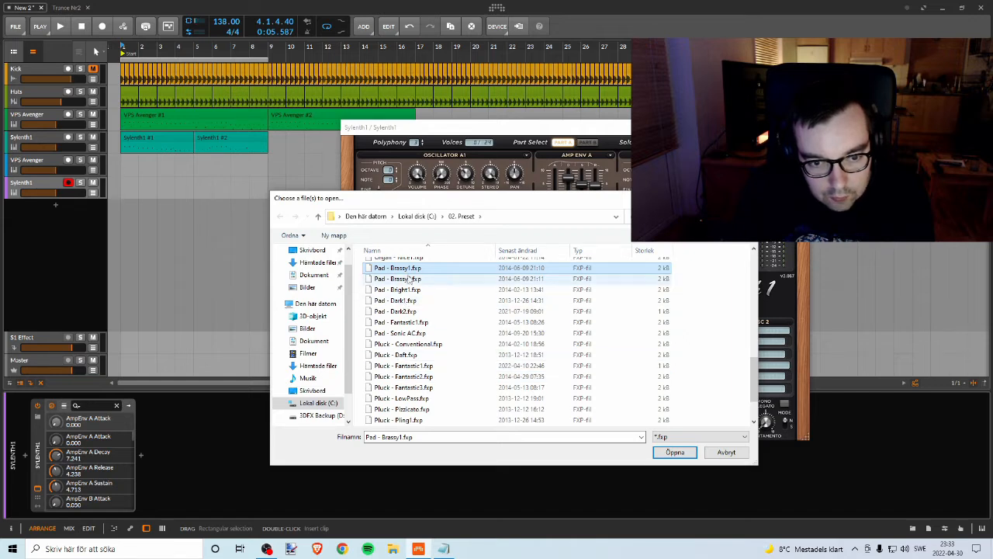
click(409, 323)
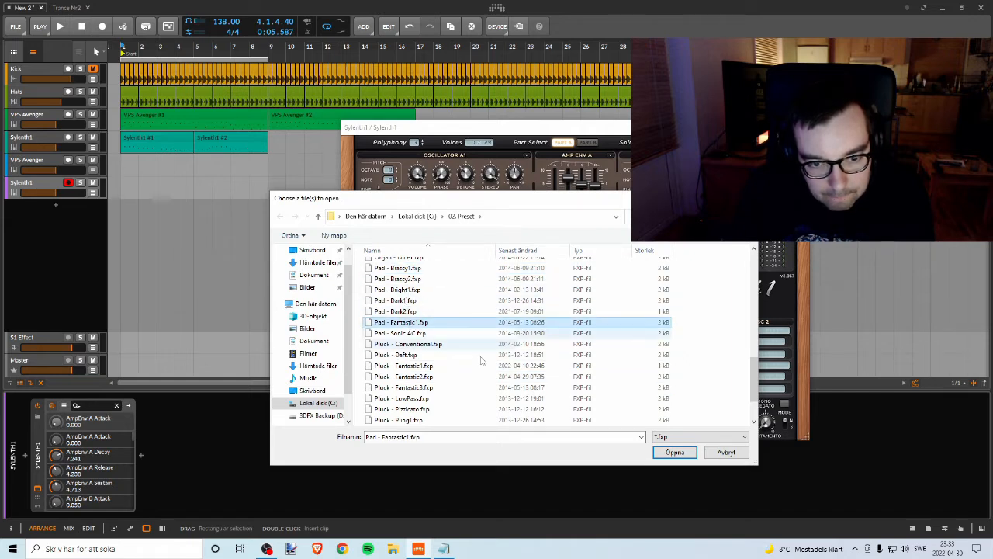
click(685, 454)
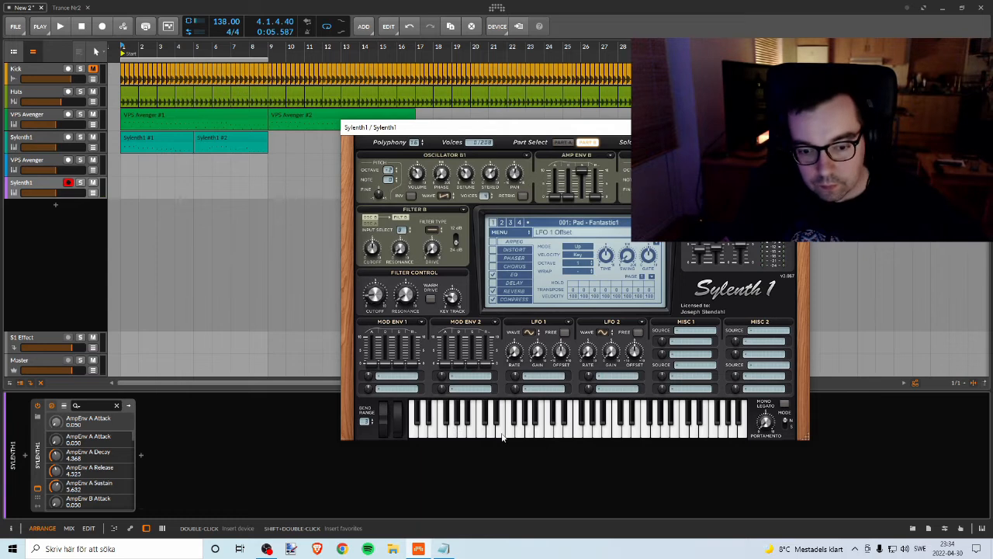
click(470, 423)
click(629, 427)
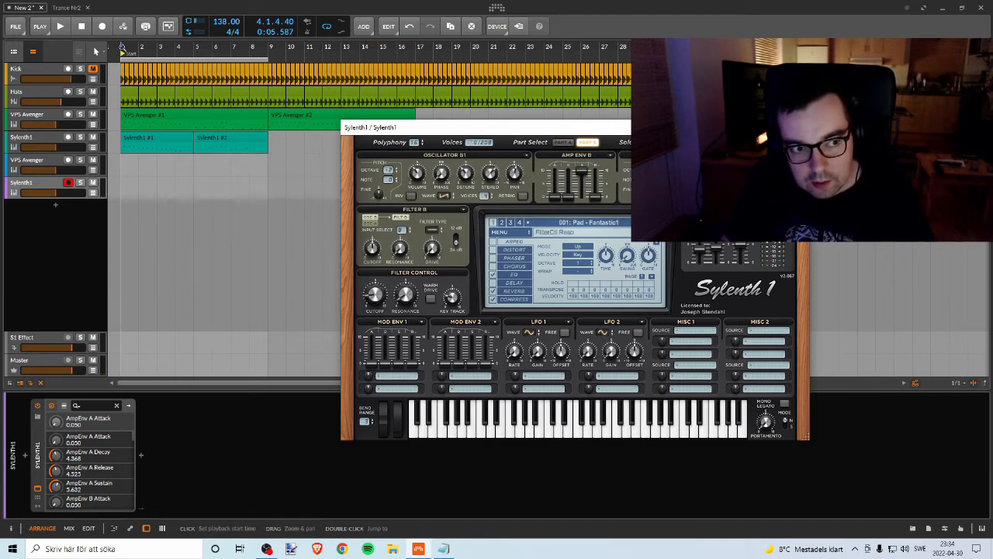
Step: Play the arrangement briefly and try out several notes of the Pad - Fantastic1 preset against it
key(space)
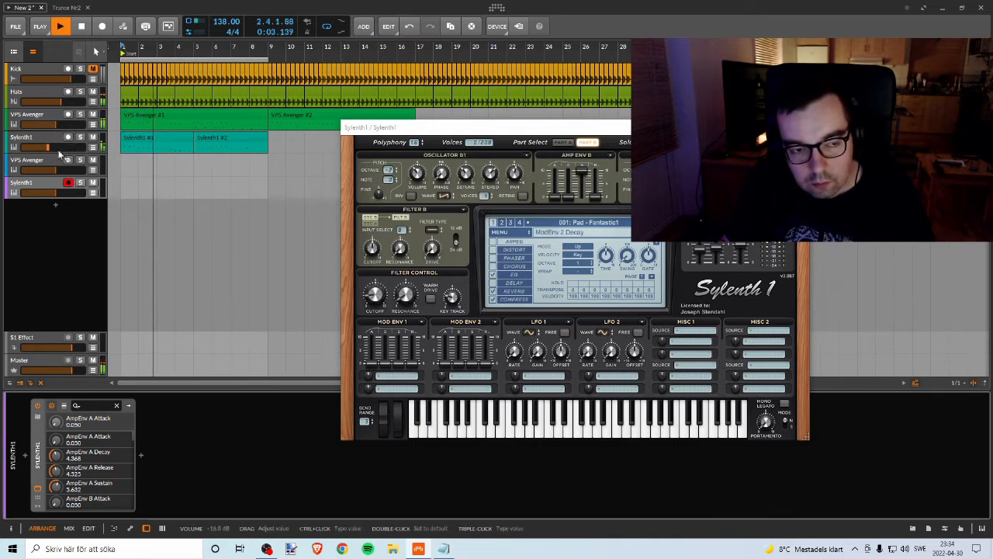
key(space)
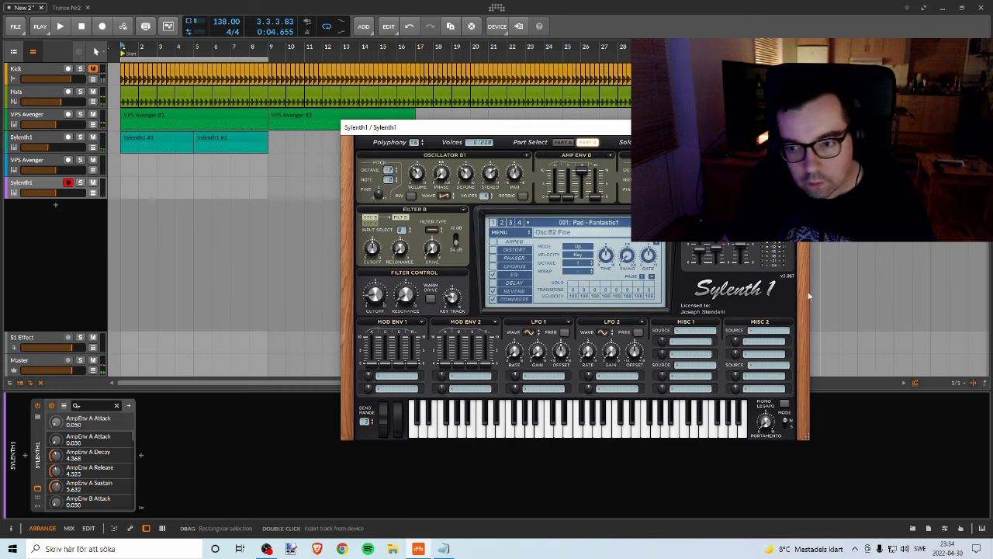
click(554, 436)
click(611, 432)
click(652, 432)
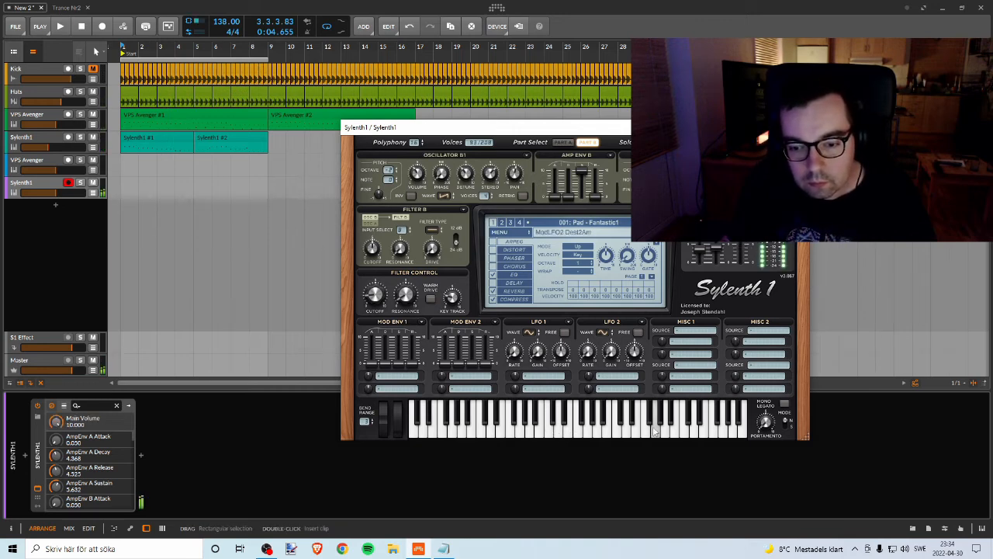
click(653, 434)
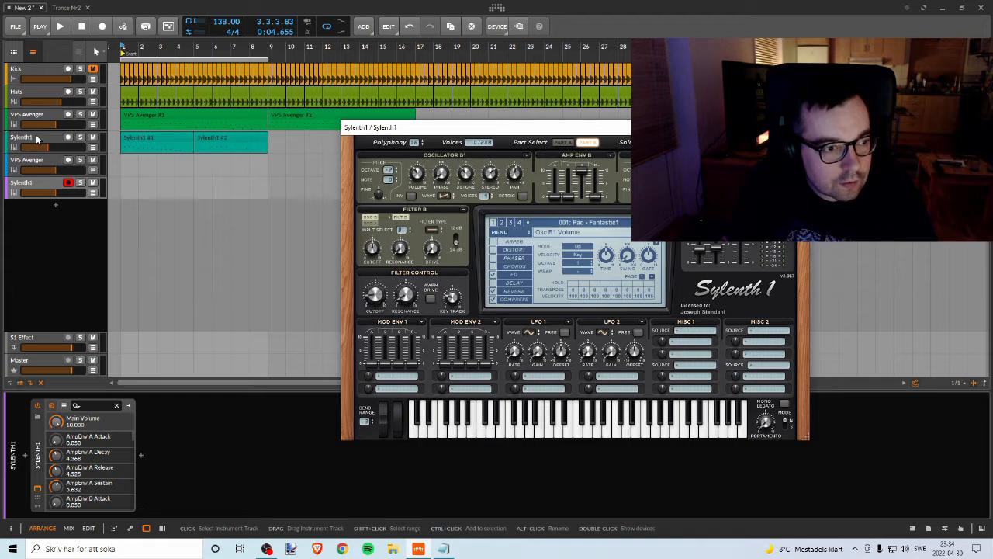
Step: Raise the new Sylenth1 track's volume, reduce the synth's main volume to 8.773 and audition a few notes
click(50, 186)
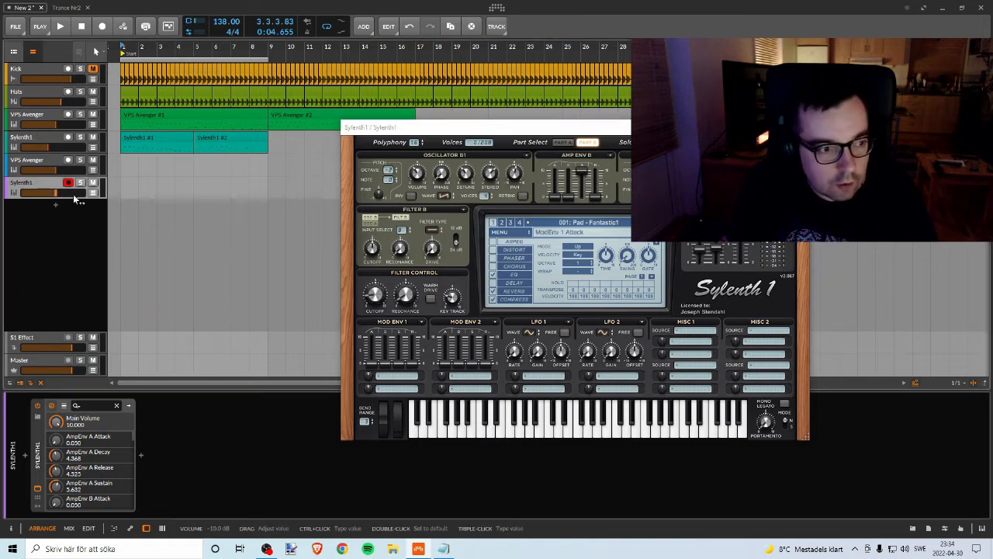
drag(69, 193, 75, 193)
click(586, 436)
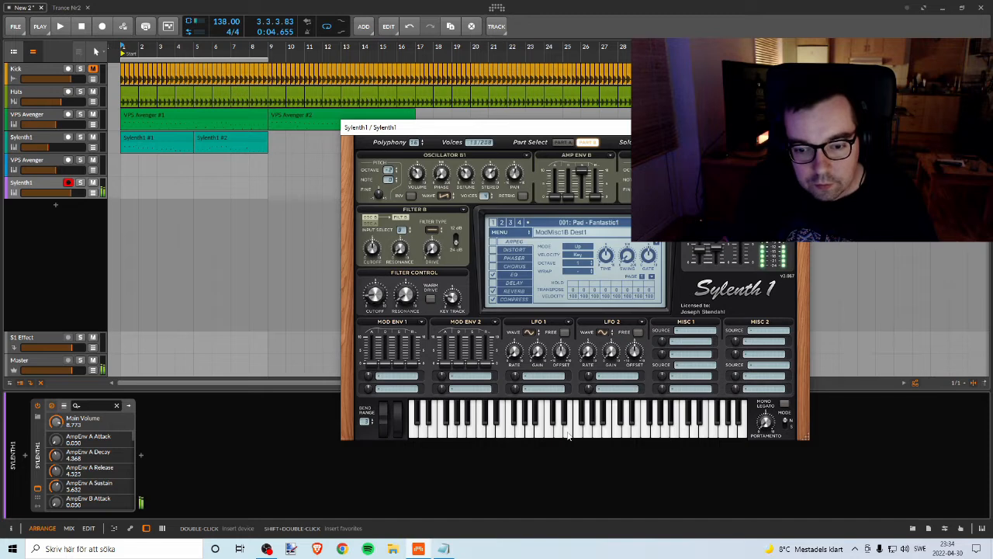
drag(539, 434, 527, 433)
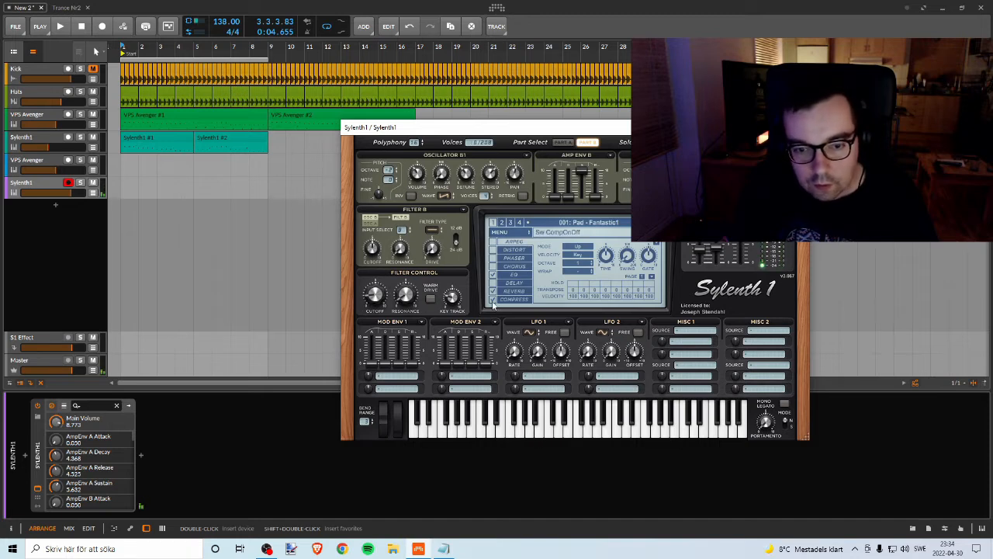
Step: Switch off the pad preset's compressor, lower the new Sylenth1 track's volume and audition notes again
drag(557, 421, 598, 433)
drag(70, 192, 58, 193)
drag(570, 433, 582, 434)
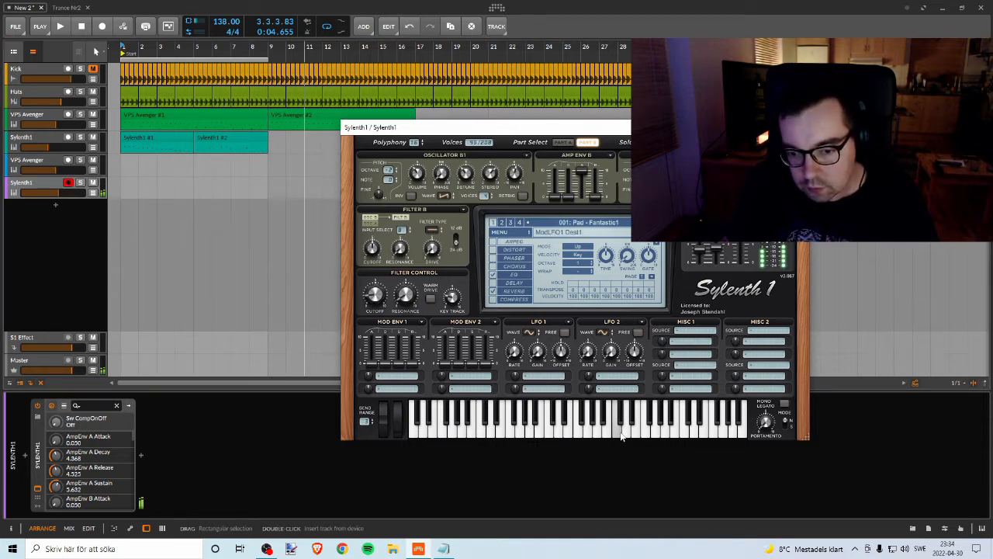
drag(59, 192, 55, 193)
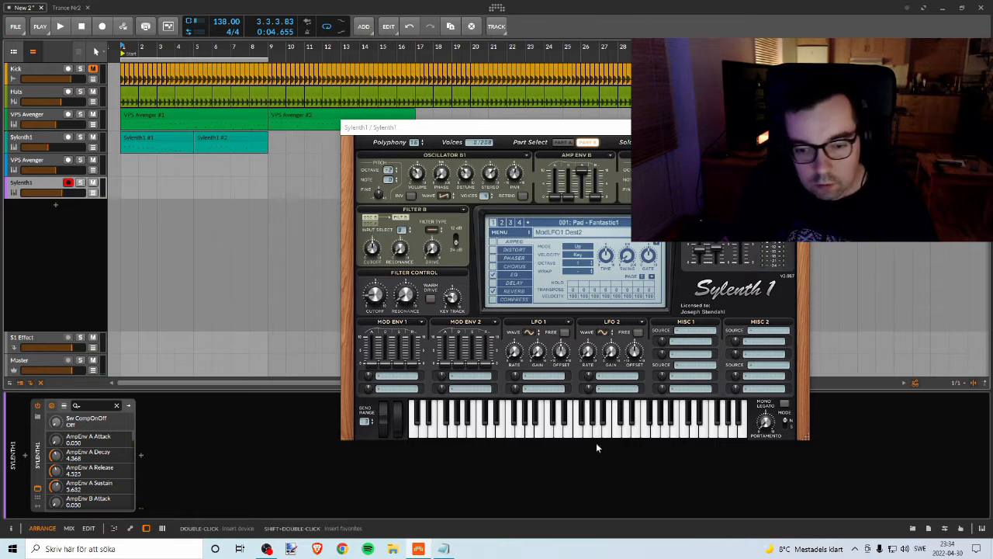
drag(566, 431, 529, 432)
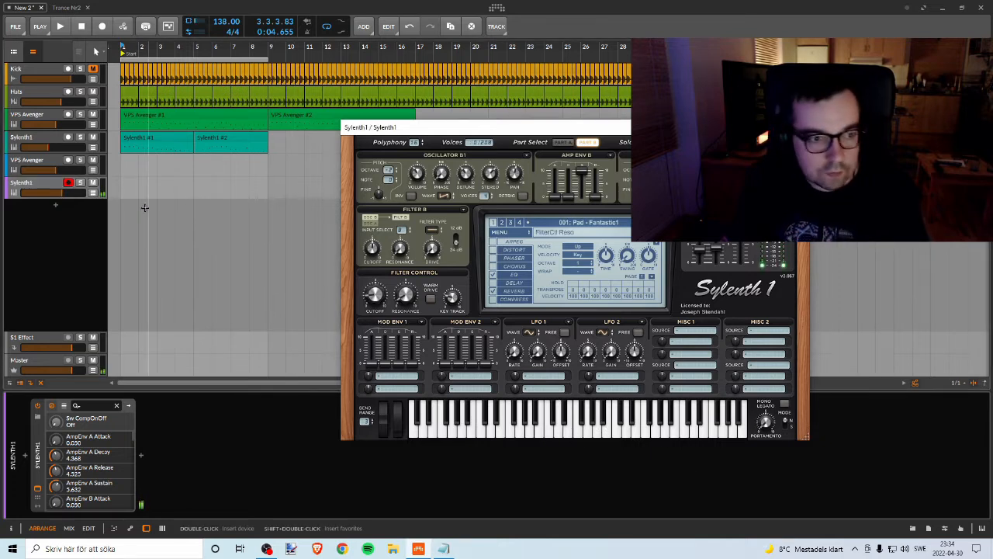
Step: Check the instrument list in the text notes and rename the new Sylenth1 track Pad
click(46, 185)
right_click(47, 185)
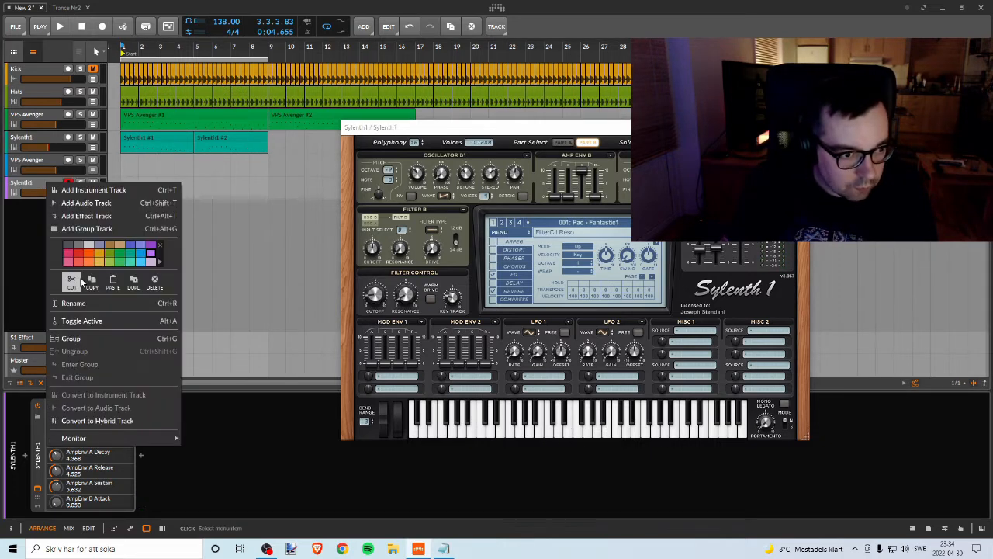
click(444, 549)
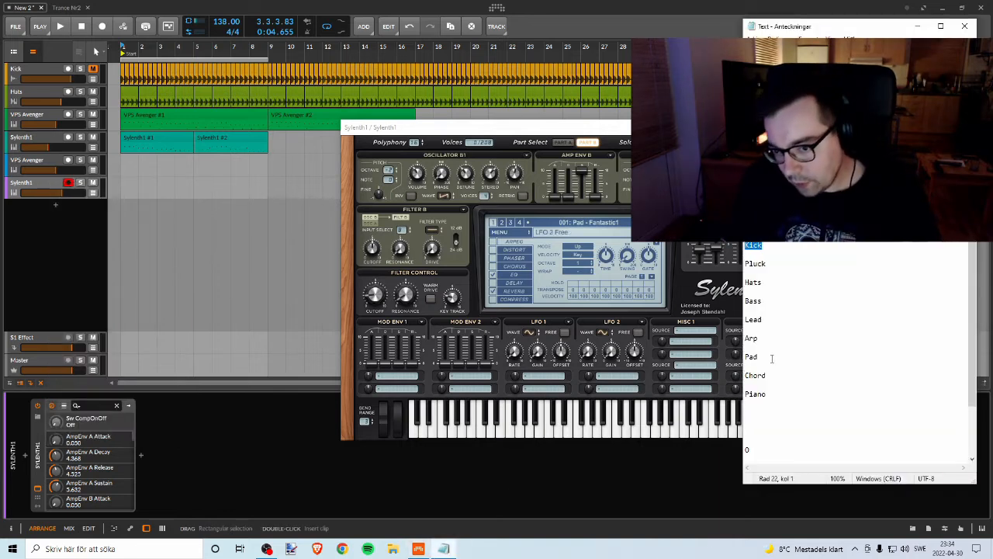
click(14, 147)
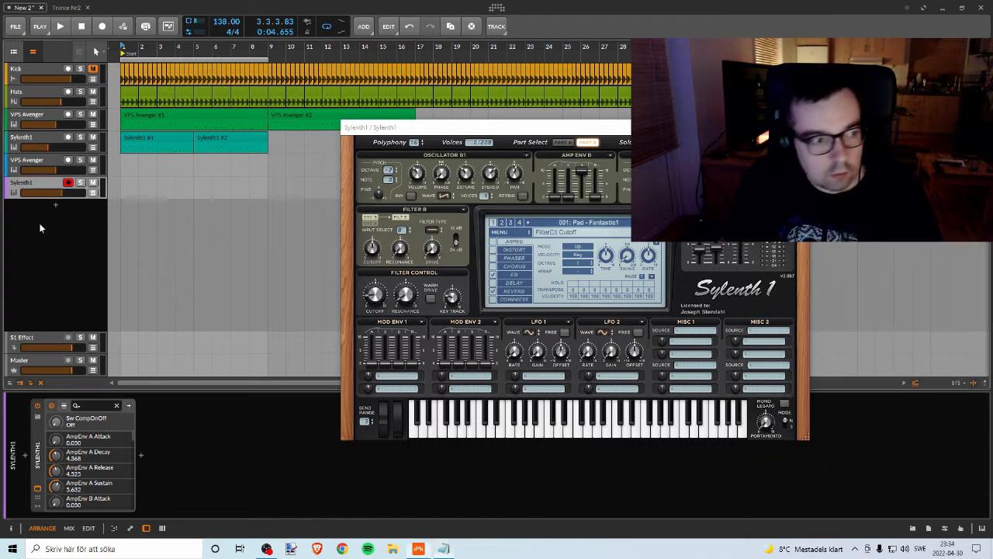
right_click(31, 183)
click(48, 295)
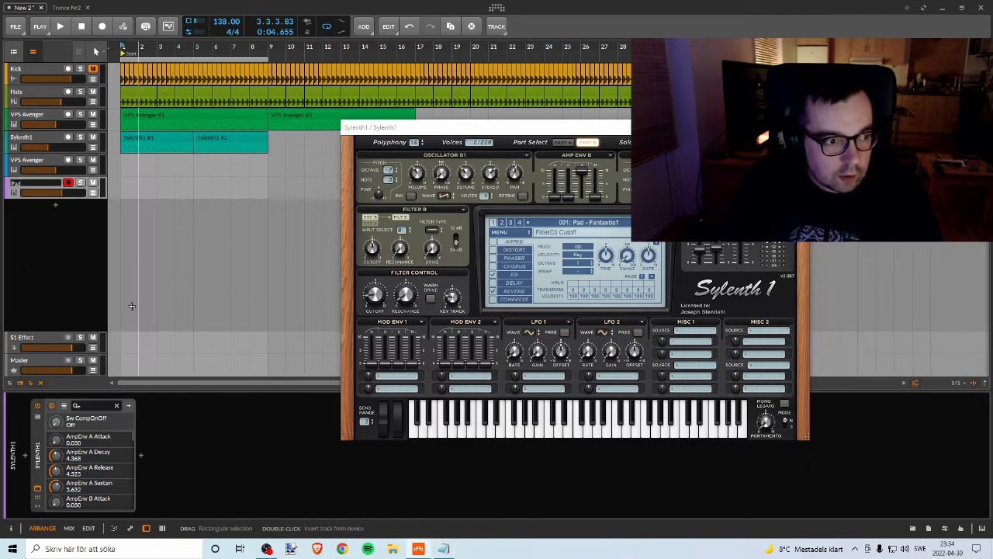
key(Return)
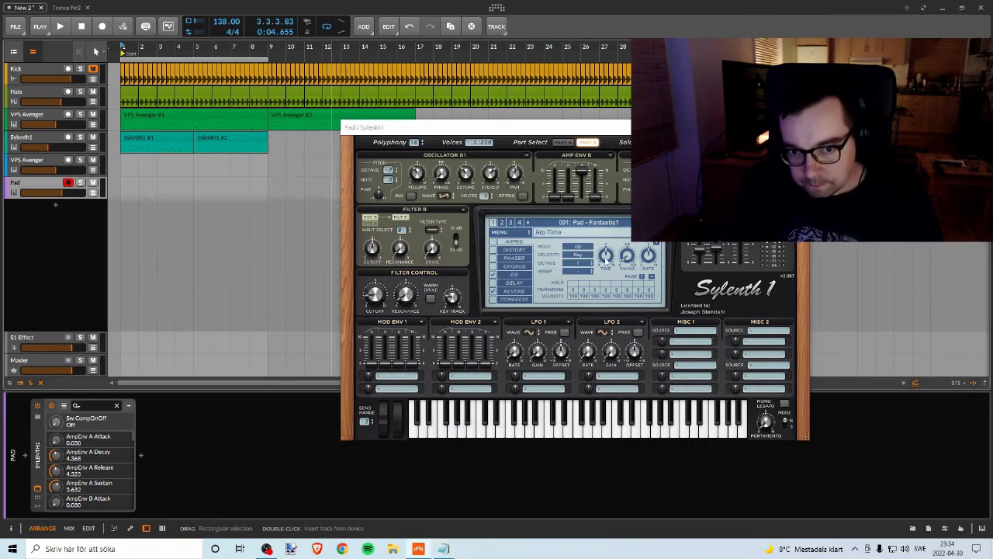
Step: Draw an empty clip with the Pen tool on the Pad track from bar 1 to bar 9
click(543, 426)
right_click(147, 190)
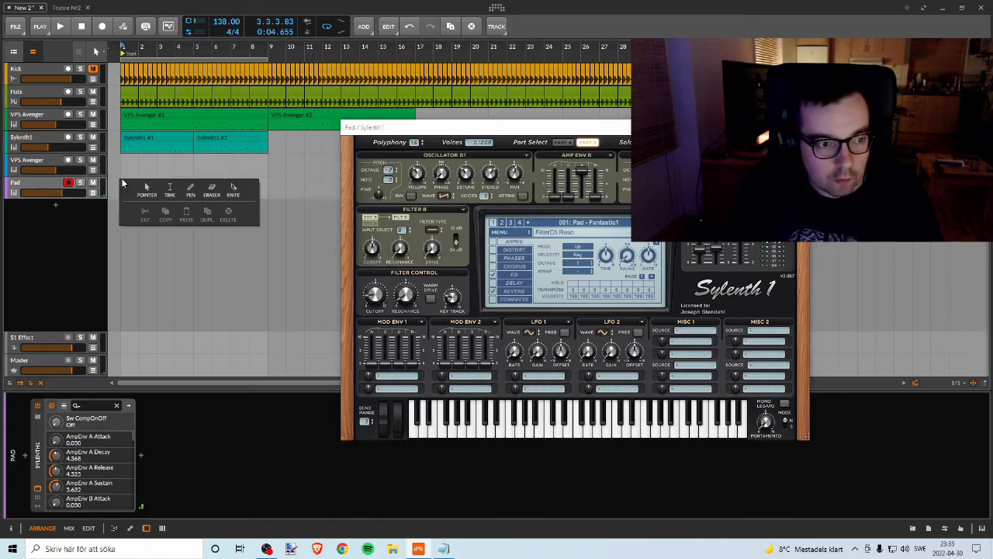
click(190, 190)
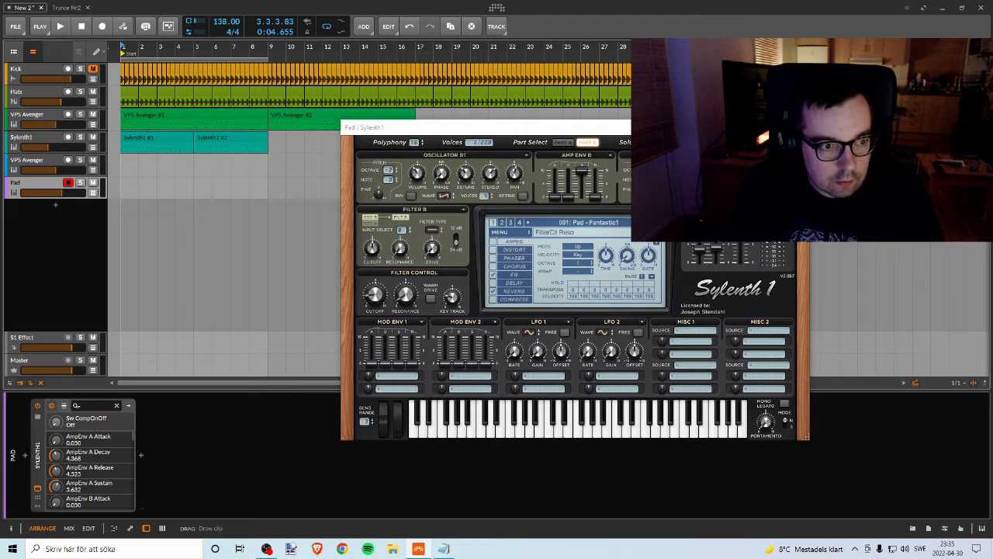
drag(124, 189, 264, 189)
click(159, 186)
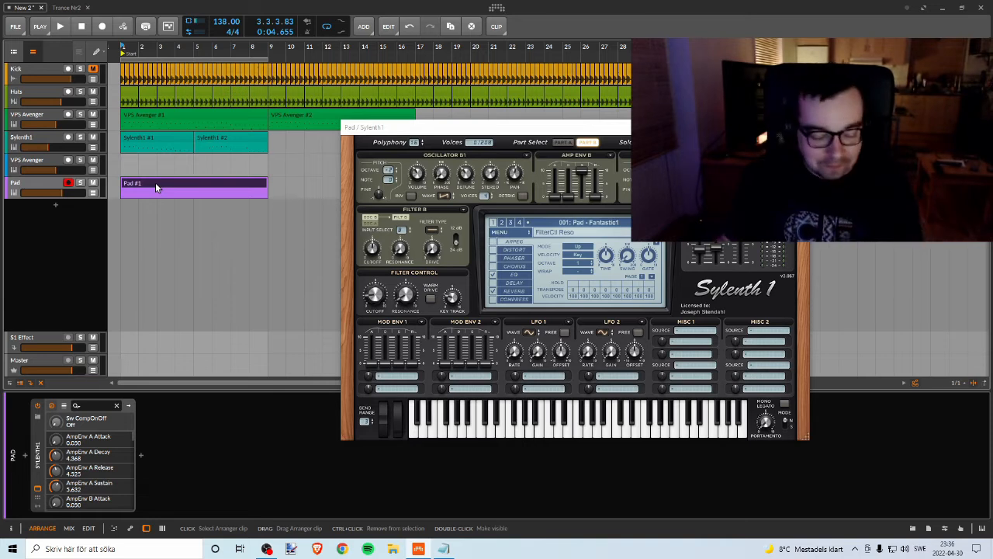
Step: Open the Pad #1 clip in the note editor and close the Sylenth1 window covering it
drag(482, 127, 466, 111)
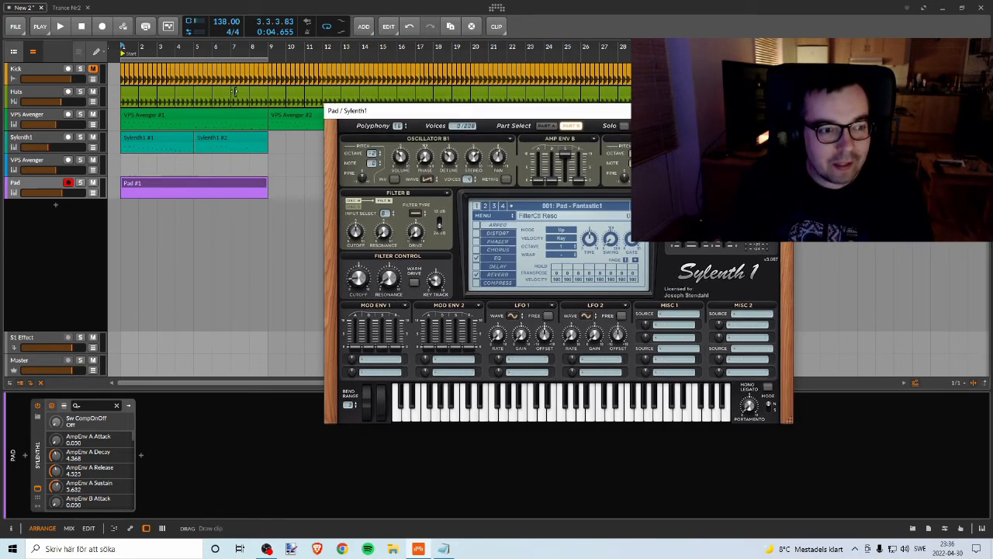
double_click(135, 184)
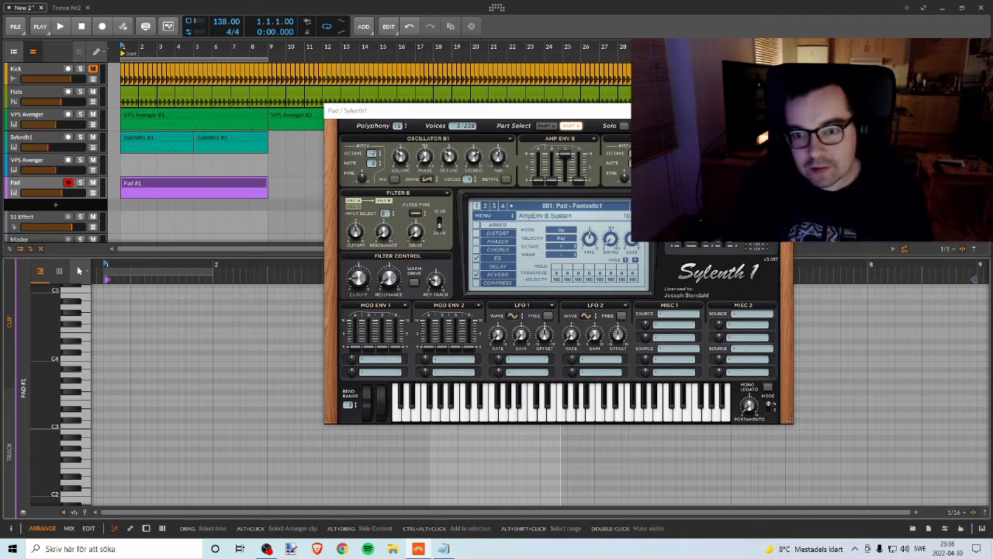
drag(392, 112, 580, 102)
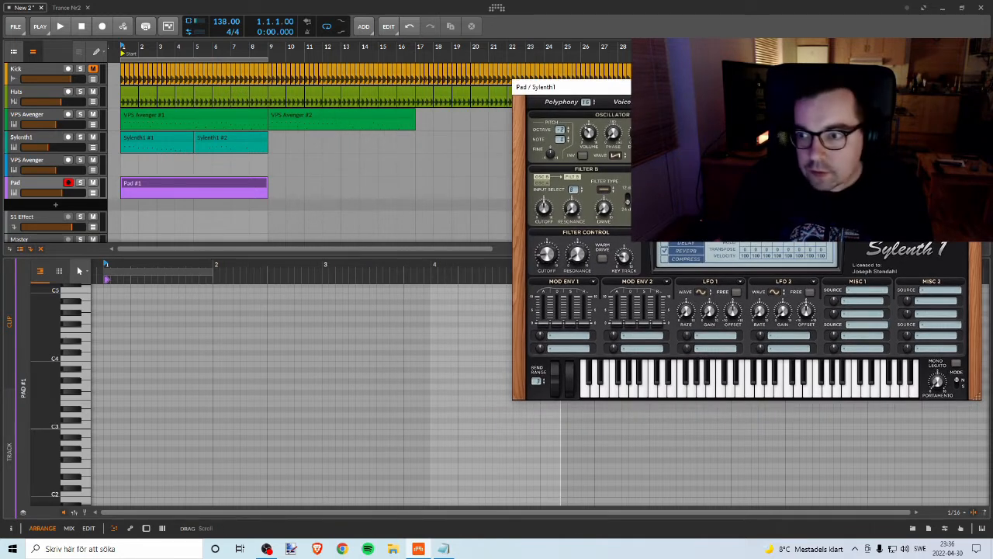
click(970, 87)
drag(212, 272, 959, 295)
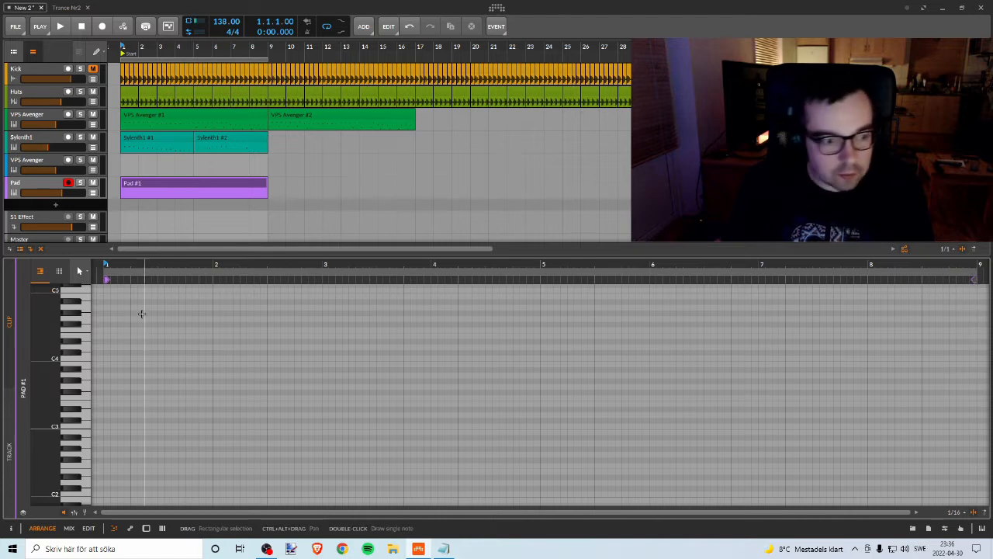
Step: Add a note at the start of the Pad #1 clip, shift it to D#3 and stretch it to almost one bar
double_click(111, 303)
drag(111, 304, 112, 313)
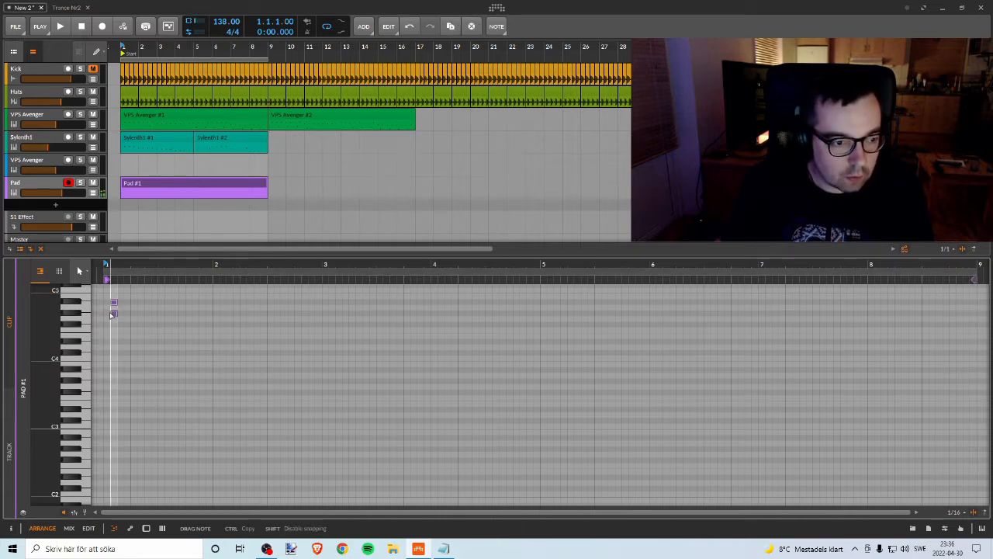
key(space)
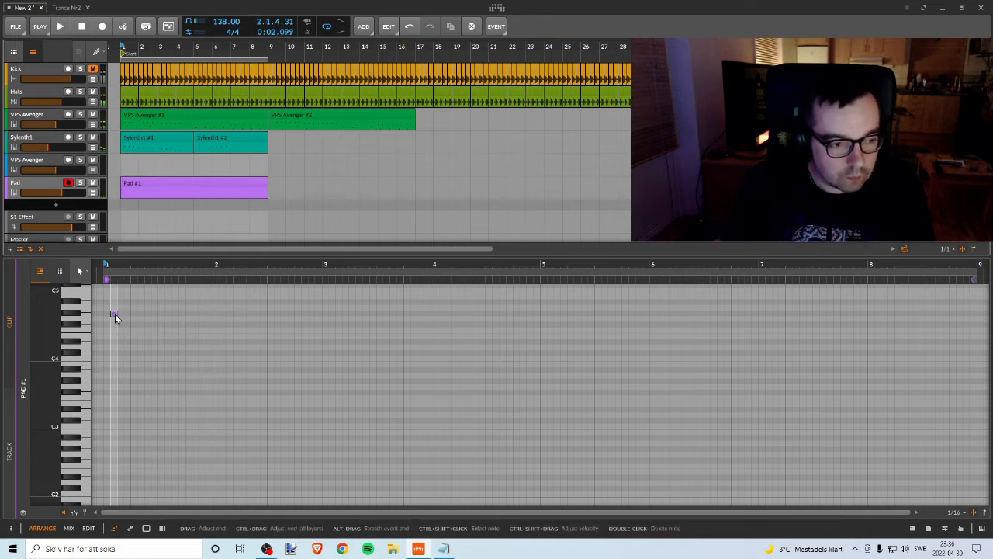
key(space)
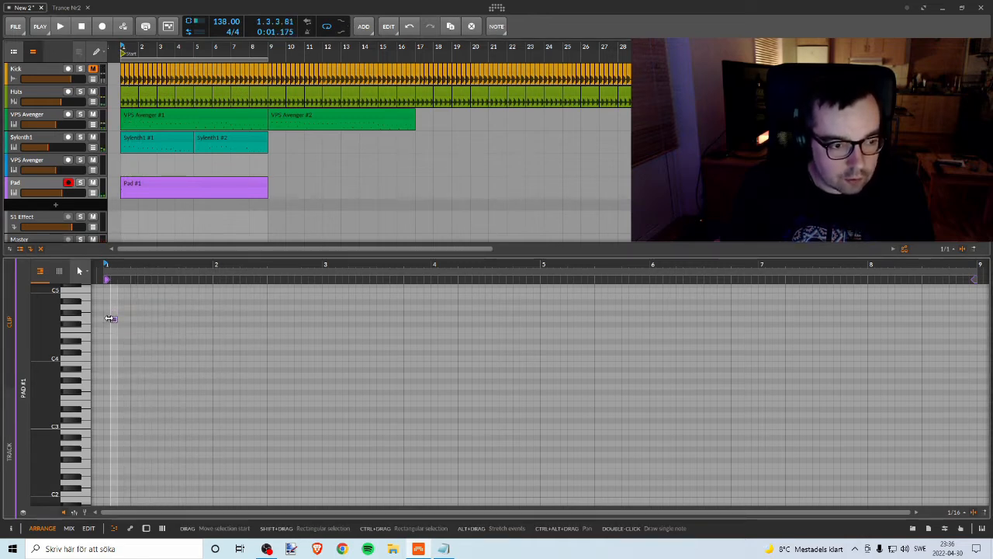
key(Down)
drag(112, 323, 115, 377)
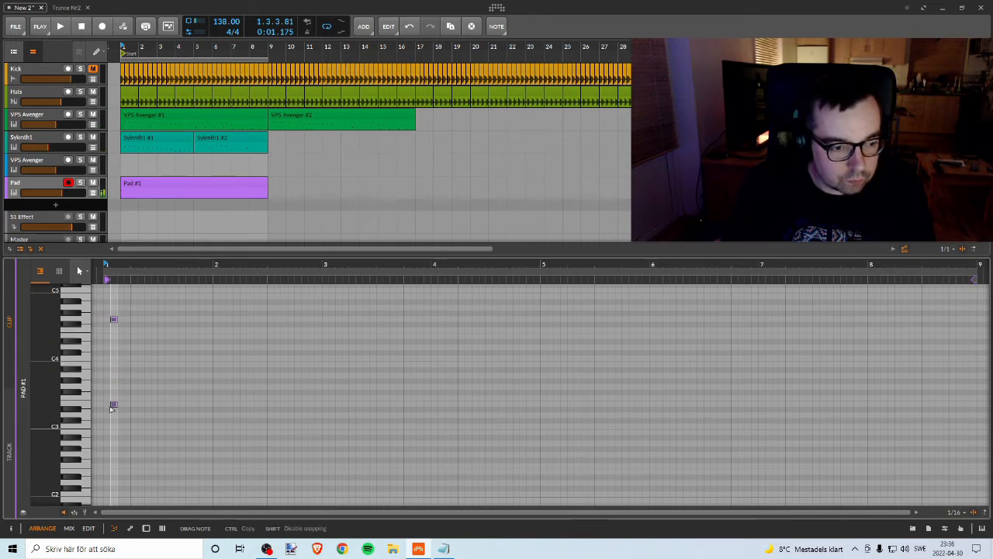
drag(111, 415, 110, 414)
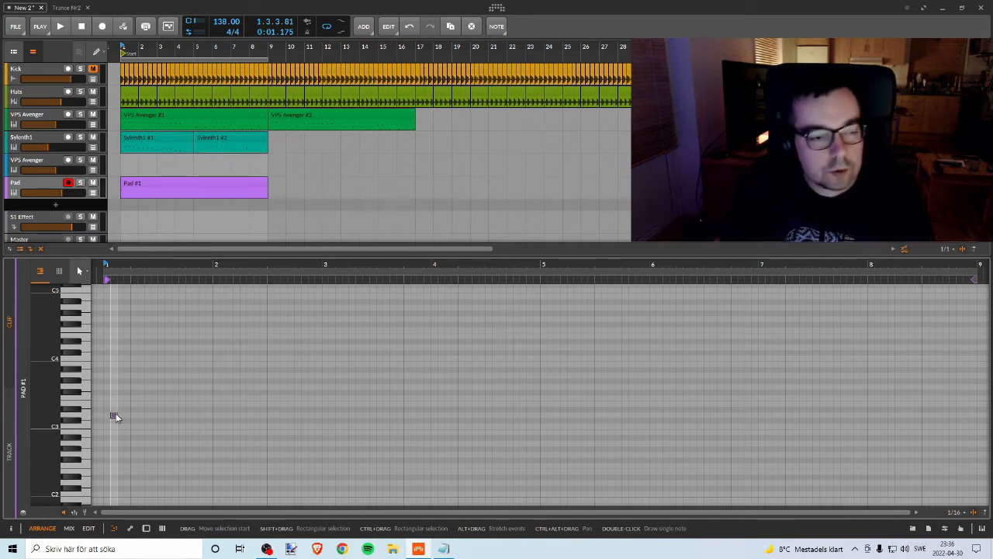
drag(114, 417, 174, 413)
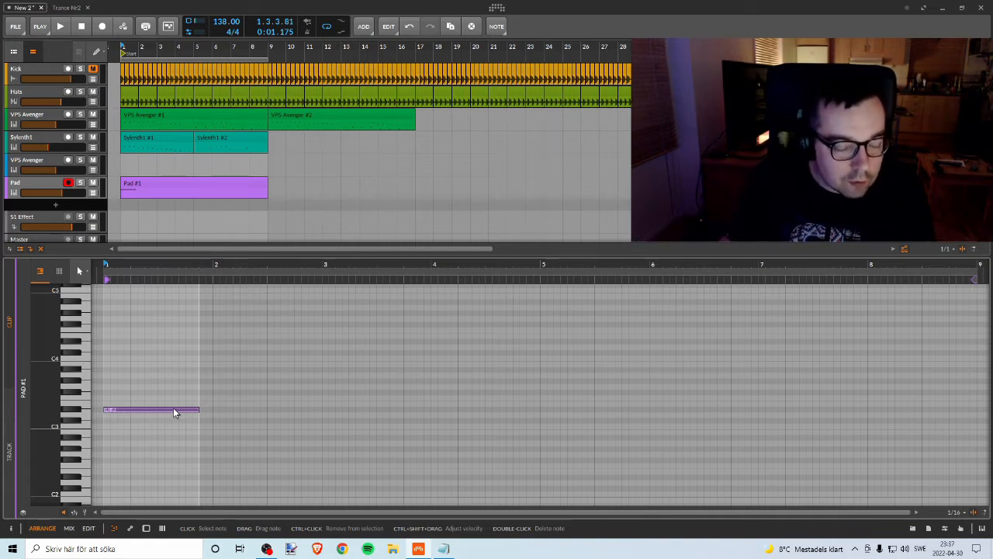
Step: Move the pad note up an octave to D#4 and on to F4, checking each pitch with short playbacks
key(space)
key(space)
drag(175, 412, 173, 342)
key(space)
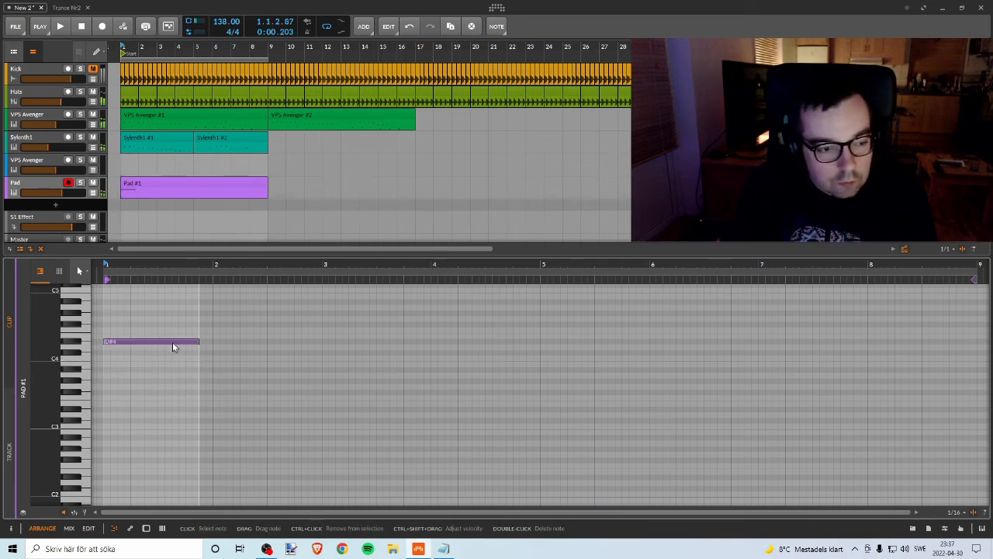
key(space)
key(Up)
key(Up)
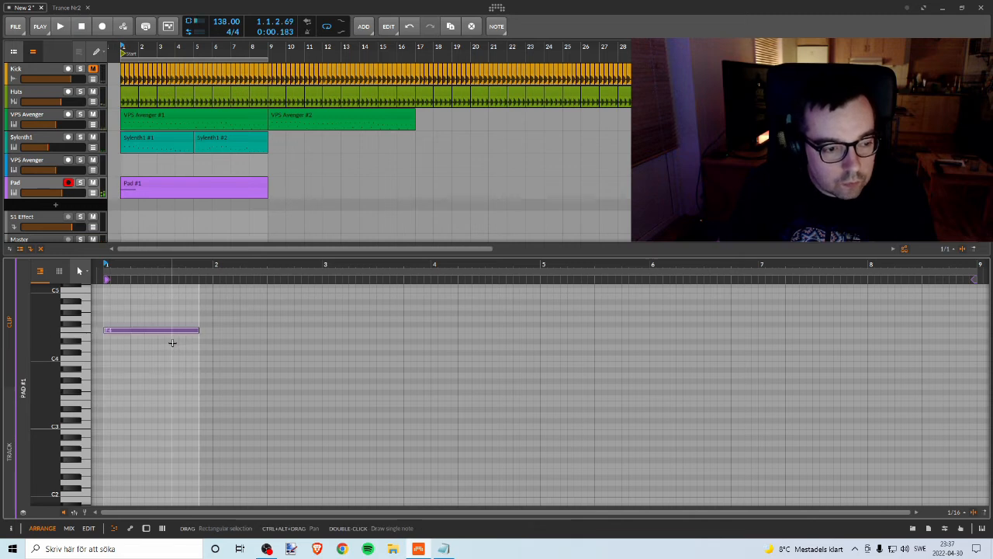
key(space)
Step: Raise the Pad track's volume to +4.0 dB while replaying the opening bar
key(space)
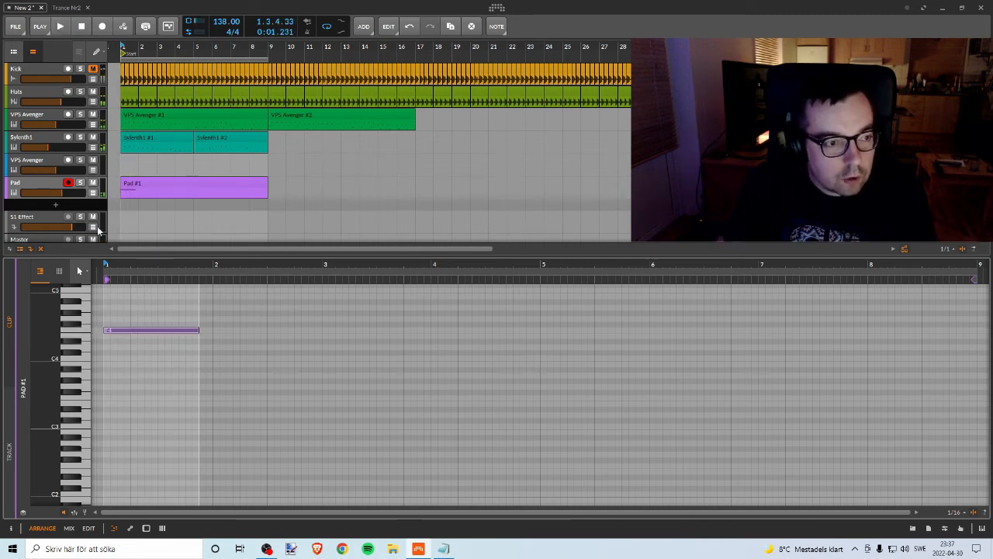
key(space)
key(space)
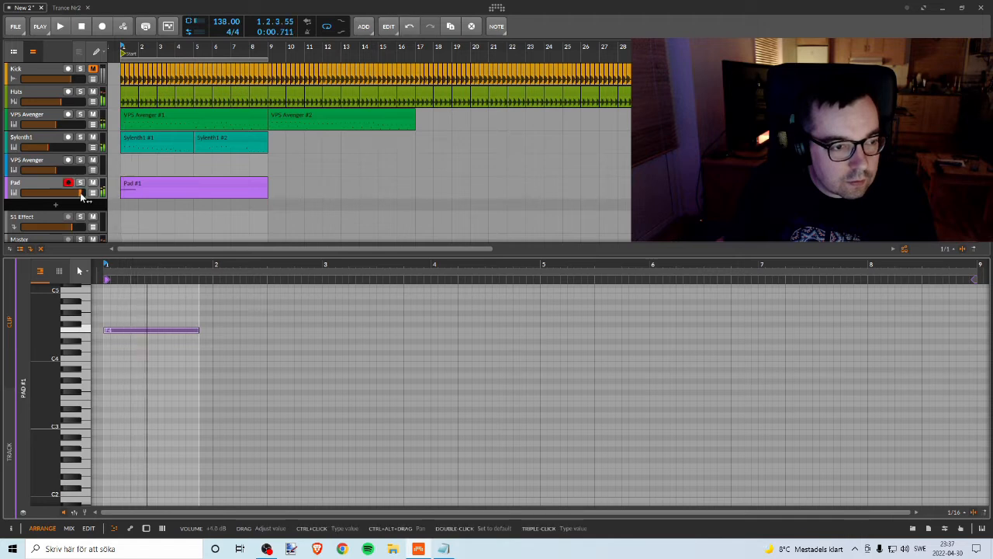
key(space)
key(space)
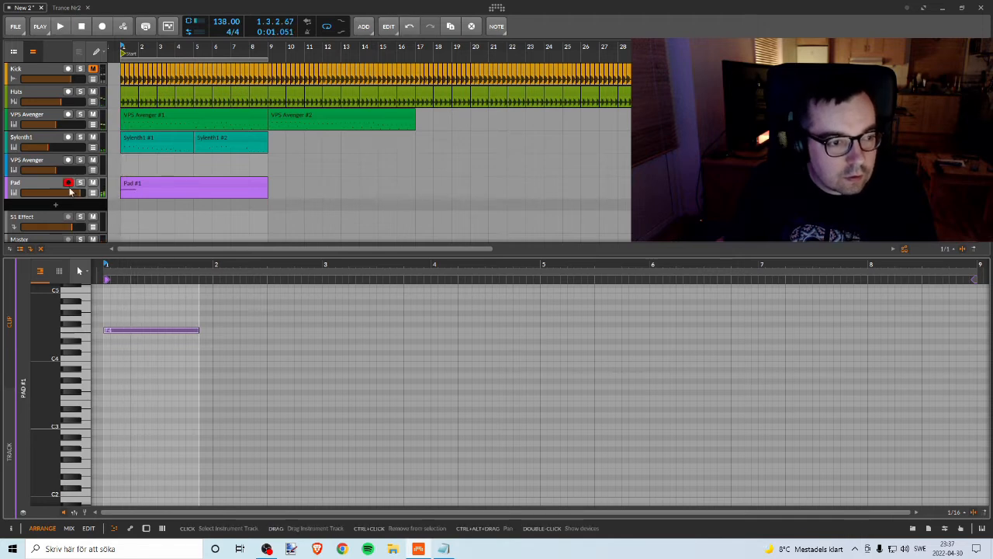
click(45, 189)
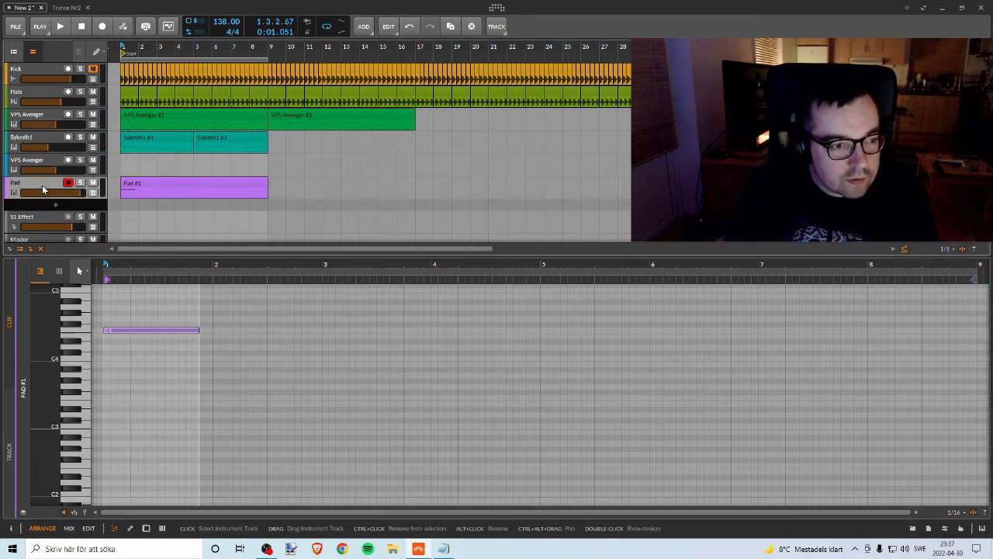
key(space)
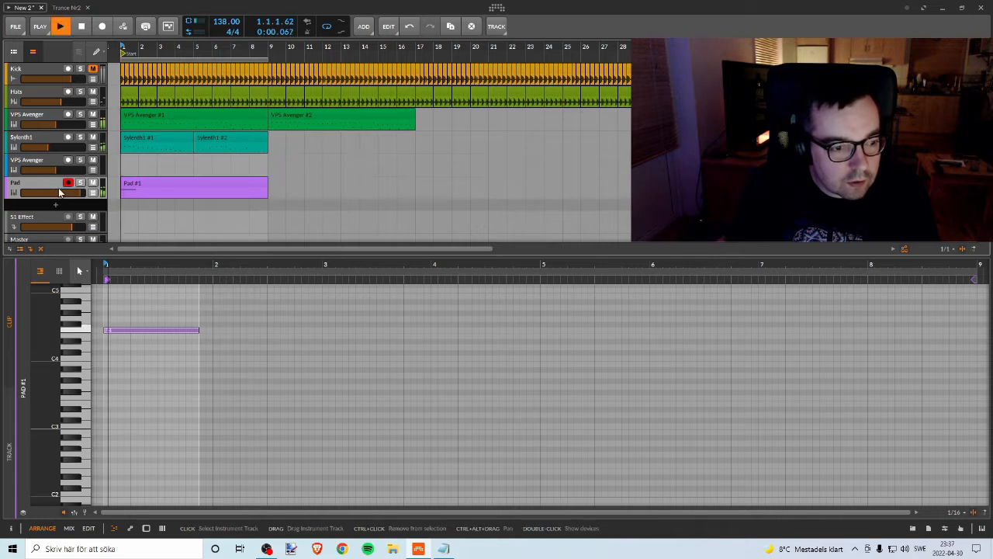
Step: Copy the F4 pad note directly behind itself at D4 and replay the opening bar
key(space)
key(space)
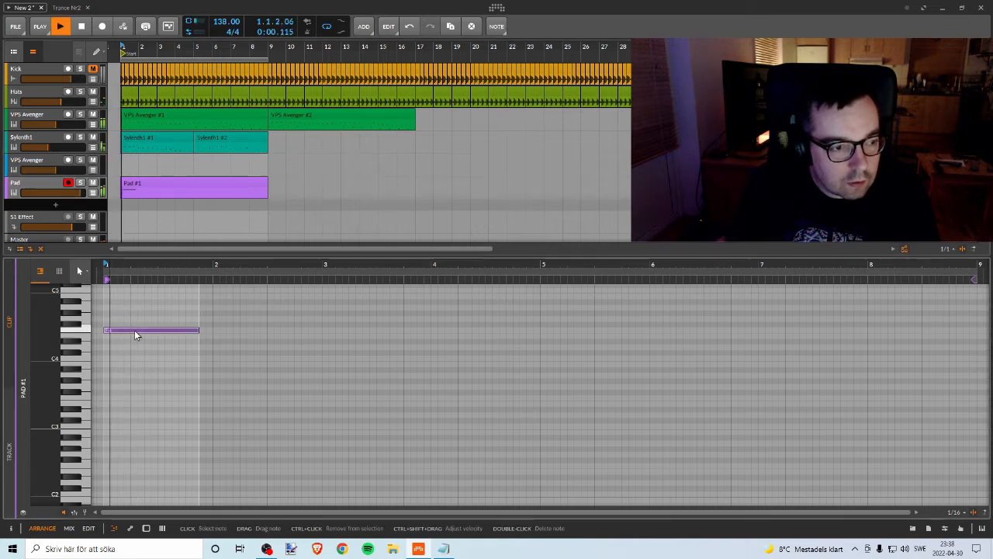
key(space)
drag(136, 332, 237, 355)
key(space)
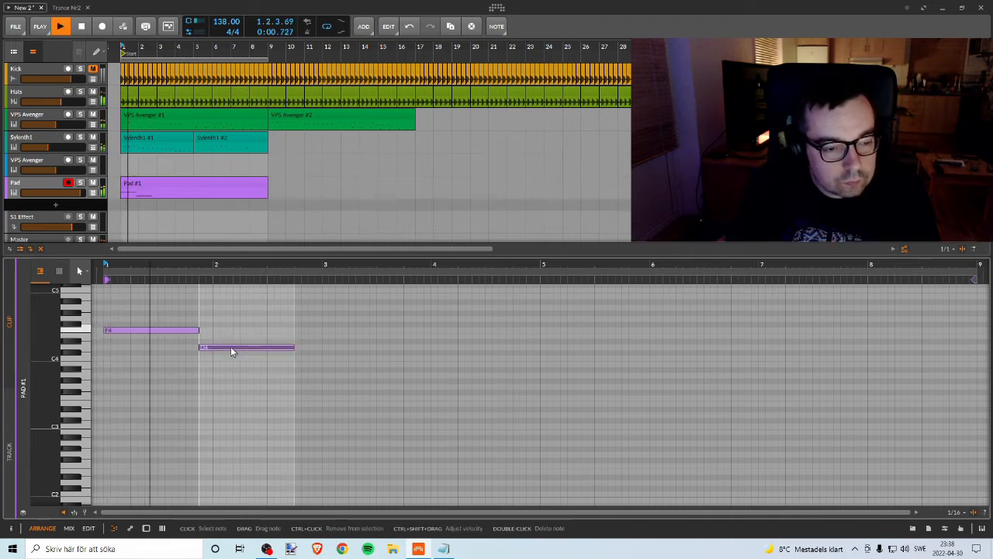
key(space)
key(space)
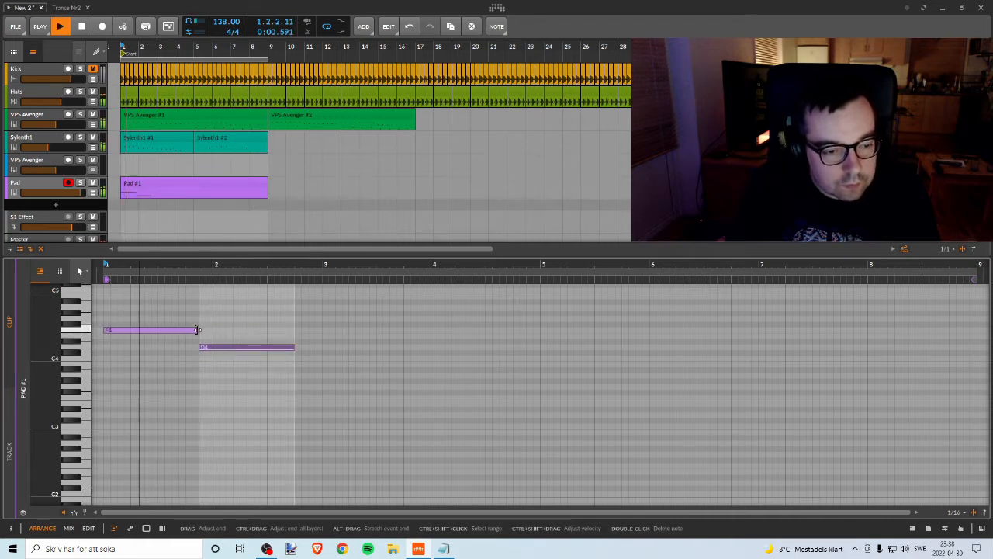
key(space)
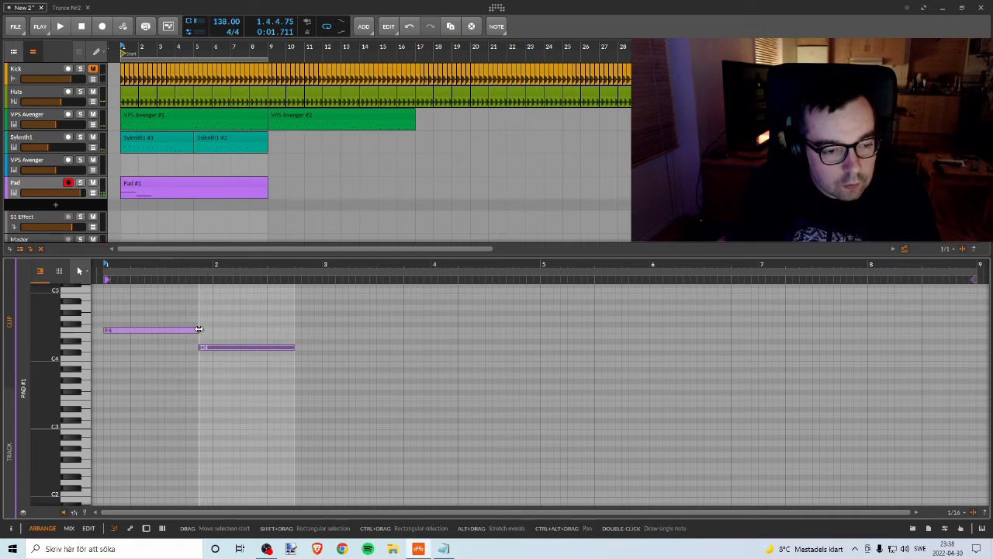
Step: Extend the F4 note to fill bar 1 and fit the D4 note to bar 2, checking with short playbacks
drag(201, 330, 222, 349)
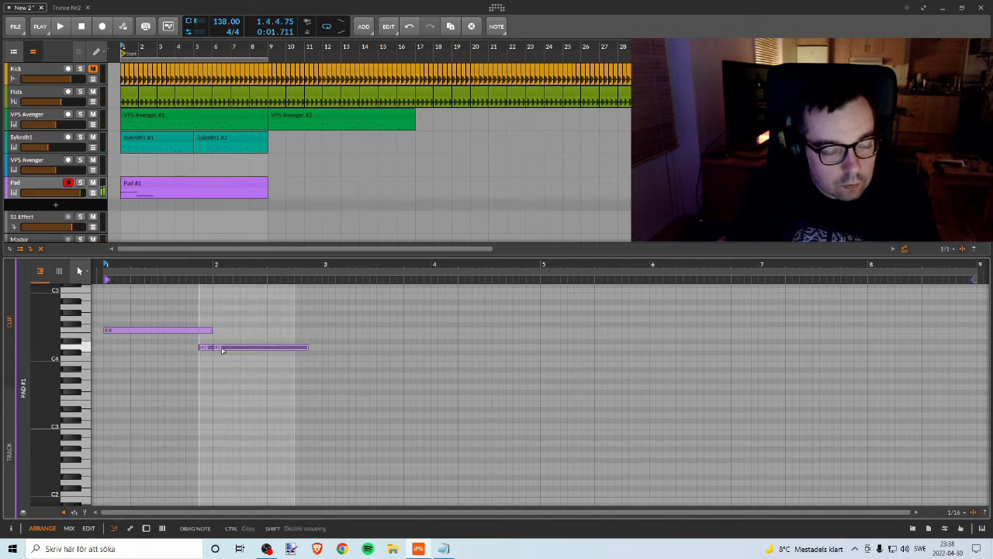
key(space)
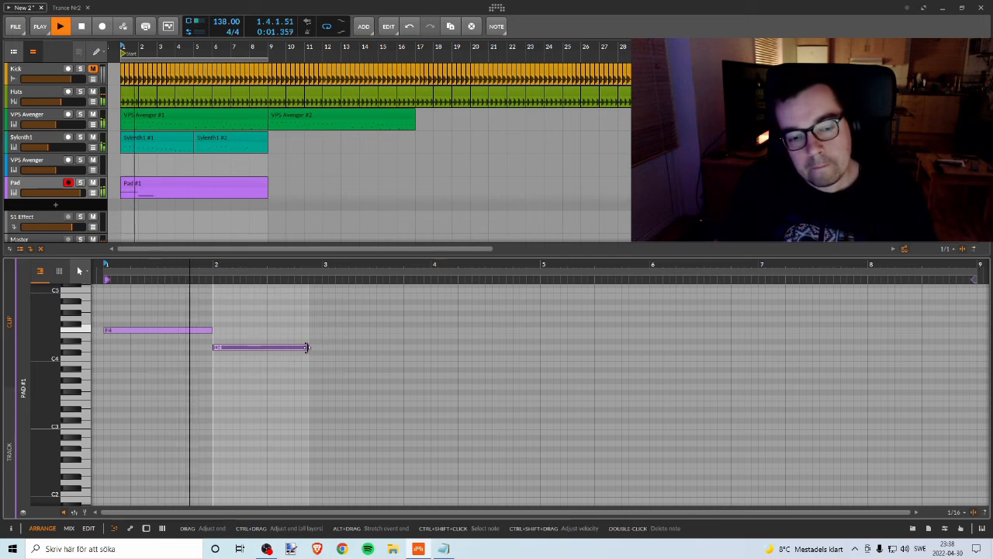
drag(307, 347, 318, 347)
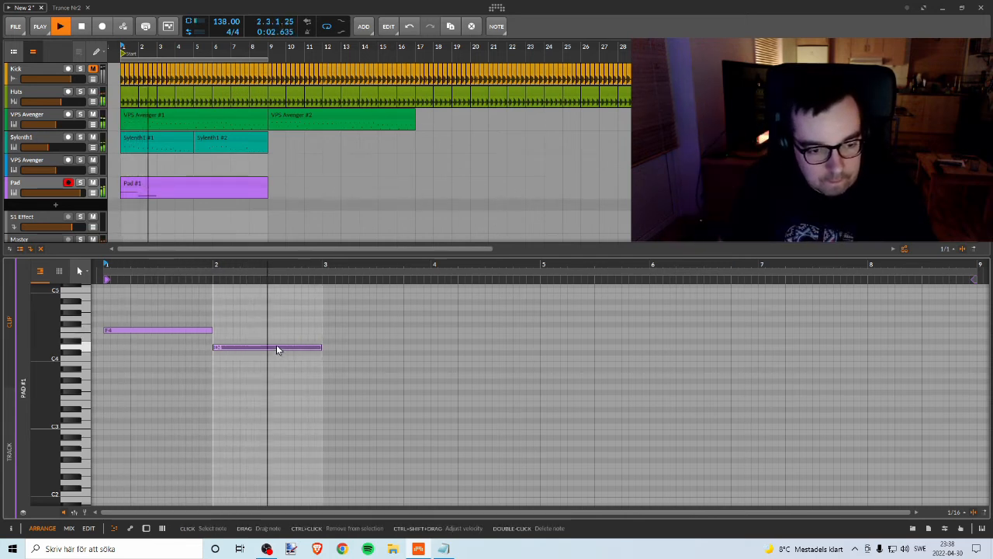
key(space)
key(space)
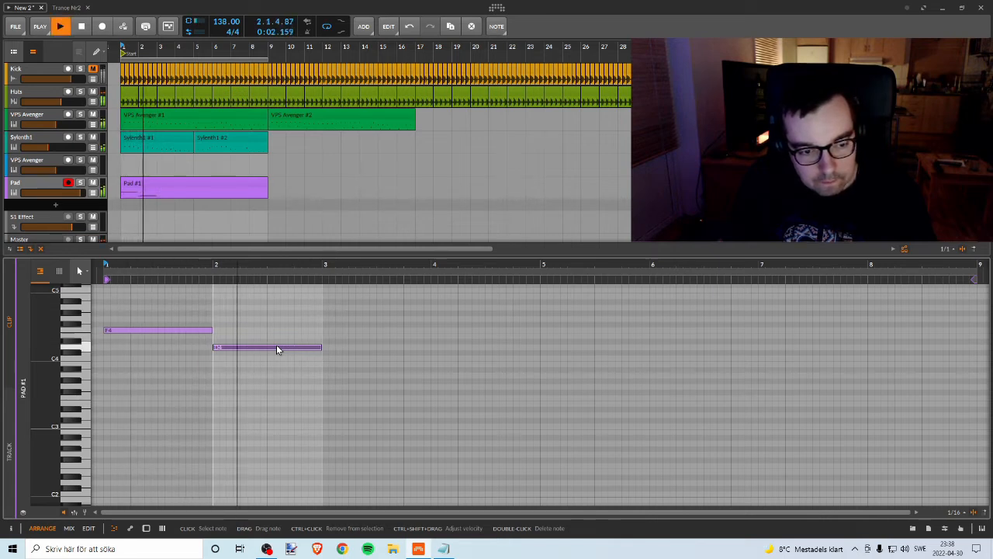
key(space)
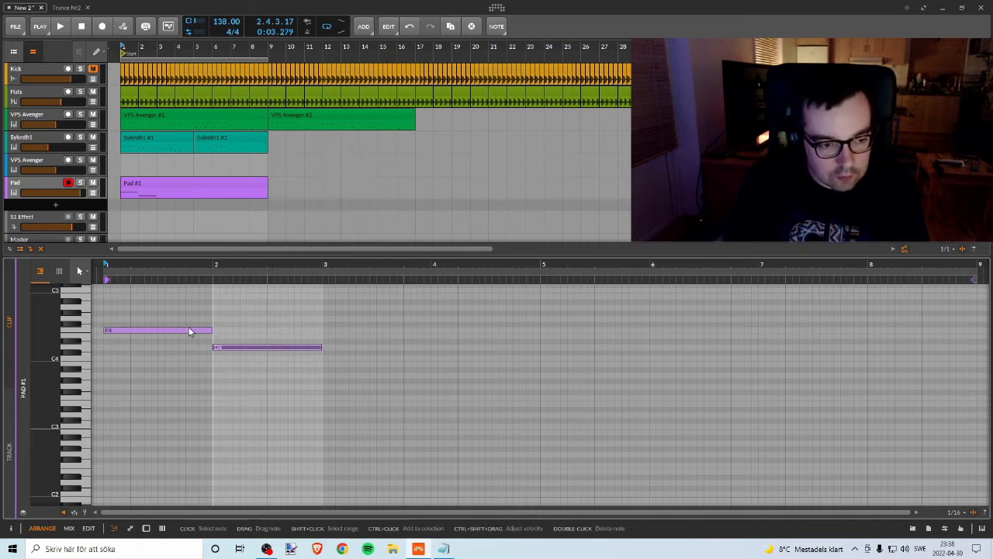
key(space)
key(space)
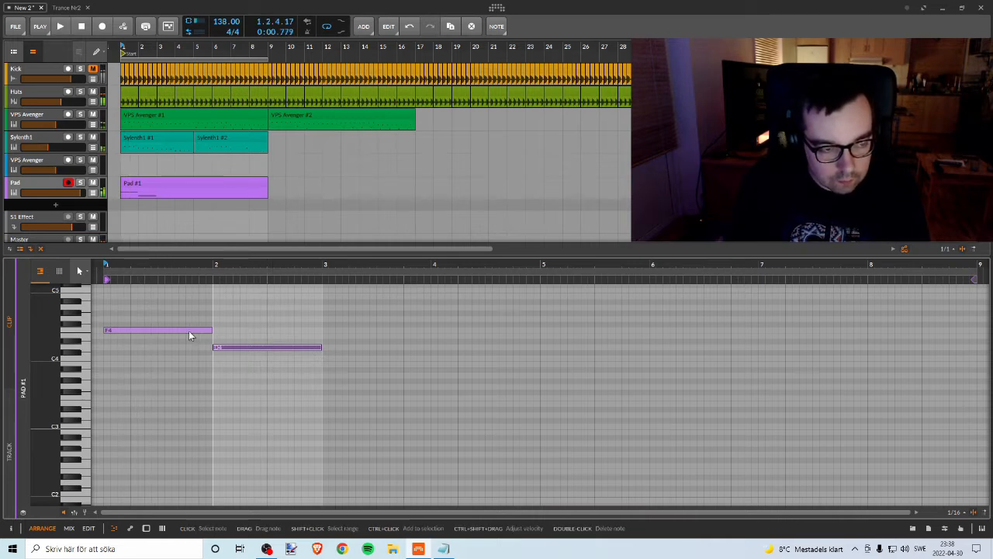
Step: Open the Pad track's Sylenth1 window and set the Filter Control key tracking to 0.000, replaying the opening
right_click(49, 185)
double_click(43, 184)
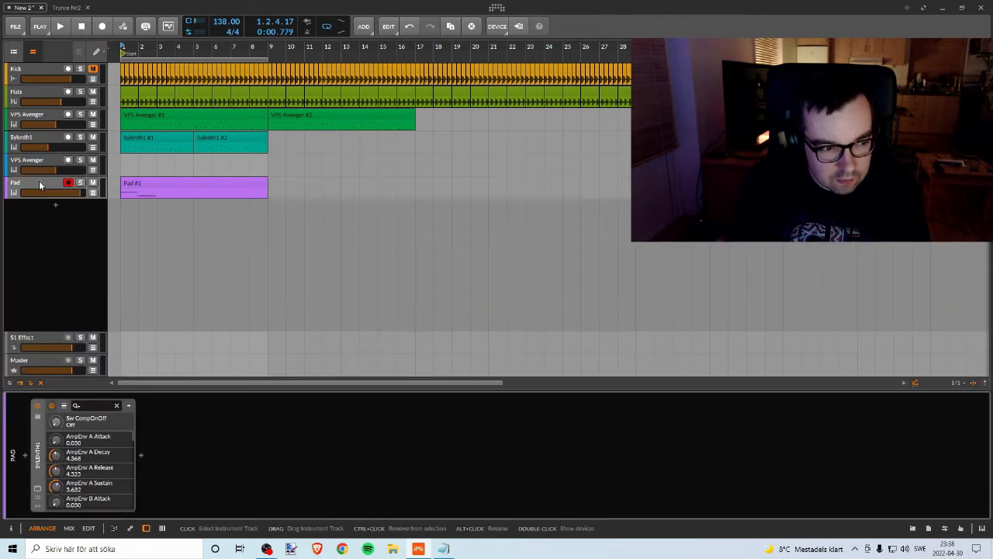
click(36, 489)
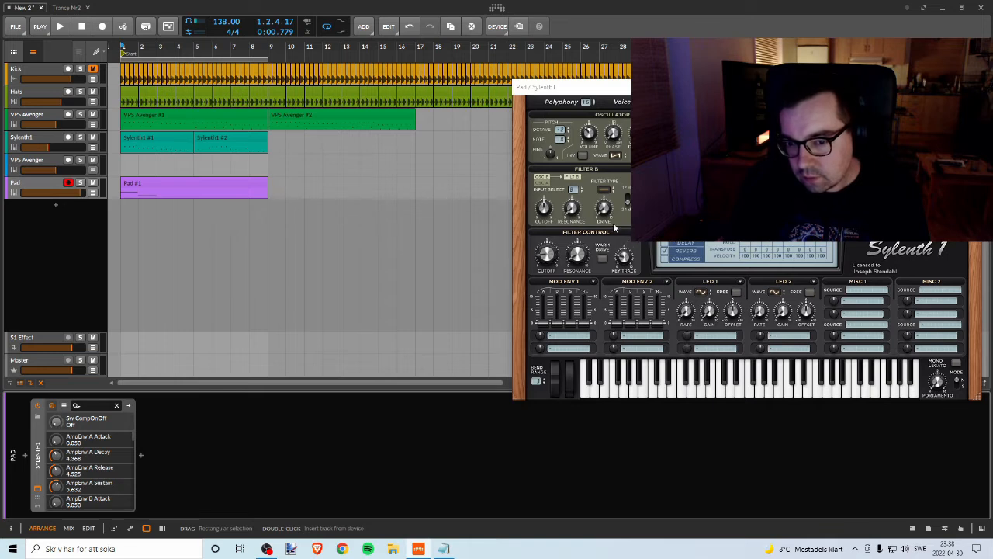
drag(622, 262, 623, 266)
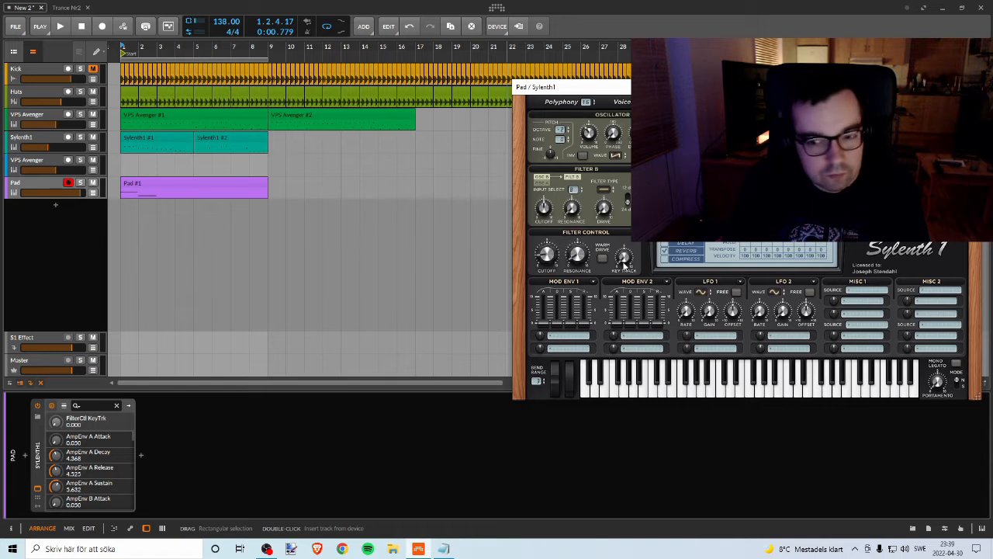
key(space)
key(space)
key(space)
key(space)
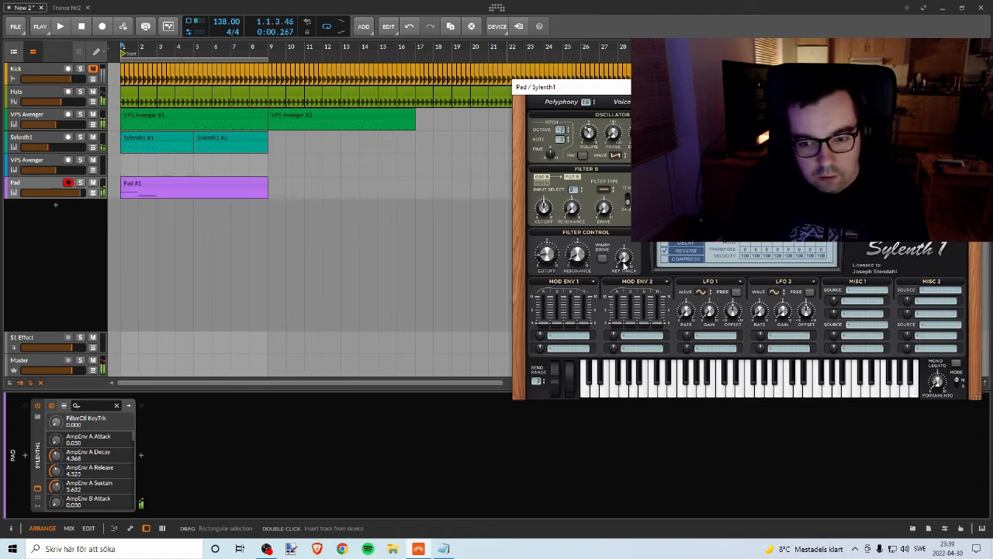
Step: Try Sylenth1's Filter Control cutoff, Filter B cutoff and 12 dB Filter B slope against short playbacks of the opening
click(547, 255)
key(space)
key(space)
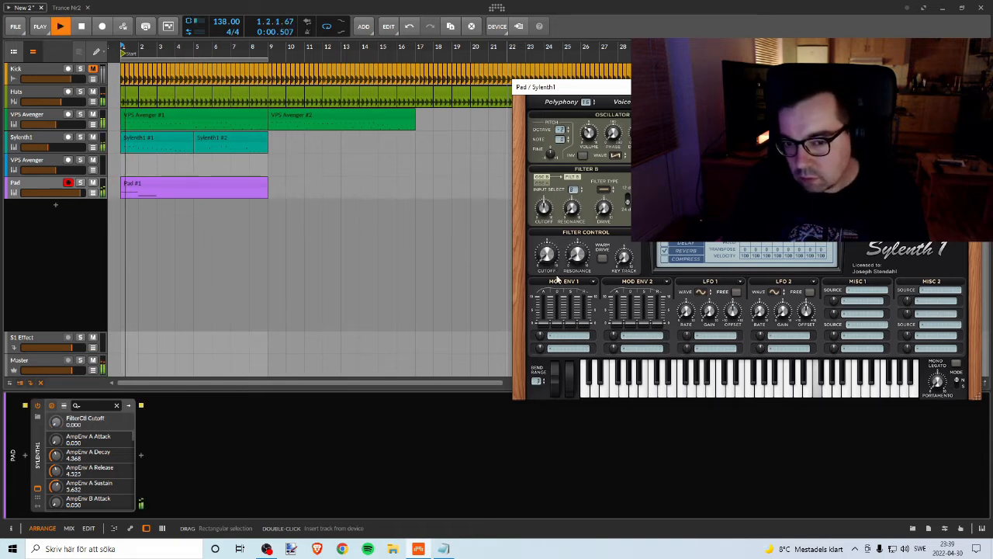
key(space)
click(544, 209)
key(space)
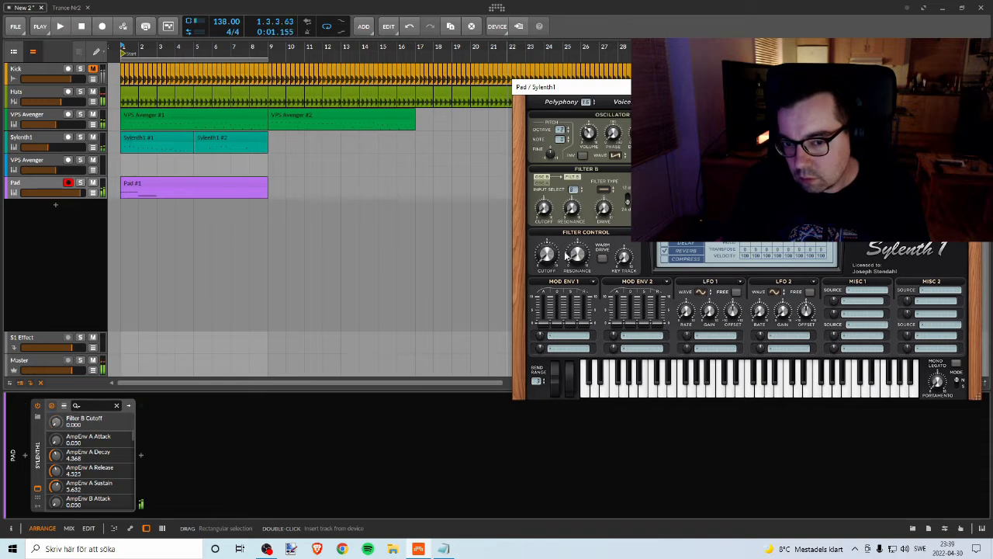
key(space)
click(626, 201)
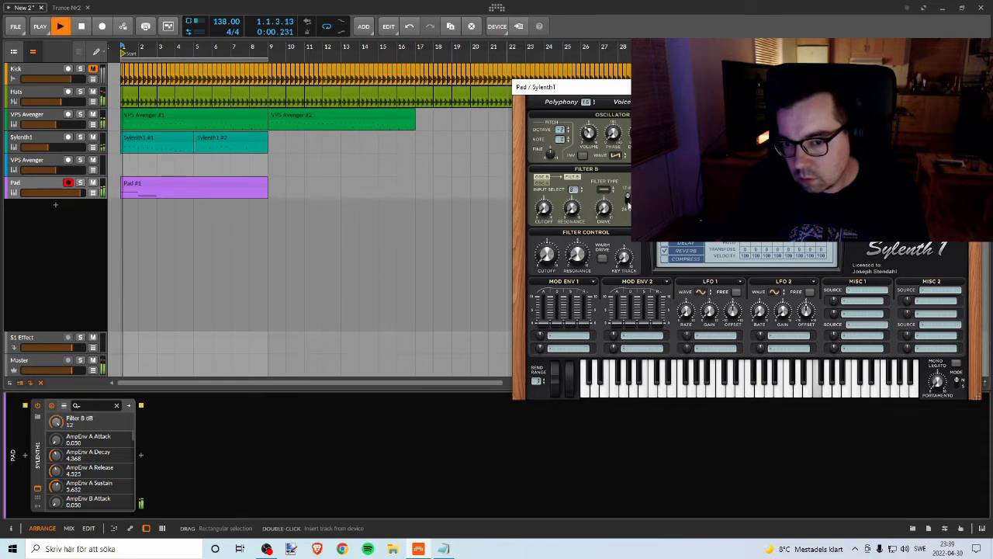
key(space)
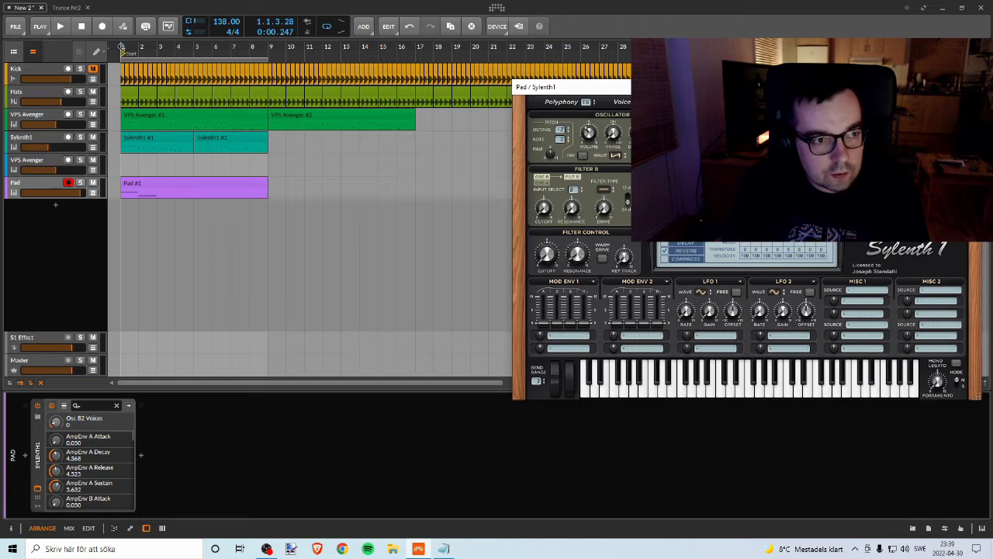
Step: Replay the opening bars and reopen the Pad #1 clip in the note editor
key(space)
key(space)
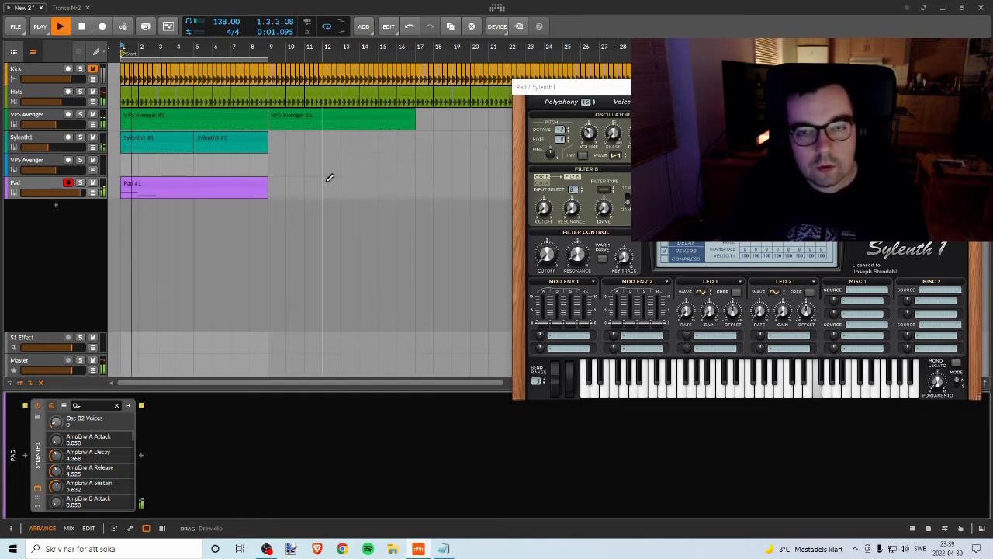
key(space)
double_click(141, 185)
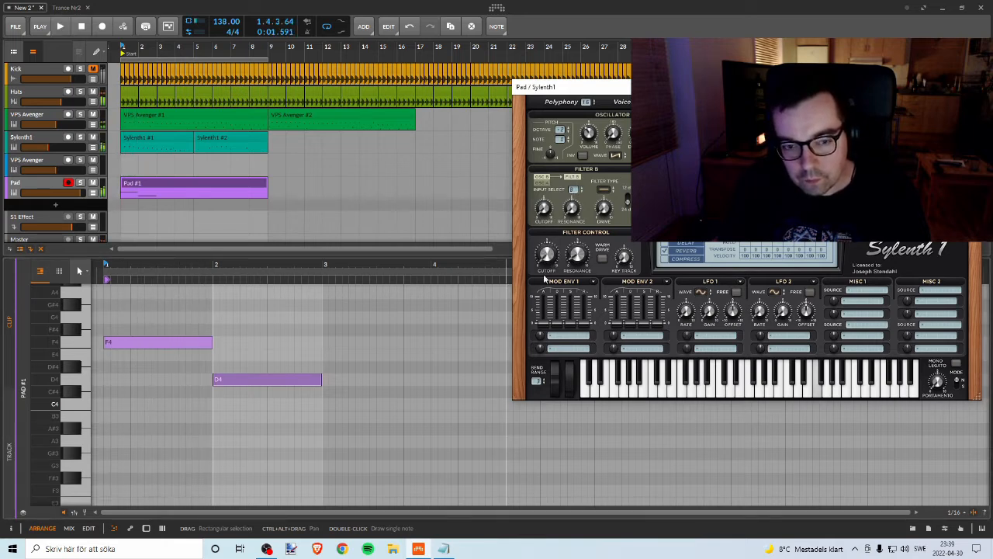
Step: Listen to the start of the pad part with the Pad track soloed
key(space)
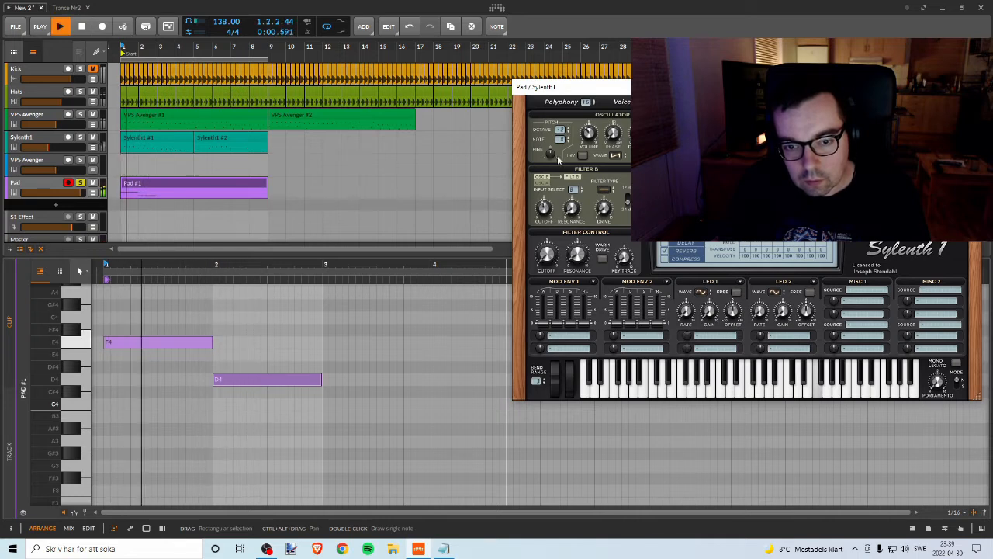
key(space)
key(space)
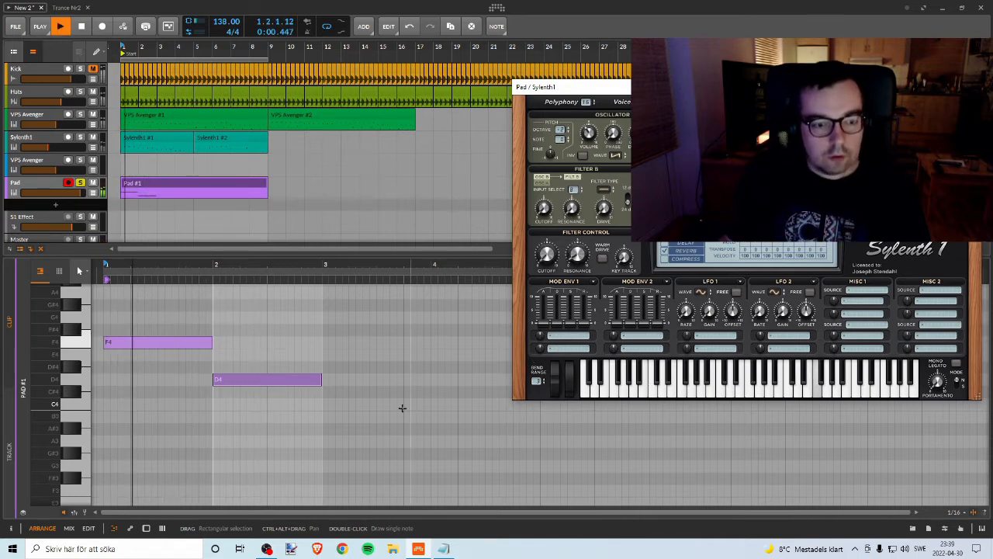
Step: Move the bar 1 pad note to D4 and the bar 2 note to A4, checking the pitches by playback
key(space)
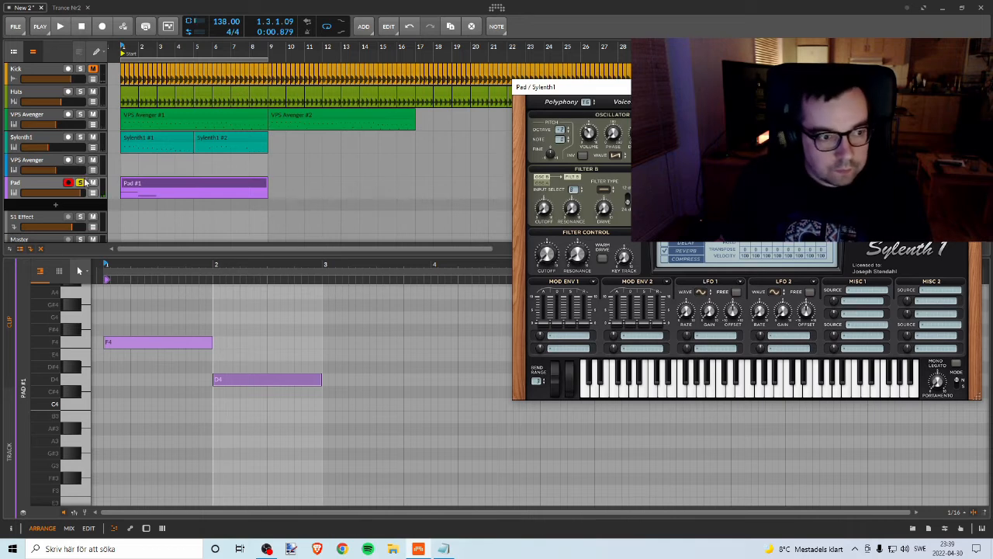
click(174, 349)
key(space)
key(space)
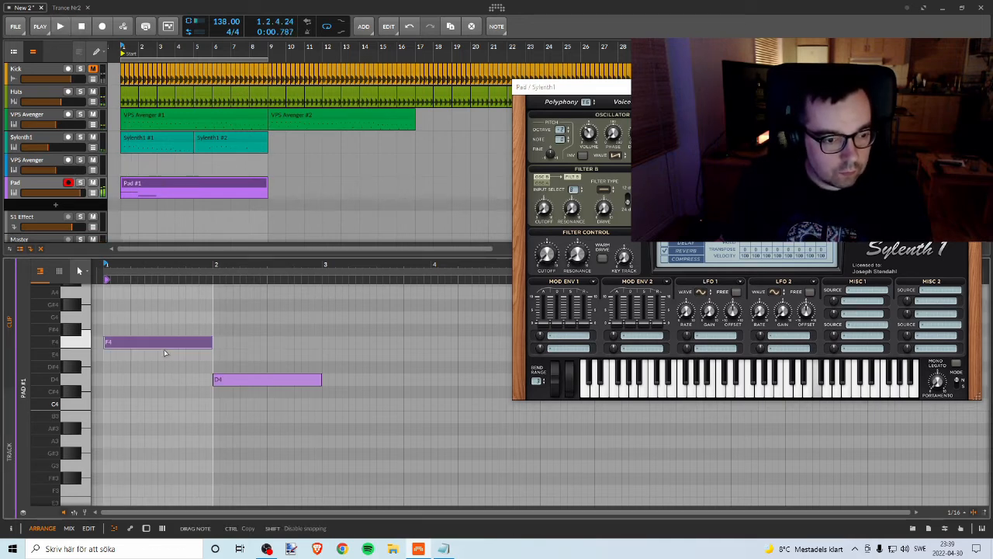
drag(164, 349, 163, 381)
key(space)
key(space)
drag(237, 384, 235, 302)
key(space)
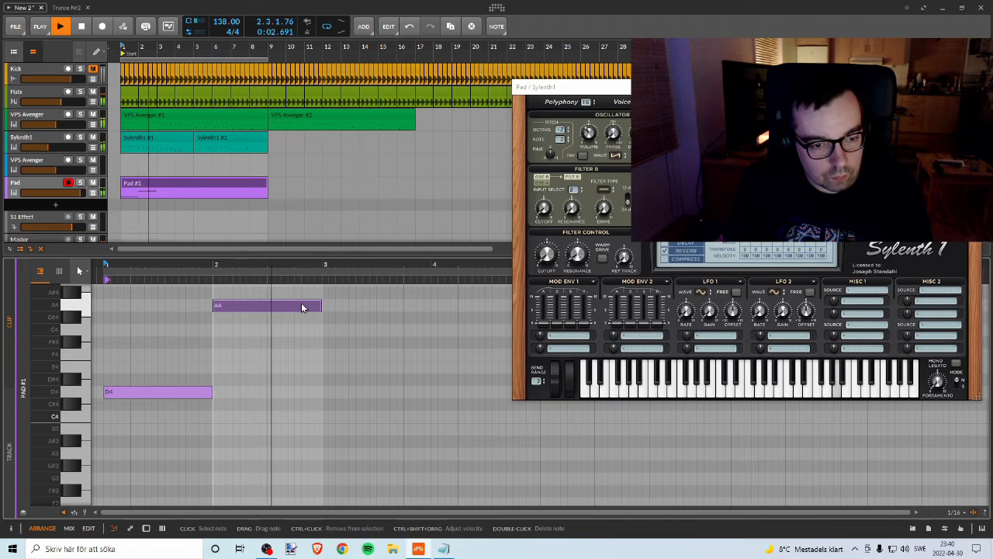
Step: Copy the A4 note into bar 3 at G4 and that note into bar 4 at C4, playing the sequence back
key(space)
drag(296, 304, 407, 332)
key(space)
drag(370, 265, 333, 265)
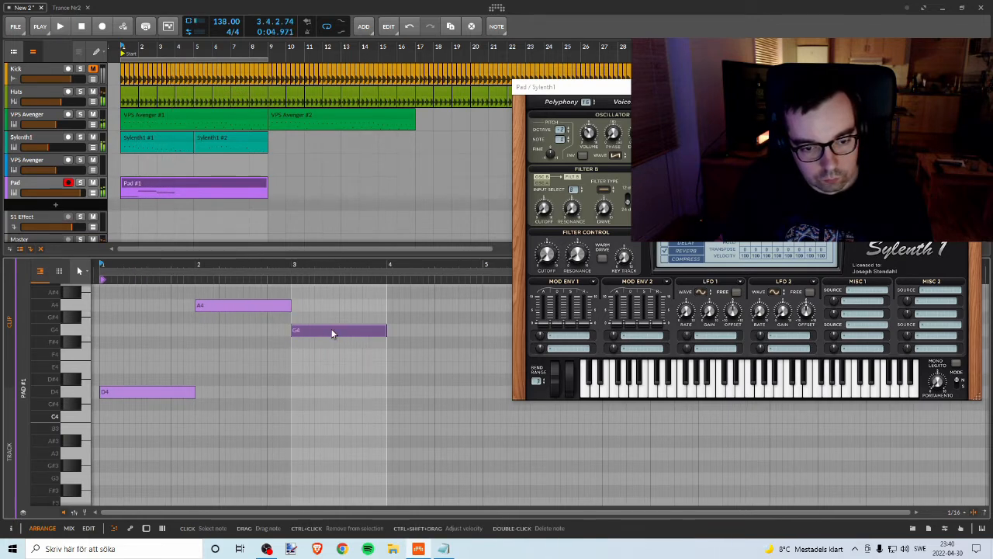
key(space)
drag(332, 334, 426, 416)
key(space)
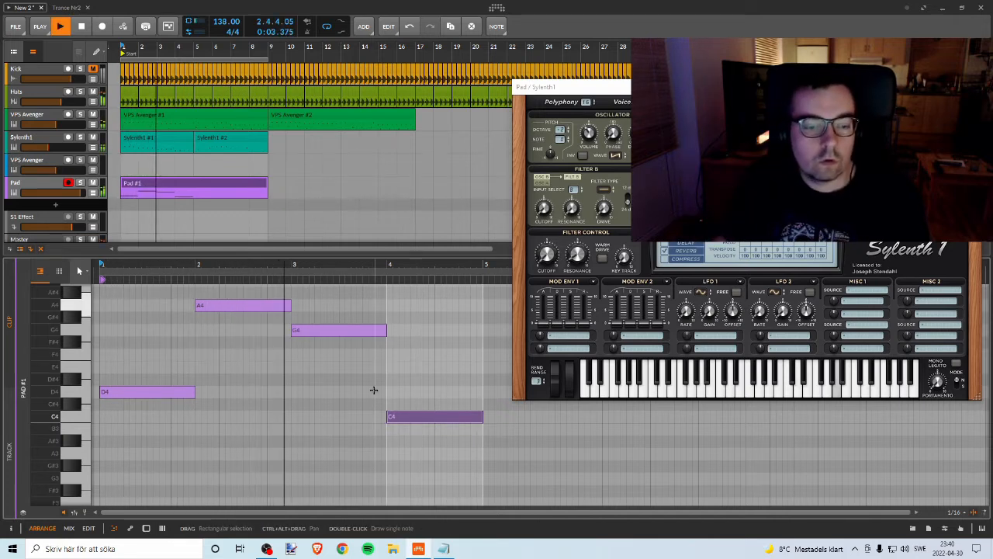
key(space)
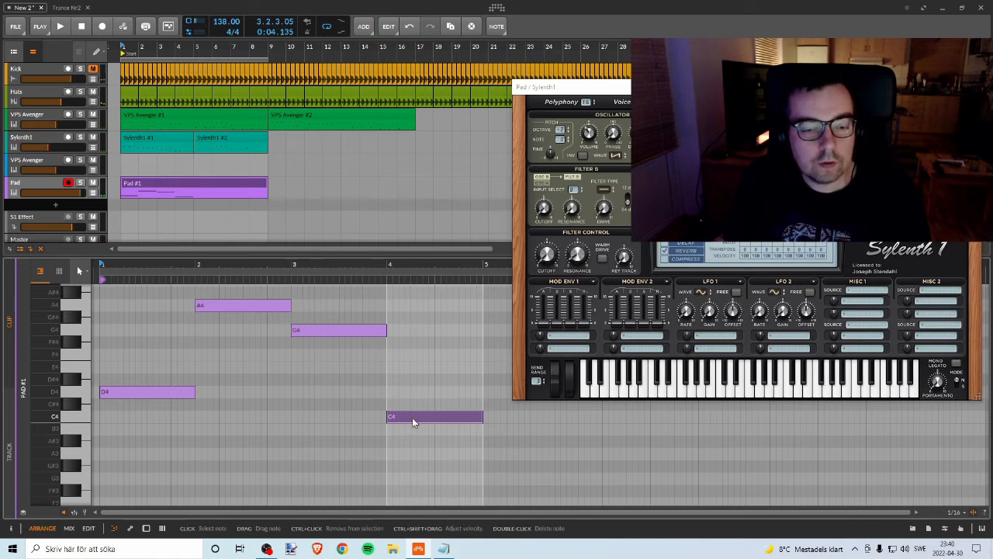
Step: Delete all the notes in the Pad #1 clip
double_click(412, 417)
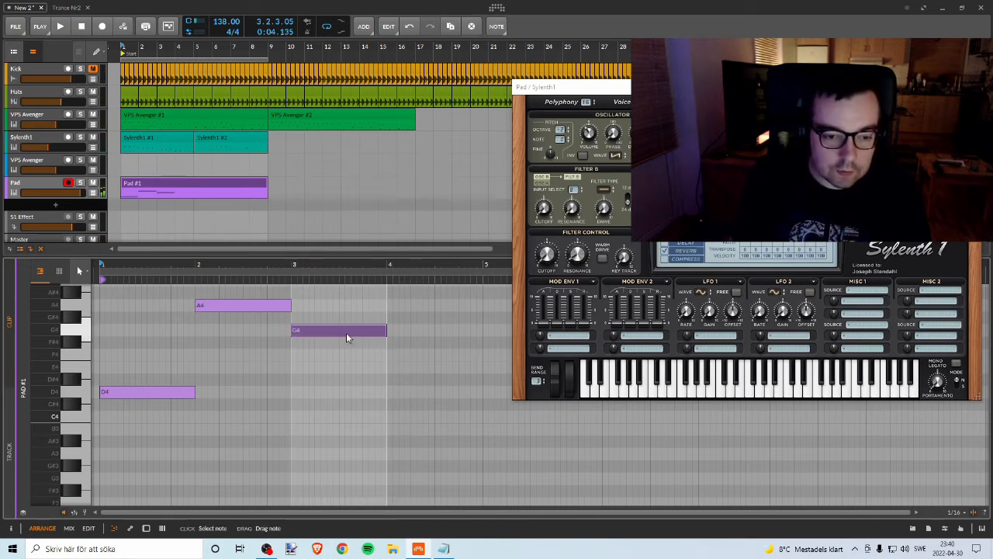
key(Delete)
click(274, 307)
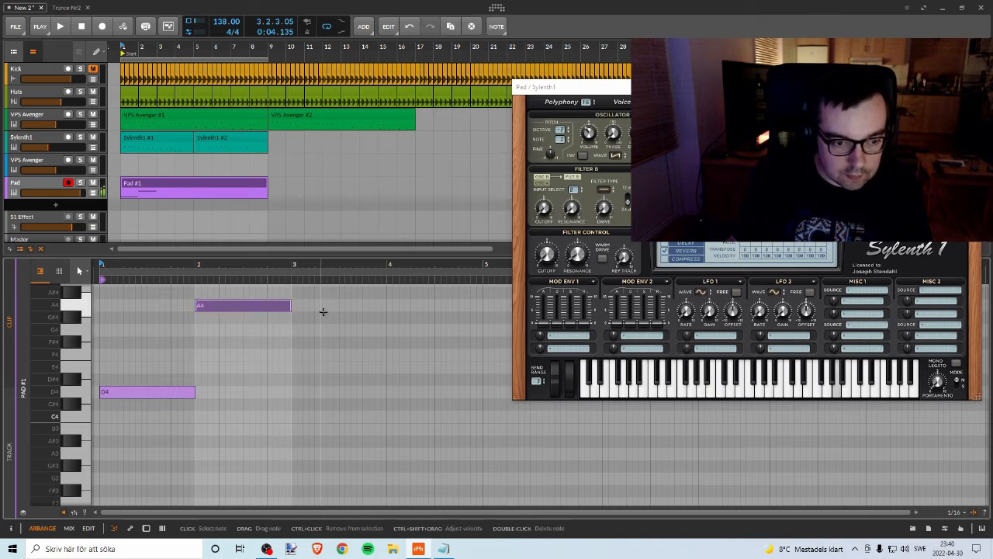
key(Delete)
click(167, 396)
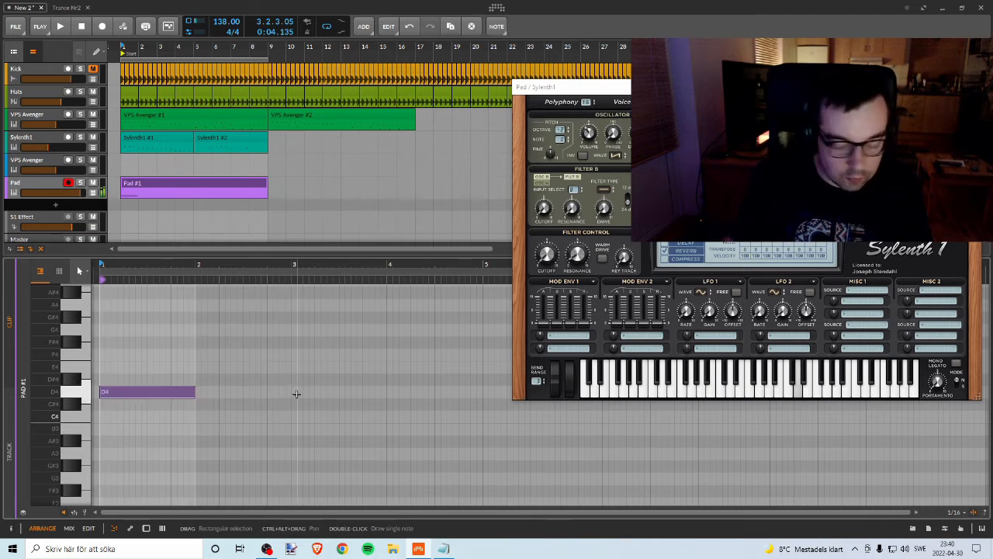
key(Delete)
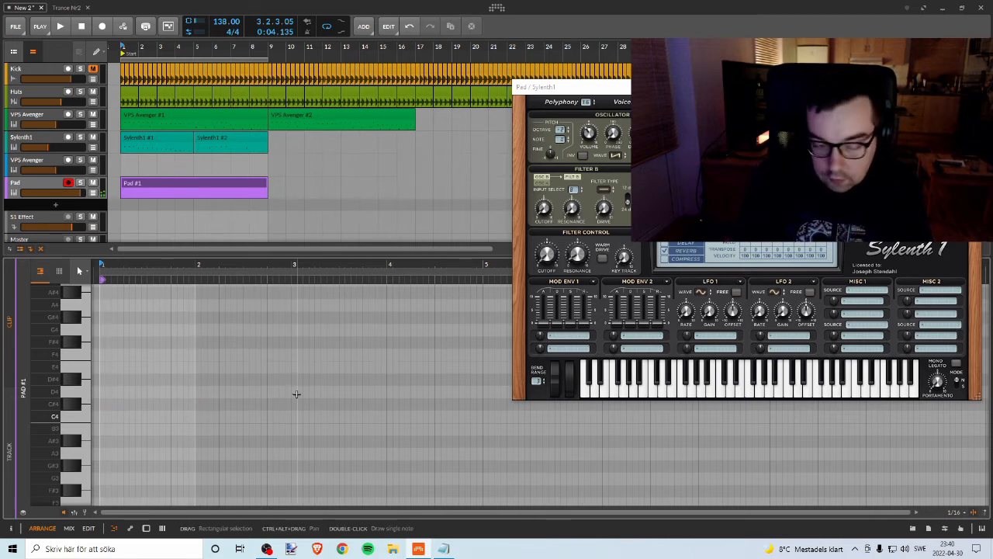
Step: Draw a new note near the start of the Pad #1 clip, shift it to F4 and trim its end to bar 2
double_click(101, 302)
drag(103, 304, 112, 359)
key(space)
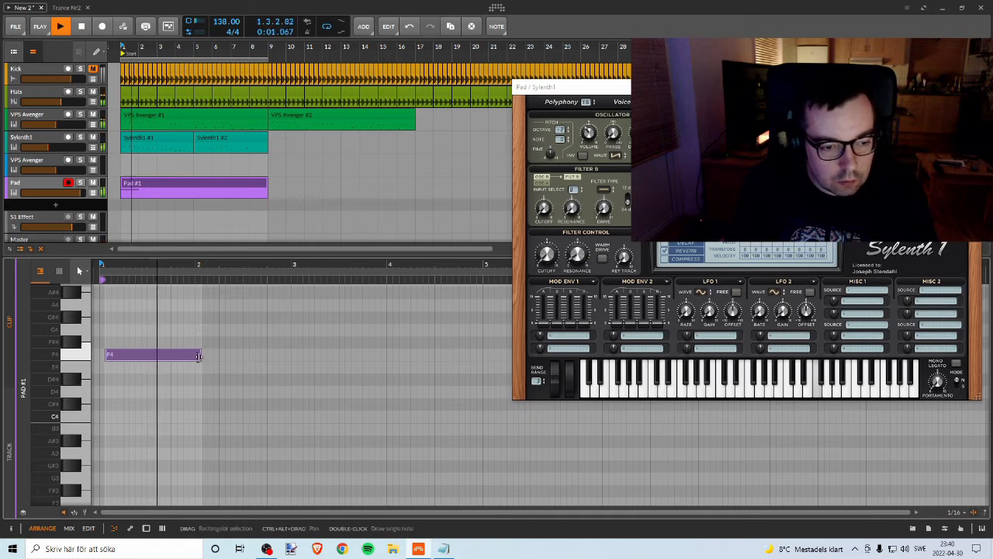
drag(198, 356, 133, 354)
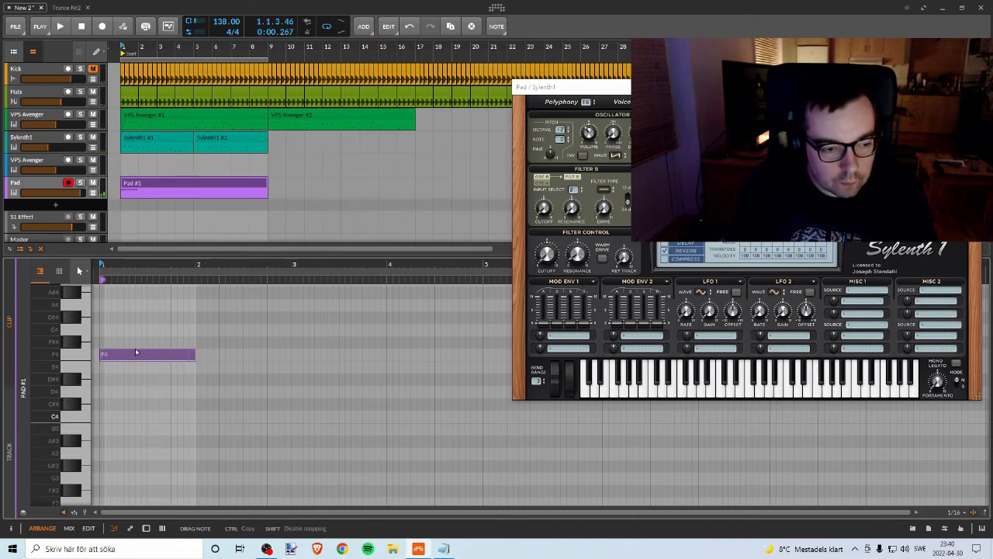
key(space)
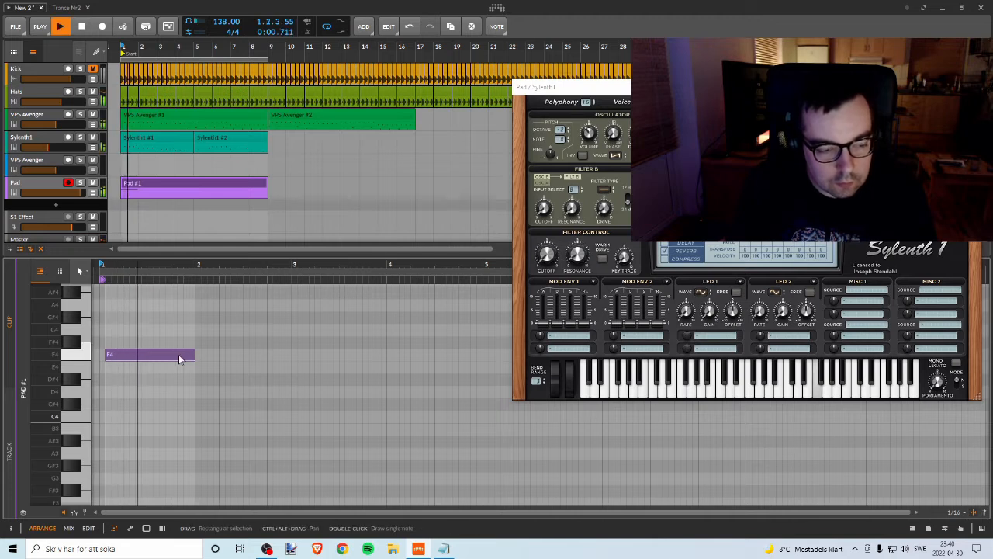
Step: Copy the F4 pad note onward into bars 2, 3 and 4 at D4, C4 and D#4, checking by playback
drag(187, 355, 291, 388)
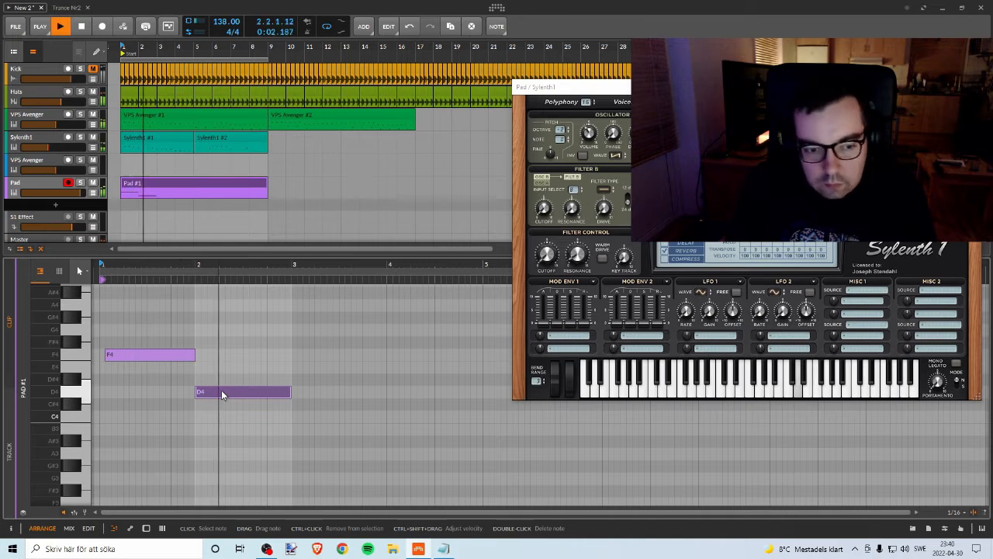
key(space)
drag(222, 391, 405, 379)
key(space)
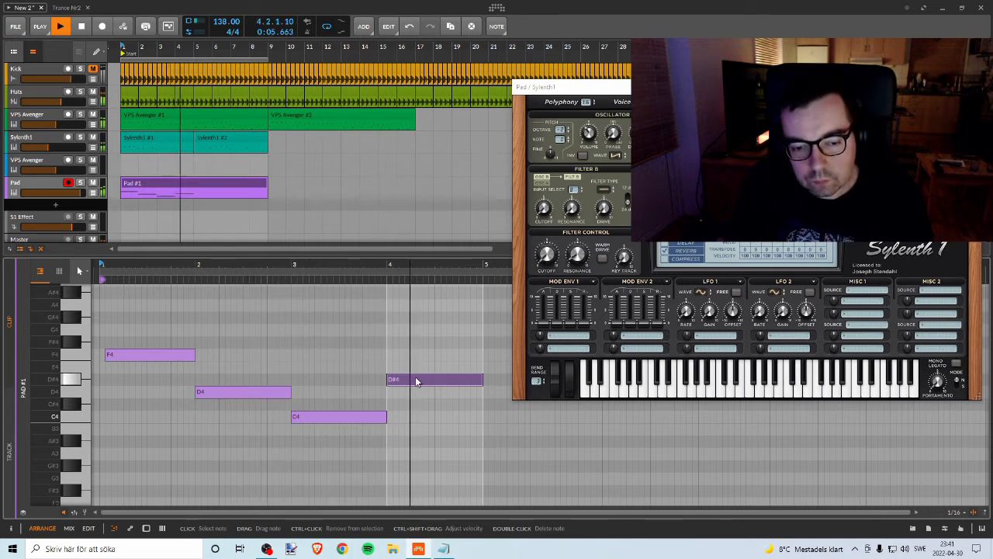
Step: Move the bar 4 pad note down to A3 and play the four-note sequence back
key(space)
drag(411, 379, 412, 458)
key(space)
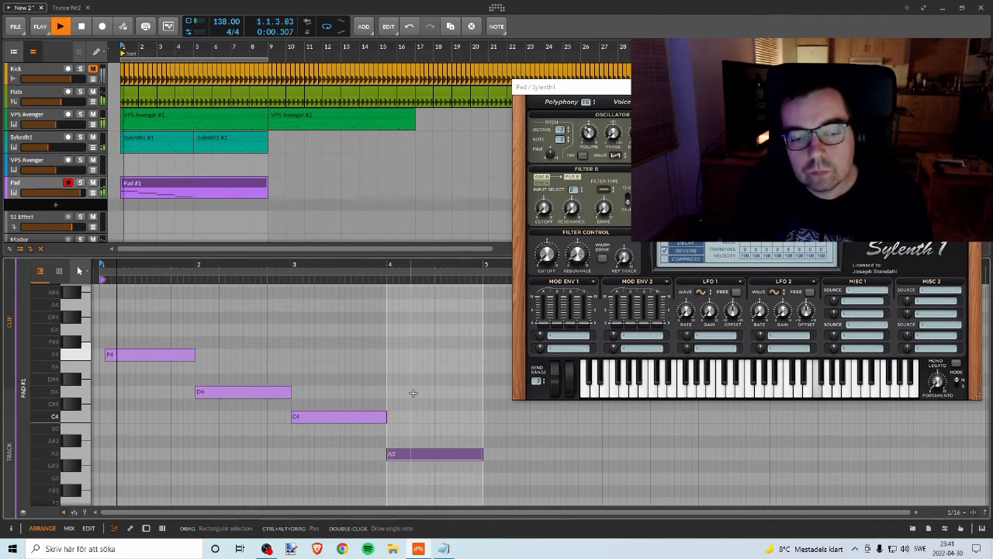
drag(398, 264, 339, 267)
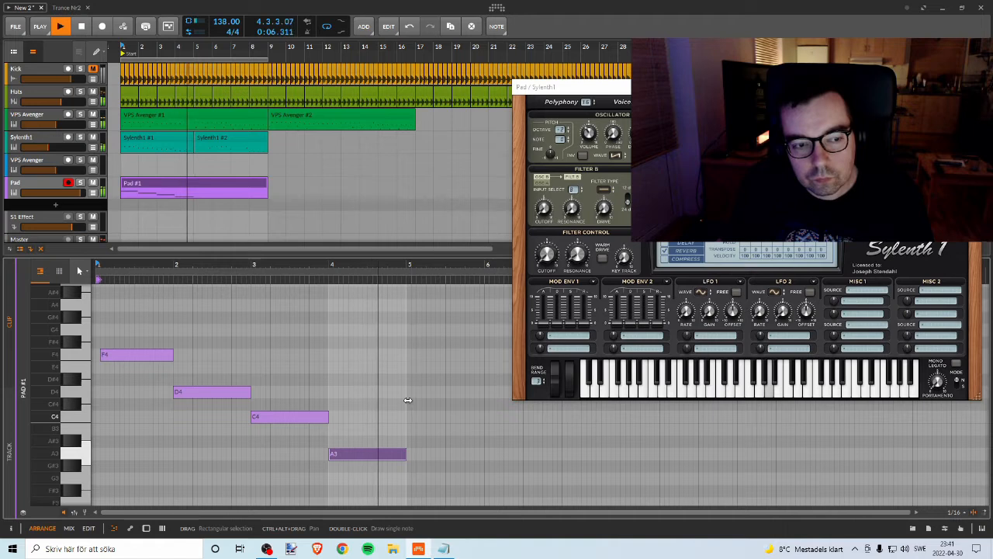
key(space)
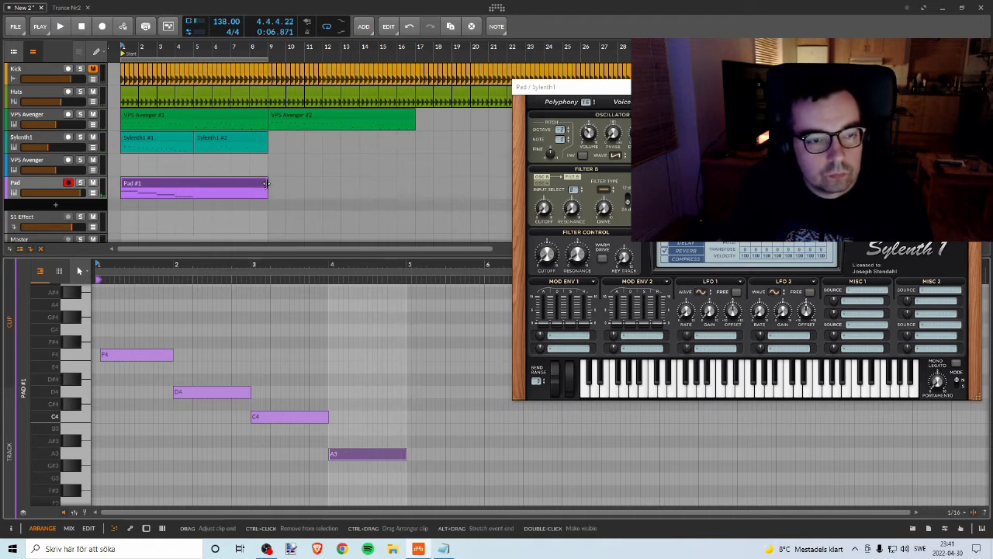
Step: Shorten the Pad #1 clip to end at bar 5, duplicate it right after itself and open the copy
drag(267, 185, 209, 180)
key(ctrl+d)
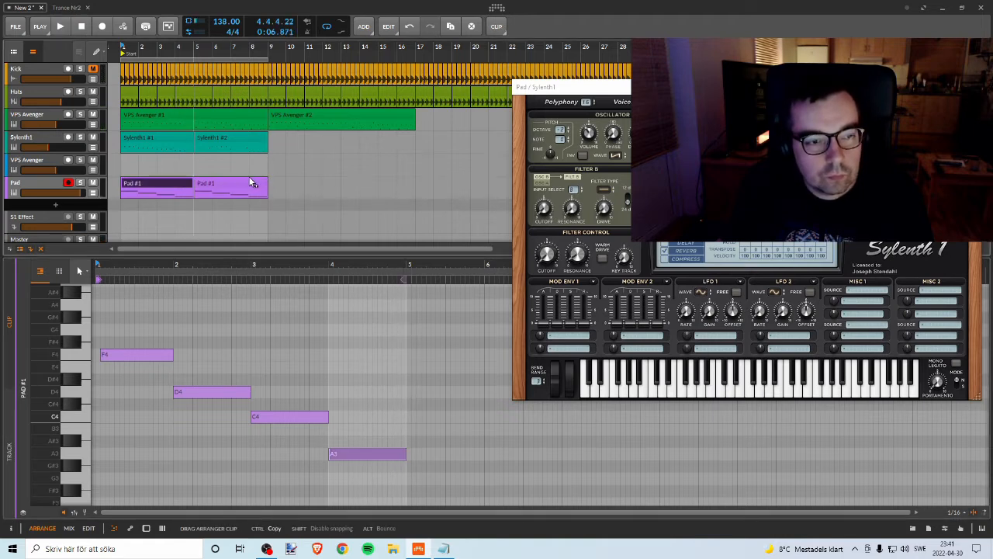
click(221, 188)
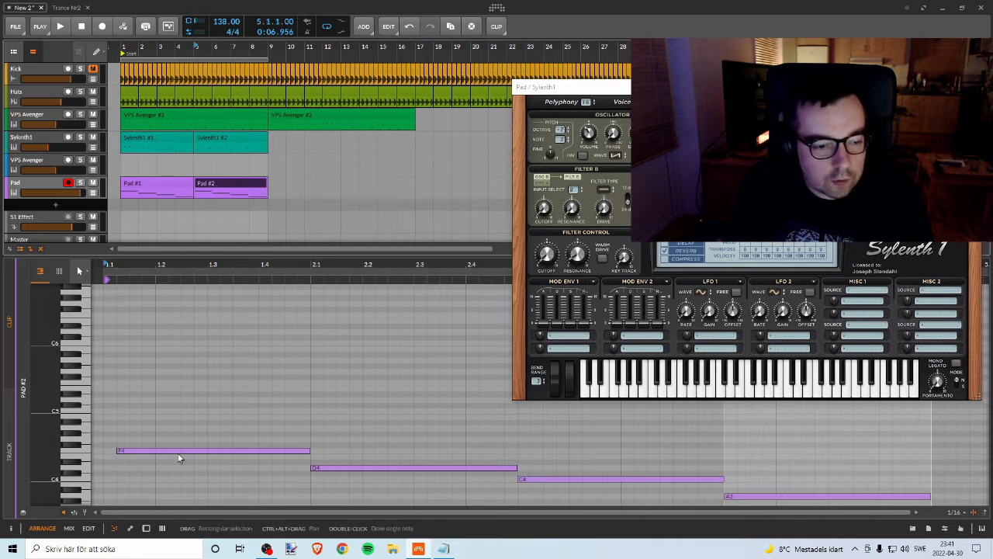
Step: In the Pad #2 clip, move the first note to C4 and the bar 2 note to E4, checking by playback
key(space)
drag(161, 455, 164, 484)
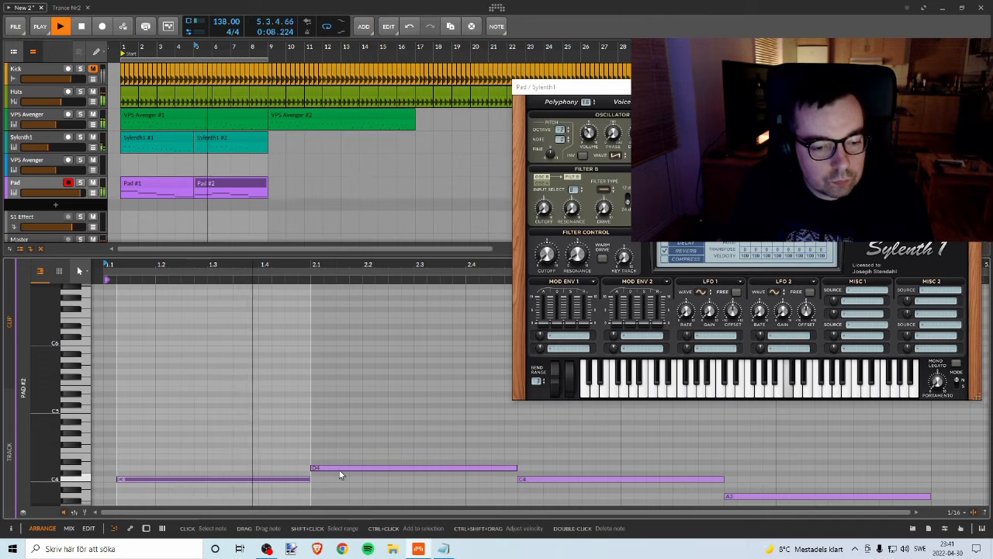
key(space)
mouse_move(339, 468)
mouse_down()
mouse_move(339, 448)
mouse_move(336, 458)
mouse_up()
key(space)
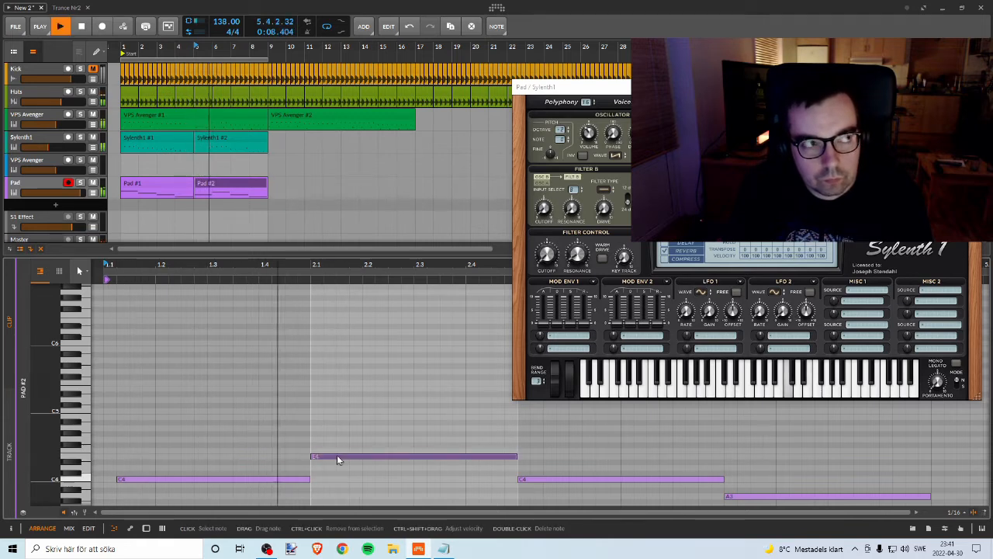
key(space)
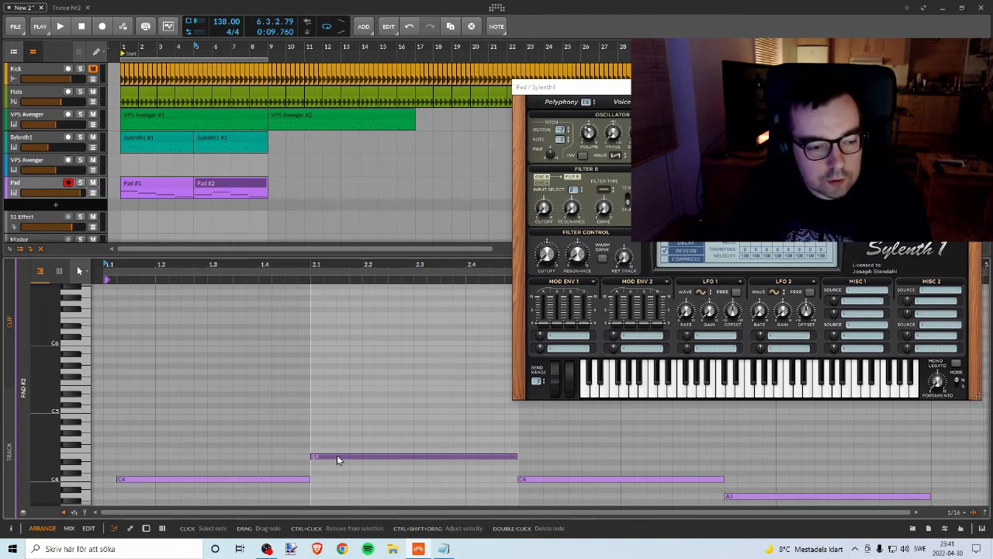
key(space)
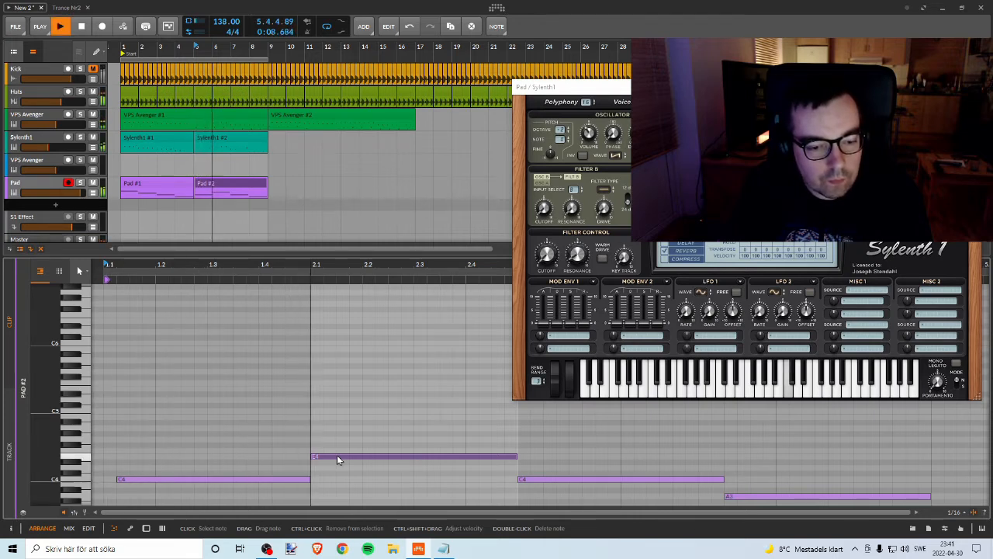
Step: Try the bar 2 note of Pad #2 at neighbouring pitches, settle it on G4 and play it back
key(space)
key(Up)
key(Down)
key(Down)
key(Down)
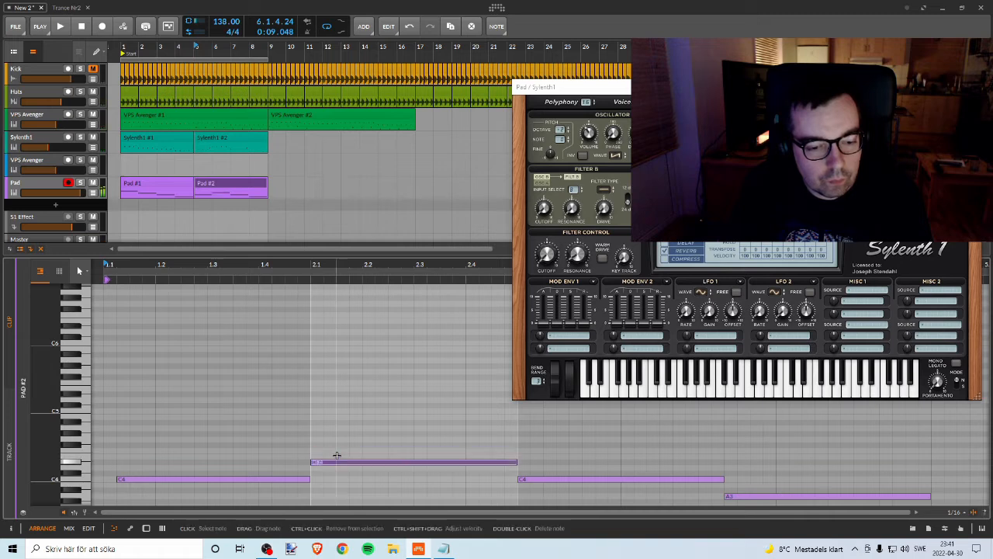
key(Down)
key(Down)
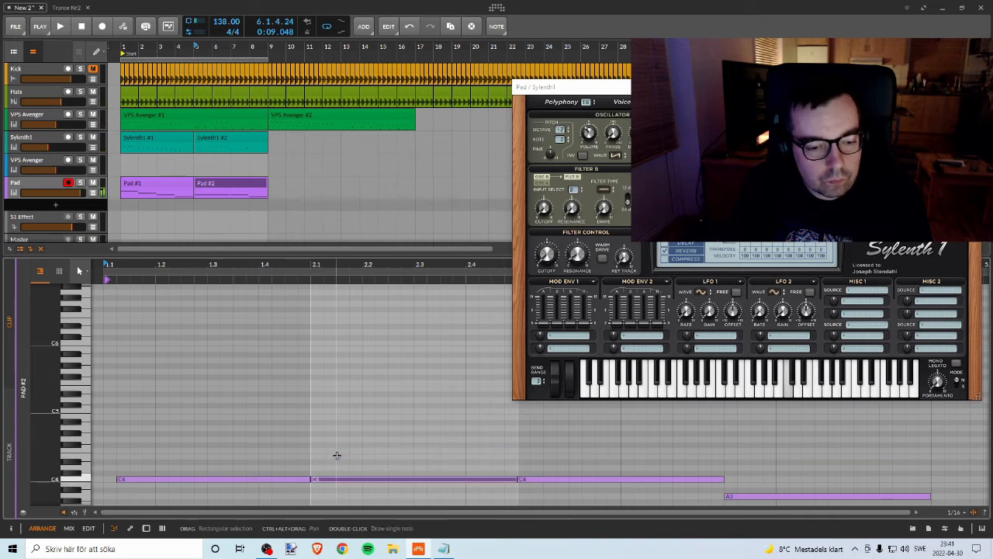
key(Up)
key(Up)
key(Up)
key(Up)
key(Up)
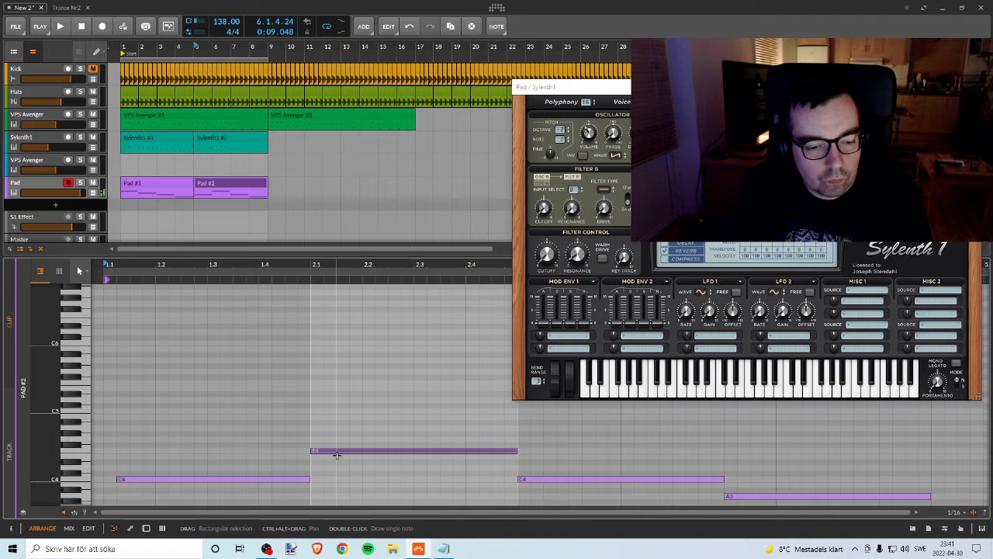
key(Up)
key(Up)
key(space)
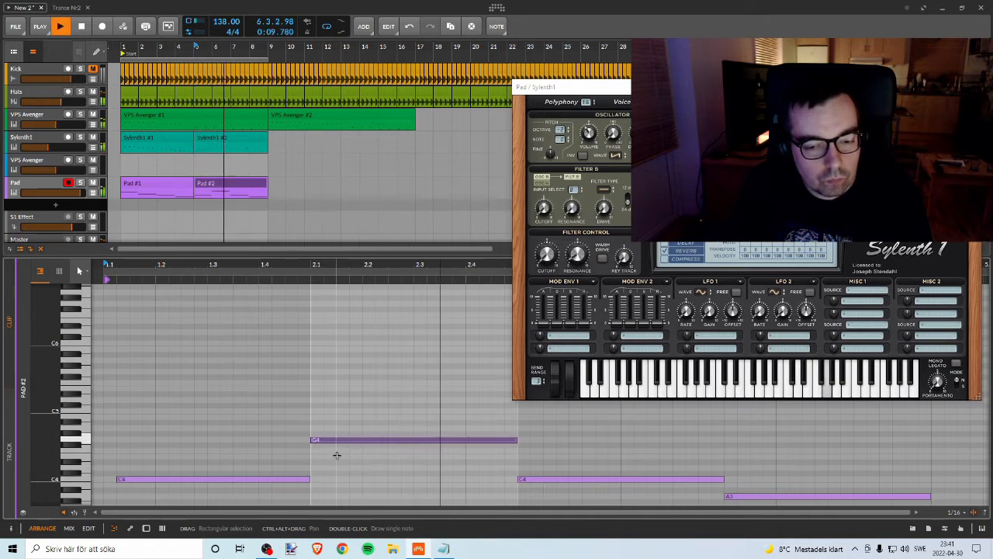
key(space)
Step: Audition the bar 3 note of Pad #2 at higher pitches, set it to F4 and play the clip
click(584, 478)
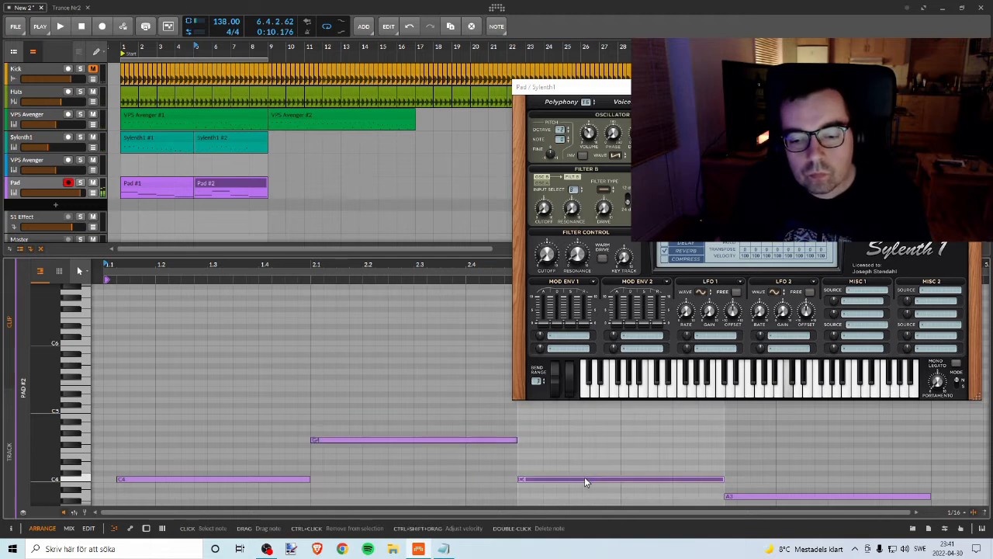
key(Up)
key(Up)
key(Up)
key(Up)
key(Up)
key(Up)
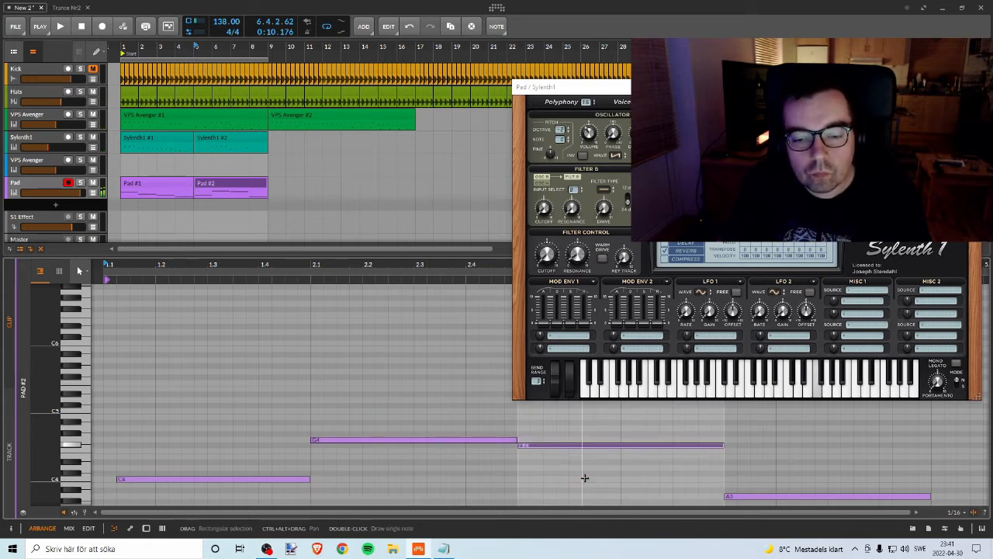
key(Down)
key(Down)
key(Up)
key(Up)
key(Up)
key(Up)
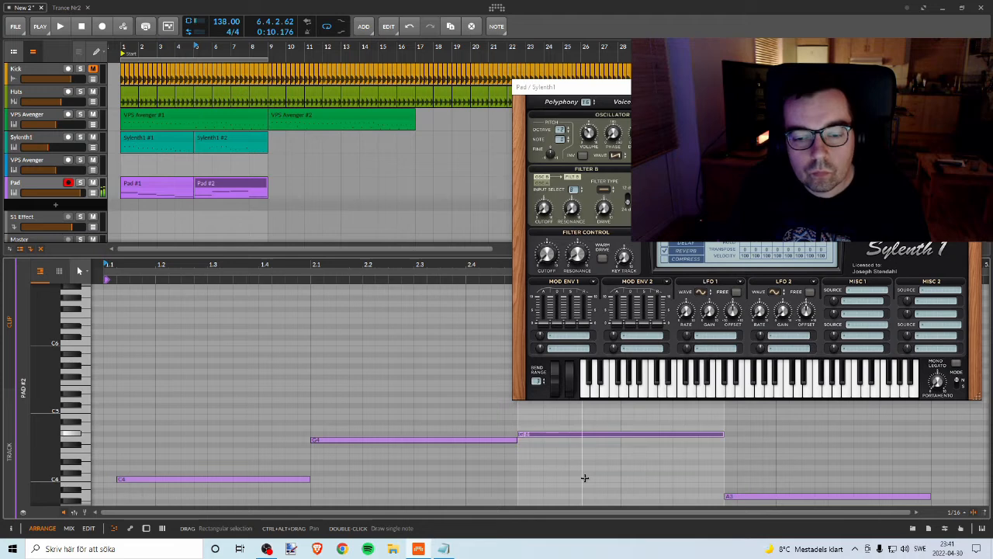
key(Down)
key(Down)
key(Down)
key(Down)
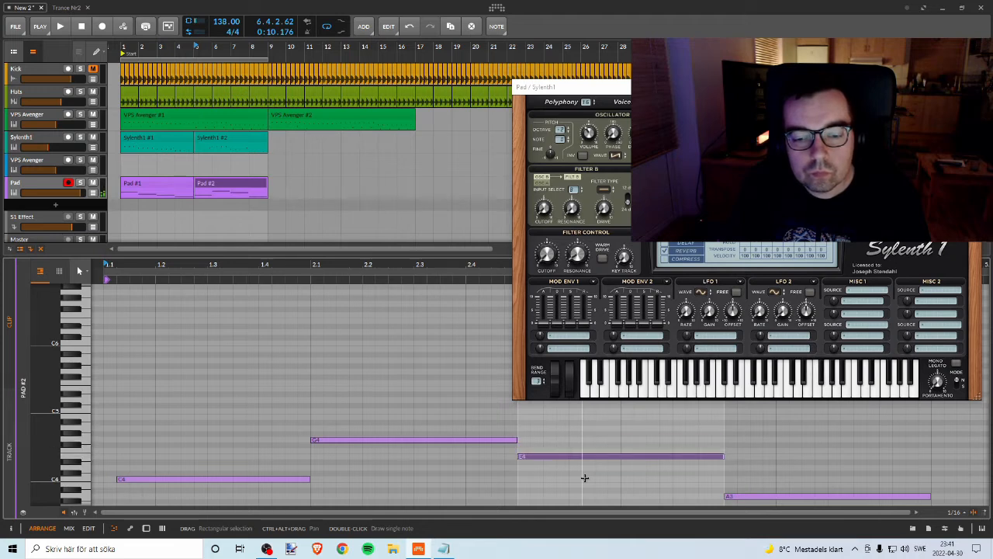
key(Up)
key(space)
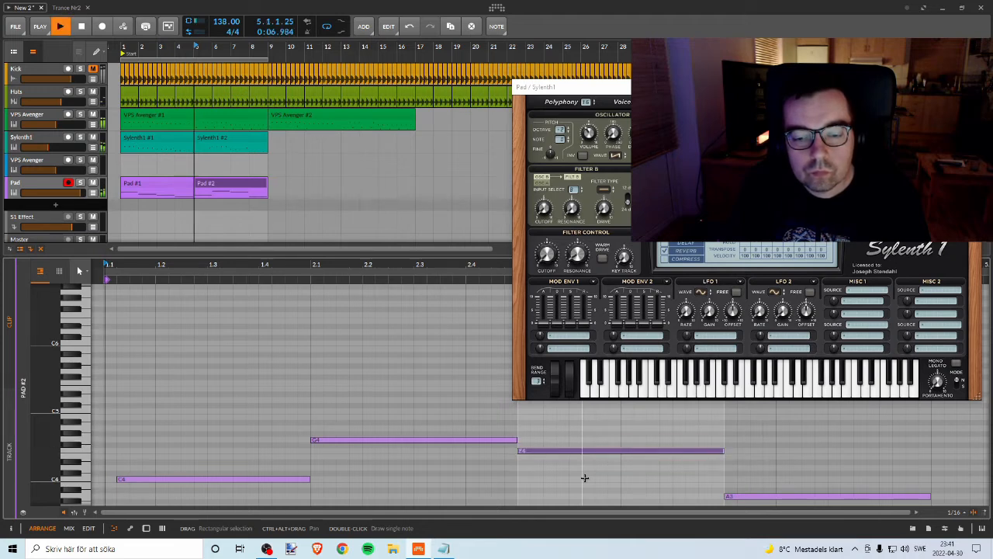
Step: Raise the bar 4 note of Pad #2 to D4 and play the clip back
click(799, 494)
key(Up)
key(Up)
key(Up)
key(Up)
key(Up)
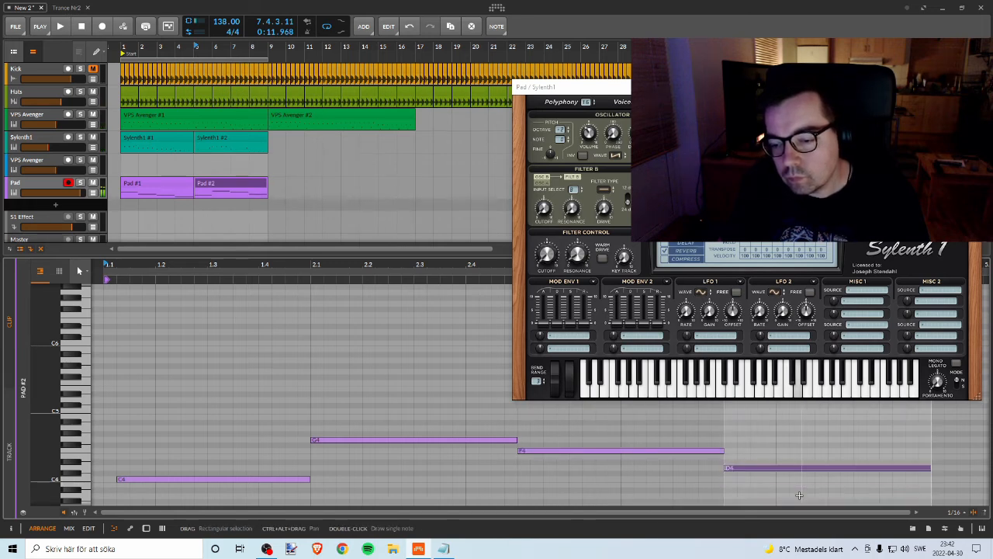
key(space)
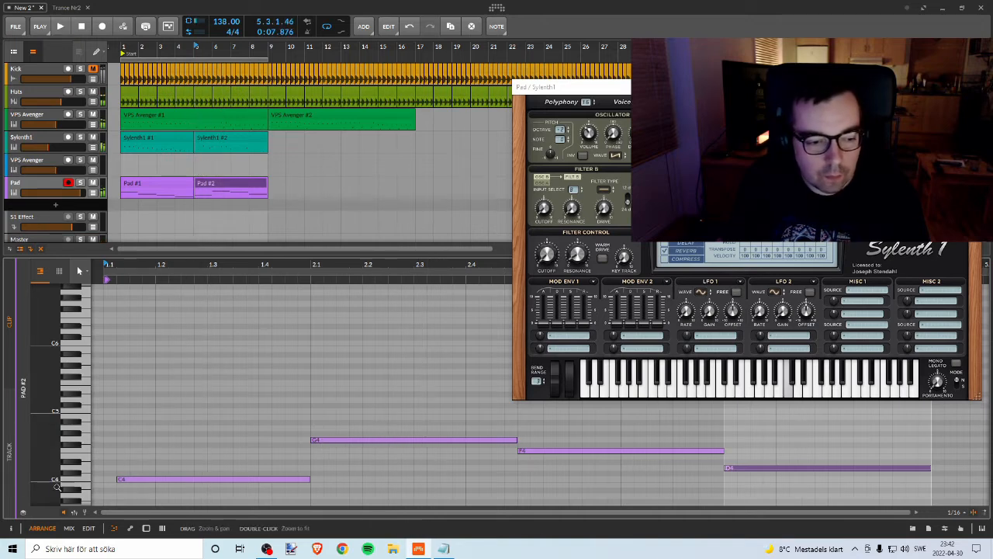
Step: Shift the C4 note to the start of Pad #2, extend its end to bar 2 and play it back
drag(131, 484, 117, 485)
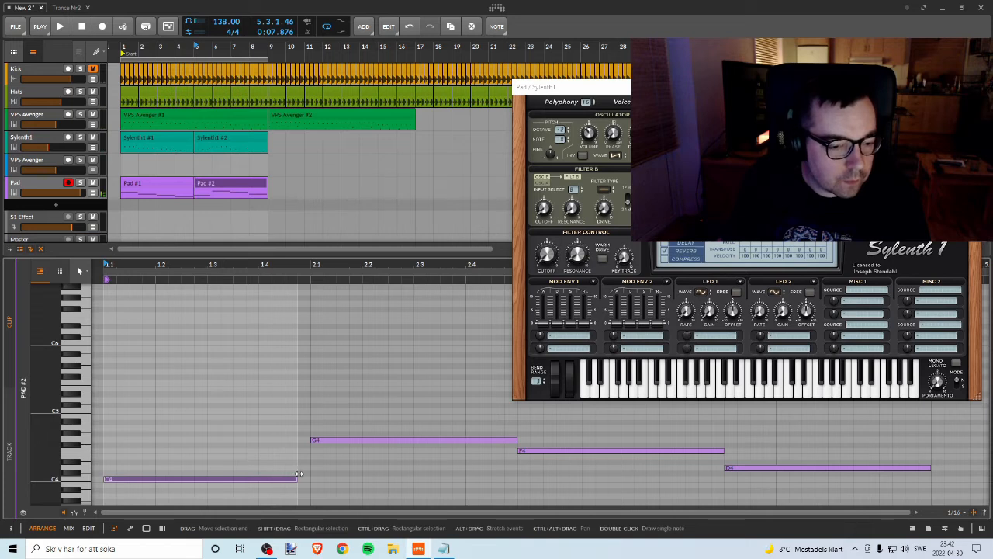
drag(296, 478, 310, 479)
key(space)
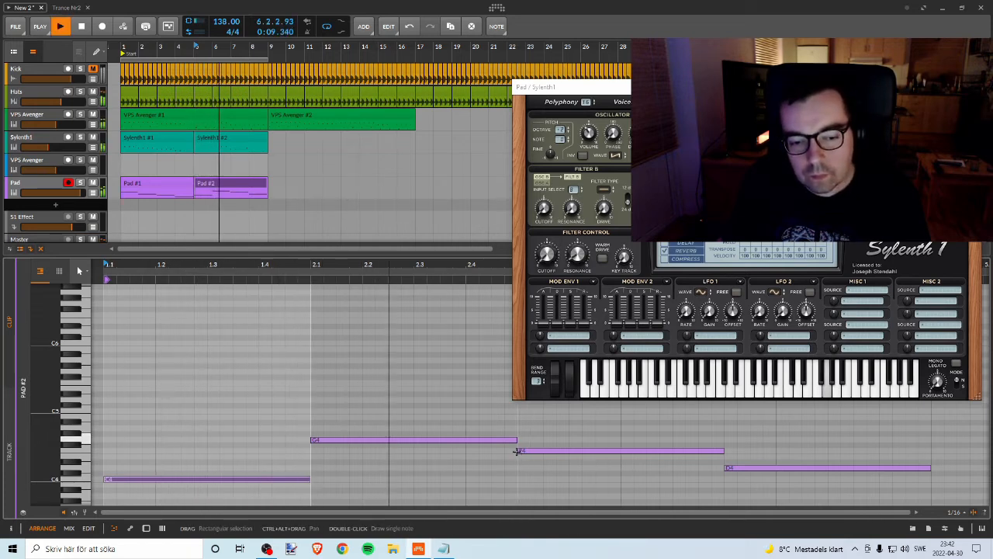
key(space)
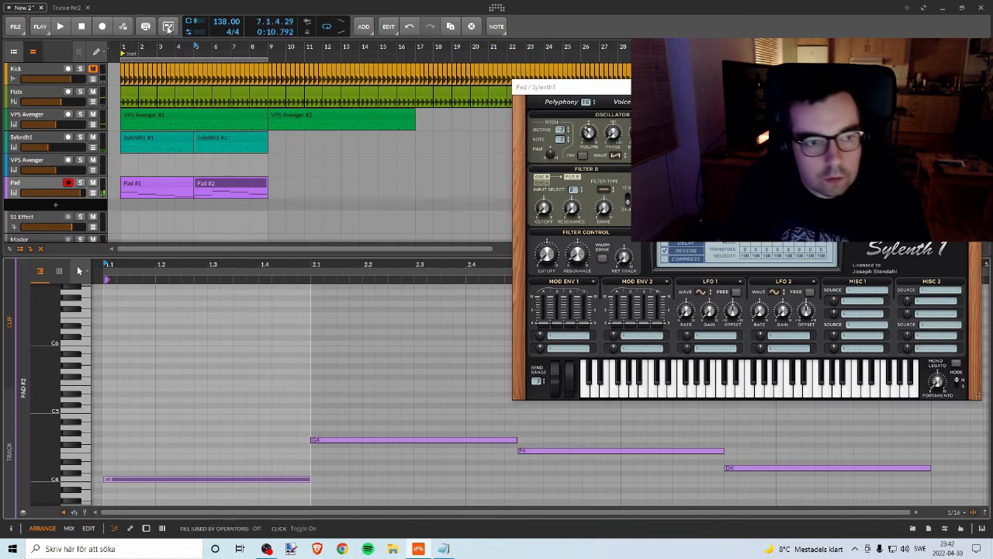
Step: Set the arranger loop to cover only bars 5 to 9 and play that section
key(space)
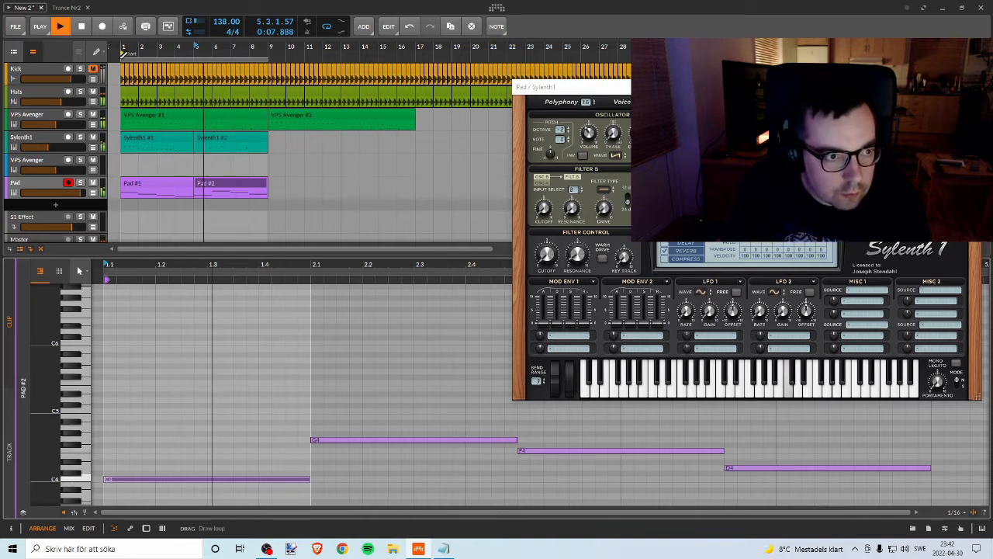
key(space)
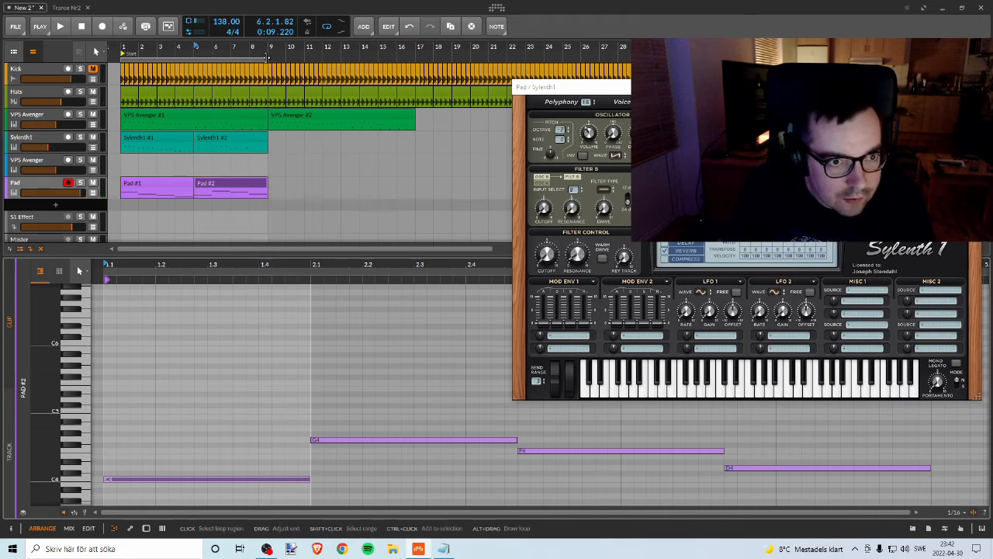
mouse_move(266, 57)
mouse_down()
mouse_move(226, 52)
mouse_move(256, 62)
mouse_up()
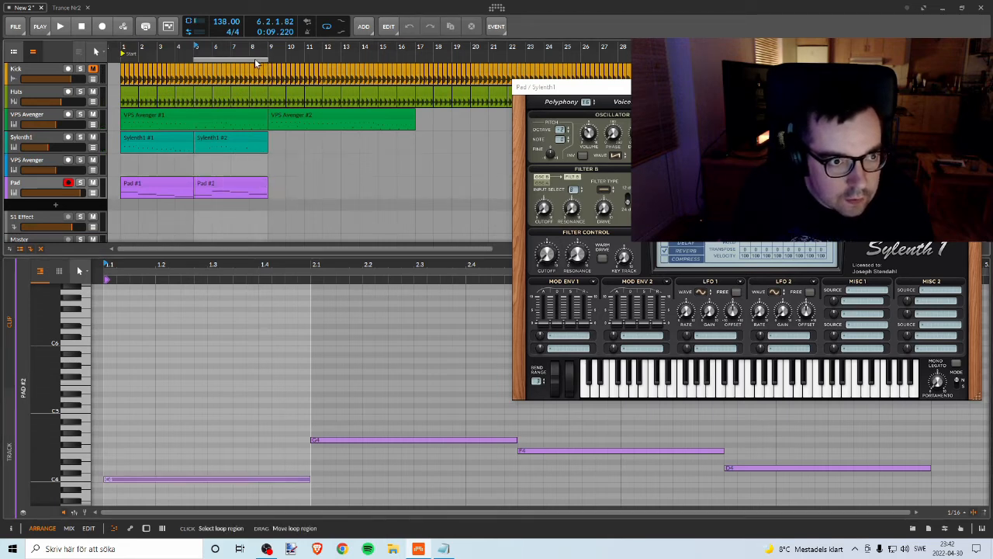
key(space)
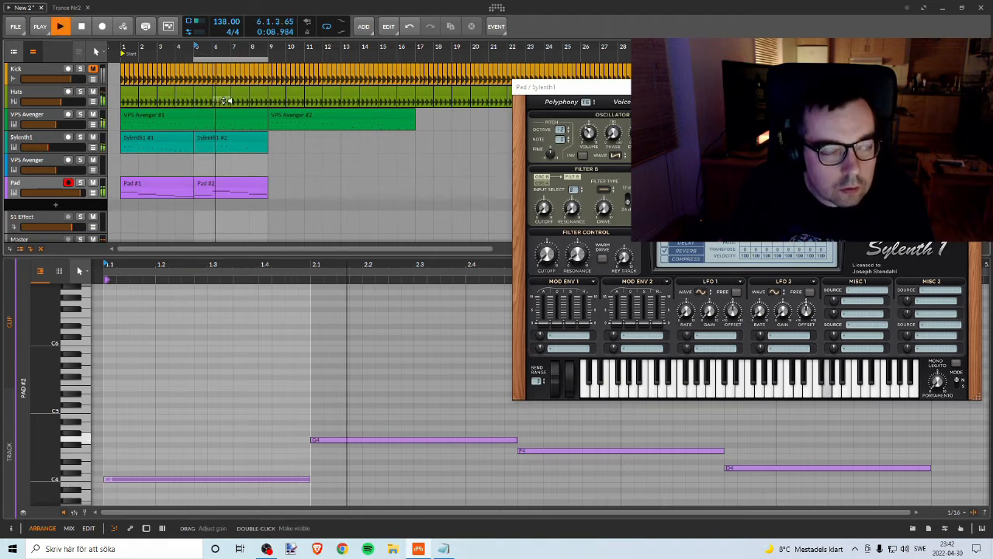
key(space)
Step: Open the Sylenth1 #2 bass clip and compare playback with the Sylenth1 track muted and unmuted
click(222, 140)
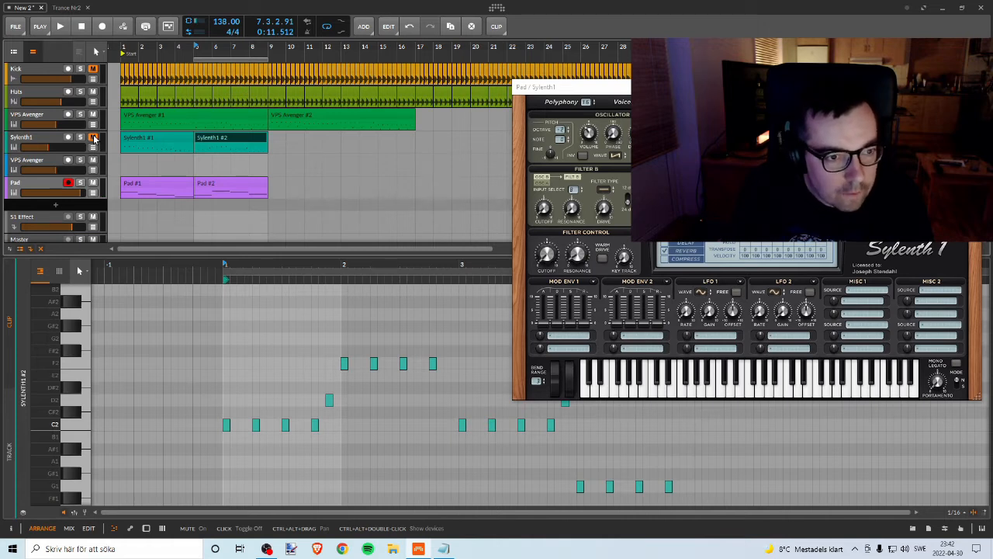
click(200, 138)
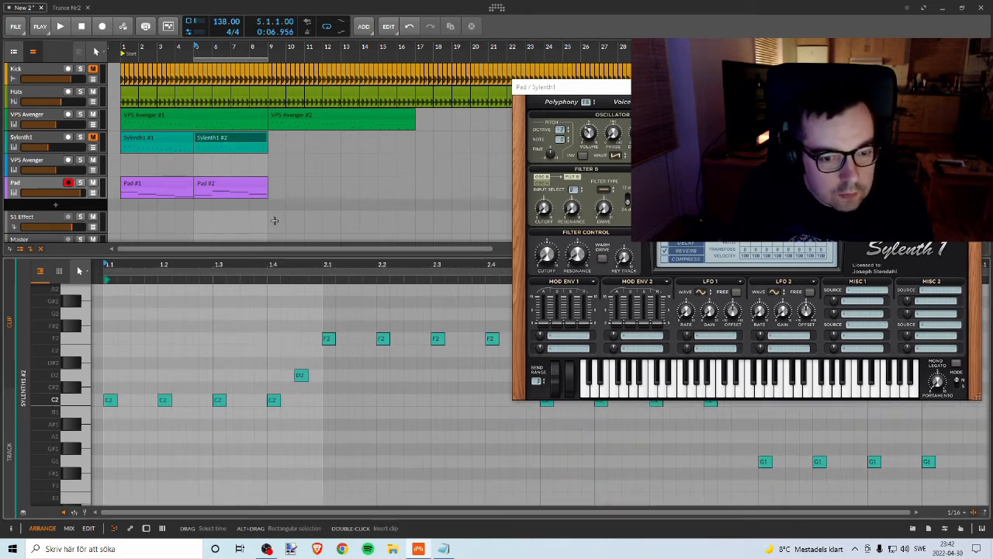
key(space)
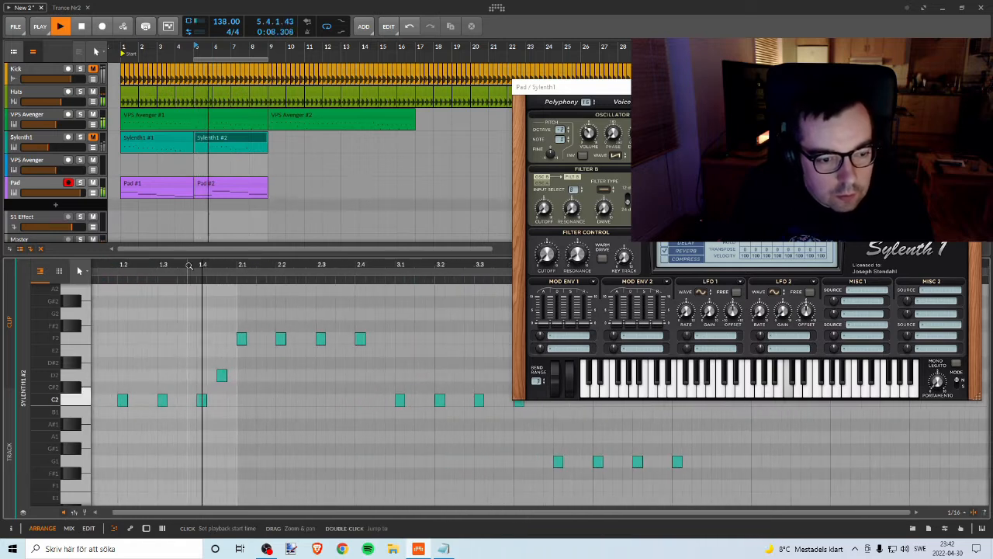
key(space)
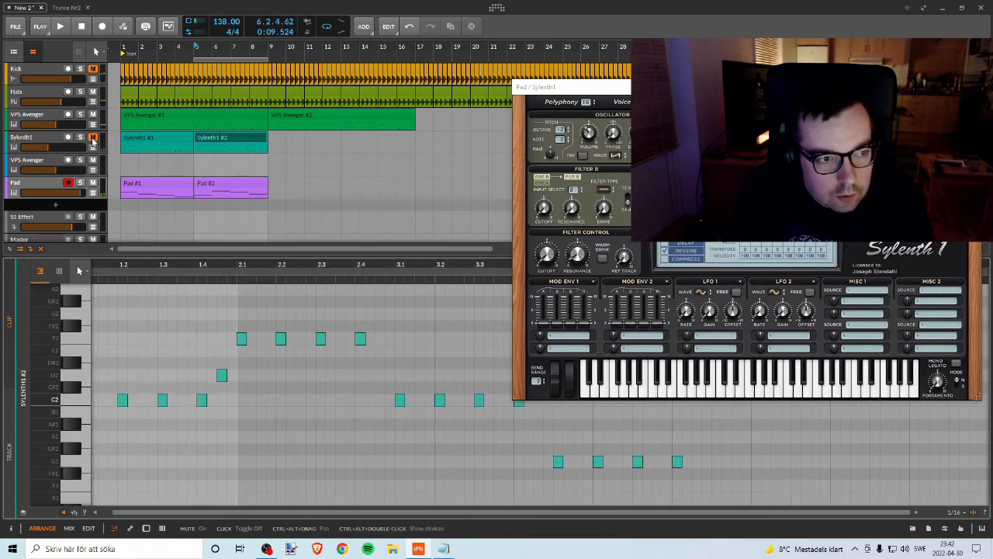
key(space)
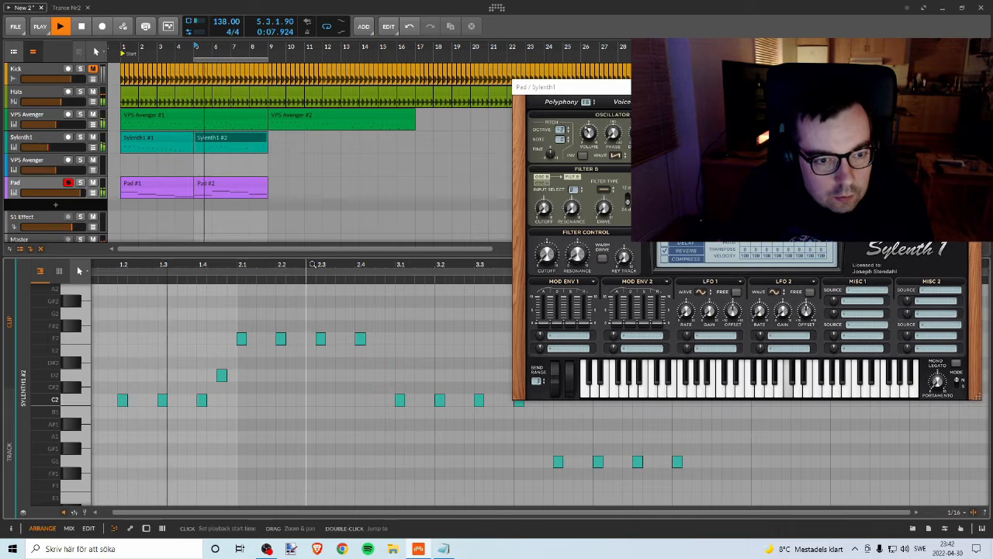
key(space)
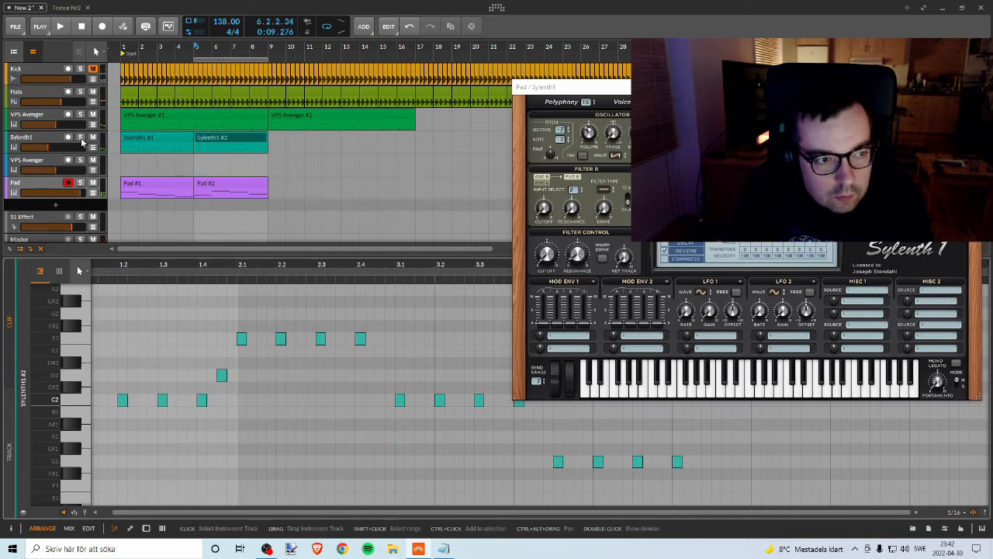
Step: Solo the Sylenth1 track, raise the four bar 2 notes of the Sylenth1 #2 clip to G2 and play it back
click(81, 138)
key(space)
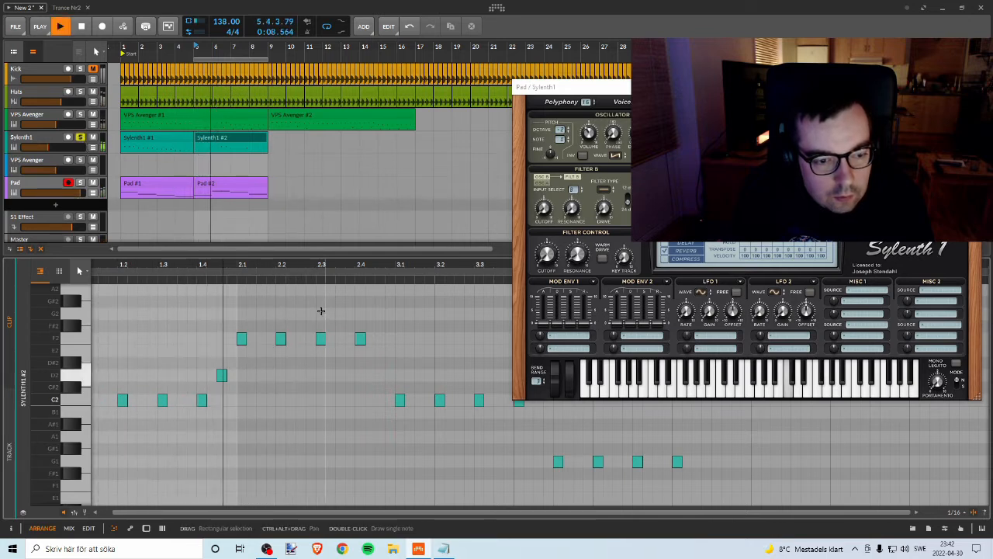
key(space)
drag(252, 322, 398, 349)
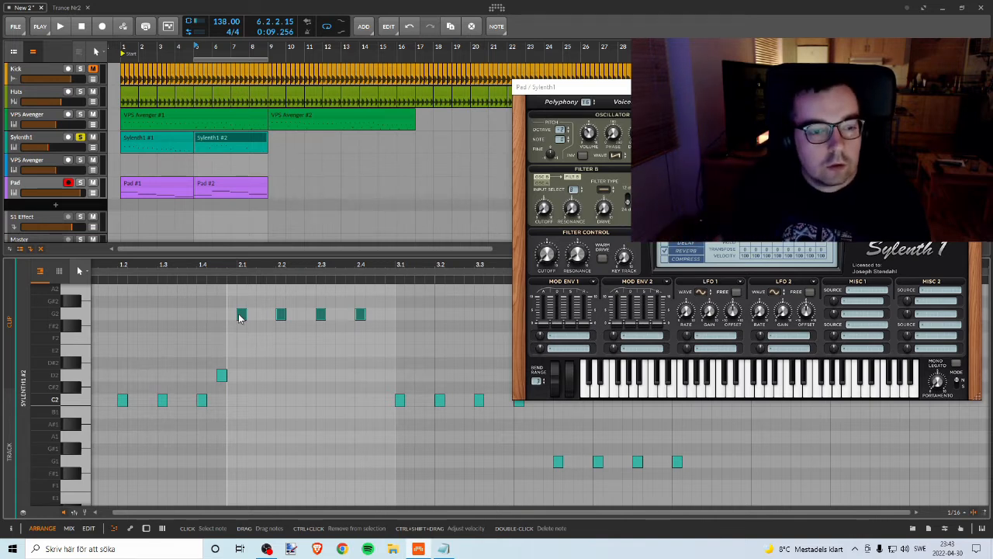
click(221, 370)
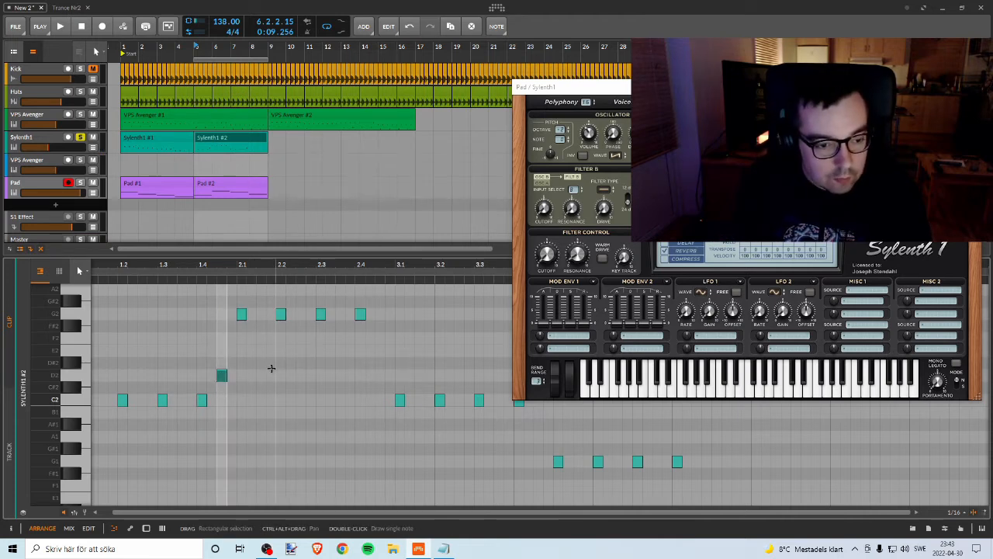
key(space)
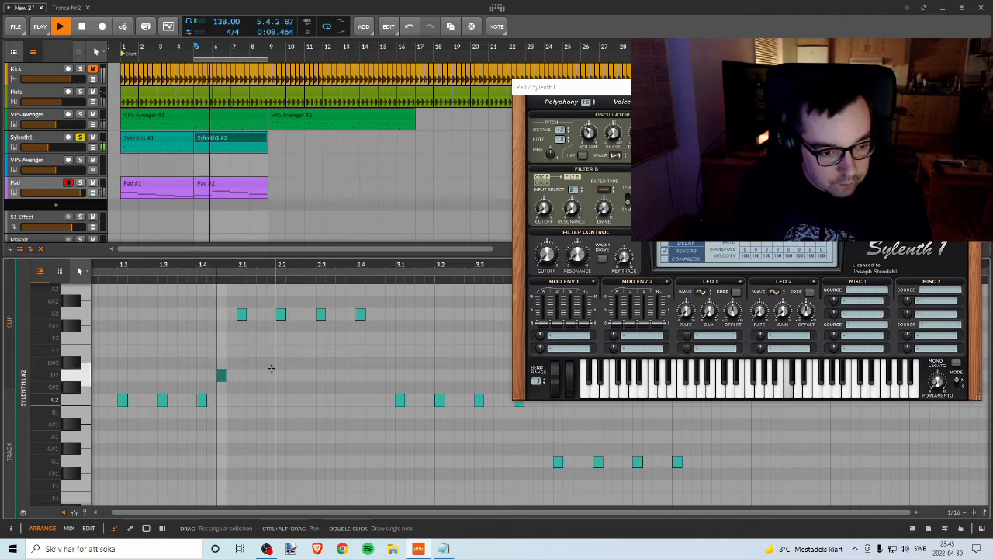
Step: Compare playback of the looped section with the Sylenth1 track unsoloed and soloed
drag(271, 367, 249, 336)
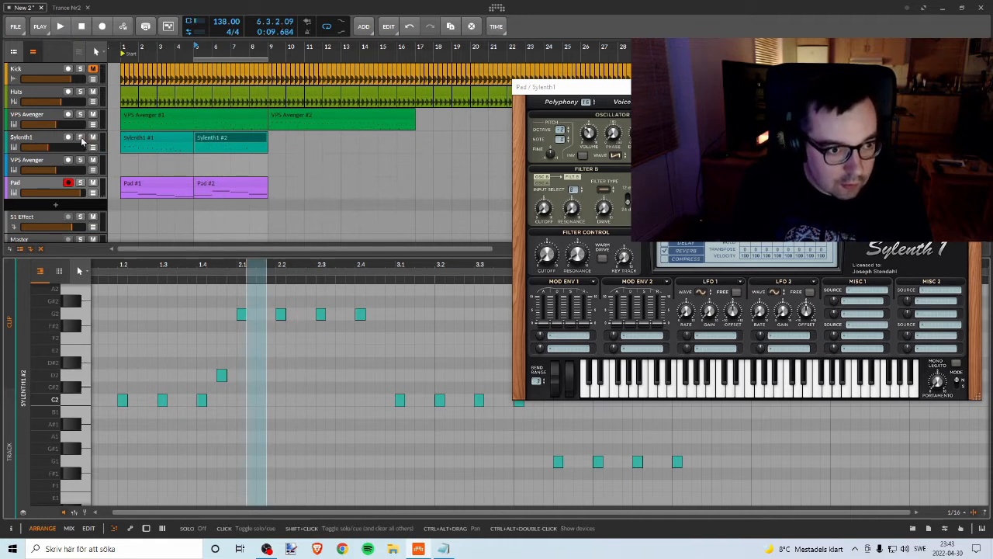
key(space)
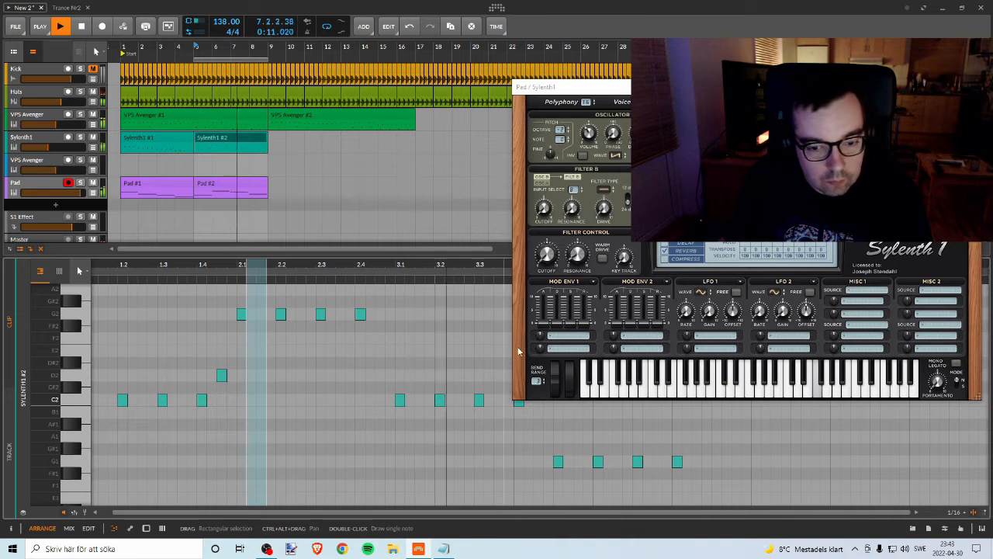
key(space)
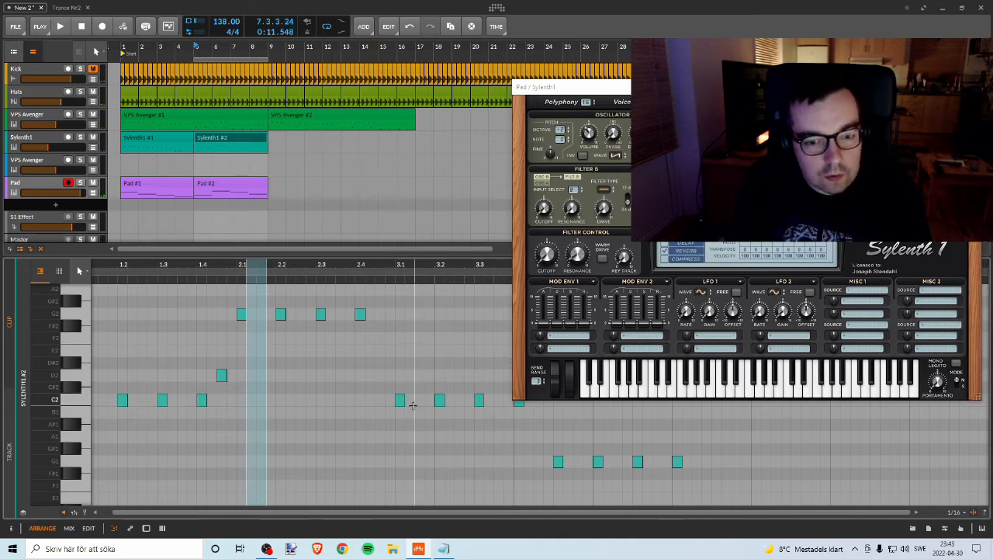
click(80, 137)
key(space)
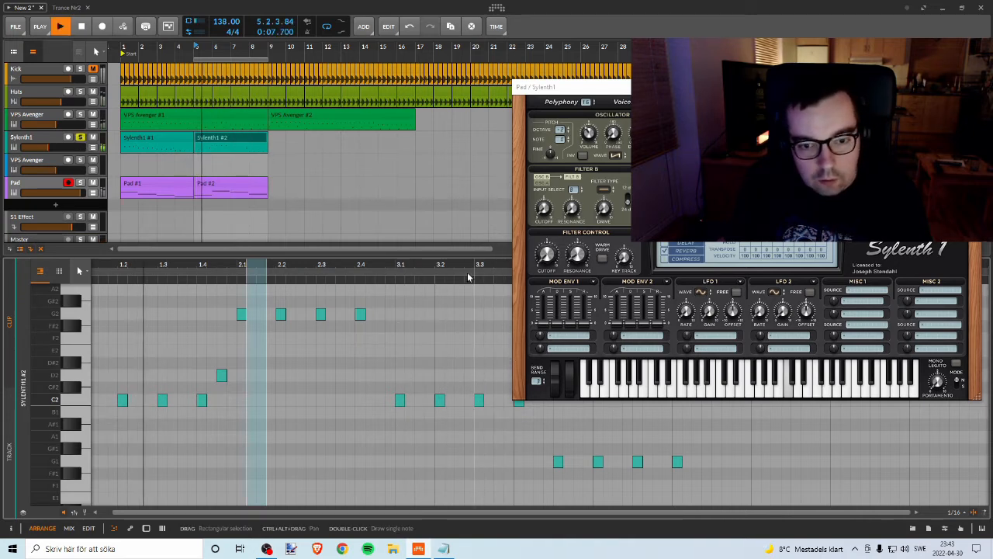
drag(470, 271, 333, 282)
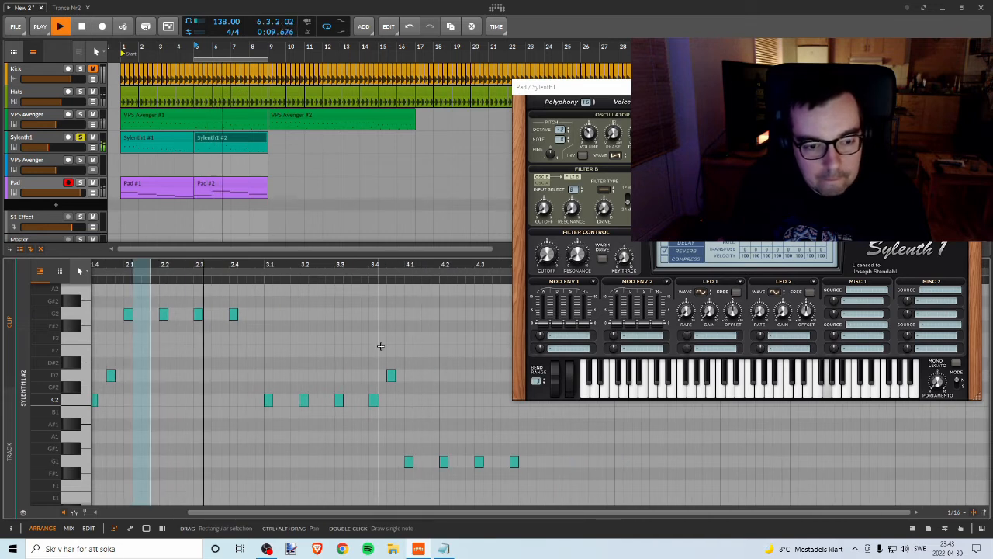
key(space)
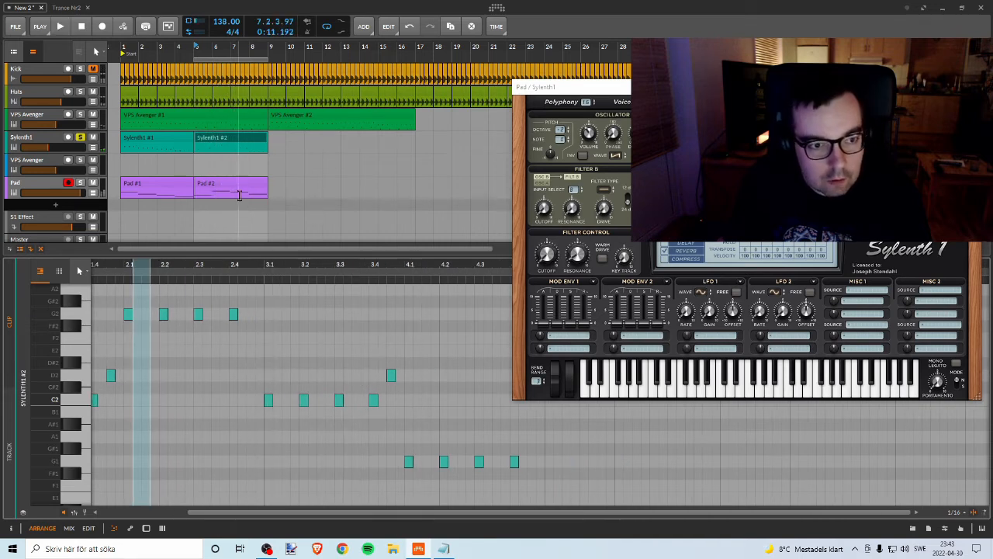
Step: Solo the Pad track as well, raise the four bar 3 bass notes of Sylenth1 #2 to F2 and play them back
click(81, 183)
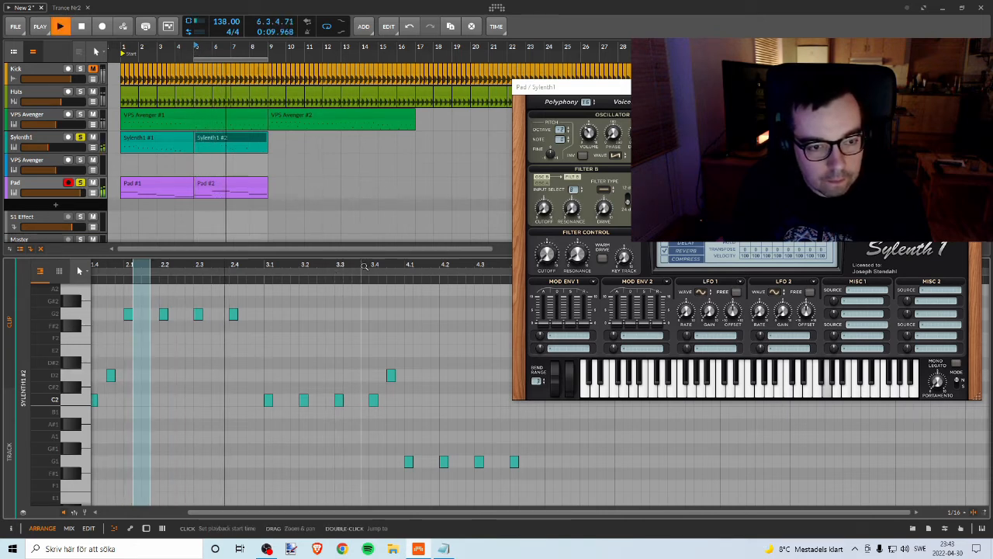
key(space)
drag(257, 379, 385, 426)
key(Up)
key(Up)
key(Up)
key(Up)
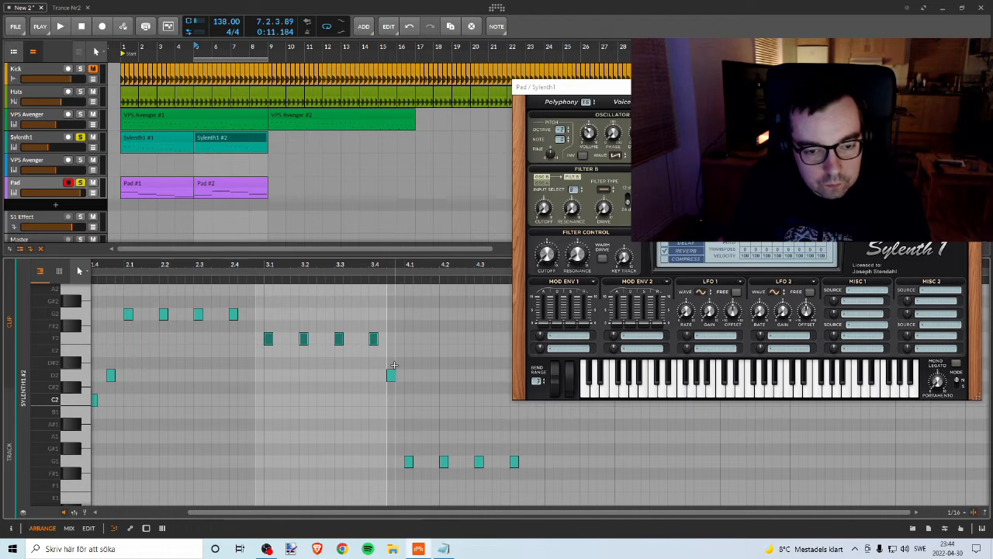
click(373, 339)
click(390, 376)
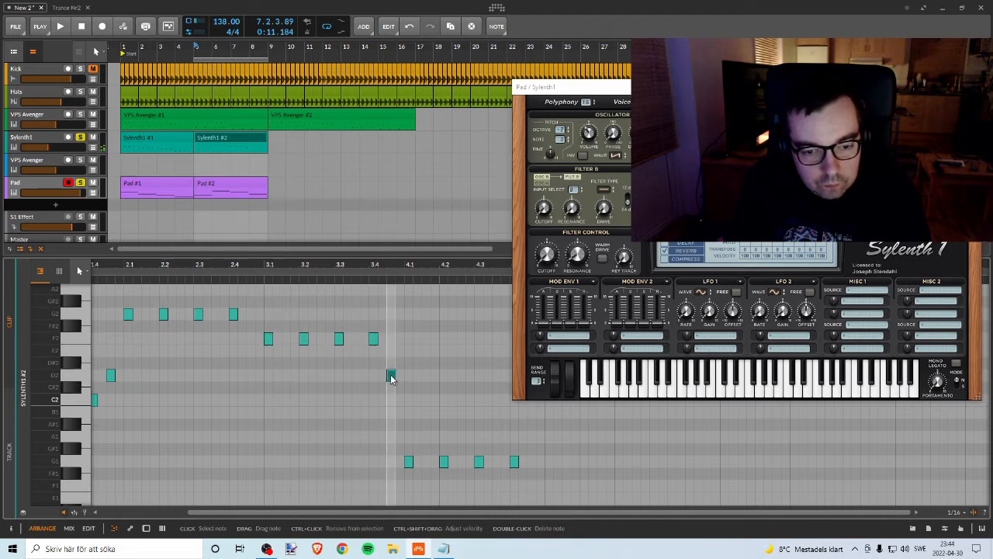
key(space)
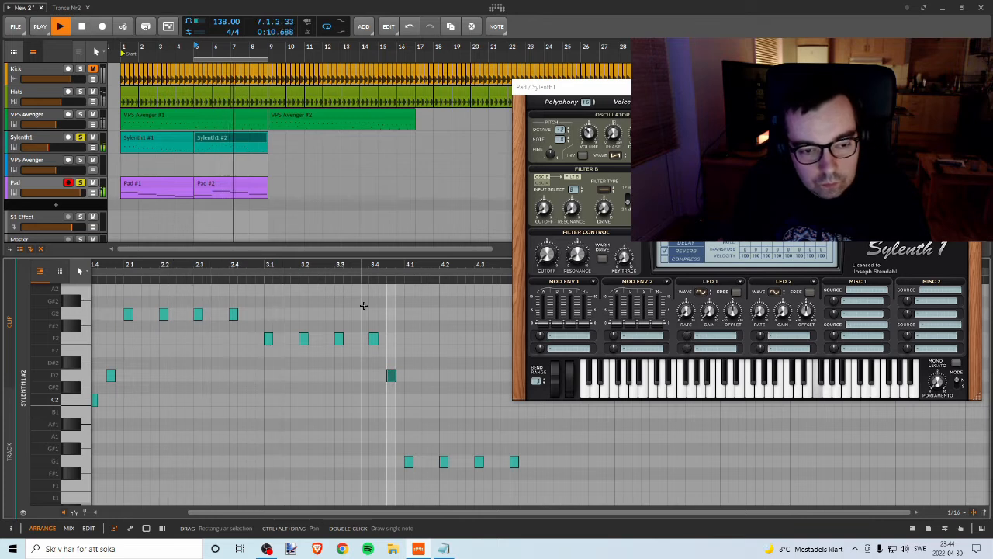
Step: Raise the last bass note before bar 4 to G2 and play the section back
key(space)
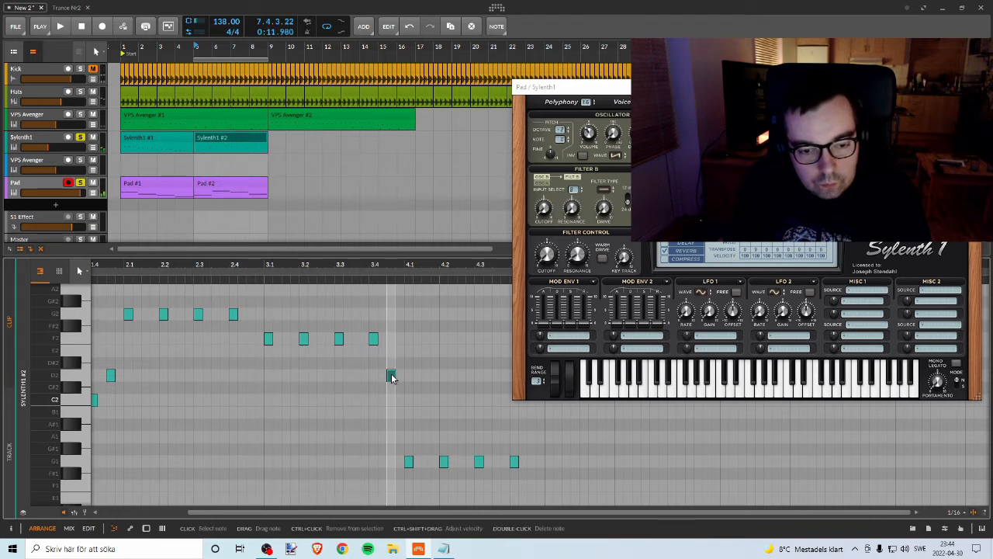
click(391, 376)
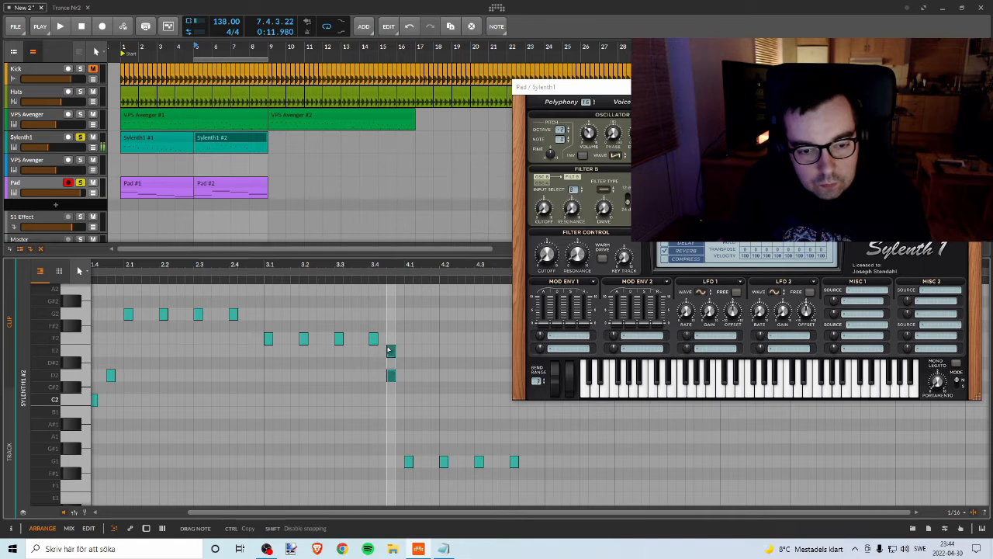
drag(388, 318, 387, 319)
key(space)
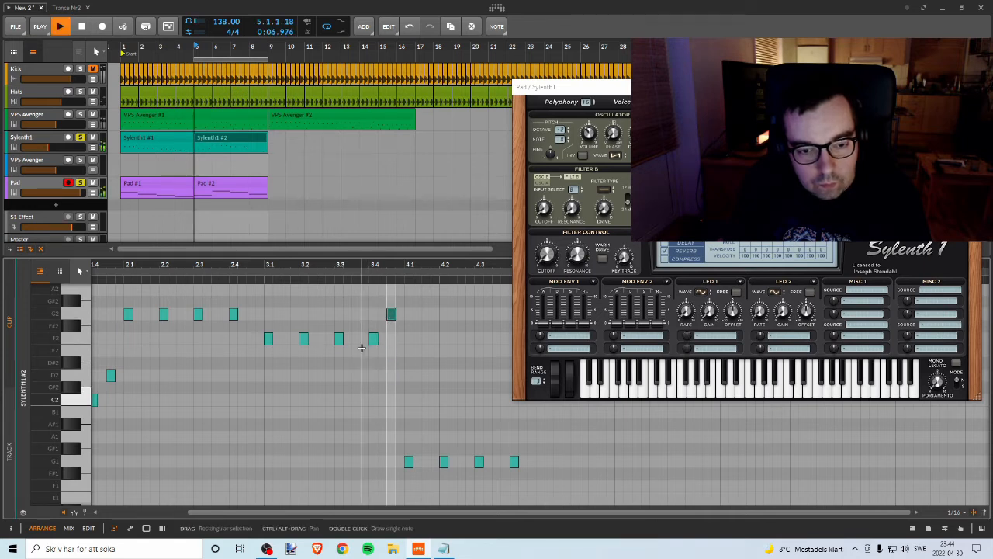
mouse_move(326, 265)
mouse_down()
mouse_move(339, 264)
mouse_move(326, 265)
mouse_up()
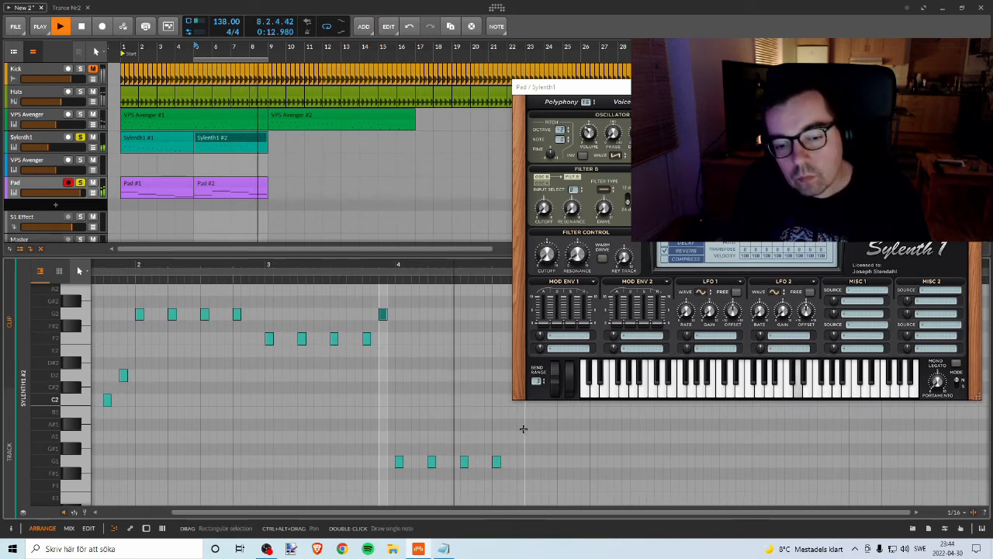
key(space)
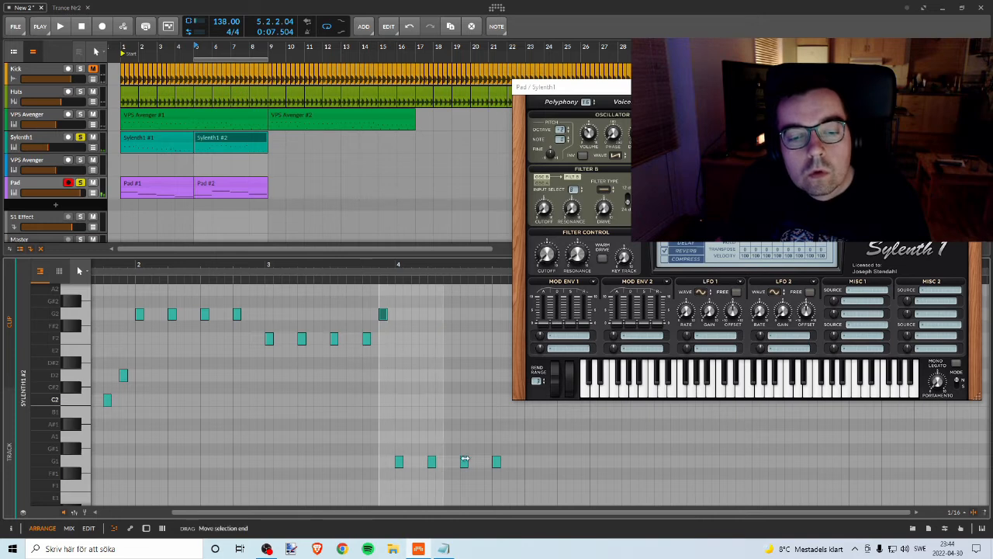
Step: Raise the four bar 4 bass notes of Sylenth1 #2 to D2 and listen to the result
drag(346, 423, 591, 477)
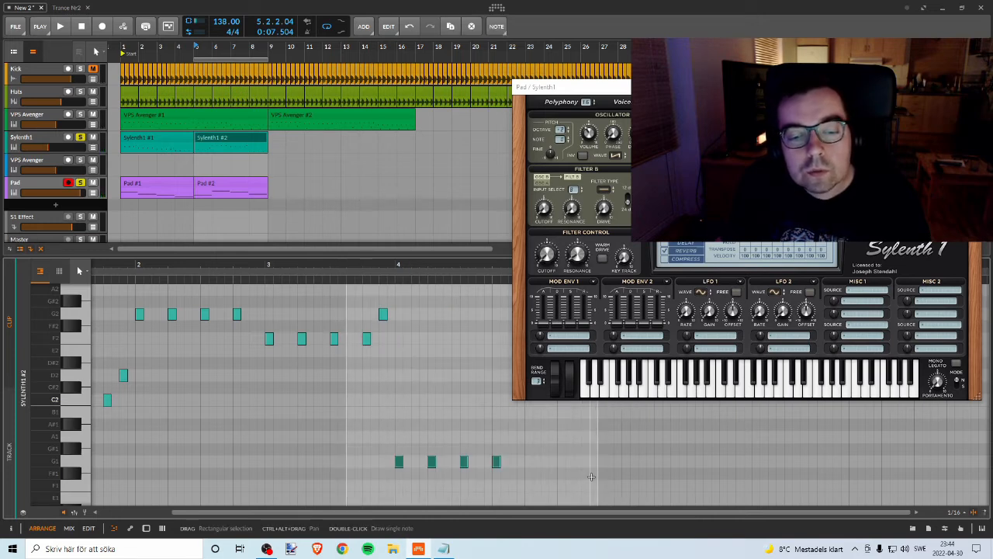
key(Up)
key(Up)
key(Up)
key(Up)
key(Up)
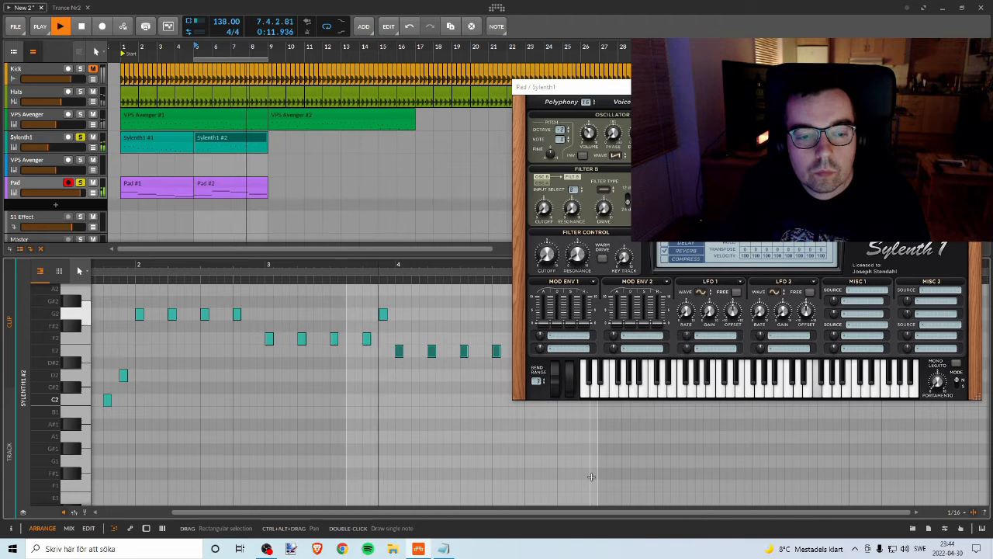
key(space)
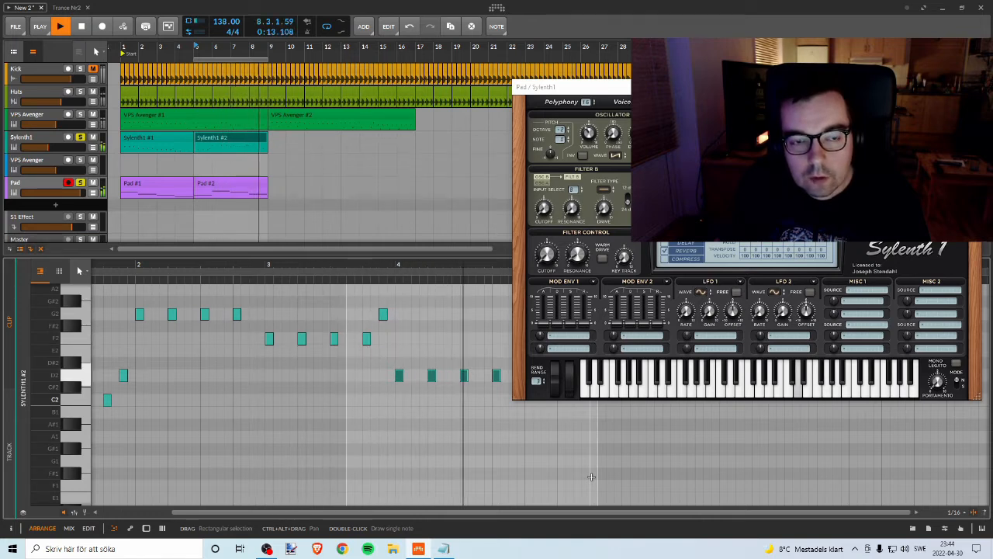
key(space)
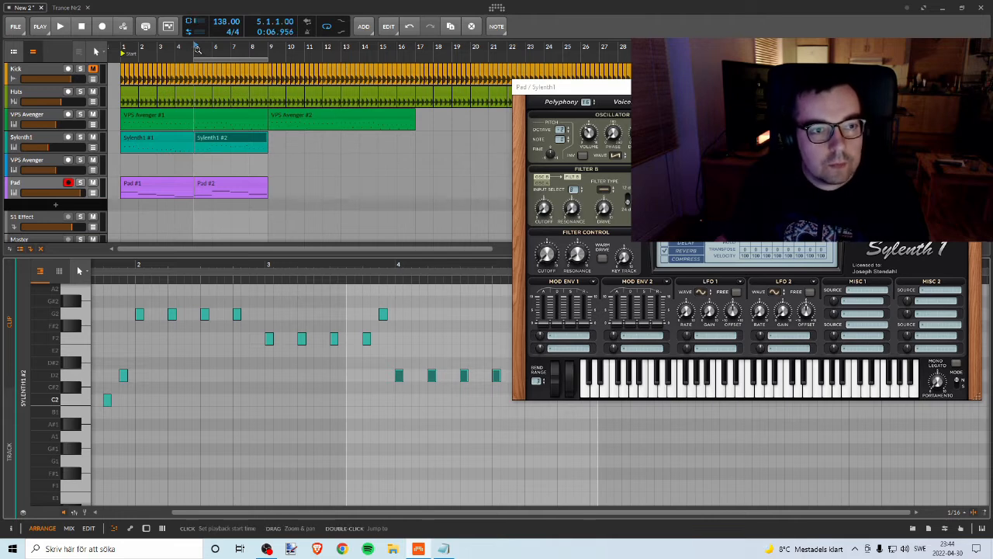
Step: Unsolo the Sylenth1 and Pad tracks, play the looped section and restart playback from bar 1
key(space)
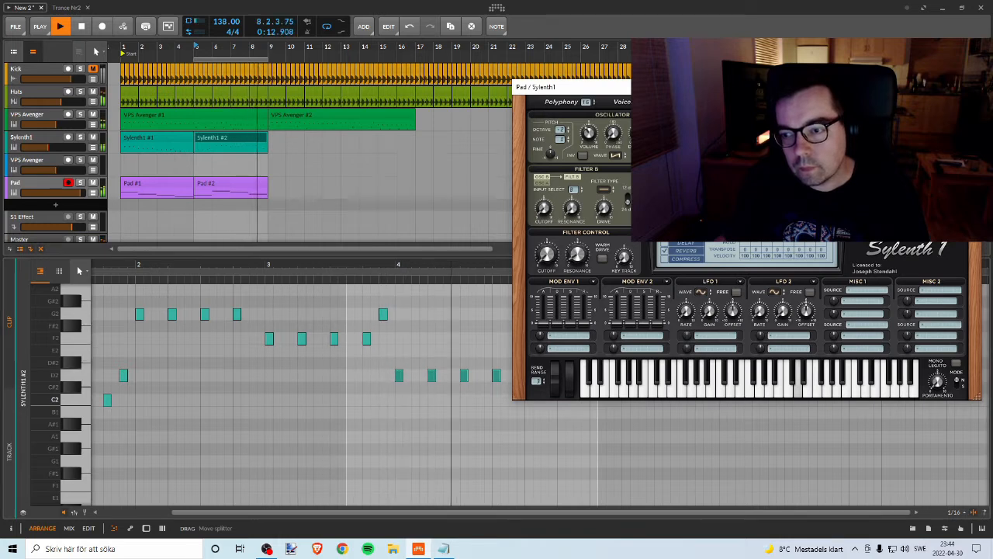
key(space)
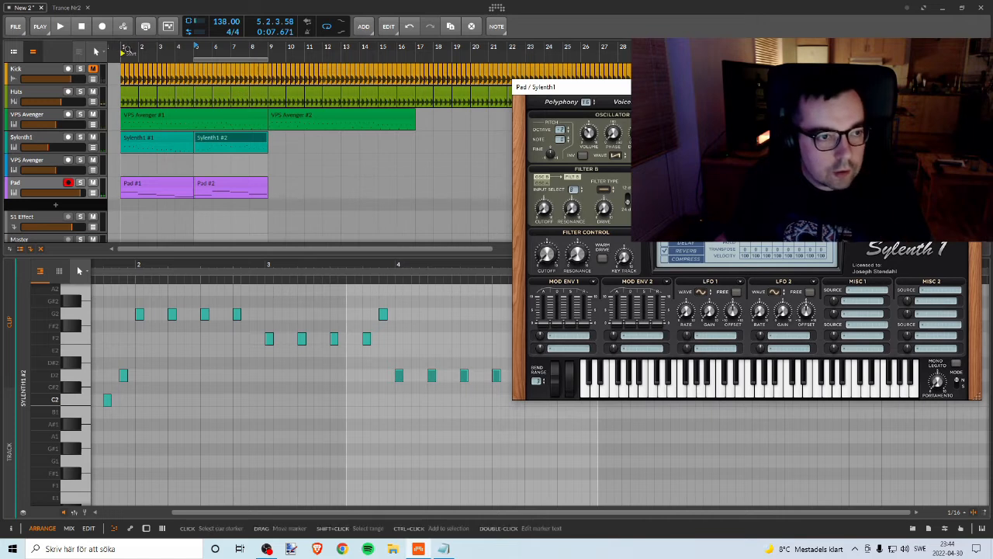
click(121, 48)
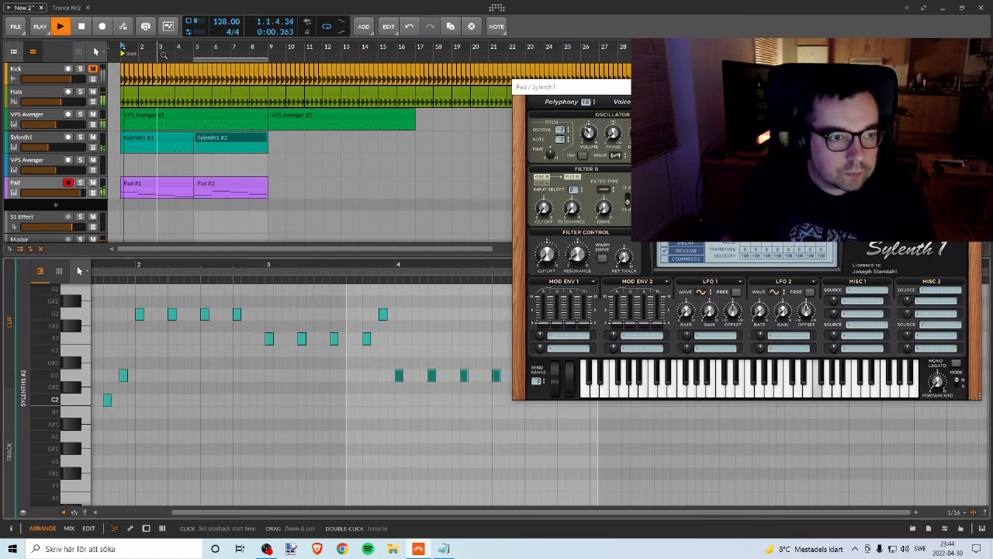
Step: Extend the arranger loop to eight bars and move it to cover bars 9 to 17 during playback
drag(203, 60, 128, 61)
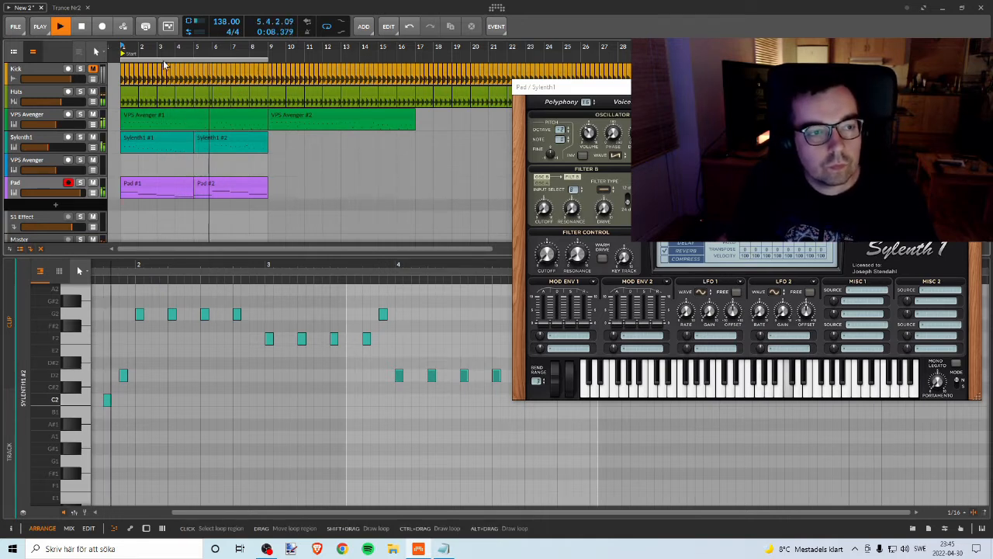
drag(163, 65, 304, 68)
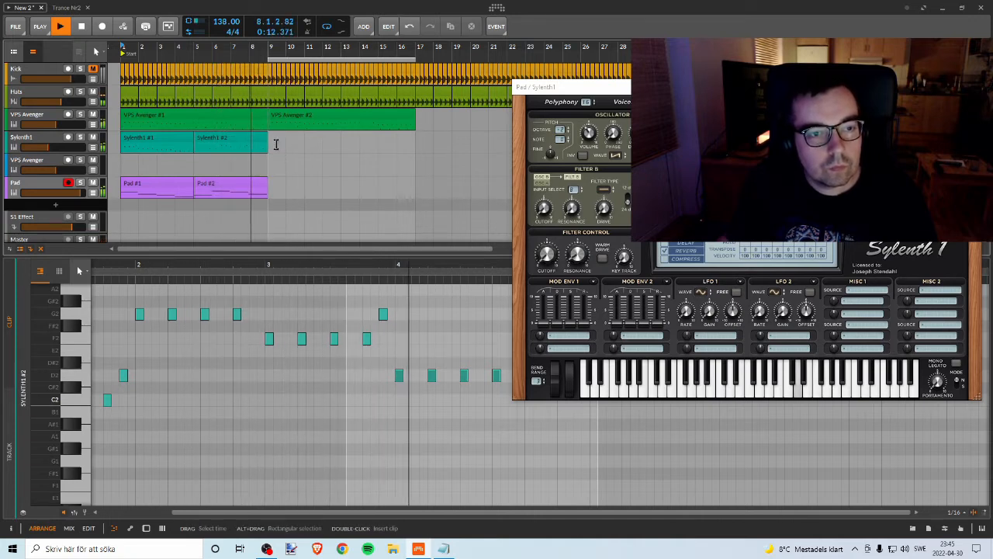
key(space)
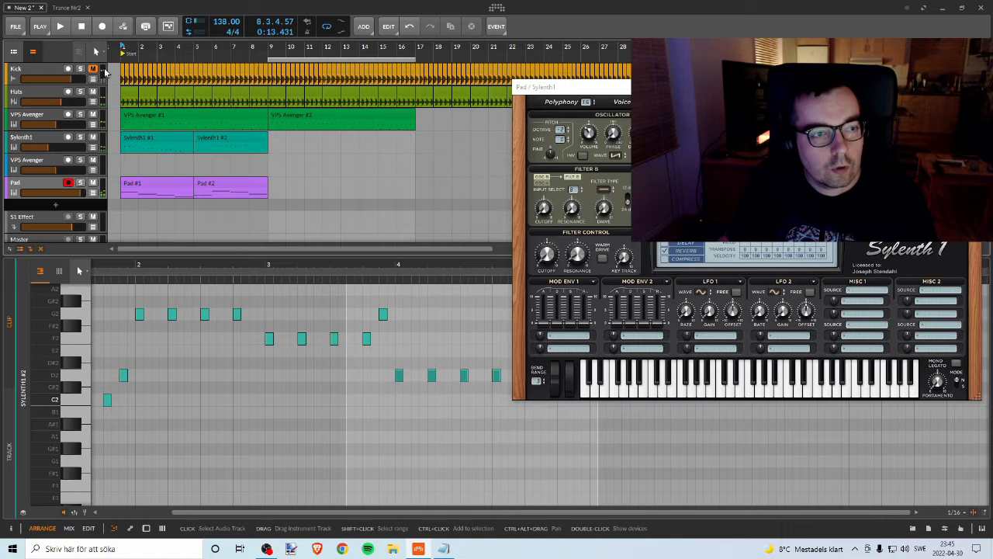
Step: Delete all Kick clips before bar 9, unmute the Kick track and play from bar 1
click(266, 71)
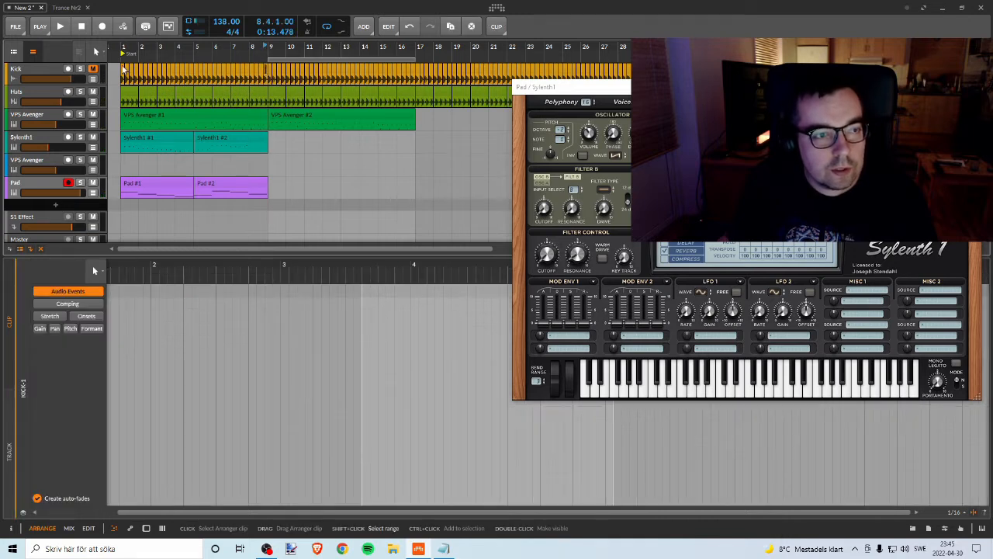
click(179, 76)
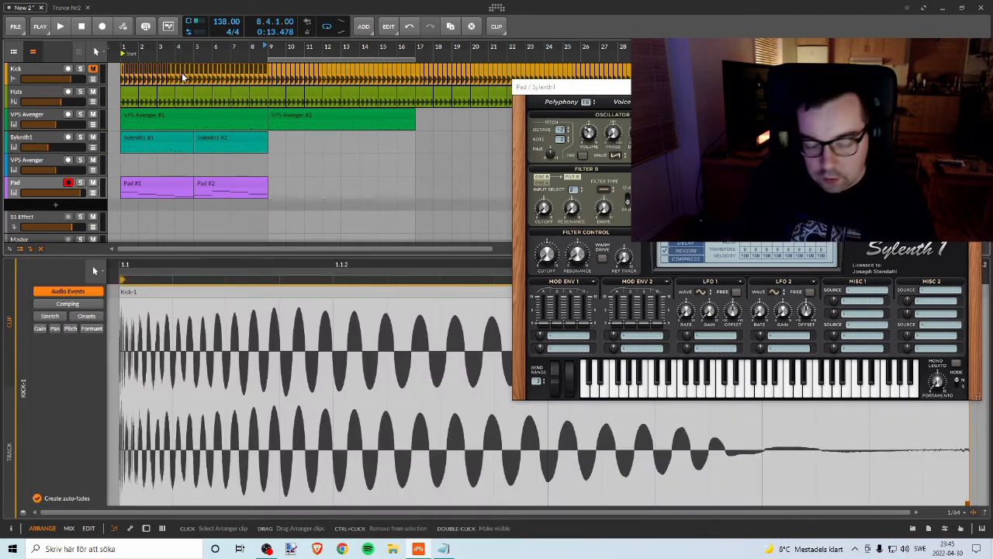
key(Delete)
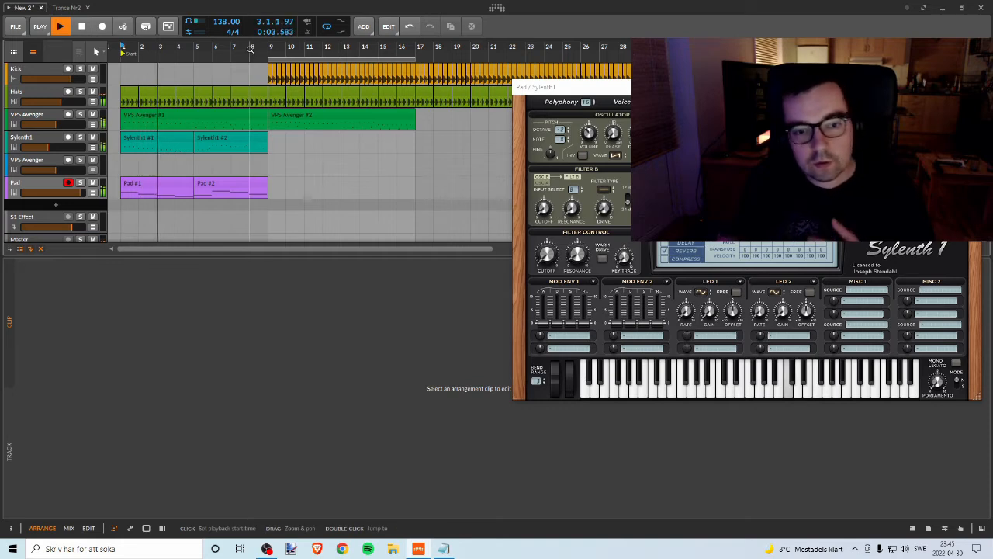
Step: Copy both Sylenth1 clips and both Pad clips to start at bar 9 and listen to the repeated section
click(159, 139)
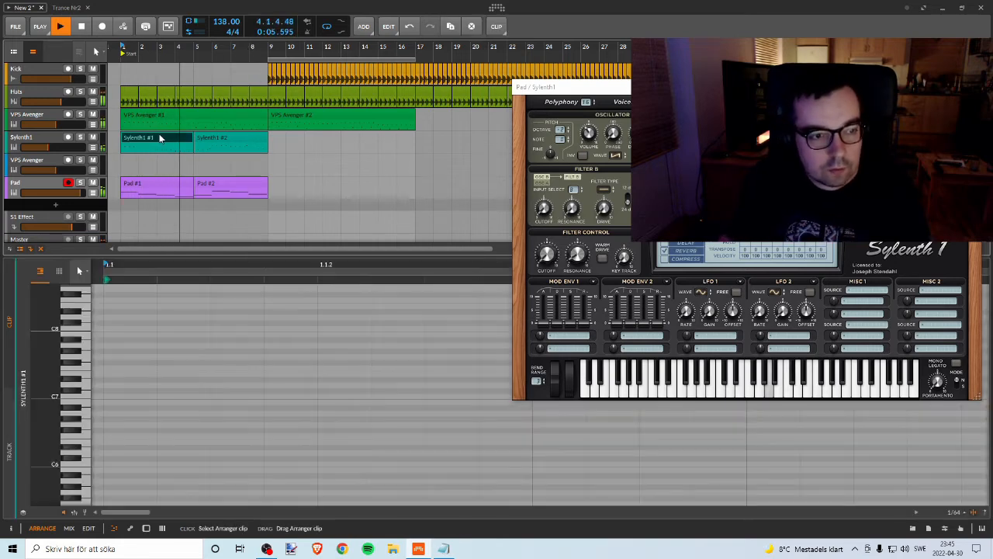
shift+click(237, 188)
drag(186, 137, 322, 138)
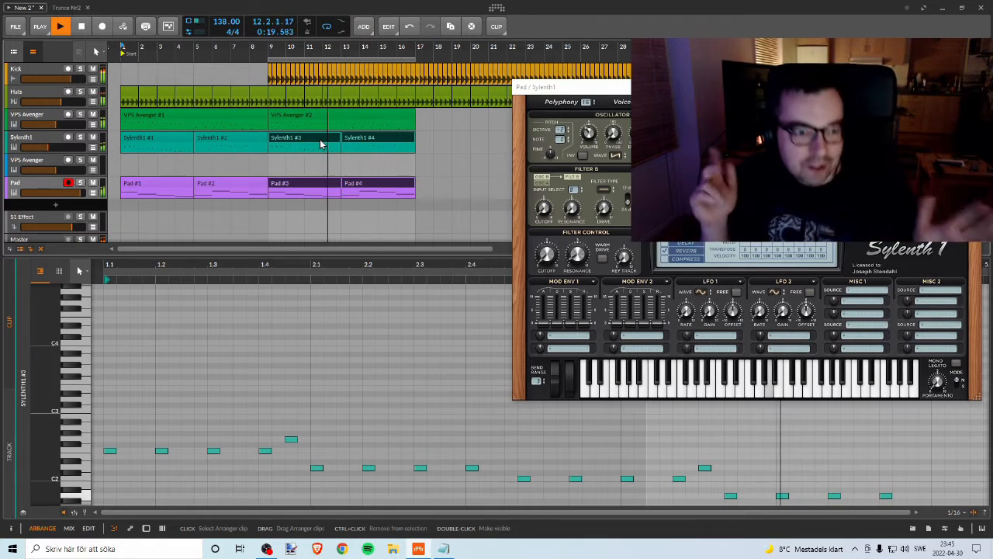
key(space)
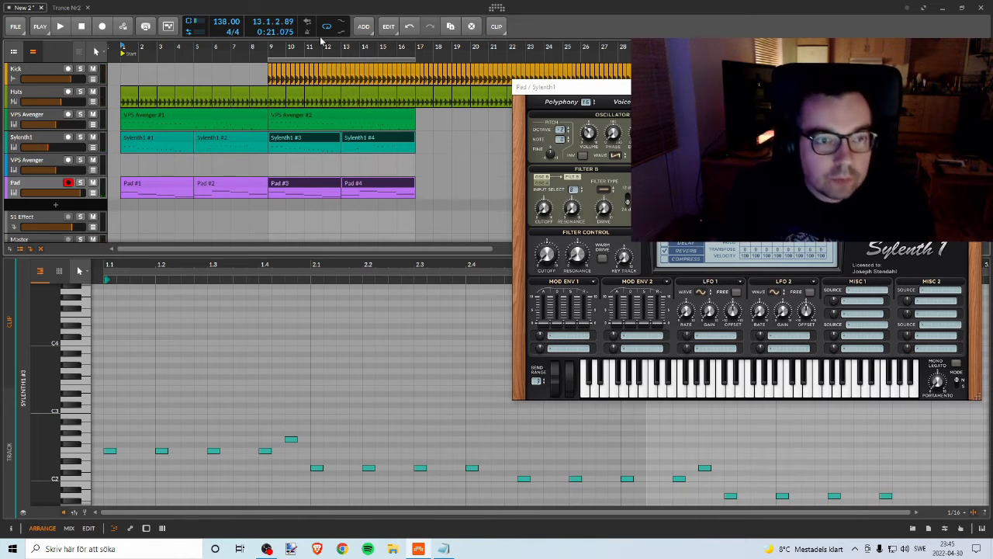
Step: Move the eight-bar arranger loop over bars 1–9, 9–17 and 17–25 to review the sections, and return it to bars 9–17
drag(327, 61, 94, 49)
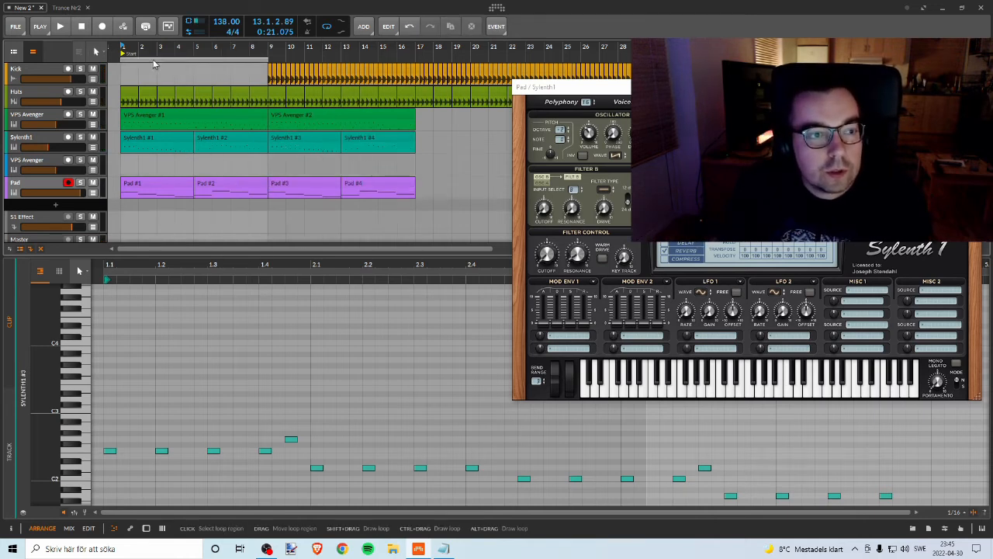
drag(153, 63, 292, 80)
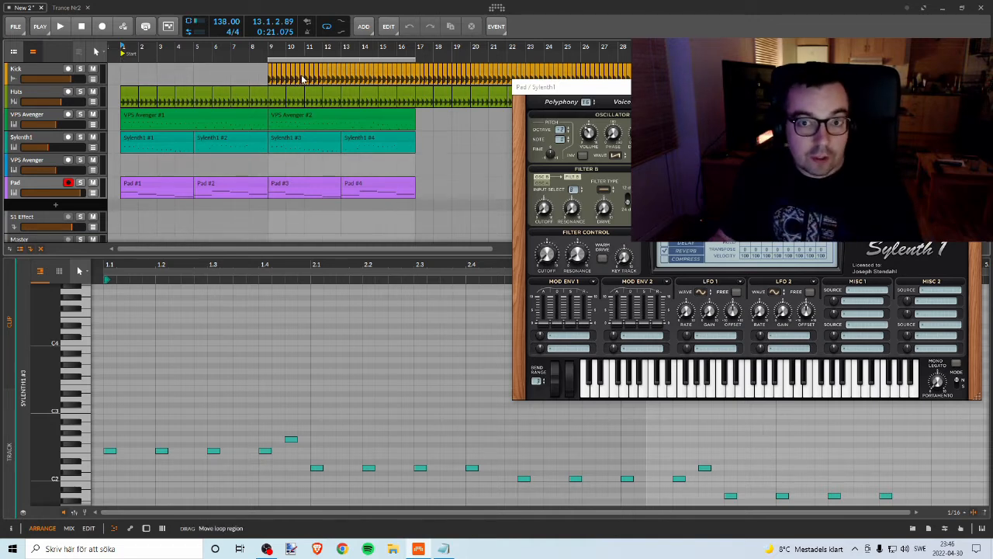
drag(303, 78, 155, 54)
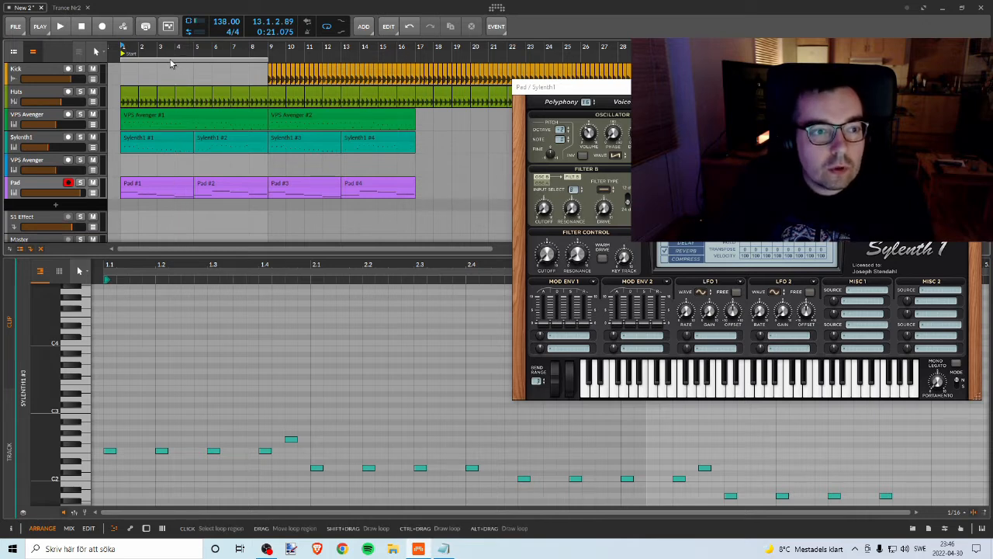
click(48, 72)
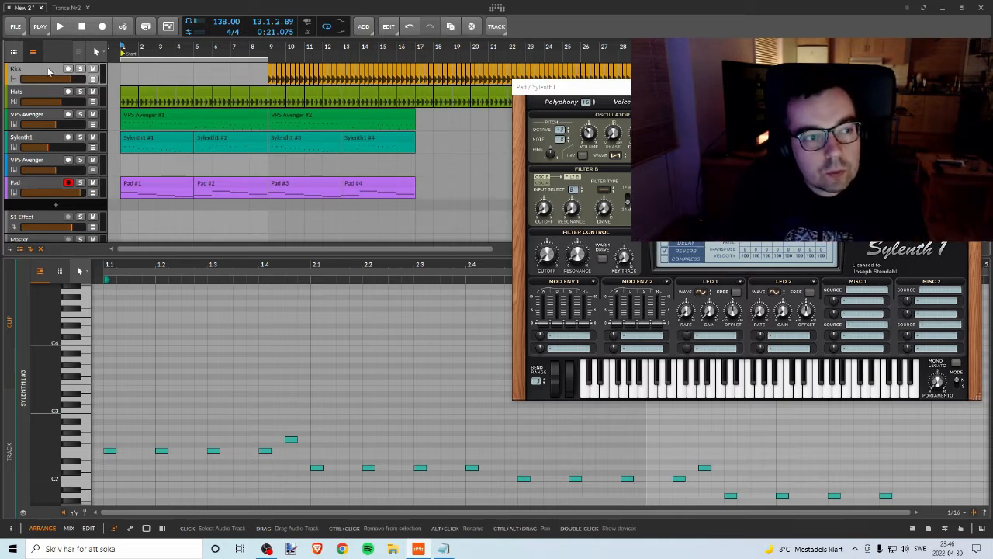
drag(236, 60, 415, 47)
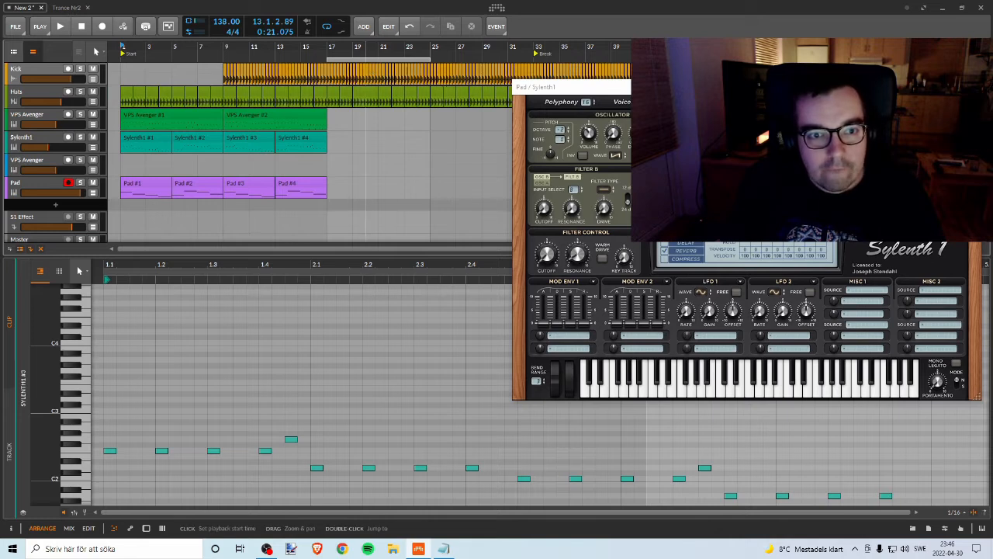
drag(369, 45, 372, 50)
drag(458, 52, 399, 44)
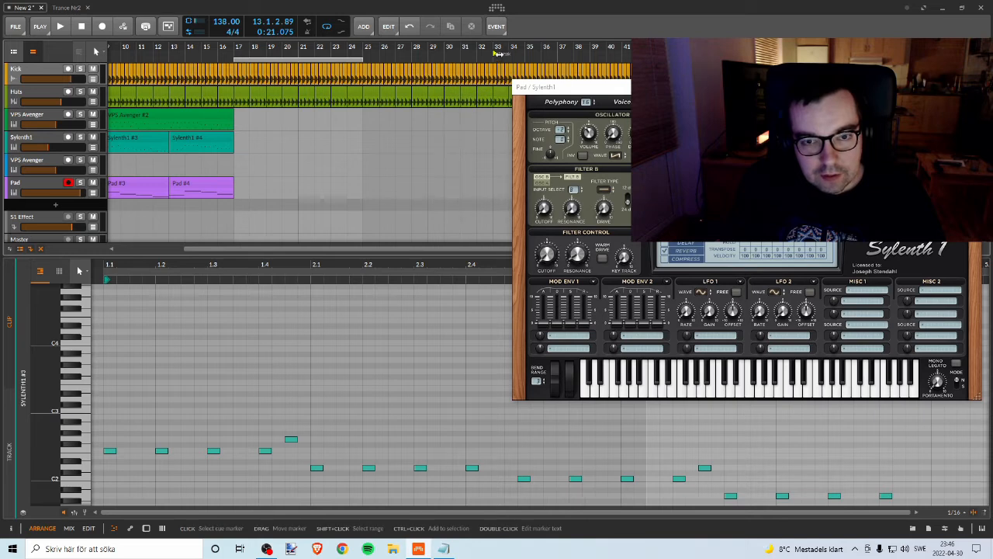
drag(443, 51, 483, 67)
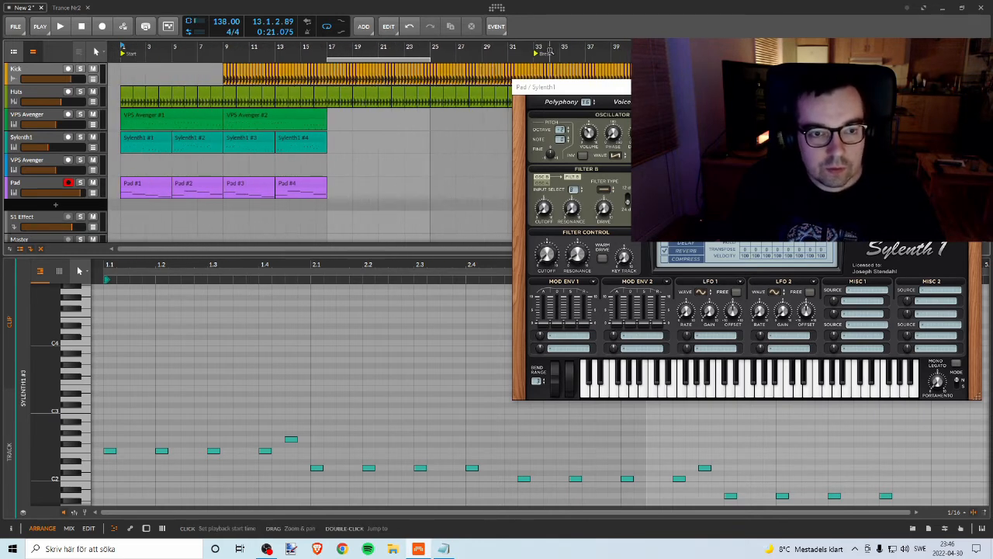
drag(366, 59, 245, 60)
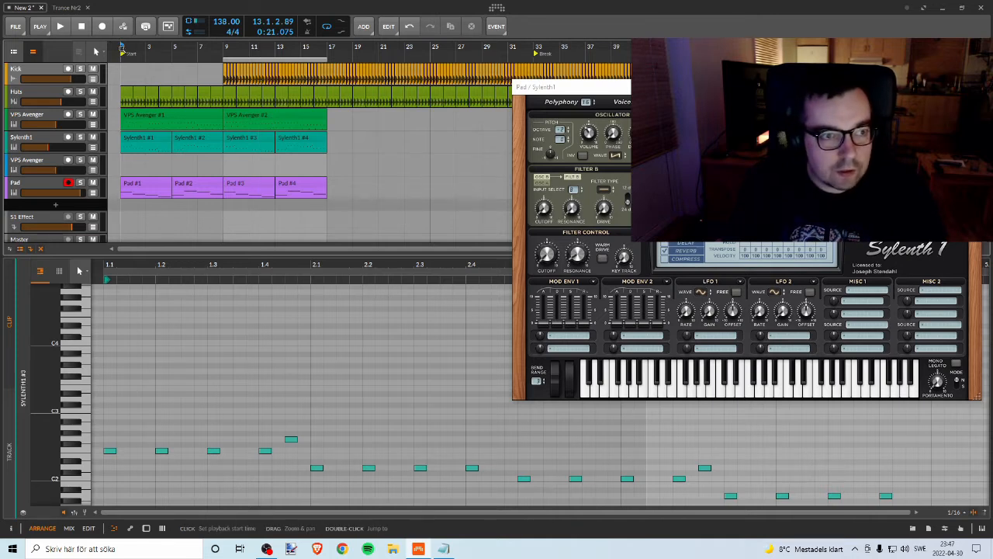
Step: Play the arrangement from bar 1 and lower the Pad track's volume to about -0.3 dB
key(space)
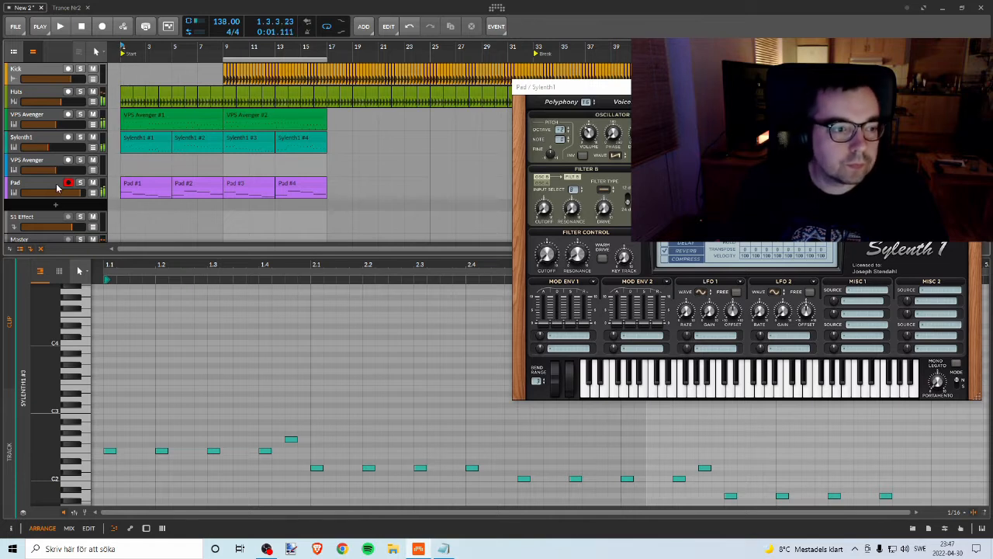
scroll(159, 190, down, 1)
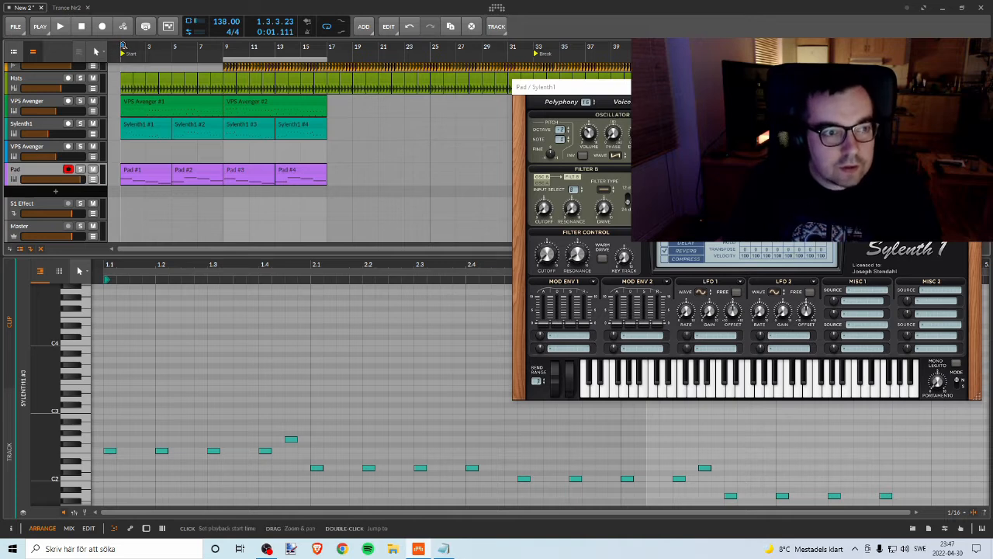
click(81, 169)
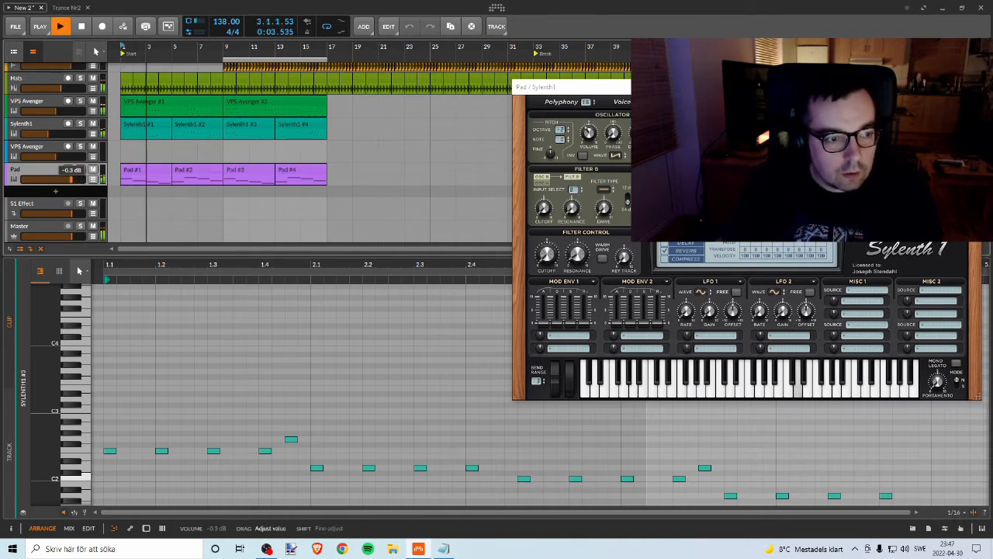
drag(72, 179, 71, 179)
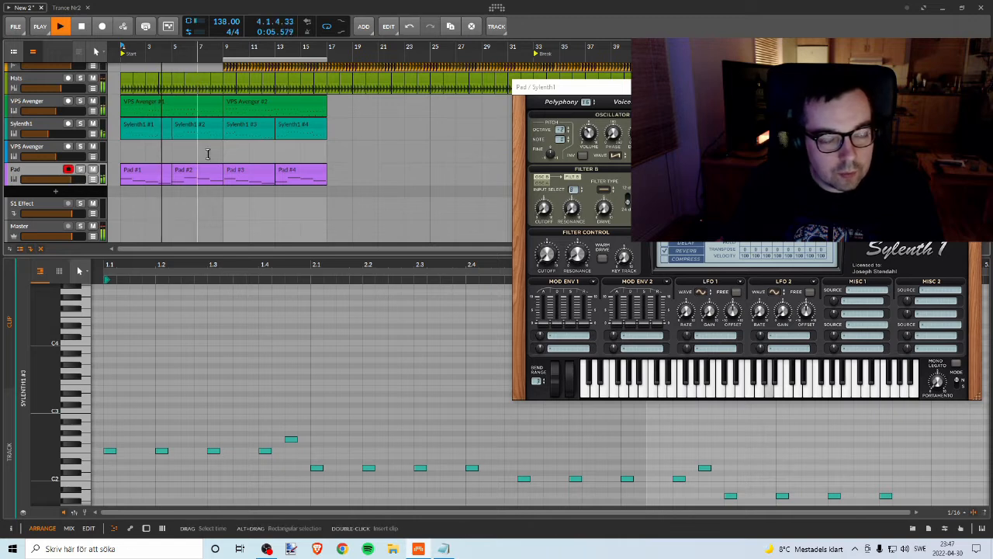
Step: Restart playback from bar 9 and fine-tune the Pad track's volume slightly lower against the full section
click(211, 48)
key(space)
key(space)
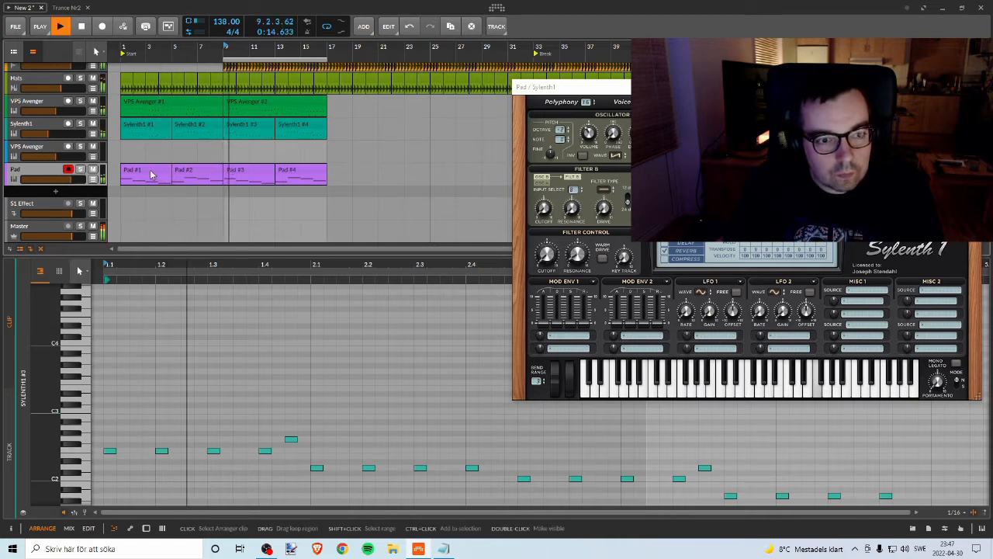
drag(71, 179, 72, 179)
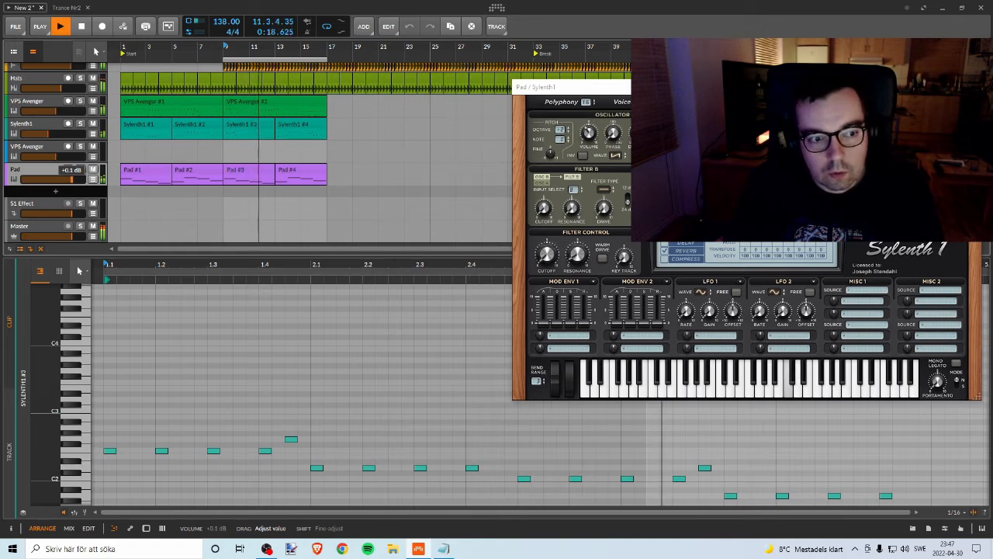
drag(71, 179, 68, 179)
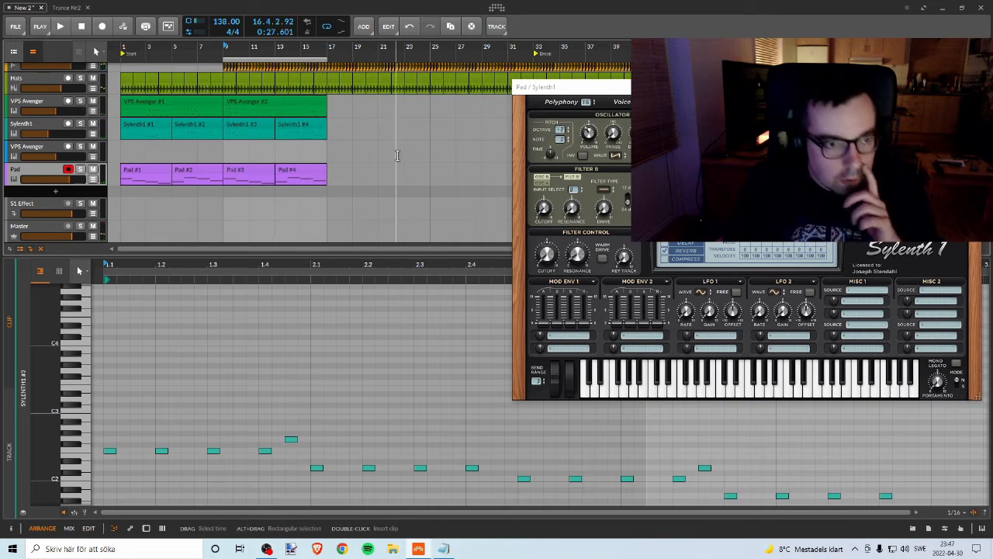
Step: Add an instrument track below Pad, insert VPS Avenger on it and move the plug-in window clear of the track headers
right_click(79, 191)
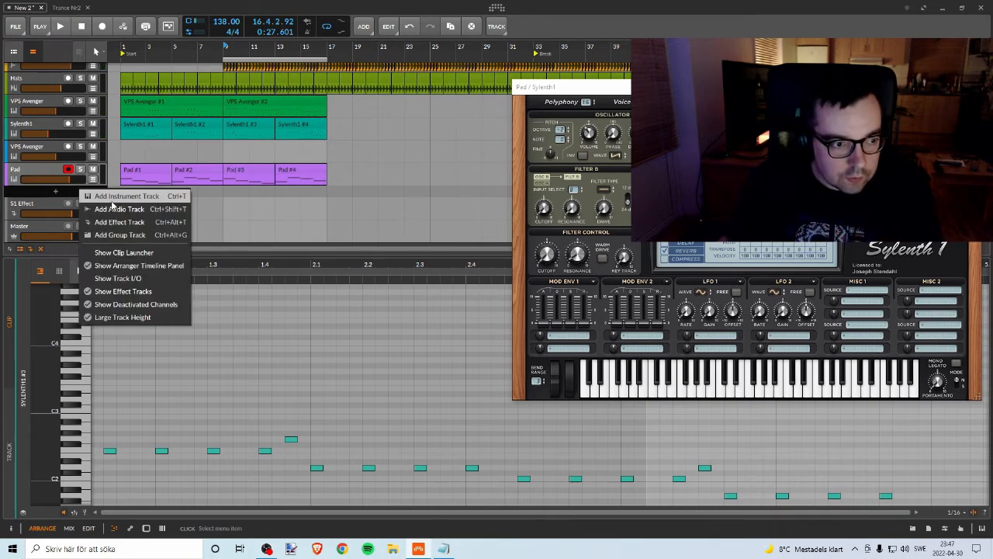
click(117, 197)
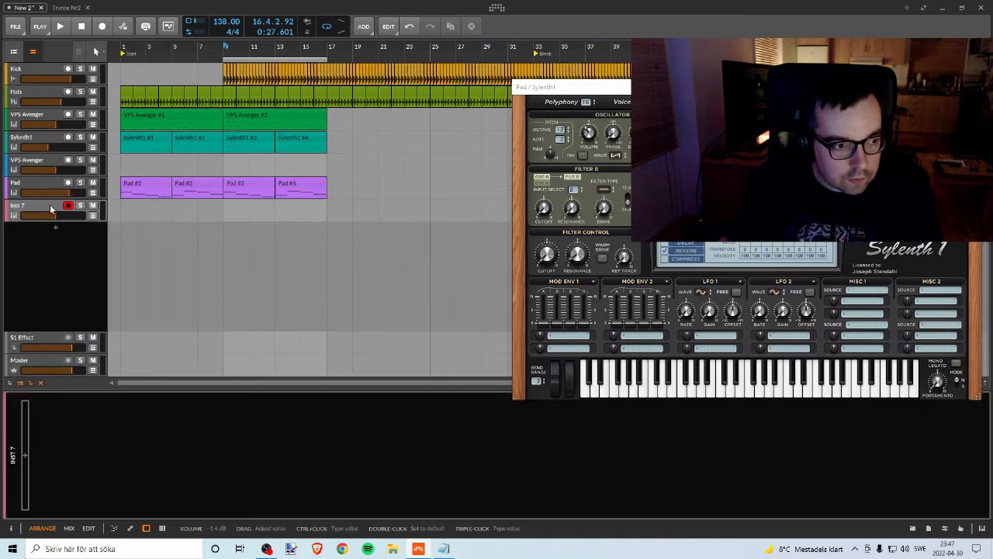
click(28, 457)
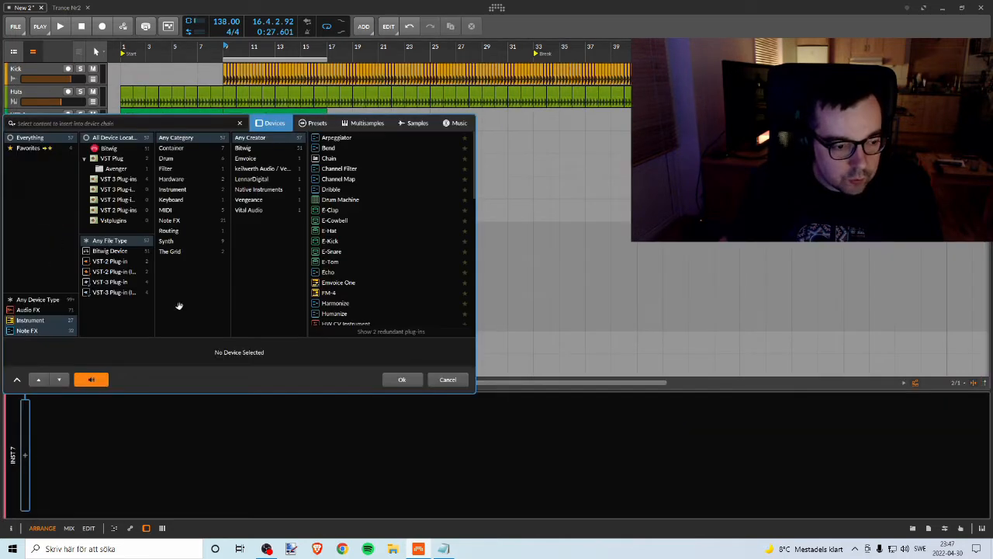
text(aven)
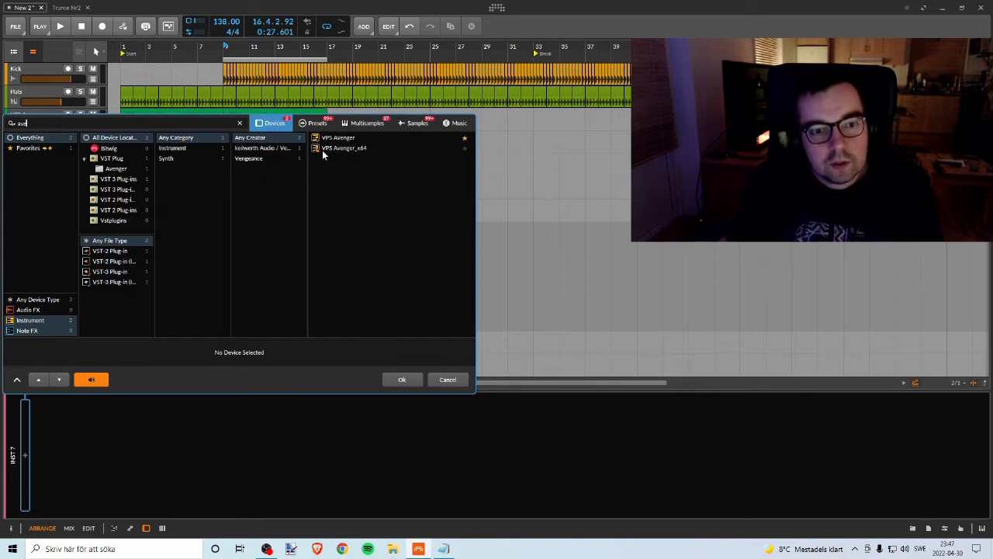
click(337, 137)
click(401, 378)
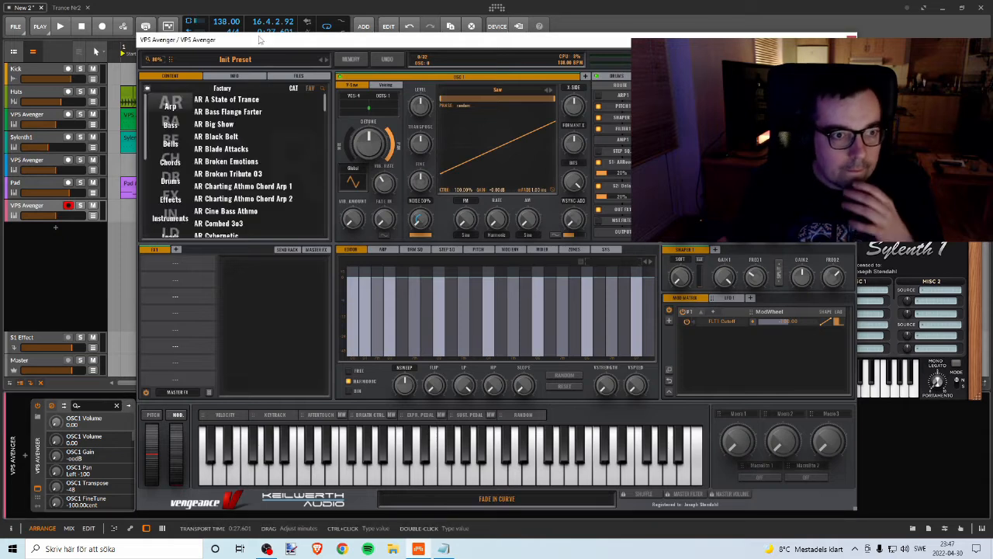
drag(306, 39, 436, 84)
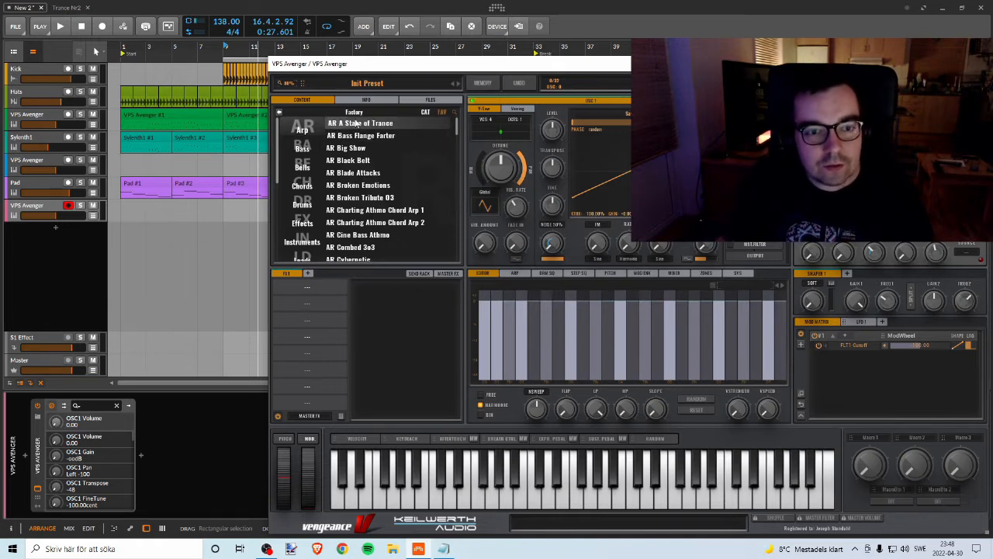
Step: Audition the factory presets AR A State of Trance and AR Bass Flange Farter, playing the project briefly from bar 1
click(356, 125)
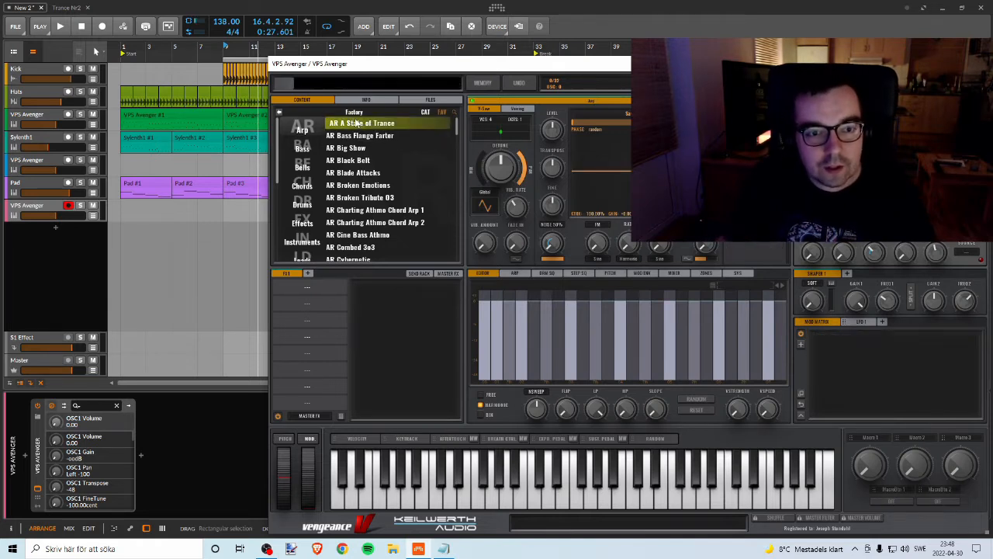
click(547, 495)
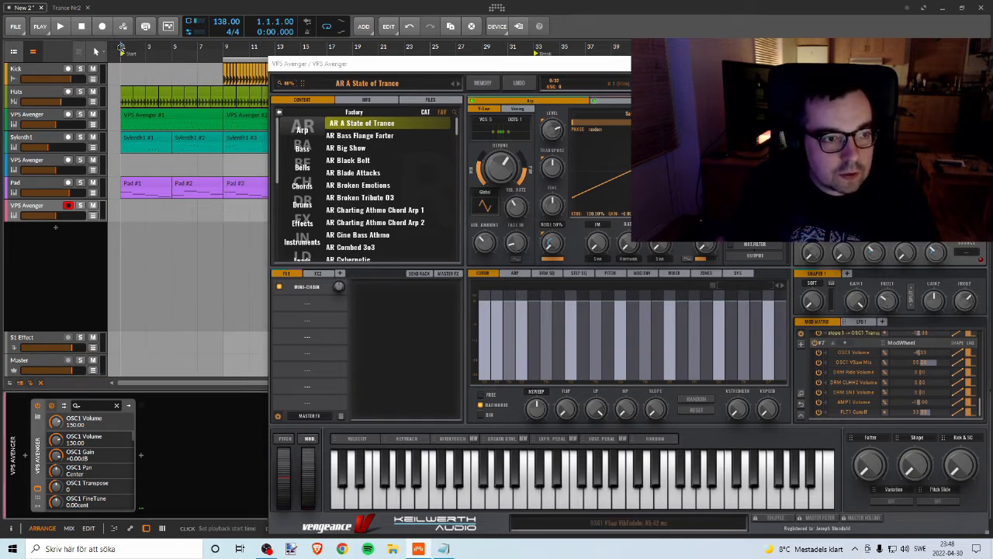
key(space)
key(space)
click(375, 137)
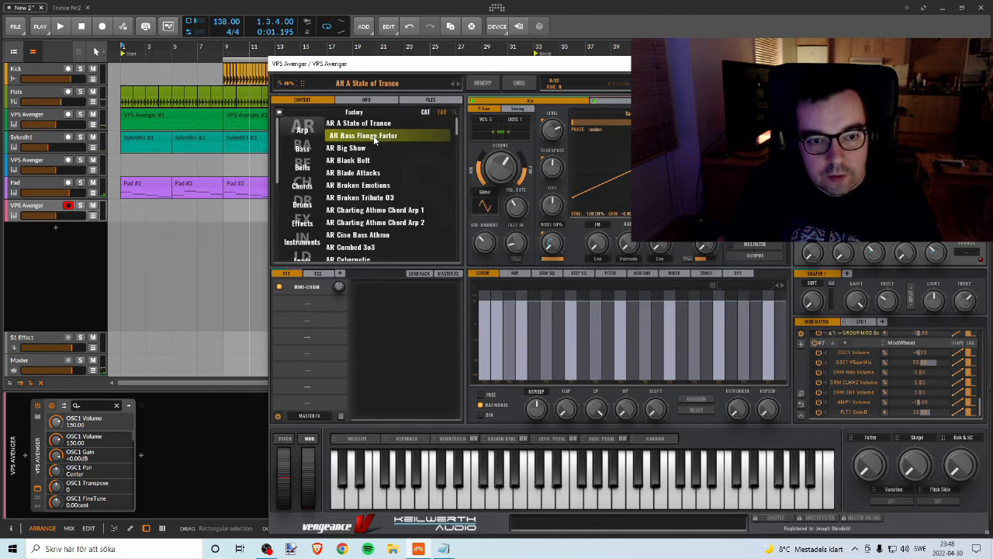
click(539, 504)
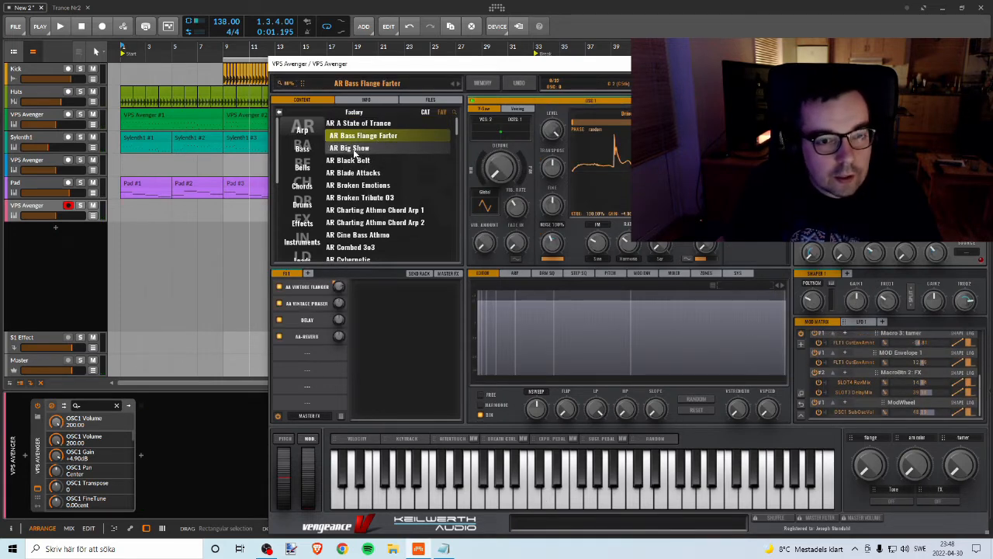
Step: Audition the presets AR Broken Emotions, AR Charting Athmo Chord Arp 2, AR Charting Athmo Chord Arp 1 and AR Combed 3o3
scroll(365, 185, down, 1)
click(373, 173)
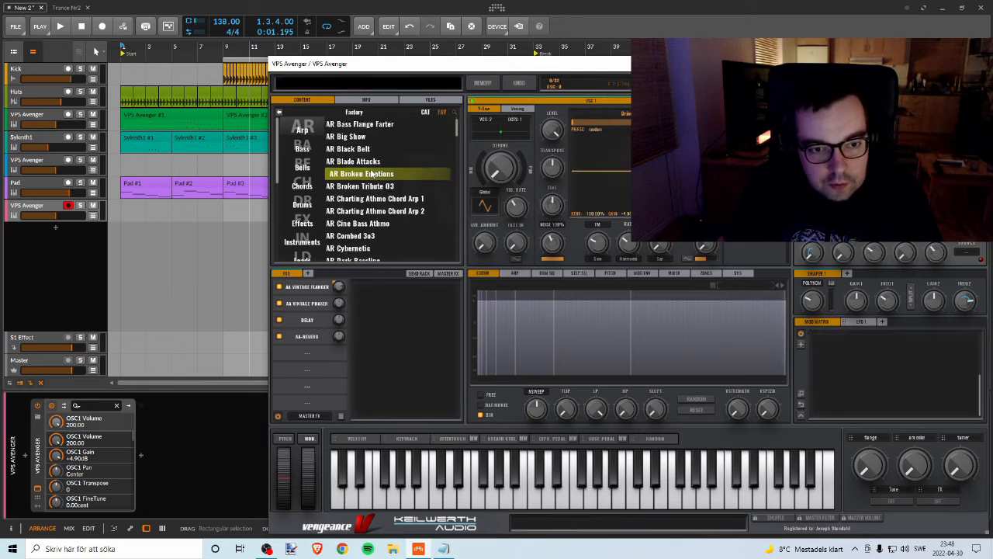
click(382, 210)
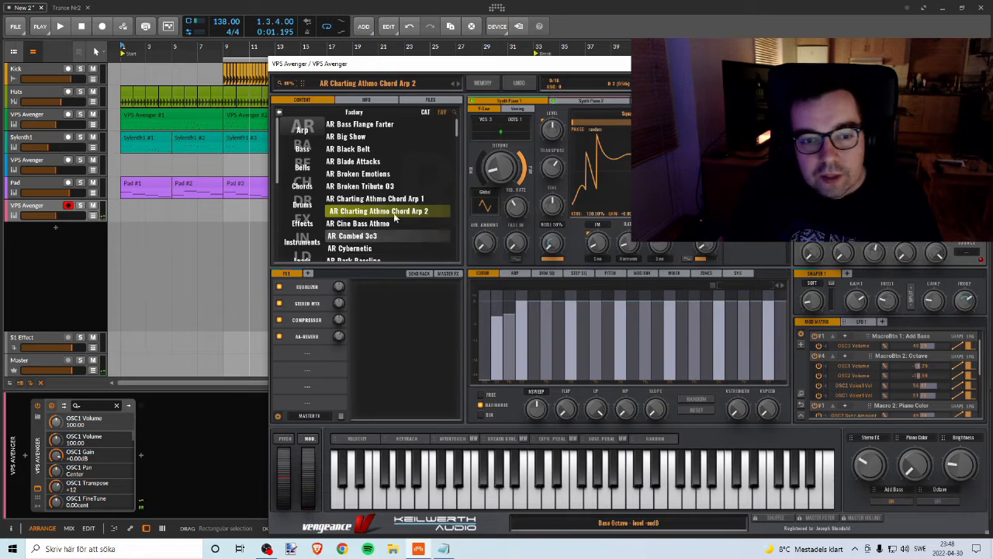
click(379, 199)
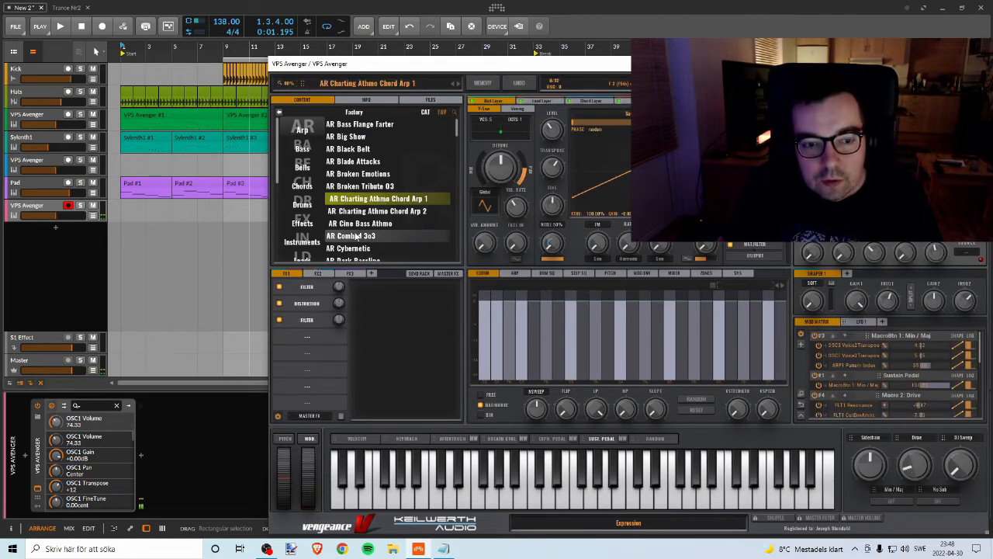
click(354, 236)
scroll(375, 200, down, 3)
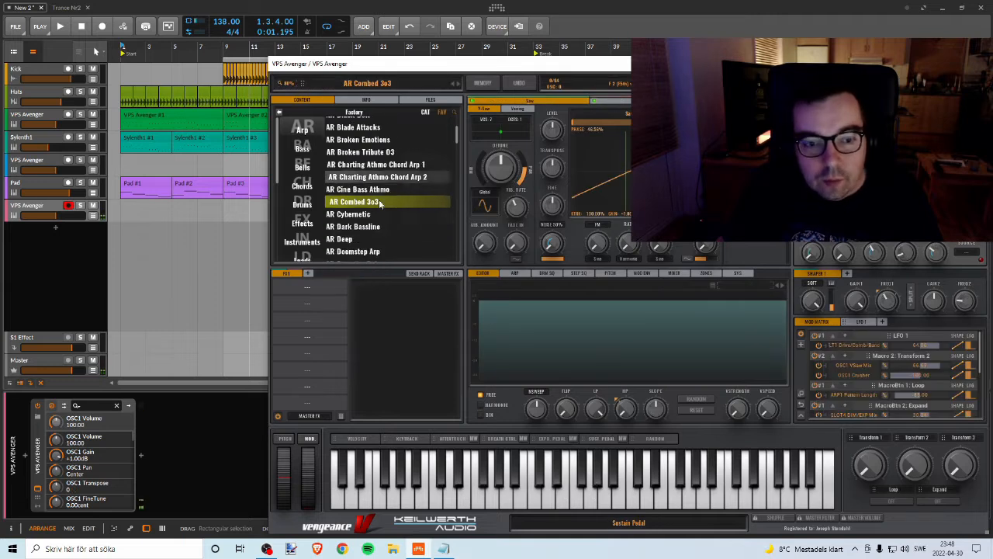
Step: Load the AR Dark Bassline preset, try notes on it and play the project briefly from bar 1
click(375, 202)
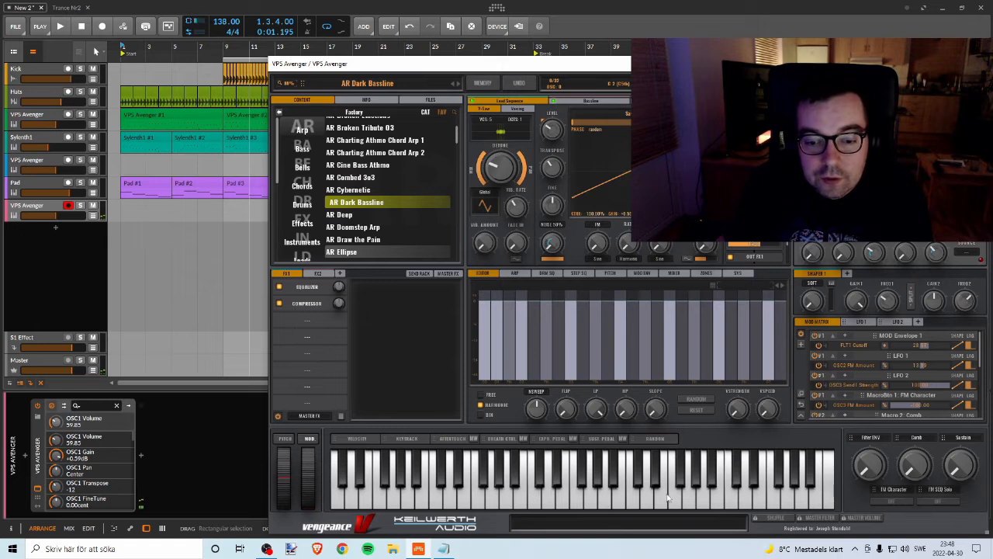
click(738, 494)
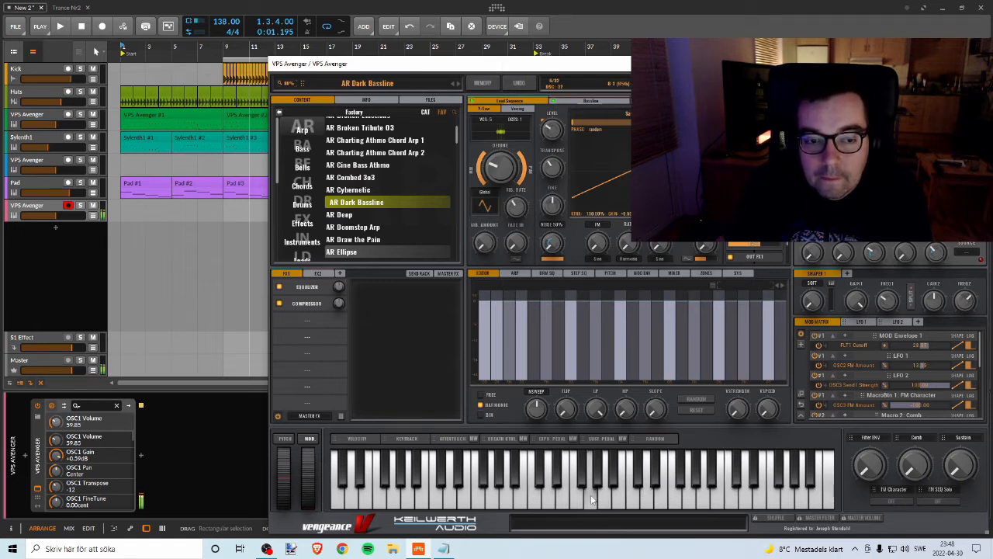
key(space)
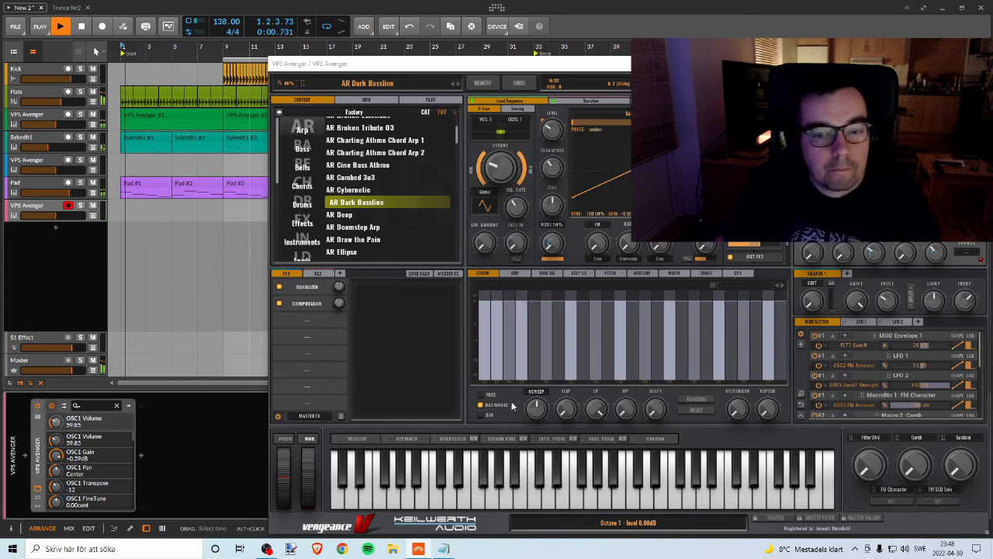
key(space)
Step: Draw an eight-bar clip at bar 1 on the new VPS Avenger track with the Pen tool and open it for note editing
right_click(121, 209)
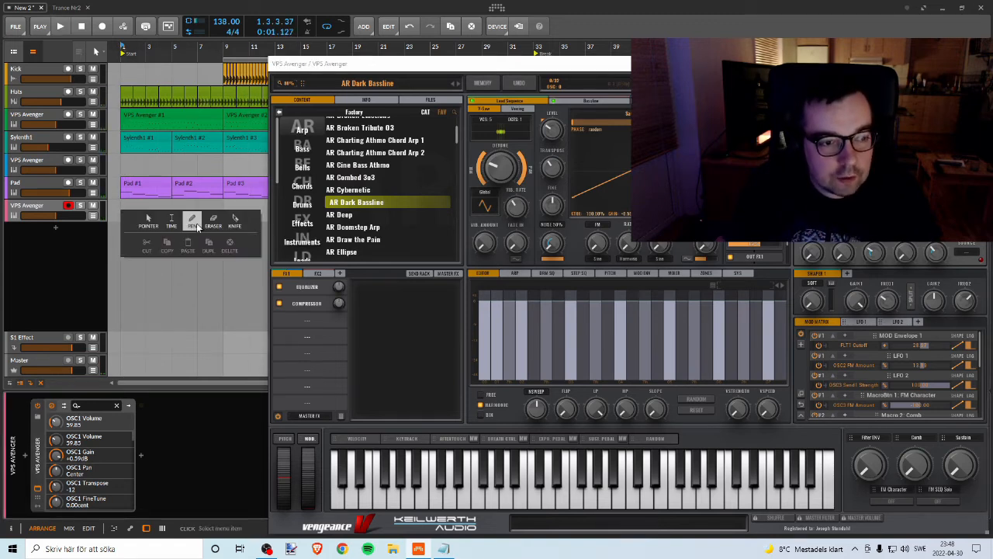
click(196, 223)
click(127, 211)
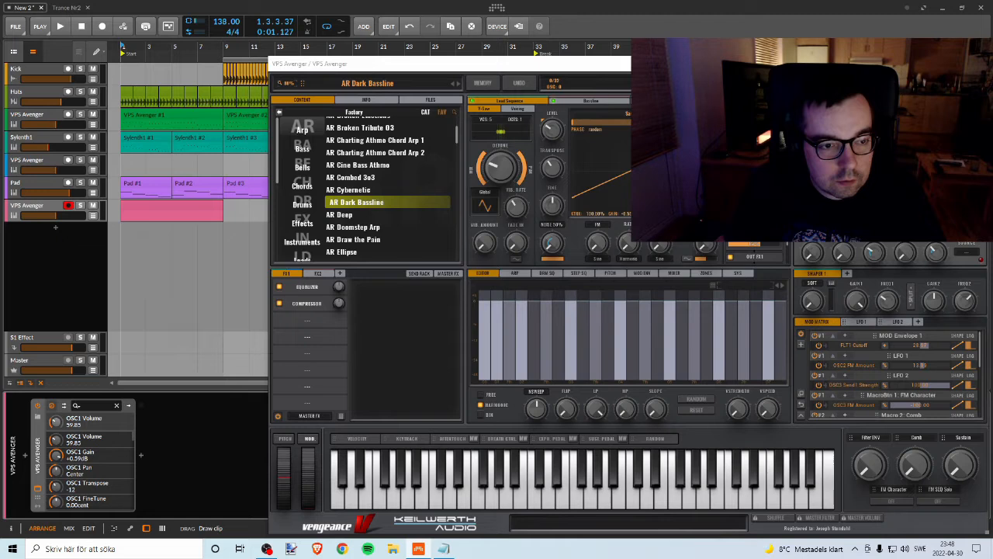
double_click(183, 208)
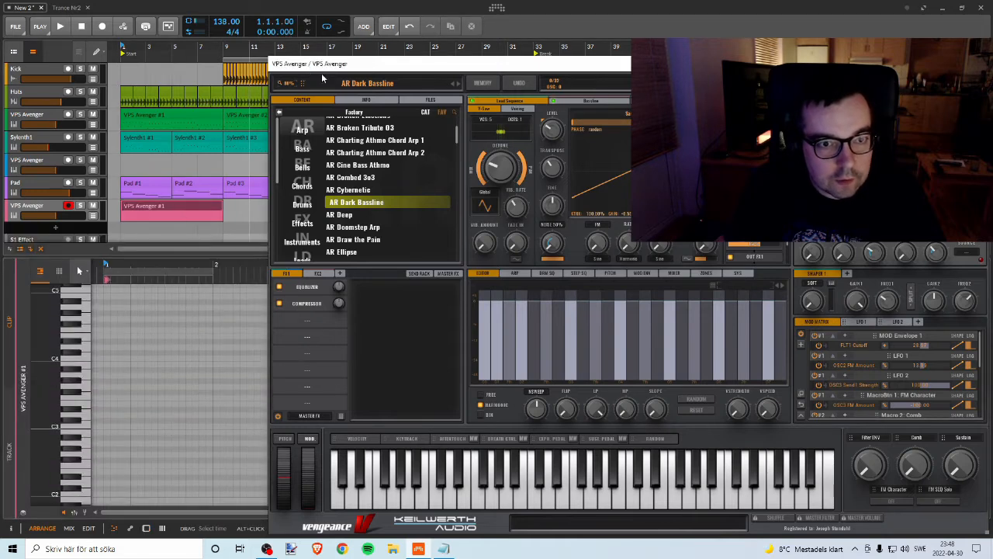
Step: Move the plugin windows out of the way and extend the new Avenger clip's loop range to the full eight bars
drag(321, 73, 652, 73)
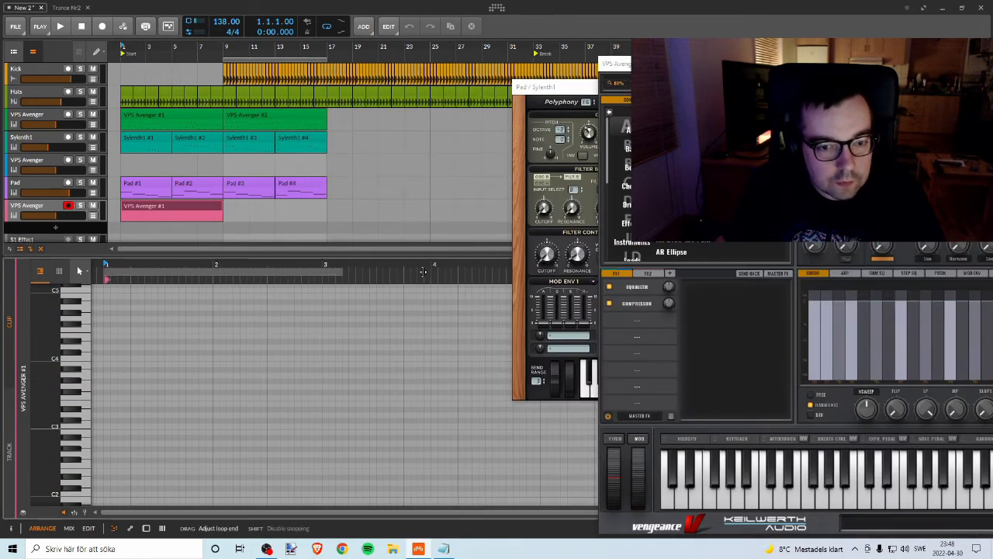
drag(547, 86, 239, 71)
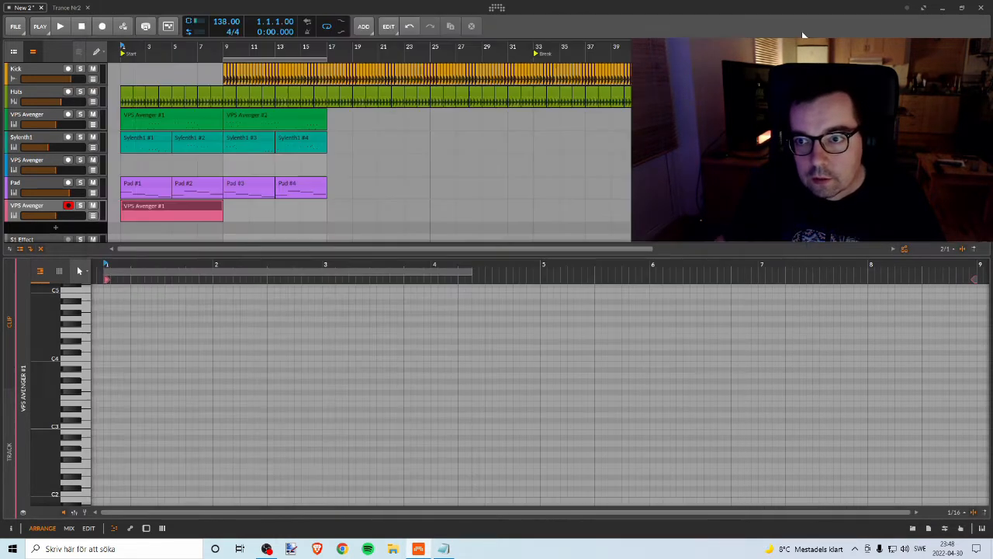
drag(470, 272, 968, 322)
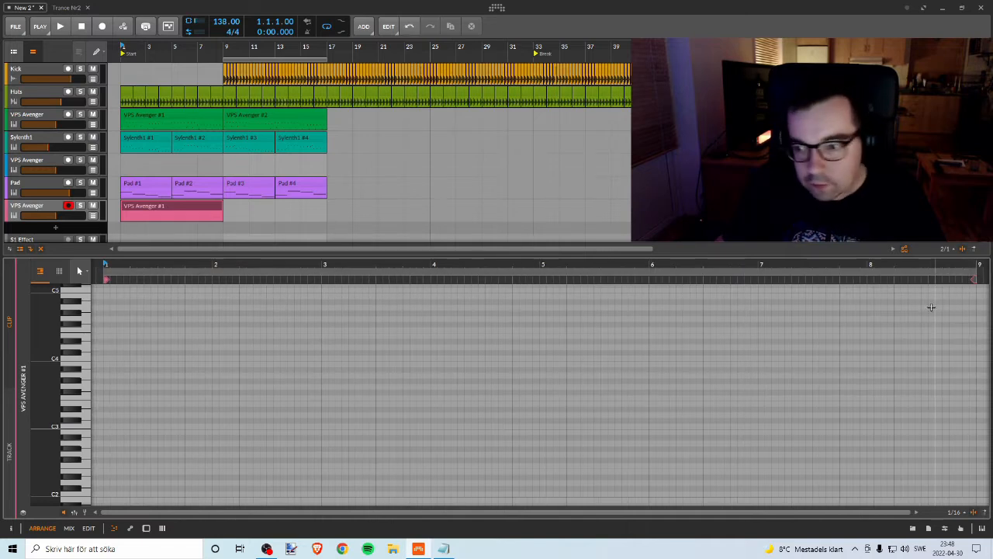
Step: Draw a note at the clip's start, lengthen it to just past bar 5, move it to E4 and play the project
double_click(107, 302)
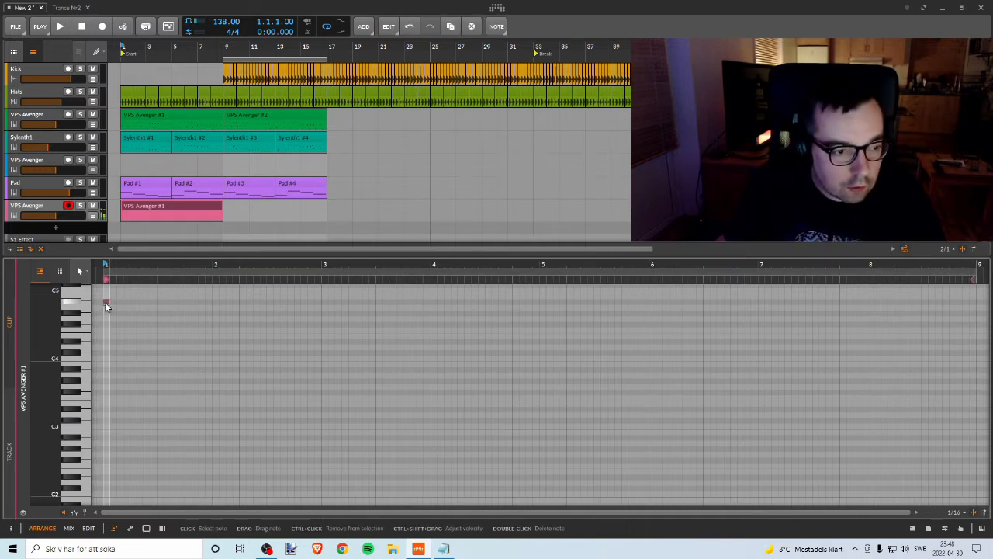
drag(106, 306, 574, 357)
key(space)
key(space)
mouse_move(291, 339)
mouse_down()
mouse_move(278, 339)
mouse_move(292, 332)
mouse_up()
key(space)
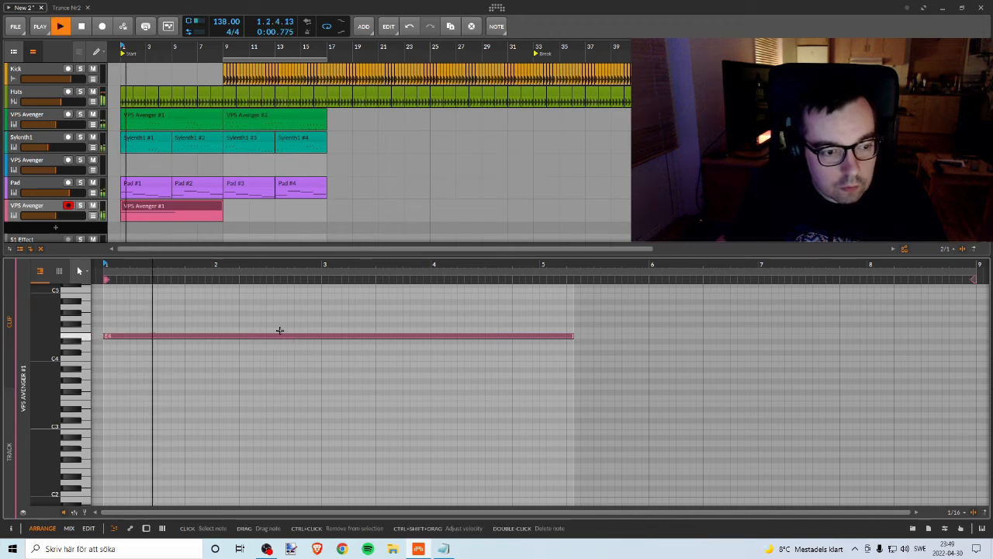
Step: Solo the new VPS Avenger track, play it briefly from bar 1 and transpose the long note to D#4
key(space)
click(80, 206)
key(space)
key(space)
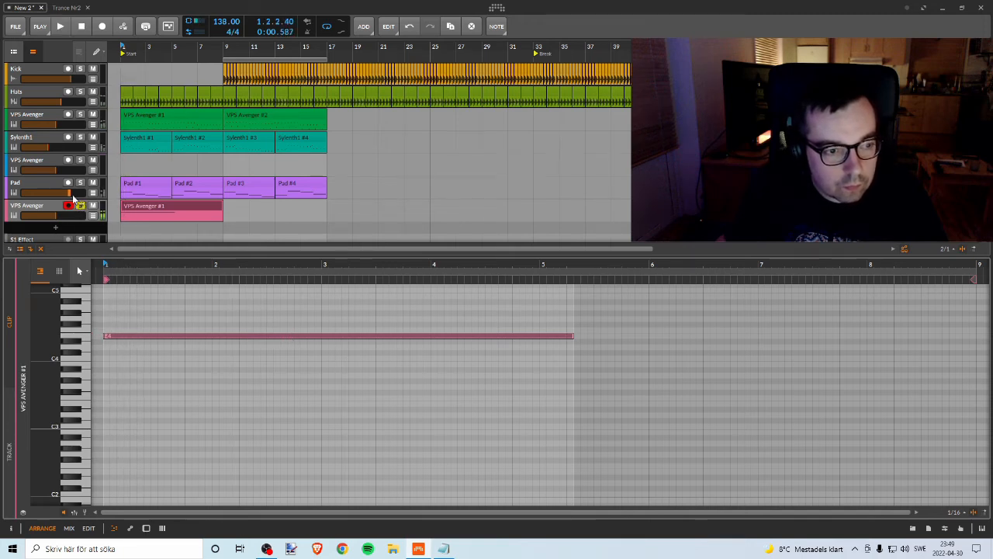
key(Down)
key(Down)
key(Down)
key(Up)
key(Up)
key(Up)
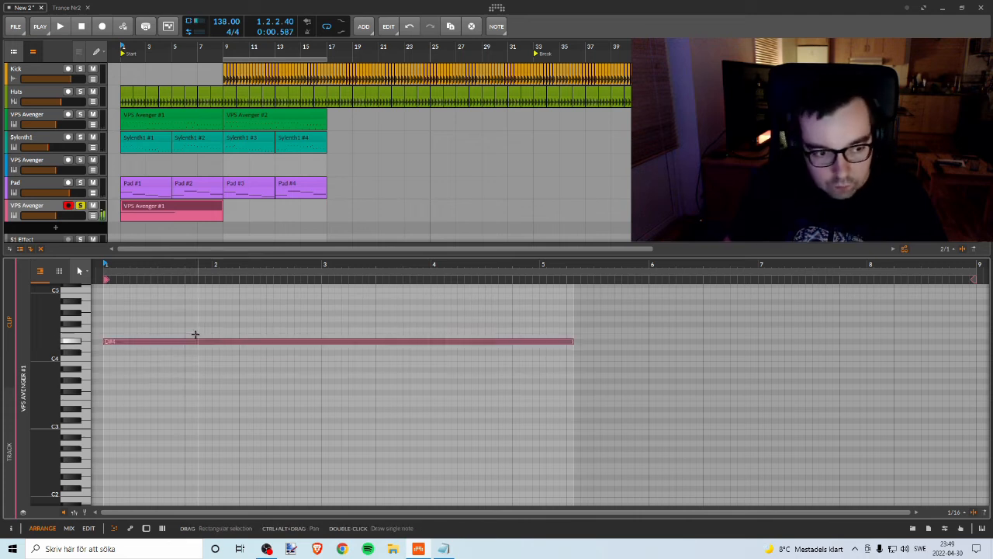
Step: Transpose the long note down through B3 to F3 and listen to it on the soloed track
key(Down)
key(Down)
key(Down)
key(Down)
key(Down)
key(Down)
key(Down)
key(Up)
key(Up)
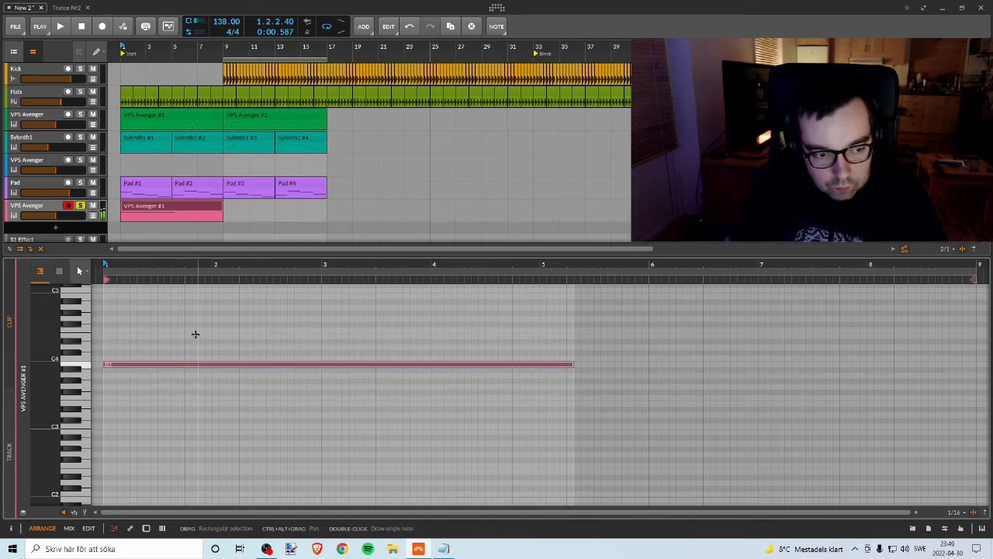
key(Down)
key(Down)
key(Down)
key(Down)
key(Down)
key(Down)
key(Down)
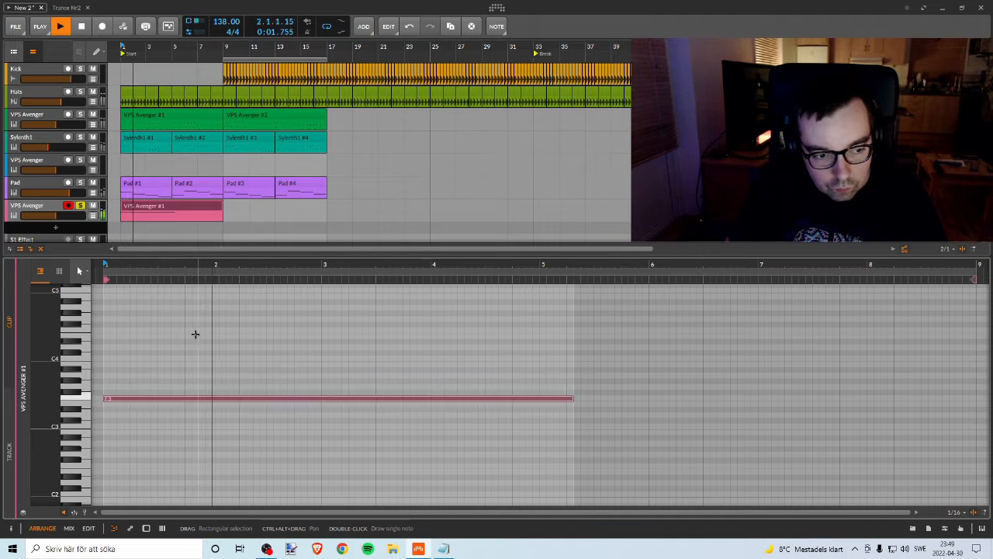
key(Down)
key(space)
Step: Lower the long note to E3, play it, and take the track out of solo to hear it with the other tracks
key(Up)
key(Up)
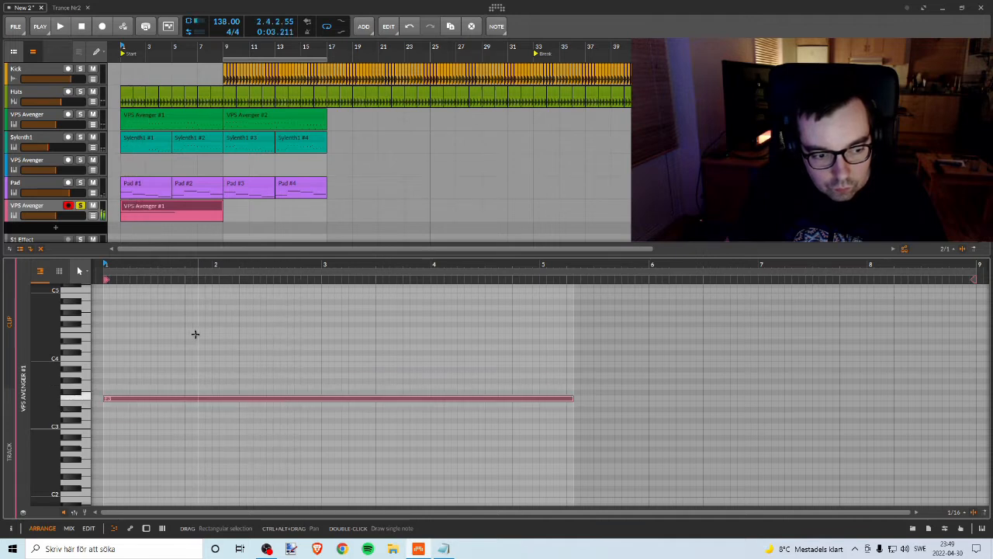
key(Down)
key(Down)
key(Up)
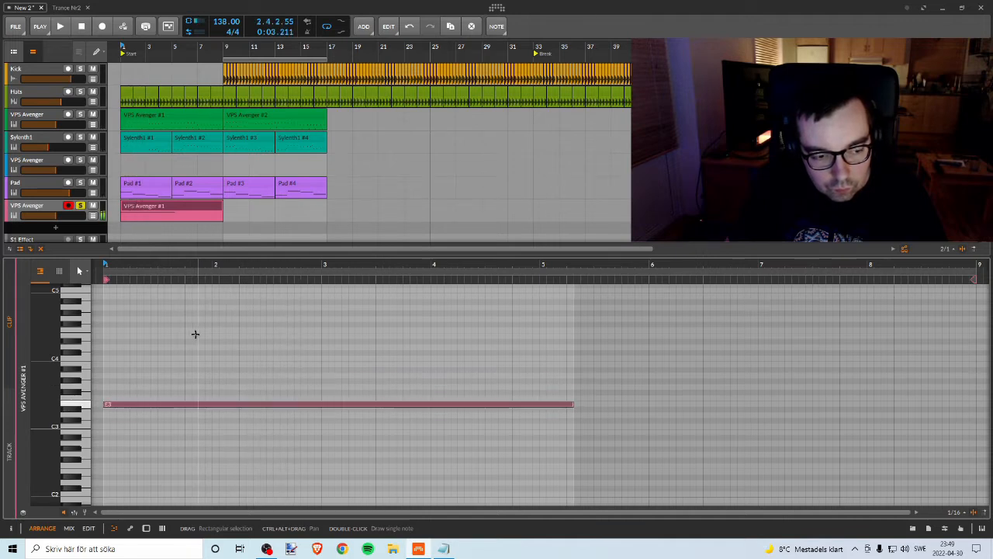
key(space)
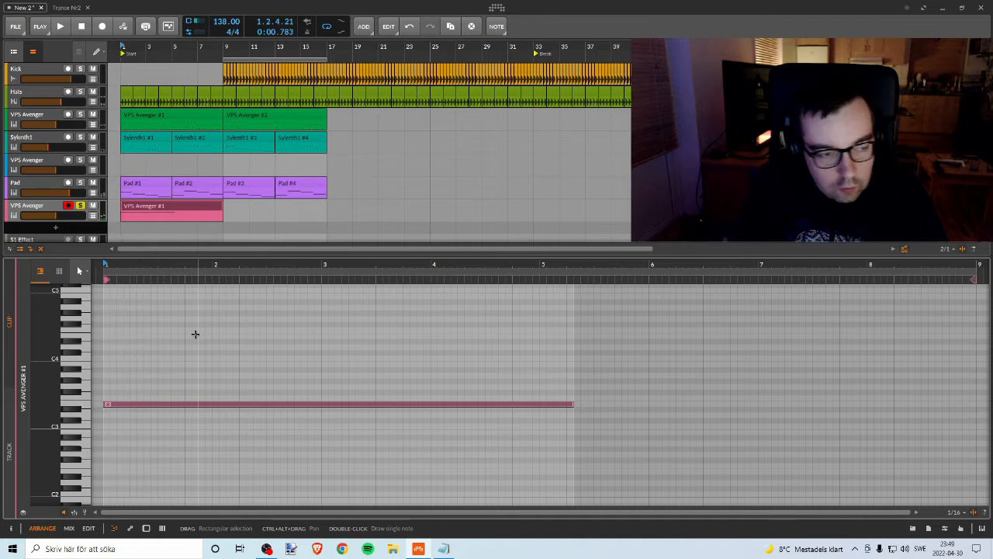
key(space)
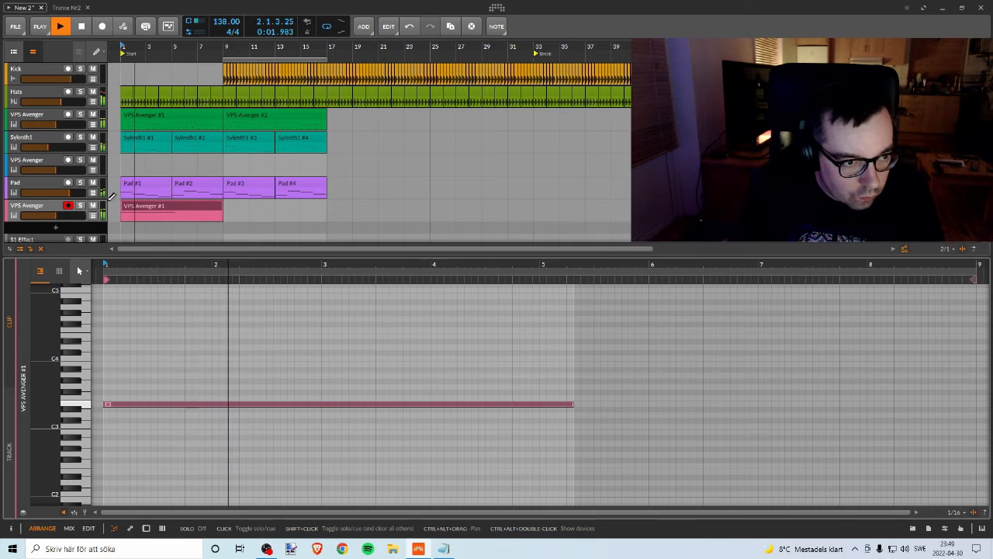
key(space)
Step: Mute the Pad track, transpose the long Avenger note down to B2 and play the project briefly from bar 1
click(93, 183)
key(space)
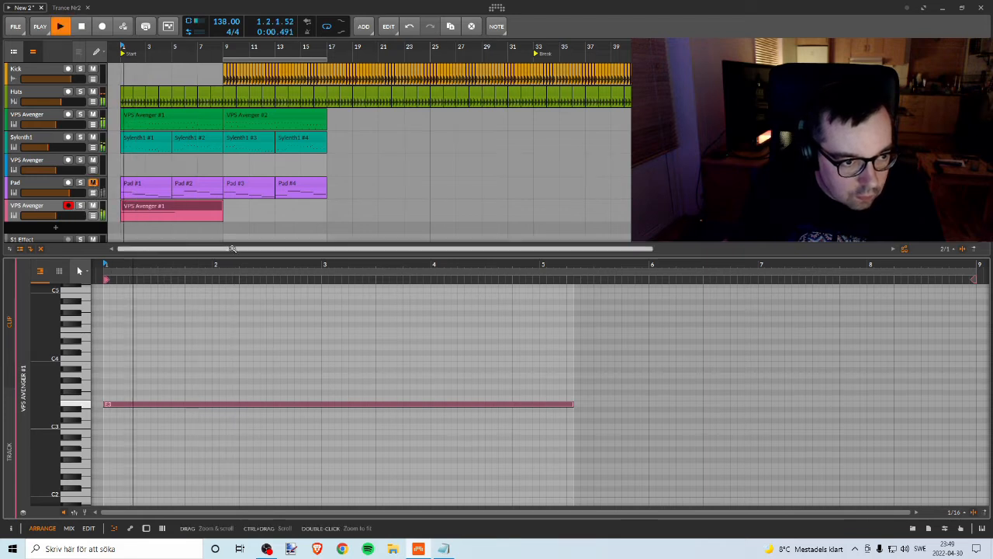
key(space)
key(Down)
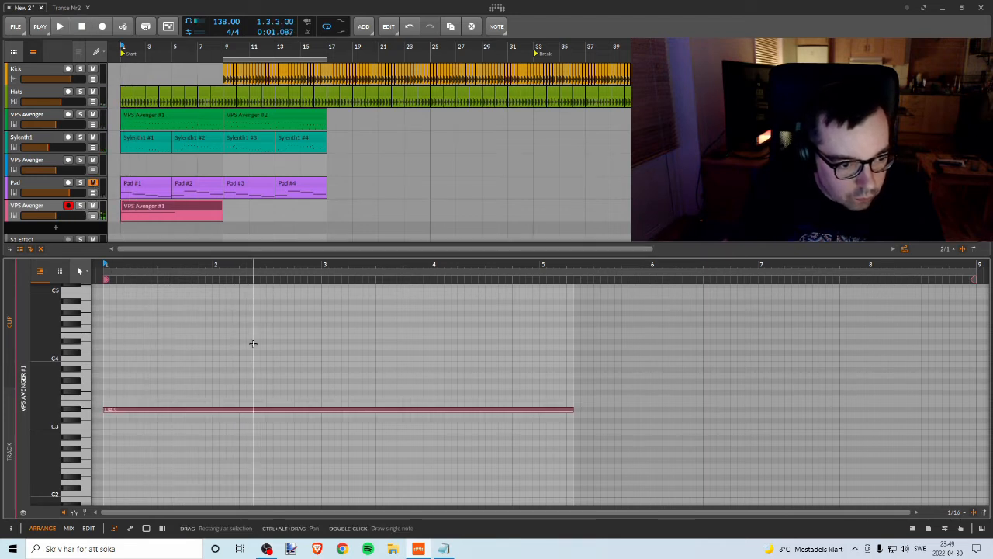
key(Down)
key(Down)
key(Down)
key(Down)
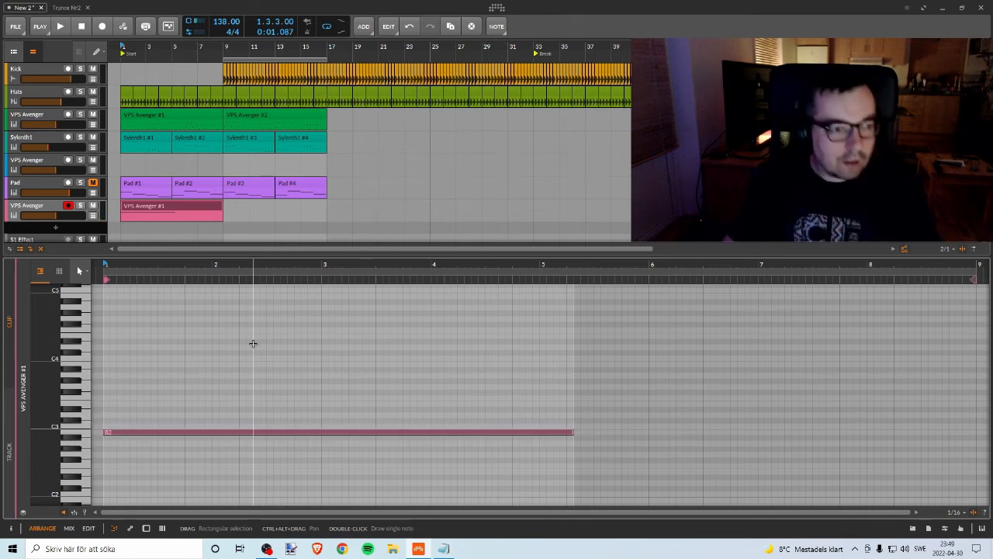
key(space)
key(space)
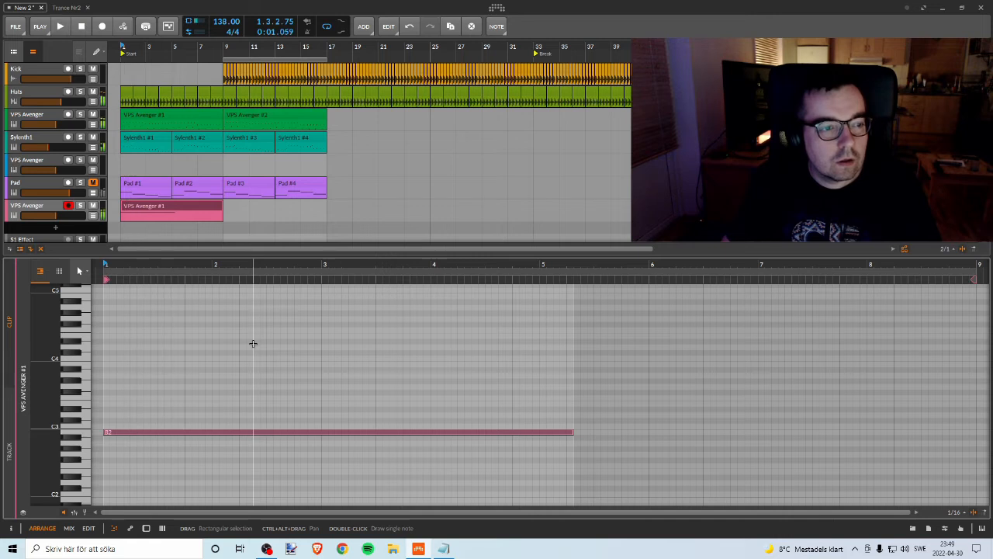
Step: Try the long note at C3 with a brief playback, and raise it step by step to A3
key(Up)
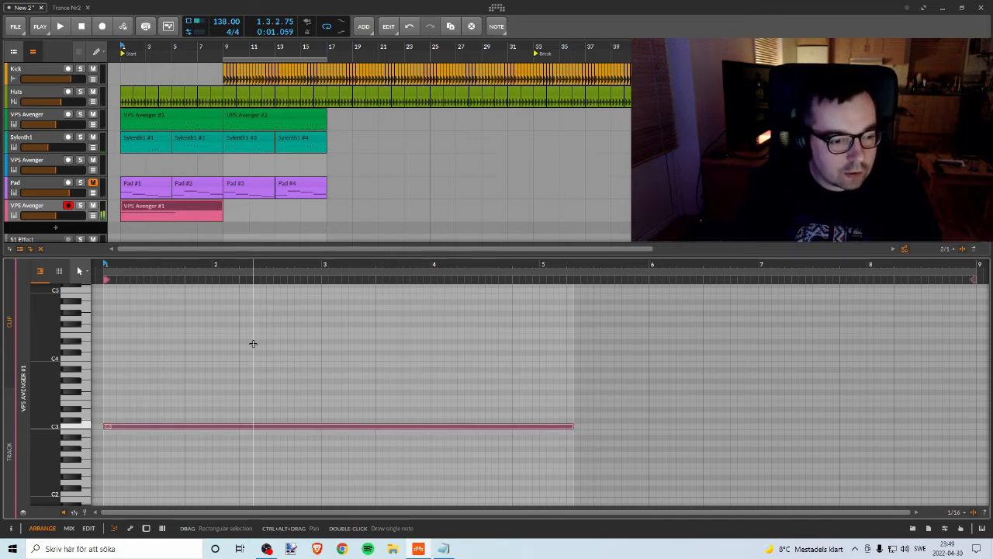
key(space)
key(space)
key(Up)
key(Up)
key(Up)
key(Up)
key(Up)
key(Up)
key(Up)
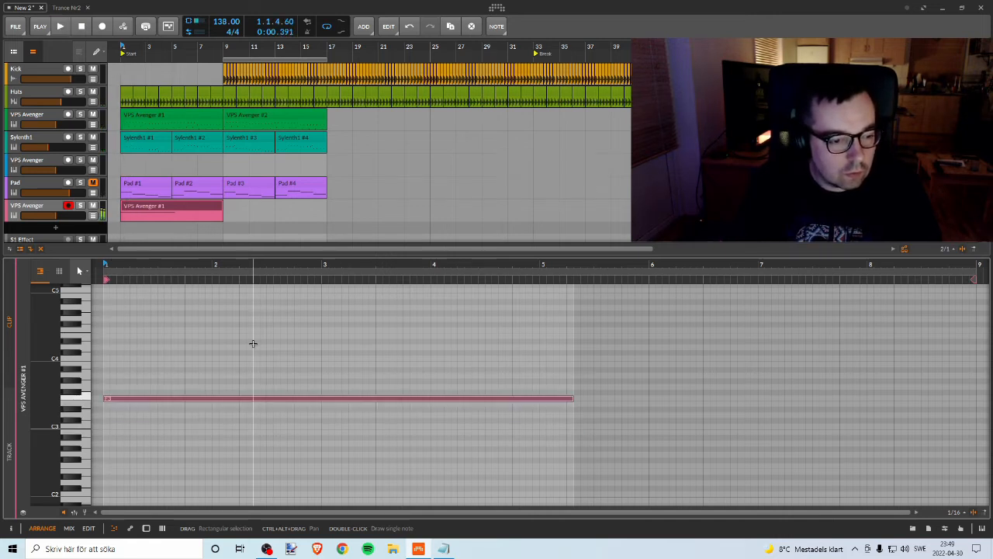
key(Up)
key(Up)
key(Up)
key(Up)
key(Up)
key(Up)
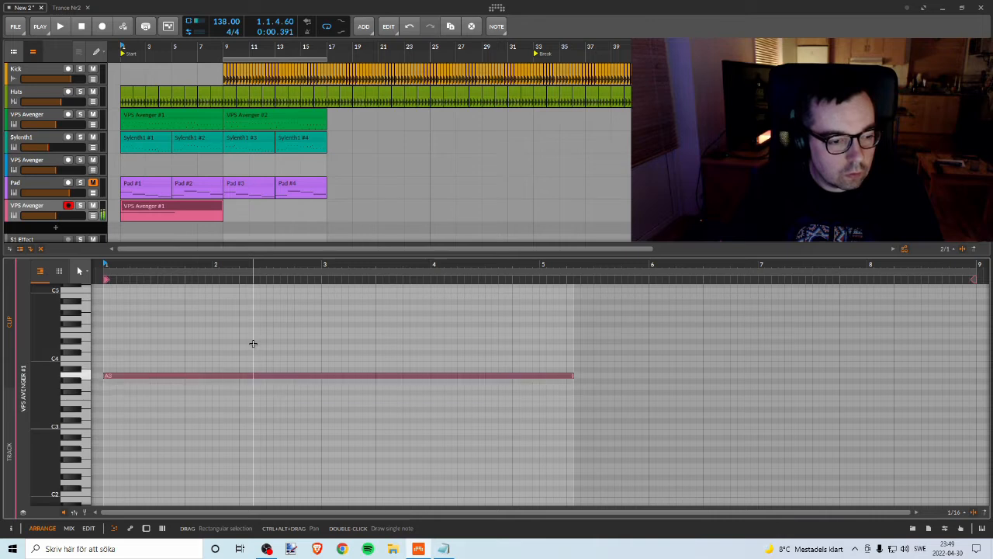
Step: Audition lower pitches for the long note, moving it down through G#2 to E2
key(Down)
key(Down)
key(Down)
key(Down)
key(Down)
key(Down)
key(Down)
key(Down)
key(Down)
key(Down)
key(Down)
key(Down)
key(Down)
key(Down)
key(Down)
key(Down)
key(Down)
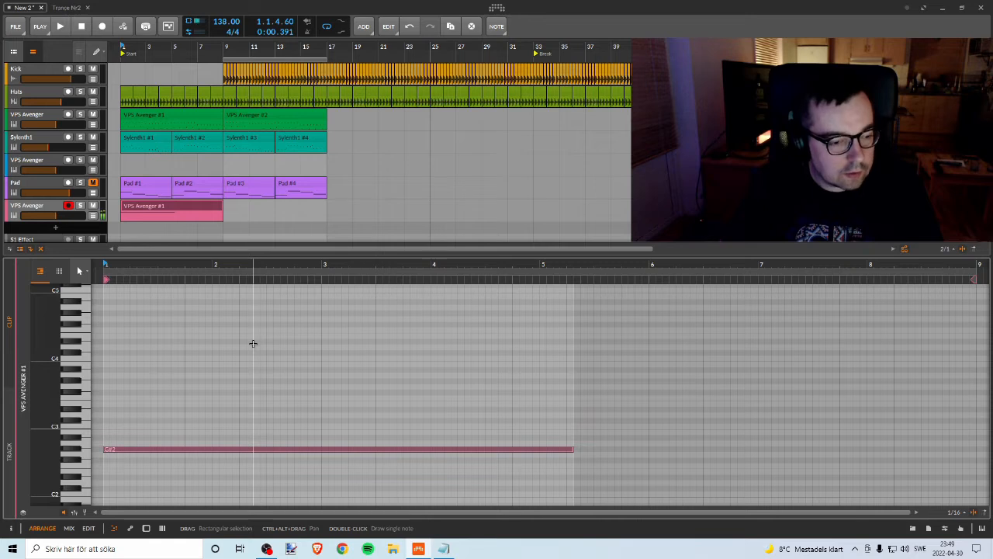
key(Up)
key(Down)
key(Down)
key(Down)
key(Down)
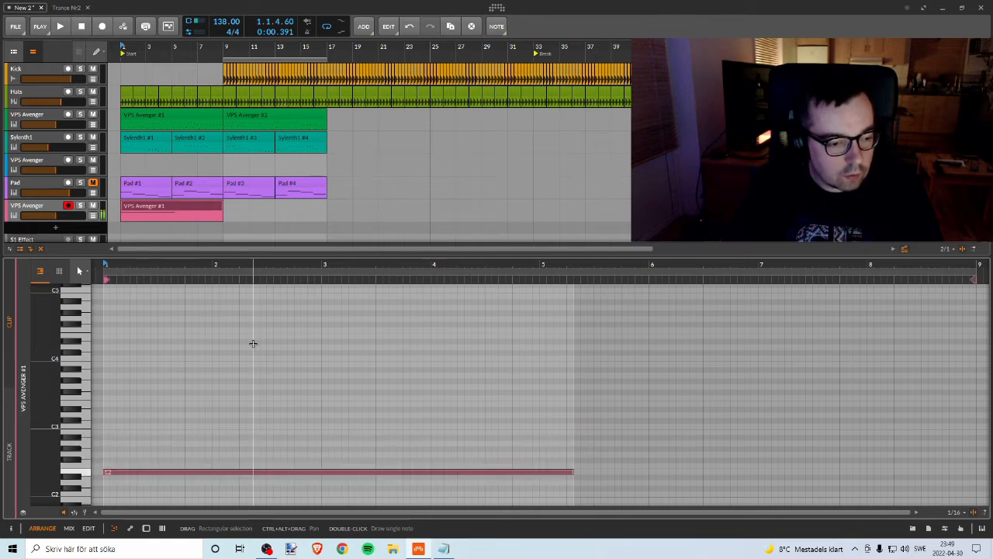
Step: Transpose the long note back up to D#3
key(Up)
key(Up)
key(Up)
key(Up)
key(Up)
key(Up)
key(Up)
key(Up)
key(Up)
key(Up)
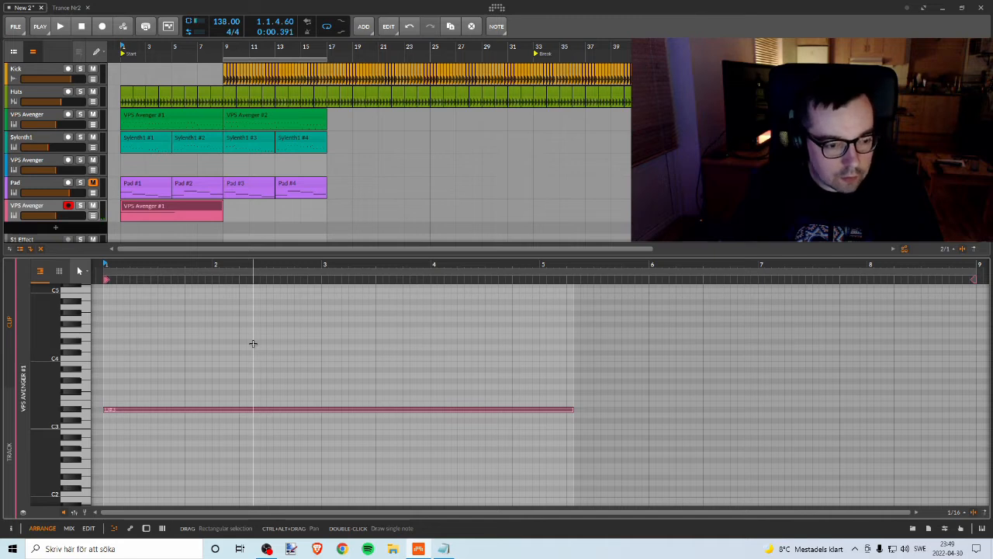
key(Up)
key(Down)
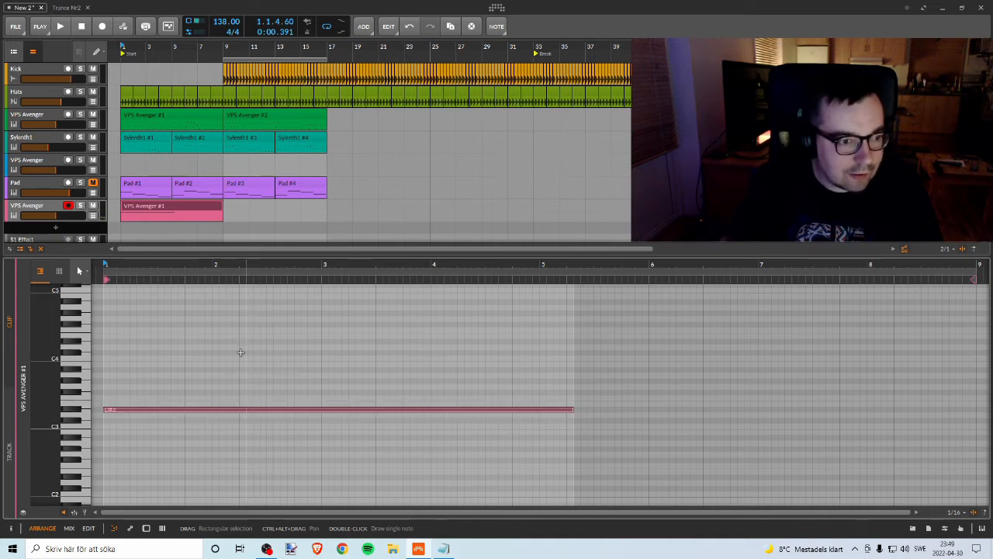
Step: Open the plugin window of the new VPS Avenger track and move it clear of the track list
click(170, 206)
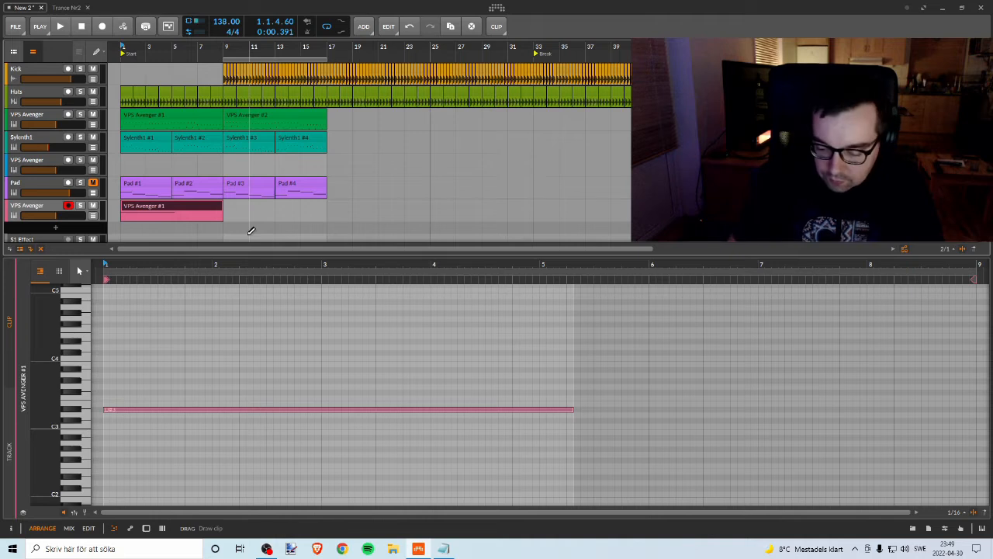
double_click(31, 209)
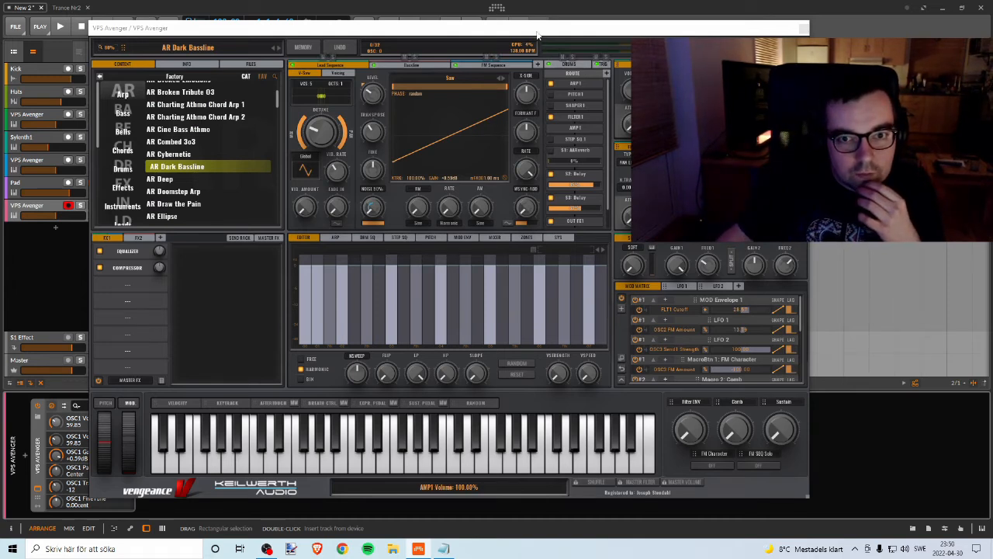
drag(538, 35, 687, 38)
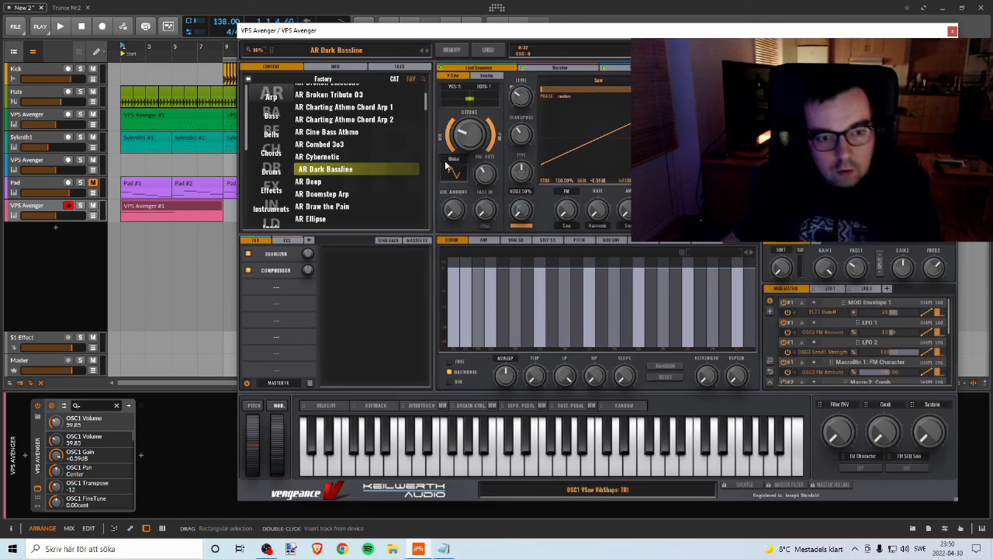
Step: Audition the arp presets AR Deep, AR Doomstep Arp and AR Draw the Pain with notes on the plugin's keyboard
click(298, 185)
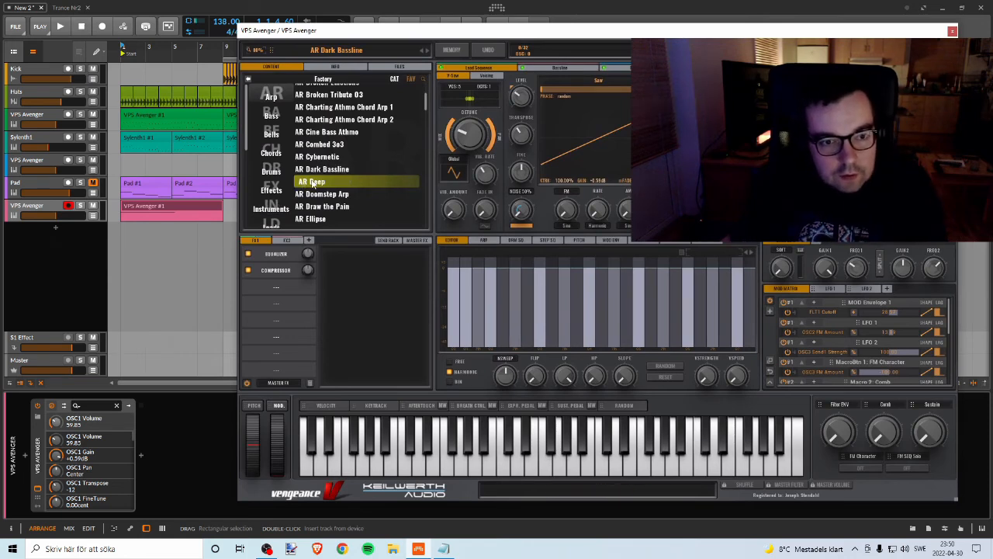
double_click(305, 182)
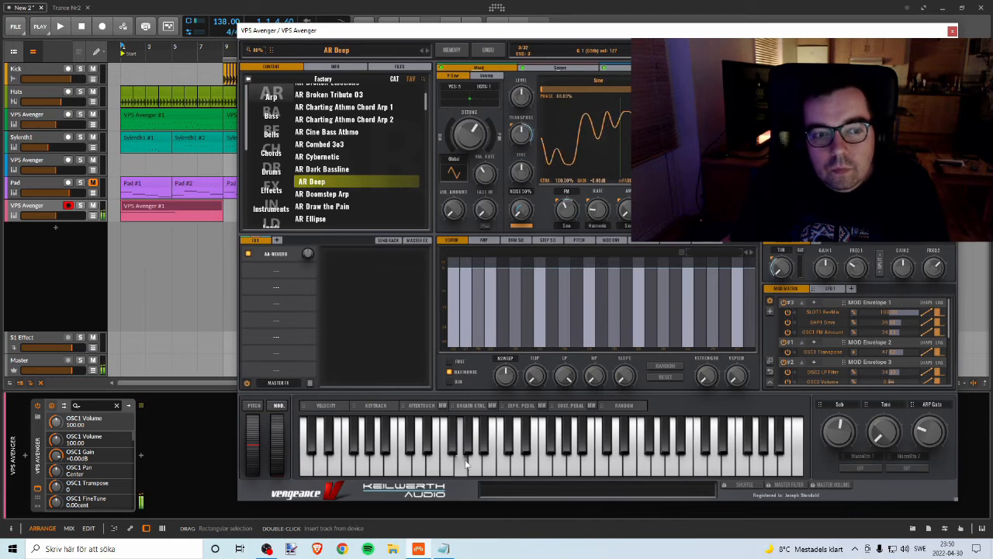
click(518, 464)
double_click(325, 194)
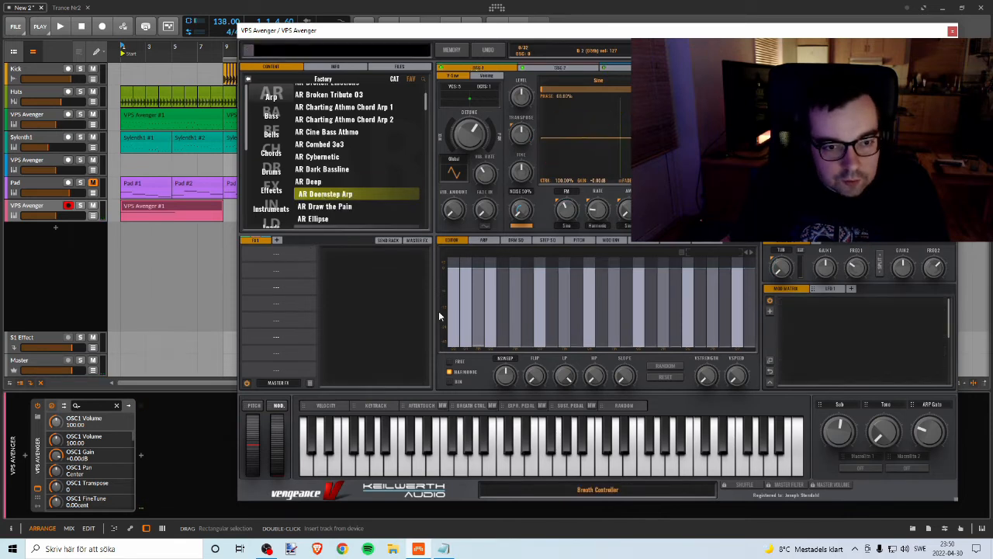
key(Down)
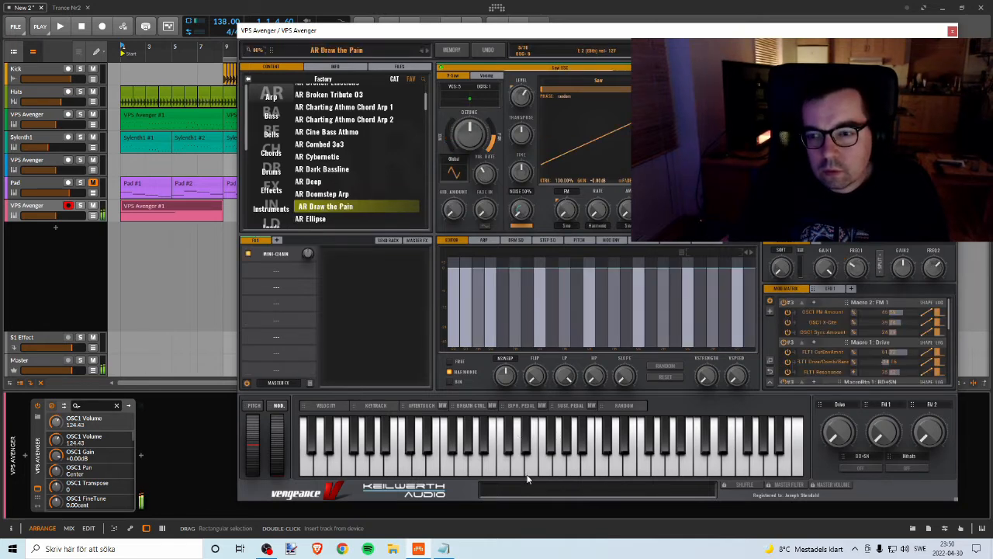
Step: Load the AR Ellipse preset, try notes on its keyboard and play the project briefly from bar 1
key(Down)
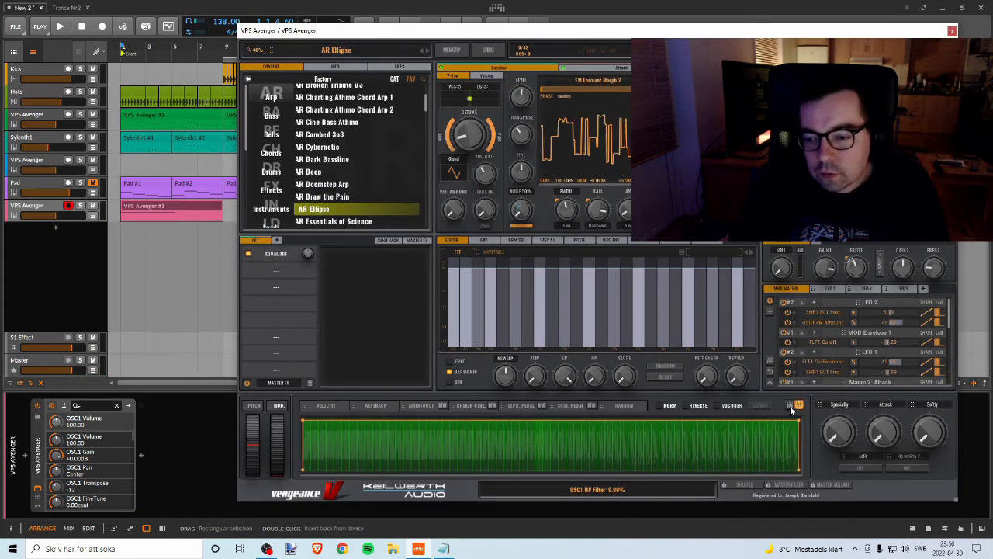
click(482, 469)
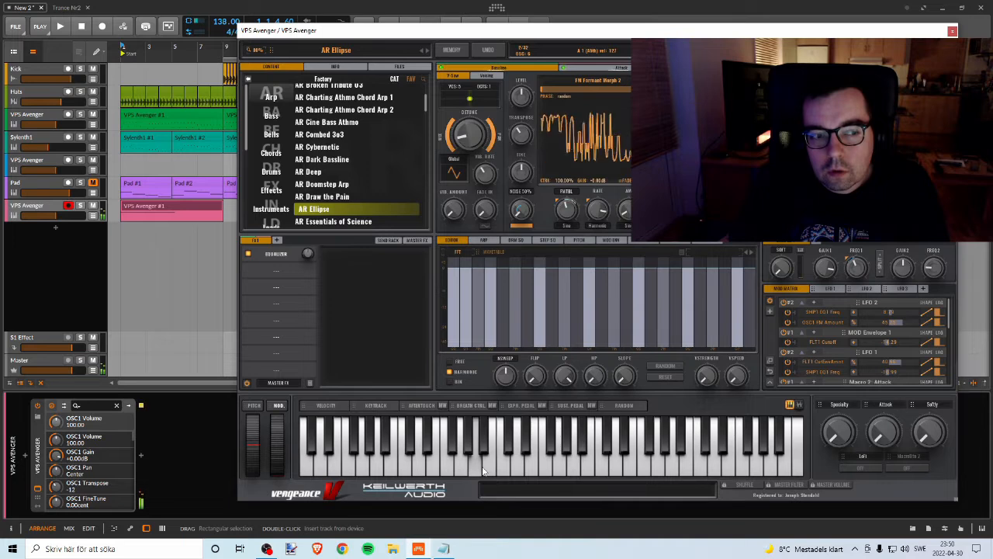
key(space)
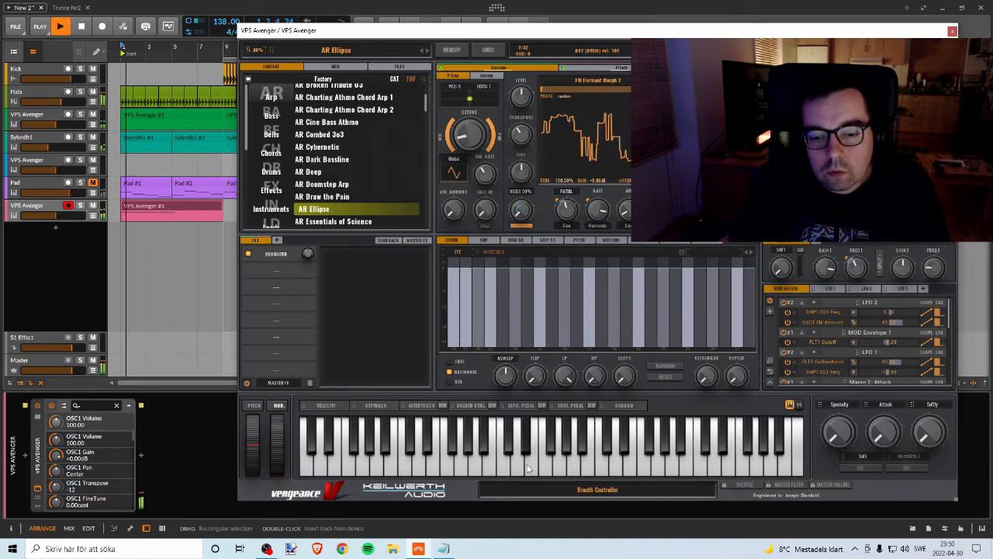
key(space)
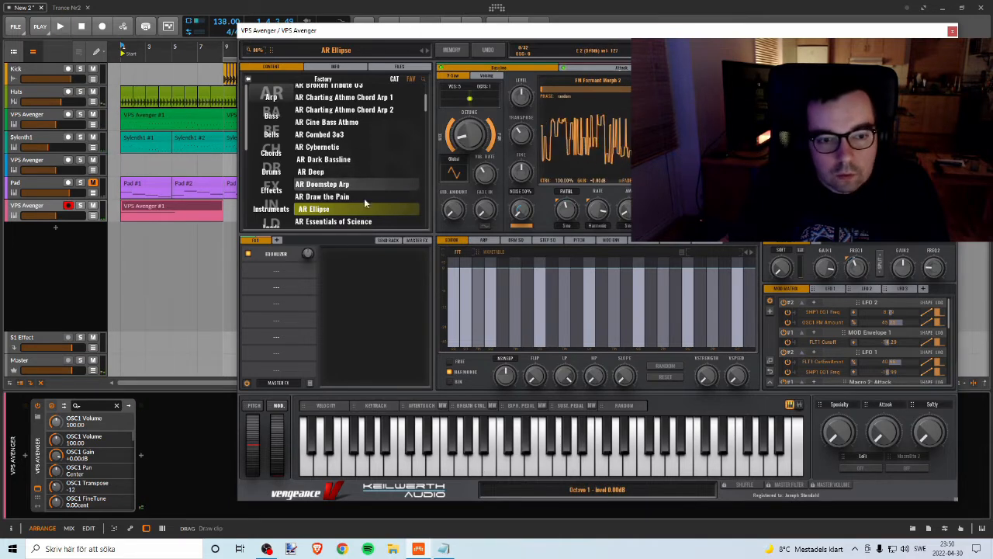
Step: Audition the arp presets AR Essentials of Science, AR Fluffy Puffy and AR Flangotron, and load AR Fire Joker
scroll(364, 190, down, 2)
click(357, 161)
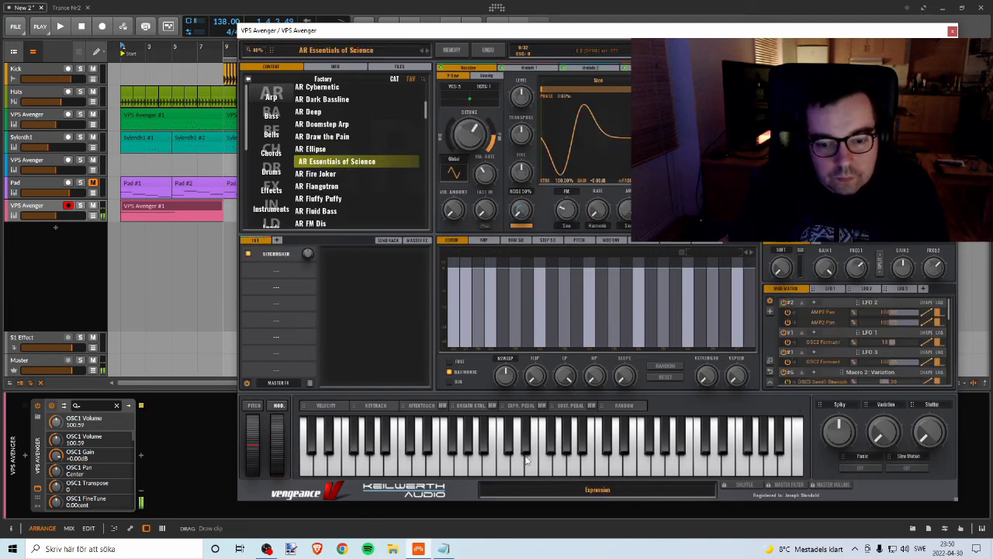
click(336, 199)
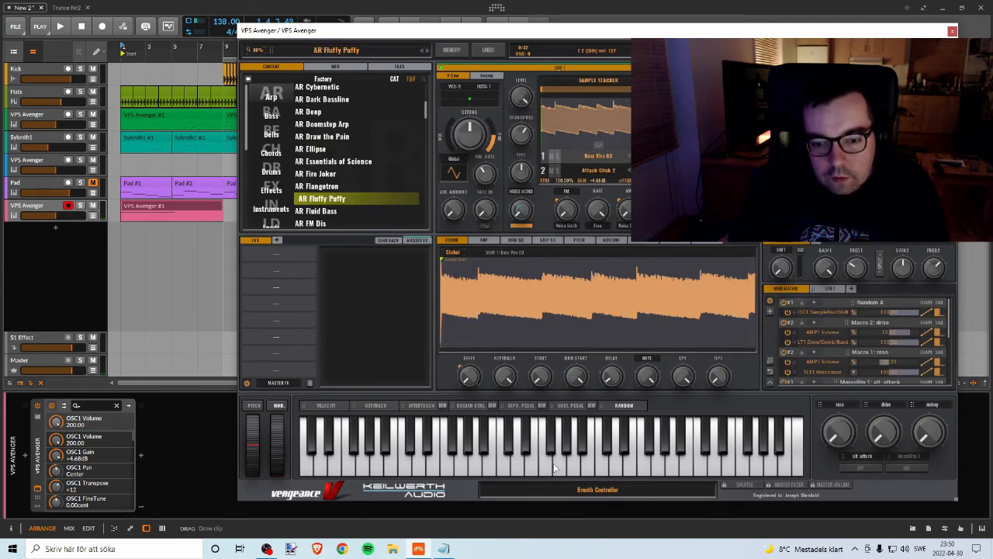
click(322, 186)
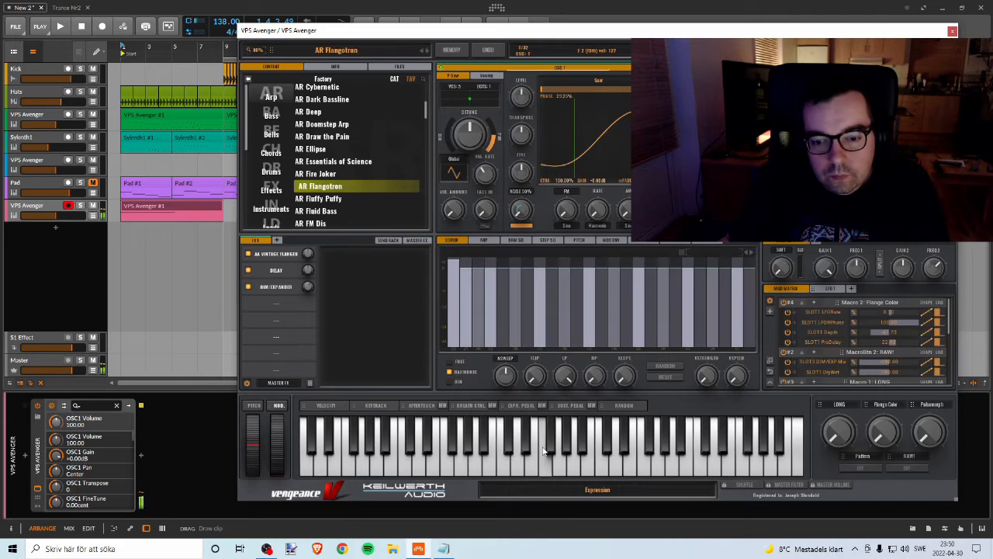
click(330, 174)
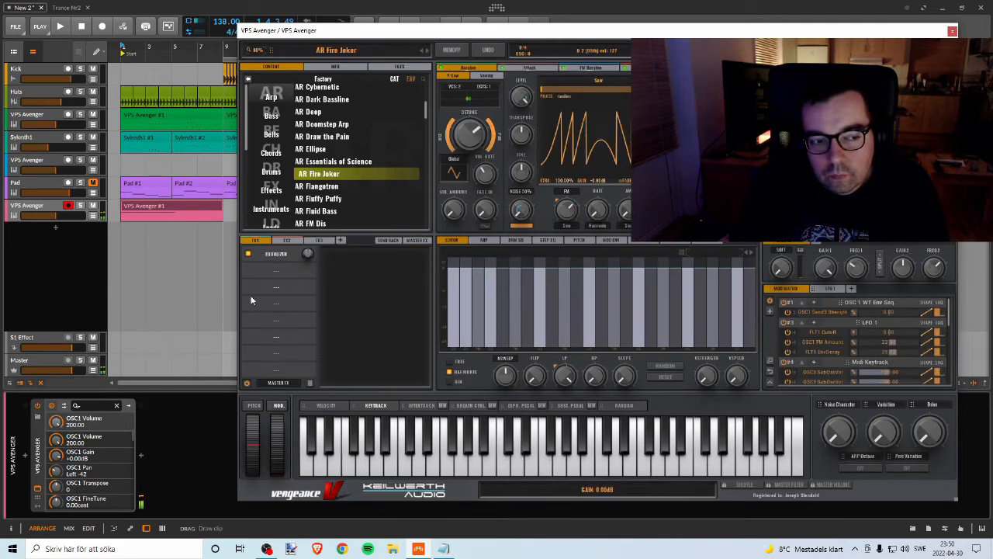
Step: Play AR Fire Joker briefly with its track soloed, and compare it with the full project playing and the track muted
click(80, 206)
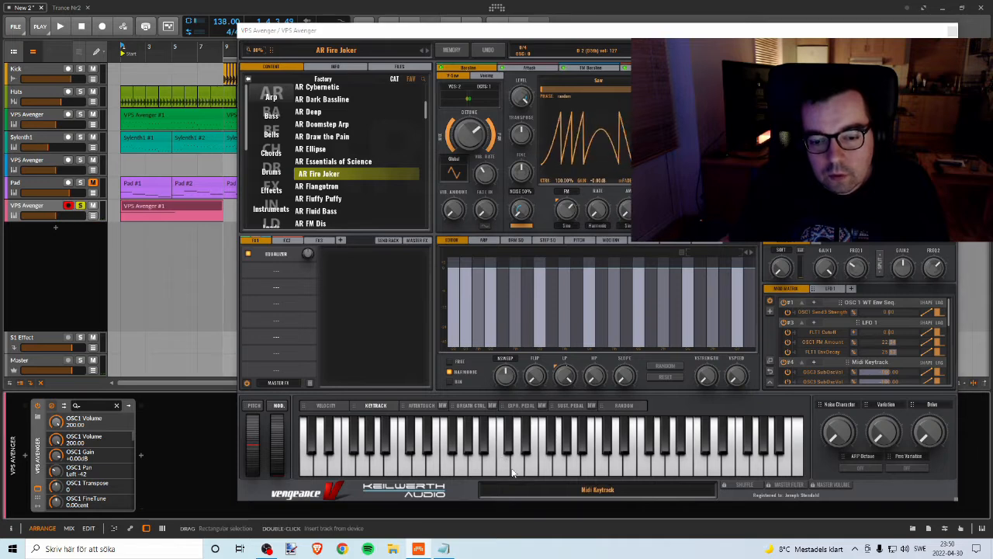
key(space)
key(space)
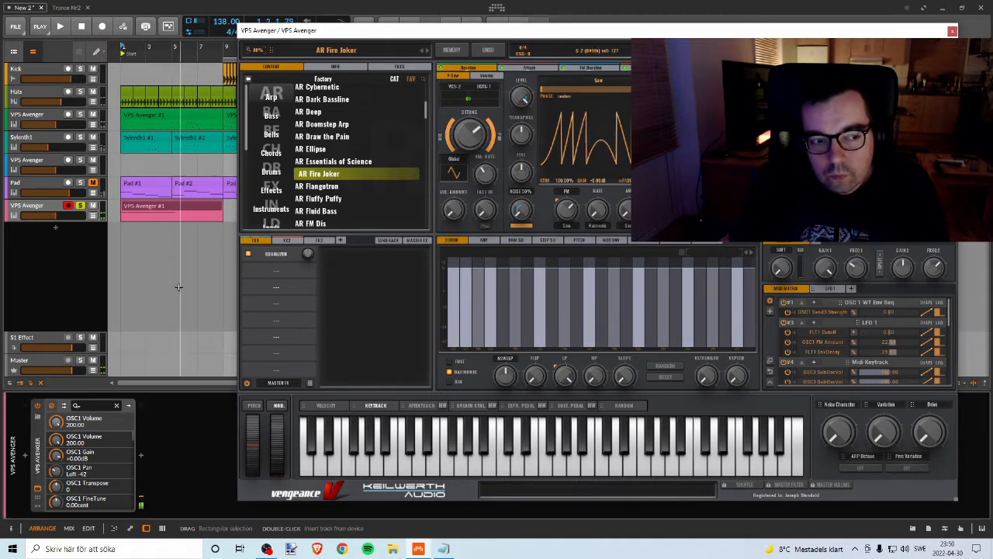
click(80, 206)
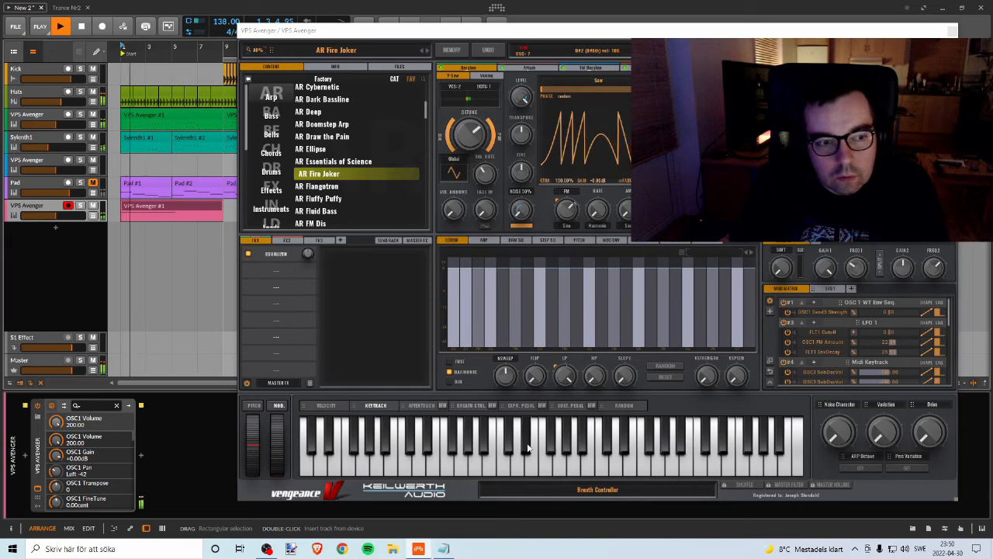
key(space)
key(space)
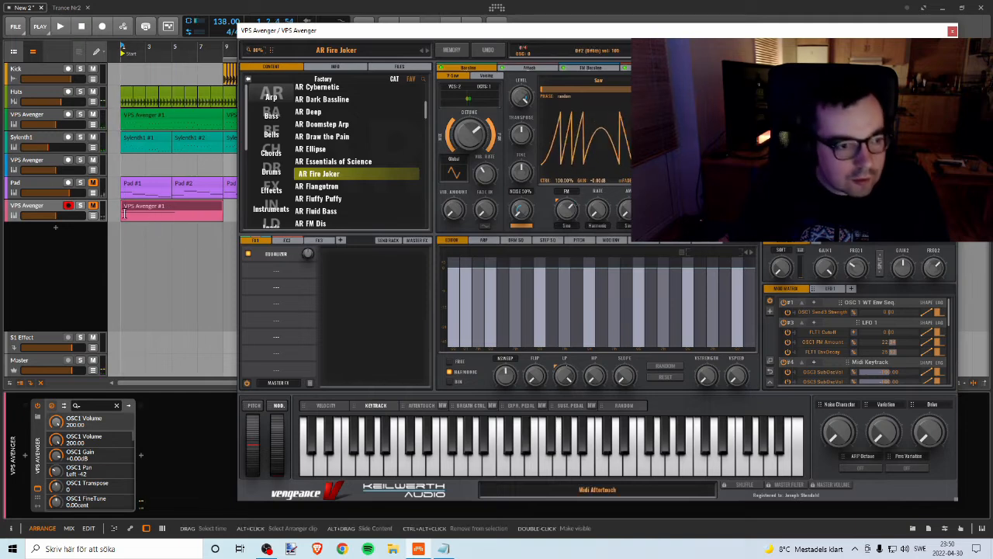
key(space)
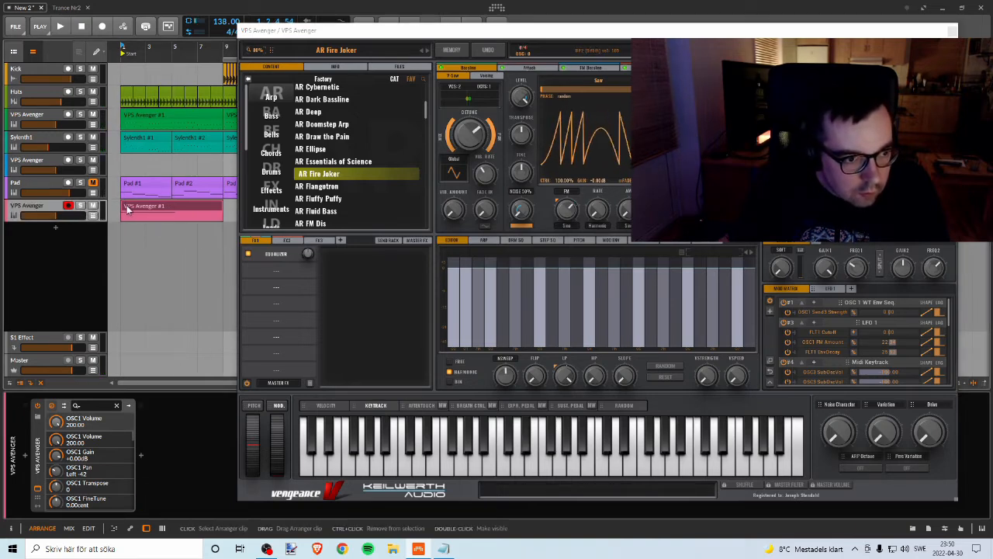
Step: Delete the arp track's existing clip and try single notes on the plugin's keyboard while the project plays
key(Delete)
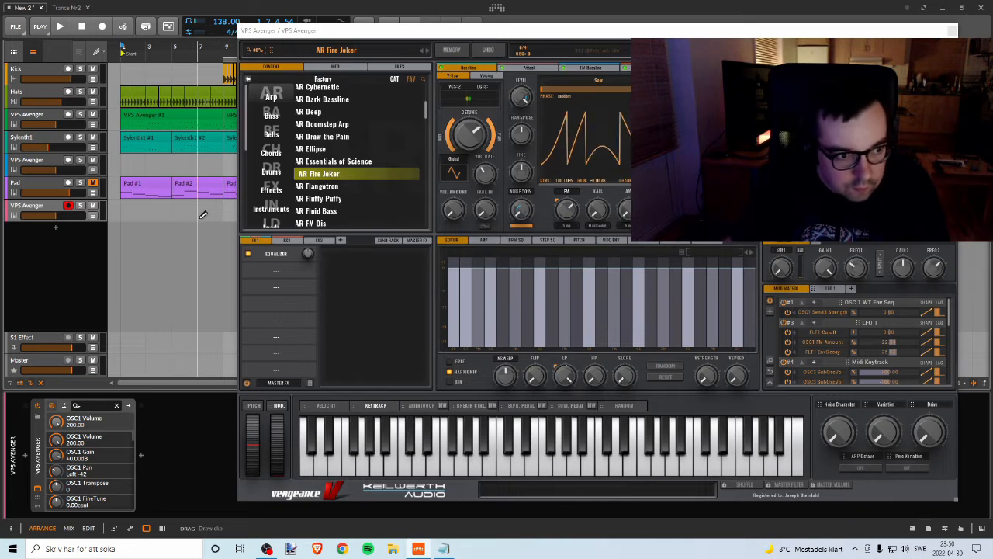
key(space)
click(503, 468)
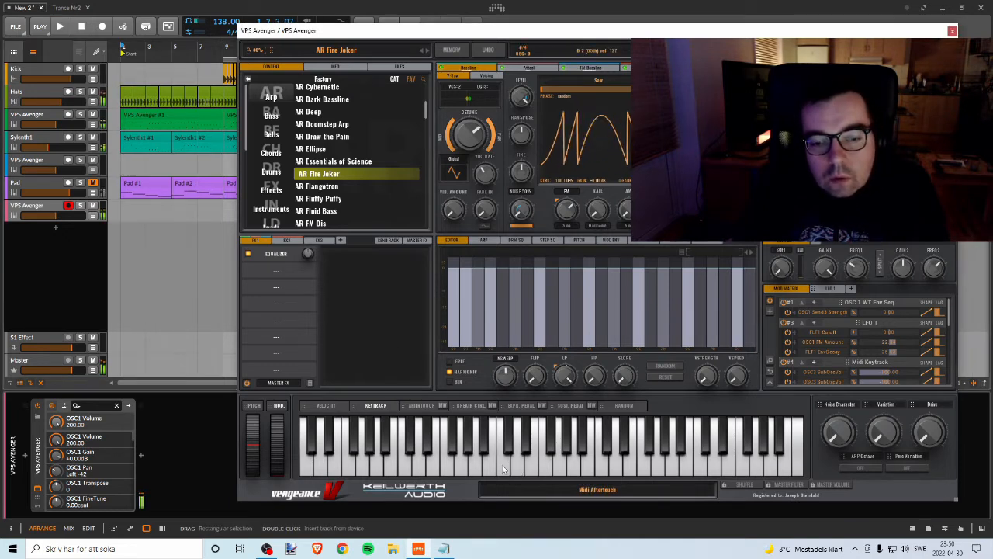
click(517, 466)
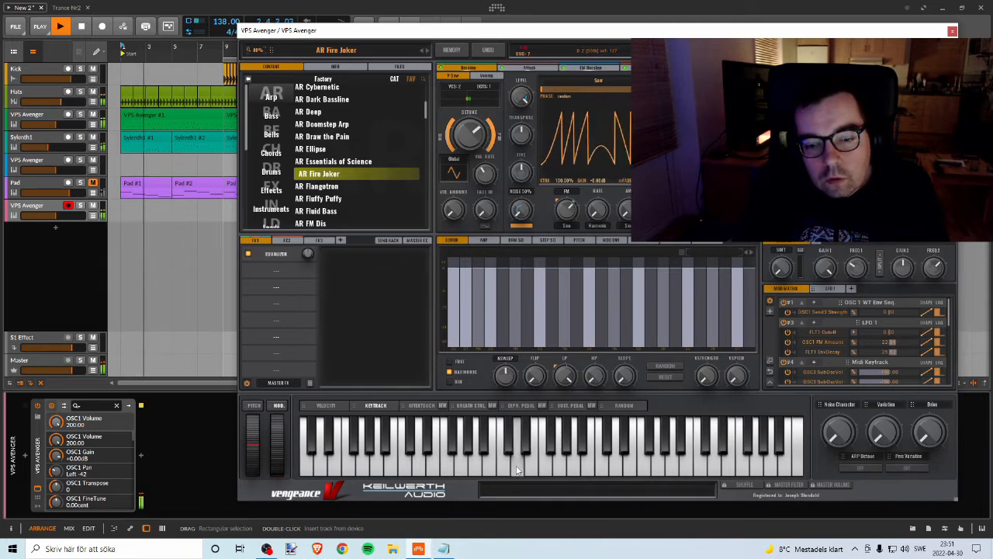
click(478, 474)
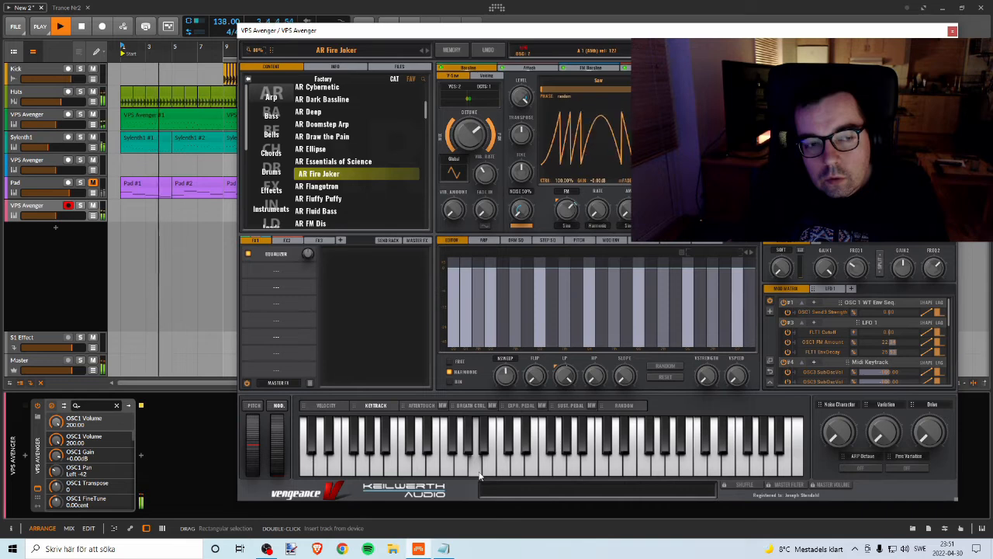
click(492, 469)
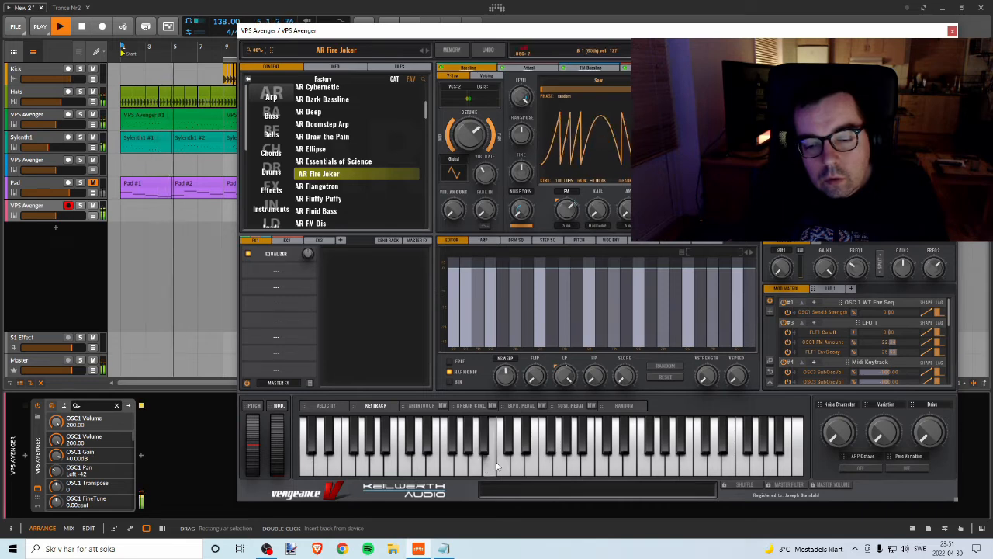
click(502, 464)
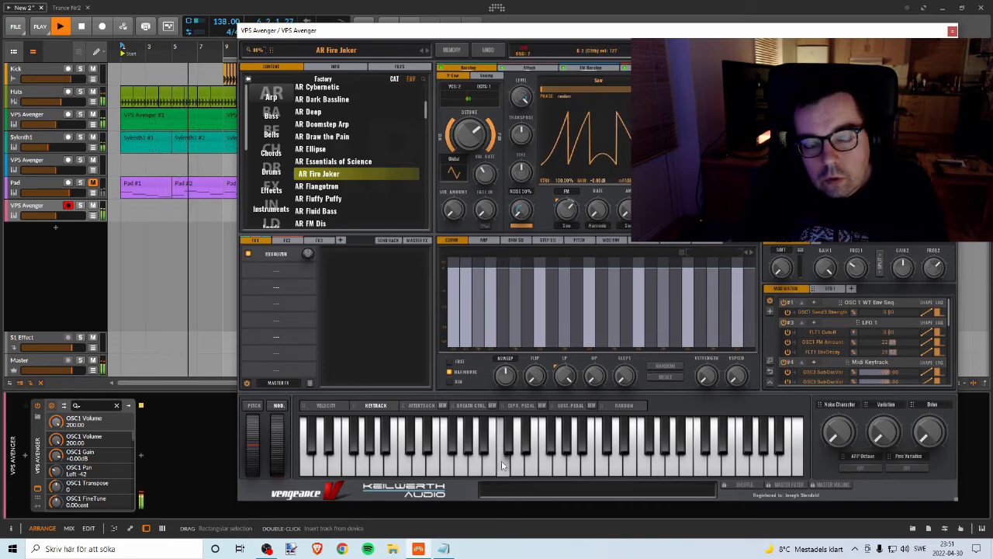
click(455, 472)
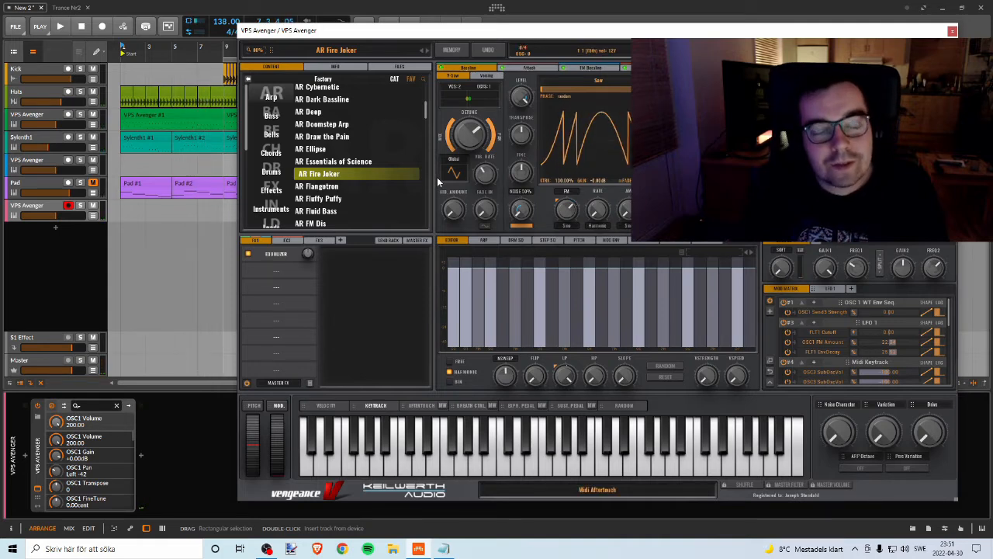
Step: Move the plugin window aside and draw an eight-bar clip from bar 1 on the arp track with the Pen tool
drag(309, 29, 495, 32)
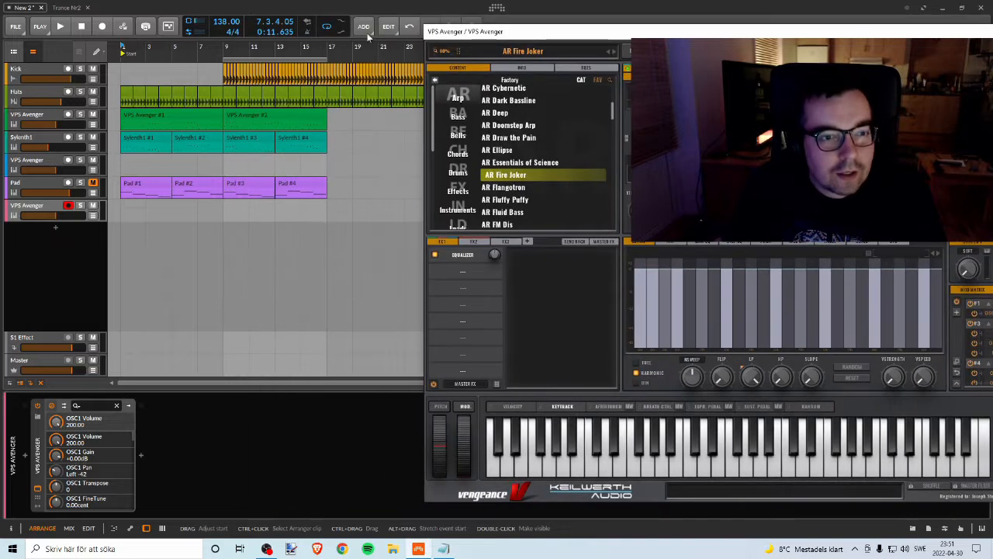
right_click(122, 204)
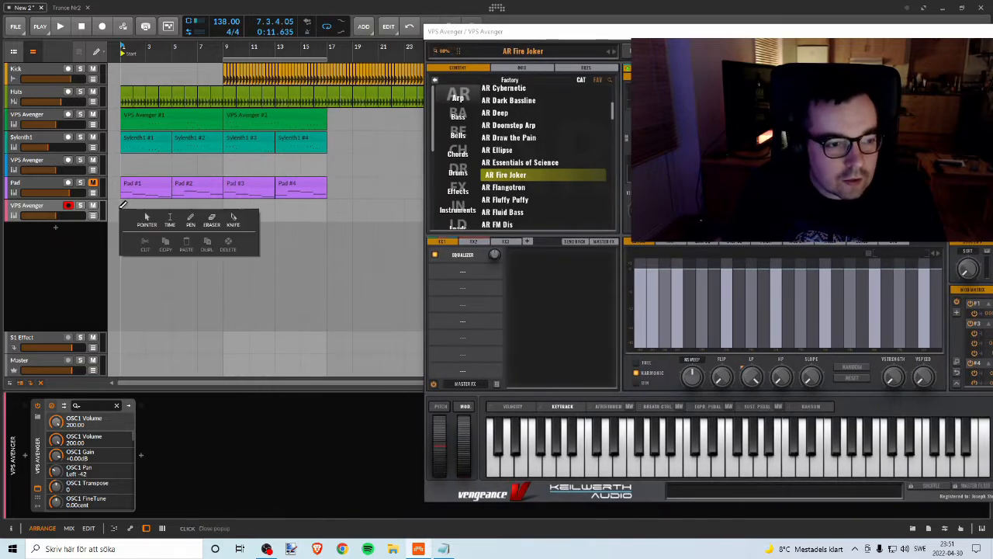
click(189, 222)
drag(120, 207, 171, 208)
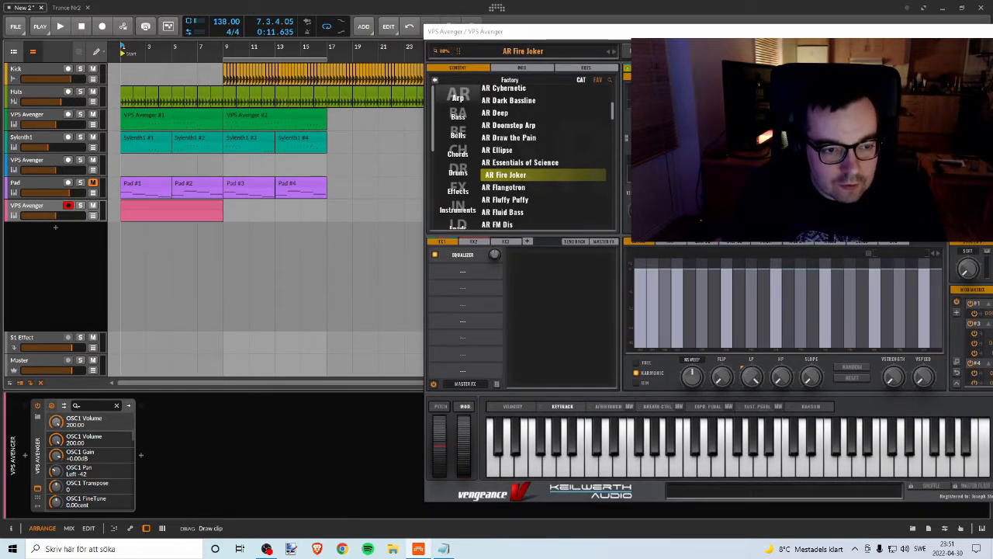
Step: Open the new clip in the note editor, clear the plugin window from it and extend the clip's loop to eight bars
double_click(167, 204)
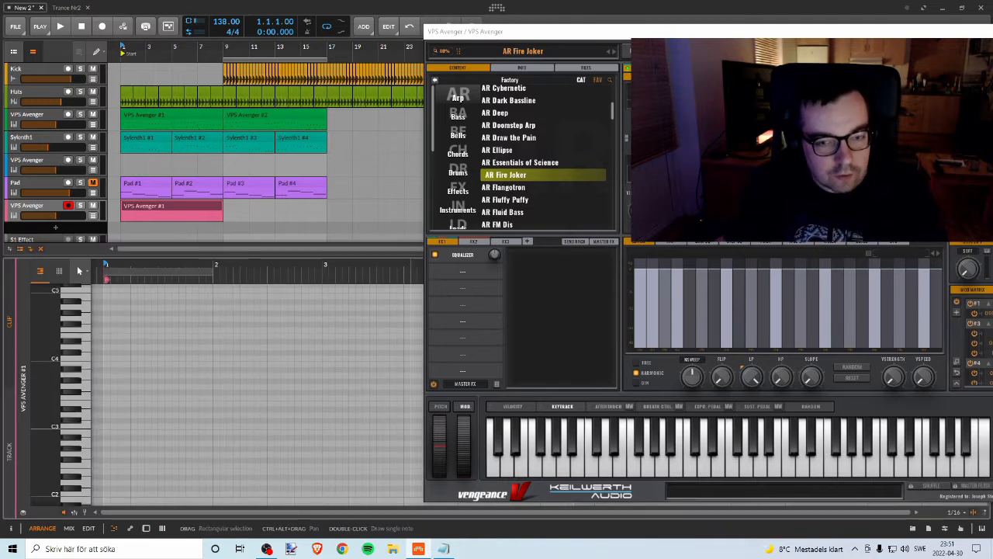
drag(892, 32, 507, 419)
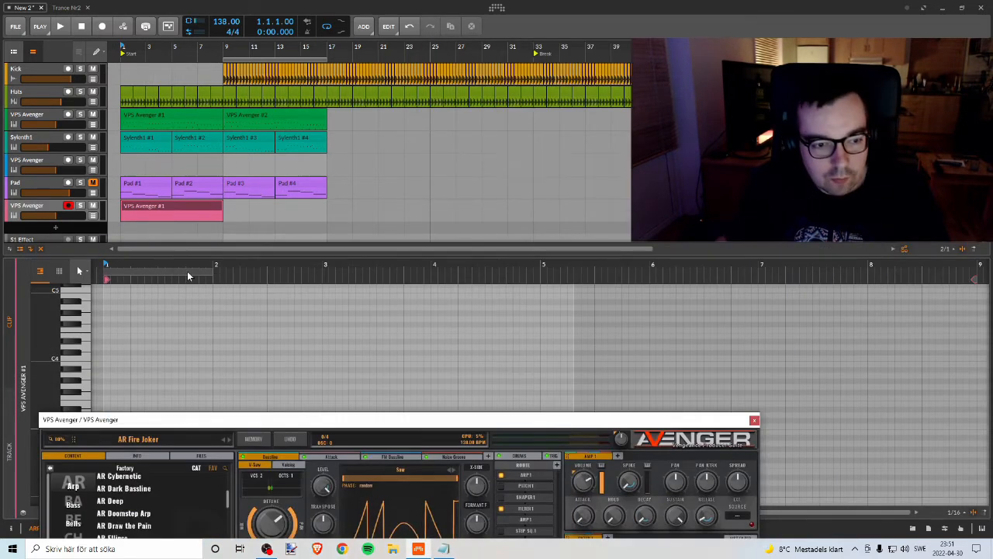
drag(211, 268, 870, 265)
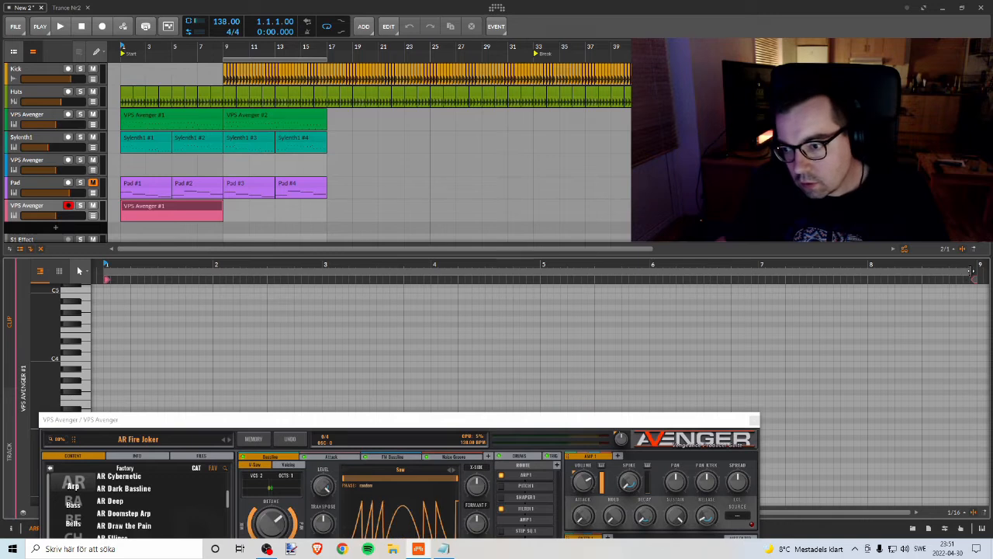
drag(972, 271, 976, 272)
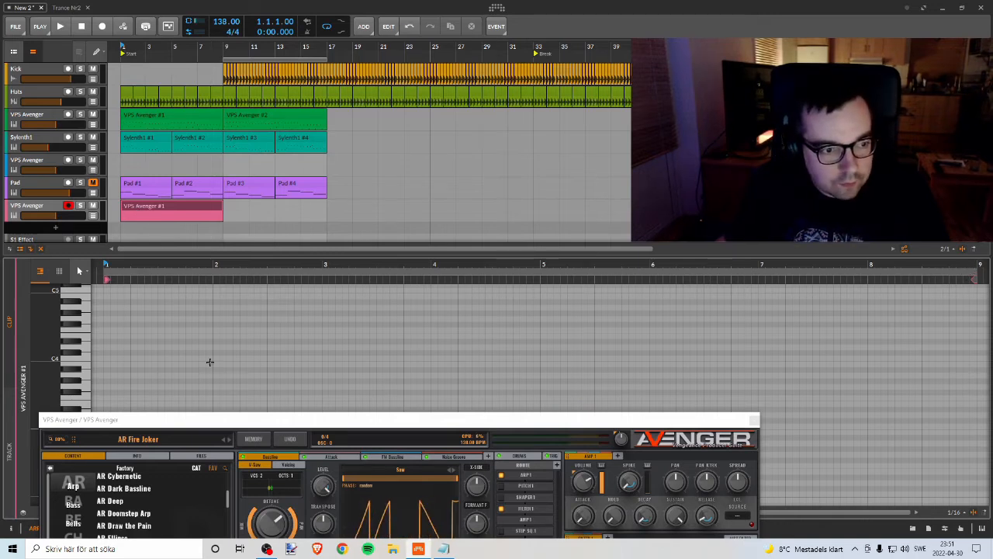
Step: Add a long note at the clip's start, transpose it down to D3 and play it with the arp track soloed
double_click(111, 331)
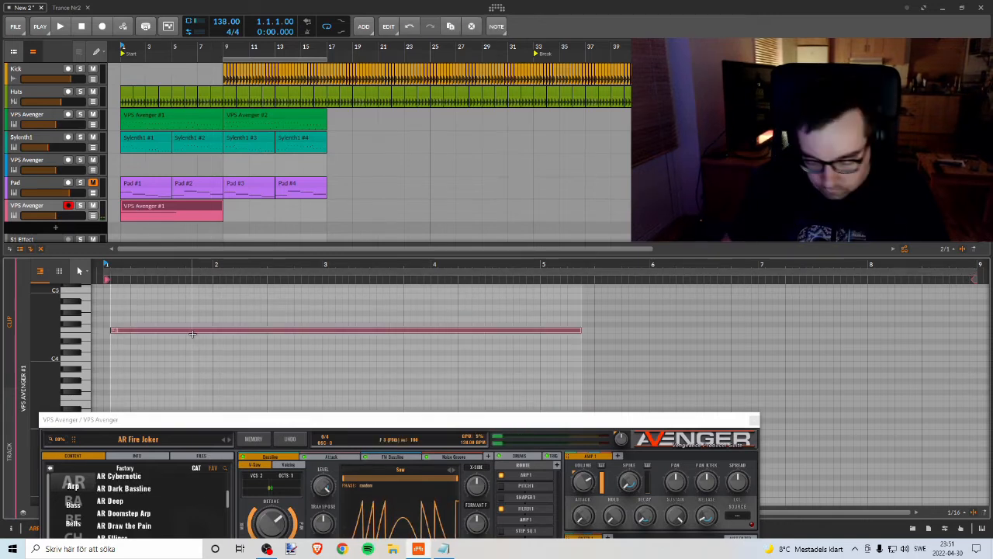
drag(192, 333, 194, 339)
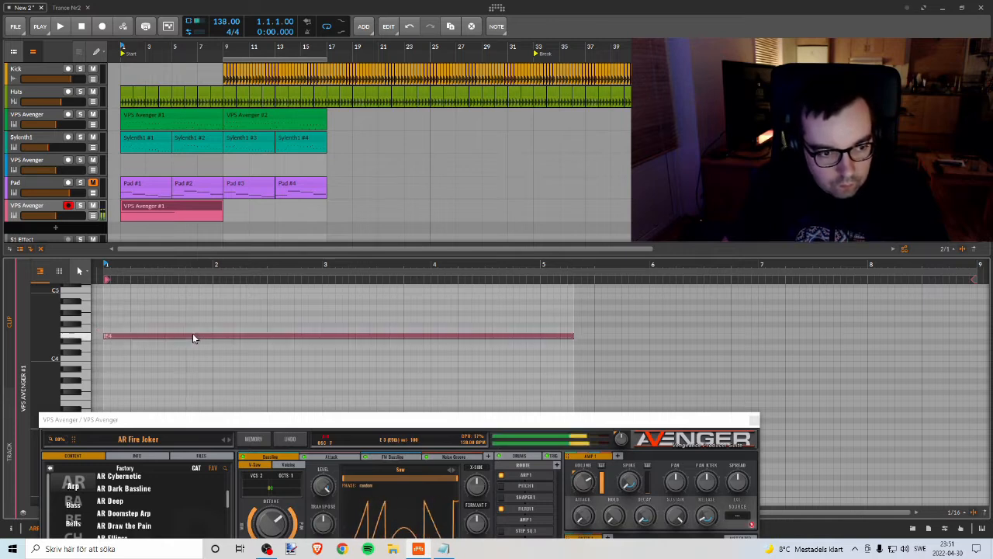
key(Down)
key(Down)
key(Down)
key(Down)
key(Down)
key(Down)
key(Down)
key(Down)
key(Down)
key(Down)
key(Down)
key(Down)
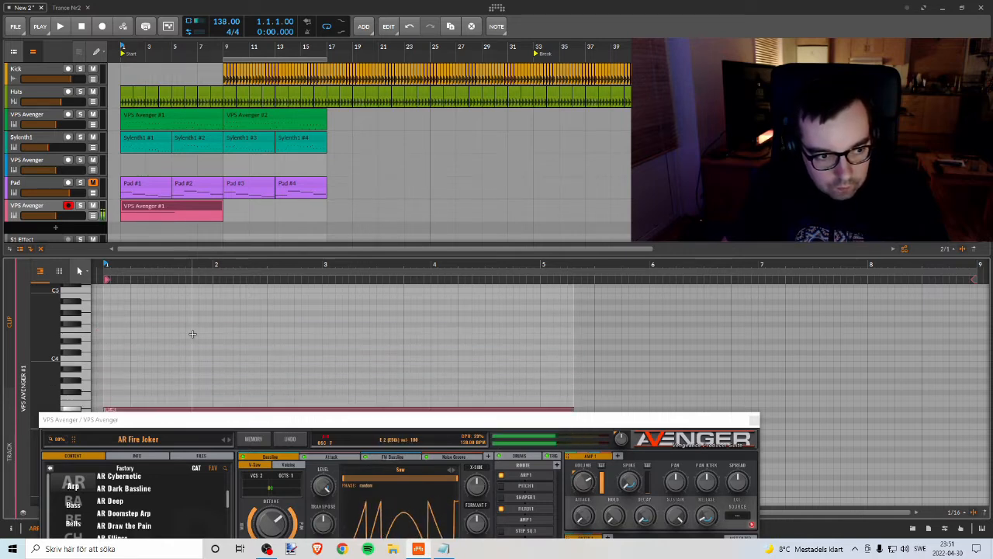
key(Down)
key(Down)
key(Down)
key(Down)
key(space)
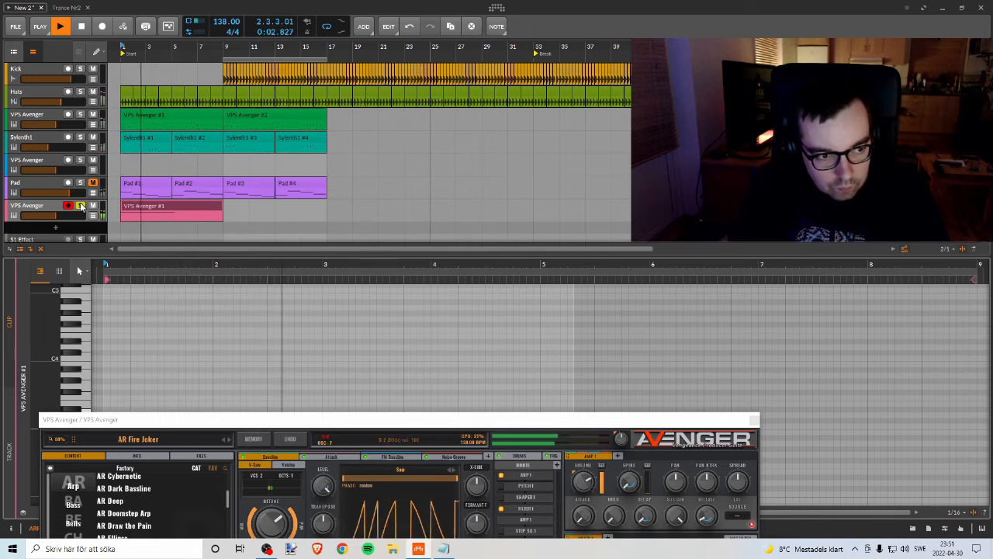
key(space)
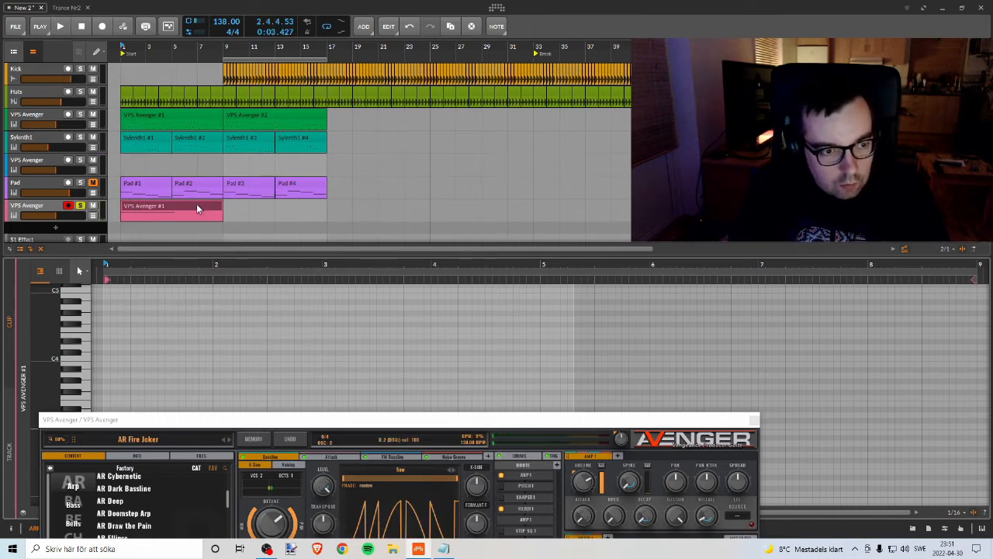
Step: Shorten the D3 note to two bars and play the clip
click(196, 203)
drag(571, 339, 339, 340)
key(space)
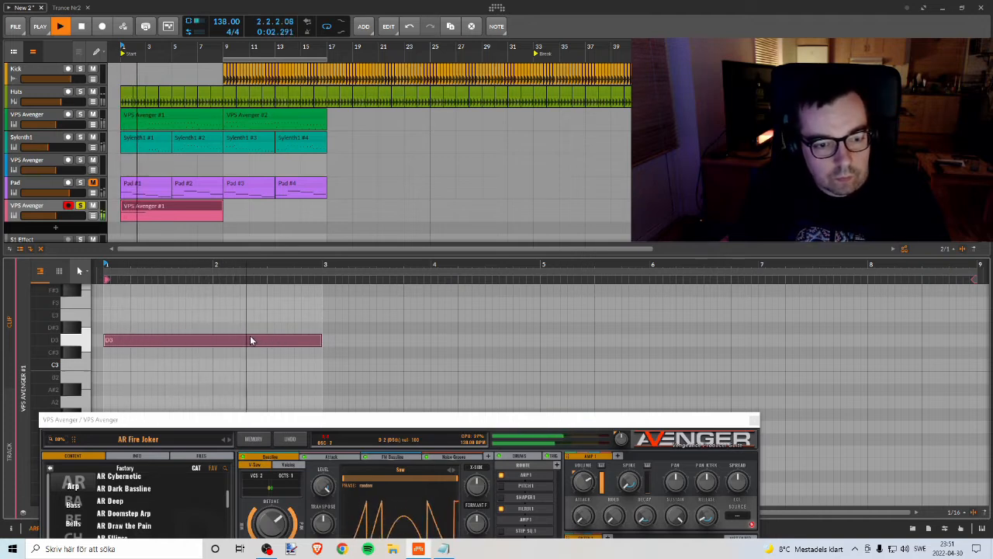
key(space)
Step: Copy the two-bar note to A2 at bar 3, C3 at bar 5 and G2 at bar 7
drag(254, 339, 464, 404)
key(space)
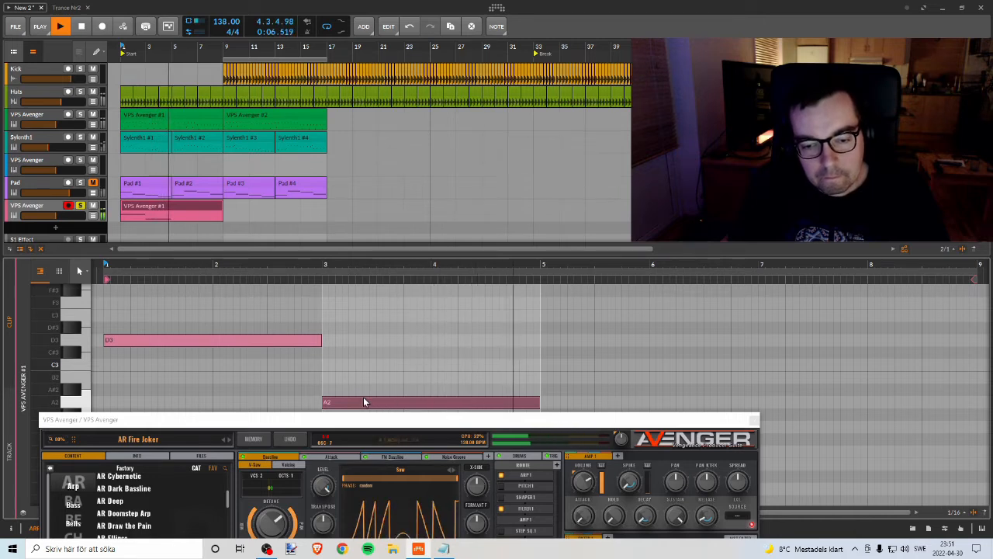
key(space)
mouse_move(364, 398)
mouse_down()
mouse_move(525, 412)
mouse_move(596, 373)
mouse_move(574, 370)
mouse_move(755, 373)
mouse_move(791, 428)
mouse_up()
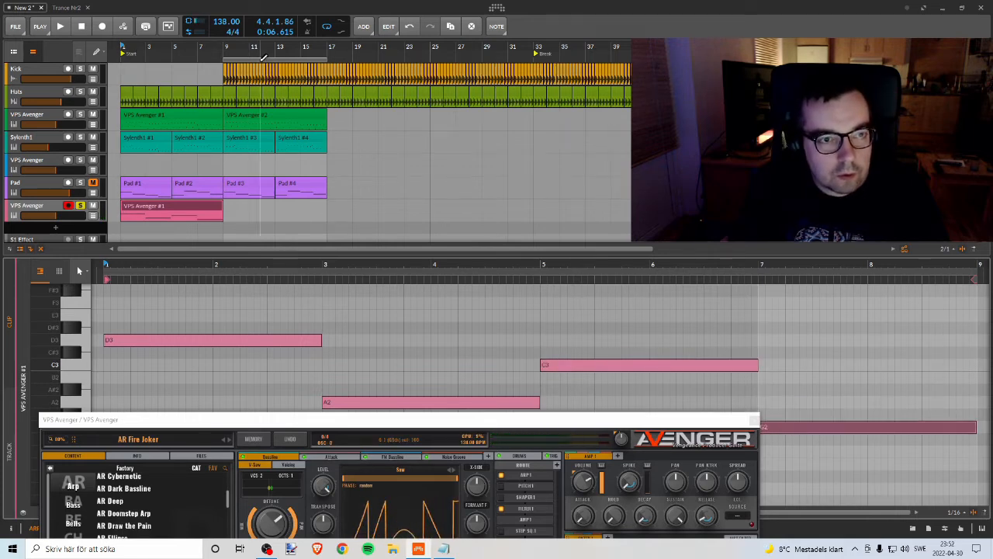
Step: Copy the arp clip to bar 9 and play the project with the arp track unsoloed and the Pad unmuted
drag(157, 208, 261, 211)
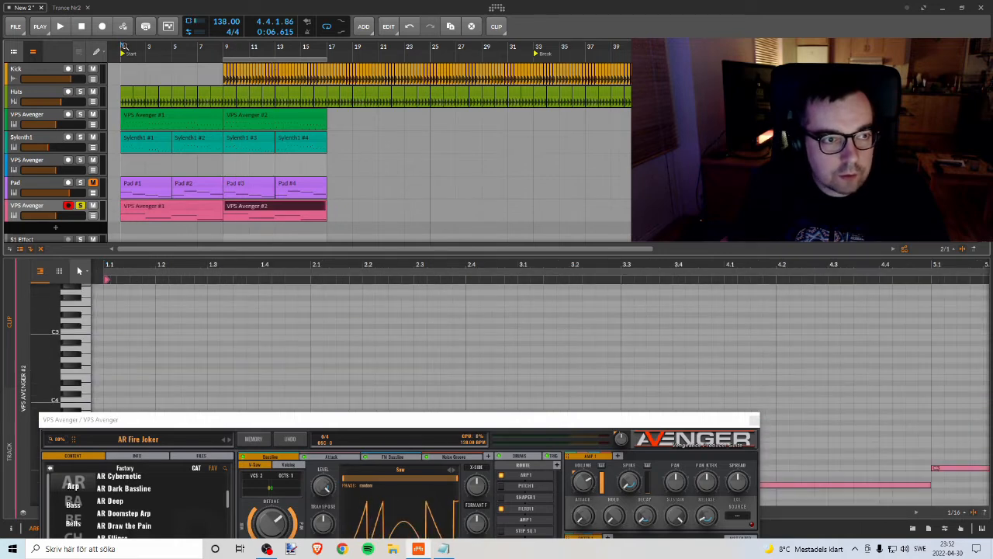
key(space)
click(79, 207)
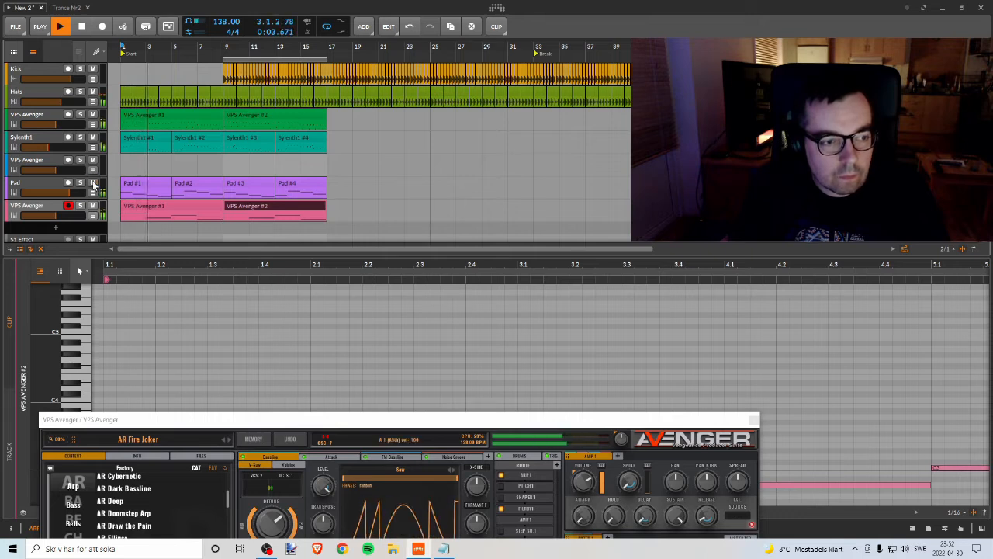
Step: Lower the Pad track's volume slightly and set the arp track's volume to about -8.8 dB
drag(71, 193, 65, 194)
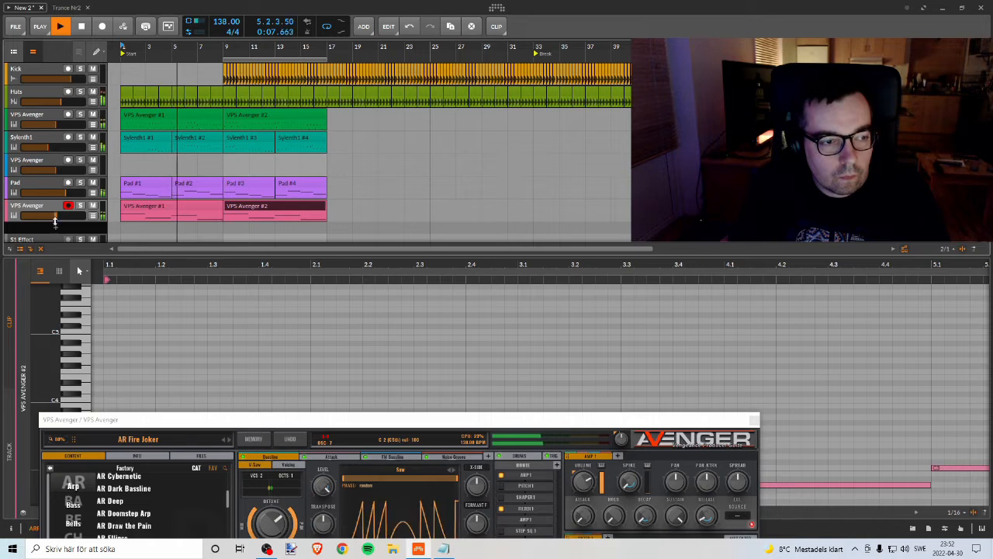
drag(64, 216, 55, 215)
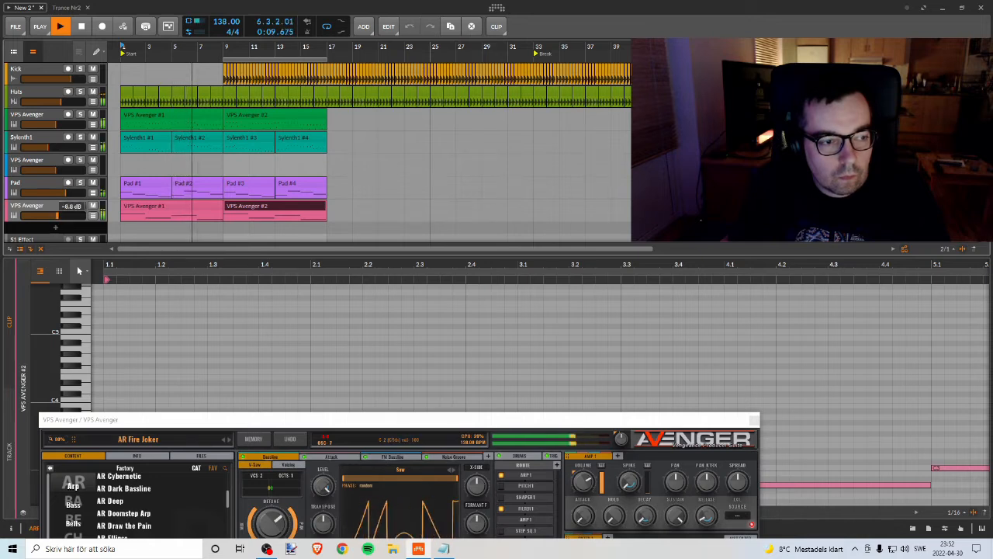
Step: Raise the arp track's volume during playback and move the loop range to bars 17–25
drag(56, 216, 48, 210)
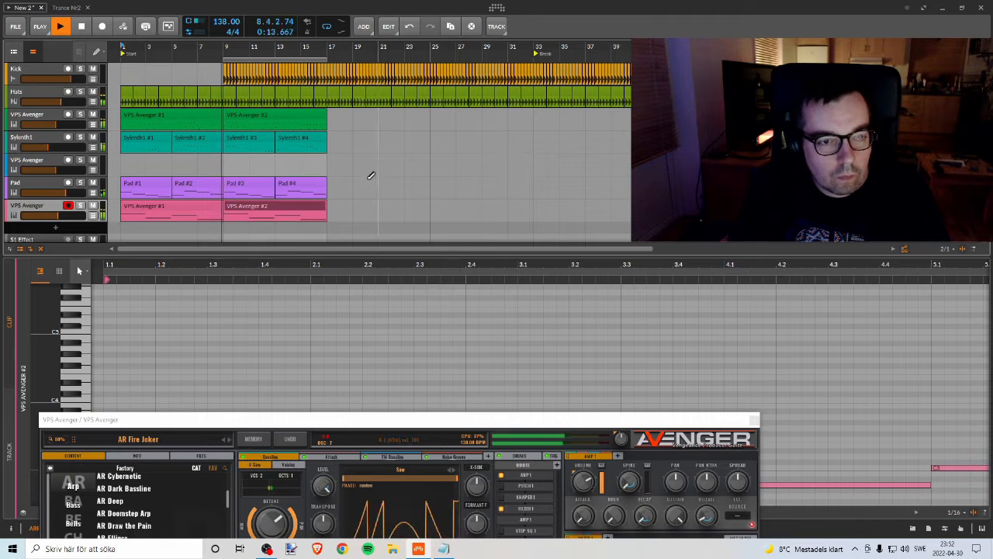
drag(63, 216, 74, 217)
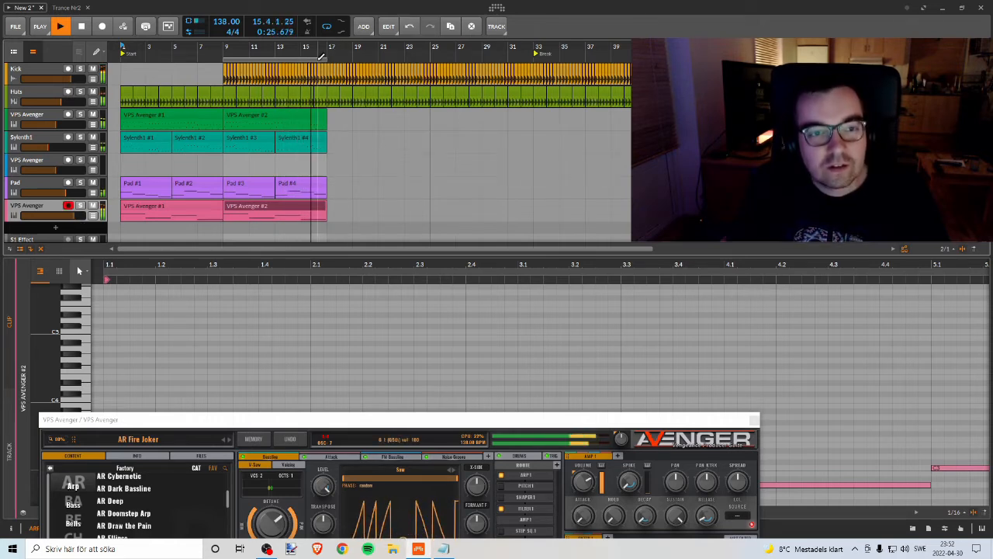
drag(320, 59, 419, 56)
key(space)
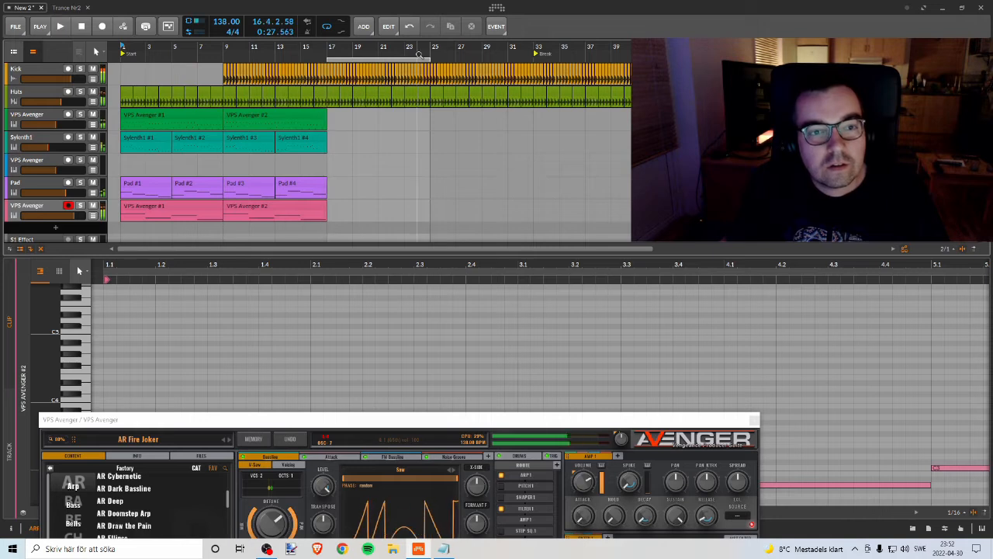
Step: Copy all Pad and arp clips from bars 1–17 to bars 17–33 and play the project from bar 9
click(150, 187)
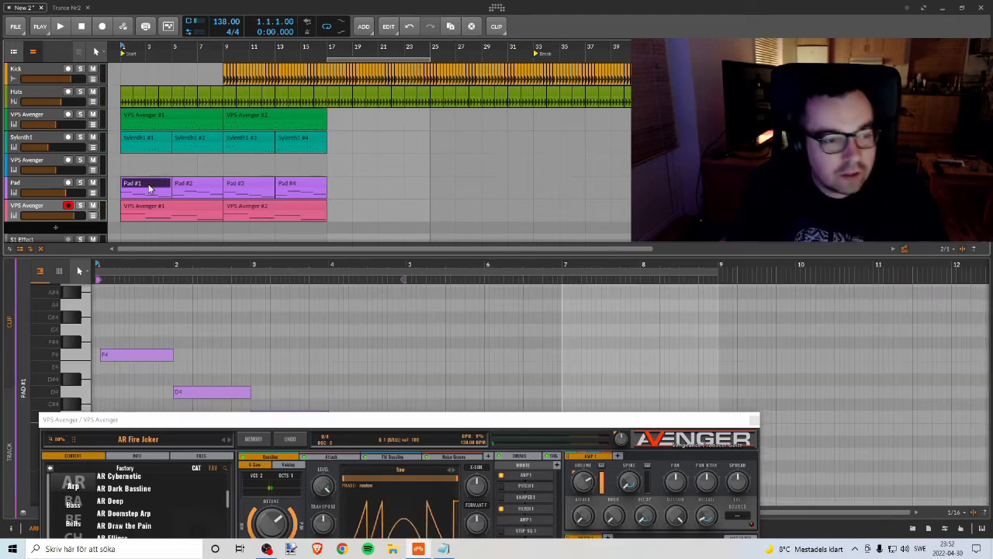
shift+click(277, 210)
drag(143, 184, 345, 186)
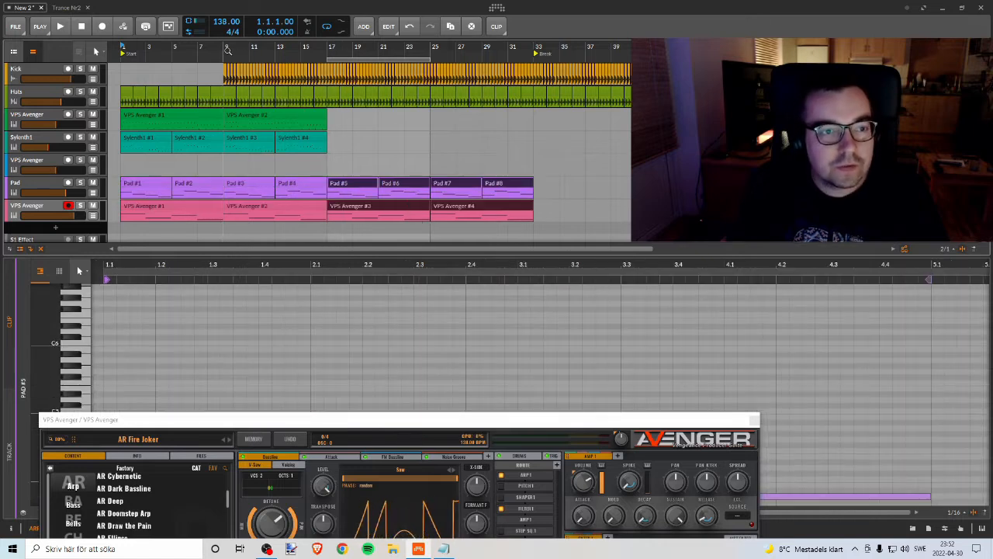
click(227, 50)
key(space)
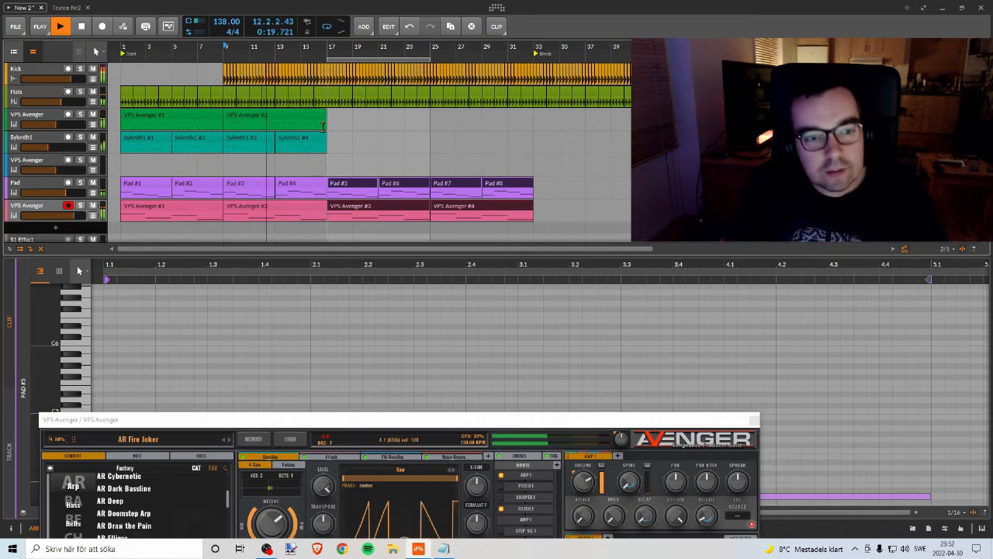
Step: Copy the green VPS Avenger clip and the two Sylenth1 clips at bars 9–17 across bars 17–33
click(260, 118)
shift+click(291, 138)
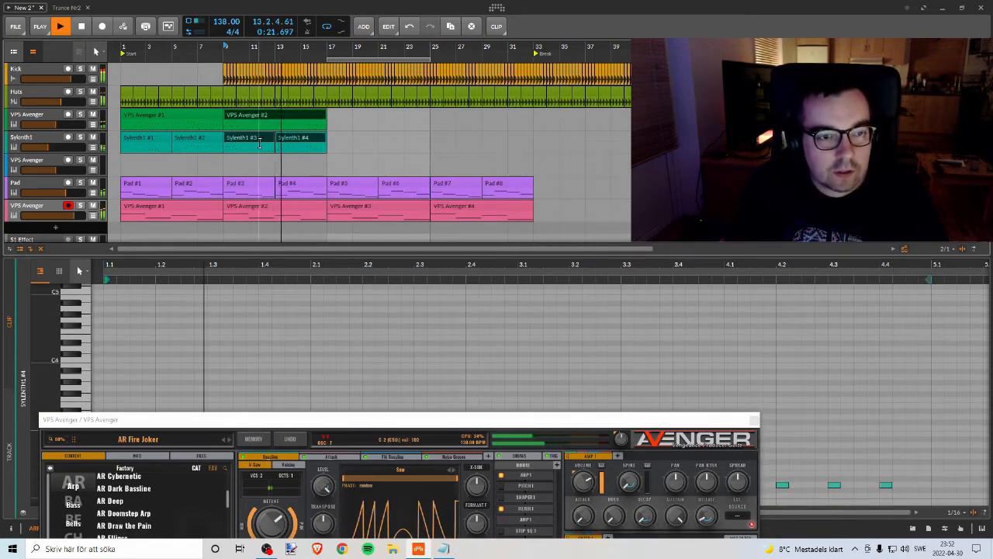
drag(241, 117, 460, 124)
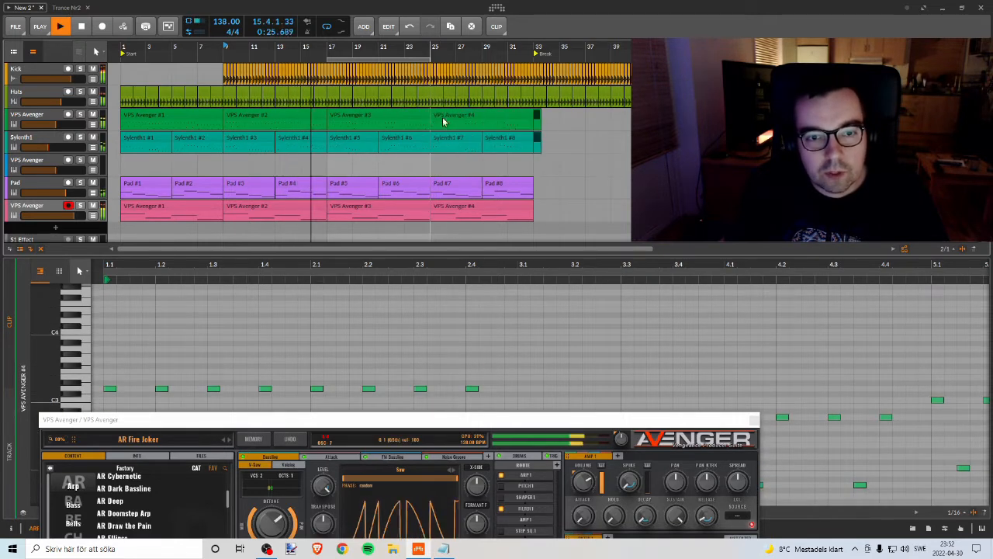
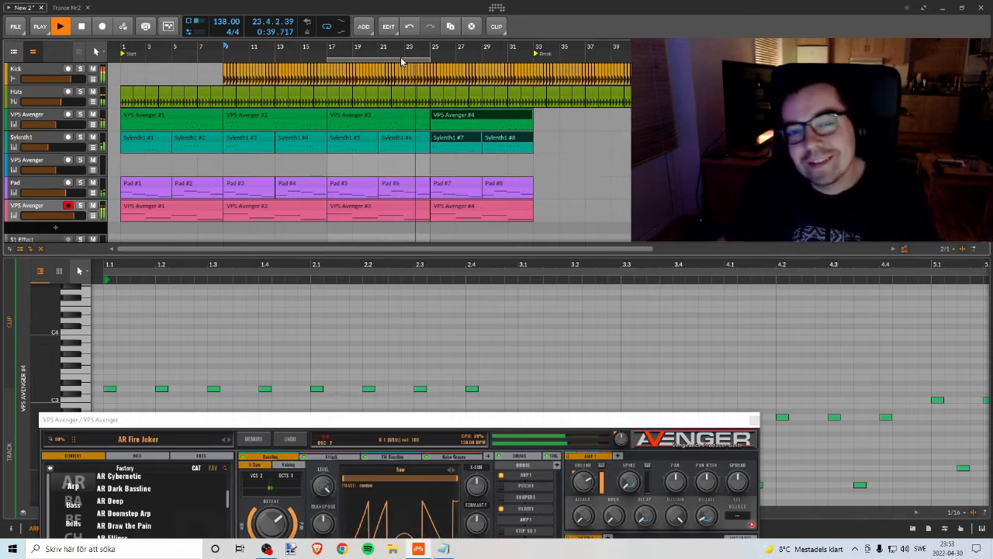
Step: Move the loop range to bars 9–17, enlarge the arranger area and stop playback
drag(402, 60, 508, 56)
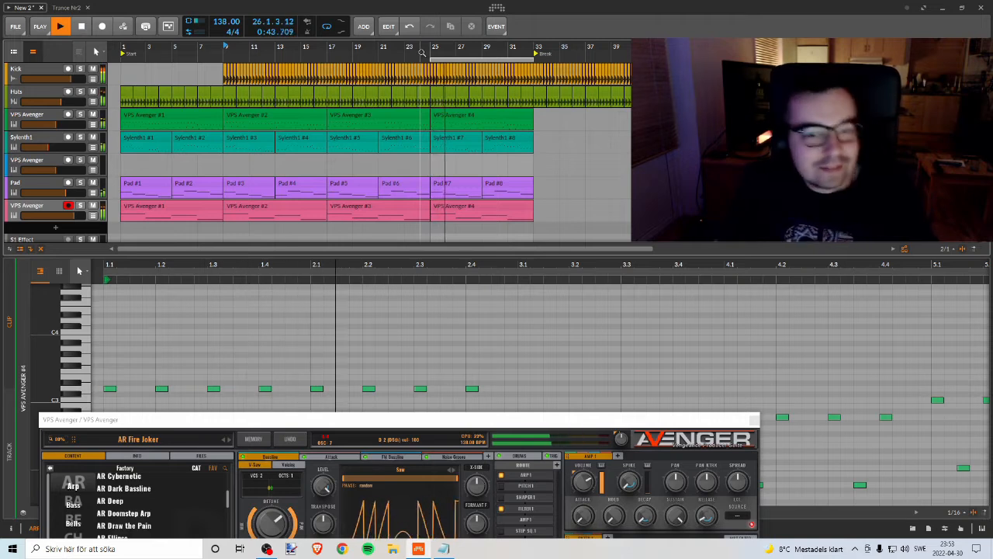
drag(453, 58, 273, 80)
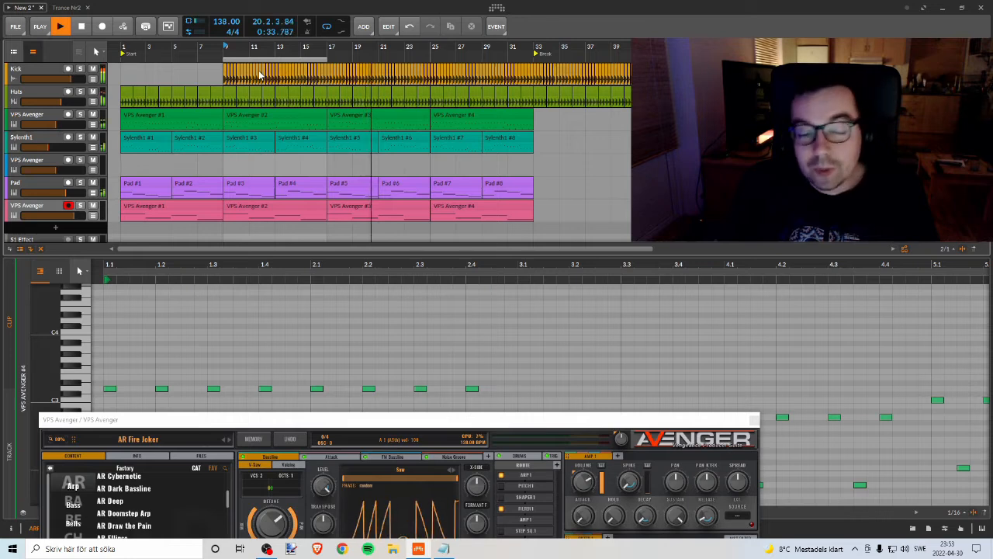
drag(422, 254, 419, 341)
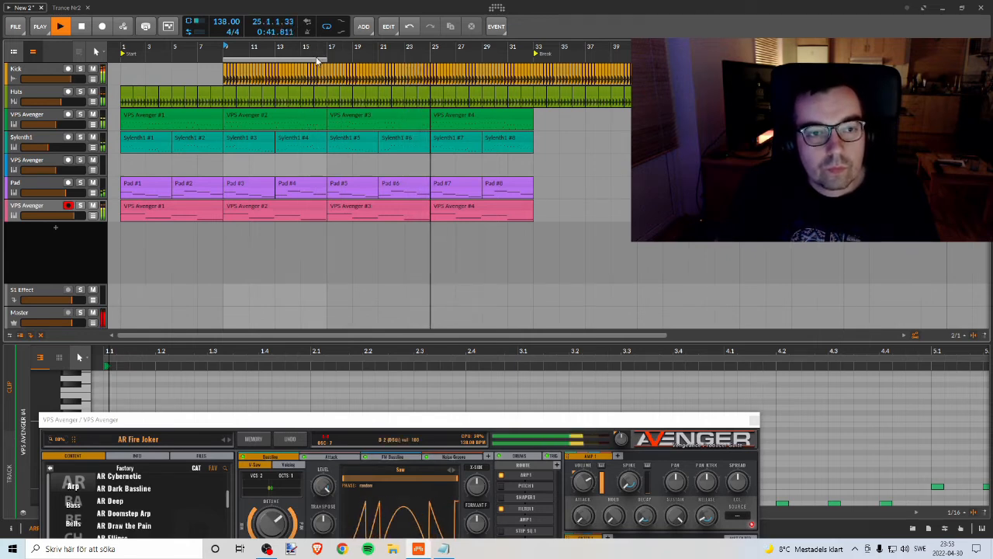
key(space)
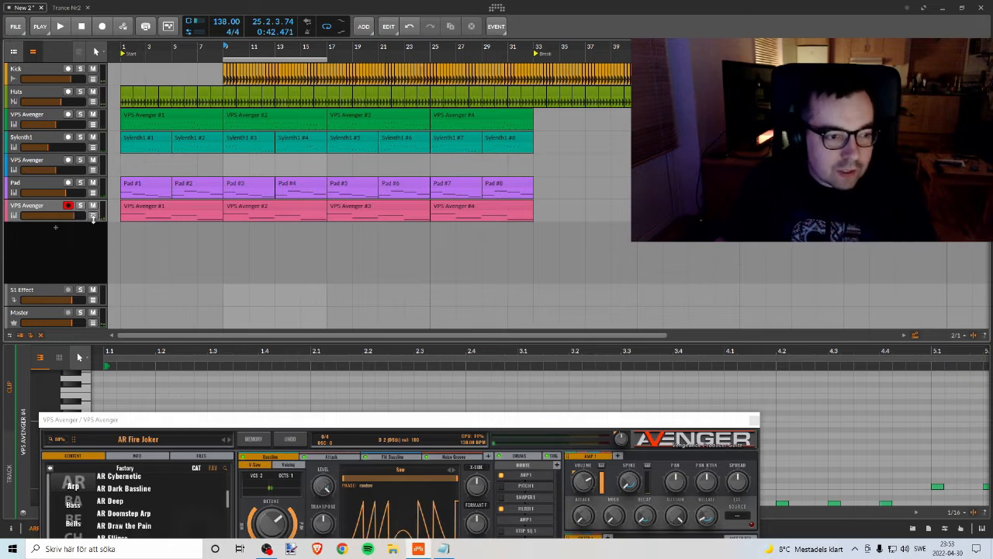
Step: Add an instrument track below the arp track, close the Avenger plug-in window and select the new track
right_click(93, 223)
click(117, 235)
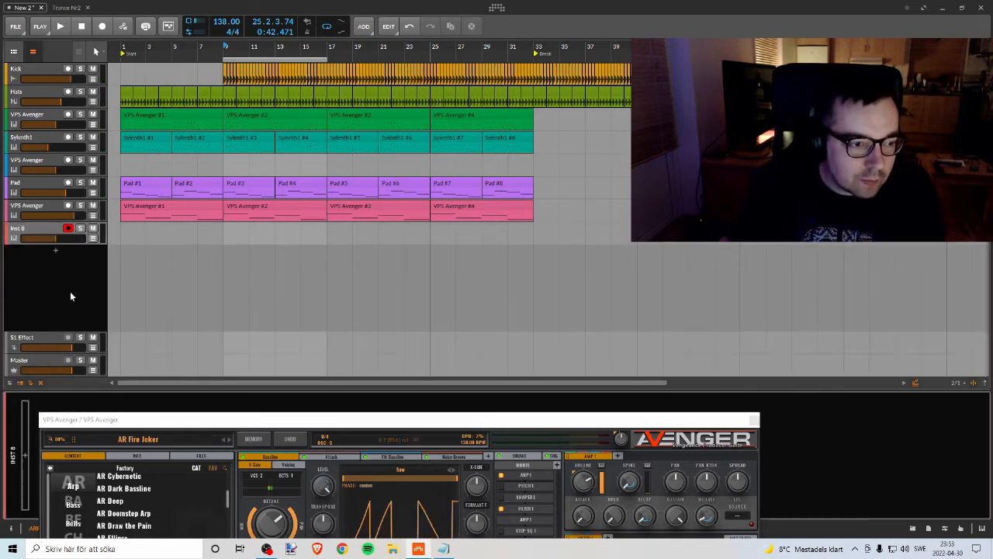
drag(184, 425, 157, 70)
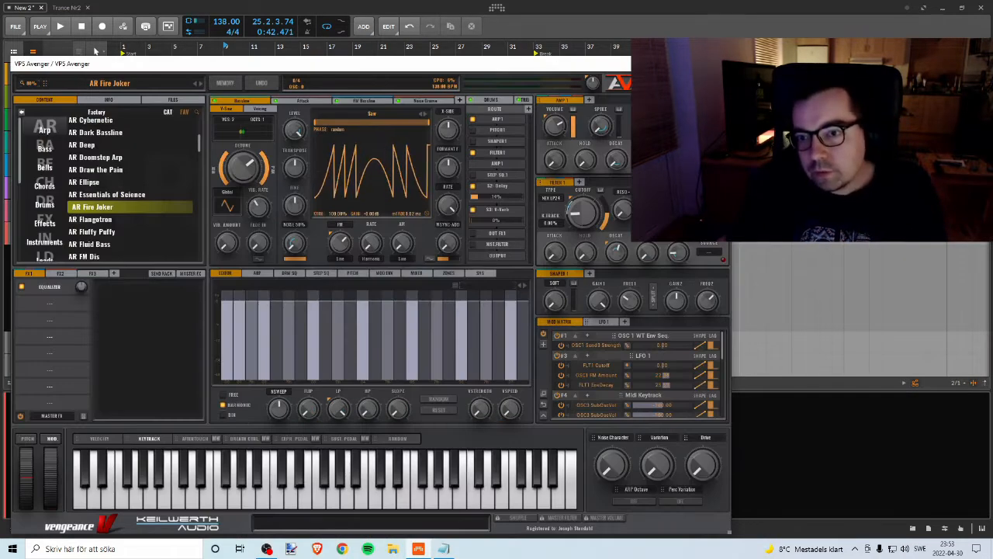
click(718, 64)
click(28, 229)
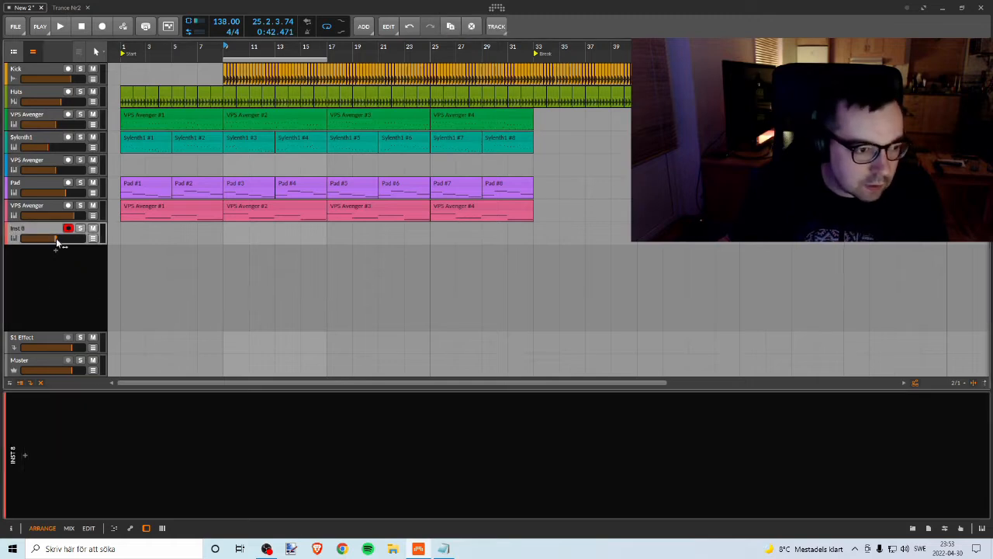
Step: Insert Sylenth1 on the new instrument track and move its plug-in window clear of the track list
click(25, 455)
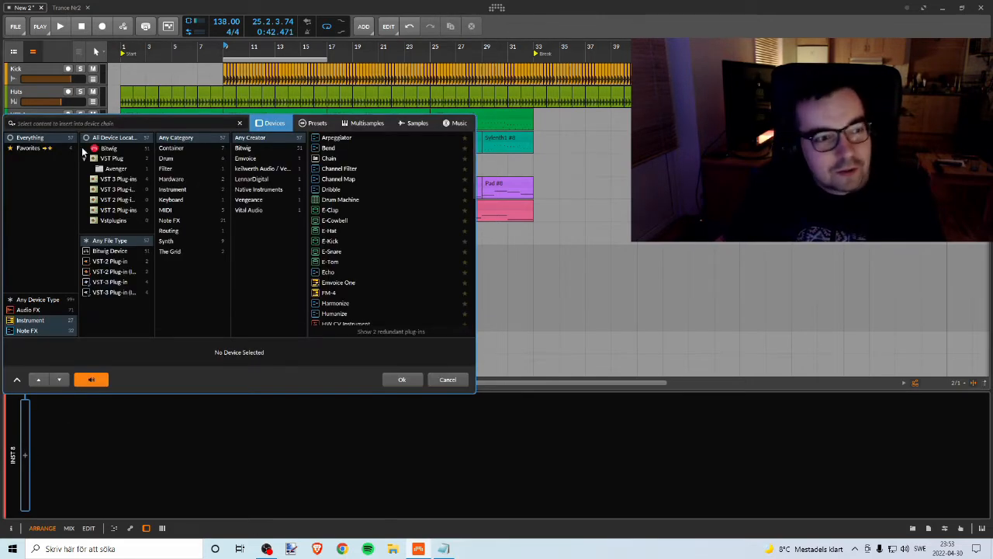
text(s)
double_click(331, 158)
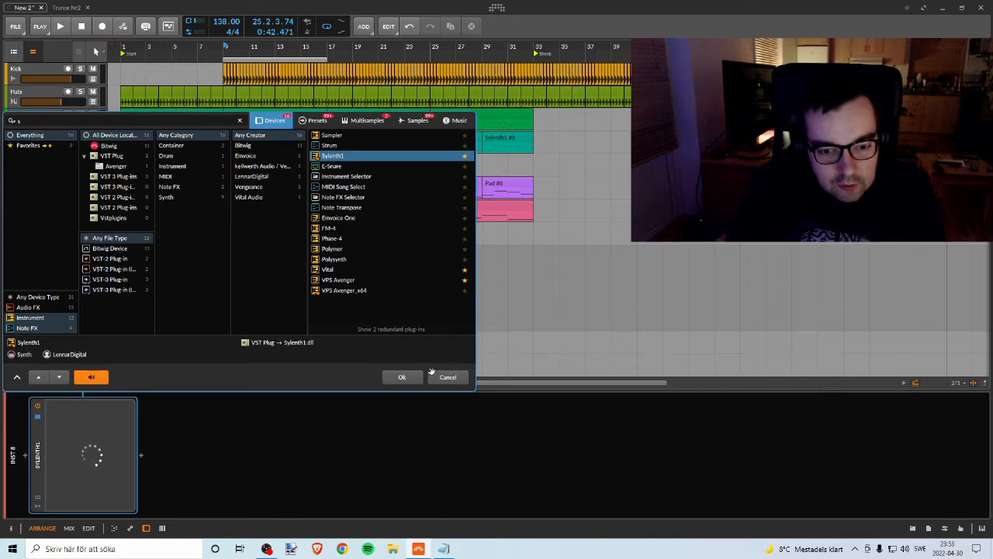
drag(486, 122, 684, 87)
Step: Draw an empty clip at bars 1–9 on the new Sylenth1 track with the Pen tool
right_click(126, 230)
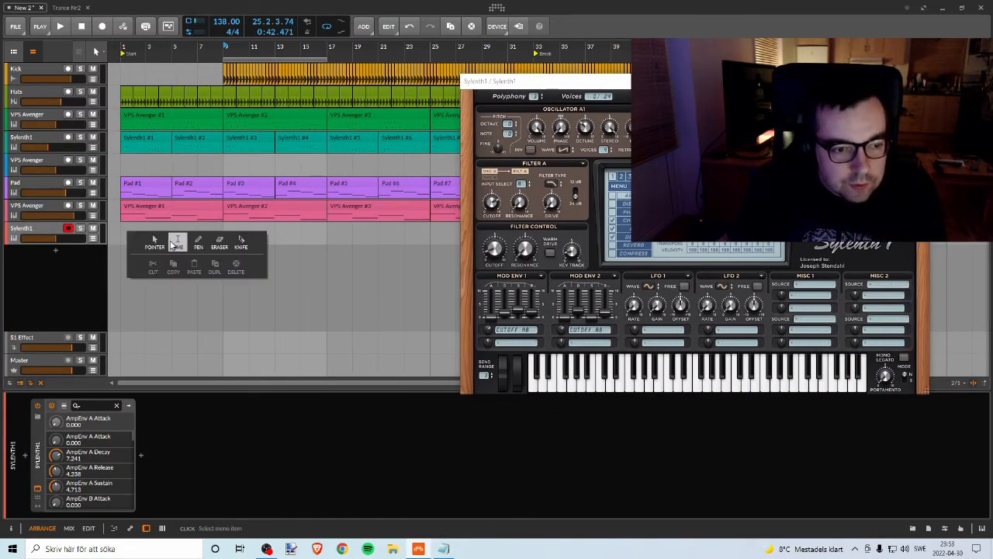
click(200, 240)
drag(123, 231, 224, 232)
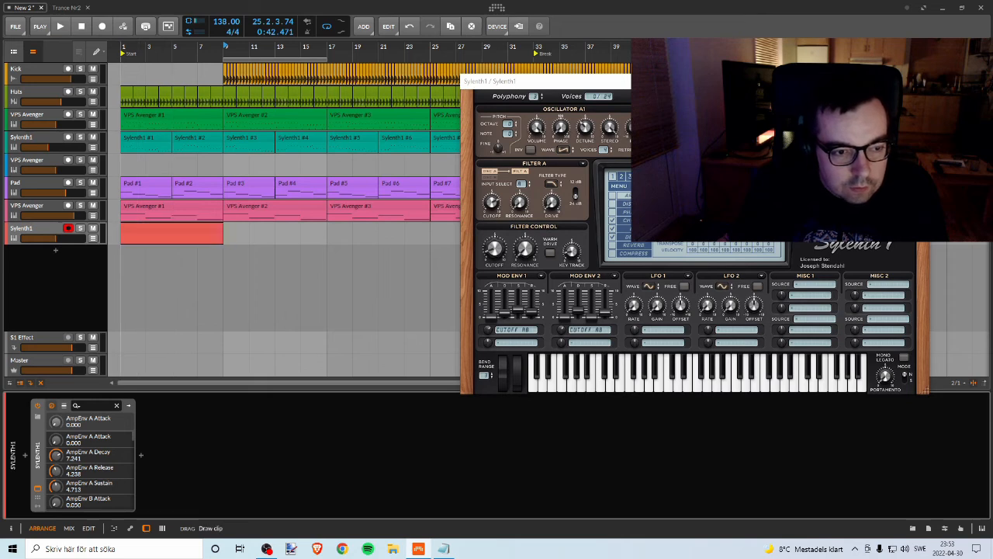
Step: Change the new Sylenth1 track's colour to olive green
click(43, 230)
click(156, 231)
click(49, 230)
right_click(48, 231)
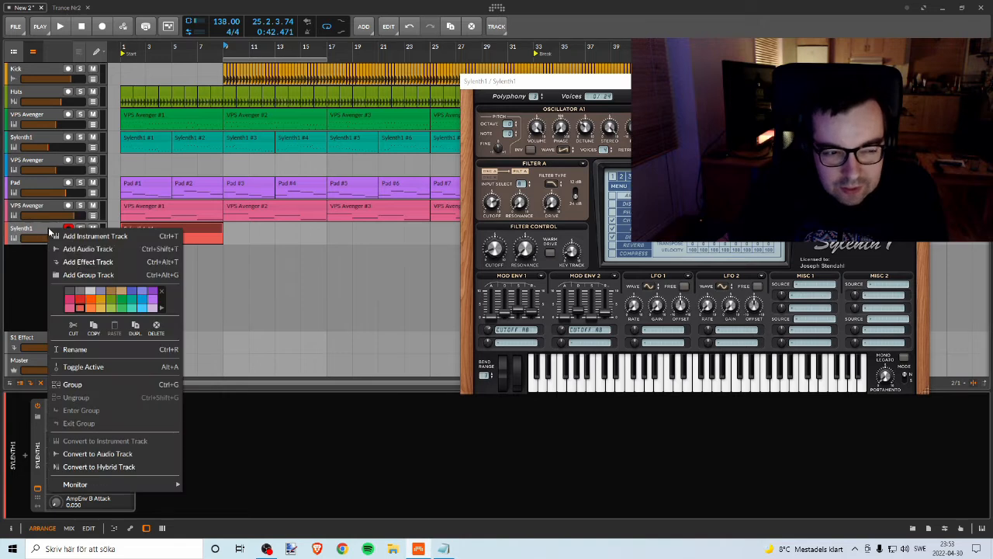
click(2, 282)
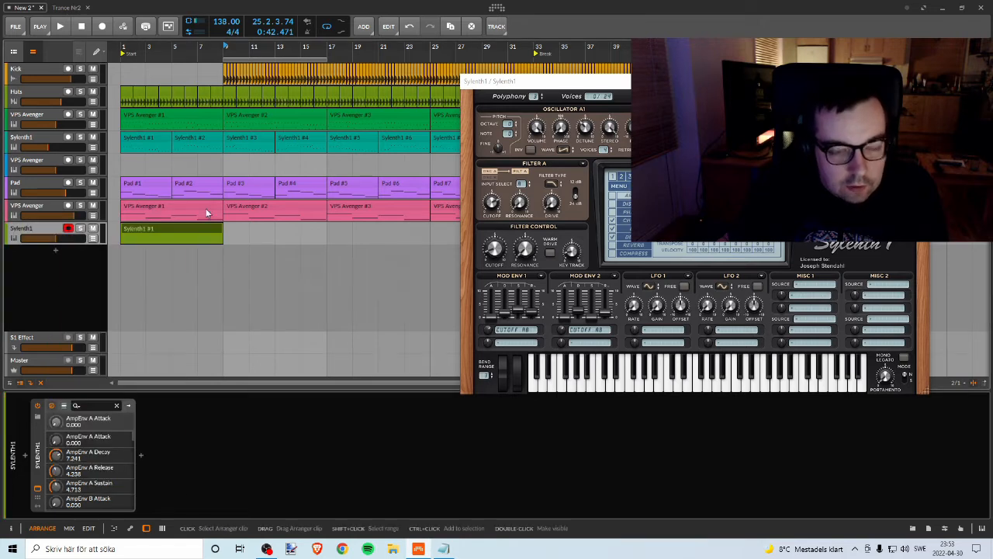
Step: Switch off the delay in the new Sylenth1, move its clip to bars 9–17 and briefly play the project
click(614, 242)
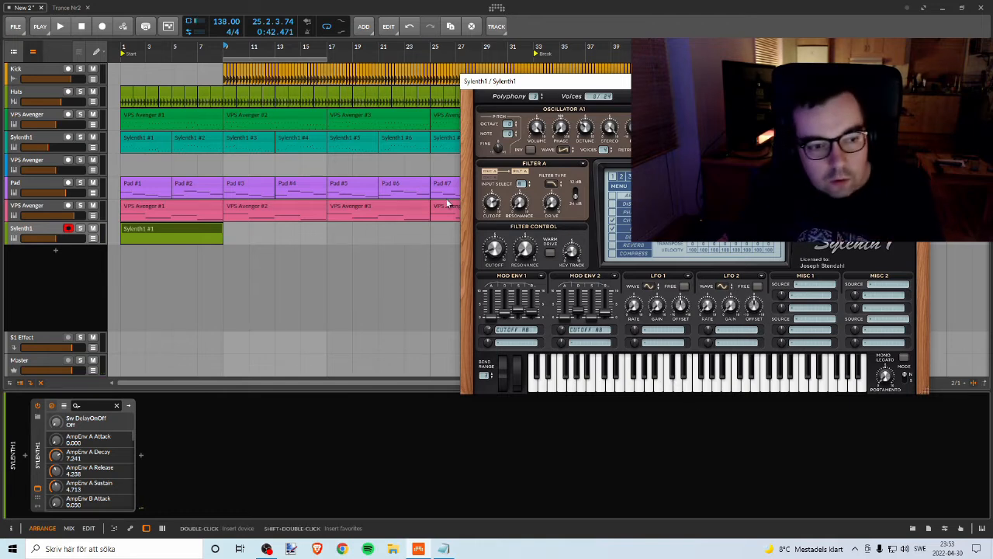
drag(211, 229, 315, 231)
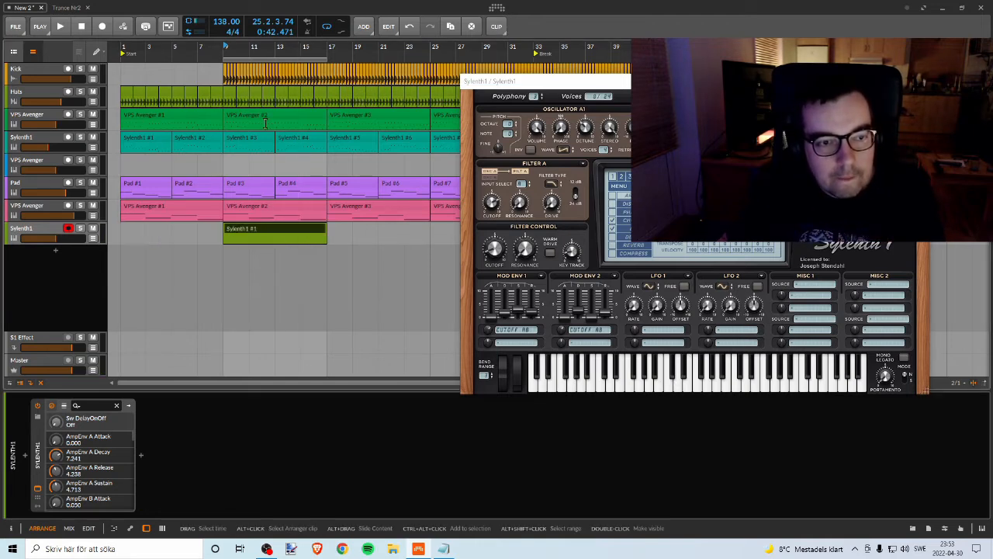
key(space)
key(space)
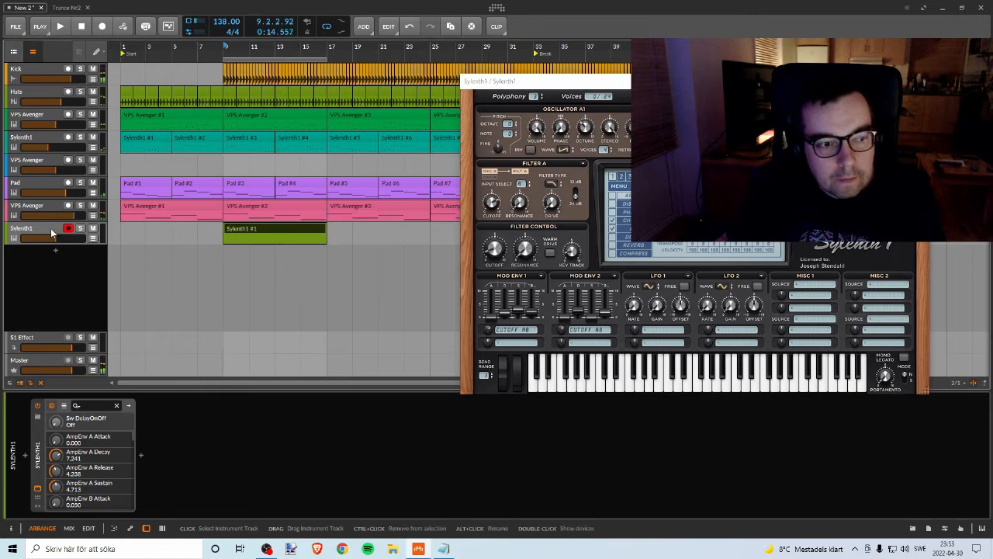
Step: Open the new Sylenth1 clip in the note editor, close the plug-in window and extend the clip's loop to eight bars
double_click(233, 230)
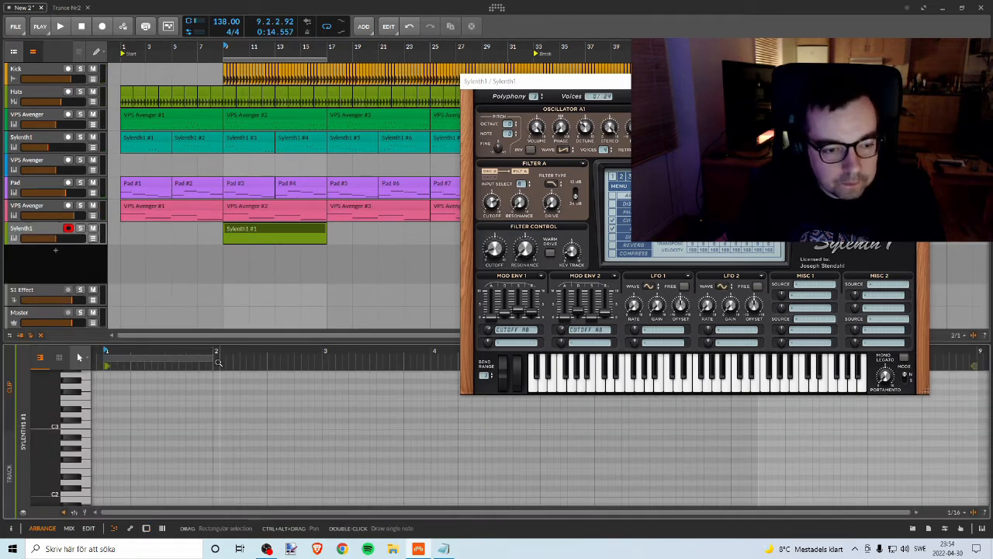
click(918, 80)
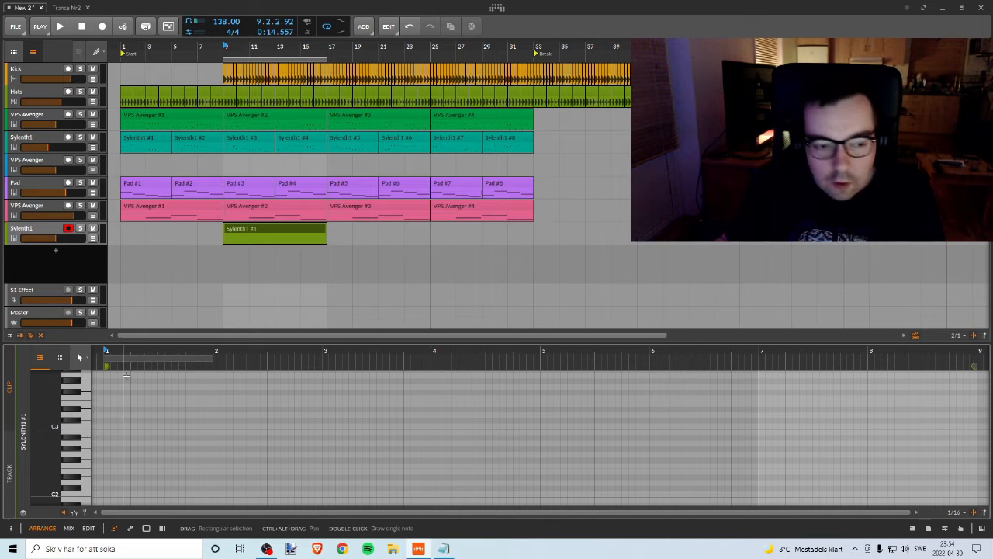
drag(215, 355, 974, 352)
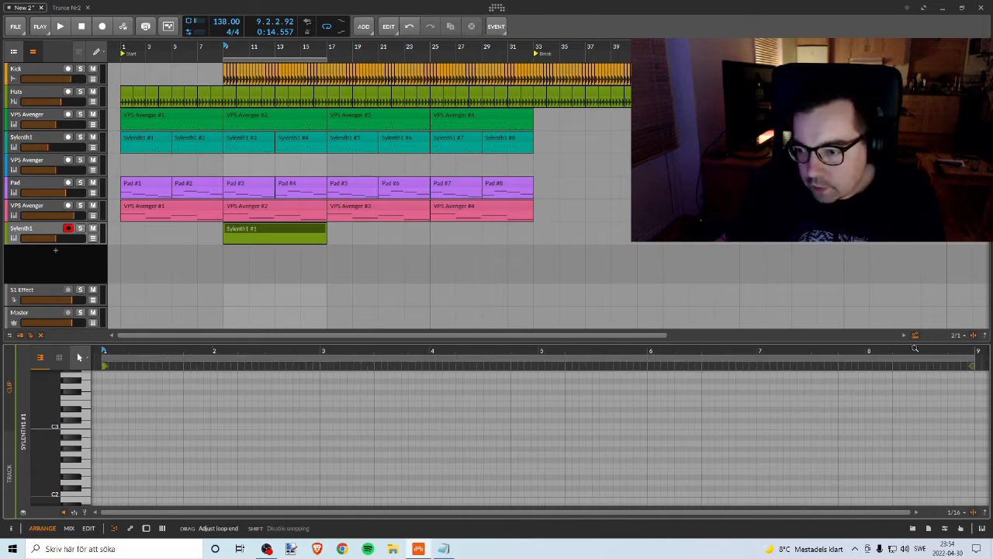
Step: Place a one-beat D3 note at position 1.2 in the Sylenth1 clip and play it with the project
double_click(112, 399)
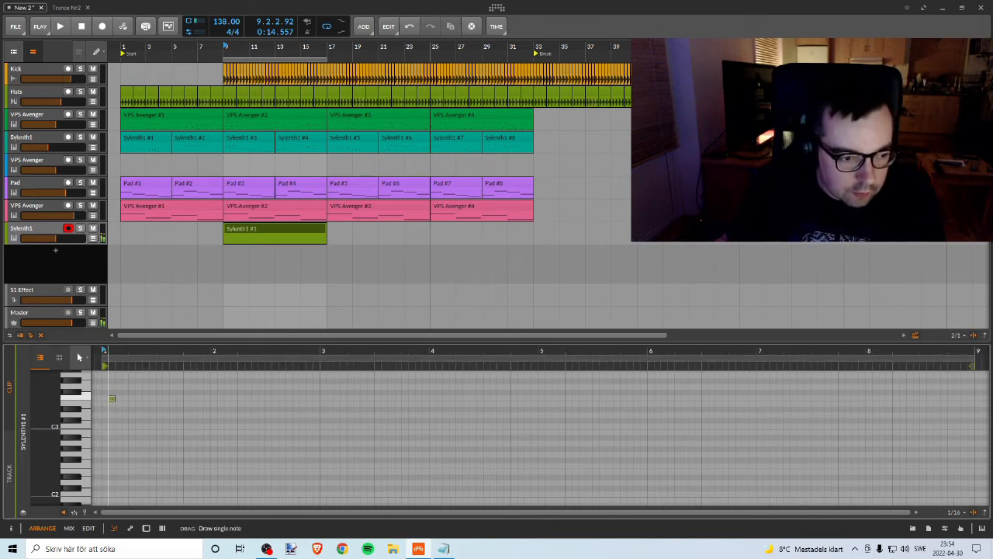
drag(112, 401, 143, 419)
click(118, 396)
key(space)
key(space)
key(space)
key(space)
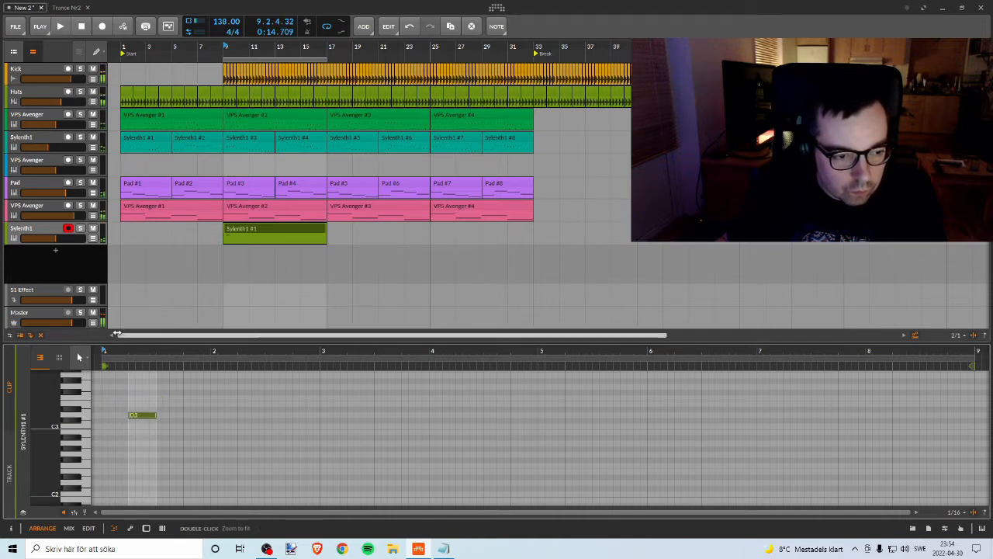
Step: Shorten the D3 note to a sixteenth and add sixteenth A3 notes on the second and fourth sixteenths of beat 1.2
drag(121, 352, 195, 367)
click(254, 417)
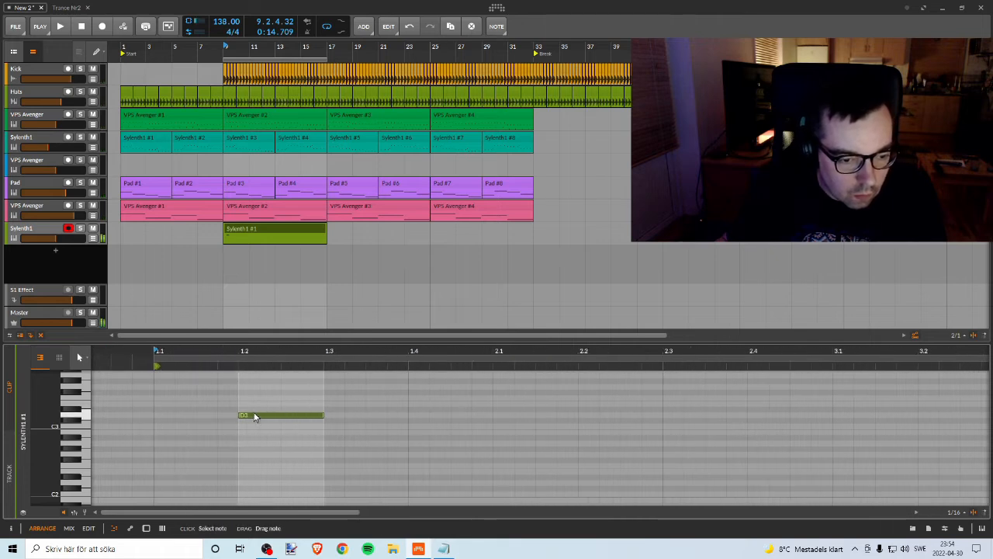
click(250, 415)
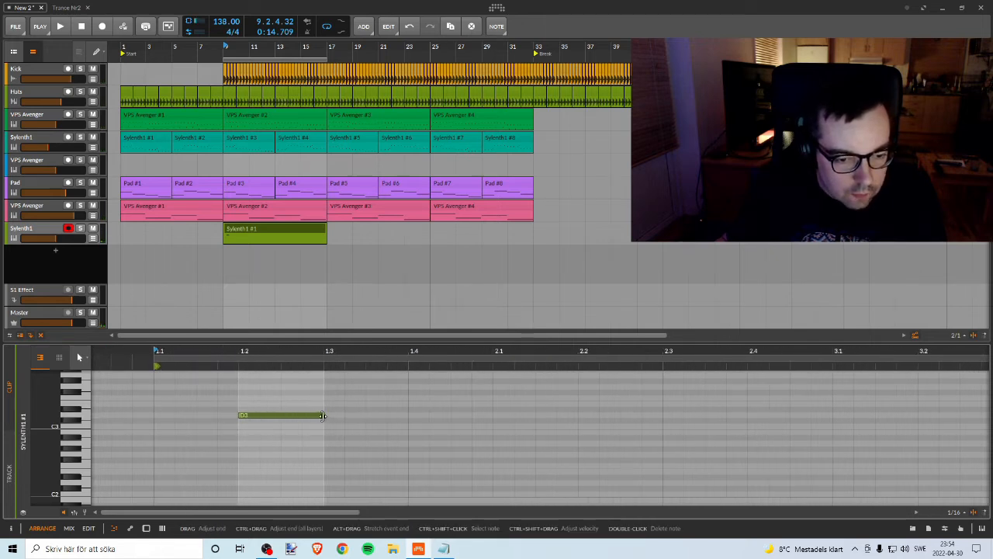
drag(324, 415, 273, 385)
scroll(287, 412, up, 2)
drag(274, 456, 312, 449)
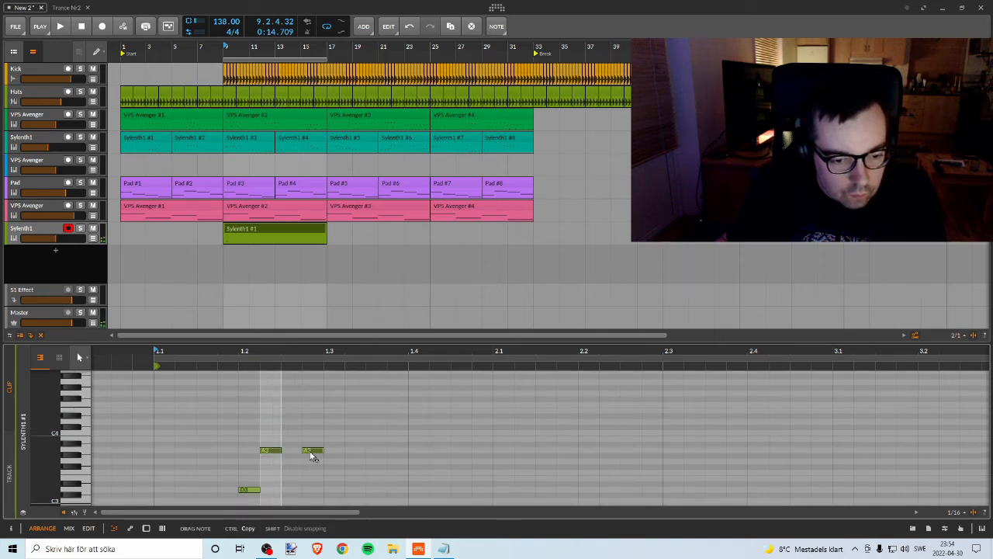
Step: Solo the new Sylenth1 track and play back its three notes
click(79, 228)
key(space)
key(space)
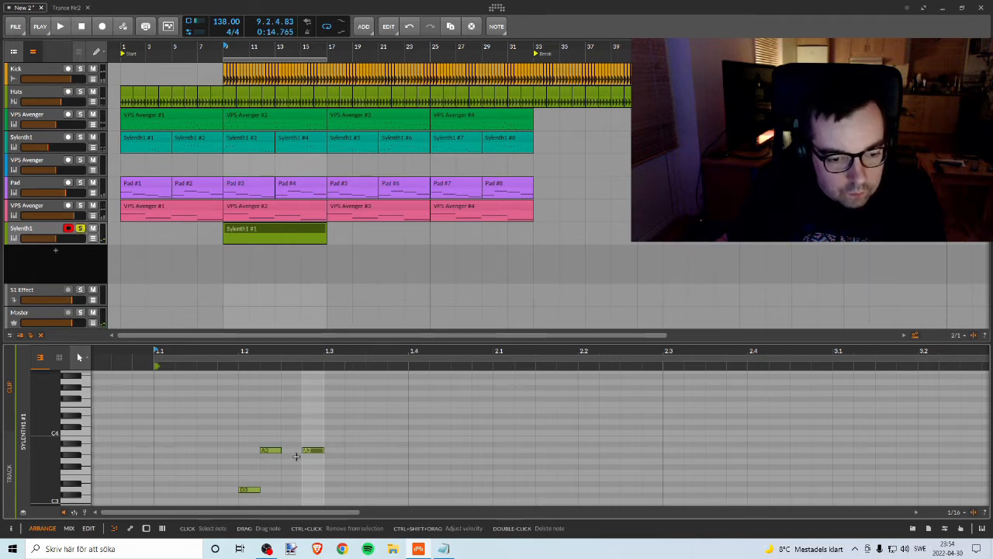
Step: Shift the D3 note one sixteenth earlier and play the phrase back
click(248, 491)
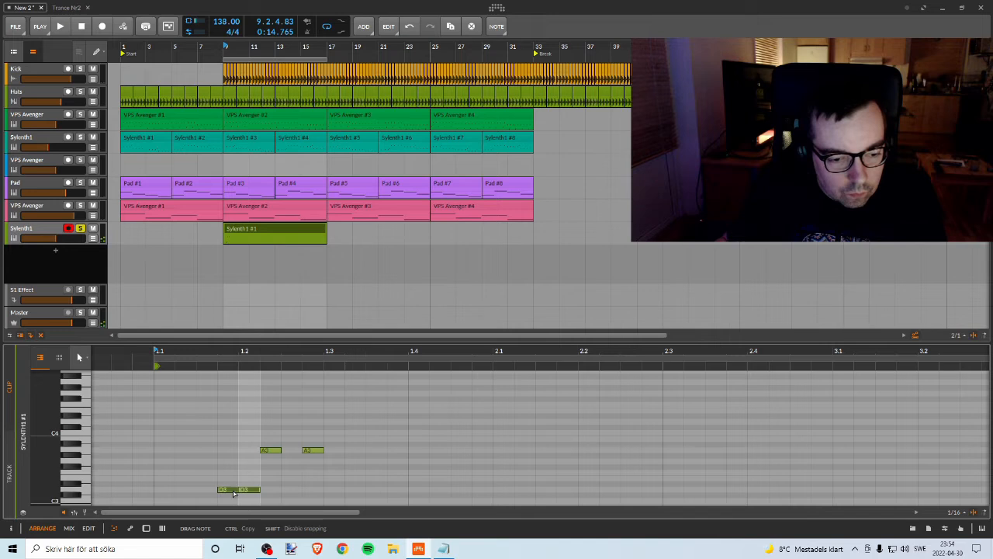
key(Delete)
key(space)
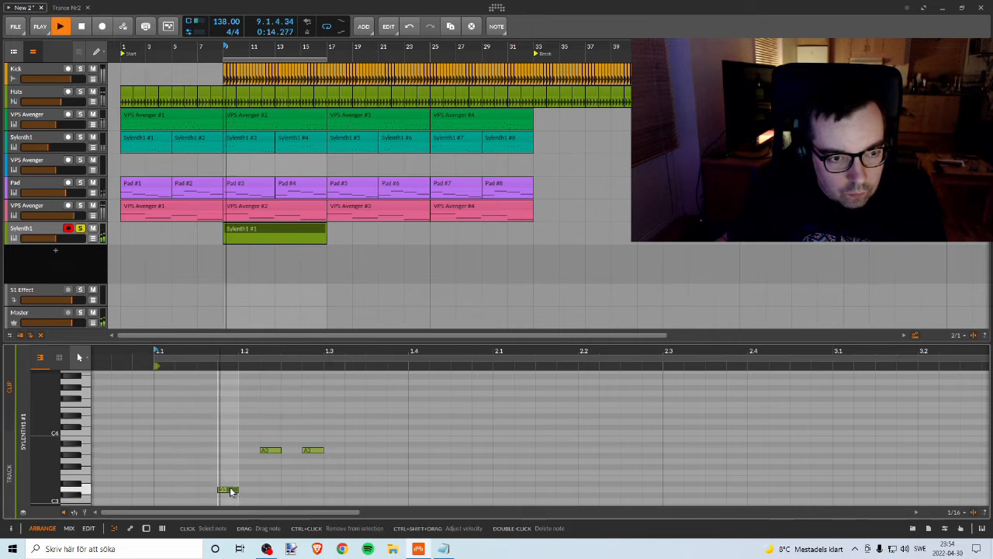
key(space)
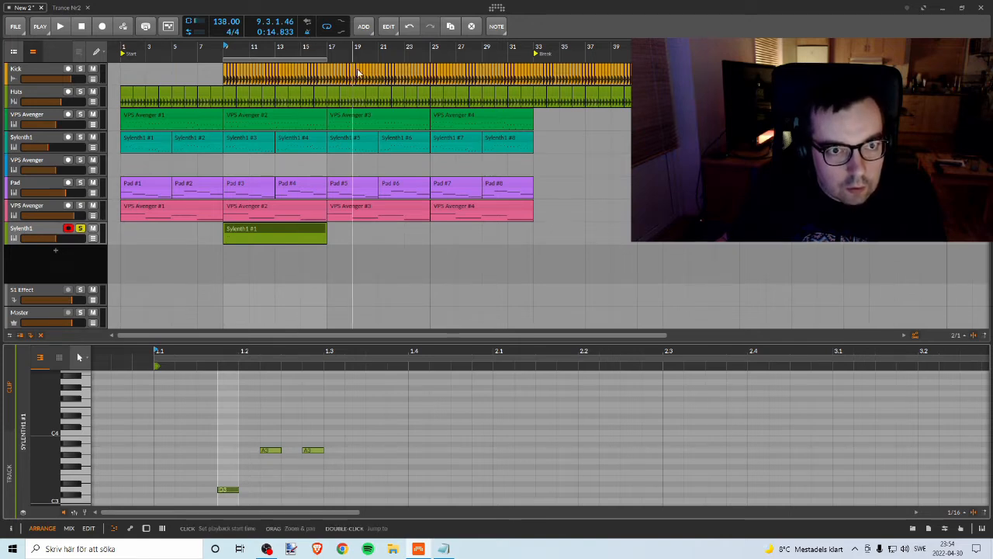
Step: Solo the Pad track as well and audition the Sylenth1 phrase together with it
key(space)
key(space)
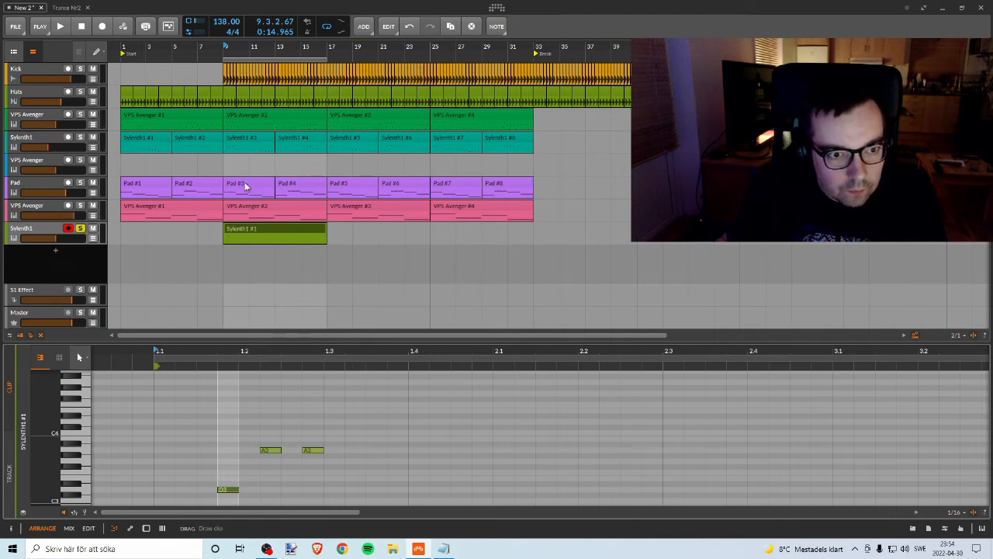
key(space)
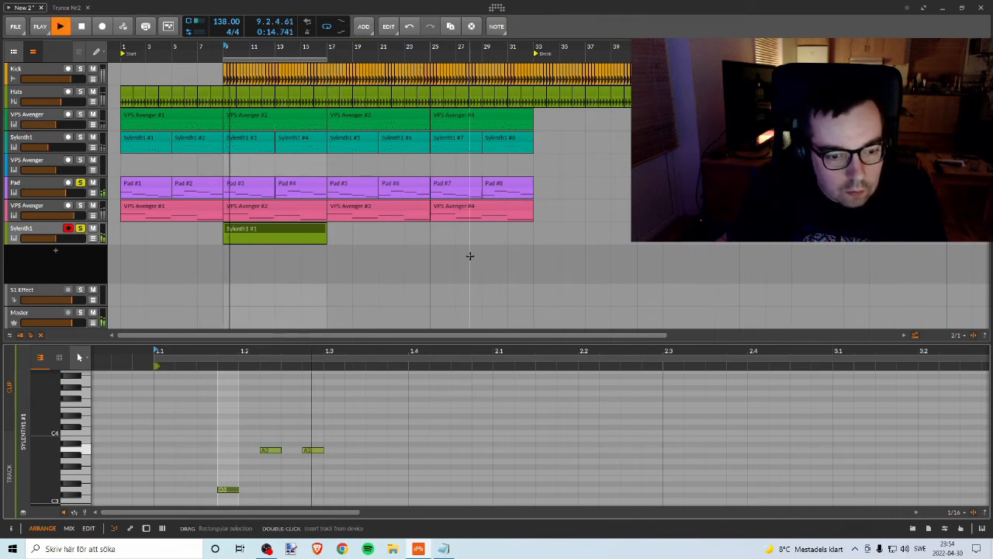
key(space)
key(space)
key(space)
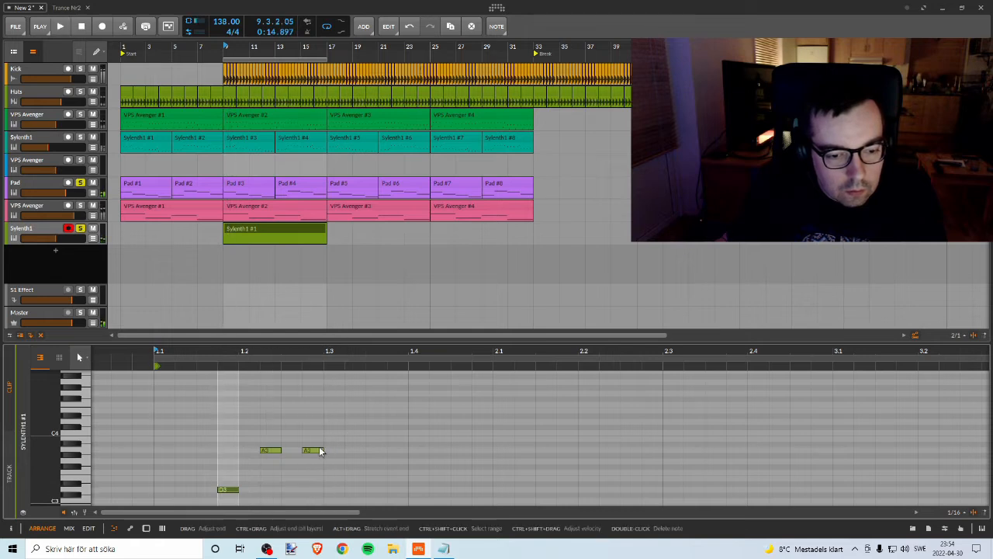
Step: Copy the D3 and two A3 notes so the repeat starts at position 1.3, and play the result
drag(221, 431, 301, 485)
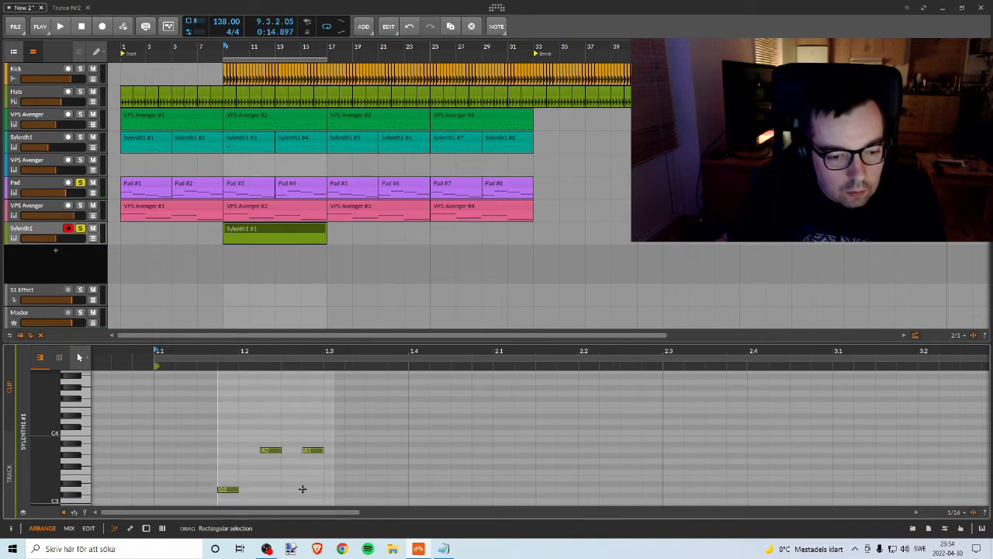
drag(226, 489, 227, 490)
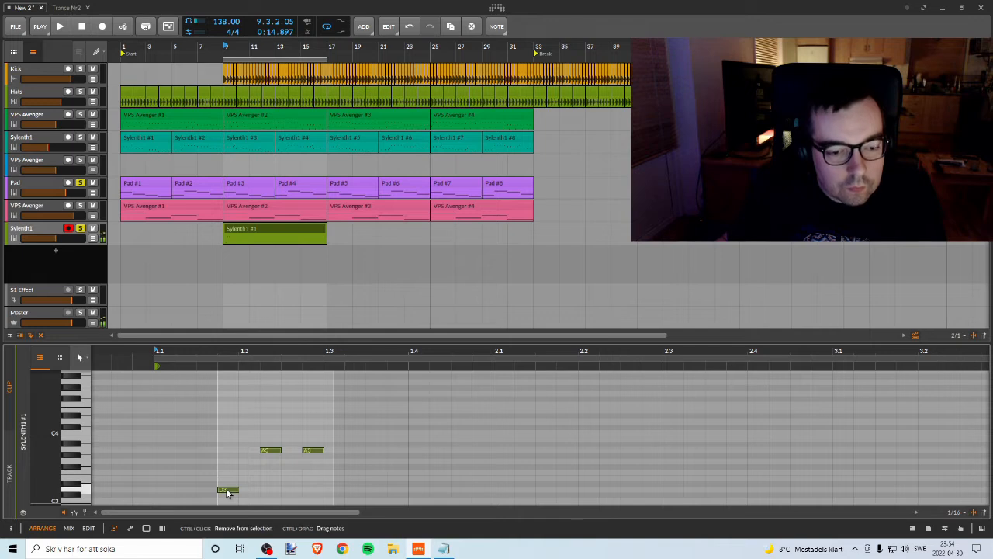
drag(334, 495, 335, 495)
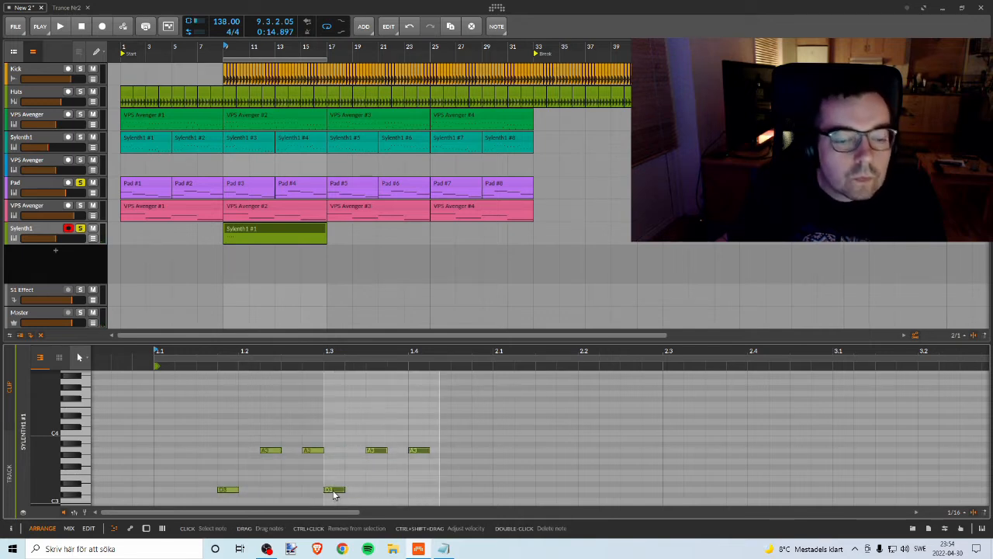
key(space)
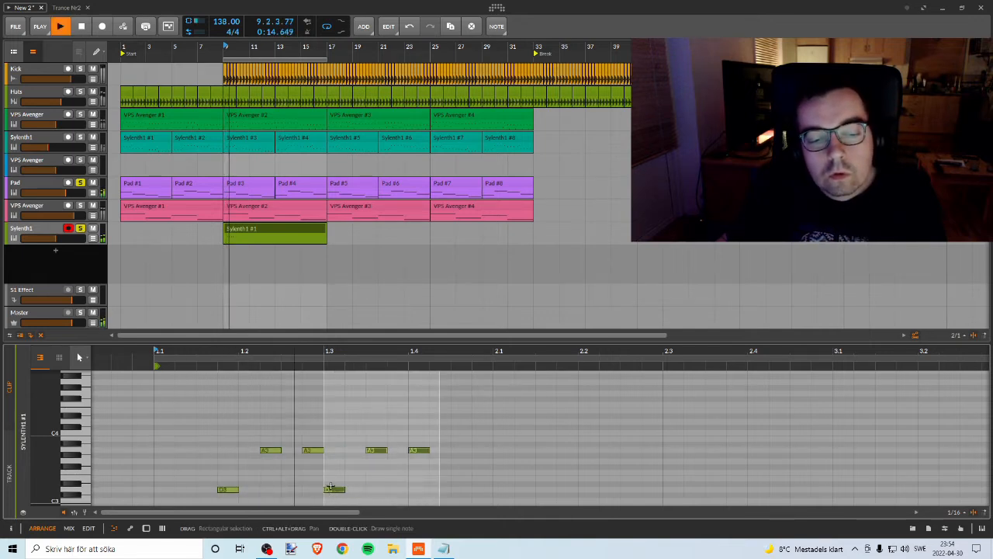
Step: Move the repeated D3 and two A3 notes later so the repeat starts at 1.4, and play the result
key(space)
click(338, 493)
drag(338, 494, 421, 495)
key(space)
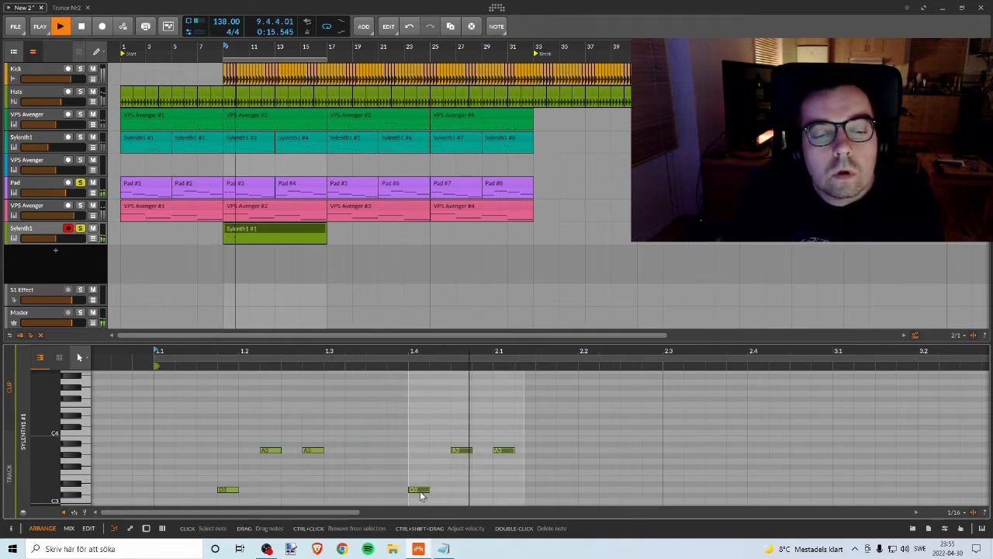
key(space)
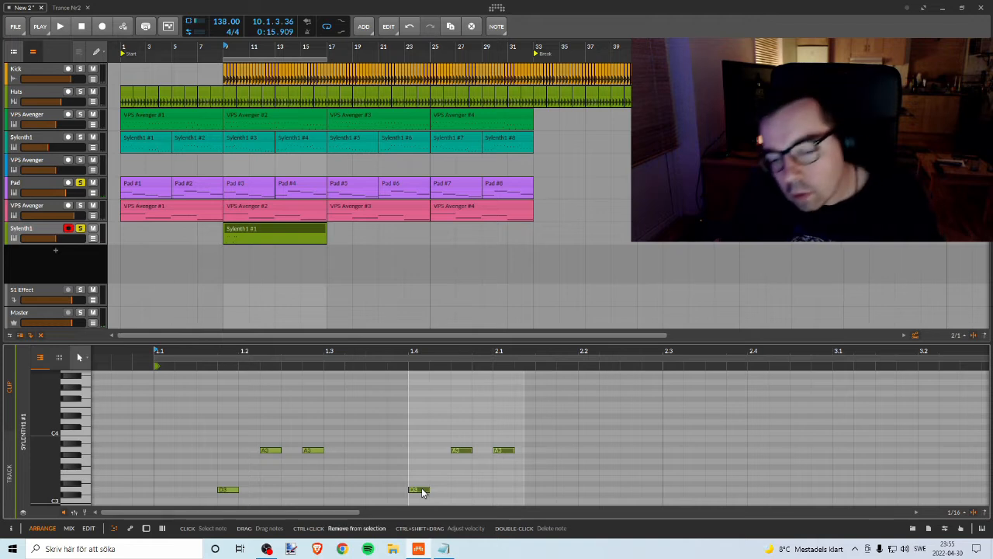
Step: Try a third repeat of the three-note figure starting at 2.2, and play the result
drag(421, 491, 599, 492)
key(space)
key(space)
key(space)
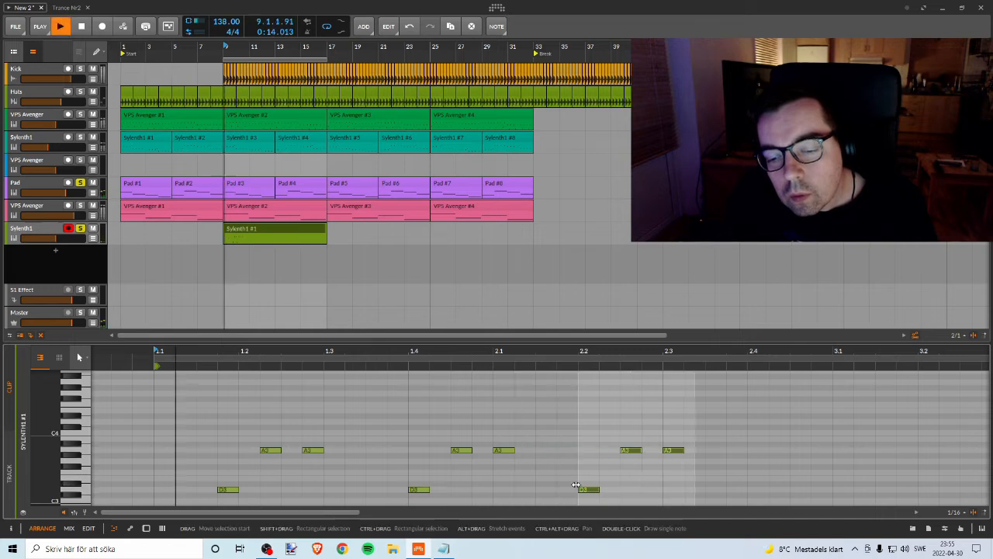
key(space)
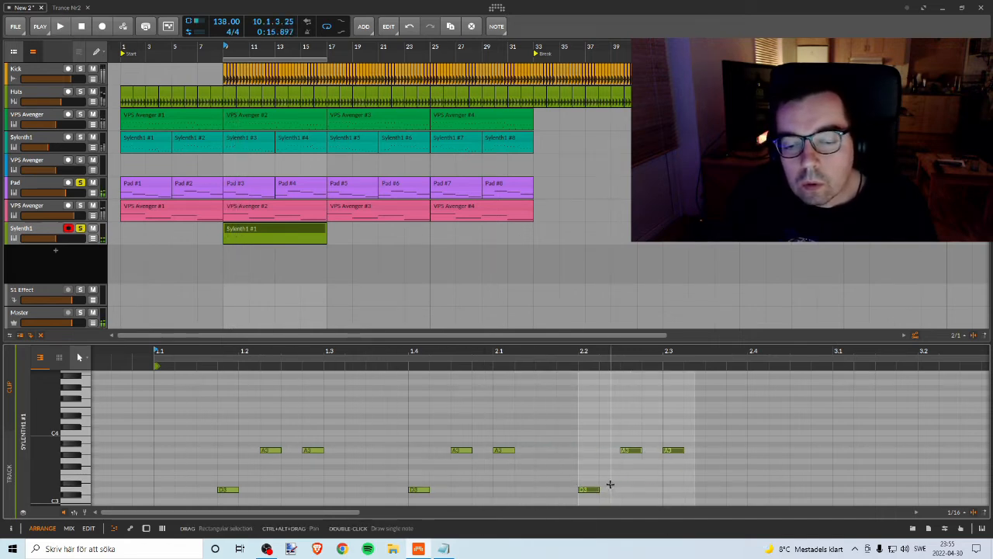
Step: Copy the A3 note at 2.1 to one sixteenth later, lower the copy to D3, and play the phrase
drag(501, 450, 536, 453)
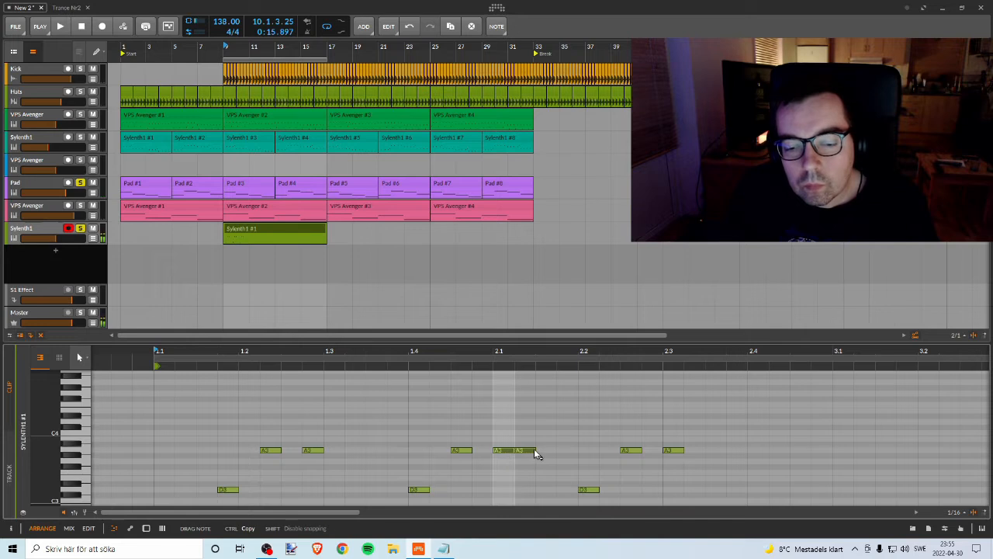
drag(535, 490, 526, 491)
key(space)
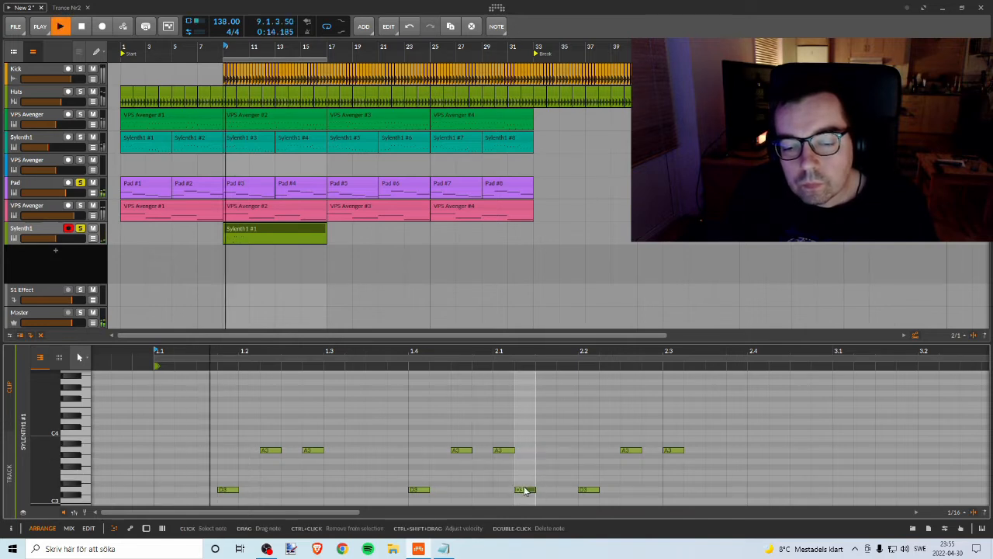
key(space)
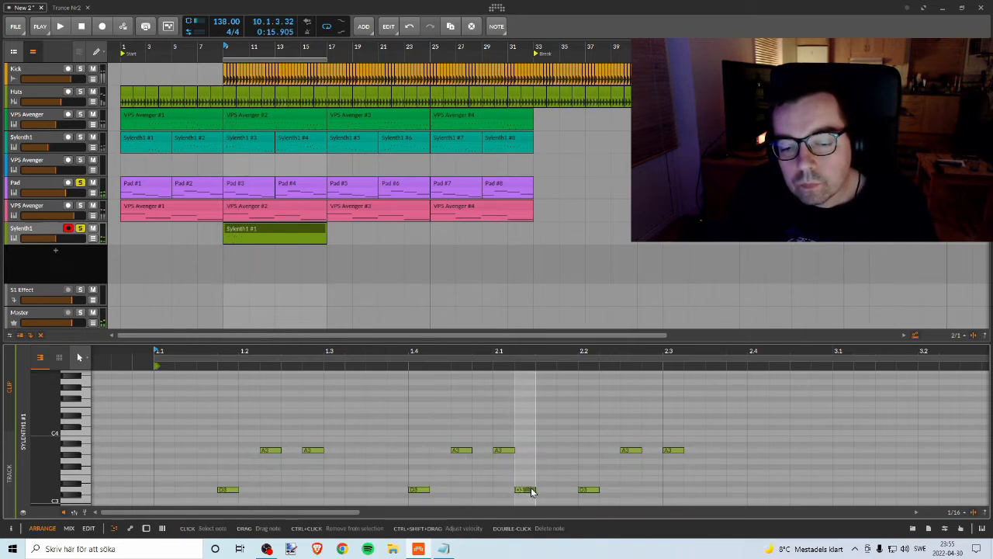
Step: Lengthen the new D3 note so it ends at 2.2, delete the three-note group after it, and play the phrase
drag(533, 490, 578, 490)
drag(588, 432, 725, 502)
key(Delete)
key(space)
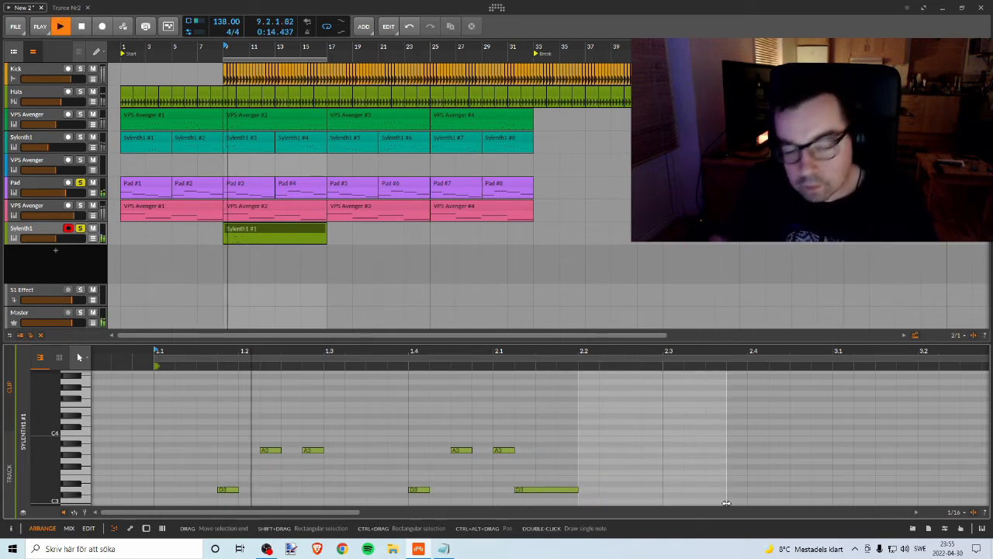
key(space)
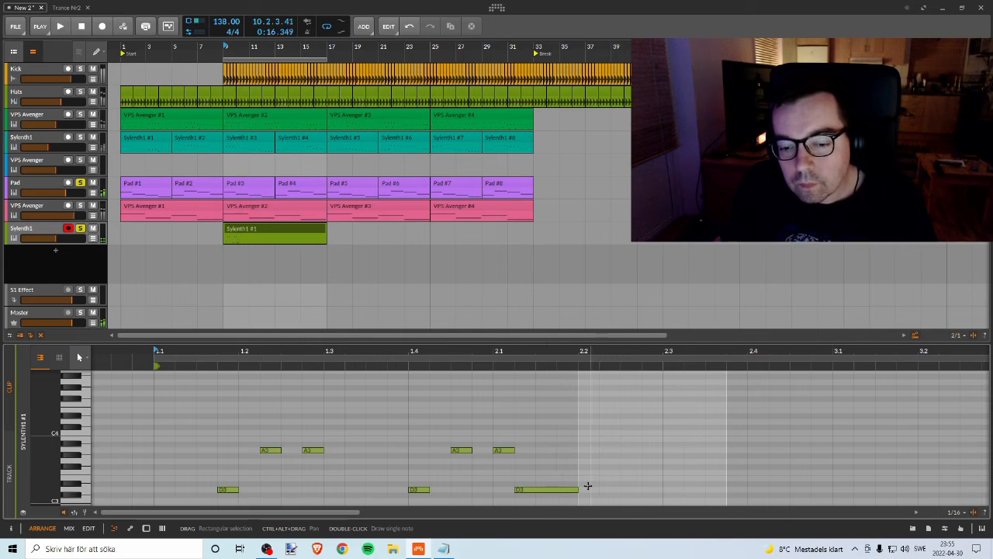
Step: Try the long D3 note at start position 2.2 and play the phrase
click(529, 488)
drag(533, 487, 599, 487)
key(space)
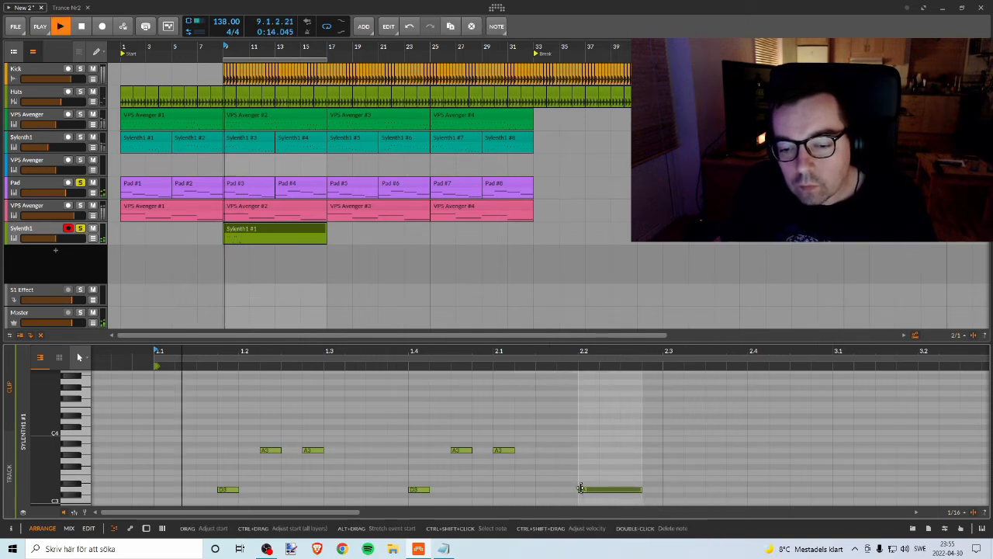
key(space)
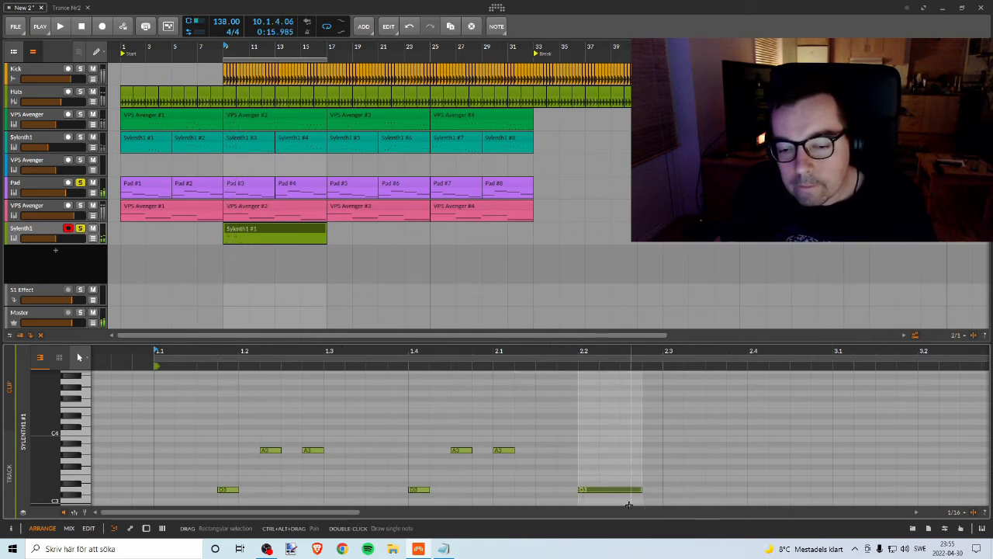
Step: Shift the long D3 note so it starts two sixteenths after 2.1, playing the phrase to check the timing
drag(604, 495, 541, 494)
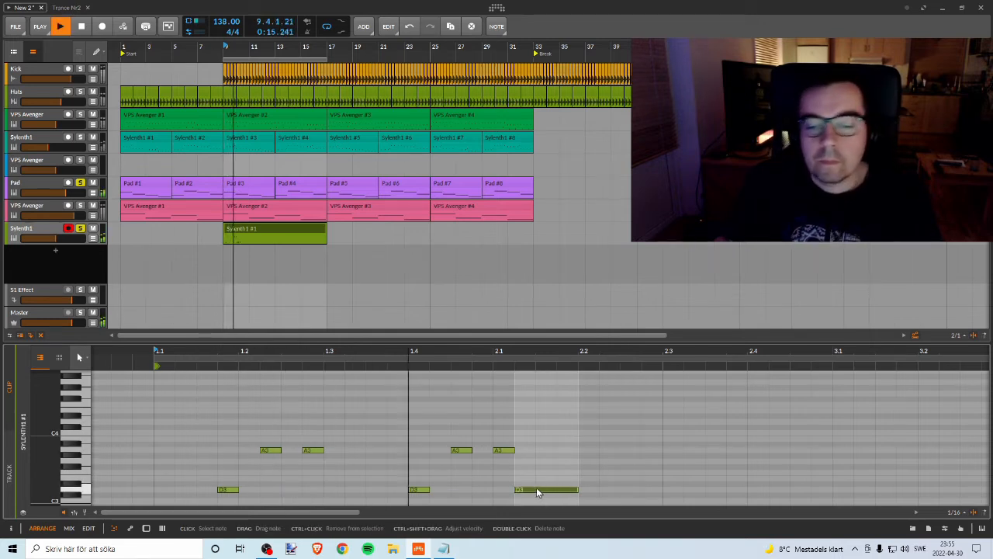
key(space)
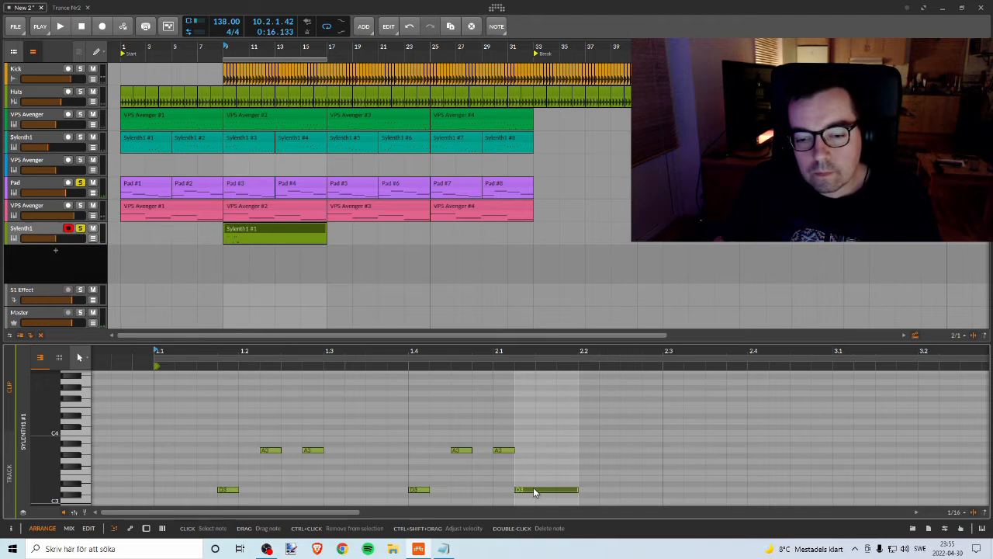
drag(534, 491, 562, 494)
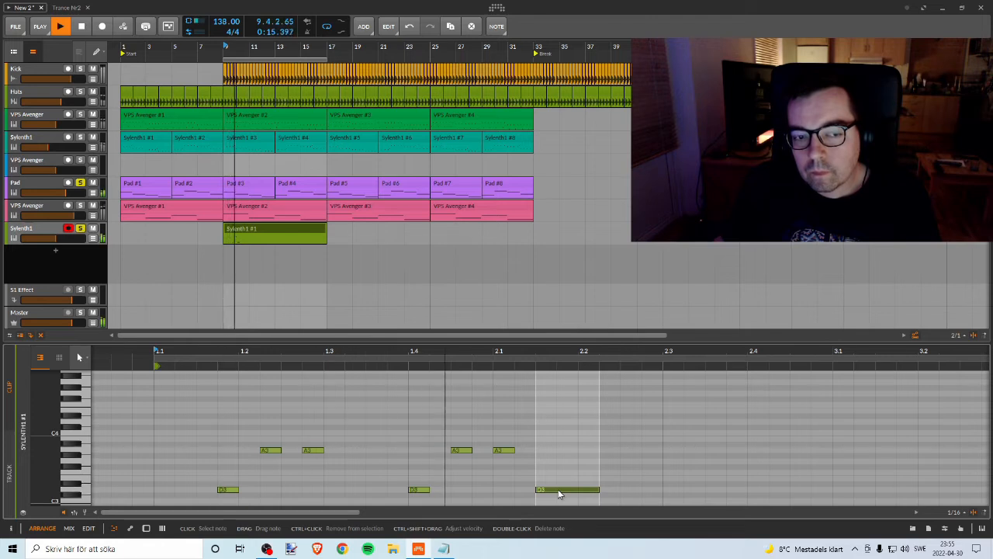
key(space)
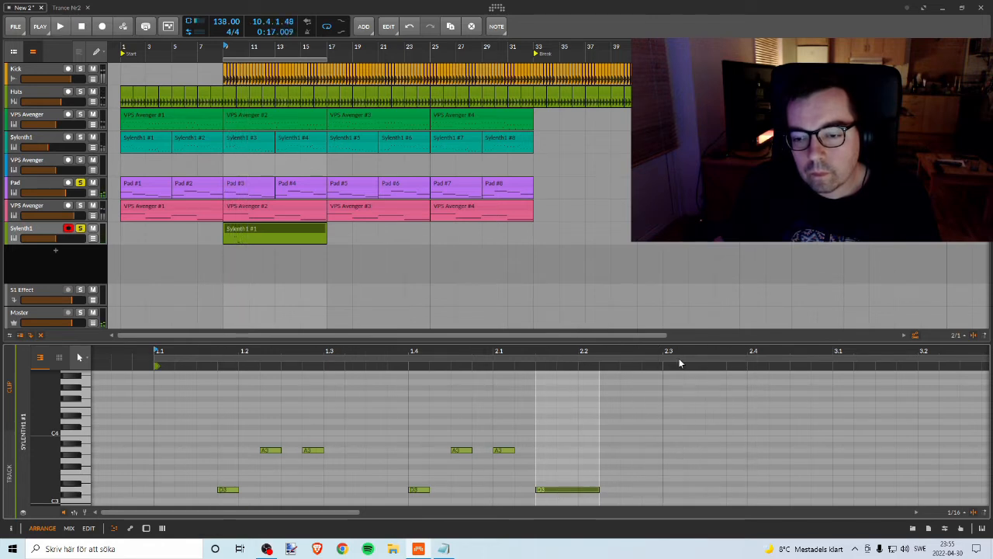
Step: Copy all seven notes of the phrase so the repeat starts at bar 3, and play both phrases
drag(681, 361, 526, 391)
drag(377, 425, 574, 506)
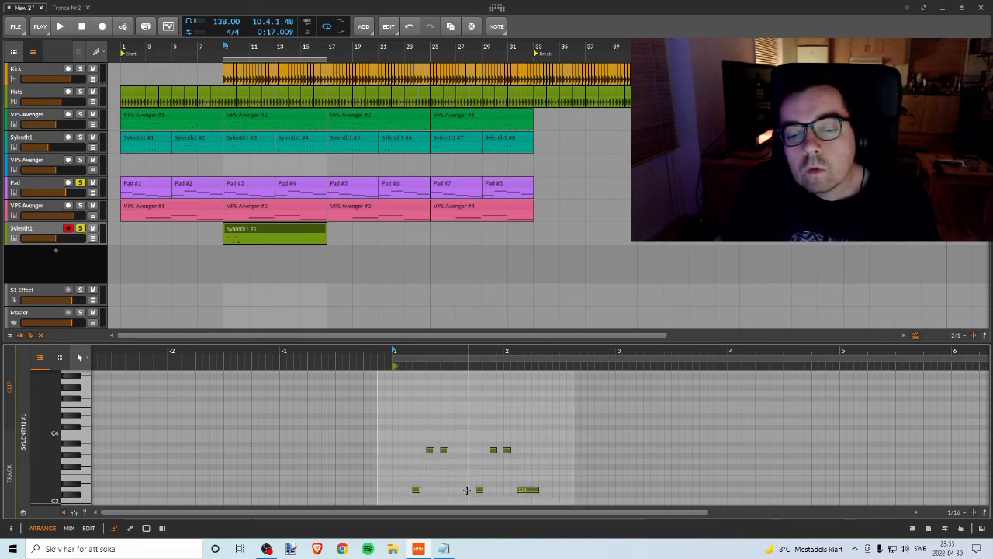
drag(416, 493, 591, 493)
key(space)
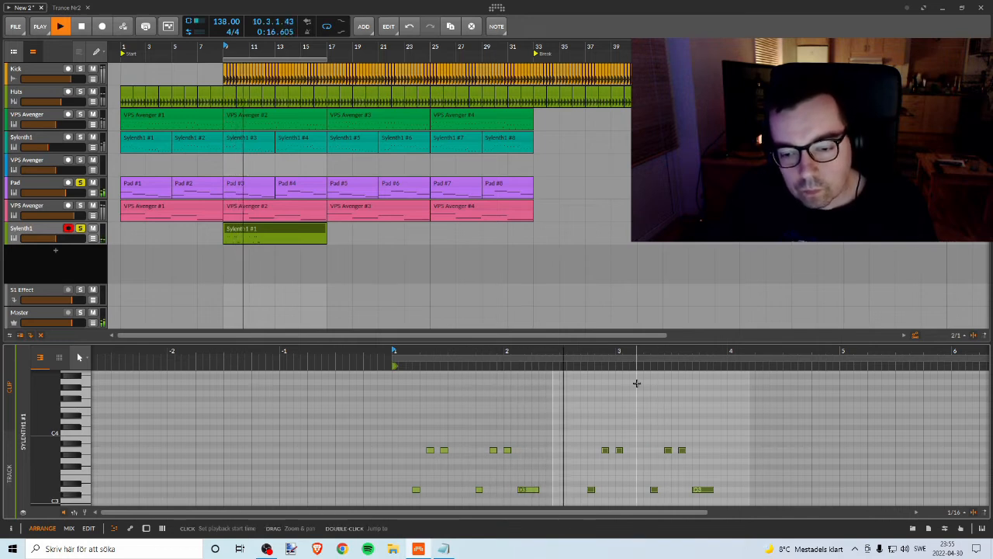
key(space)
key(Right)
key(Right)
key(Right)
key(Right)
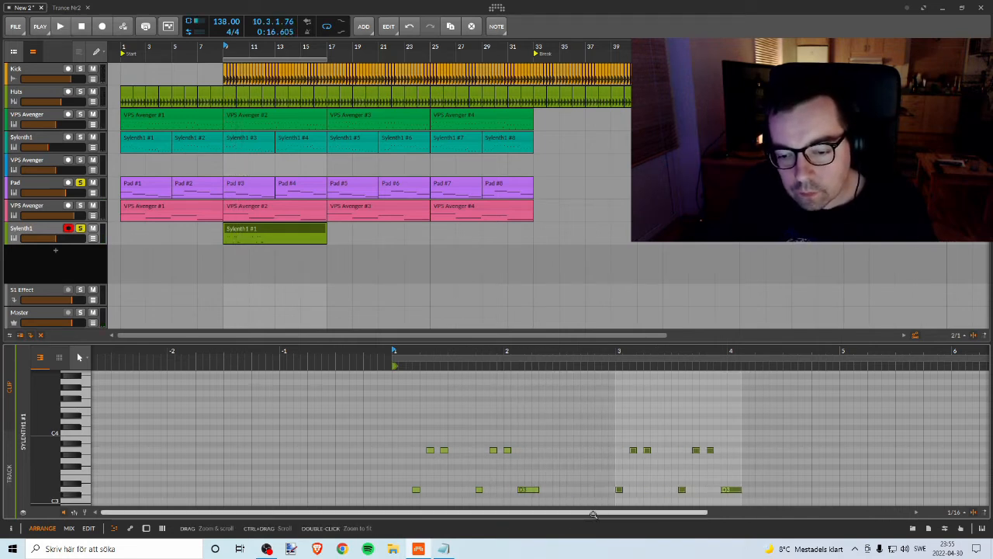
drag(653, 350, 527, 349)
key(space)
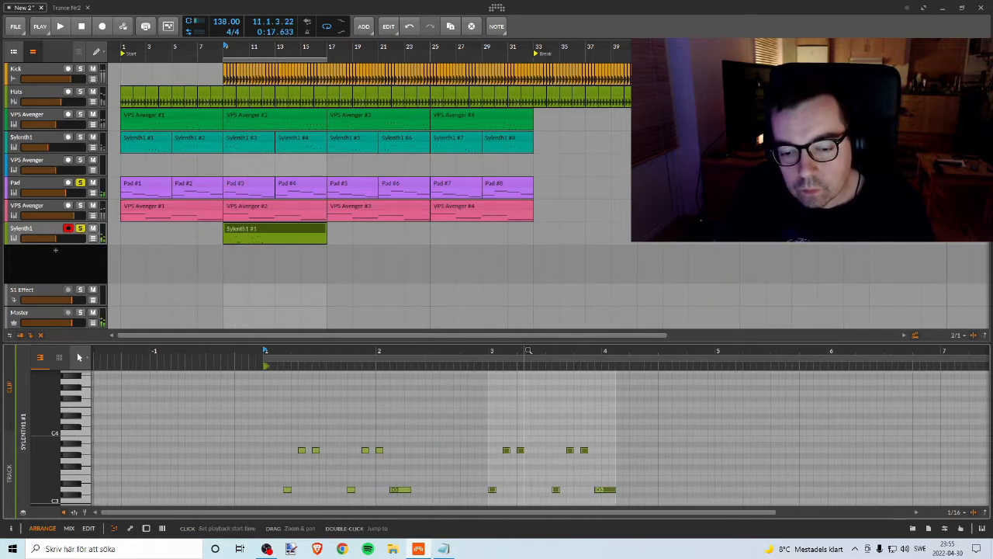
Step: Transpose the bar 3 phrase down two semitones and audition it with the pad
key(Down)
key(Down)
key(space)
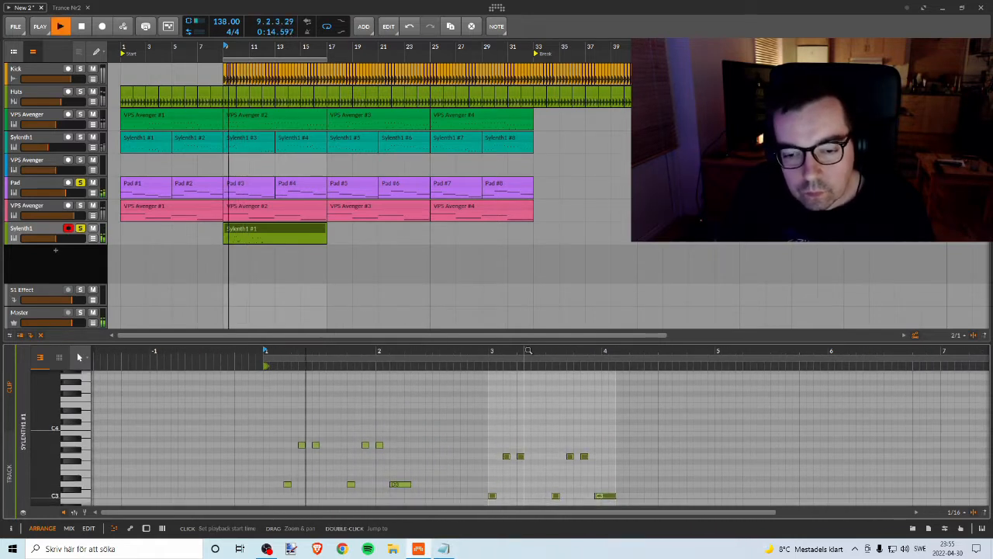
scroll(560, 403, down, 2)
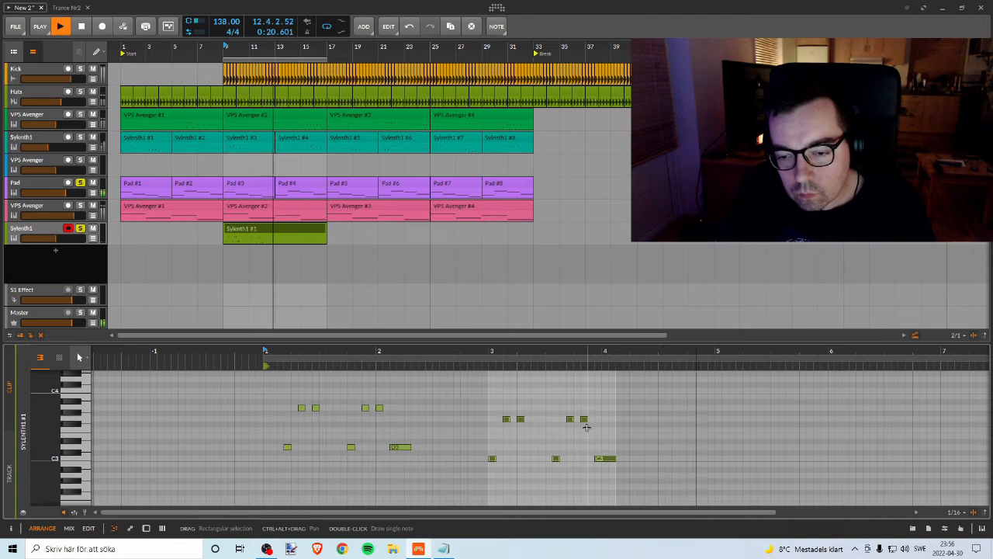
key(space)
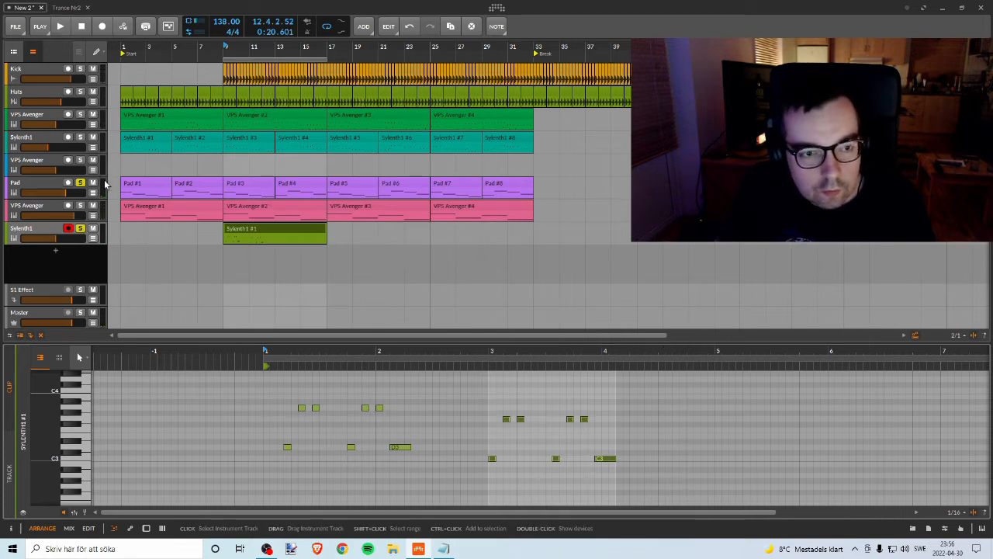
key(space)
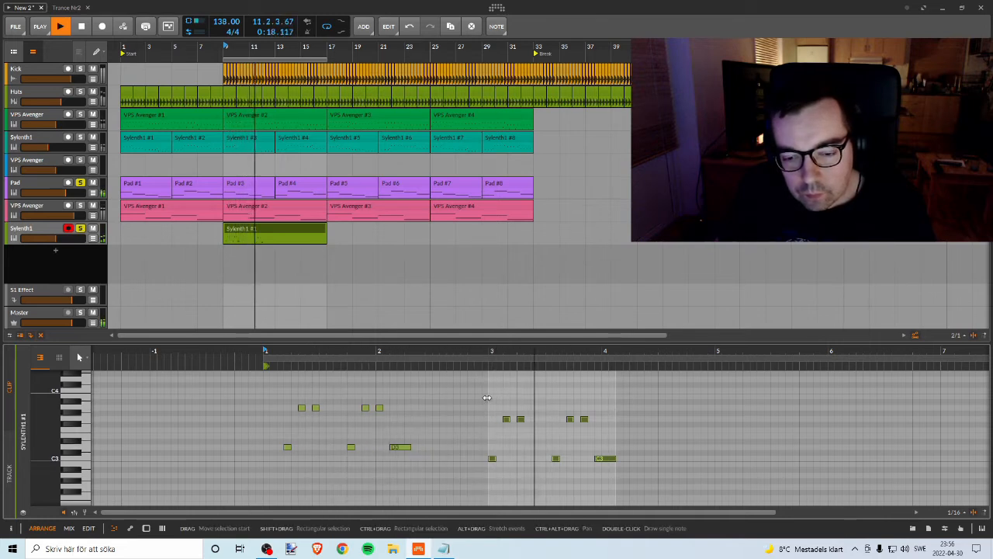
key(space)
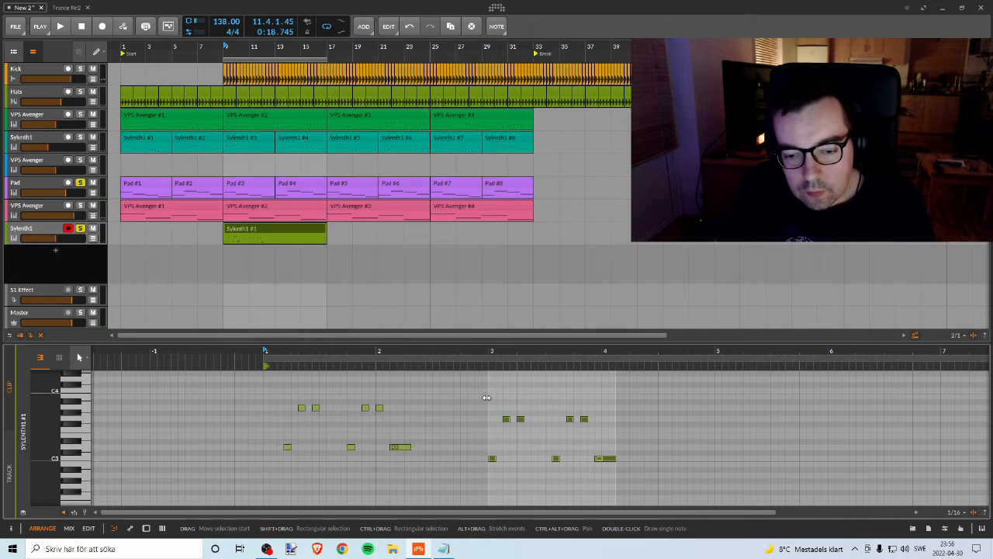
Step: Copy the bar 3 phrase to bar 5, one semitone higher, and play the melody
key(Down)
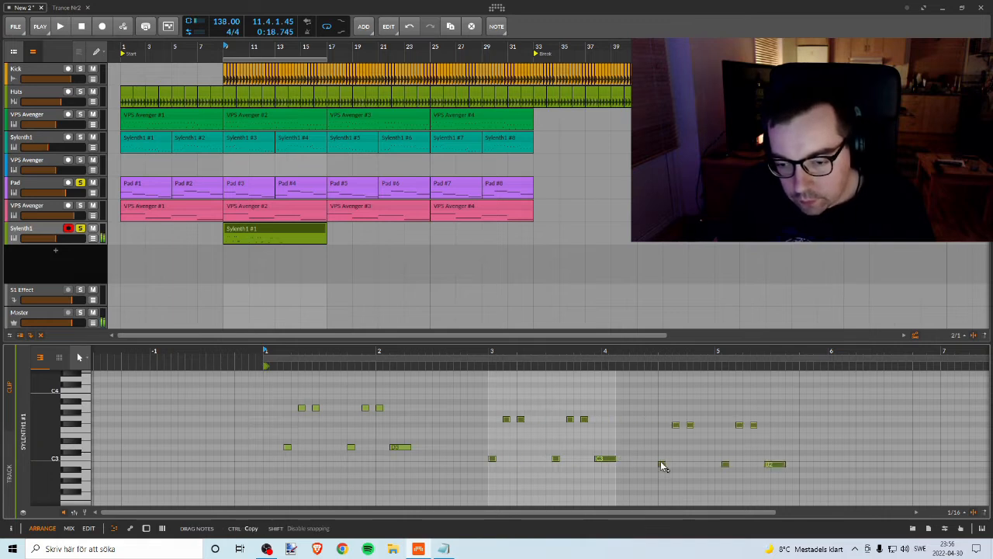
drag(662, 465, 705, 463)
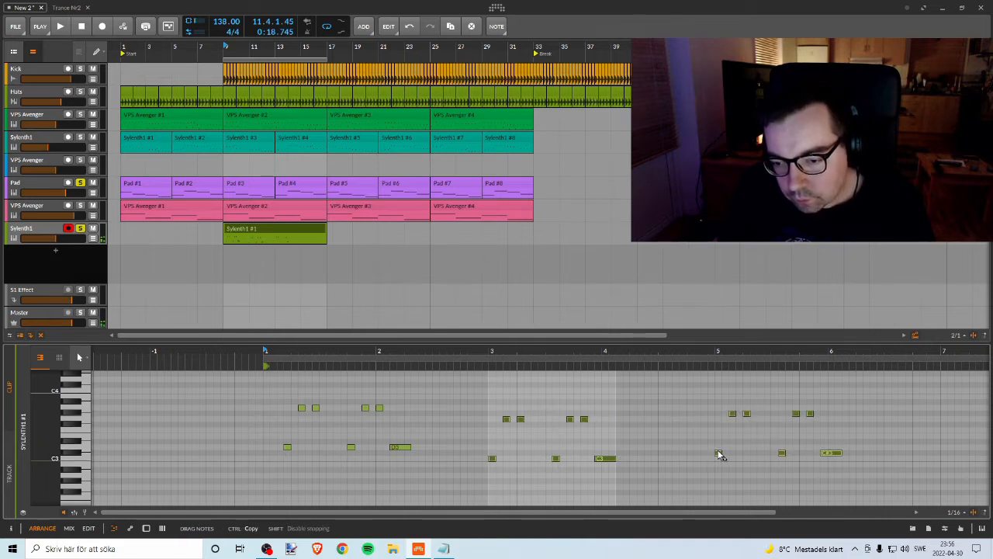
key(space)
drag(711, 355, 657, 355)
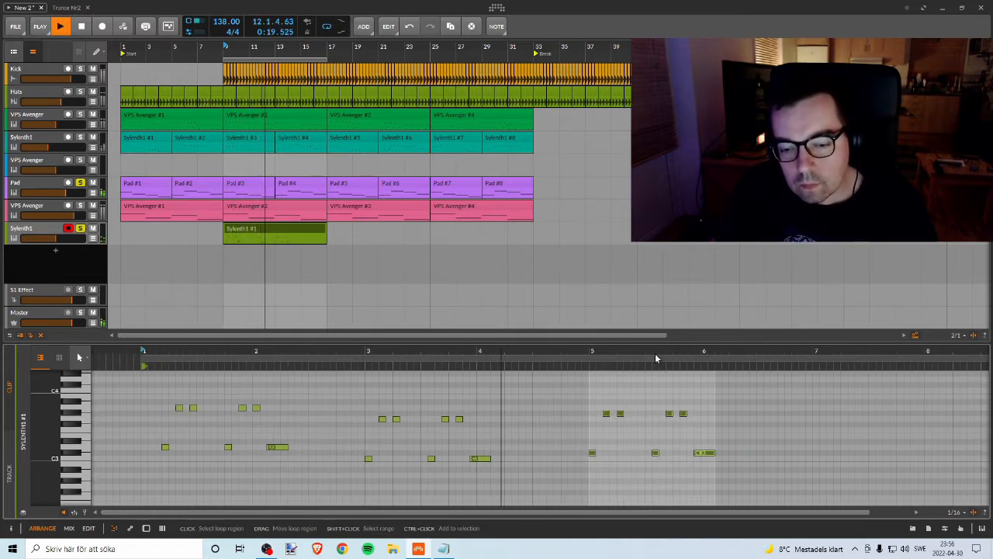
key(space)
Step: Transpose the bar 5 phrase down so its low notes sit on A2, and copy it to bar 7
key(Down)
key(Down)
key(Down)
key(Down)
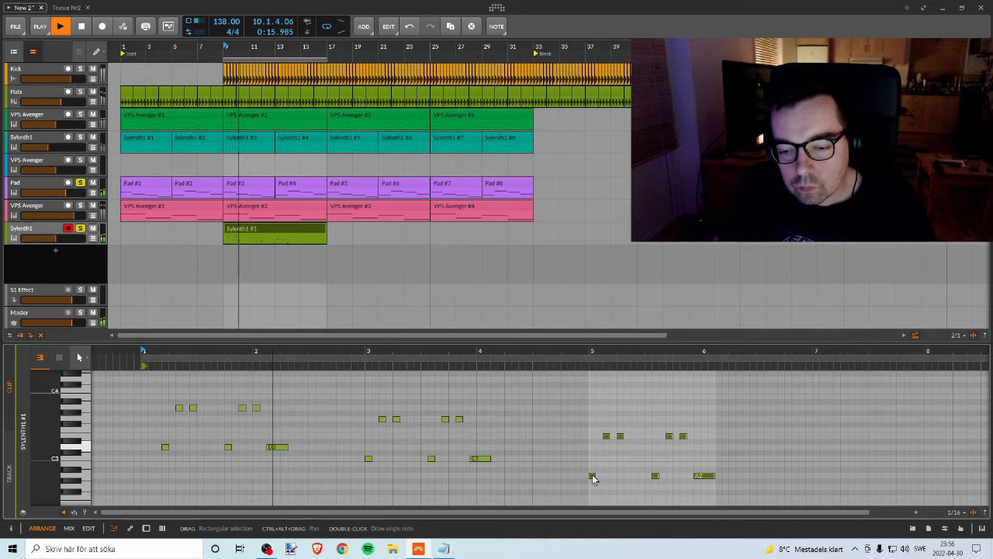
drag(592, 478, 819, 475)
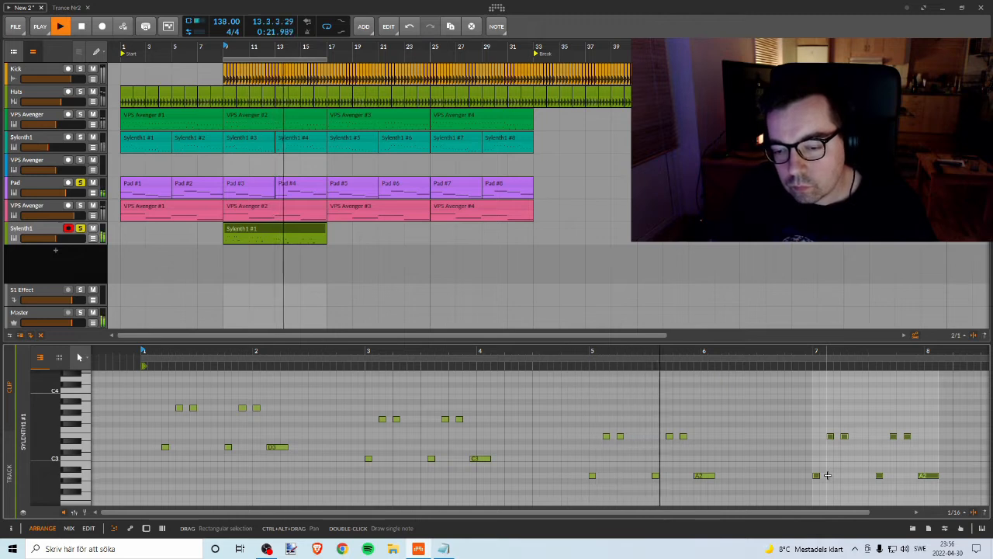
Step: Transpose the bar 5 phrase up so its low notes sit on C3, and play the melody
drag(561, 406, 770, 485)
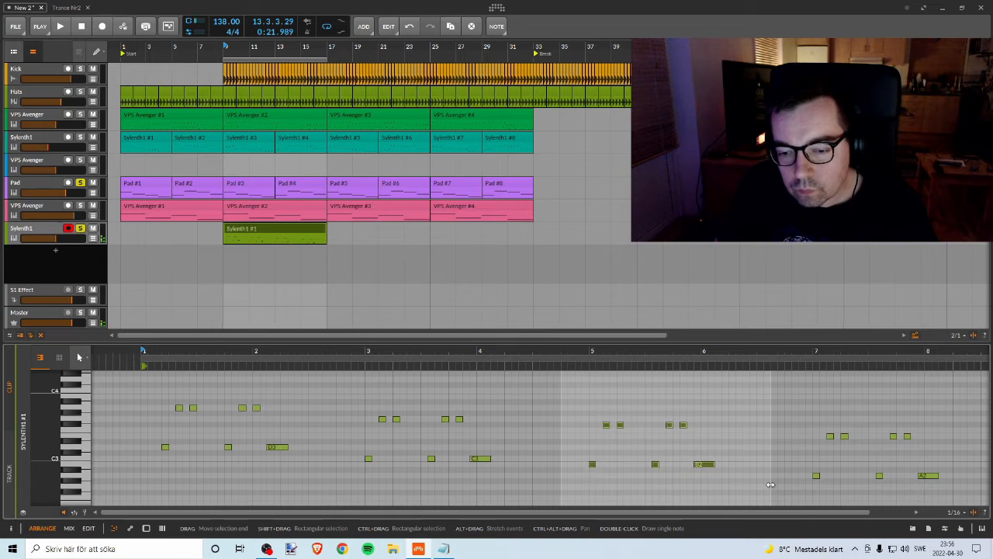
key(space)
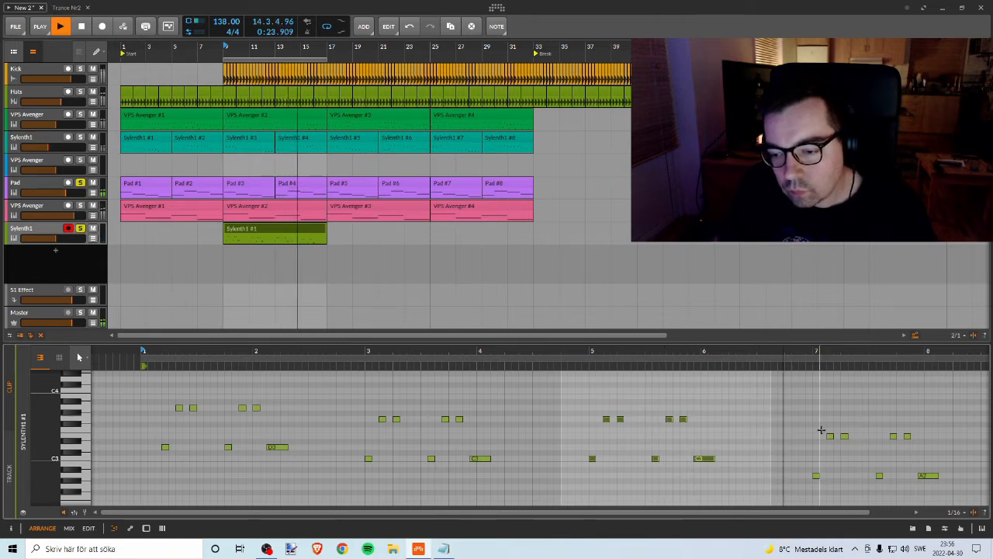
key(space)
Step: Transpose the bar 7 phrase down so its low notes sit on G2, and start playback
drag(806, 417, 974, 496)
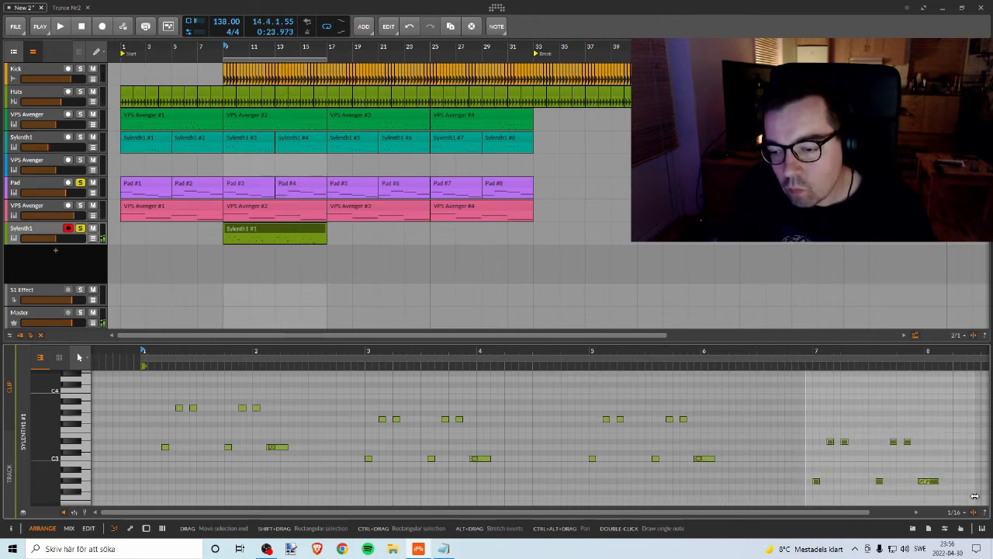
key(space)
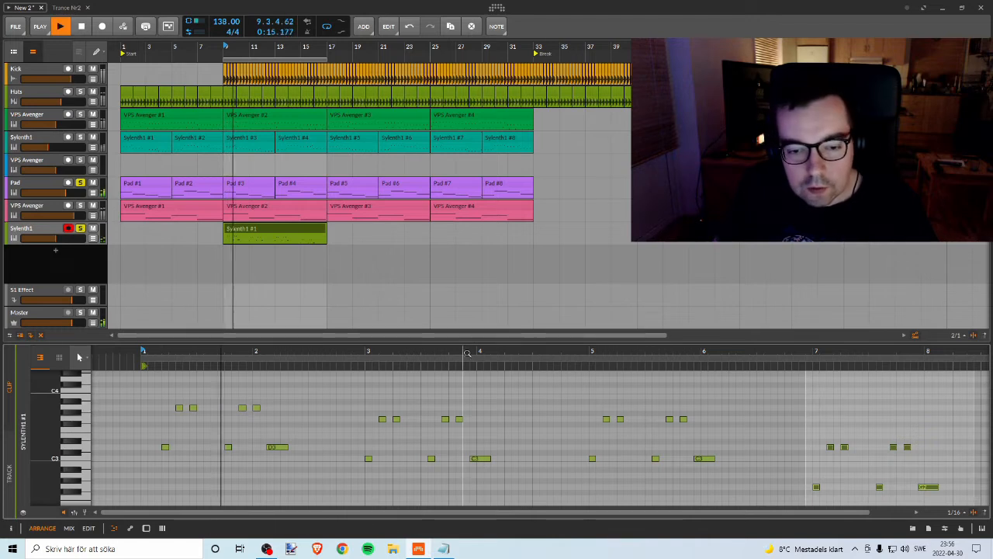
Step: Stop playback and turn off solo on the Pad and new Sylenth1 tracks
drag(463, 351, 409, 334)
key(space)
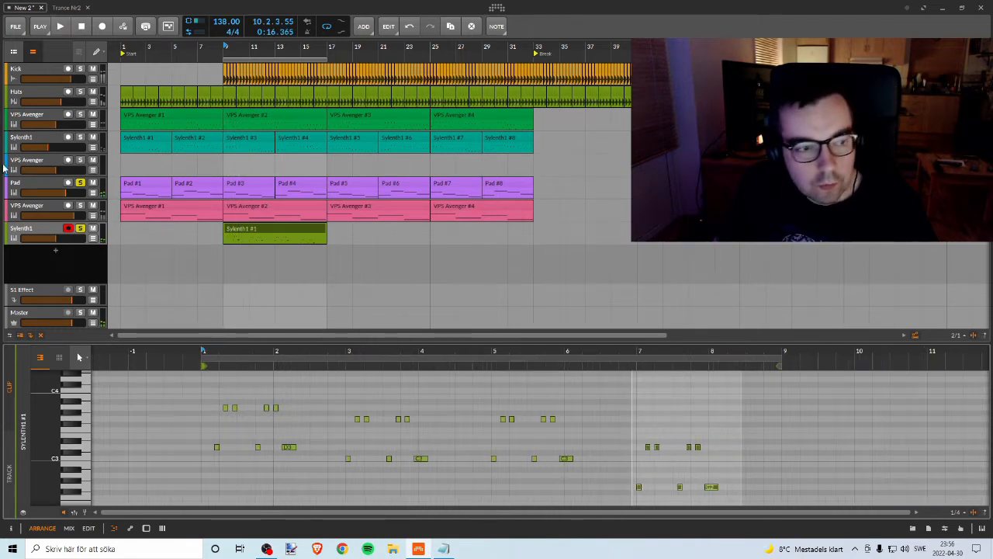
click(81, 185)
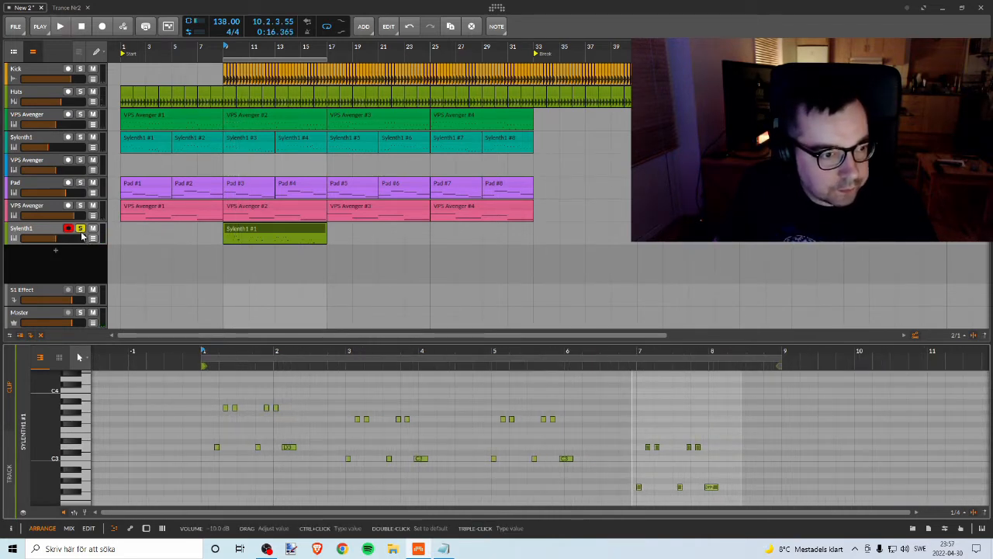
Step: Raise the new Sylenth1 track's volume to about -1.8 dB and play the full mix from bar 9
click(224, 47)
key(space)
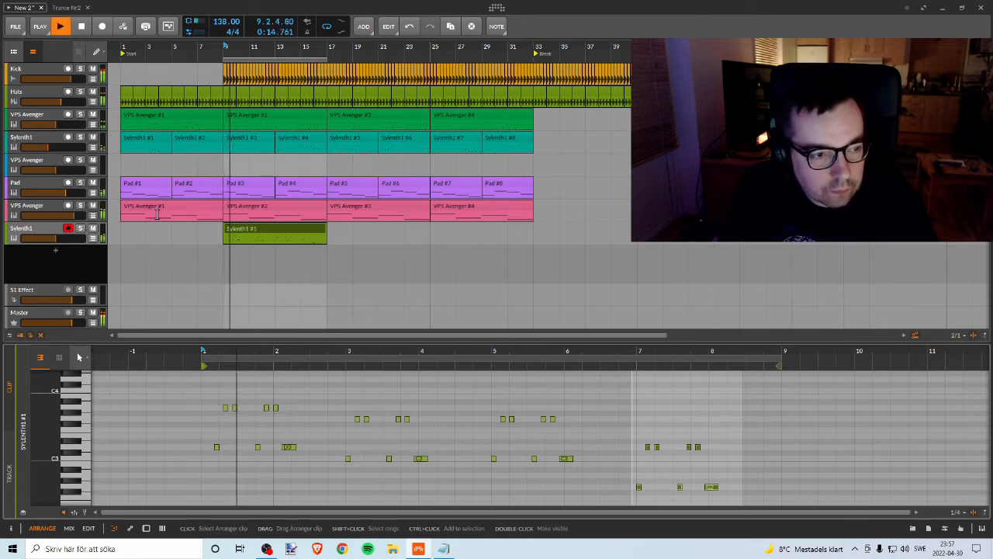
key(space)
drag(72, 238, 74, 239)
key(space)
click(68, 228)
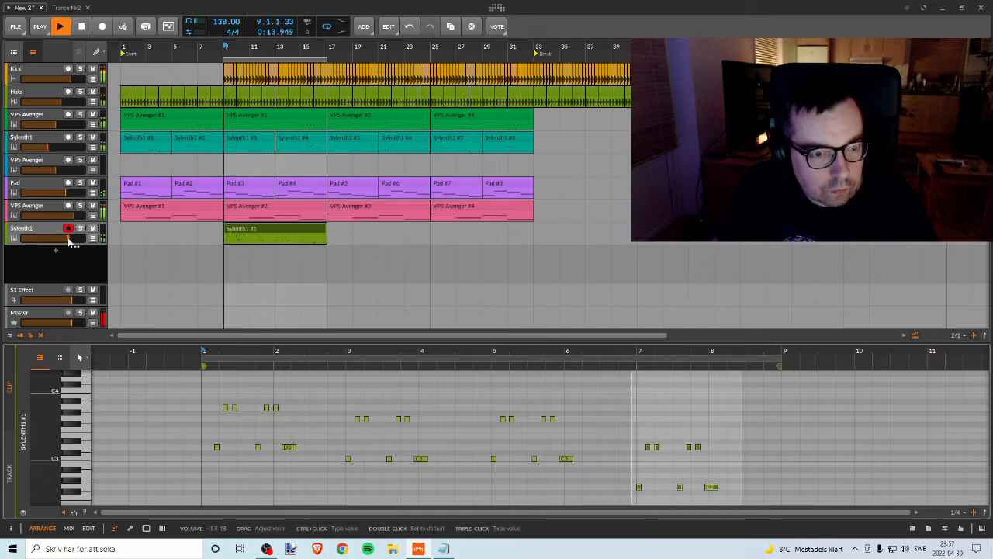
key(space)
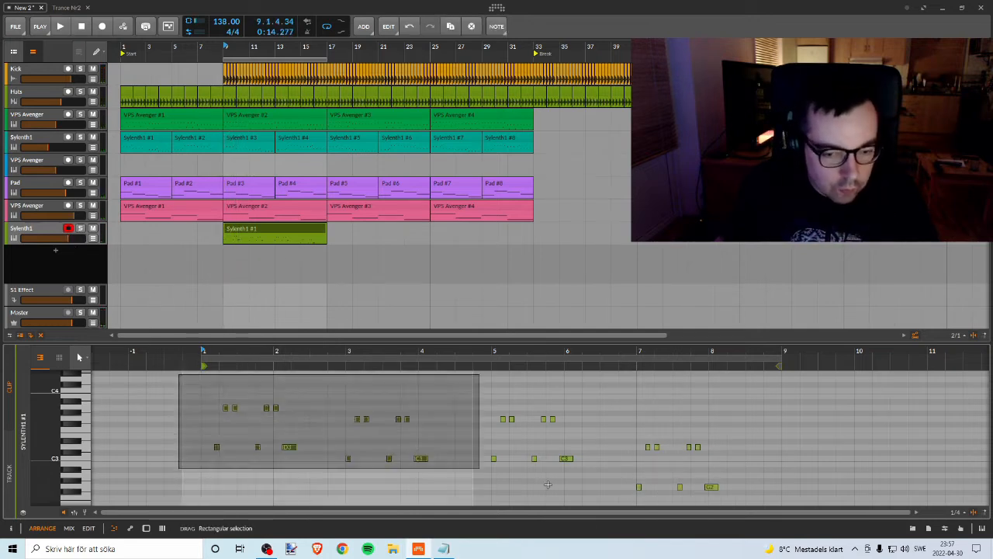
Step: Try shifting the first two low D3 notes in bar 1 of the clip slightly later, and play the result
scroll(477, 434, down, 3)
scroll(393, 414, up, 2)
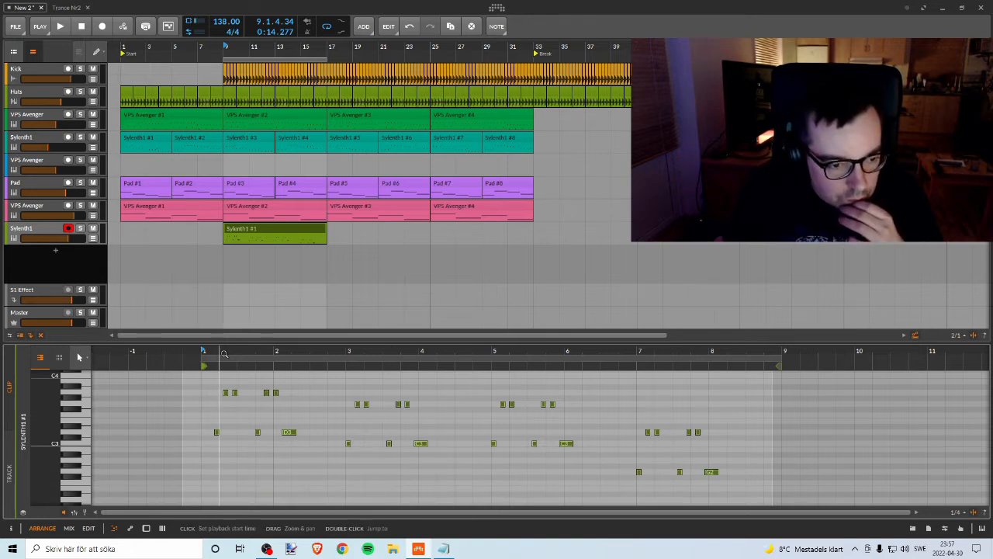
drag(221, 351, 216, 385)
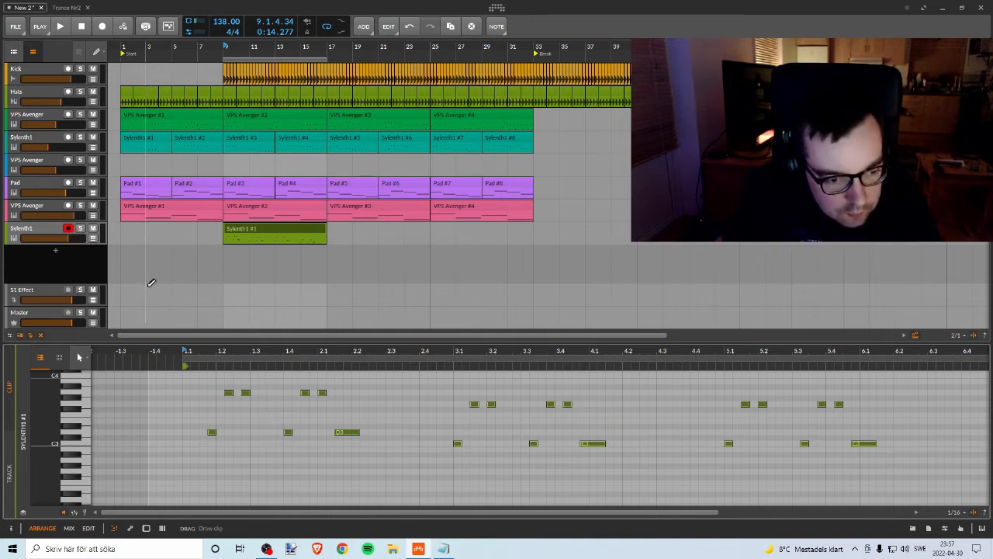
key(space)
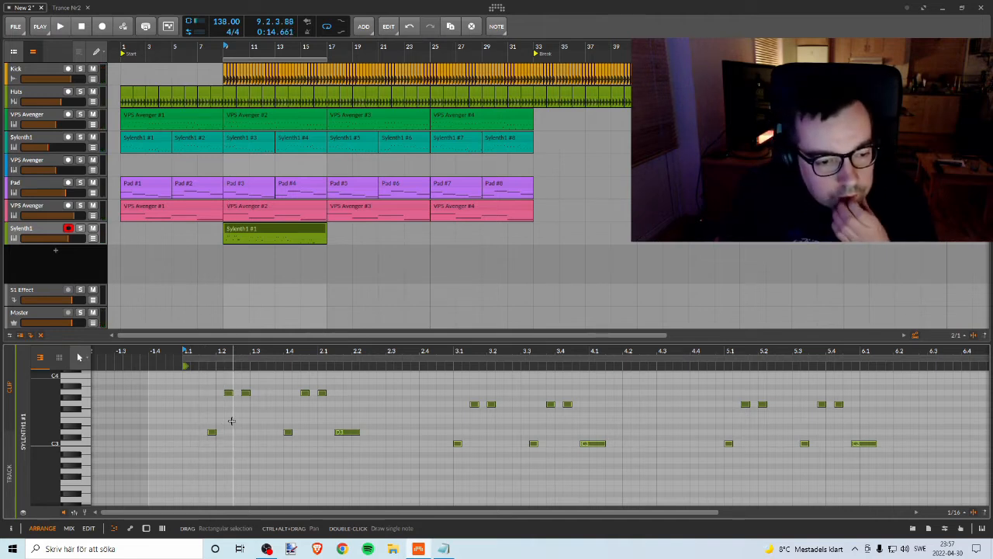
drag(199, 422, 299, 451)
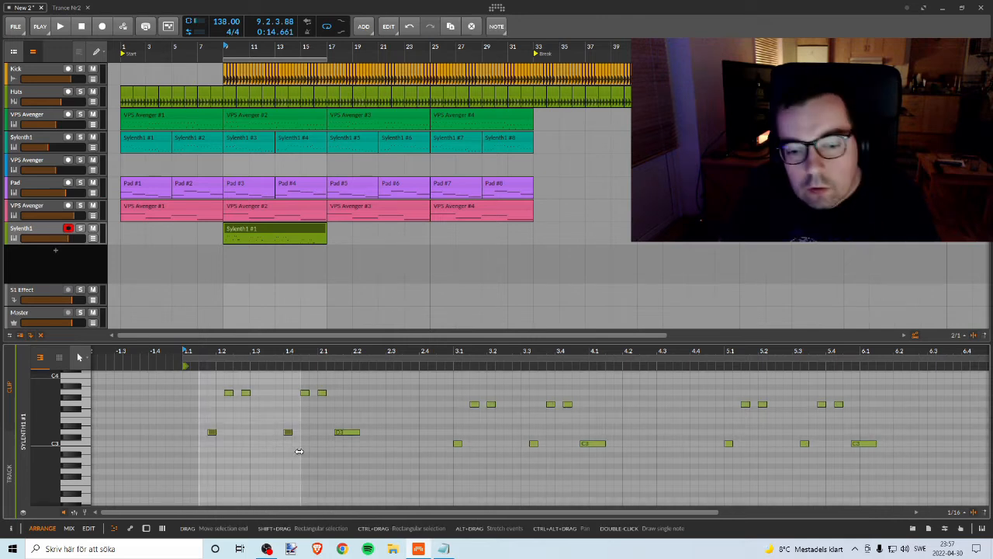
key(Right)
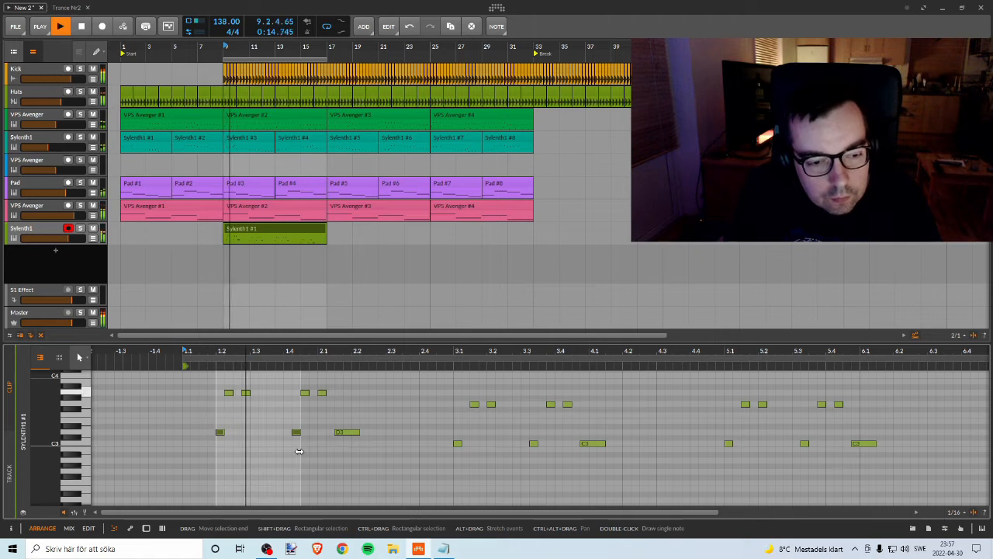
drag(188, 384, 218, 394)
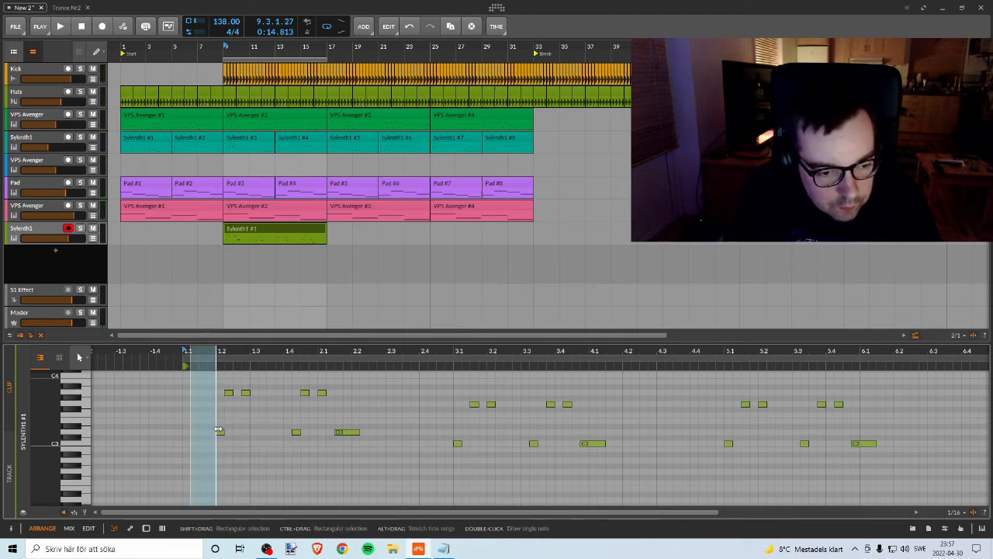
click(223, 438)
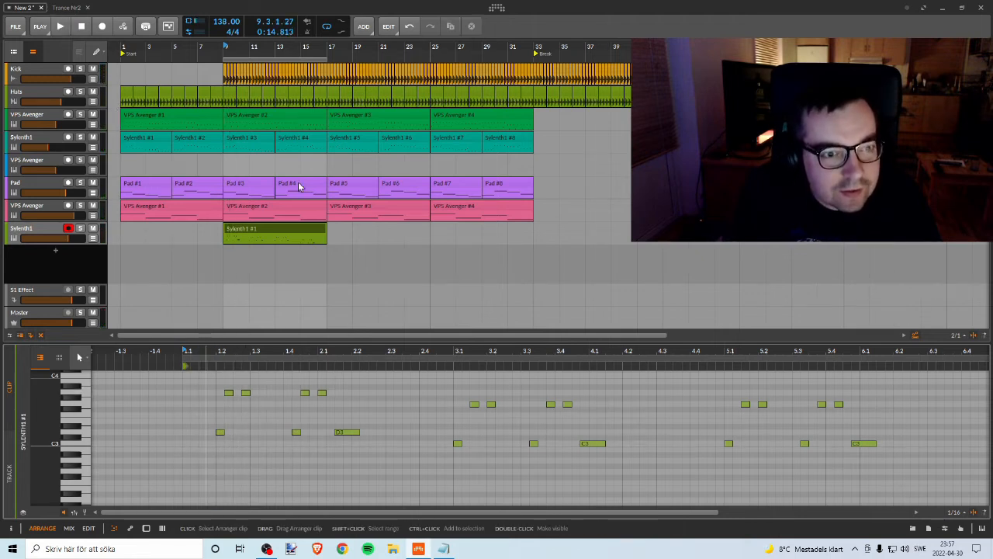
Step: Solo the Kick and new Sylenth1 tracks and play them together
click(80, 69)
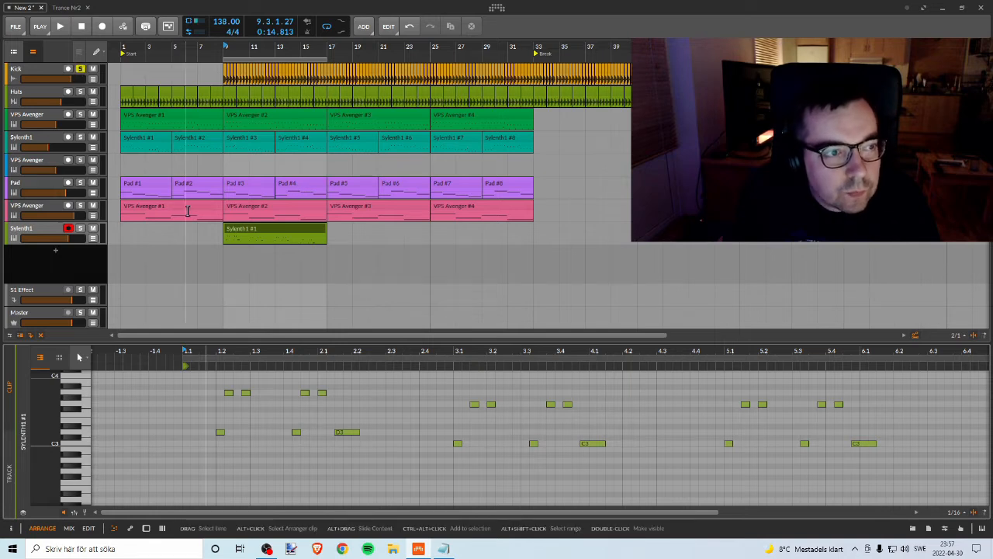
click(80, 229)
key(space)
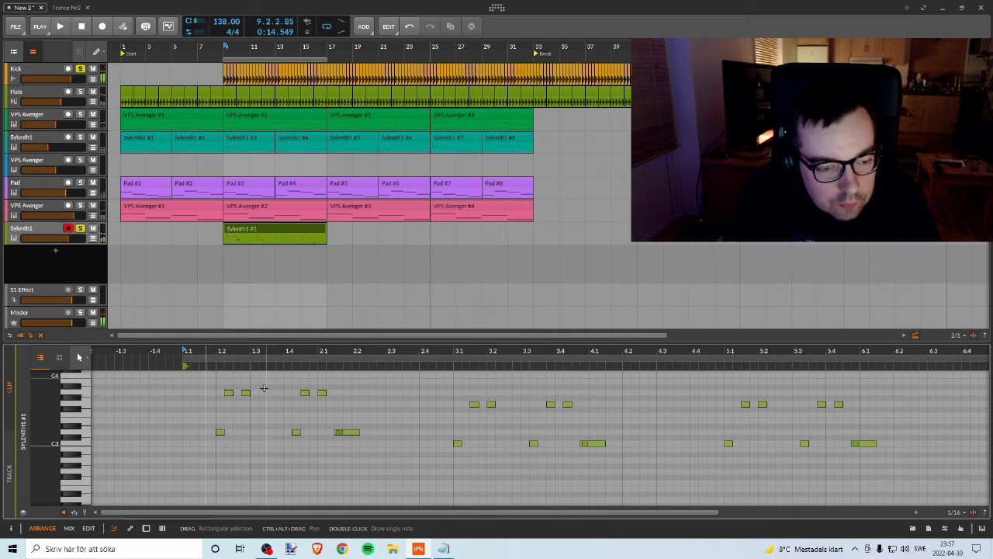
key(space)
Step: Move the first low D3 note to the start of bar 1 and shift the two high notes following it earlier
click(219, 432)
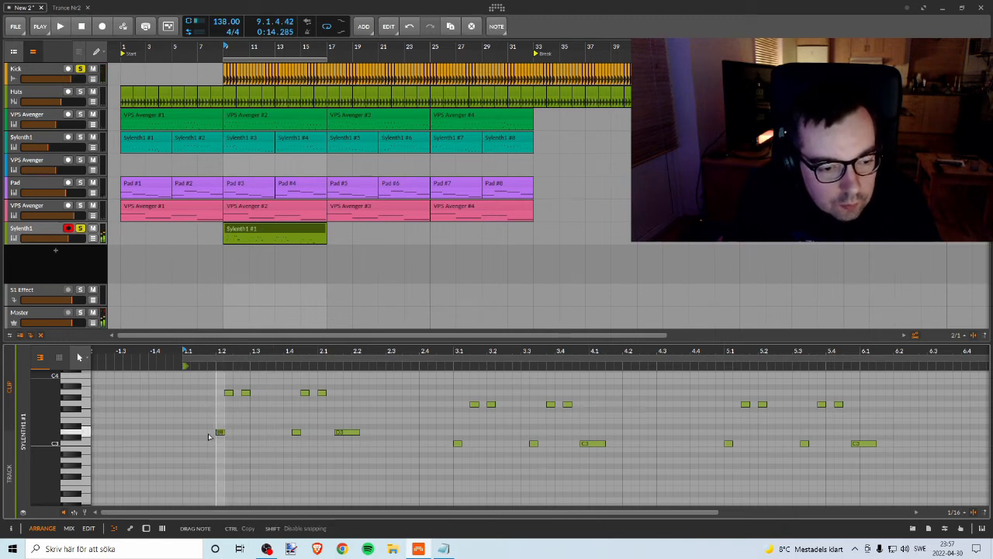
drag(184, 433, 186, 432)
key(space)
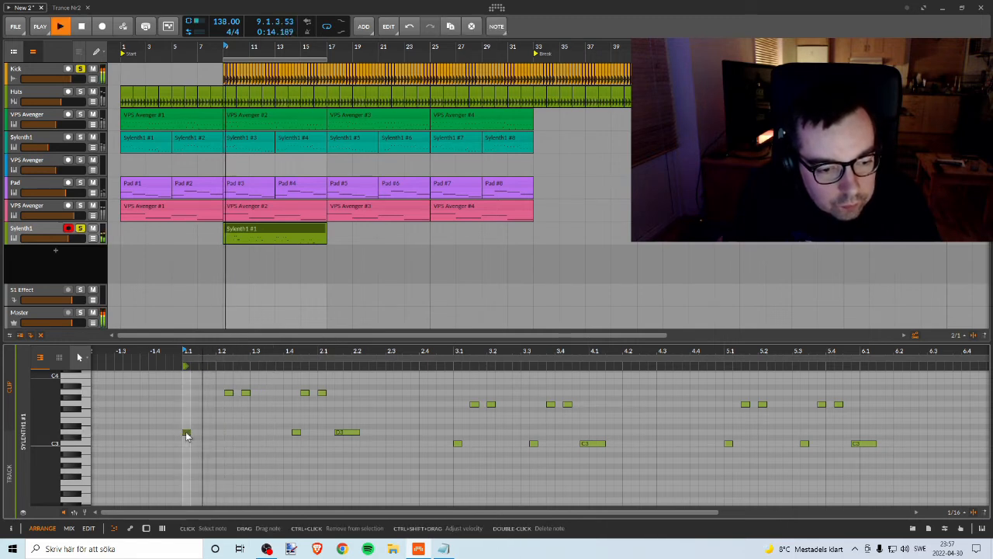
drag(219, 384, 259, 404)
key(Left)
key(Left)
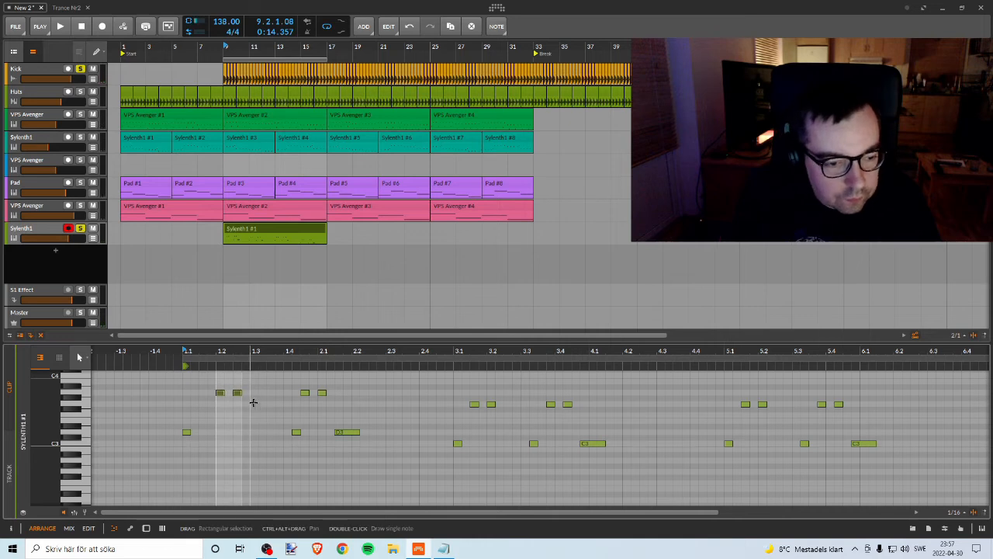
key(Left)
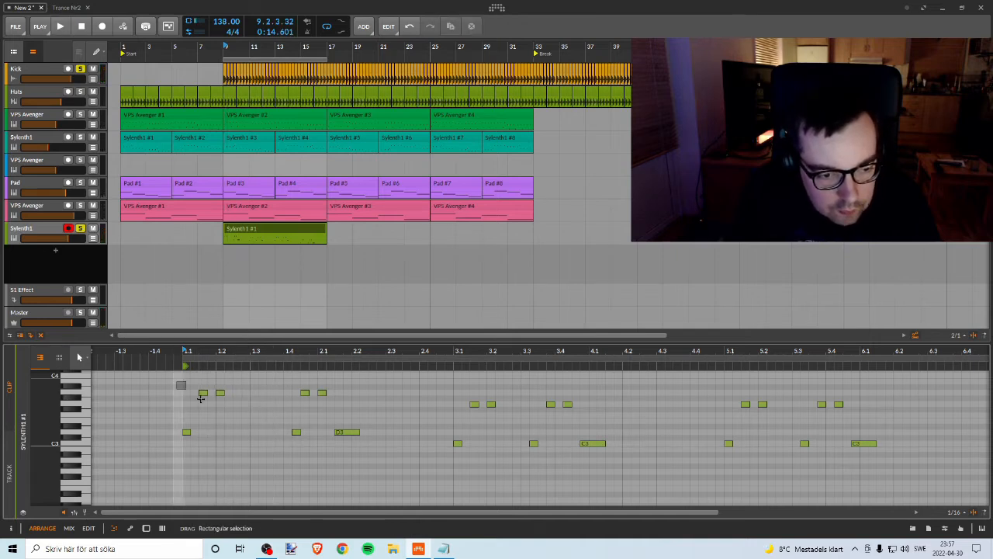
Step: Replace the remaining notes of the bar 1 phrase with a copy of its first three notes at beat 1.3
drag(277, 381, 365, 457)
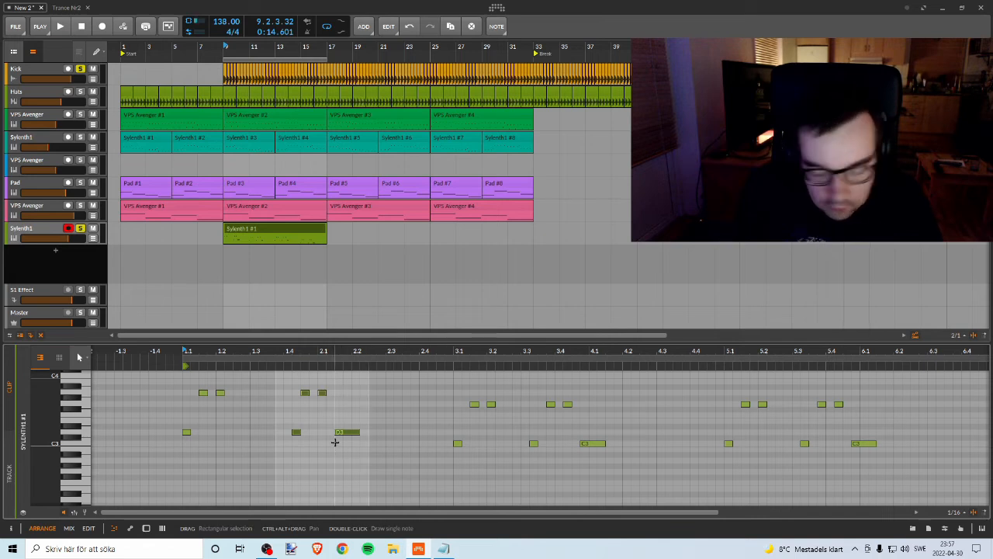
key(Delete)
drag(173, 385, 259, 445)
drag(187, 432, 255, 433)
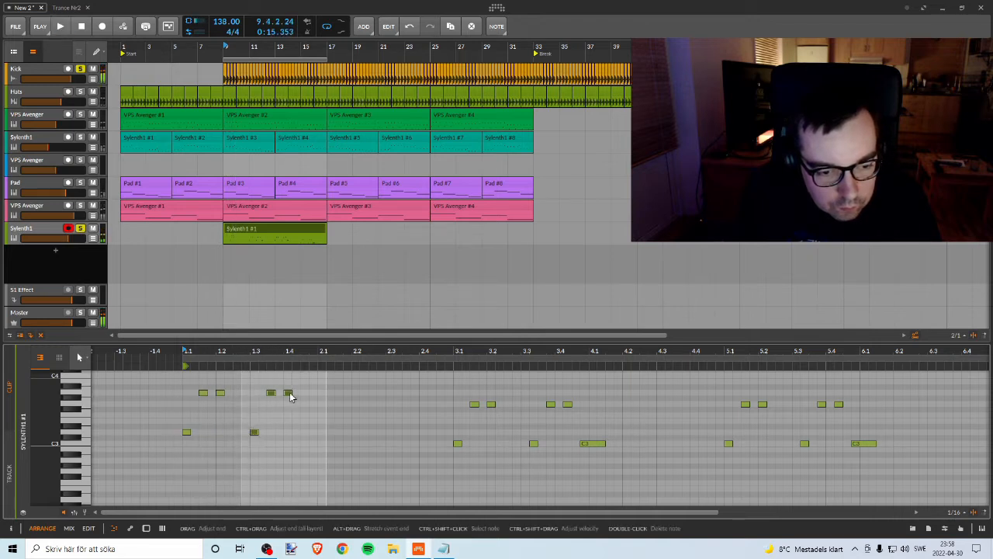
Step: Add a longer D3 note after the last high note of the bar 1 phrase, ending at bar 2, and play it
drag(289, 394, 309, 434)
key(space)
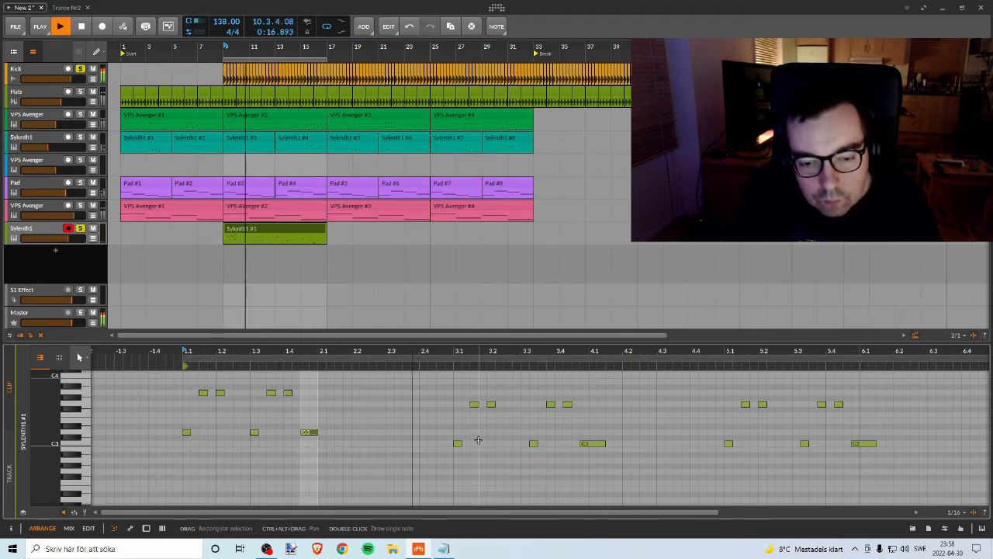
key(space)
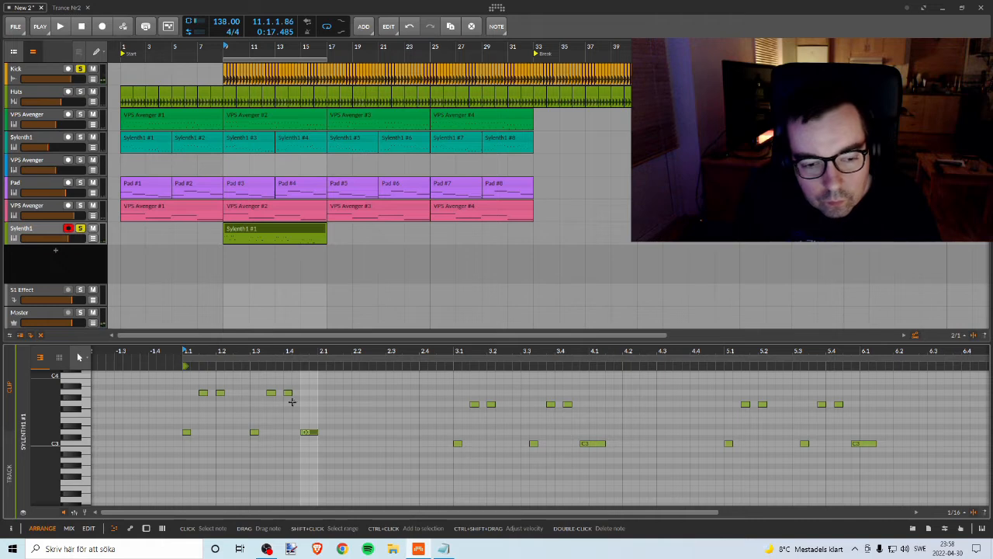
Step: Delete the old phrase at bar 3 of the Sylenth1 clip
drag(332, 376, 208, 440)
click(456, 412)
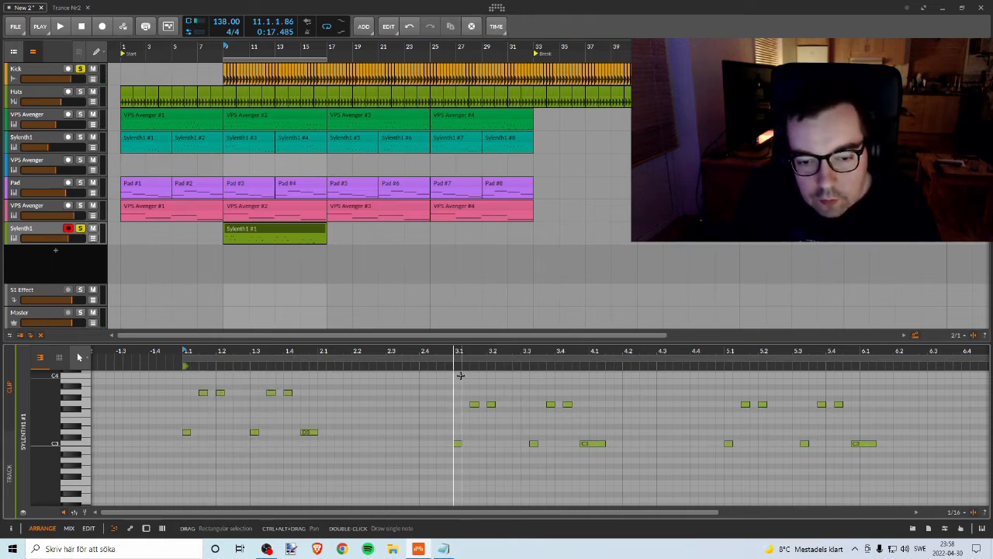
drag(443, 388, 617, 467)
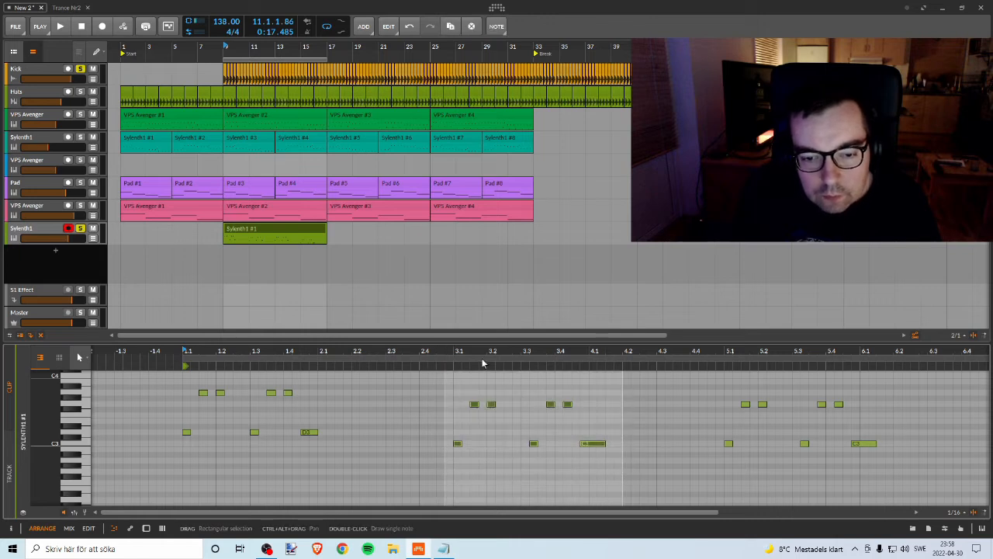
drag(469, 351, 450, 341)
drag(428, 390, 545, 452)
key(Delete)
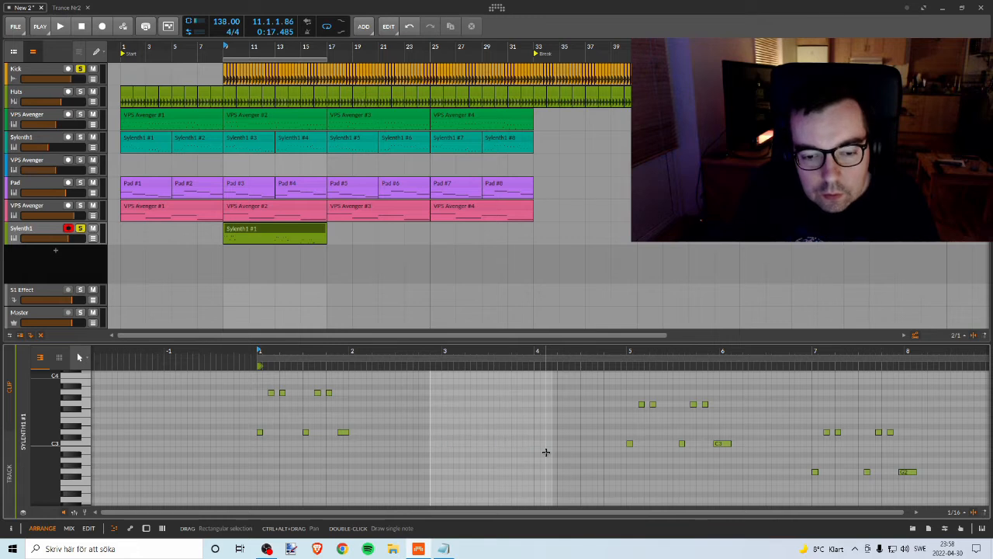
key(ctrl+z)
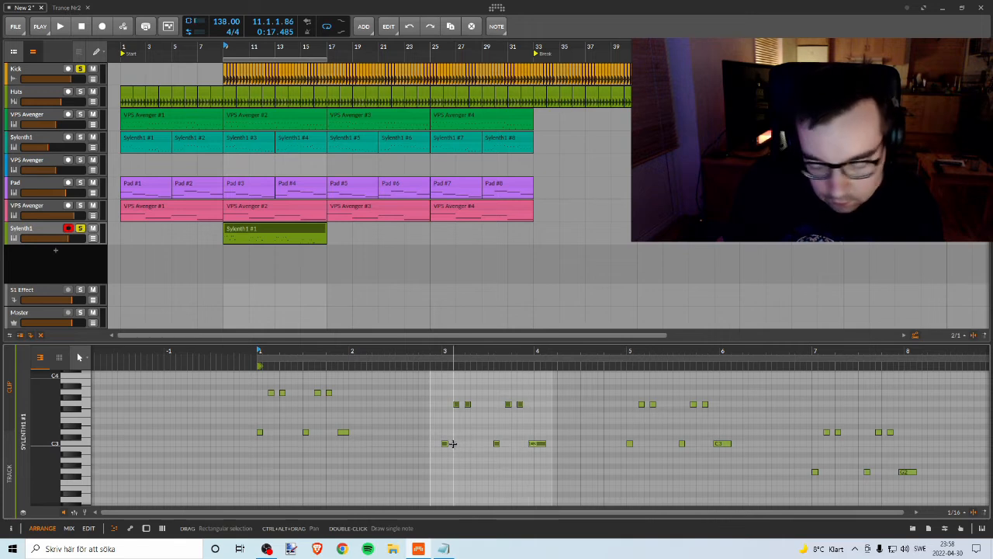
key(Delete)
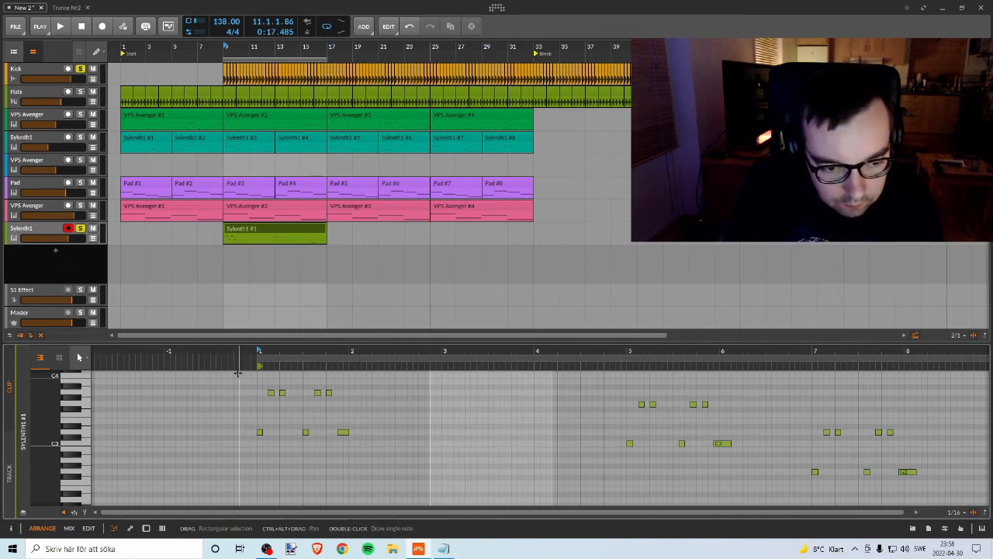
Step: Copy the bar 1 phrase to bar 3 with its low notes on C3, and play the melody
drag(244, 383, 395, 451)
drag(260, 433, 309, 436)
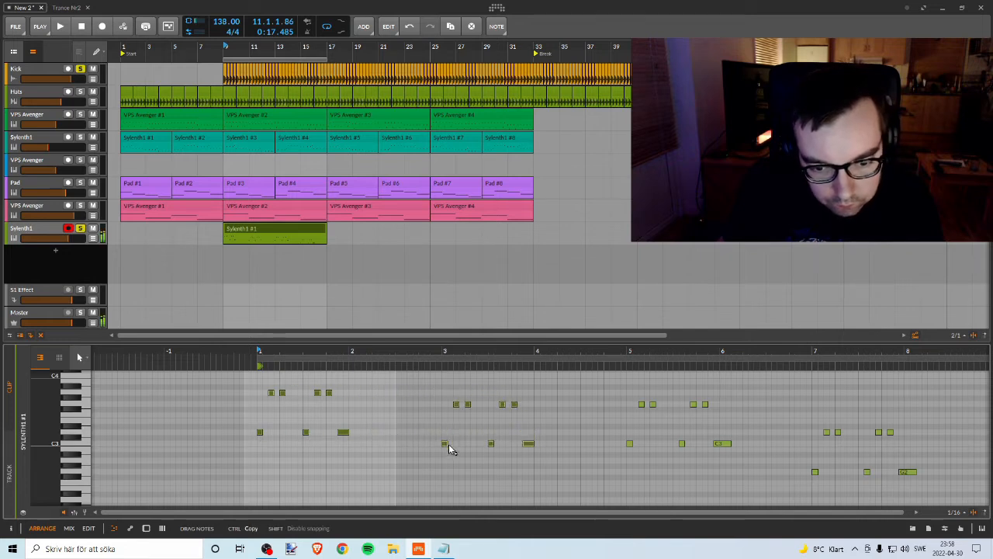
drag(448, 452, 443, 450)
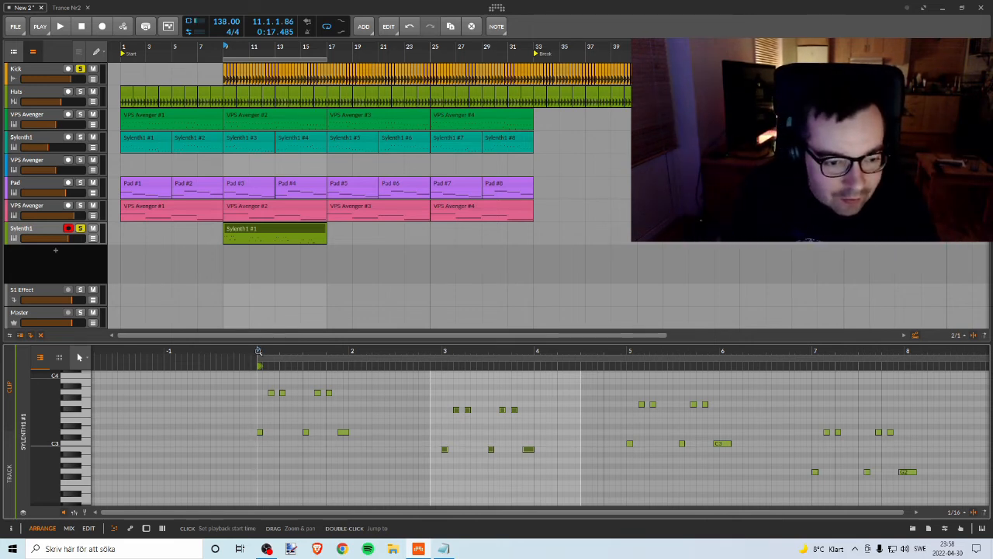
key(space)
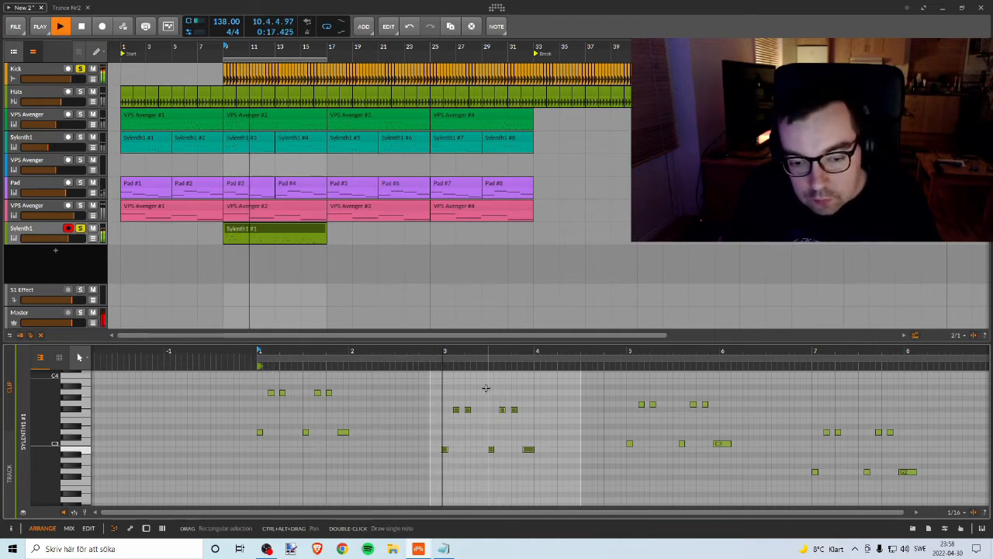
key(space)
key(space)
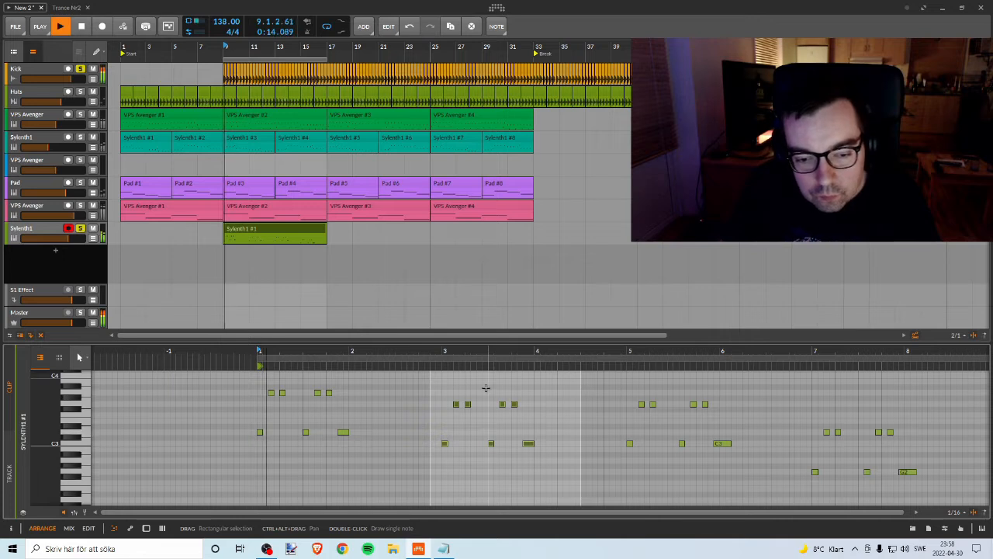
drag(562, 353, 508, 392)
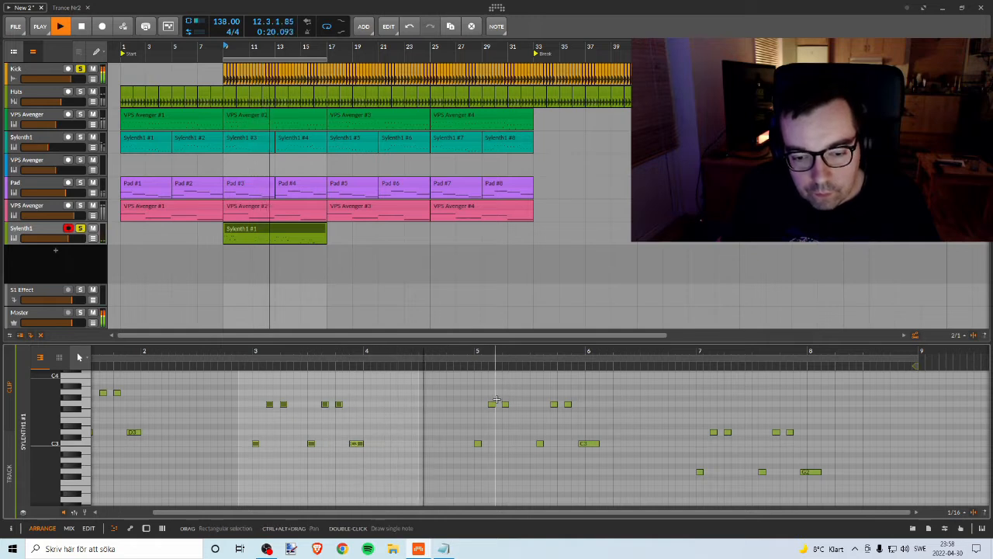
key(space)
drag(457, 382, 622, 465)
key(Delete)
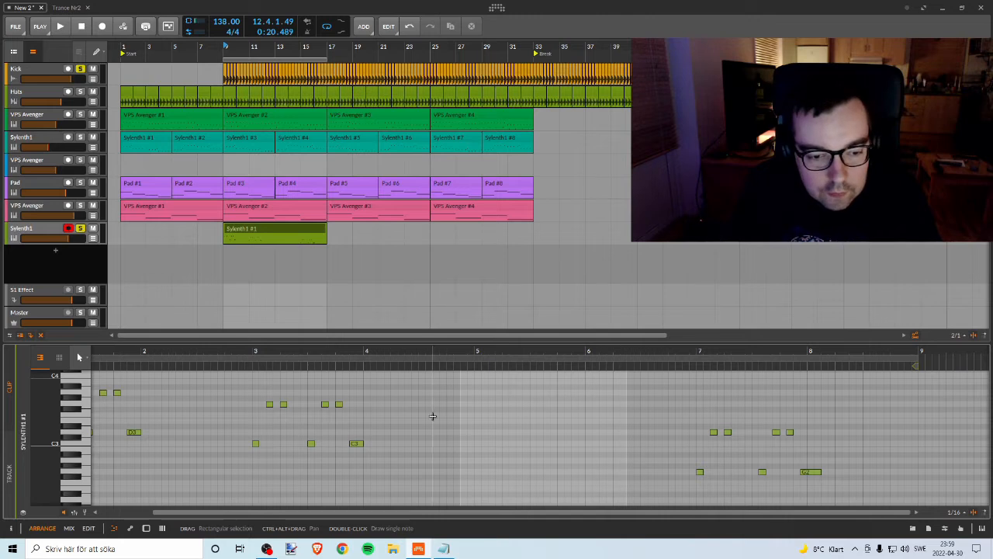
drag(225, 379, 390, 464)
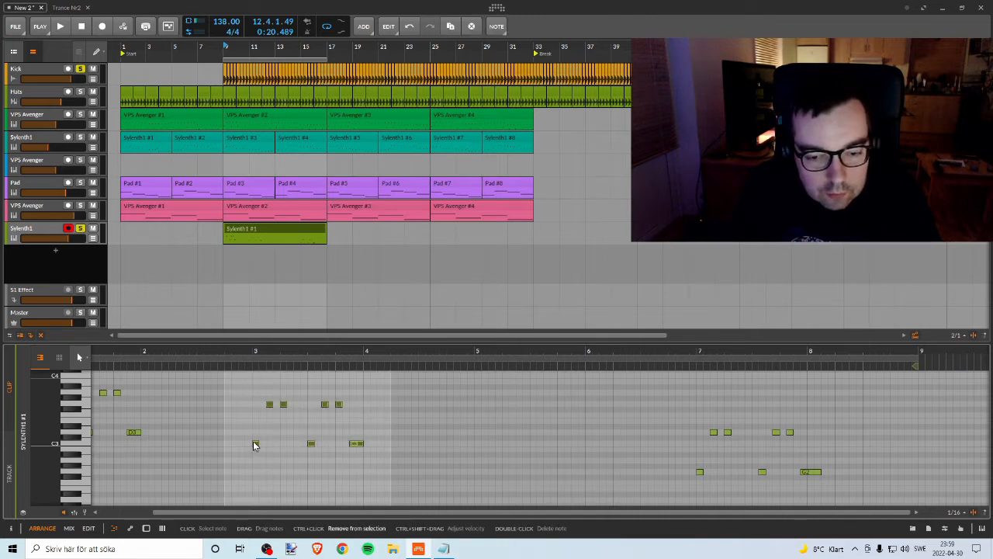
key(ctrl+z)
Step: Replace the old phrase at bar 5 with a copy of the bar 3 phrase, aligned to the start of bar 5
drag(464, 383, 621, 473)
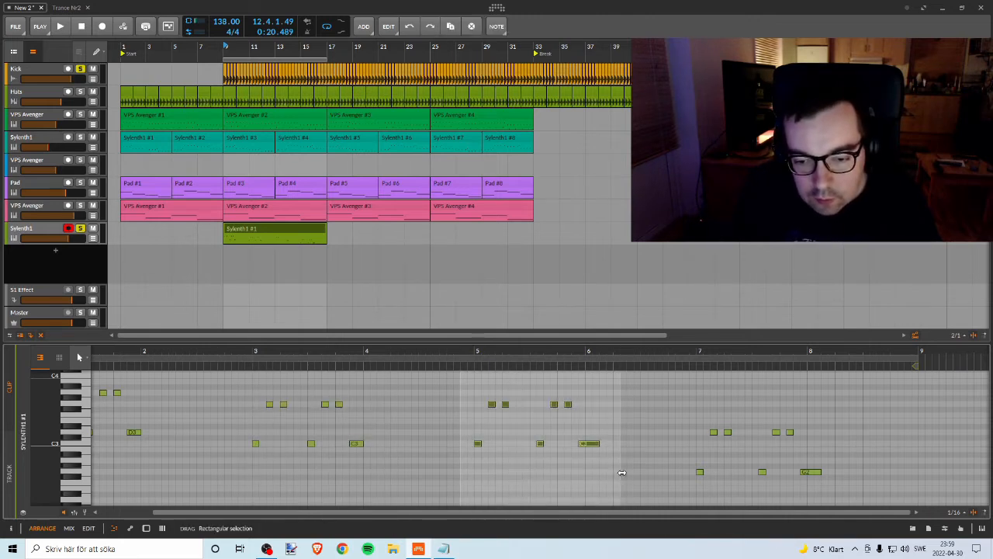
key(Delete)
drag(229, 387, 415, 475)
ctrl+drag(256, 444, 433, 446)
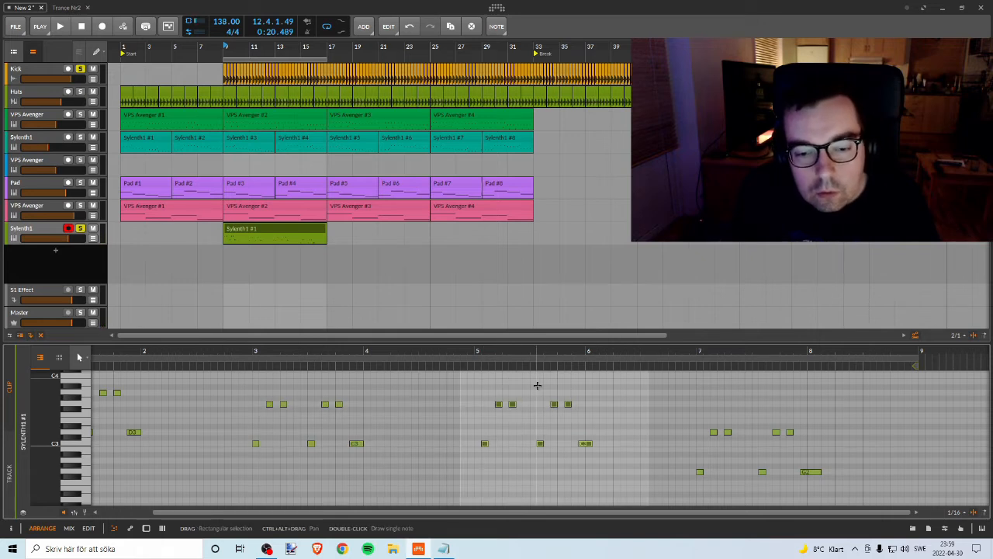
key(Left)
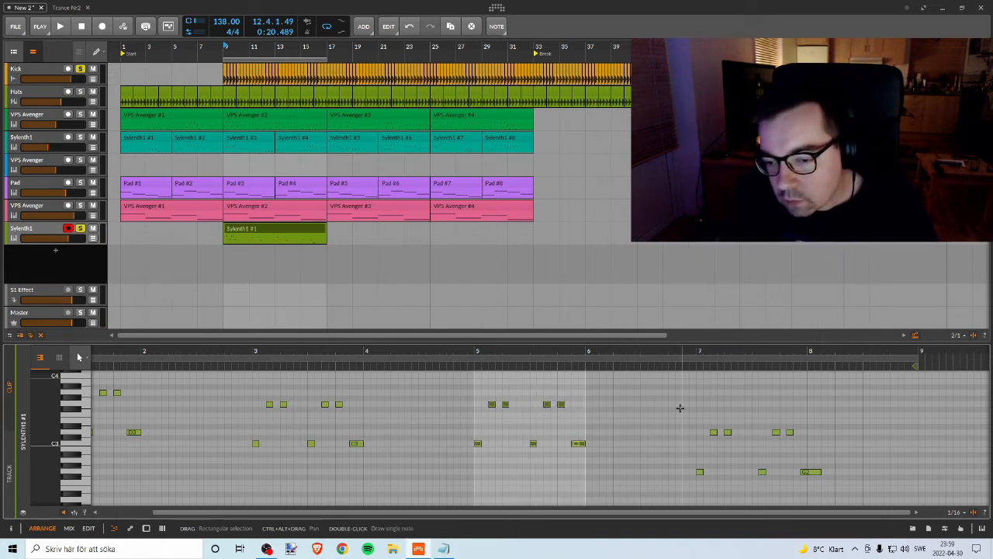
Step: Delete the old phrase at bar 7 of the Sylenth1 clip
drag(675, 415, 881, 506)
drag(877, 501, 864, 491)
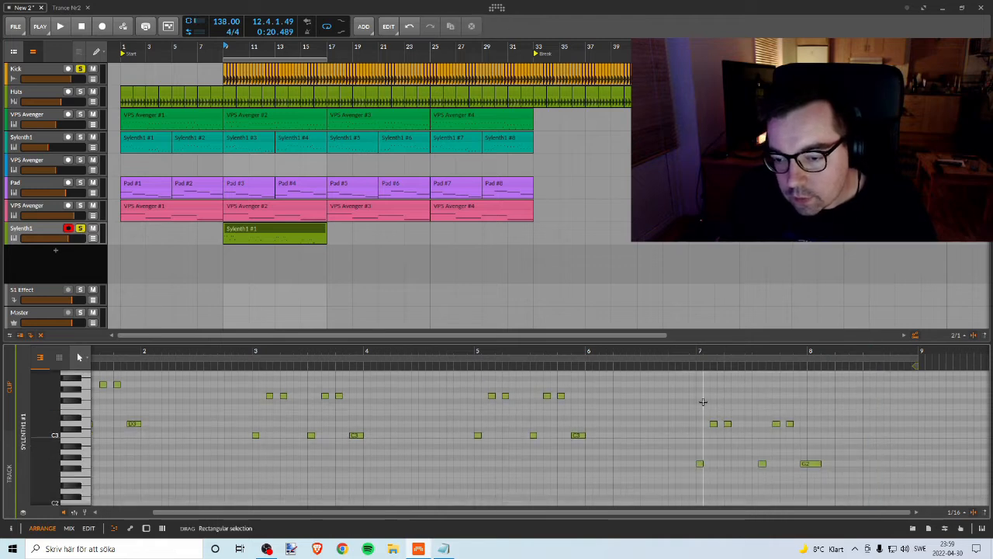
drag(675, 404, 842, 477)
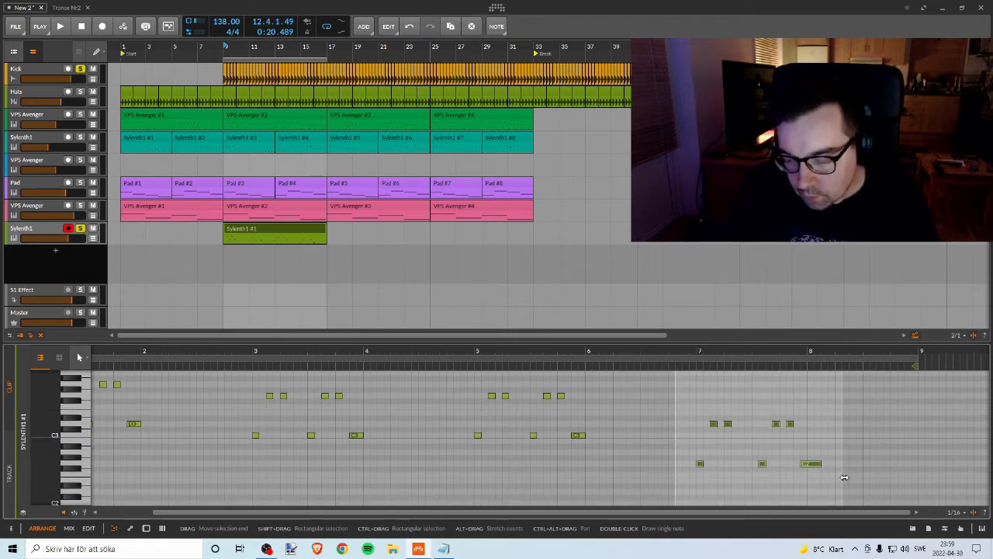
key(Delete)
Step: Copy the bar 5 phrase to the start of bar 7 with its low notes on G2, and play it
drag(497, 389, 583, 438)
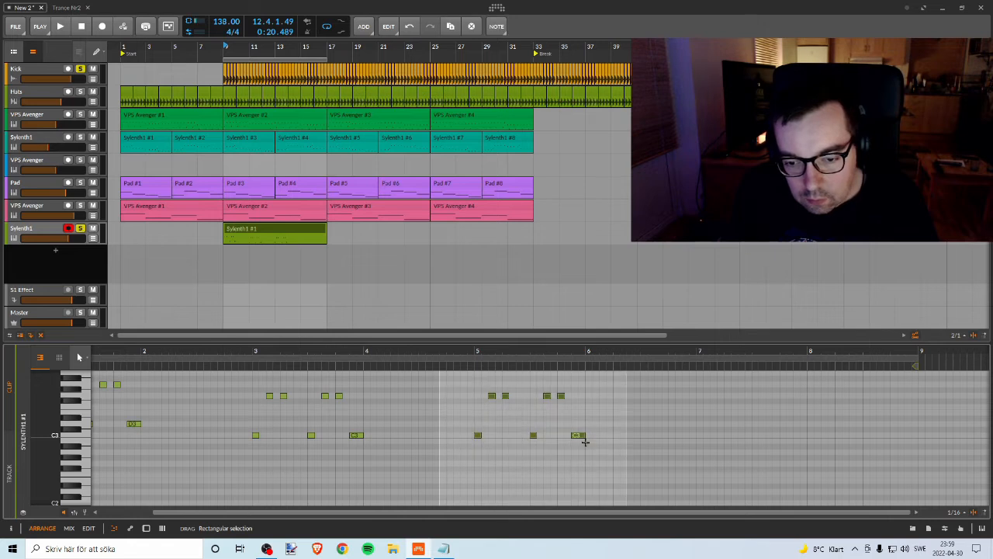
drag(478, 436, 703, 466)
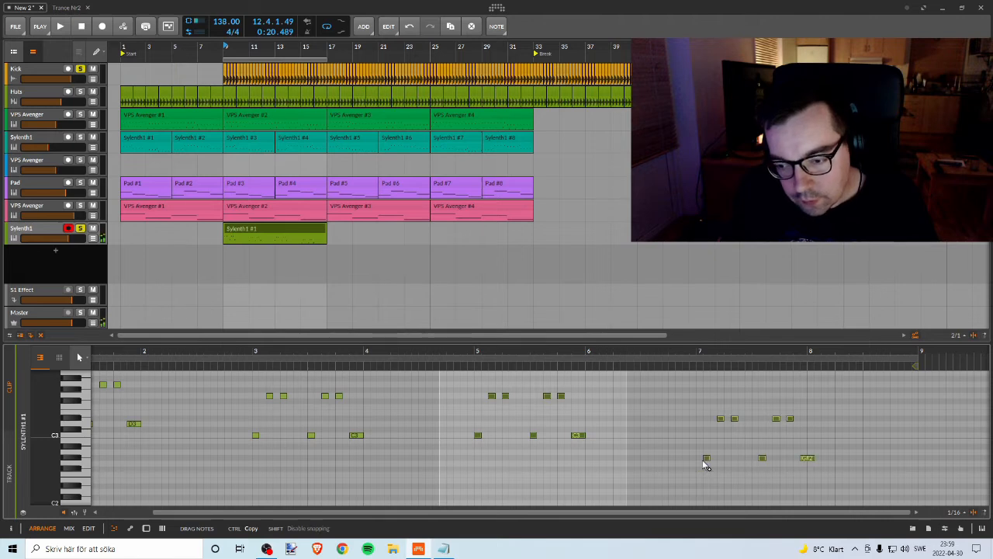
drag(700, 468, 699, 464)
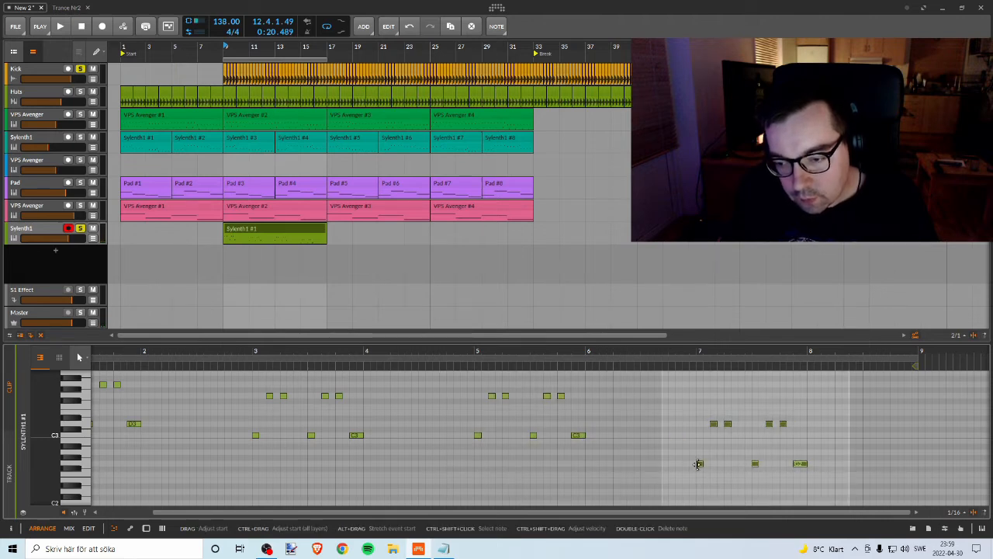
click(696, 351)
key(space)
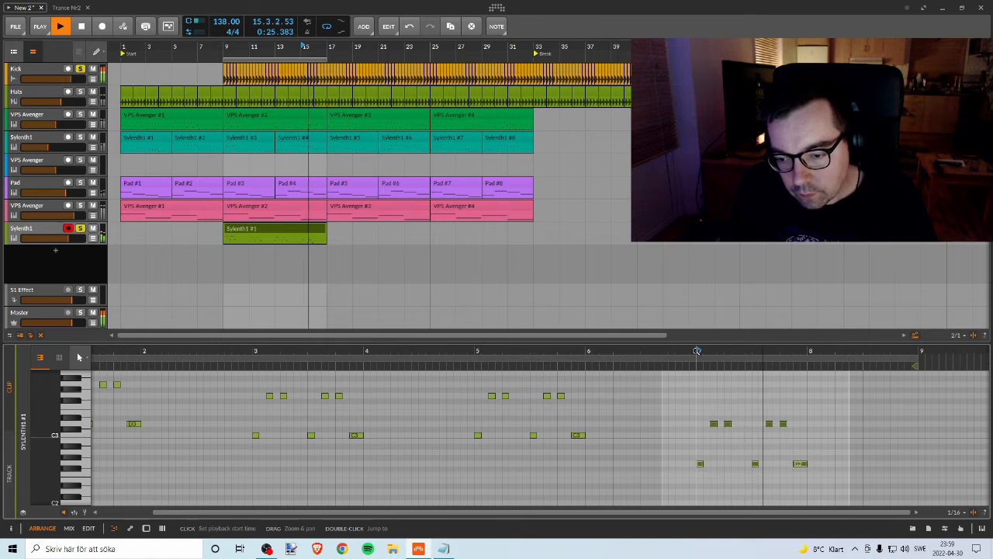
key(Up)
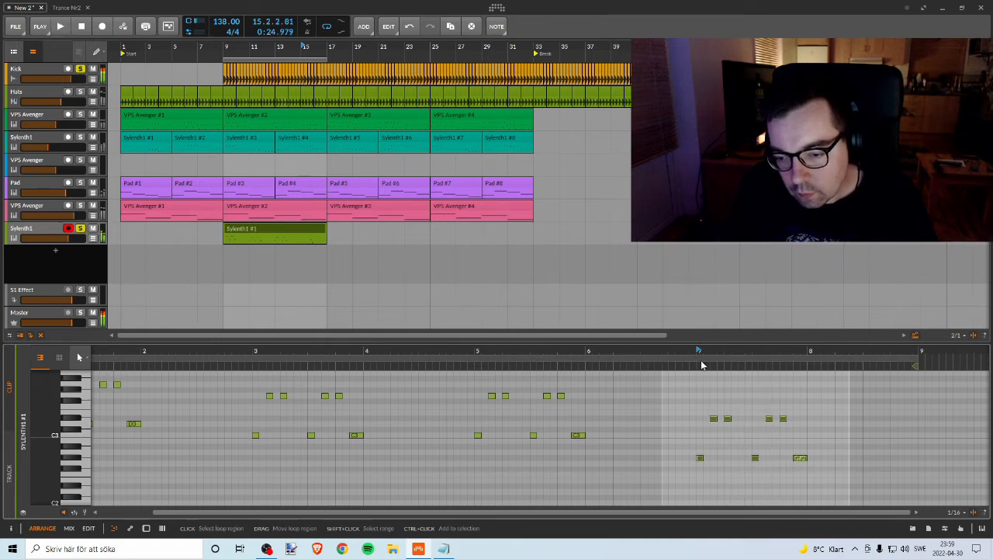
key(Down)
key(space)
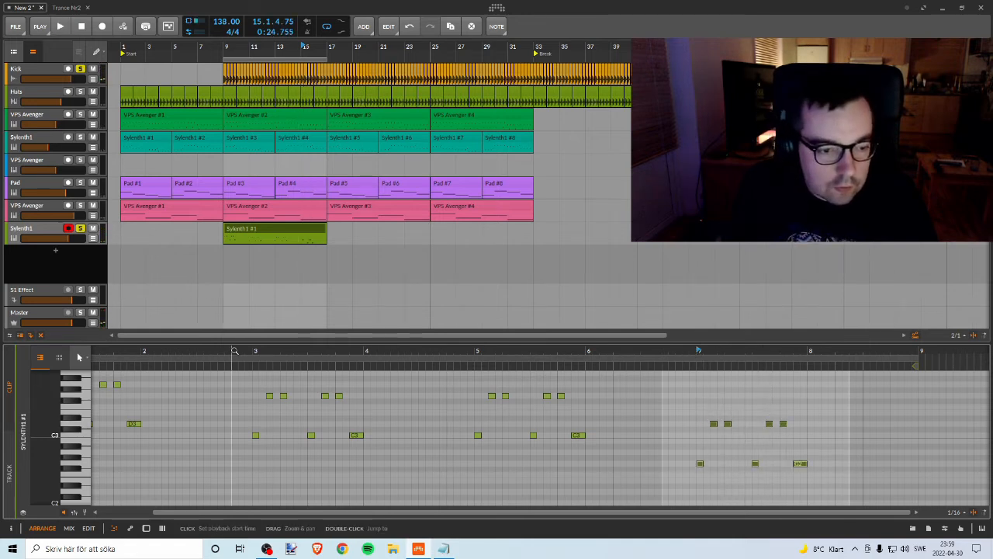
Step: Play the reworked Sylenth1 melody together with the full mix from bar 9
drag(233, 351, 364, 344)
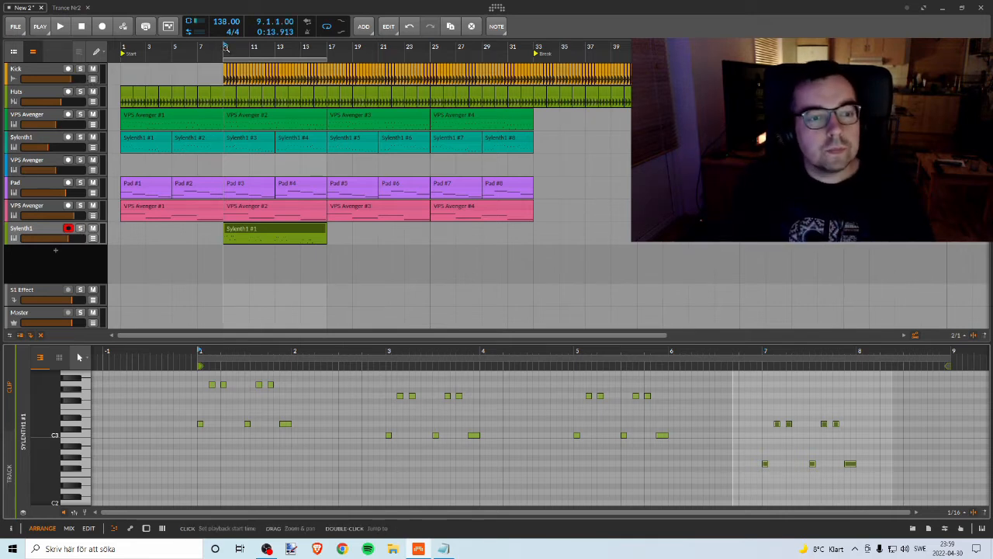
key(space)
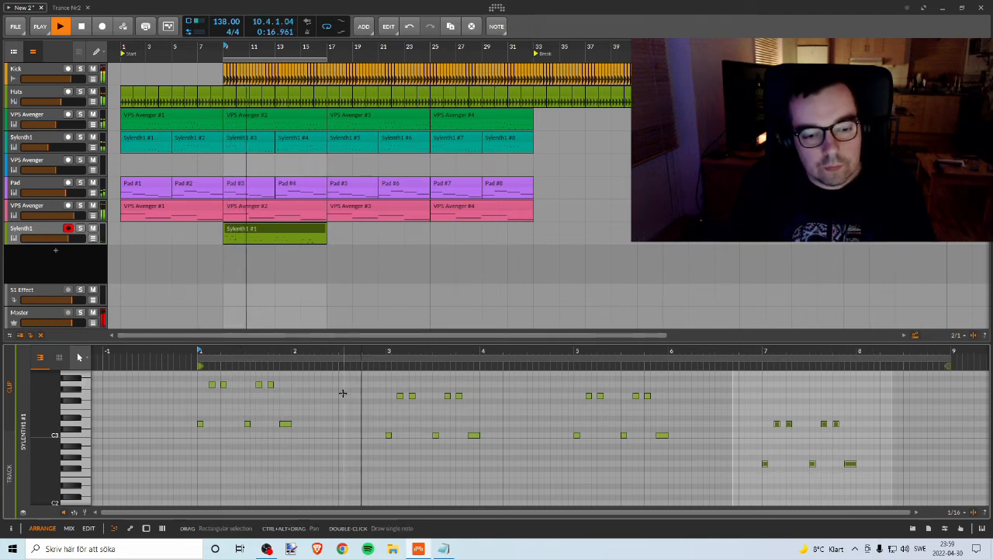
key(space)
Step: Lengthen the last D3 note of the bar 1 phrase to end at 2.2, playing the melody to check it
scroll(311, 419, up, 5)
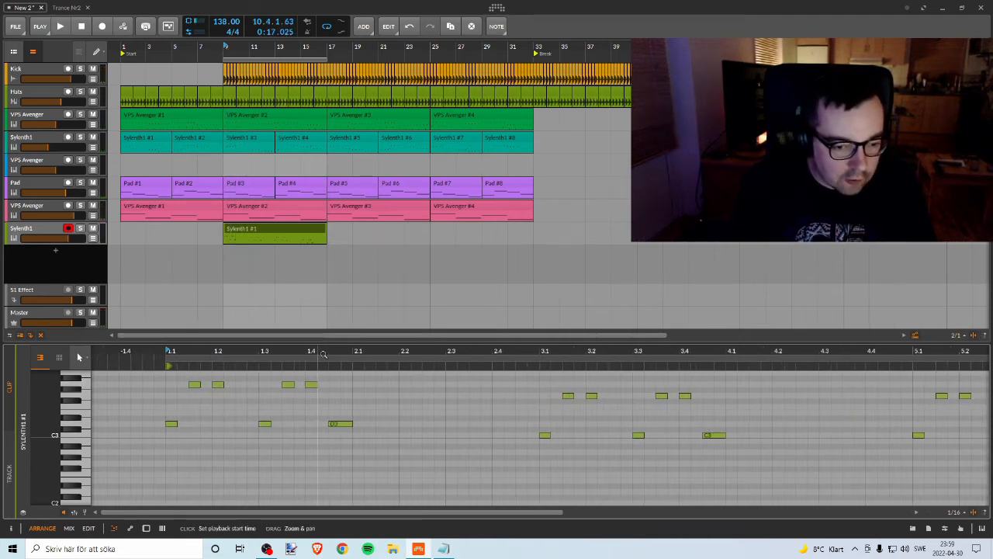
click(339, 426)
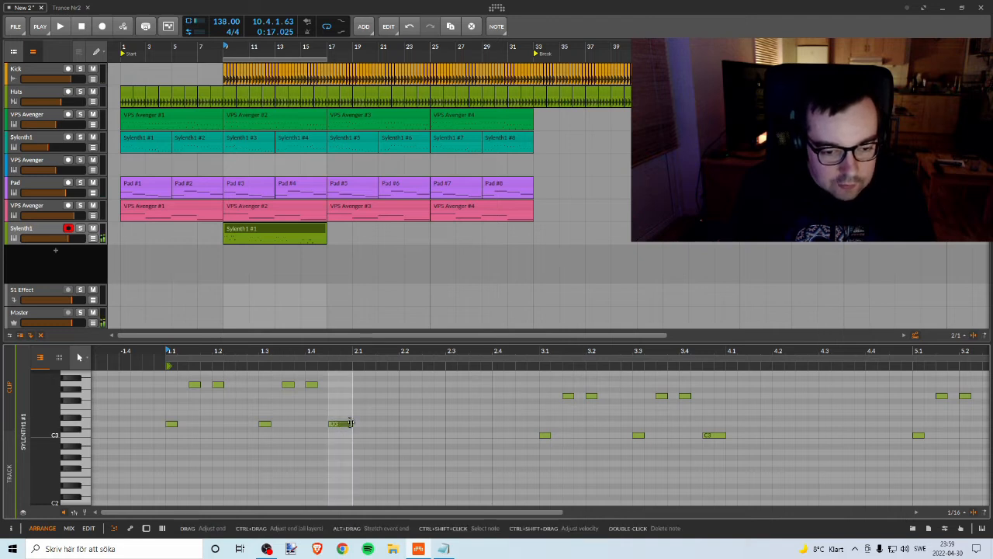
drag(349, 423, 363, 423)
key(space)
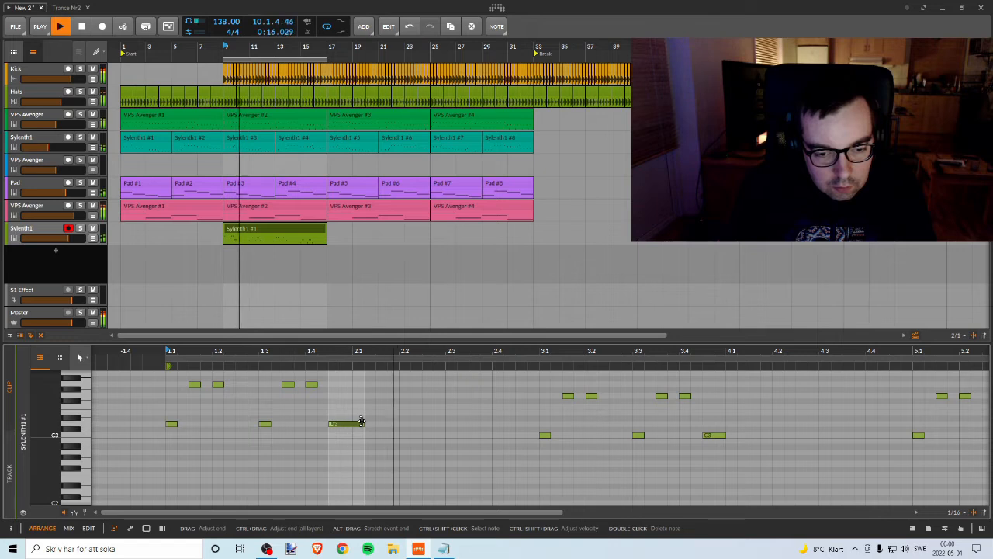
key(space)
drag(361, 421, 375, 421)
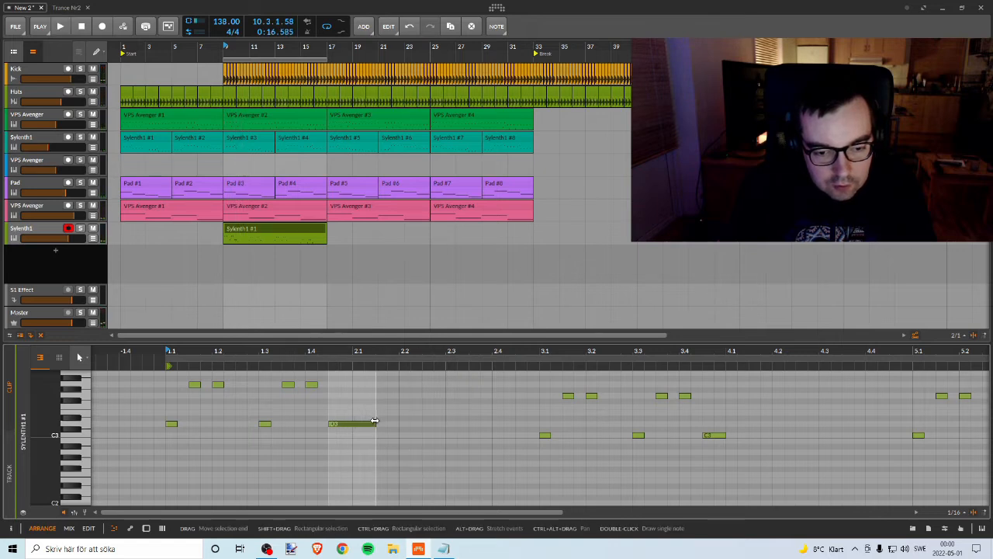
key(space)
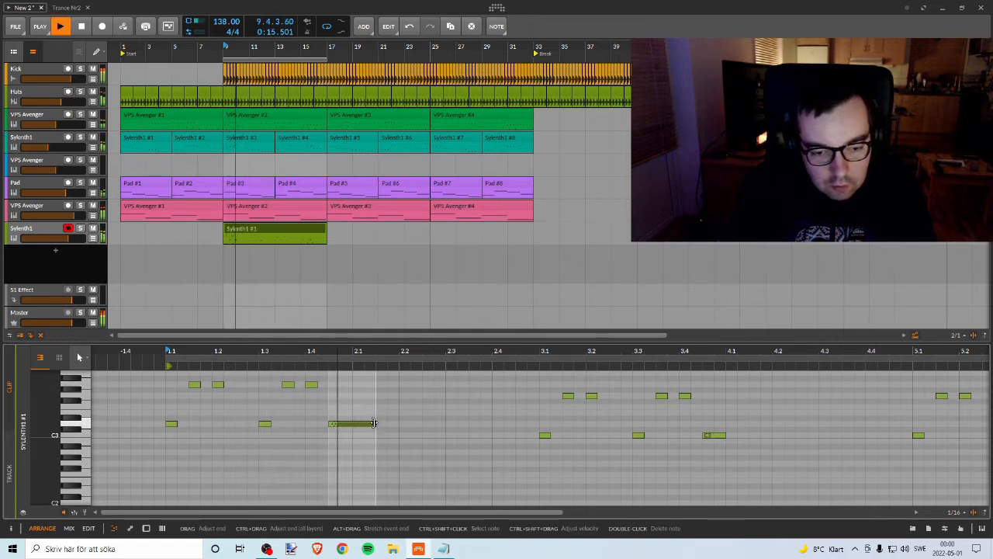
key(space)
drag(373, 423, 399, 423)
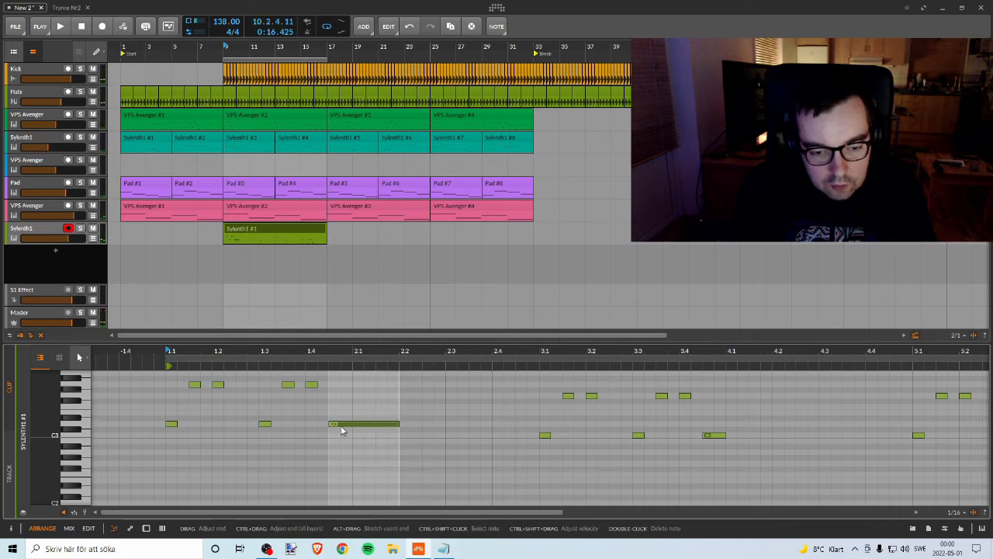
key(space)
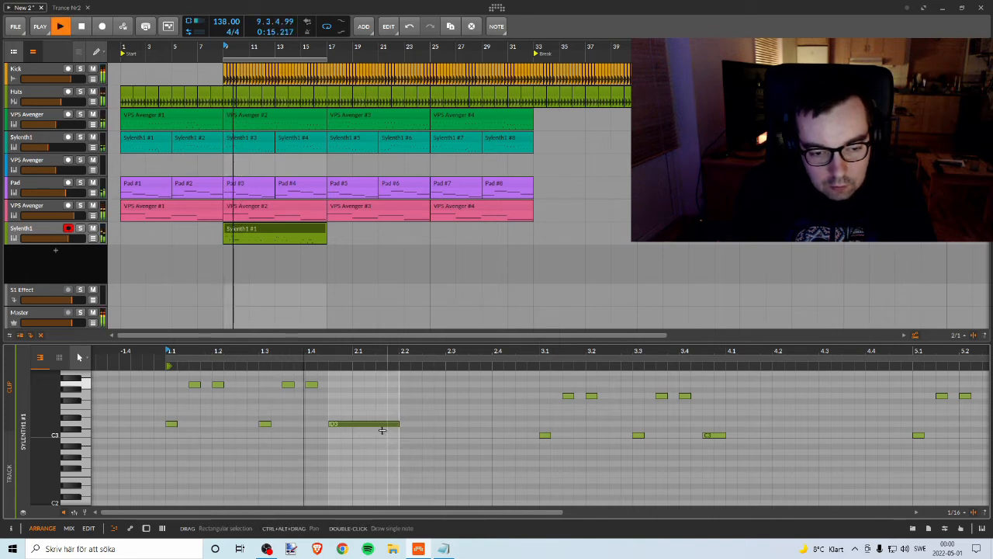
key(space)
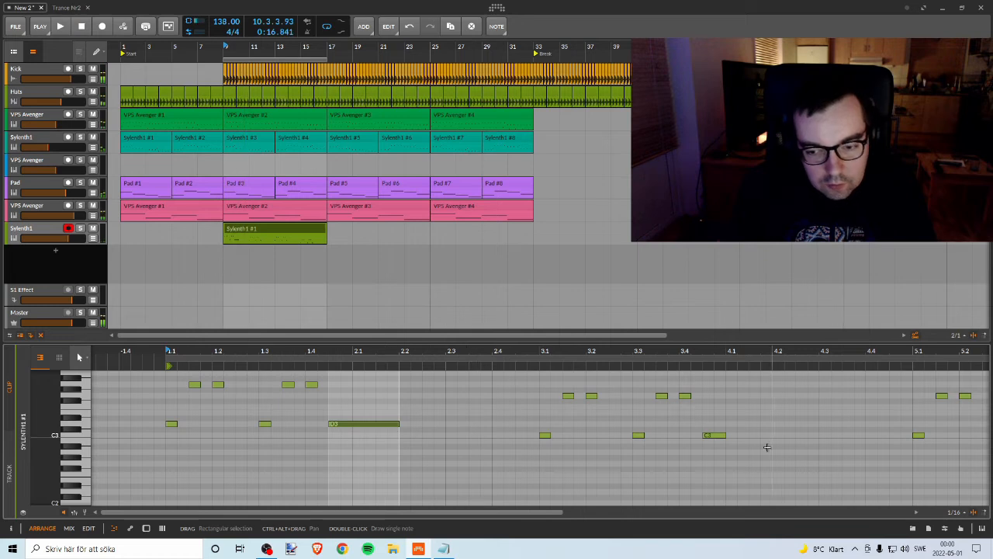
Step: Lengthen the last low notes of the bar 3, 5 and 7 phrases to end at 4.2, 6.2 and 8.2
drag(723, 435, 773, 434)
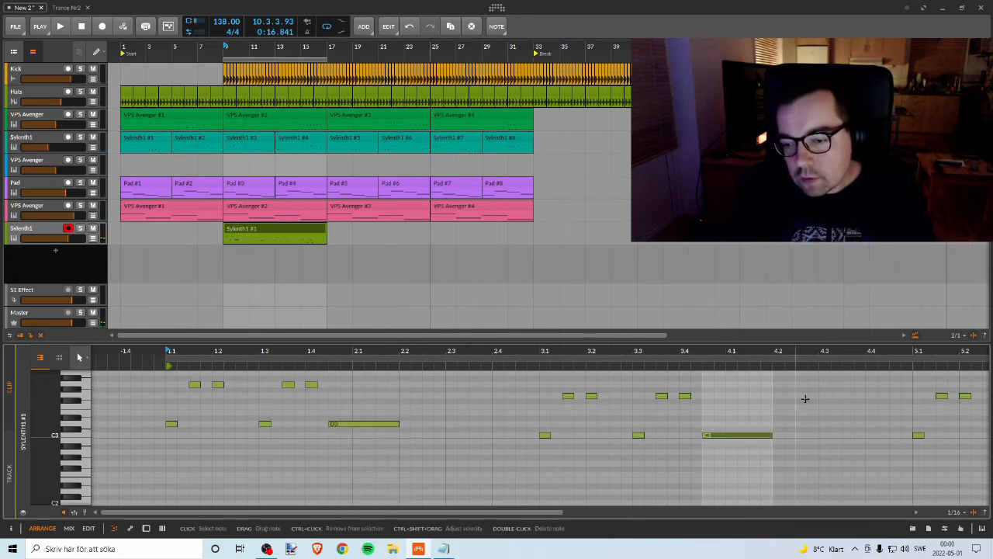
drag(851, 355, 444, 358)
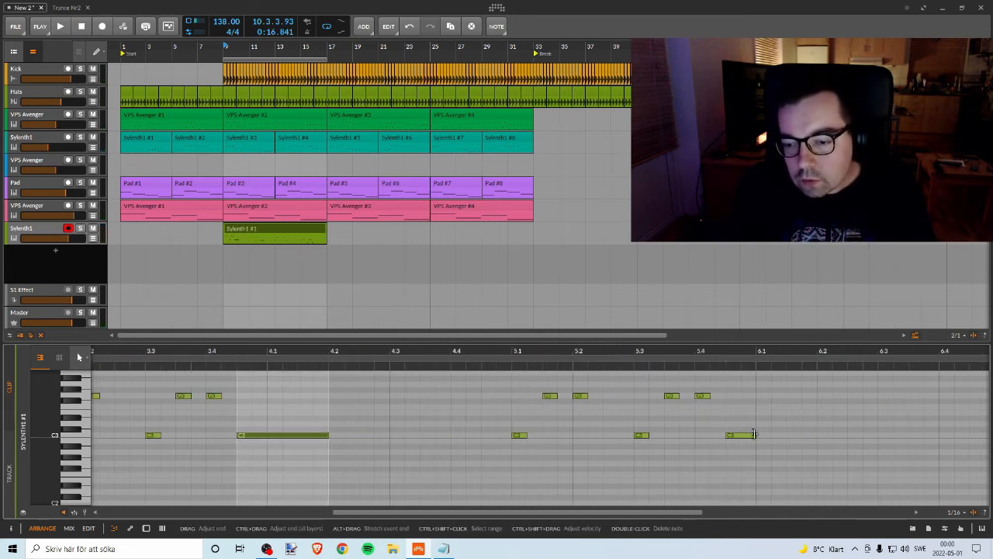
drag(756, 435, 819, 436)
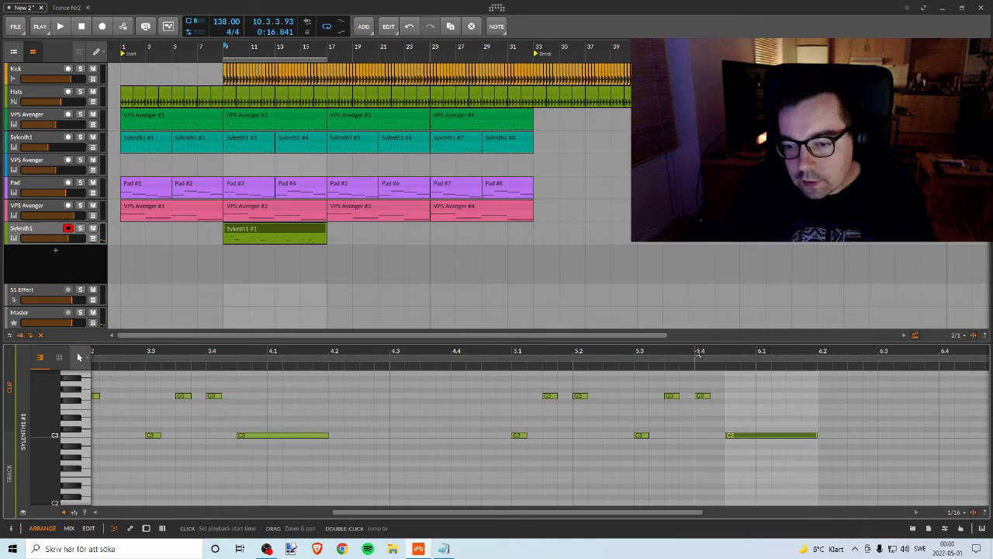
drag(694, 355, 926, 464)
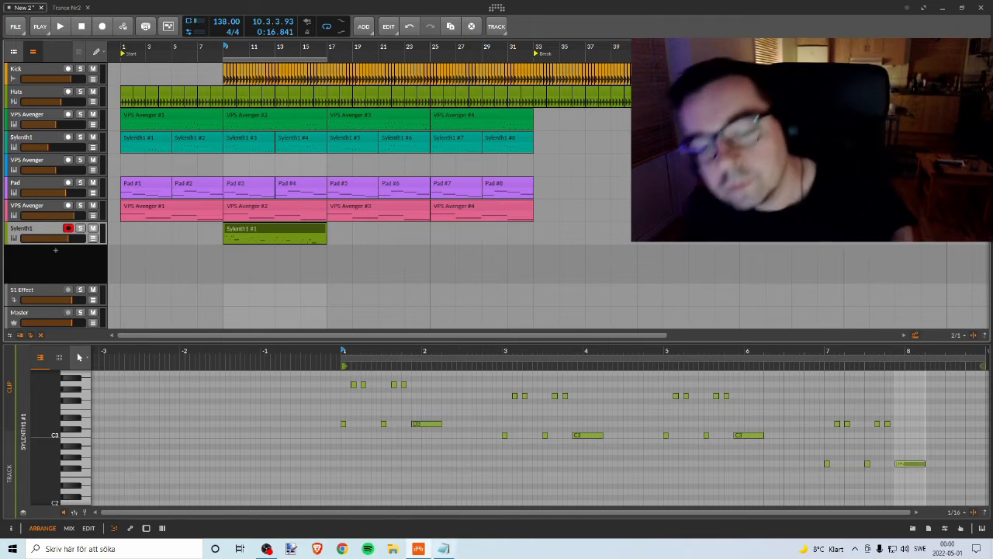
Step: Rename the Sylenth1 track holding the new melody as Lead, using the name from the Notepad list
click(443, 548)
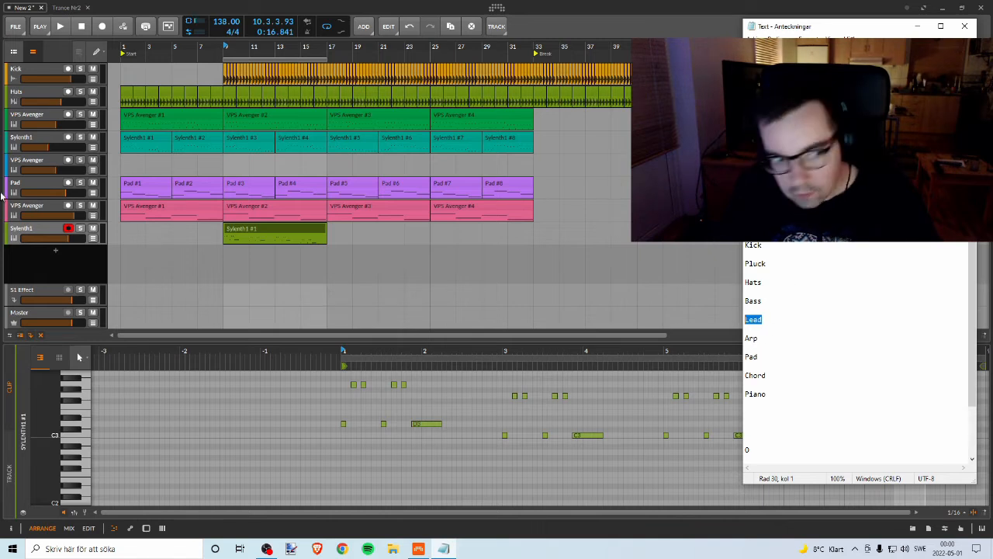
right_click(31, 225)
click(62, 346)
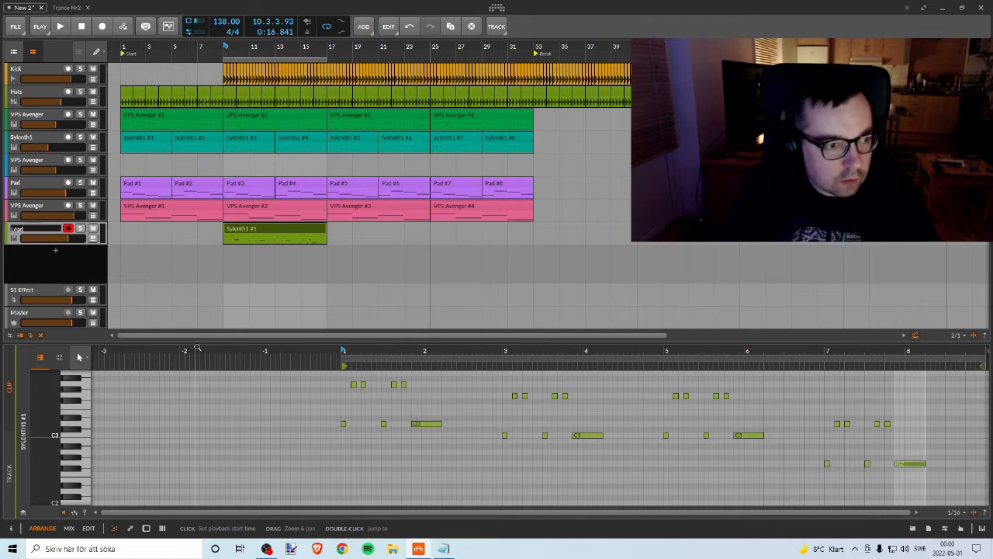
key(Return)
key(alt+Tab)
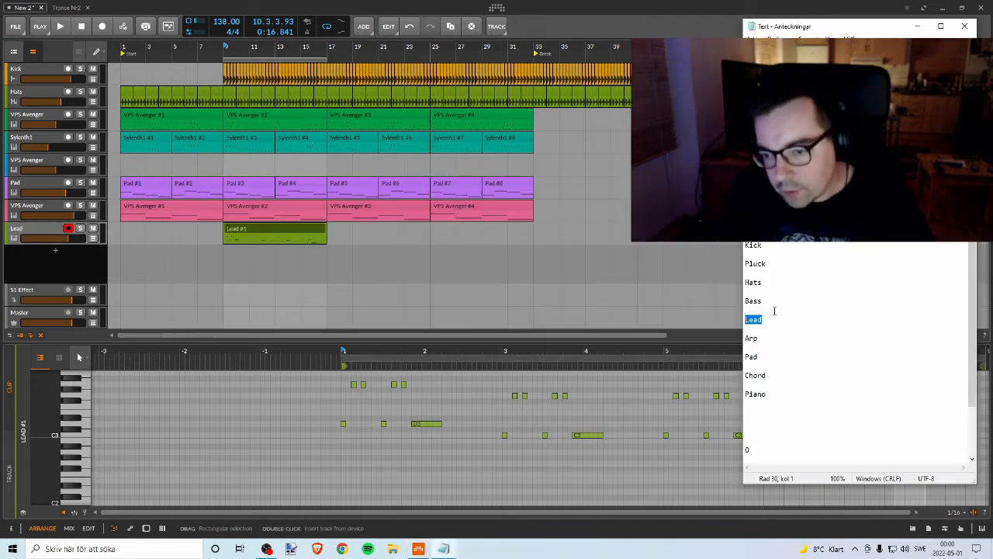
drag(754, 357, 766, 356)
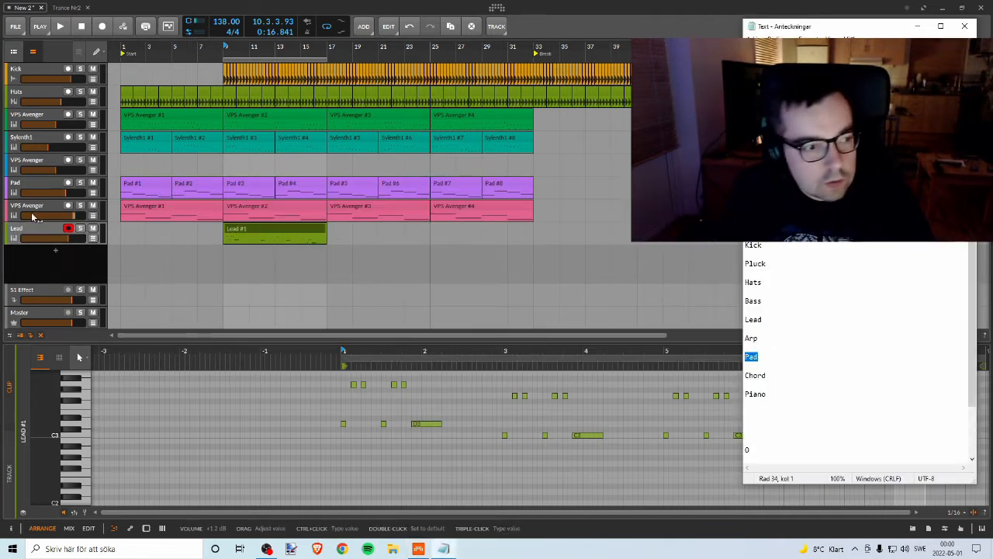
right_click(27, 207)
click(50, 326)
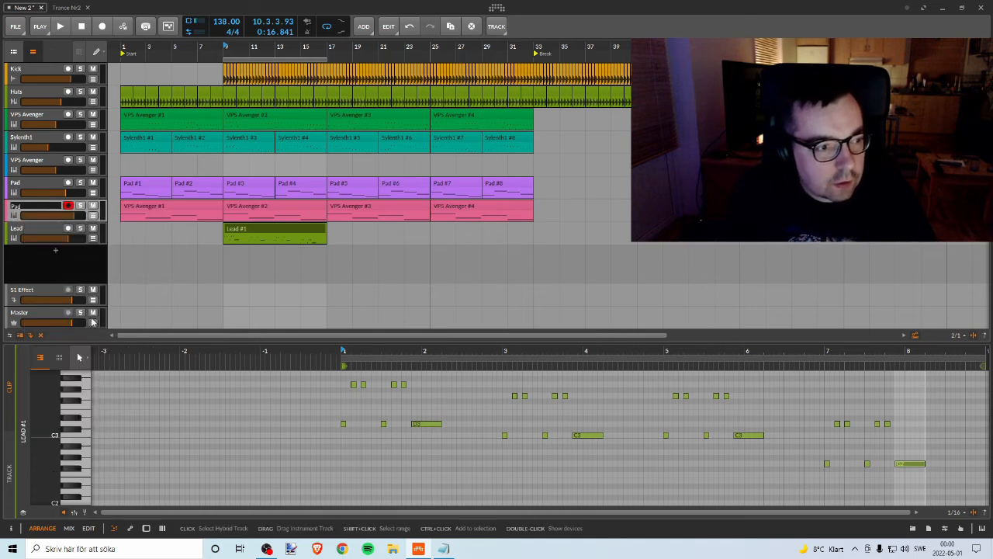
key(Escape)
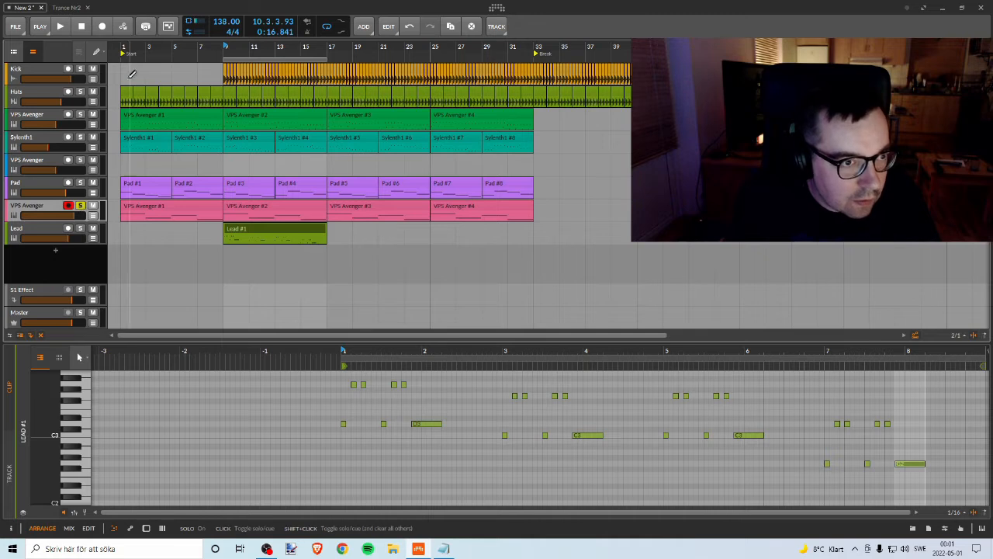
Step: Play the soloed VPS Avenger track below Pad from bar 1, and turn its solo off
click(122, 51)
key(space)
key(space)
click(81, 206)
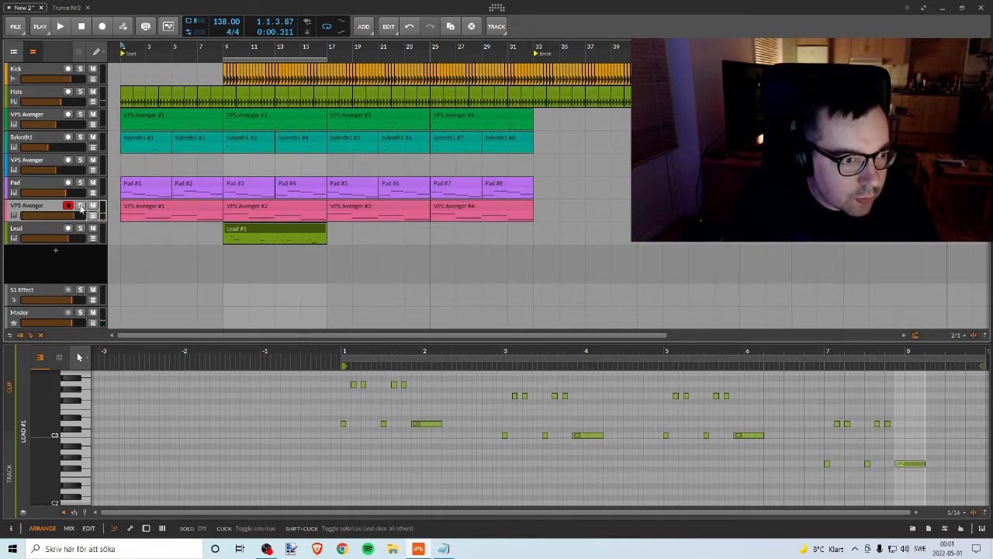
Step: Rename the VPS Avenger track below Pad as Bass, using the name from the Notepad list
key(alt+Tab)
click(748, 309)
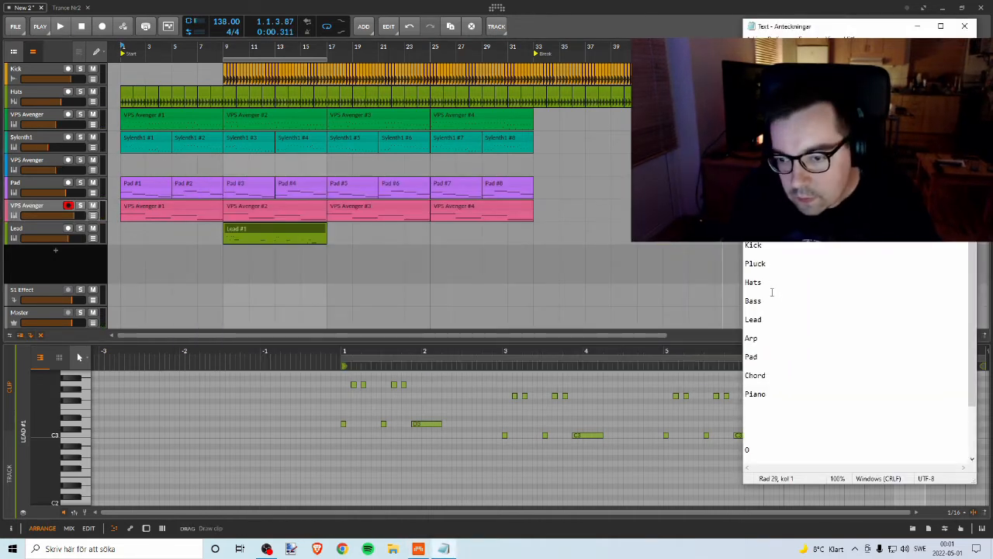
key(alt+Tab)
right_click(31, 205)
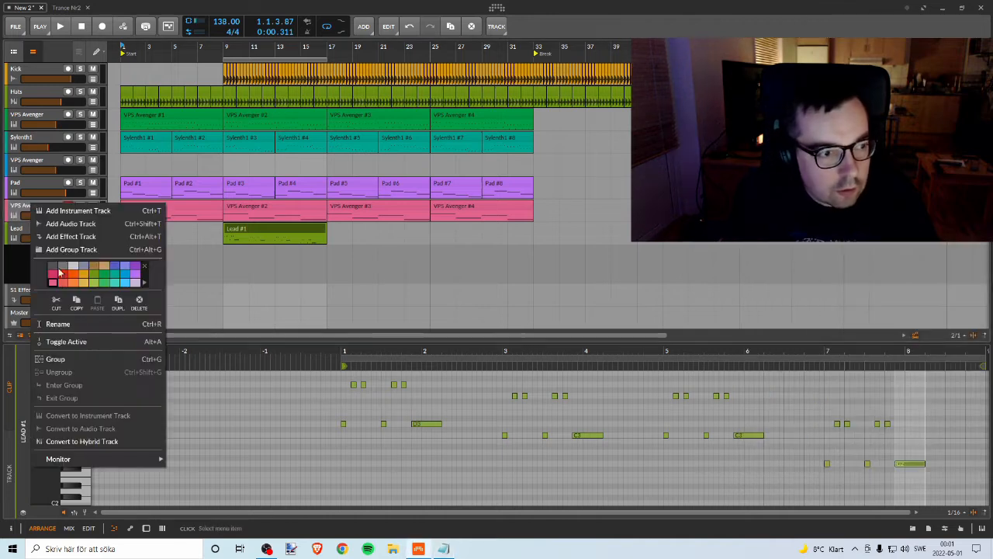
click(149, 312)
text(Bass)
key(Return)
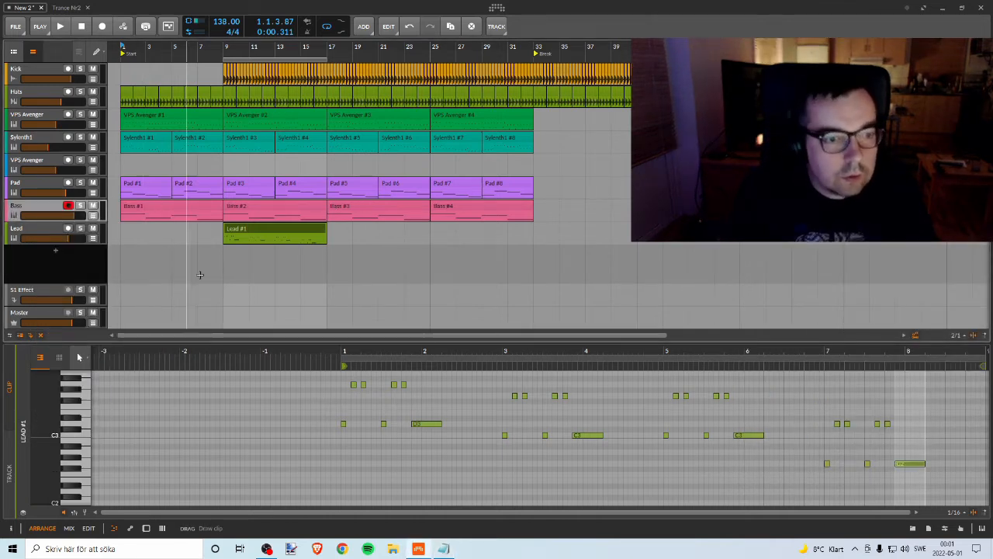
Step: Play the mix from bar 9 to hear the Lead with the other tracks
click(226, 49)
key(space)
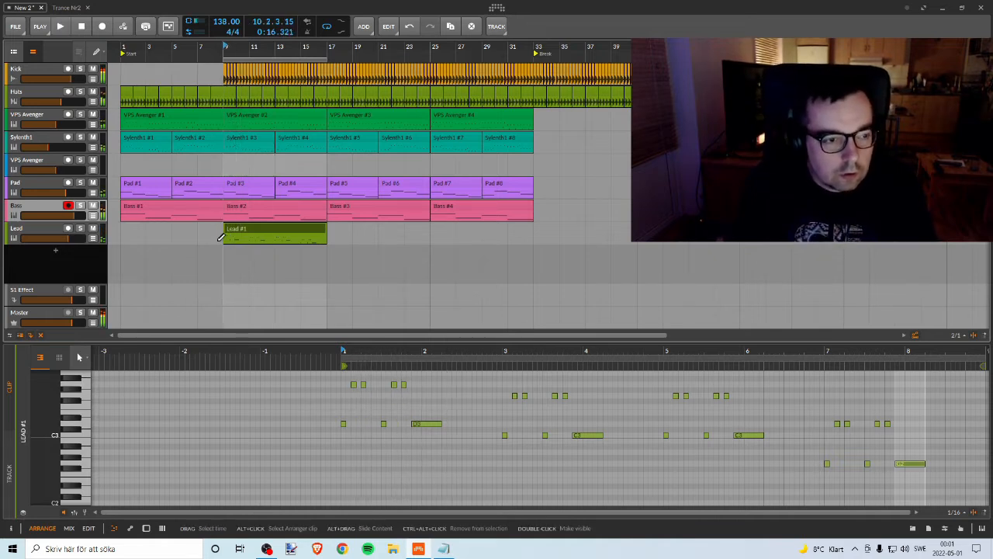
key(space)
Step: Show the Lead track's devices and open its Sylenth1 plugin window
click(37, 230)
double_click(39, 230)
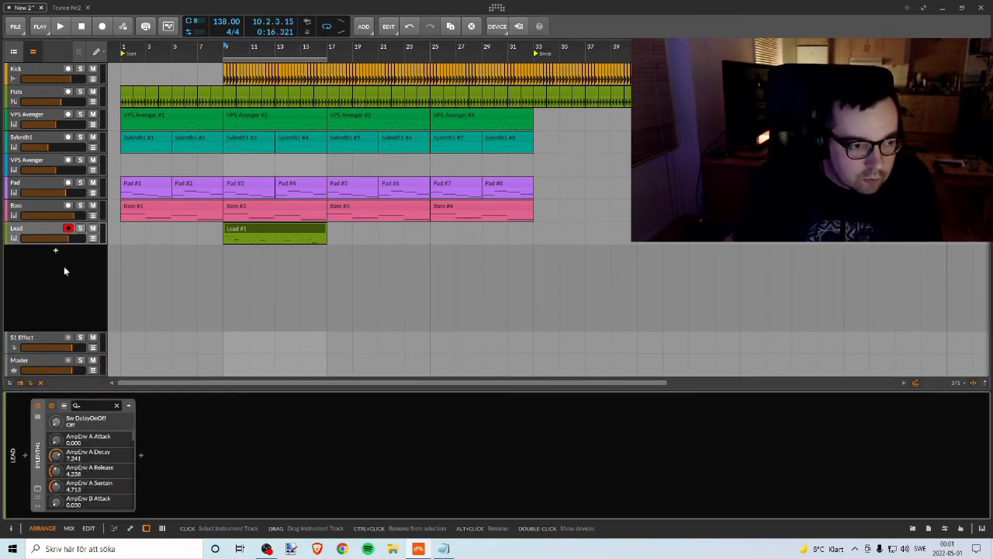
click(37, 489)
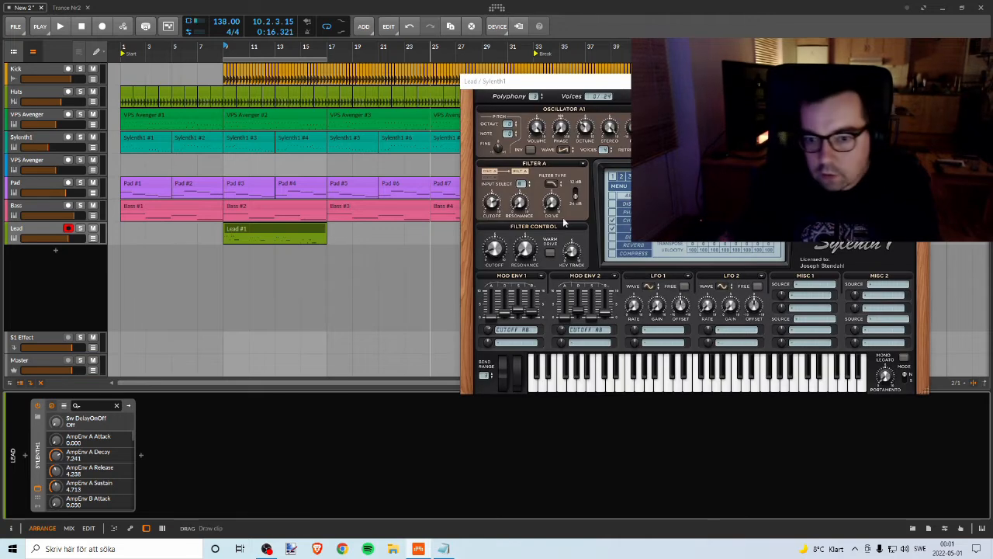
Step: Turn on the delay in the Lead's Sylenth1 and set its main volume to 8.854 while the Lead plays soloed
click(617, 238)
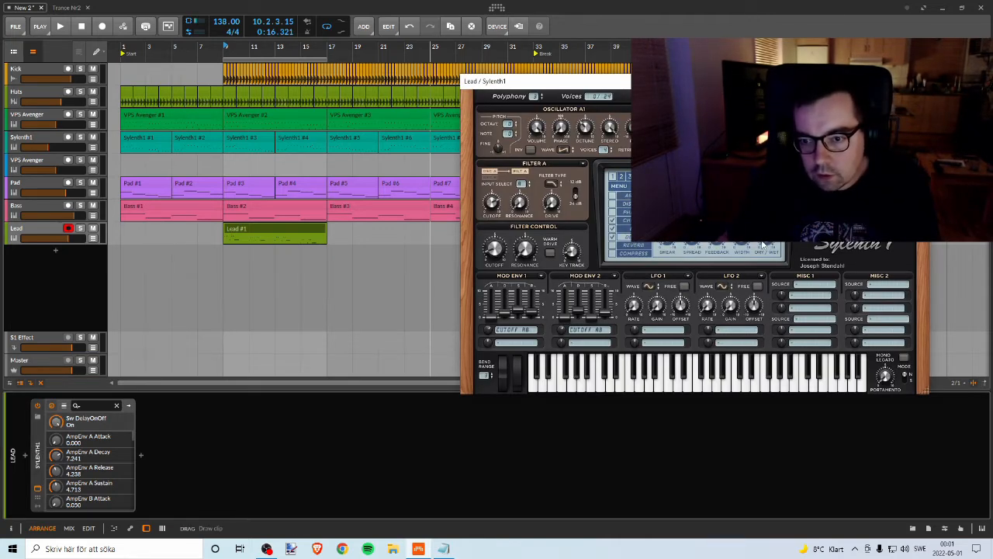
click(80, 228)
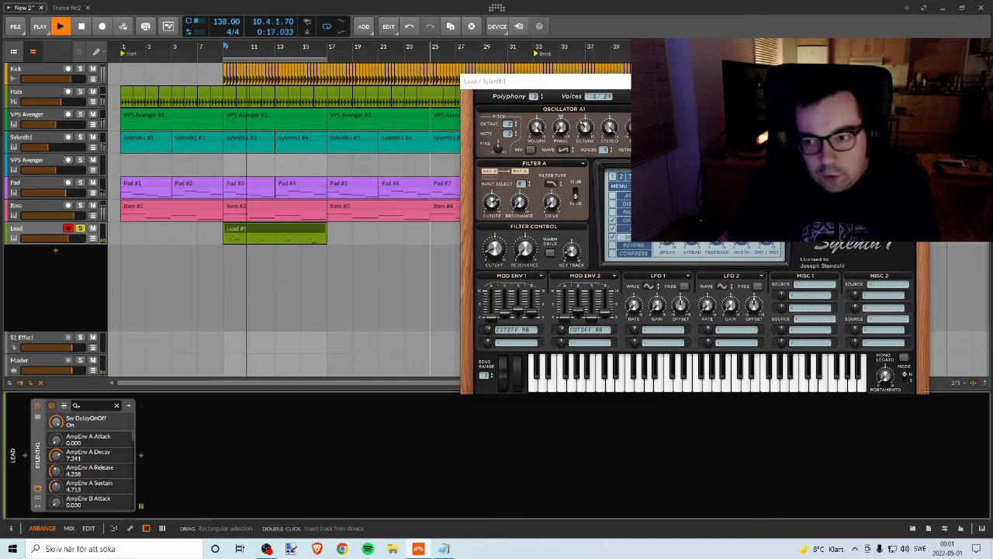
click(889, 195)
drag(889, 195, 889, 192)
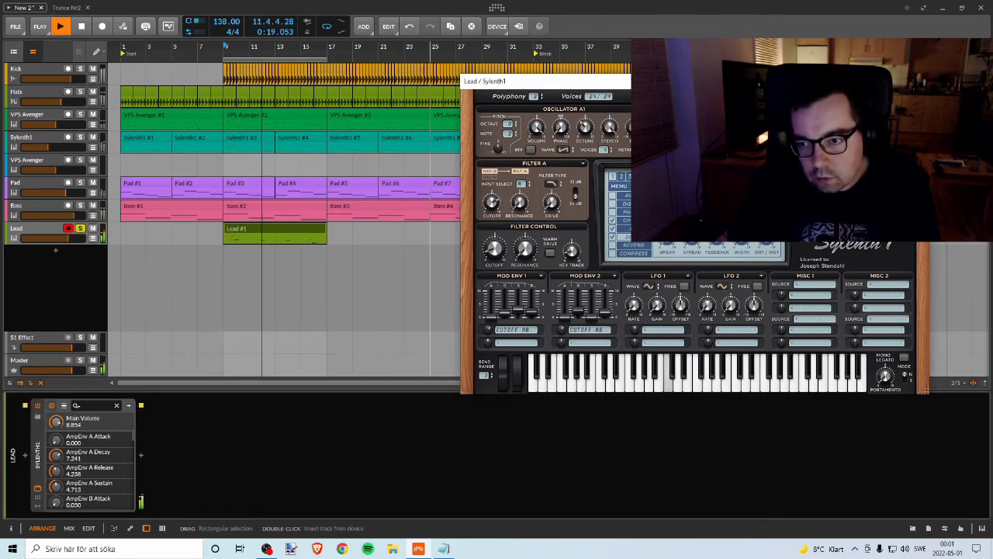
Step: Unsolo the Lead and, with the full mix playing, set Sylenth1's main volume to 8.945 and turn off its delay's ping-pong
click(80, 229)
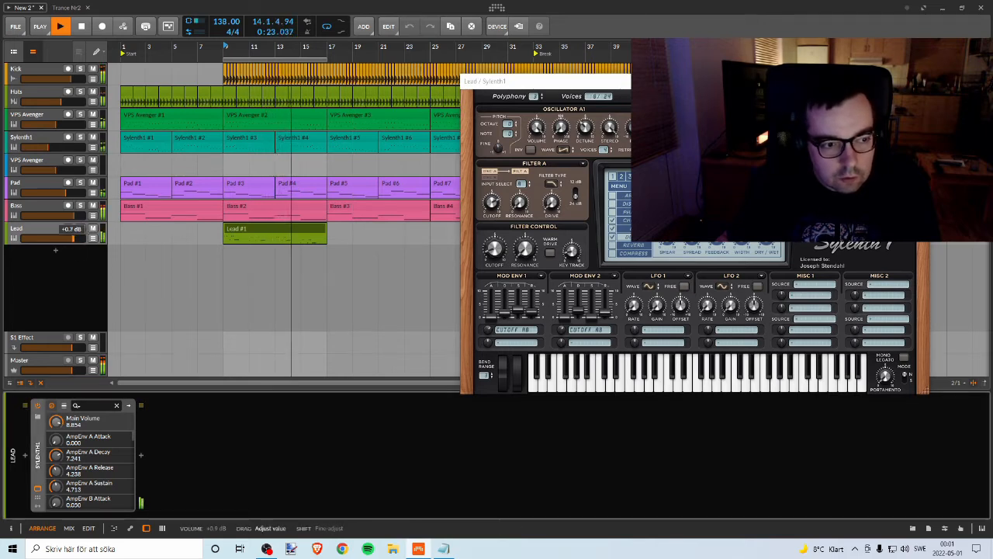
drag(889, 195, 889, 194)
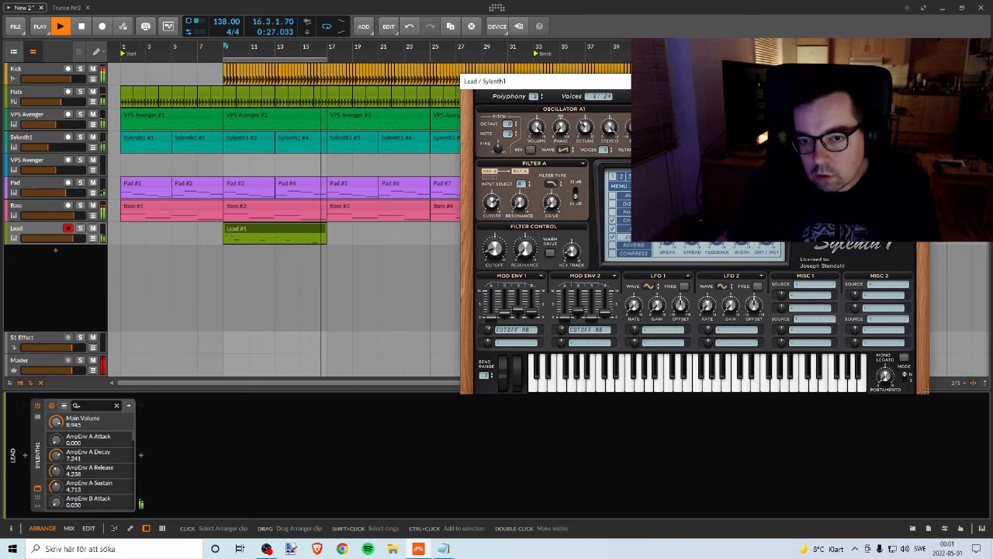
key(space)
key(space)
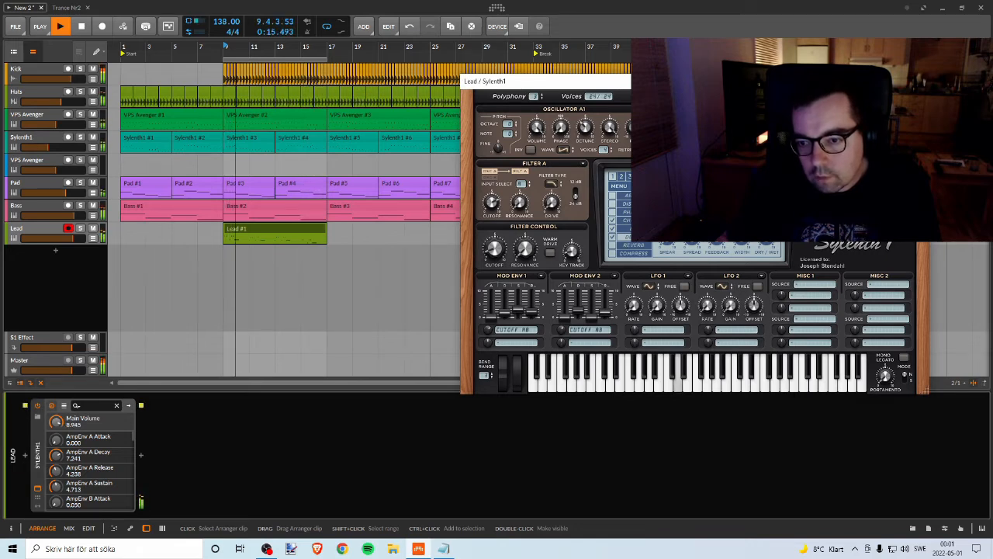
click(718, 208)
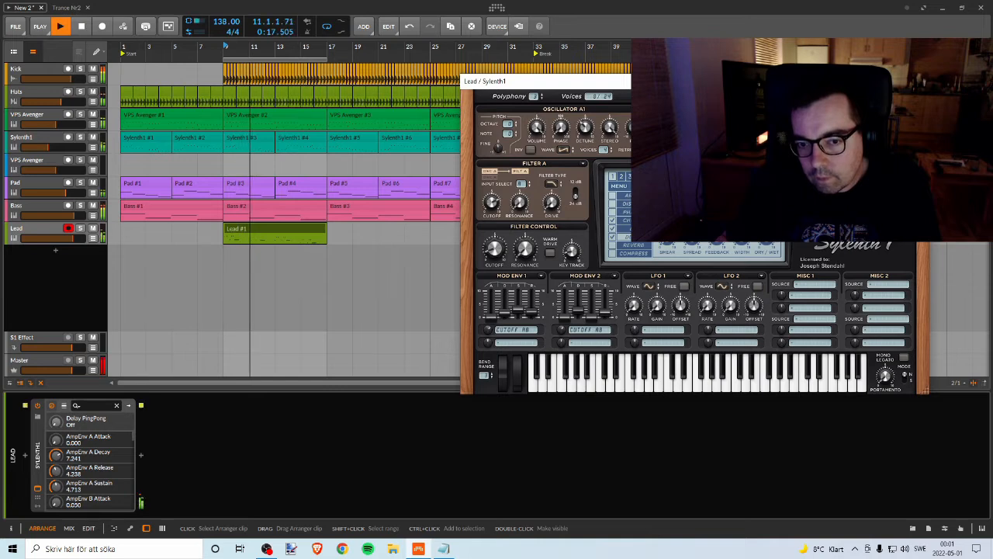
Step: Set Sylenth1's filter A cutoff to 8.076 and turn on the Warm Drive in its filter control
click(494, 247)
drag(504, 231, 491, 200)
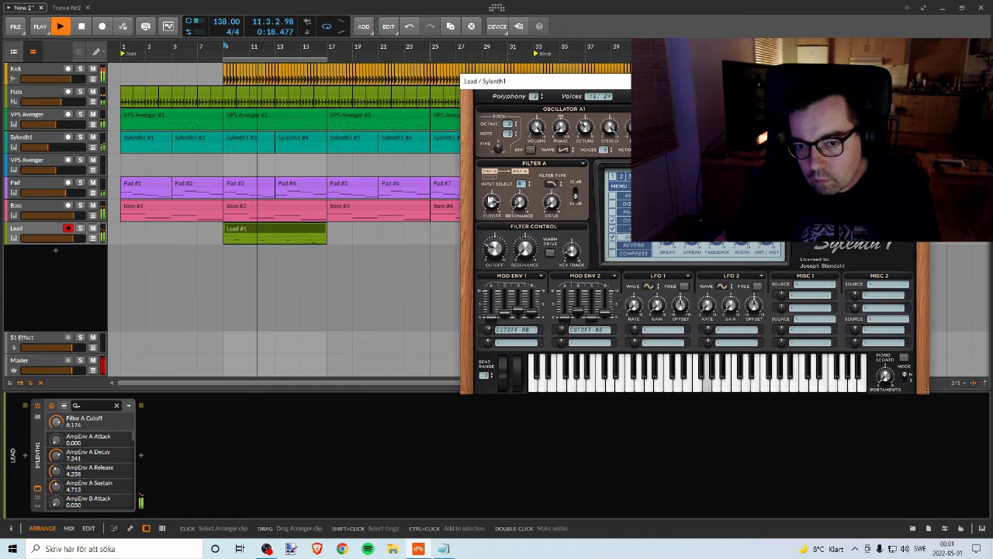
click(575, 196)
click(574, 195)
key(space)
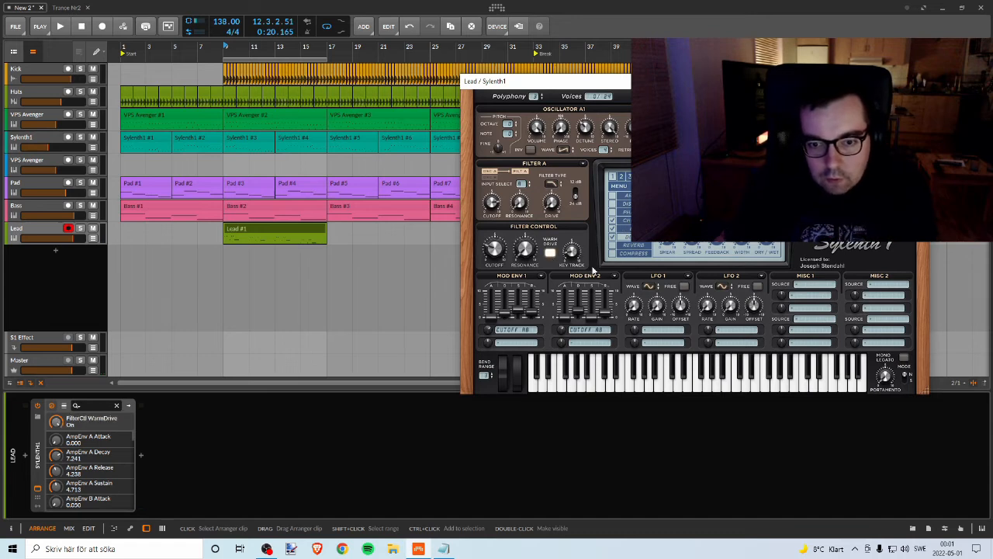
Step: Turn off Sylenth1's chorus, audition its delay with ping-pong on from bar 9, and switch that delay off
key(space)
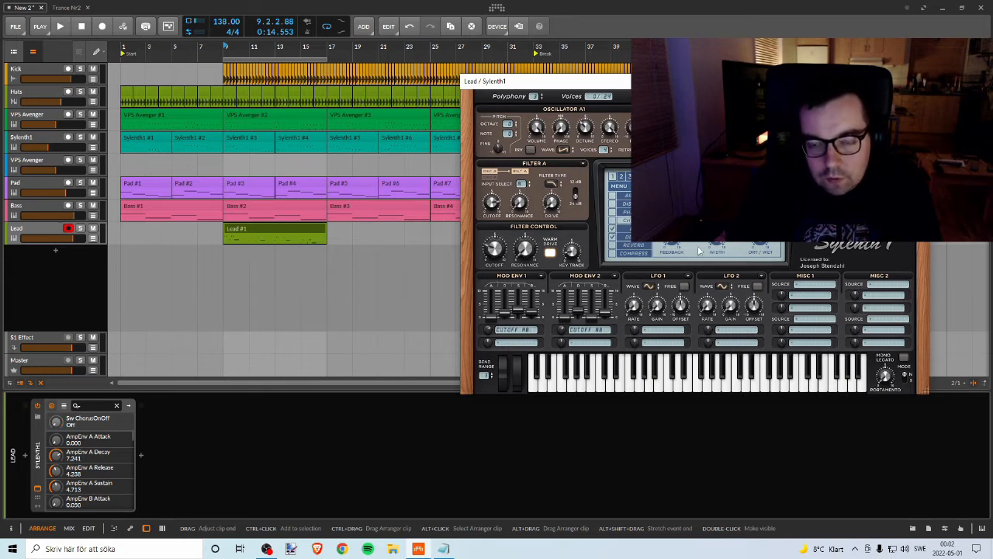
click(639, 238)
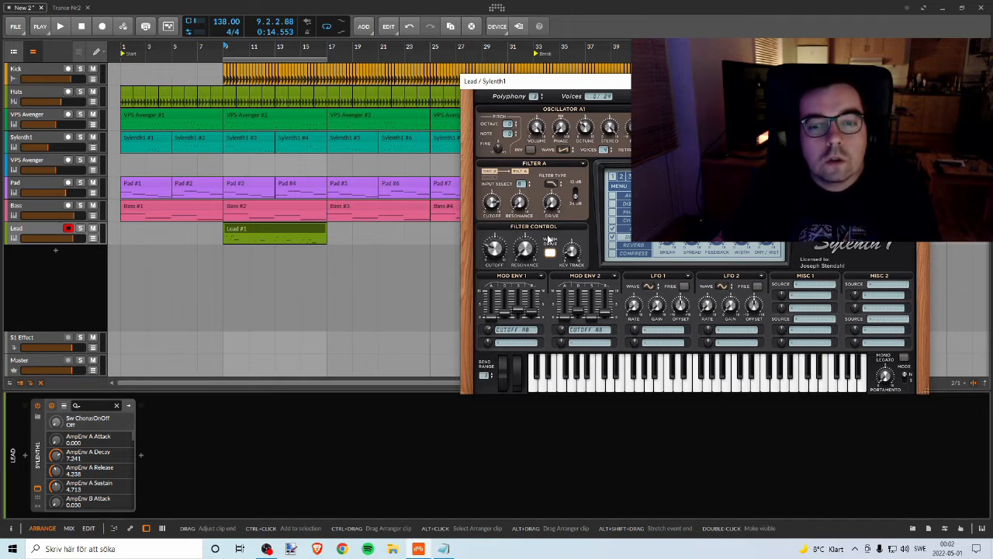
key(space)
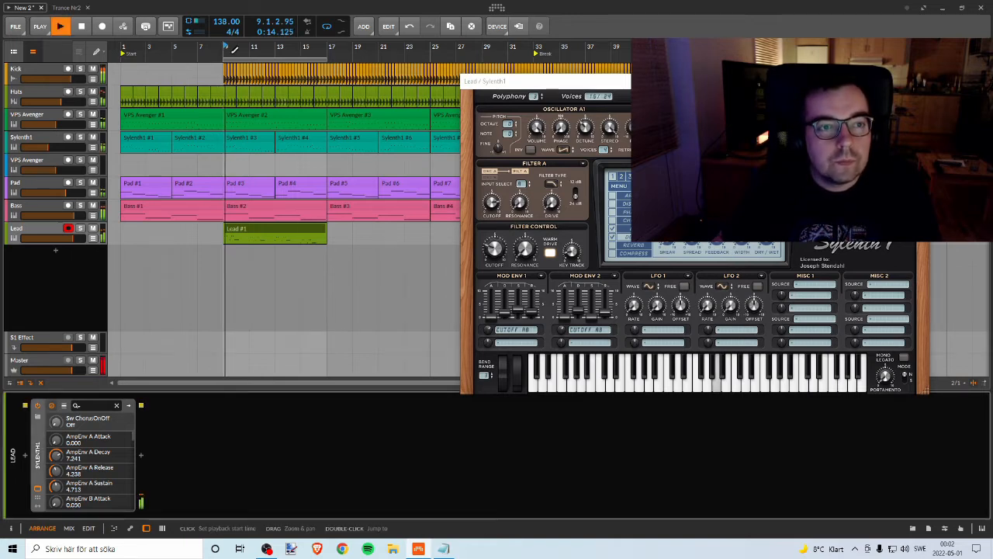
click(692, 217)
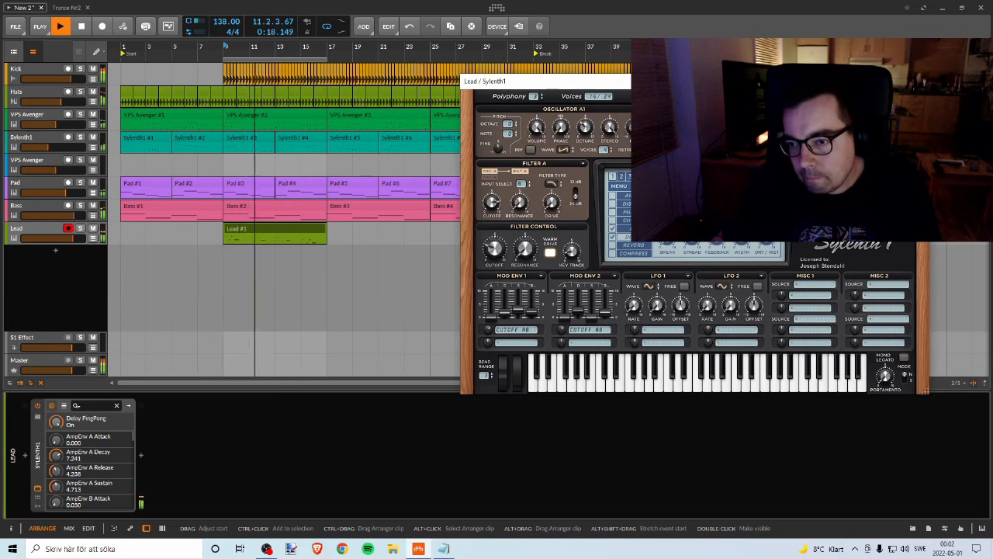
key(space)
click(692, 217)
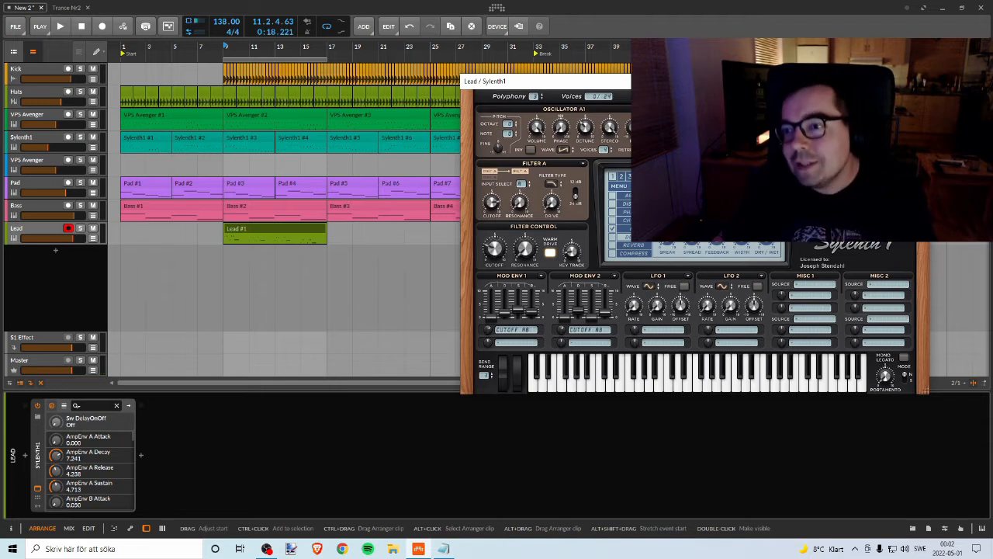
Step: Close the Sylenth1 window and add the Replika delay plug-in after Sylenth1 on the Lead track
click(917, 81)
click(36, 233)
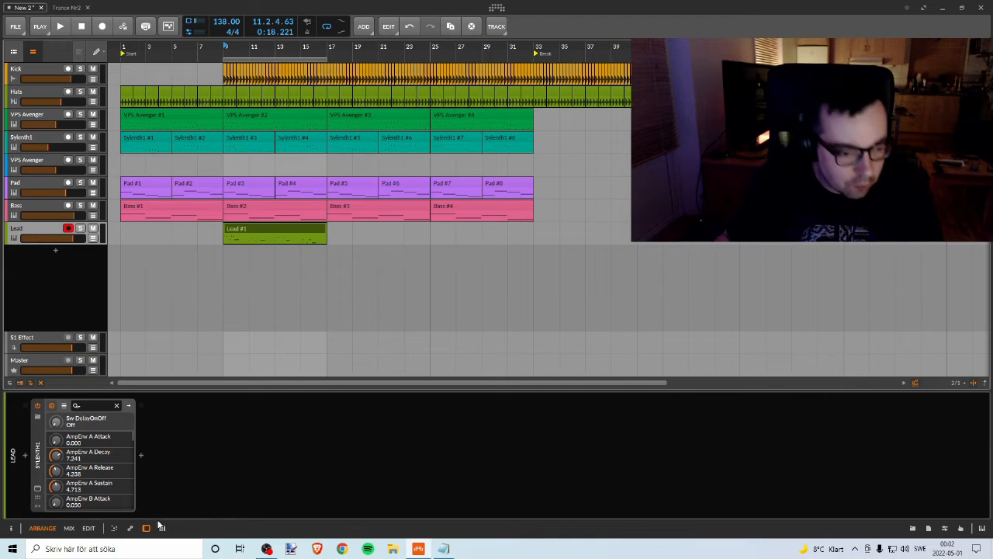
click(140, 455)
text(re)
click(363, 156)
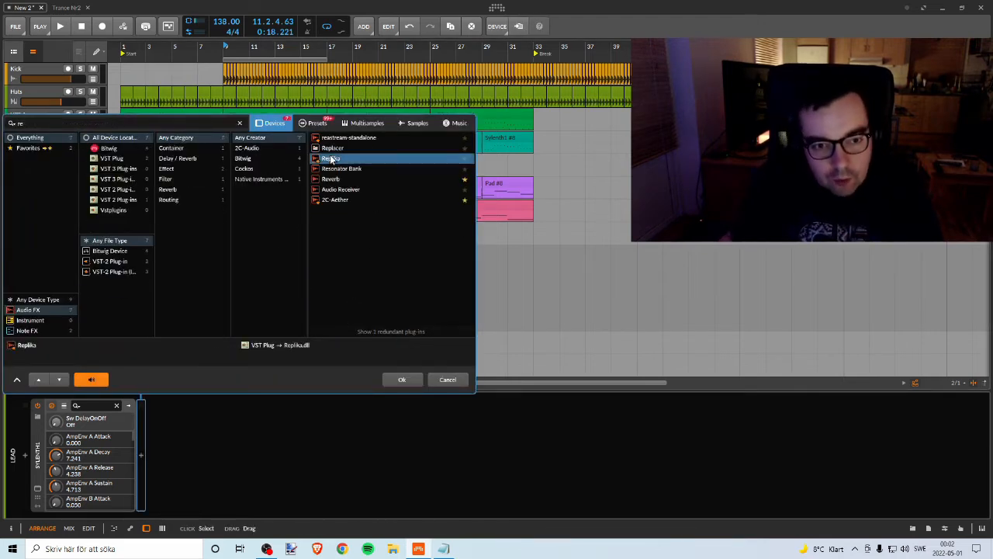
click(403, 376)
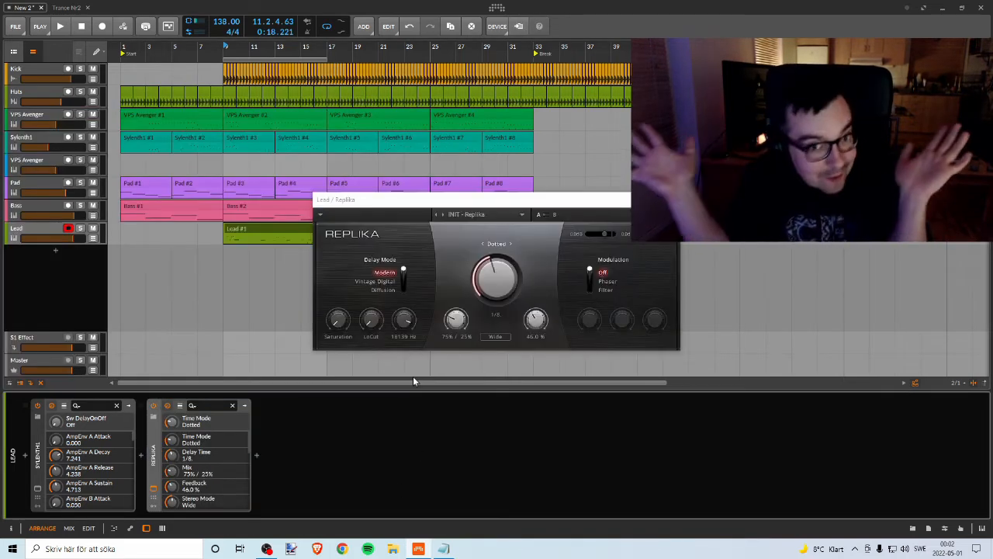
Step: Set Replika's delay mode to Diffusion and play the mix from bar 9 to hear it
click(382, 291)
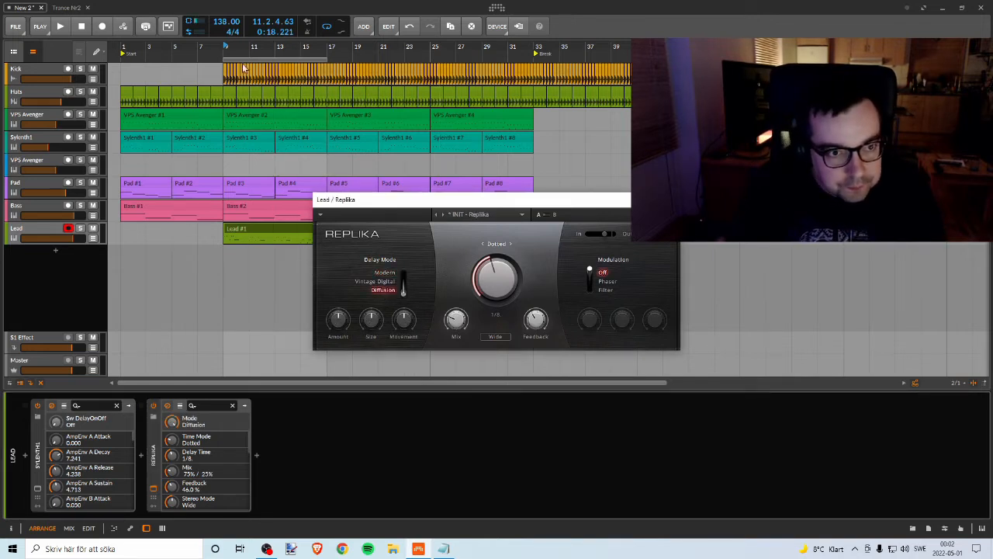
click(226, 48)
key(space)
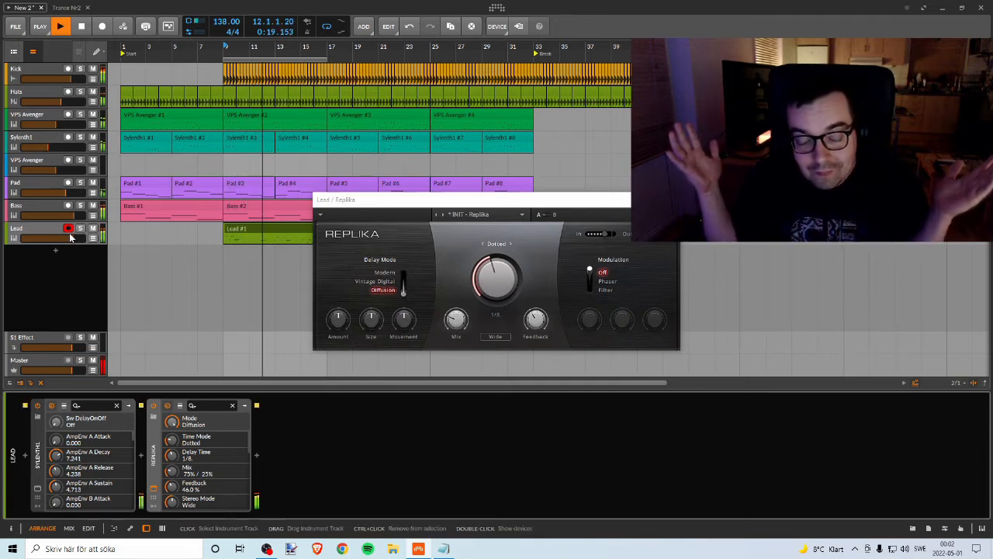
key(space)
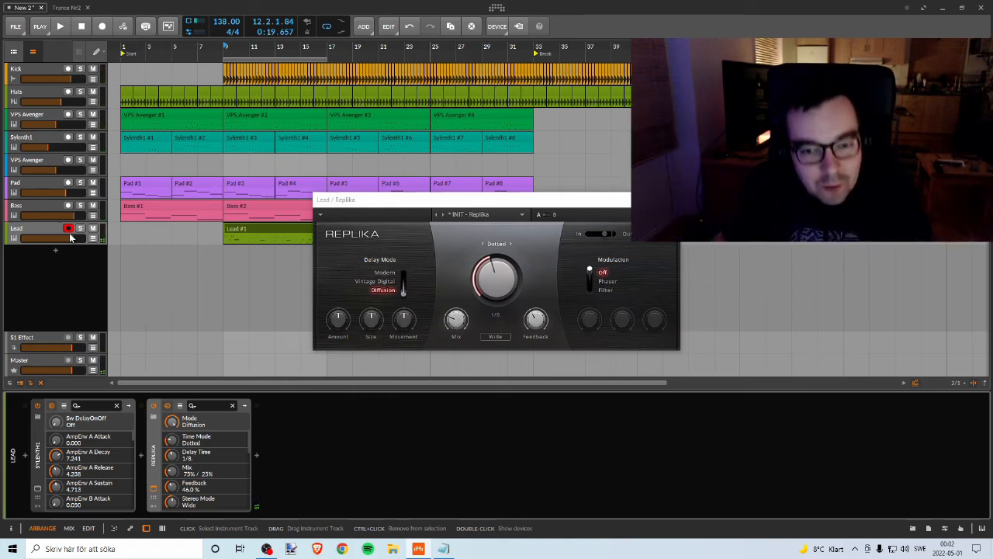
Step: Lower the Lead track's volume during playback and set Replika to an 80% / 20% mix in Ping Pong stereo mode
key(space)
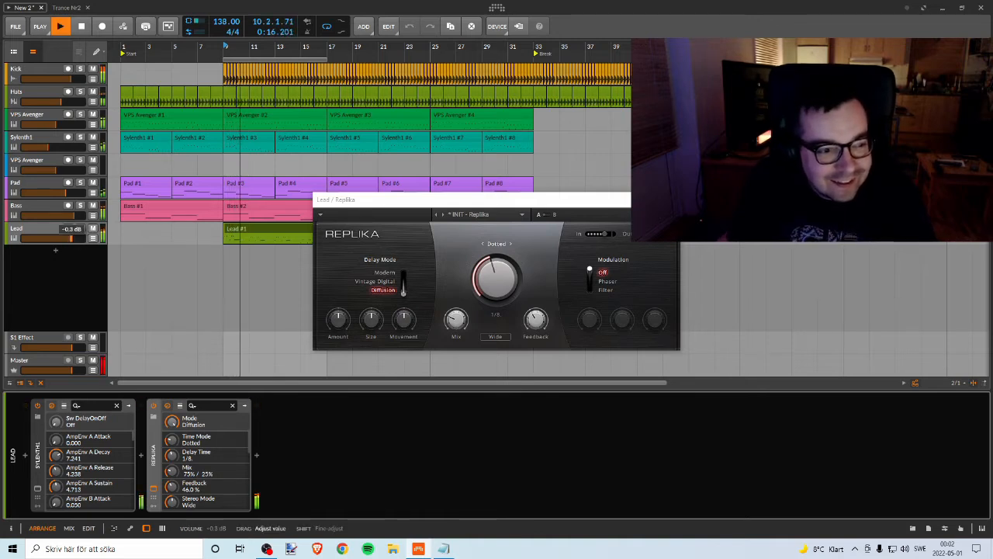
drag(71, 239, 70, 238)
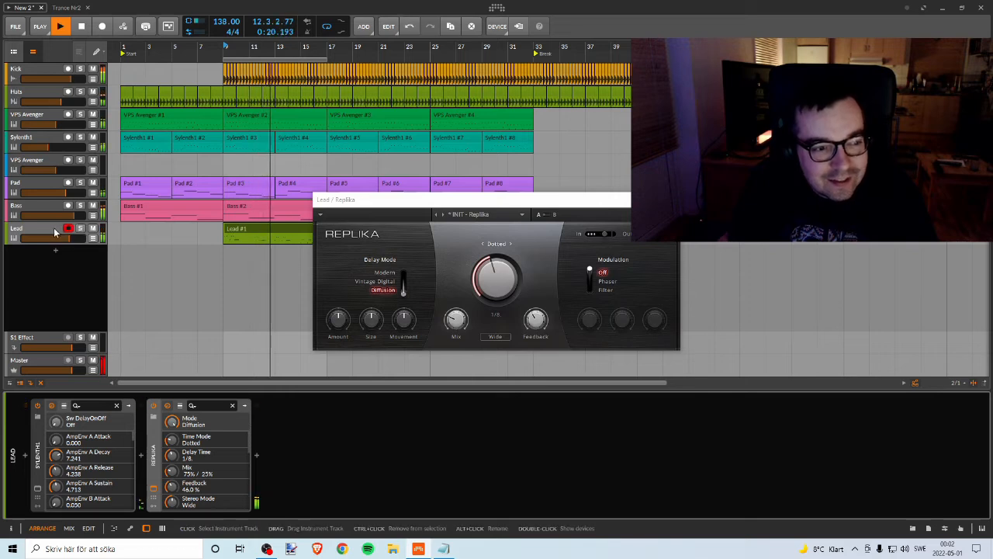
drag(461, 324, 460, 324)
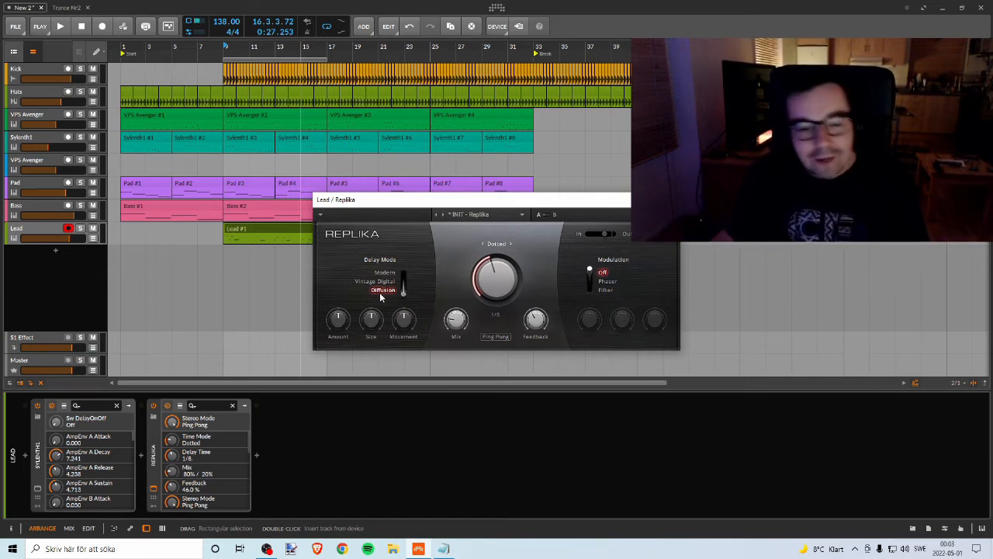
Step: Try Replika's Modern delay mode in the playing mix and switch it to Vintage Digital, briefly checking the Lead in solo
key(space)
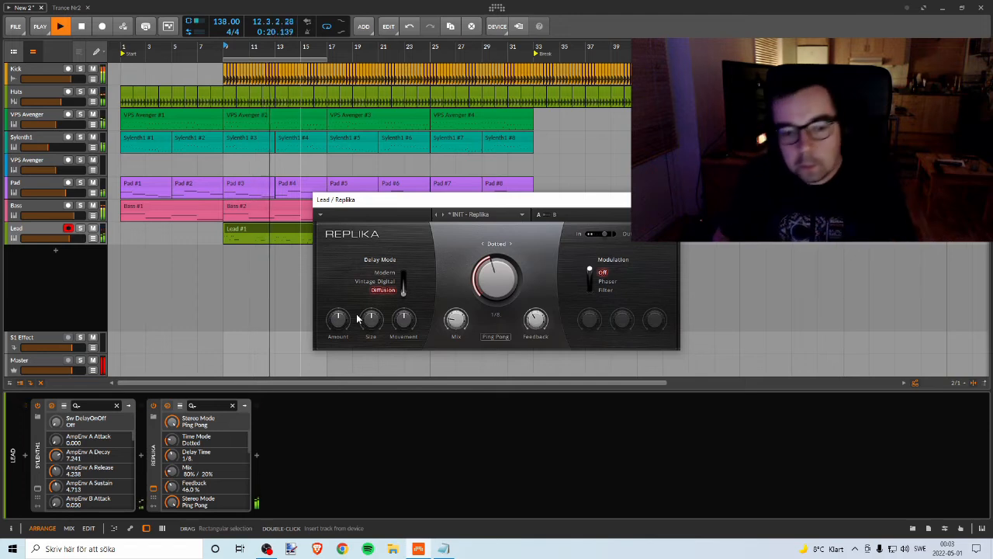
click(385, 273)
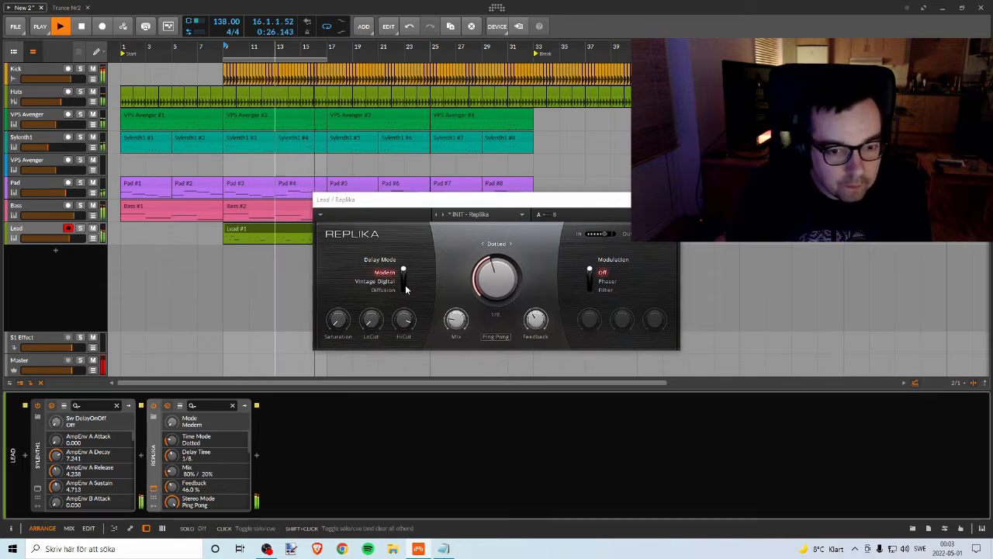
click(376, 281)
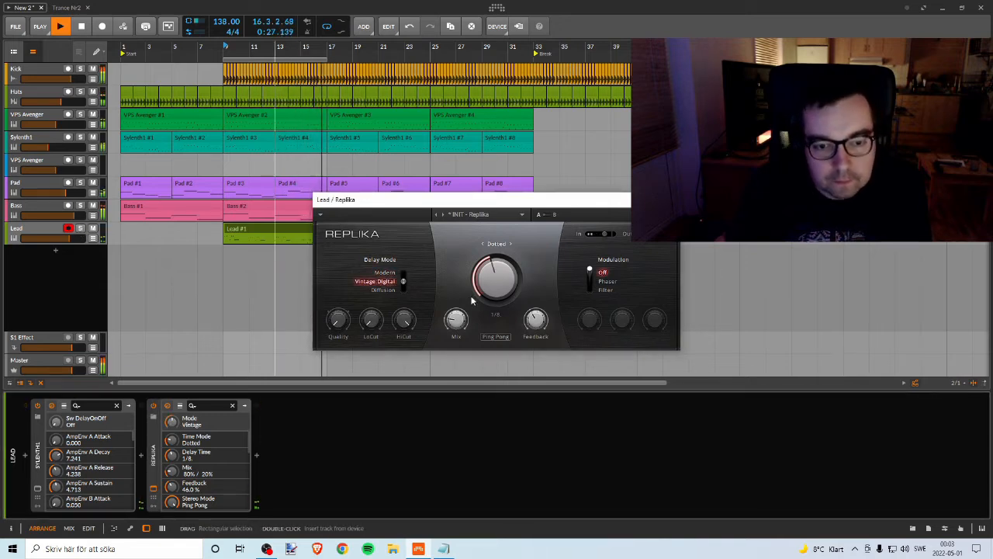
click(81, 229)
click(82, 231)
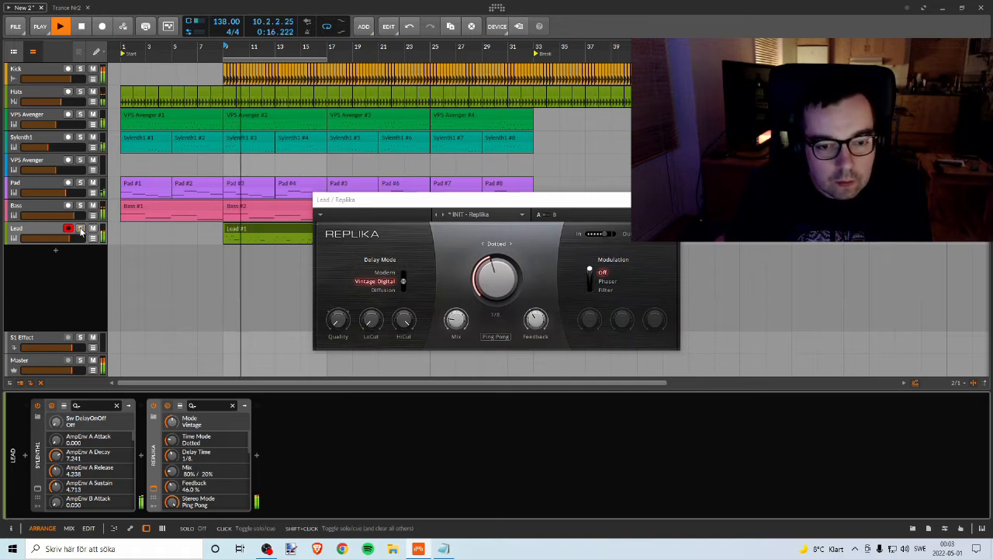
Step: Set Replika's feedback to 60.5%, mix to 60% / 40% and quality to High, and raise its LoCut
drag(541, 325, 541, 304)
drag(458, 321, 458, 303)
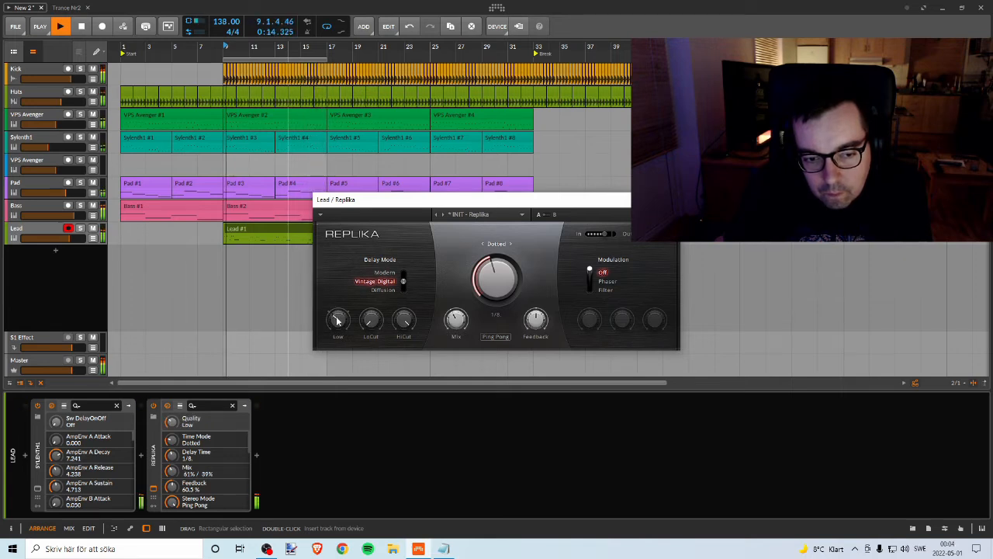
drag(335, 317, 338, 297)
drag(456, 320, 456, 320)
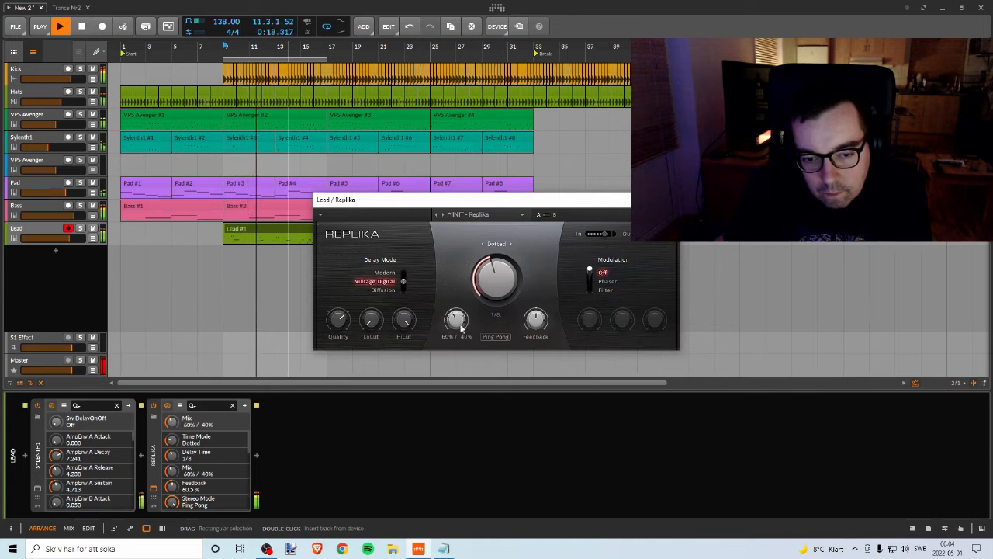
drag(371, 320, 405, 317)
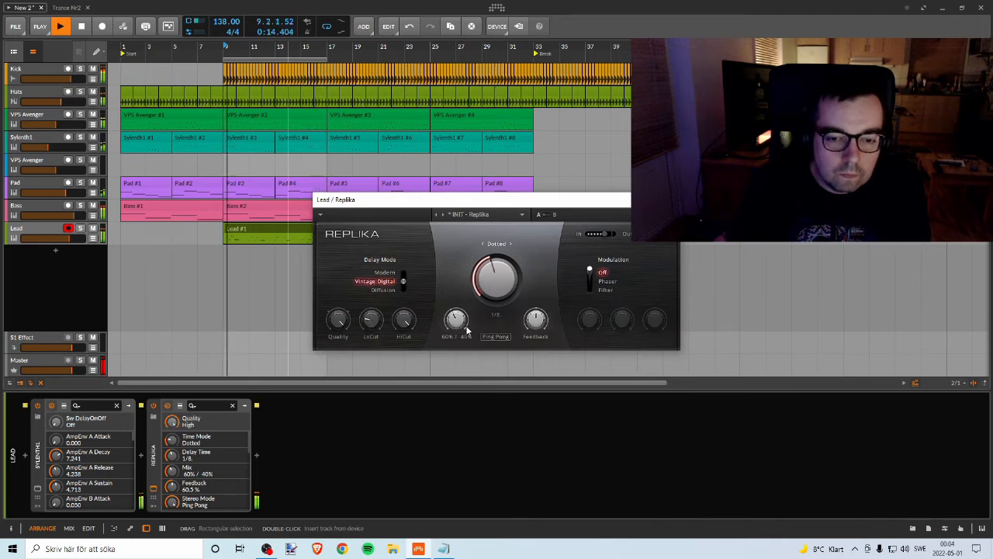
Step: Compare Replika's Wide and Ping Pong stereo modes, keeping Ping Pong with feedback at 60.0% and mix at 75% / 25%
drag(456, 319, 456, 311)
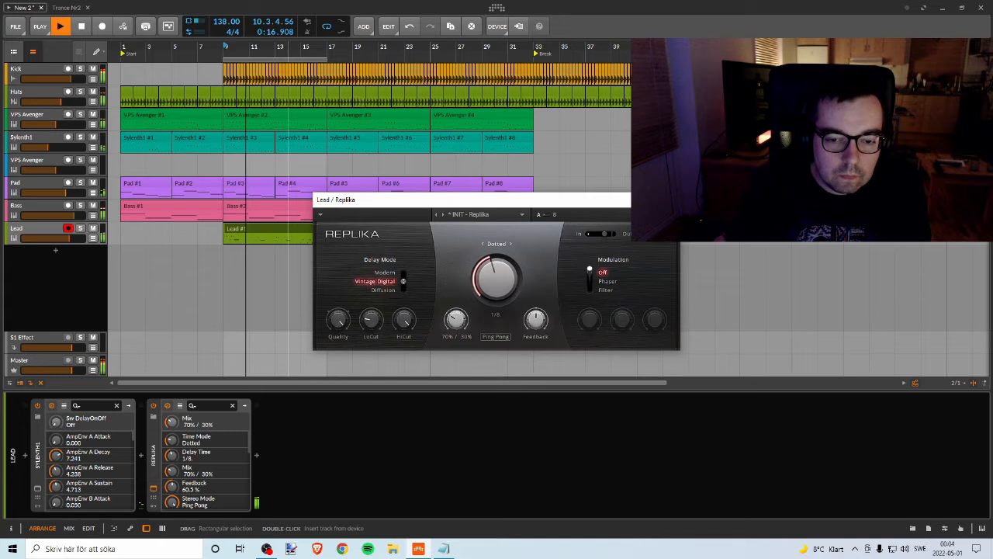
click(497, 339)
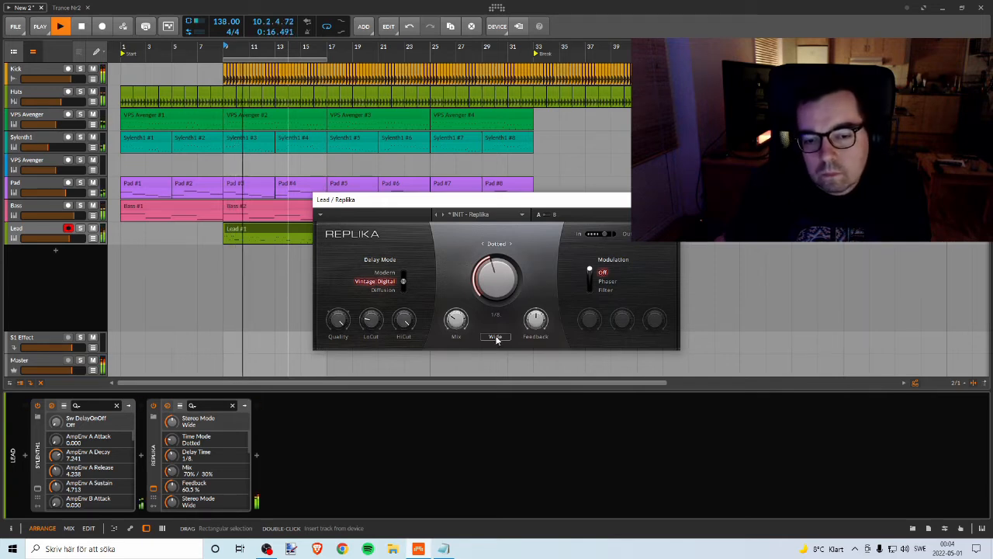
mouse_move(535, 319)
mouse_down()
mouse_move(536, 339)
mouse_move(535, 315)
mouse_up()
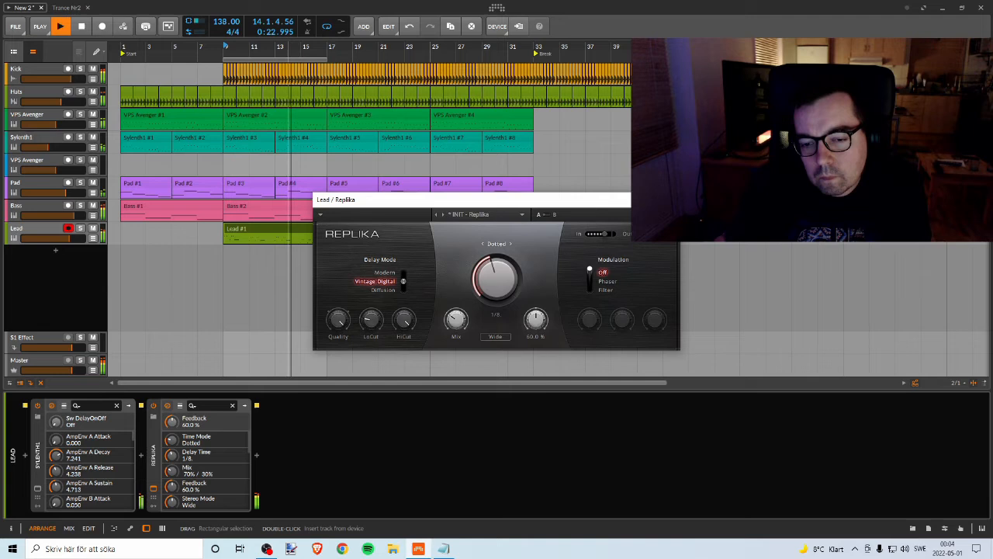
click(496, 337)
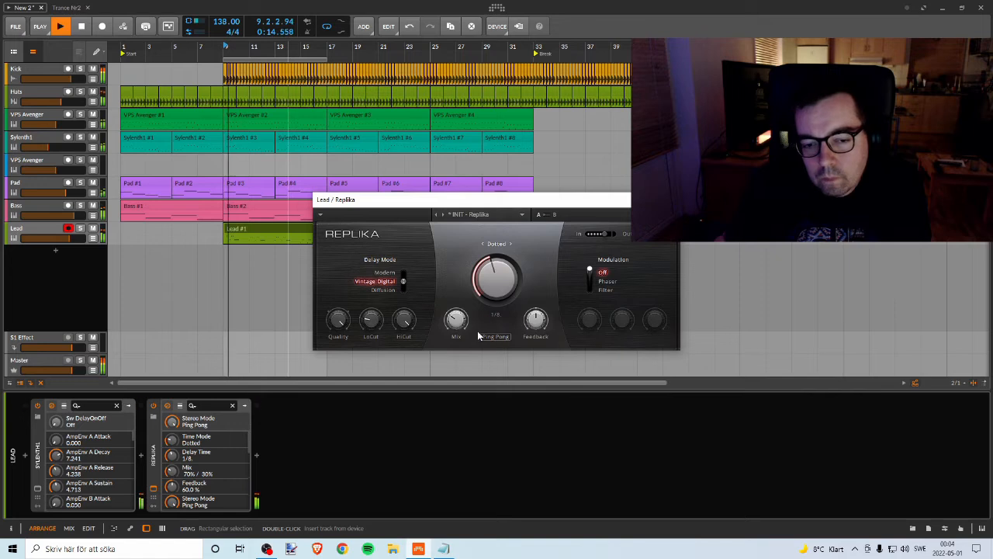
drag(457, 320, 456, 324)
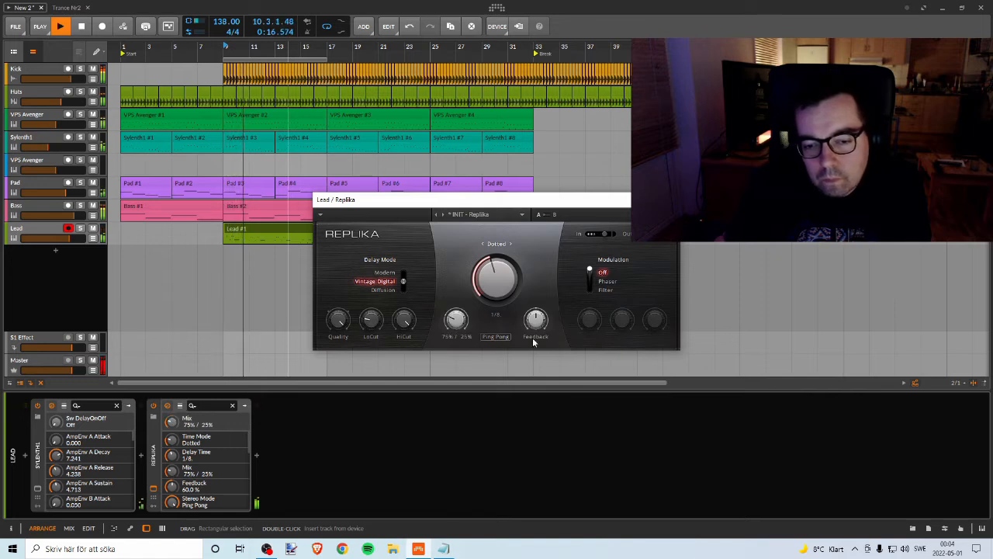
Step: Try Replika's Diffusion delay mode in the playing mix, with feedback reduced to 35.0% and mix at 80% / 20%
drag(535, 325, 535, 348)
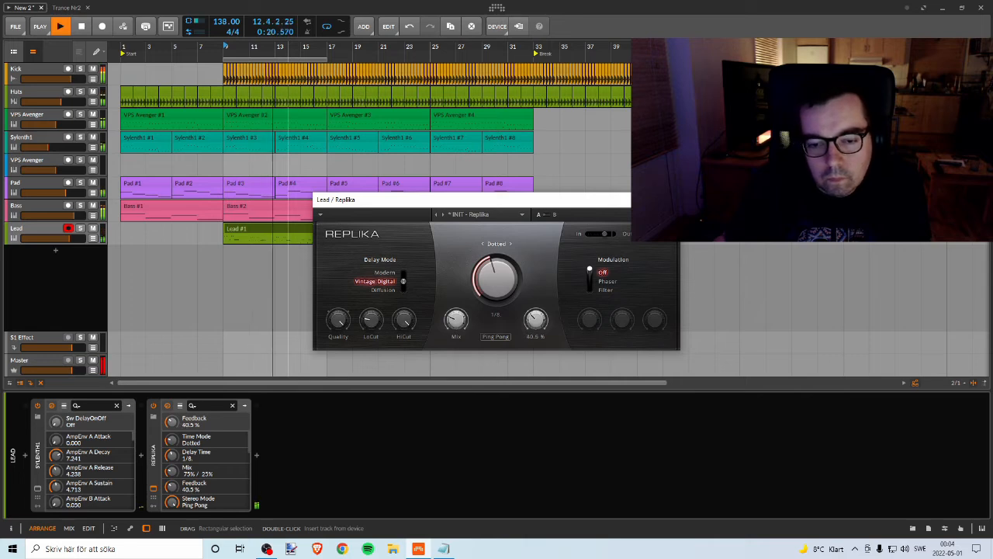
click(392, 291)
key(space)
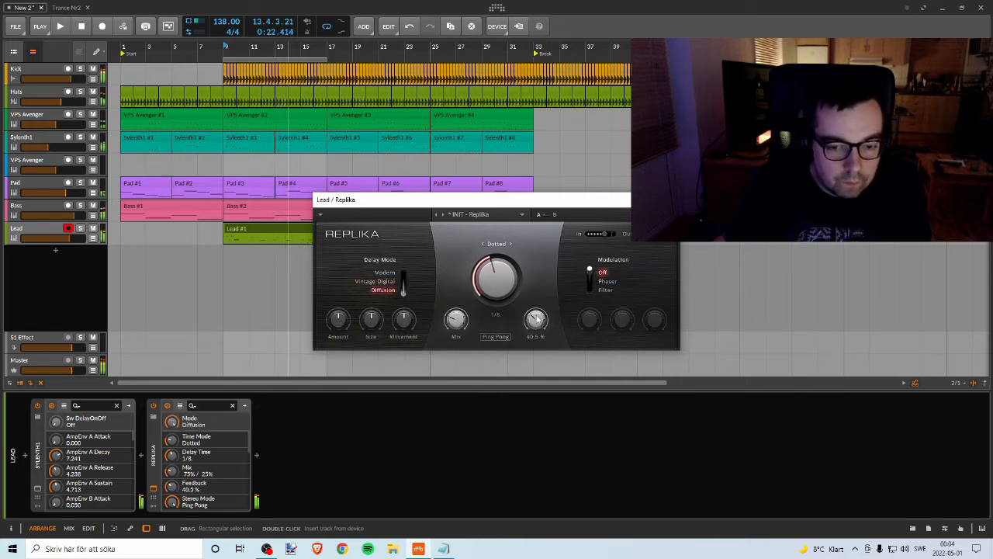
key(space)
drag(535, 319, 535, 324)
drag(457, 318, 456, 316)
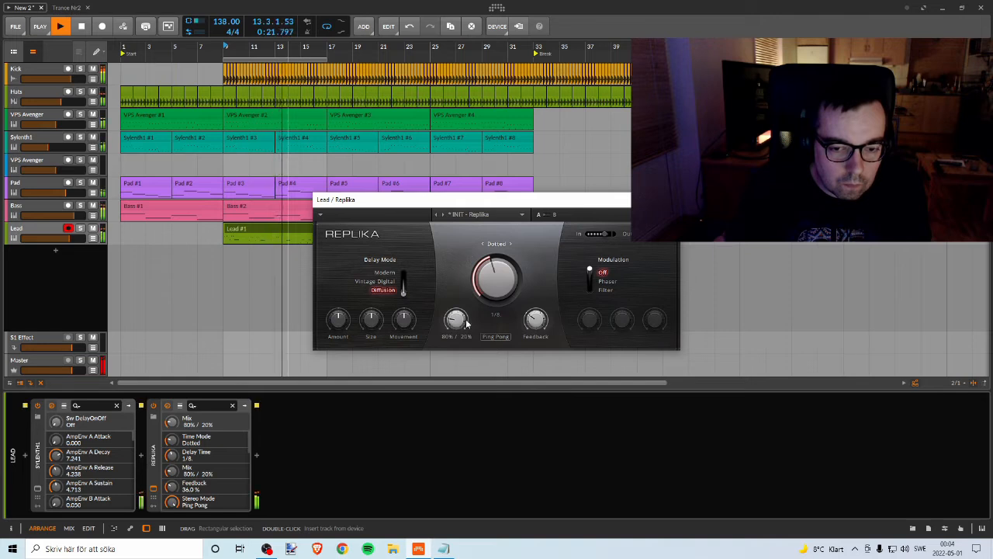
drag(536, 319, 535, 321)
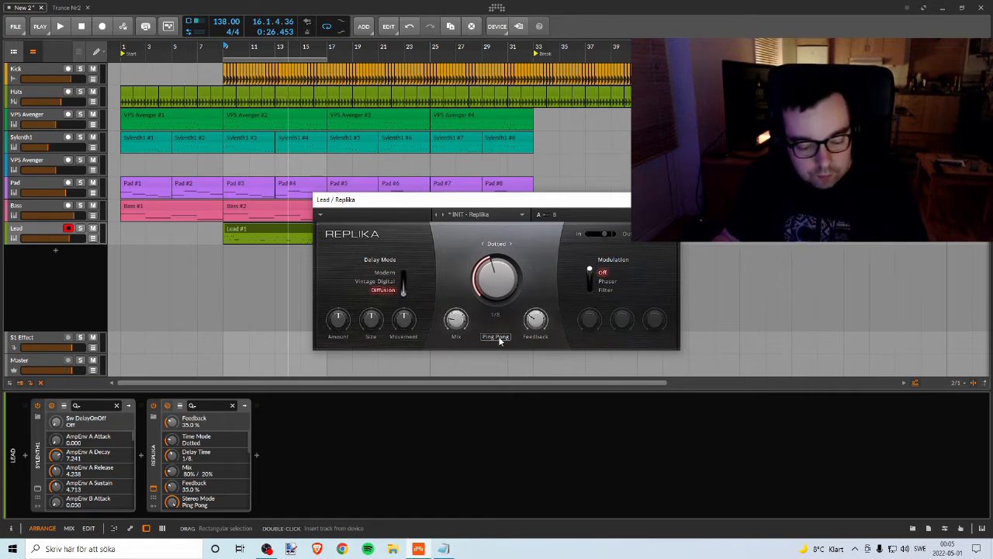
key(space)
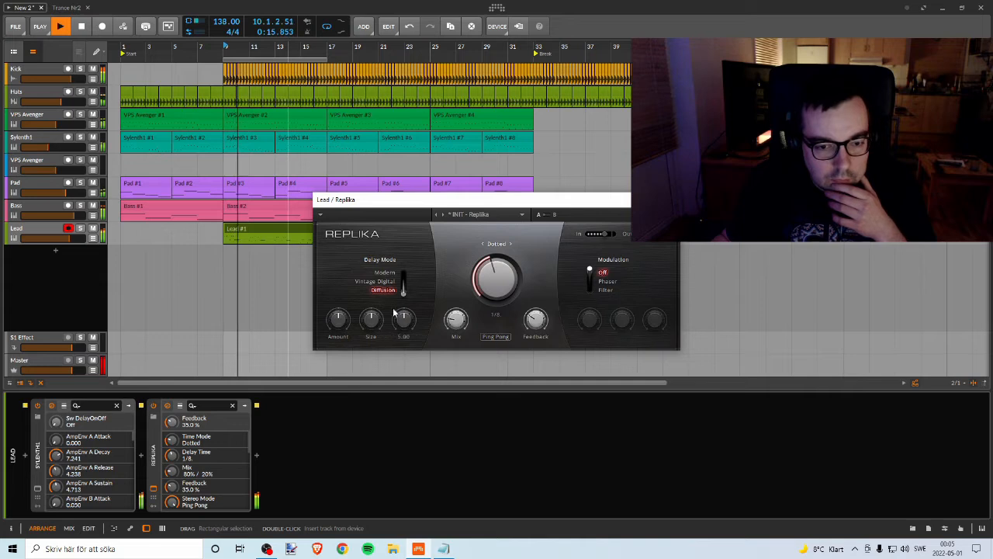
Step: Switch Replika back to Vintage Digital and, during playback, set its mix to 64% / 36% and feedback to 35.0%
click(388, 281)
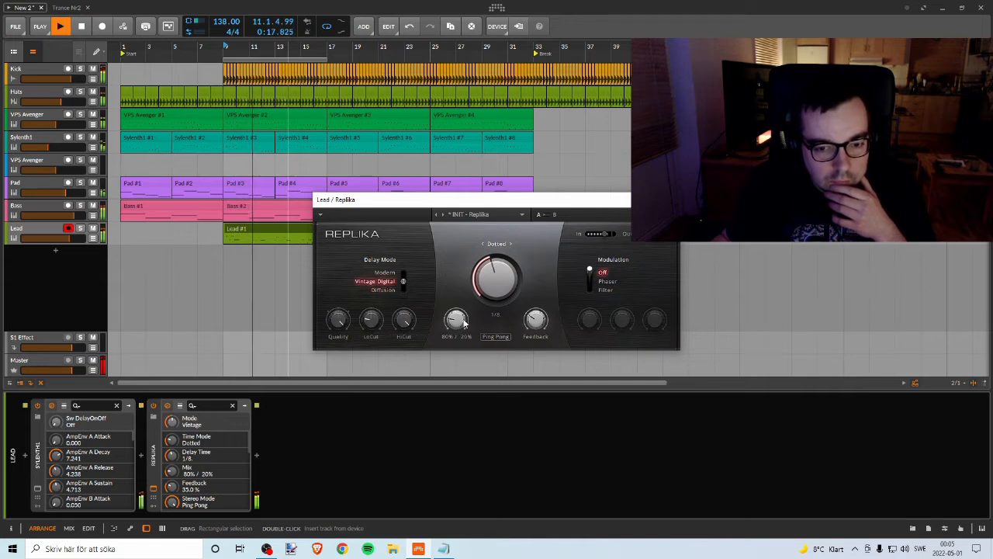
drag(464, 323, 464, 330)
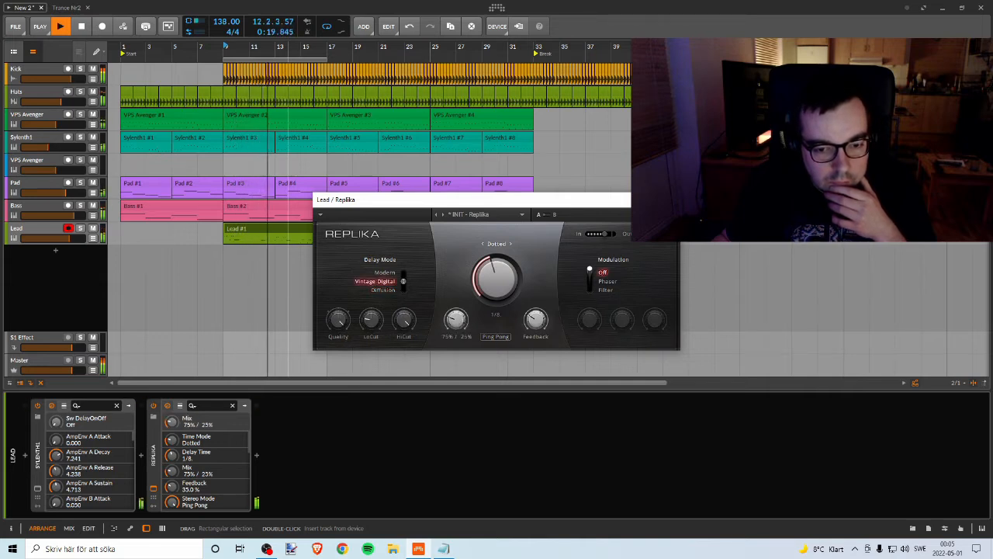
drag(464, 330, 464, 332)
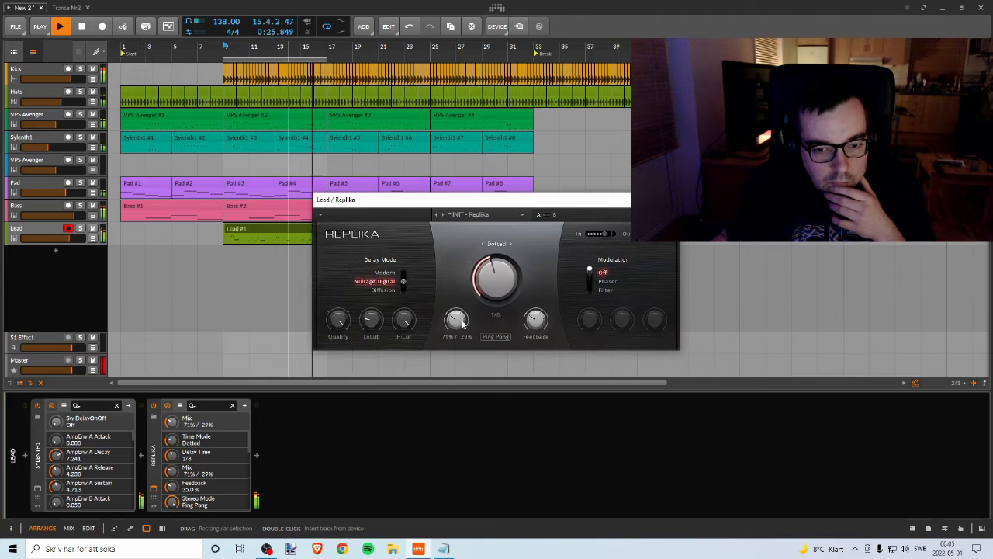
drag(536, 321, 536, 320)
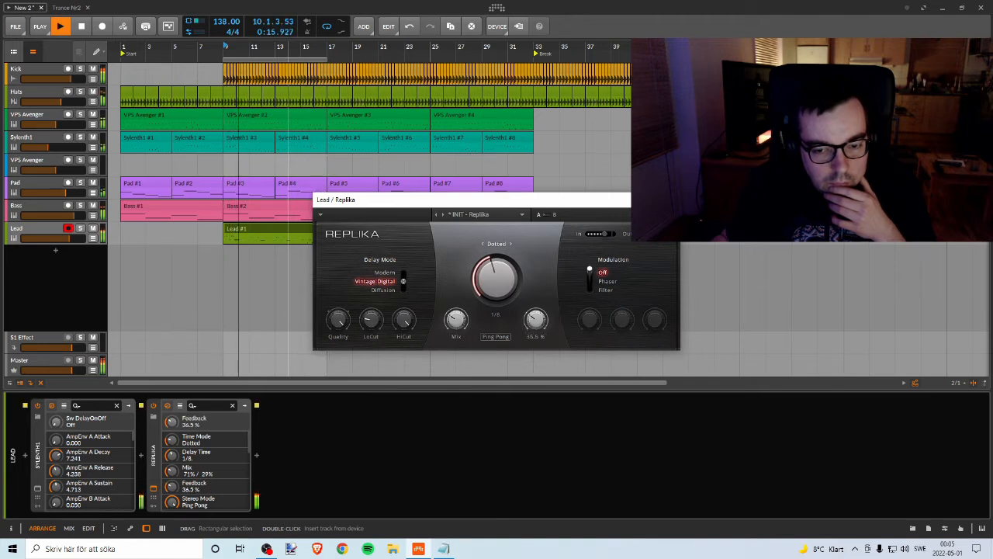
drag(535, 320, 534, 322)
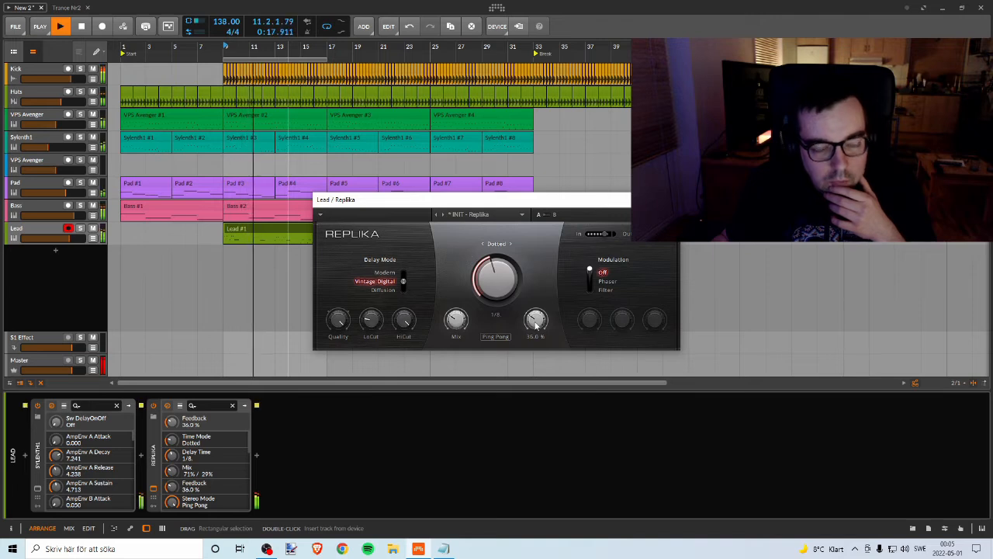
drag(456, 318, 455, 322)
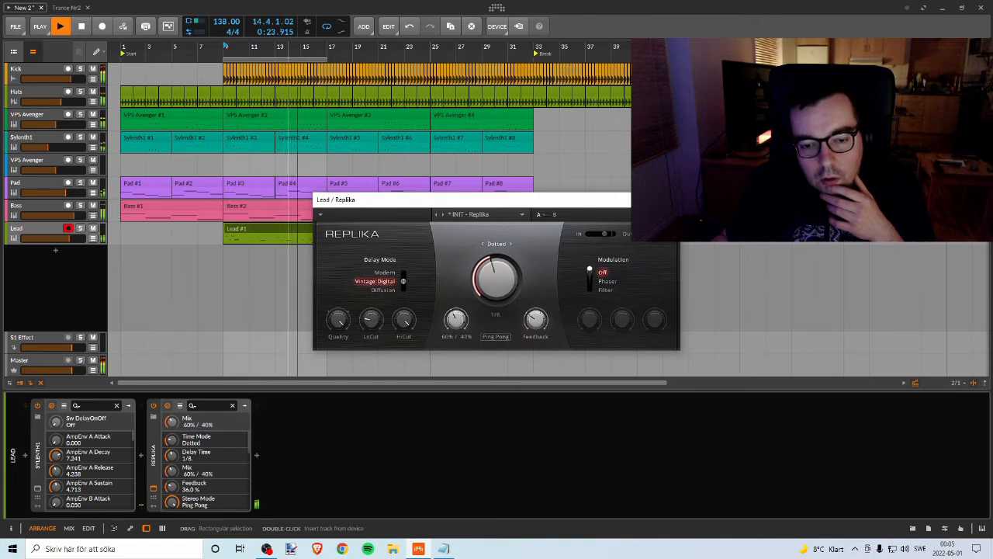
drag(534, 319, 534, 320)
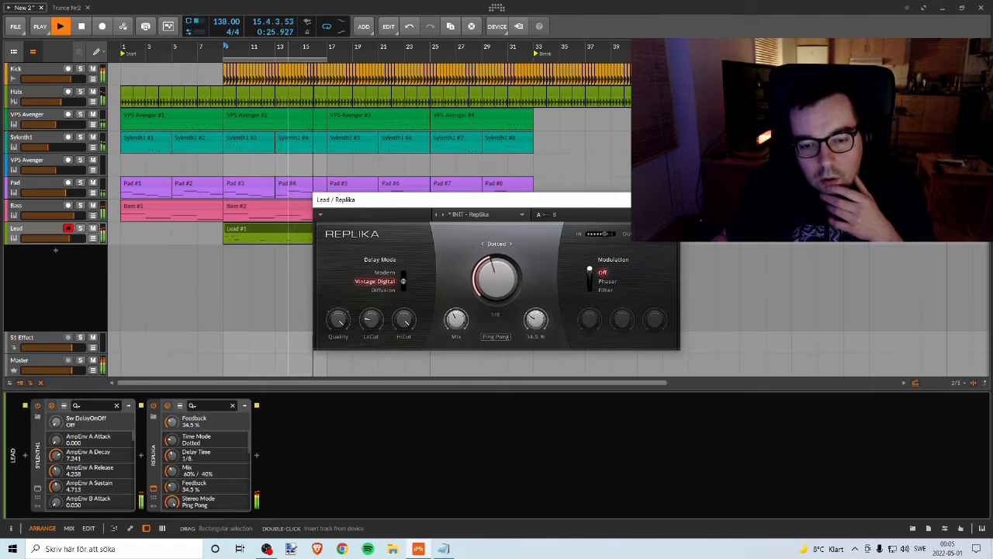
drag(456, 320, 462, 320)
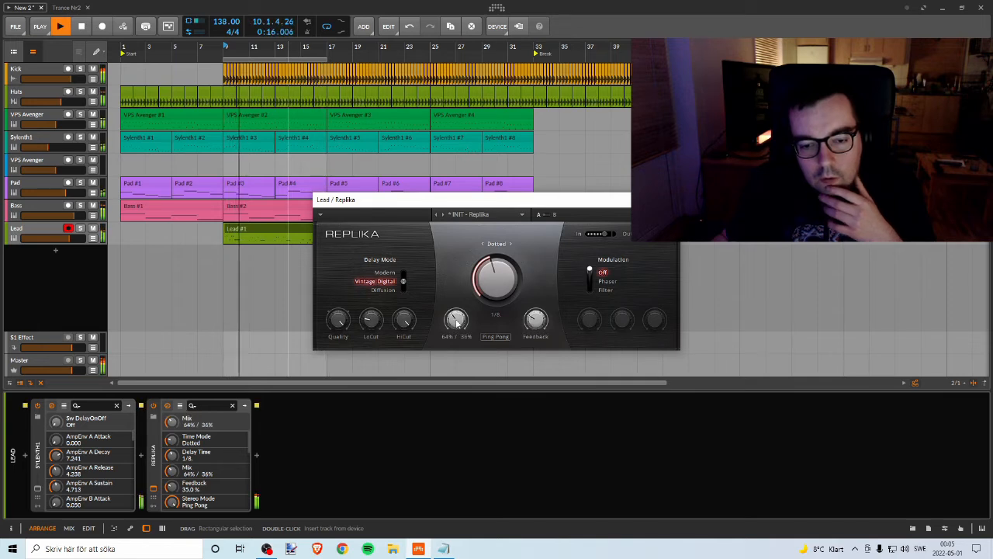
key(space)
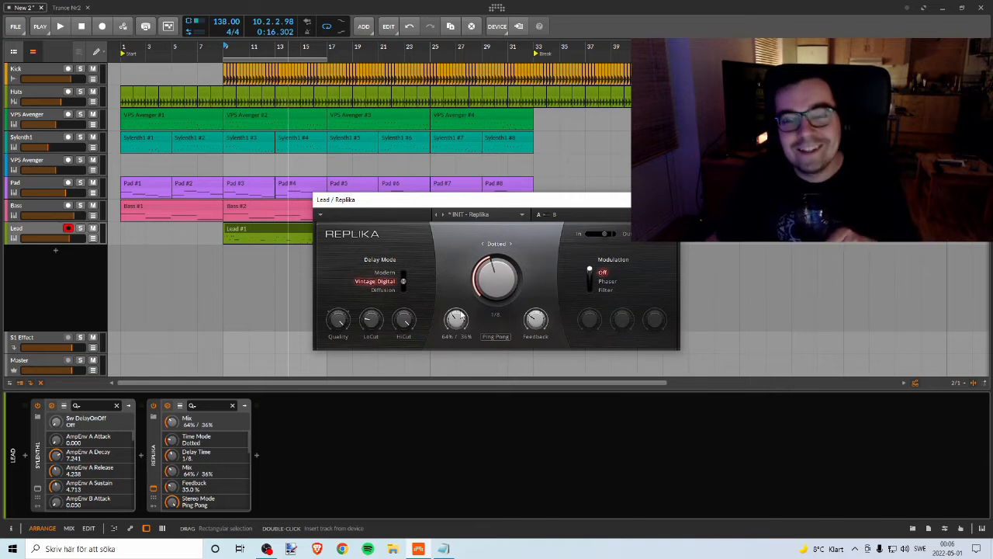
Step: Check the running recording in OBS, return to the Bitwig project and close the Replika window
click(266, 548)
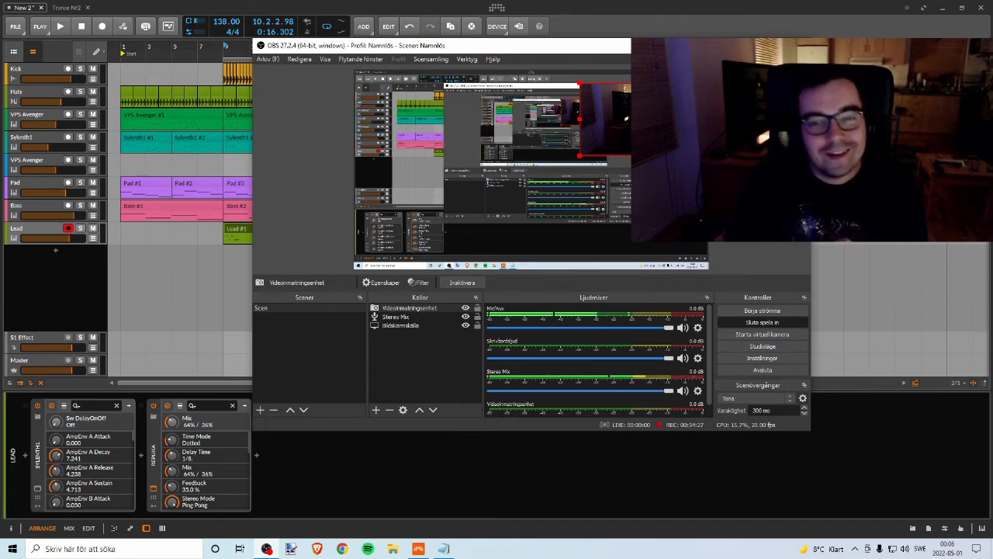
click(675, 16)
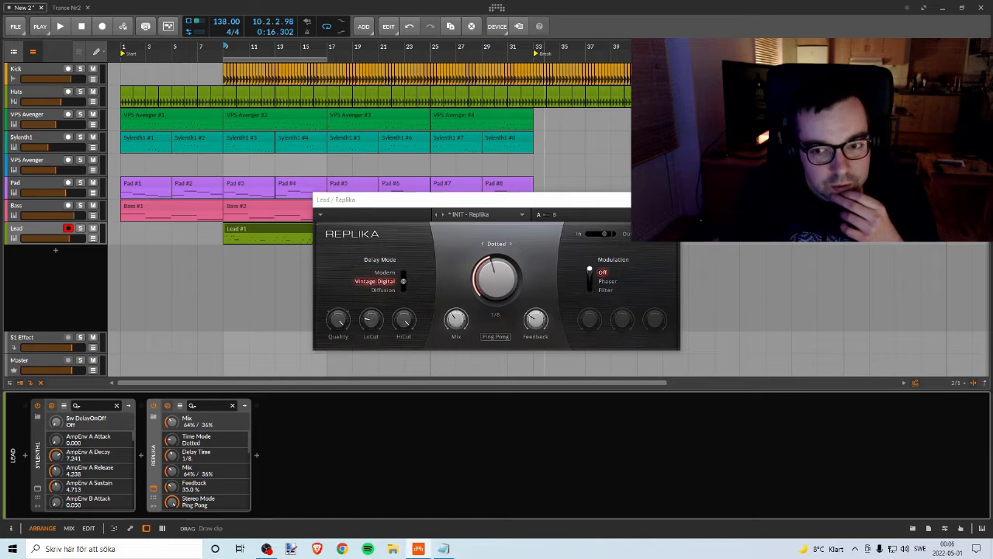
click(669, 199)
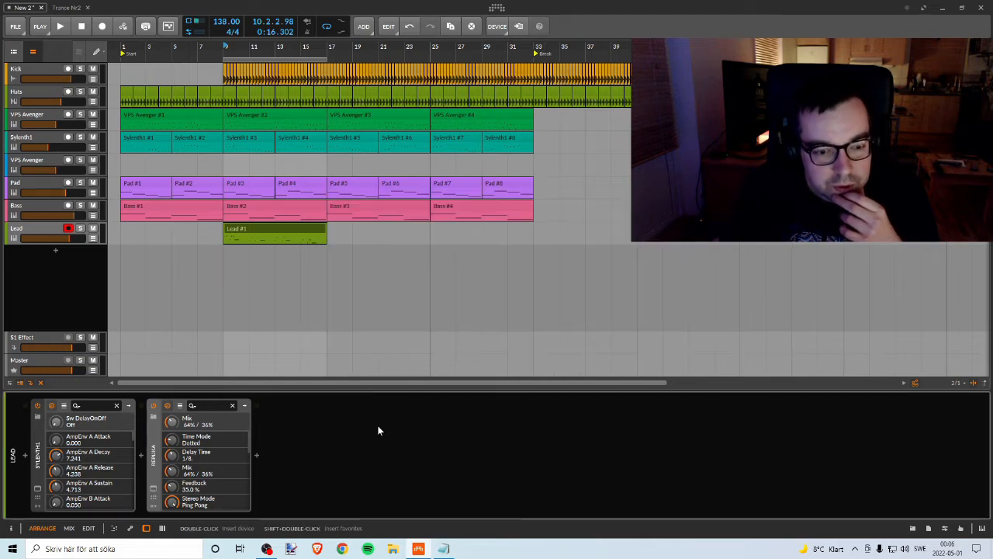
click(256, 455)
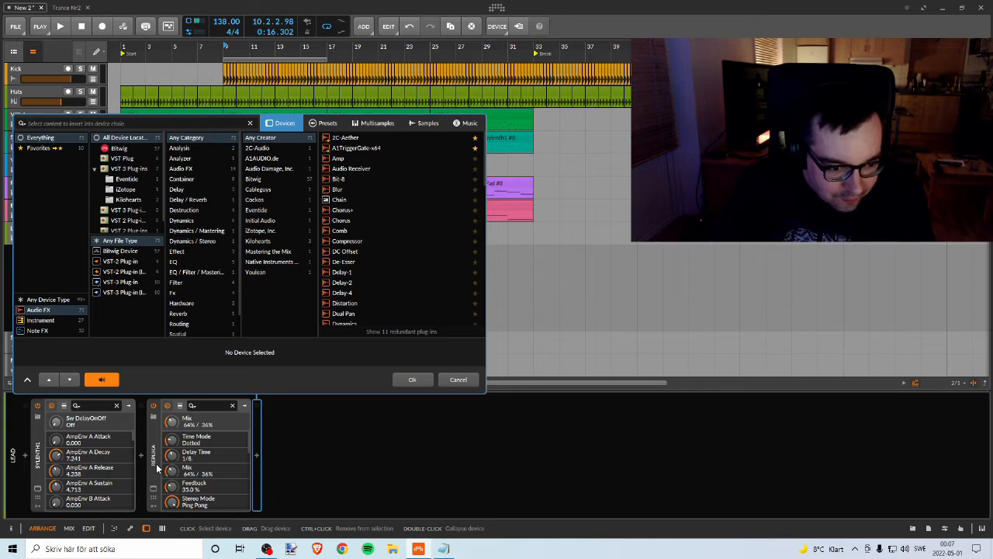
click(458, 379)
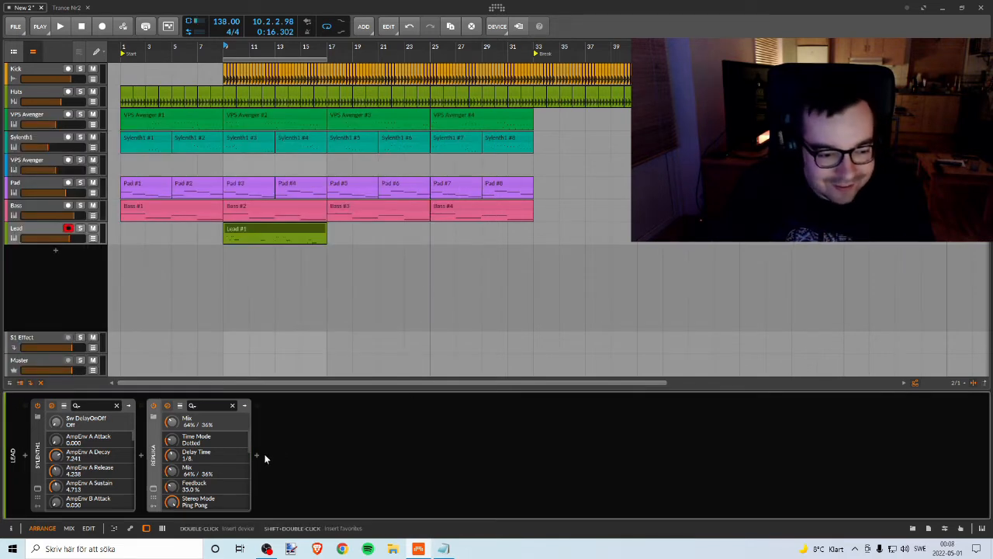
click(153, 487)
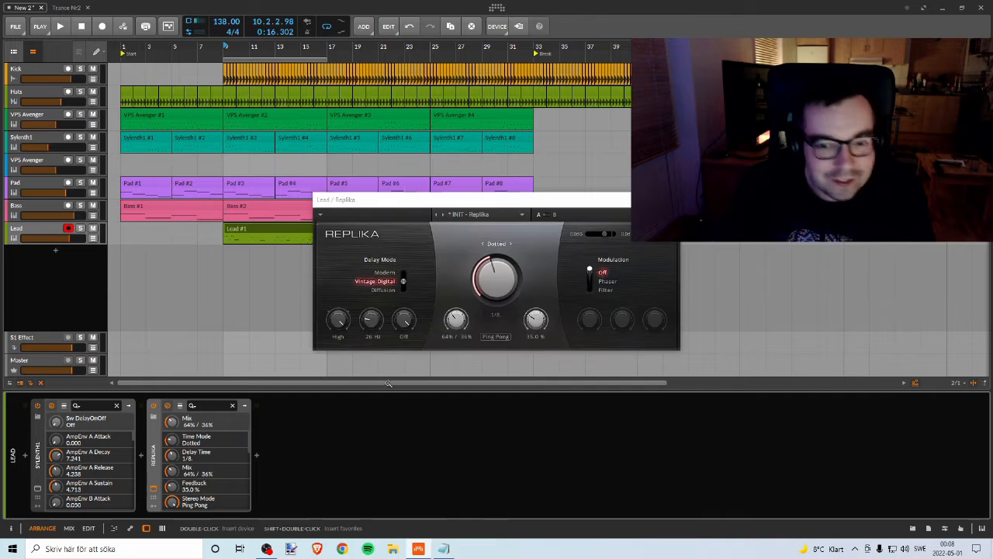
click(668, 199)
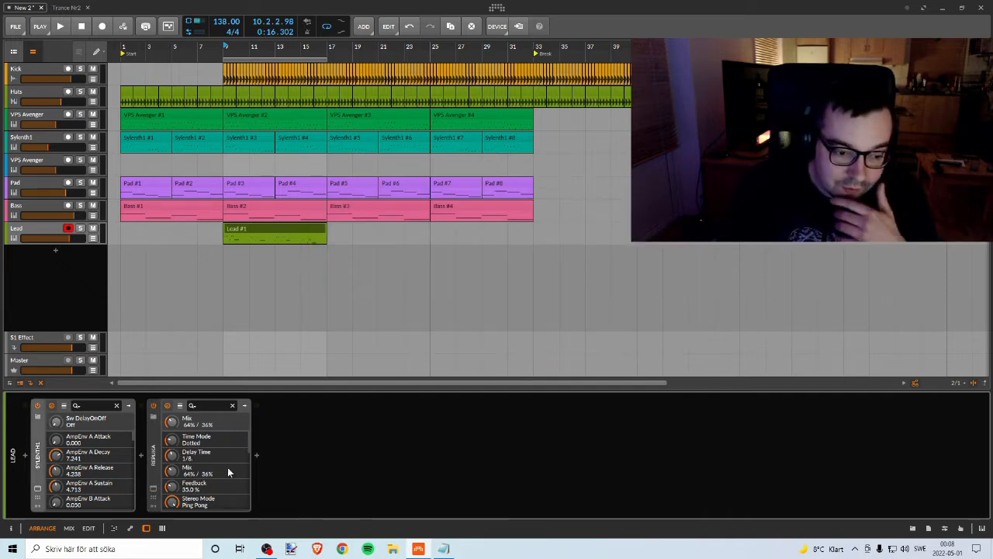
Step: Insert Bitwig's Reverb device after Replika in the Lead track's device chain
click(257, 455)
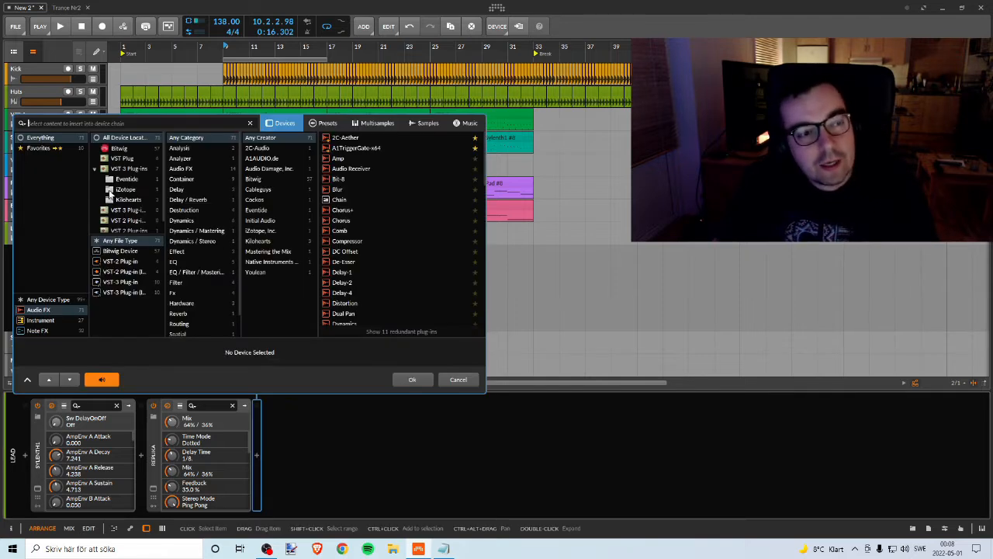
text(rev)
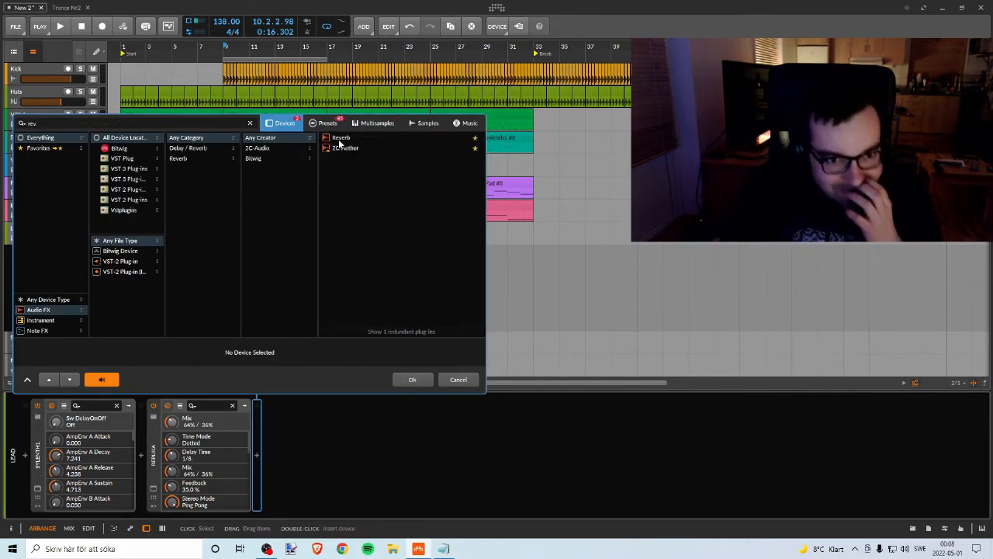
click(334, 138)
click(412, 378)
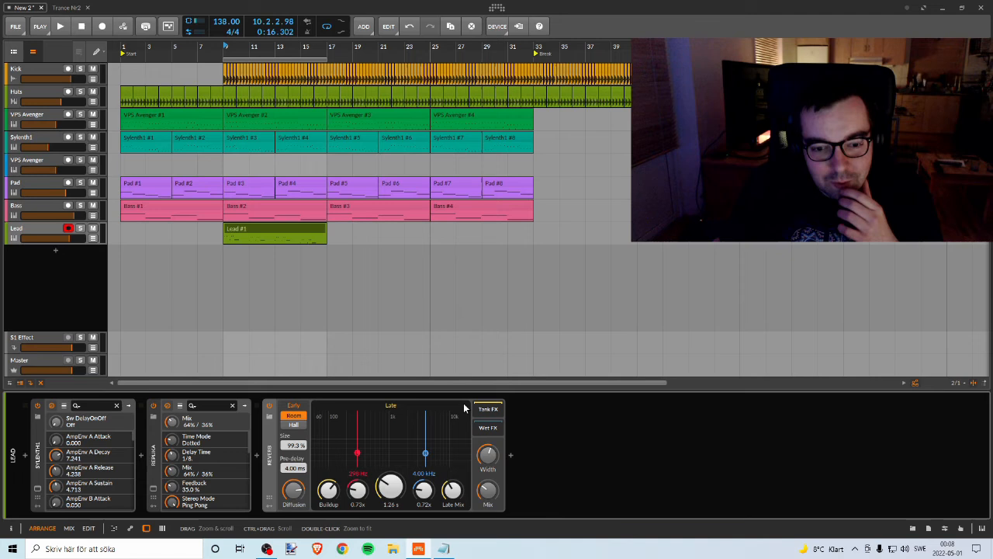
Step: Play from bar 9 to judge the Lead's reverb soloed and in the full mix, and check the mixer levels
click(226, 50)
key(space)
click(80, 229)
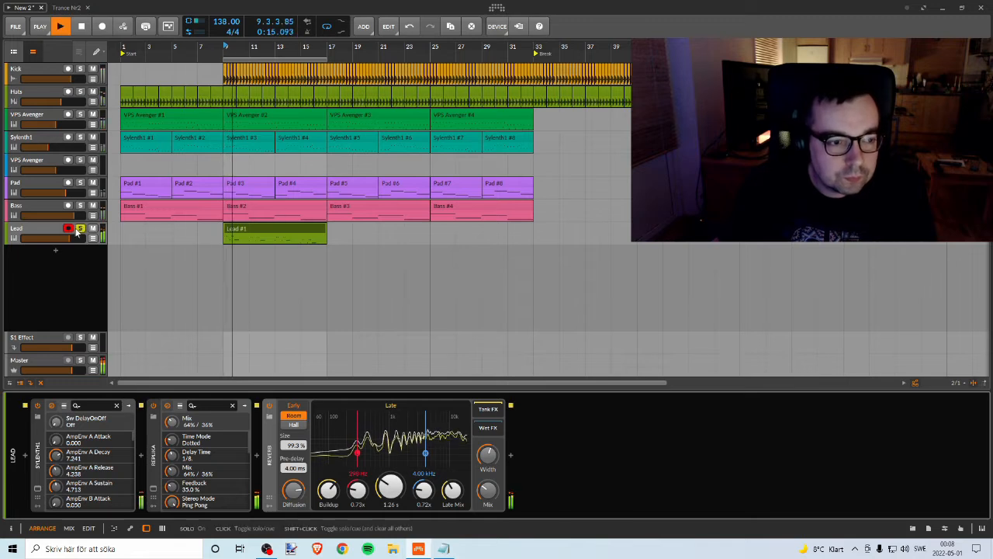
click(80, 228)
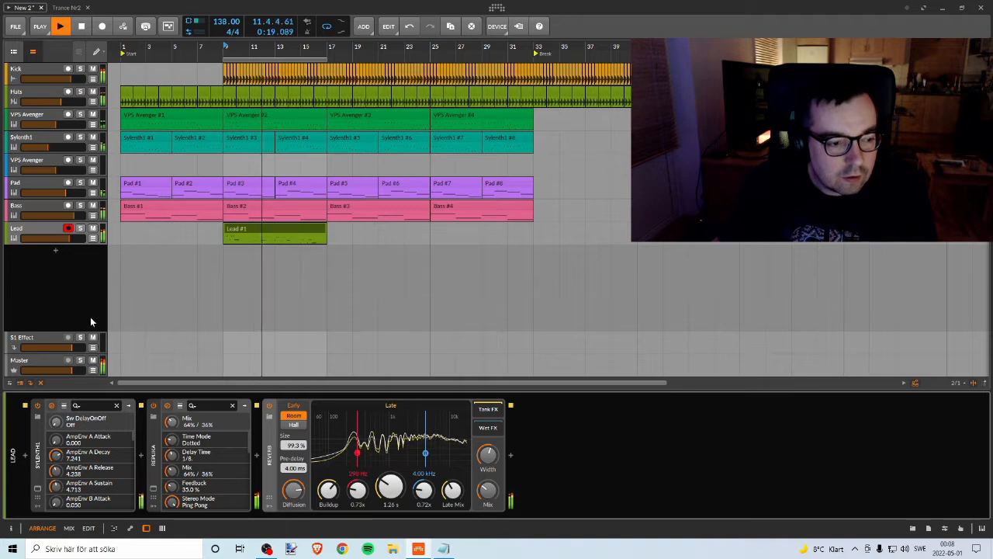
key(alt+2)
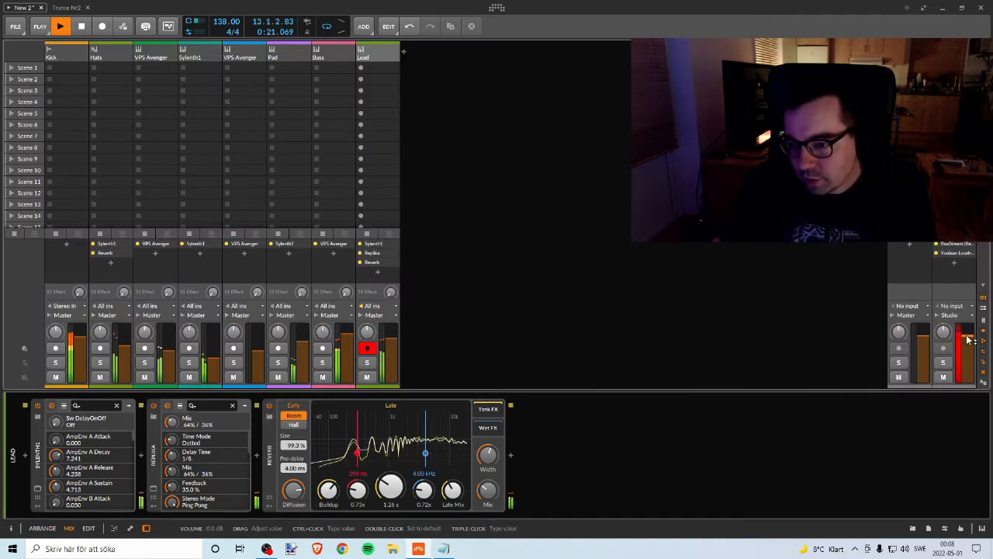
key(alt+1)
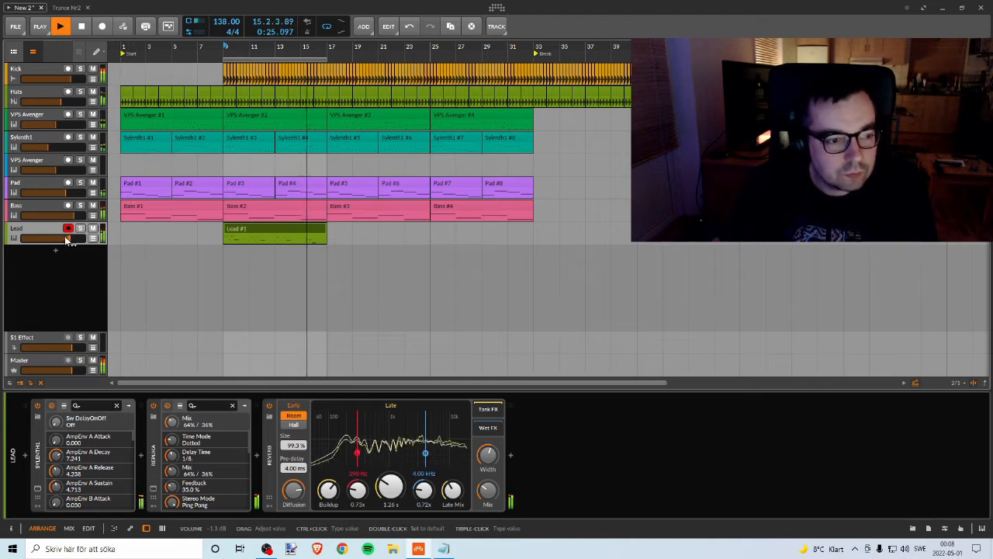
key(space)
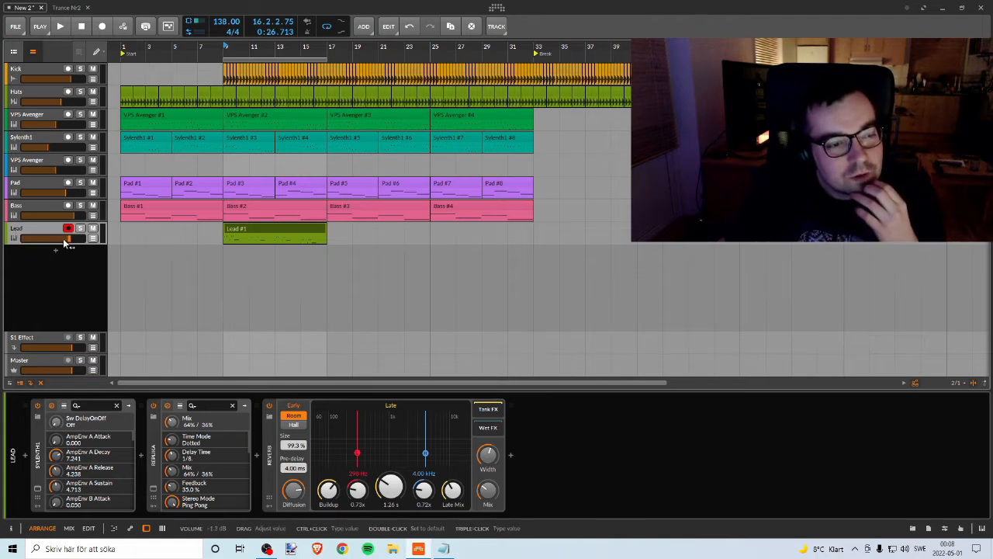
Step: Set the Lead track's volume to -2.0 dB and briefly play the mix
drag(68, 239, 69, 238)
key(space)
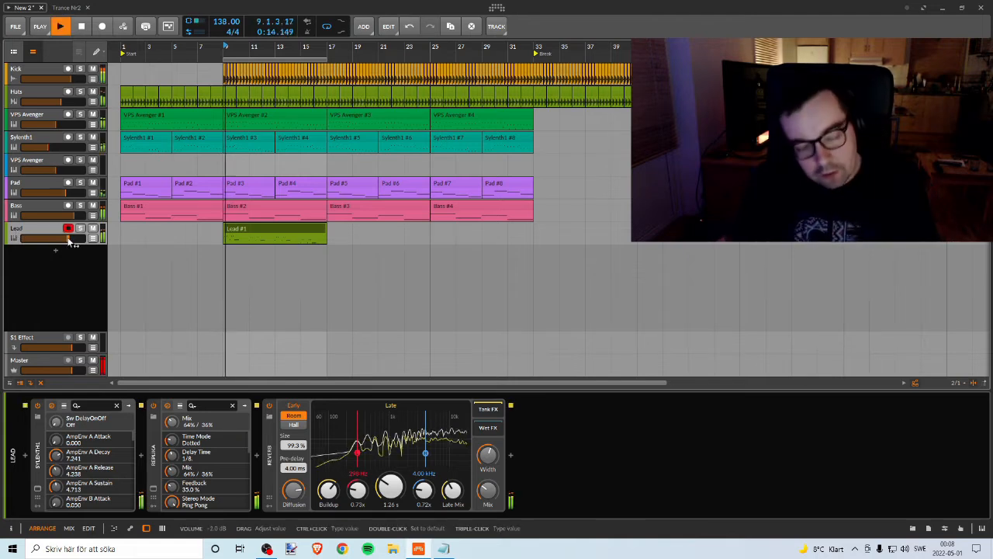
key(space)
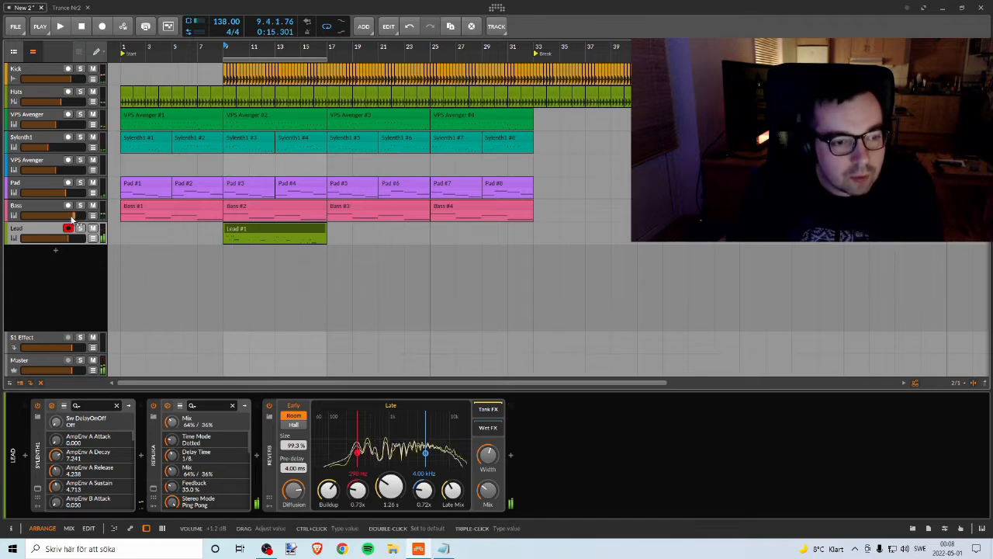
Step: Listen briefly to the Bass track in solo, unsolo it and check the master level in the mixer
click(54, 208)
click(81, 205)
key(space)
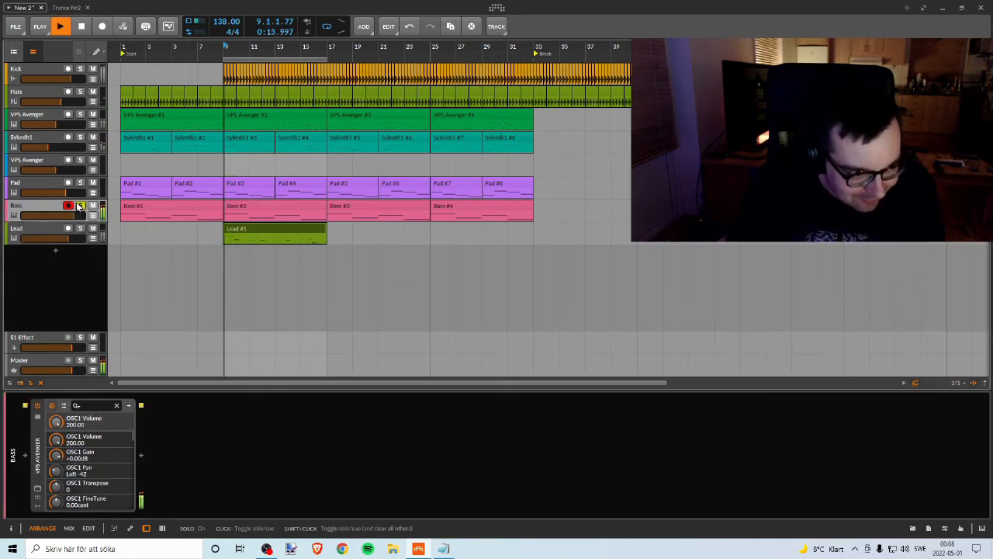
key(space)
click(81, 205)
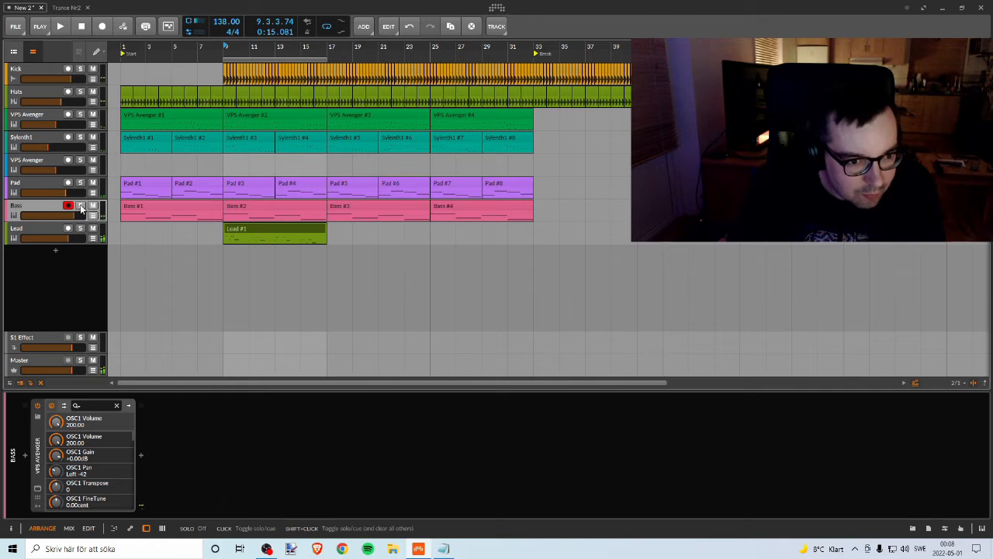
key(Tab)
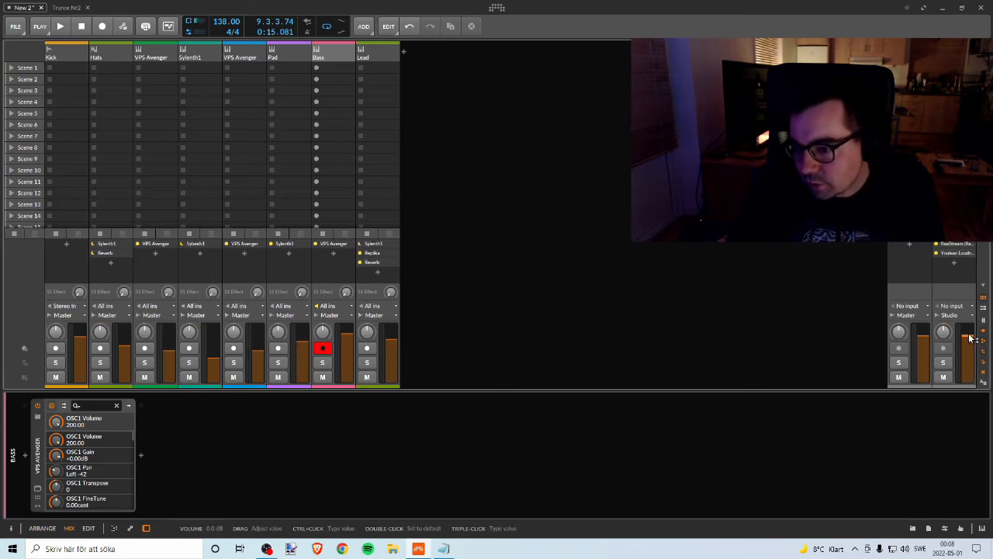
key(Tab)
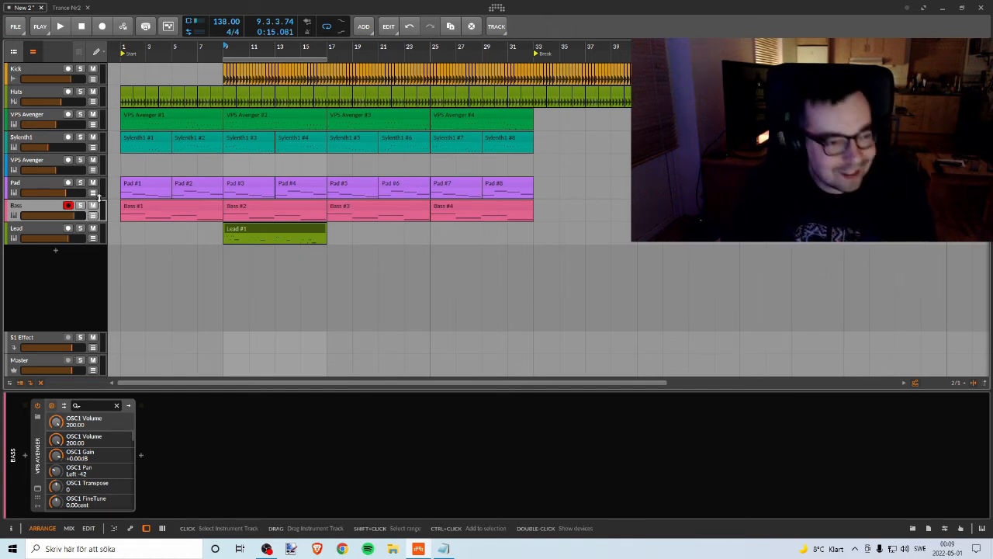
Step: Play the mix from bar 9 while lowering the Lead track's volume and setting the Bass track's volume to -0.3 dB
key(space)
key(space)
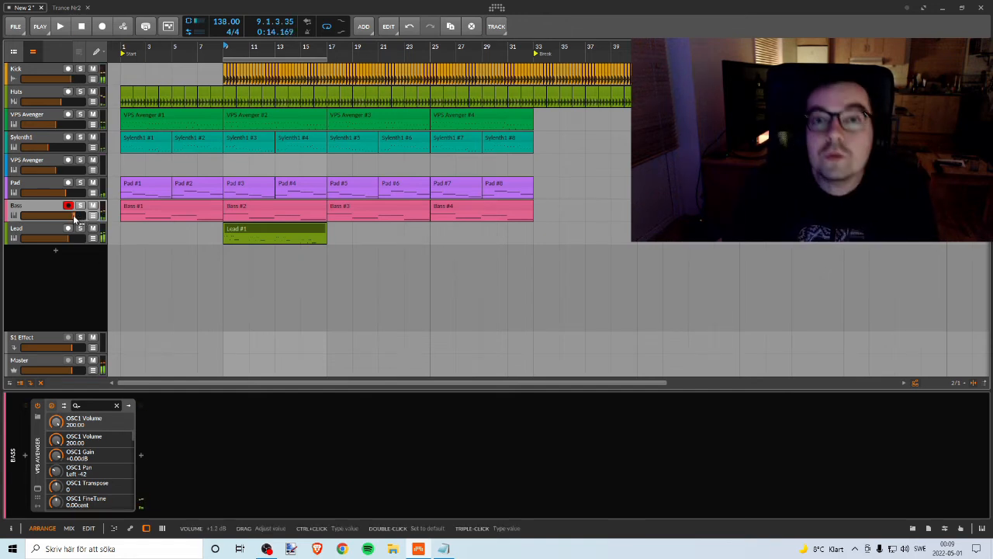
key(space)
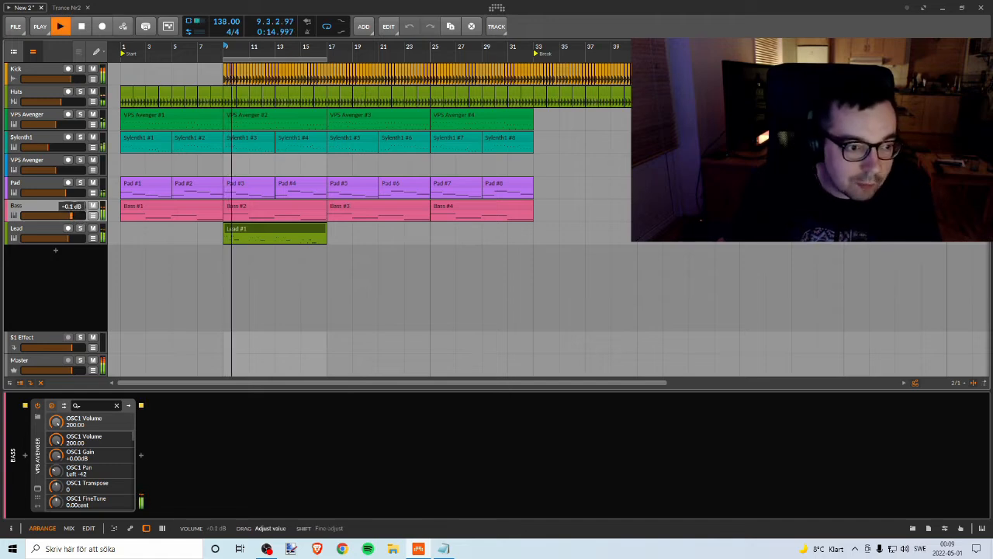
drag(72, 239, 69, 217)
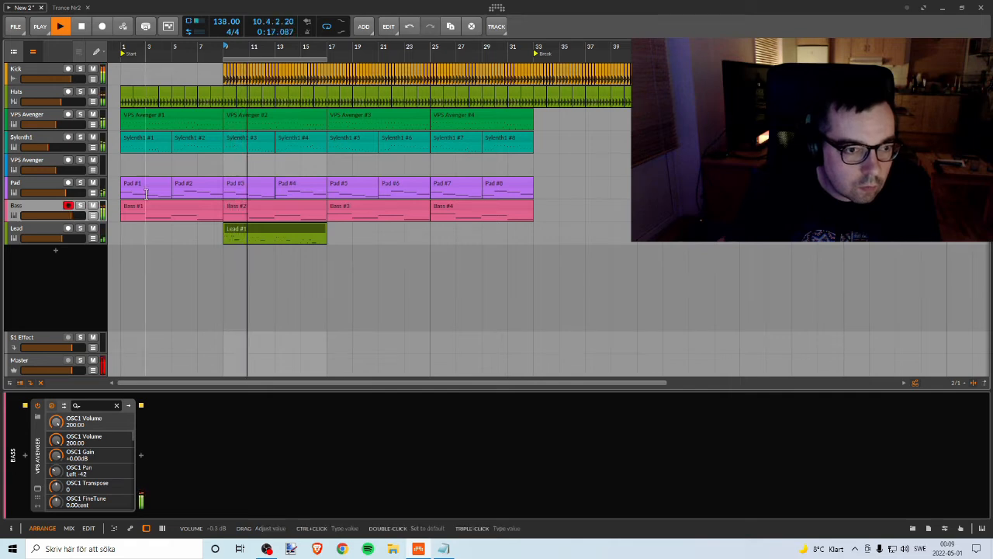
key(space)
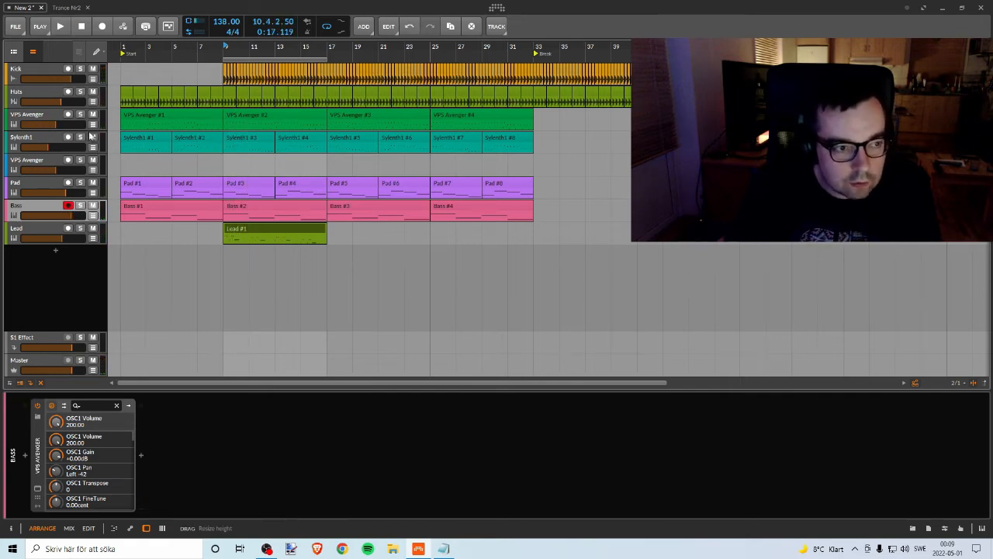
Step: Listen to the Sylenth1 track in solo from bar 9, then unsolo it and stop playback
click(80, 137)
key(space)
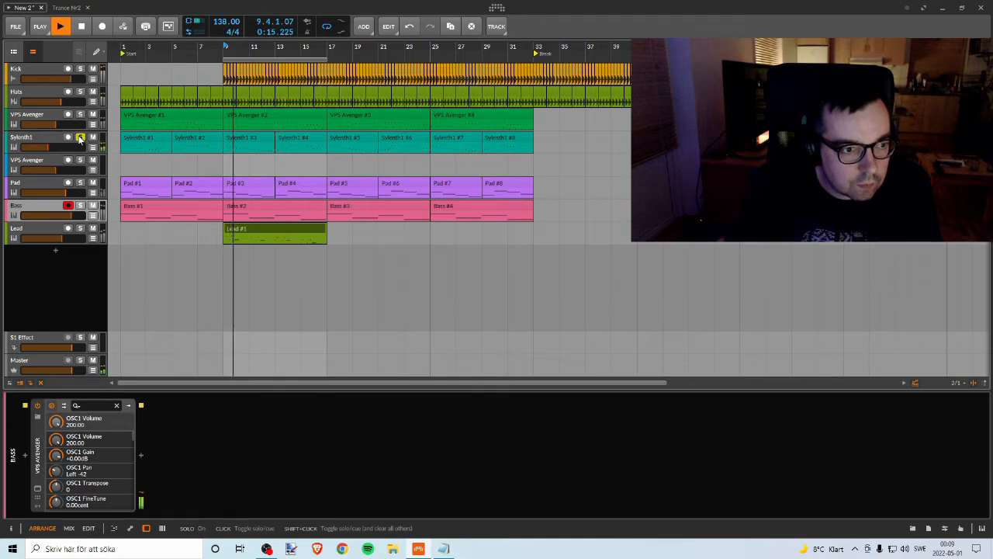
click(80, 139)
key(space)
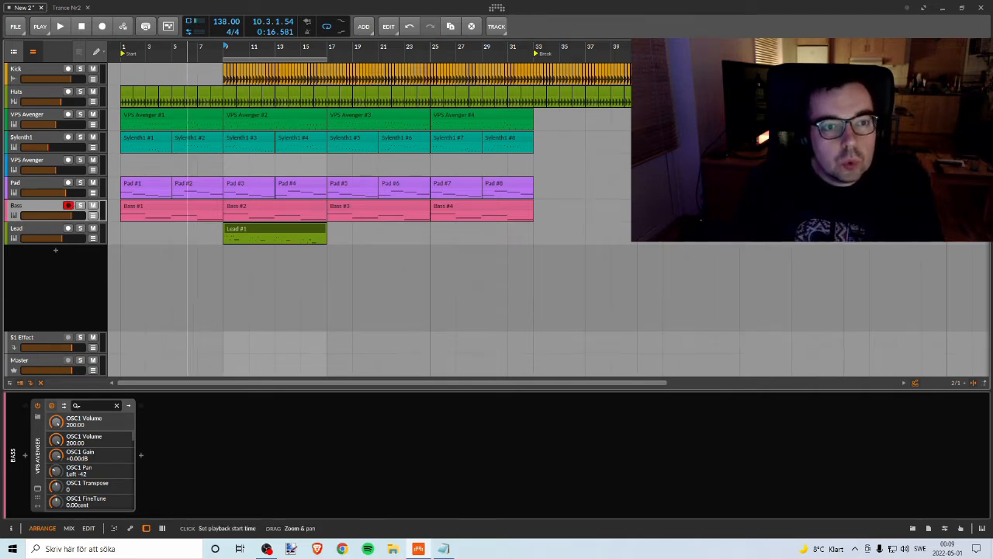
Step: Move the loop region to bars 33–41 at the Break marker and play the lead-in from bar 27
drag(188, 47, 504, 56)
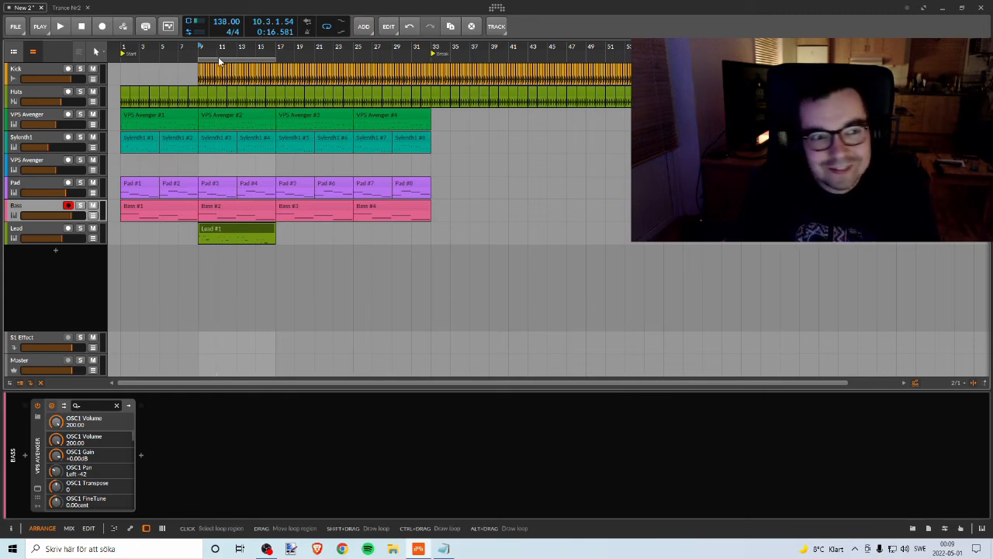
drag(219, 61, 449, 62)
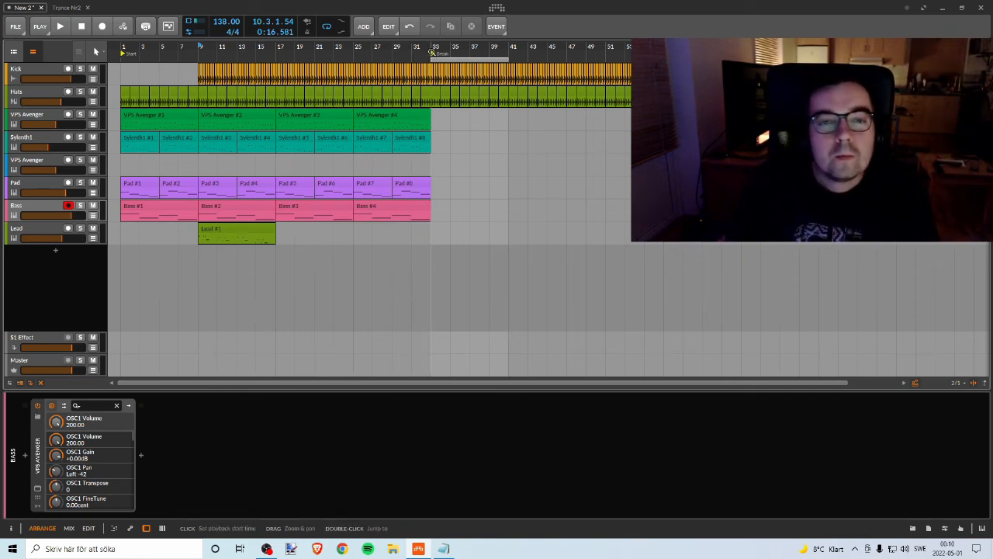
click(373, 58)
key(space)
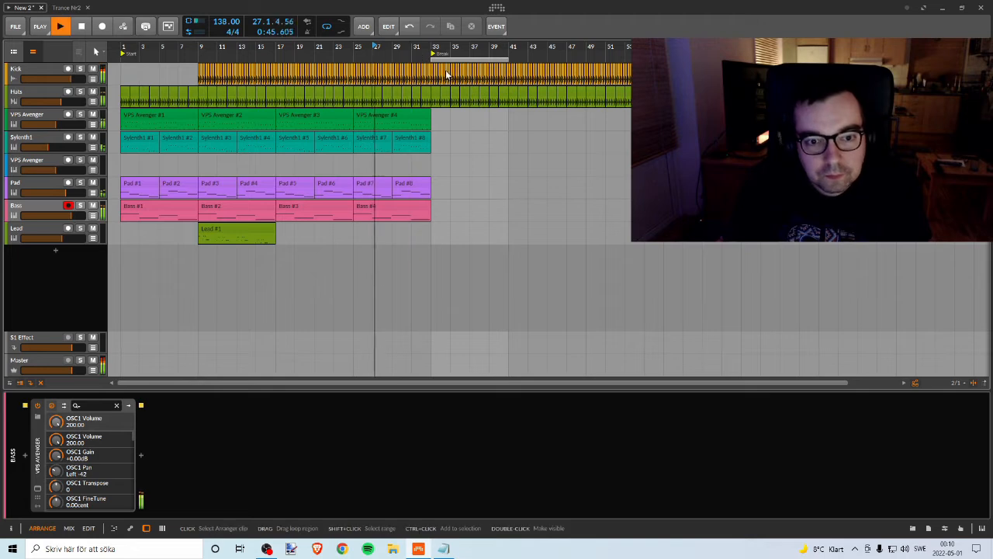
drag(451, 47, 427, 69)
key(space)
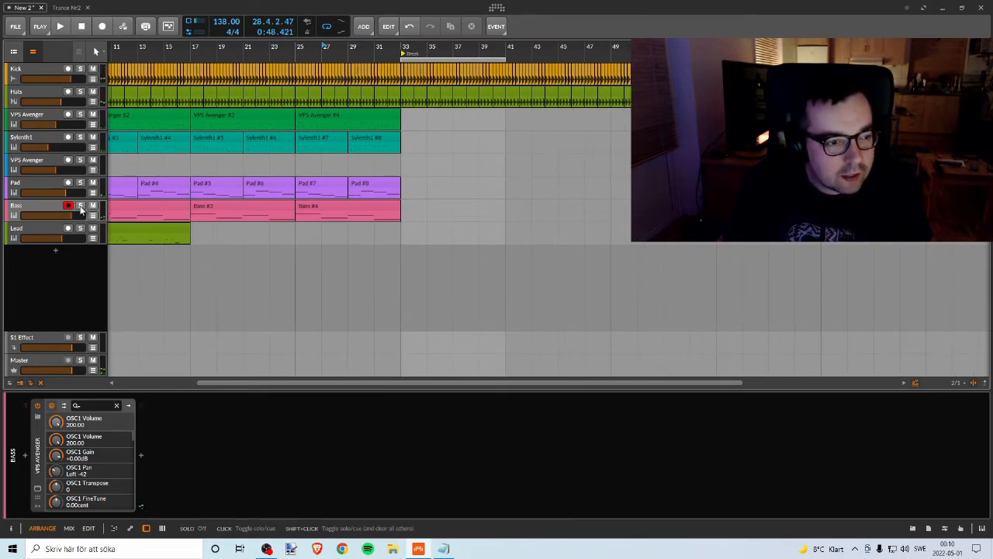
key(space)
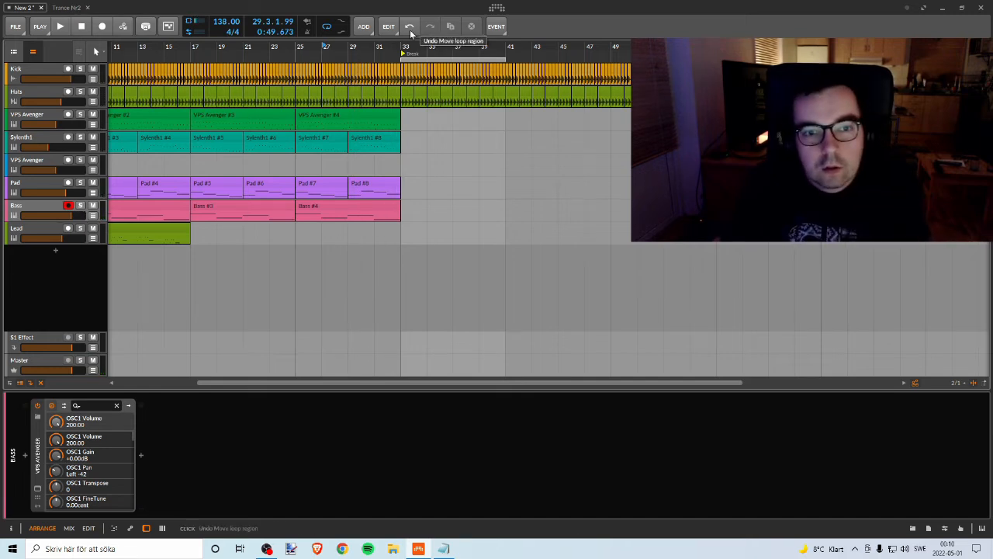
Step: Add a new instrument track below the Lead track and briefly look at the instrument list in the Text note
right_click(97, 262)
click(124, 264)
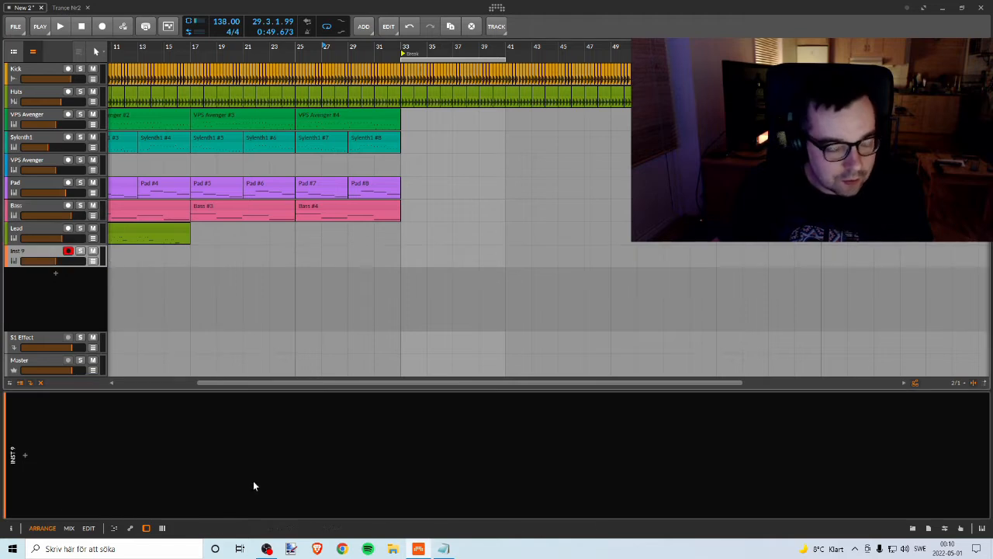
click(266, 549)
click(751, 45)
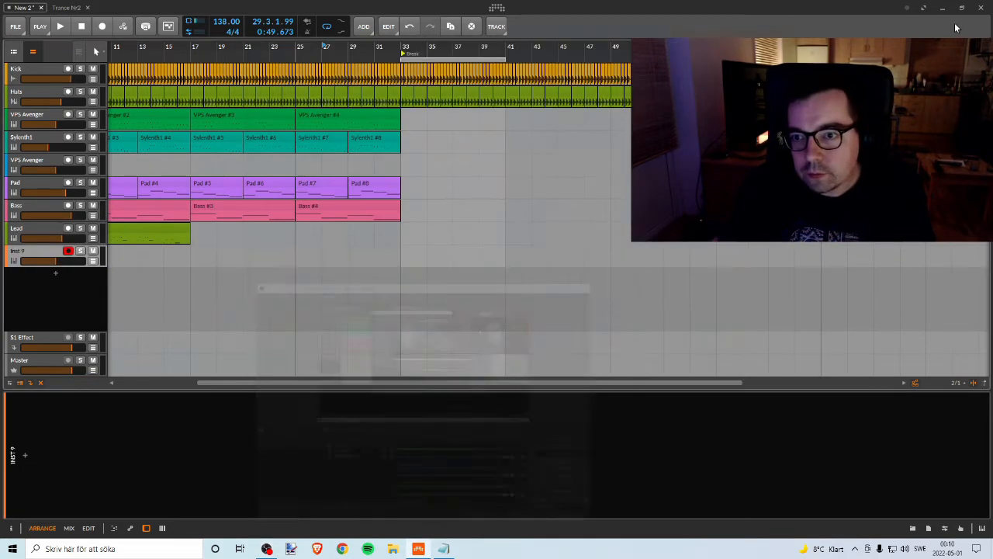
click(943, 7)
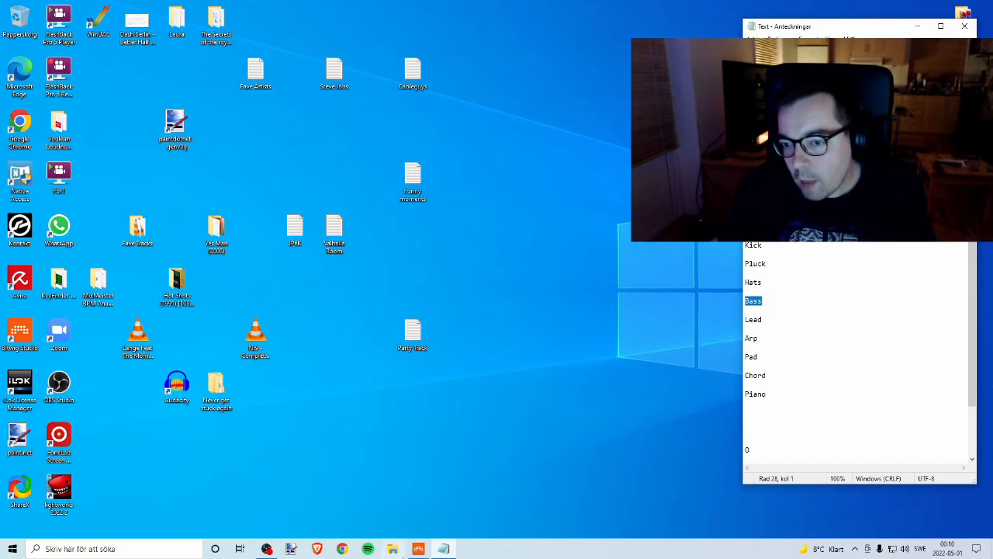
click(418, 548)
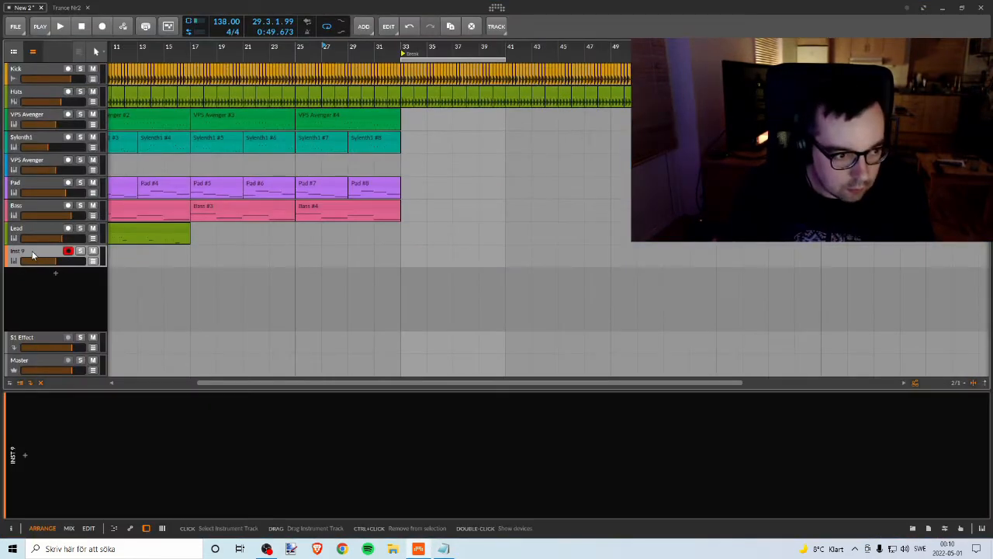
Step: Check the instrument list in the Text note and rename the new instrument track as Piano
right_click(33, 254)
click(68, 372)
key(alt+Tab)
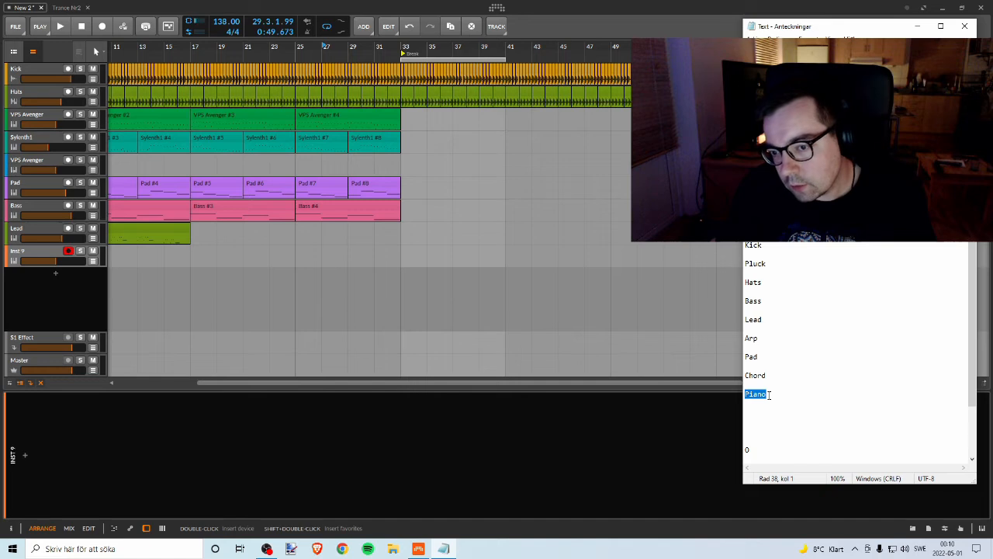
key(alt+Tab)
right_click(12, 250)
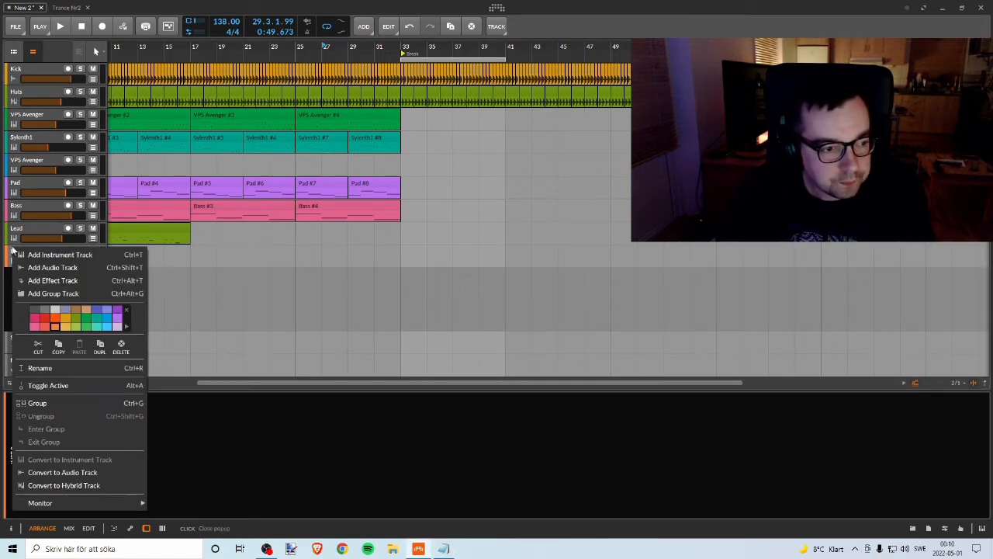
click(48, 367)
text(Piano)
key(Return)
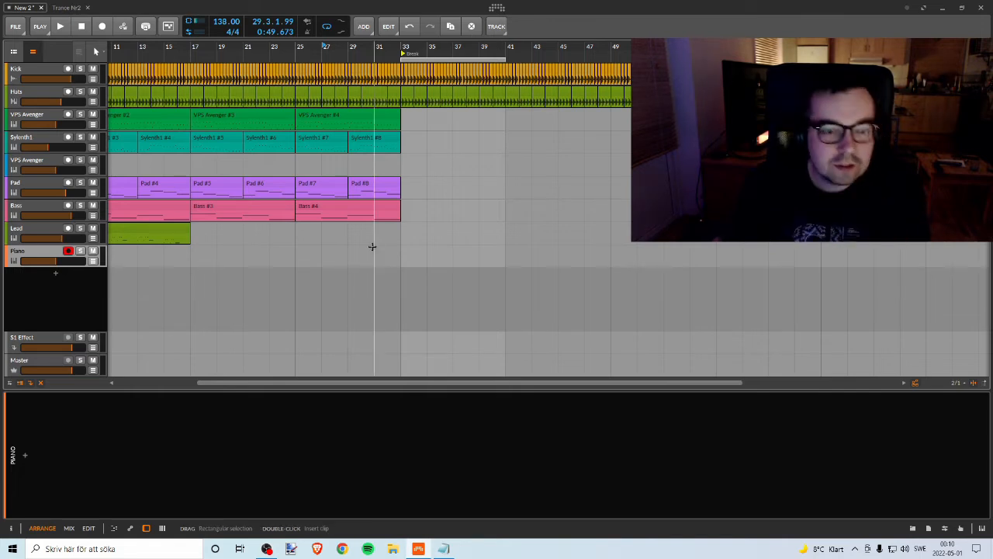
Step: Switch to the Trance Nr2 project and copy its FX1, FX2 and VTS3 Strong Enough audio tracks
click(498, 9)
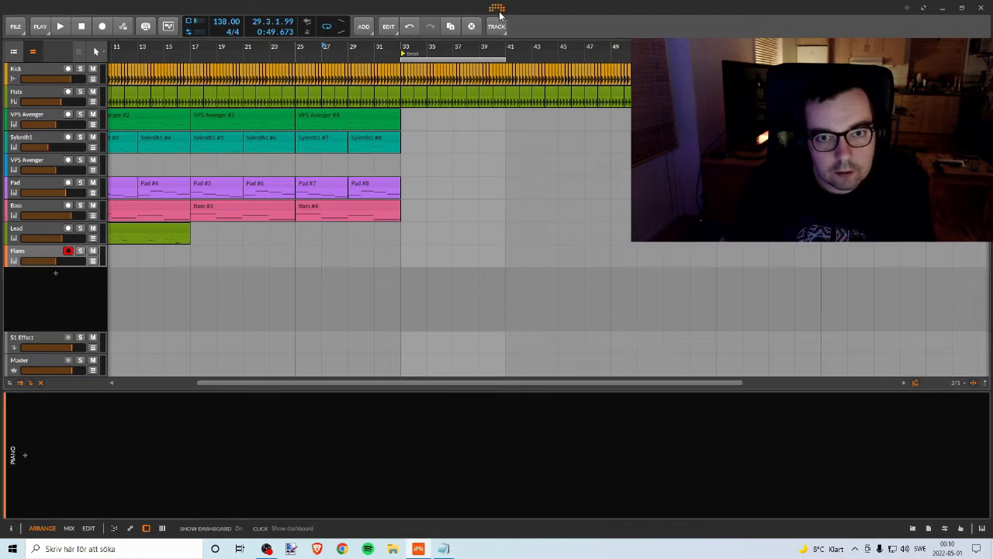
click(424, 40)
click(349, 39)
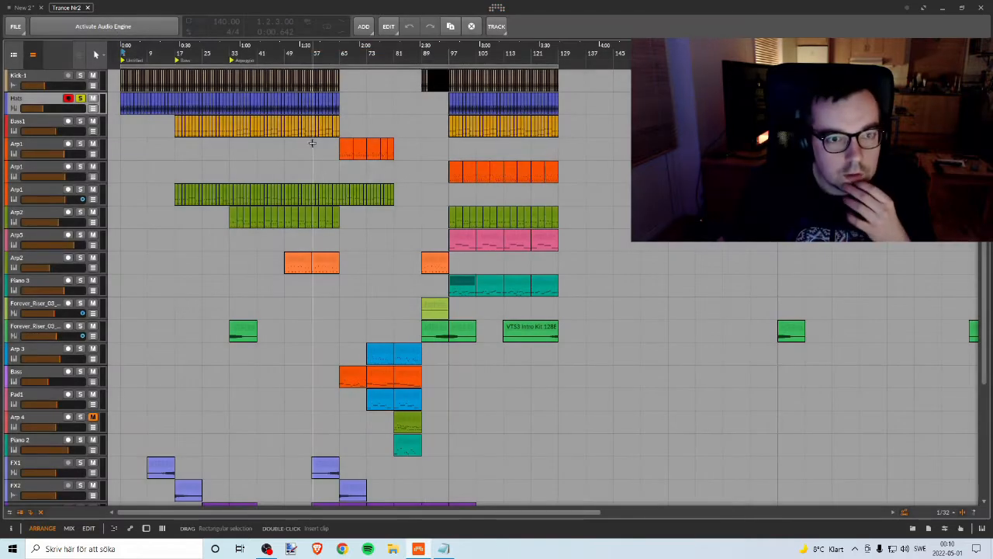
scroll(369, 241, down, 3)
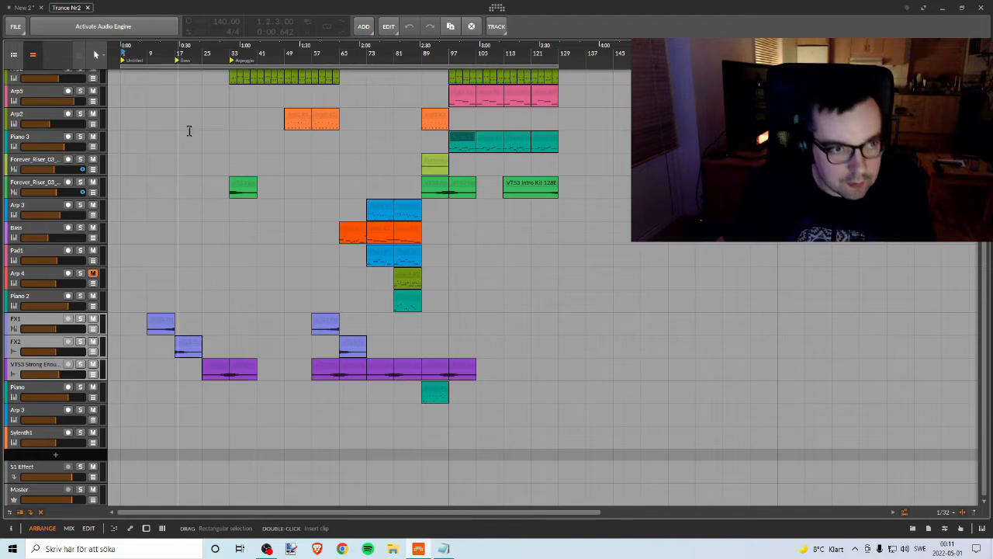
click(389, 27)
click(313, 92)
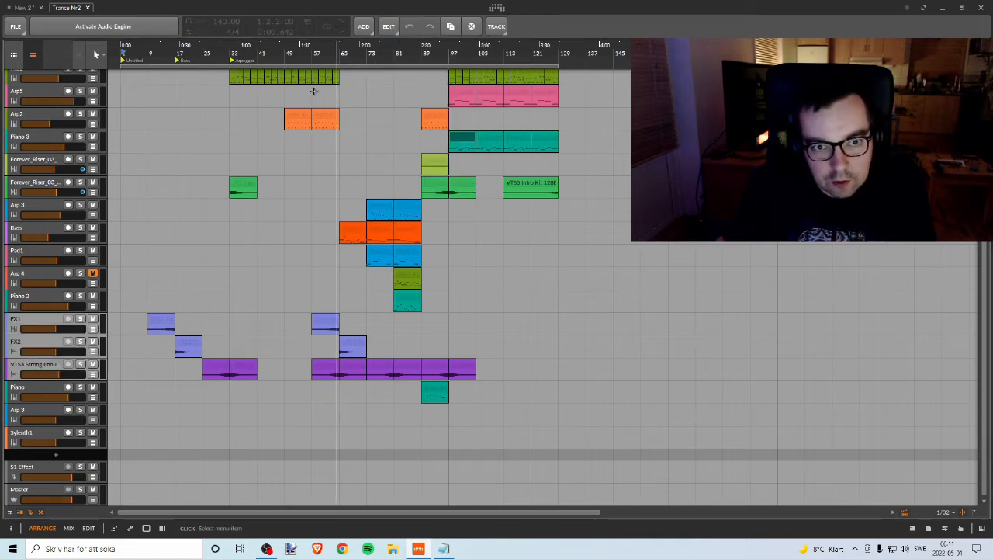
Step: Return to the New 2 project and paste the copied FX tracks below the Piano track
click(28, 7)
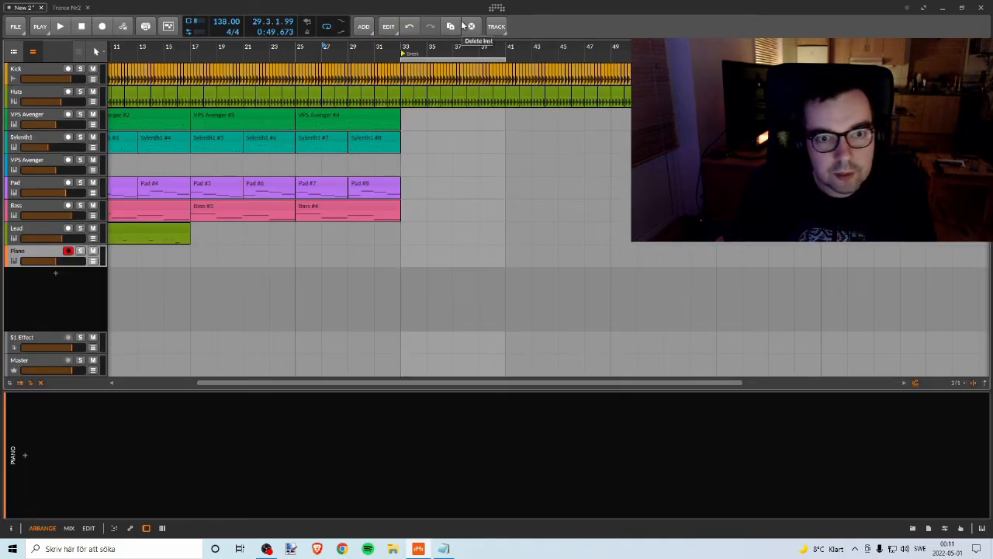
click(389, 27)
click(419, 112)
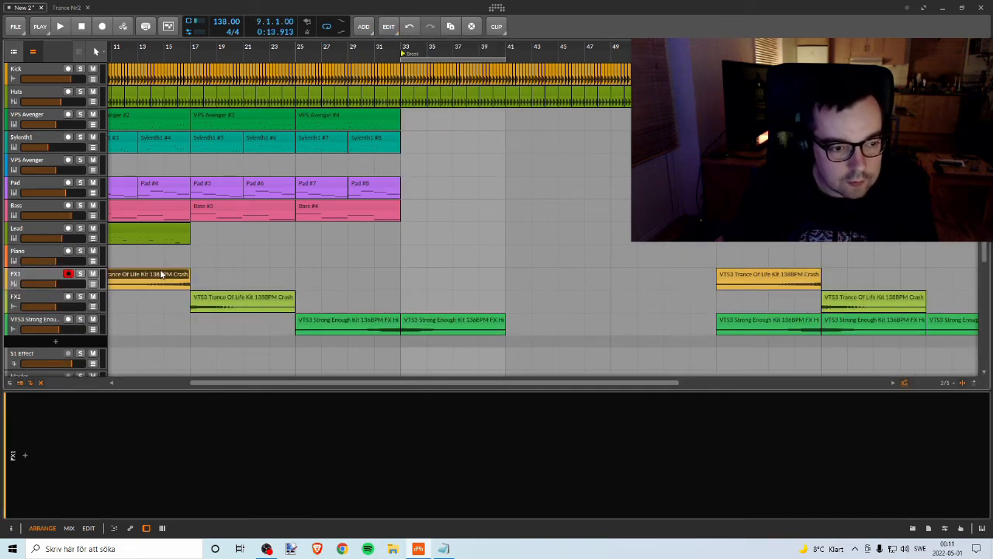
Step: Move the first FX1 clip to bar 25 and the first FX2 clip to bar 33, and delete the FX clips from bar 57 onward
drag(163, 277, 374, 279)
drag(274, 293, 484, 295)
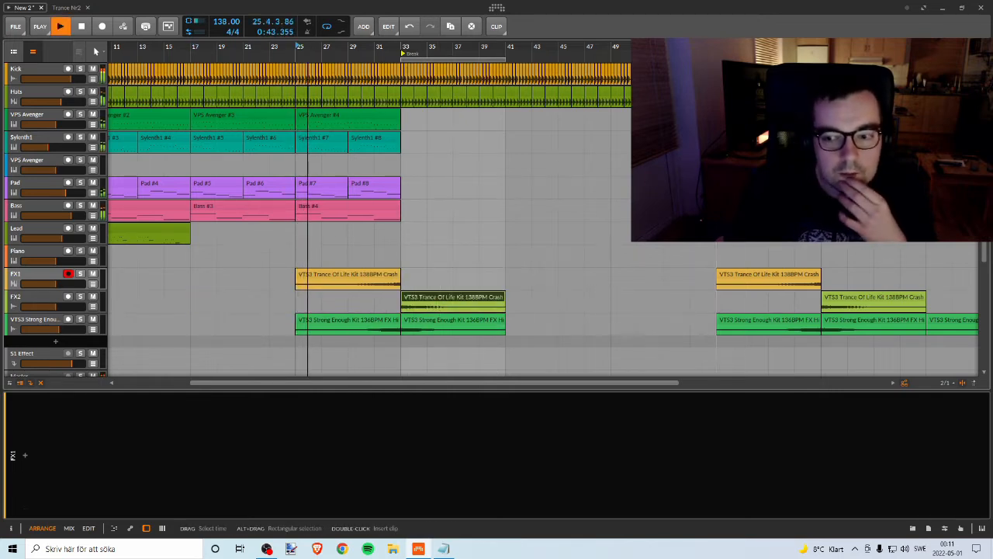
drag(717, 241, 937, 344)
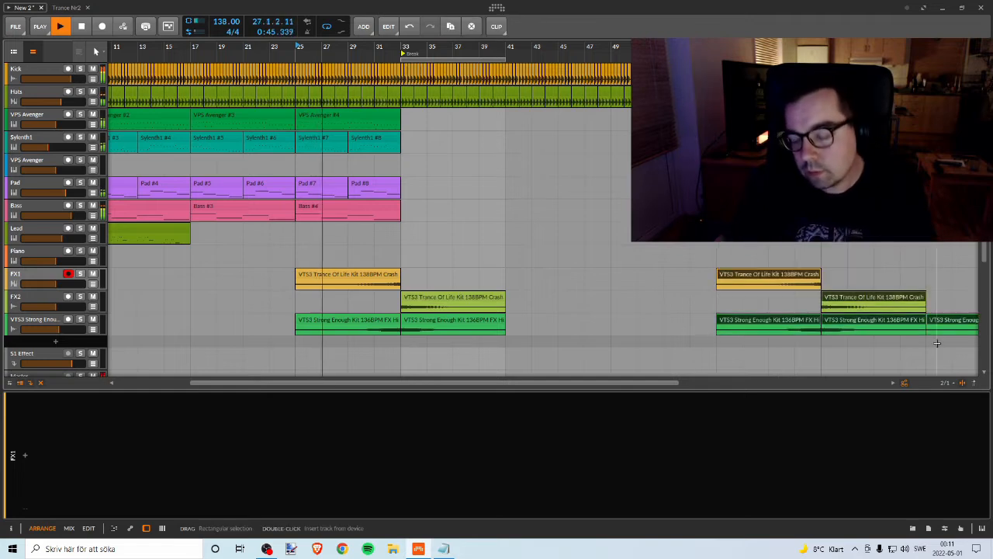
key(Delete)
Step: Shorten the FX1 crash clip and the first VTS3 Strong Enough clip so both end slightly before bar 33
drag(609, 47, 939, 66)
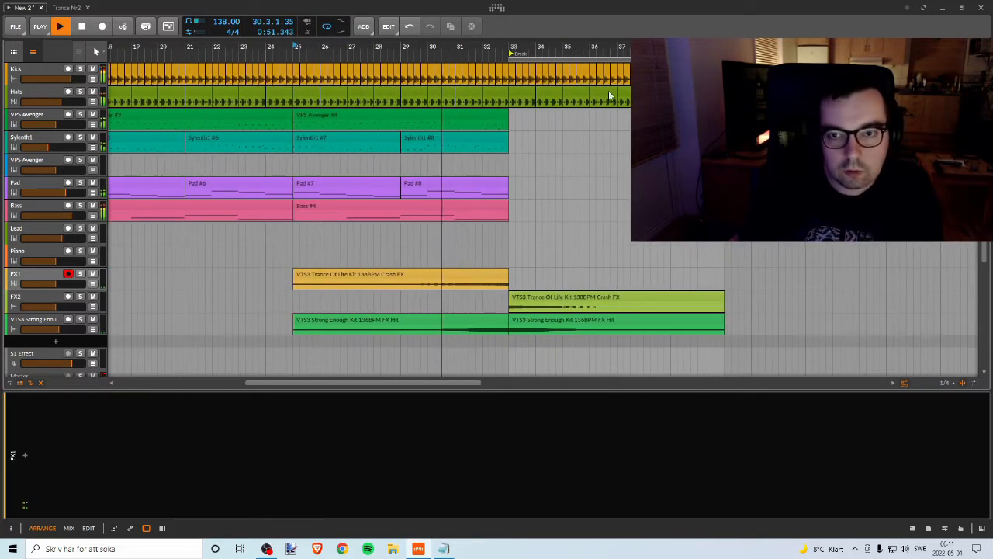
drag(505, 275, 502, 276)
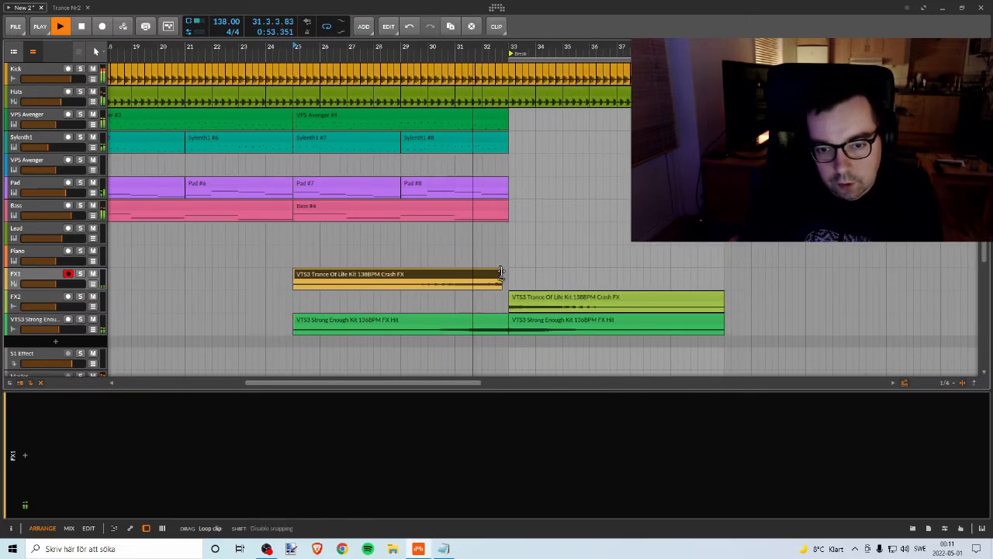
drag(505, 320, 502, 321)
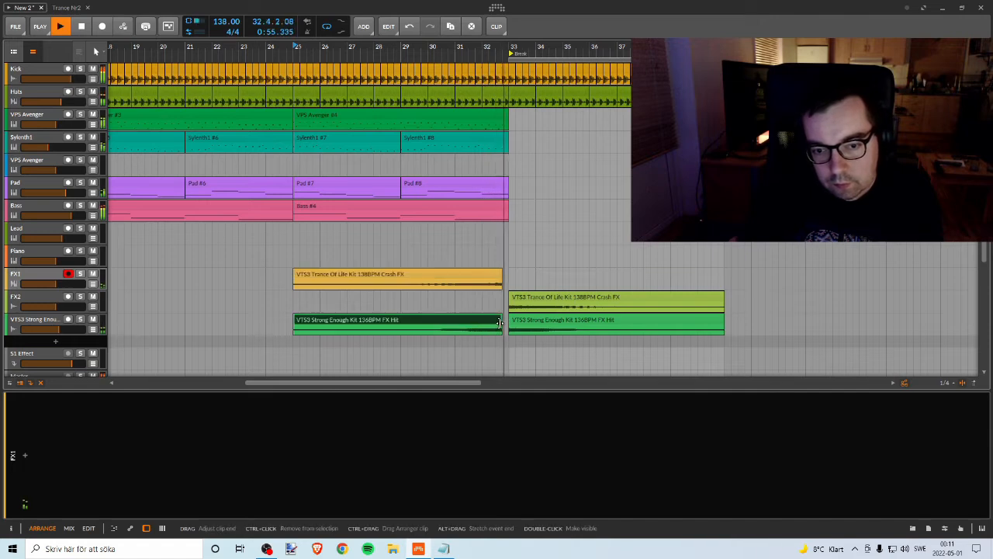
key(space)
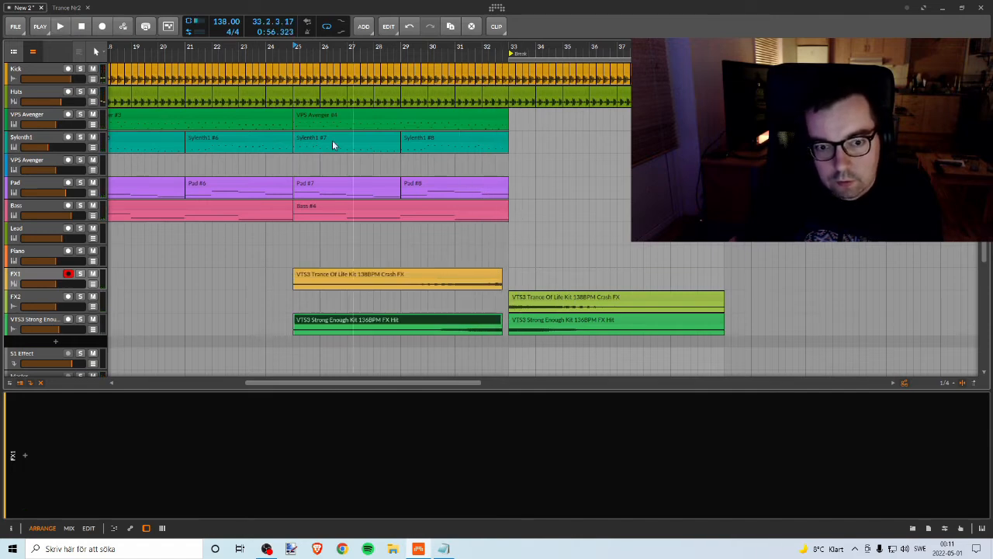
Step: Raise the volumes of the FX1, FX2 and VTS3 Strong Enough tracks while playing the transition into bar 33
key(space)
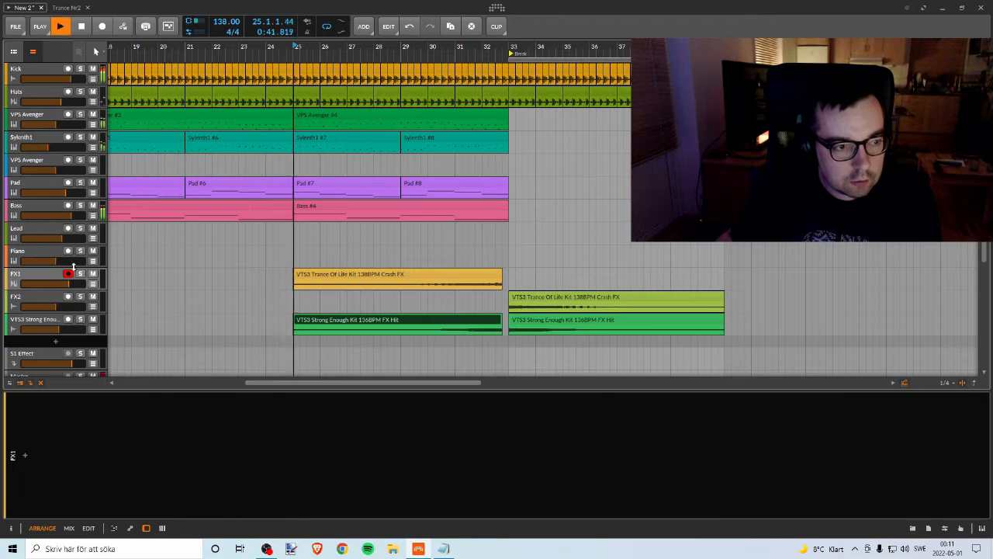
drag(72, 307, 74, 306)
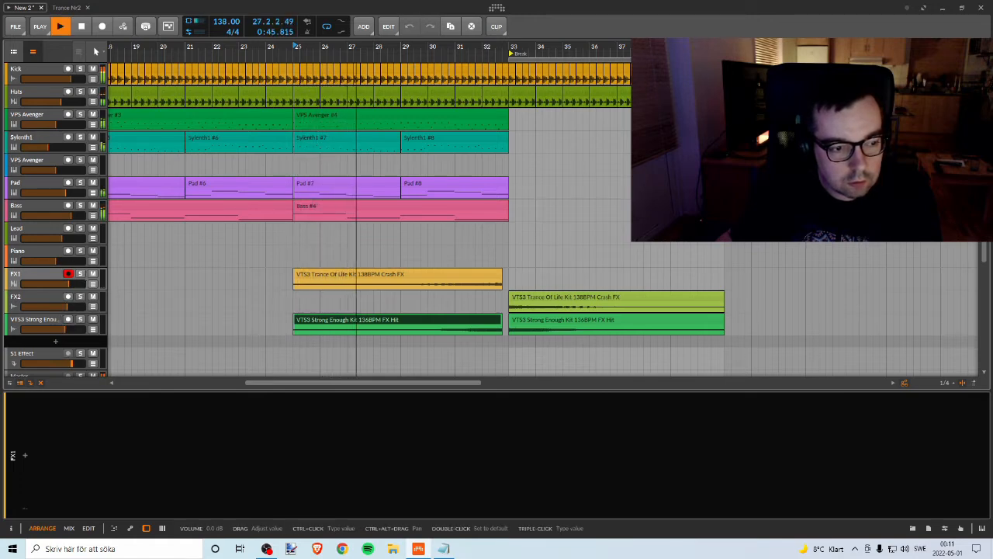
drag(71, 363, 72, 363)
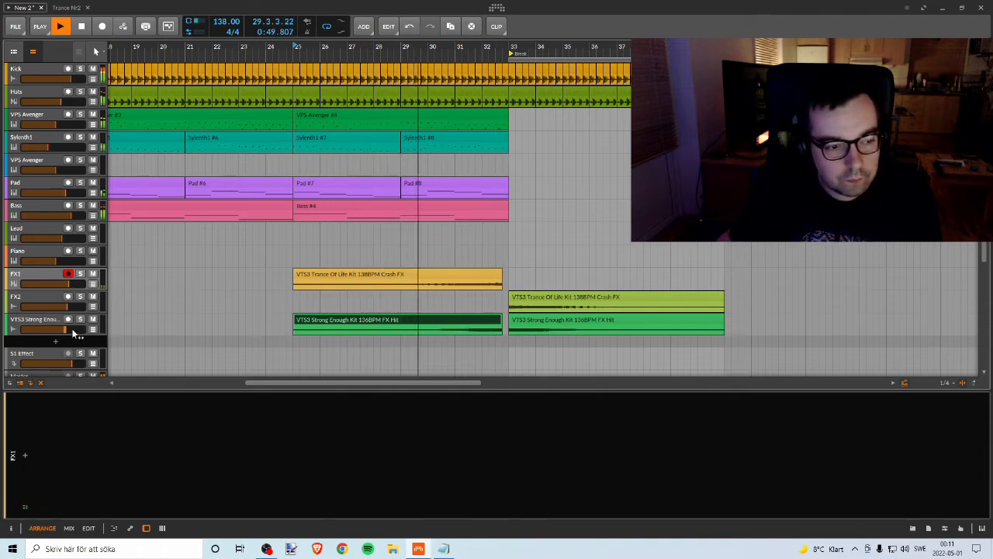
mouse_move(72, 329)
mouse_down()
mouse_move(61, 329)
mouse_move(80, 328)
mouse_move(74, 307)
mouse_up()
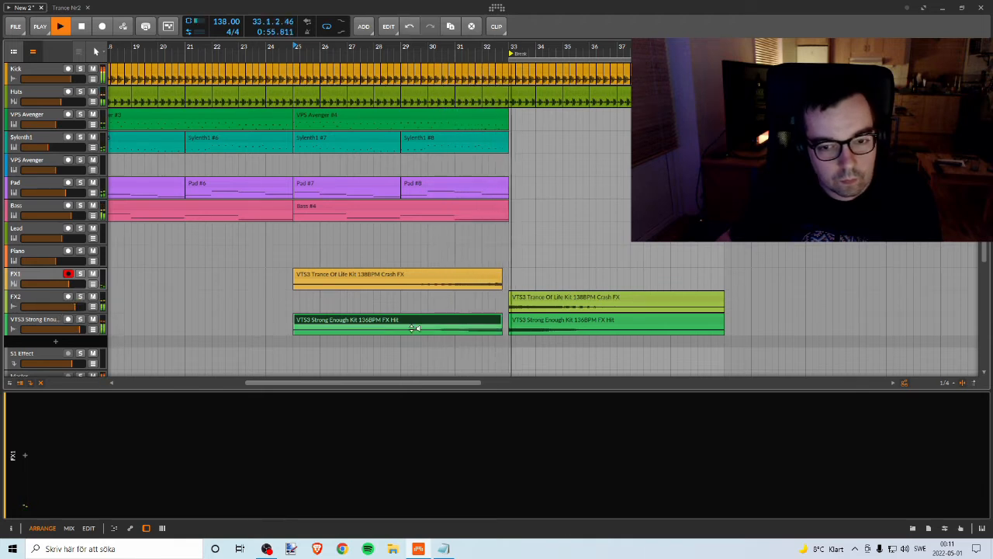
key(space)
key(space)
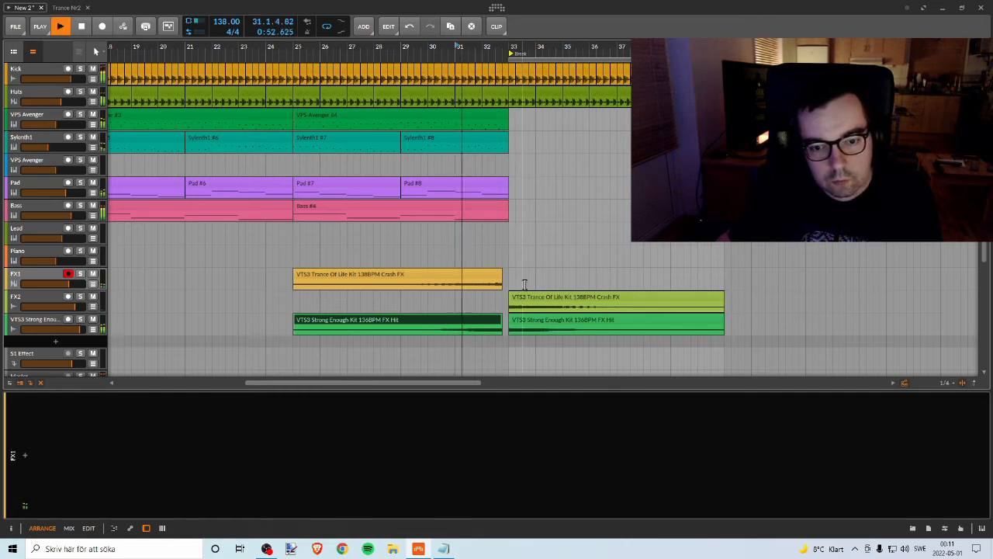
Step: Shorten the FX1 crash clip and the first VTS3 Strong Enough clip further so both end about half a bar before bar 33
drag(500, 275, 492, 273)
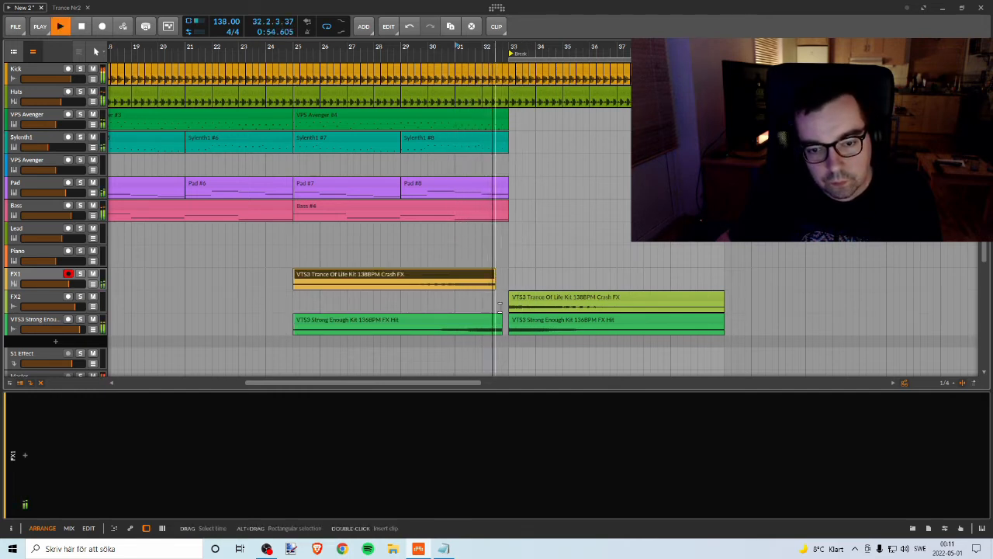
drag(500, 321, 494, 320)
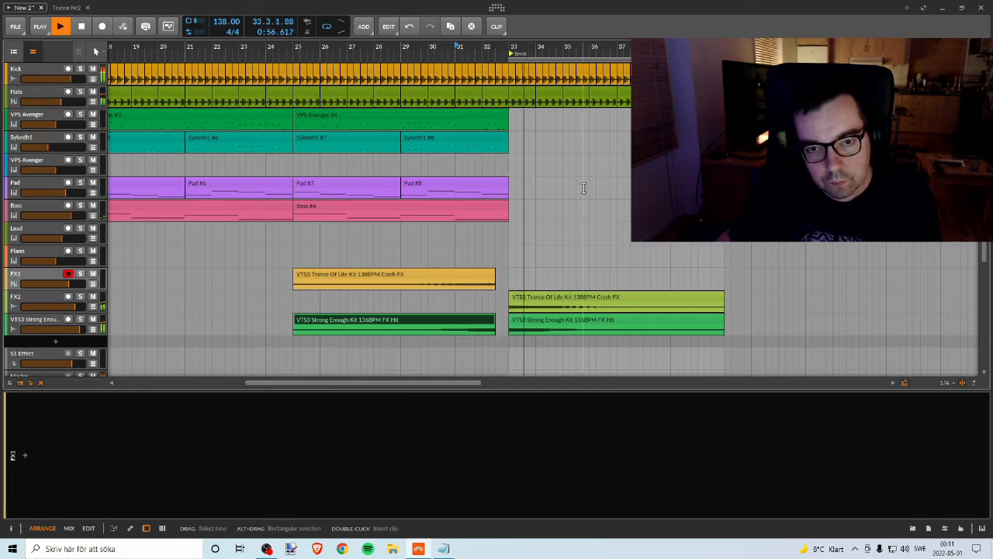
key(space)
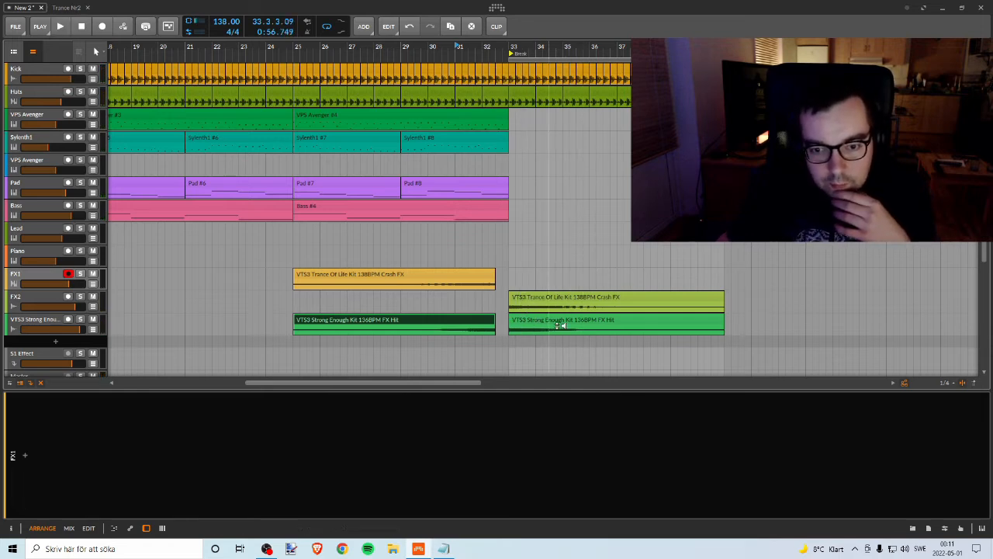
Step: Insert the A1TriggerGate-x64 effect on the FX2 track
click(534, 296)
click(38, 301)
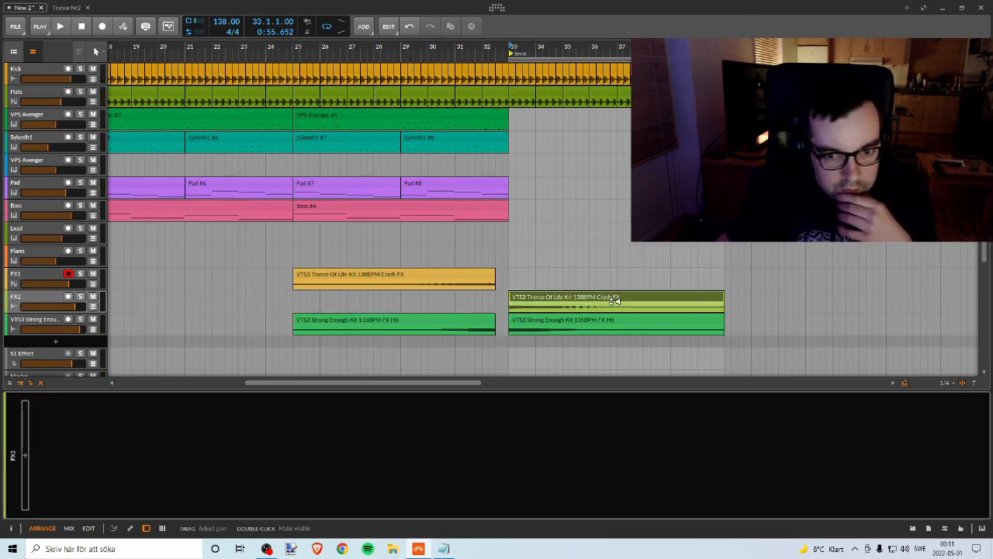
click(534, 298)
click(39, 300)
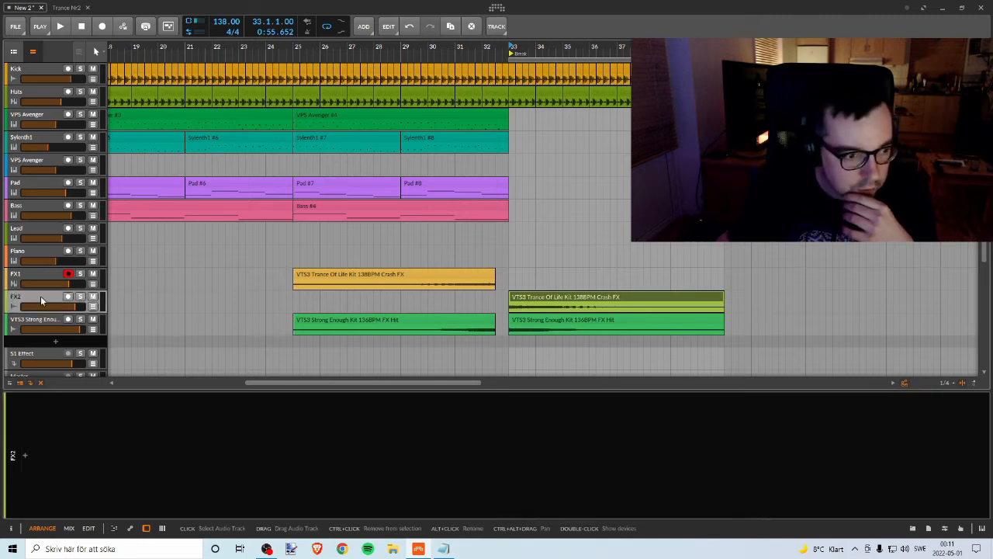
click(25, 457)
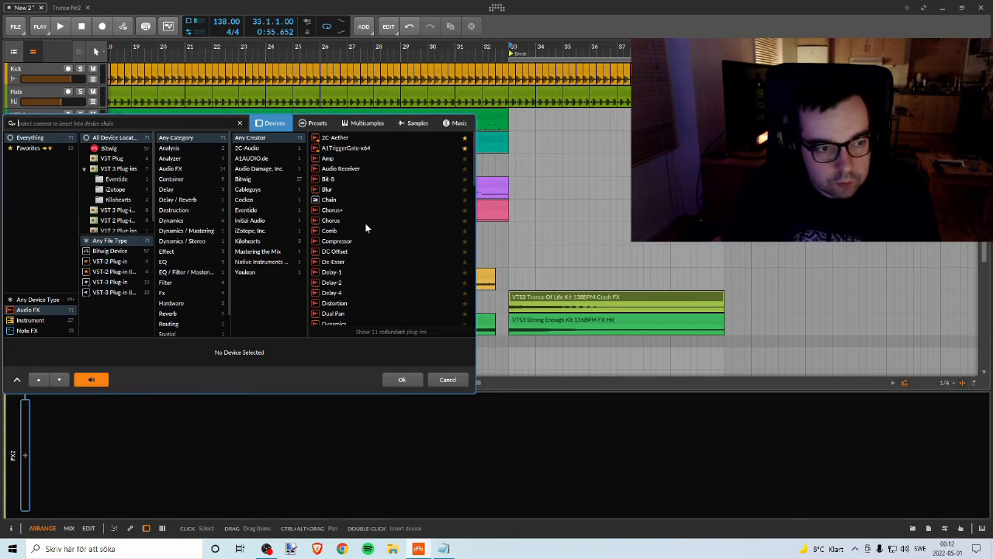
click(341, 148)
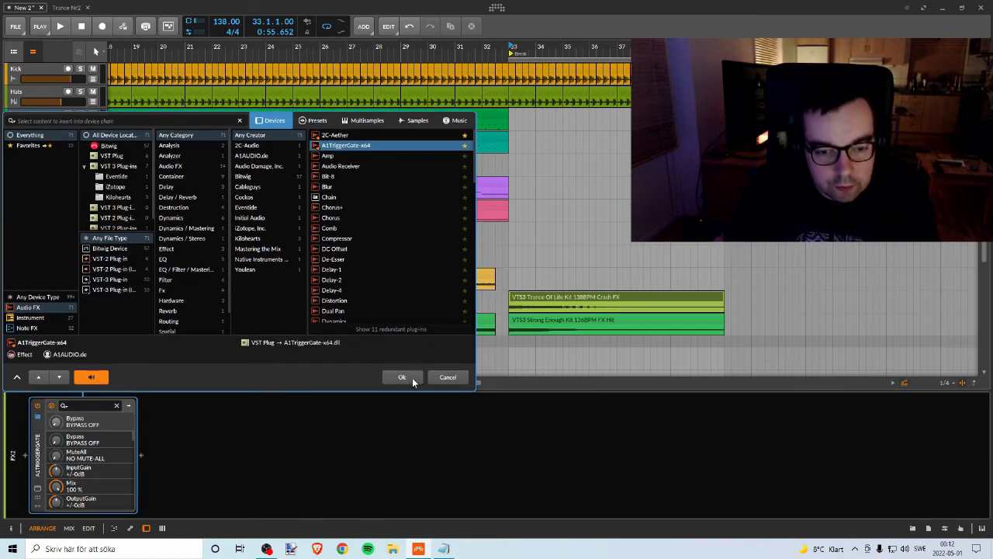
click(412, 378)
drag(523, 136, 282, 65)
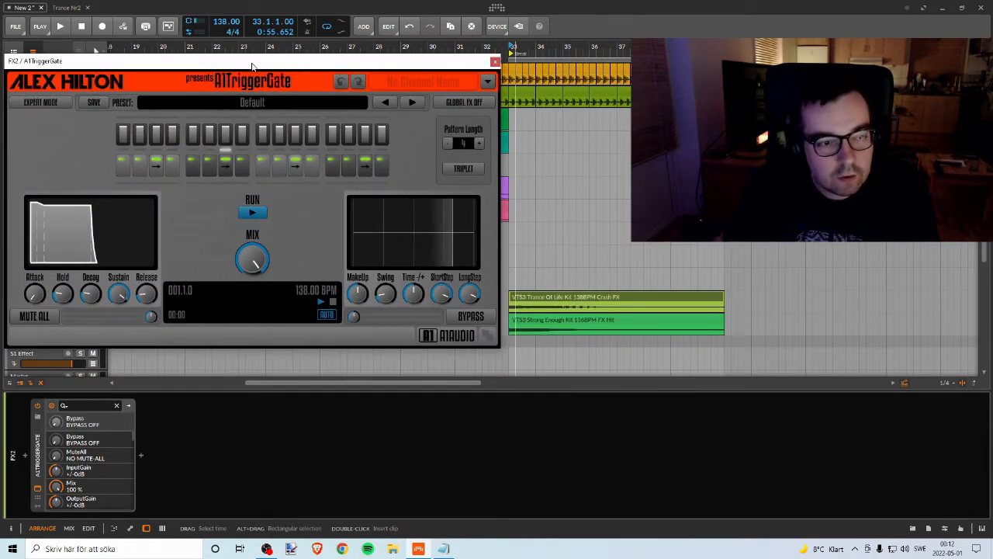
Step: Audition the gated FX2 crash from bar 33 and load the A1TriggerGate preset Like A SideChain 01
key(space)
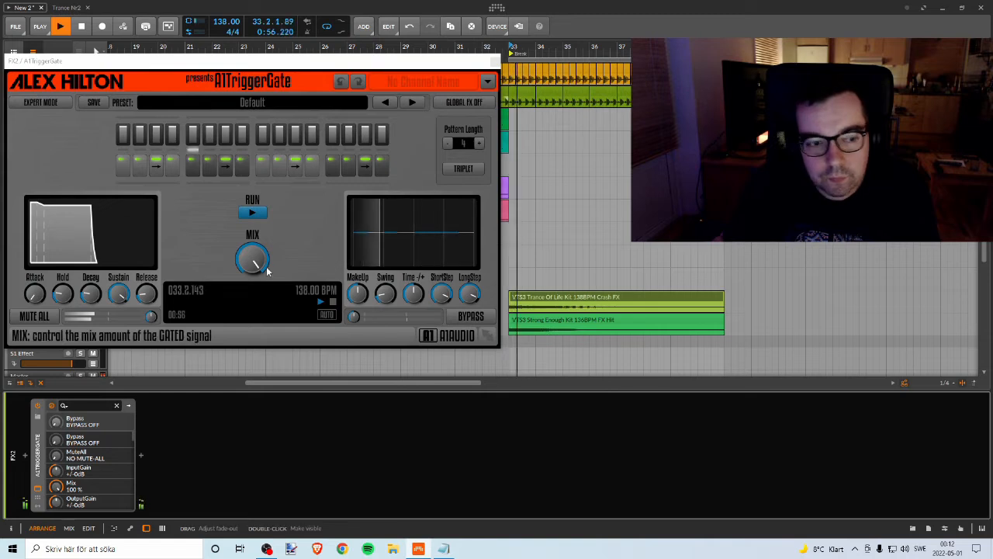
key(space)
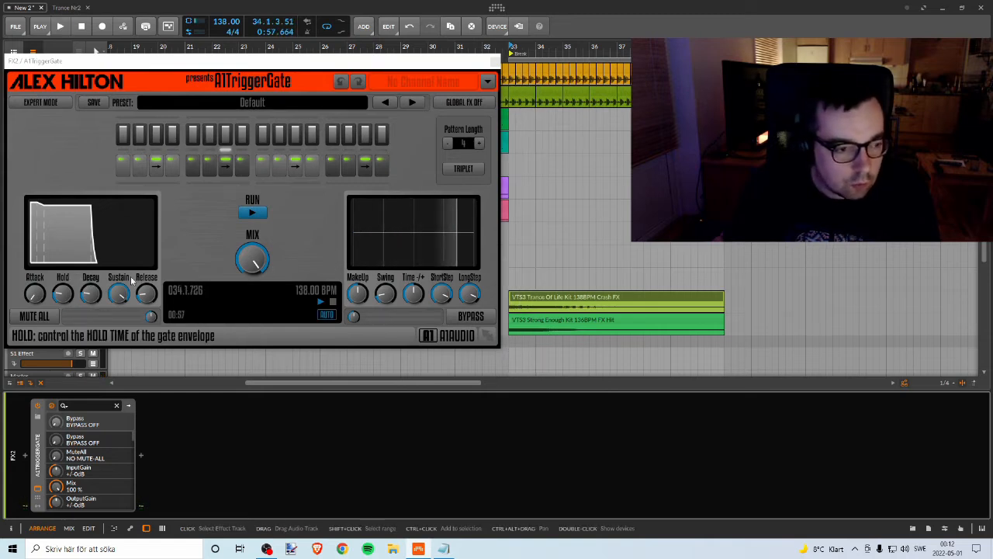
drag(358, 60, 567, 148)
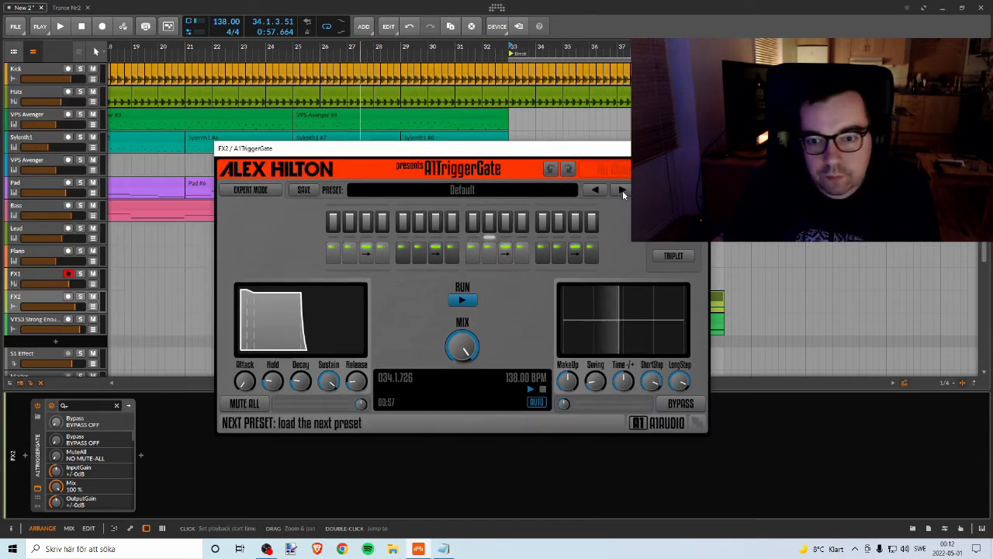
click(622, 190)
click(622, 190)
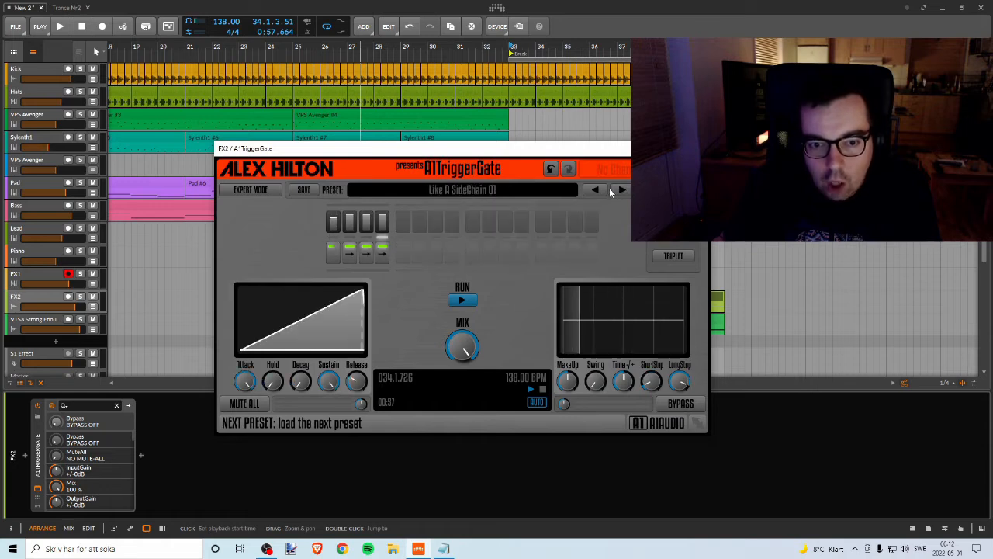
Step: Play the transition from bar 31, briefly soloing FX2 to check the gated crash, and close the A1TriggerGate window
drag(649, 148, 230, 327)
click(456, 50)
key(space)
click(80, 297)
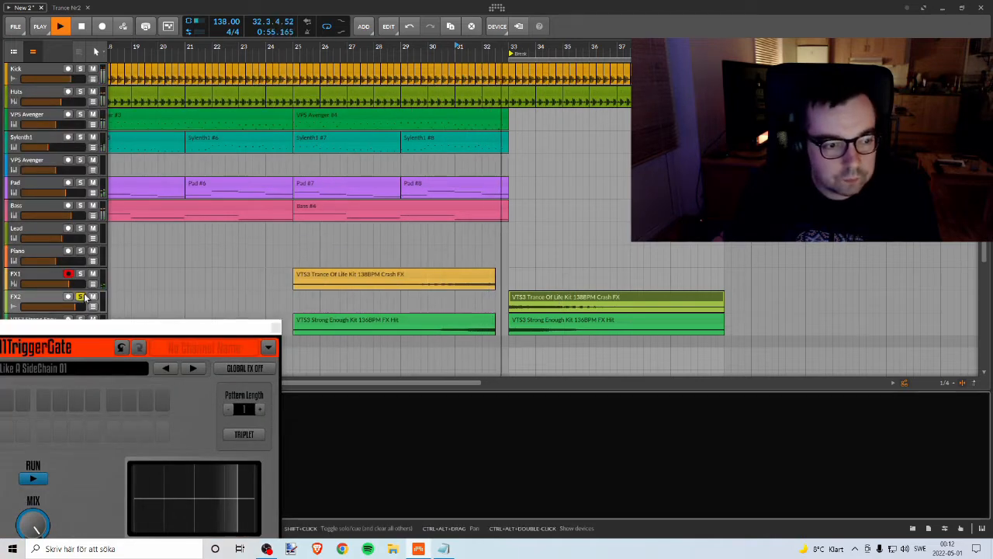
click(81, 297)
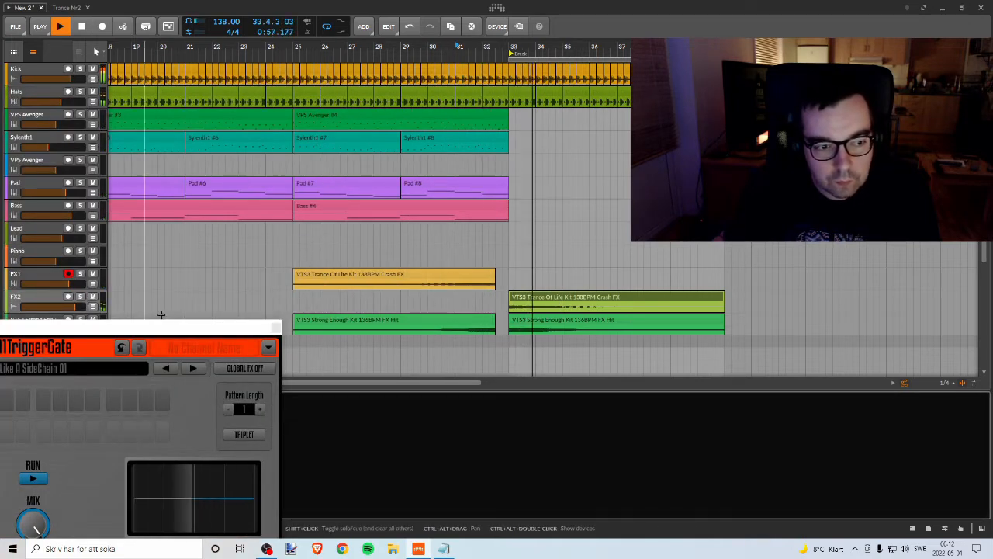
key(space)
drag(173, 328, 449, 94)
click(552, 95)
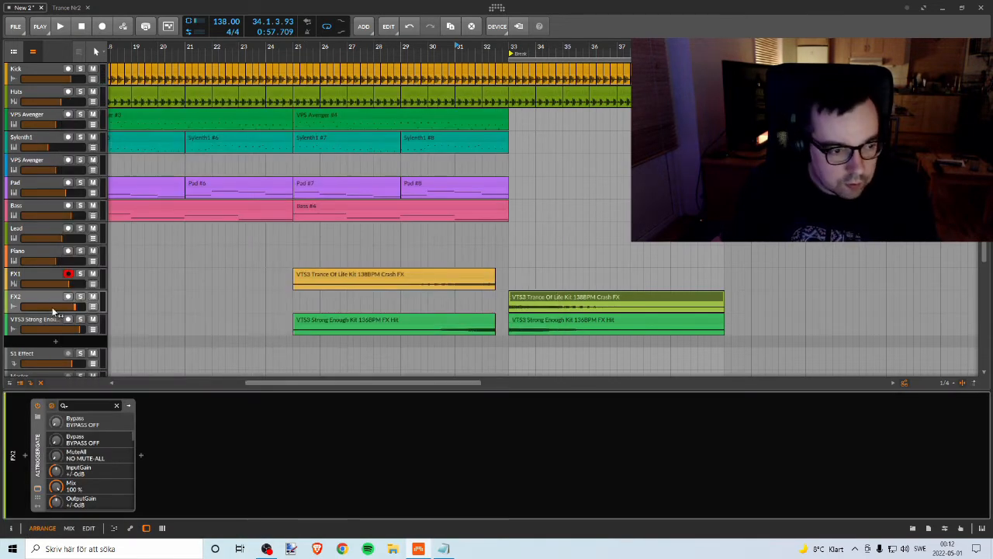
Step: Put the A1TriggerGate effect on the VTS3 Strong Enough track as well and play the transition through bar 33
drag(35, 444, 44, 323)
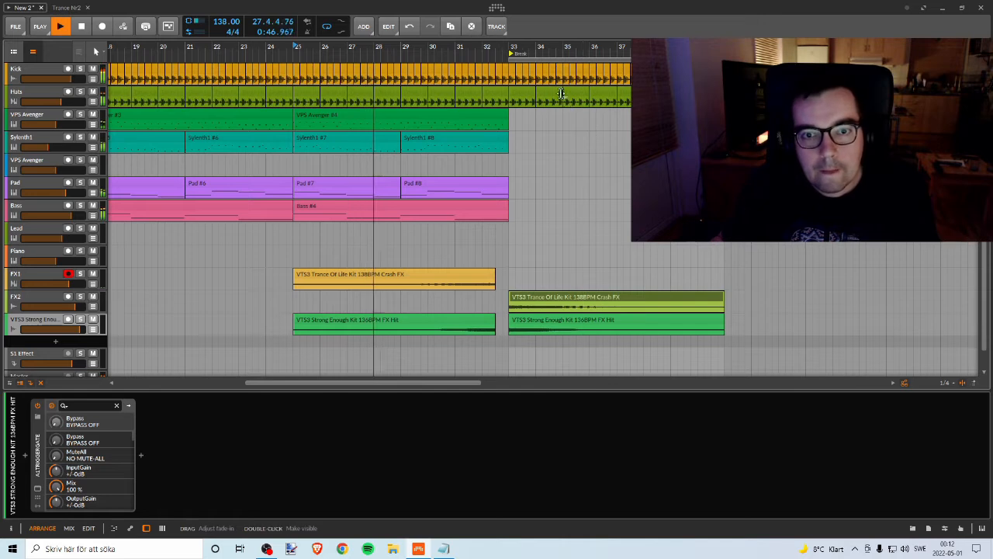
mouse_move(528, 53)
mouse_down()
mouse_move(495, 78)
mouse_move(541, 72)
mouse_move(529, 73)
mouse_up()
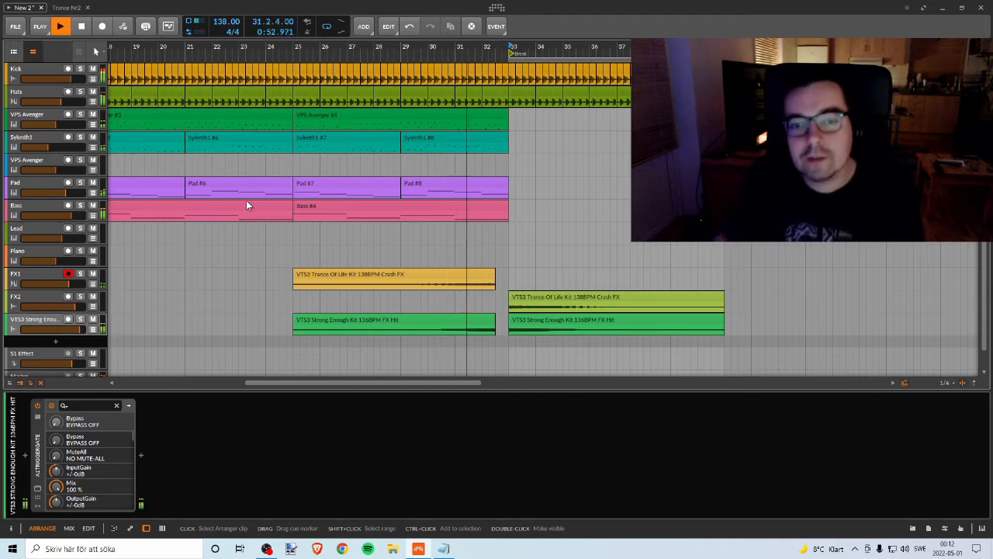
drag(659, 48, 531, 48)
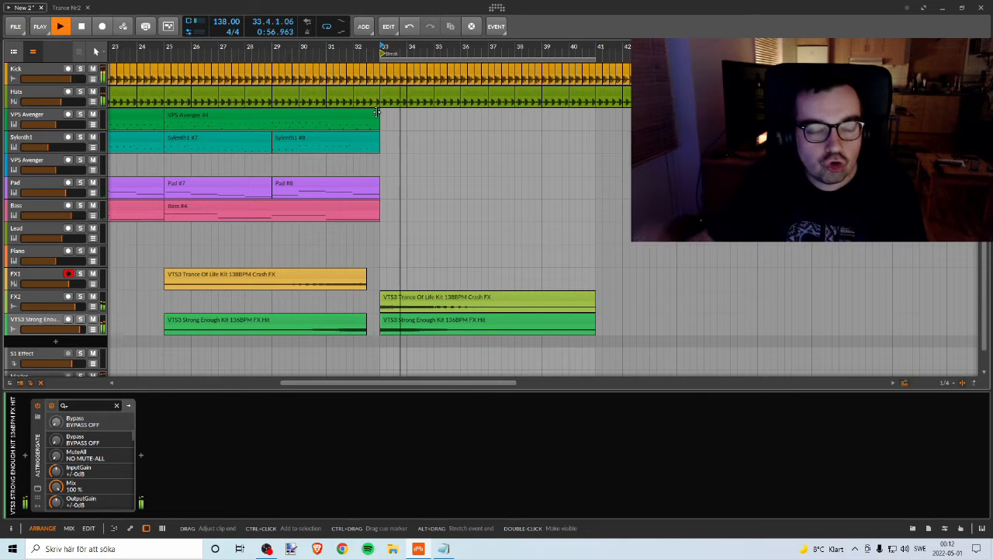
key(space)
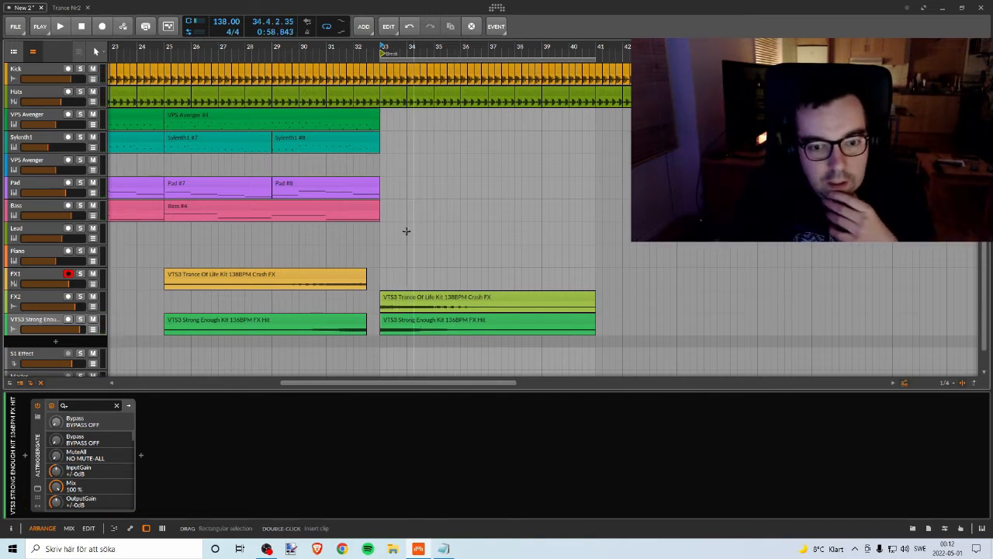
Step: Add an instrument track below the VTS3 Strong Enough track and load VPS Avenger on it
scroll(89, 333, down, 1)
right_click(89, 328)
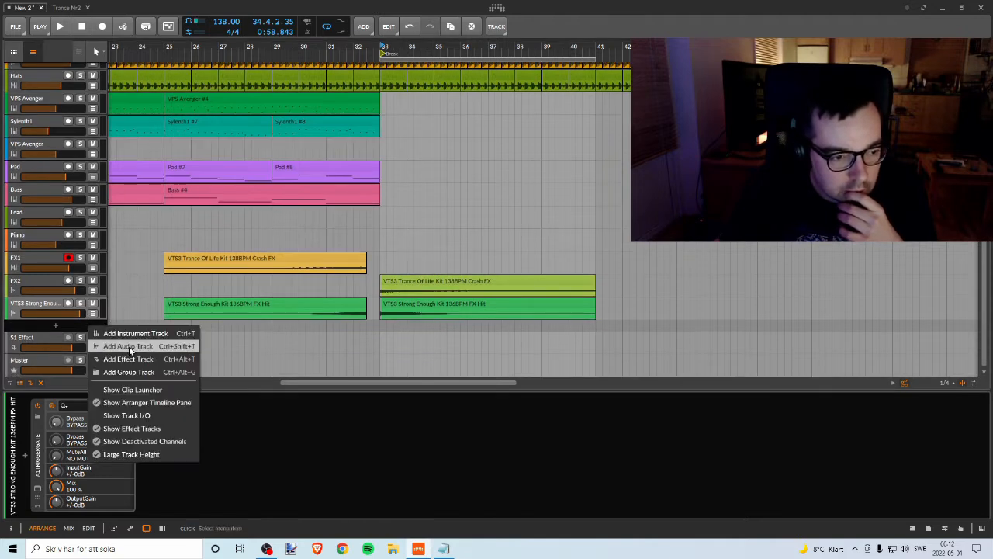
click(130, 333)
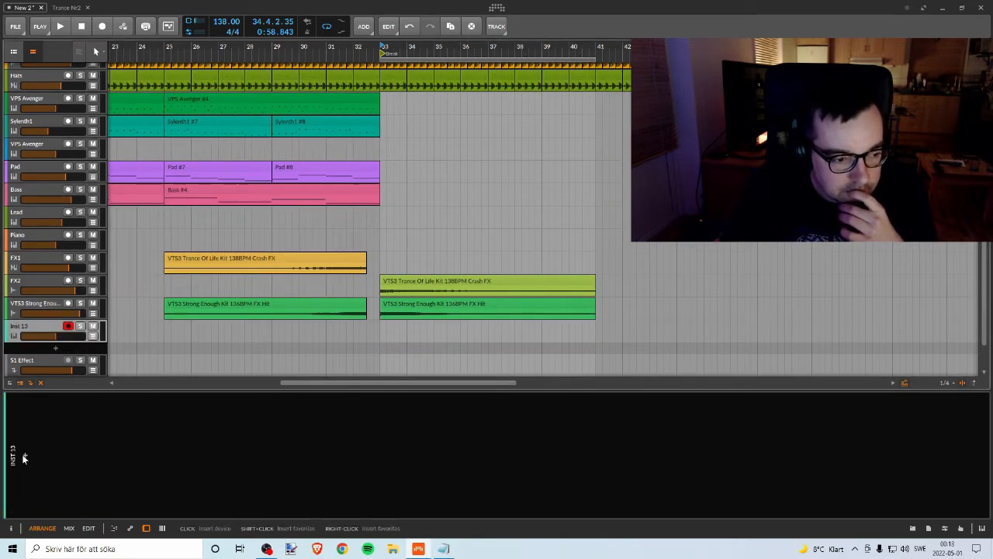
click(23, 458)
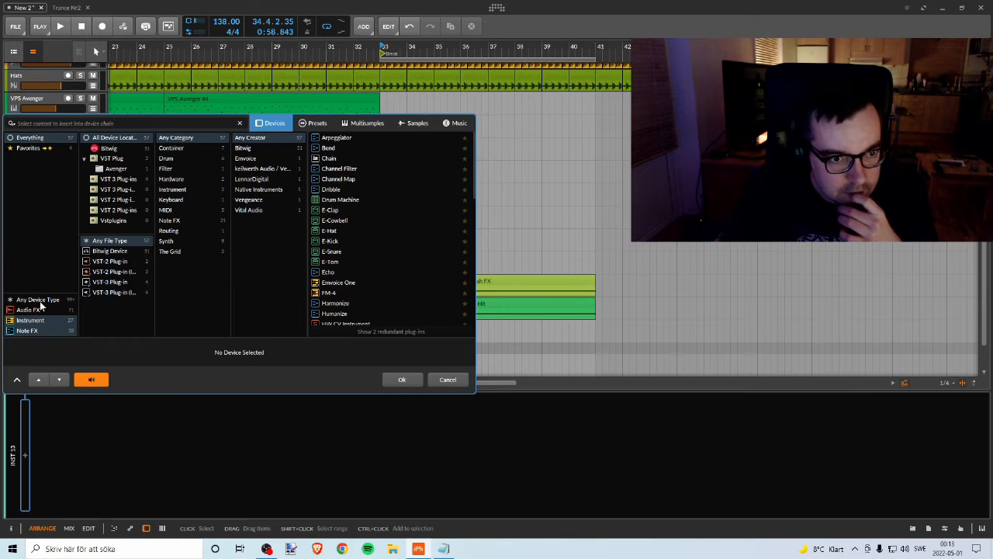
text(aveng)
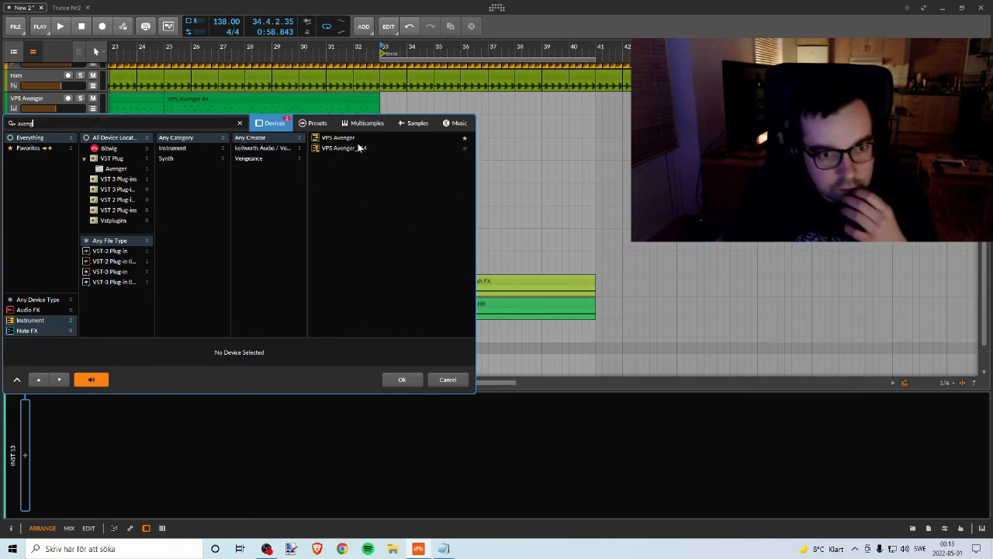
click(360, 148)
click(402, 380)
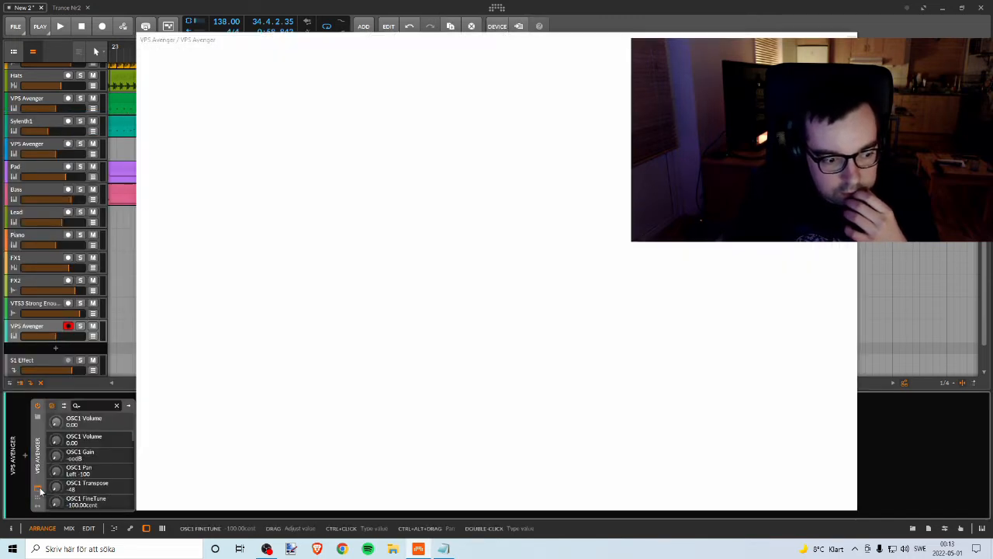
Step: Open the new VPS Avenger's window, scale its interface down to 65% and reposition it over the arrangement
click(41, 490)
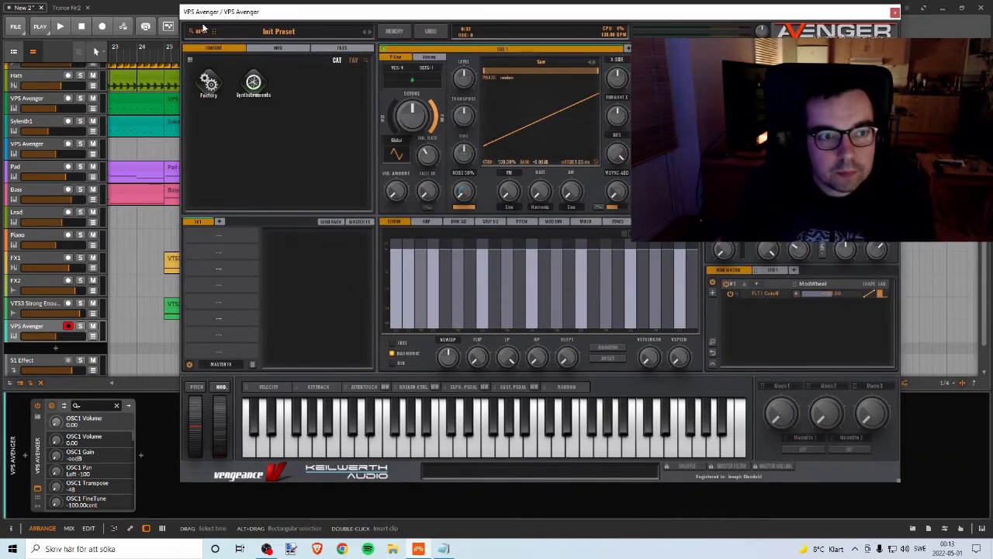
click(200, 31)
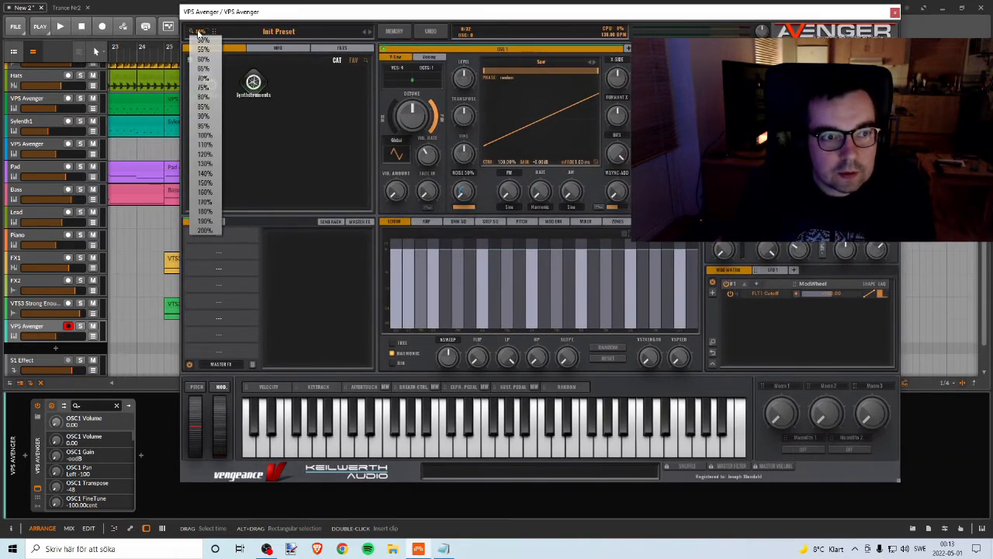
click(203, 79)
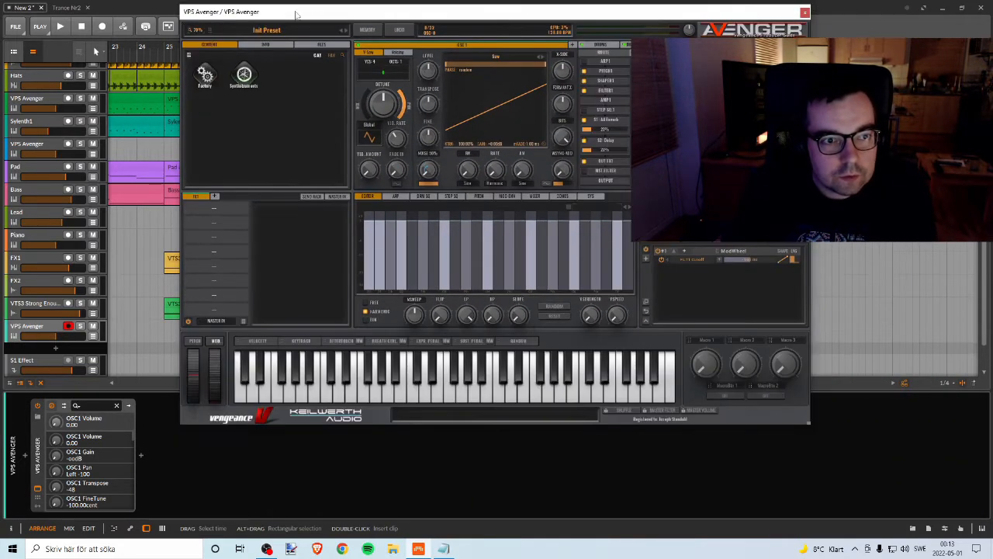
click(249, 42)
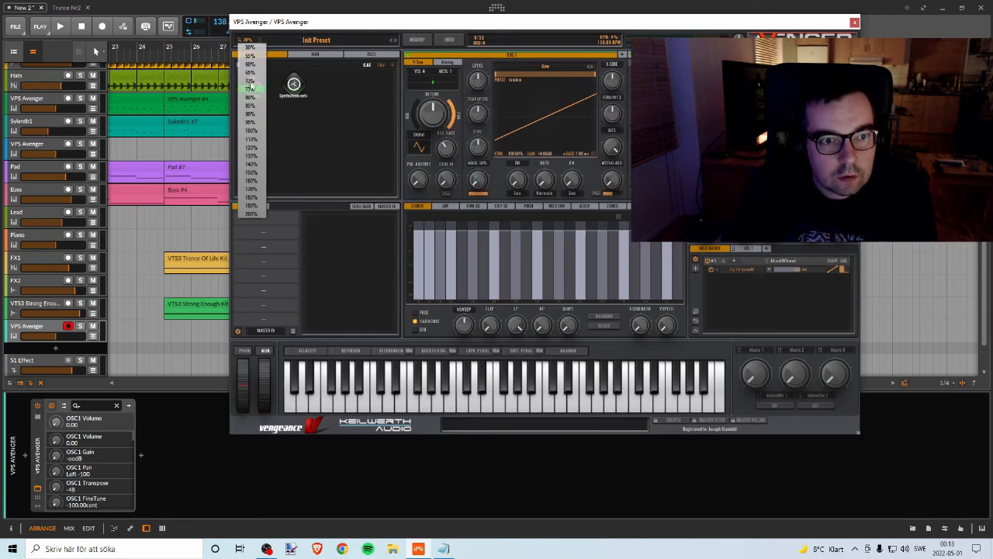
click(249, 80)
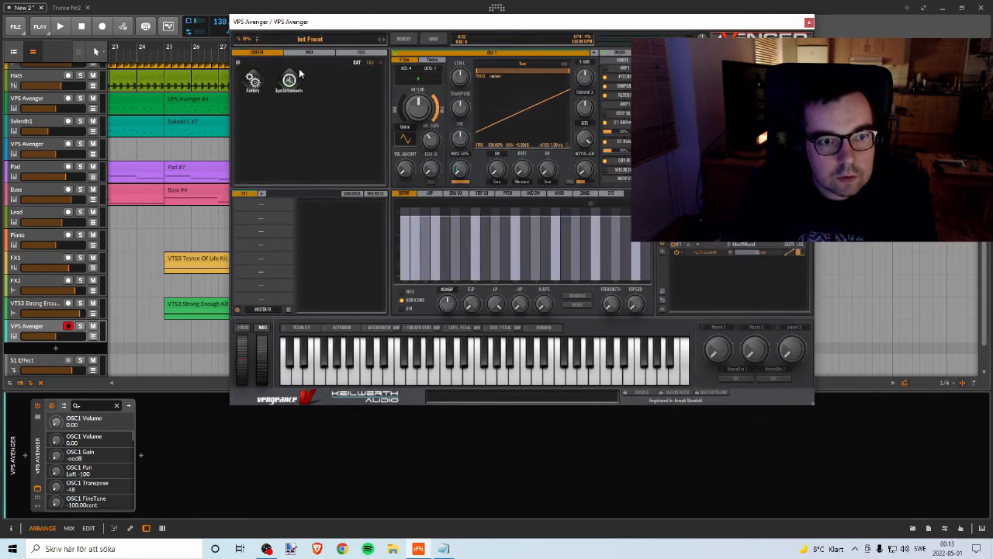
drag(299, 29, 318, 74)
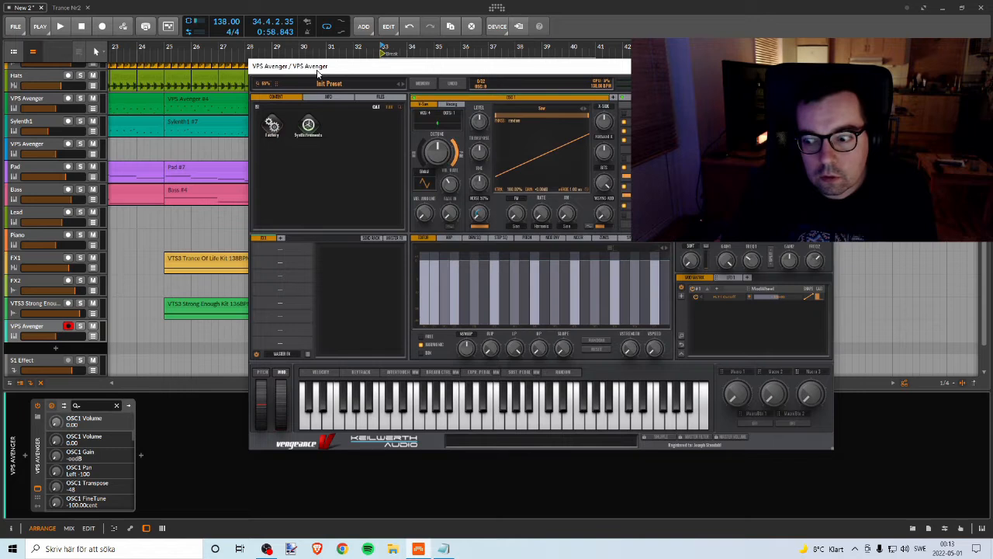
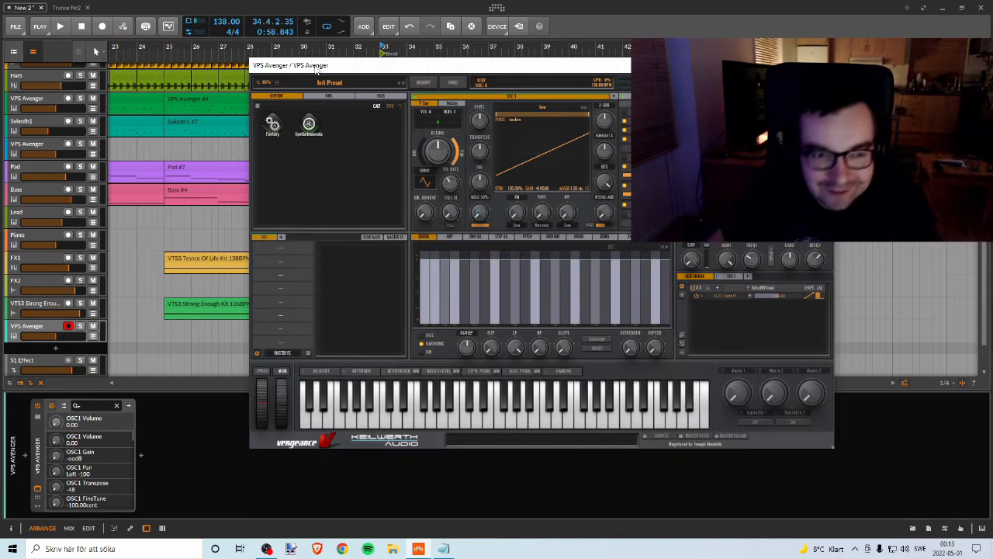
Step: Open Avenger's Factory preset bank and play a short stretch of the arrangement from bar 33
click(273, 127)
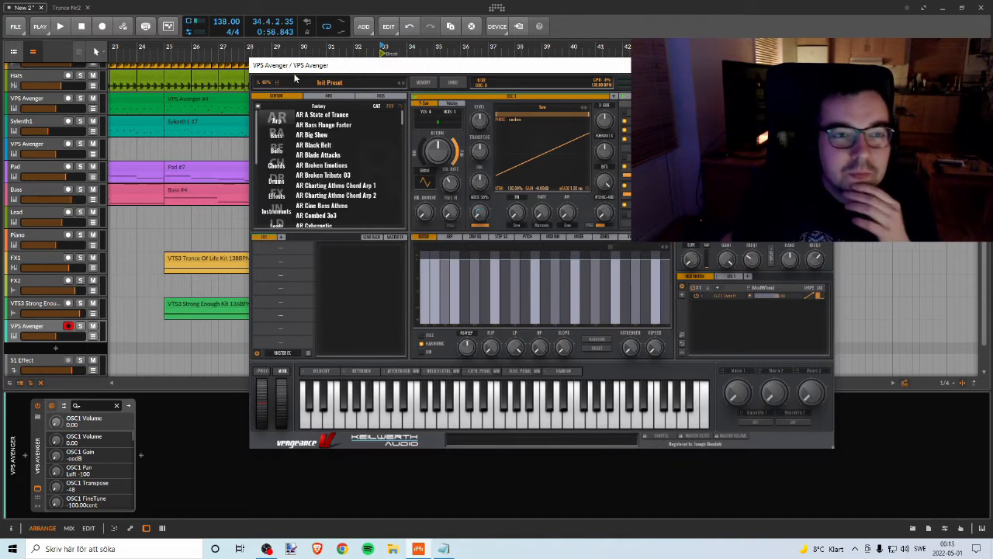
drag(295, 77, 303, 104)
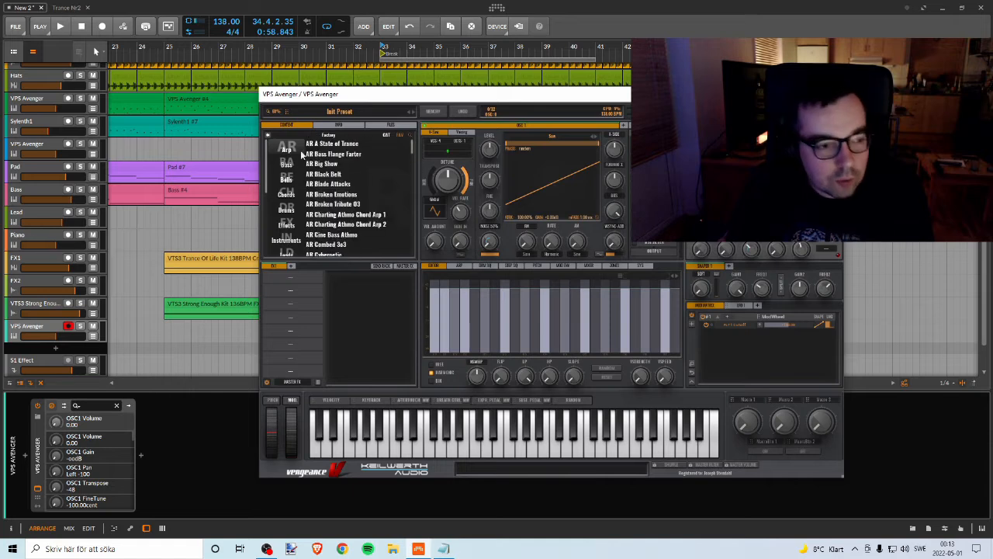
drag(277, 97, 476, 94)
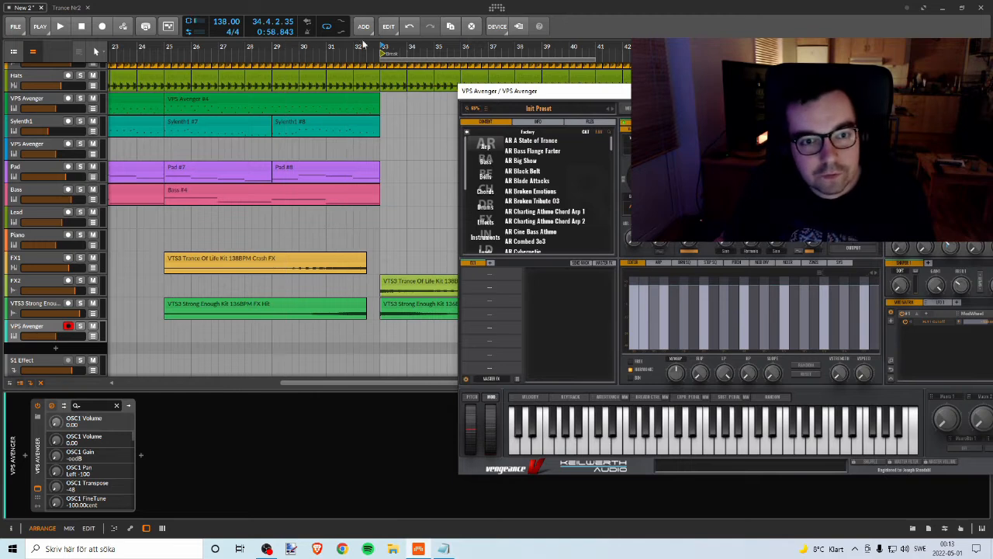
key(space)
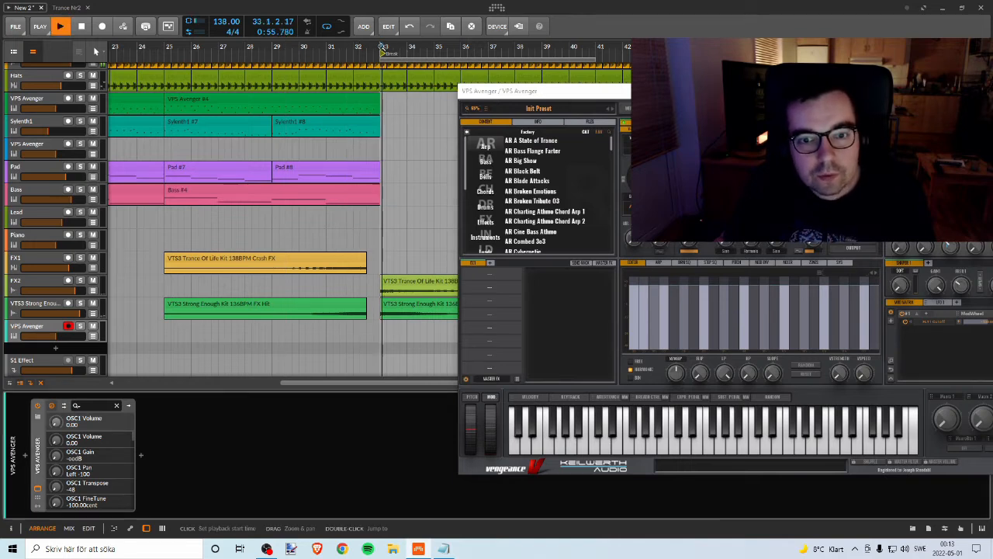
key(space)
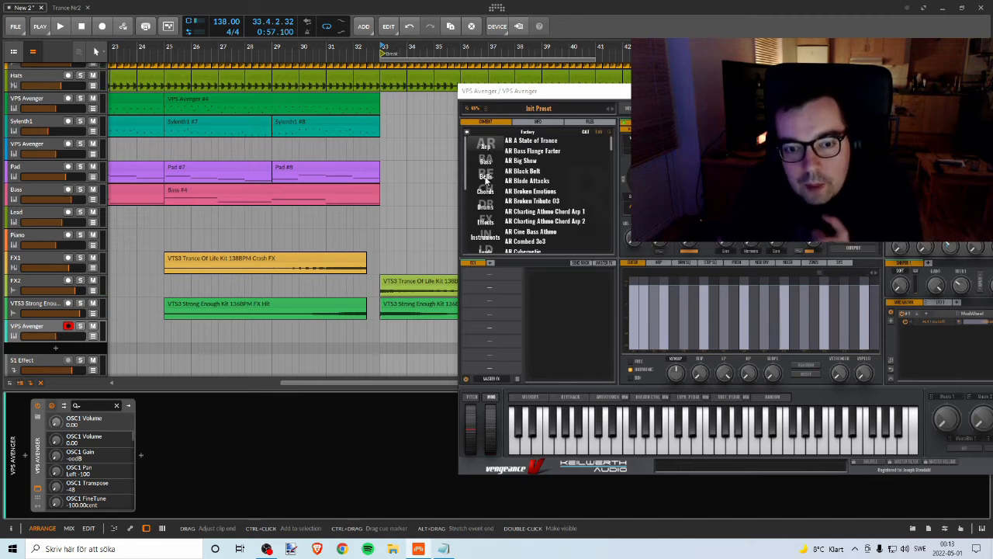
Step: Load the BL Crystal Cave 1 preset from the Bells category of the Factory bank
click(486, 177)
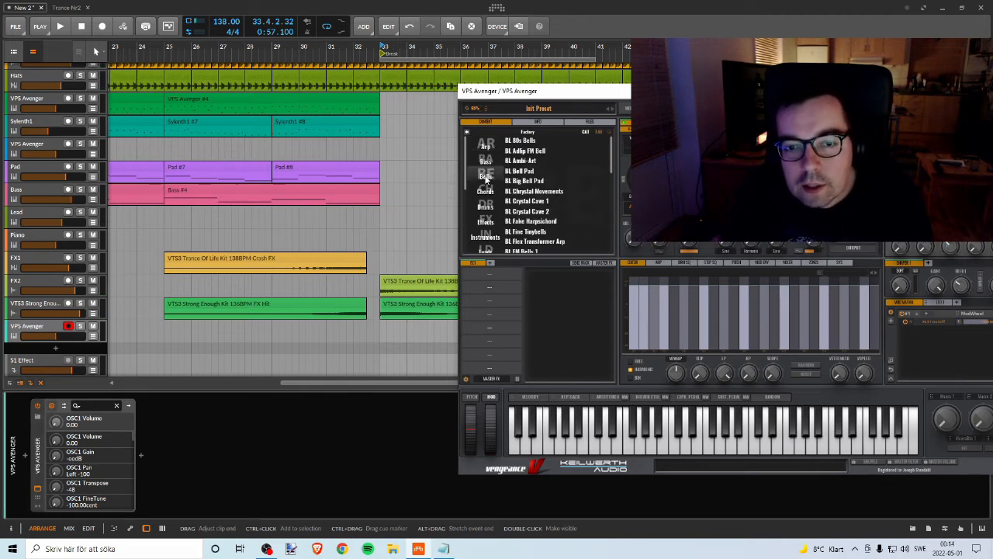
mouse_move(610, 148)
mouse_down()
mouse_move(615, 244)
mouse_move(614, 146)
mouse_up()
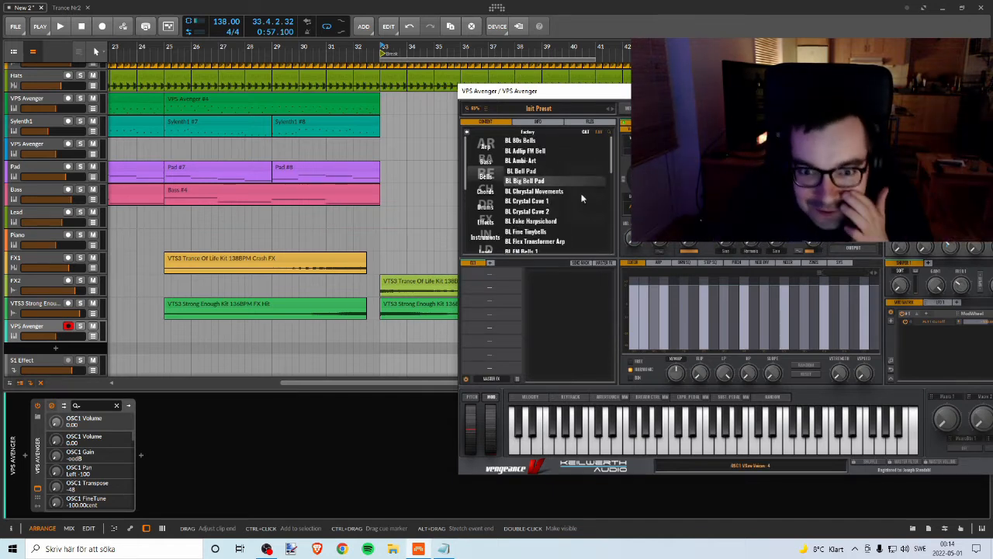
click(528, 201)
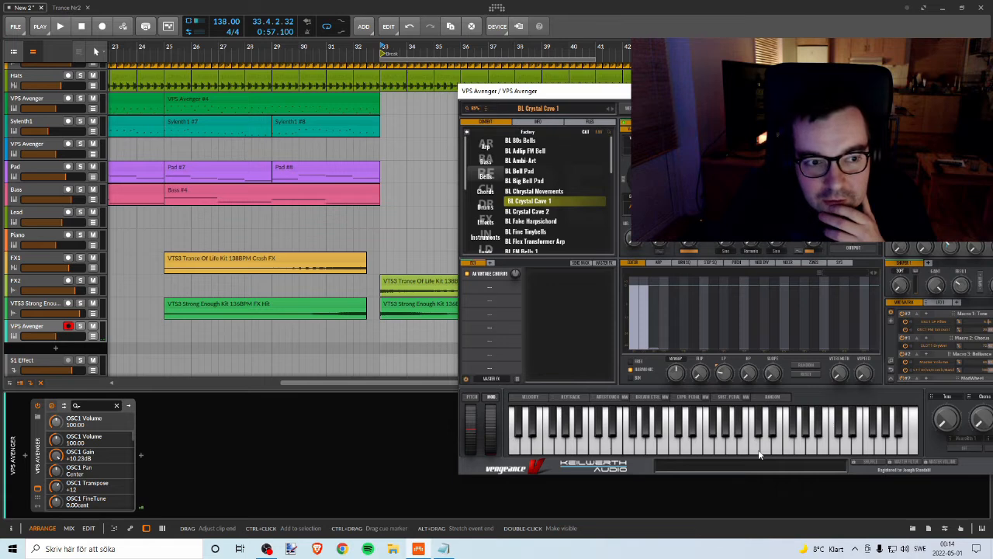
Step: Play the arrangement from bar 25 and try out individual notes with the BL Crystal Cave 1 sound over it
click(167, 51)
key(space)
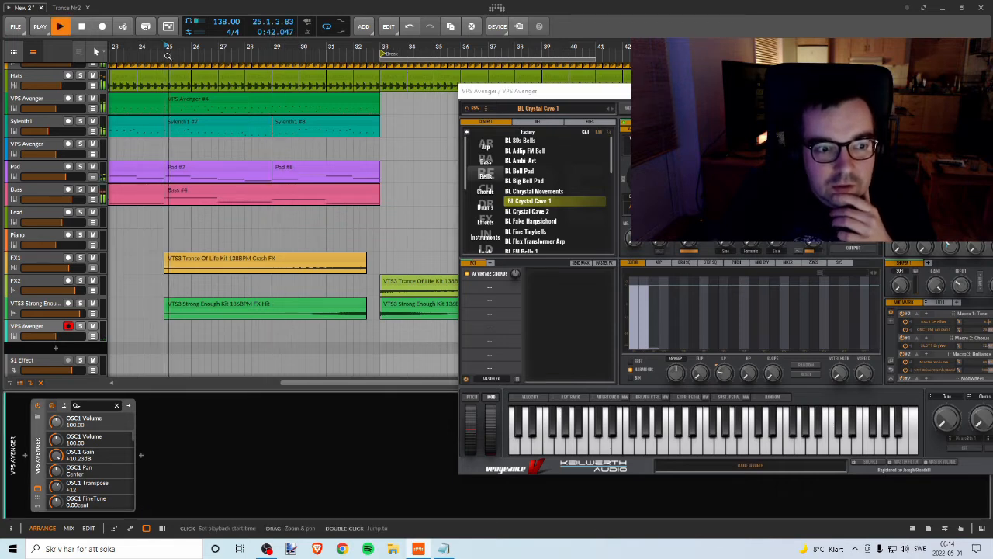
click(709, 446)
click(709, 446)
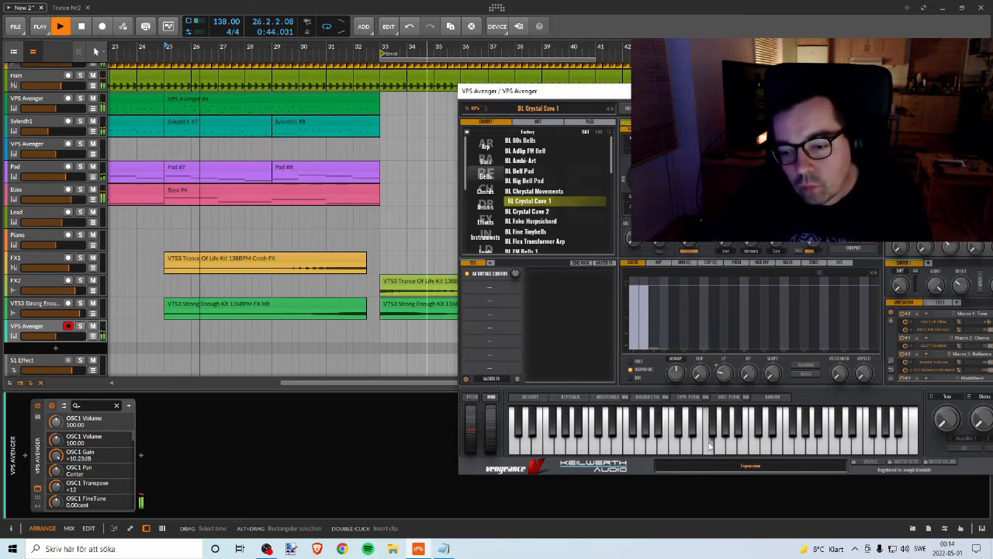
click(720, 446)
click(721, 447)
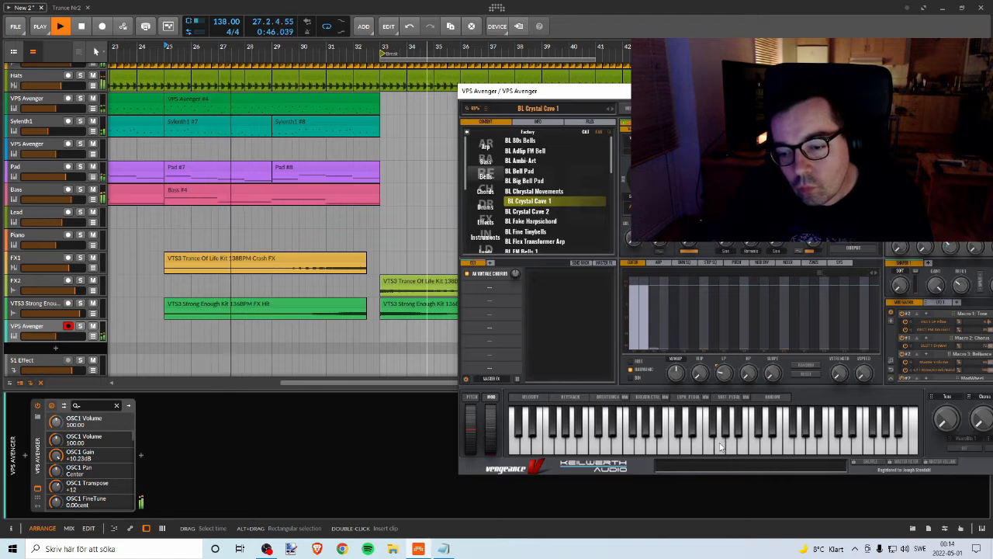
click(683, 448)
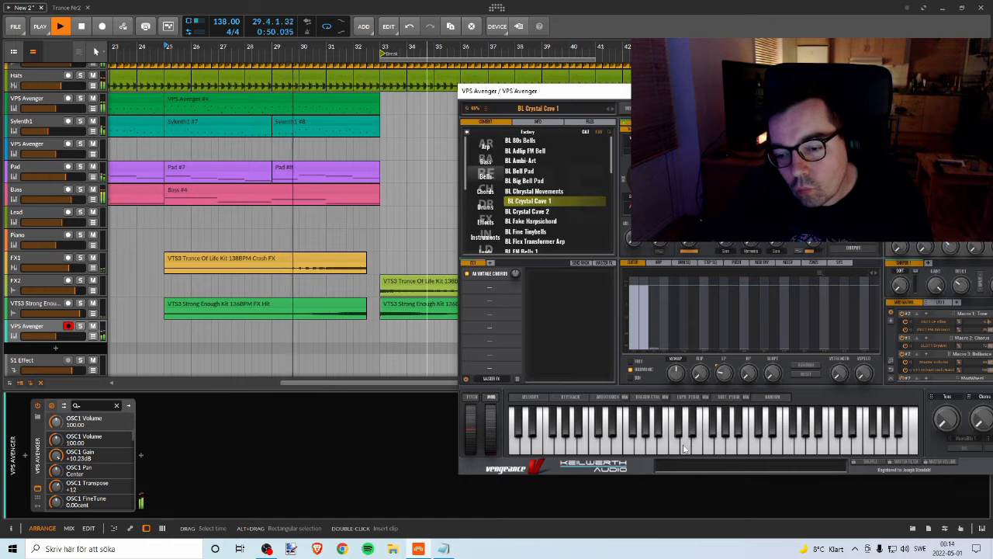
click(675, 447)
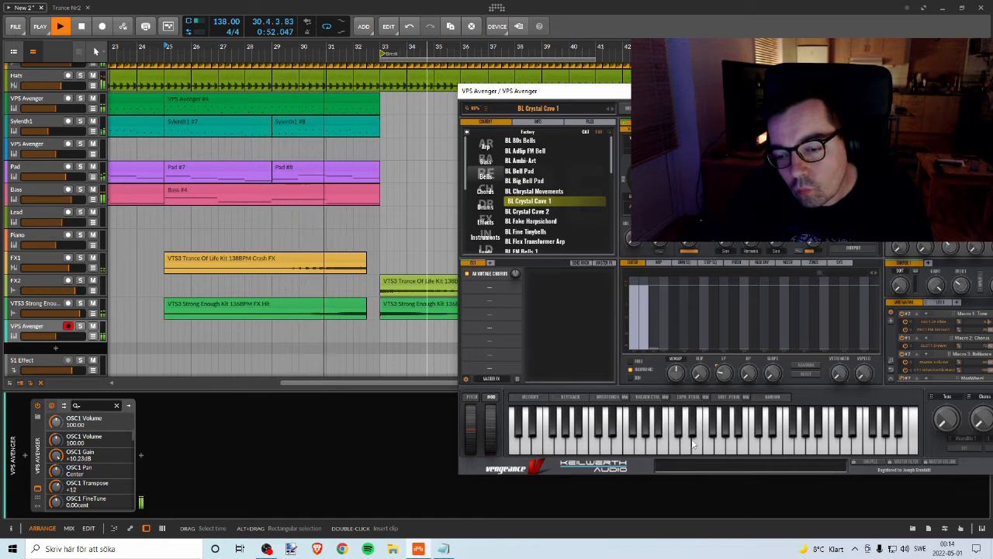
click(687, 442)
click(687, 442)
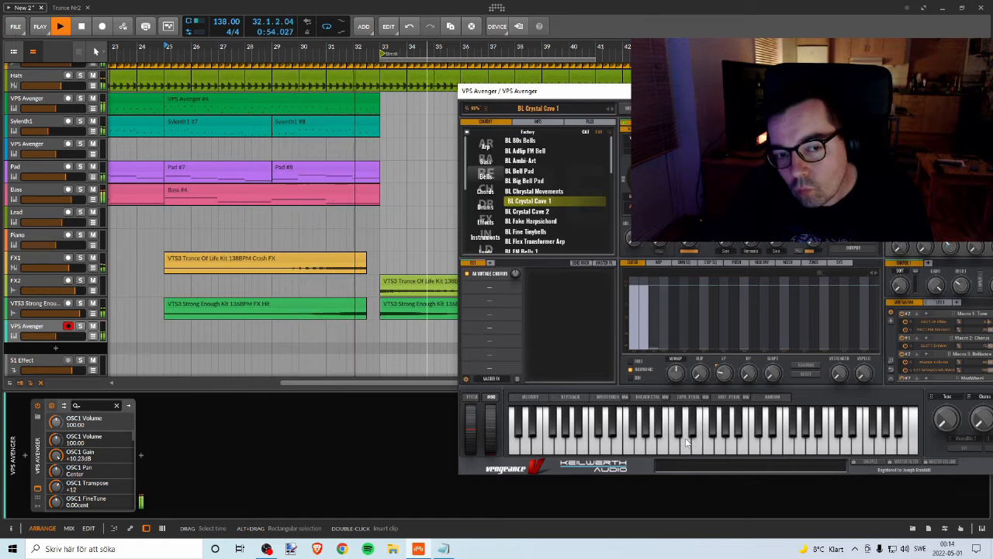
key(space)
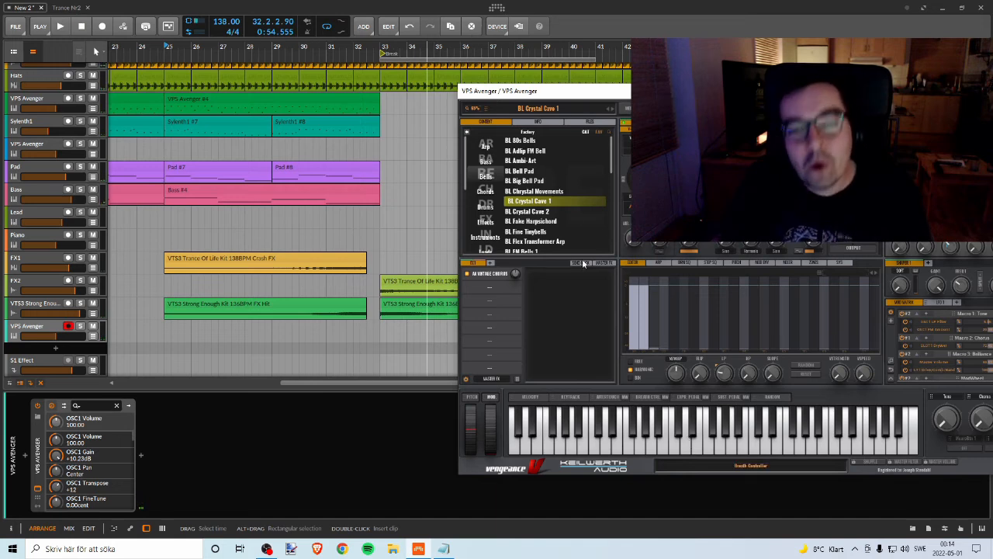
Step: Try the BL Crystal Cave 2 preset, return to BL Crystal Cave 1 and close the Avenger window
drag(607, 95, 484, 96)
click(472, 202)
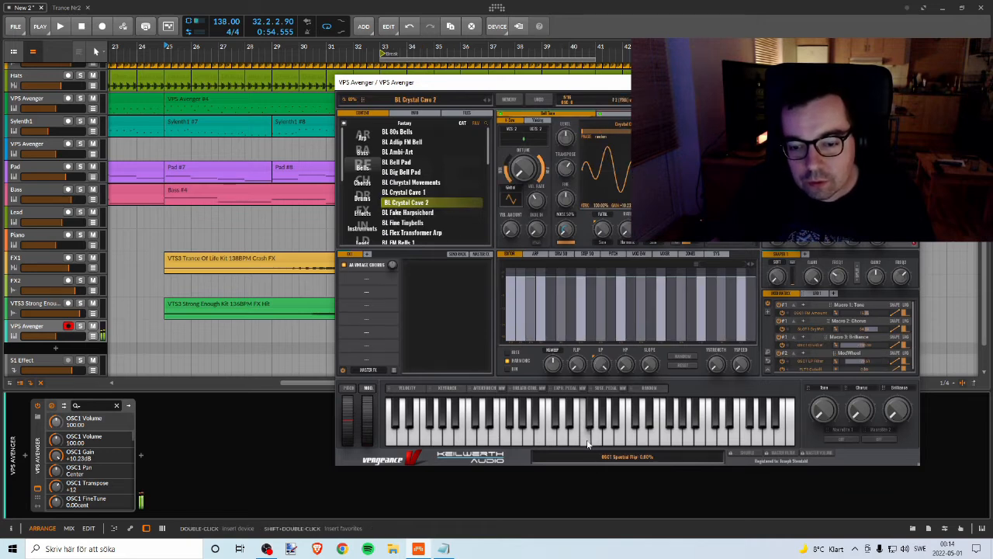
click(416, 193)
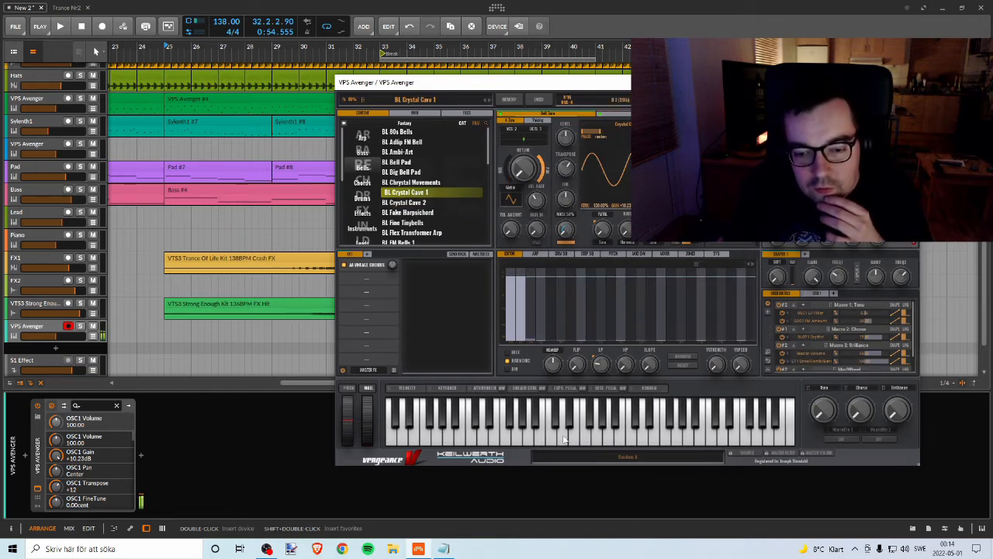
click(908, 82)
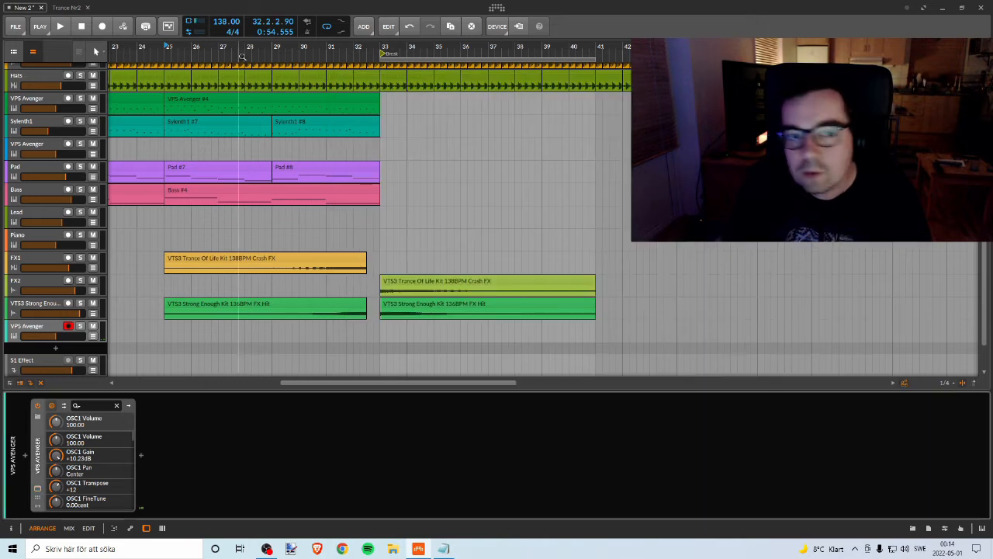
Step: Check the instrument list in Notepad and rename the new VPS Avenger track below the FX tracks as Crystal
drag(225, 47, 377, 93)
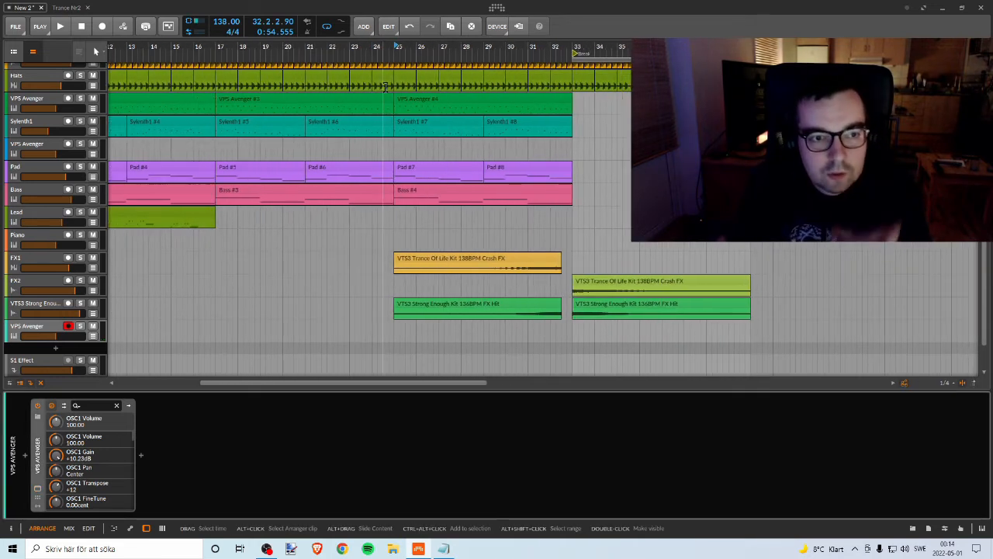
click(44, 329)
right_click(44, 328)
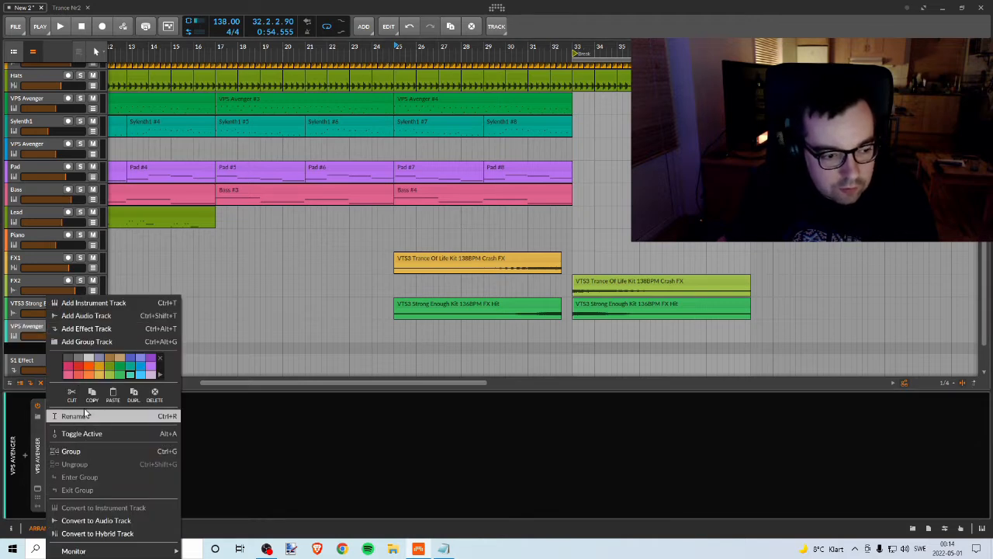
click(443, 548)
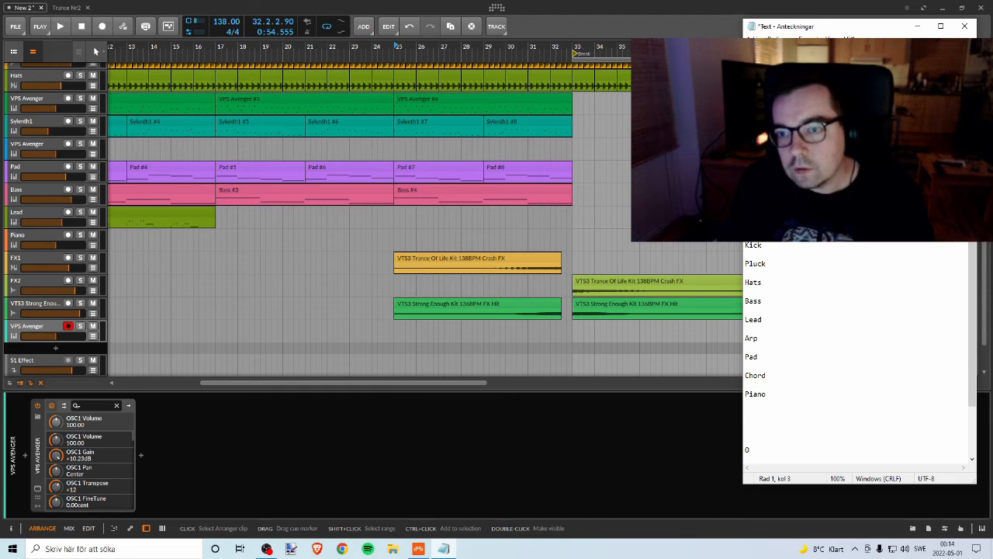
click(806, 132)
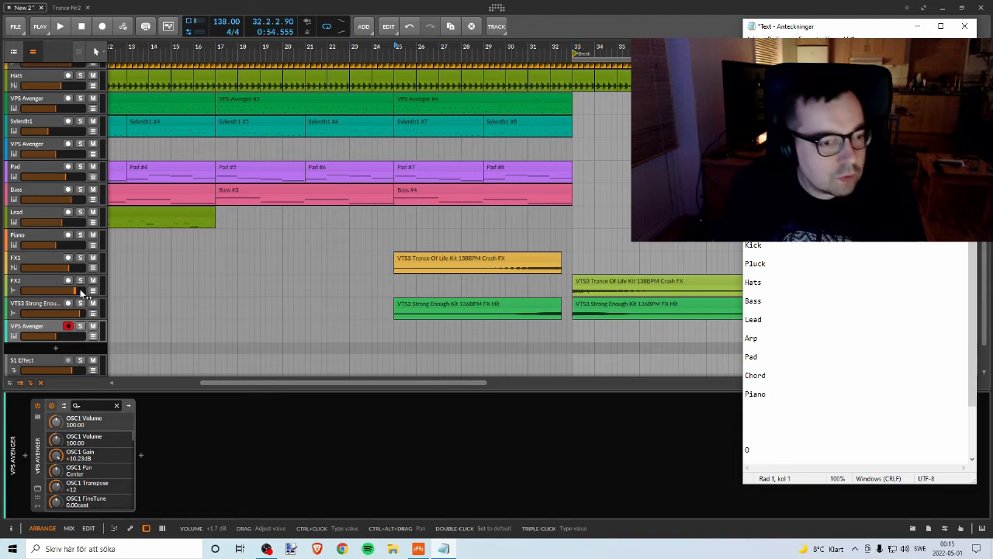
click(37, 329)
right_click(37, 329)
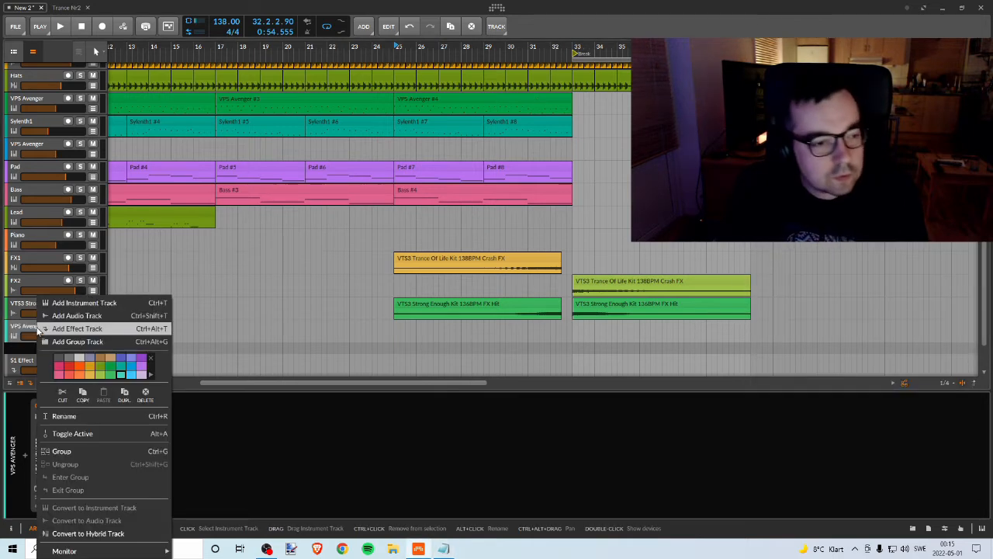
click(70, 417)
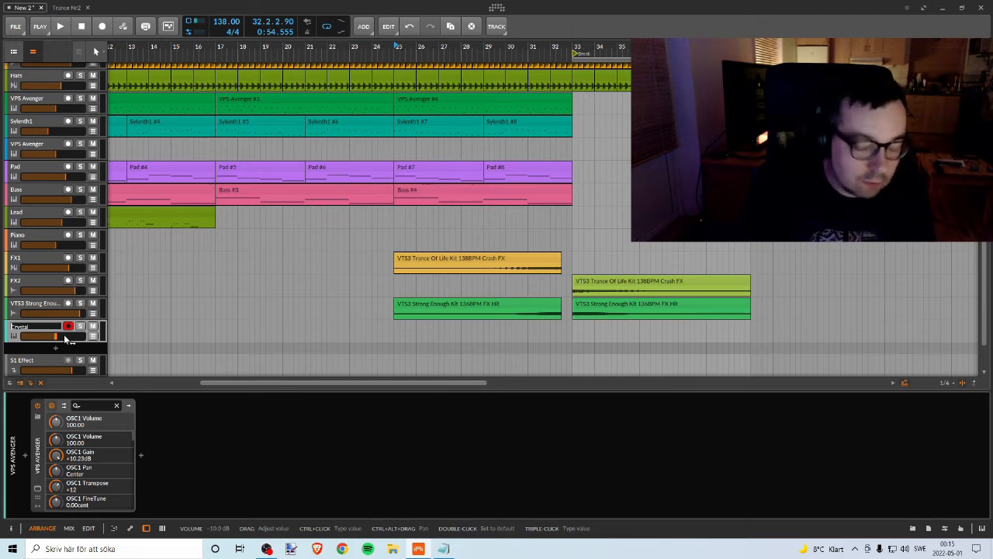
key(Return)
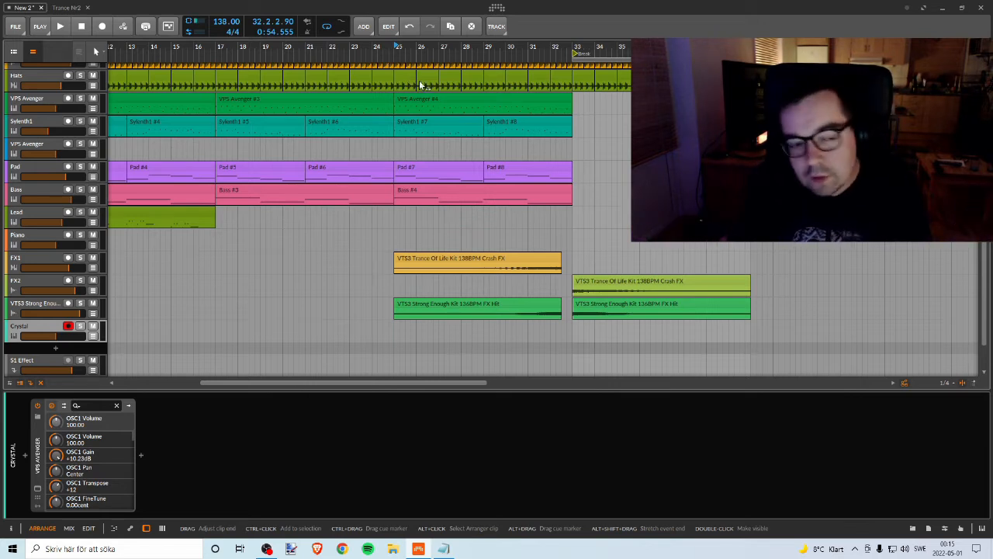
Step: Listen to the arrangement from bar 25 to about bar 28
click(395, 50)
key(space)
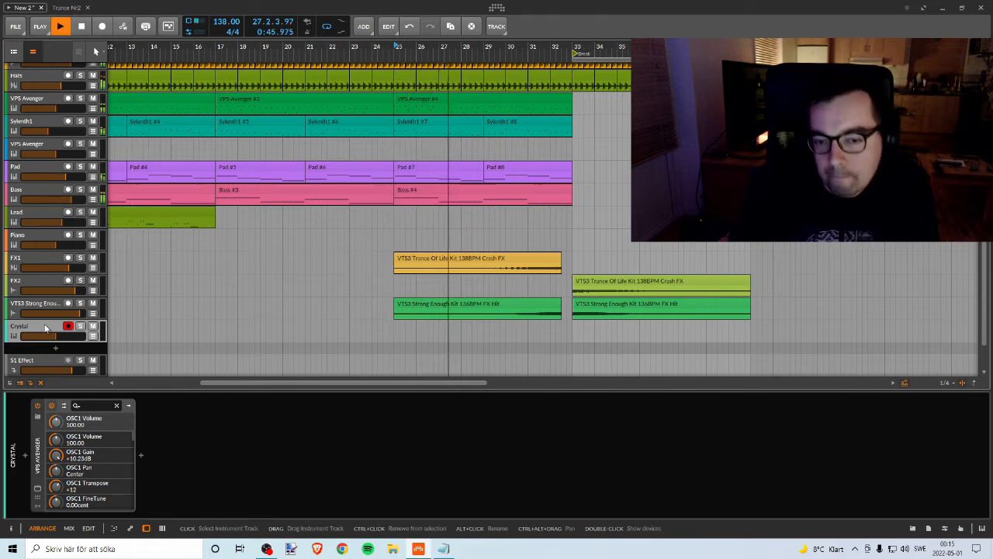
key(space)
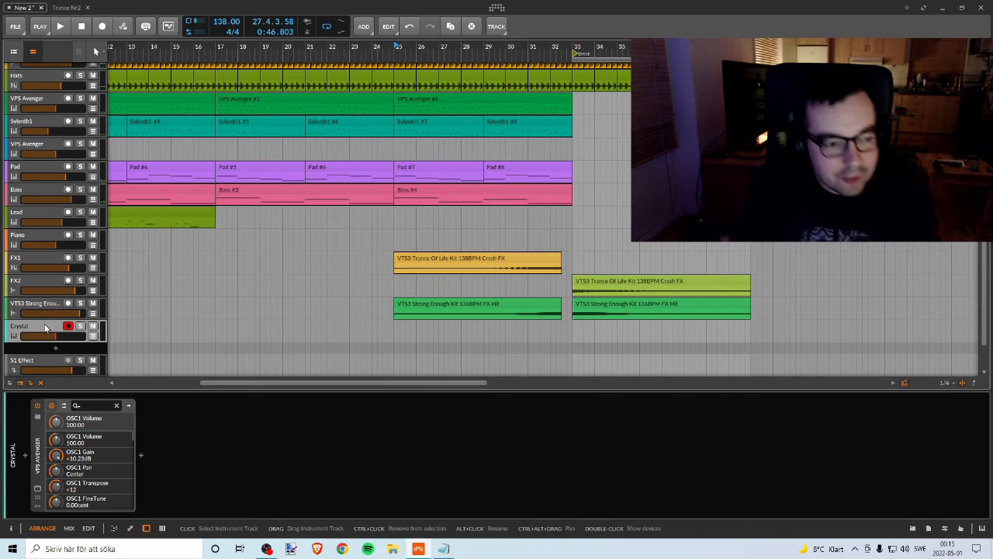
Step: Draw an empty clip on the Crystal track from bar 25 to the end of the FX Hit clip above it
right_click(415, 331)
click(461, 339)
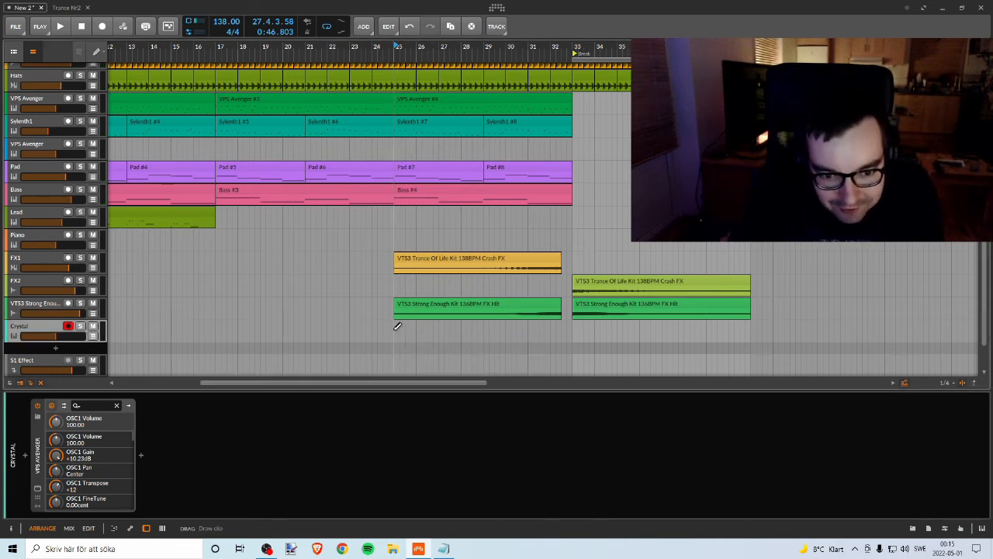
drag(396, 330, 560, 330)
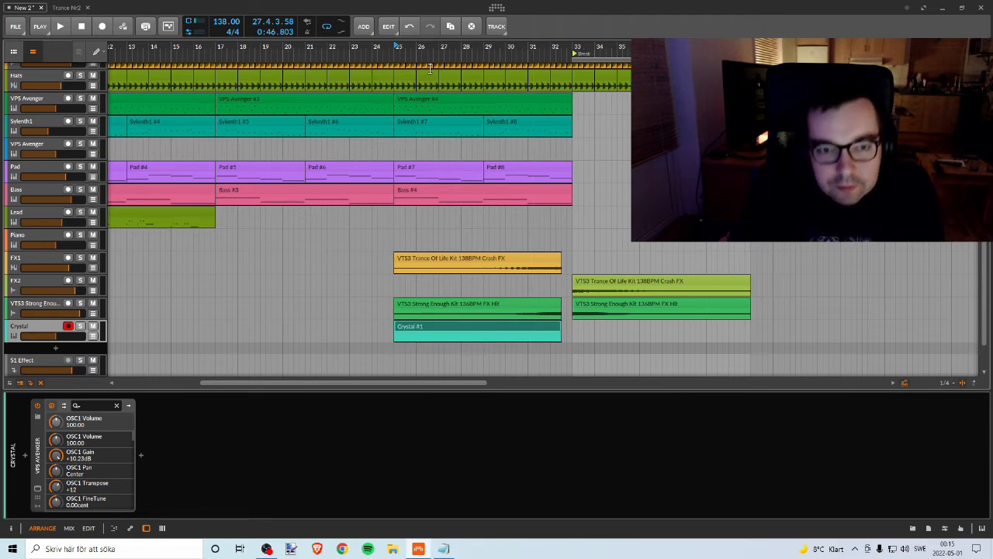
Step: Open the Crystal clip for note editing and extend its loop region to bar 9
double_click(425, 328)
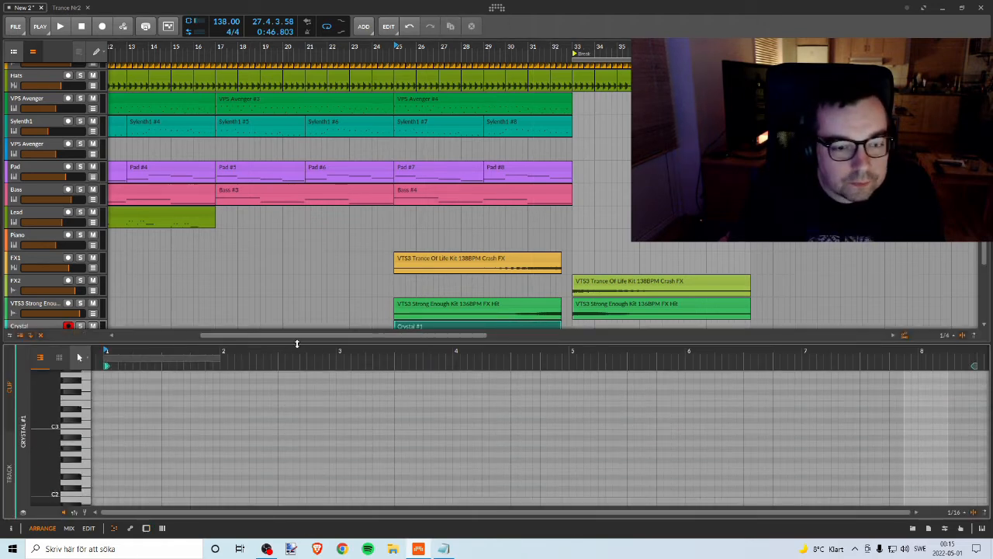
drag(219, 353, 969, 339)
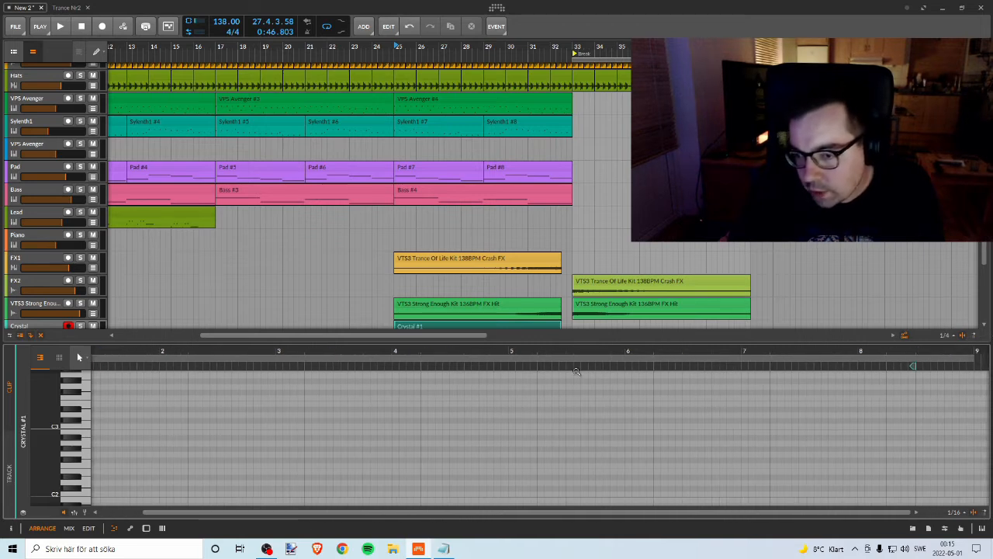
drag(439, 351, 514, 324)
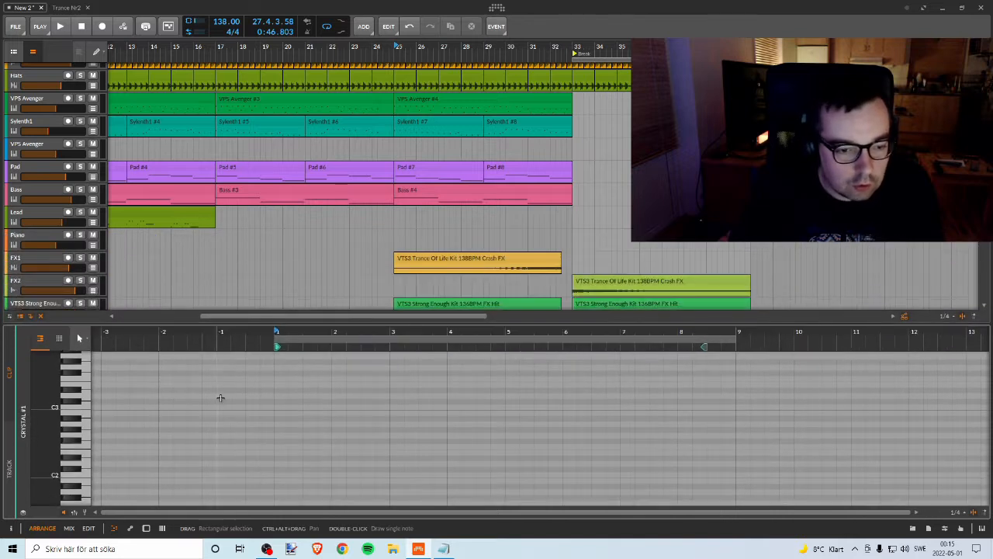
Step: Add a one-beat D3 note at the start of the Crystal clip and move it to beat 3 of bar 1
double_click(283, 395)
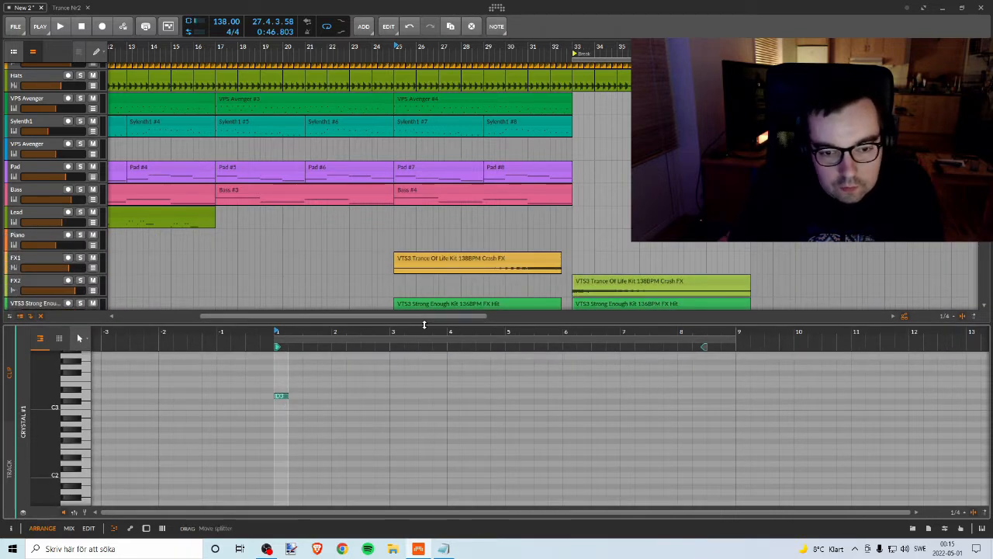
drag(404, 322, 406, 356)
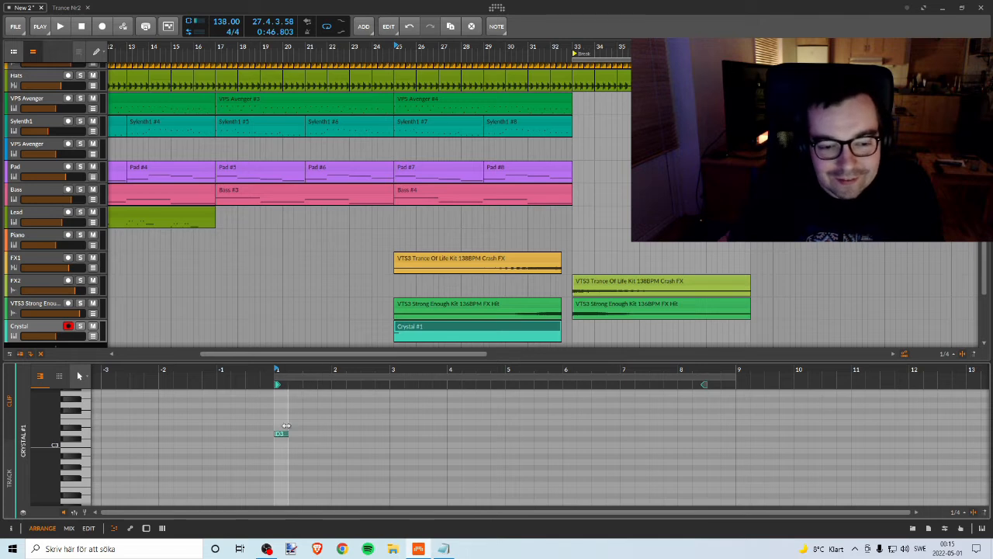
drag(281, 437, 307, 435)
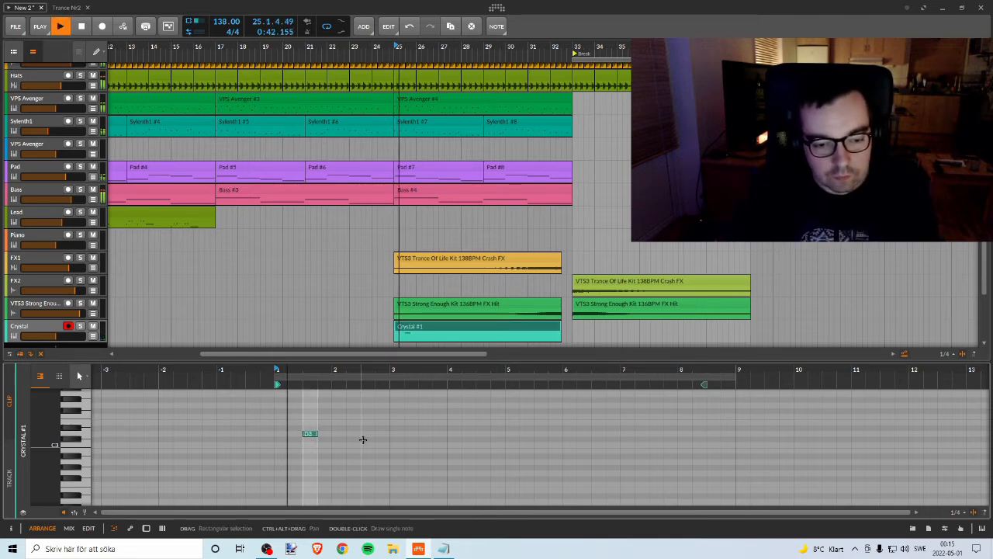
Step: Move the D3 note back to beat 1 of bar 1, checking its position against playback from bar 25
key(Left)
key(space)
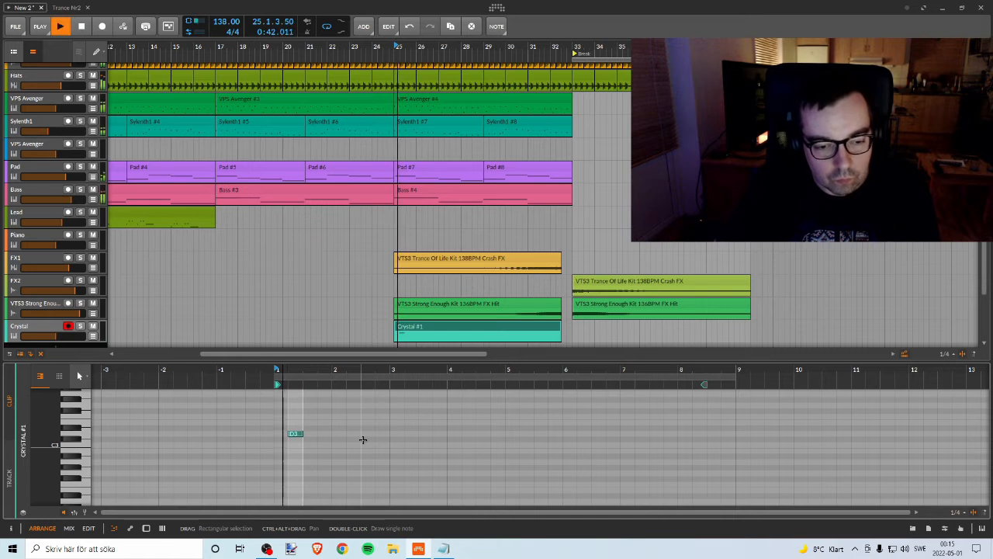
key(Left)
key(space)
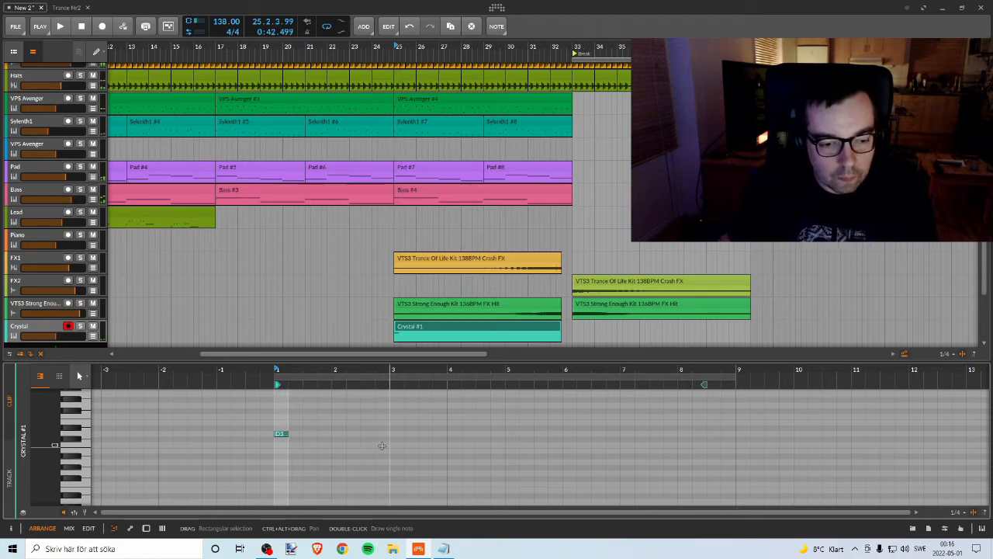
Step: Copy the D3 note to beat 2 of bar 1 and listen to the pair from bar 25
drag(297, 370, 300, 386)
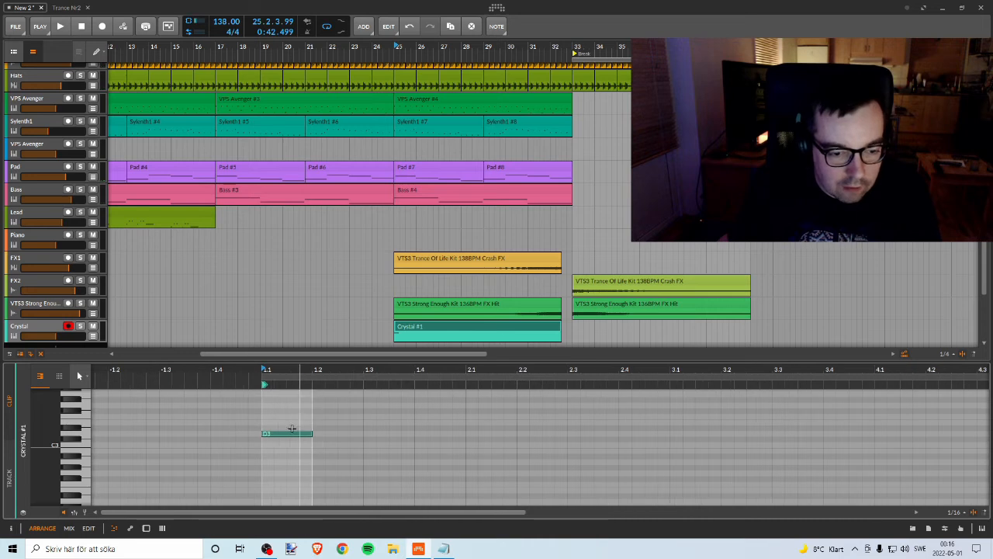
drag(284, 434, 332, 433)
key(space)
key(space)
key(space)
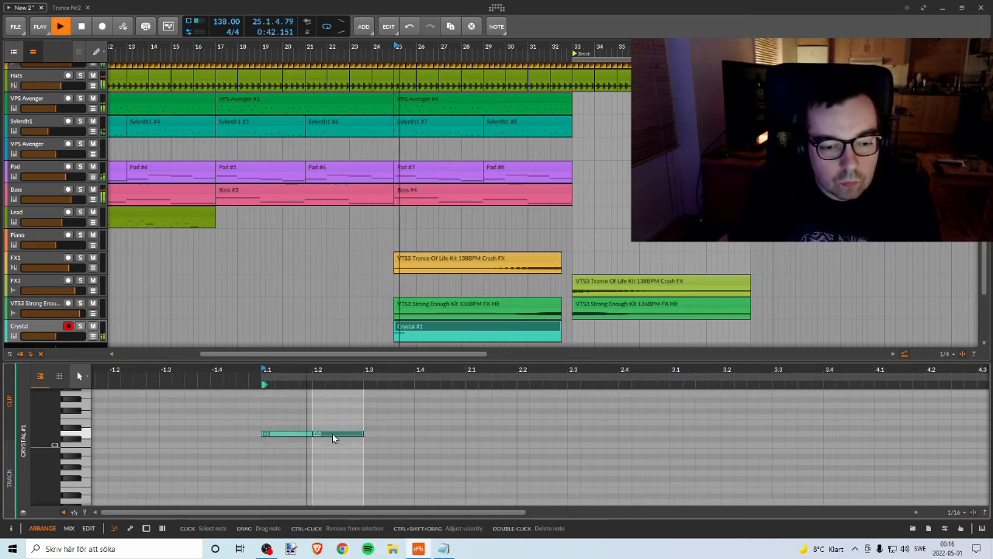
key(space)
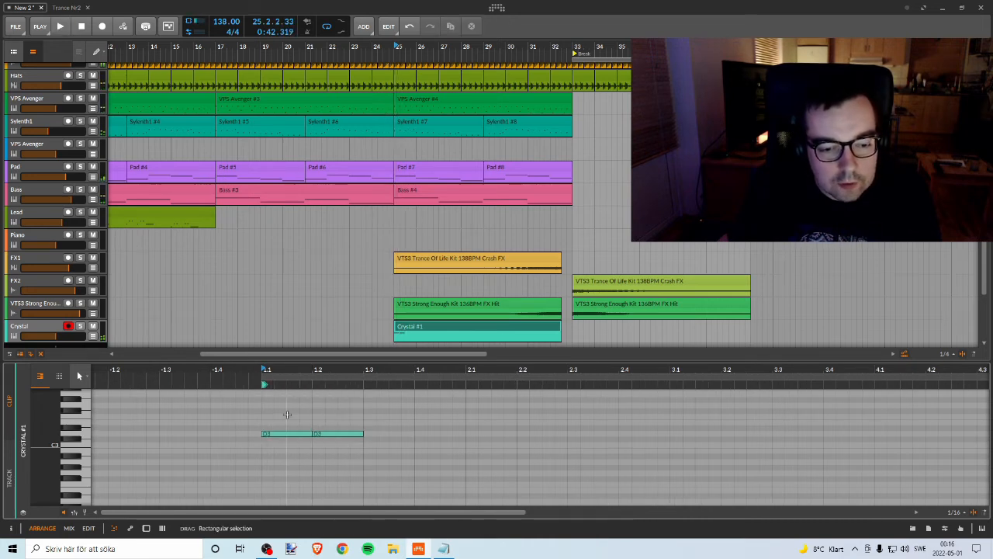
Step: Copy the pair of D3 notes to beats 3 and 4 of bar 1
drag(288, 412, 373, 440)
drag(280, 436, 391, 438)
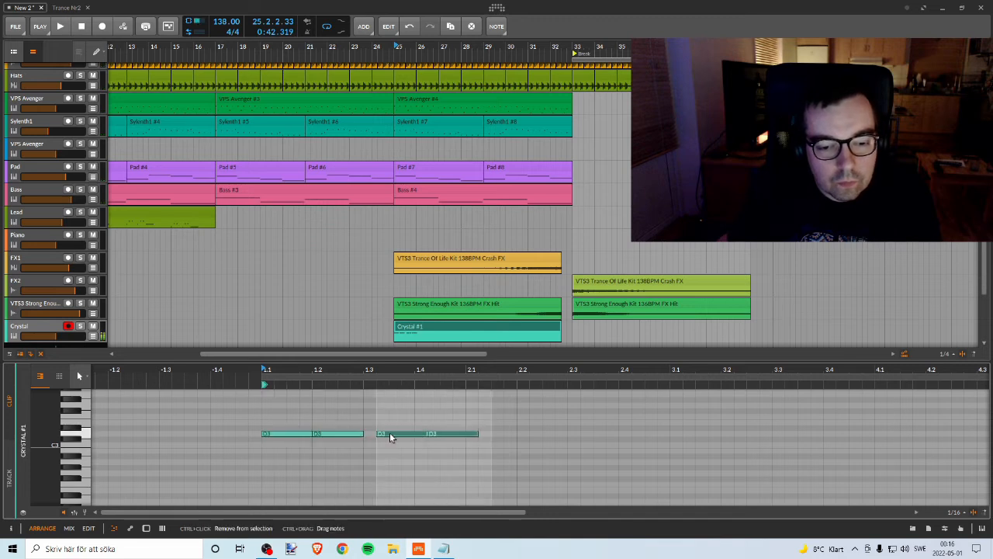
key(Left)
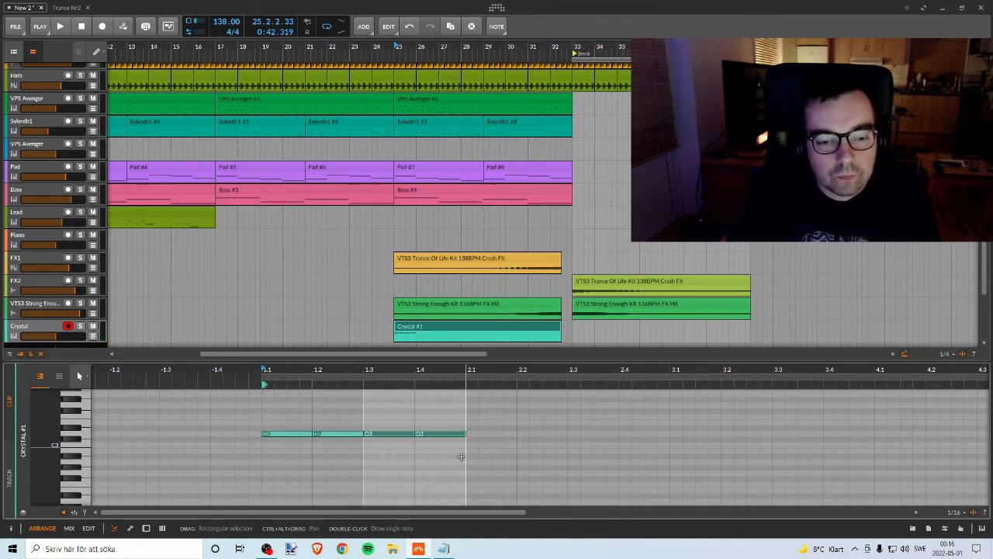
drag(238, 406, 590, 477)
double_click(278, 435)
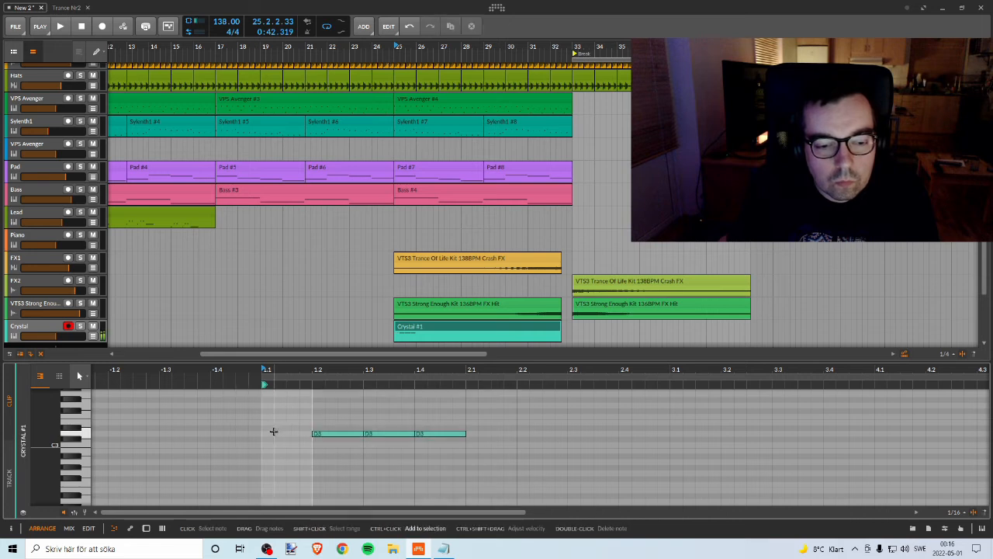
key(ctrl+z)
Step: Copy the four D3 notes down to A2 starting at beat 2 of bar 2, with half-beat D3 and E3 notes leading in
drag(243, 412, 517, 455)
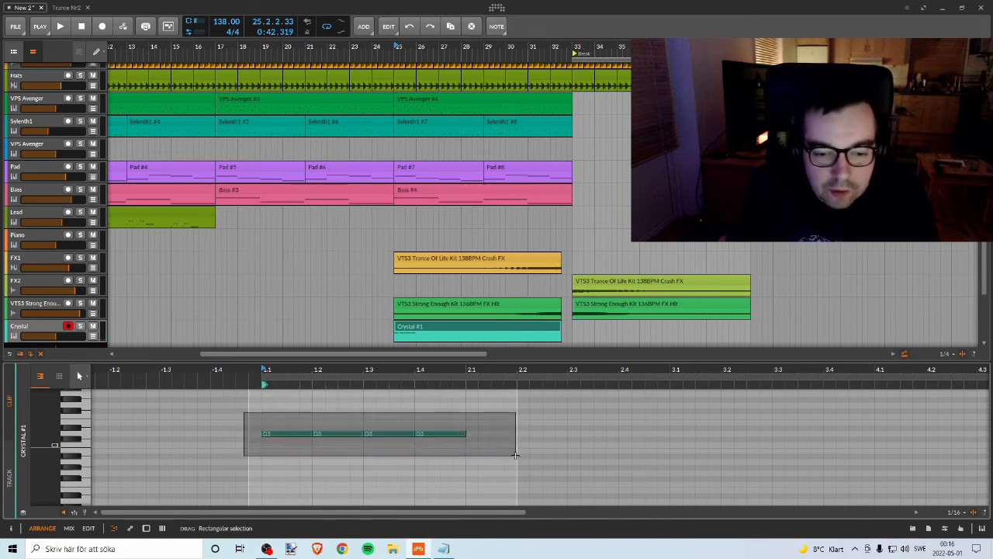
drag(280, 432, 543, 464)
drag(436, 433, 504, 429)
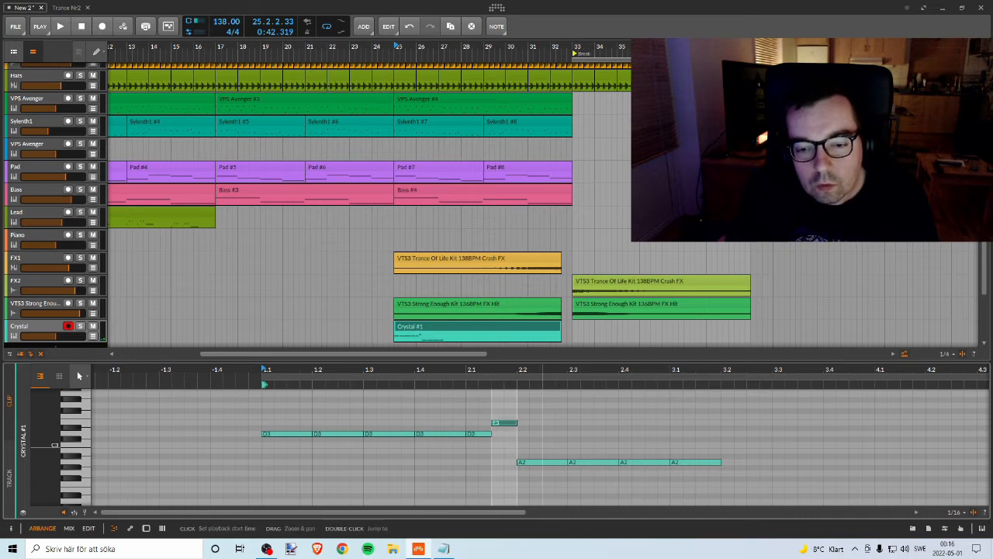
Step: Copy the four A2 notes up to C3 starting at bar 3 beat 2, and raise the last half beat to D3
drag(542, 371, 461, 357)
mouse_move(602, 430)
mouse_down()
mouse_move(506, 490)
mouse_move(463, 487)
mouse_move(517, 461)
mouse_move(608, 449)
mouse_up()
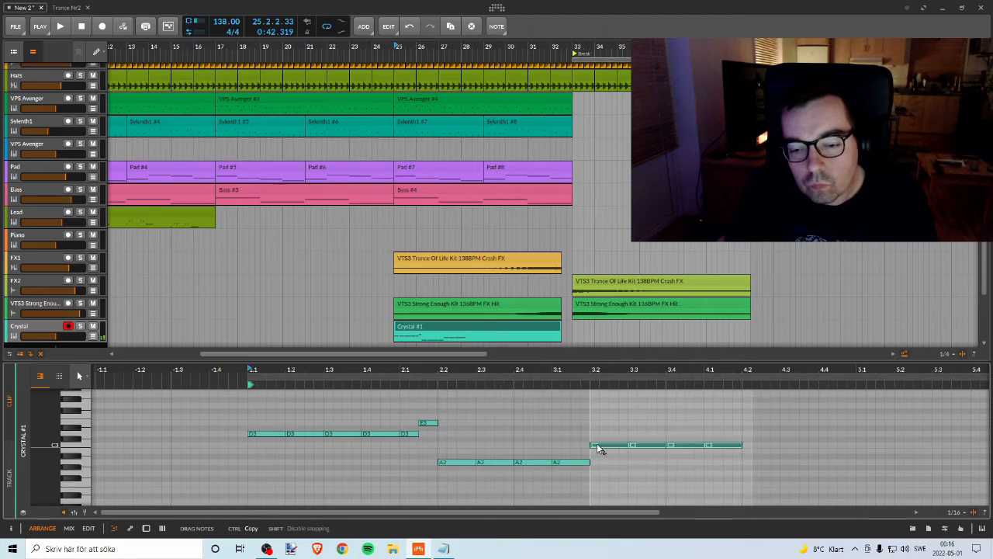
click(703, 419)
click(738, 443)
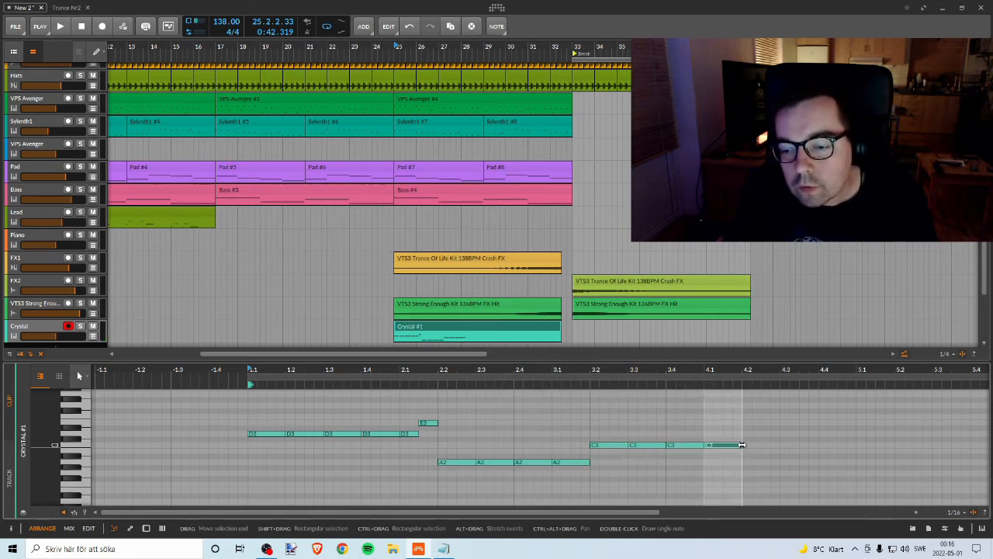
mouse_move(737, 443)
mouse_down()
mouse_move(714, 447)
mouse_move(736, 434)
mouse_up()
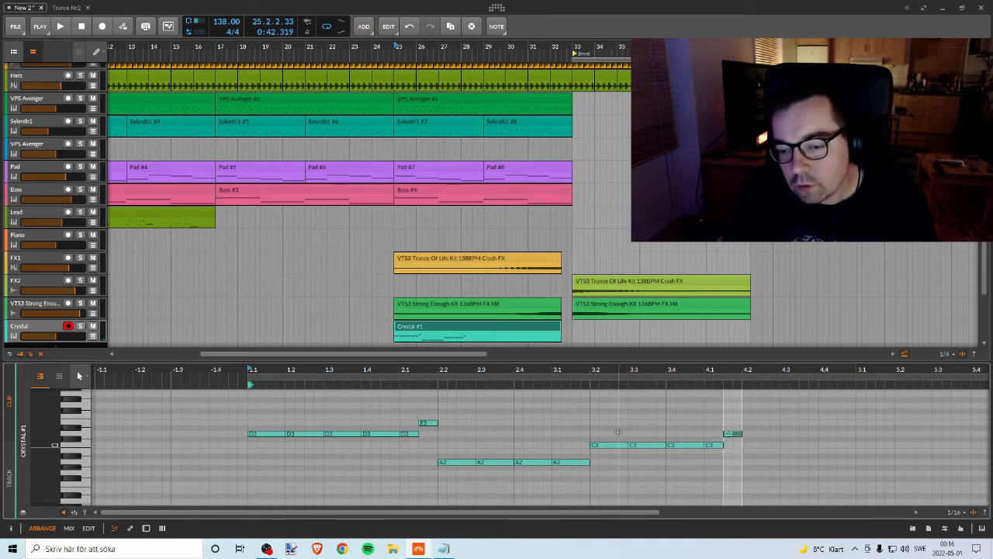
Step: Copy the C3 and D3 phrase down to G2 and A2, starting at beat 2 of bar 4
drag(592, 428, 718, 463)
click(668, 411)
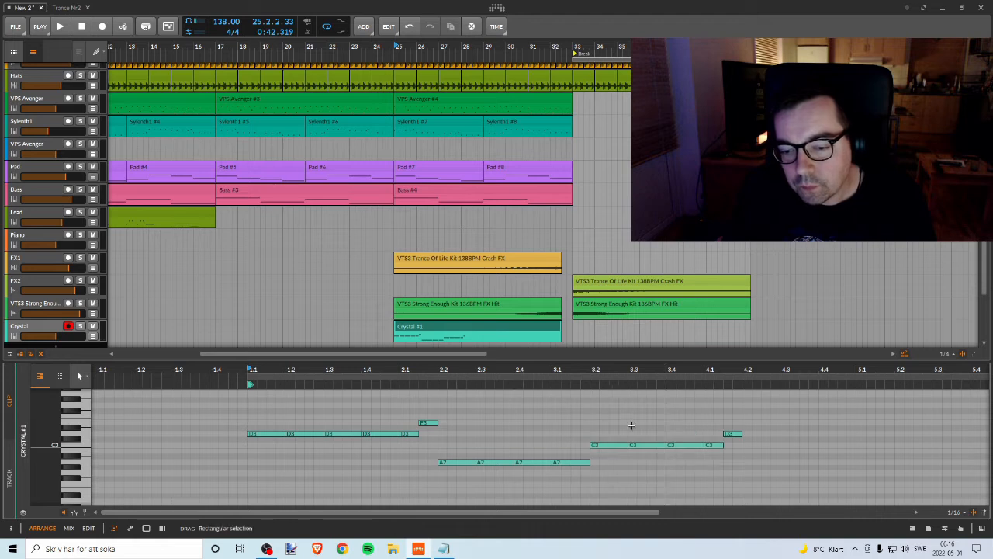
drag(601, 414, 736, 459)
drag(604, 440, 759, 476)
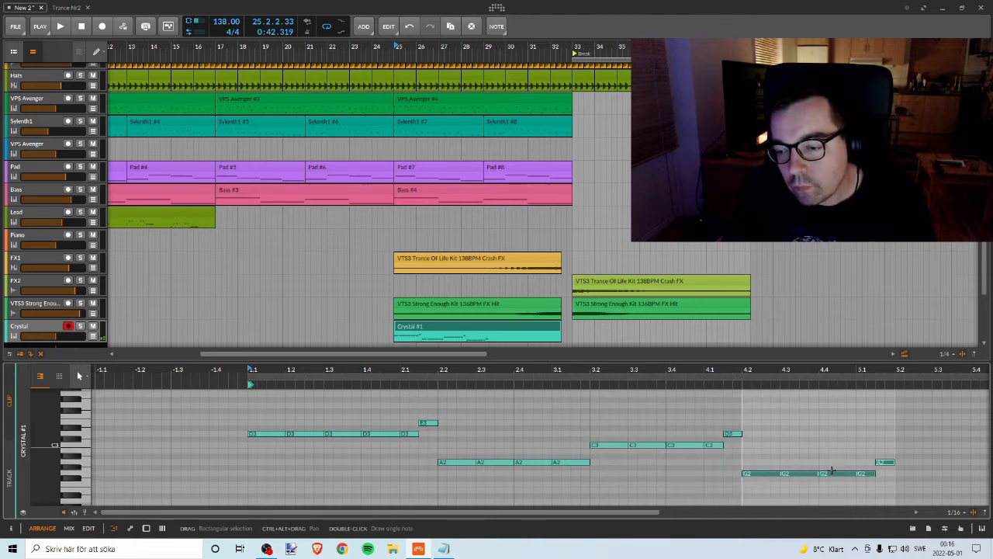
click(846, 448)
click(884, 462)
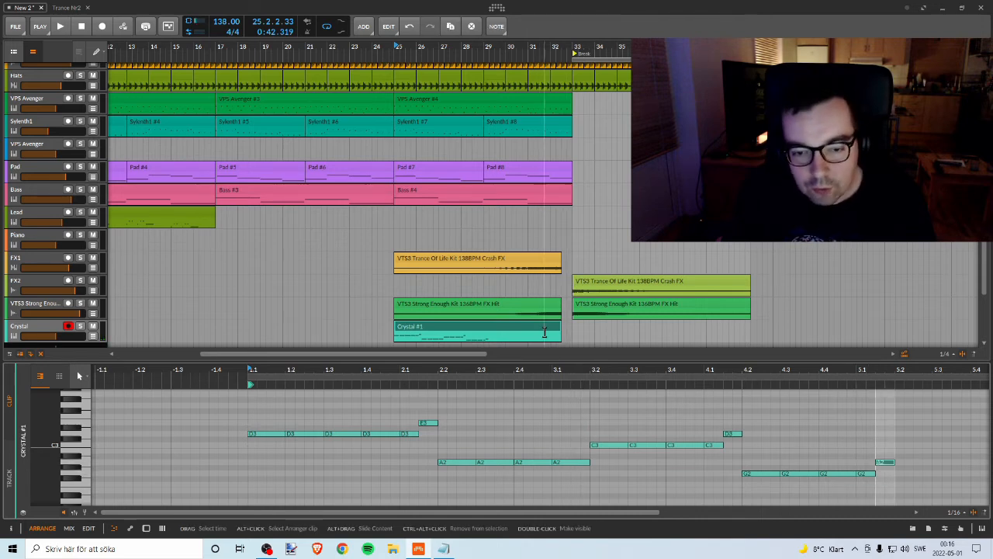
Step: Trim the Crystal clip to end at beat 3 of bar 29, undoing the trial duplicate
mouse_move(560, 331)
mouse_down()
mouse_move(477, 331)
mouse_move(468, 321)
mouse_move(567, 328)
mouse_up()
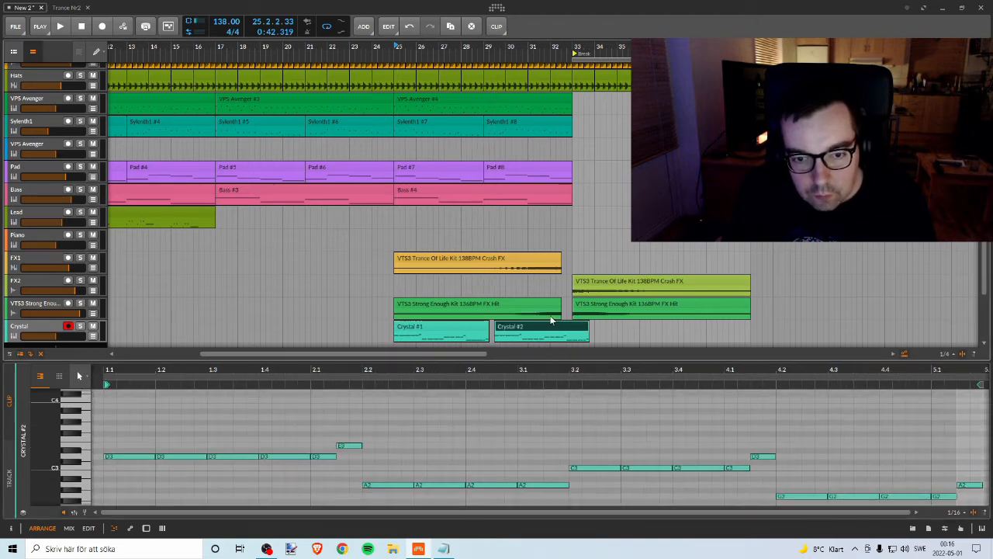
key(ctrl+z)
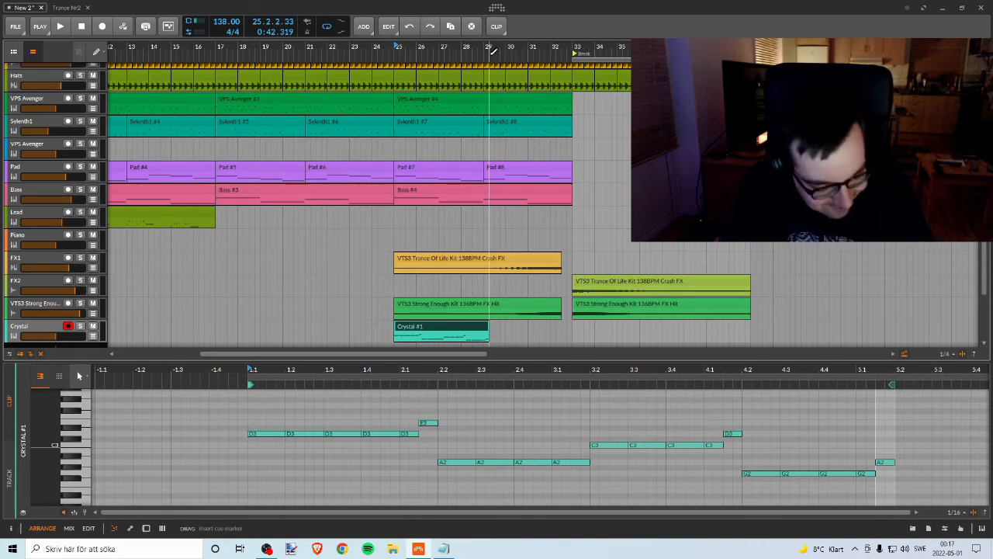
drag(477, 48, 470, 101)
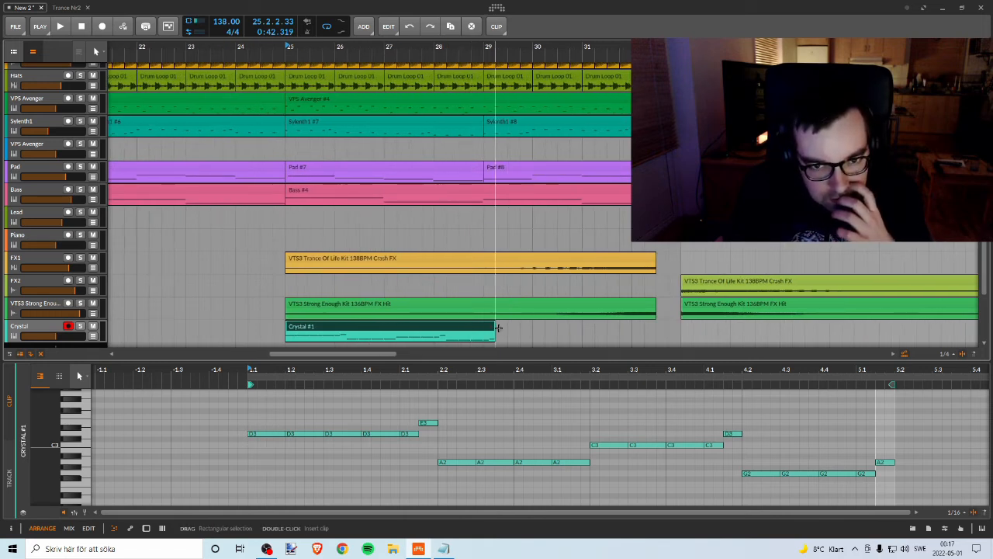
drag(384, 48, 384, 8)
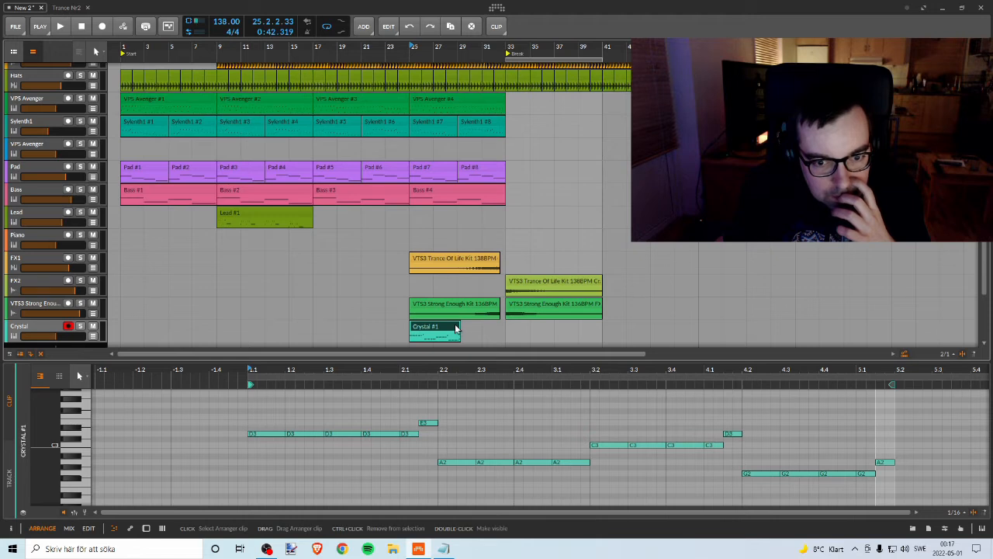
drag(449, 48, 460, 100)
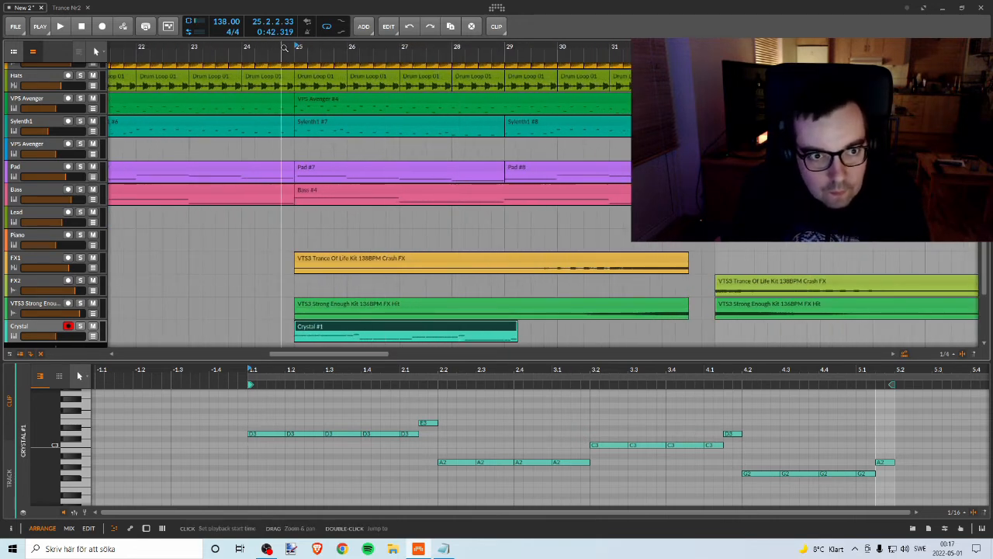
mouse_move(518, 327)
mouse_down()
mouse_move(543, 327)
mouse_move(531, 328)
mouse_up()
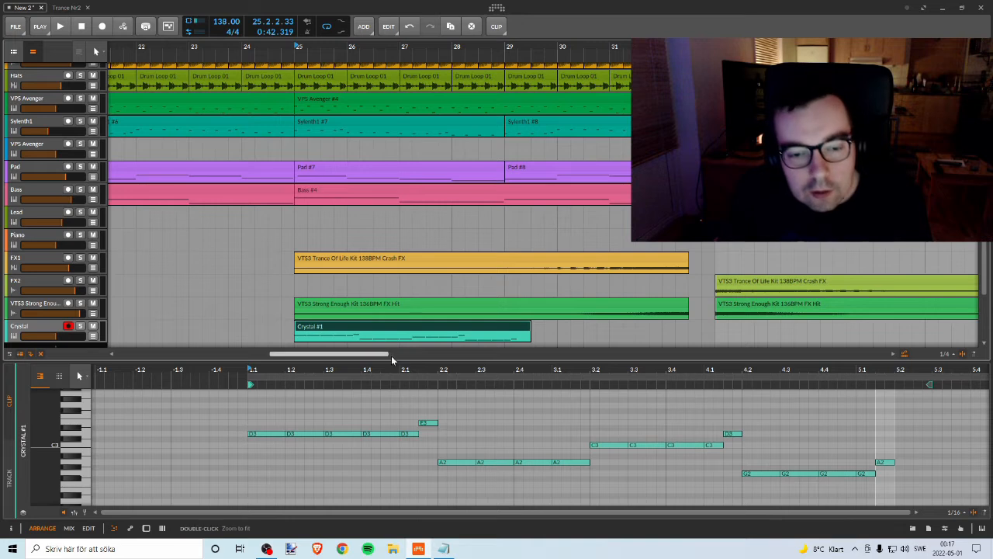
Step: Shorten the fourth D3 note in bar 1 to half a beat
drag(371, 370, 520, 386)
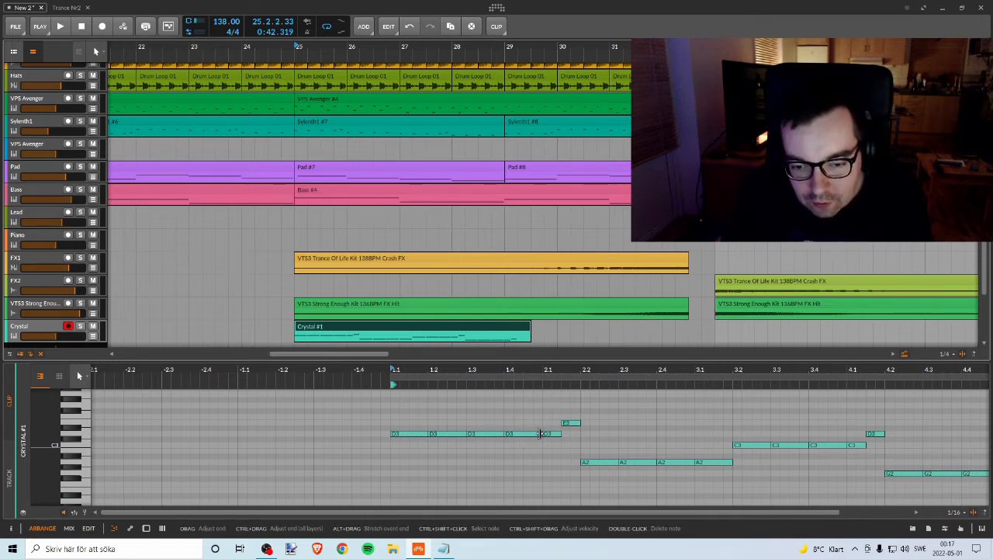
drag(540, 433, 571, 443)
click(515, 434)
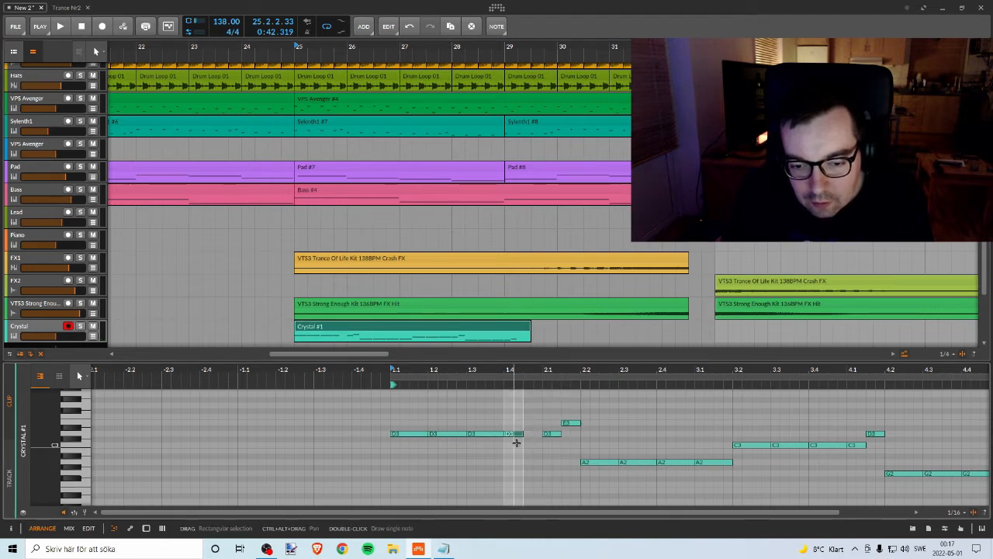
key(Delete)
Step: Try to move the short D3 and E3 lead-in notes in bar 2 half a beat earlier
drag(535, 411, 534, 436)
key(ctrl+z)
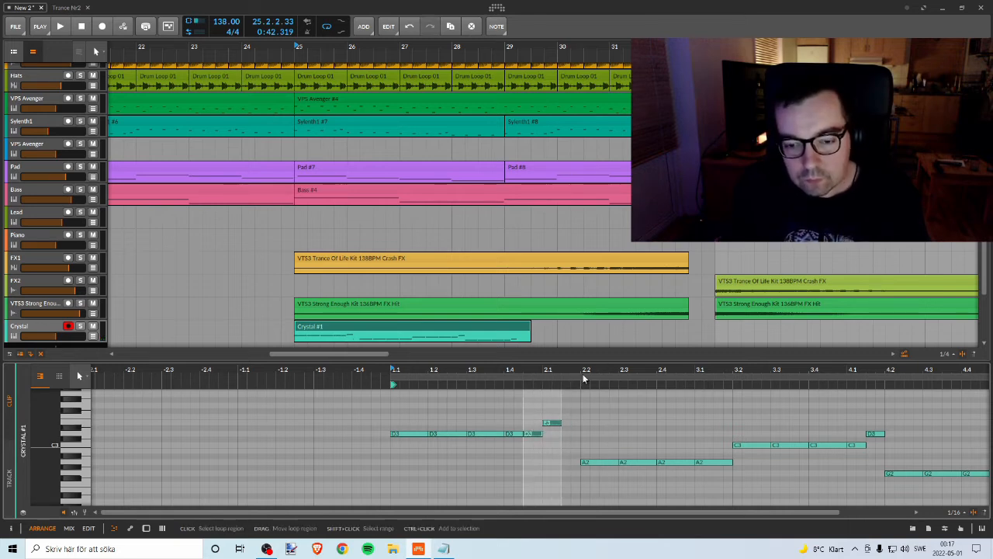
scroll(546, 421, right, 2)
drag(520, 433, 641, 490)
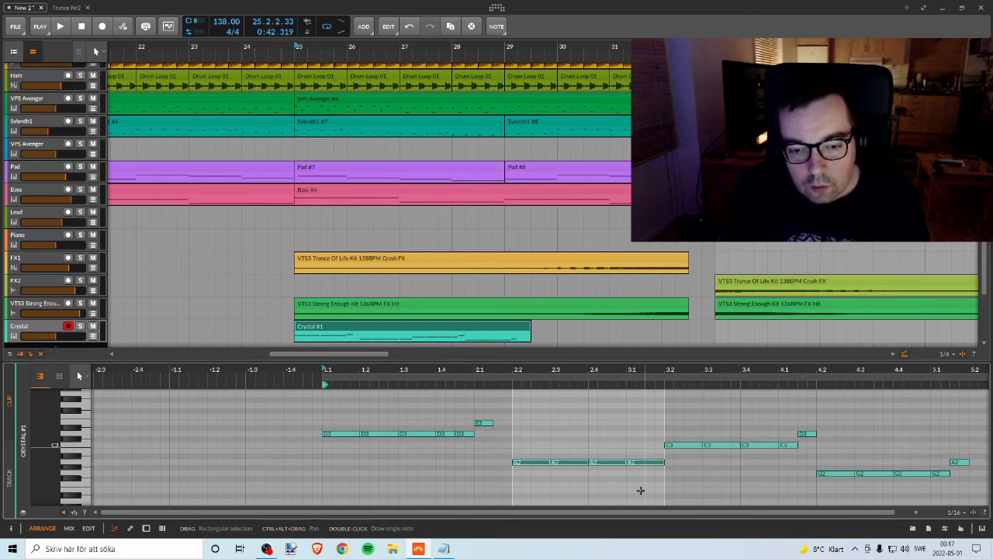
drag(456, 369, 479, 368)
key(ctrl+z)
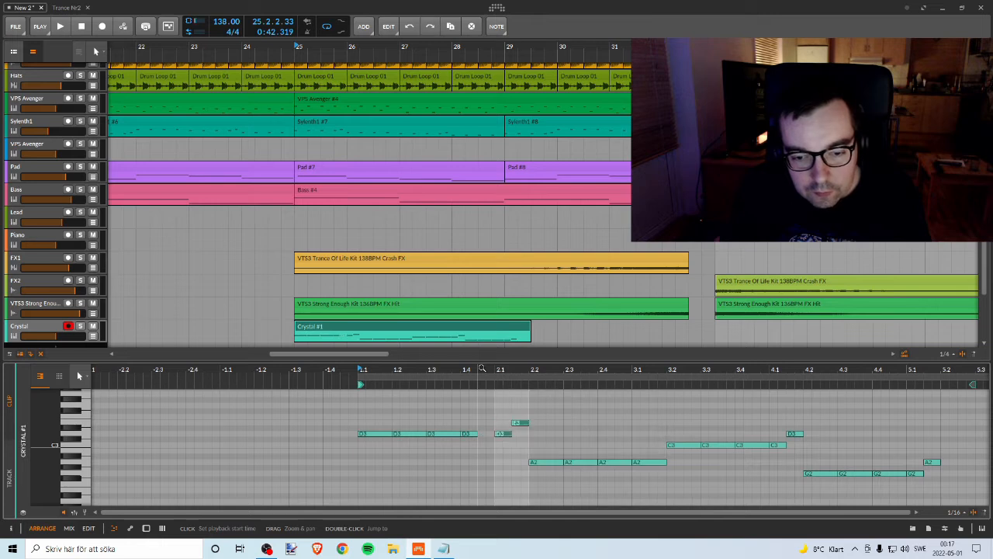
Step: Delete the short D3 lead-in note and move the E3 note directly after the fourth D3 in bar 1
click(497, 435)
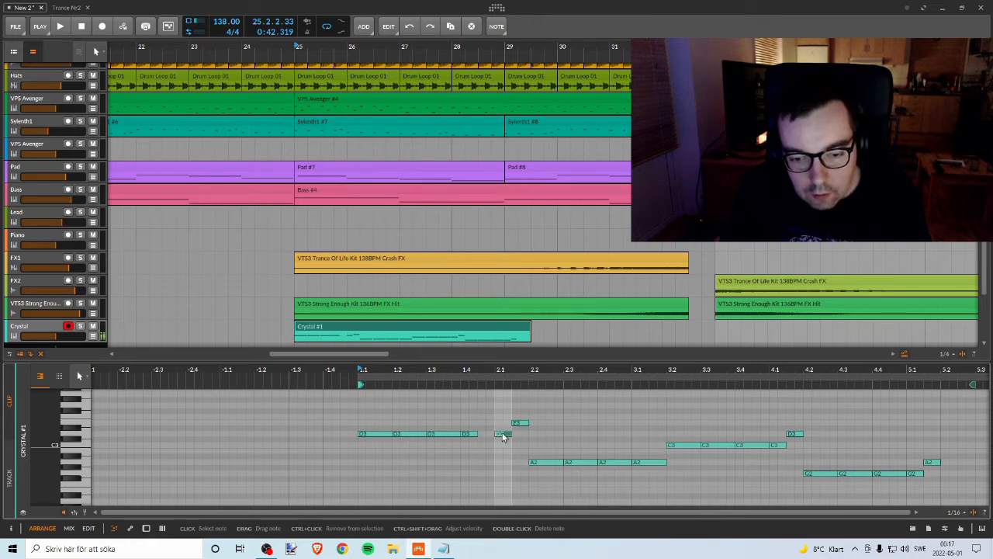
drag(500, 439, 487, 437)
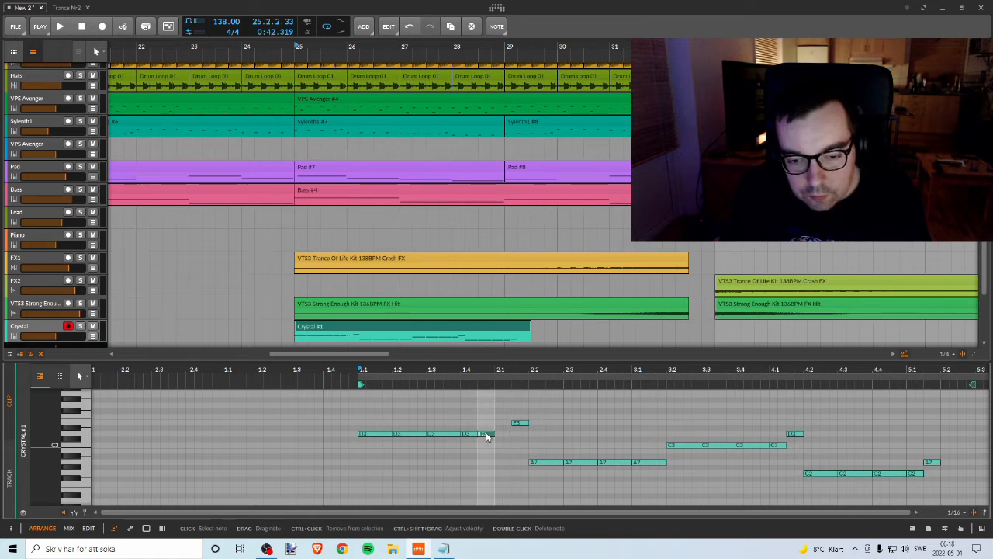
double_click(486, 436)
drag(518, 424, 484, 426)
click(377, 434)
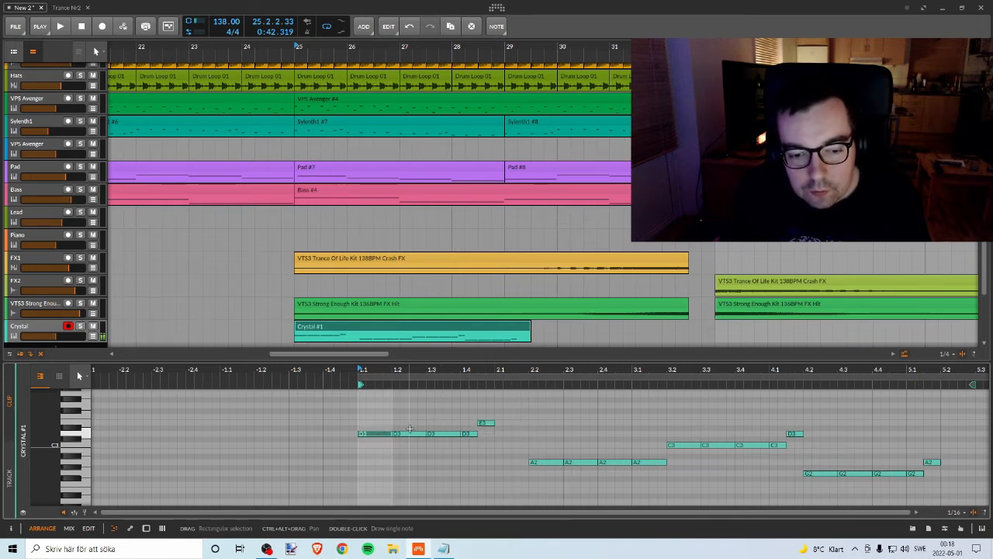
double_click(408, 432)
key(ctrl+z)
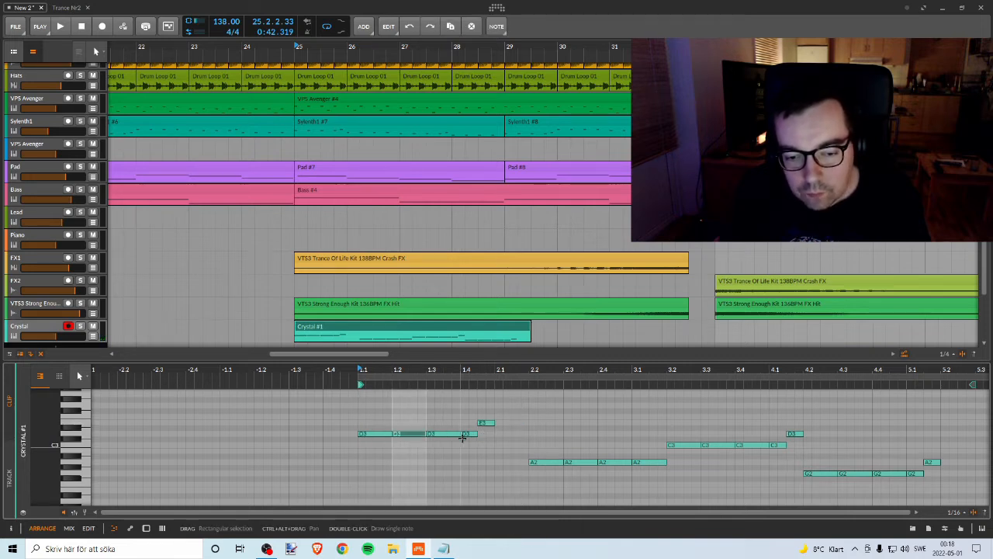
Step: Solo the Crystal track and listen to its melody from bar 25
drag(467, 370, 441, 373)
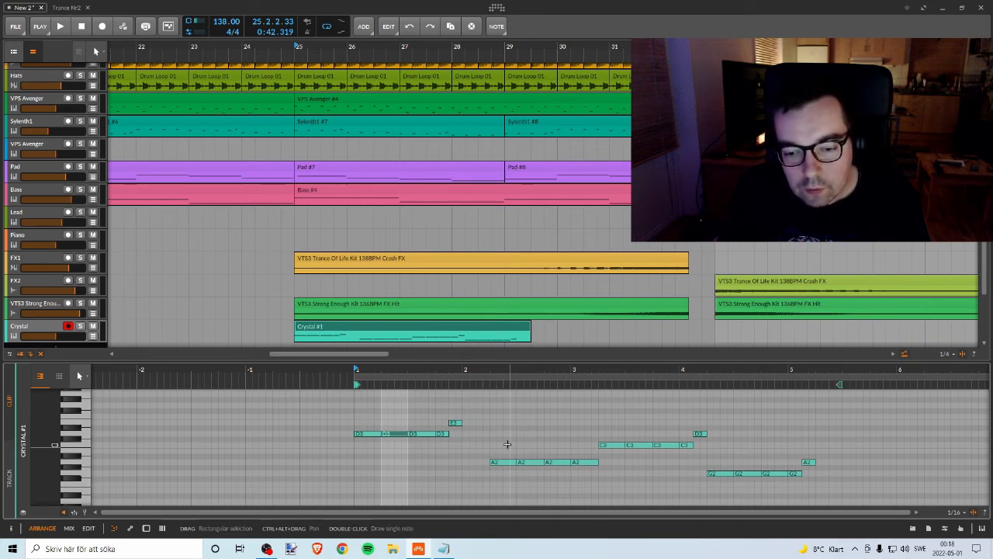
key(s)
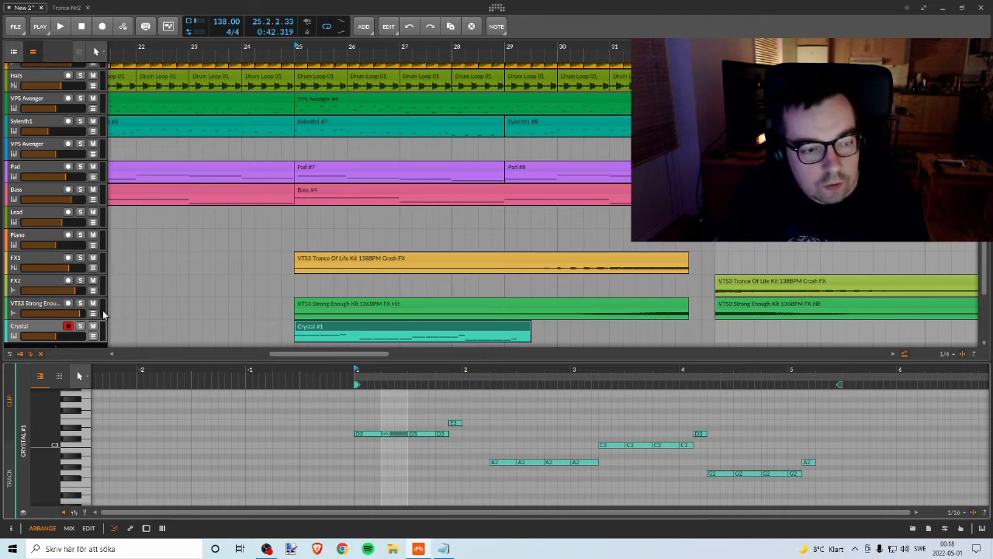
key(space)
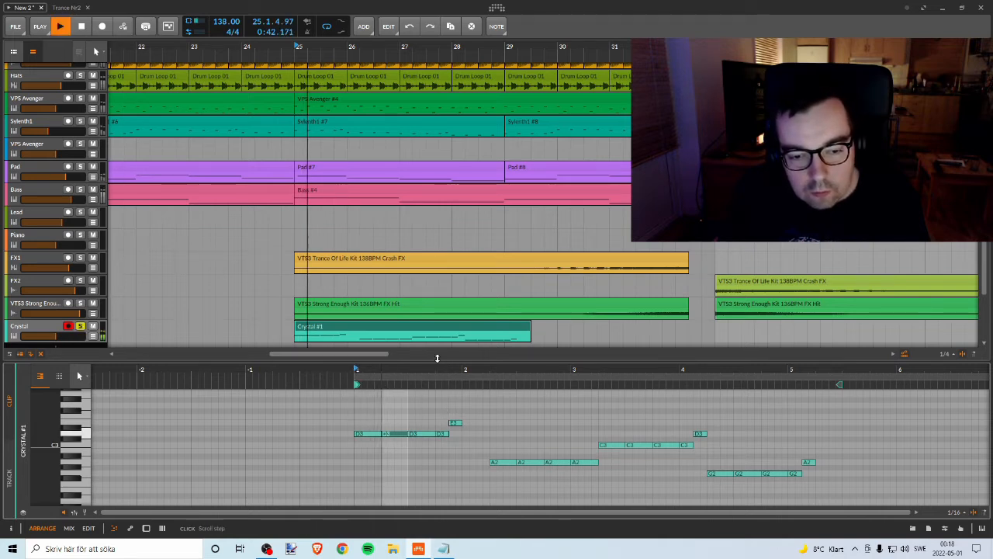
drag(362, 388, 360, 369)
key(space)
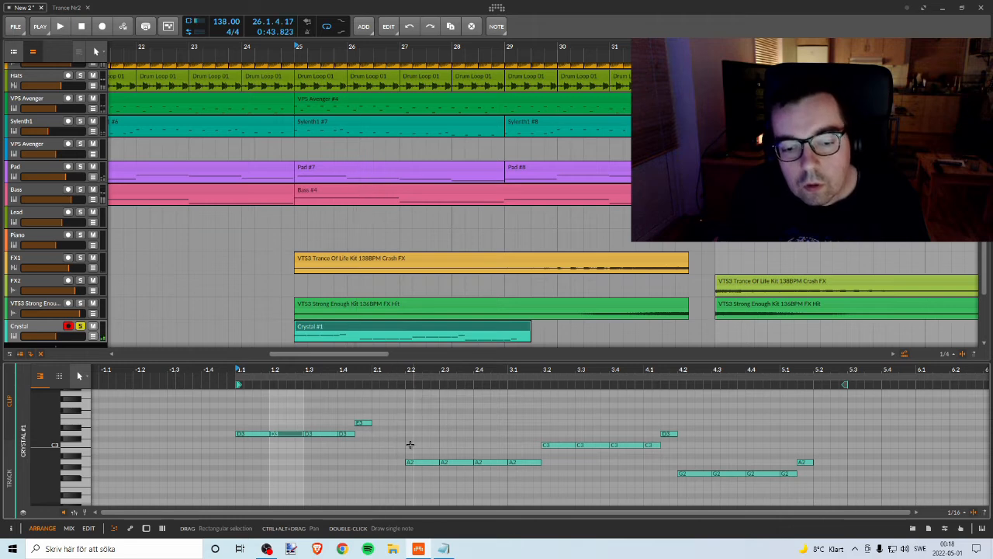
Step: Move the four A2 notes one beat earlier so they start at the beginning of bar 2
drag(409, 439, 516, 478)
drag(439, 370, 421, 370)
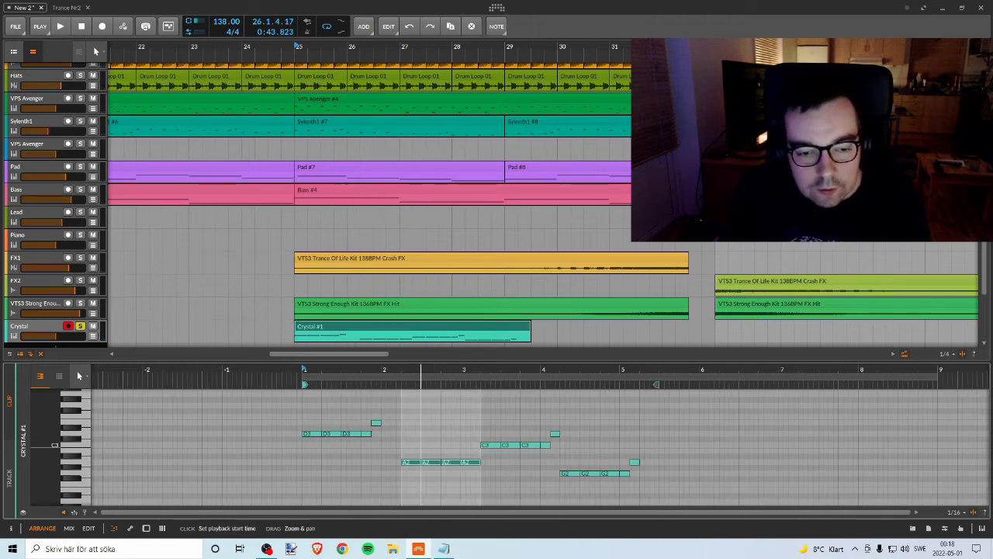
key(Left)
key(Left)
key(Left)
key(Left)
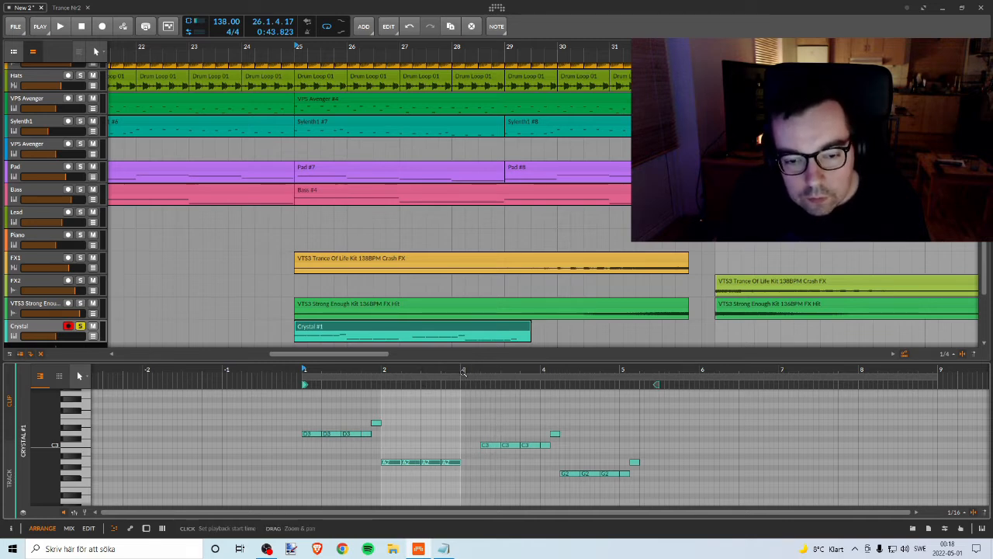
Step: Move the first three C3 notes one beat earlier so they start at the beginning of bar 3
drag(481, 428, 533, 465)
key(Left)
key(Left)
key(Left)
key(Left)
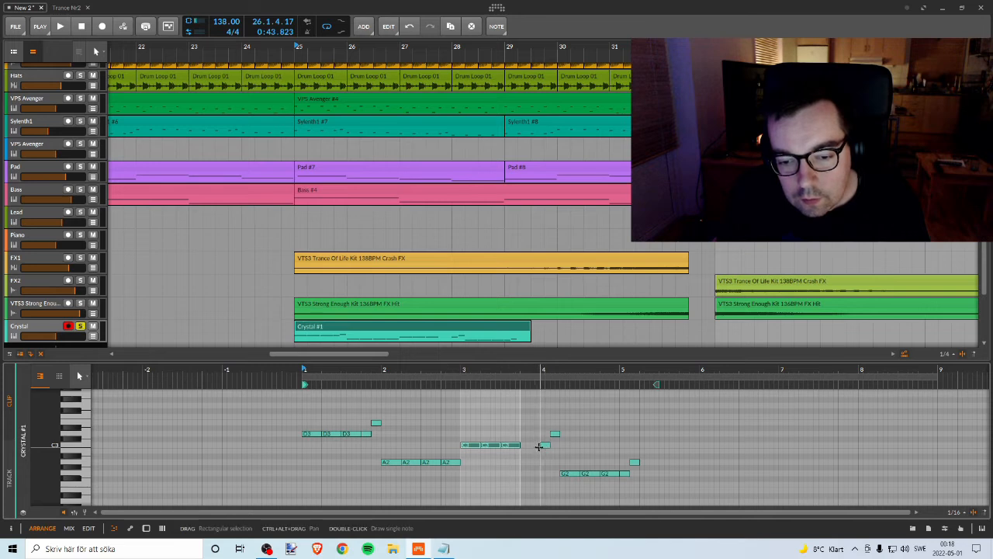
Step: Try to move the short C3 note from bar 4 back toward the other C3 notes, and delete the resulting copy
click(545, 445)
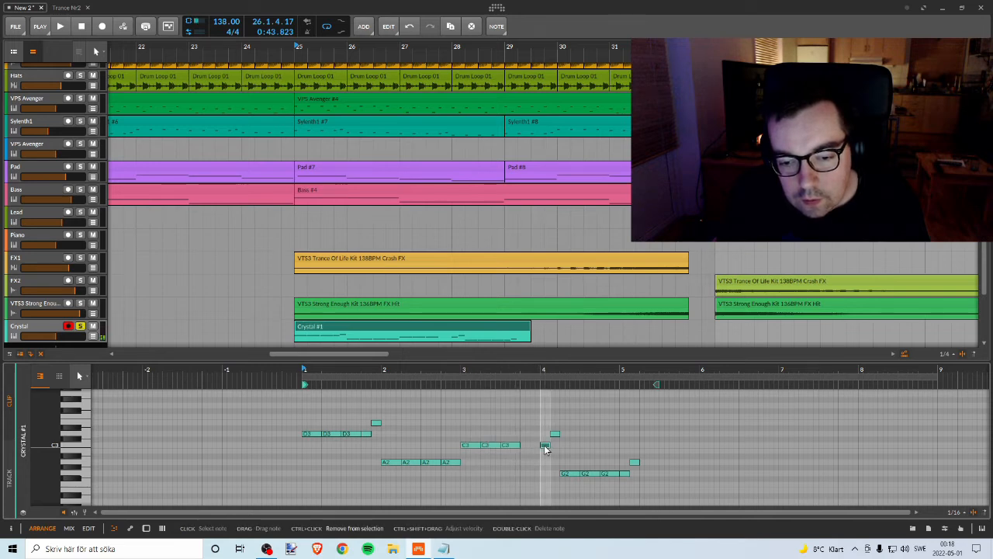
mouse_move(545, 449)
mouse_down()
mouse_move(524, 445)
mouse_move(565, 454)
mouse_move(537, 448)
mouse_up()
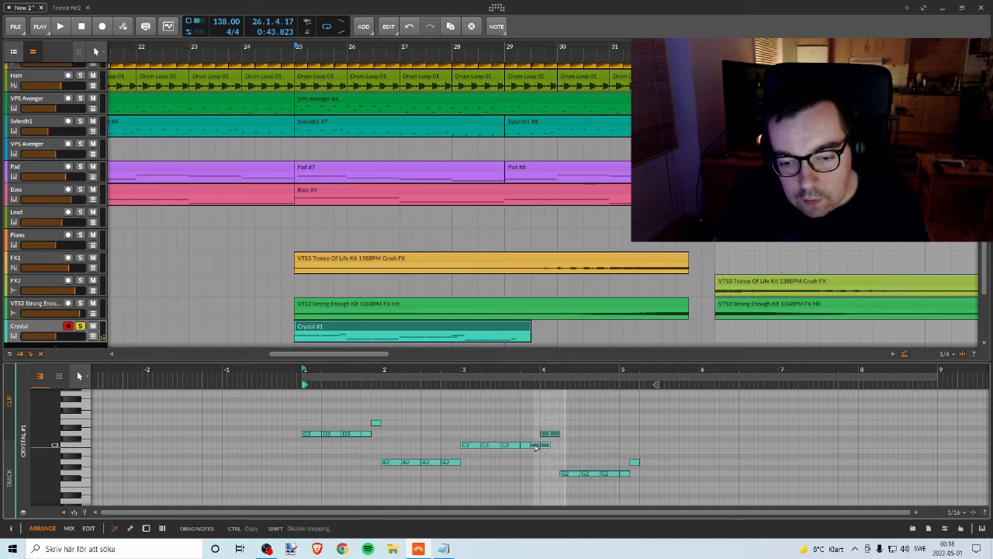
click(527, 447)
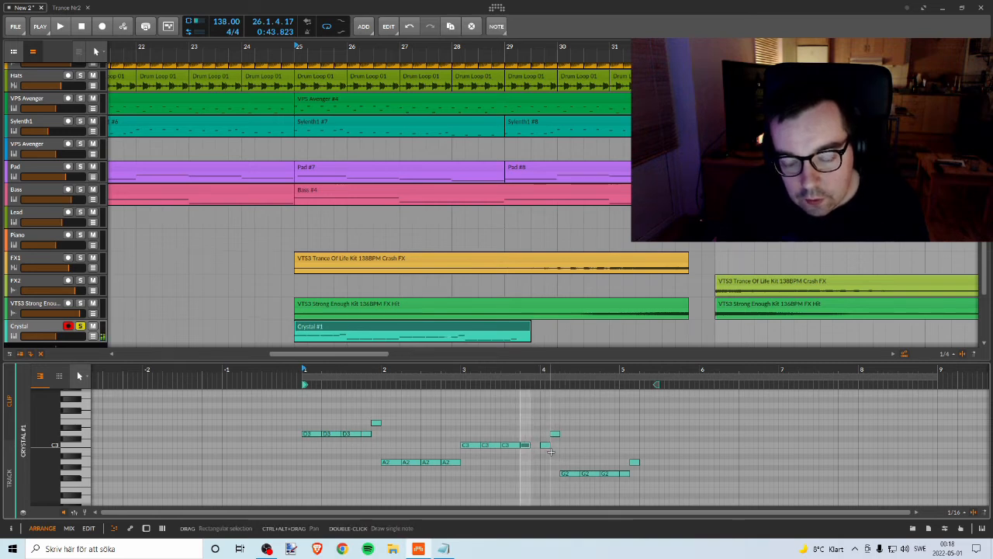
key(Delete)
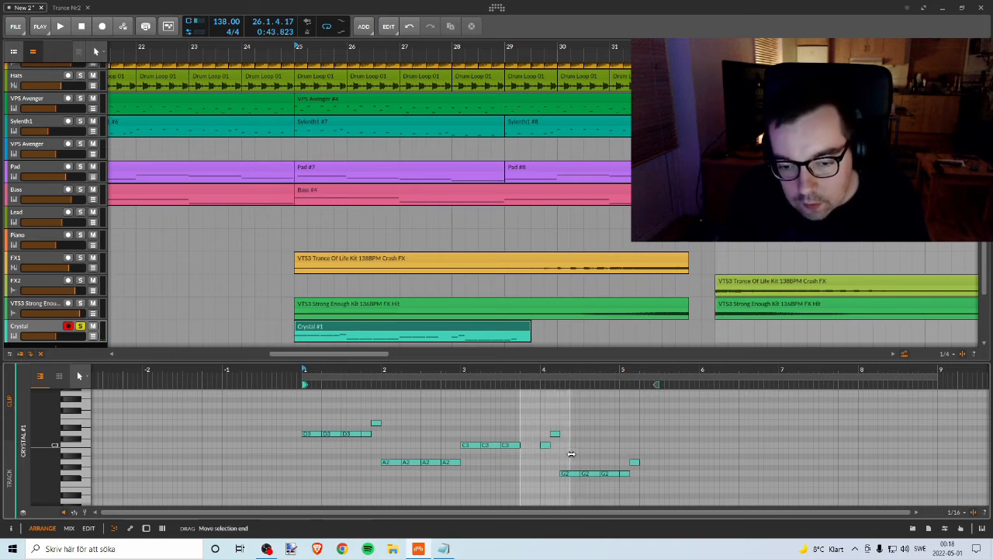
Step: Move the short C3 and D3 notes one beat earlier, directly after the third C3 in bar 3
drag(534, 424, 565, 450)
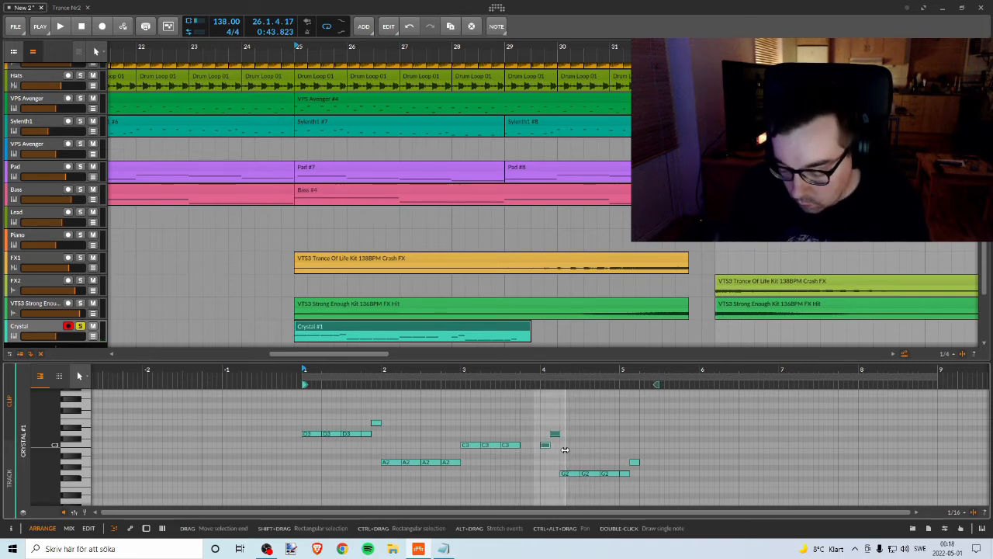
key(Left)
key(Left)
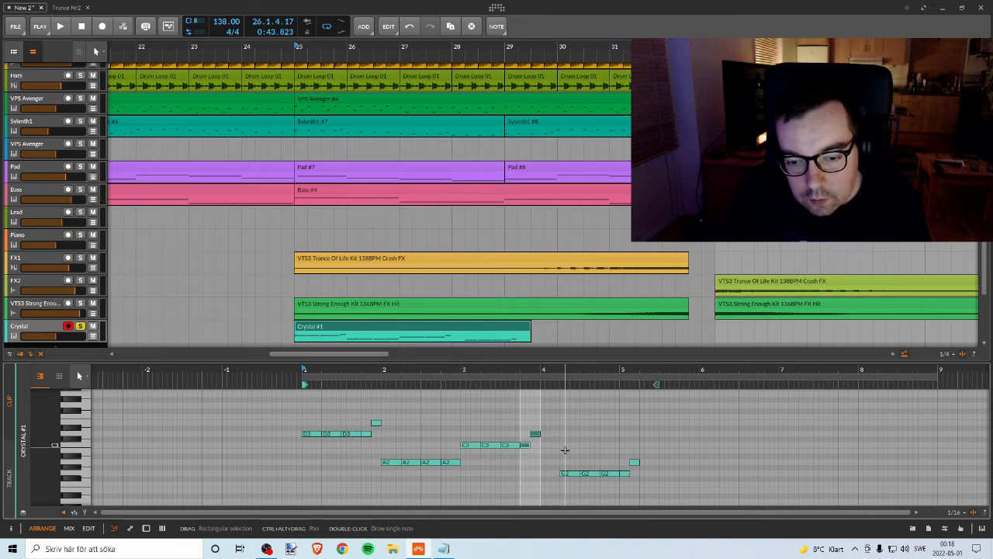
click(563, 450)
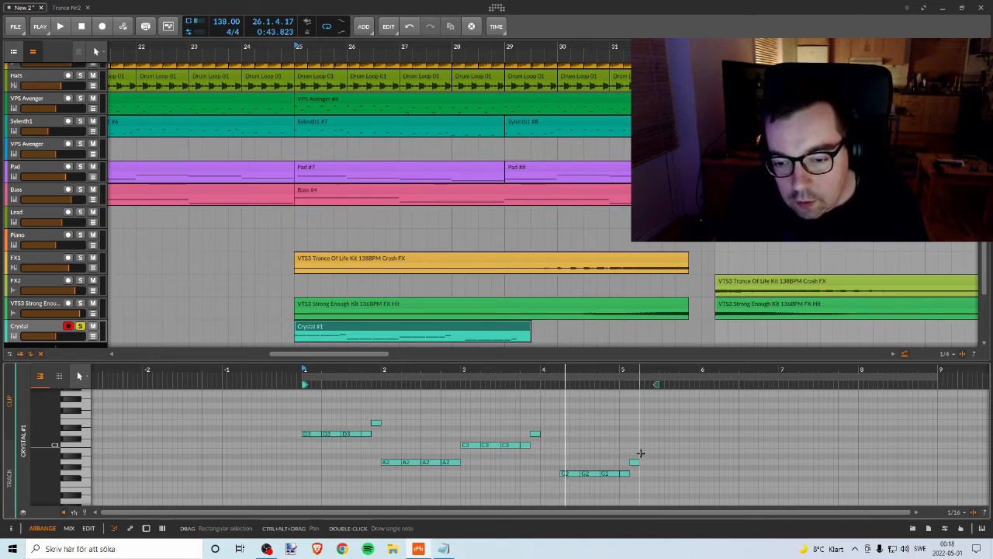
Step: Try deleting the third G2 note and closing the gap with the short G2 and A2 notes, and undo these changes
click(611, 474)
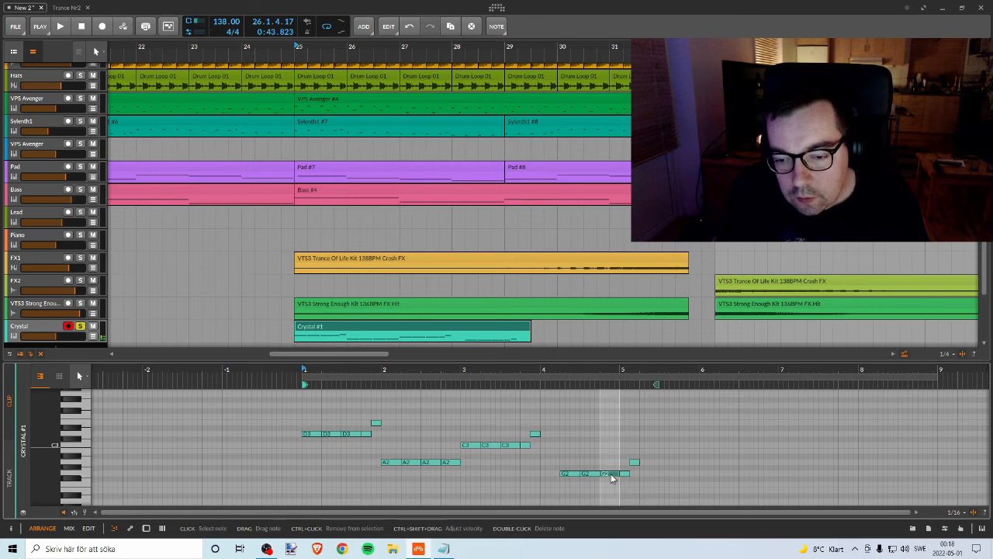
key(Delete)
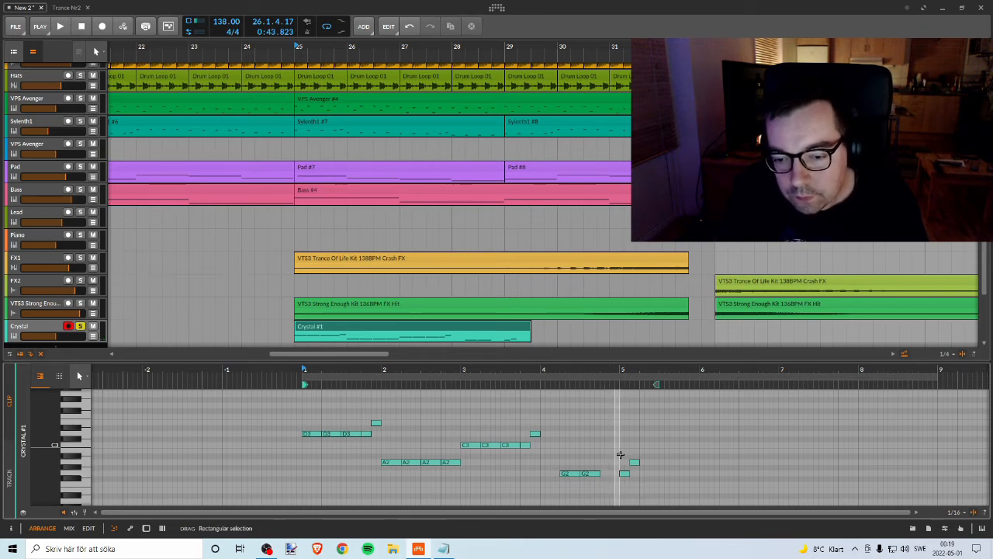
drag(619, 459, 647, 492)
key(Left)
key(Left)
key(Left)
key(Left)
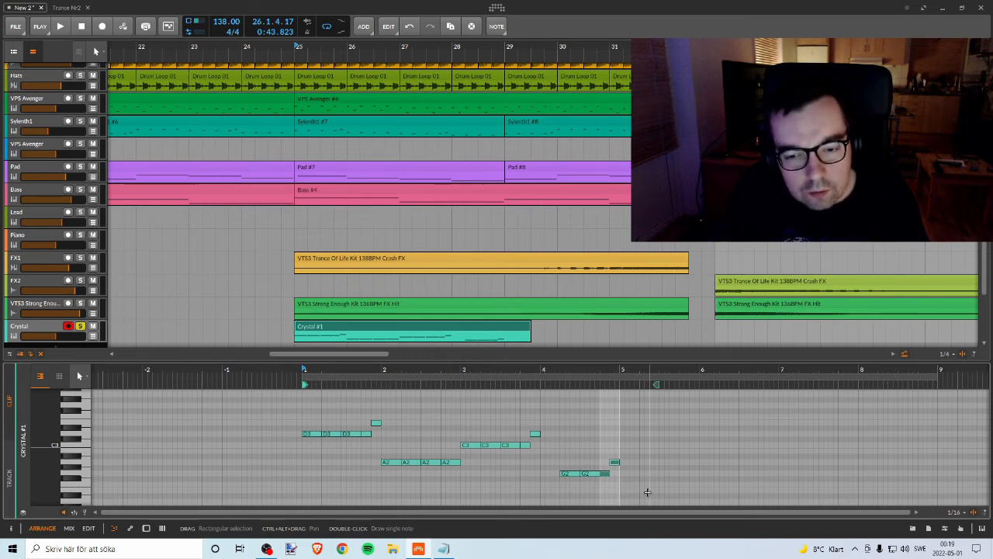
click(576, 402)
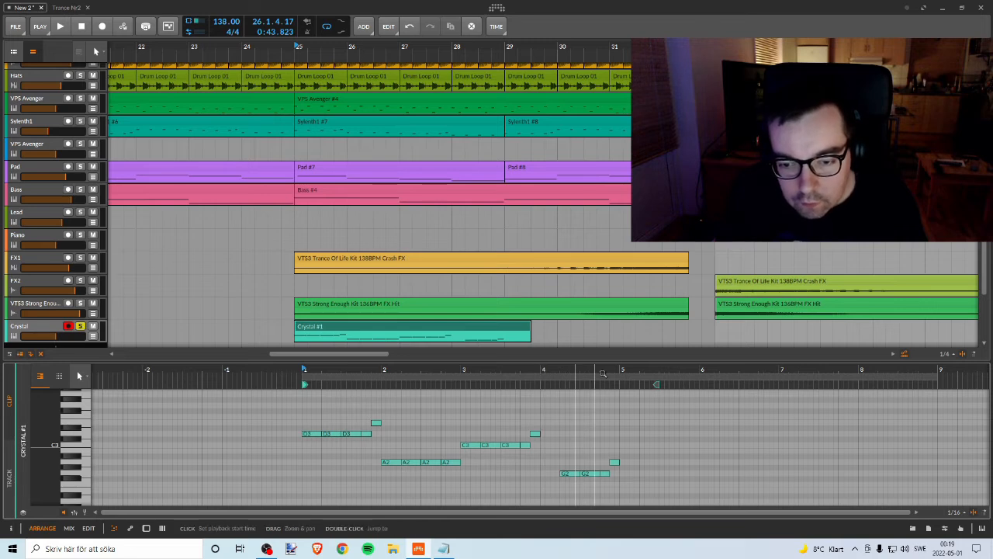
drag(559, 425, 650, 489)
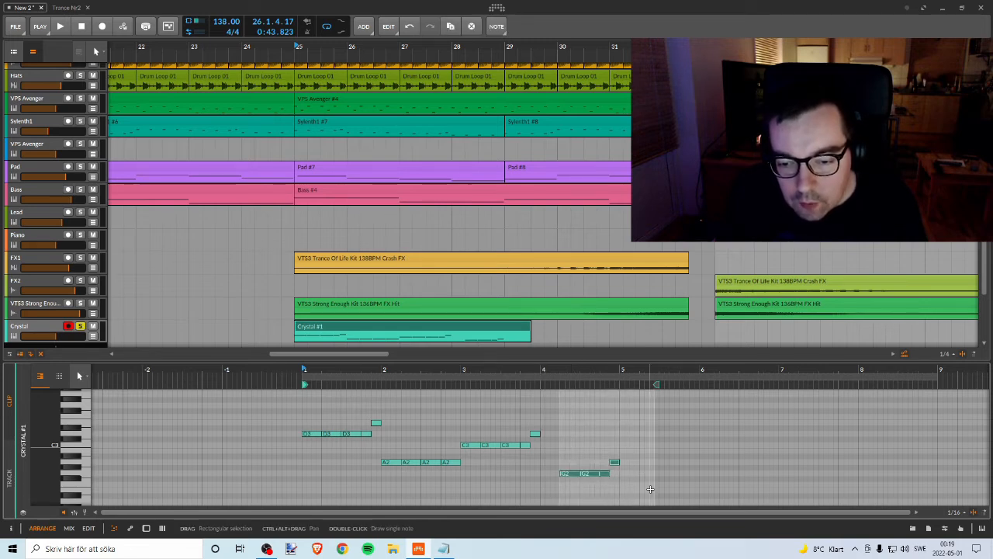
key(ctrl+z)
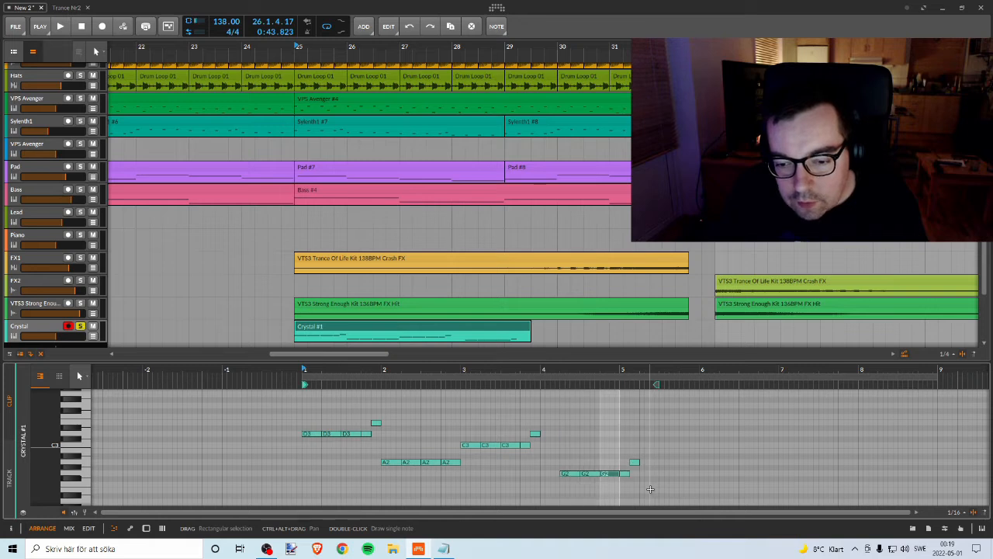
Step: Move the four G2 notes and the final A2 note one beat earlier to start at bar 4
drag(642, 427, 568, 490)
key(Left)
key(Left)
key(Left)
key(Left)
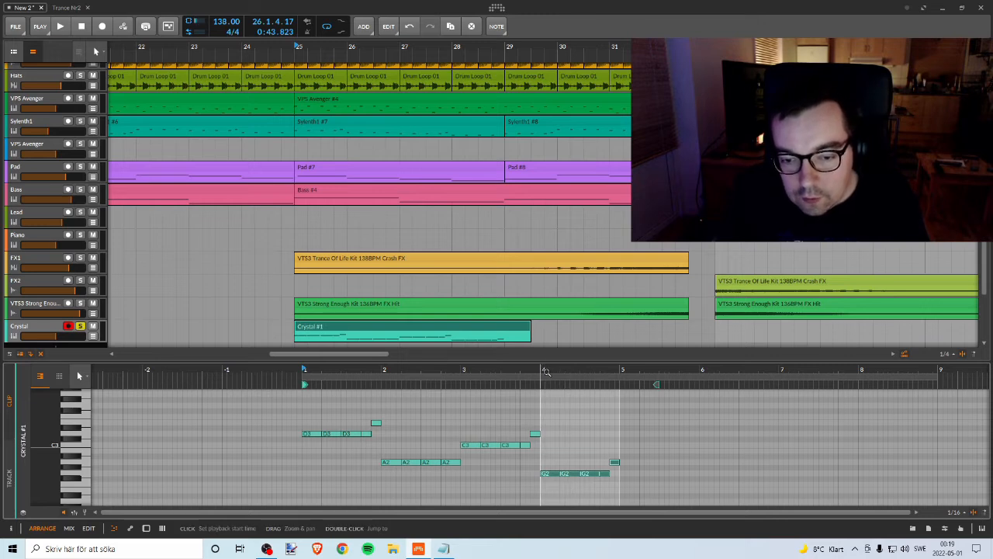
Step: Try removing the third G2 note in bar 4 and moving the short G2 and A2 notes one beat earlier, and restore them
click(626, 470)
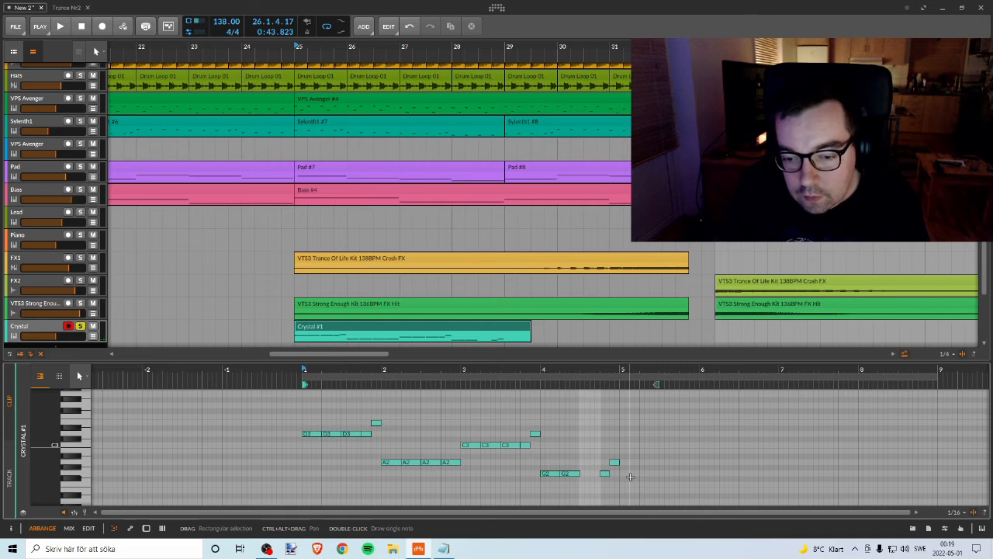
drag(590, 450, 630, 482)
key(Left)
key(Left)
key(Left)
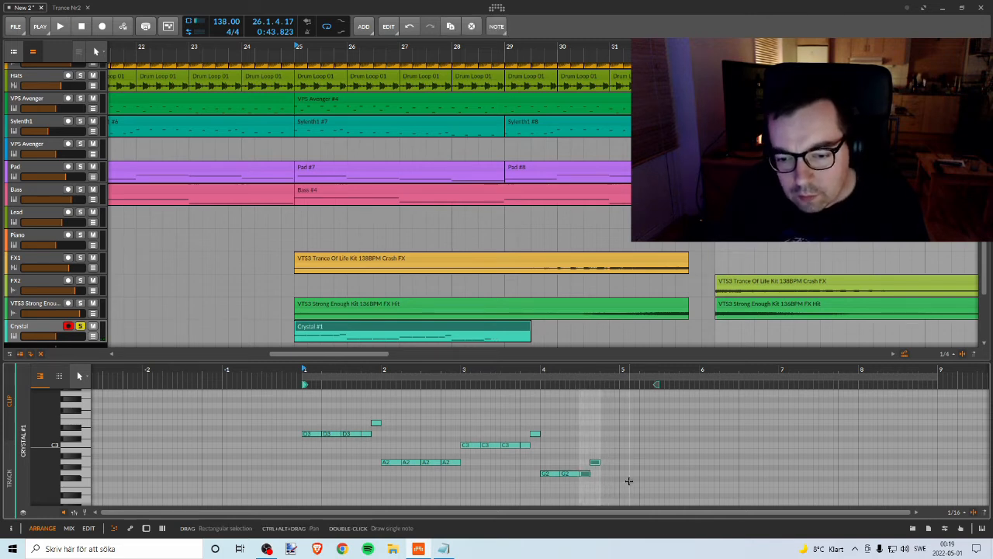
key(Right)
key(Right)
key(Right)
key(Right)
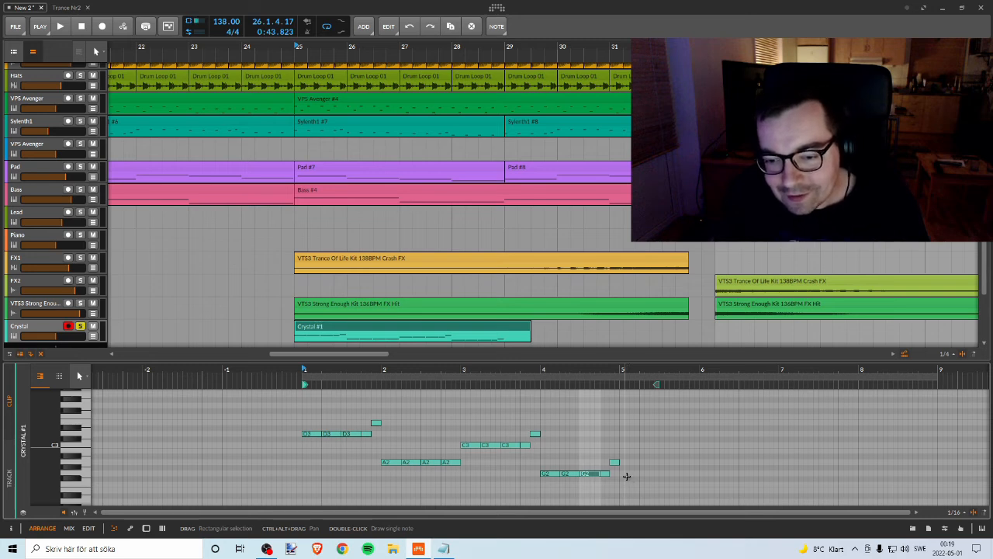
Step: Listen to the revised Crystal melody on its own from bar 25
click(585, 427)
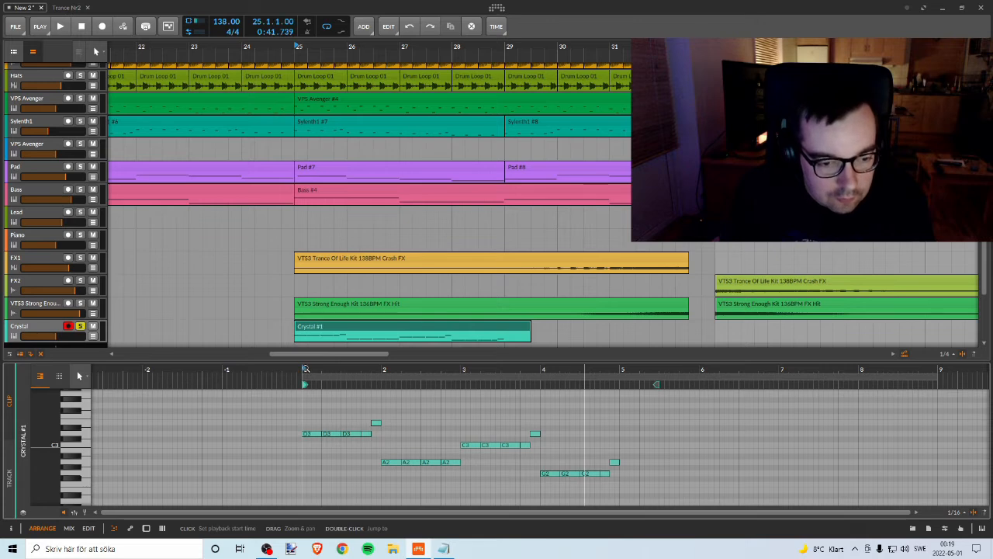
key(space)
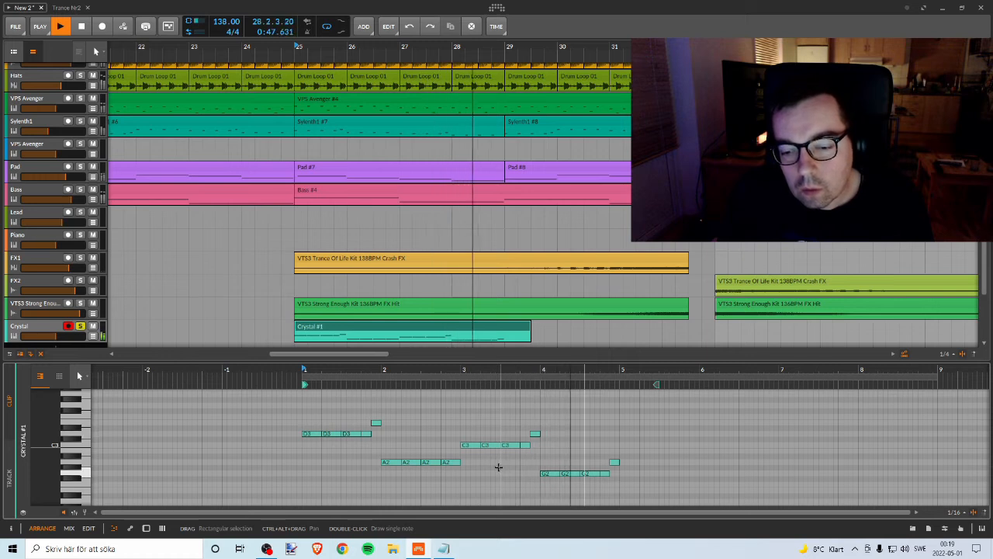
key(space)
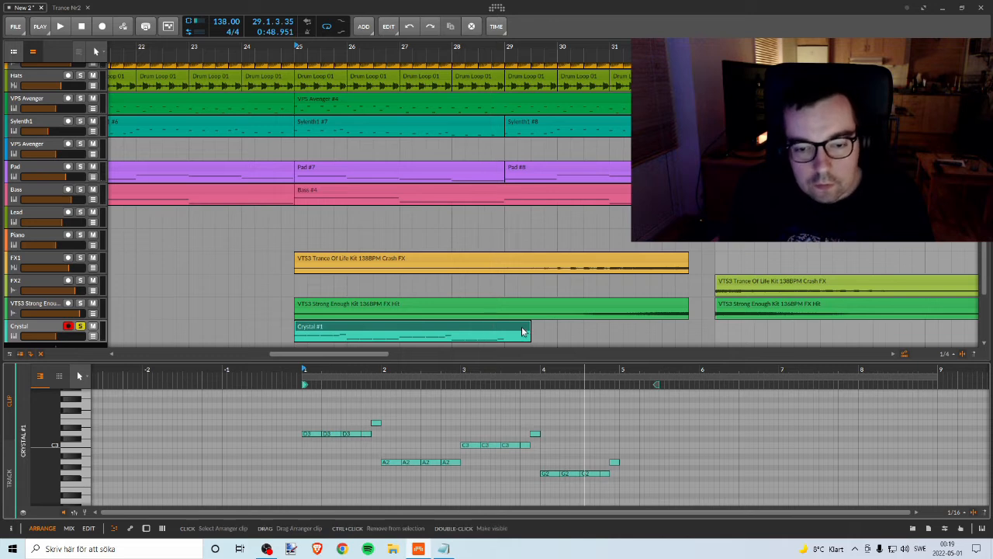
Step: Shorten the Crystal clip to end at bar 29 and place a copy directly after it at bar 29
drag(527, 326, 500, 324)
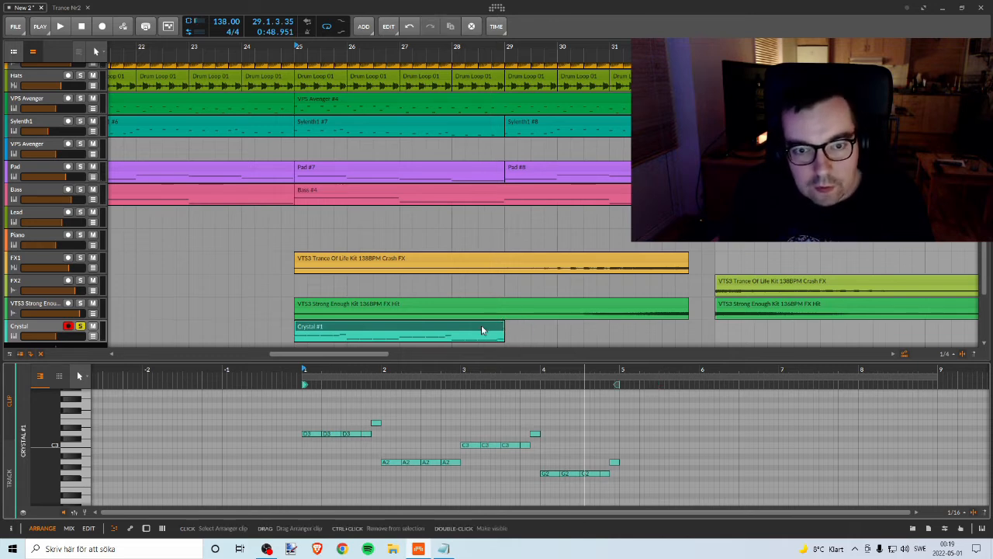
drag(381, 326, 596, 334)
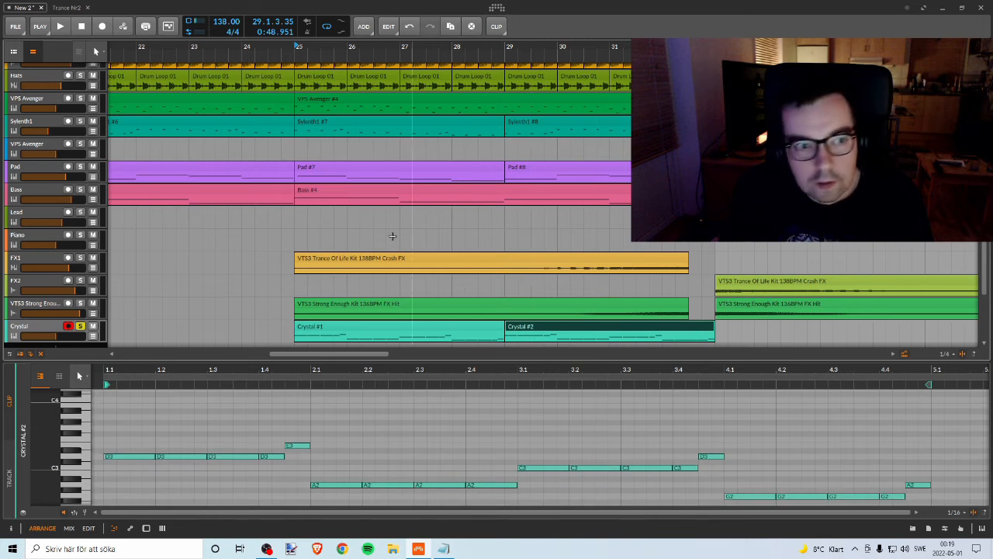
Step: Unsolo the Crystal track and set its volume to -3.6 dB while playing the full mix from bar 25
click(81, 327)
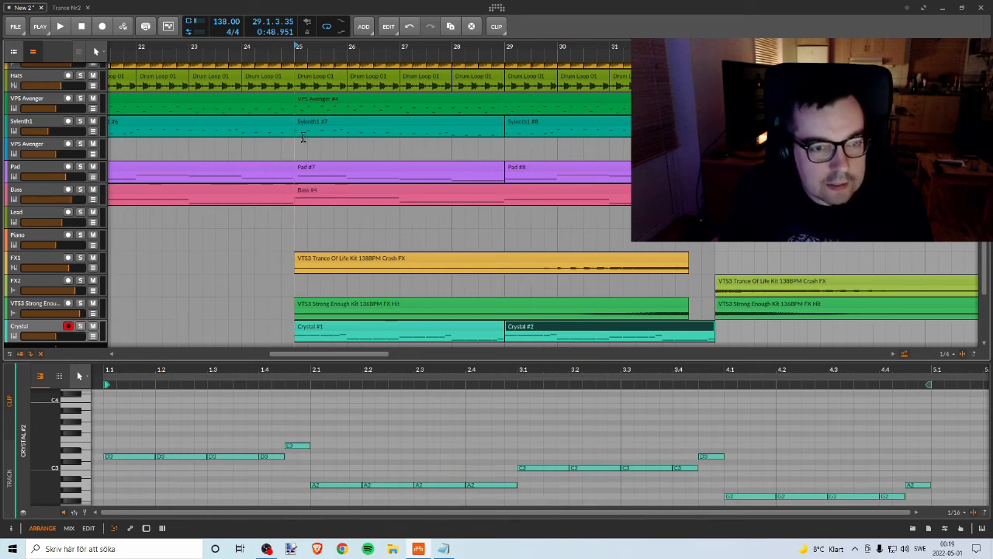
key(space)
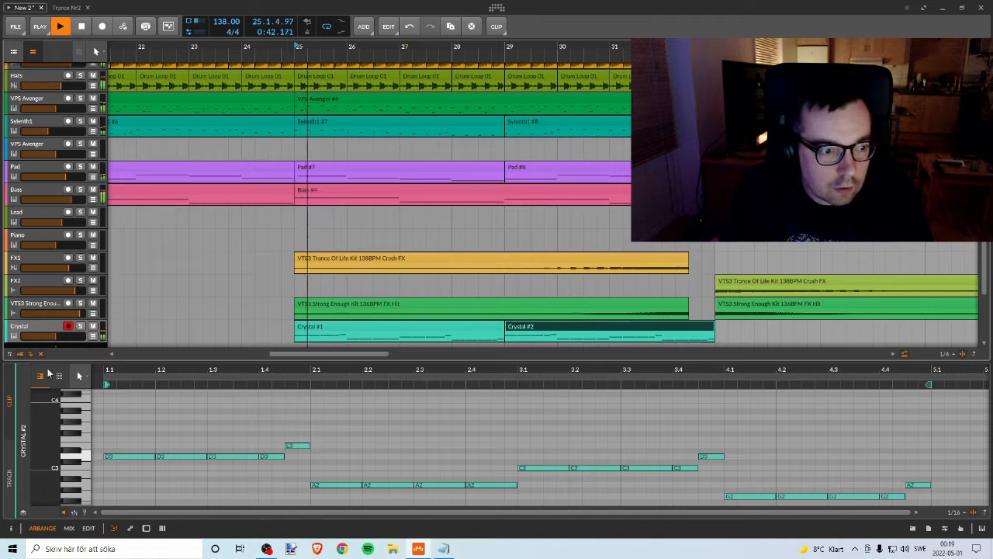
drag(66, 340, 67, 328)
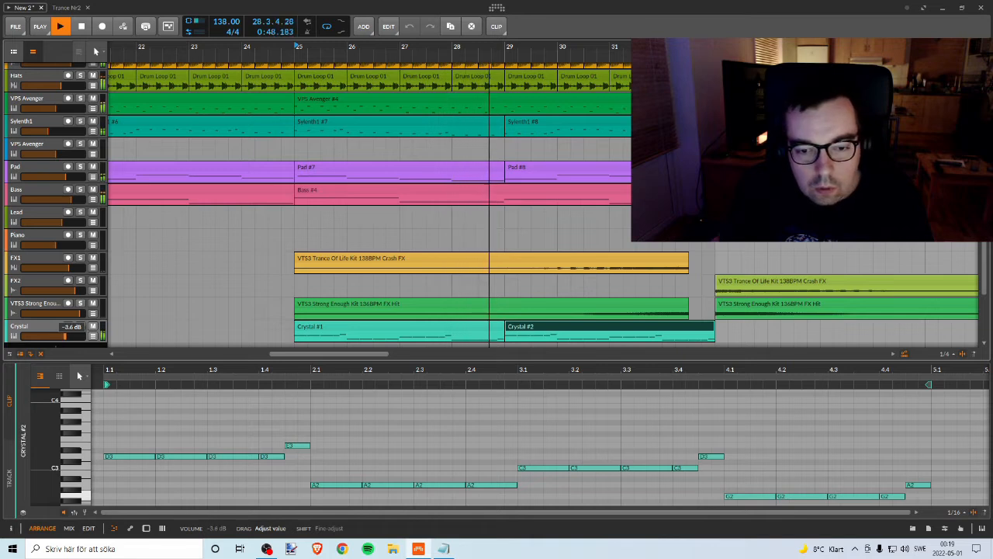
key(space)
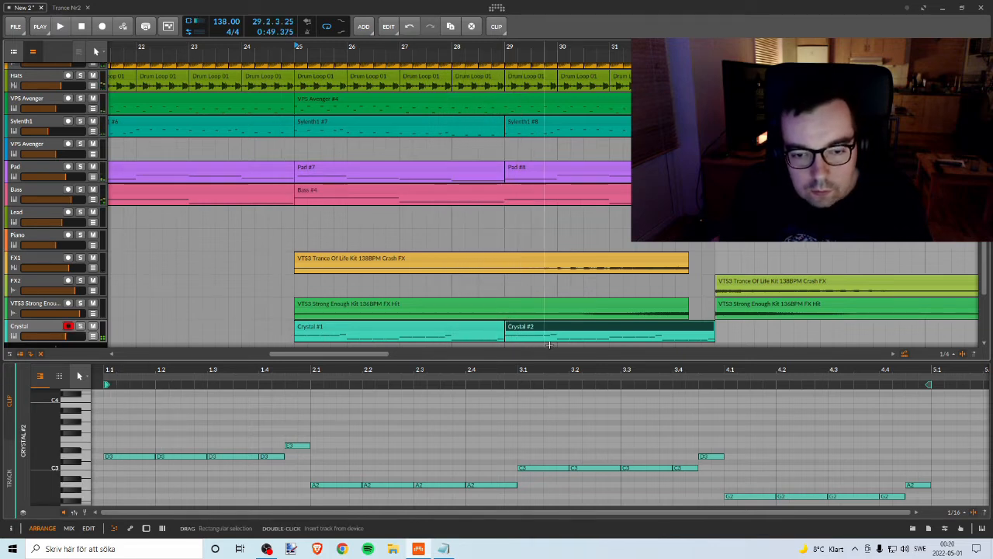
Step: Solo the Crystal and Bass tracks and play them together from bar 25
click(492, 328)
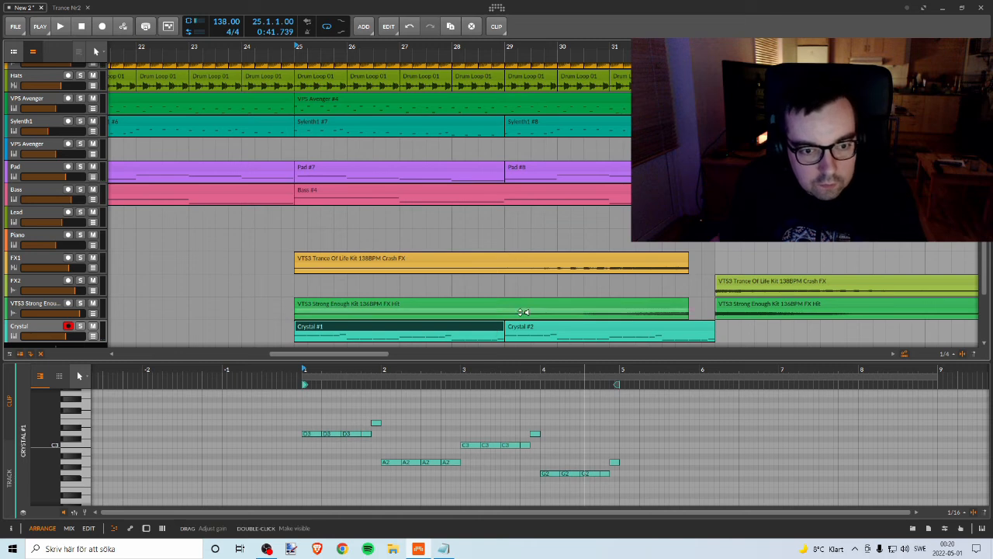
click(81, 325)
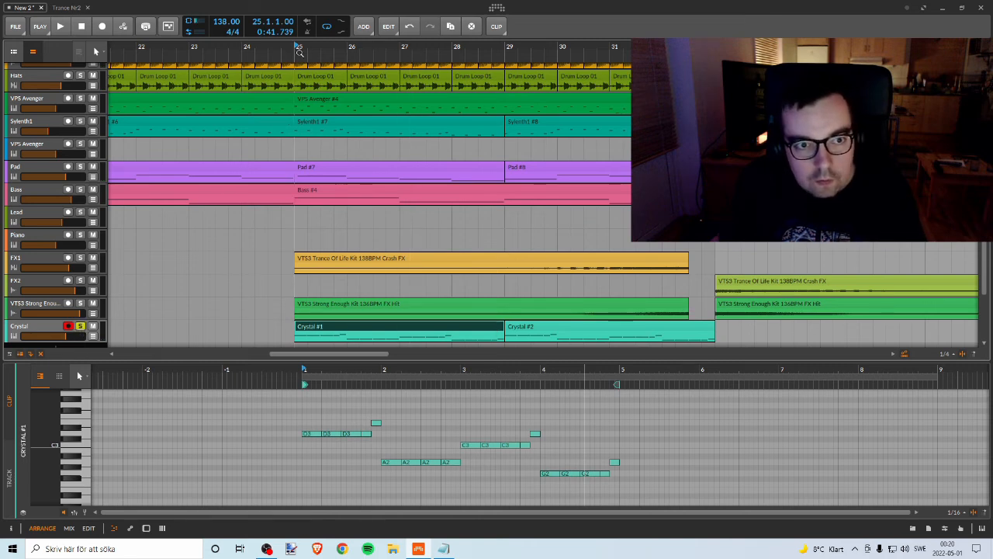
scroll(315, 105, up, 1)
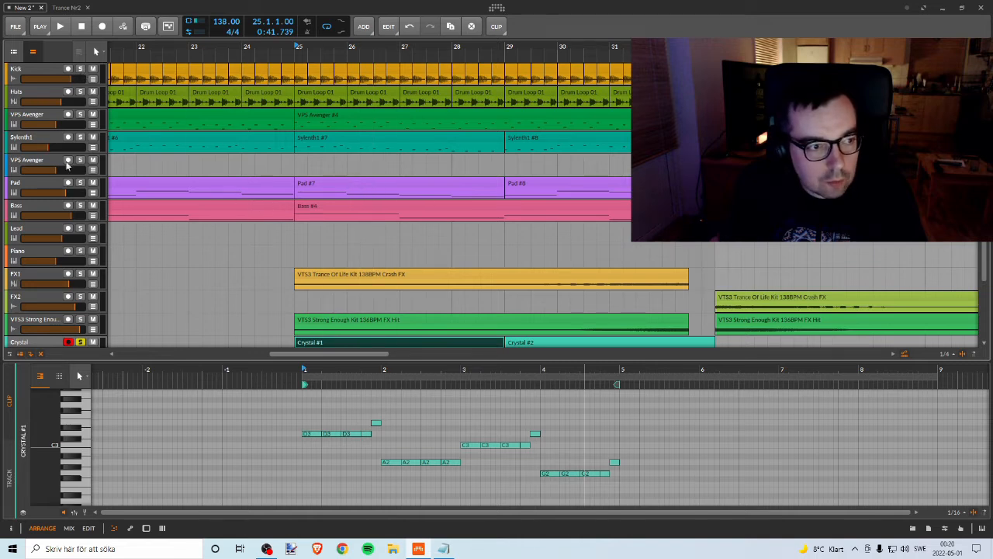
scroll(90, 205, down, 1)
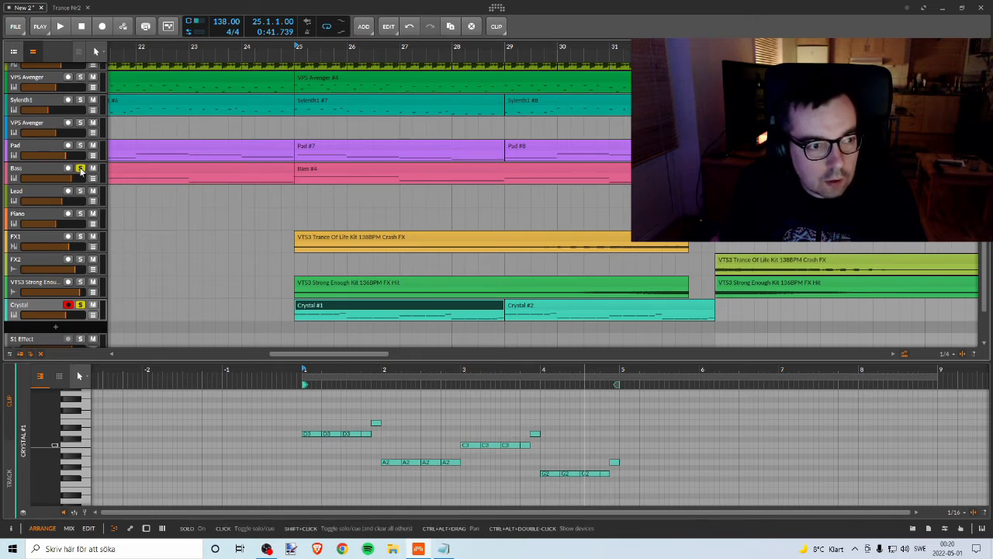
key(space)
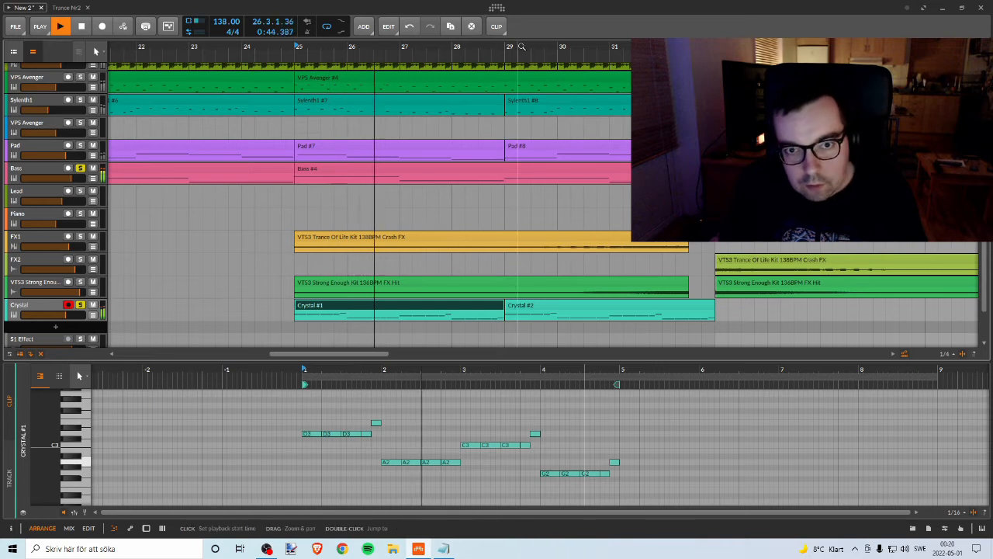
drag(519, 48, 403, 69)
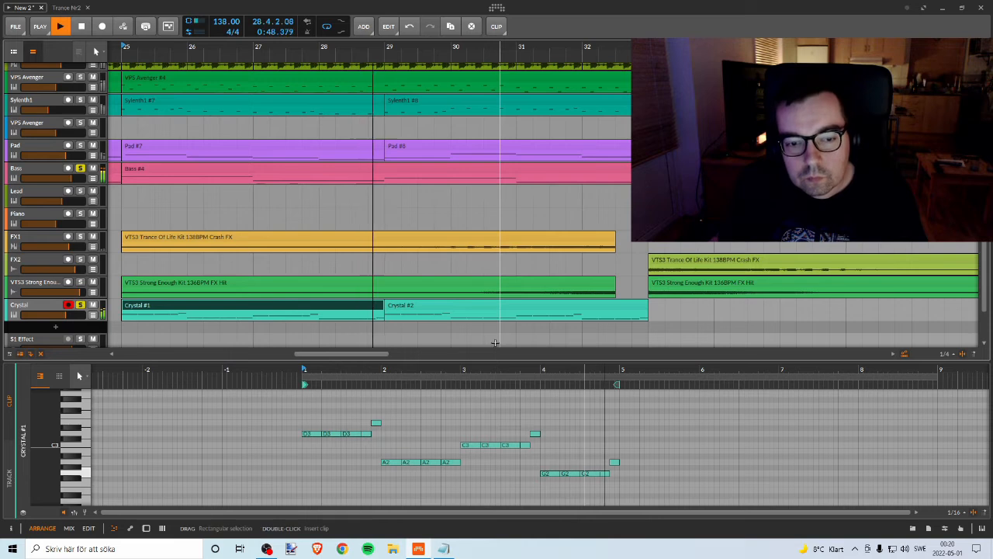
key(space)
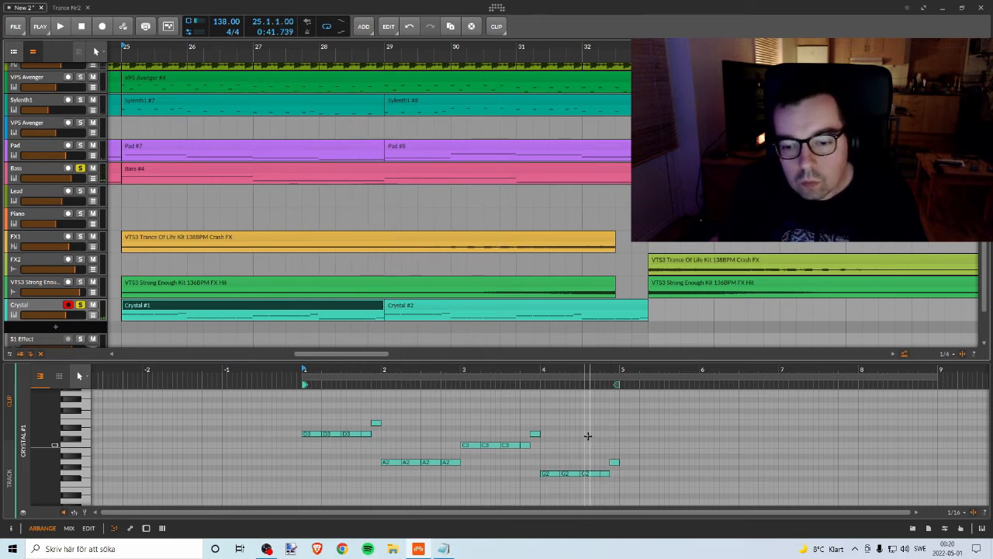
Step: Replace the short A2 ending bar 4 of the first Crystal clip with a G2 held to the bar's end, and audition it
click(613, 463)
drag(614, 464, 616, 472)
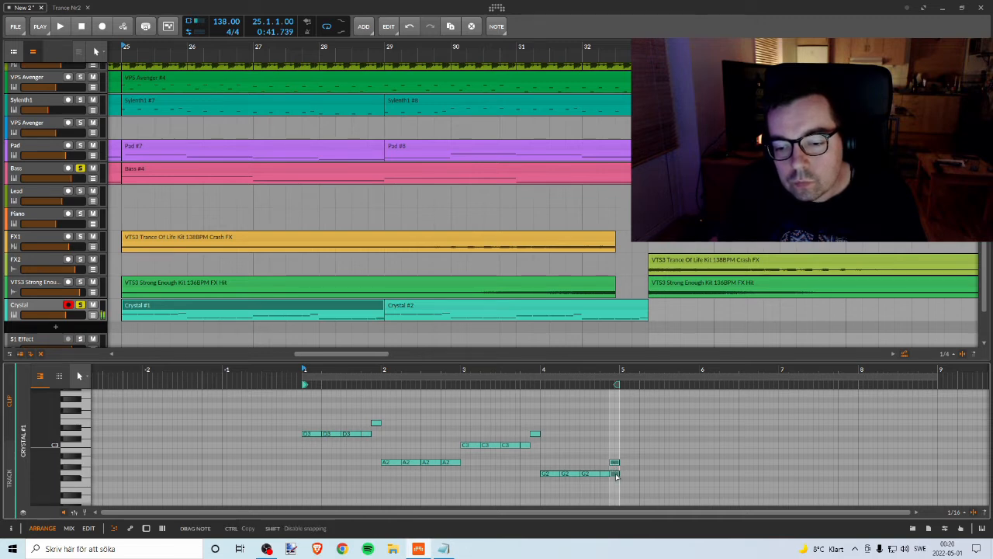
drag(617, 477, 614, 475)
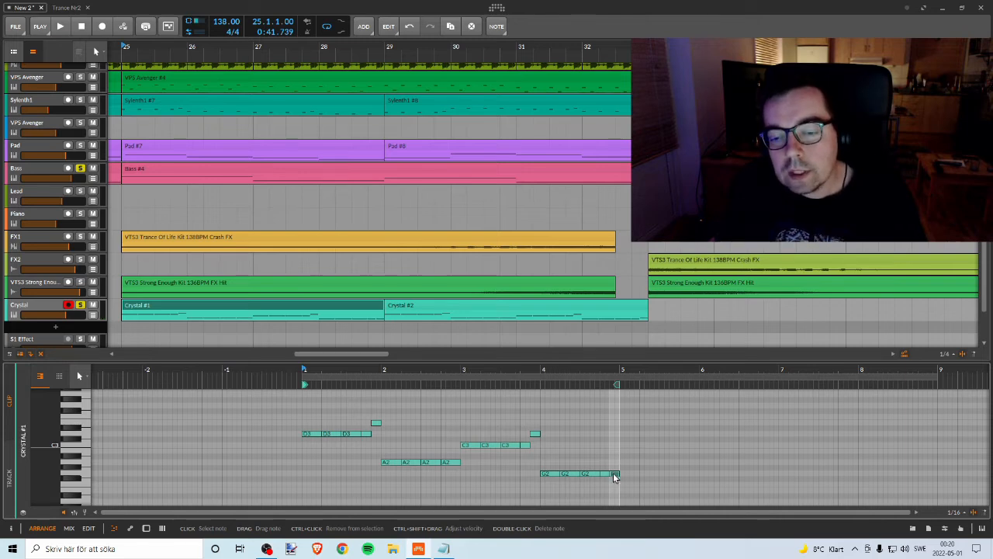
double_click(613, 473)
double_click(609, 473)
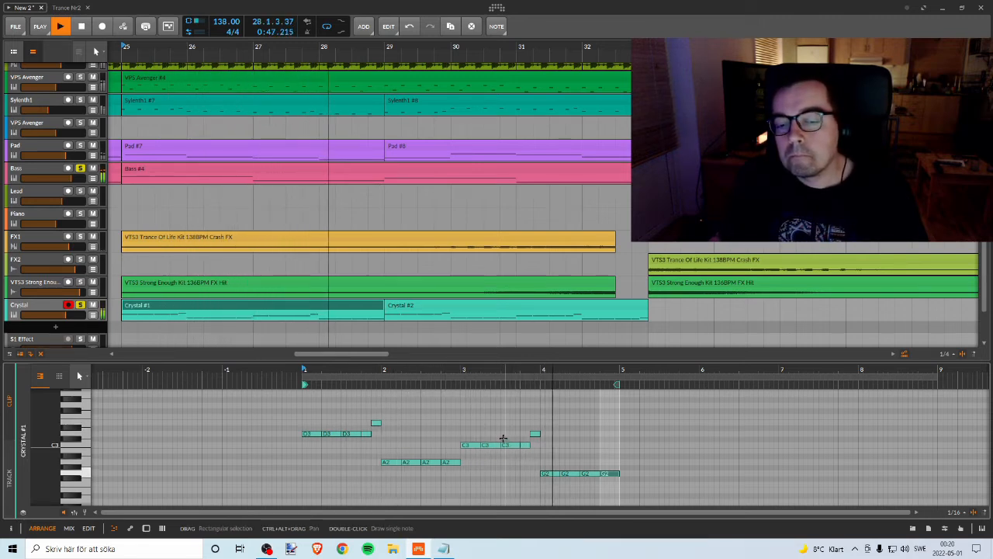
key(space)
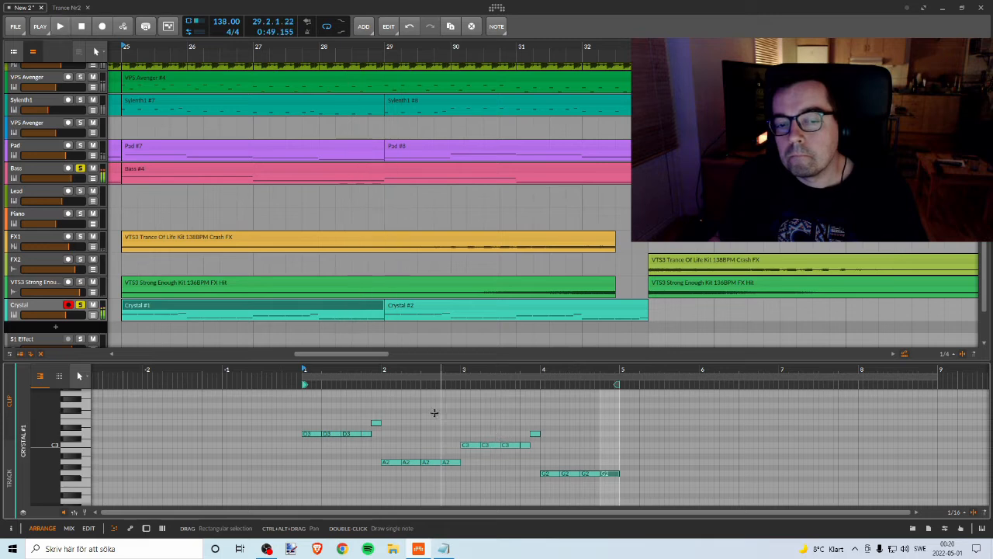
Step: In the second Crystal clip, transpose the bar 1 notes down to four G2 notes ending on A2, and audition them
click(419, 308)
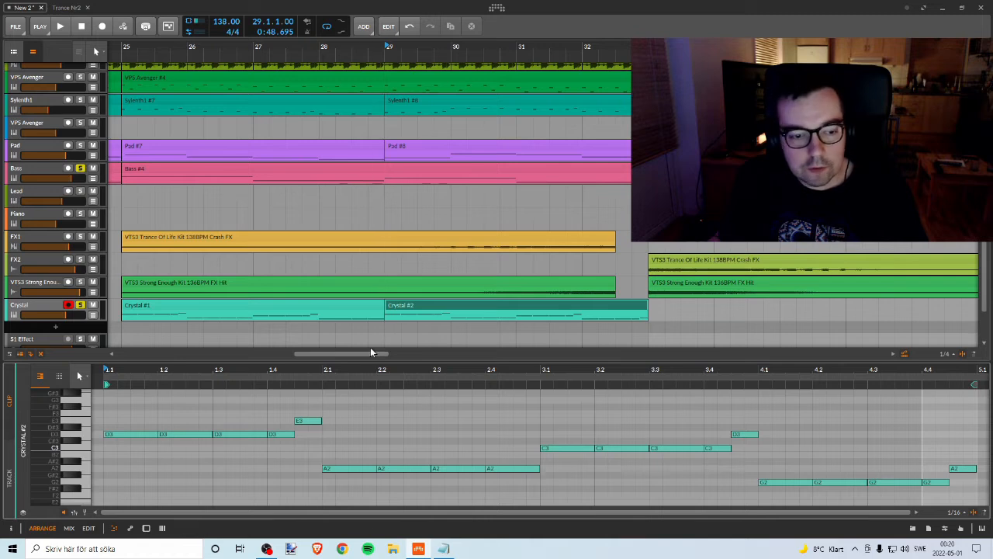
drag(117, 406, 295, 456)
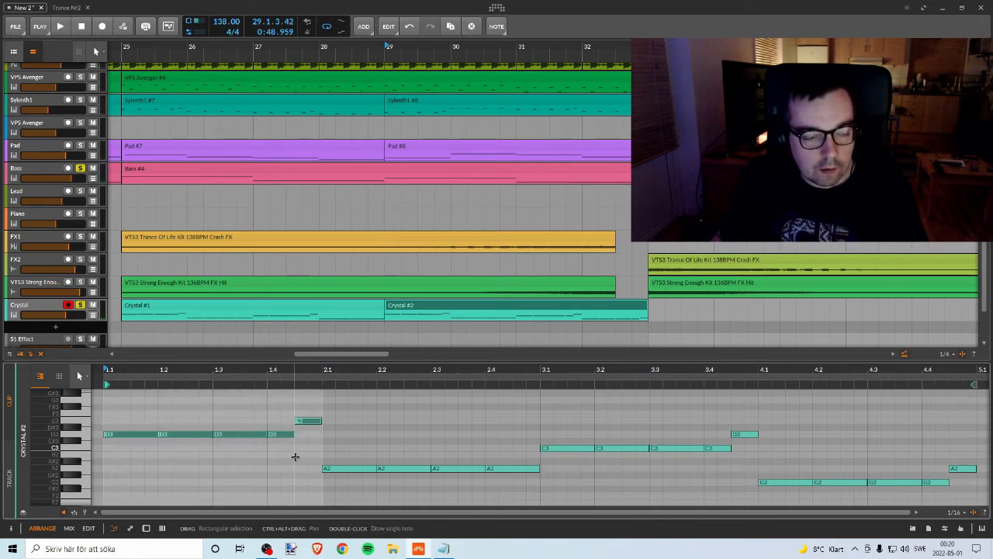
key(Down)
key(Down)
key(Down)
key(Down)
key(Down)
key(Down)
key(Down)
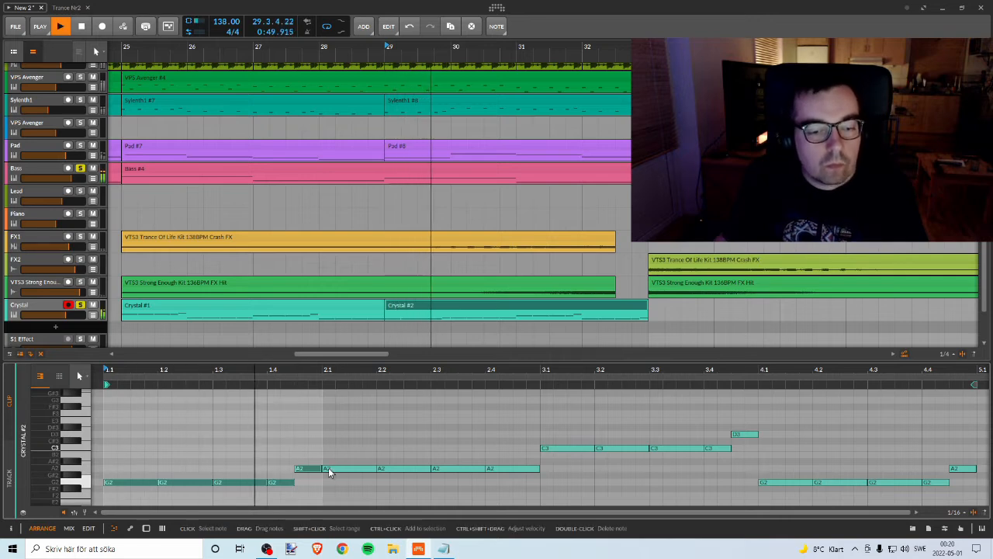
key(space)
Step: Transpose the four A2 notes in bar 2 of the second Crystal clip up to C3 and play from bar 29
drag(344, 442, 505, 490)
key(Up)
key(Up)
key(Up)
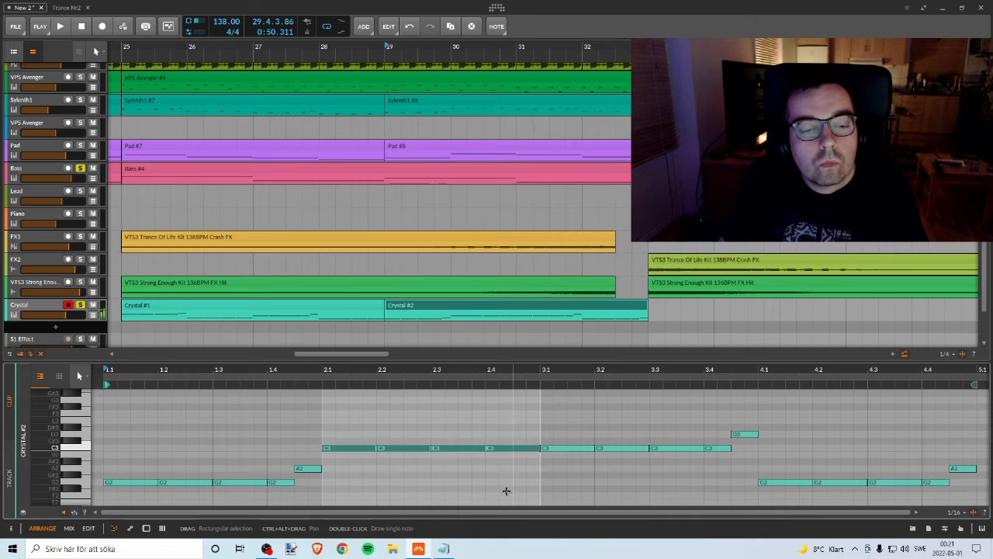
key(space)
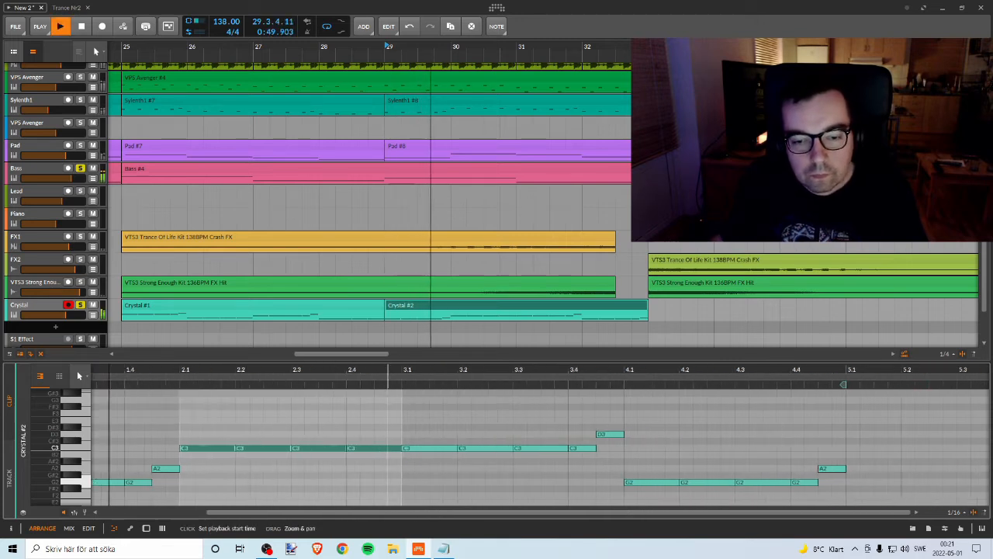
Step: Transpose the bar 3 notes of the second Crystal clip down to G2 with a final A2, and audition the phrase
drag(343, 370, 457, 468)
key(space)
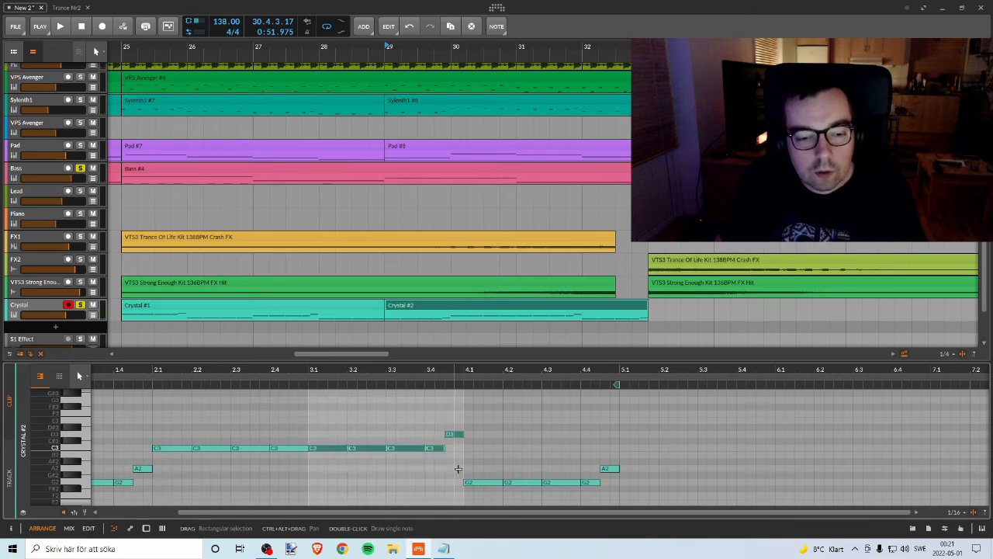
key(Down)
key(Down)
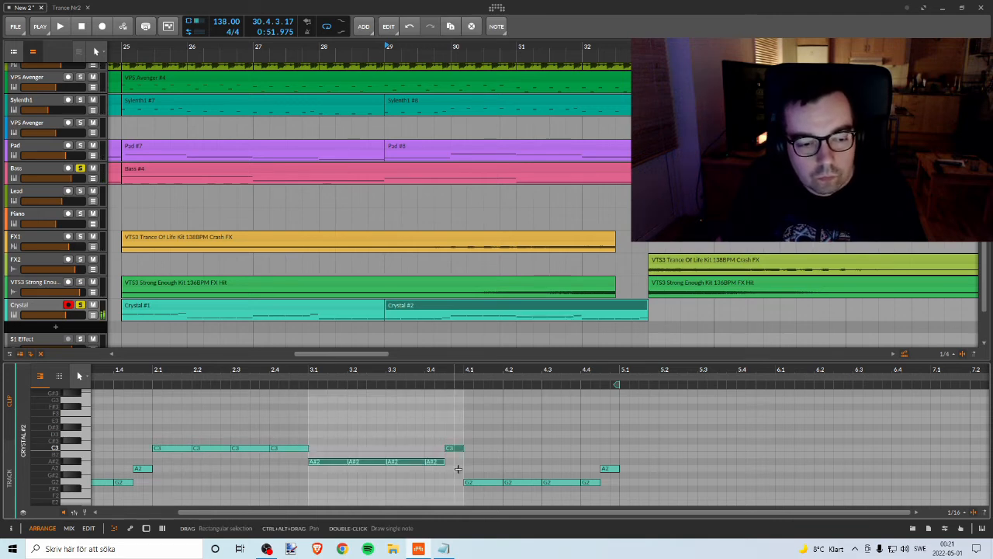
key(Down)
key(Down)
key(Down)
key(space)
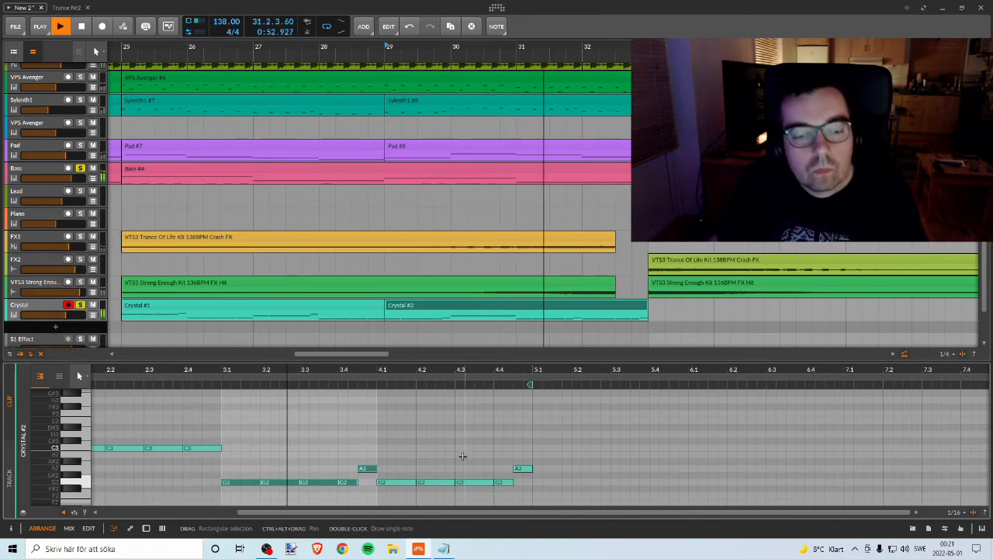
key(space)
Step: Transpose the bar 4 notes of the second Crystal clip down to D2 with a final E2
drag(396, 441, 597, 518)
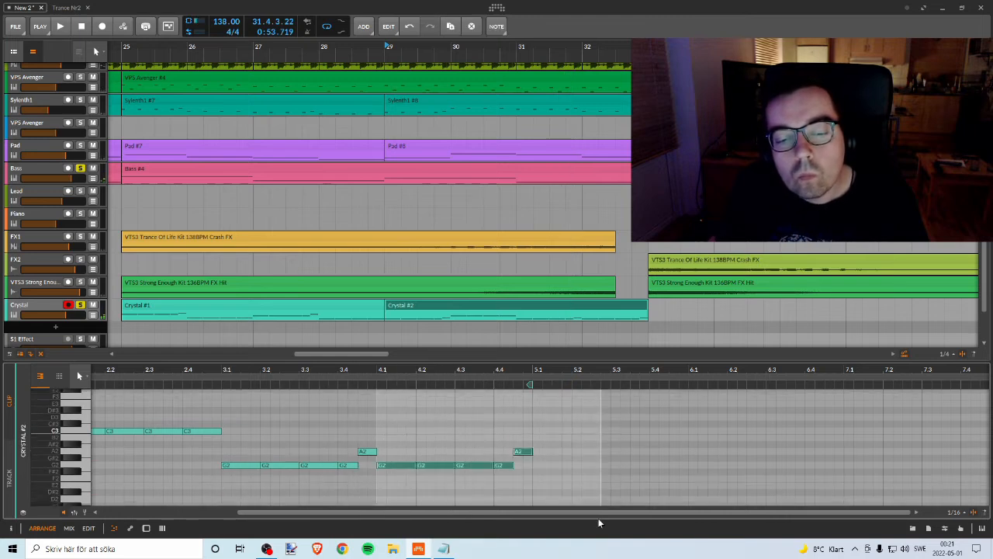
key(Down)
key(Down)
key(Down)
key(Down)
key(Down)
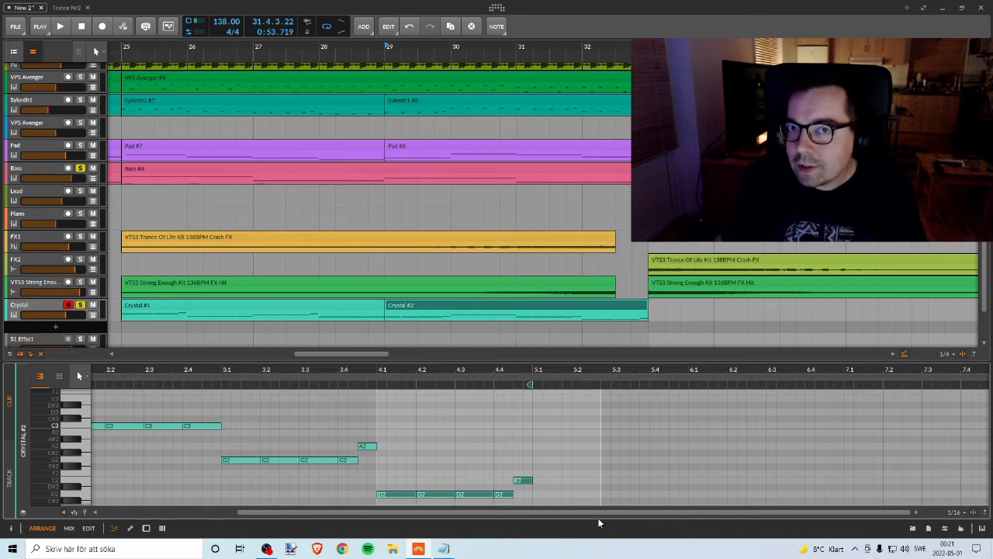
Step: Play the revised second Crystal clip from bar 29 and unsolo the Crystal track
key(space)
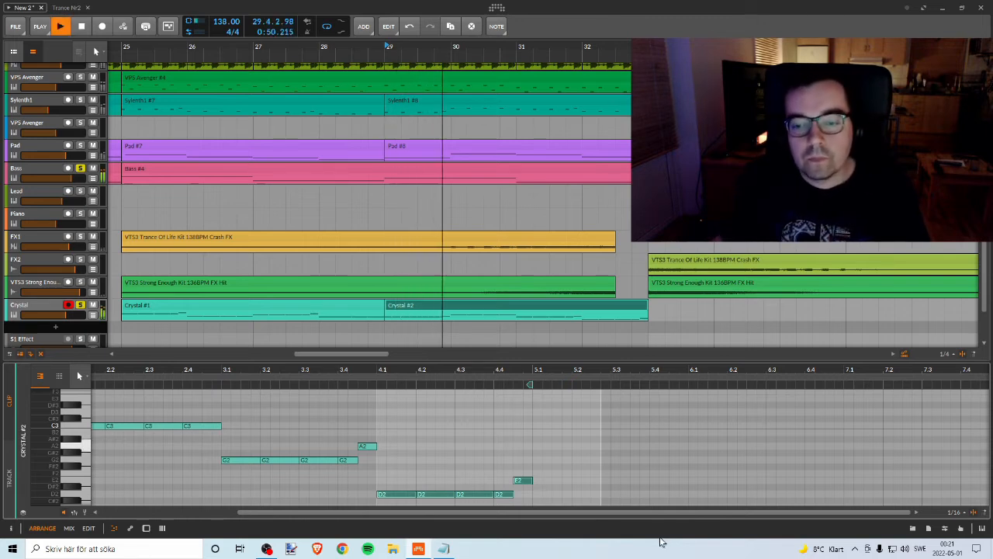
click(80, 305)
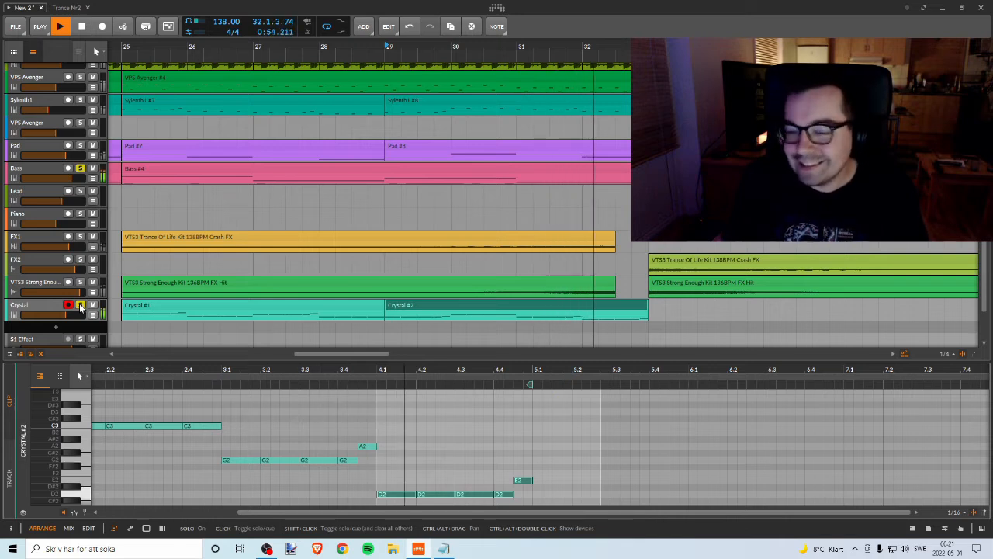
key(space)
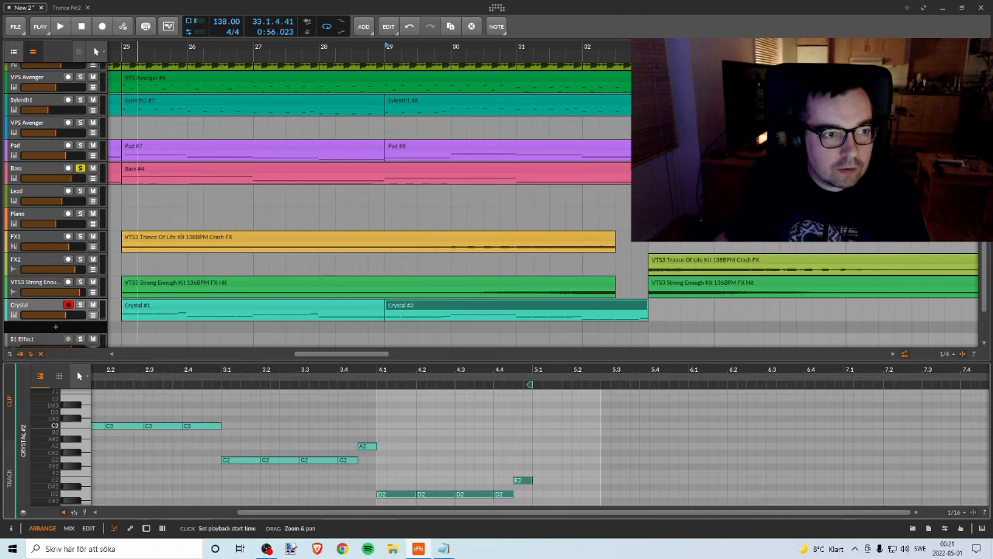
Step: Move the loop region to bars 25 to 33, unsolo the Bass track and play the full mix from bar 25
drag(128, 47, 278, 124)
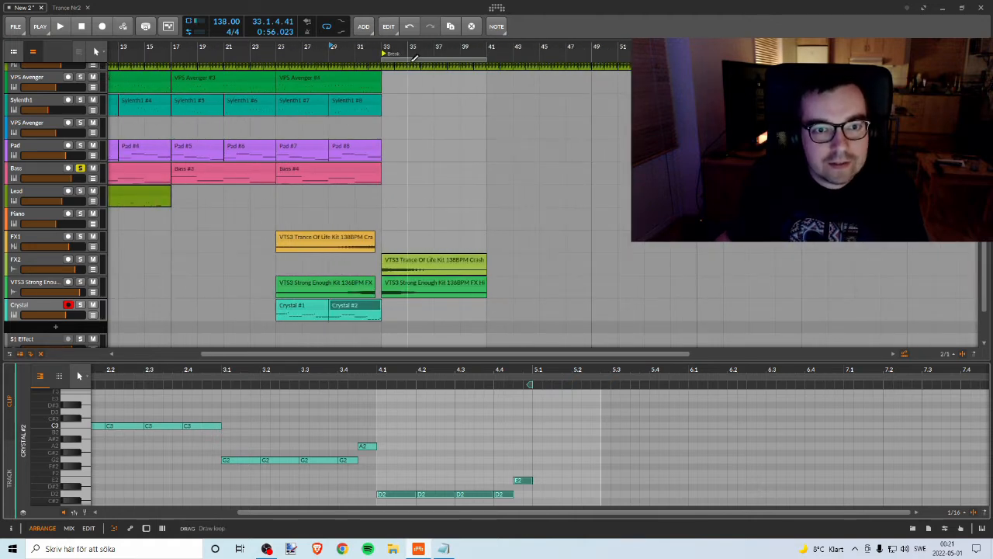
drag(415, 61, 309, 63)
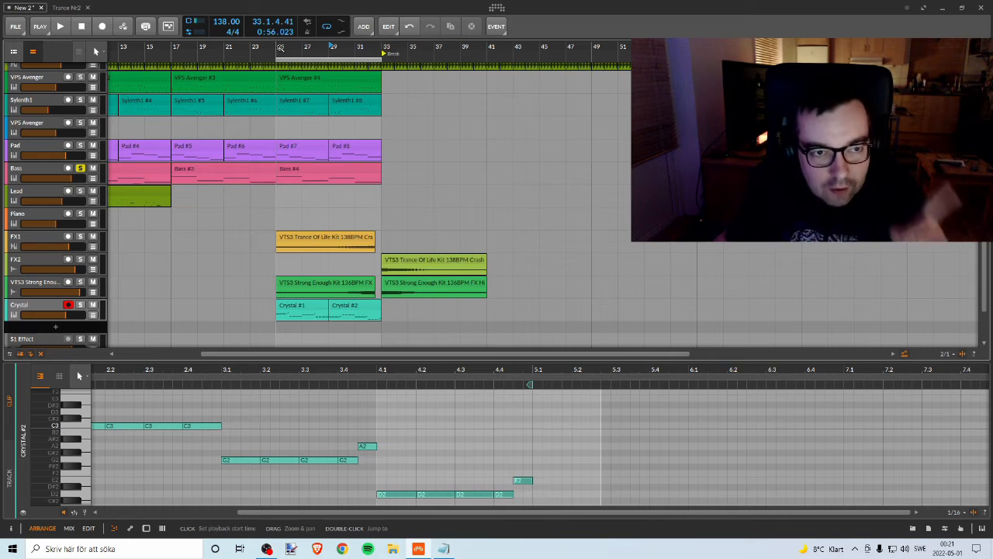
key(space)
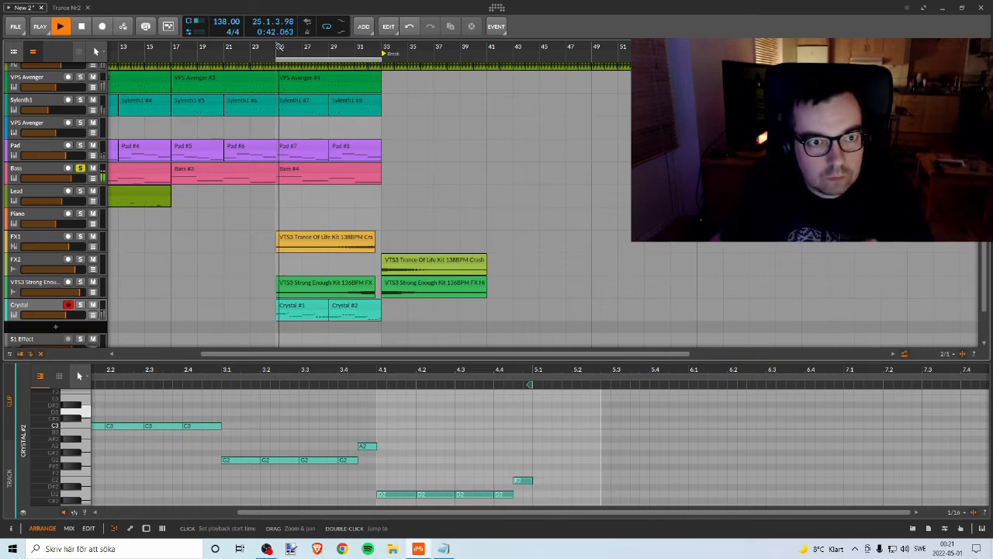
key(space)
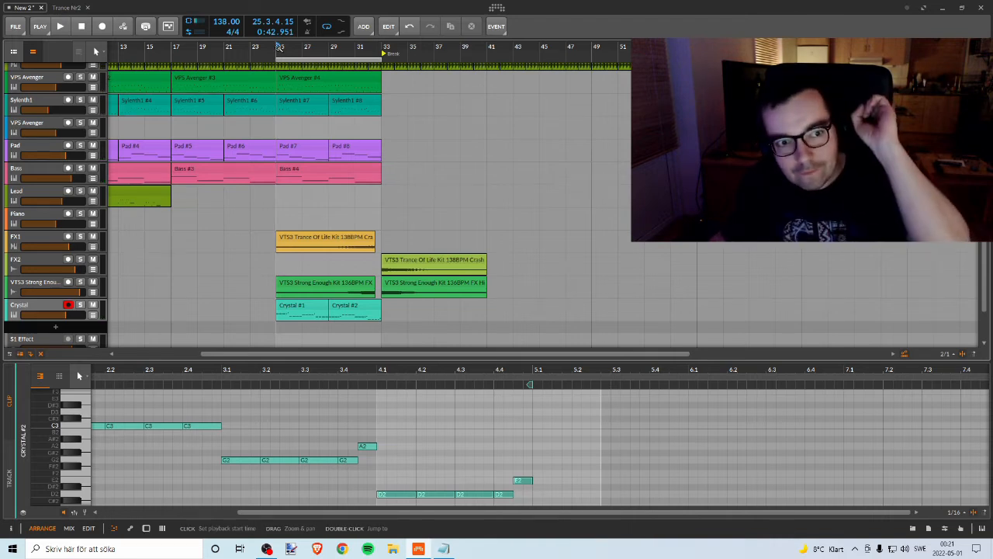
key(space)
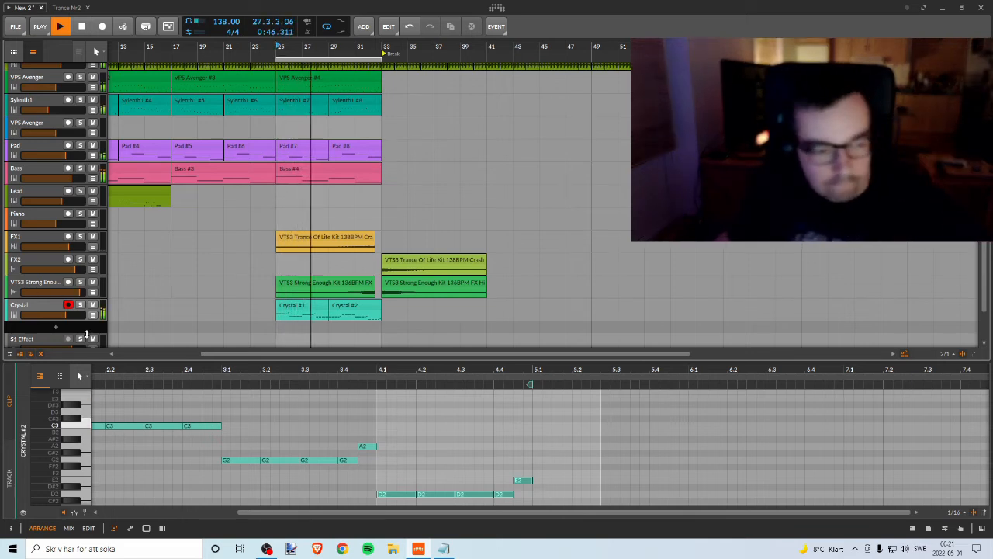
Step: Raise the Crystal track's volume to about -2.5 dB while the full mix plays
drag(77, 315, 79, 315)
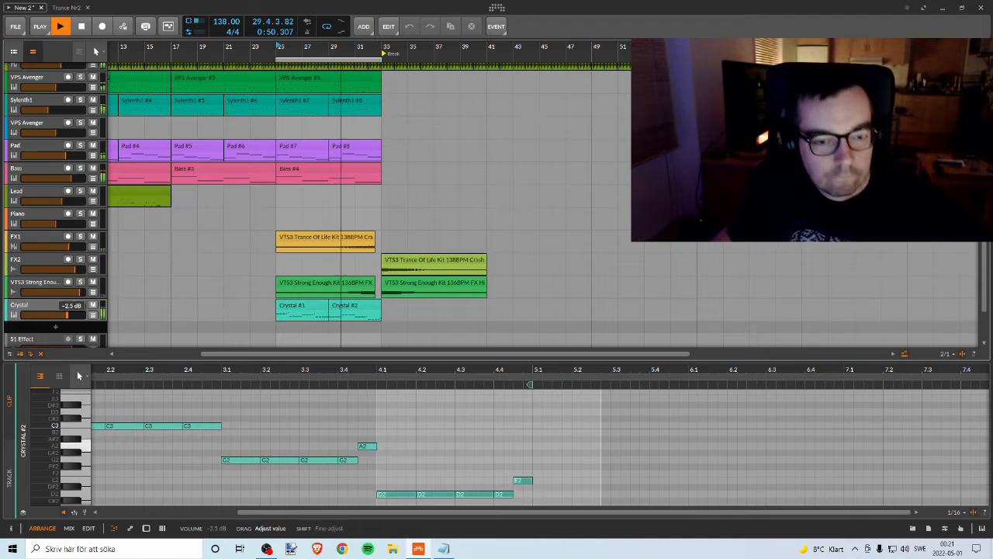
drag(79, 315, 78, 314)
click(68, 304)
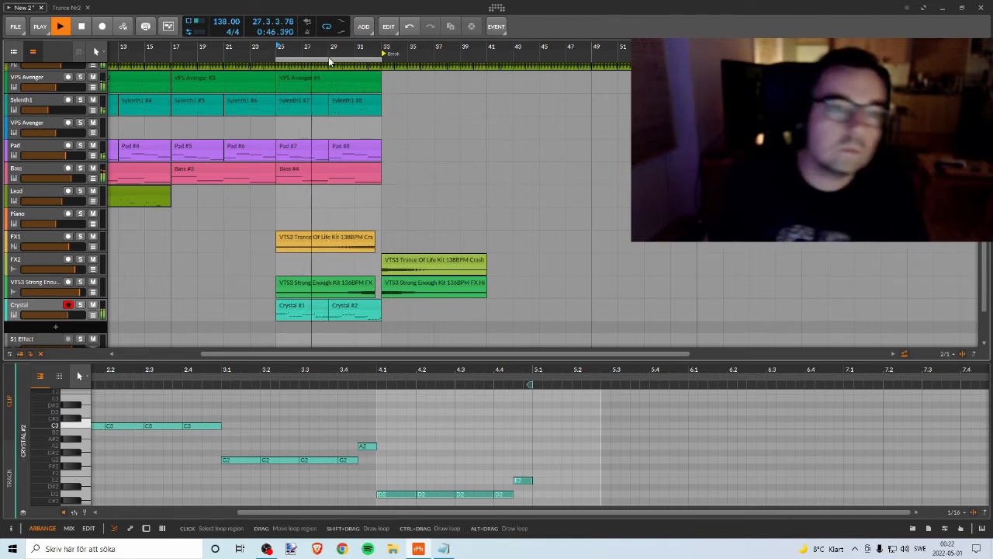
Step: Move the loop region to the break at bars 33 to 41 and listen to the transition from bar 31
drag(333, 58, 434, 50)
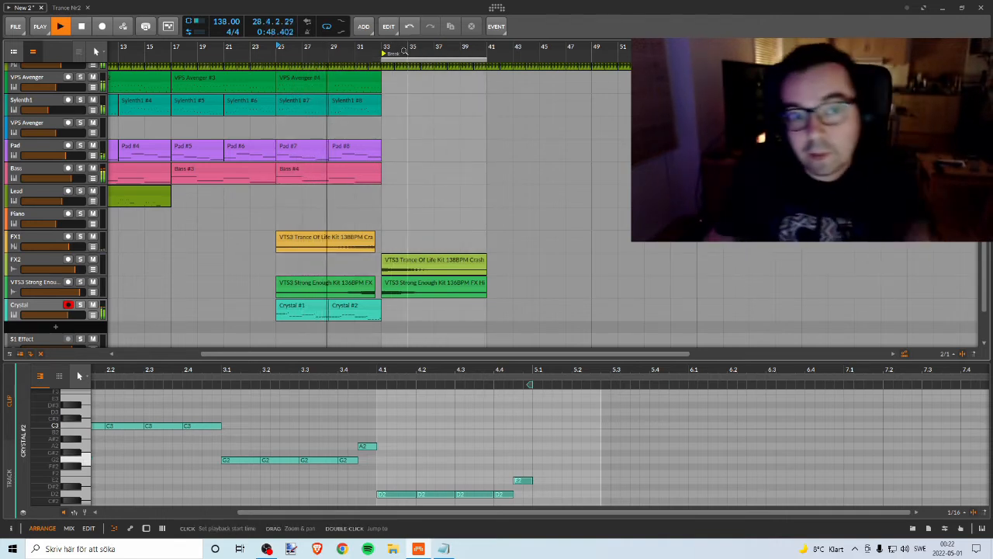
key(space)
key(space)
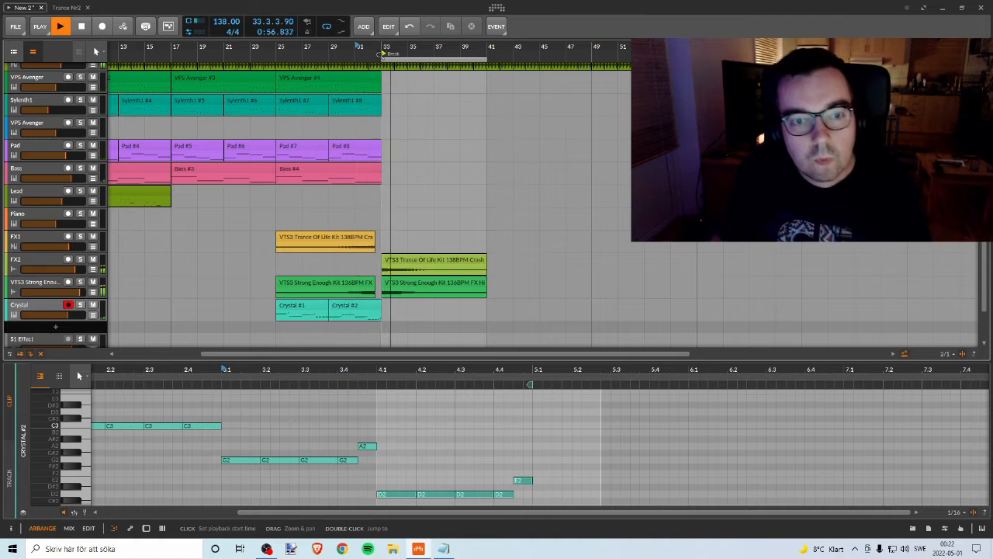
scroll(429, 117, down, 1)
key(space)
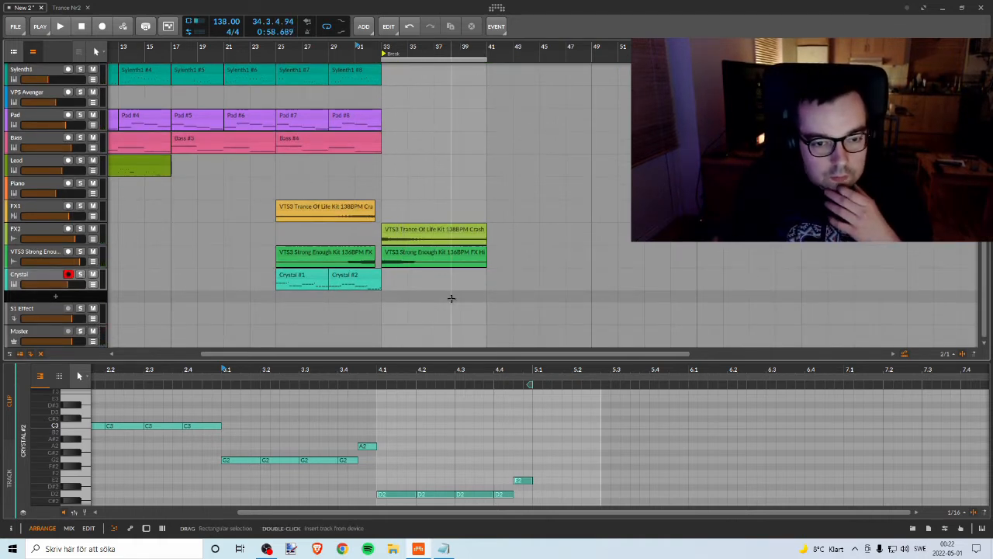
Step: Add a new instrument track below the Crystal track
right_click(82, 296)
click(101, 304)
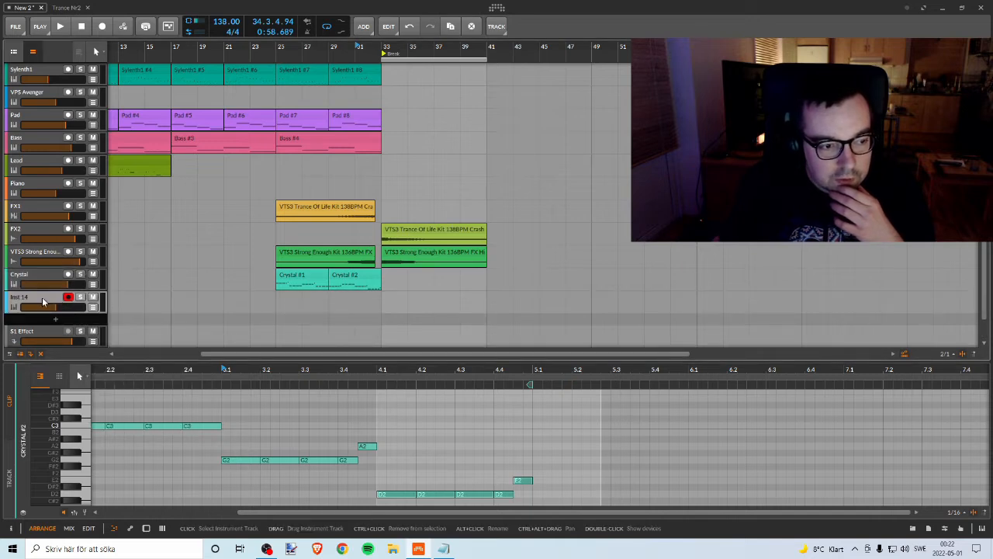
Step: Check the instrument list in the notes file, then insert the Kontakt instrument on the new track
click(25, 455)
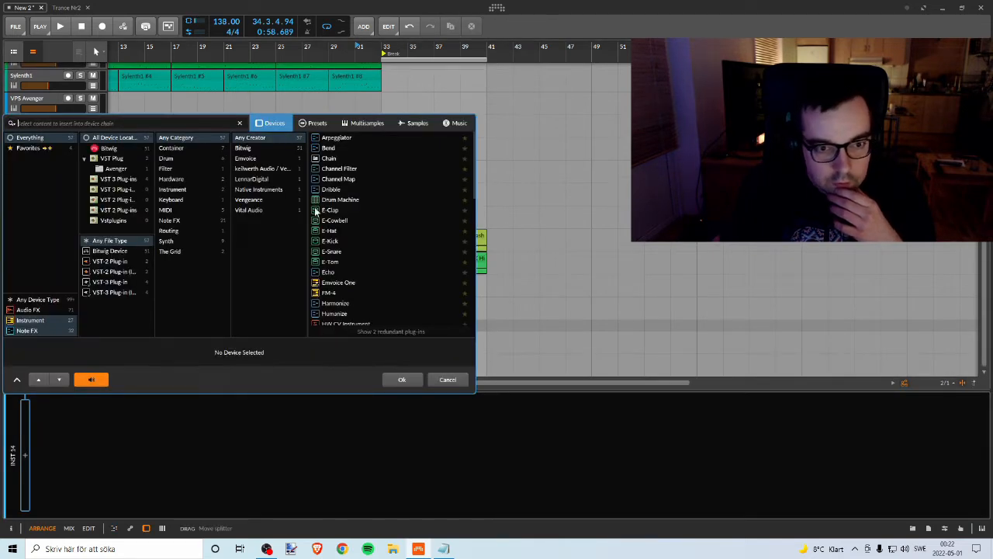
click(443, 549)
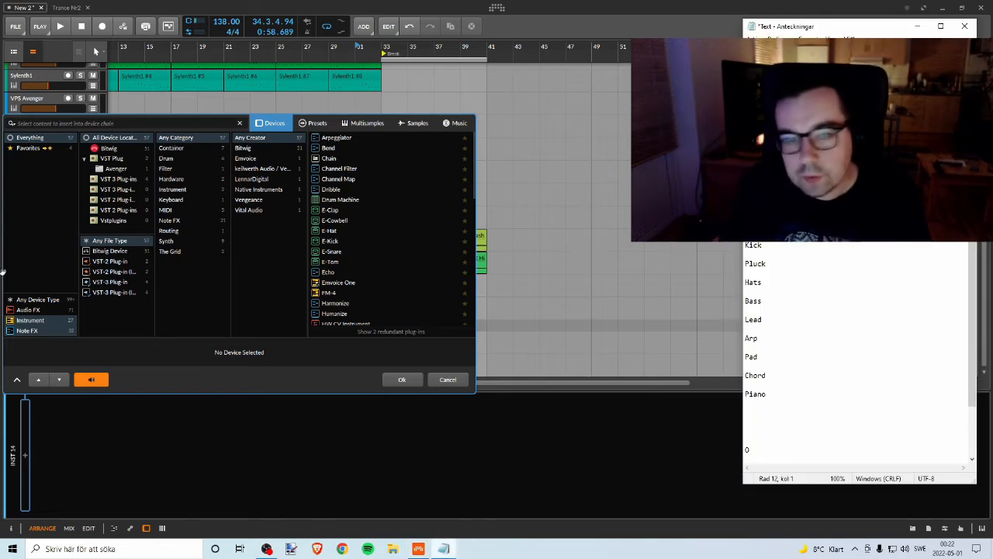
click(44, 120)
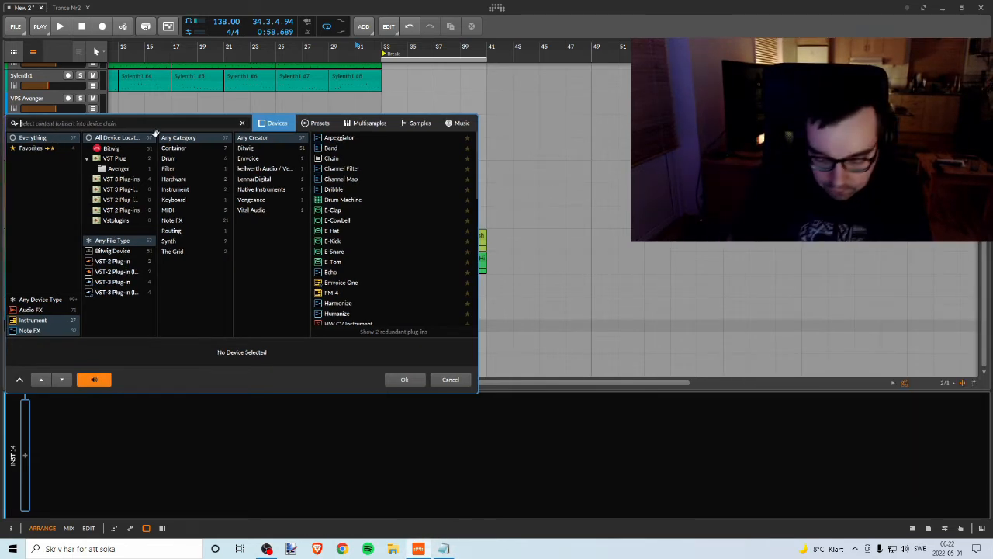
text(pin)
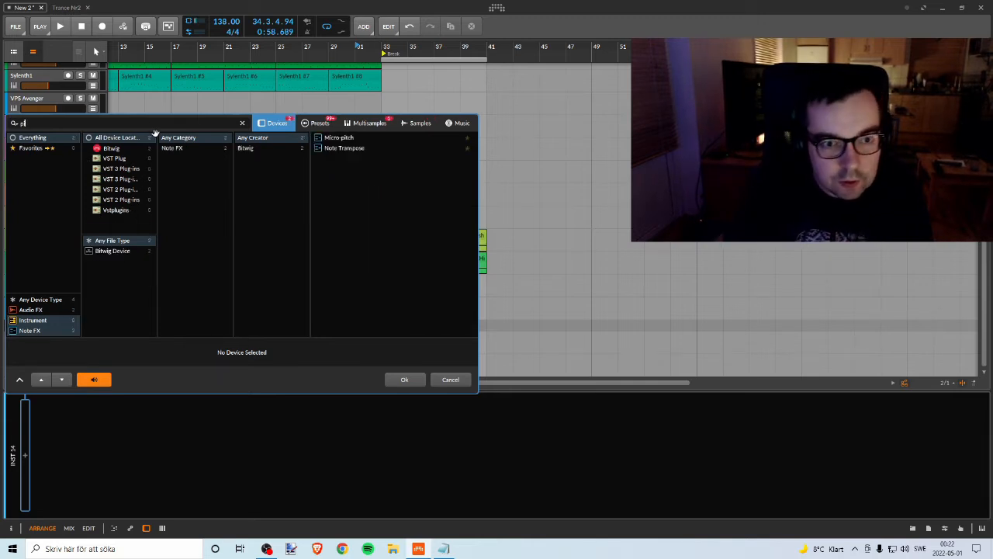
click(443, 548)
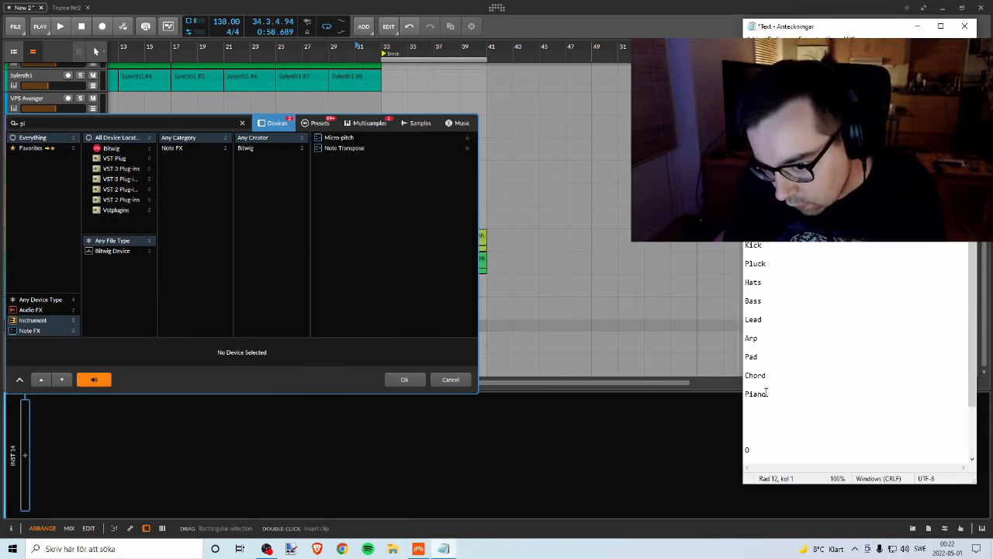
click(27, 124)
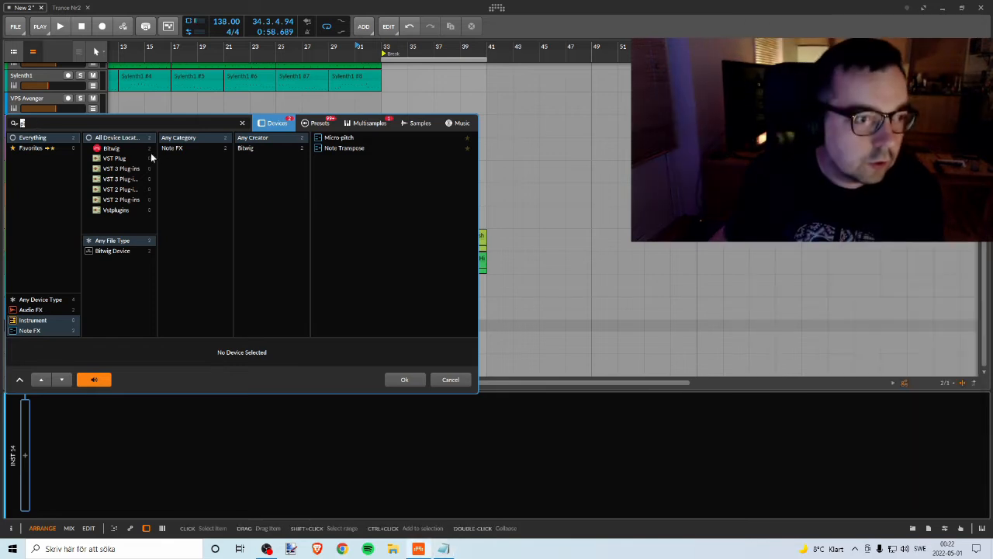
text(k)
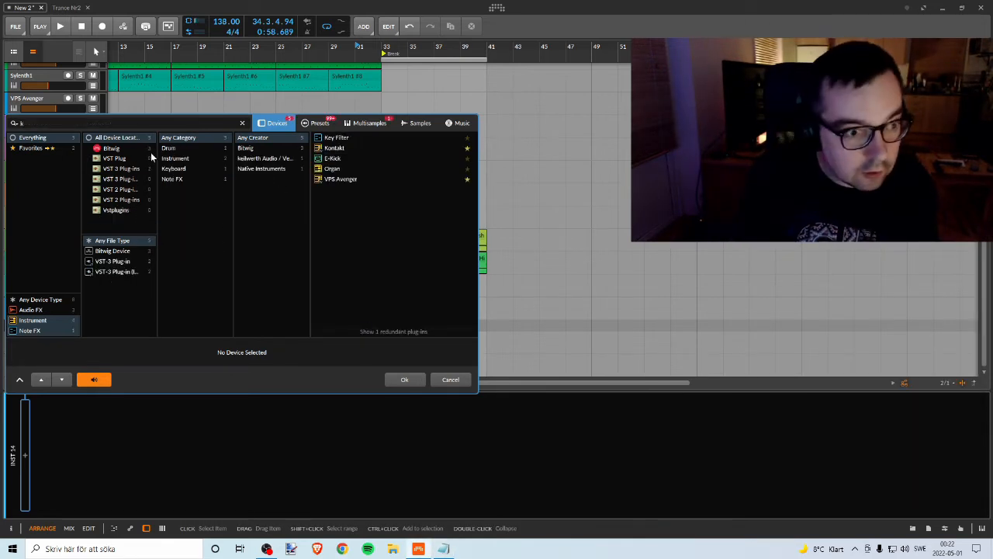
click(404, 378)
Step: Load the Alicias Keys piano from the Kontakt library and close the plug-in window
click(318, 208)
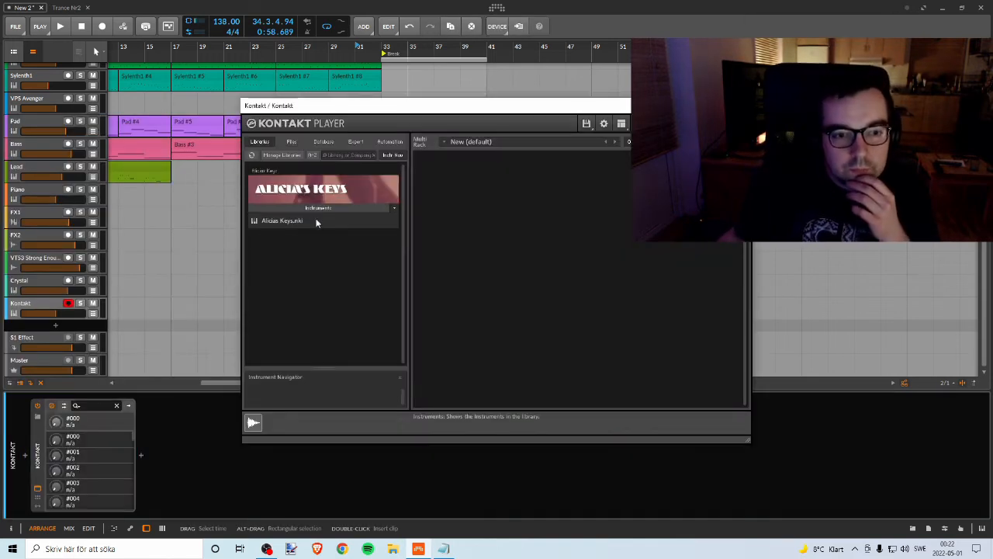
double_click(290, 220)
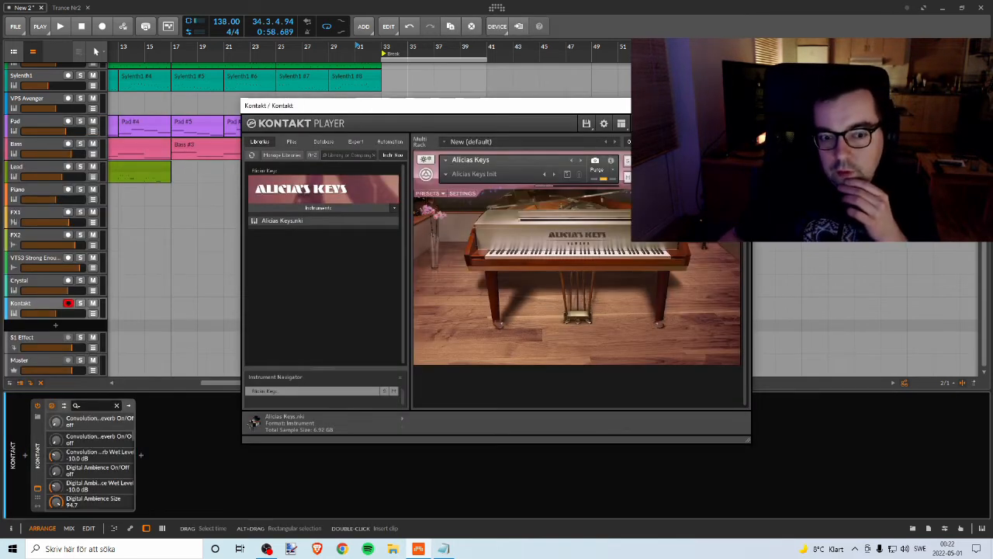
click(740, 105)
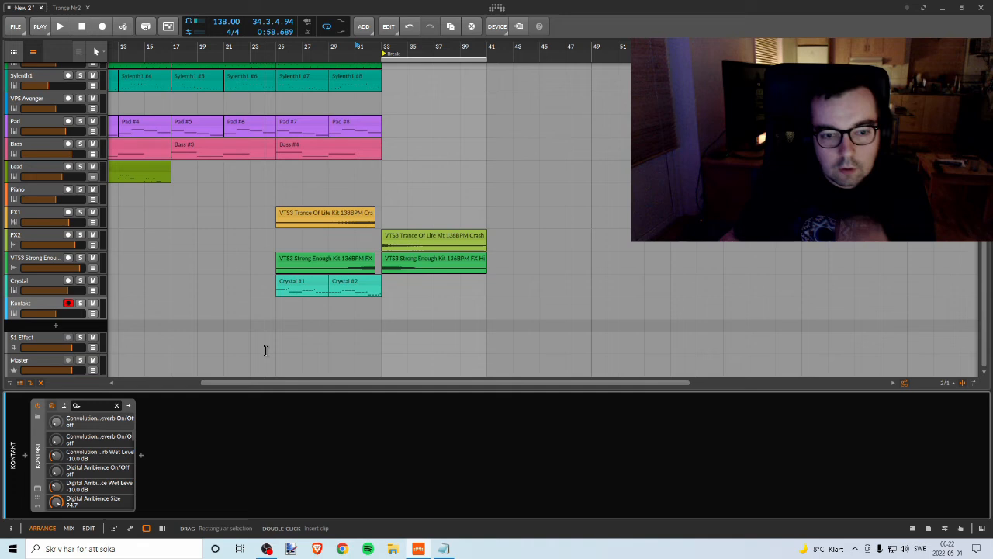
Step: Rename the Kontakt track as Piano
right_click(47, 308)
click(136, 414)
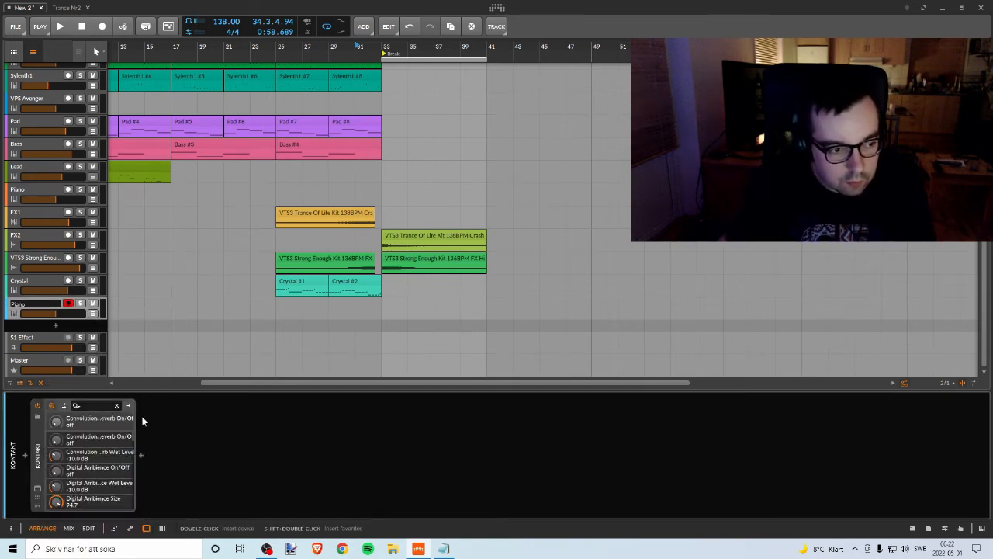
key(Return)
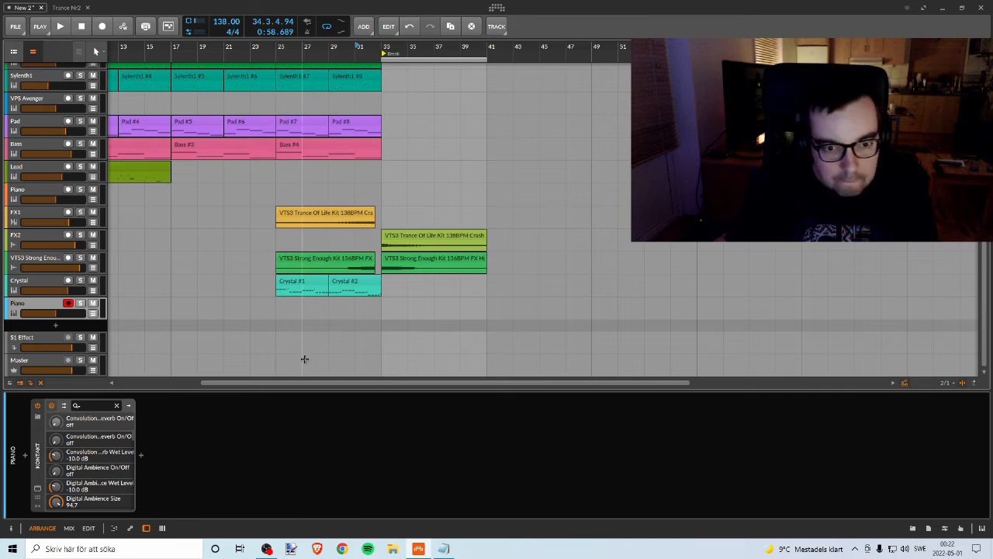
Step: Draw an empty clip on the new Piano track from bar 33 to 41 with the Pen tool and open it for note editing
right_click(388, 306)
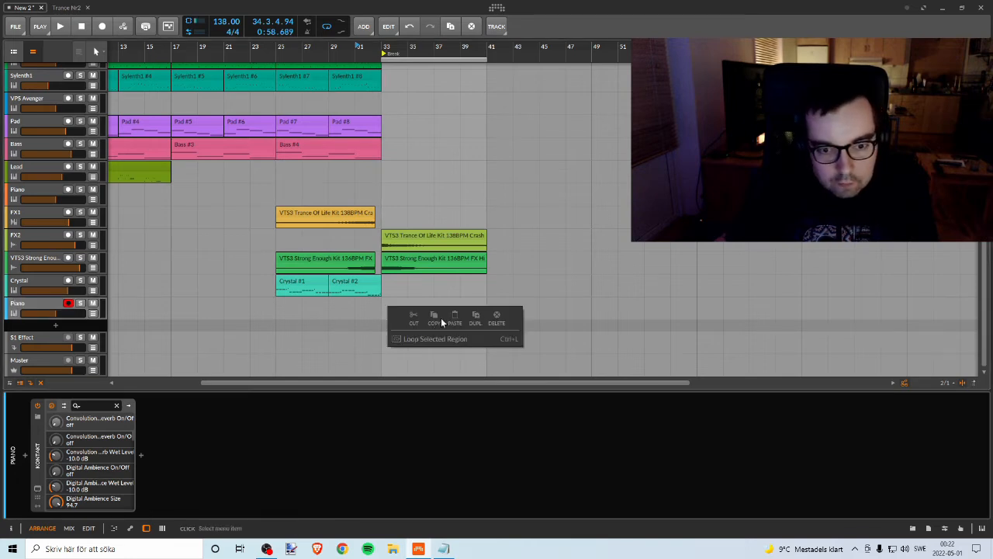
click(97, 52)
click(97, 52)
click(101, 93)
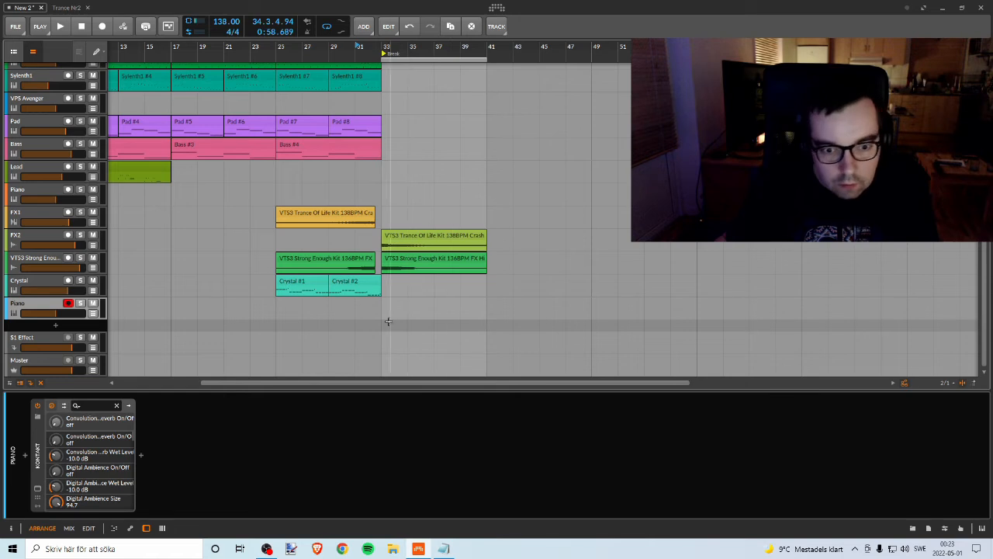
drag(385, 302, 459, 307)
double_click(422, 299)
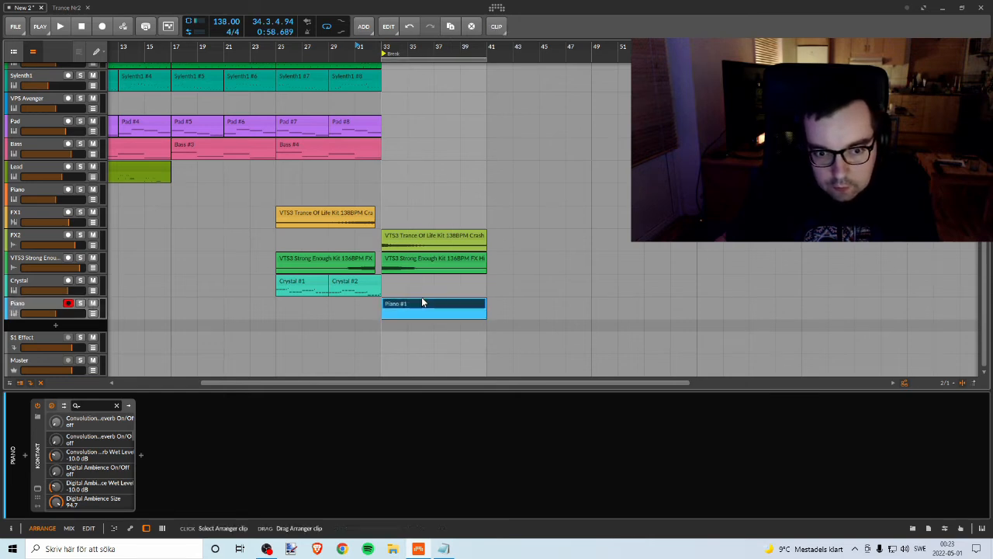
Step: Place a sixteenth-long D3 note at the start of the Piano clip and play the transition into the break
drag(214, 376, 902, 370)
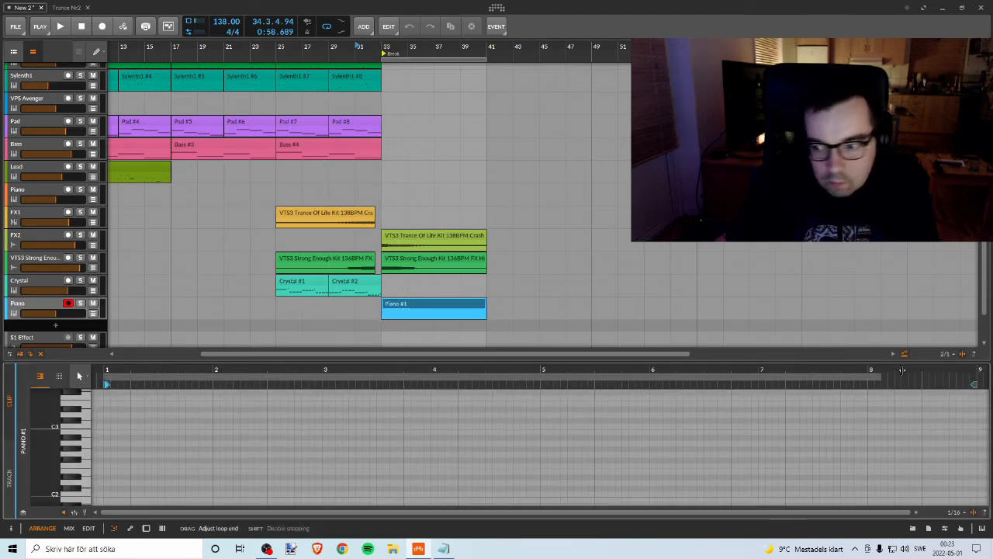
drag(976, 375, 974, 375)
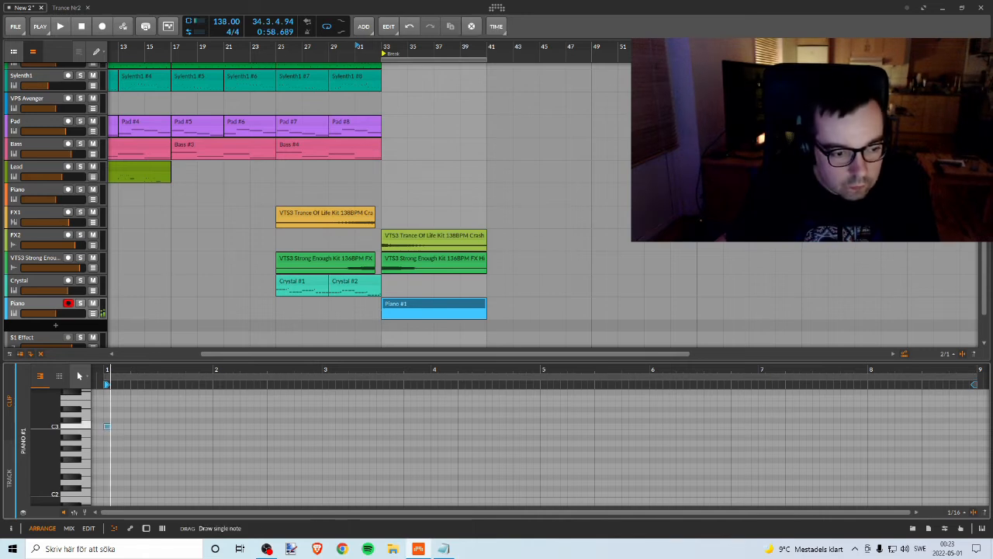
double_click(107, 415)
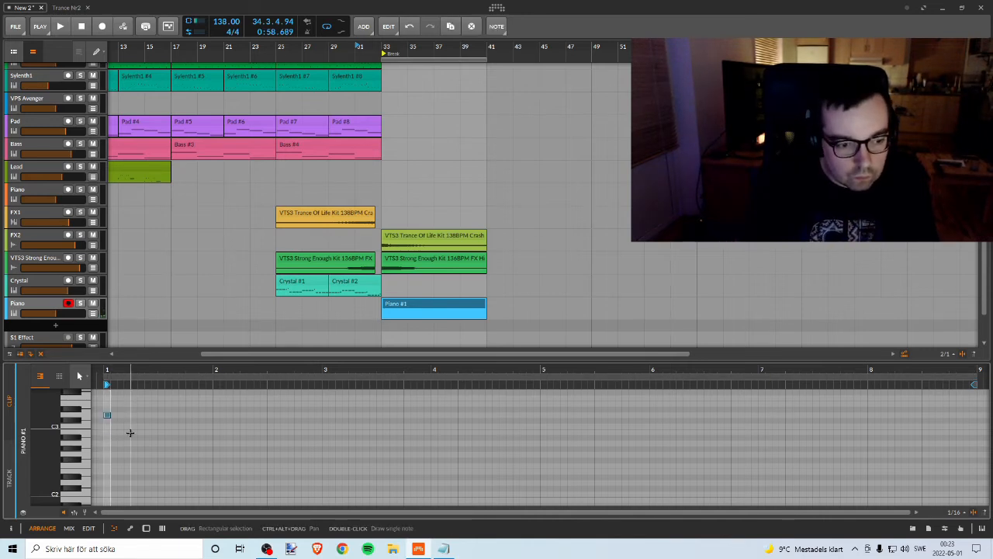
drag(109, 370, 144, 370)
key(space)
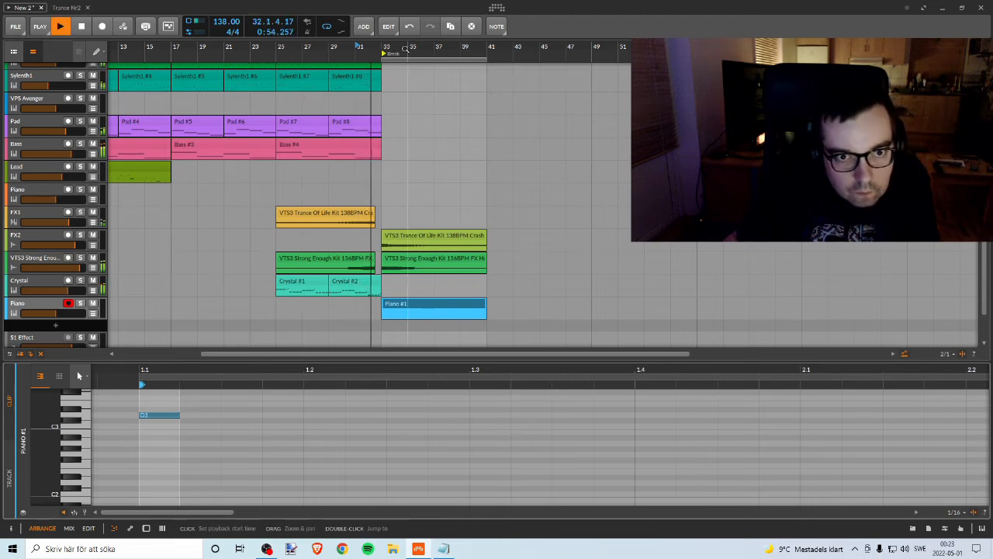
drag(394, 47, 317, 99)
key(space)
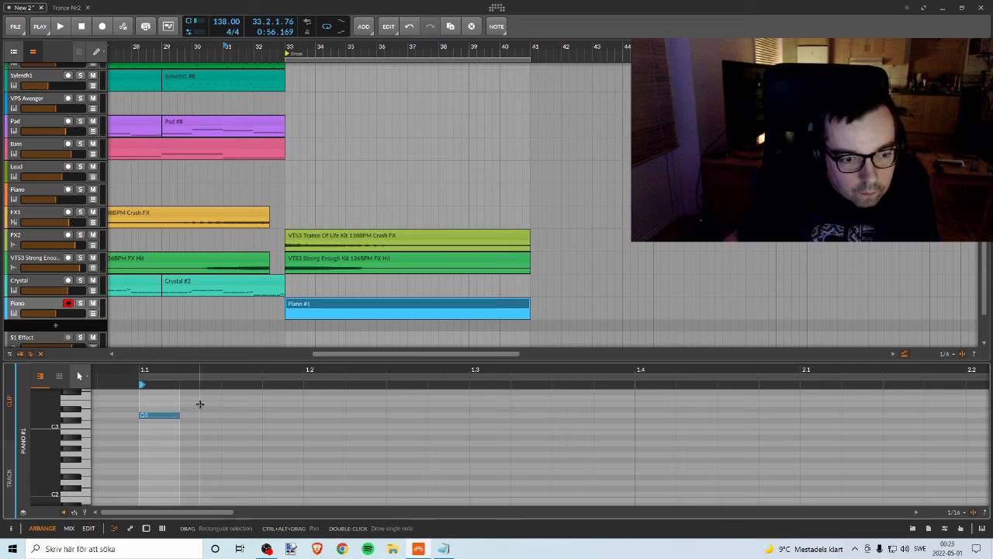
Step: Lengthen the D3 piano note to one full beat and play the transition from bar 31
drag(299, 355, 326, 128)
scroll(248, 344, up, 4)
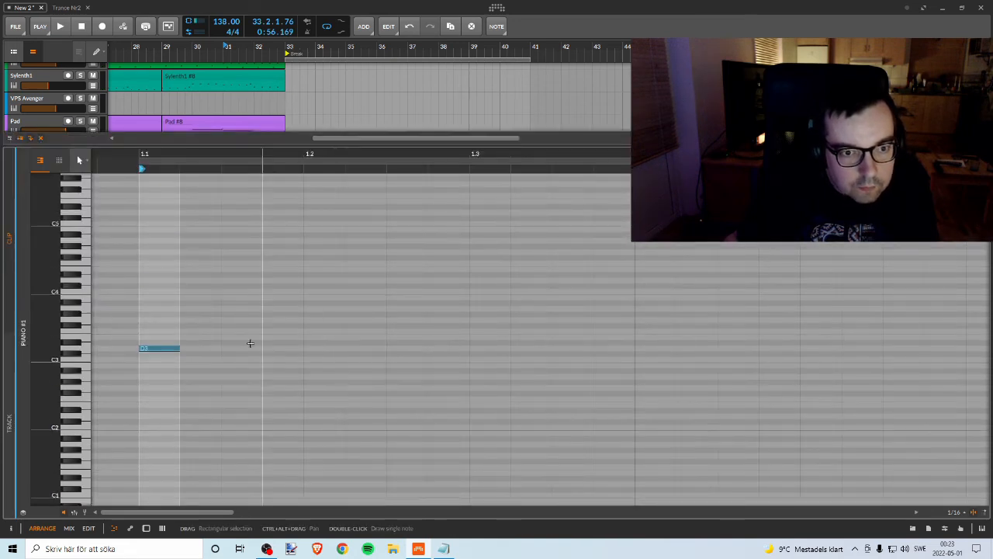
key(space)
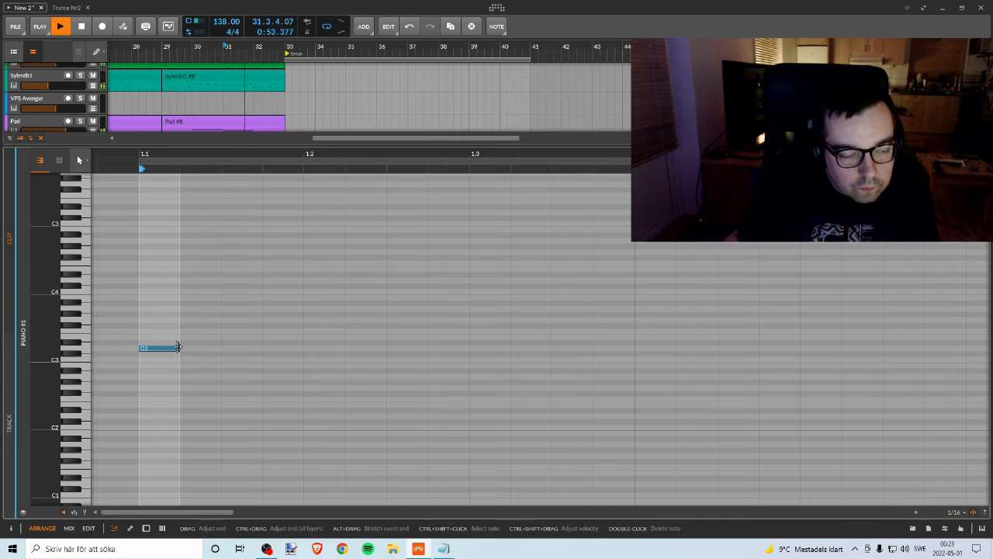
drag(178, 347, 305, 344)
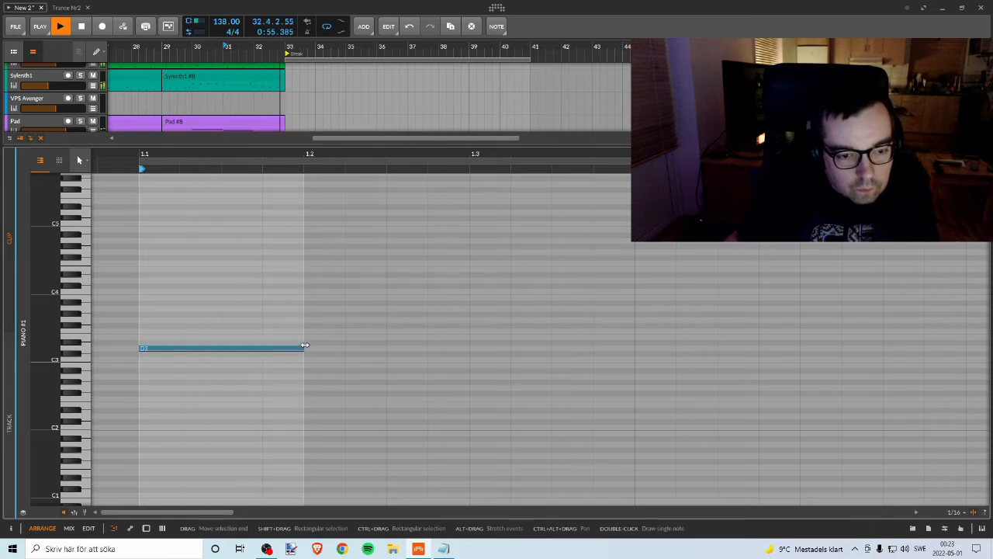
key(space)
key(space)
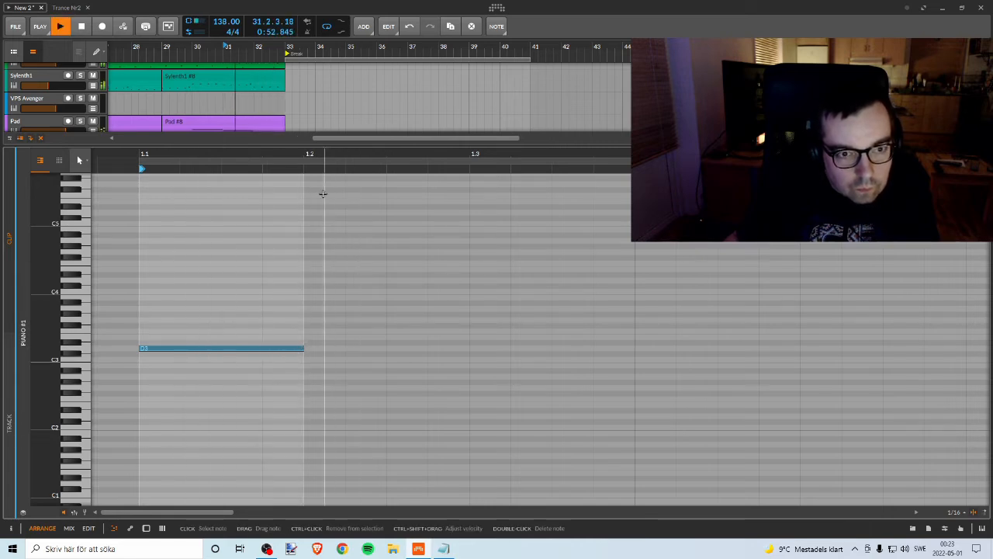
key(space)
Step: Raise the Piano track's volume to about +1.3 dB and listen to the start of the break
drag(336, 146, 307, 426)
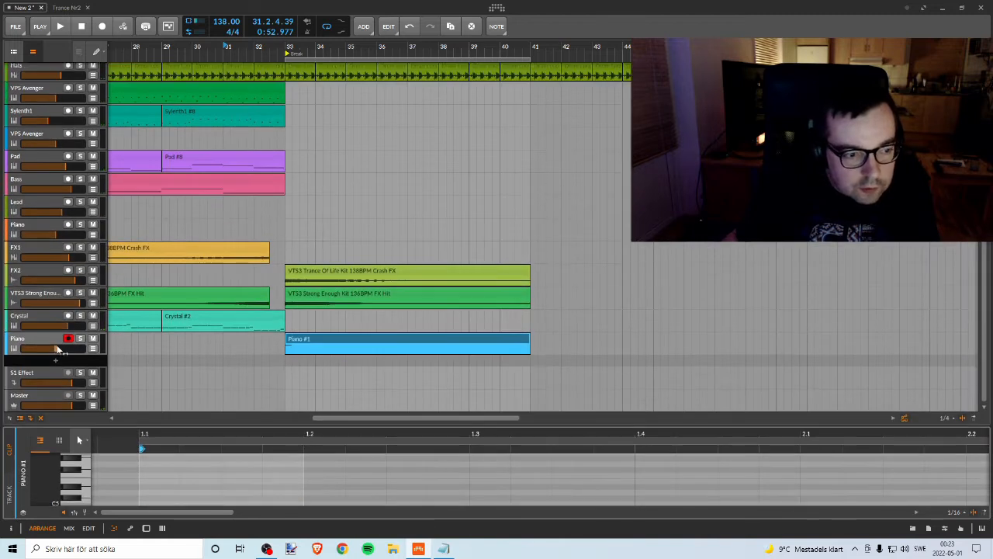
mouse_move(58, 348)
mouse_down()
mouse_move(86, 349)
mouse_move(77, 352)
mouse_up()
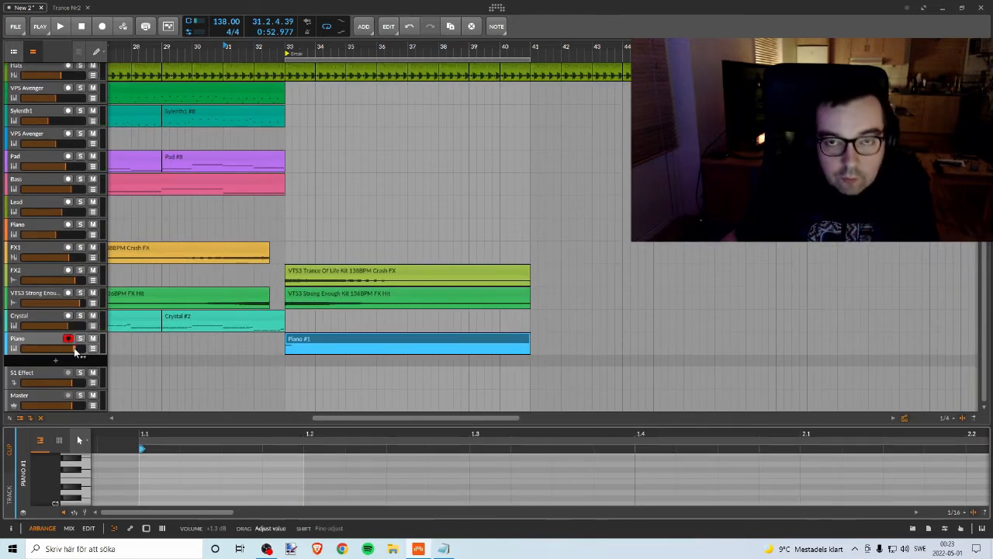
key(space)
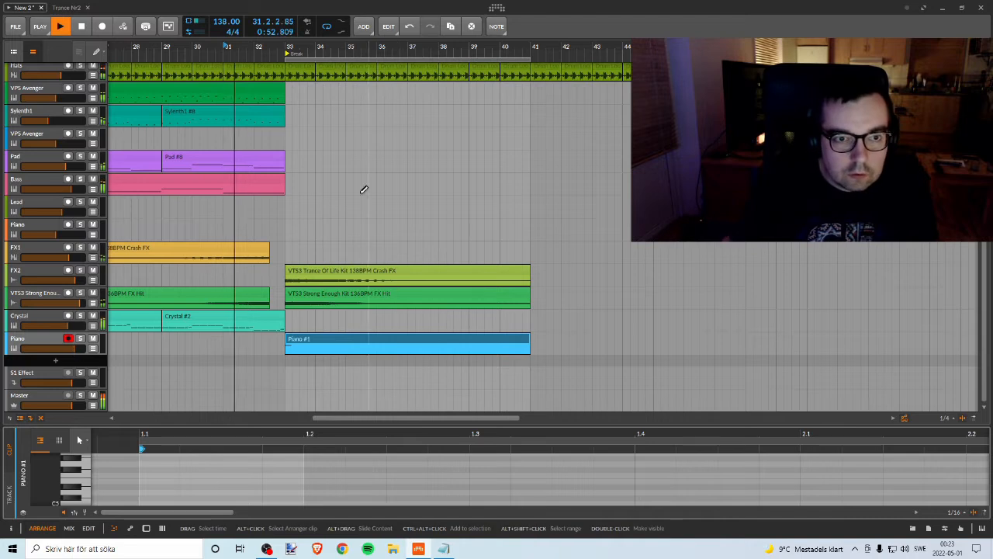
double_click(327, 344)
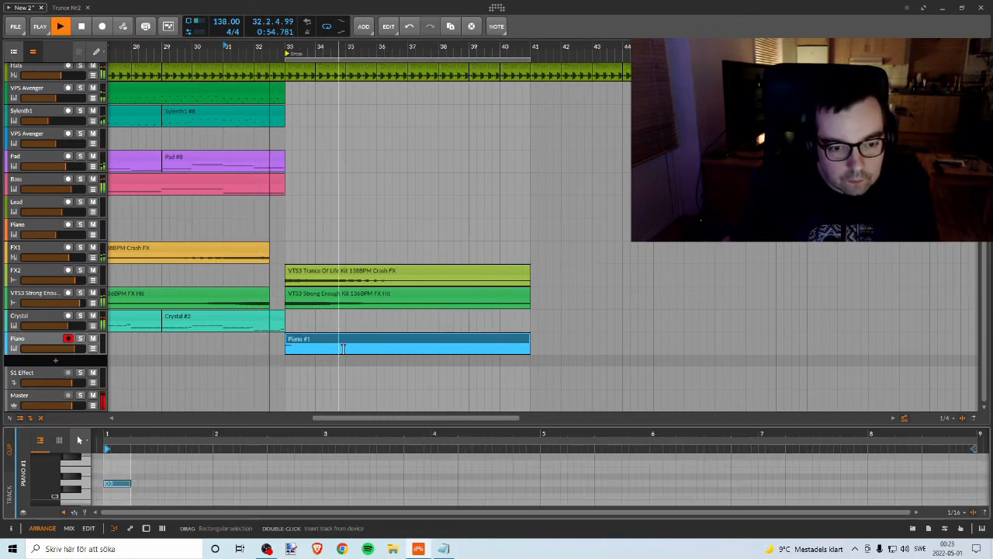
key(space)
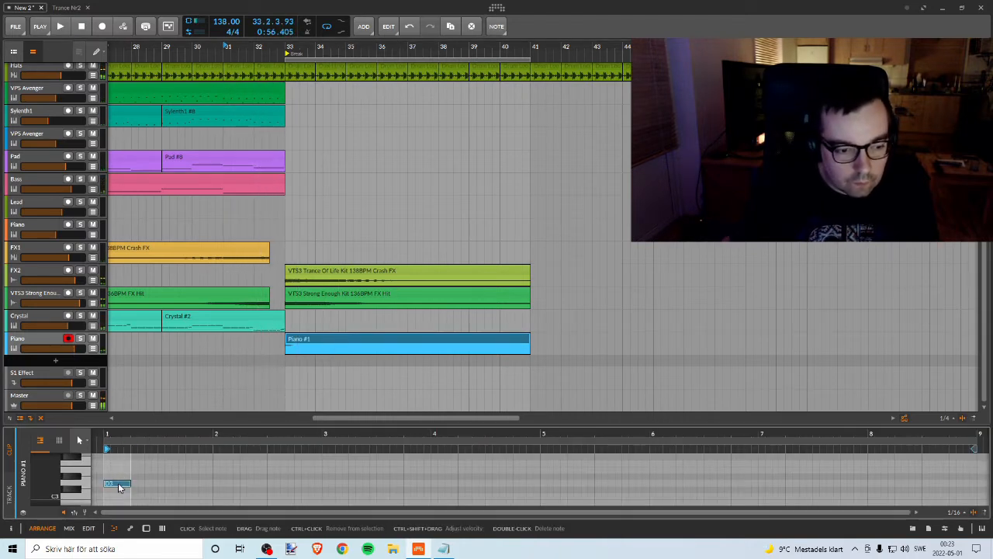
Step: Move the piano note at the clip's start down to A2 and play it in the mix
drag(115, 428, 223, 201)
key(space)
scroll(219, 311, up, 3)
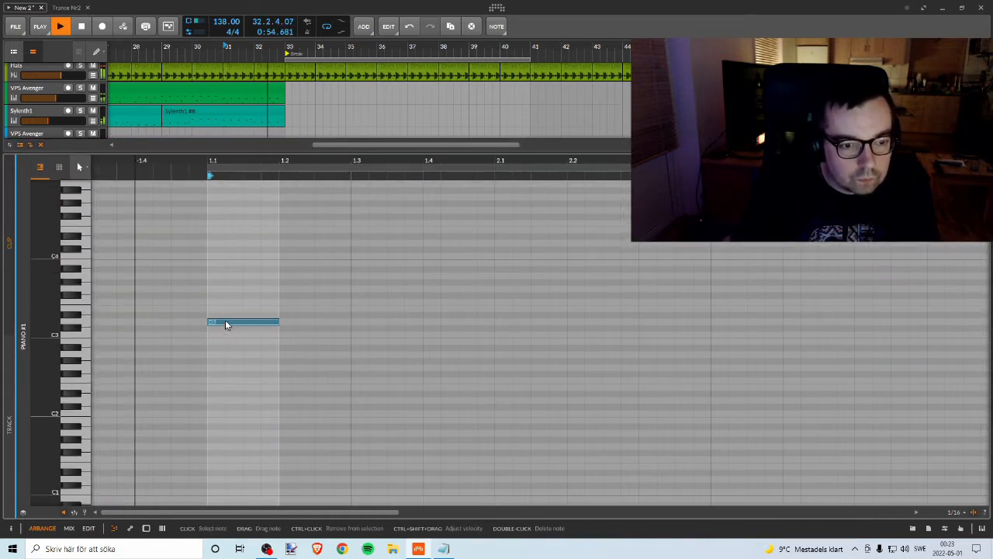
key(space)
drag(226, 324, 227, 356)
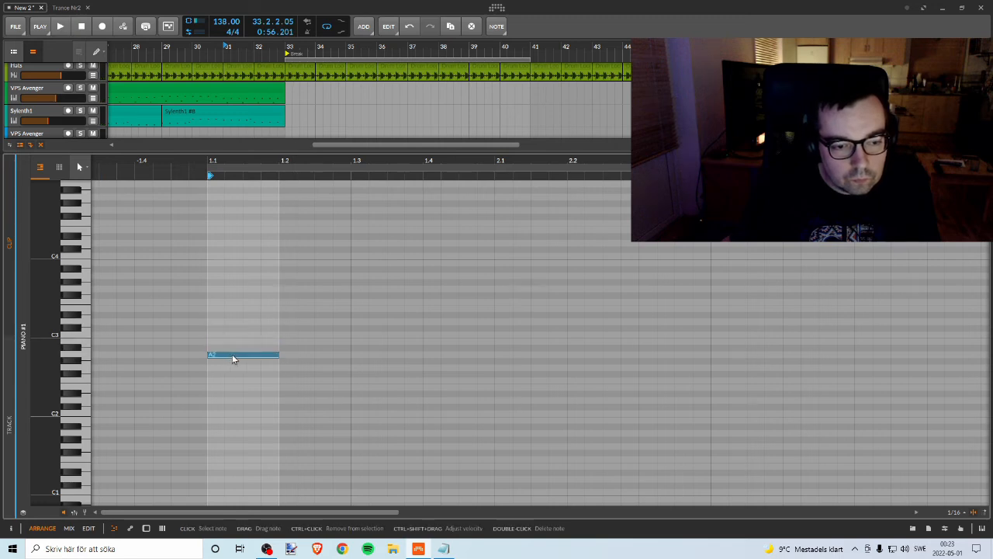
key(space)
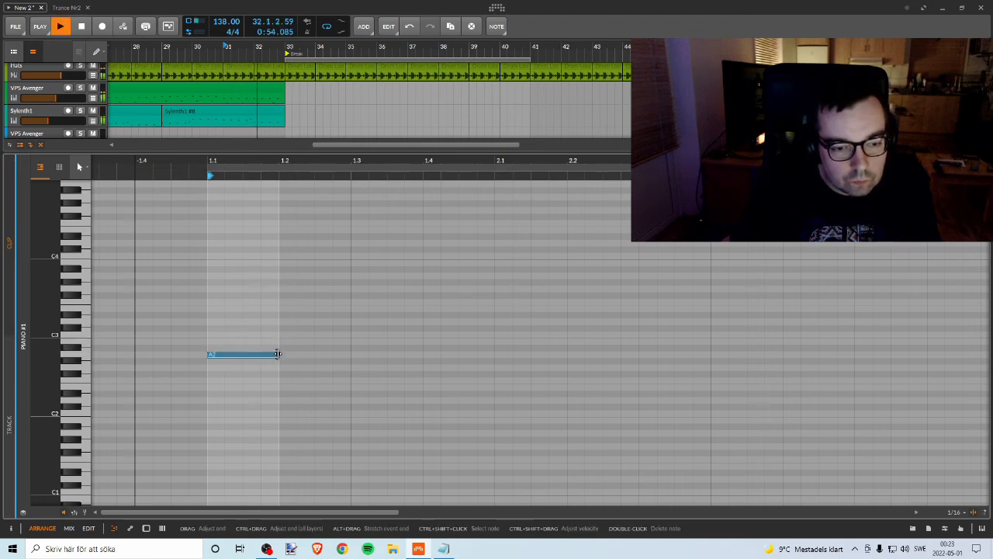
key(space)
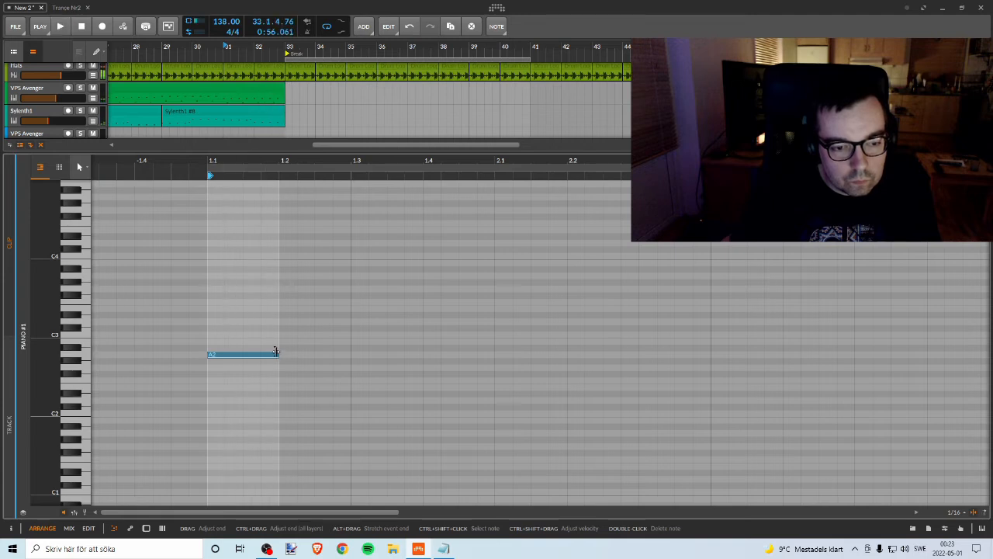
Step: Shorten the A2 note to half a beat, add a half-beat D3 note right after it, and listen to the result
drag(276, 353, 269, 324)
key(space)
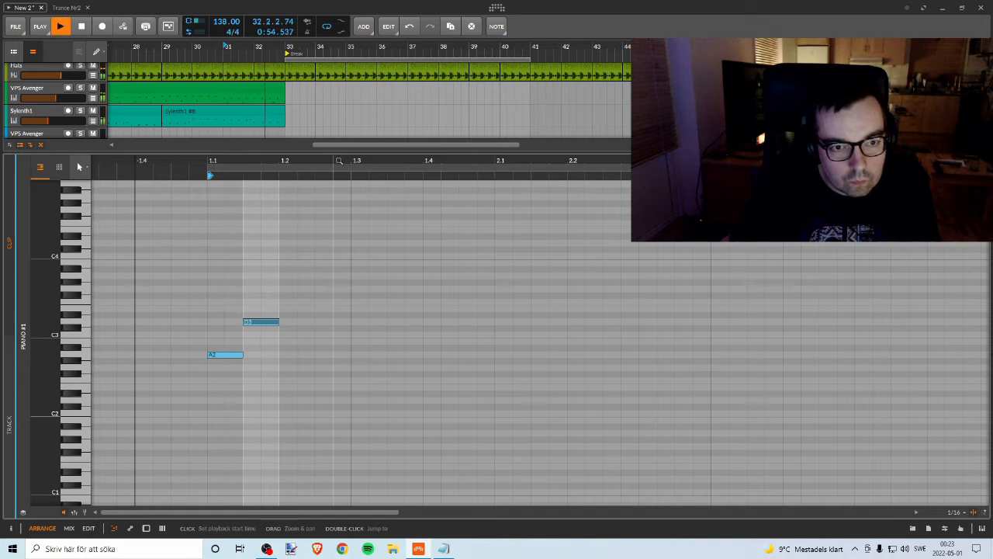
key(space)
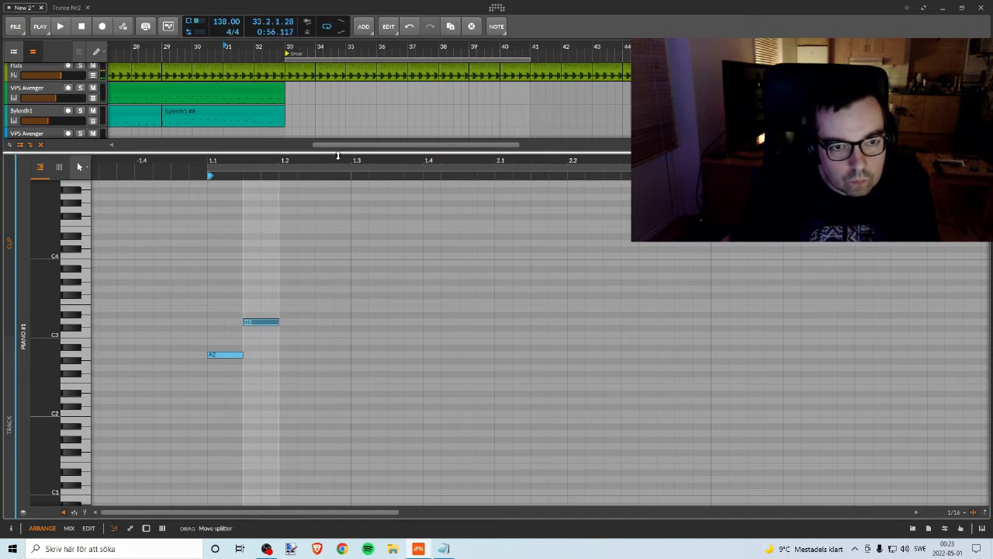
Step: Enlarge the arrangement view, play from bar 25, and listen to the Pad track soloed
drag(339, 153, 343, 455)
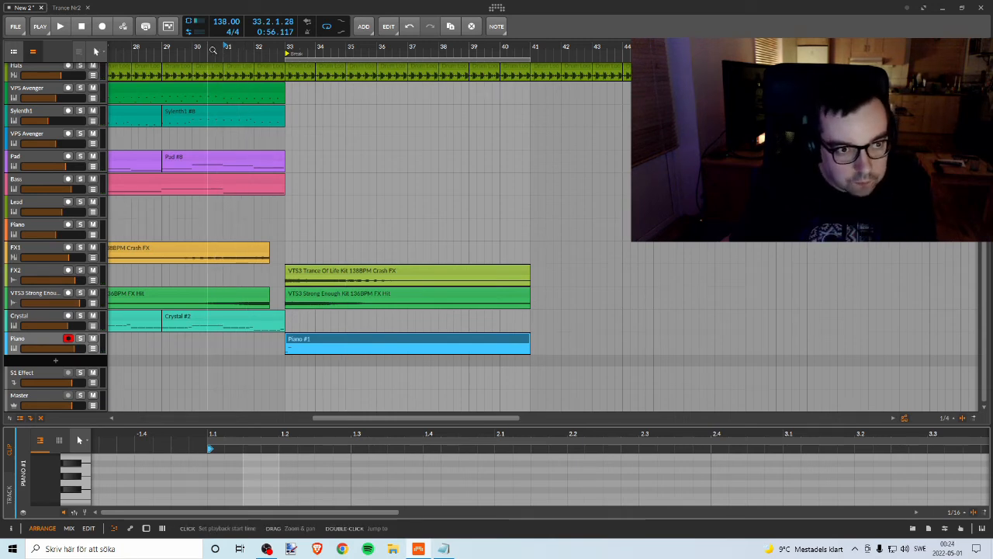
drag(221, 48, 346, 145)
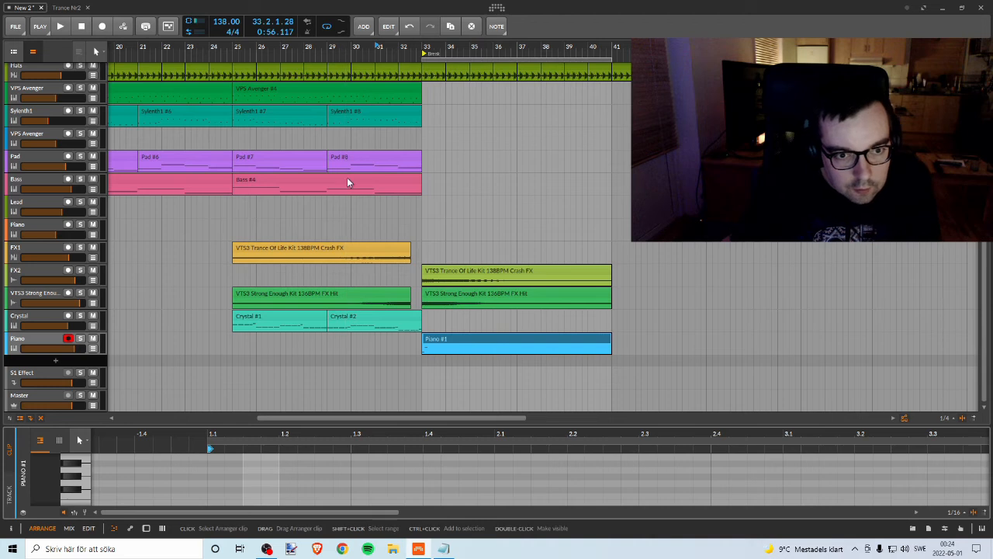
click(234, 47)
key(space)
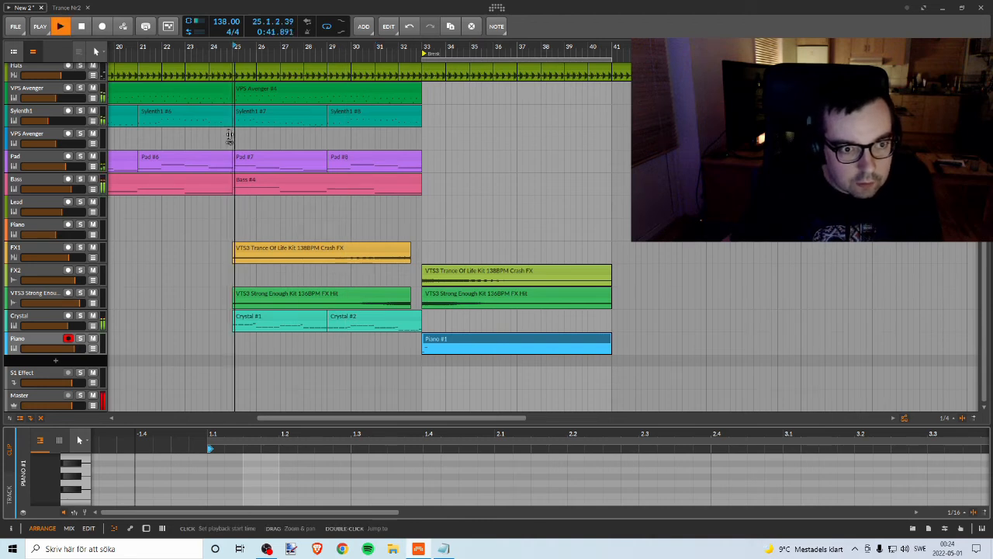
click(80, 157)
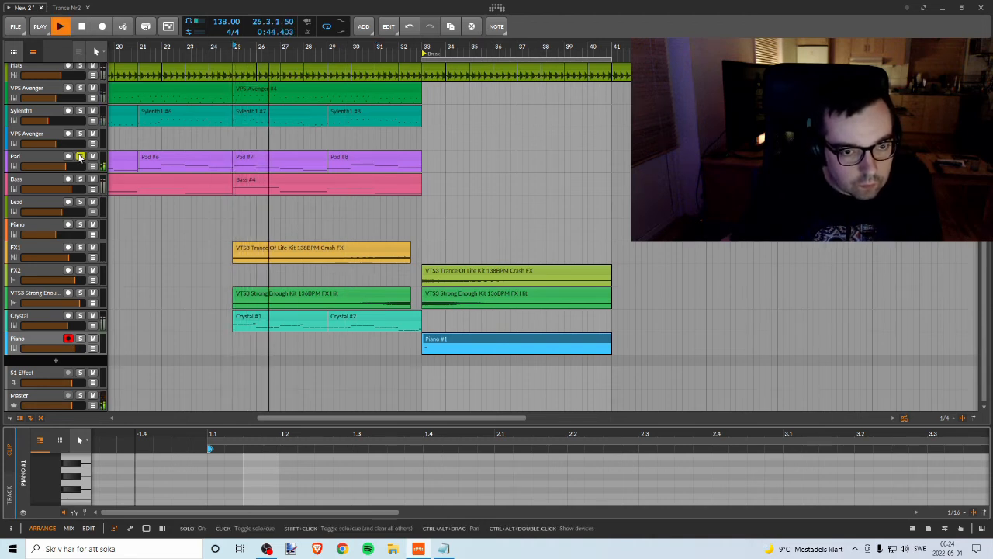
key(space)
click(80, 158)
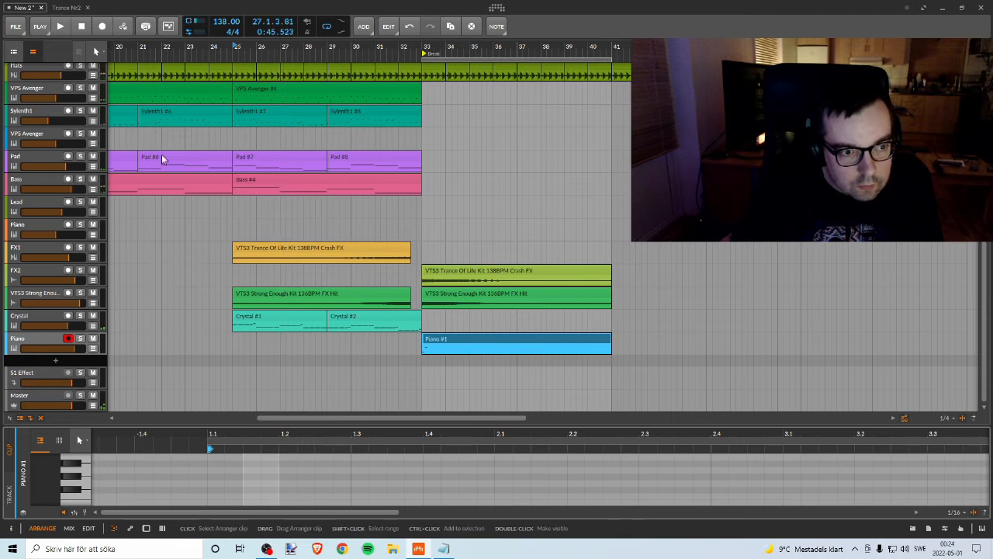
Step: Copy the two Pad clips from bars 25–33 into the break at bars 33–41 and play its start
click(300, 158)
shift+click(378, 160)
drag(273, 164, 458, 165)
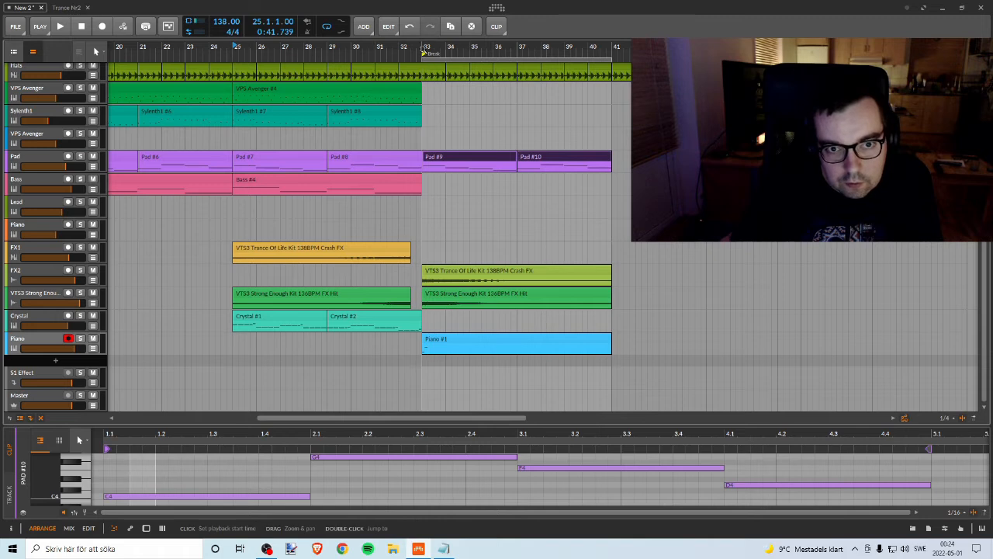
key(space)
key(space)
Step: Play from bar 29 and listen to the Bass, Sylenth1 and upper VPS Avenger tracks soloed one at a time
click(345, 341)
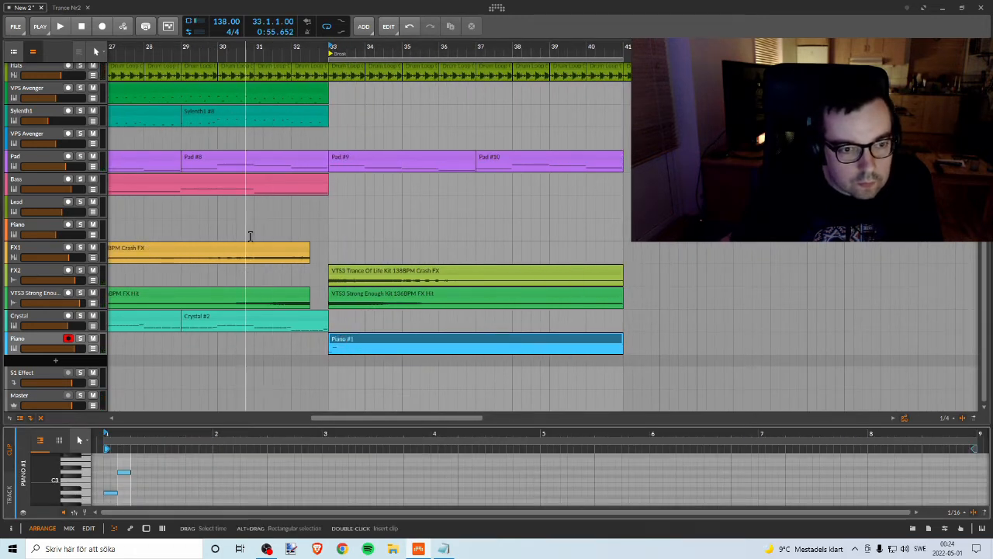
click(183, 45)
key(space)
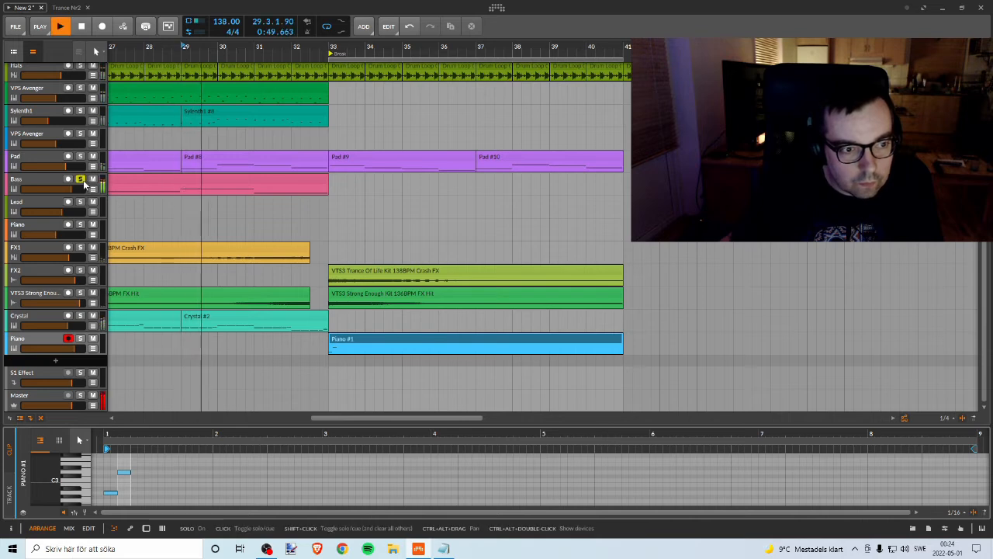
key(space)
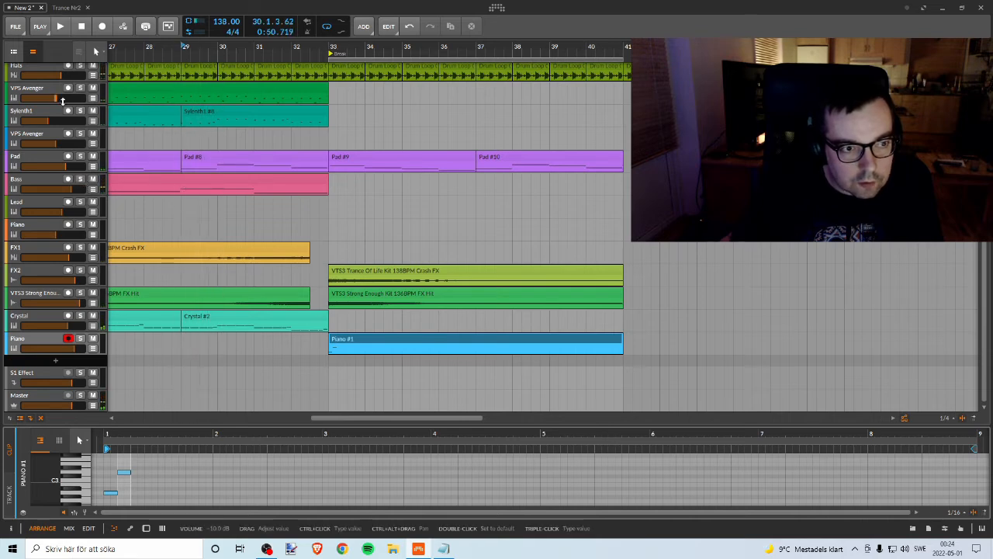
click(79, 111)
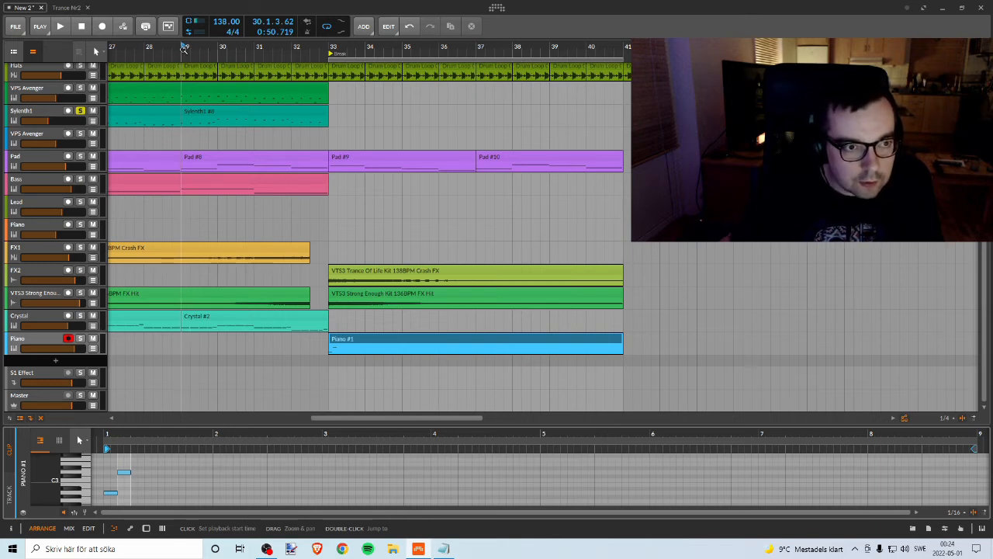
key(space)
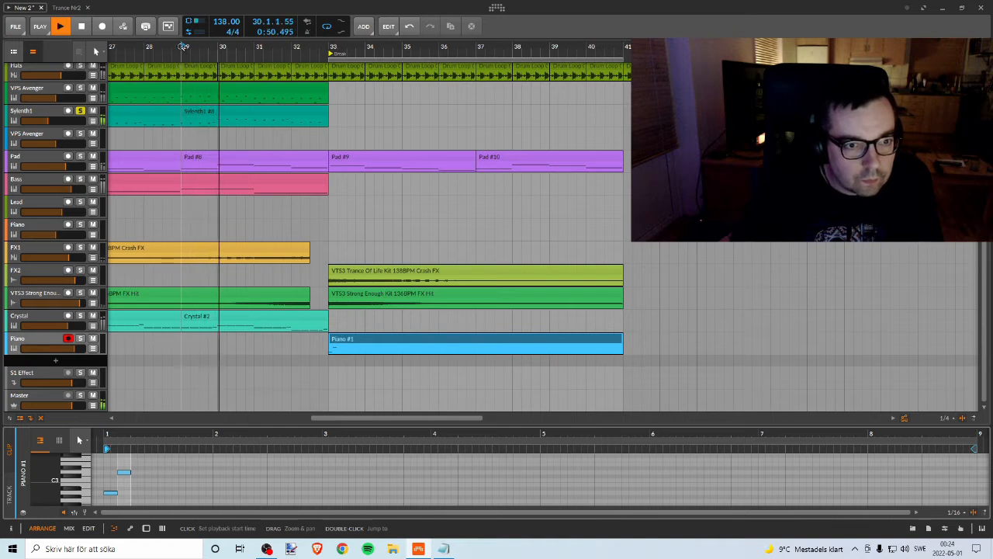
key(space)
click(80, 89)
key(space)
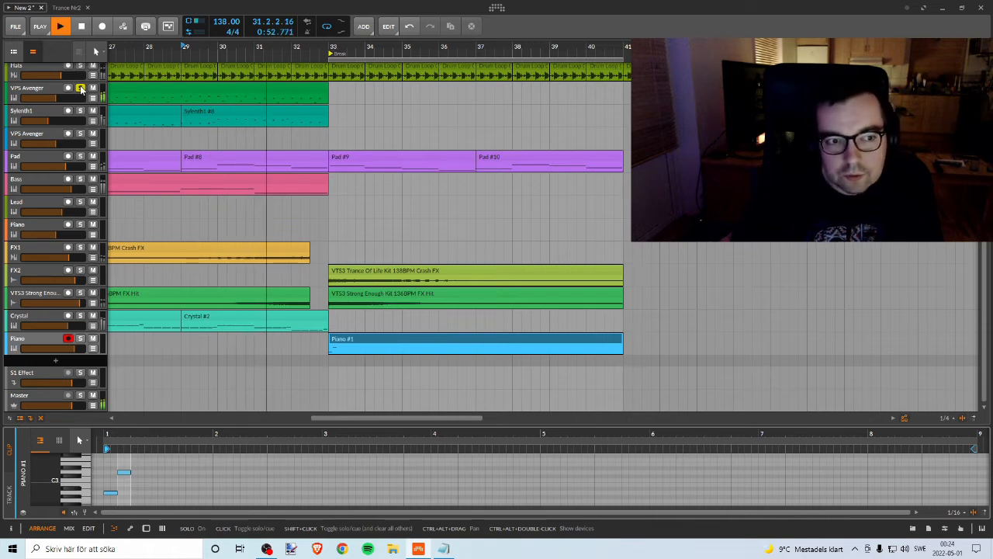
drag(147, 48, 241, 93)
drag(241, 48, 243, 78)
key(space)
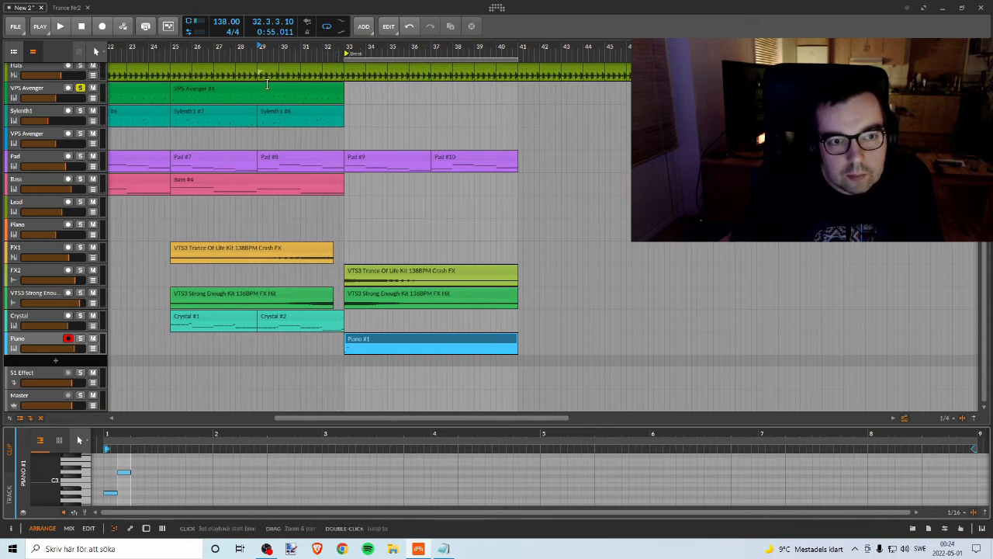
Step: Copy the VPS Avenger clip from bar 25 to bar 33 and listen to it both soloed and in the mix
click(269, 89)
drag(270, 89, 454, 91)
key(space)
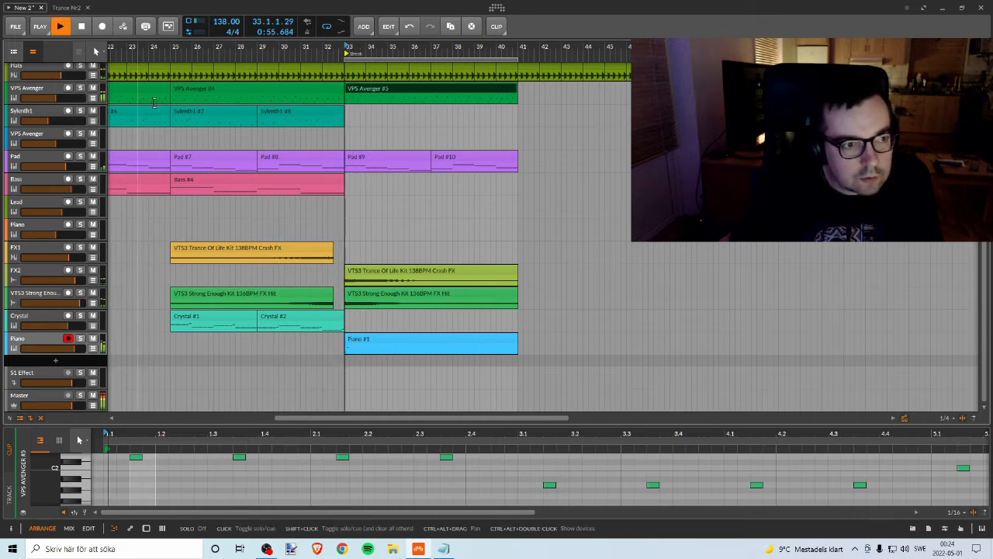
click(79, 88)
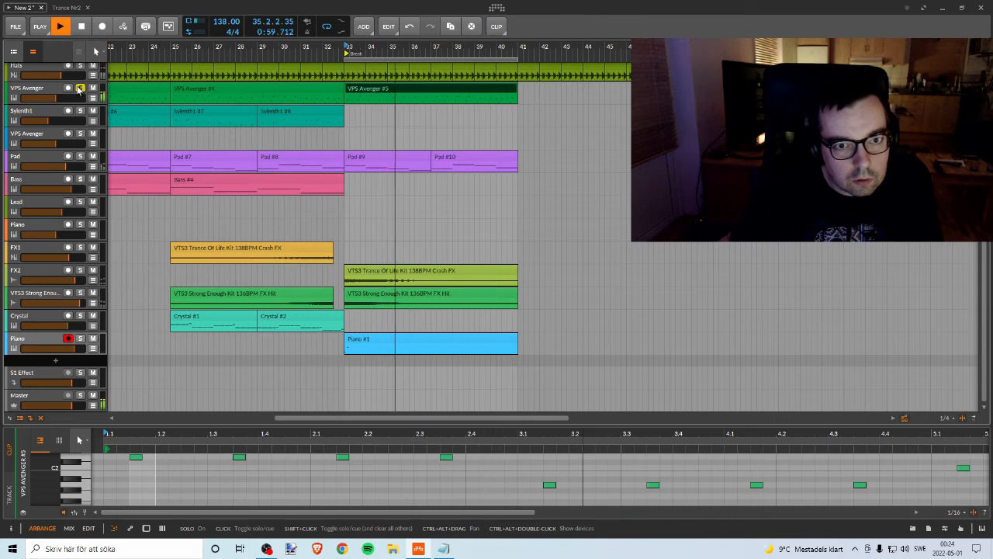
key(space)
Step: Try removing the Hats drum loop clips between bars 33 and 41
click(370, 71)
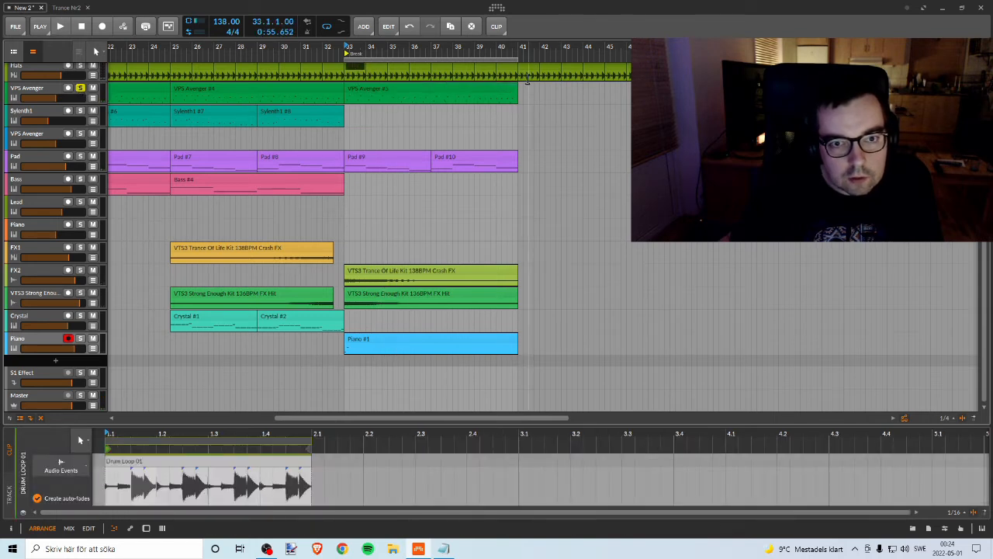
key(Delete)
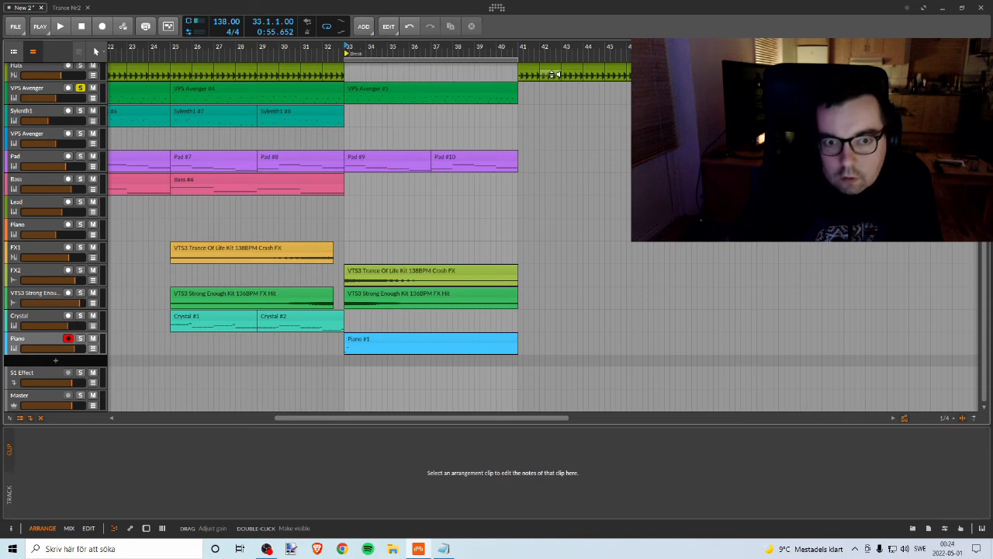
scroll(471, 70, right, 1)
scroll(461, 80, up, 1)
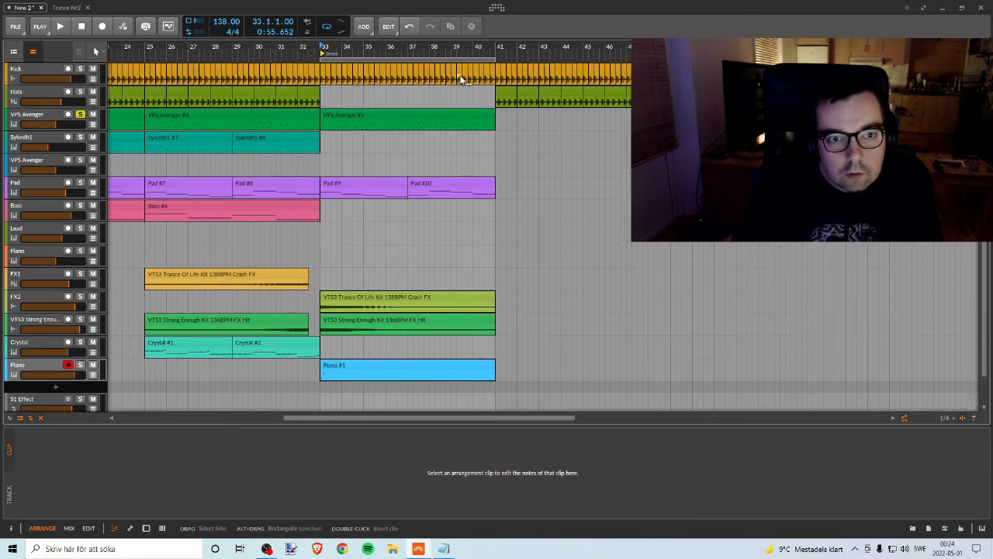
key(ctrl+z)
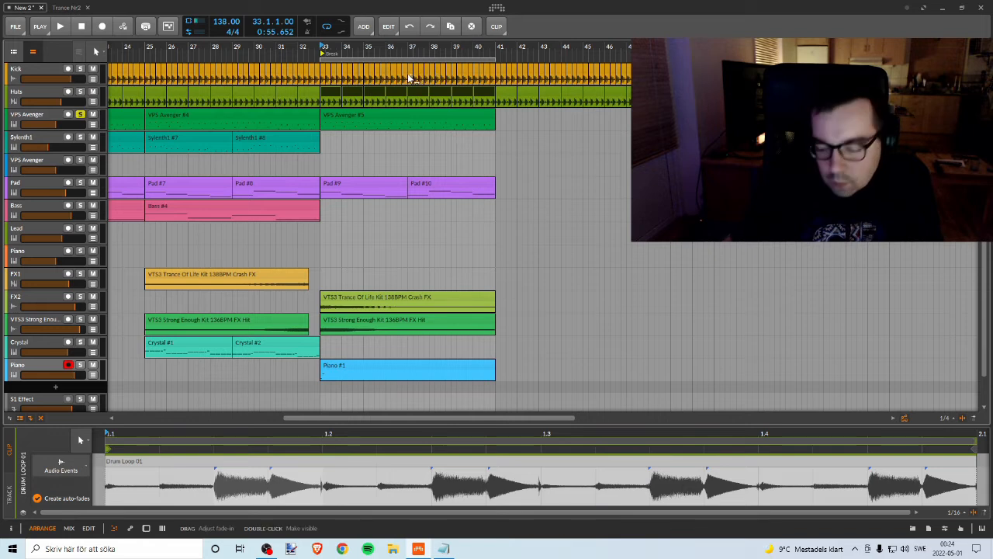
key(Delete)
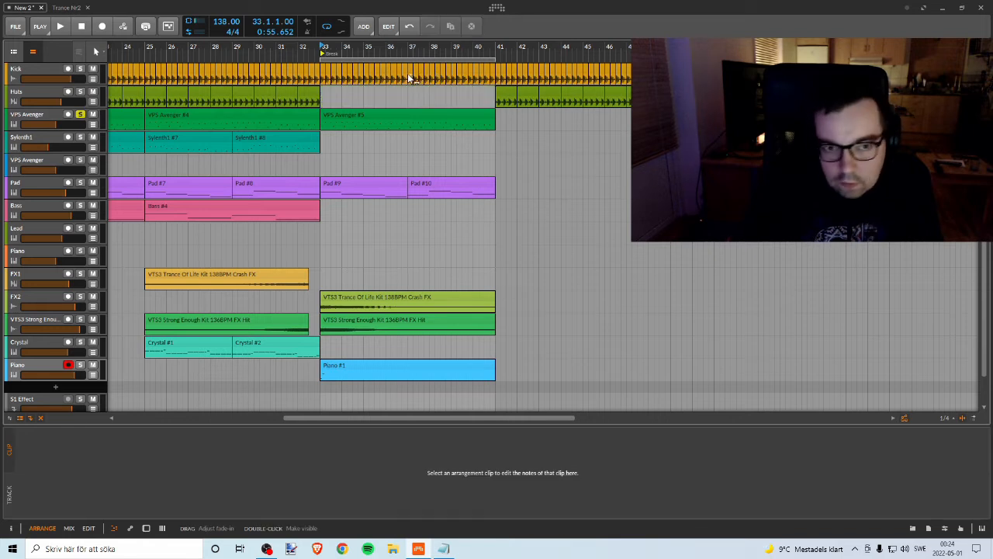
Step: Delete the Kick clips between bars 33 and 41 and play the break with the VPS Avenger solo off
click(324, 71)
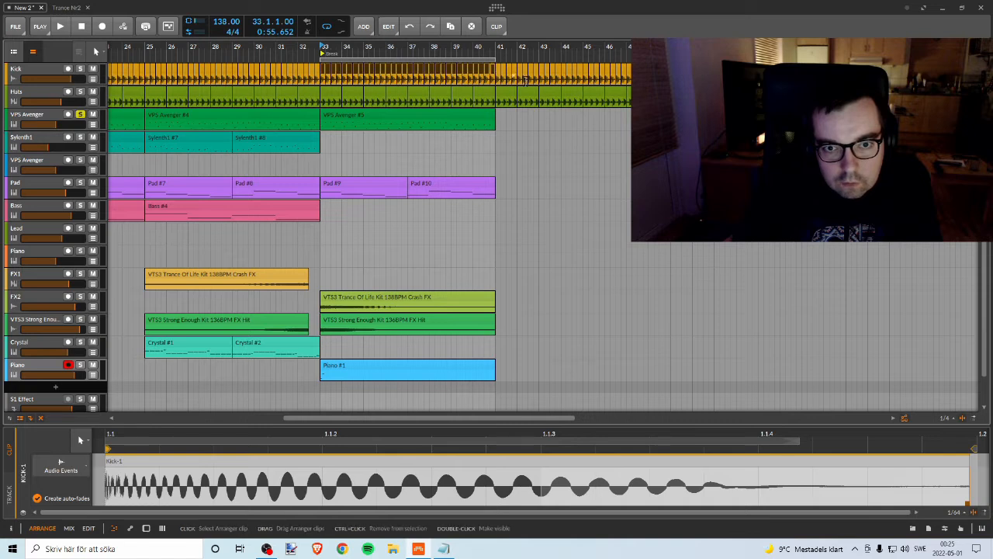
key(Delete)
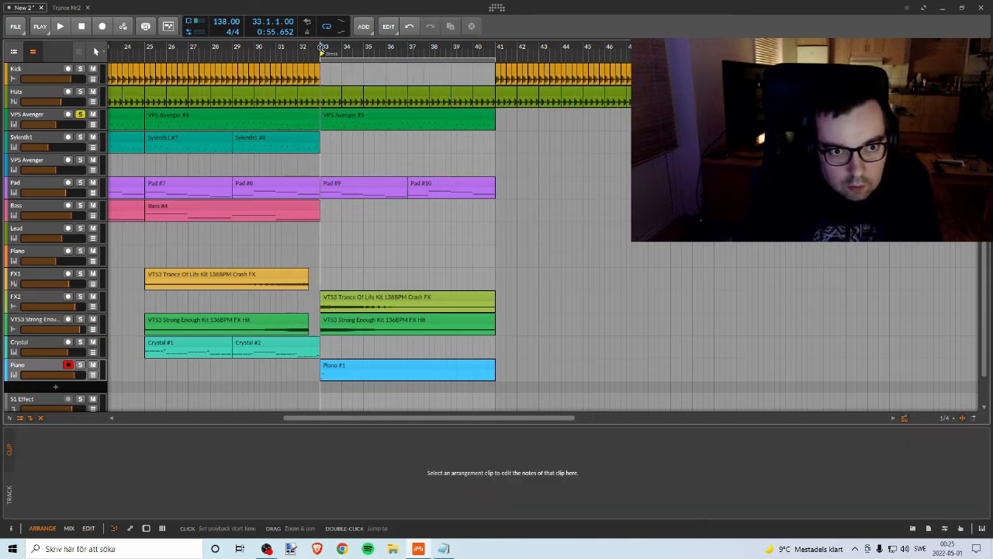
key(space)
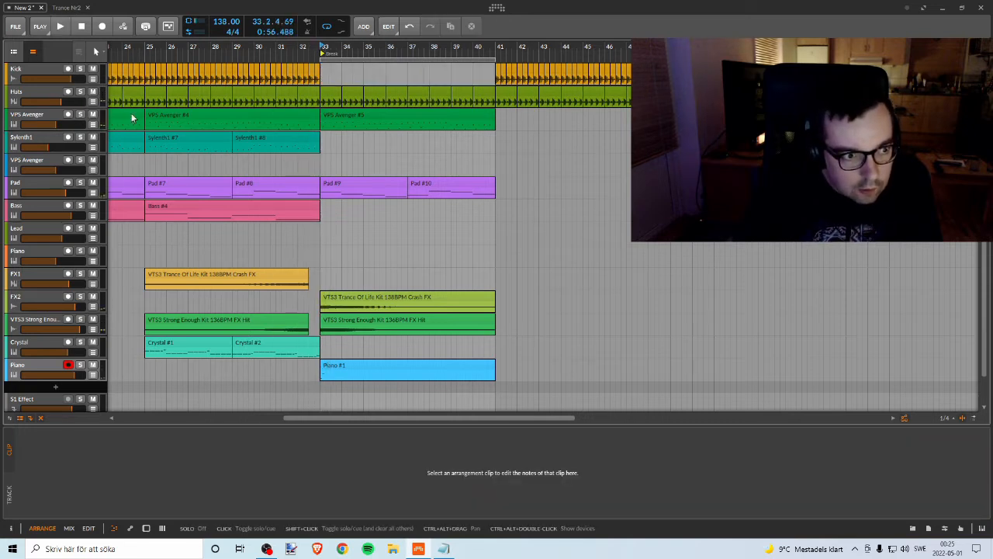
key(space)
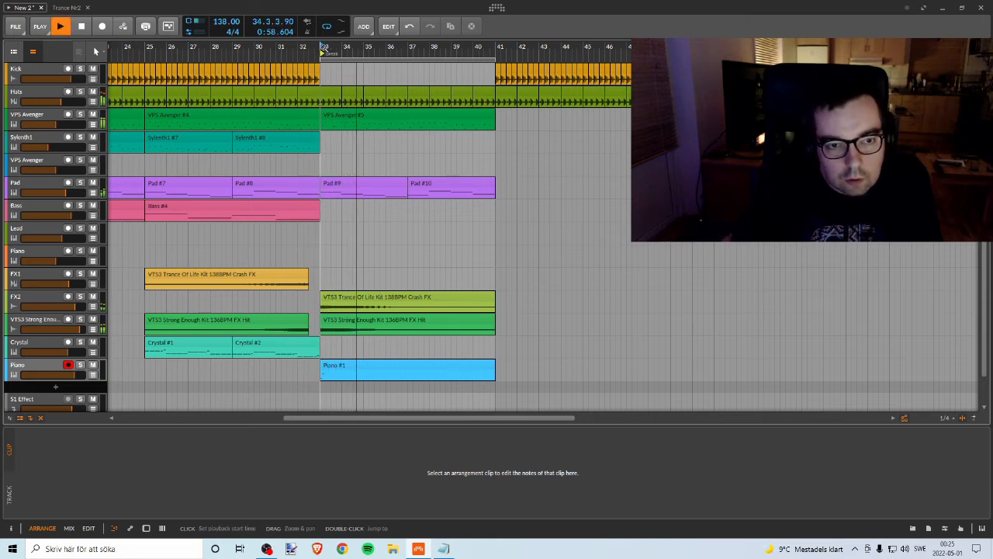
key(space)
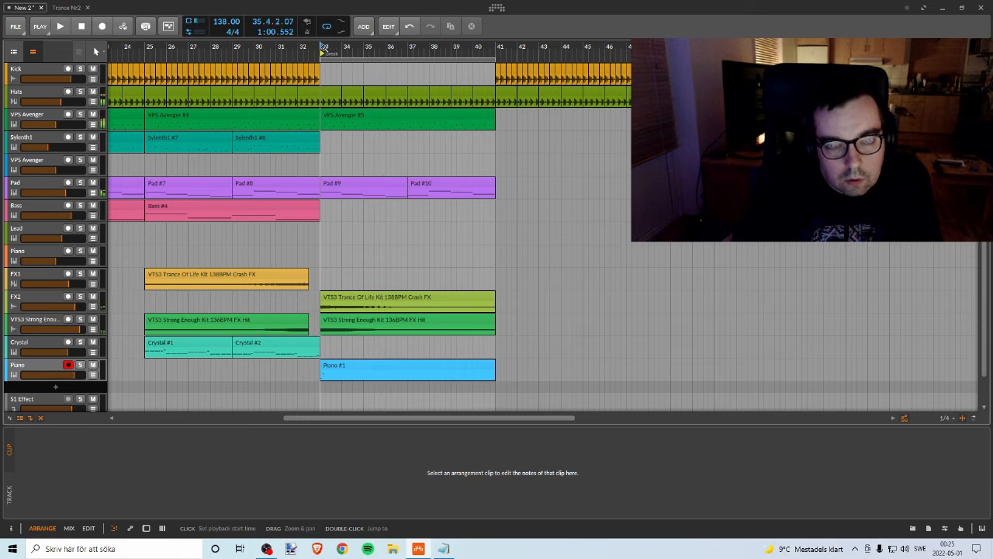
Step: Try the break without the Hats loops in bars 33 to 41, and undo their deletion
click(333, 91)
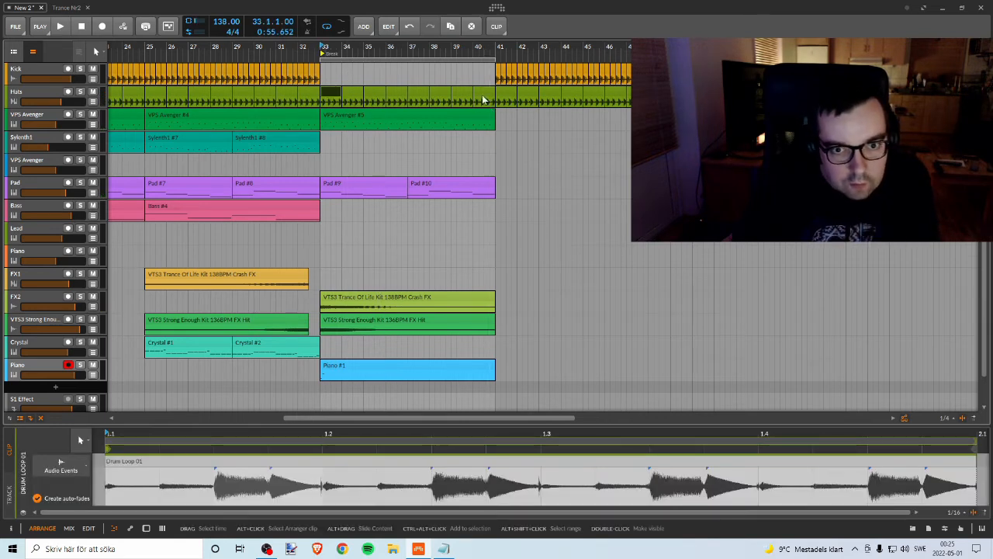
shift+click(484, 93)
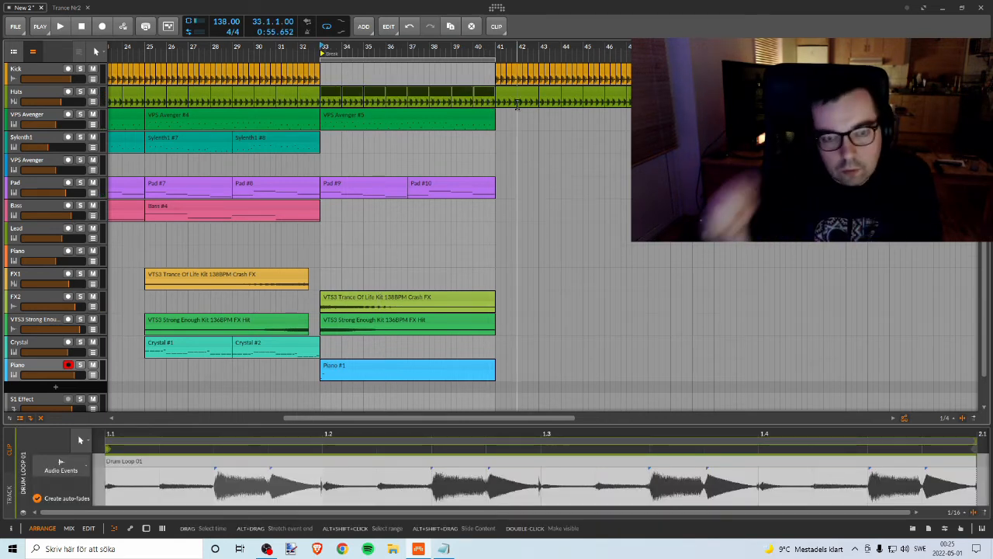
key(Delete)
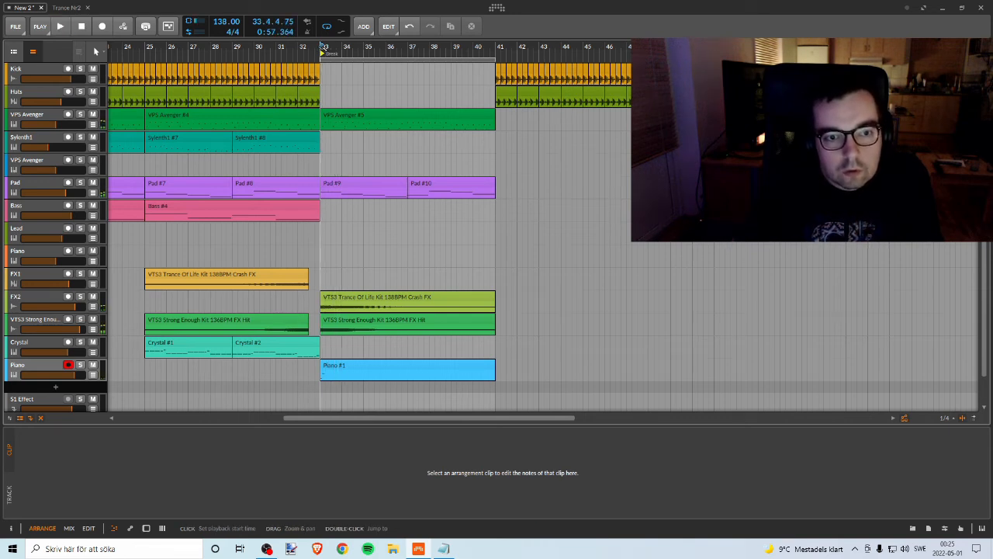
key(ctrl+z)
scroll(377, 191, down, 1)
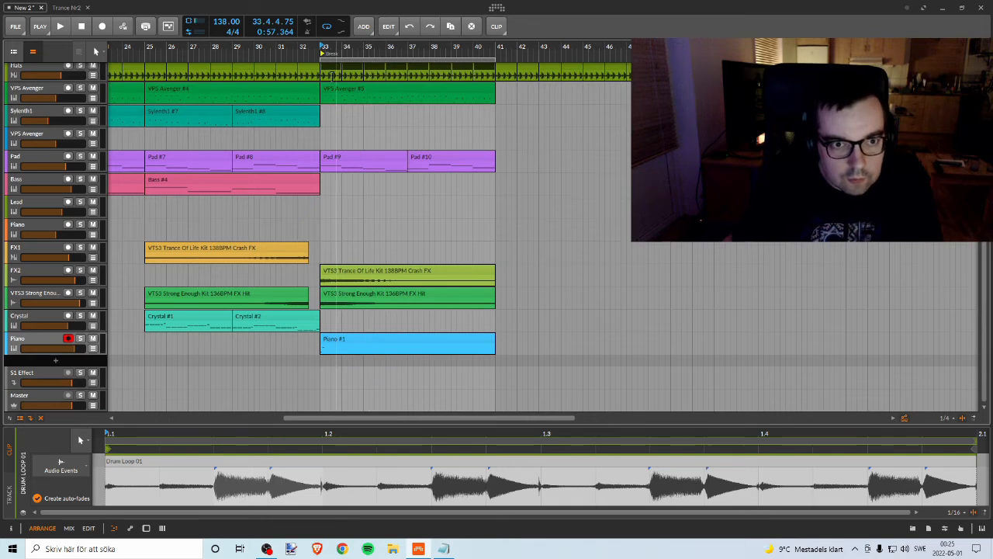
Step: Play the start of the break from bar 33 and select the Piano clip there
key(space)
key(space)
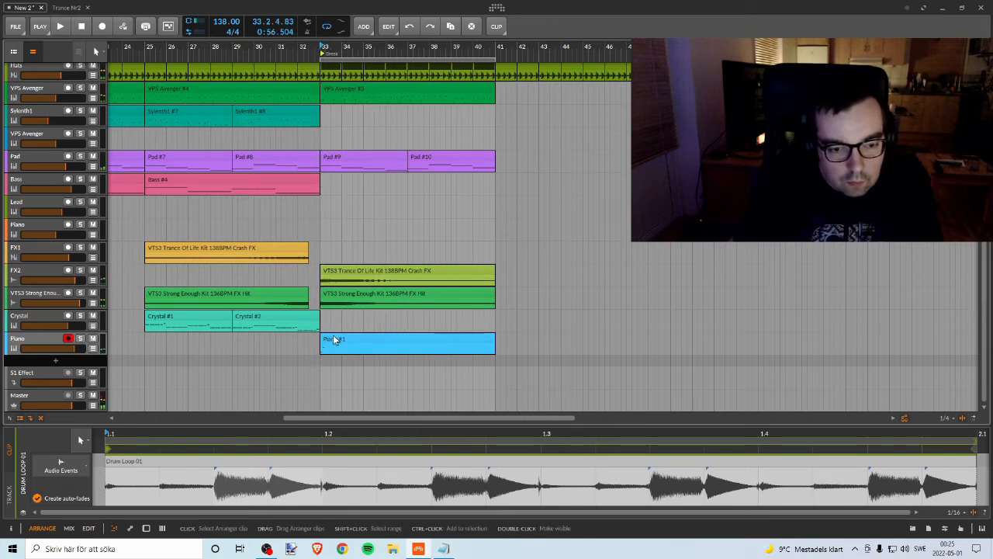
click(334, 340)
key(space)
key(space)
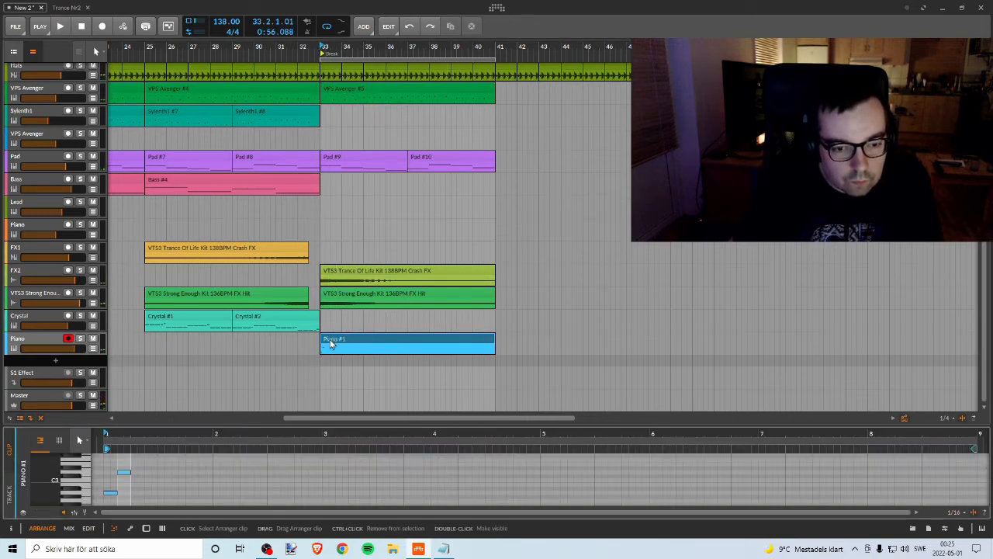
Step: Enlarge the note editor and open the Piano clip at bar 33 in it while playing the break
drag(447, 422, 446, 324)
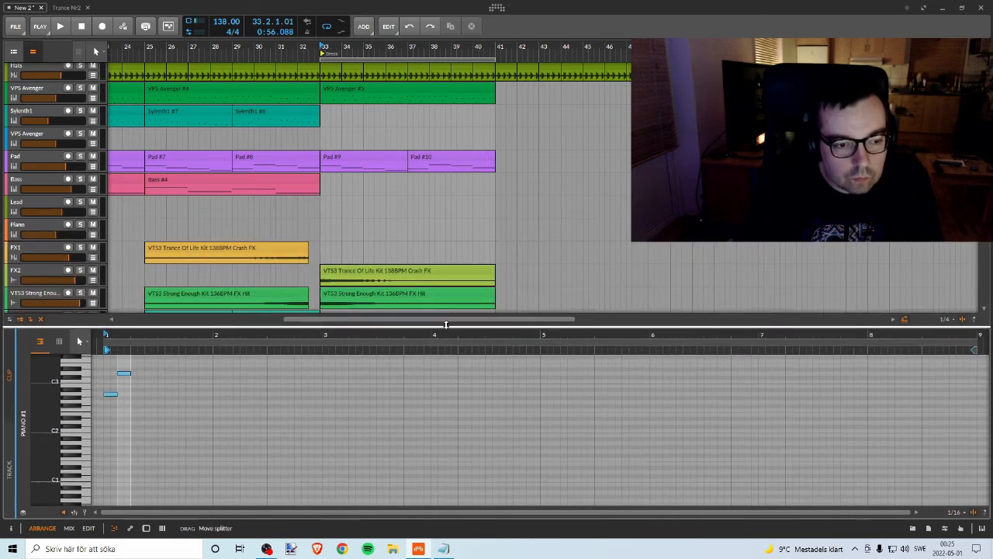
scroll(186, 399, up, 2)
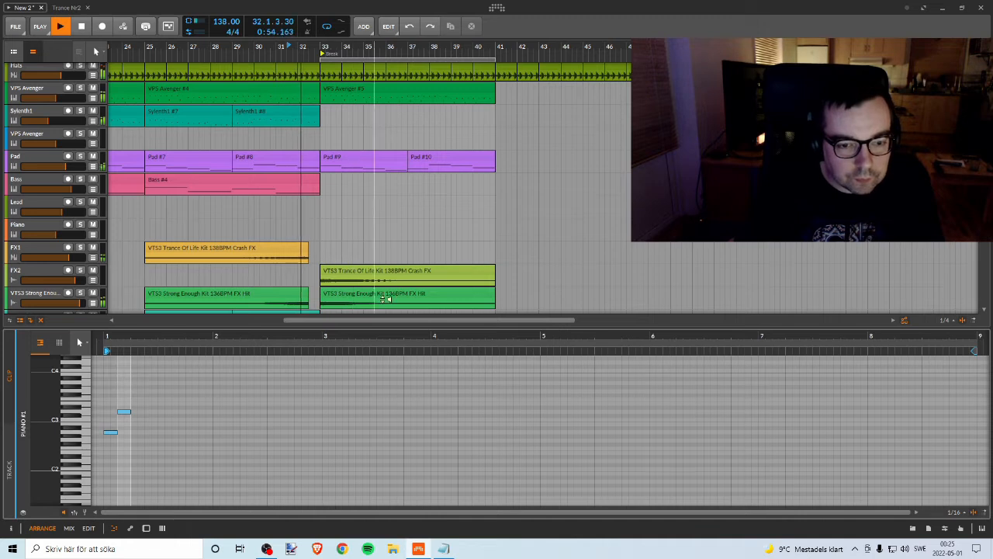
scroll(380, 264, down, 3)
double_click(347, 245)
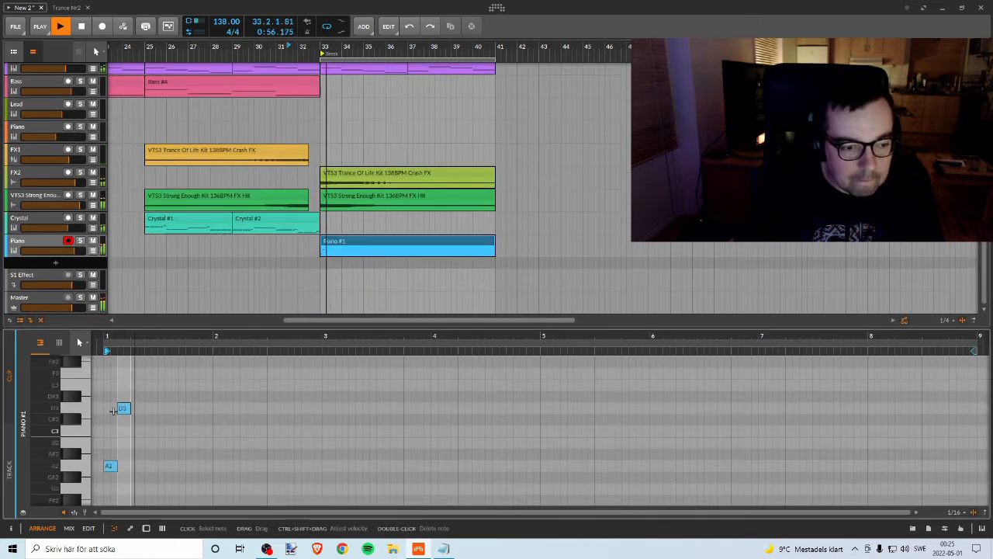
key(space)
Step: Copy the opening A2 and D3 notes to start at beat 1.2 and play the result
drag(114, 337, 147, 388)
key(space)
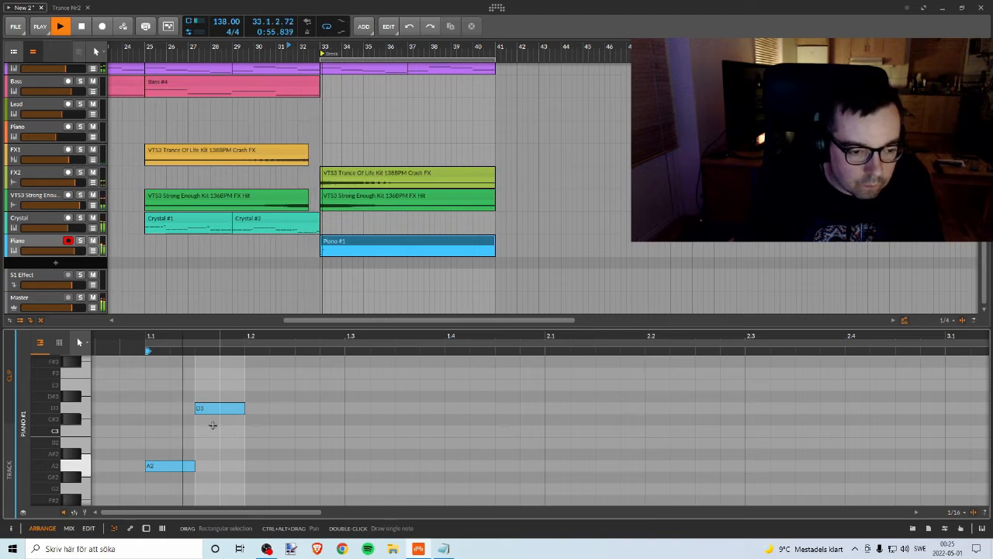
key(space)
drag(219, 410, 319, 410)
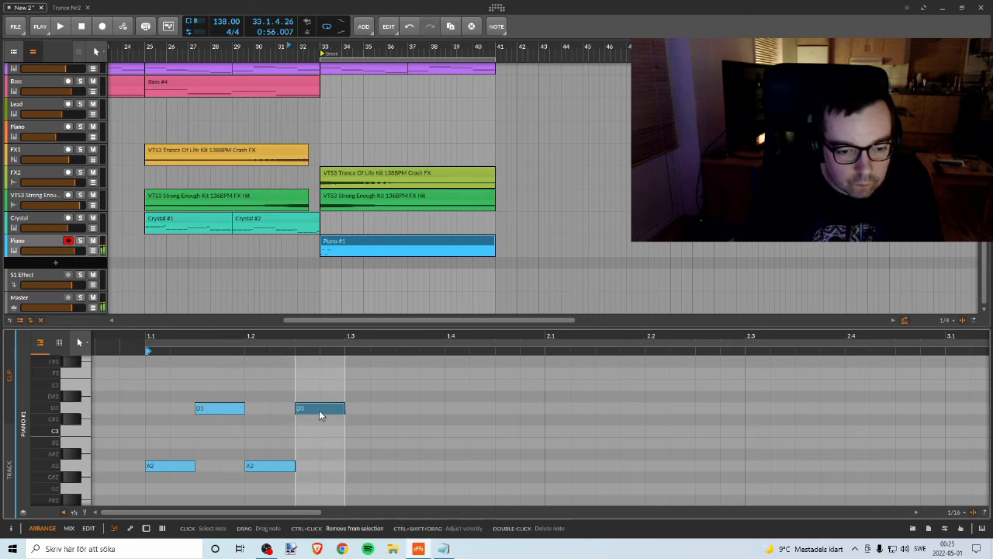
key(space)
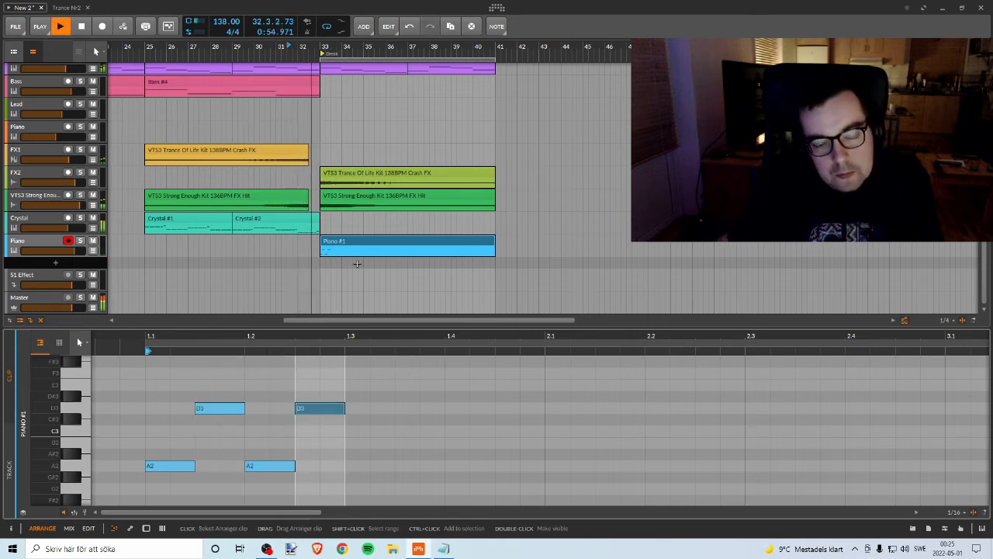
Step: Move the second A2 and D3 pair half a beat later so its D3 starts at 1.3, and play it
key(space)
drag(261, 496, 363, 384)
drag(284, 469, 311, 466)
key(space)
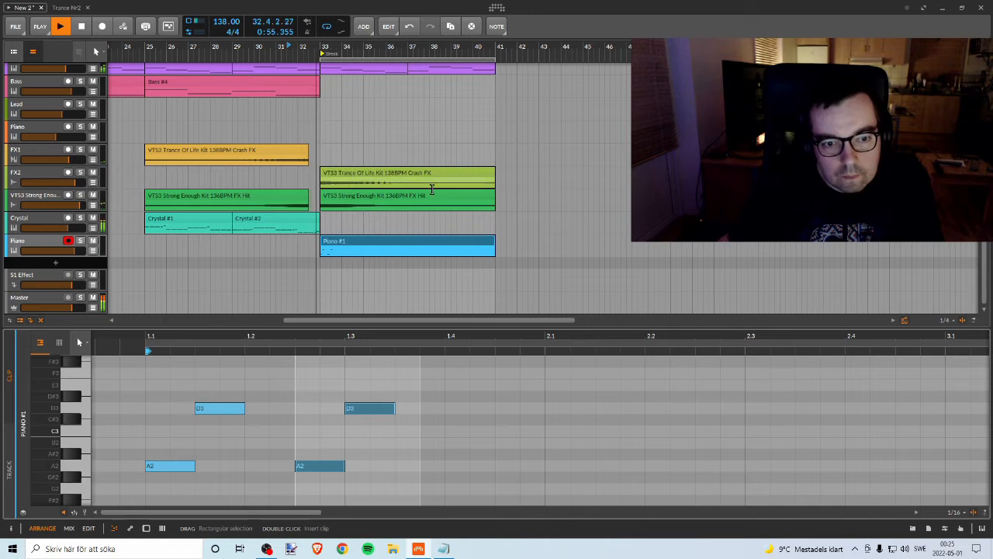
key(space)
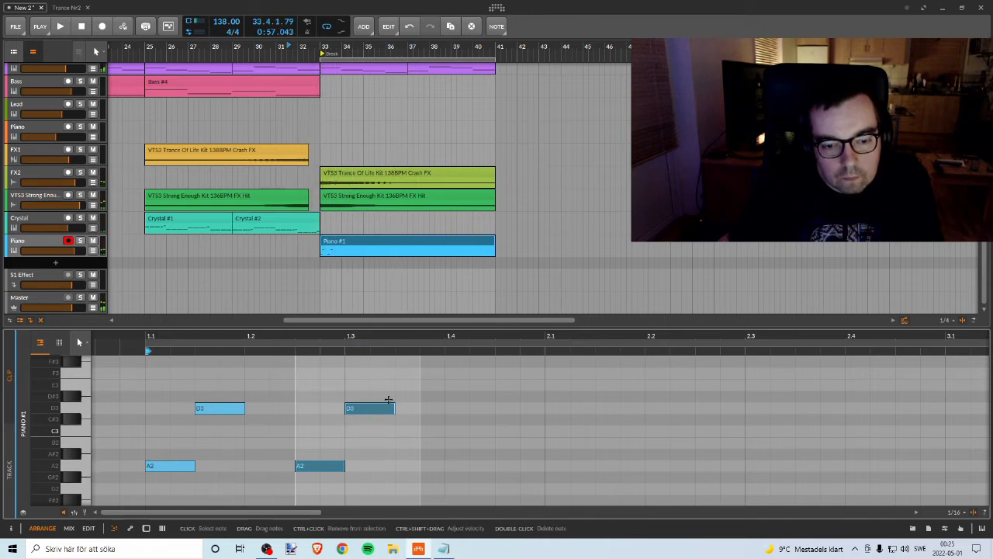
Step: Lengthen the D3 note at 1.3 to end at the start of bar 2
click(392, 408)
drag(393, 408, 439, 411)
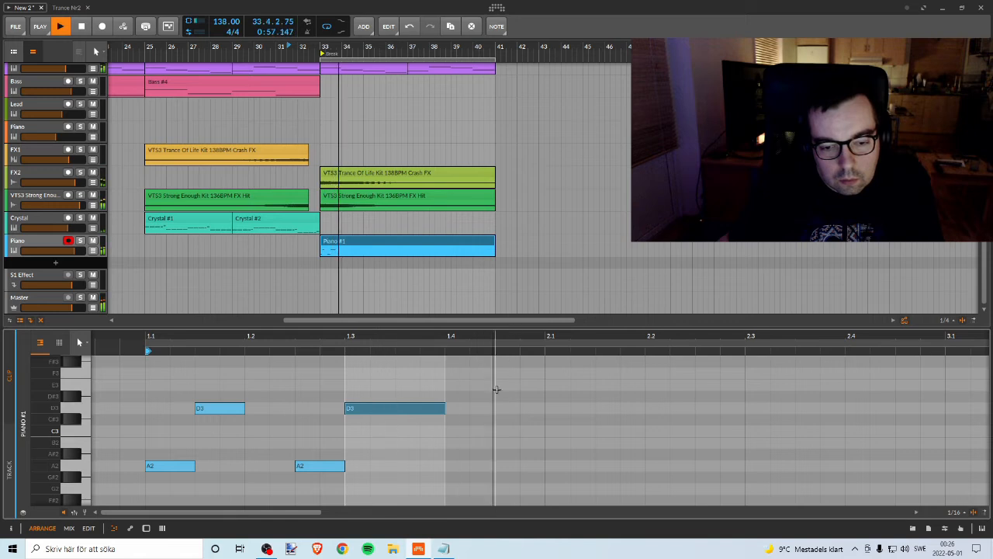
key(space)
drag(445, 408, 534, 394)
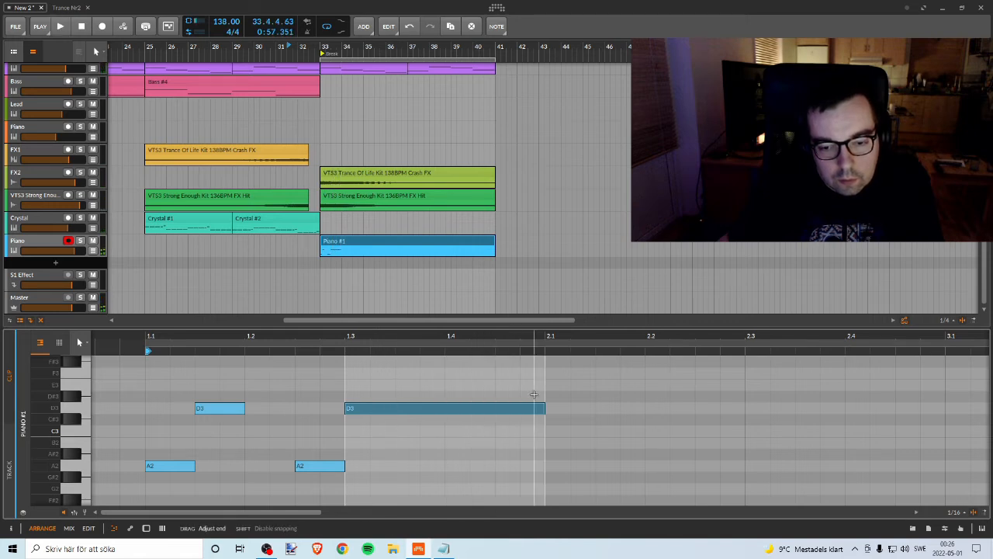
Step: Copy the whole four-note piano phrase so the copy starts at 2.2
drag(533, 334, 428, 303)
drag(292, 380, 530, 483)
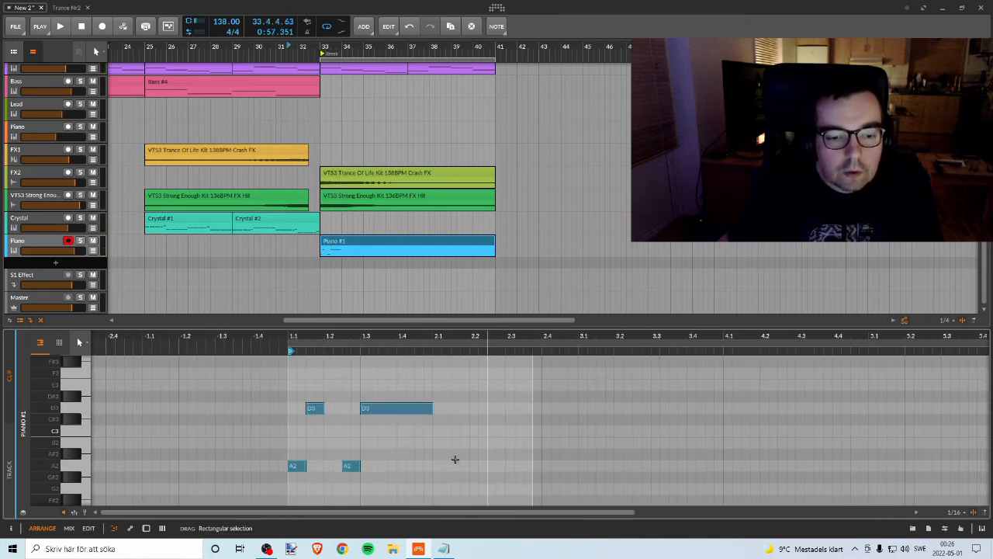
drag(302, 466, 481, 470)
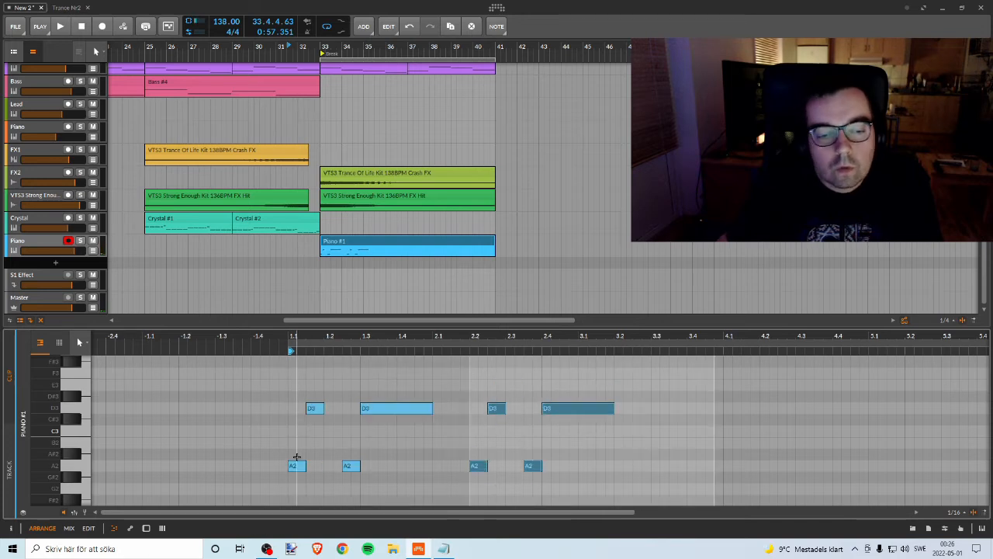
Step: Try lowering the copied phrase's first note to G2, and undo the change
click(297, 465)
click(315, 409)
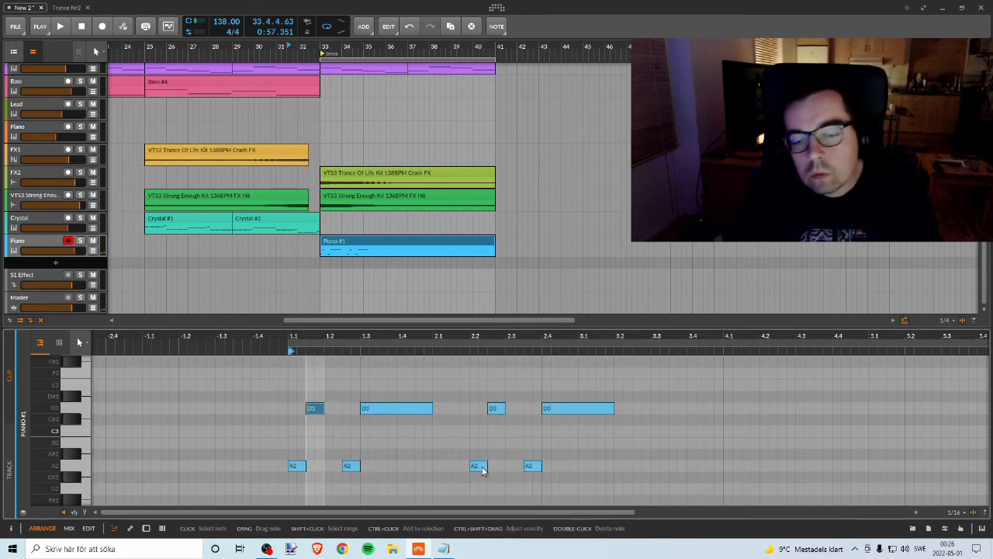
click(478, 467)
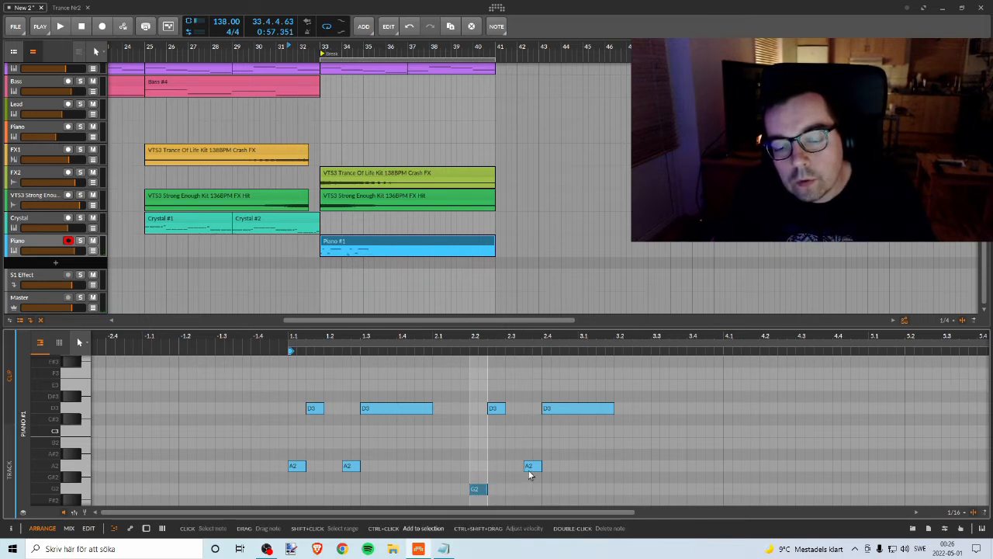
key(ctrl+z)
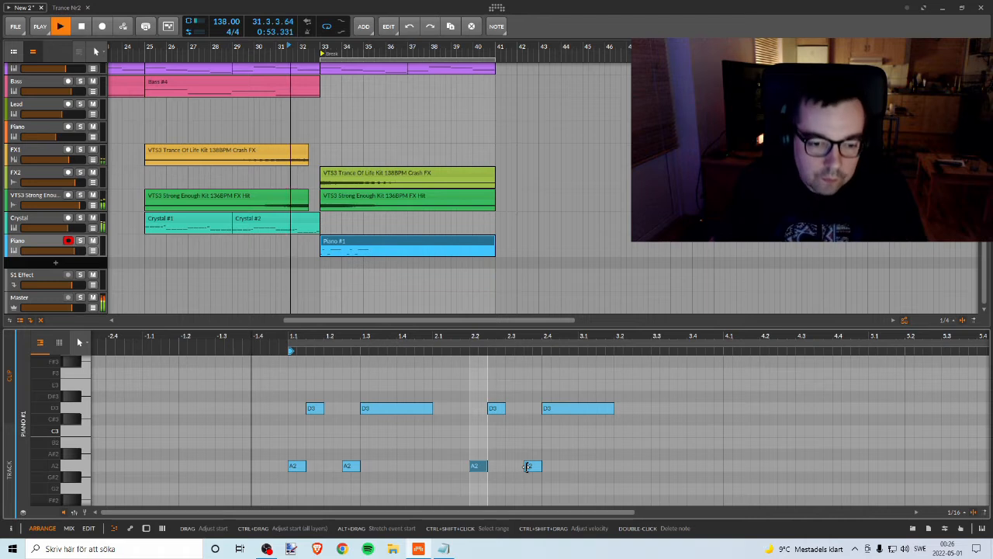
Step: Play the phrases and shift the four copied notes later to start at 2.3
drag(359, 47, 303, 70)
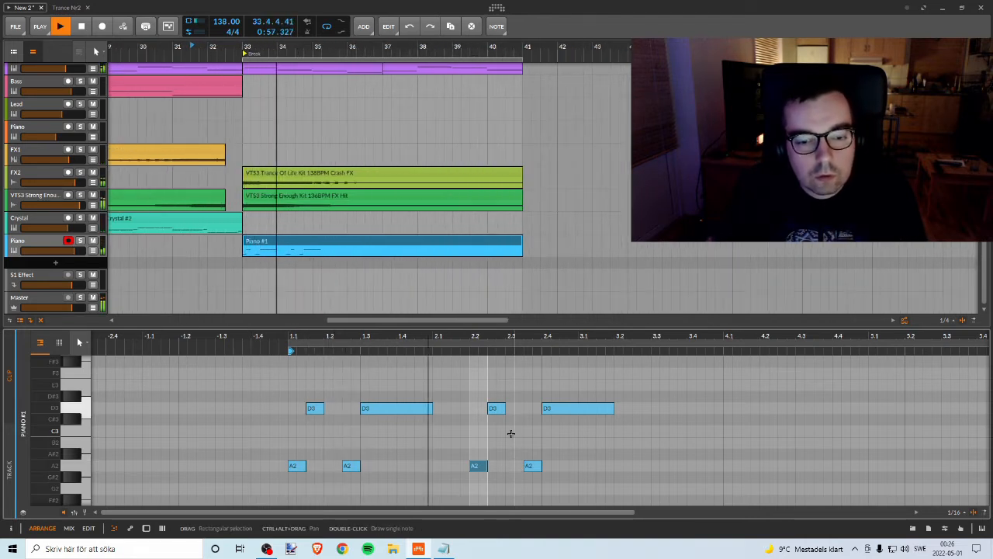
key(space)
drag(460, 387, 696, 504)
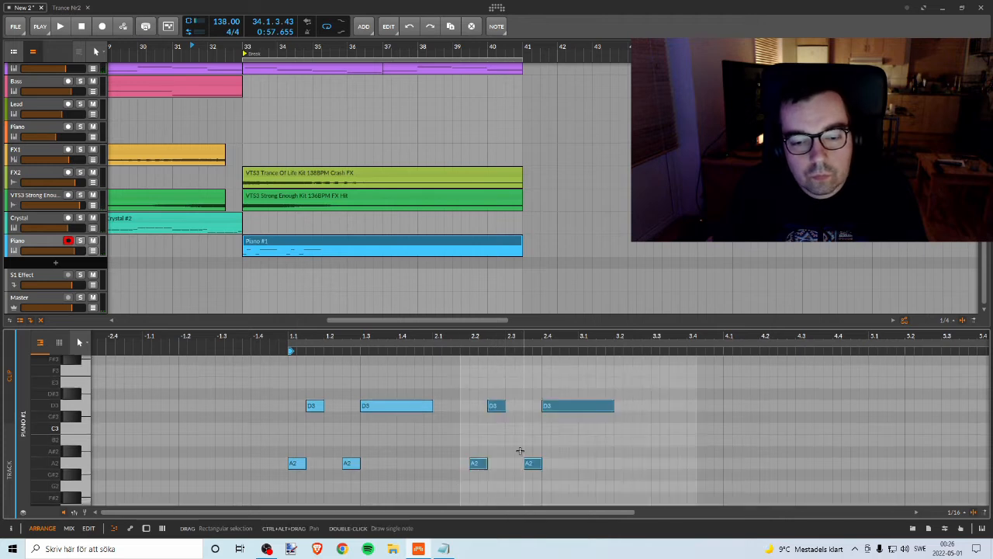
key(Right)
key(Right)
key(Right)
key(Right)
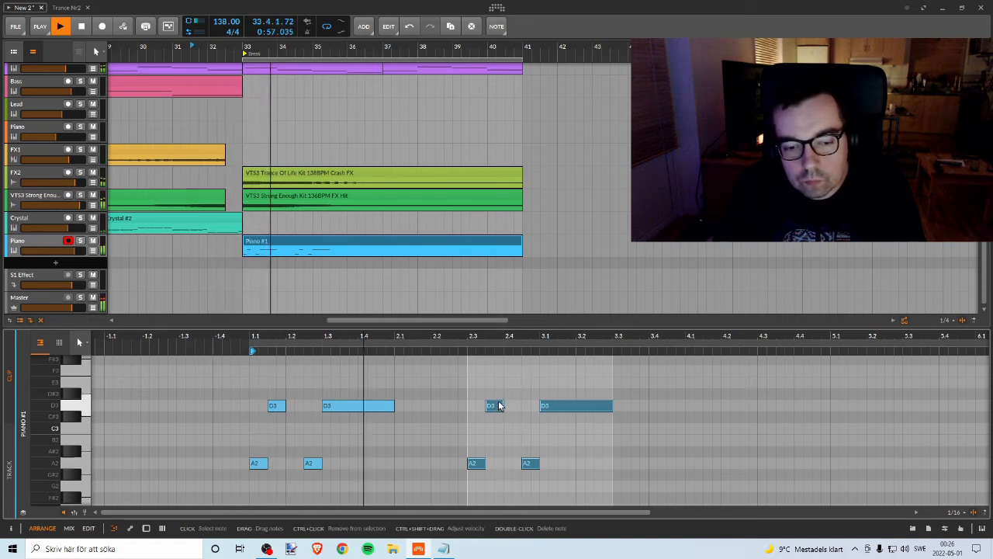
Step: Stop playback and move the copied four-note phrase on to the start of bar 3
key(space)
drag(466, 369, 729, 478)
key(Right)
key(Right)
key(Right)
key(Right)
key(Right)
key(Right)
key(Right)
key(Right)
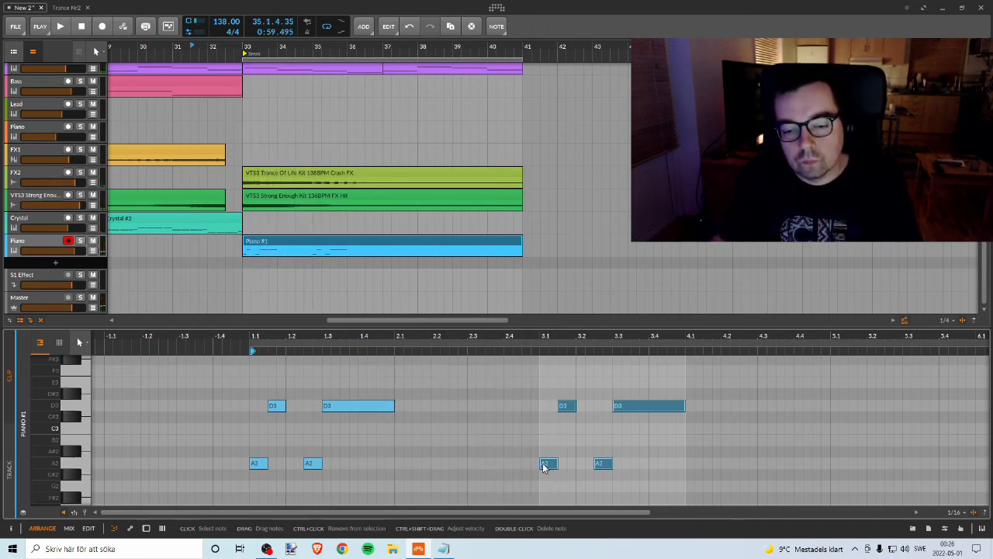
Step: Lower the bar 3 phrase's A2 notes to G2 and its D3 notes to C3, and play the melody from bar 33
drag(530, 469, 612, 444)
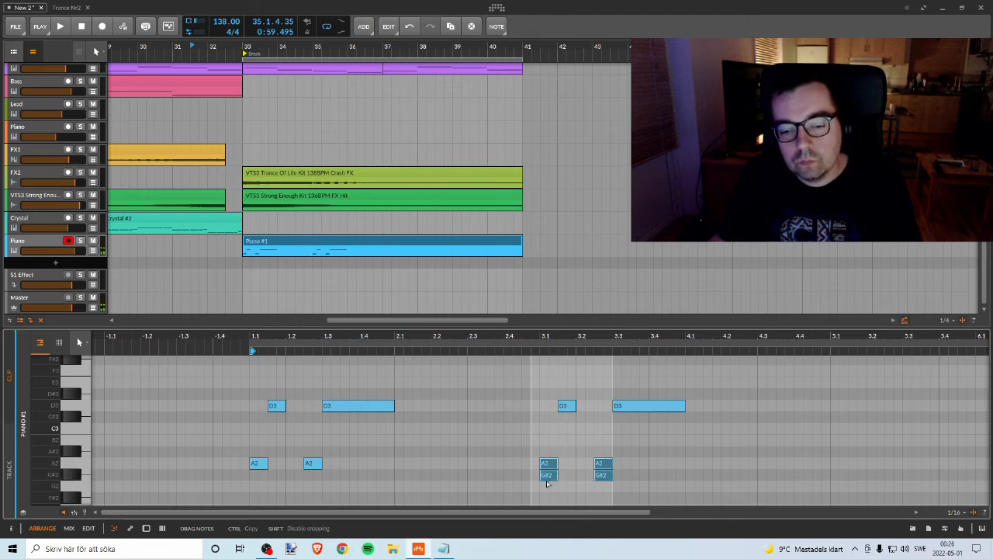
drag(550, 486, 551, 486)
click(564, 408)
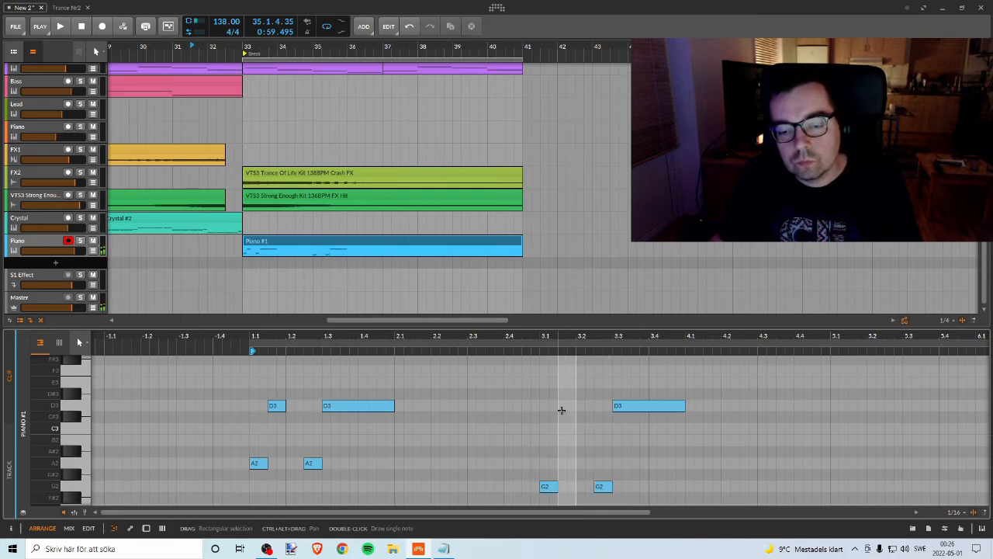
drag(549, 392, 722, 438)
key(Down)
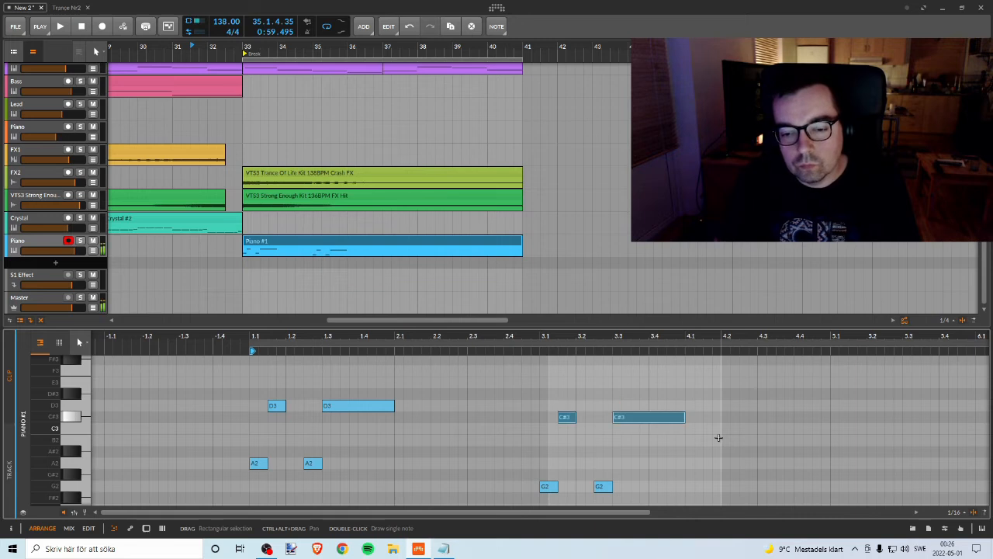
key(space)
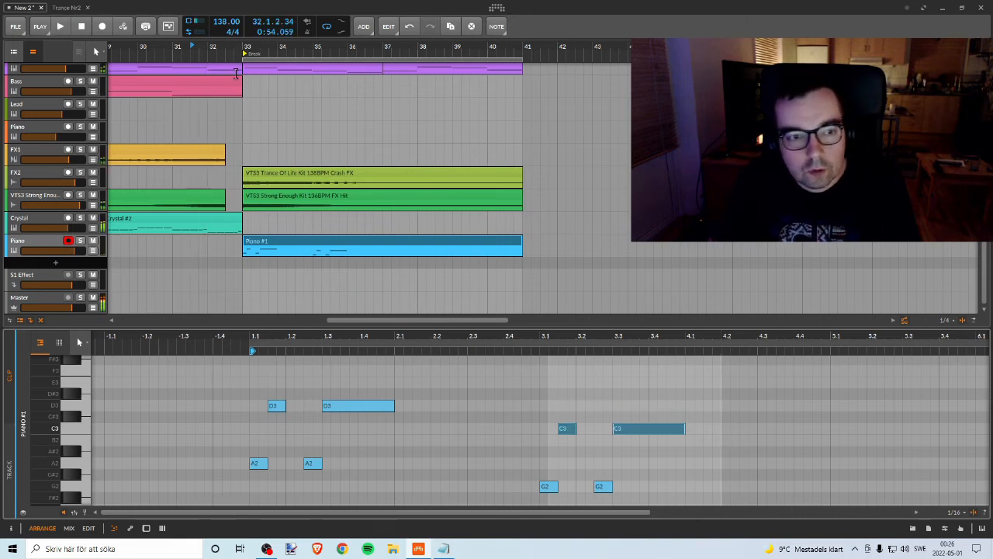
drag(324, 48, 274, 48)
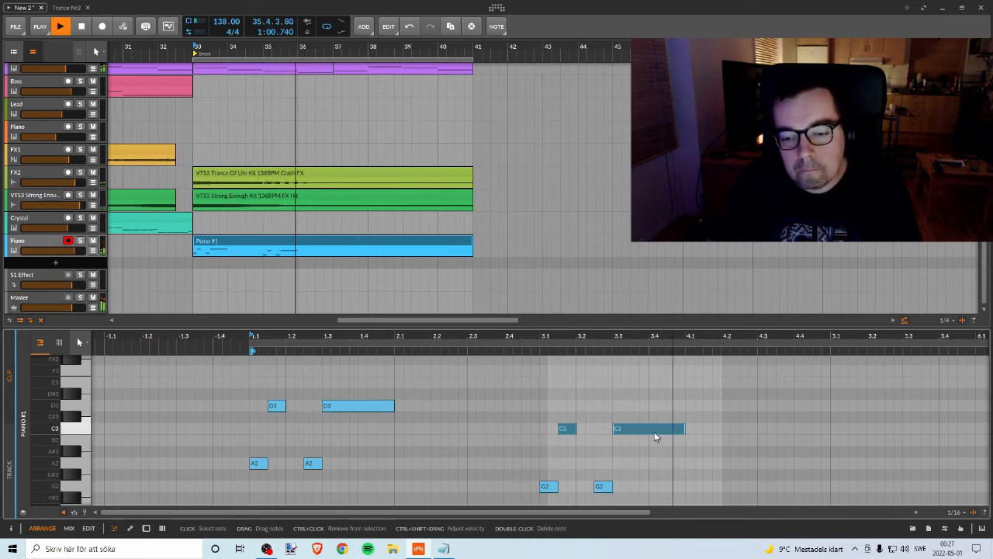
key(space)
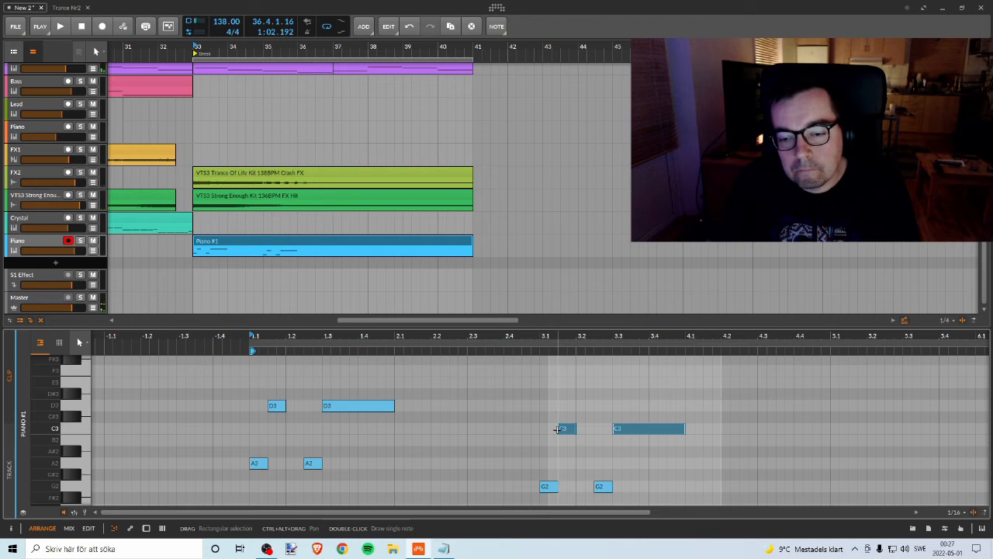
Step: Copy the G2 and C3 phrase from bar 3 and shift the copy to start at bar 5, playing it for timing
drag(527, 404, 739, 508)
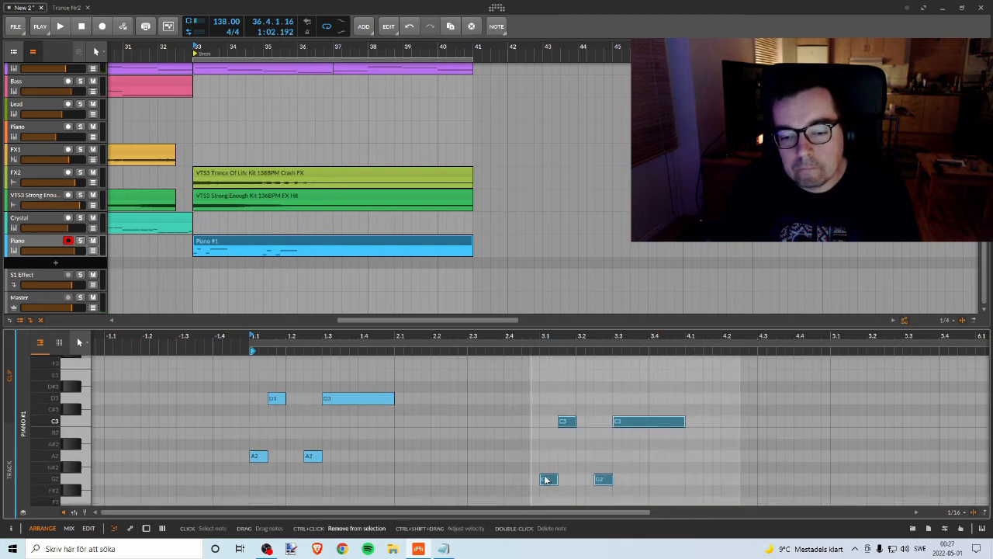
drag(546, 479, 765, 482)
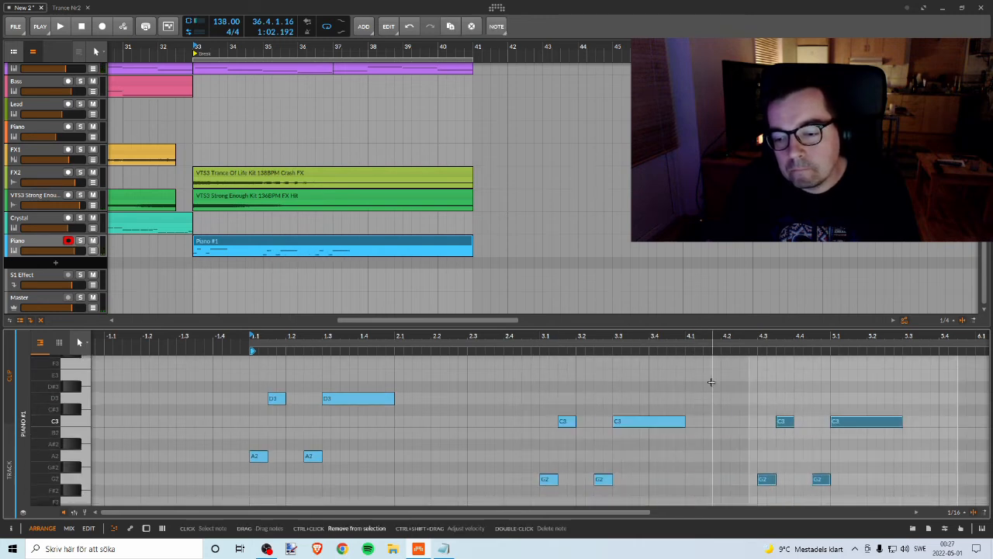
key(space)
drag(689, 337, 459, 340)
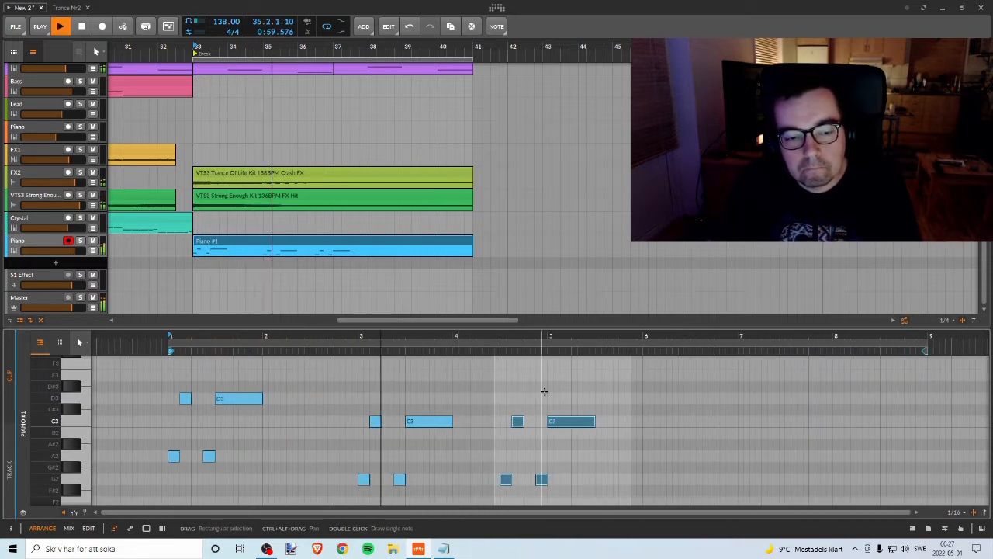
key(Right)
key(Right)
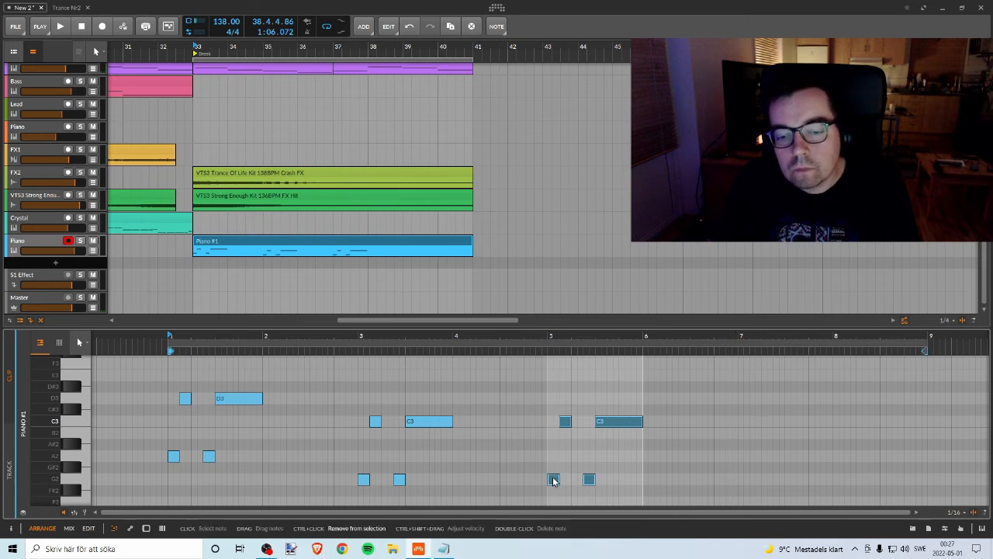
Step: Copy the phrase to bar 7 with its notes lowered to D2 and G2, and listen to it
drag(673, 481, 744, 471)
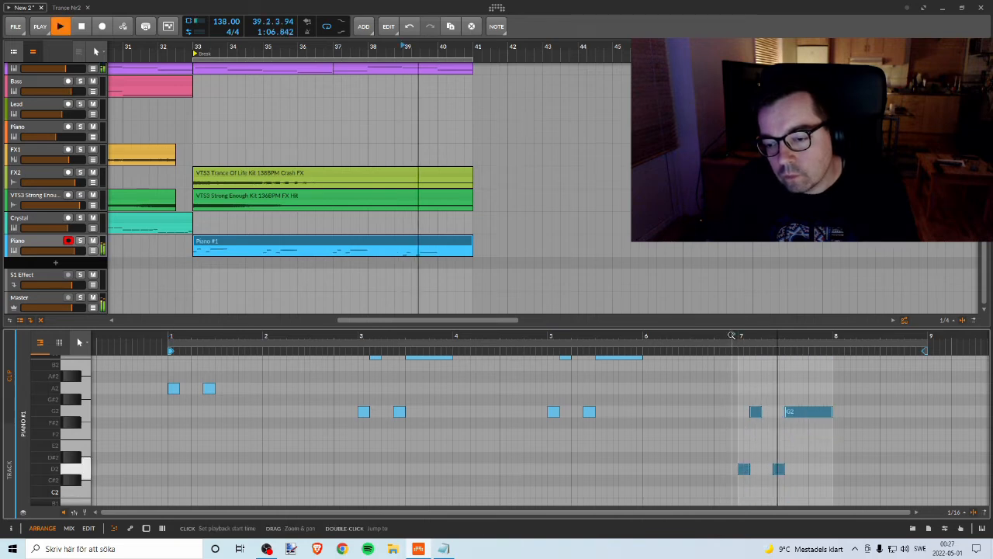
drag(731, 335, 664, 334)
key(space)
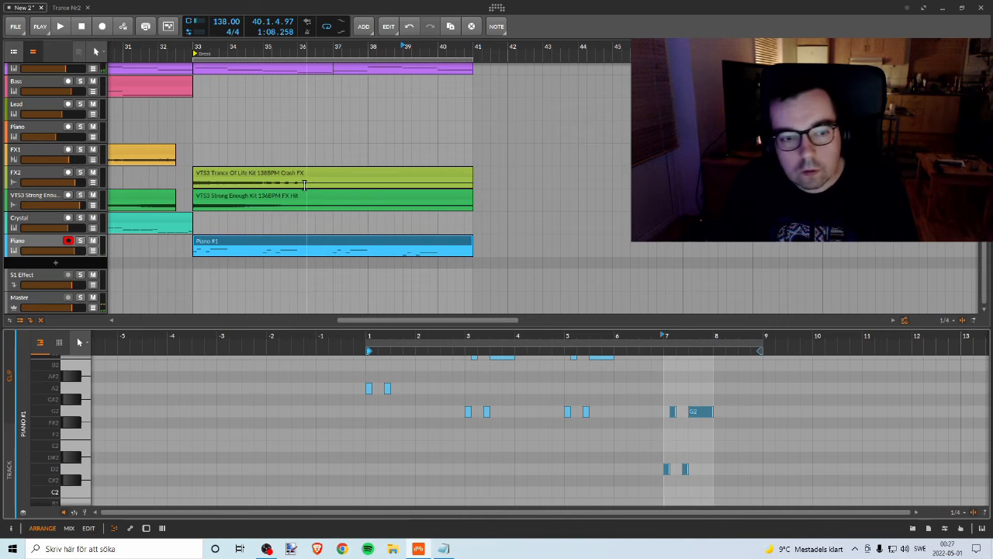
Step: Copy bar 1's long D3 note to F3 at beat 2.2, shorten it to half a beat, and add a short D3 right after it
key(space)
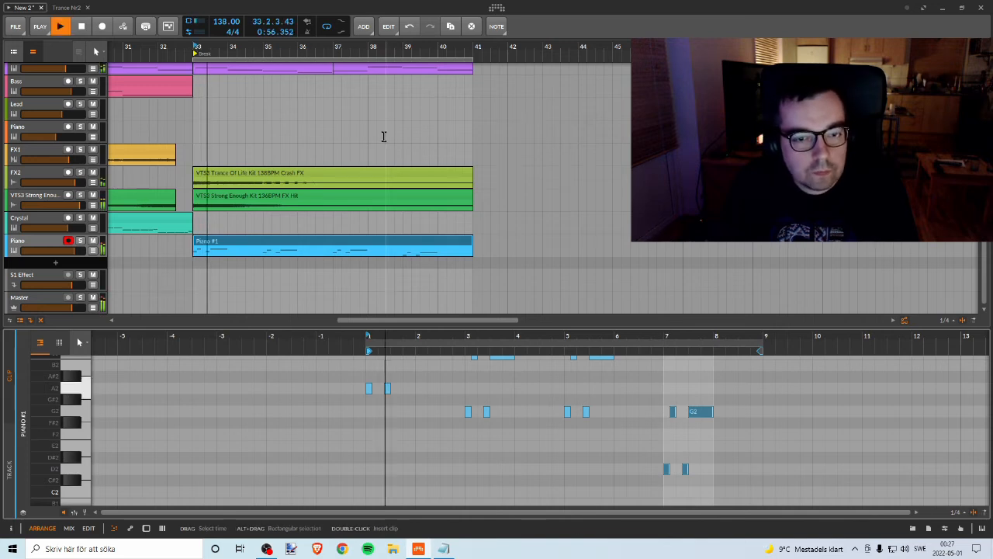
scroll(466, 379, up, 2)
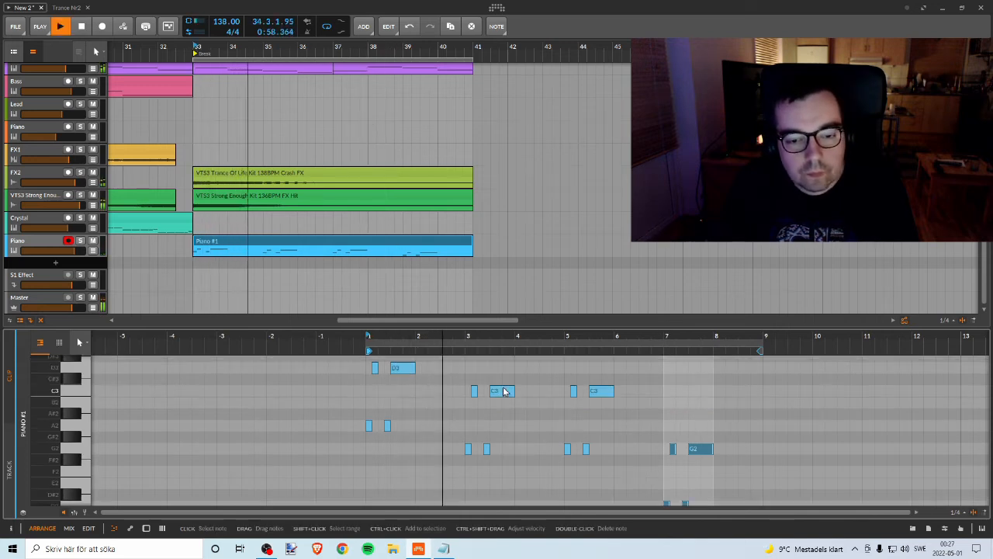
scroll(453, 377, up, 2)
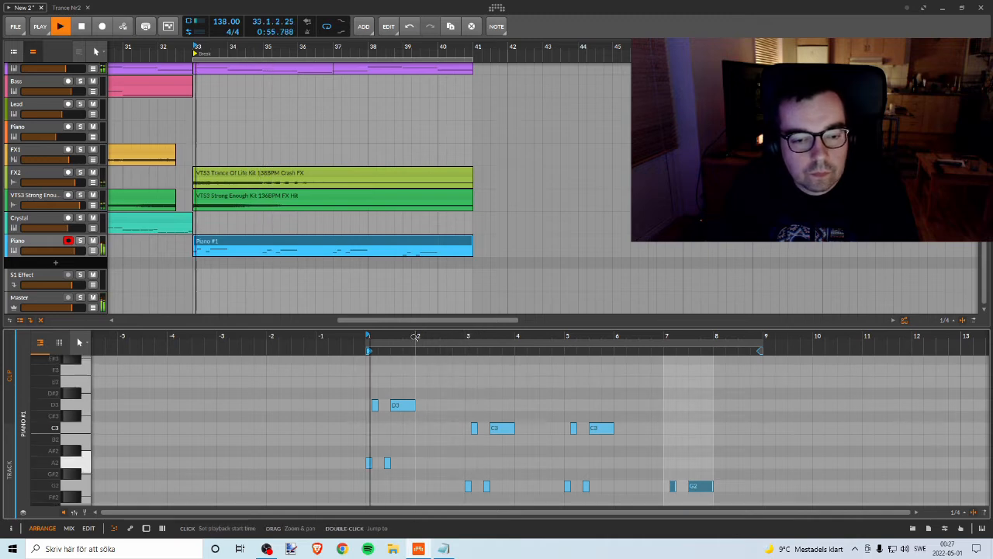
drag(415, 335, 390, 390)
key(space)
click(378, 407)
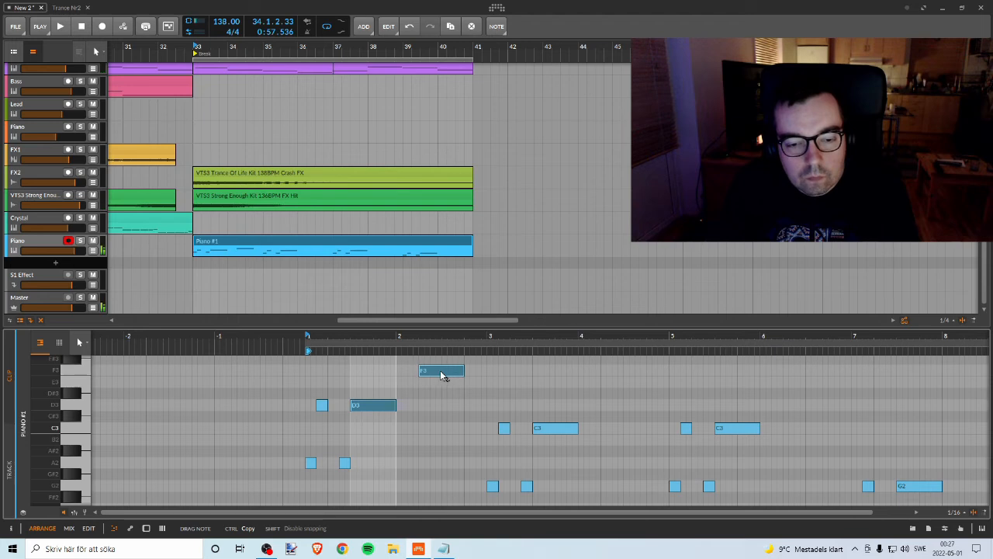
click(441, 374)
drag(461, 369, 426, 372)
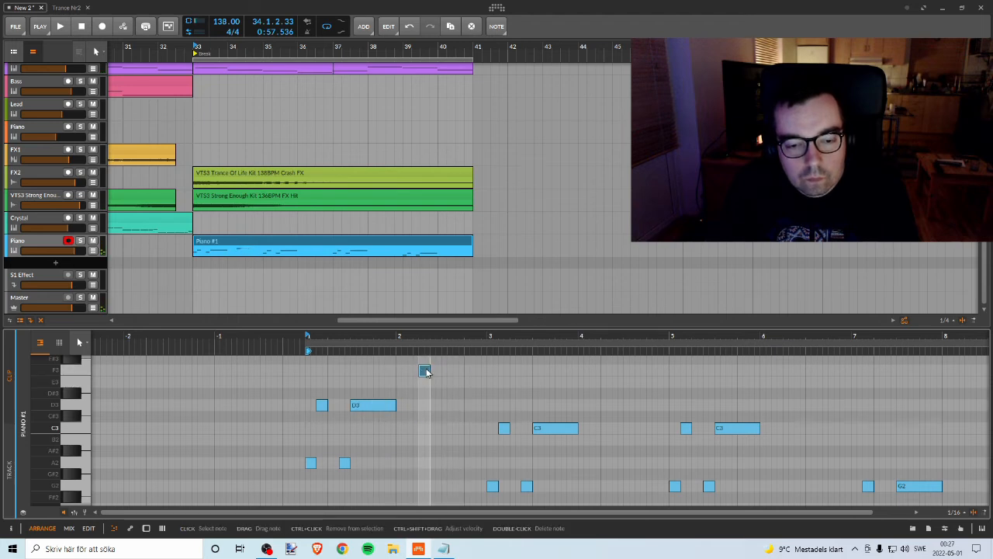
click(438, 405)
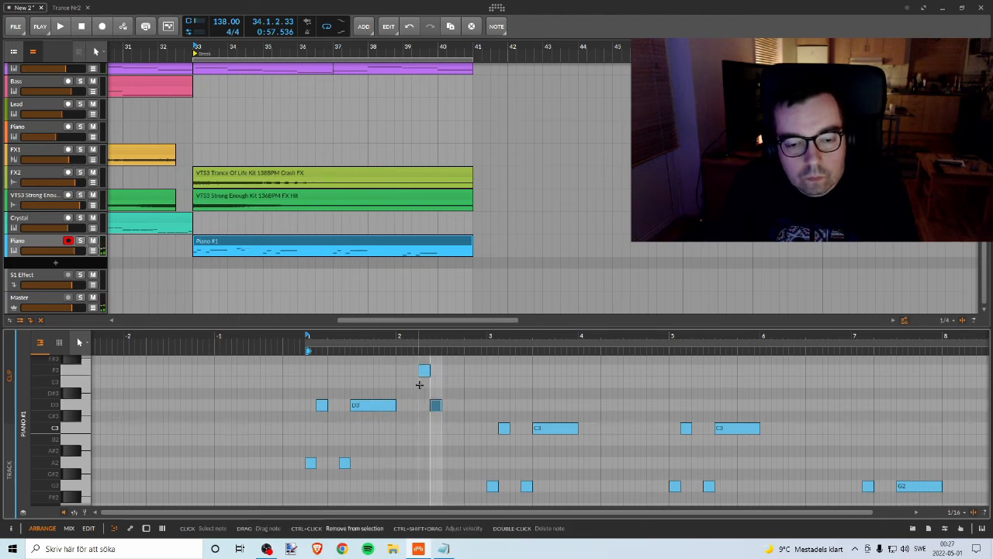
Step: Move bar 2's short D3 to beat 2.3 and lengthen the F3 at 2.2 so that it reaches it
key(space)
drag(421, 344, 481, 360)
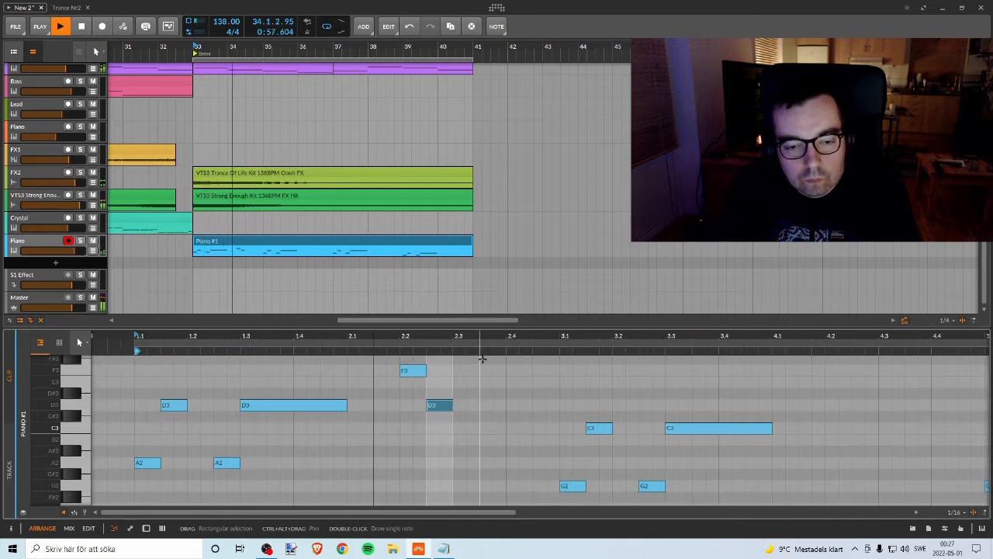
drag(426, 391, 452, 390)
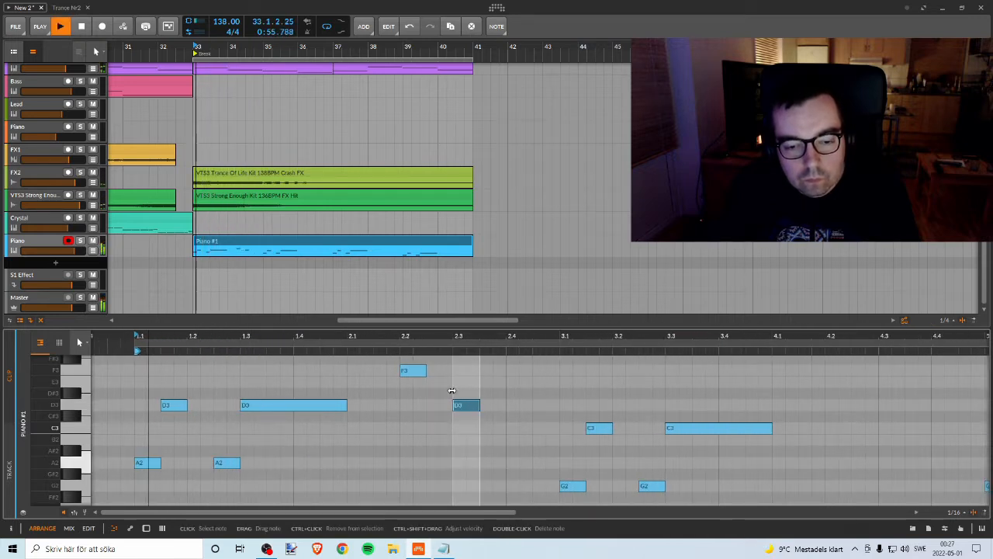
drag(470, 343, 417, 346)
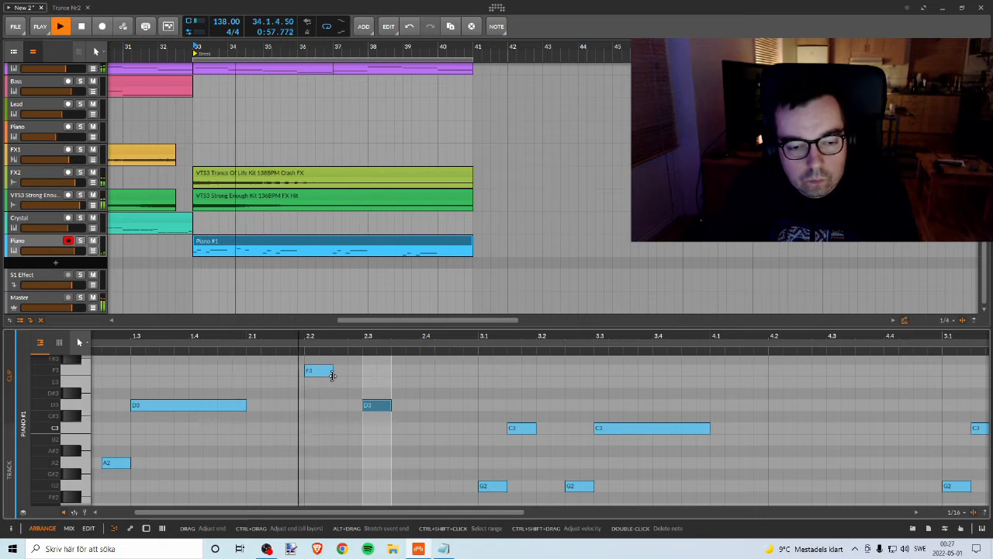
drag(331, 370, 362, 370)
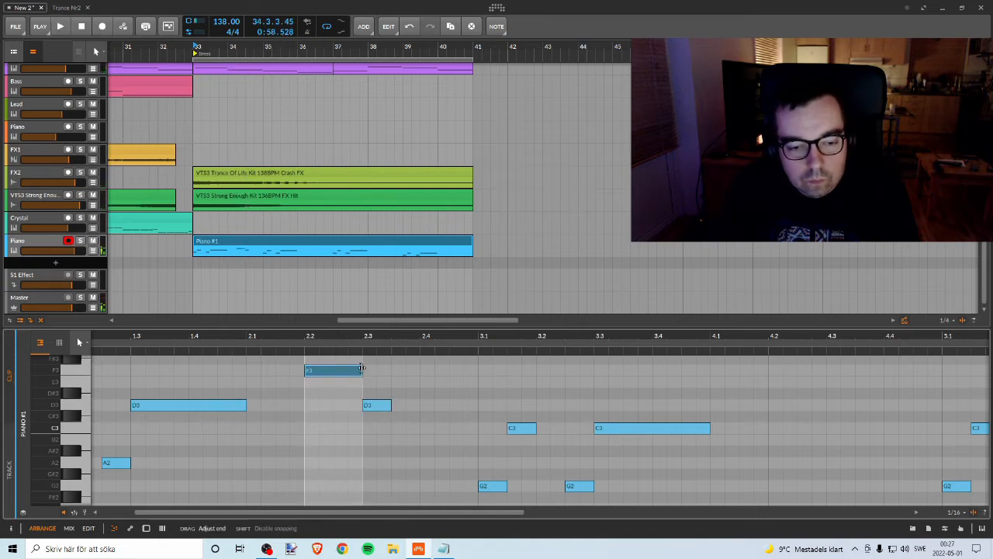
Step: Copy the D3 at beat 2.3 to a short F3 directly after it and listen to the melody through bar 3
drag(382, 405, 398, 405)
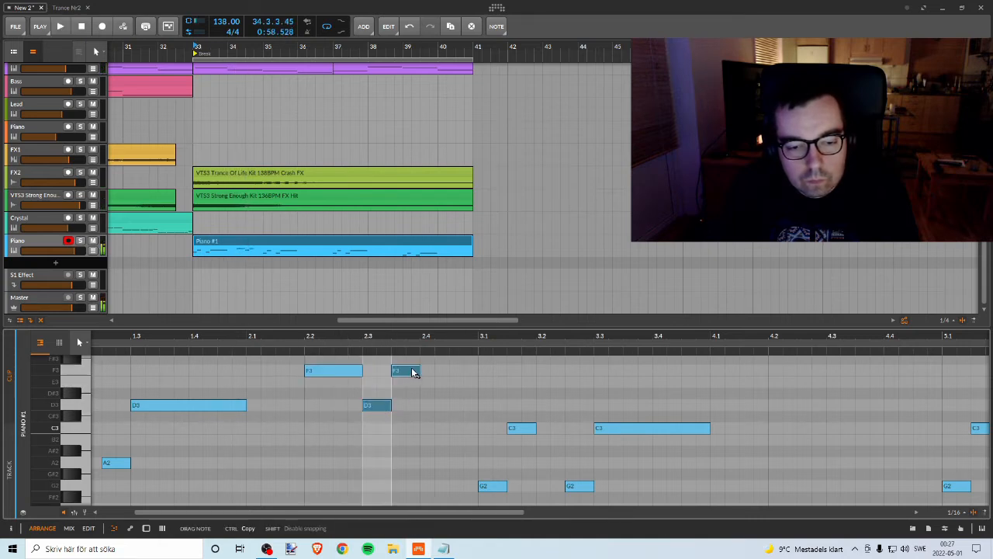
key(space)
drag(412, 368, 348, 337)
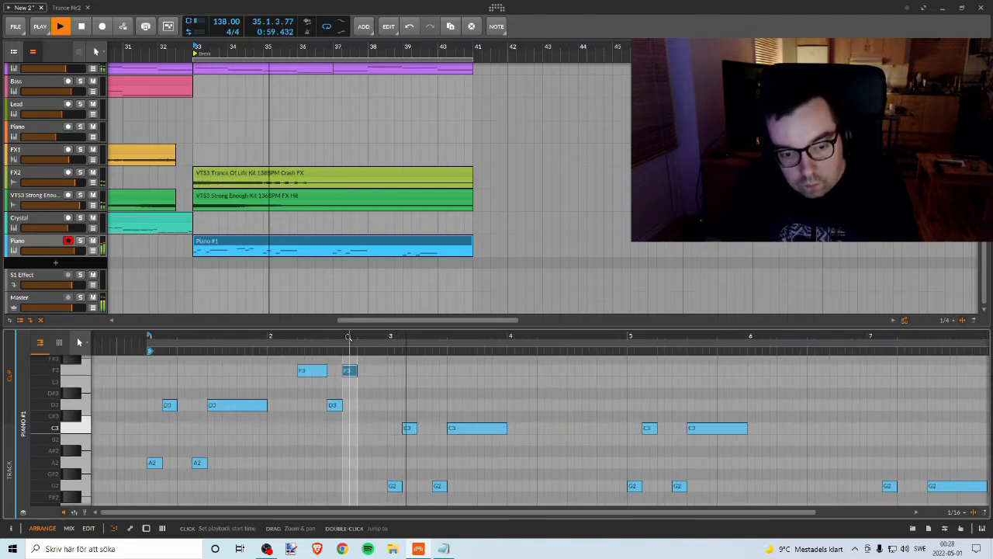
key(space)
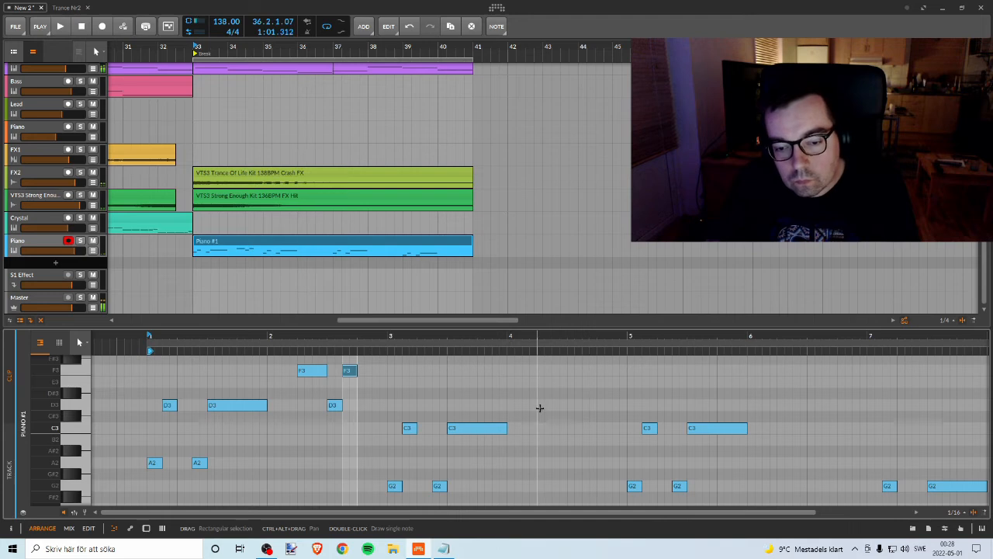
Step: Add three consecutive half-beat notes D3, E3 and C3 starting at beat 4.2, and play the melody
double_click(539, 407)
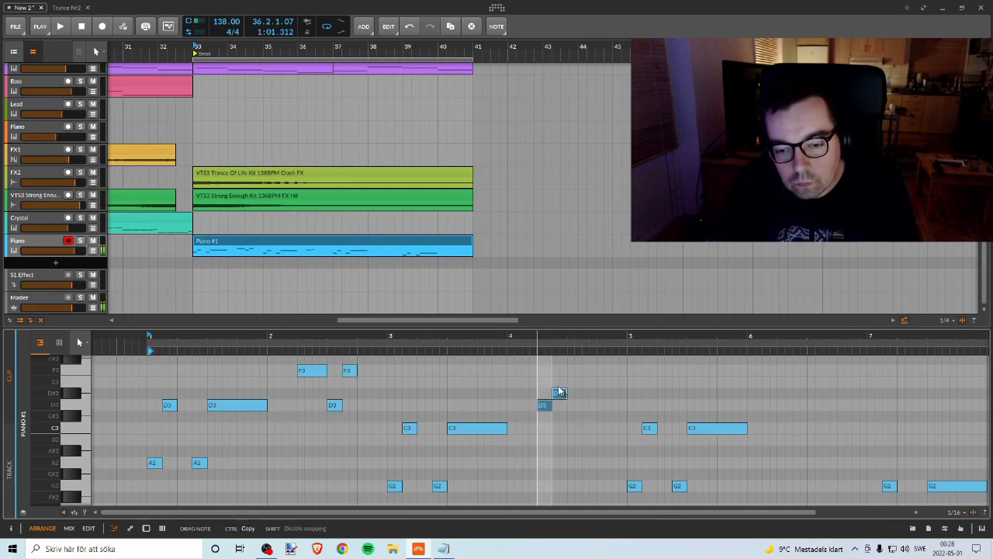
double_click(574, 406)
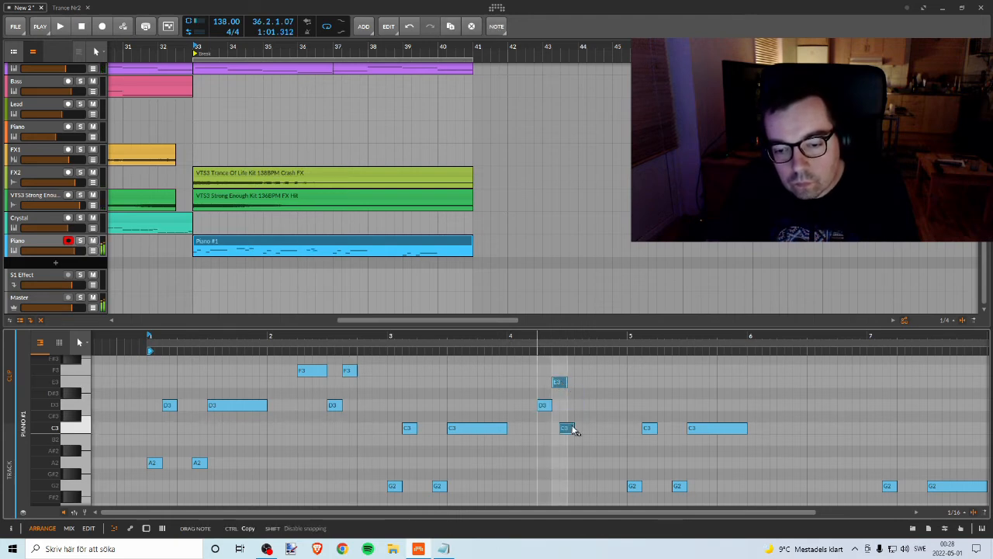
key(space)
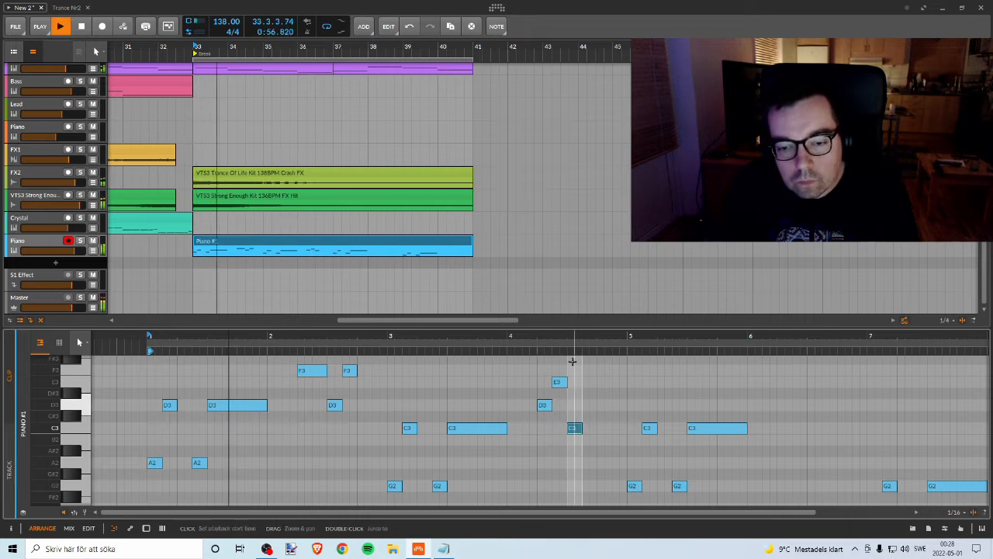
Step: Lengthen bar 4's D3 up to beat 4.3, and move the E3 to 4.3 with the short C3 directly after it
drag(576, 336, 567, 365)
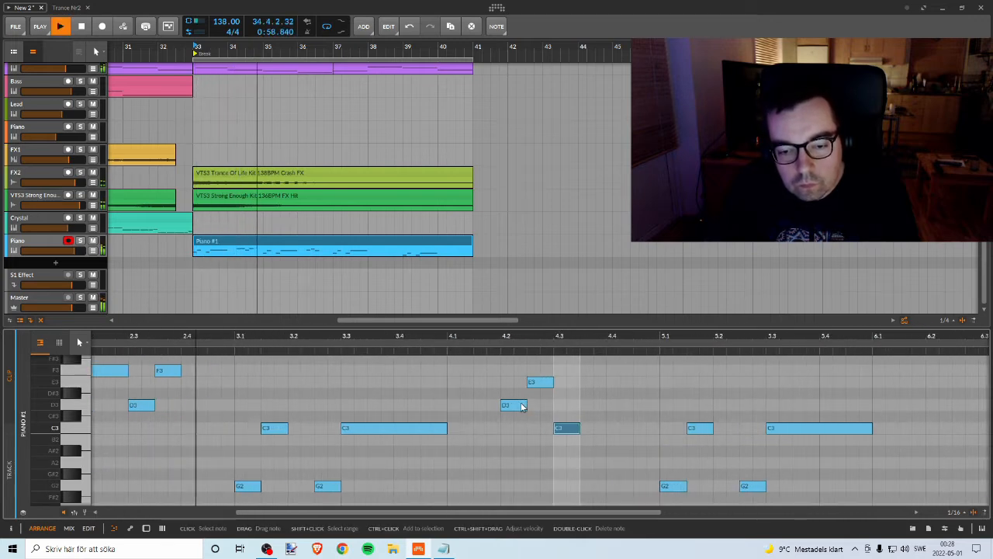
key(space)
click(525, 403)
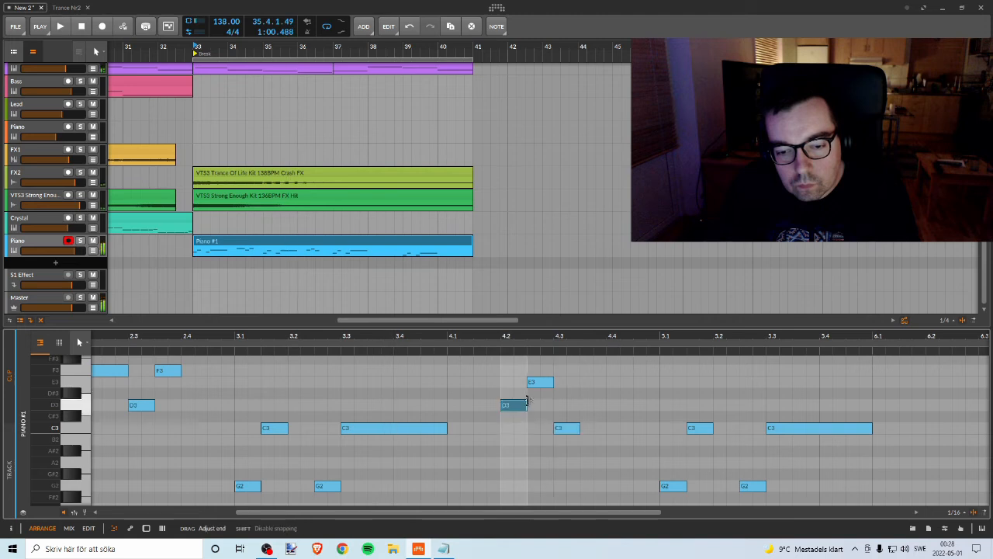
click(551, 383)
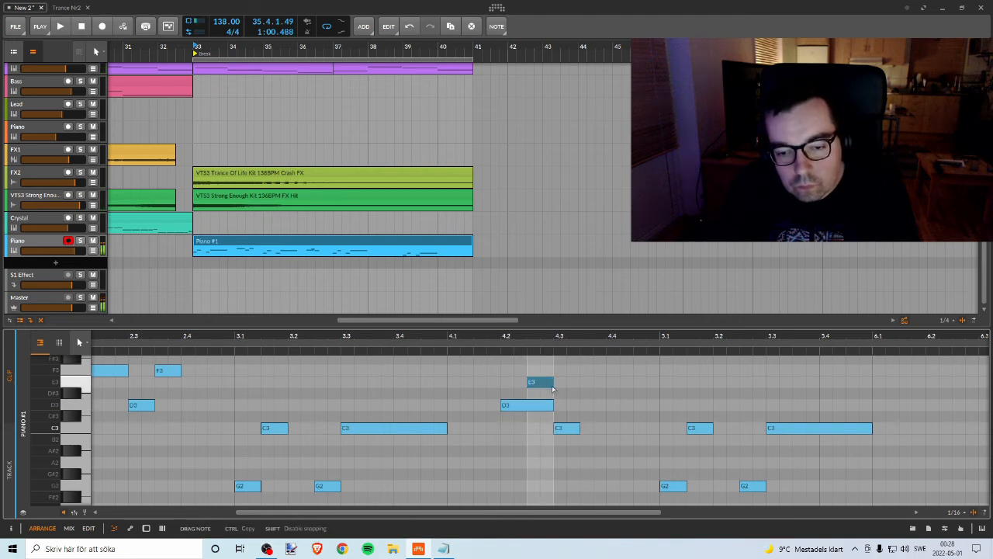
drag(574, 386, 574, 384)
drag(566, 427, 593, 428)
key(space)
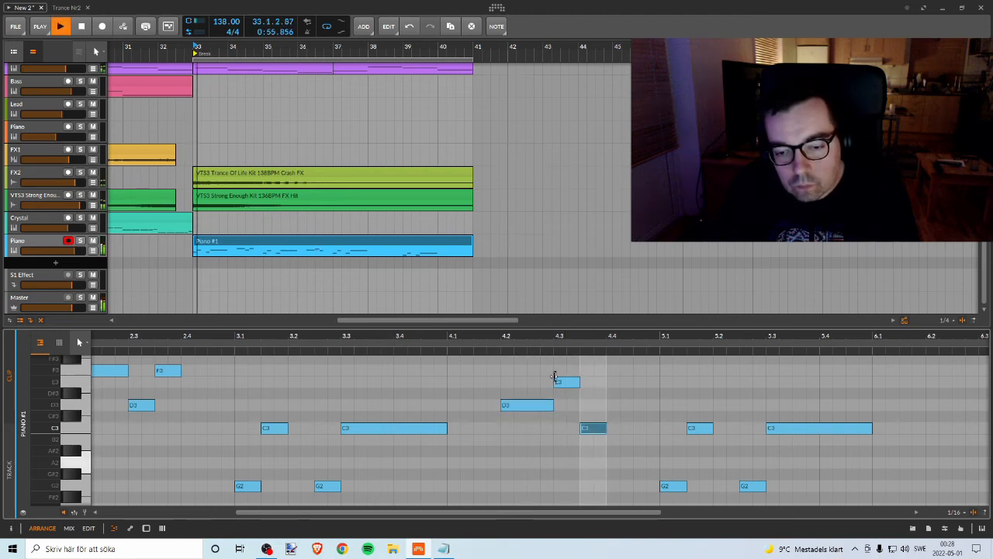
Step: Listen up to bar 6, copy bar 5's long C3 to beat 6.2 and shorten the copy to half a beat
drag(568, 338, 334, 338)
scroll(496, 436, down, 1)
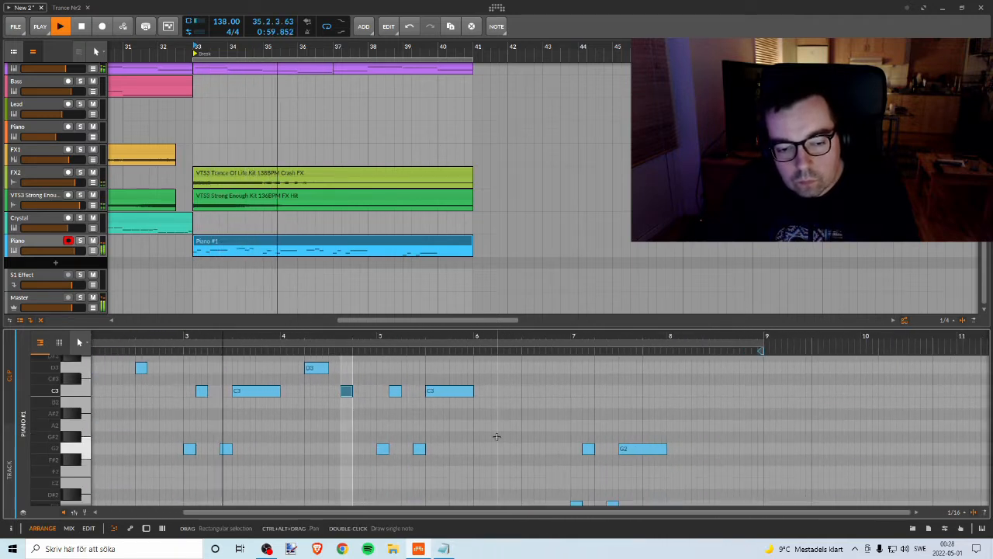
scroll(494, 436, up, 1)
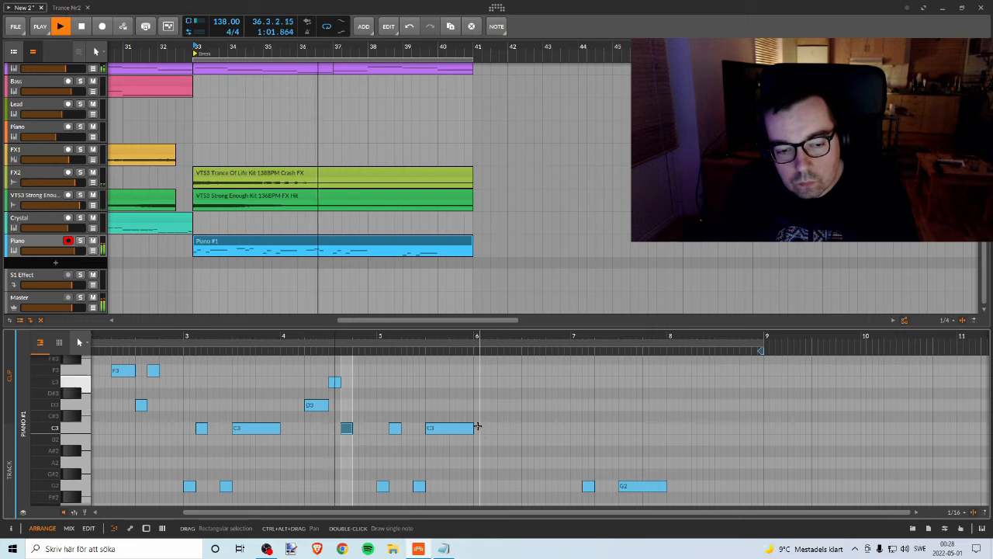
scroll(504, 431, down, 1)
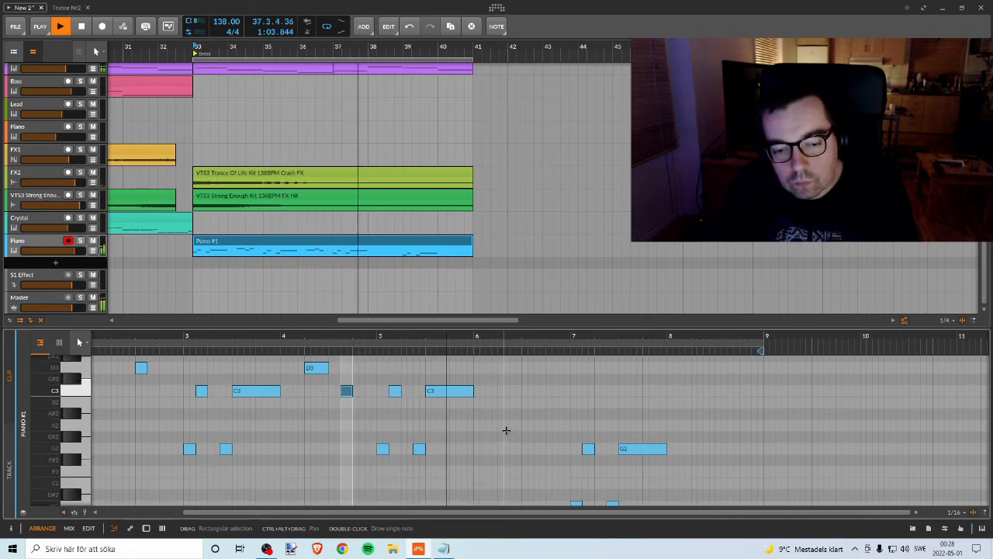
scroll(505, 431, up, 1)
key(space)
click(457, 431)
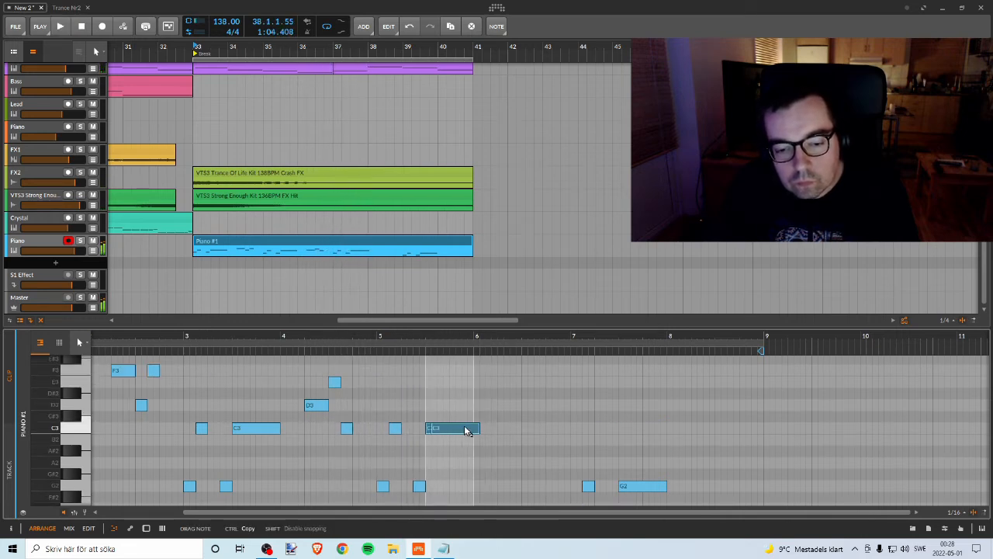
mouse_move(523, 435)
mouse_down()
mouse_move(538, 432)
mouse_move(510, 427)
mouse_up()
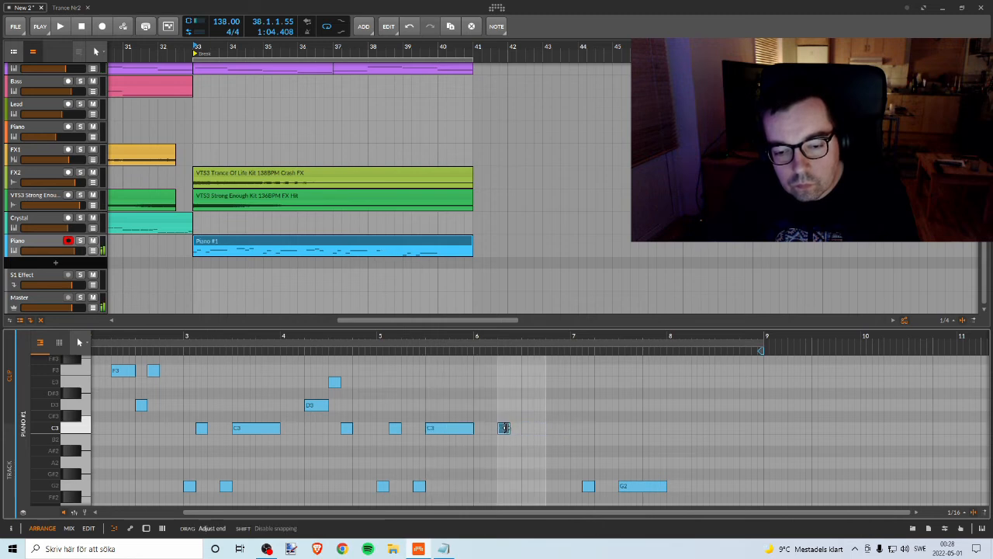
Step: Copy the short C3 at beat 6.2 to E3 directly after it and to C3 after that, and play the melody
click(504, 430)
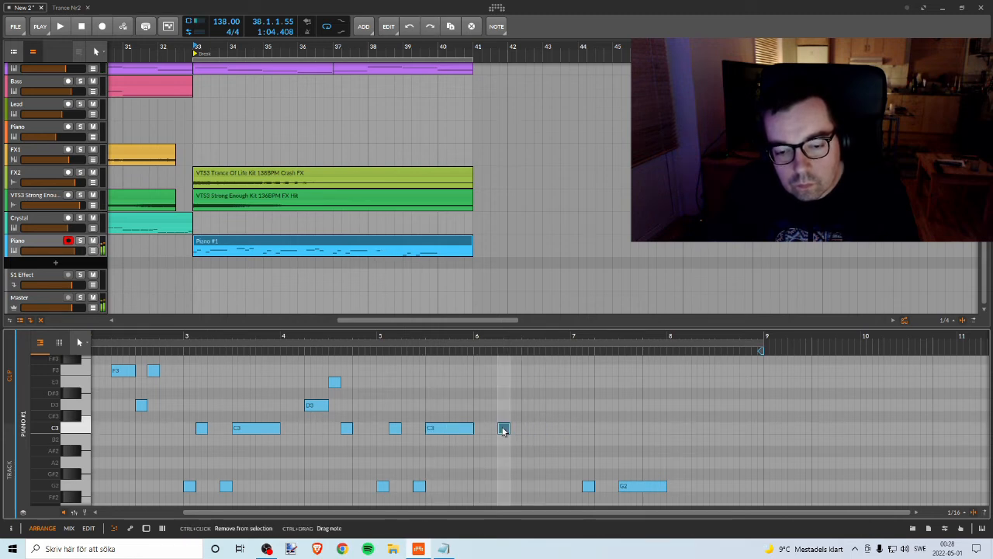
drag(516, 385, 532, 390)
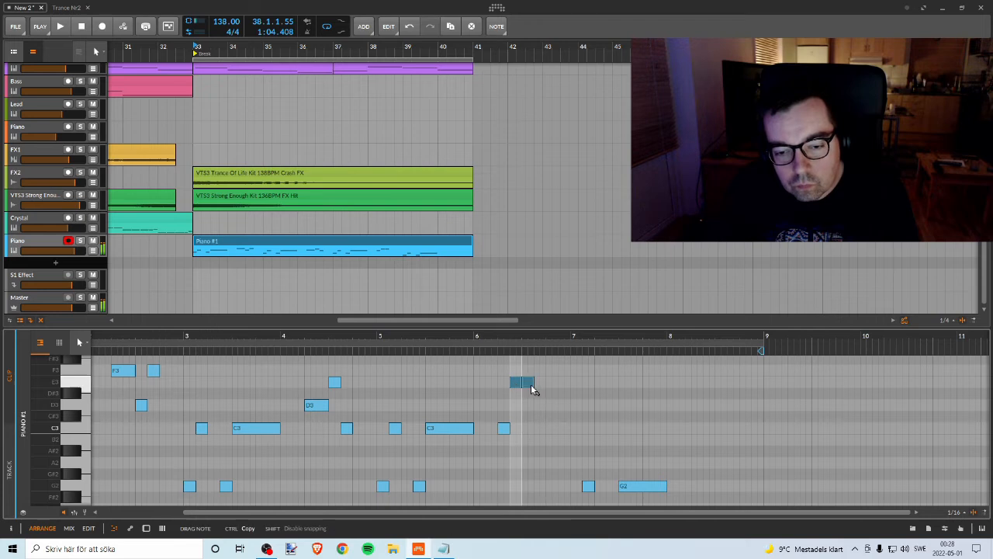
drag(528, 429, 528, 429)
key(space)
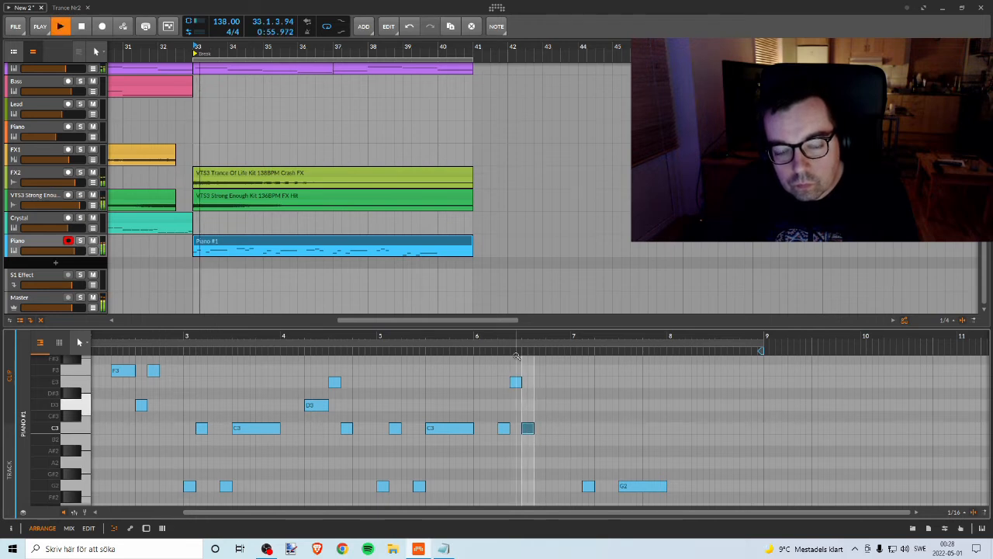
Step: Lengthen the C3 at beat 6.2 to 6.3, shift the E3 and short C3 half a beat later, and listen through bar 7
scroll(526, 435, up, 2)
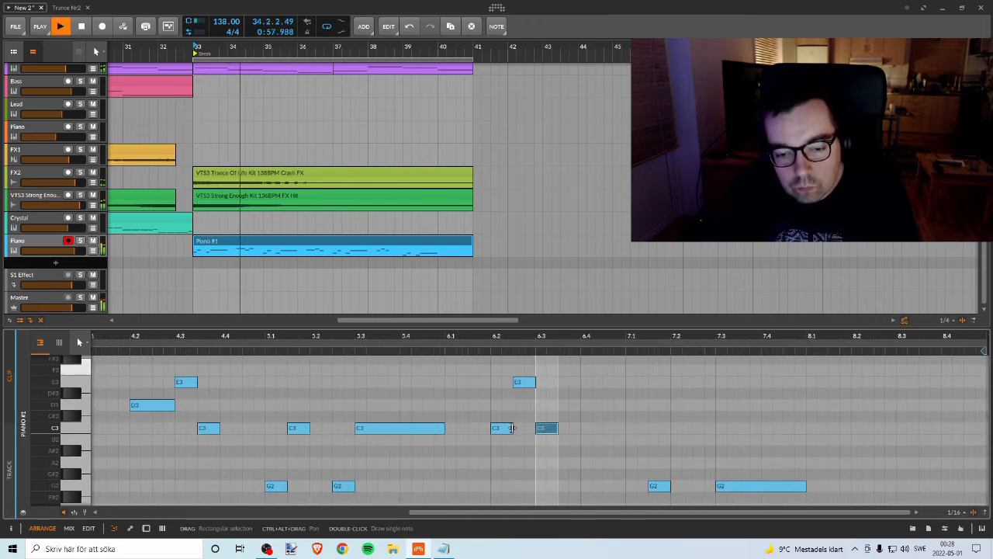
drag(511, 427, 535, 428)
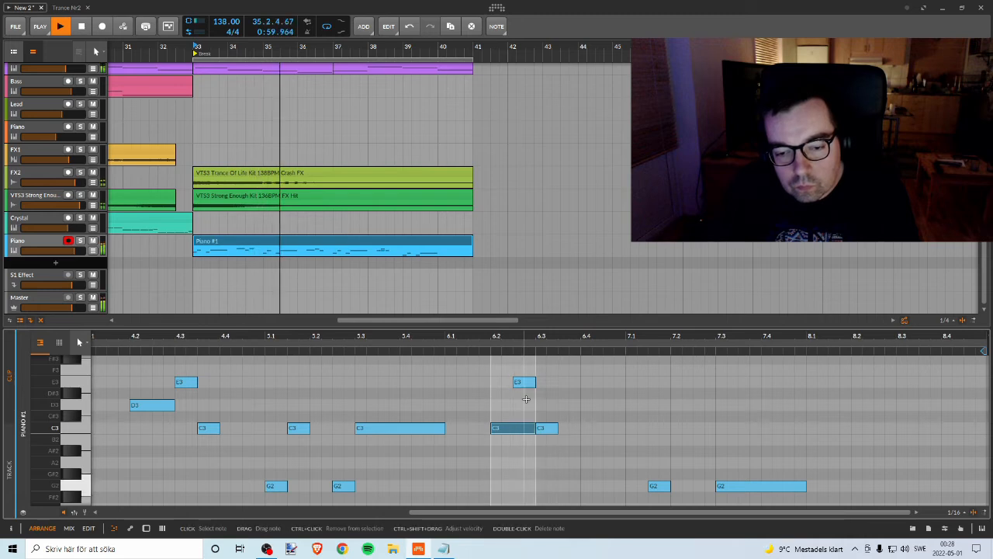
click(518, 382)
drag(519, 382, 541, 381)
drag(550, 432, 573, 431)
drag(568, 338, 326, 339)
scroll(434, 443, down, 1)
scroll(473, 452, up, 1)
key(space)
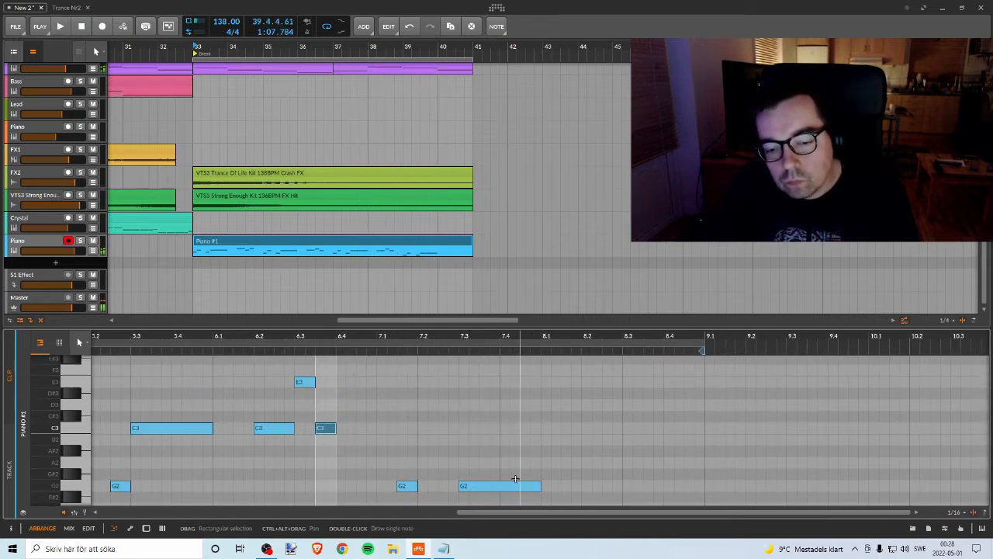
ctrl+click(514, 486)
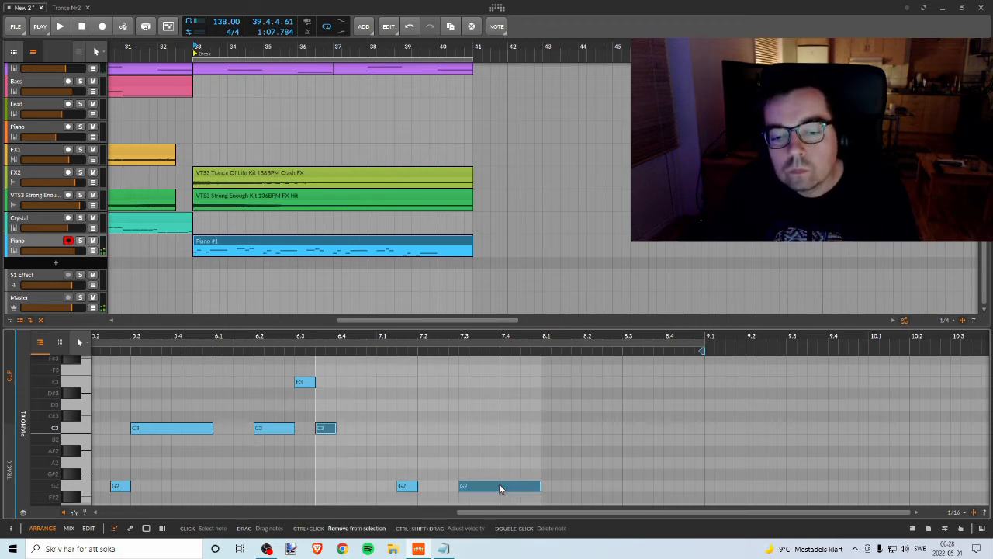
drag(498, 485, 601, 488)
key(ctrl+z)
Step: Add a closing phrase of a one-beat B2 at beat 8.2, a short C3 at 8.3 and a short G2 after it, and play the melody
click(535, 489)
drag(535, 488, 661, 440)
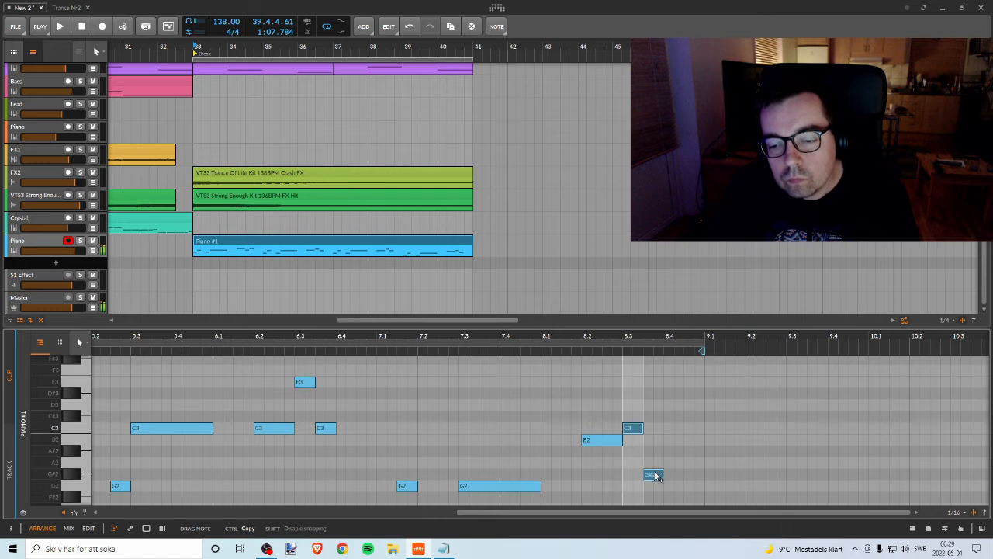
drag(656, 484, 655, 491)
key(space)
drag(592, 342, 547, 334)
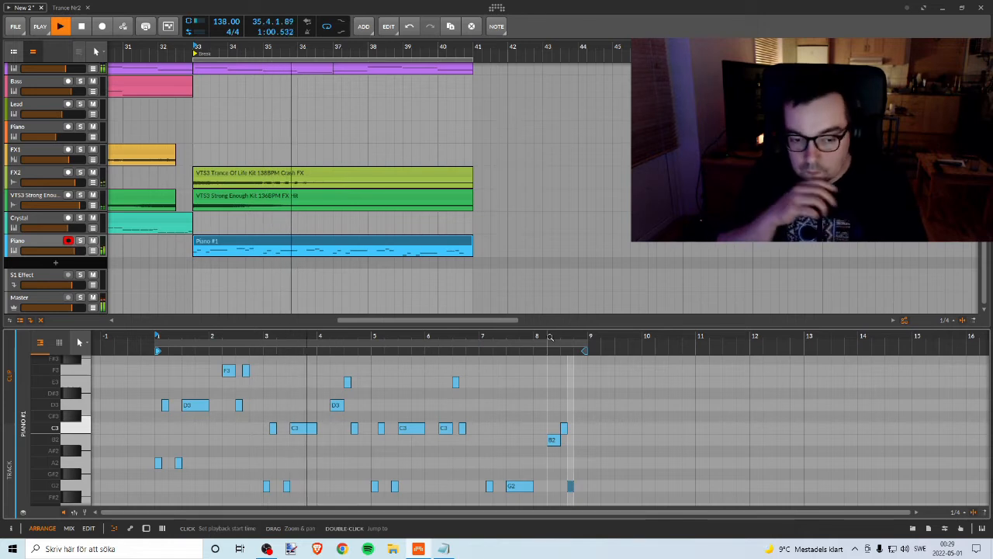
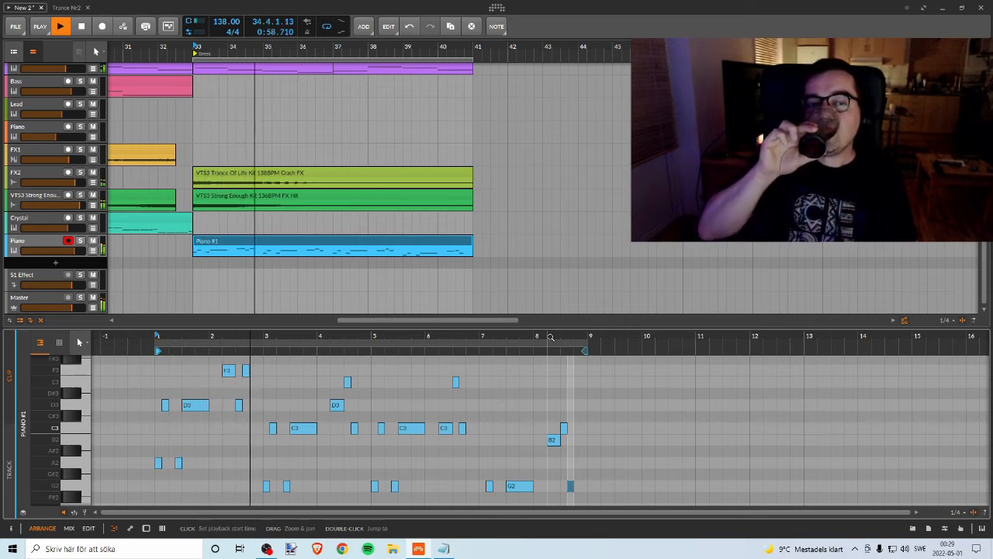
Step: Stop the playback, switch to OBS to check the running recording, and return to Bitwig Studio
key(space)
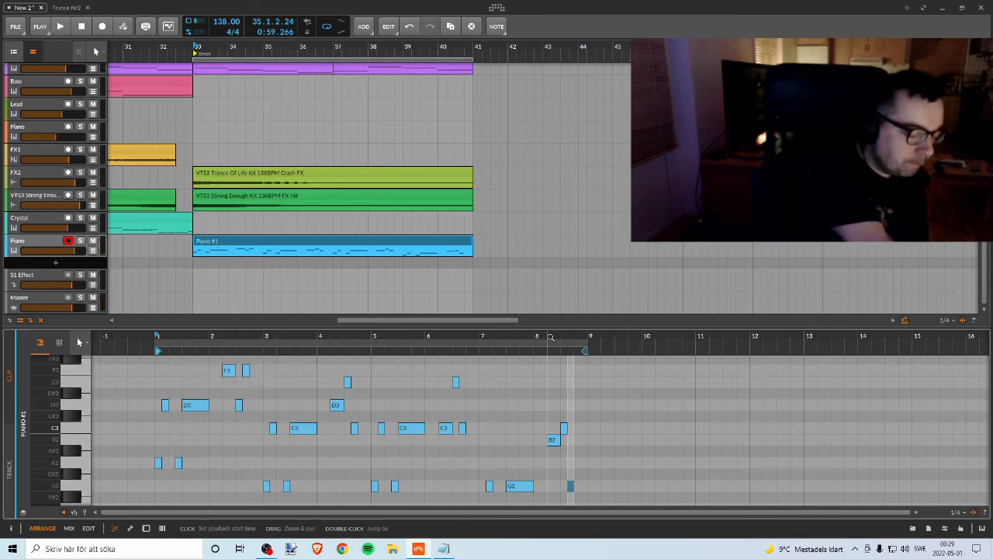
key(alt+Tab)
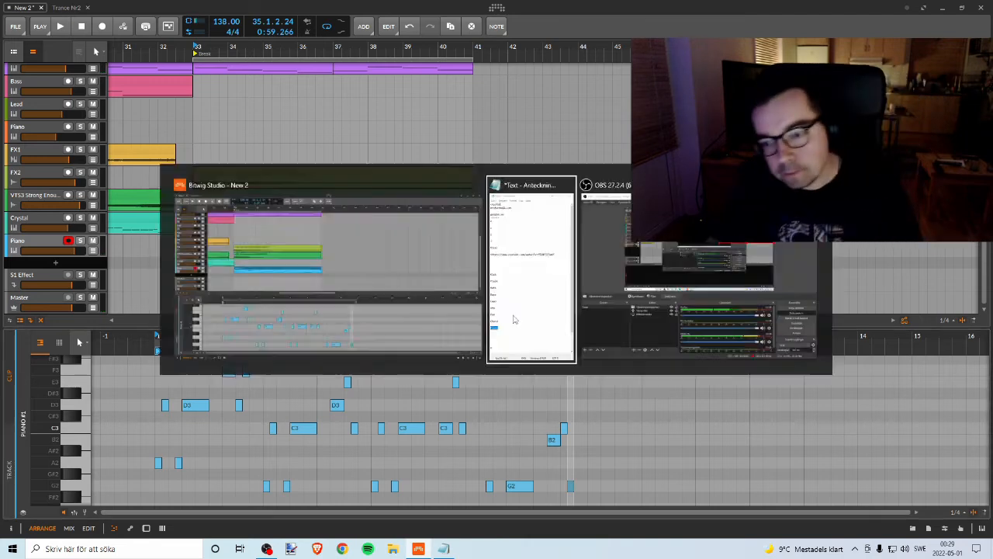
key(alt+Tab)
key(alt+Tab)
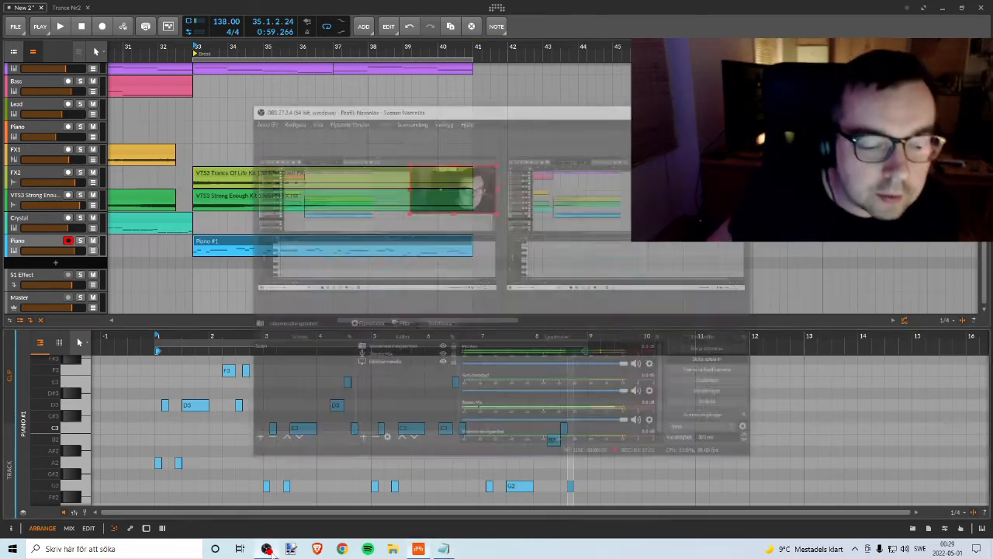
click(622, 5)
Step: Examine the clips on all tracks of the arrangement from bar 1 through the break at bars 33 to 41
drag(228, 50, 428, 14)
scroll(362, 108, up, 3)
scroll(351, 108, down, 3)
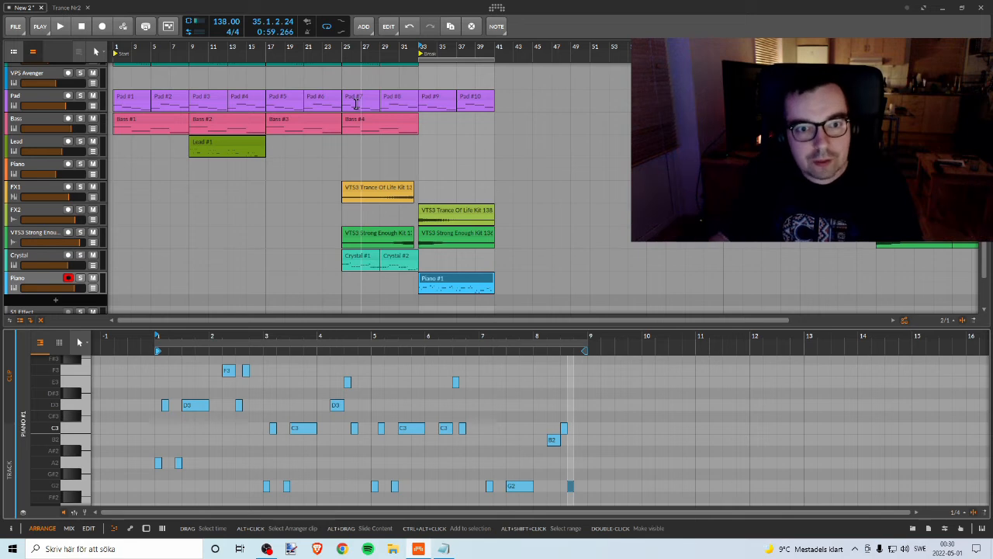
scroll(349, 77, up, 4)
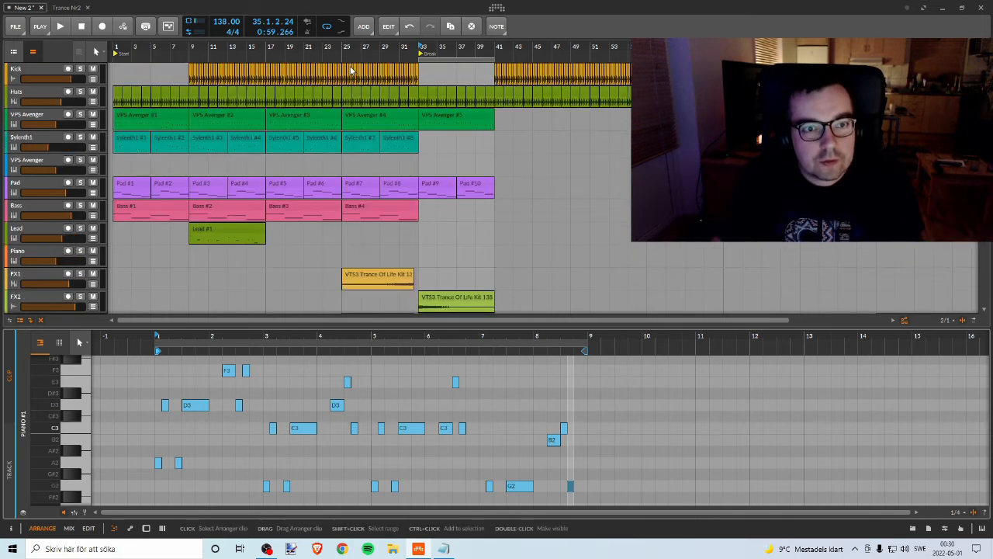
scroll(357, 77, down, 2)
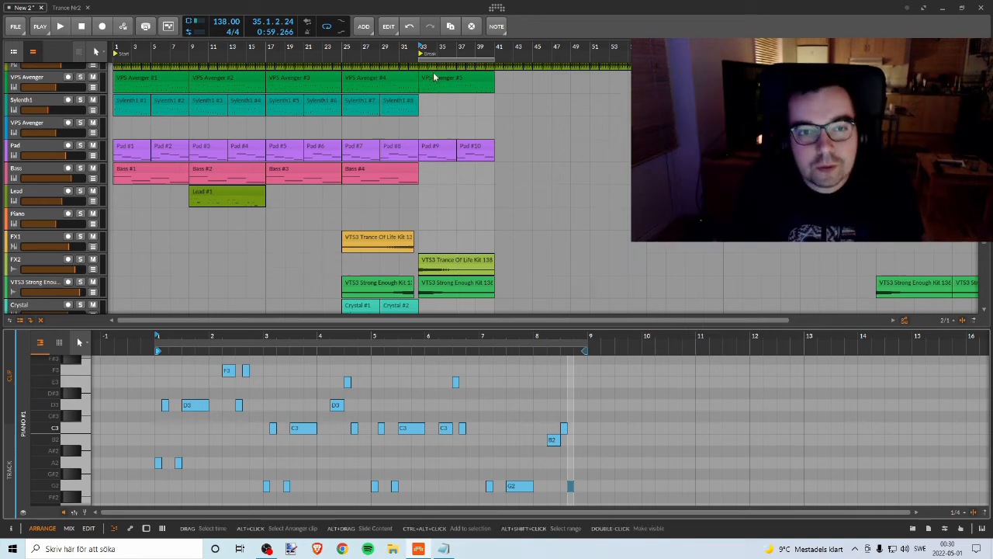
scroll(436, 76, up, 2)
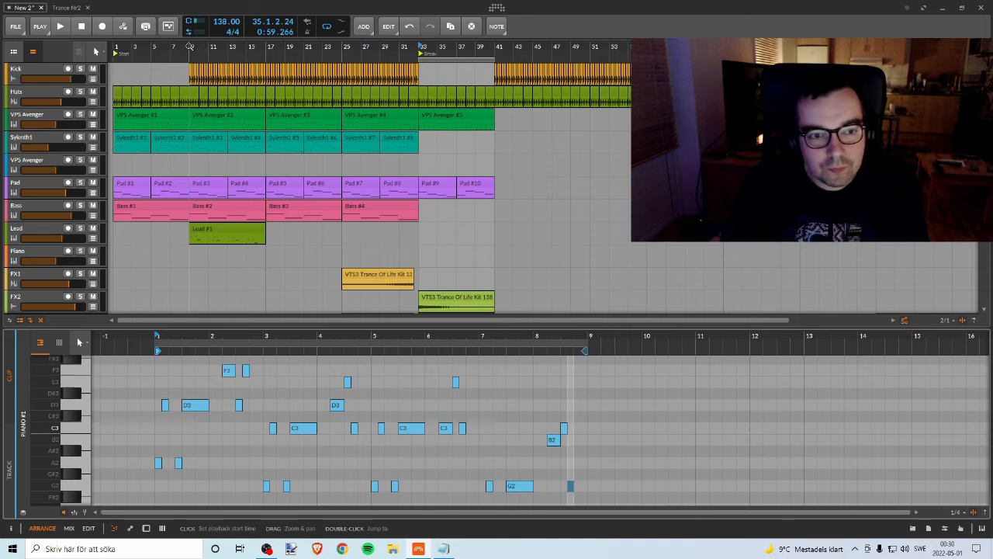
scroll(459, 70, down, 3)
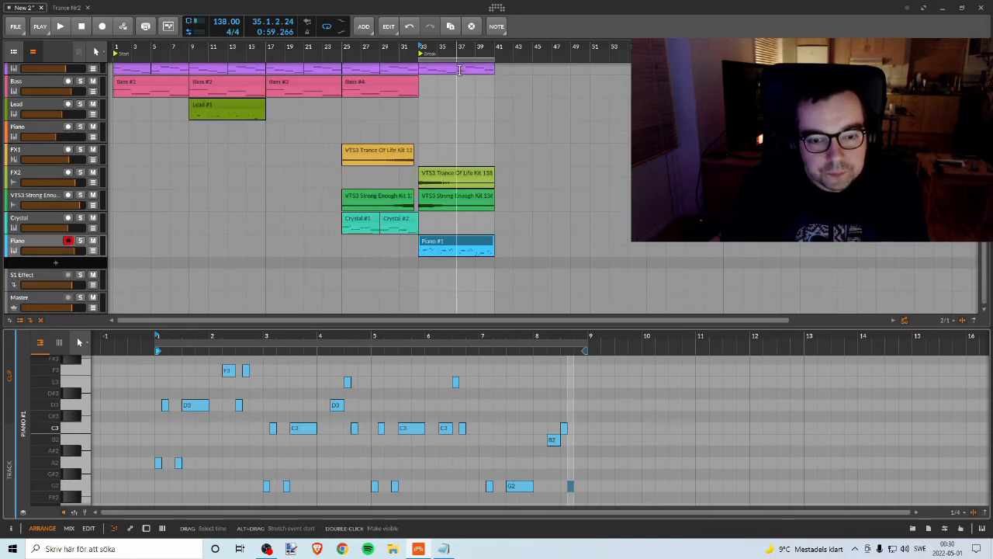
scroll(459, 91, up, 3)
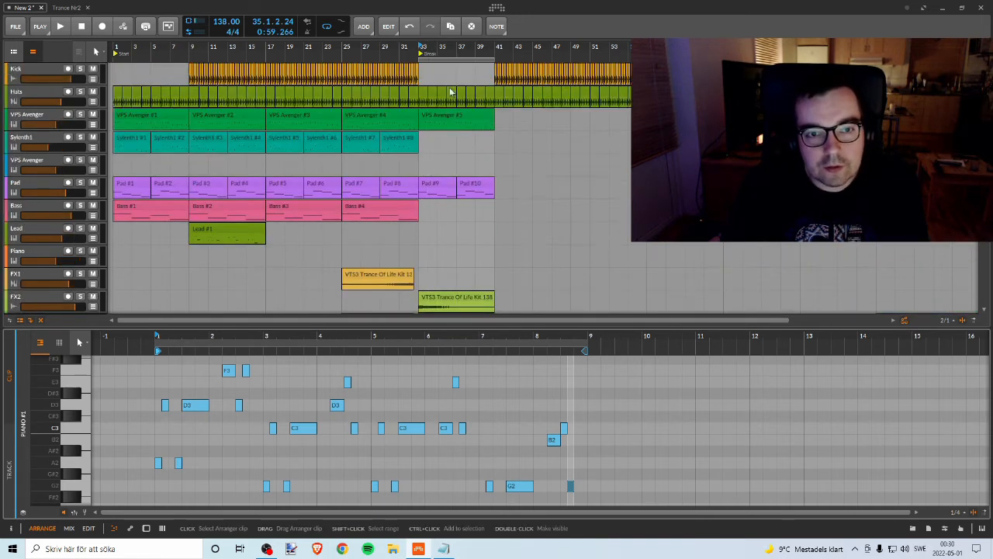
scroll(453, 89, down, 1)
Step: Play the arrangement from bar 25 into the break to hear how the piano melody enters
click(343, 48)
key(space)
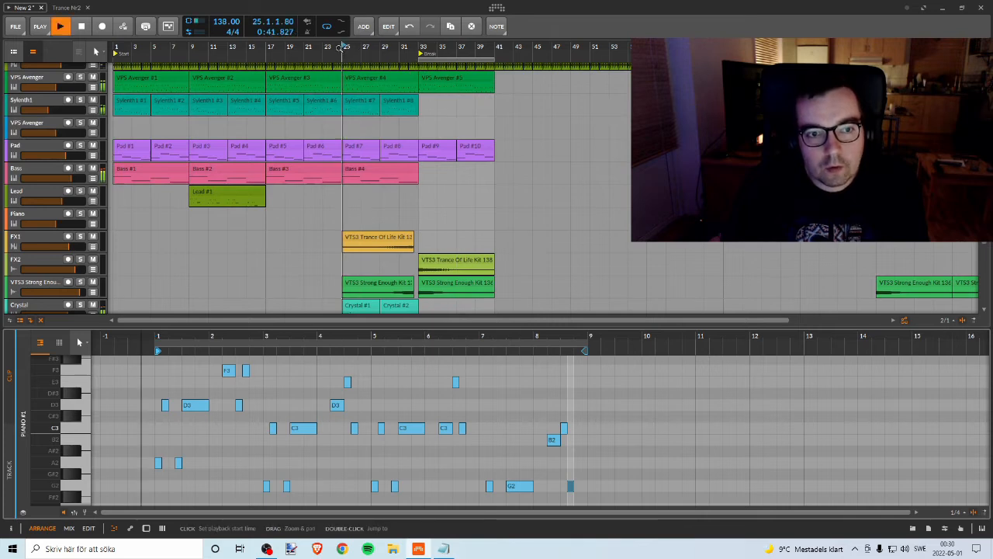
scroll(418, 148, down, 3)
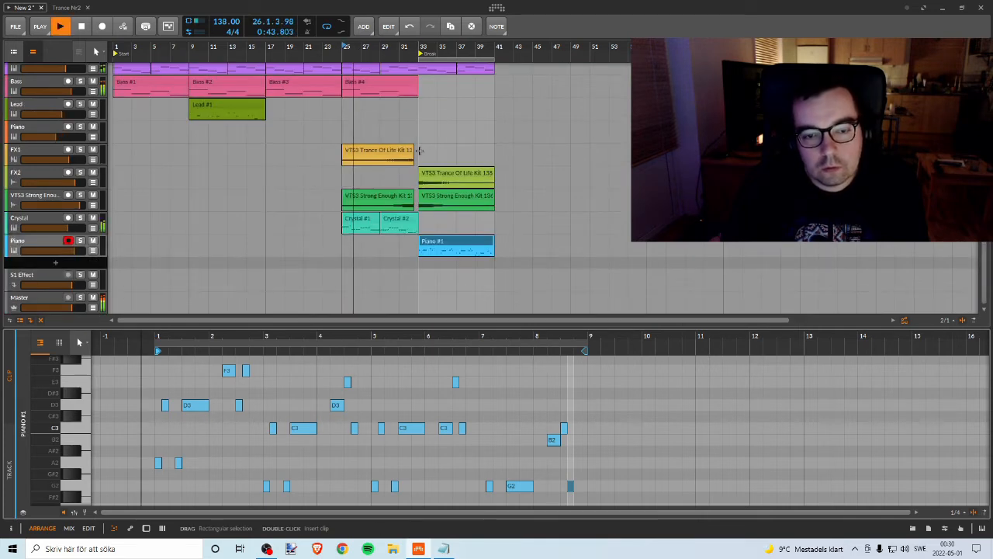
scroll(419, 150, up, 4)
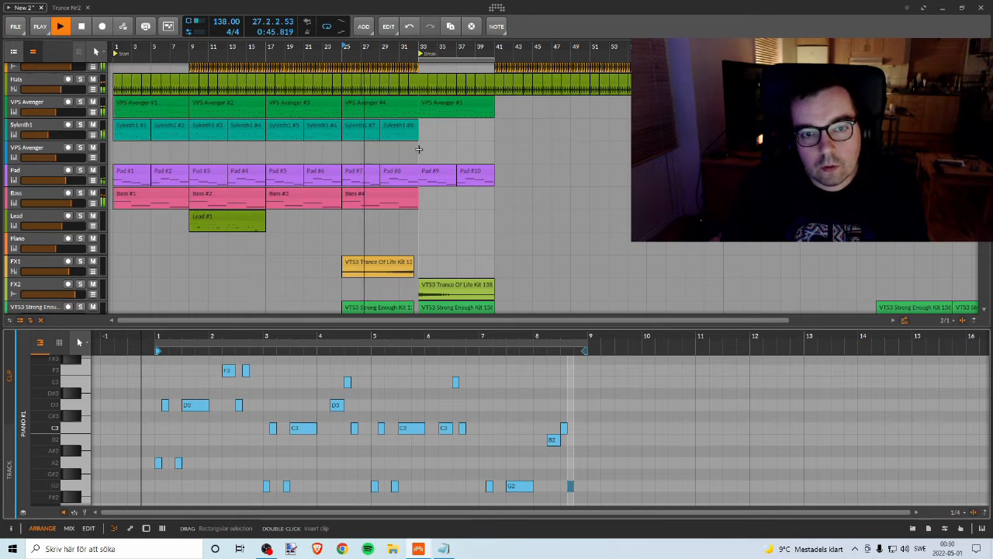
scroll(418, 148, down, 3)
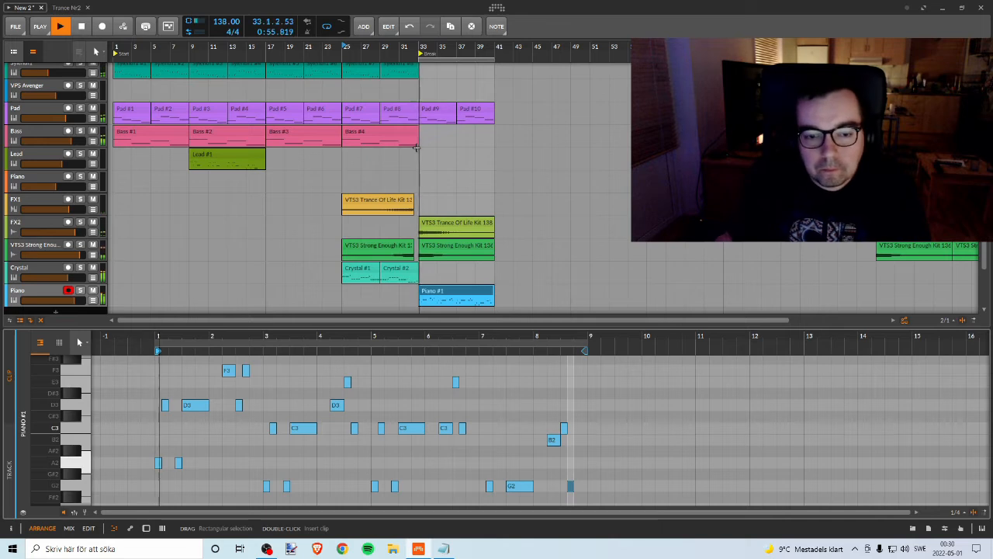
scroll(491, 215, down, 1)
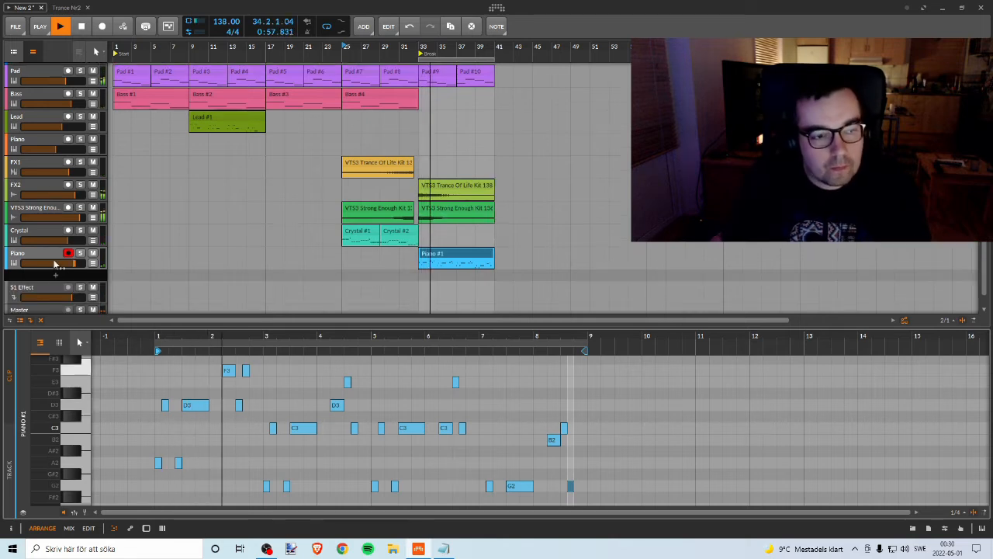
Step: Insert Bitwig's Reverb after Kontakt in the device chain of the armed Piano track
key(d)
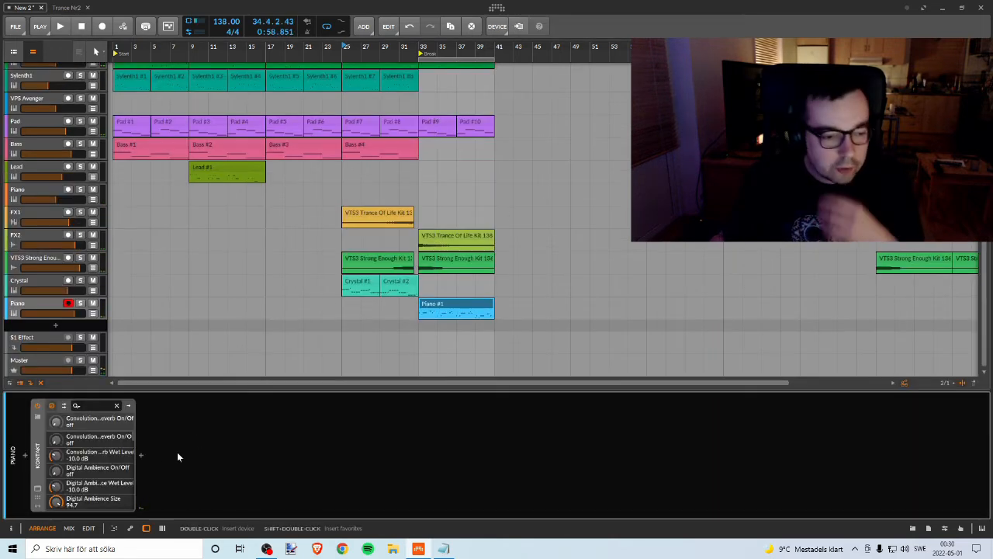
click(139, 454)
text(ew)
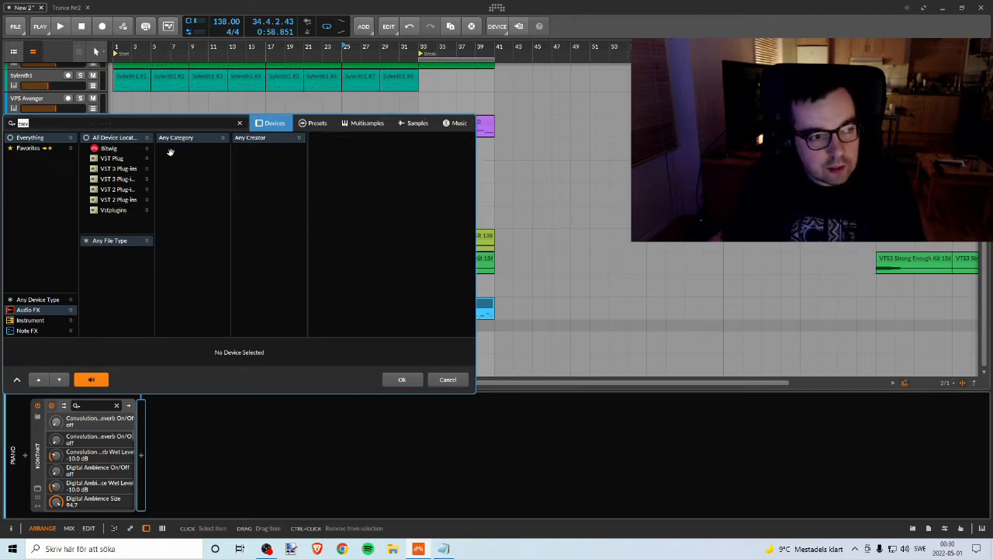
click(341, 138)
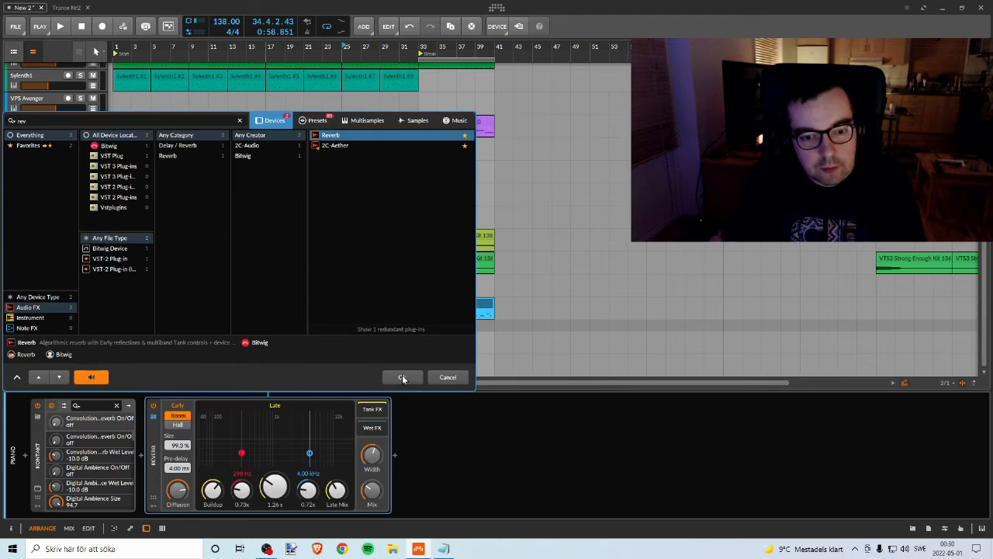
click(402, 379)
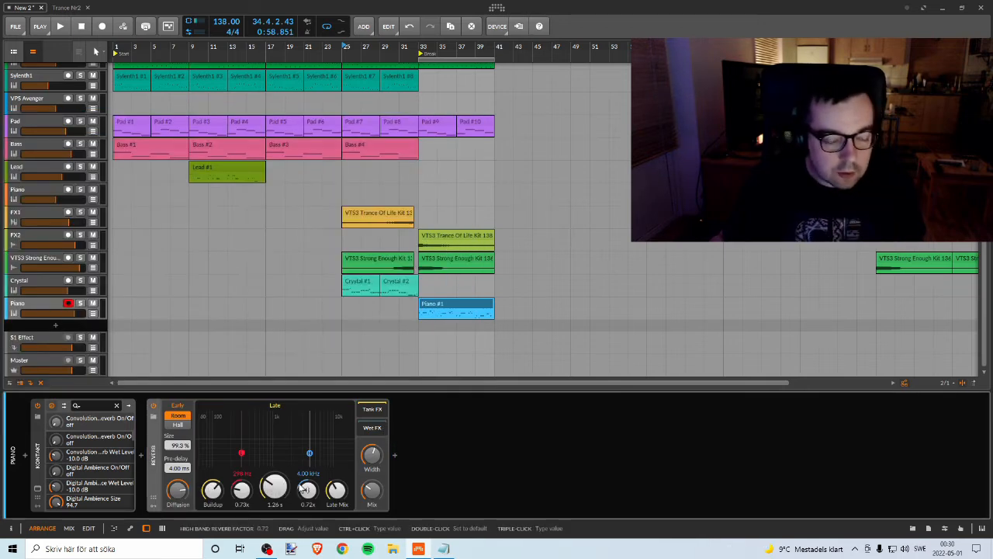
Step: Play the break from bar 33 and set the piano's Reverb to Hall mode with a mix of about 53.5%
key(space)
key(space)
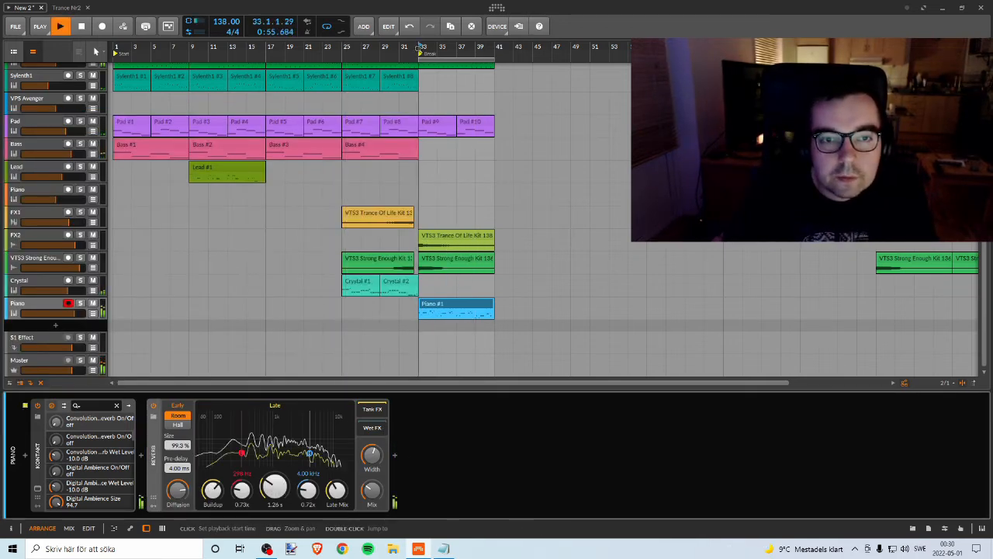
drag(375, 490, 375, 475)
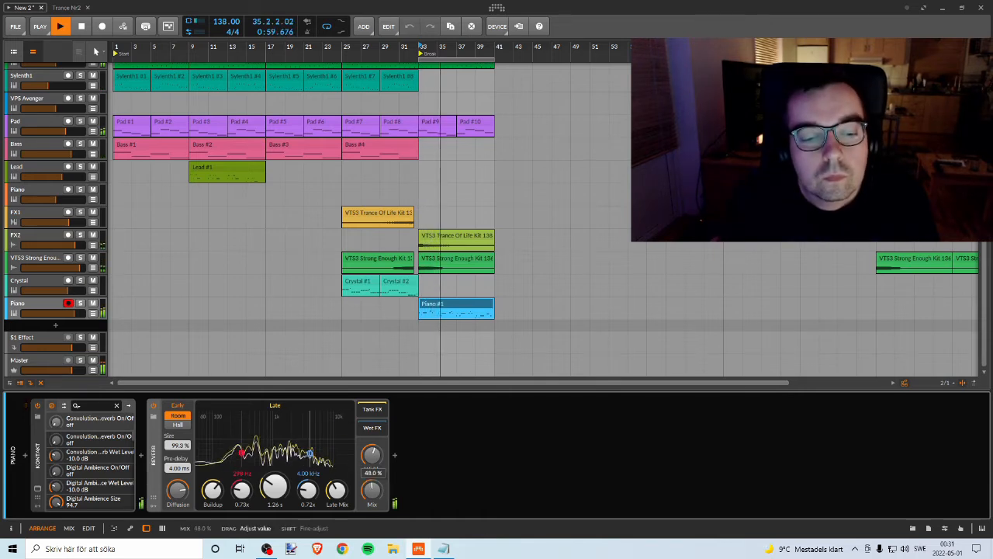
drag(184, 494, 184, 505)
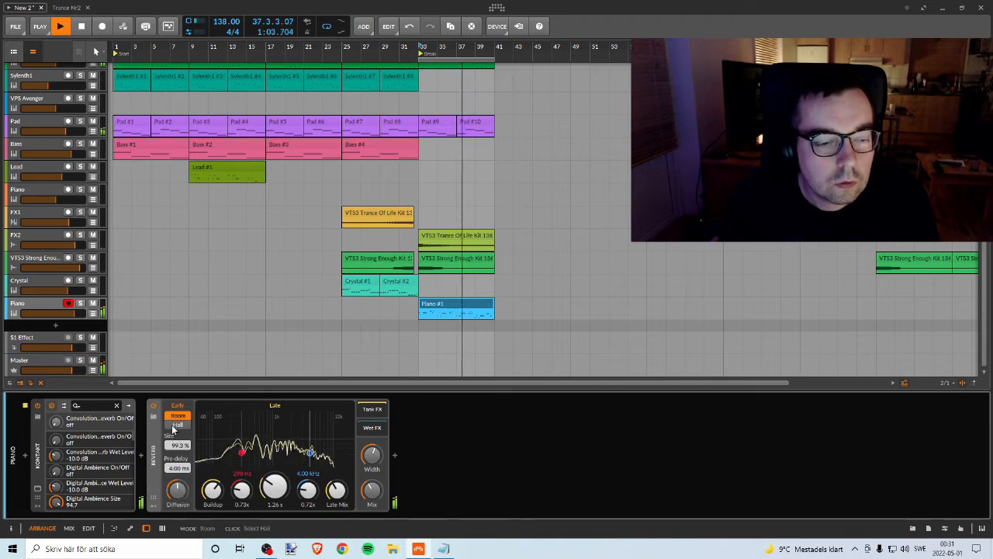
click(177, 425)
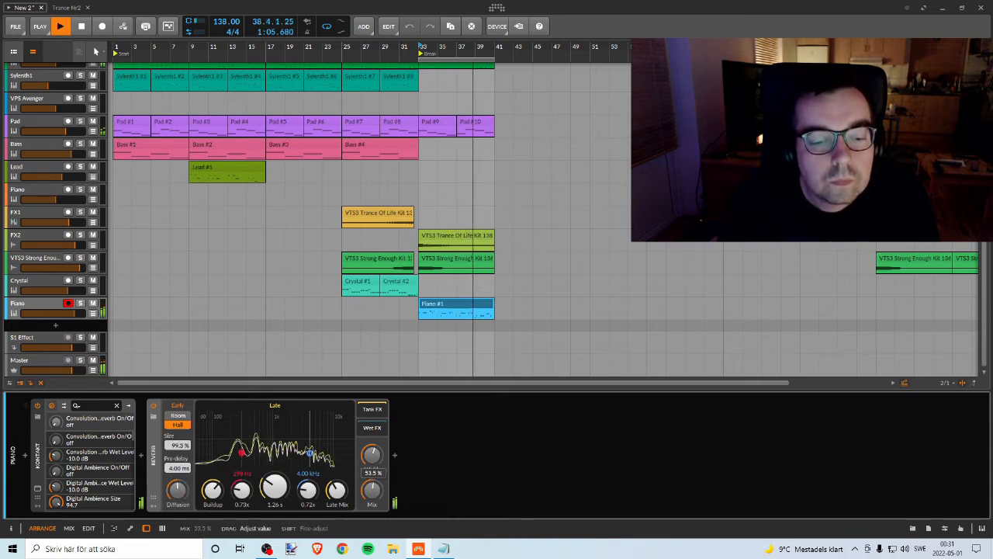
drag(372, 454, 371, 459)
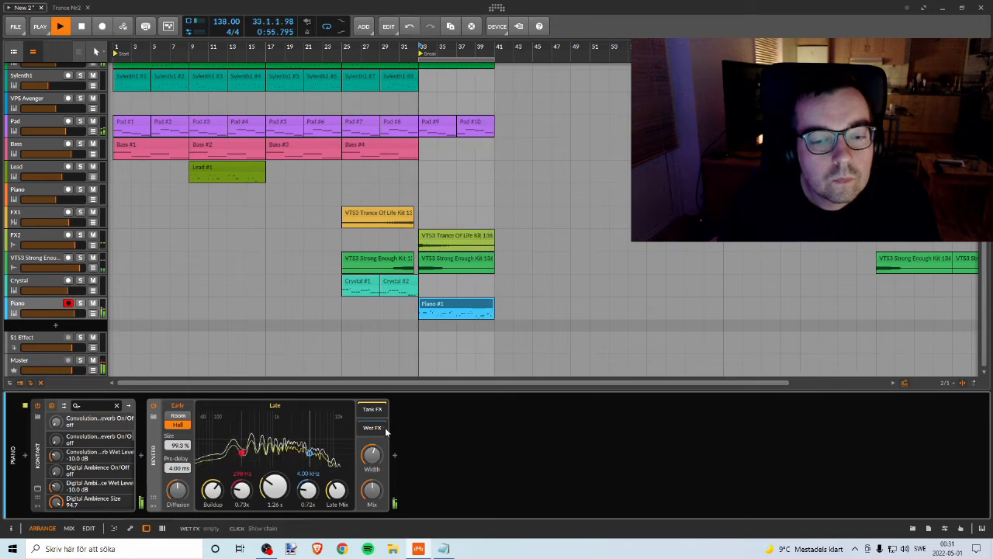
Step: Set the Reverb's size to 200%, pre-delay to 2 ms and buildup to about 78%, and lower its diffusion
drag(177, 446, 177, 432)
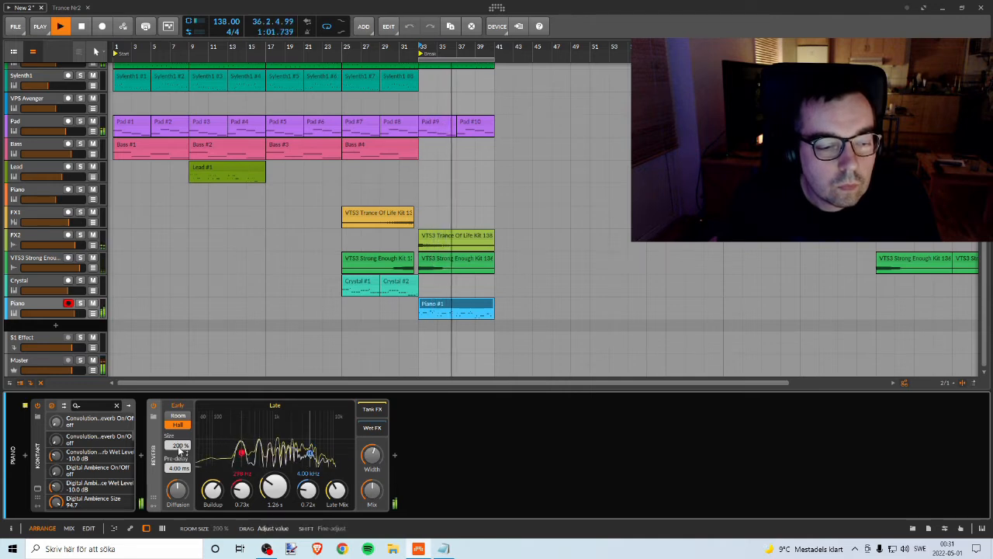
drag(178, 468, 178, 480)
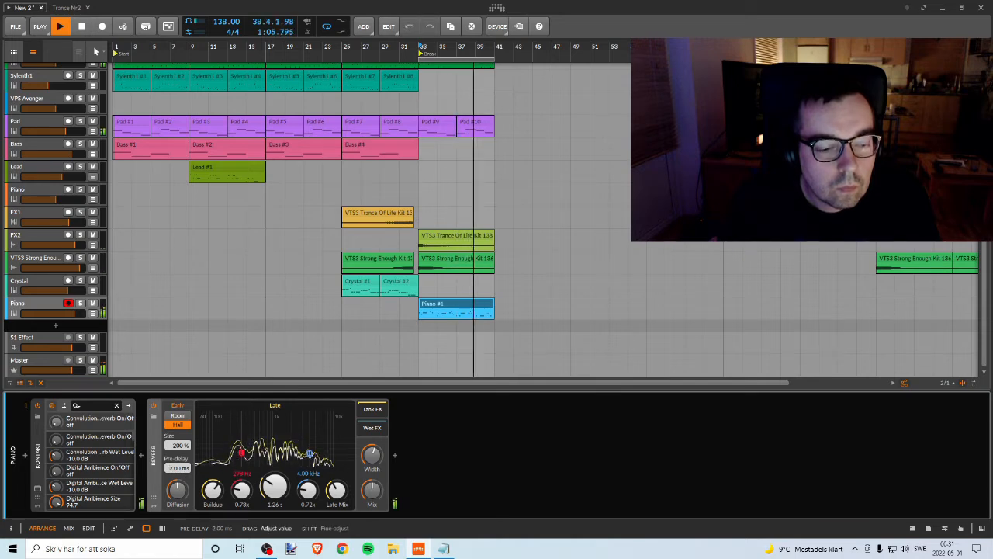
drag(177, 489, 216, 497)
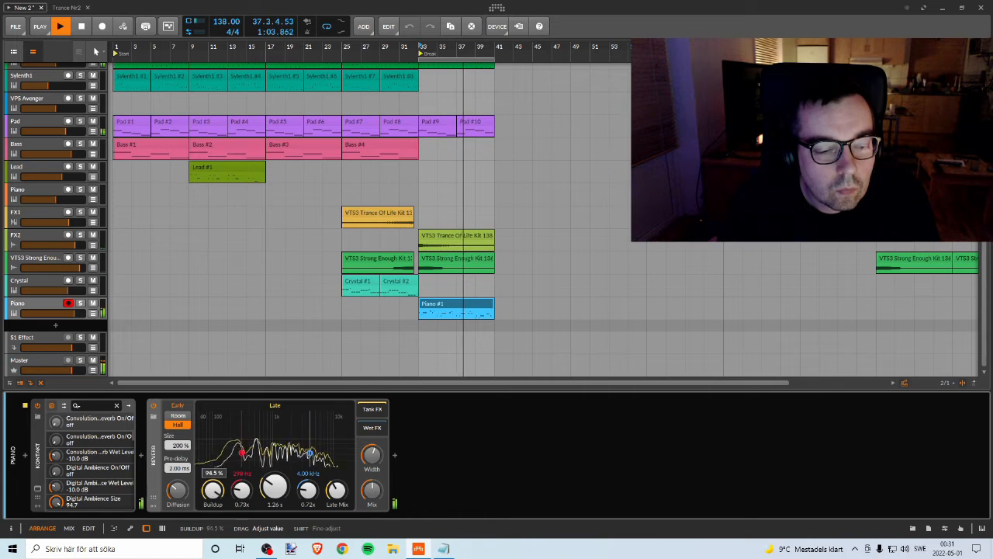
drag(211, 489, 212, 494)
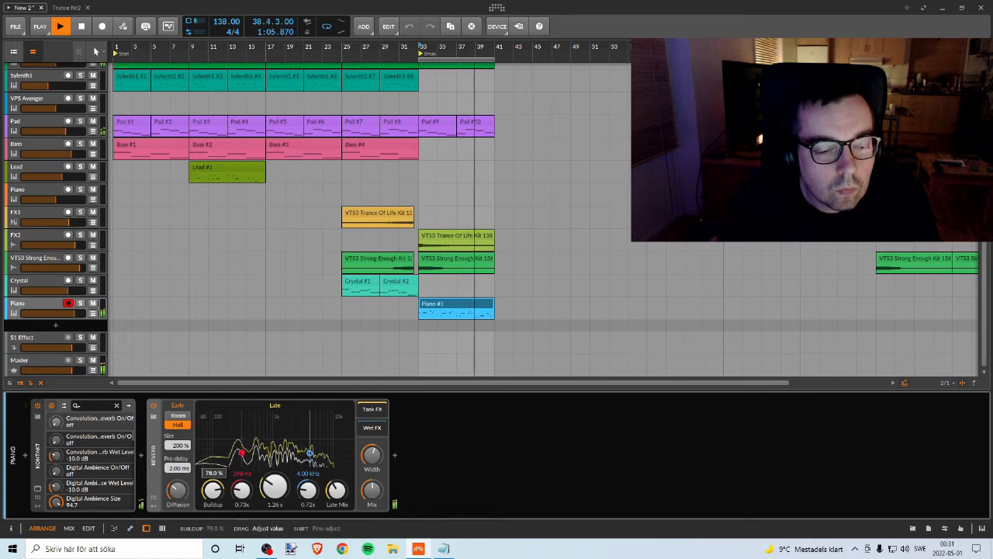
Step: Set the Reverb's time to 1.38 s, the low-band factor to 0.83x, and the high band to 7.19 kHz with a 0.70x factor
mouse_move(274, 487)
mouse_down()
mouse_move(274, 477)
mouse_move(273, 492)
mouse_up()
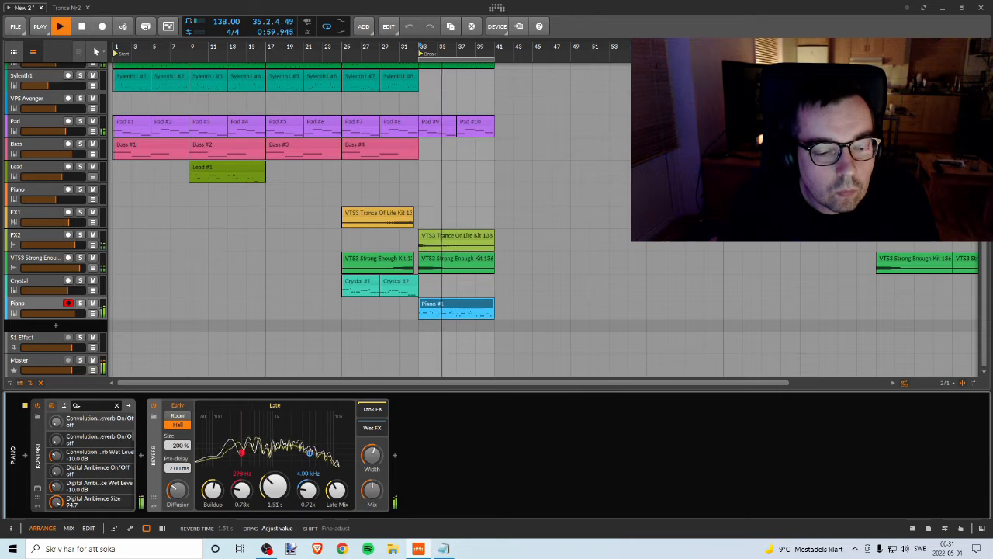
drag(307, 489, 323, 458)
drag(241, 453, 242, 447)
drag(324, 460, 325, 456)
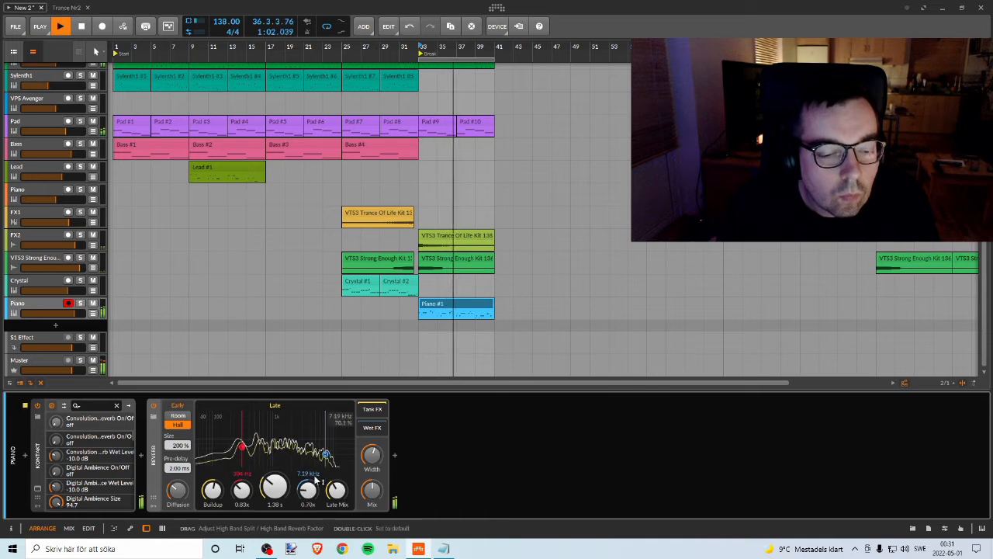
Step: Bypass the Reverb on the Piano track and insert 2C-Aether between Kontakt and it
key(space)
click(154, 405)
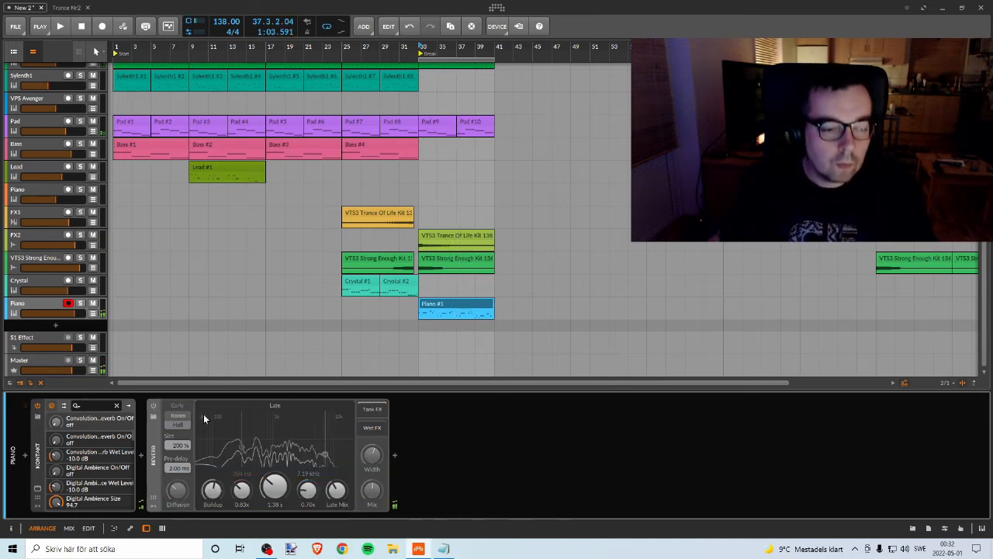
click(141, 454)
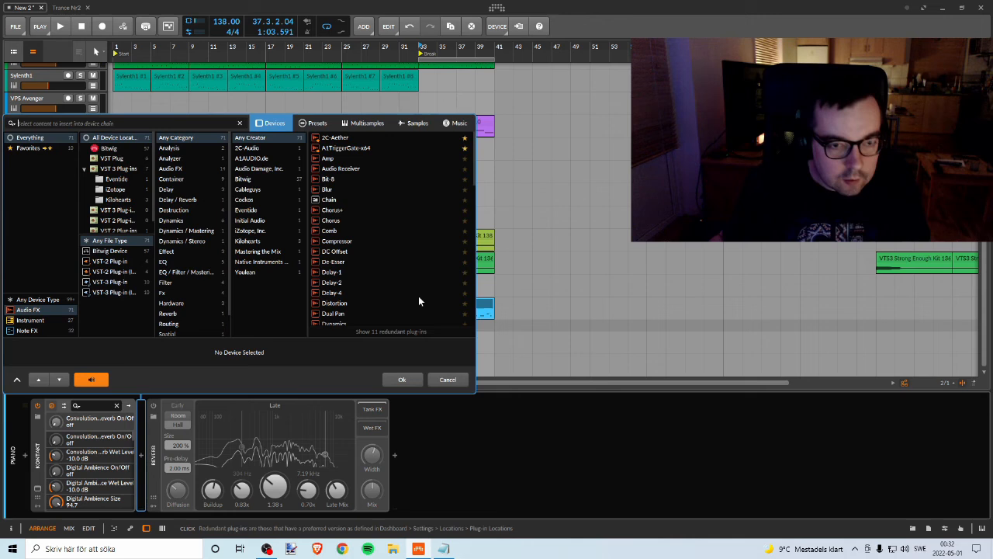
double_click(334, 139)
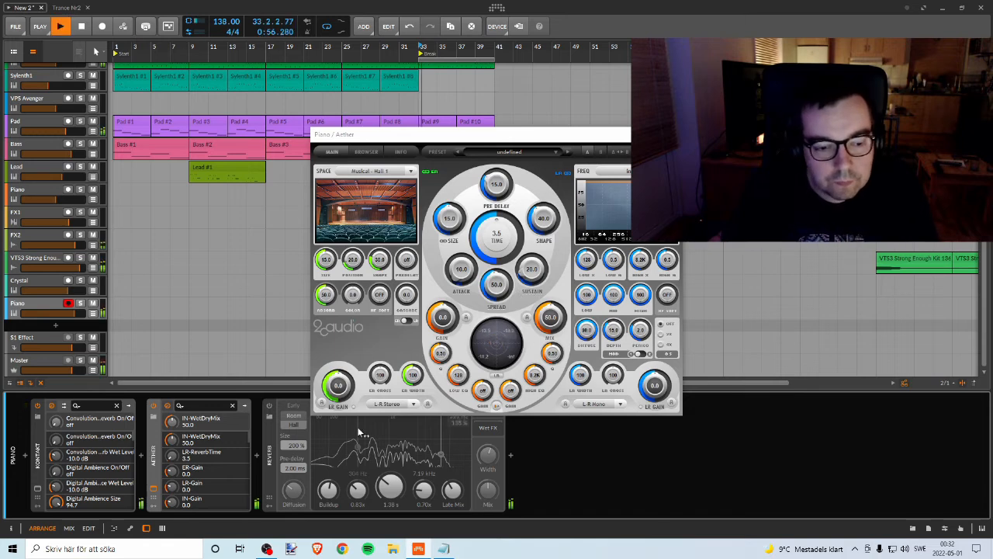
Step: Raise Aether's reverb time, pre-delay and size, and try its Musical - Hall 2 and Nature - Forest spaces
drag(502, 250, 500, 255)
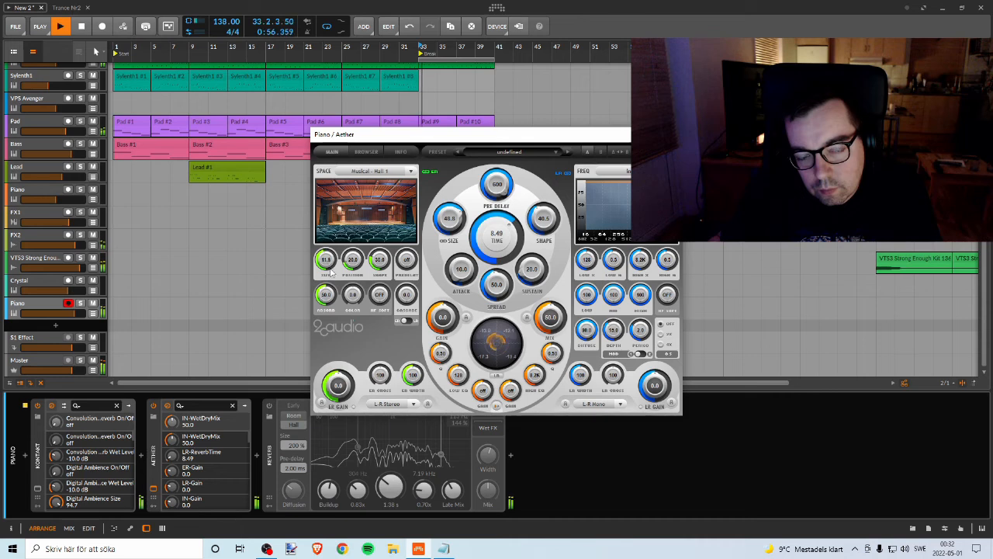
click(386, 173)
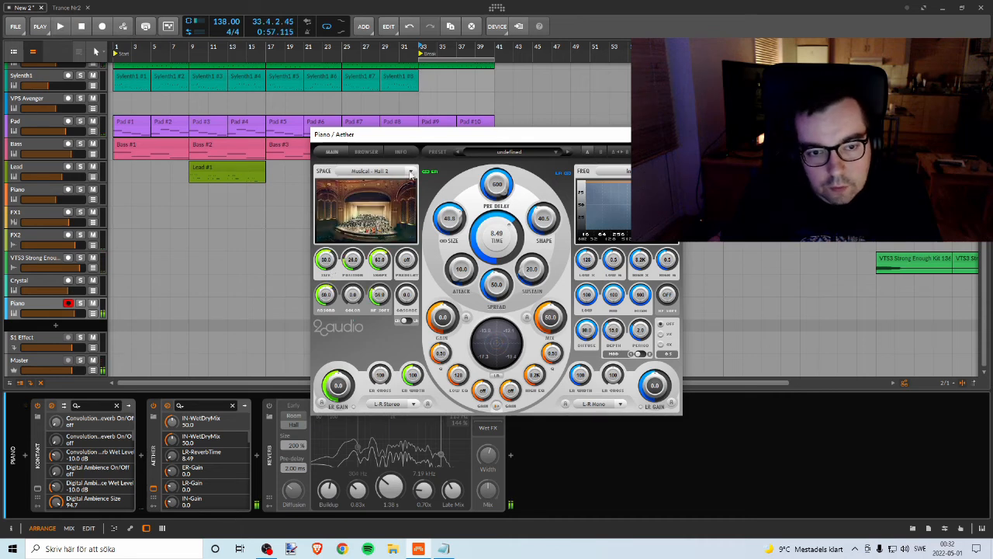
click(410, 173)
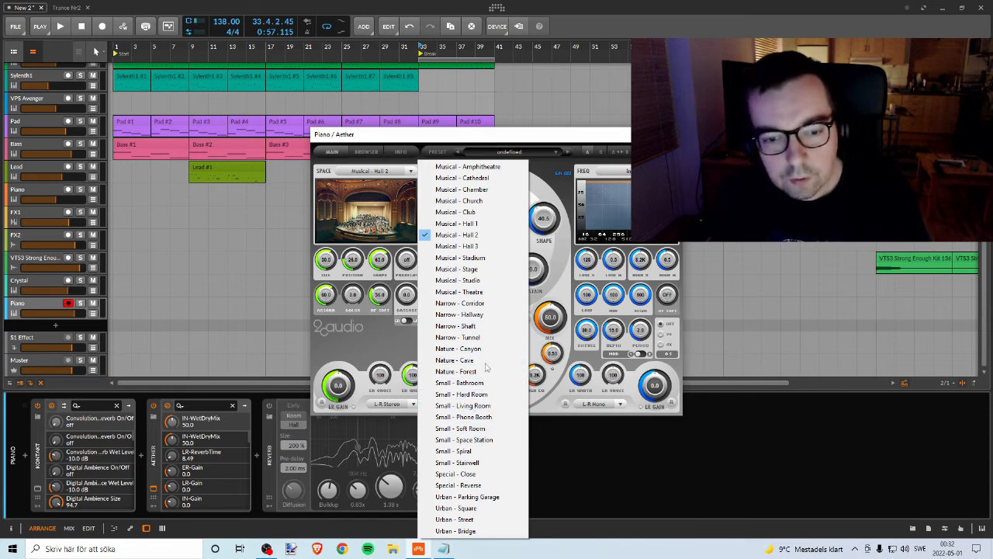
click(461, 372)
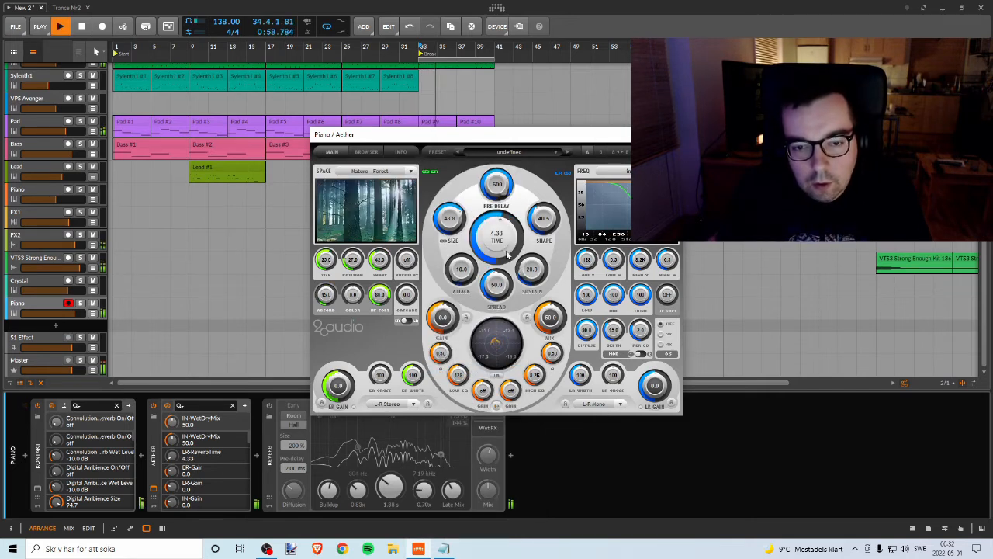
Step: Switch the Piano track's Reverb back on and compare its Room mode with Hall, keeping Hall
click(268, 405)
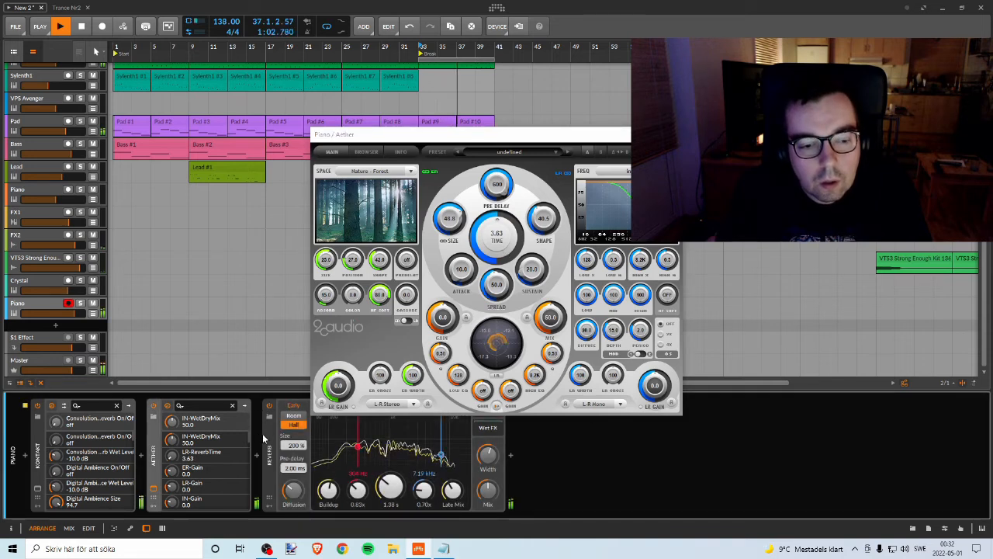
click(294, 418)
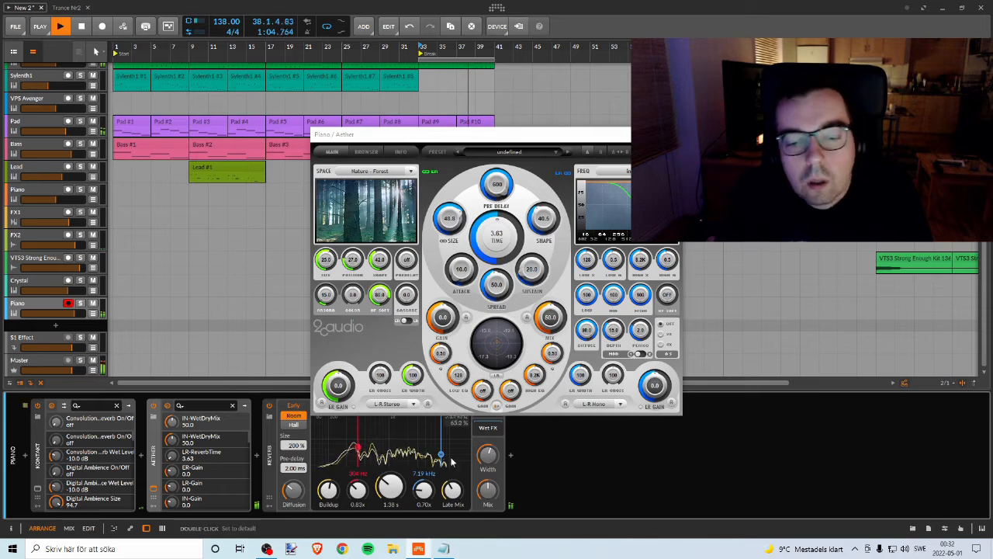
drag(512, 143, 787, 201)
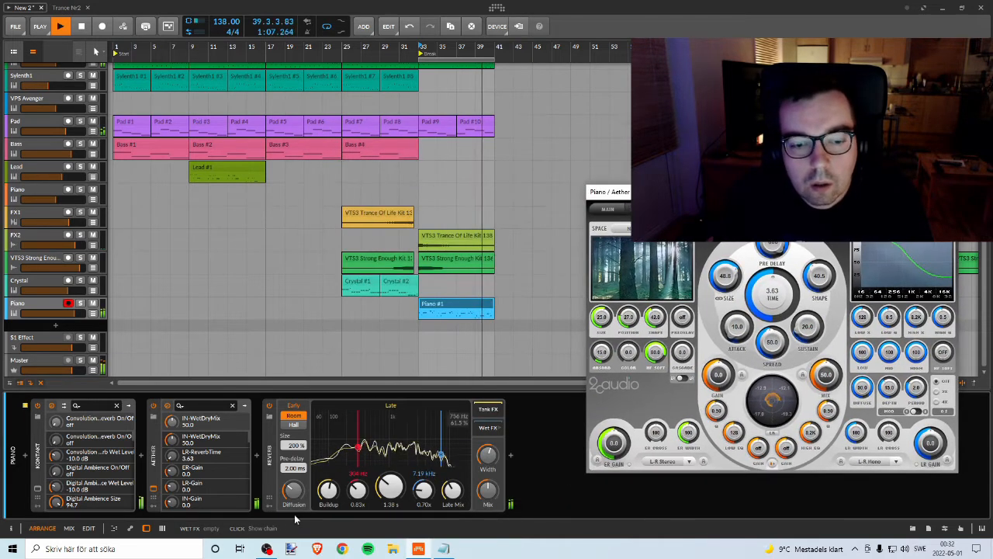
click(293, 425)
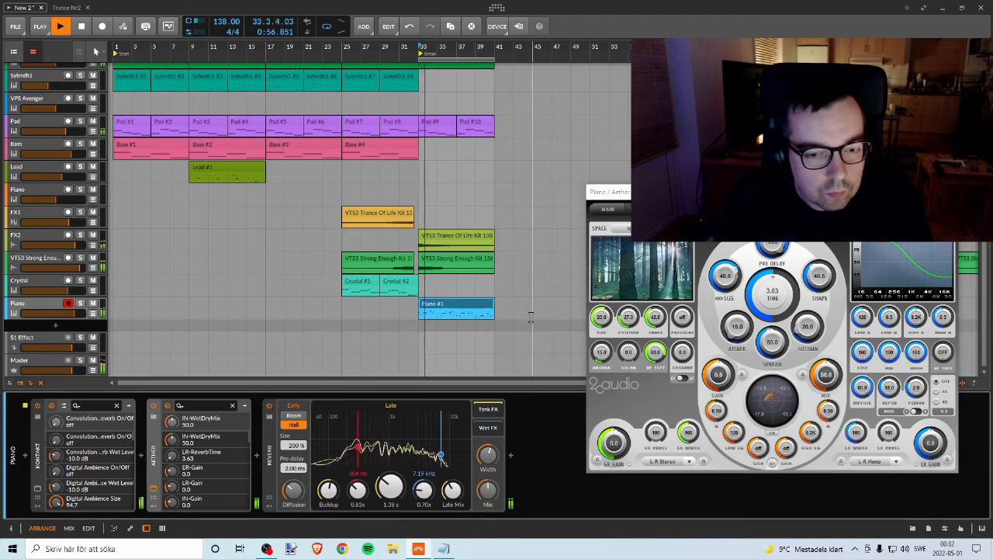
Step: Raise the Piano track's volume, then stop playback and remove Aether from the track's device chain
drag(76, 314, 85, 314)
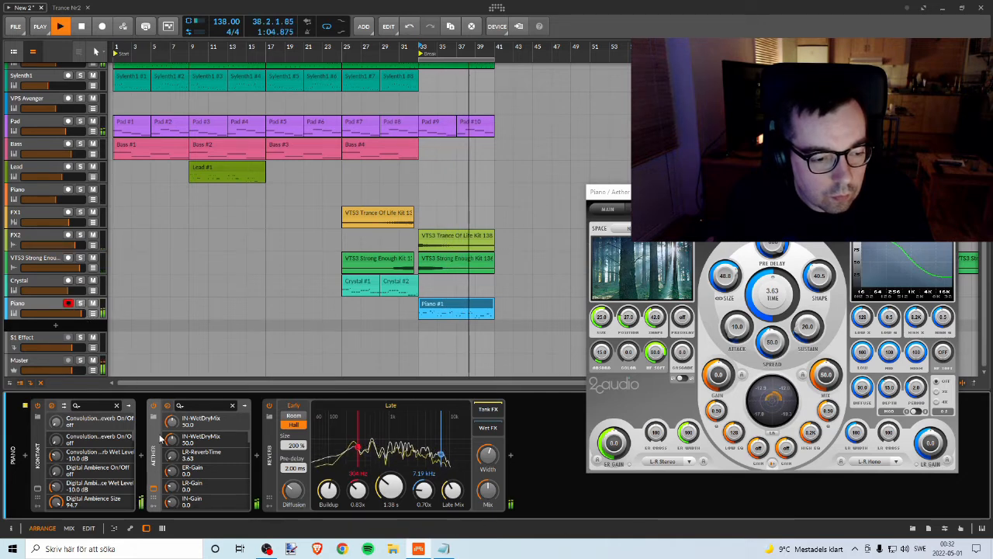
click(153, 406)
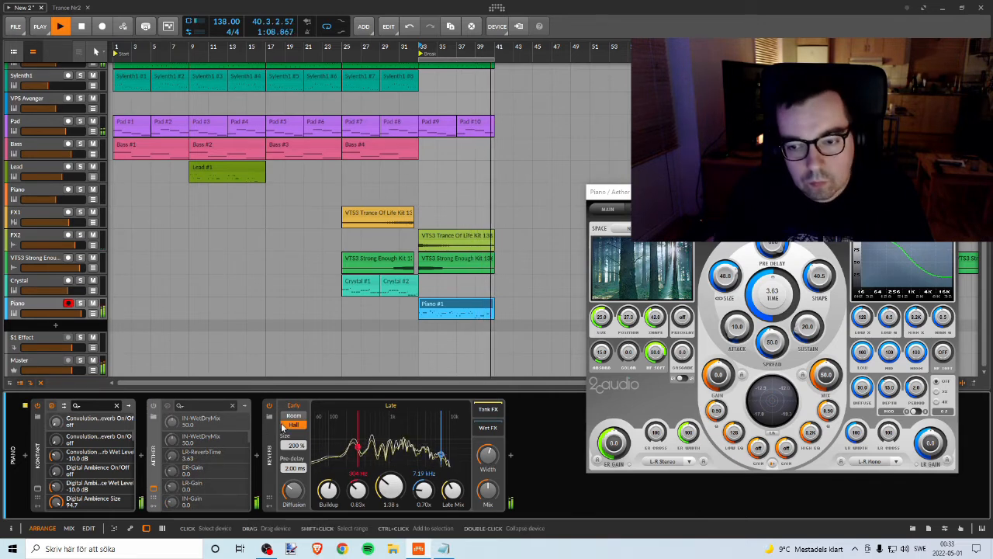
key(space)
click(946, 191)
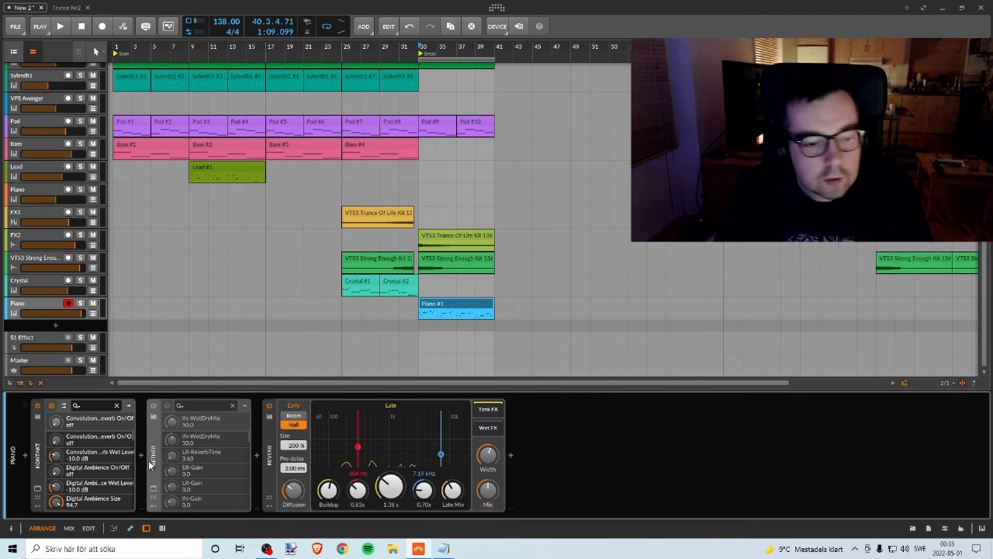
key(Delete)
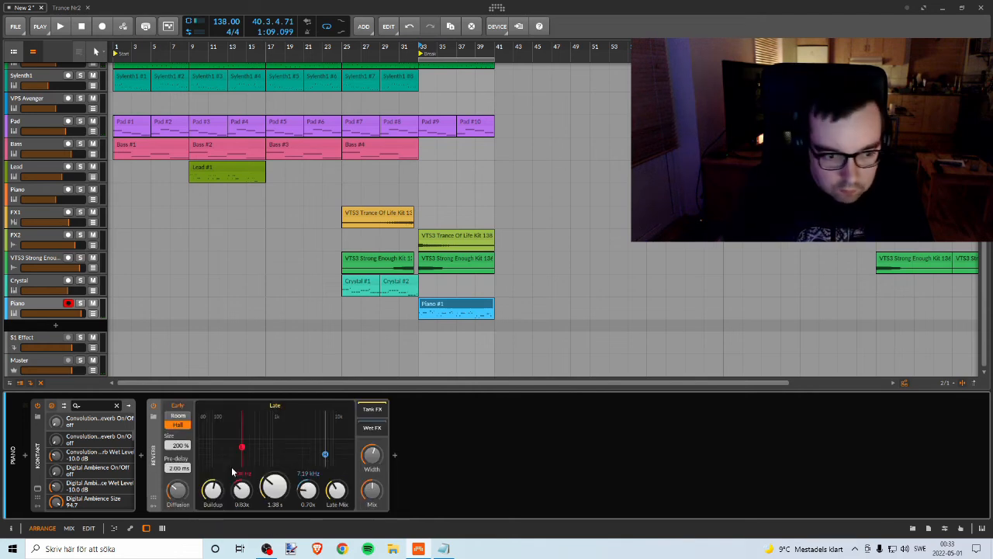
Step: Insert Replika between Kontakt and Reverb on the Piano track and set its delay mode to Diffusion
click(143, 456)
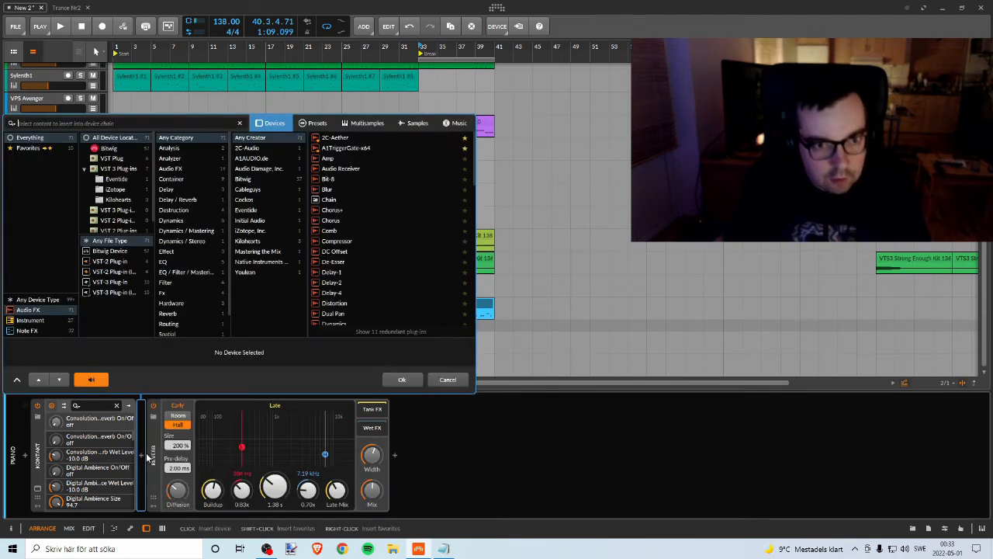
text(re)
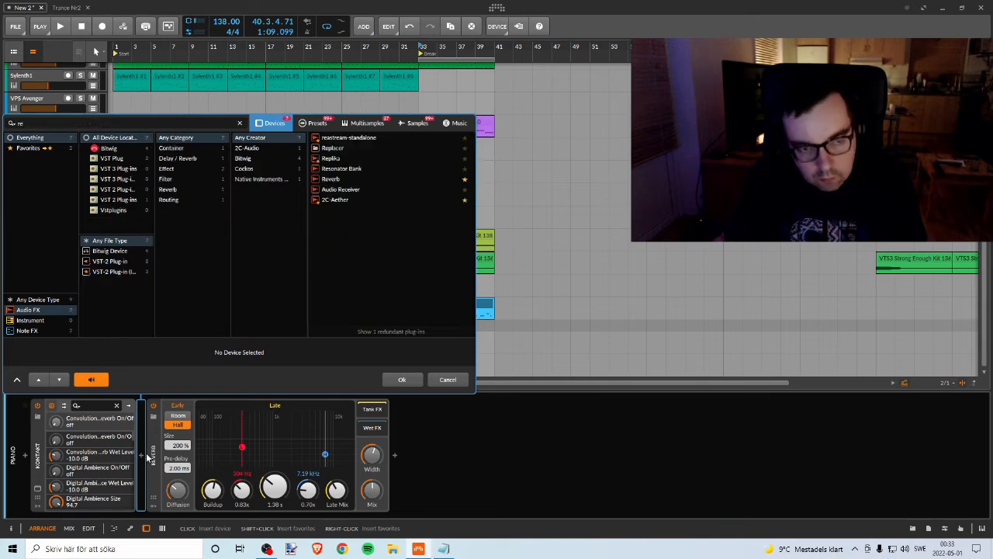
click(346, 156)
click(402, 380)
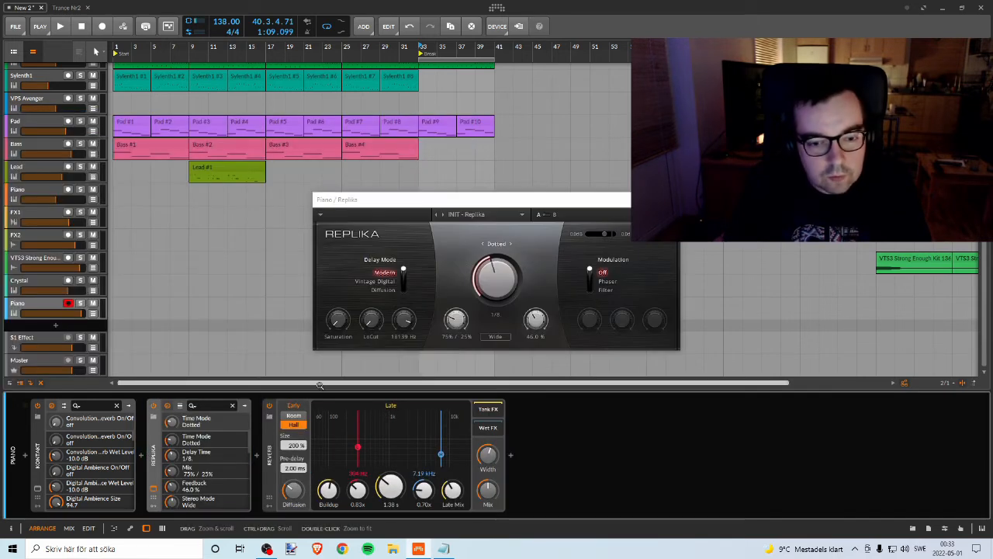
click(382, 289)
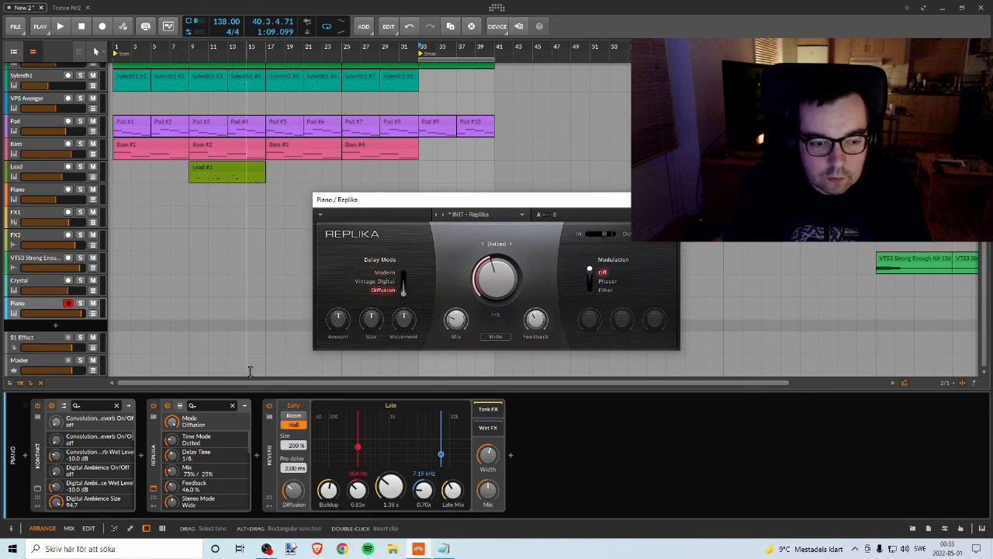
Step: Play the break with the Reverb bypassed and set Replika's mix to 81% / 19% and its feedback to 36%
click(270, 405)
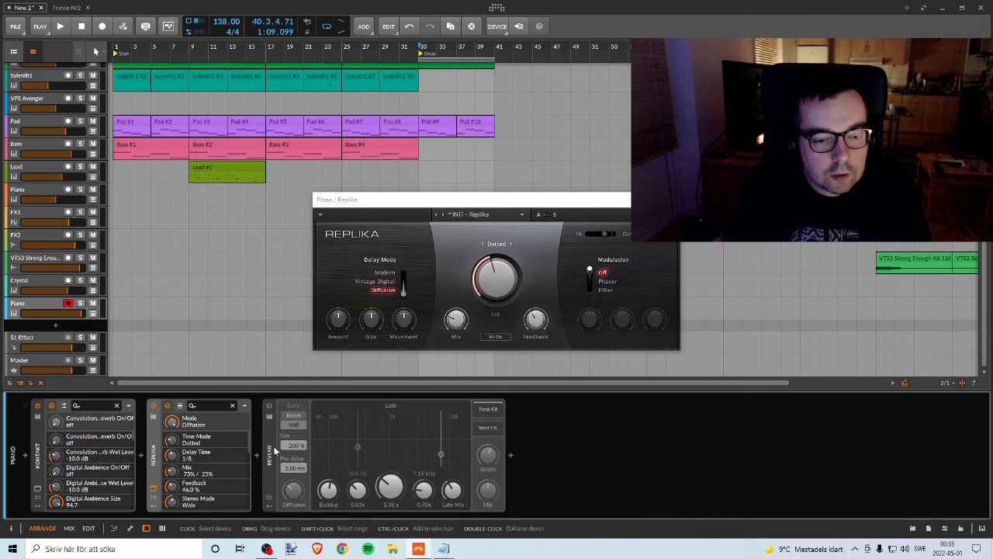
drag(391, 202, 561, 177)
click(410, 53)
key(space)
drag(636, 293, 636, 298)
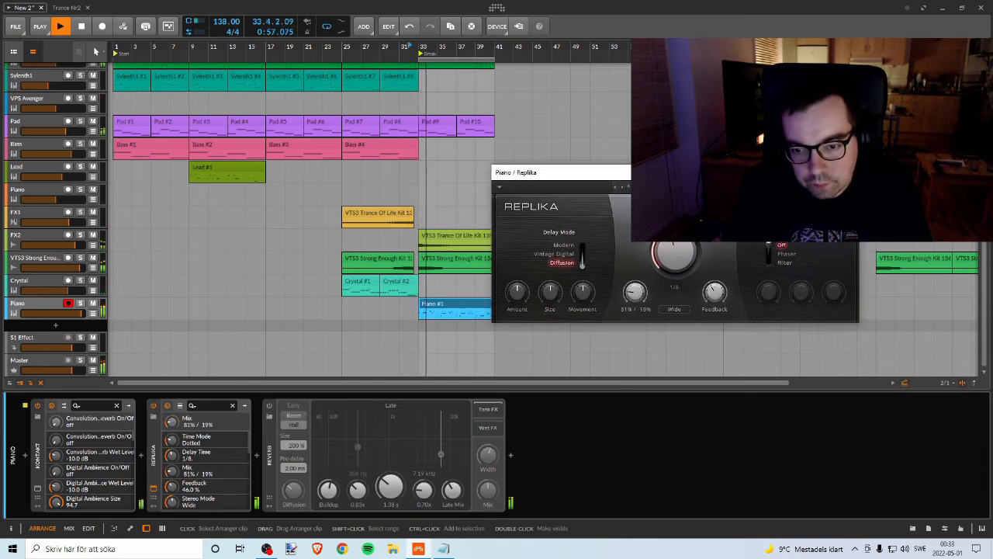
drag(714, 292, 714, 296)
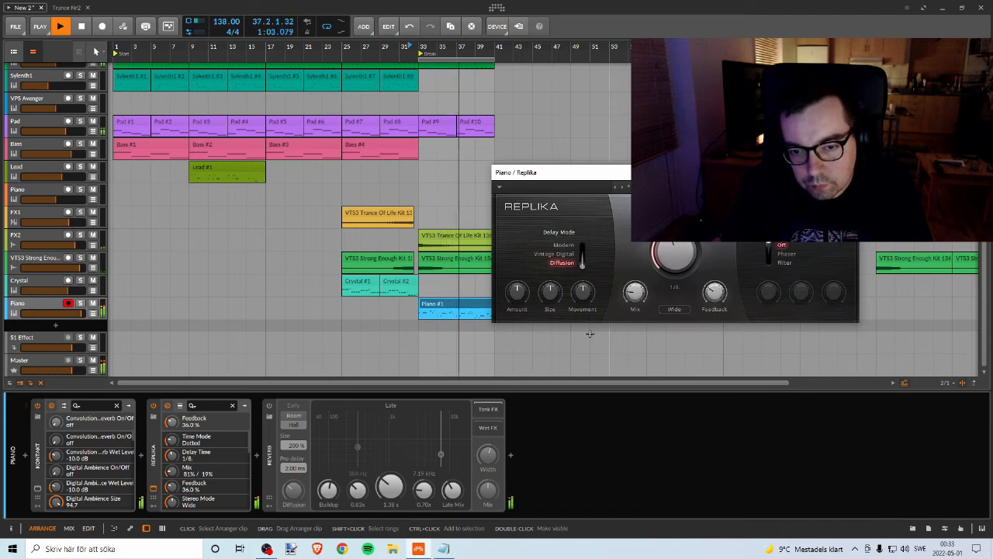
Step: Switch the Piano track's Reverb back on and fine-tune its mix and width
click(270, 406)
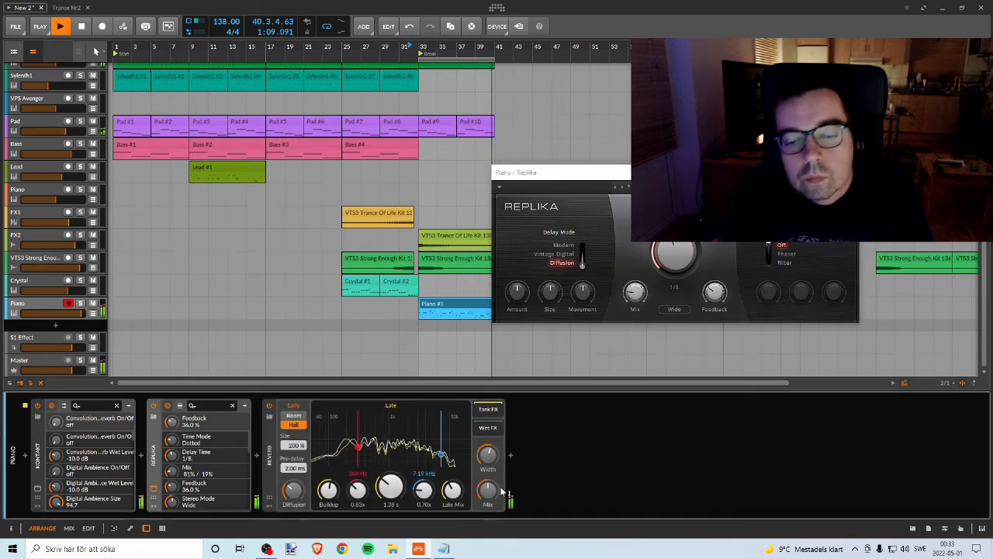
drag(488, 491, 495, 489)
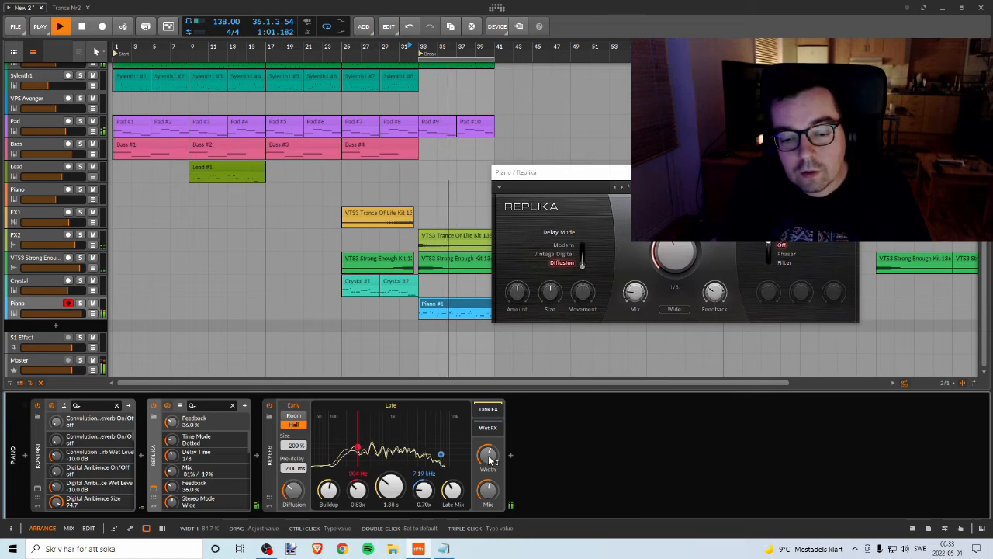
drag(486, 463, 486, 464)
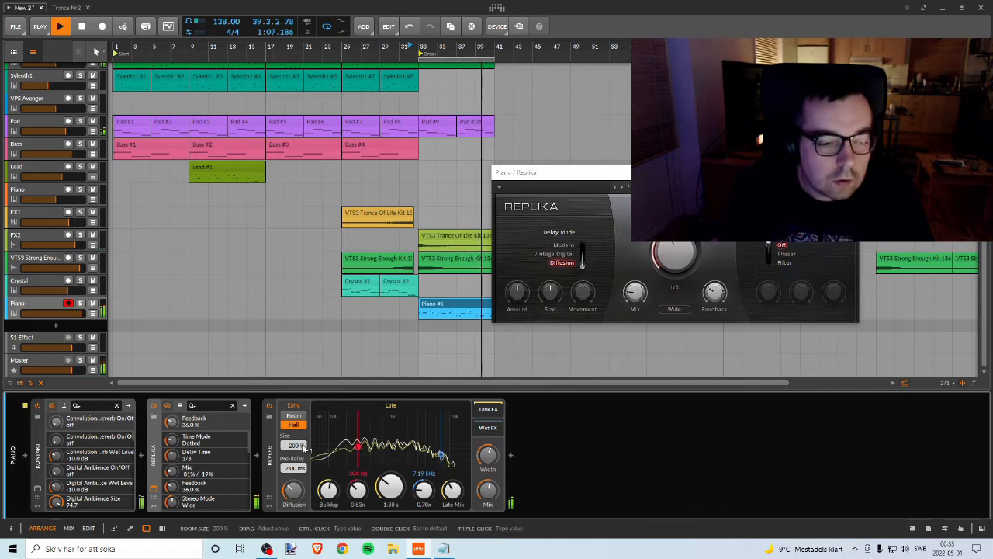
Step: Reduce the Reverb's room size to 119%
drag(295, 445, 297, 451)
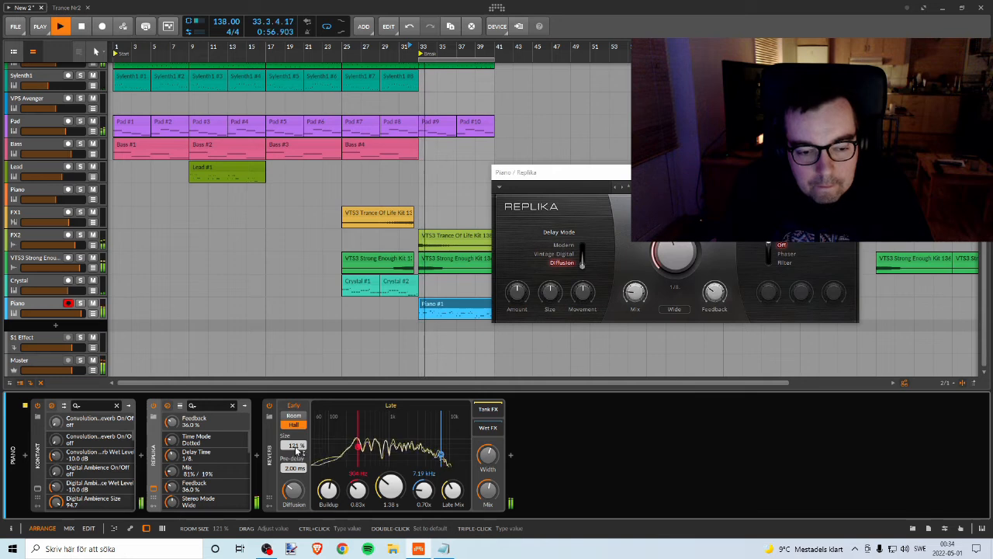
drag(297, 450, 297, 458)
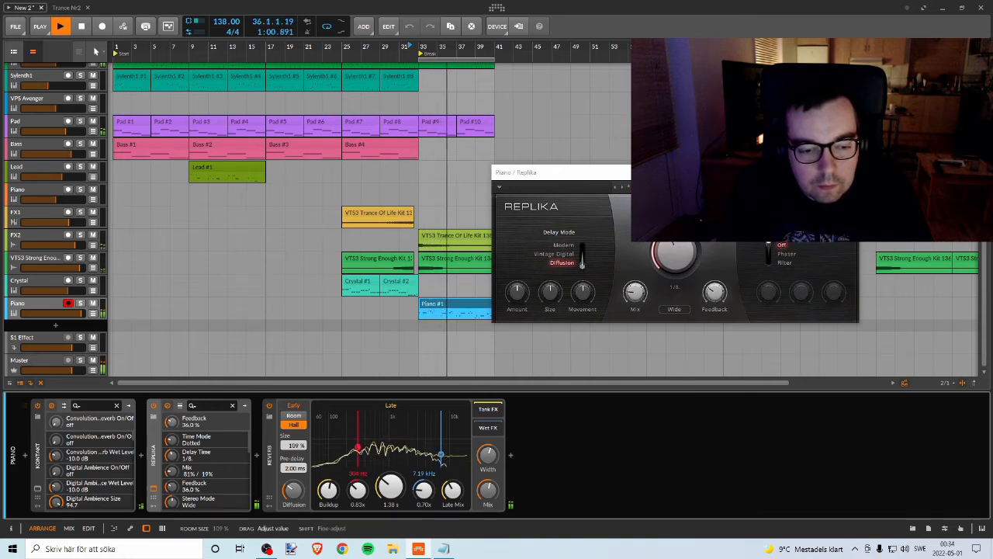
mouse_move(294, 446)
mouse_down()
mouse_move(295, 465)
mouse_move(296, 447)
mouse_up()
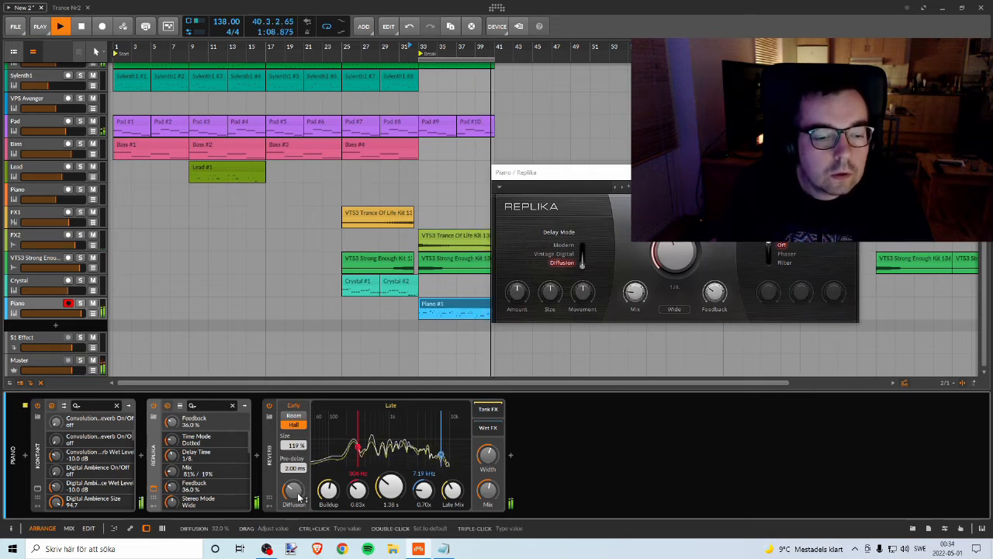
Step: Compare the Reverb's Room mode with Hall, keep Hall, and lower the diffusion to about 29.5%
click(293, 425)
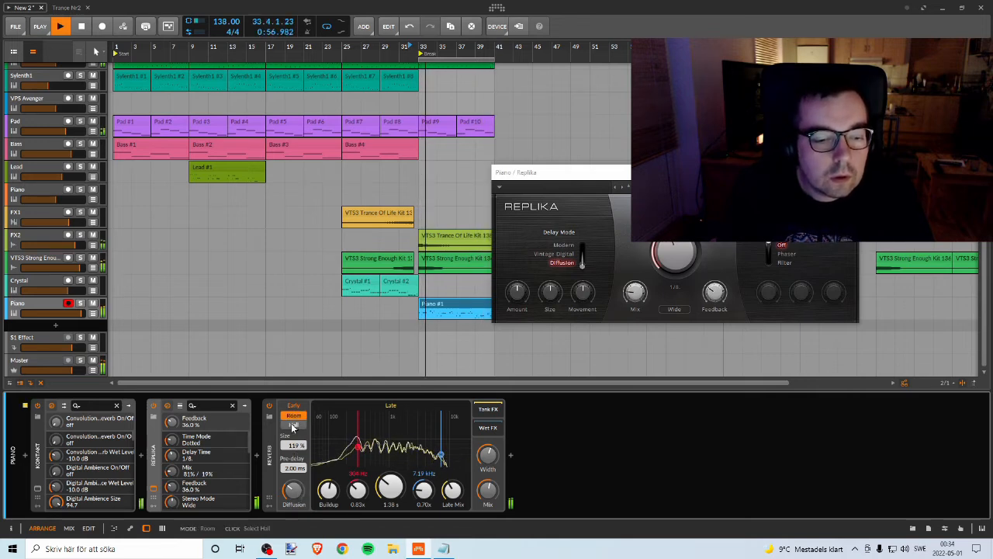
click(293, 426)
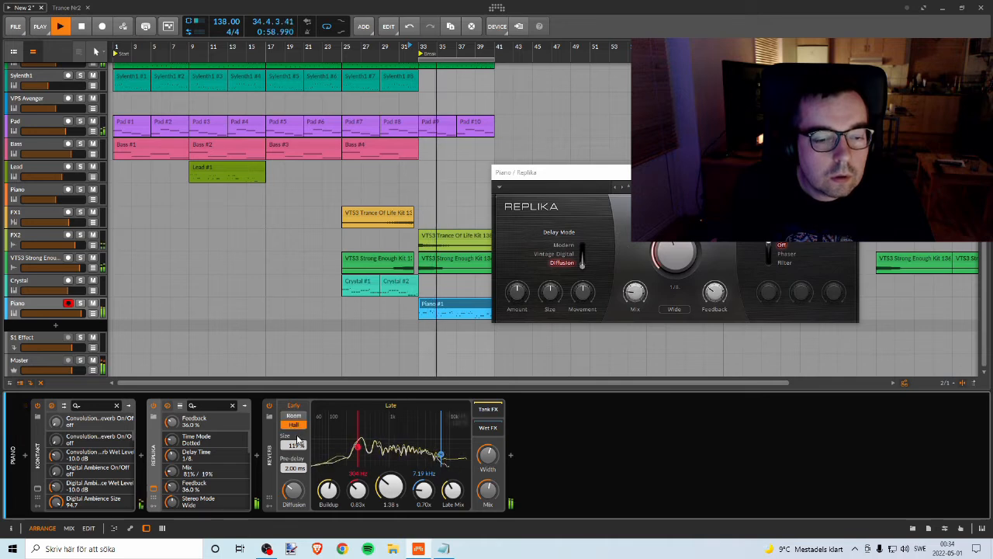
drag(296, 491, 296, 490)
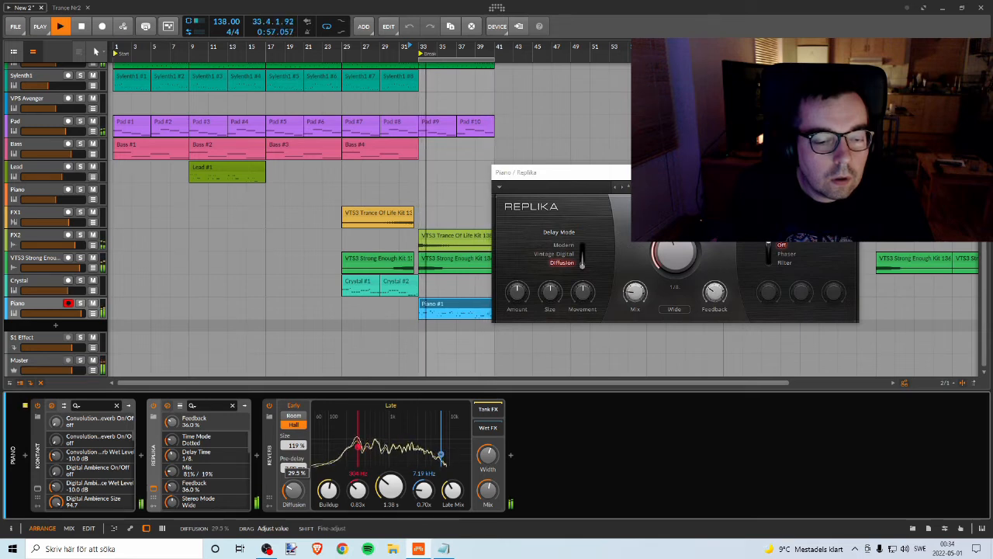
drag(296, 489, 295, 489)
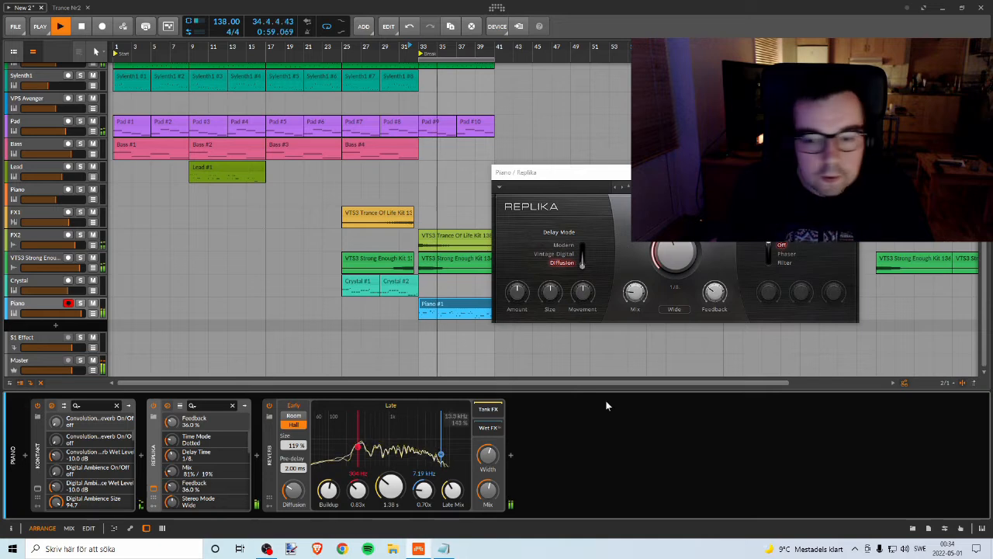
Step: Set Replika's feedback to 14% and its mix to 88% / 12%, and close its plug-in window
mouse_move(629, 285)
drag(715, 292, 714, 301)
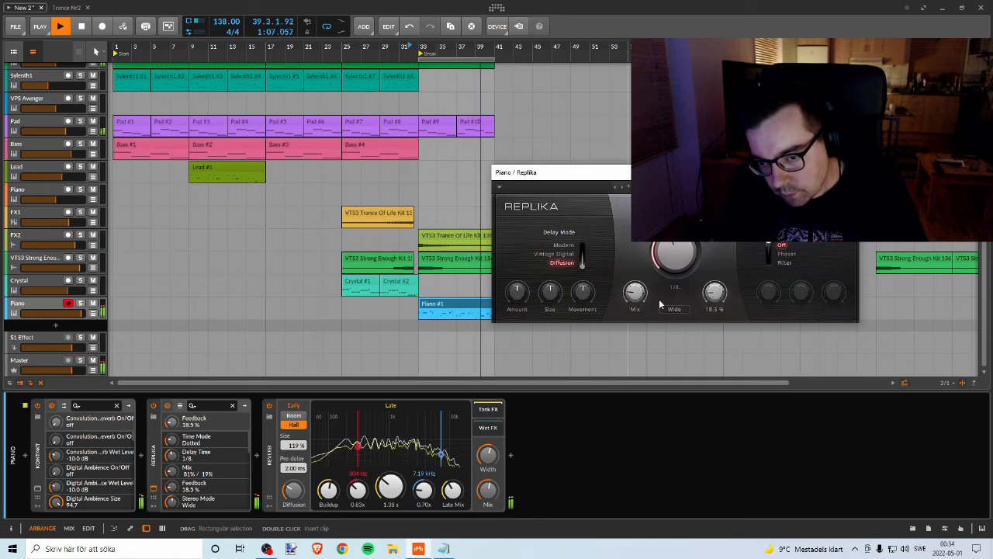
drag(635, 292, 634, 296)
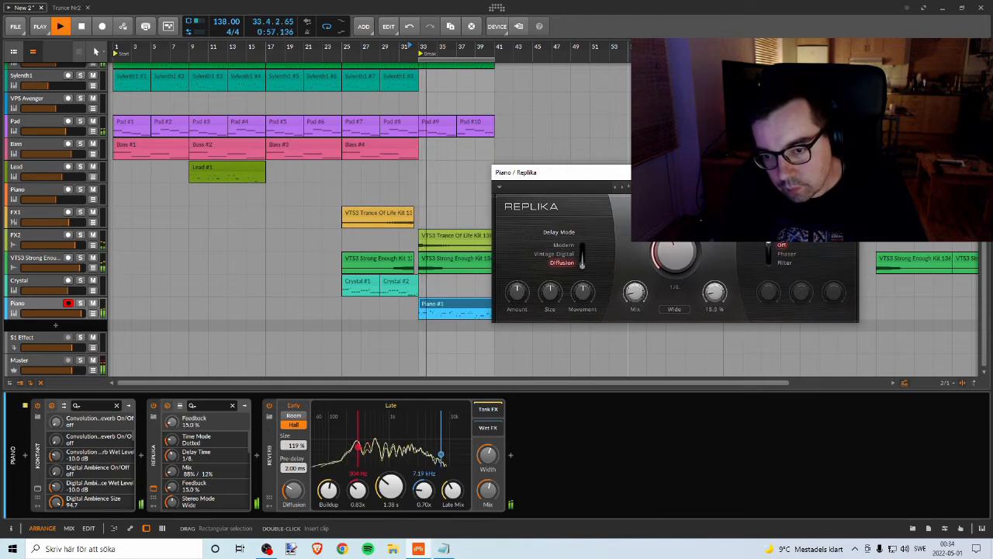
drag(714, 294, 714, 294)
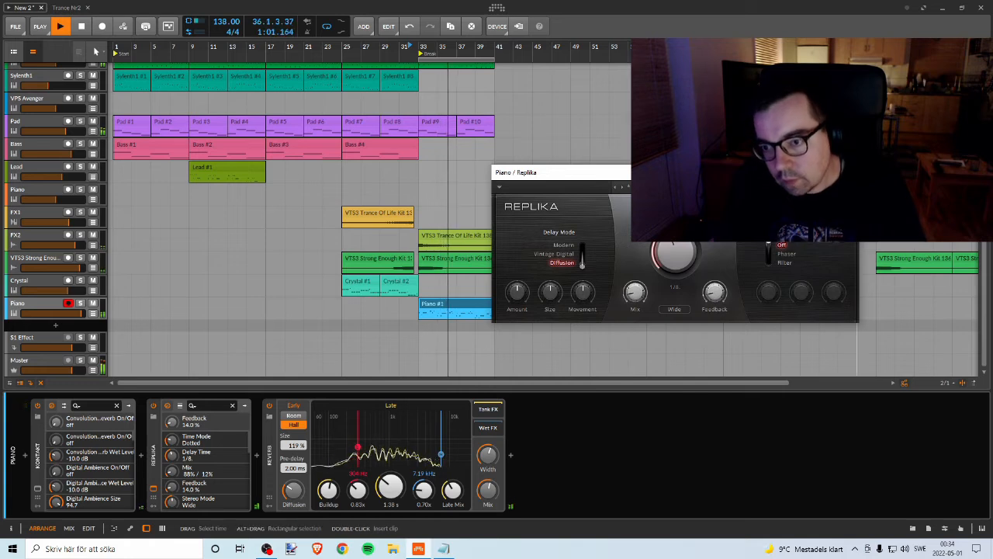
click(847, 172)
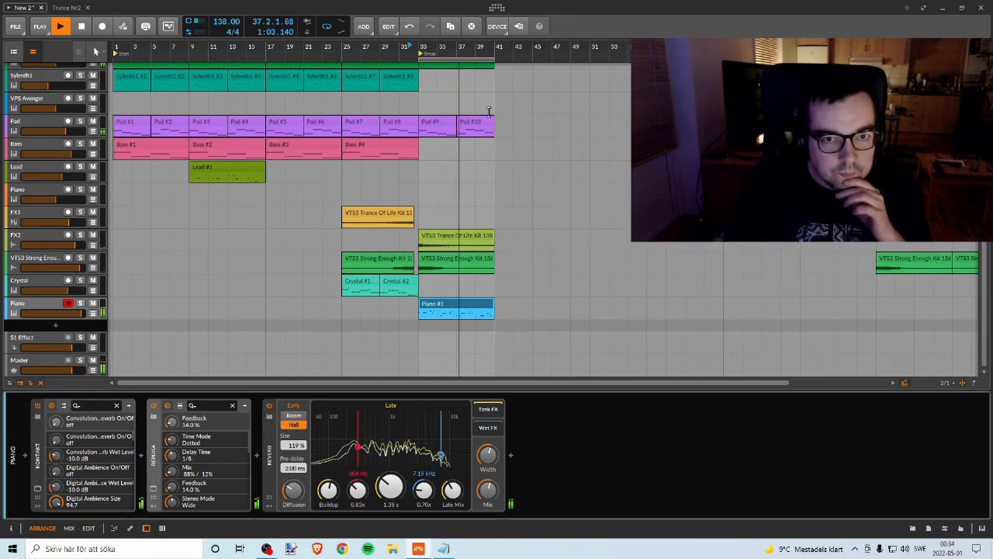
drag(440, 47, 380, 50)
scroll(380, 123, up, 1)
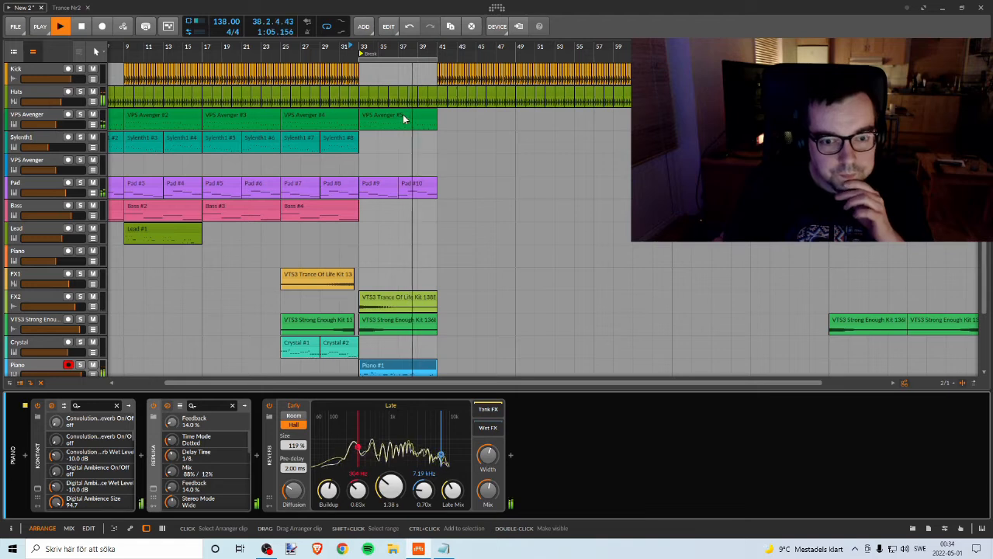
scroll(445, 145, down, 1)
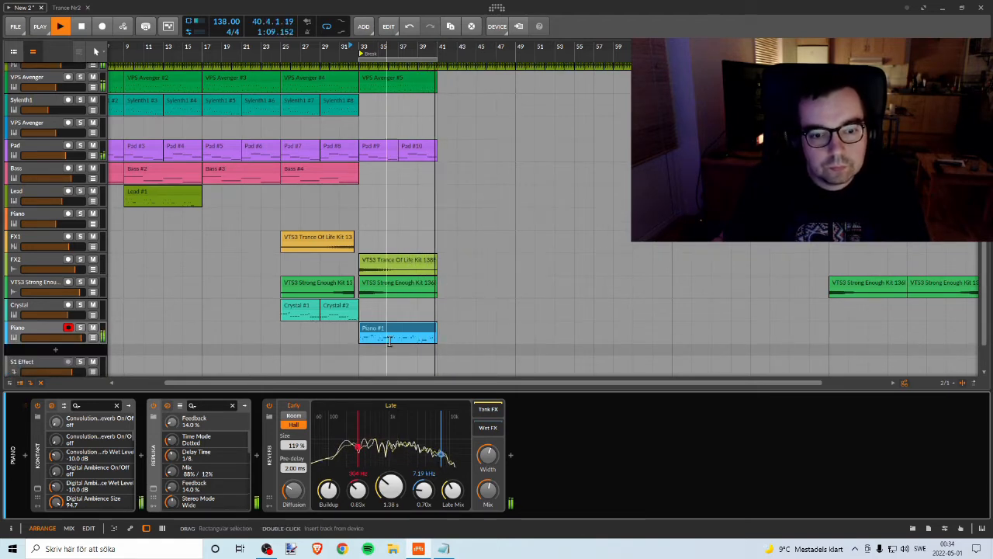
Step: Audition the transition into the break by playing the arrangement from bar 31
key(space)
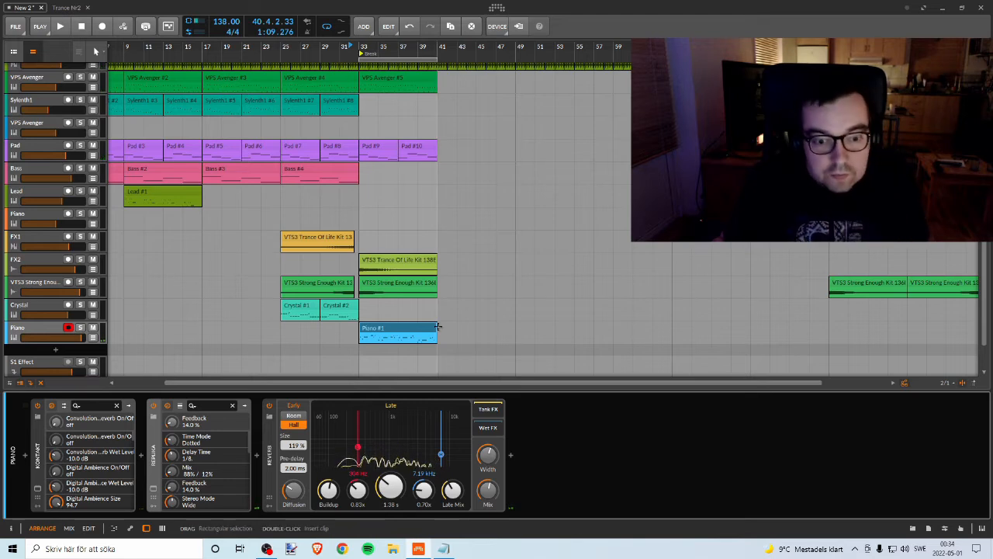
click(422, 334)
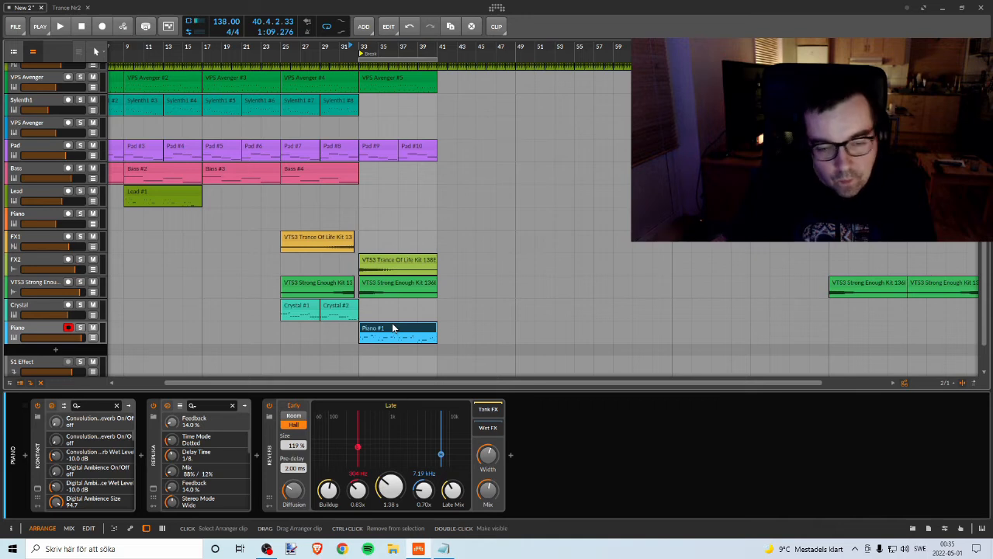
click(339, 49)
key(space)
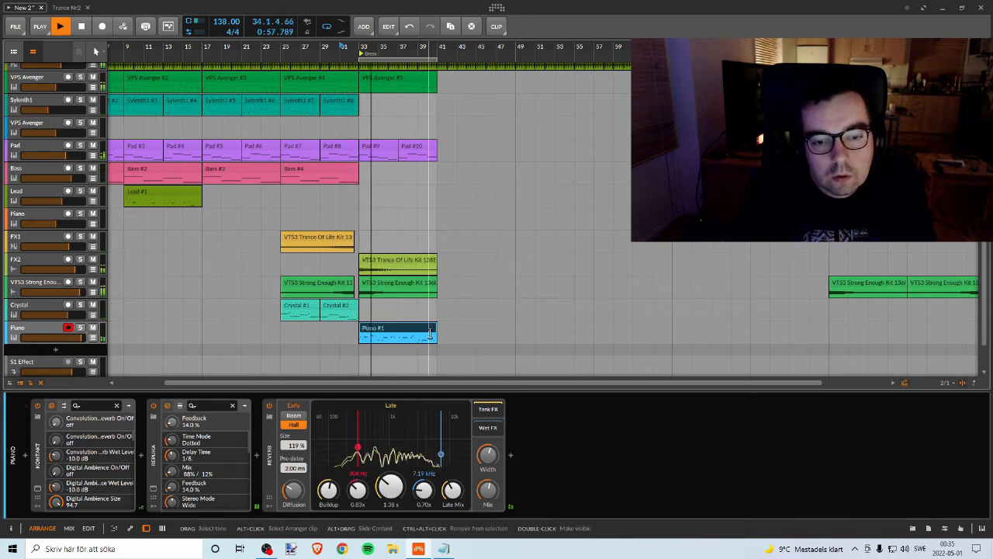
key(space)
Step: Close the note editor and copy the Piano #1 clip on the same track so the copy starts at bar 41
double_click(401, 327)
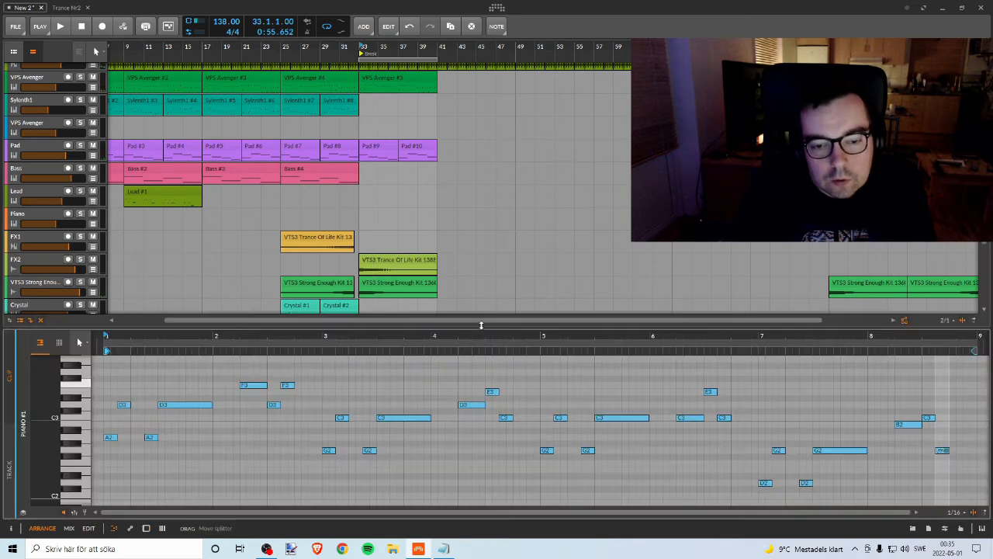
drag(466, 328, 409, 414)
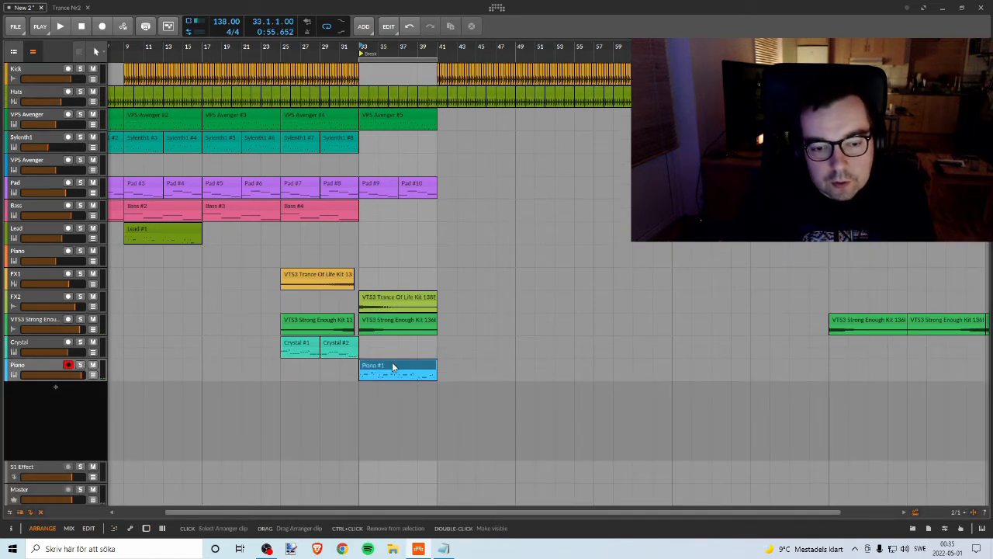
drag(373, 365, 445, 371)
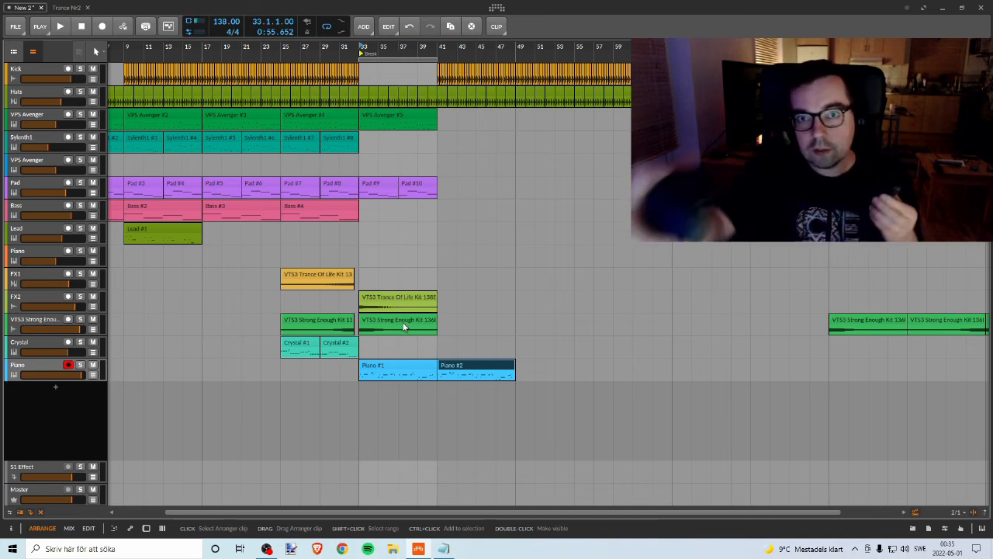
double_click(402, 326)
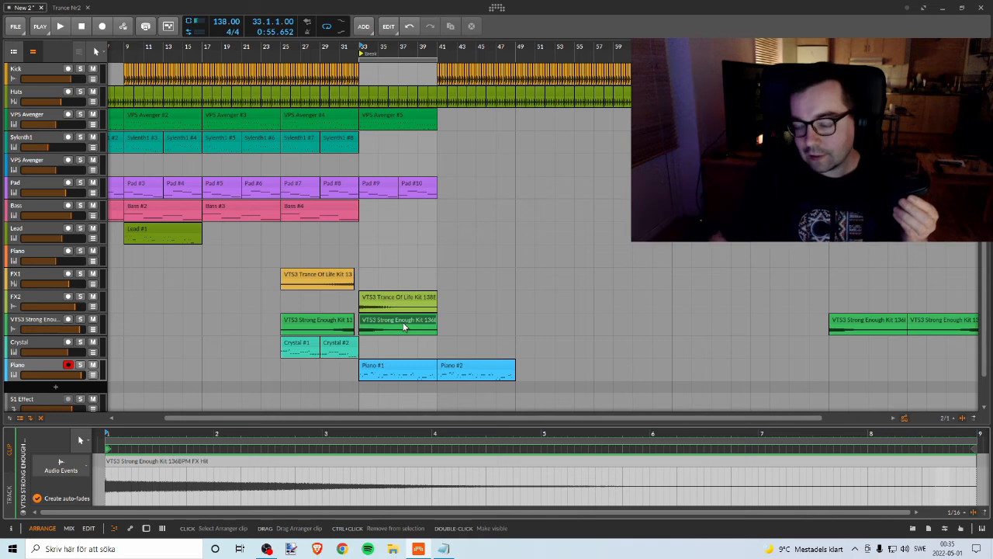
click(504, 369)
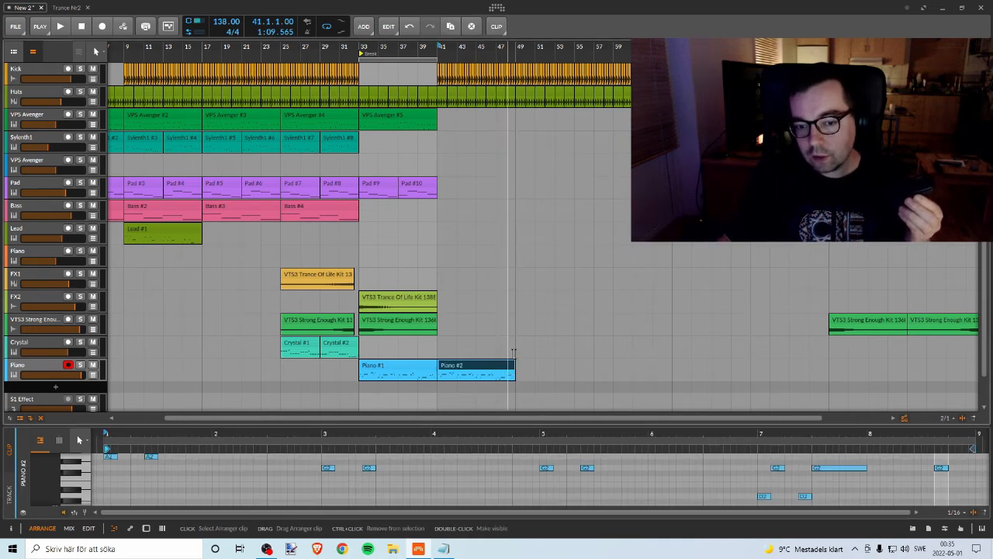
right_click(550, 296)
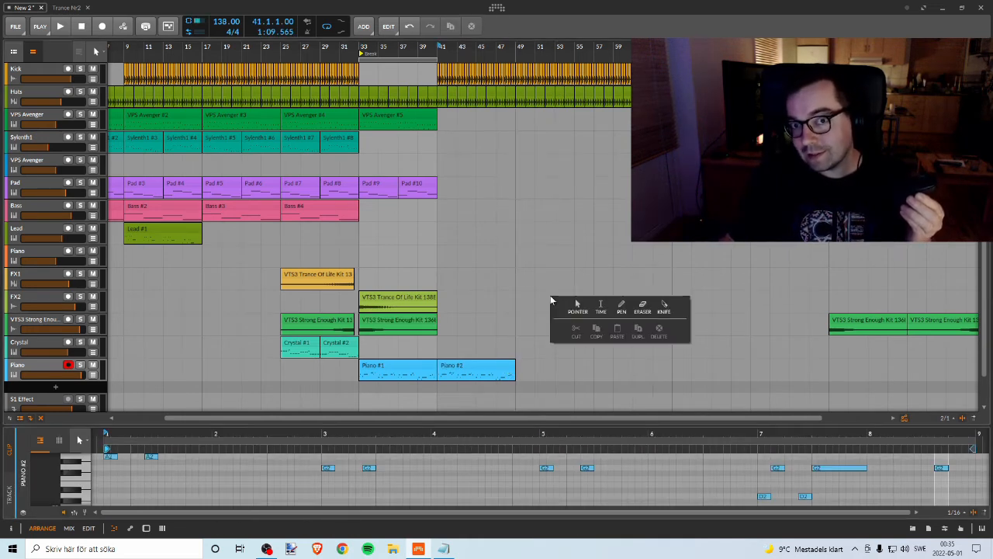
click(561, 249)
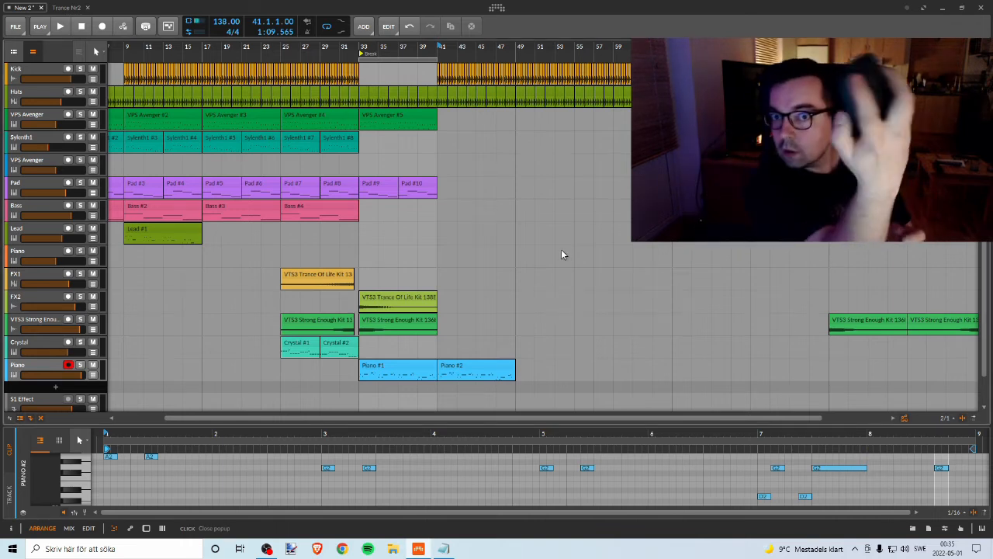
click(561, 249)
double_click(561, 249)
right_click(559, 254)
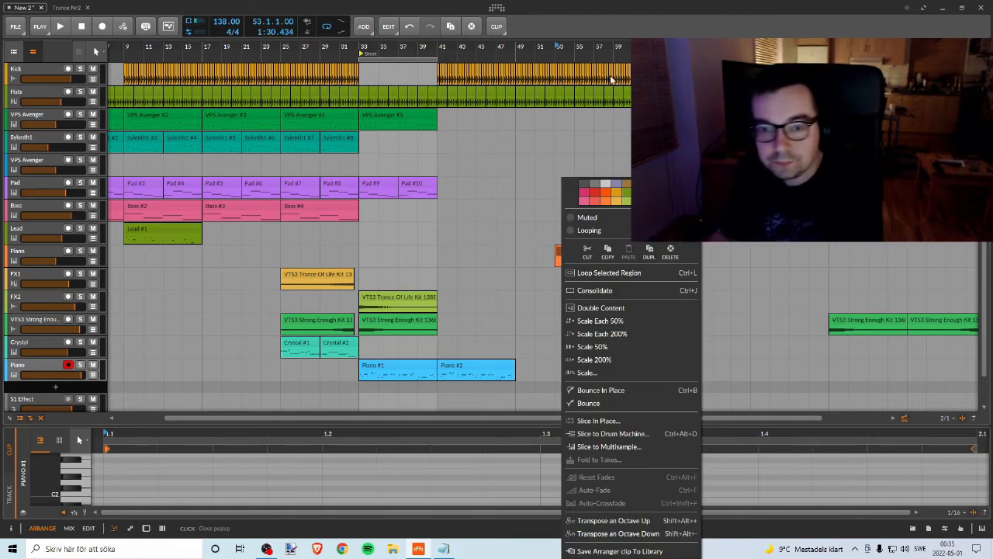
click(576, 137)
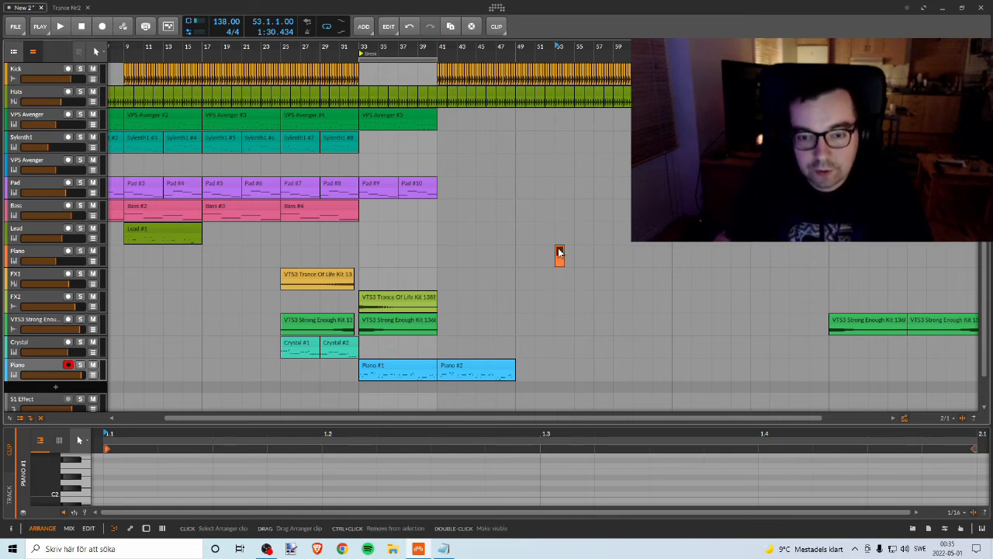
key(Delete)
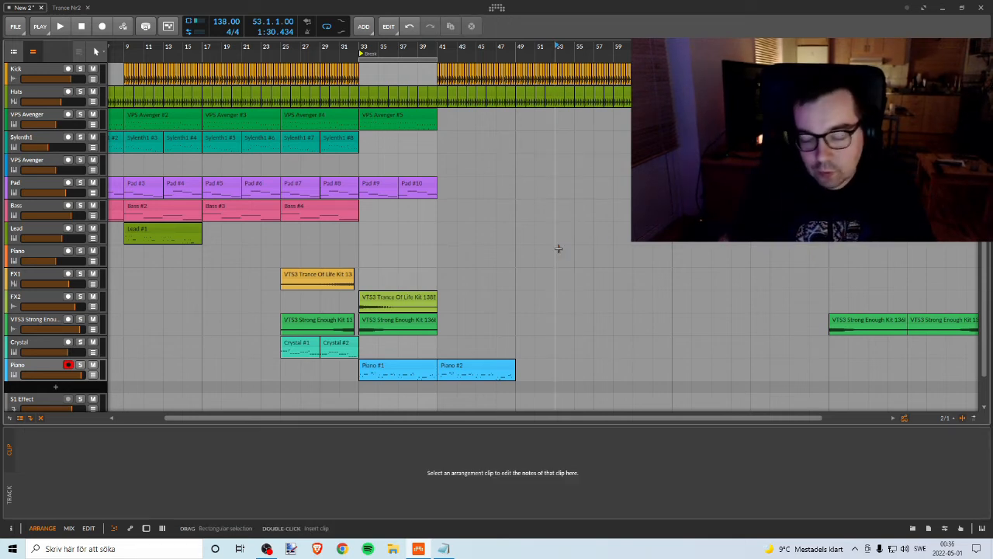
click(341, 363)
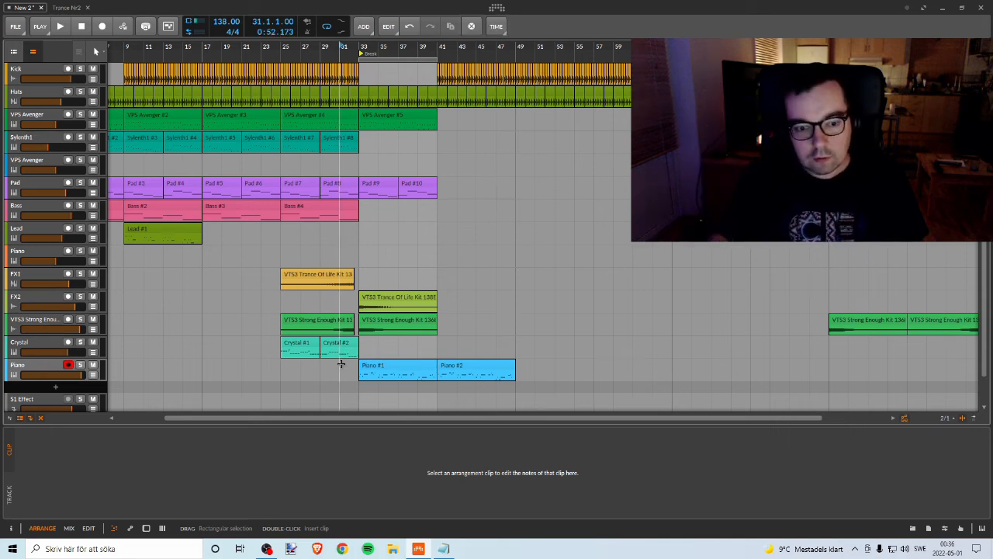
right_click(340, 363)
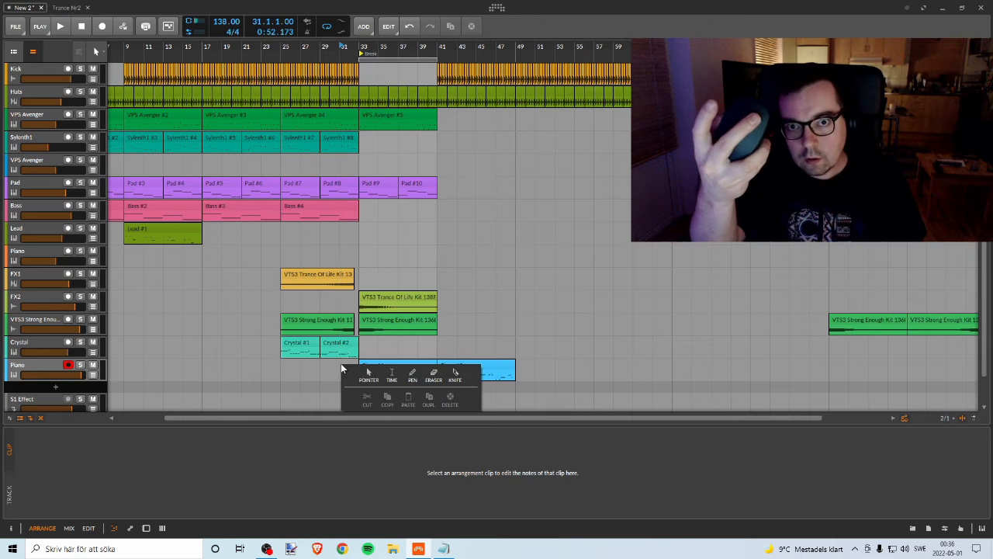
click(510, 247)
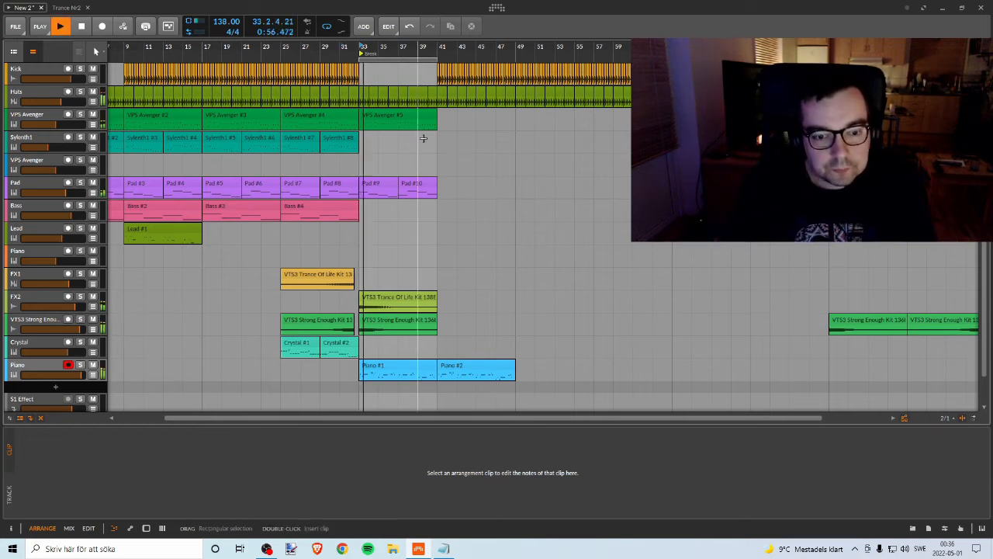
Step: Play the break from bar 33 and briefly solo the Piano track to check it against the mix
key(space)
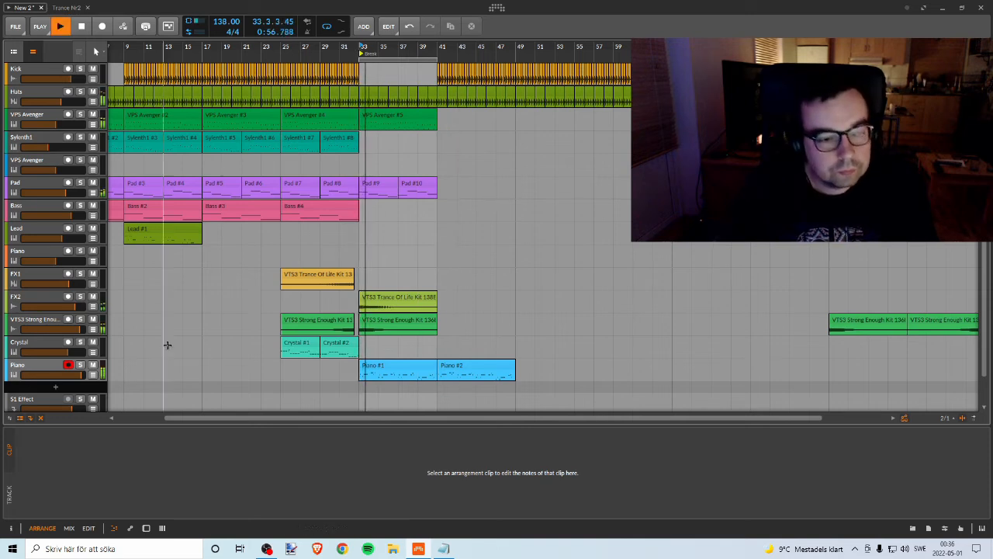
click(80, 365)
click(80, 366)
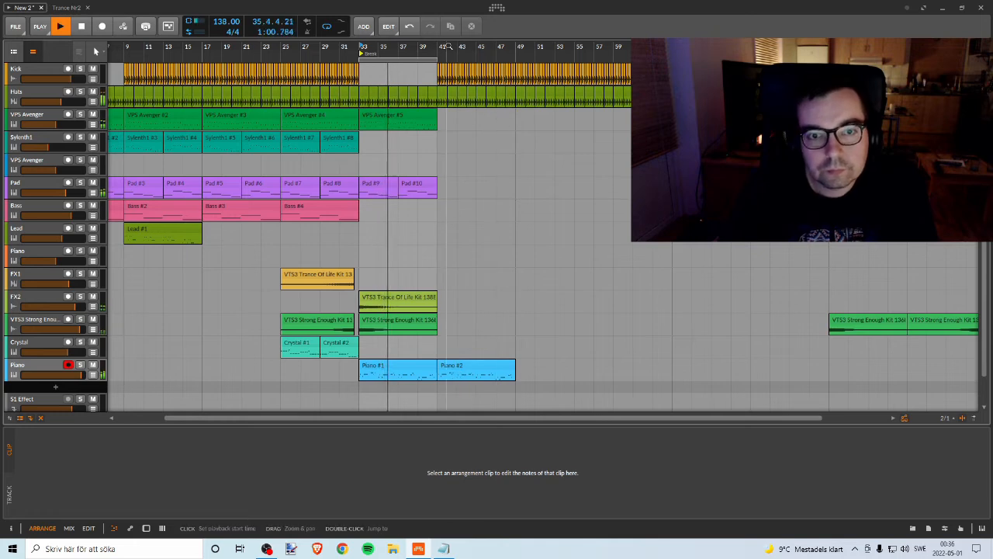
Step: Delete all the Kick clips from bar 41 up to bar 49, above the copied piano clip
scroll(410, 70, up, 4)
click(410, 70)
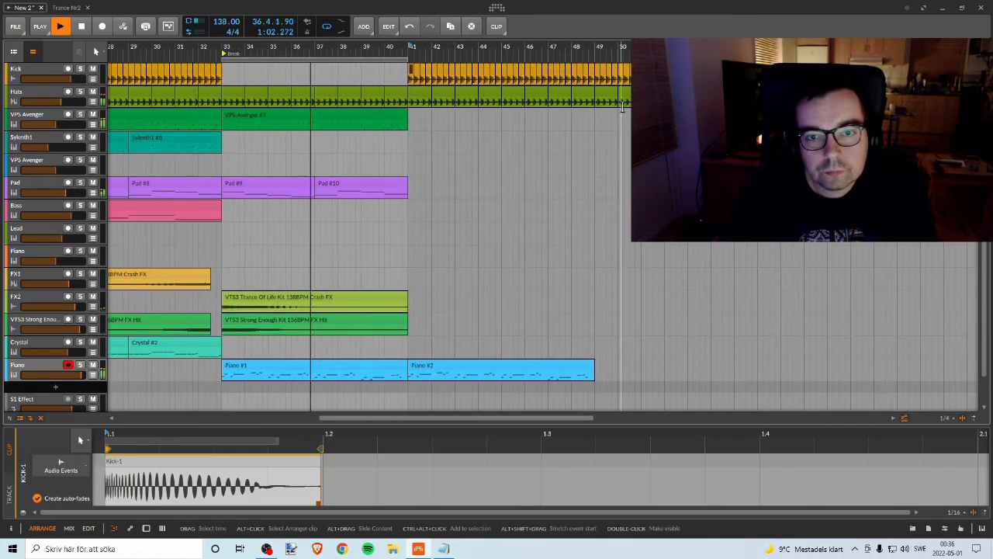
shift+click(592, 69)
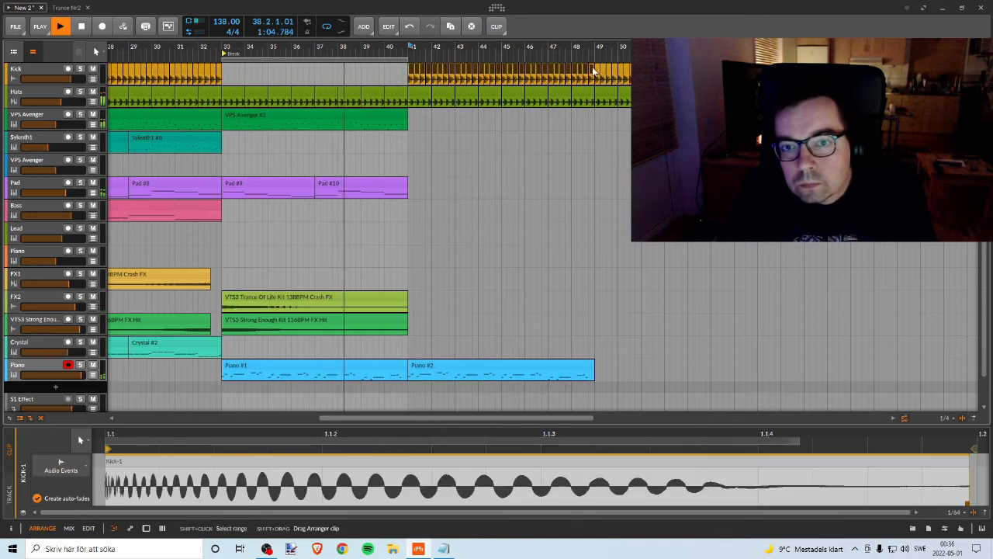
key(Delete)
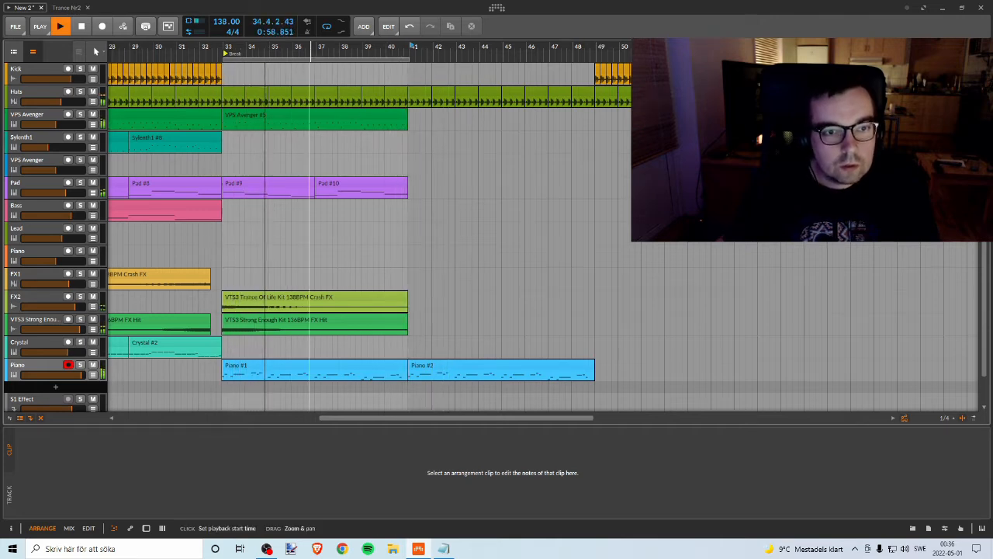
Step: Add an instrument track below the Piano track and load the VPS Avenger synth on it
drag(311, 48, 348, 41)
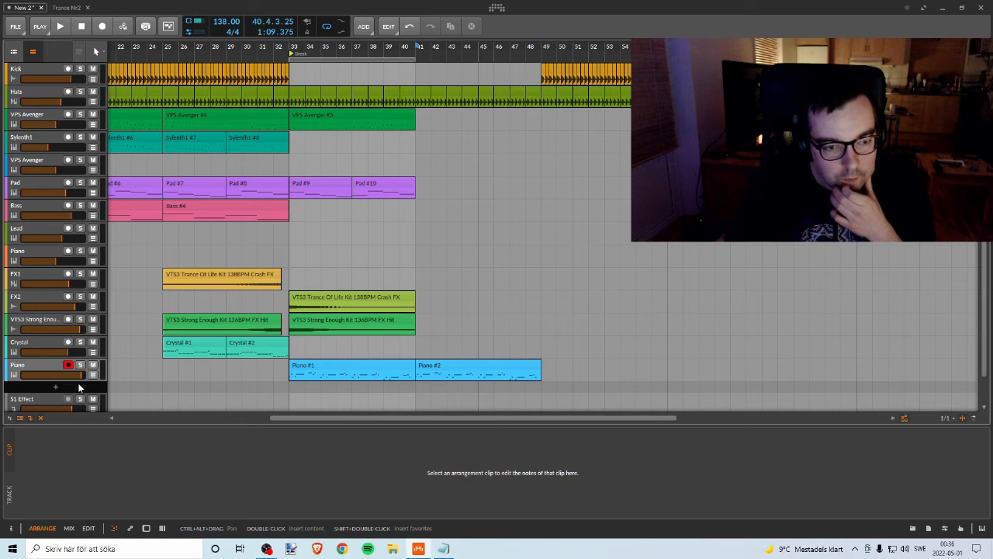
right_click(78, 383)
click(89, 390)
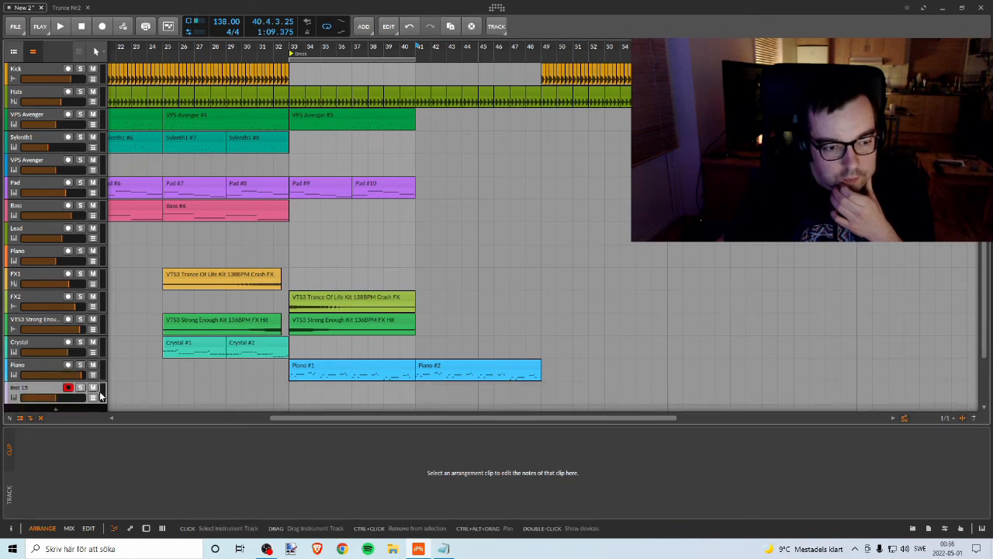
double_click(53, 394)
click(26, 455)
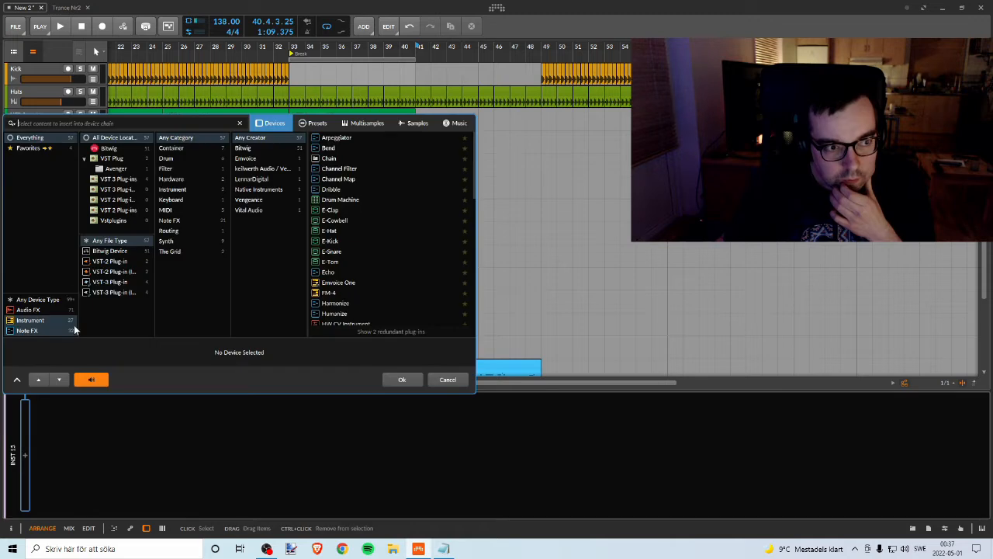
text(aveng)
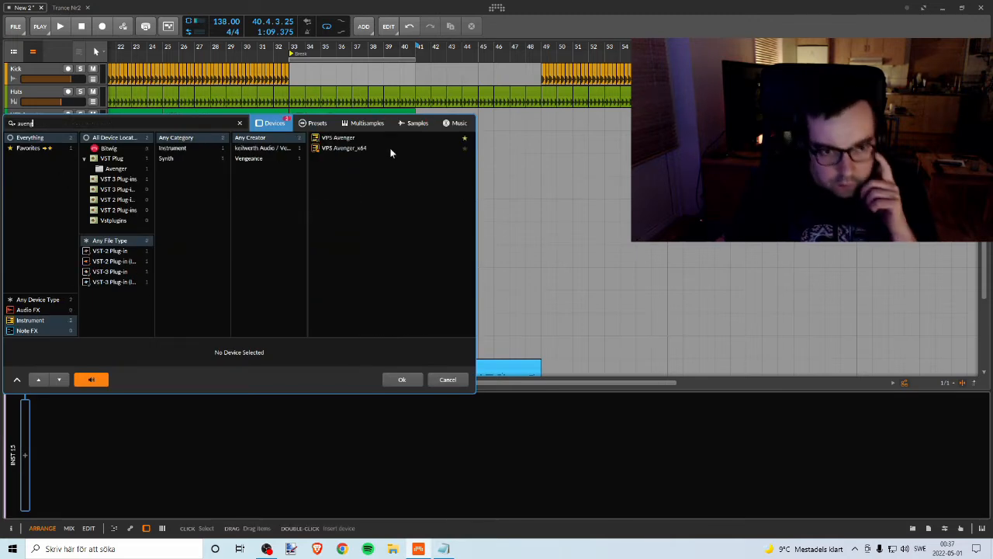
click(349, 137)
click(401, 379)
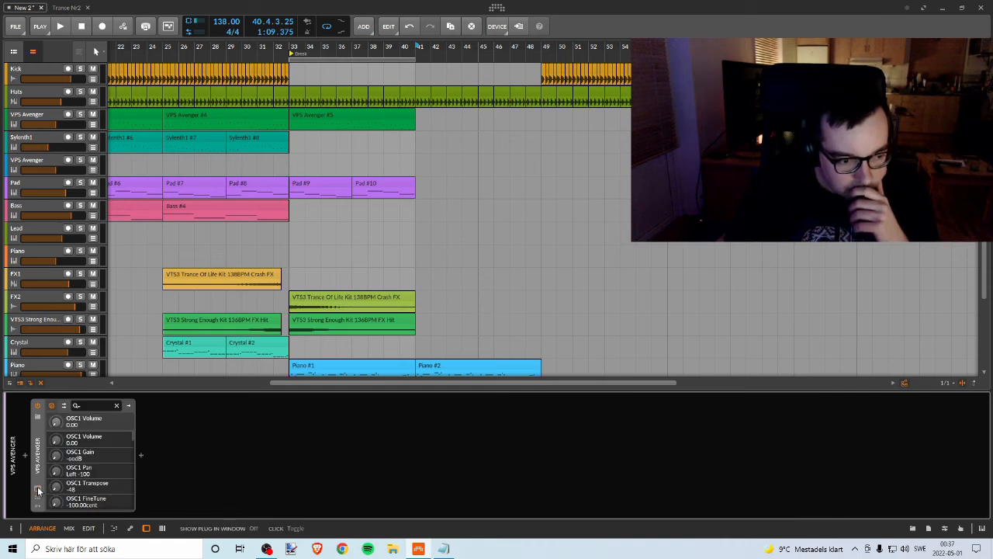
Step: Open the Factory presets in the new VPS Avenger's plug-in window, then close the window
click(38, 490)
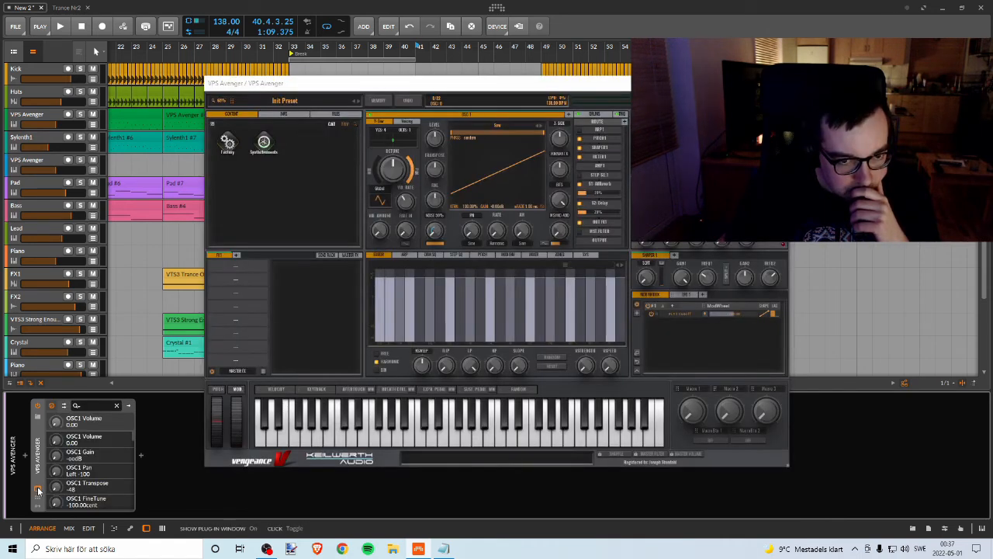
click(227, 142)
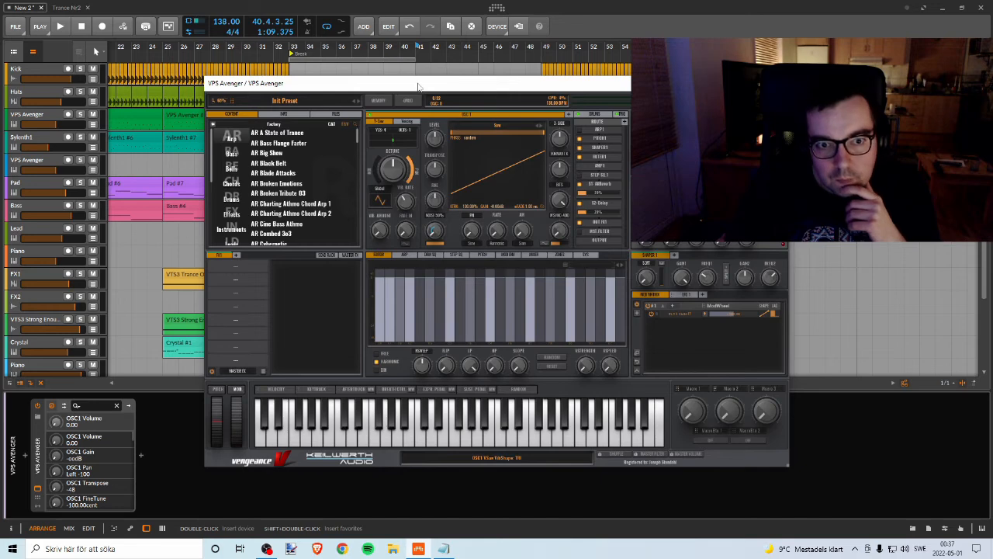
drag(418, 87, 539, 69)
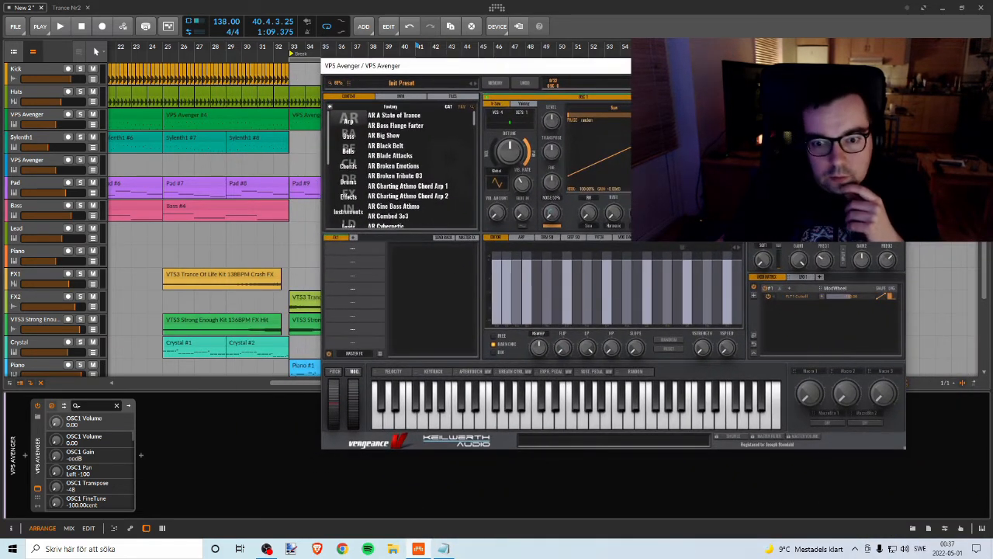
click(894, 66)
Step: Copy the Piano #1 clip onto the new VPS Avenger track at bar 33
scroll(471, 269, down, 3)
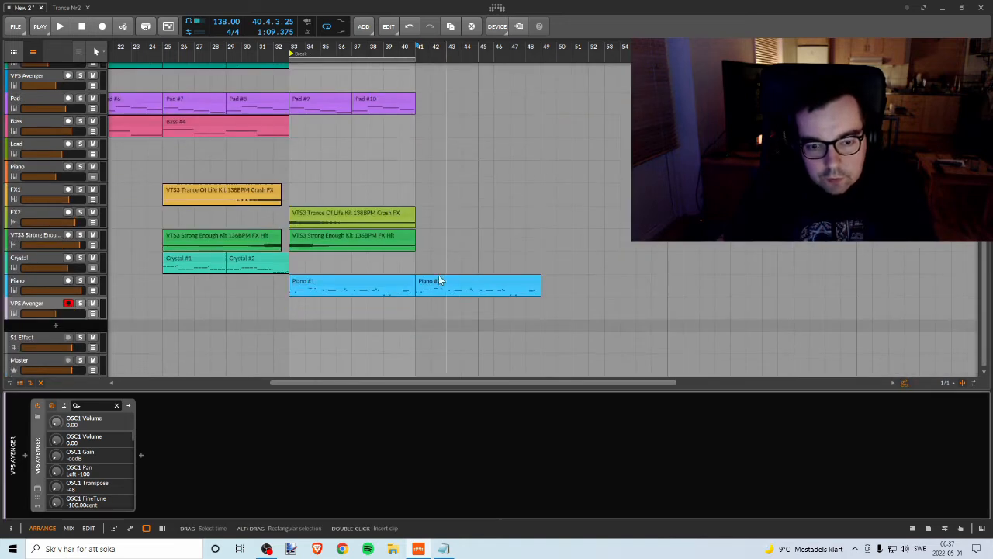
click(360, 288)
click(358, 285)
drag(344, 285, 339, 303)
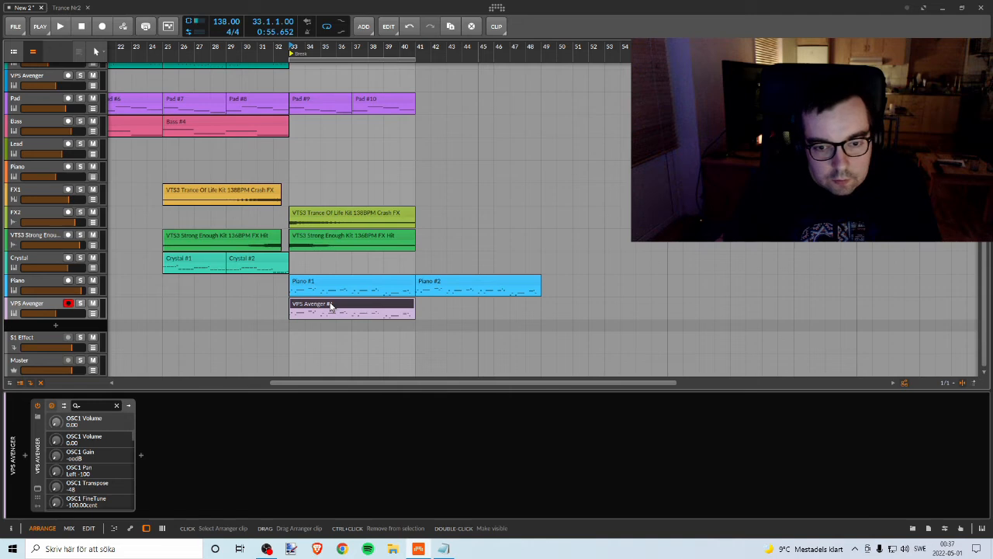
Step: Solo the new VPS Avenger track, open its plug-in window and list the Factory presets in the Pads category
click(81, 304)
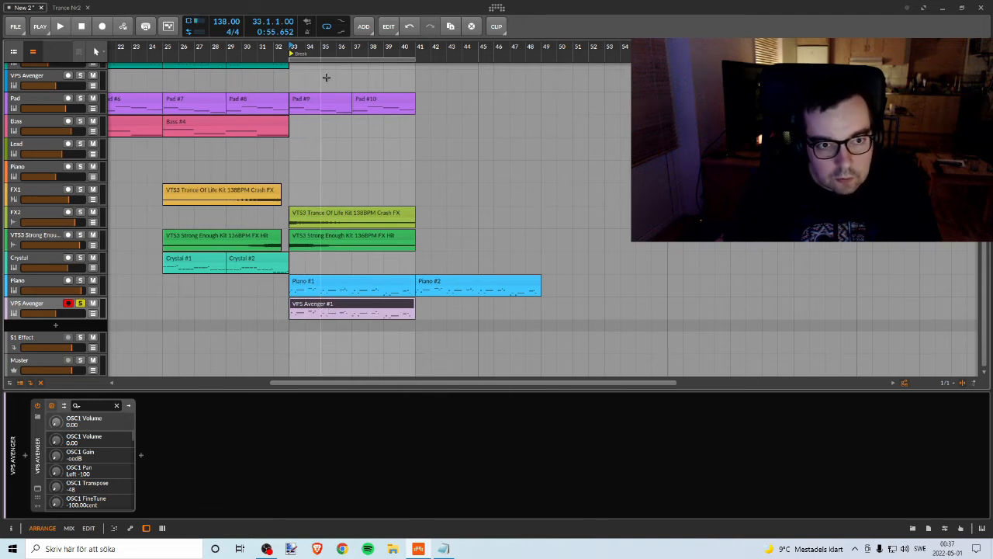
key(space)
double_click(41, 305)
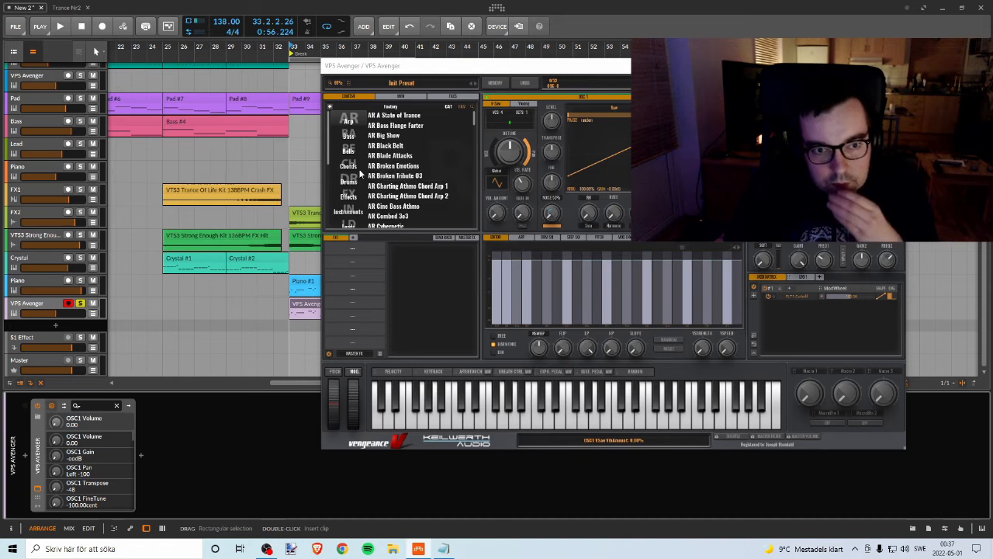
scroll(352, 162, down, 2)
scroll(354, 163, down, 2)
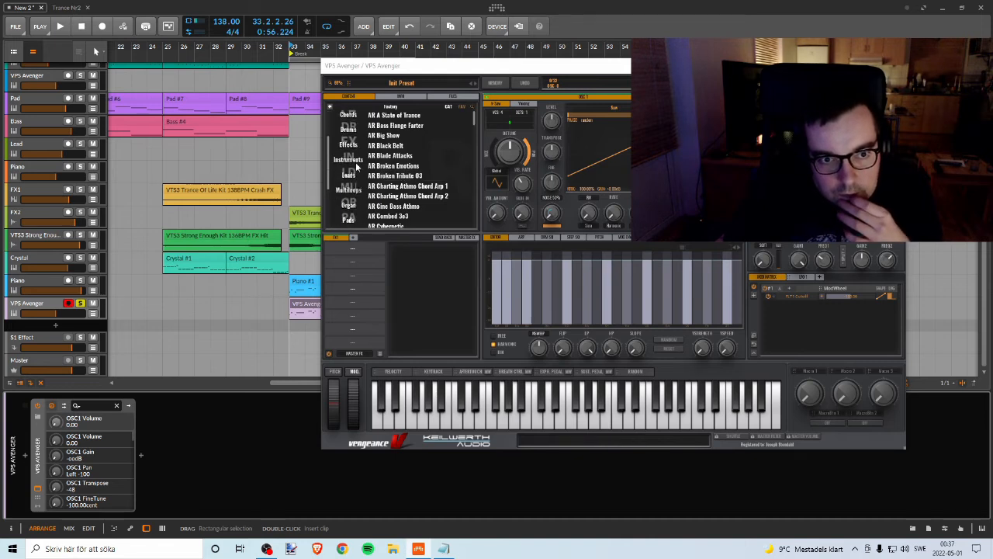
scroll(353, 171, down, 2)
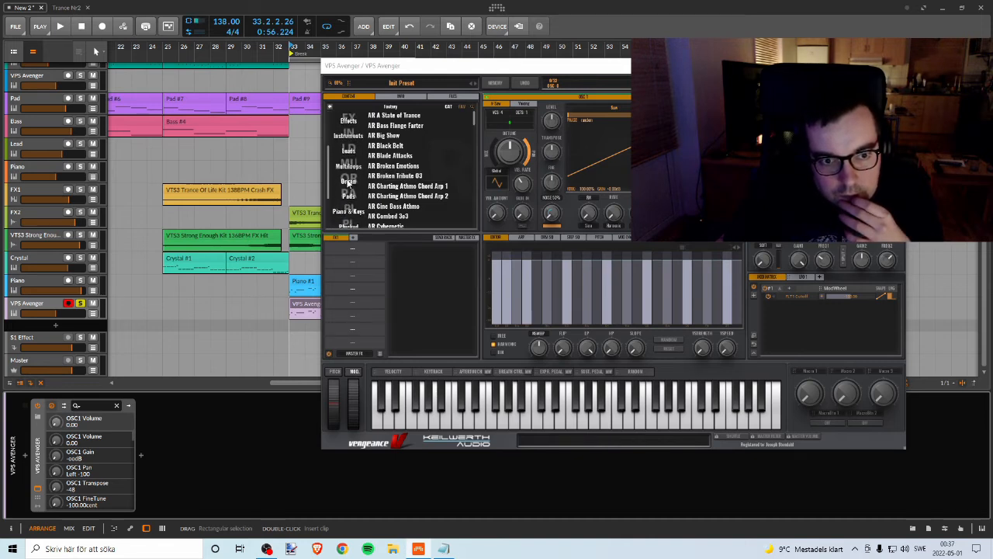
click(348, 195)
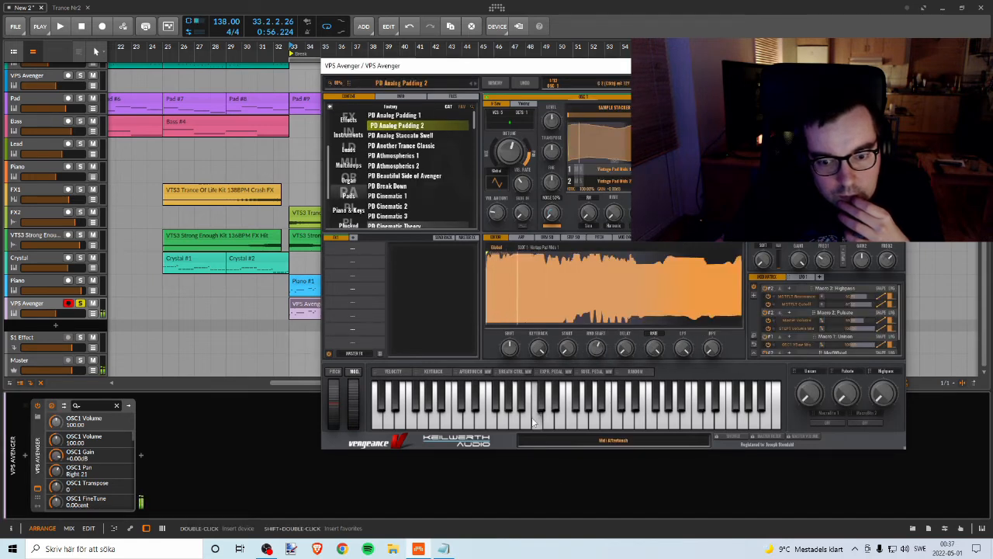
Step: Audition the pad presets PD Analog Padding 1 and PD Another Trance Classic, continuing through the list to PD Break Down
click(402, 116)
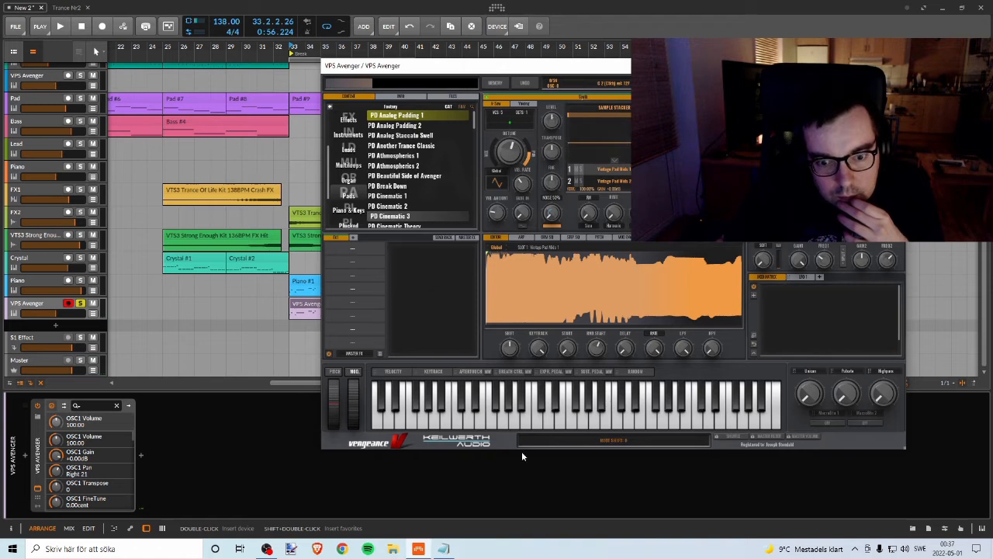
click(404, 145)
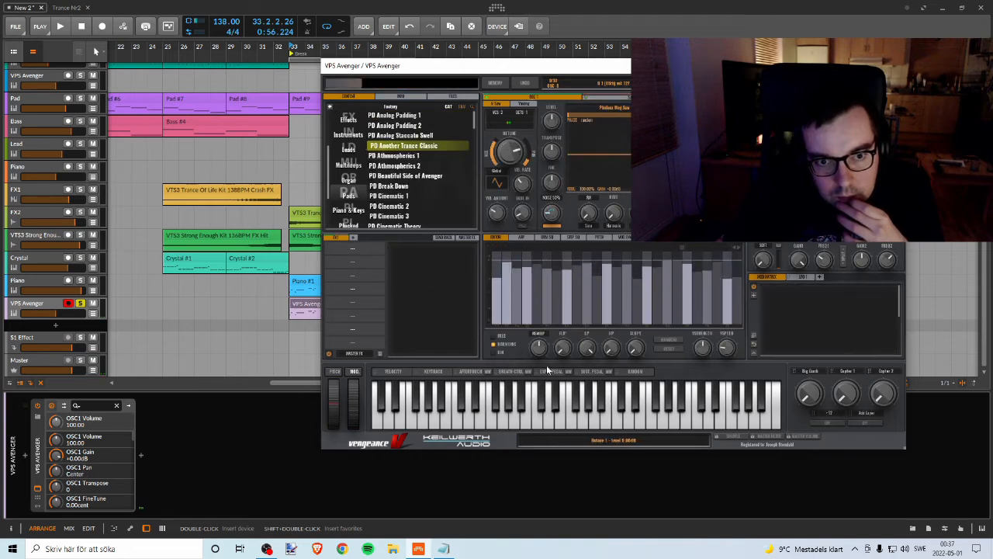
key(Down)
key(Down)
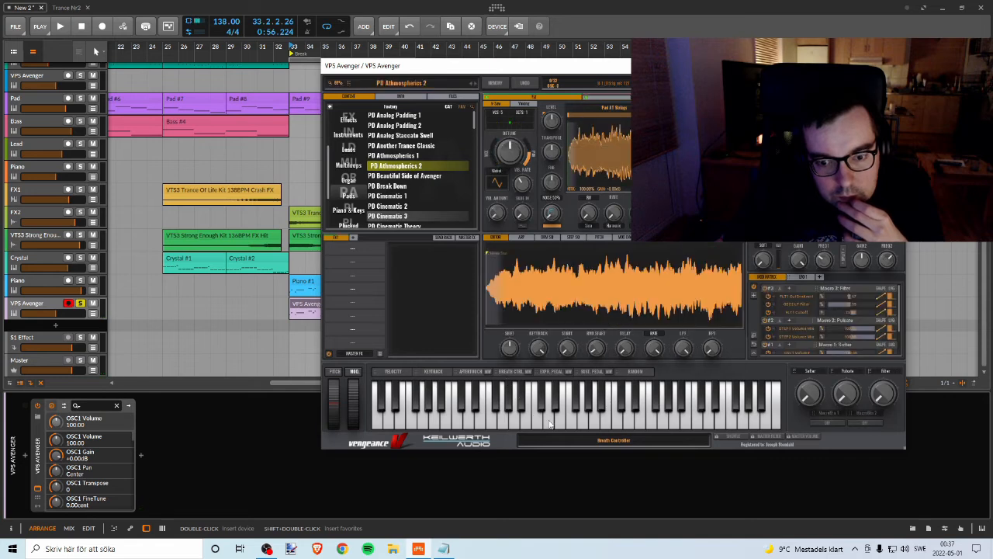
key(Down)
key(Down)
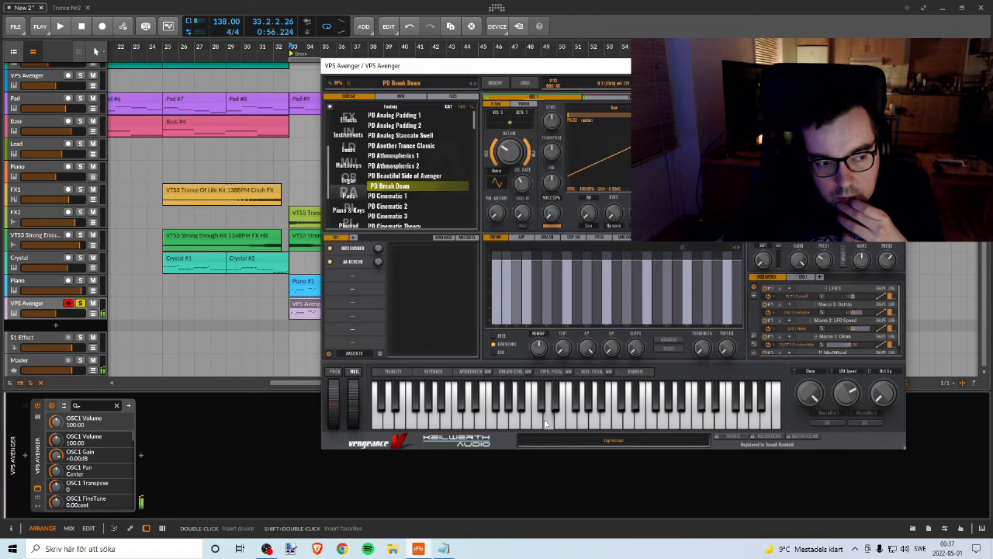
Step: Play the break from bar 33 with the new VPS Avenger track unsoloed and raise that track's volume
drag(492, 65, 694, 68)
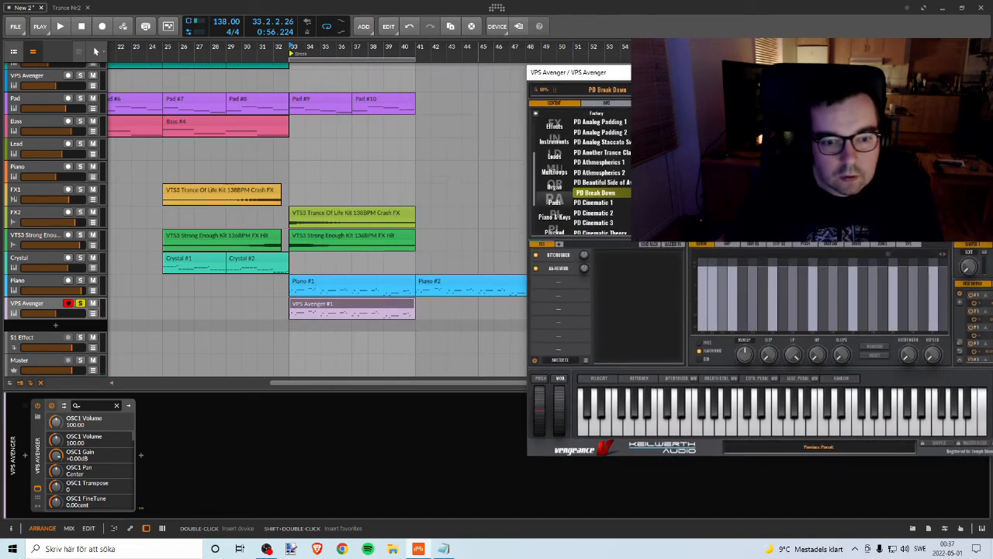
key(space)
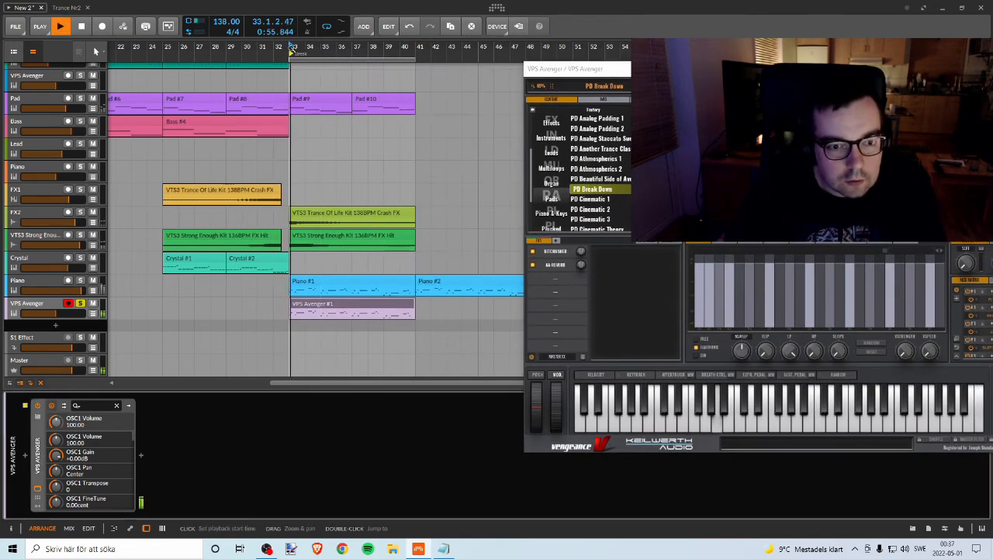
click(81, 303)
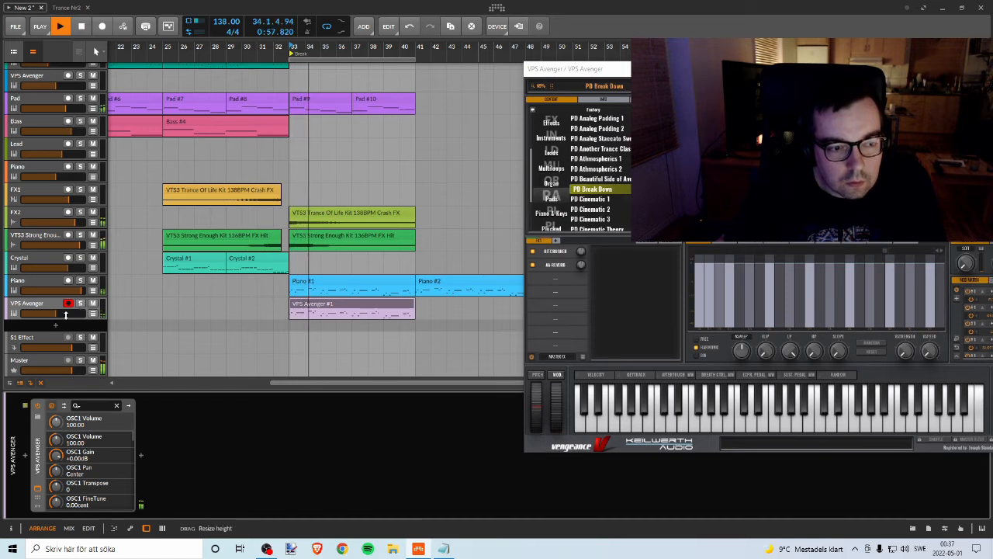
drag(66, 314, 72, 314)
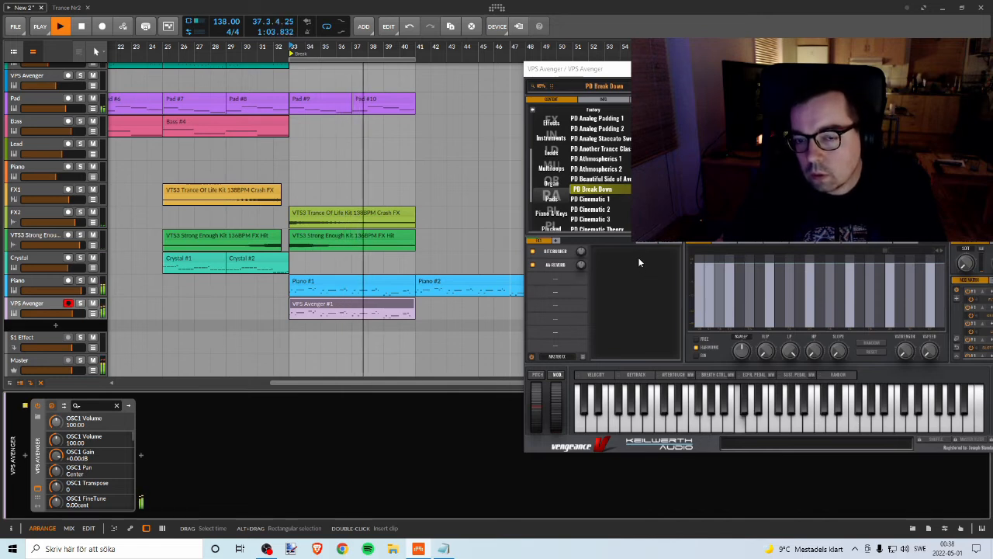
Step: Audition PD Cinematic 1, PD Cinematic 3, PD Cinematic Theory and PD Cloudy Heavens on the VPS Avenger melody, soloing its track
click(605, 200)
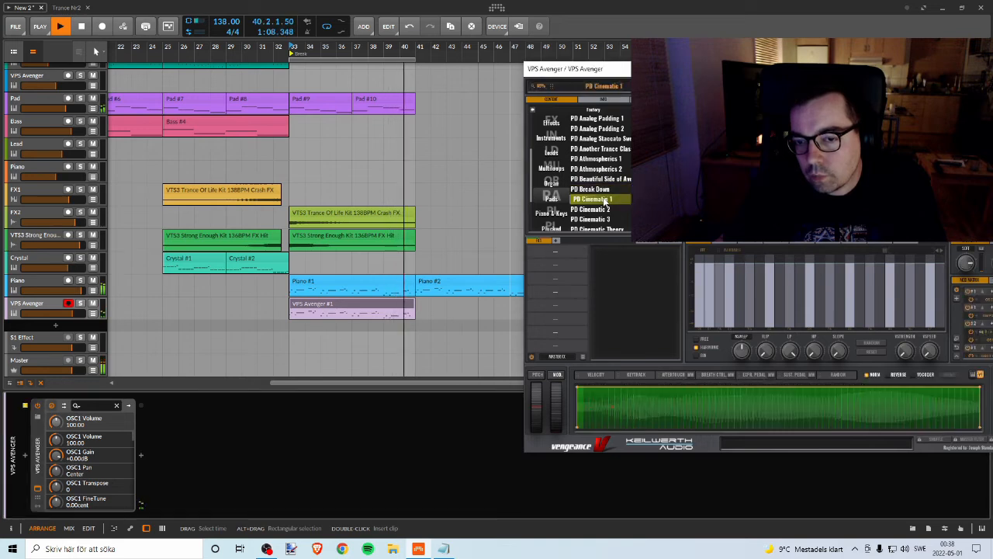
click(972, 374)
click(80, 303)
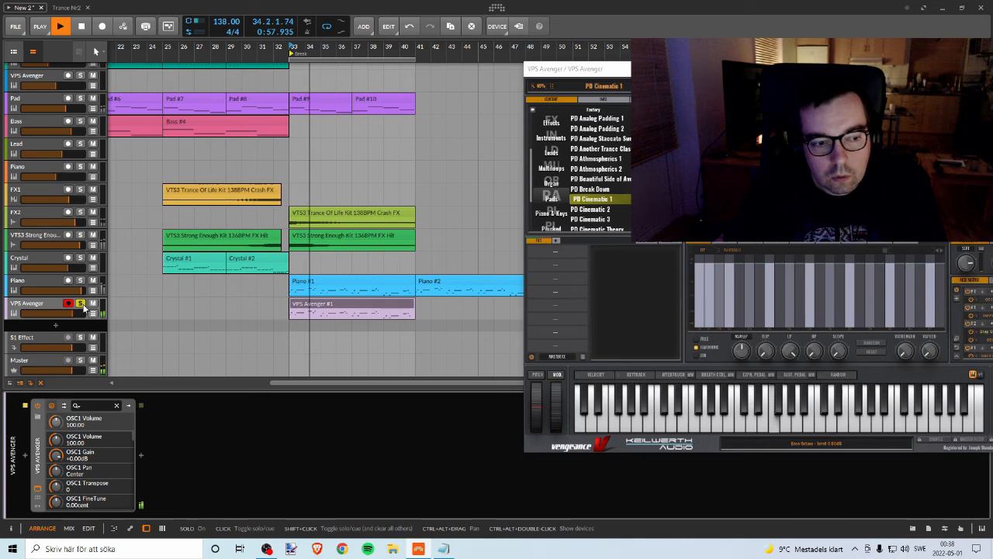
click(599, 220)
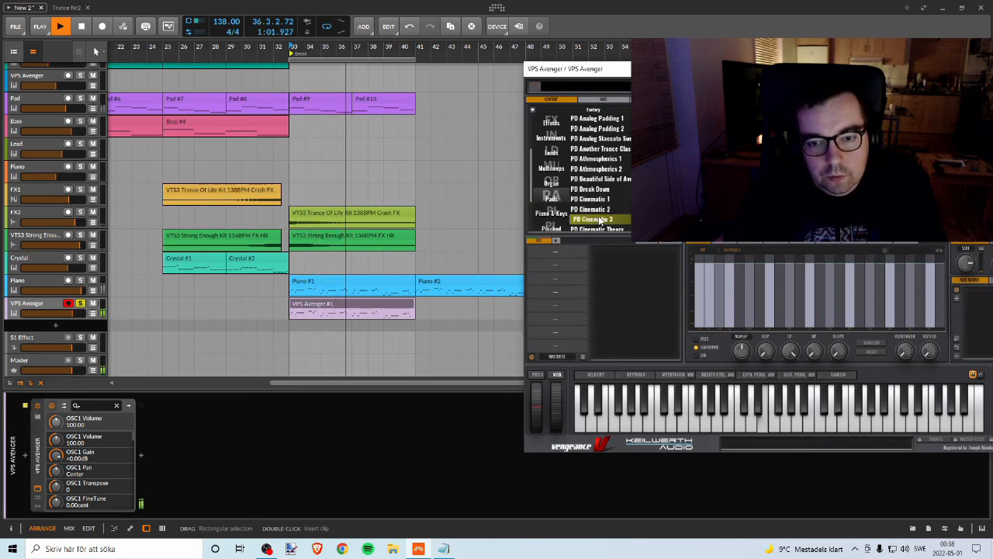
scroll(602, 206, down, 2)
click(598, 210)
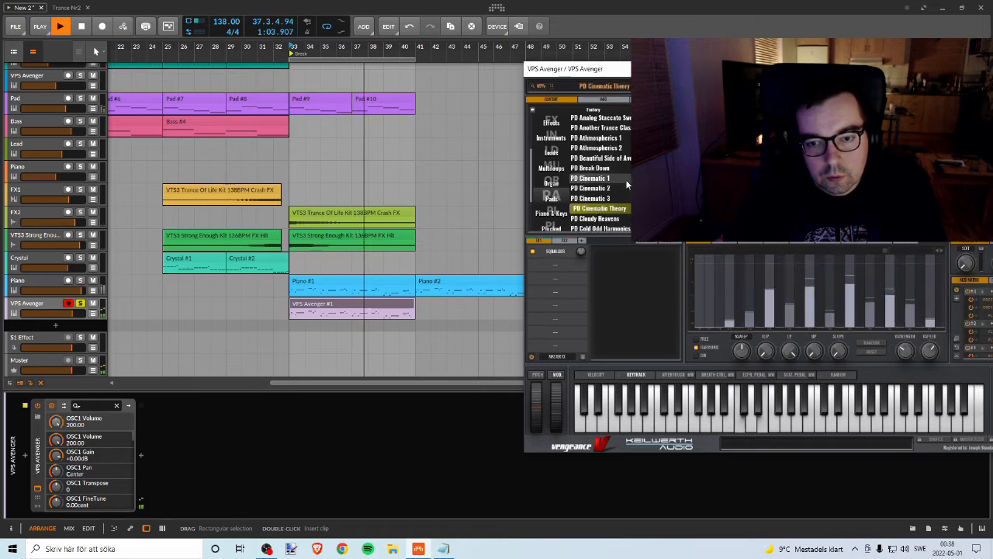
click(595, 220)
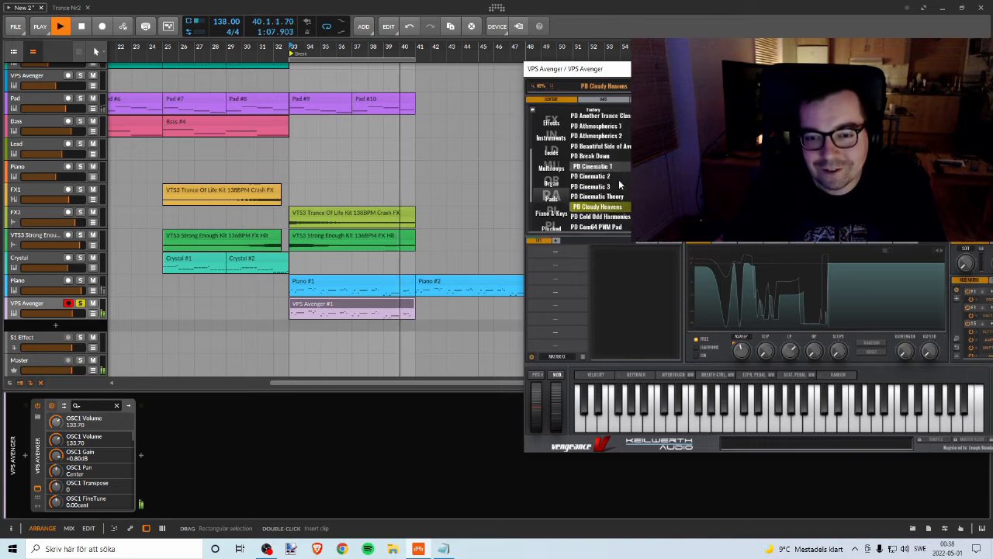
Step: Compare PD Cloudy Heavens, PD Cold Odd Harmonics and PD Diamond Cave by toggling the track's solo, and readjust its volume in the mix
scroll(618, 186, down, 2)
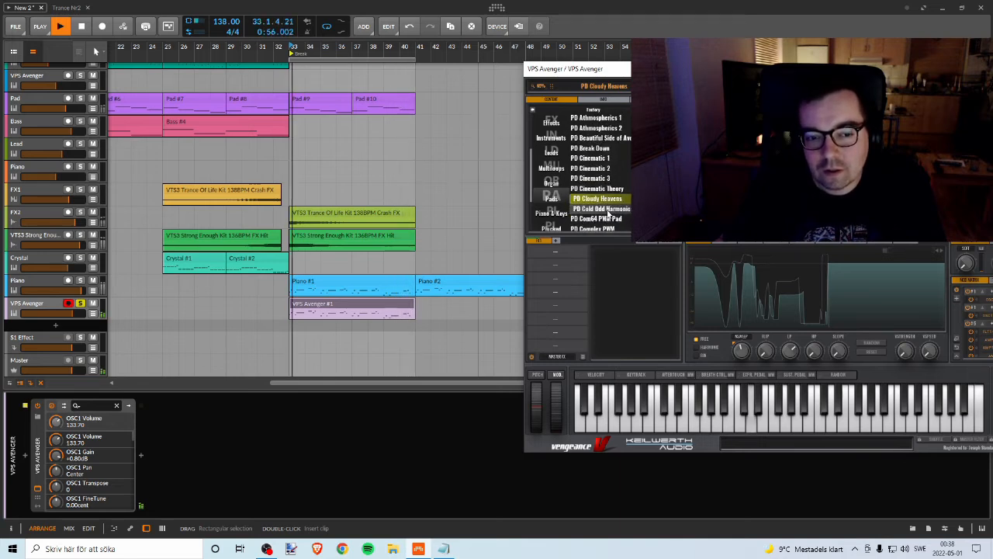
click(80, 303)
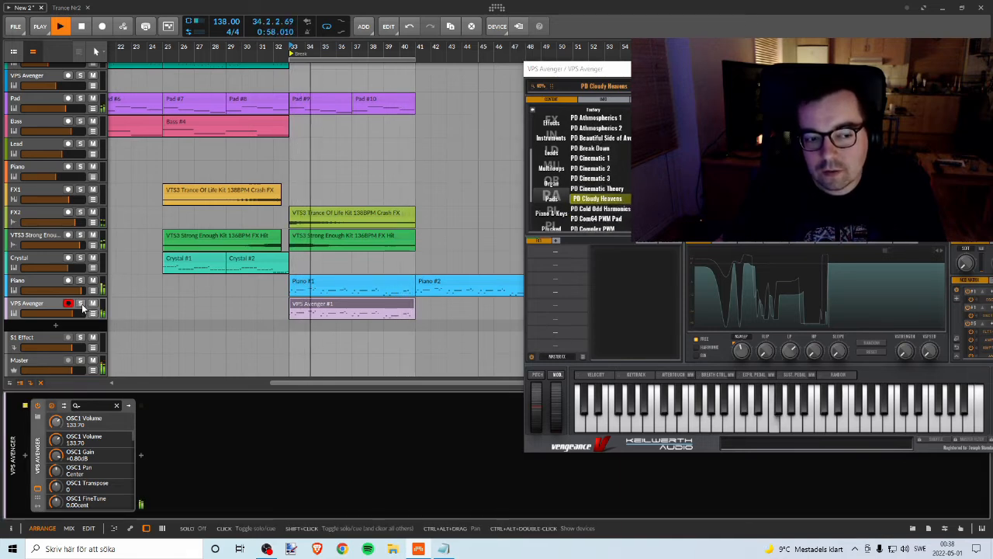
click(80, 304)
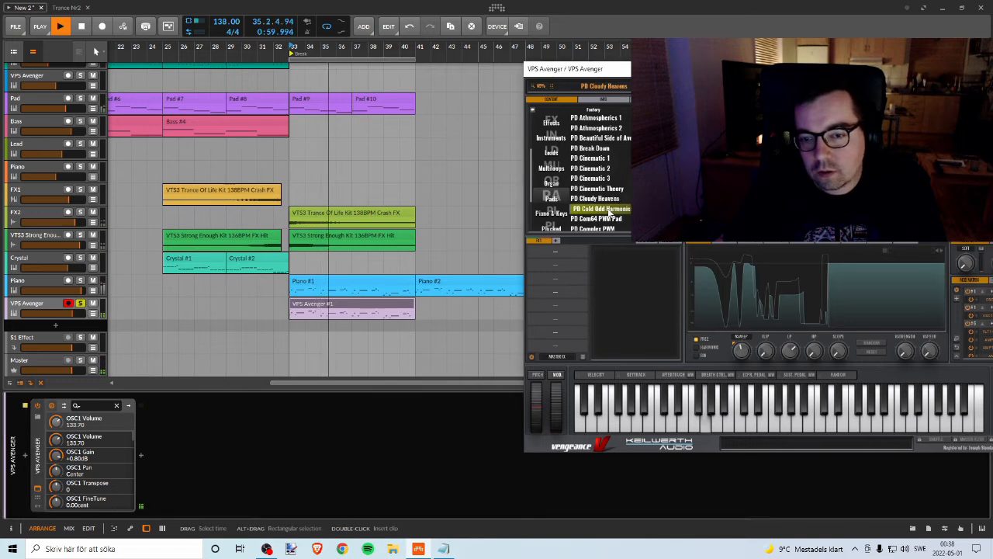
click(609, 209)
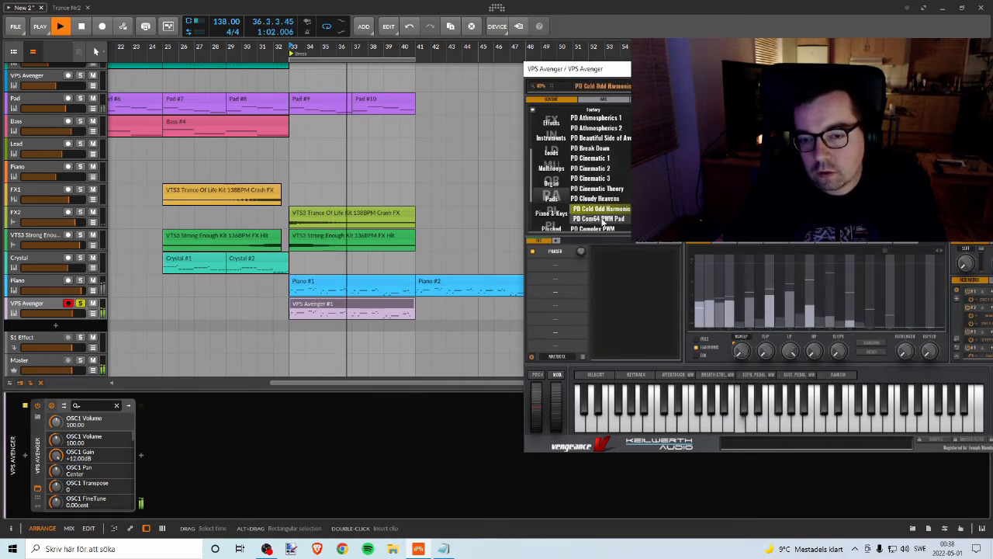
scroll(613, 179, down, 3)
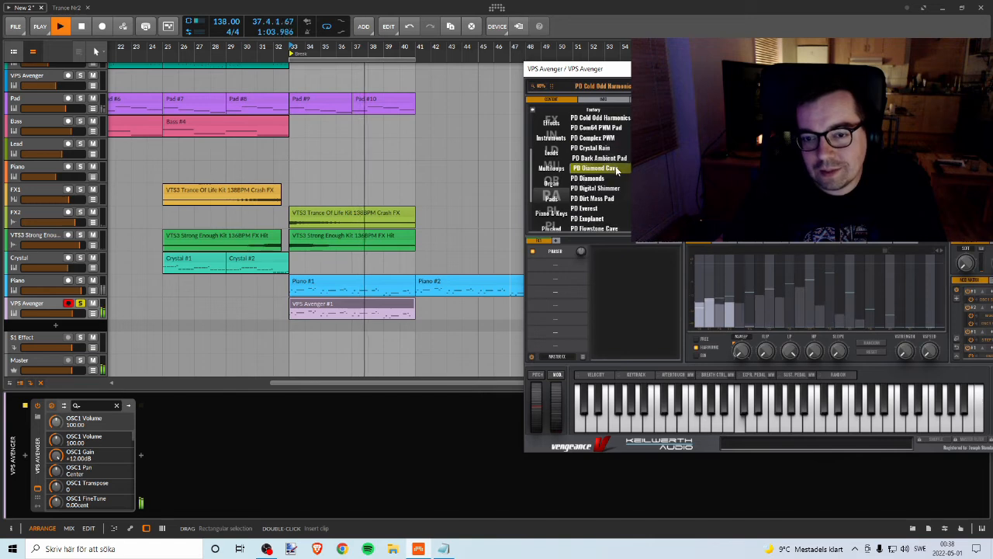
click(616, 168)
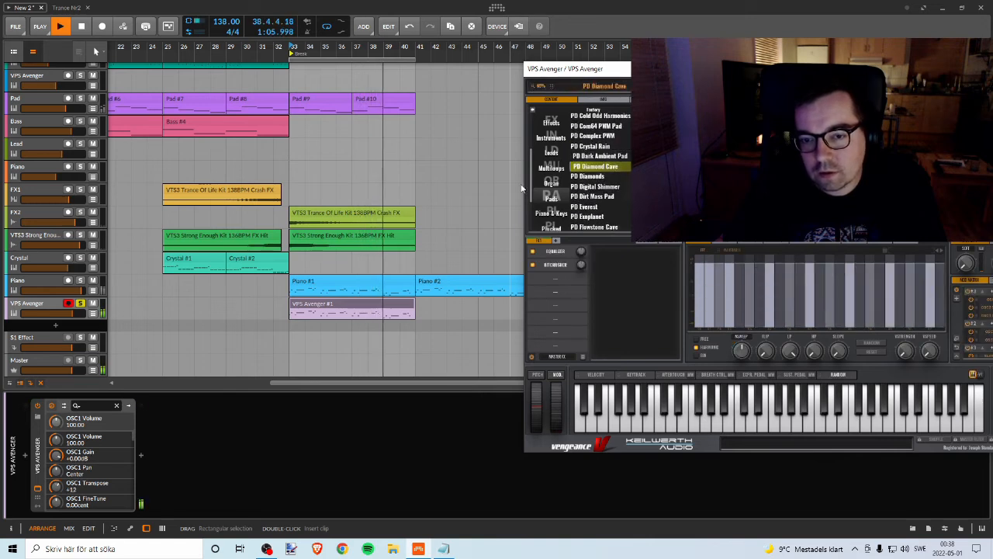
click(81, 304)
mouse_move(84, 312)
mouse_down()
mouse_move(56, 313)
mouse_move(71, 313)
mouse_up()
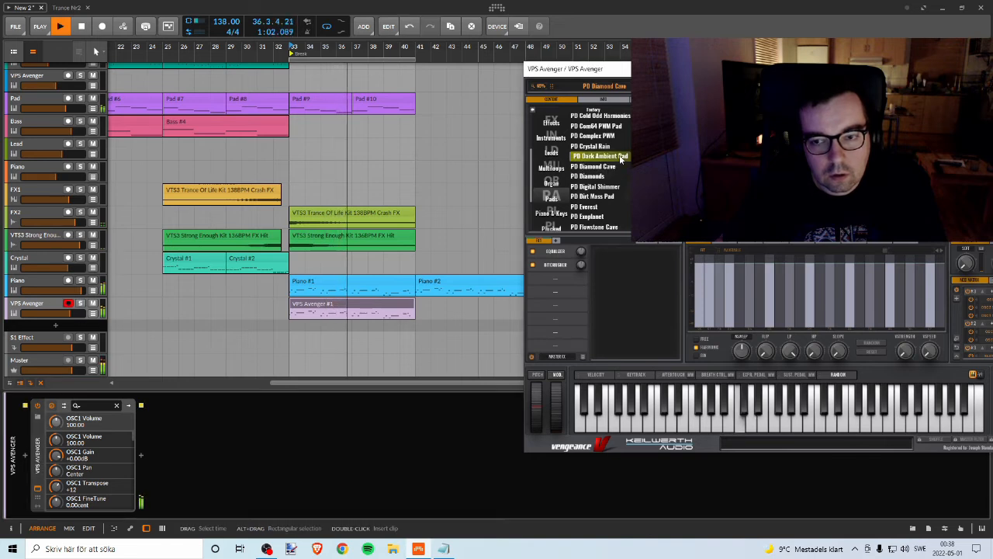
Step: Try PD Dark Ambient Pad, PD Diamonds, PD Digital Shimmer, PD Dirt Mass Pad and PD Everest against the full break
click(620, 157)
click(606, 177)
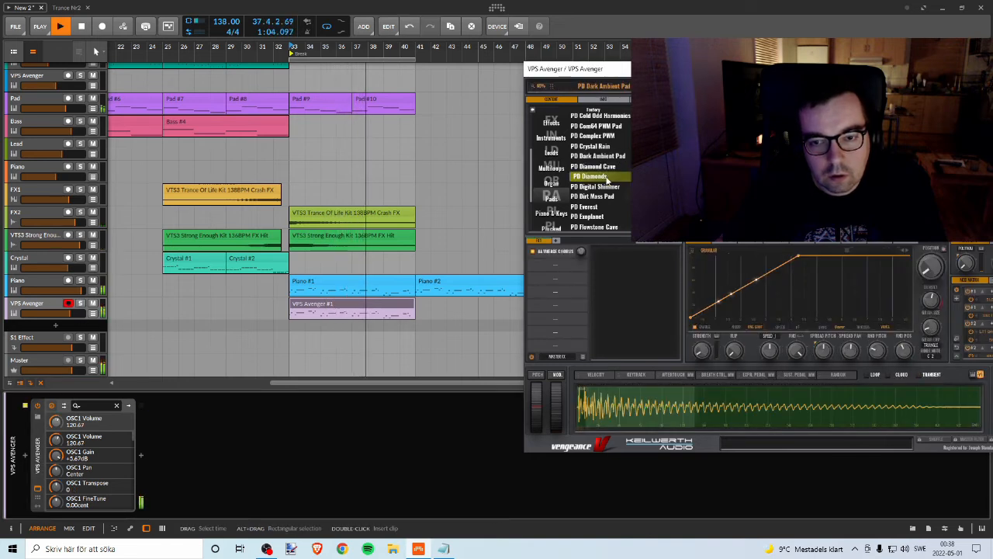
click(604, 189)
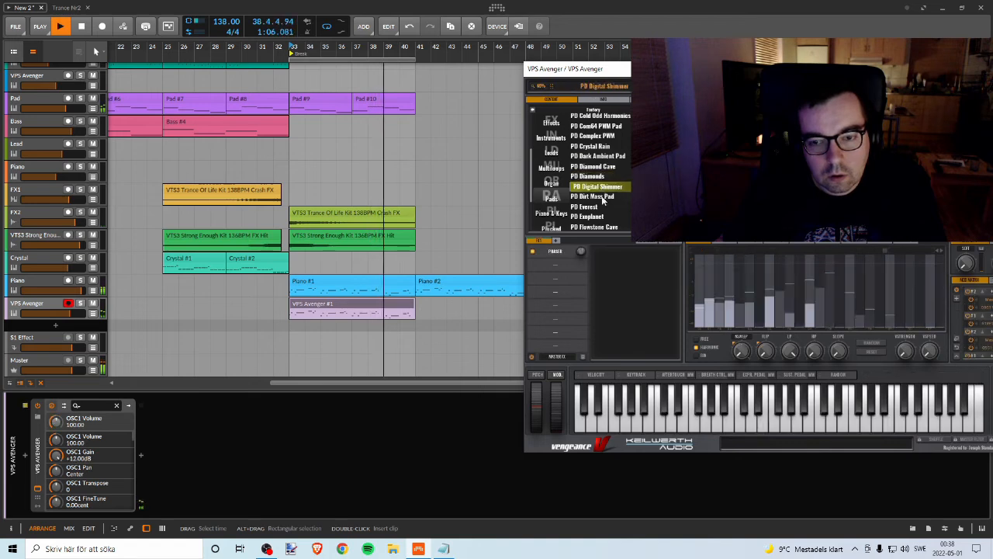
click(602, 198)
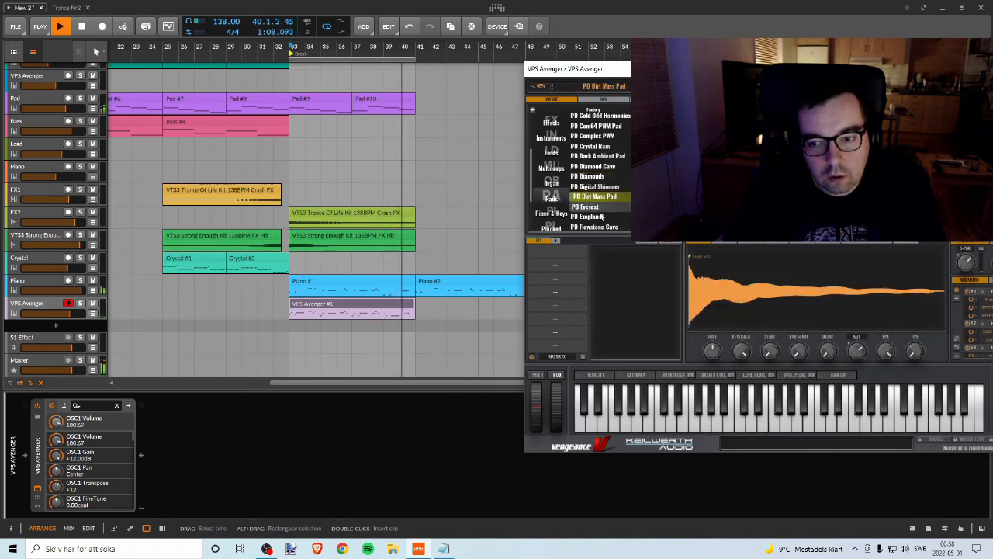
scroll(602, 197, down, 2)
click(602, 164)
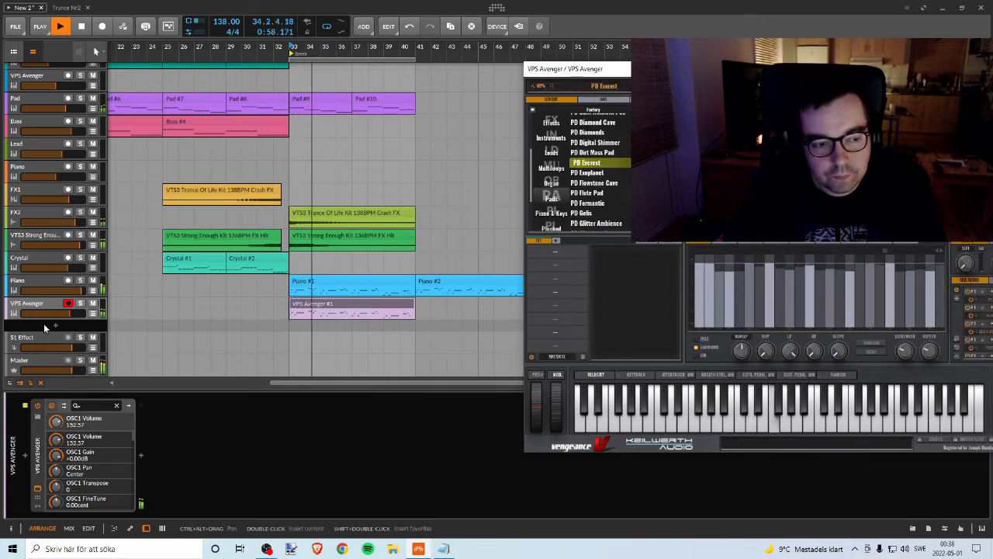
Step: Audition PD Flute Pad, PD Gelis and PD Himalaya Screamer with the VPS Avenger track soloed
click(610, 193)
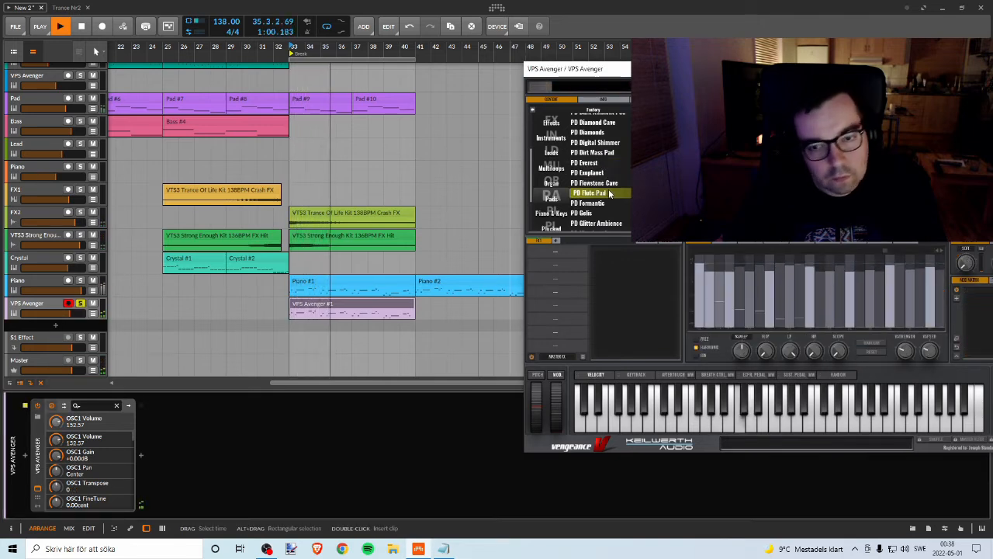
scroll(606, 199, down, 1)
click(603, 200)
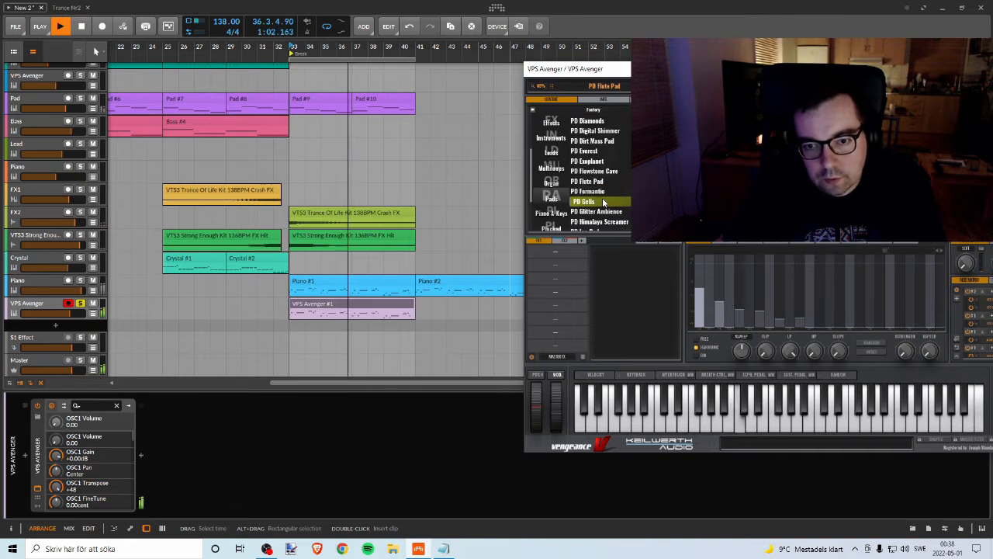
scroll(603, 198, down, 2)
click(605, 191)
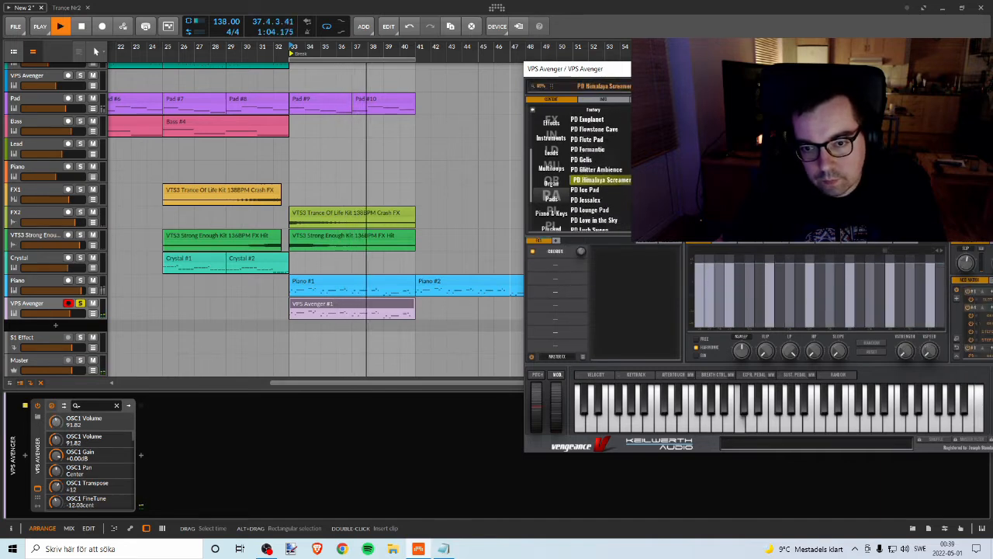
Step: Load the PD Jessalex preset, unsolo the VPS Avenger track and raise its volume to about +2.9 dB
scroll(613, 197, down, 2)
click(606, 191)
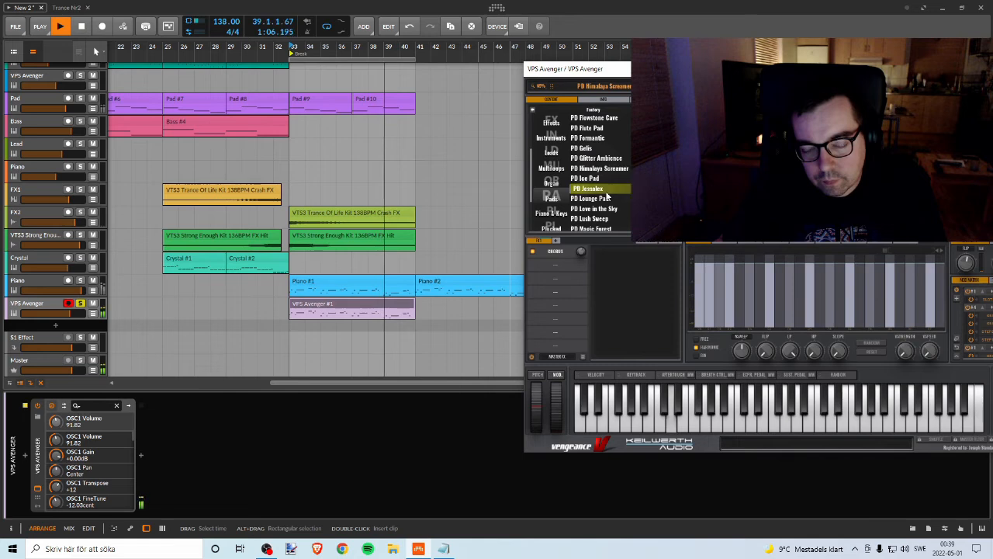
scroll(613, 202, down, 1)
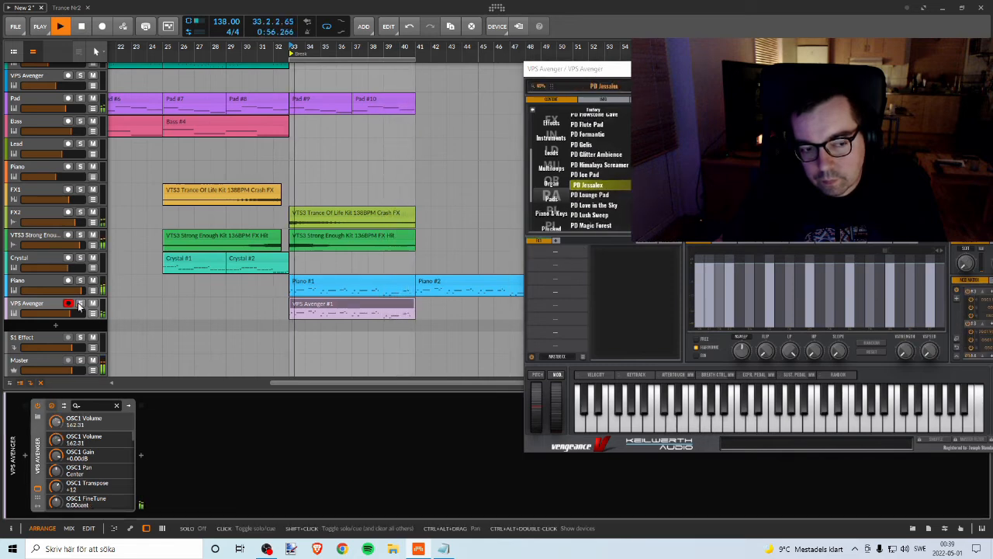
drag(70, 317, 87, 316)
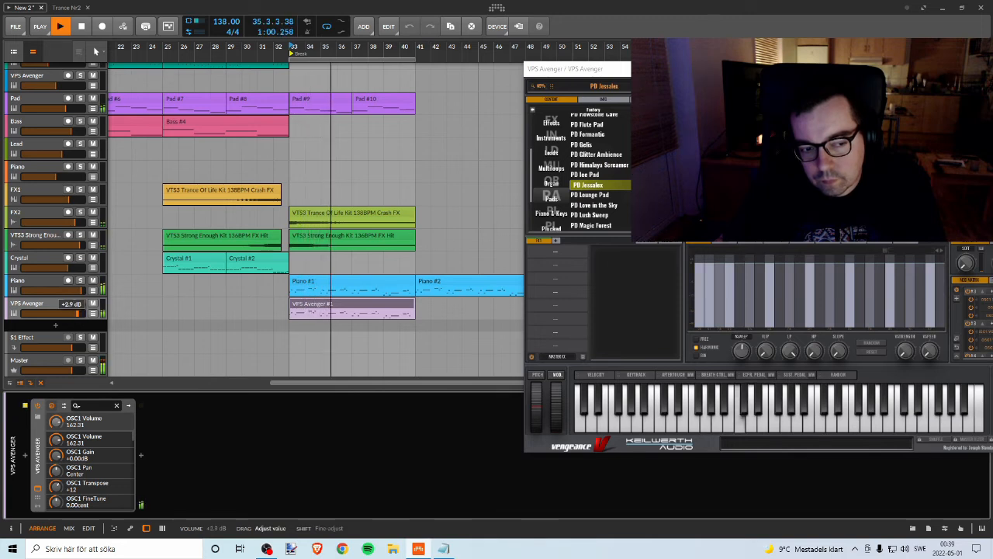
Step: Lower the VPS Avenger track's volume to about +0.1 dB and balance the PD Jessalex pad against the break
drag(74, 315, 72, 314)
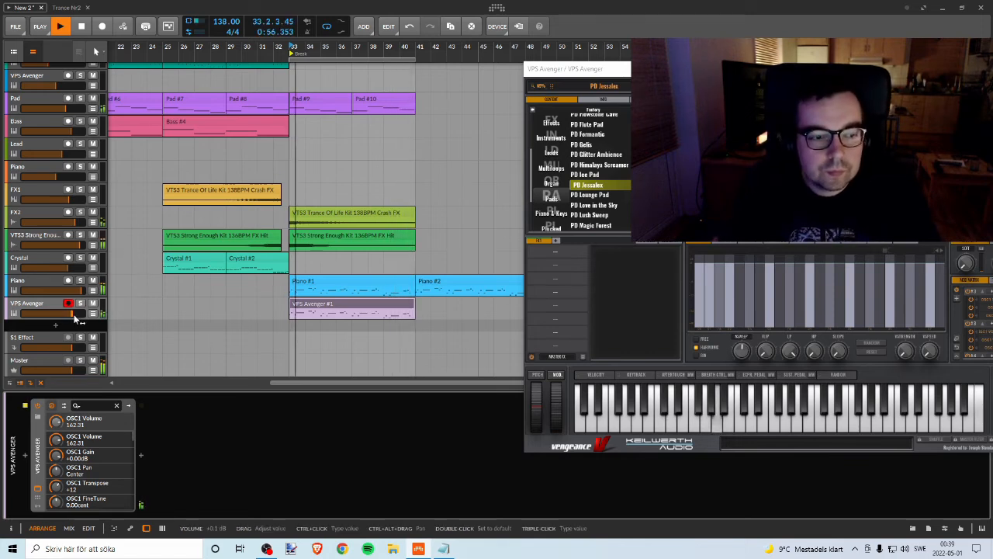
click(80, 304)
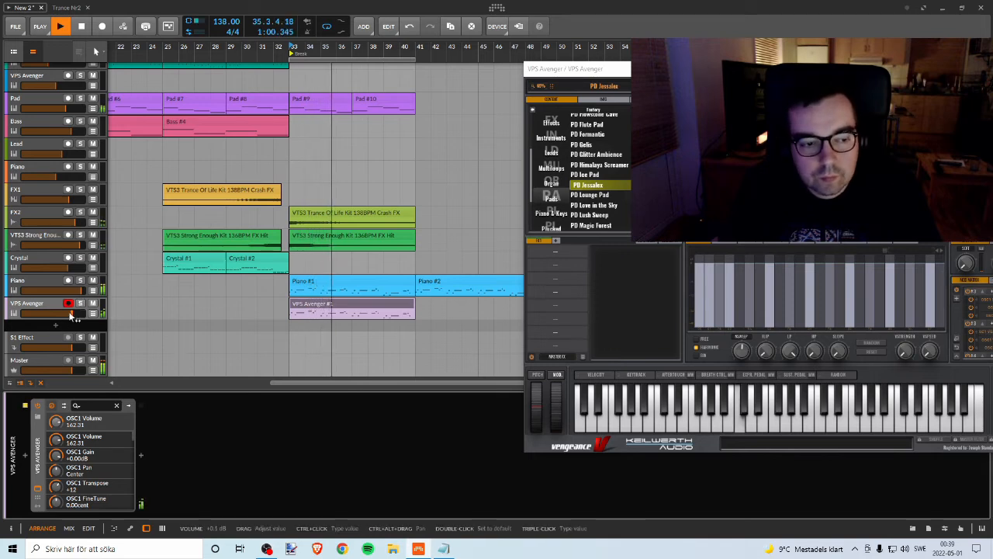
drag(73, 314, 71, 313)
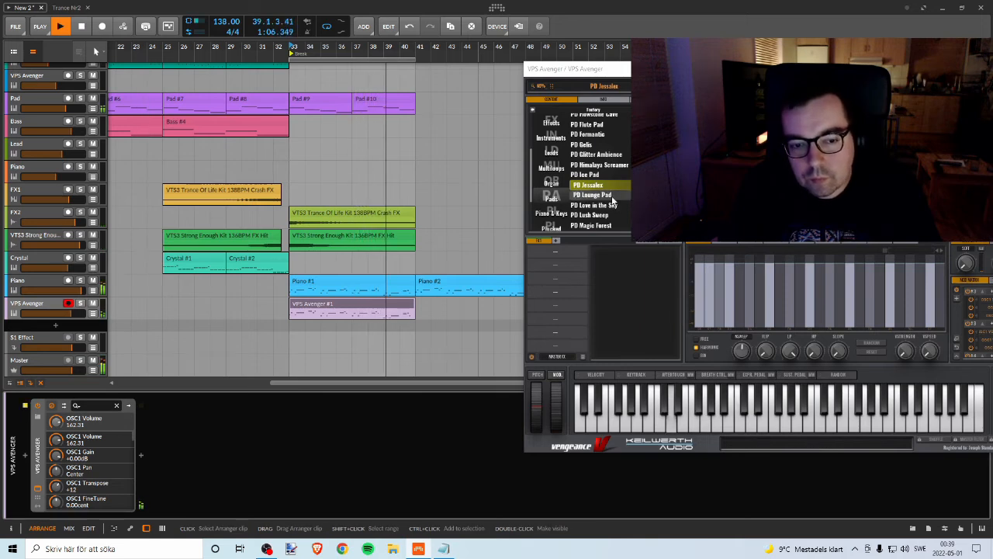
Step: Audition PD Lounge Pad, PD Love in the Sky and PD Lush Sweep, switching the VPS Avenger track between solo and full mix
click(611, 197)
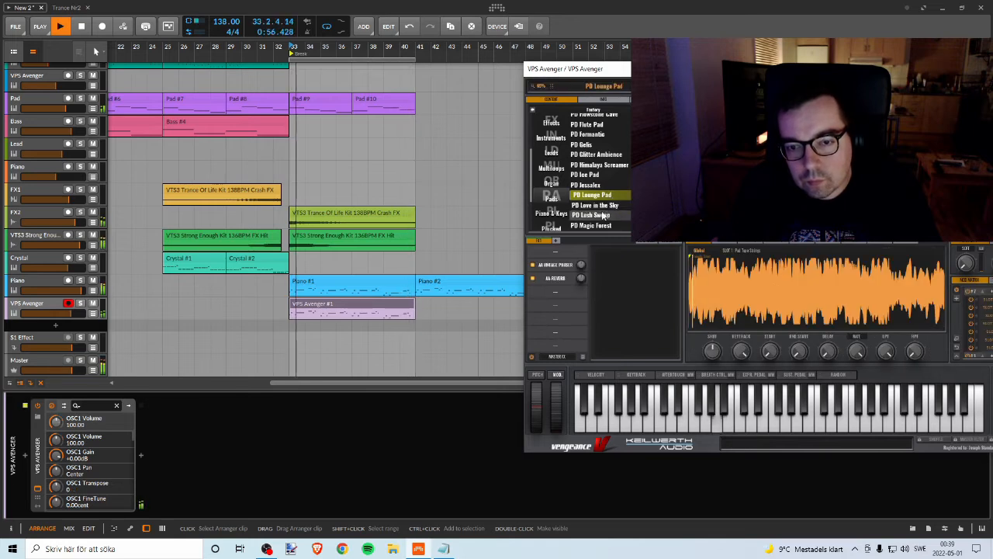
click(603, 206)
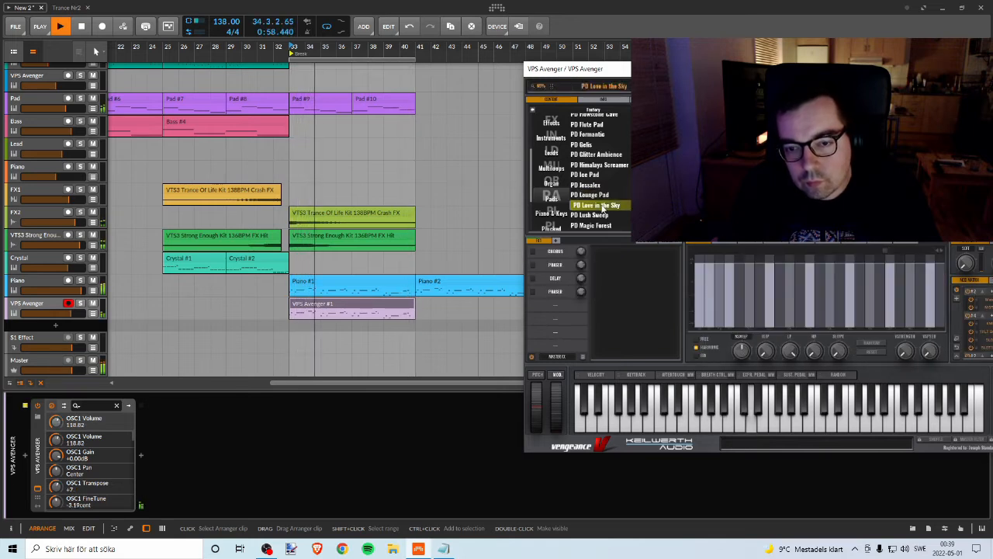
click(80, 303)
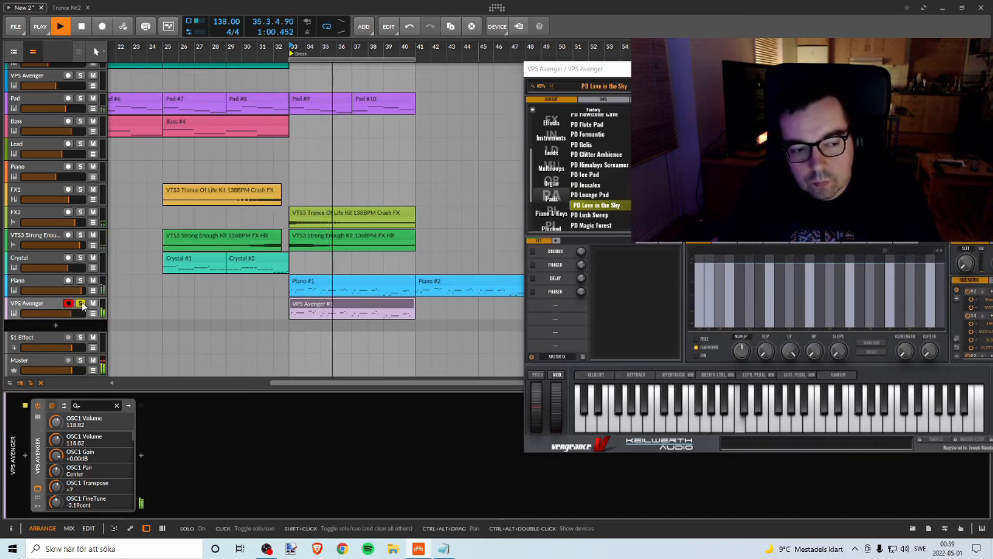
click(592, 214)
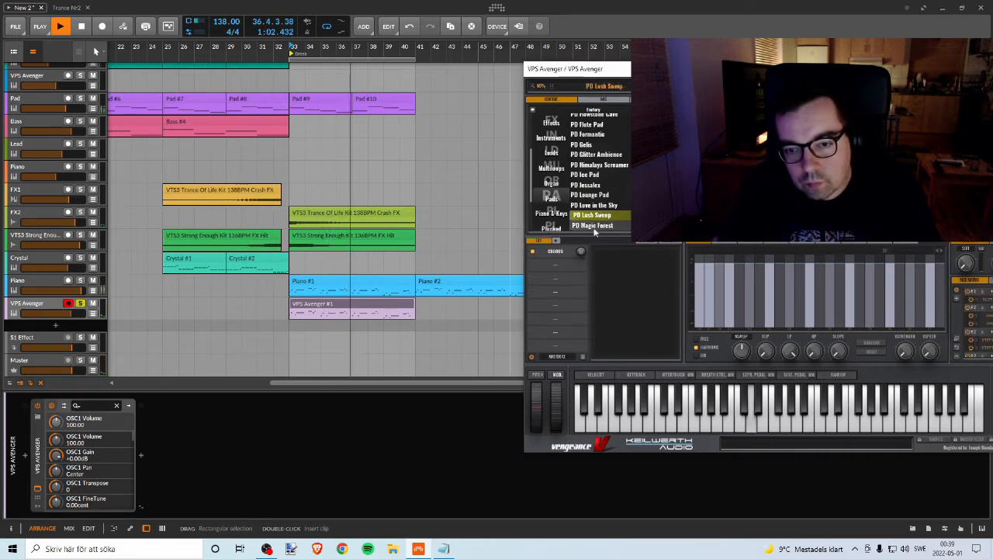
click(81, 304)
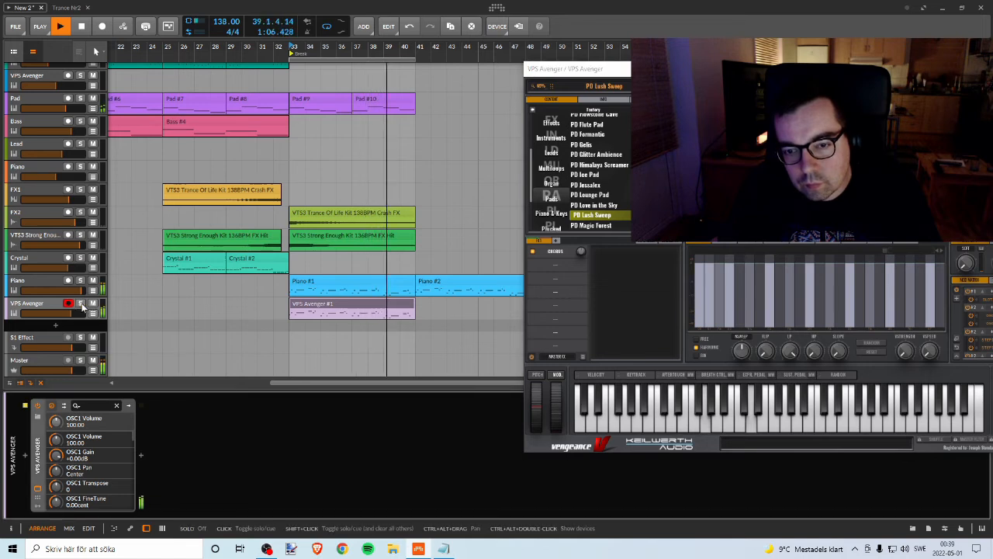
click(81, 303)
Step: Try PD Magic Forest and PD Movin Vector Pad, then unsolo the VPS Avenger track and lower its volume slightly
click(592, 226)
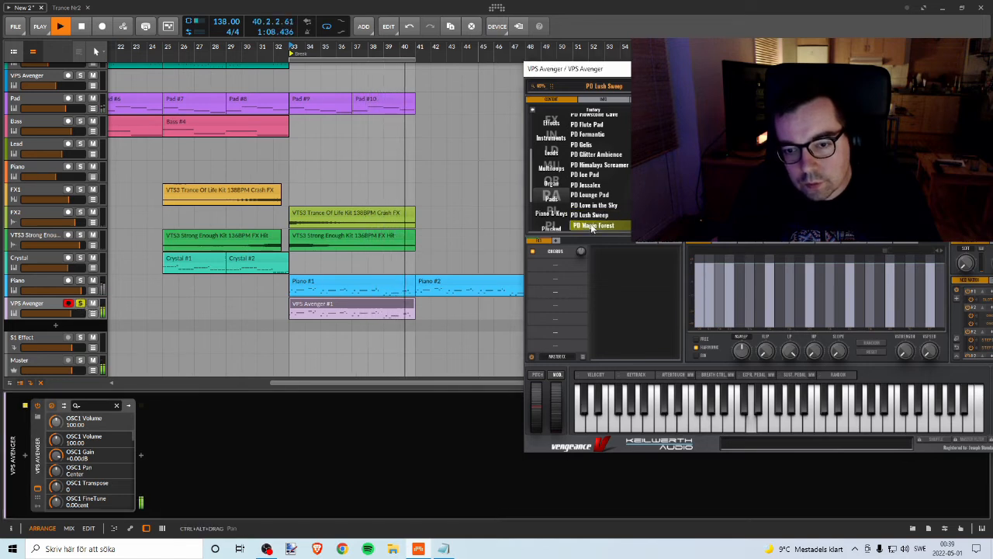
scroll(593, 221, down, 2)
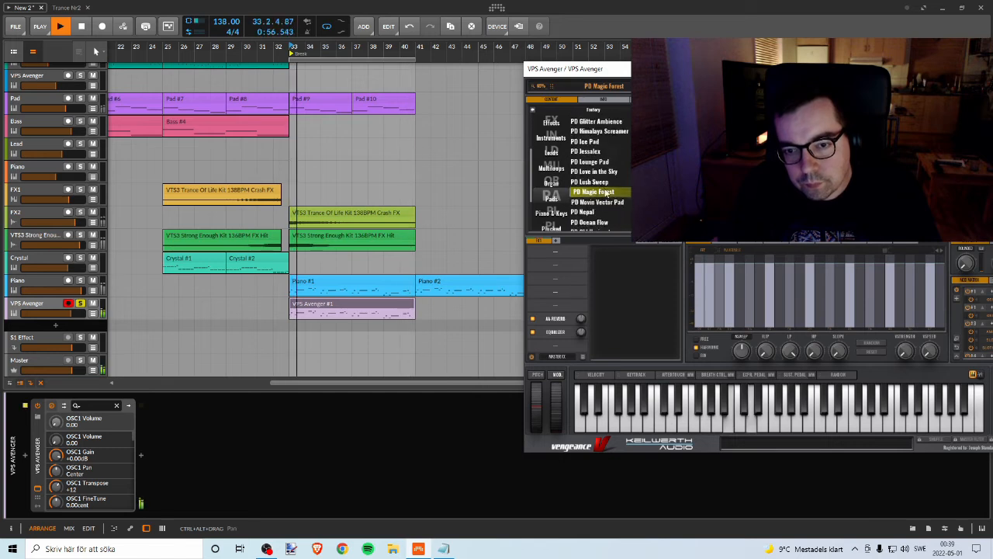
click(595, 204)
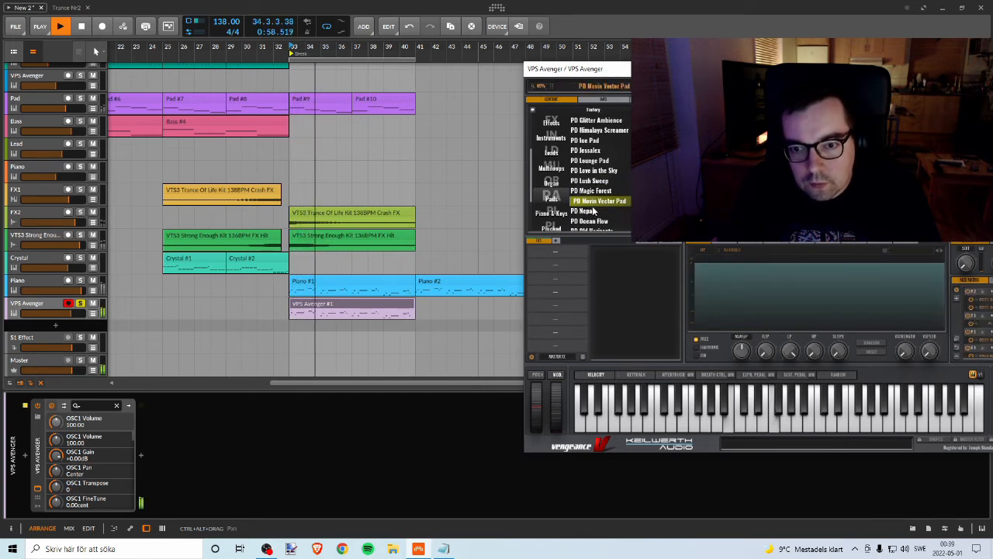
click(80, 303)
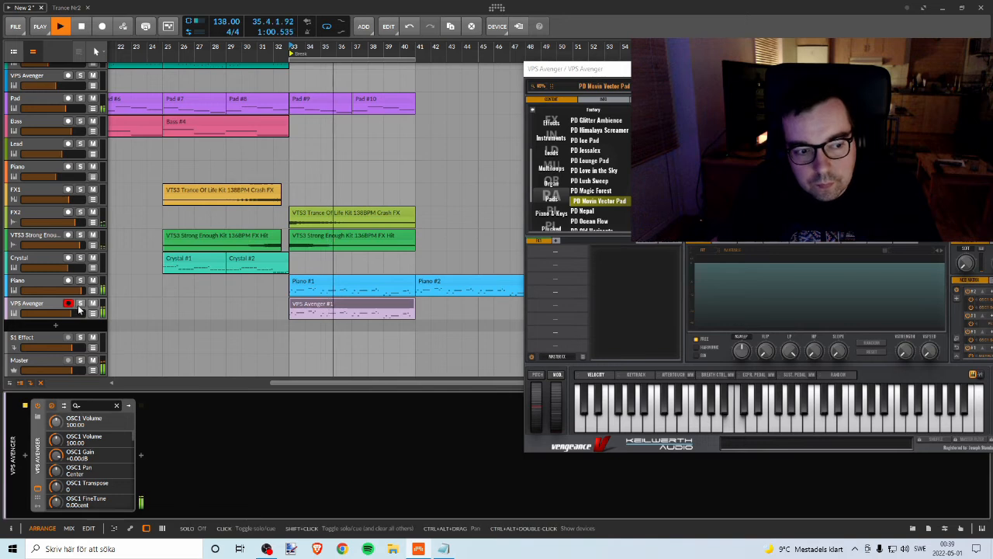
drag(73, 313, 70, 314)
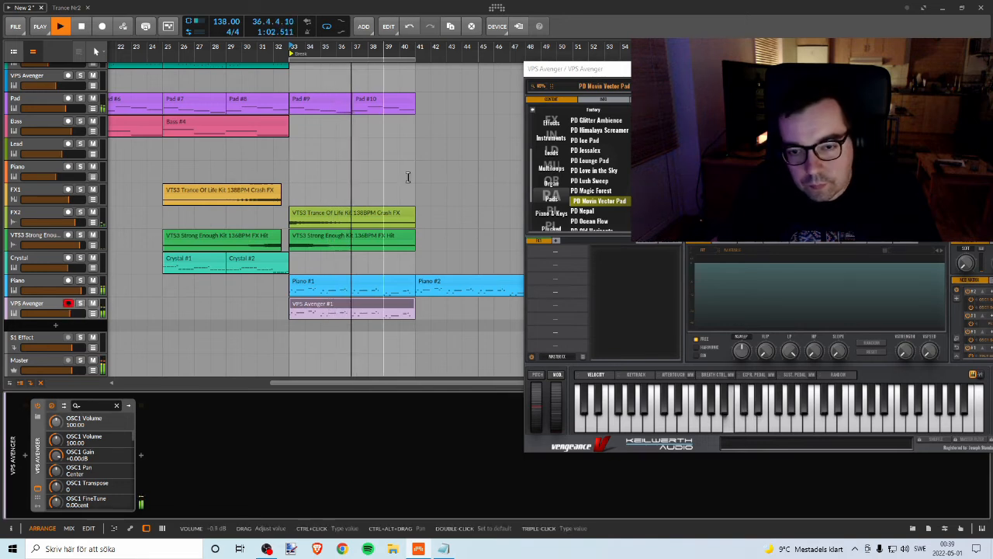
Step: Try the PD Nepal and PD Ocean Flow presets, comparing the VPS Avenger track soloed and in the mix
click(595, 212)
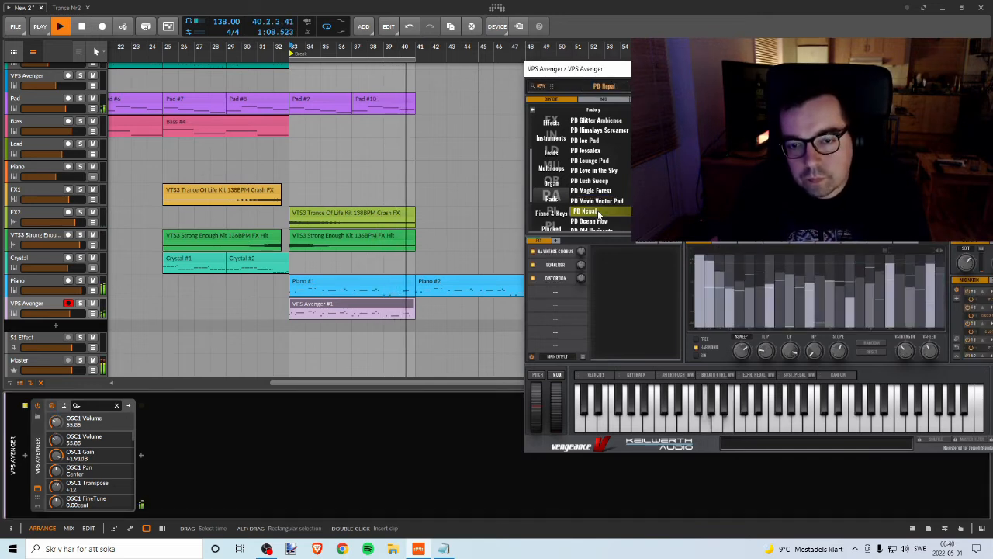
click(79, 303)
click(80, 303)
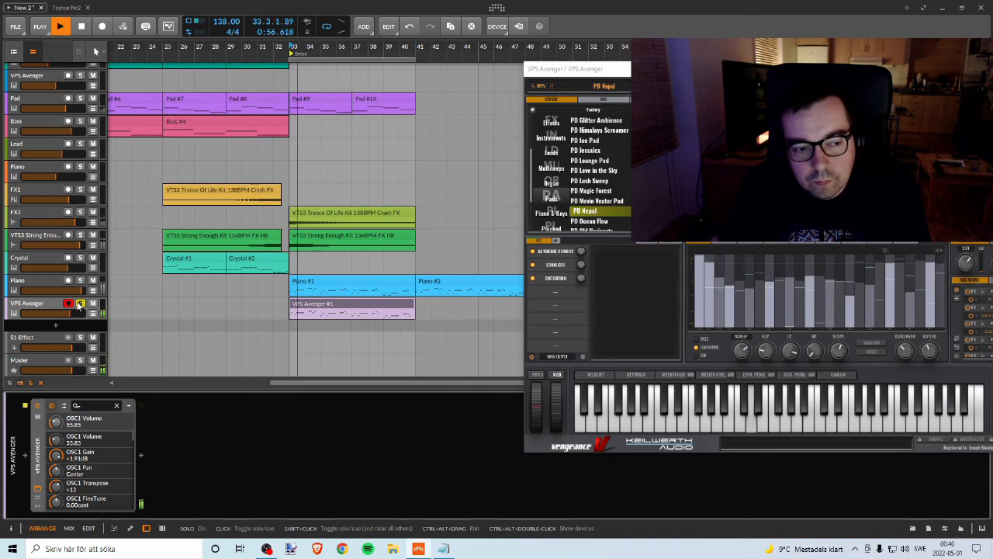
click(599, 222)
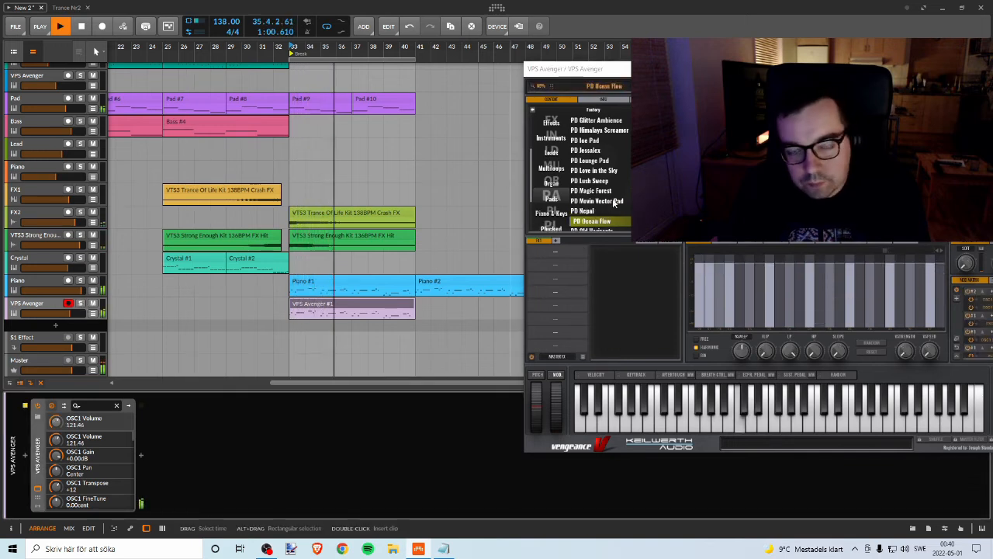
Step: Reload the PD Jessalex preset and check it both soloed and against the full break
click(590, 151)
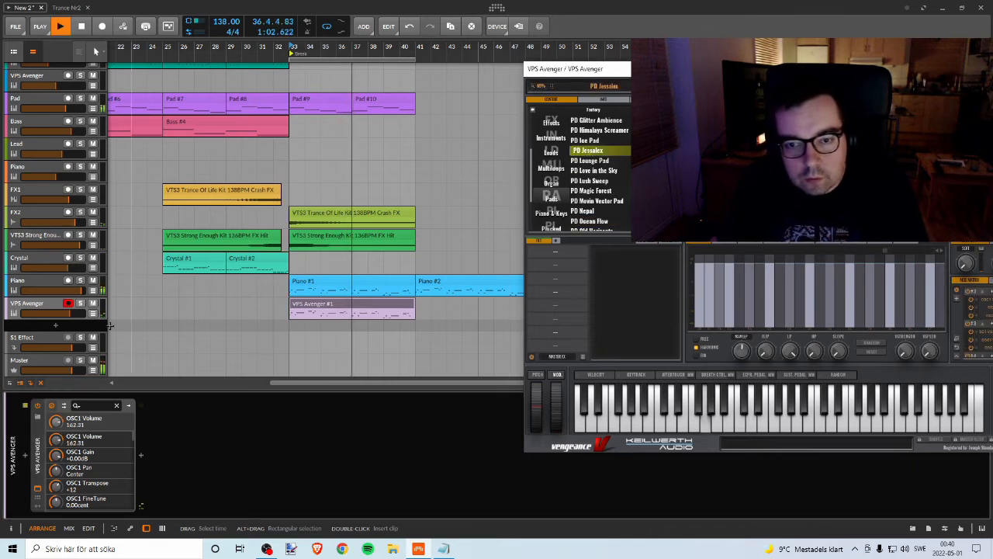
click(81, 303)
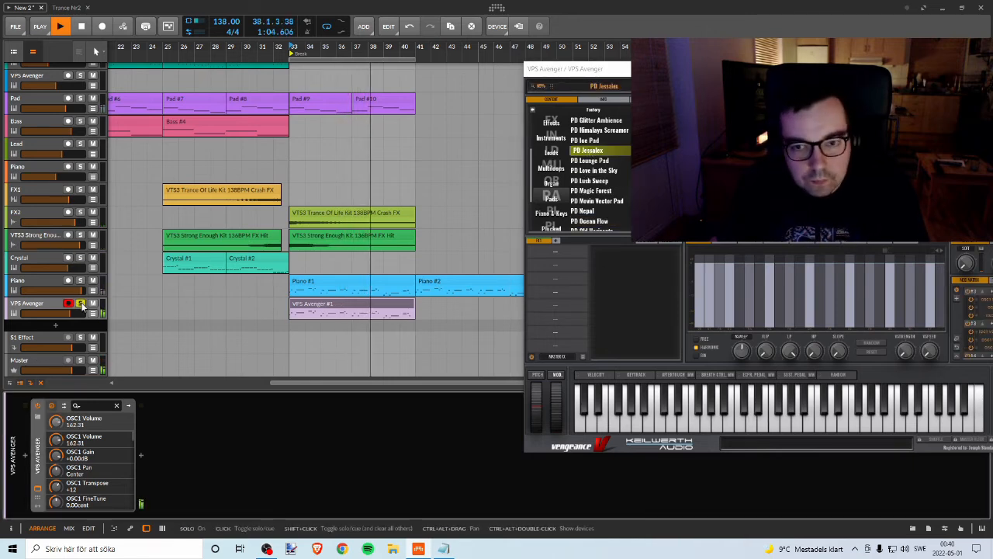
click(80, 303)
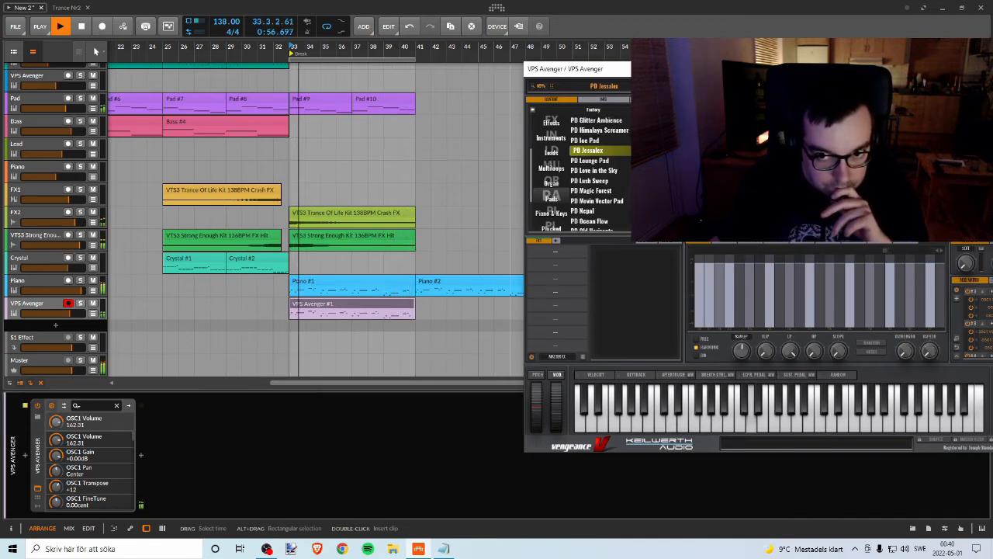
Step: Close the VPS Avenger plugin window, stop playback and move the track's melody clip to start at bar 41
drag(690, 69, 491, 60)
click(898, 61)
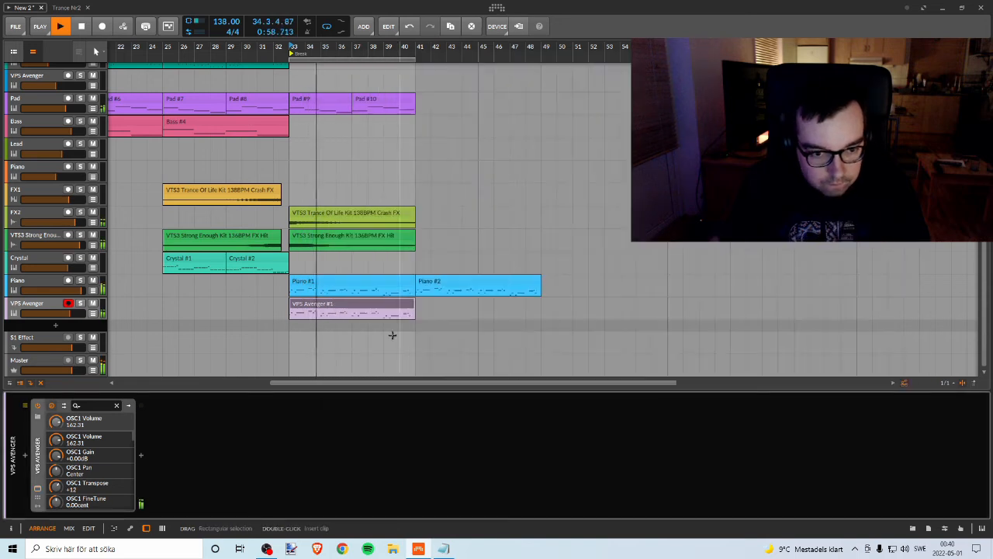
key(space)
click(341, 304)
drag(342, 304, 468, 304)
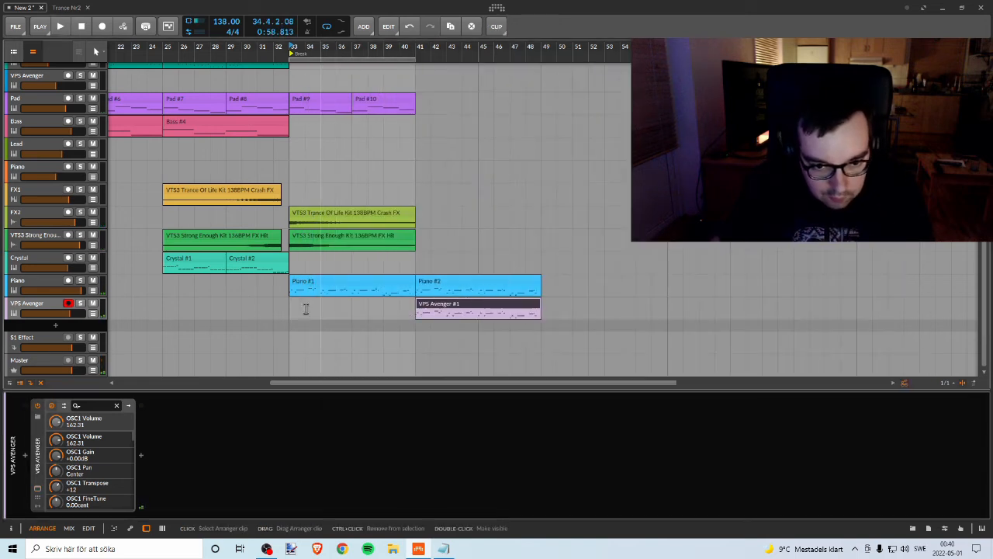
Step: Draw an empty clip on the VPS Avenger track from bar 33 to bar 41 and open it for note editing
click(58, 310)
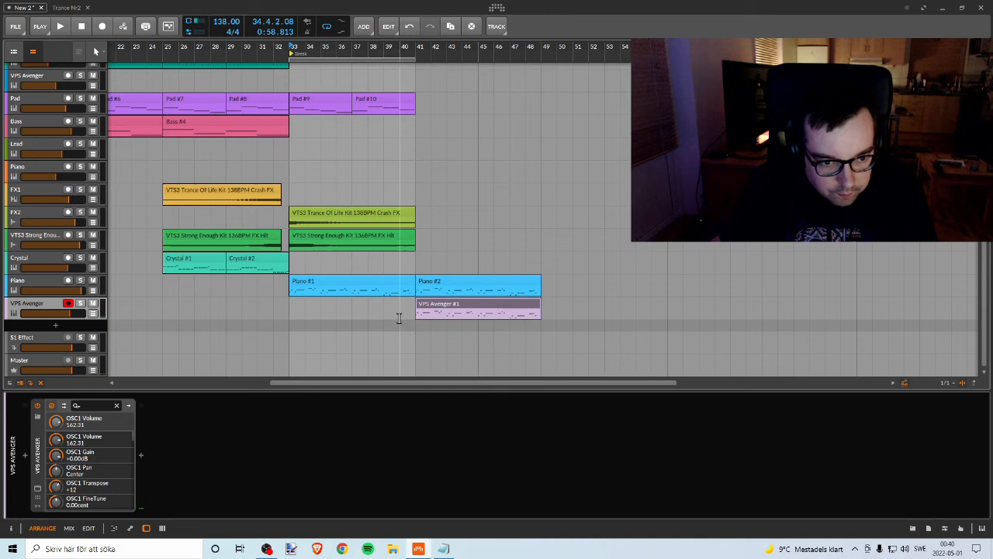
right_click(291, 299)
click(362, 310)
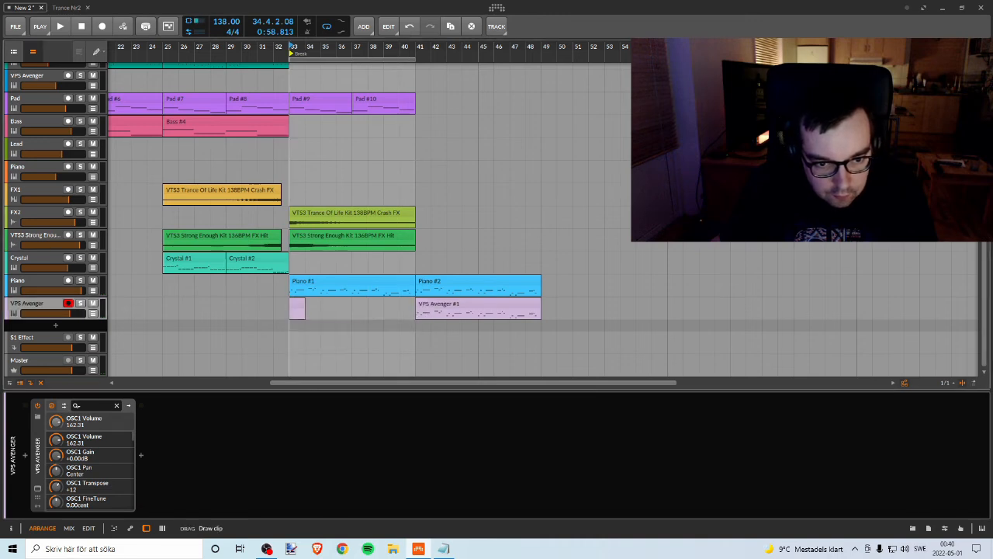
double_click(344, 300)
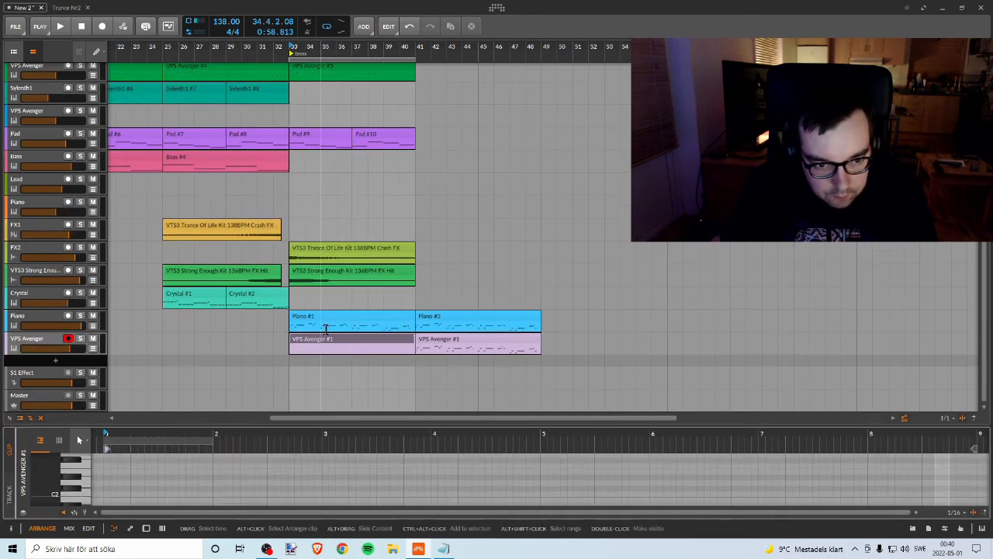
Step: Draw a held note about three bars long at the start of the new clip, transpose it down to F#1 and preview it
drag(304, 424, 304, 188)
drag(209, 212, 770, 248)
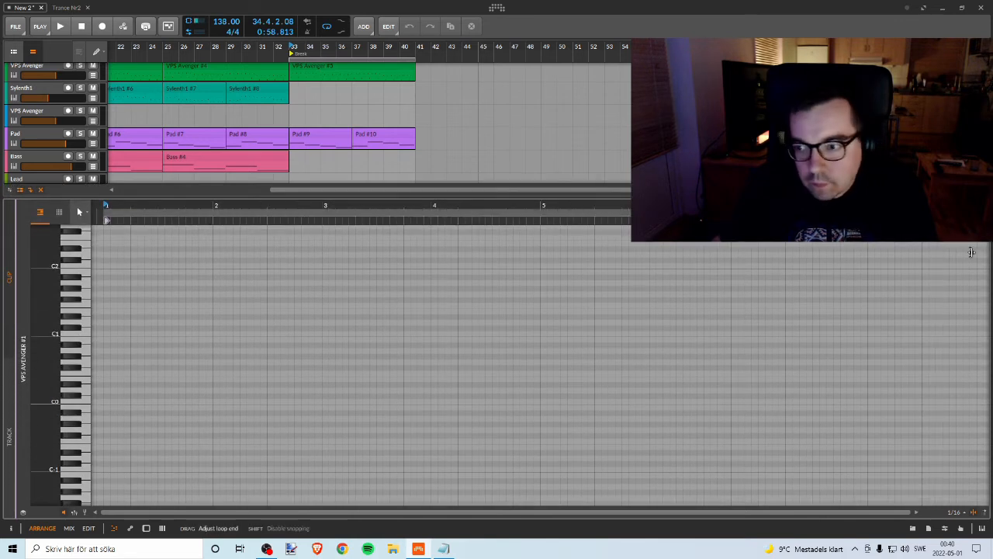
click(108, 270)
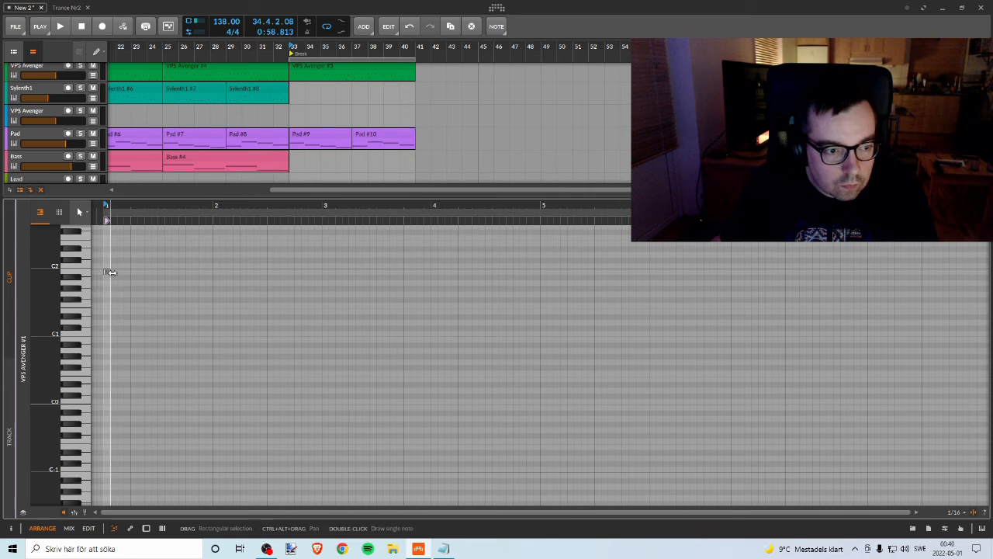
drag(109, 271, 289, 298)
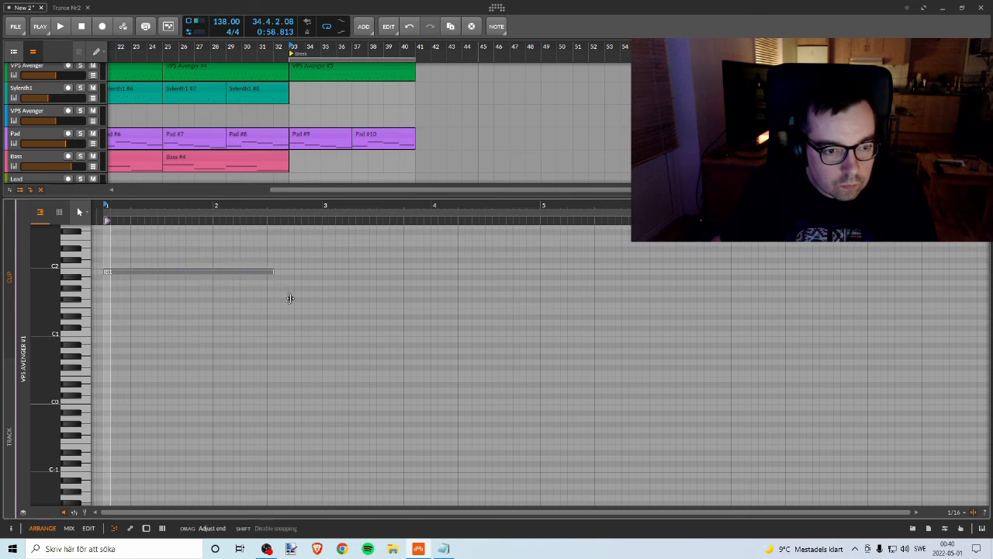
click(359, 303)
key(Down)
key(Down)
key(Down)
key(Down)
key(Down)
key(Down)
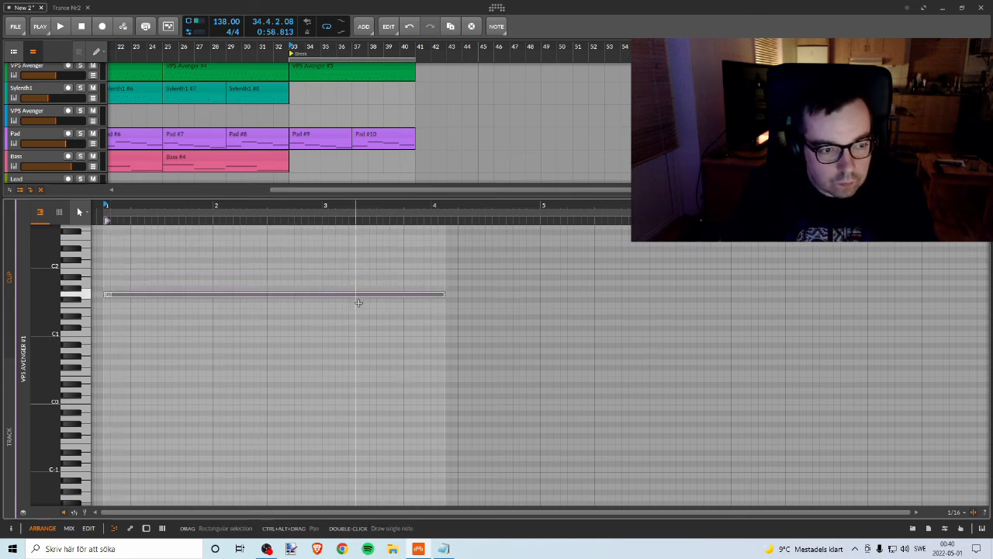
key(space)
key(space)
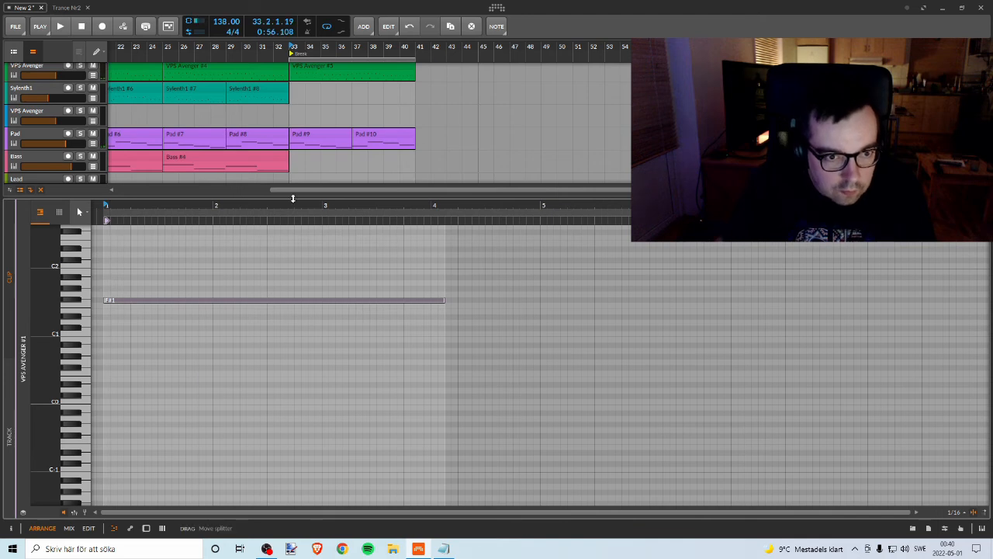
Step: Raise the VPS Avenger track's volume beyond +2.1 dB and solo the track to audition the held F#1 note
drag(293, 197, 297, 408)
click(74, 349)
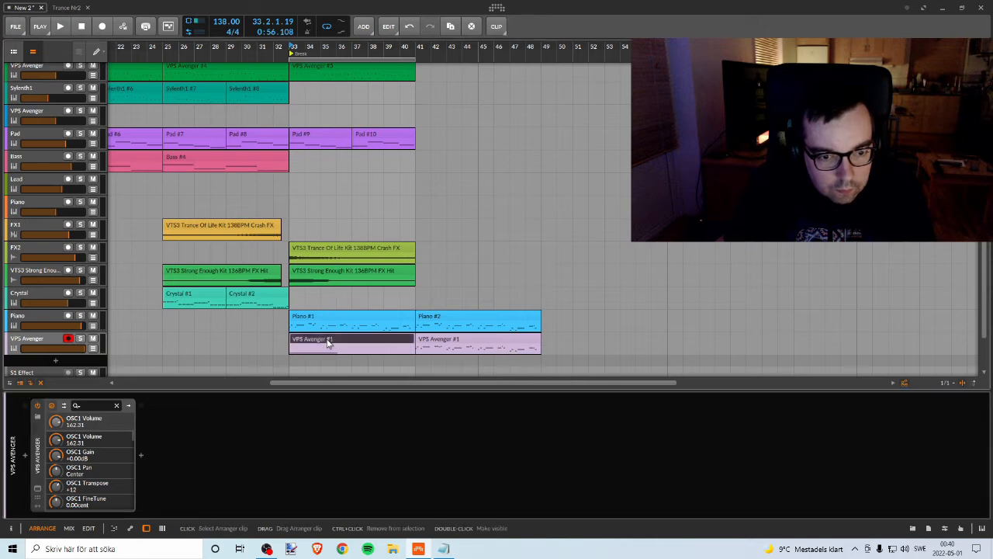
click(332, 347)
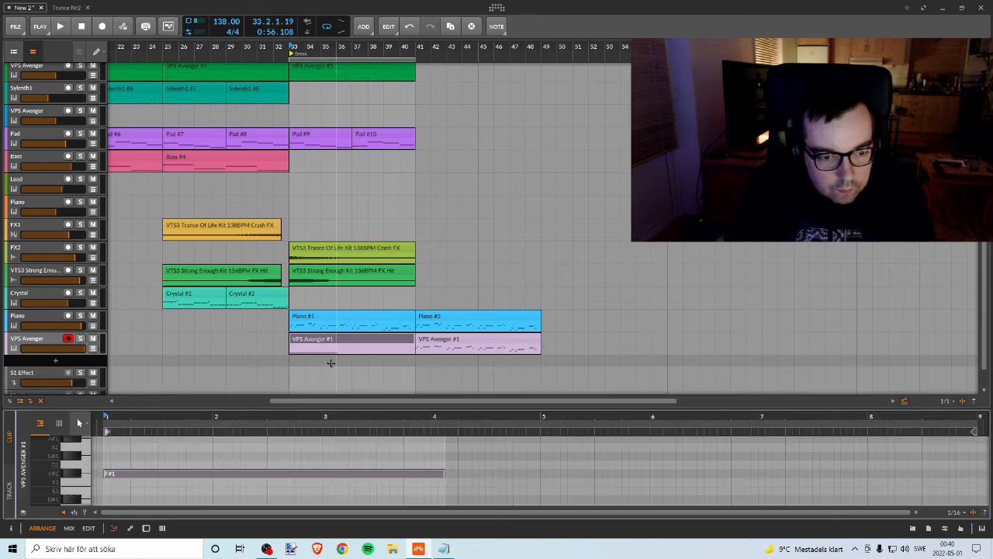
key(space)
key(space)
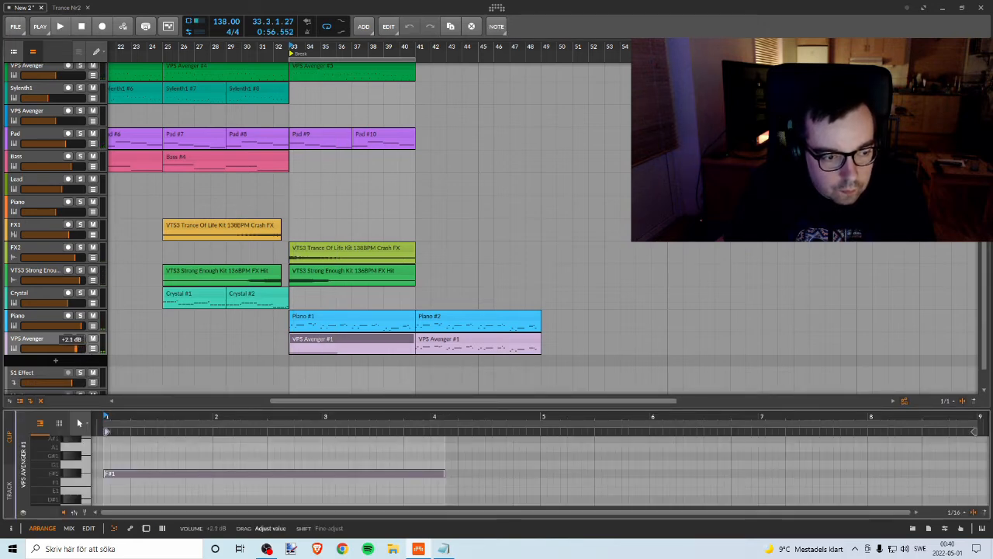
key(space)
drag(76, 348, 81, 348)
key(space)
click(80, 339)
key(space)
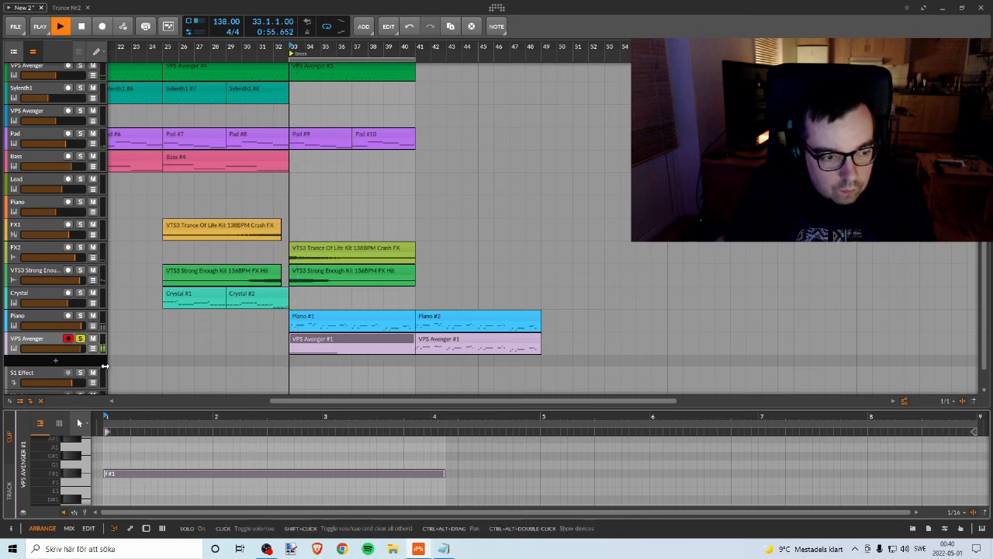
Step: Transpose the held pad note up to D2 and play it back with the track soloed
key(space)
key(Up)
key(Up)
key(Up)
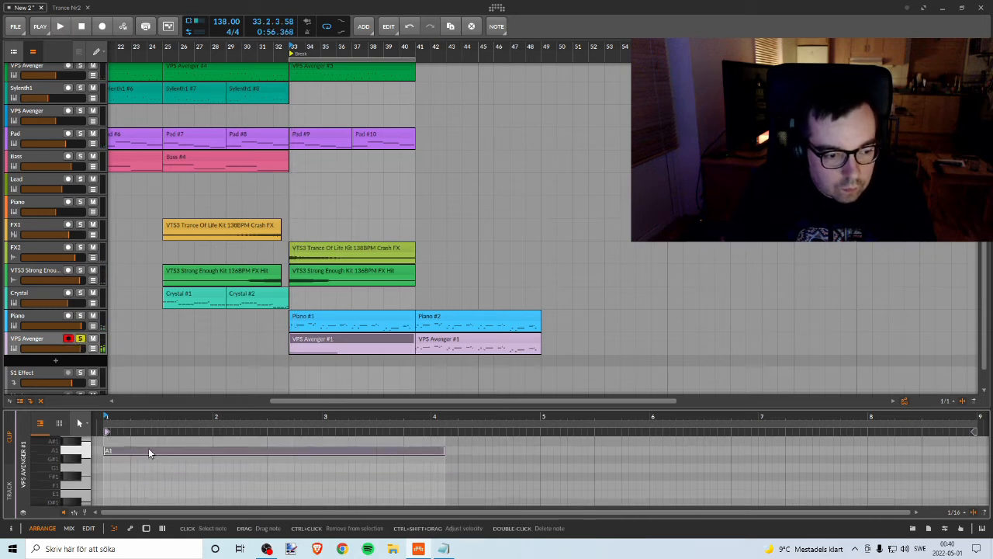
key(Up)
key(Up)
key(Up)
key(Up)
key(Up)
key(Up)
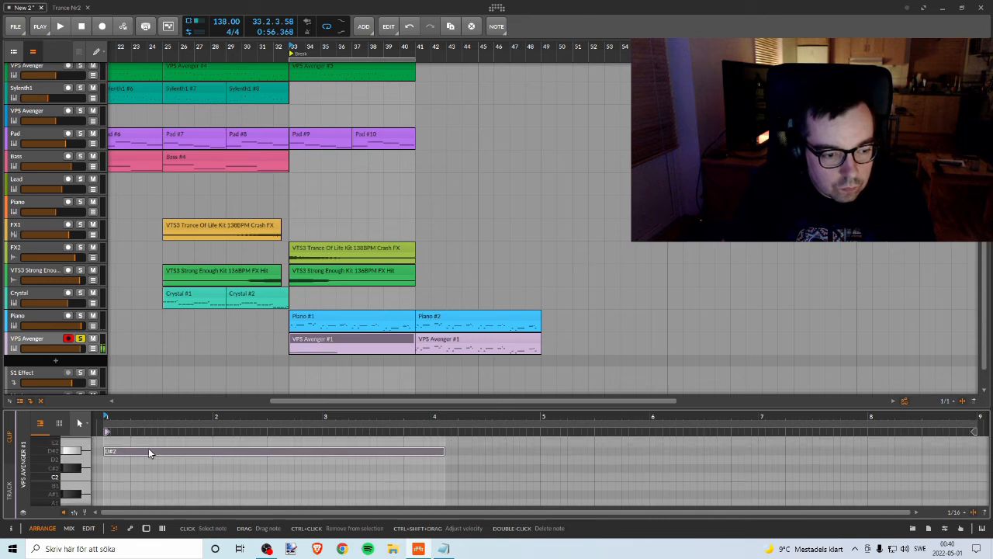
key(Down)
key(space)
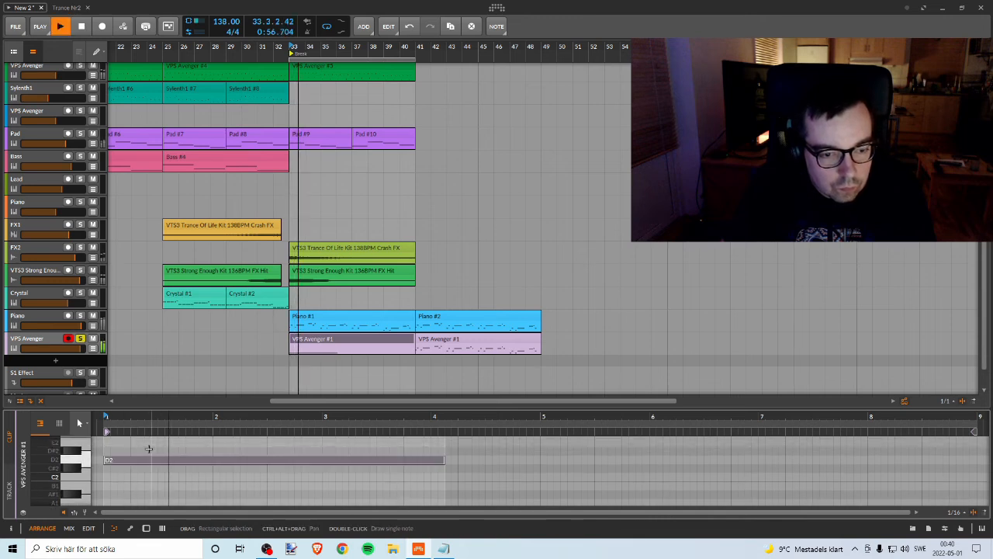
Step: Unsolo the VPS Avenger track, lower its volume to about +1.9 dB and play the break in the full mix
click(80, 339)
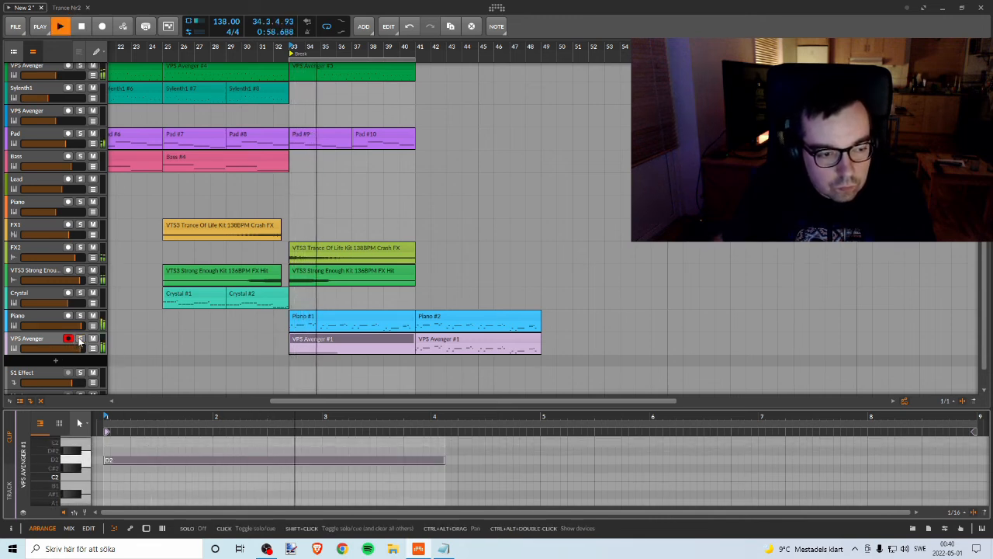
key(space)
key(space)
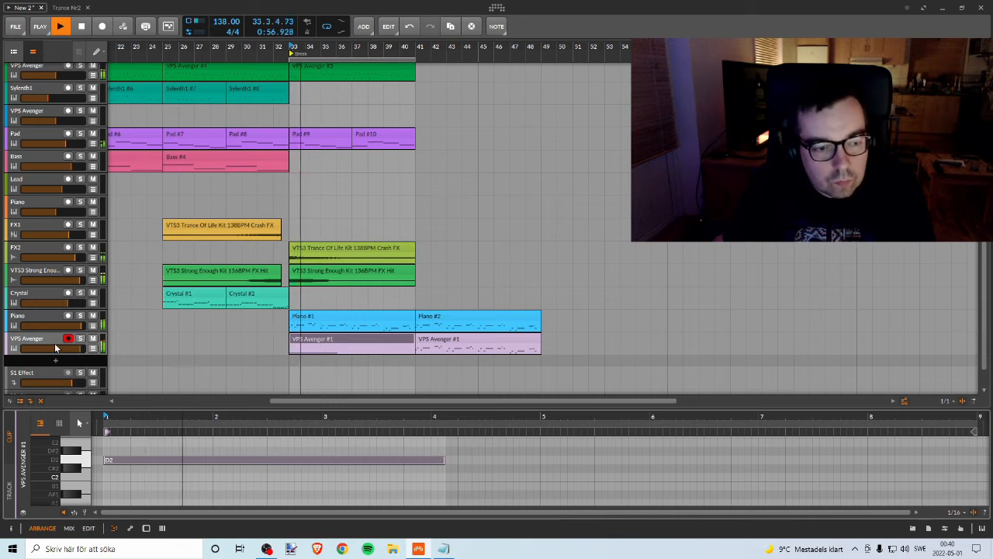
key(space)
key(space)
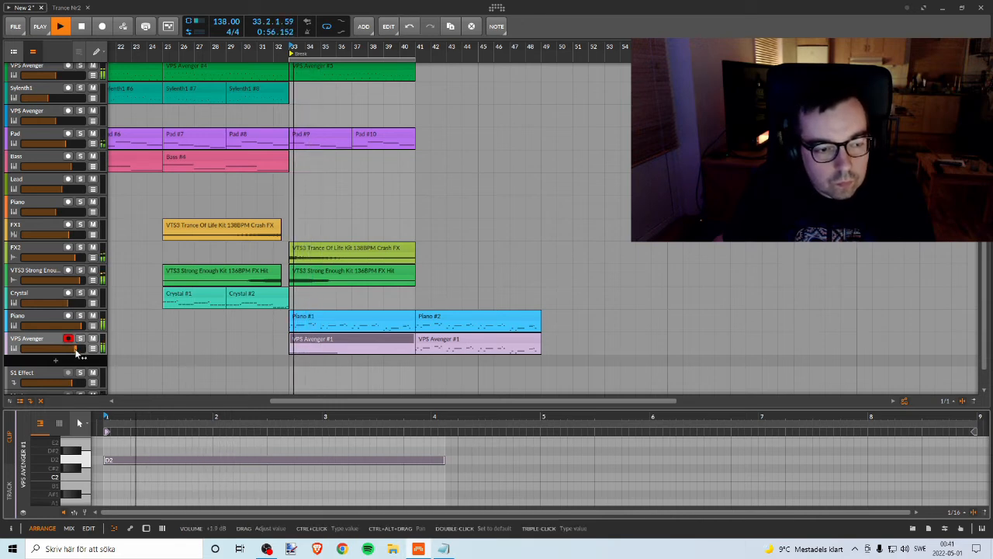
key(space)
key(space)
key(space)
Step: Open the track's VPS Avenger synth and raise the FLT1 cutoff to about 12378 Hz while the break plays
double_click(54, 339)
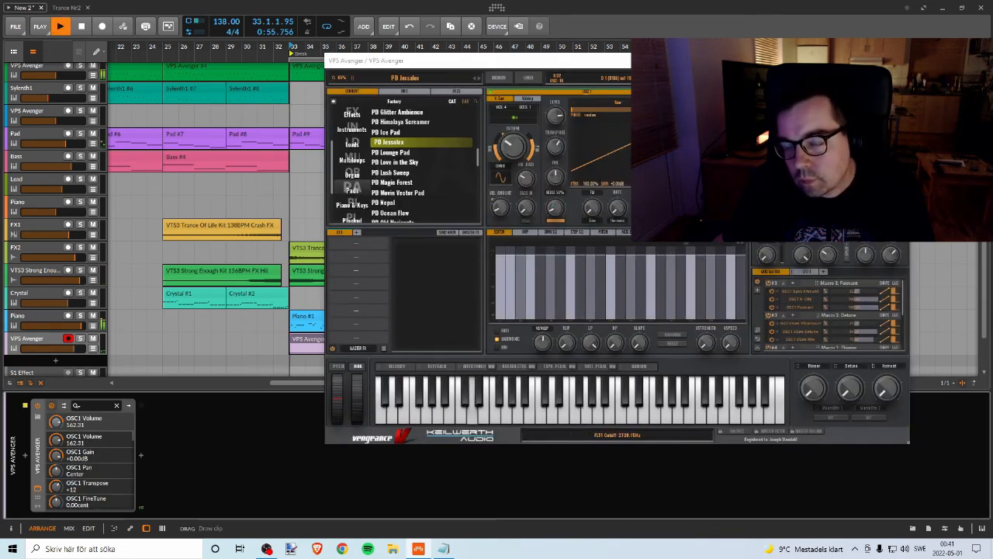
key(space)
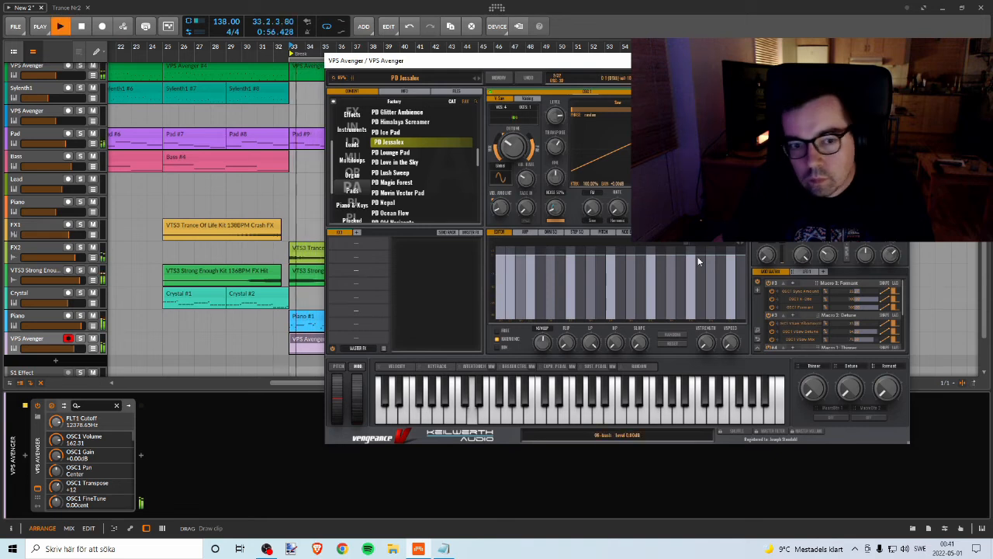
drag(436, 61, 691, 92)
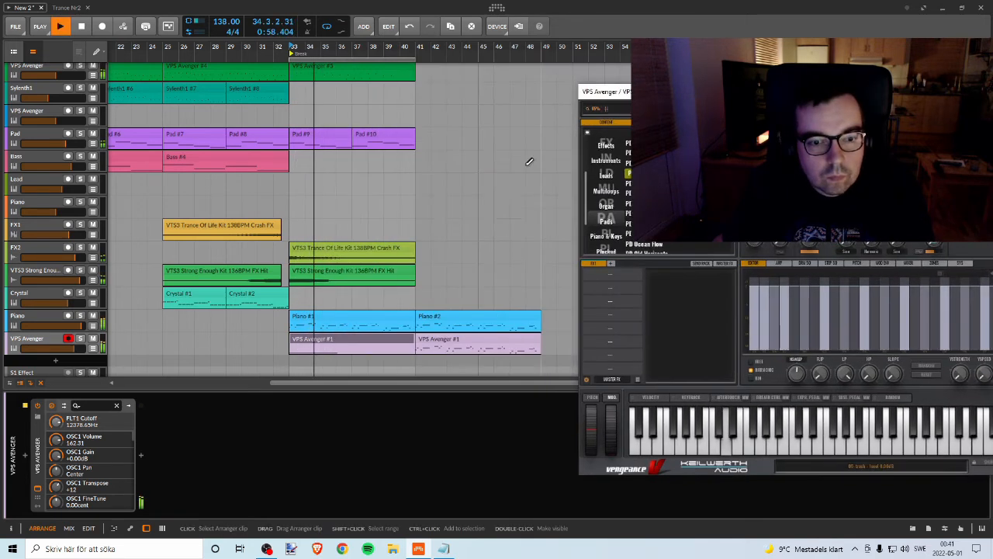
Step: Open the VPS Avenger clip at bar 33 in an enlarged note editor, close the synth window and play the held note
double_click(345, 341)
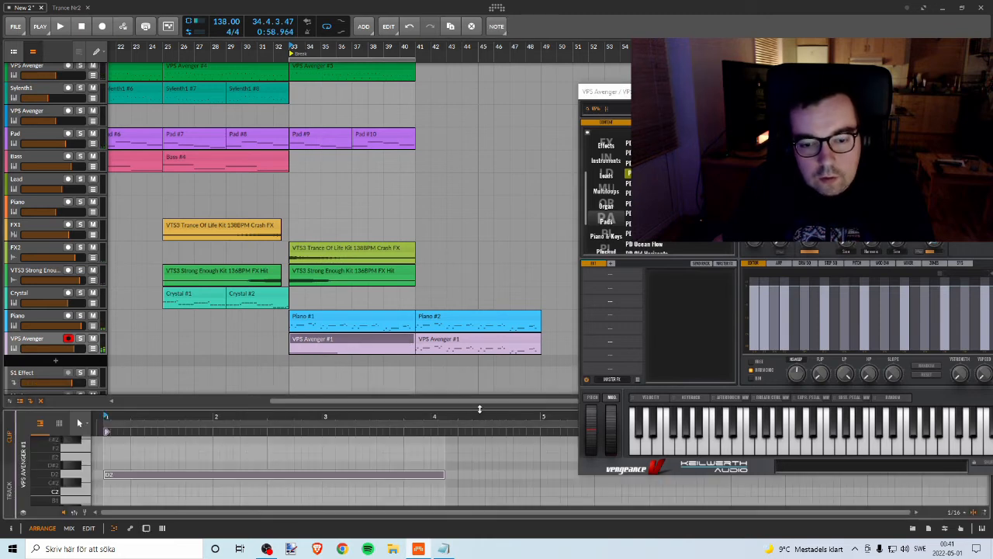
drag(477, 408, 477, 194)
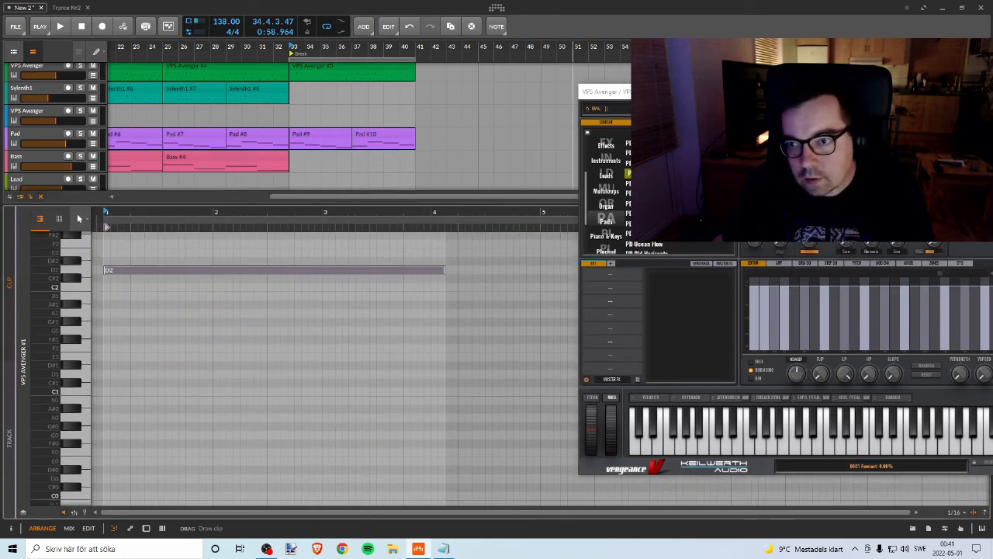
drag(902, 92, 656, 99)
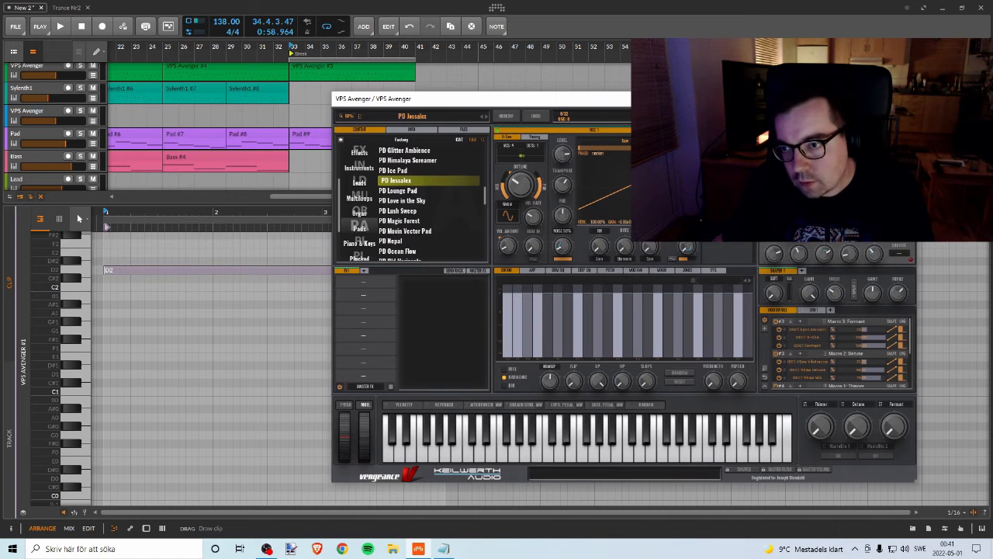
click(904, 99)
key(space)
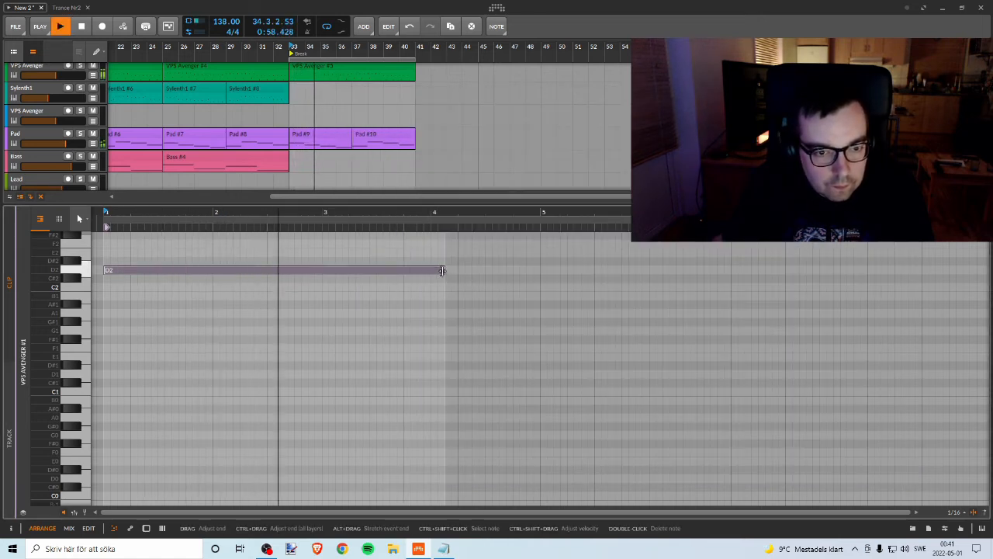
Step: Shorten the D2 pad note to two bars and continue with further two-bar notes, A1 at bar 3 and C2 at bar 5
key(space)
drag(436, 270, 528, 313)
drag(415, 310, 840, 335)
Step: Shrink the note editor and play the new pad notes through the break, both soloed and in the full mix
key(space)
drag(452, 206, 452, 411)
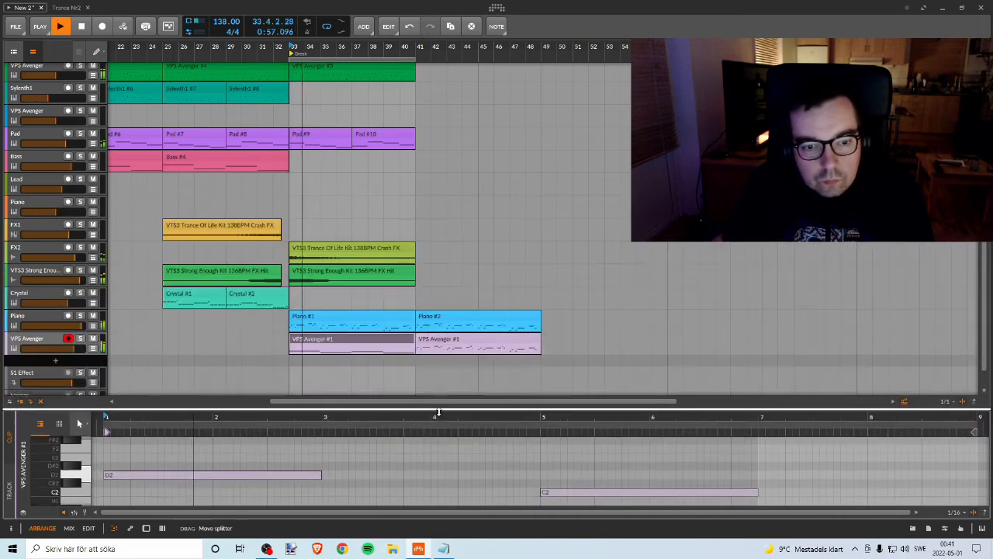
click(81, 339)
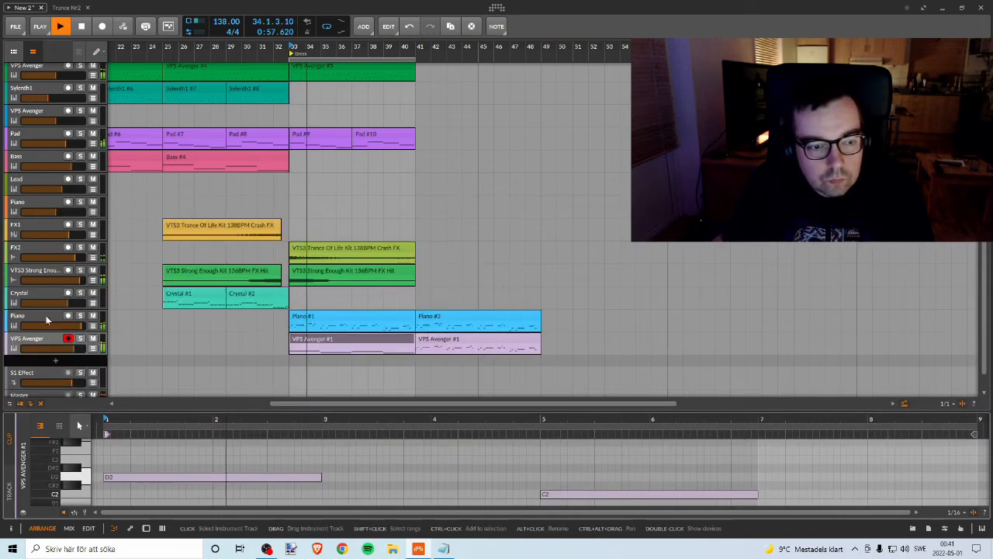
click(81, 339)
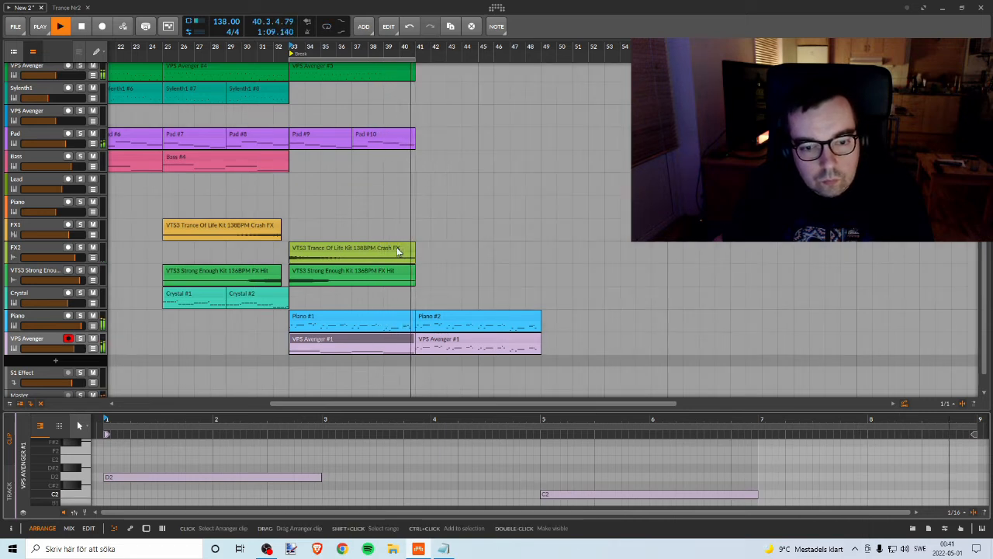
key(space)
Step: Replace the VPS Avenger clip at bar 41 with a copy of the bar 33 clip and play from bar 33
click(406, 340)
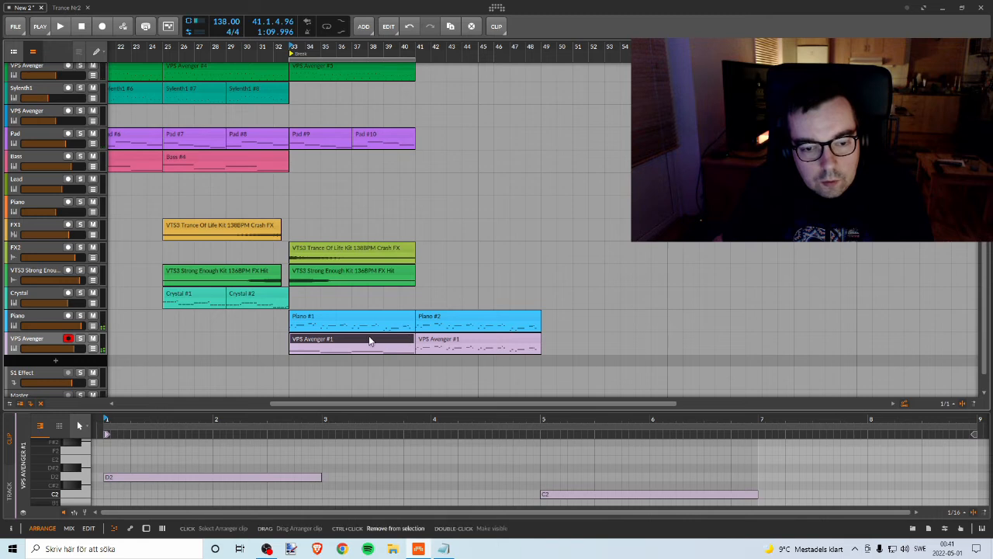
click(496, 336)
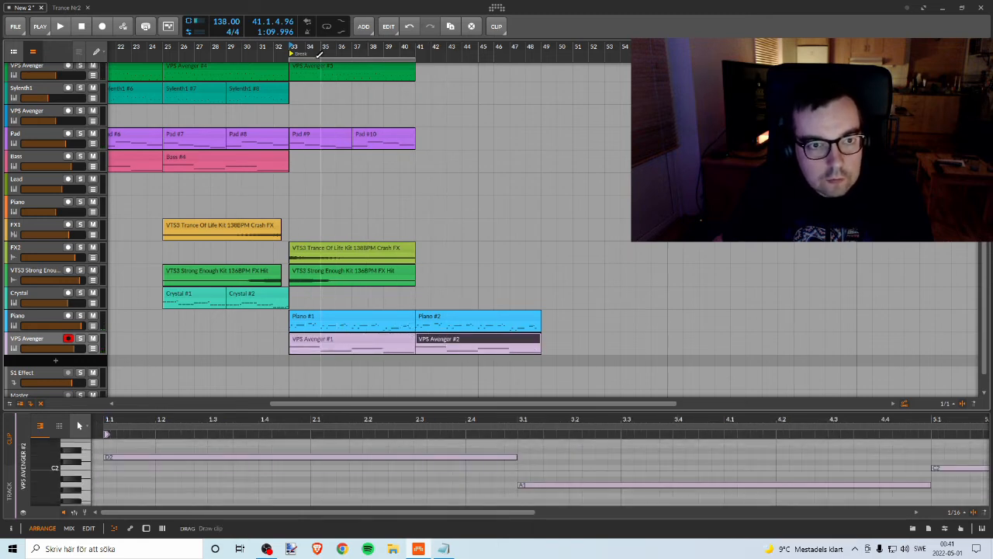
click(291, 49)
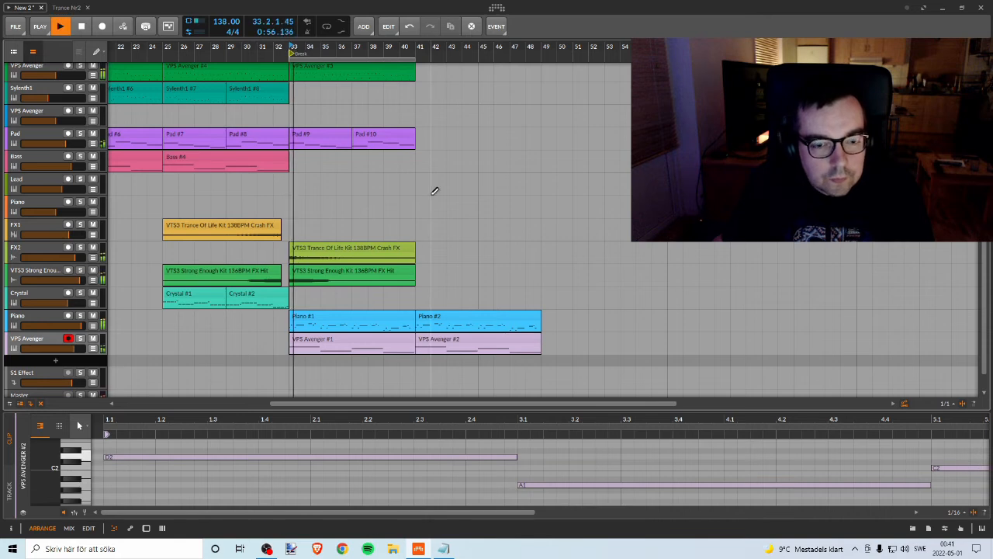
click(80, 339)
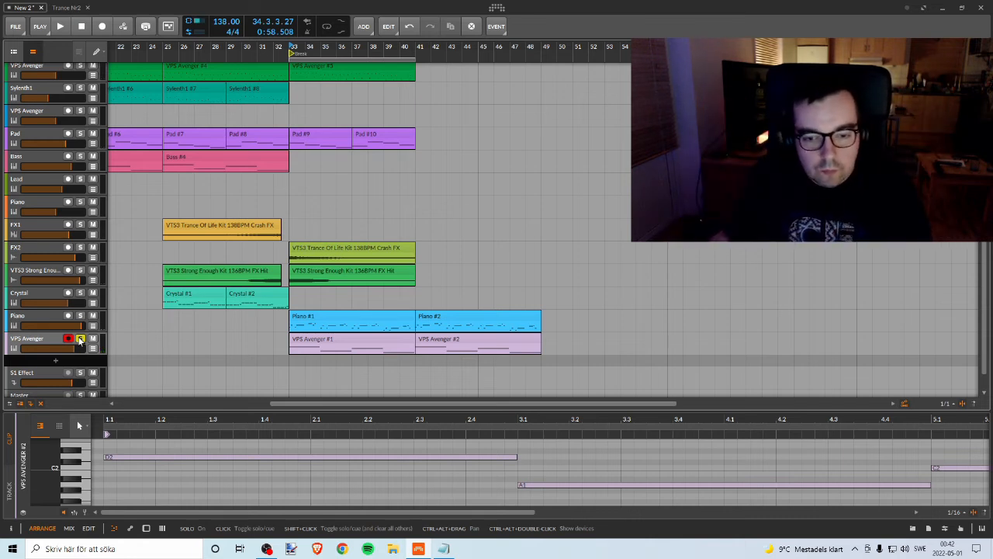
Step: Insert the A1TriggerGate effect after the synth on the VPS Avenger track and remove it again
double_click(41, 340)
click(142, 455)
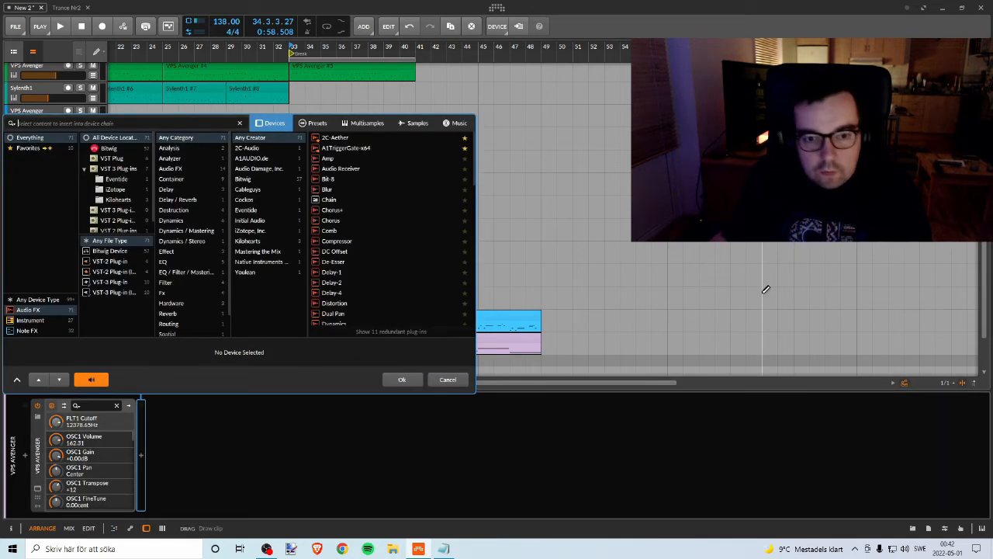
click(376, 148)
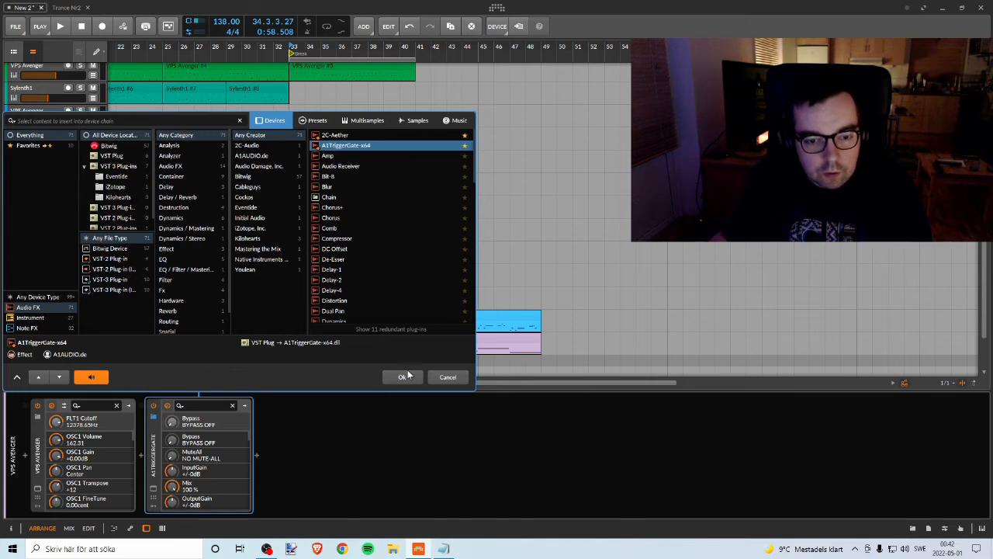
click(407, 375)
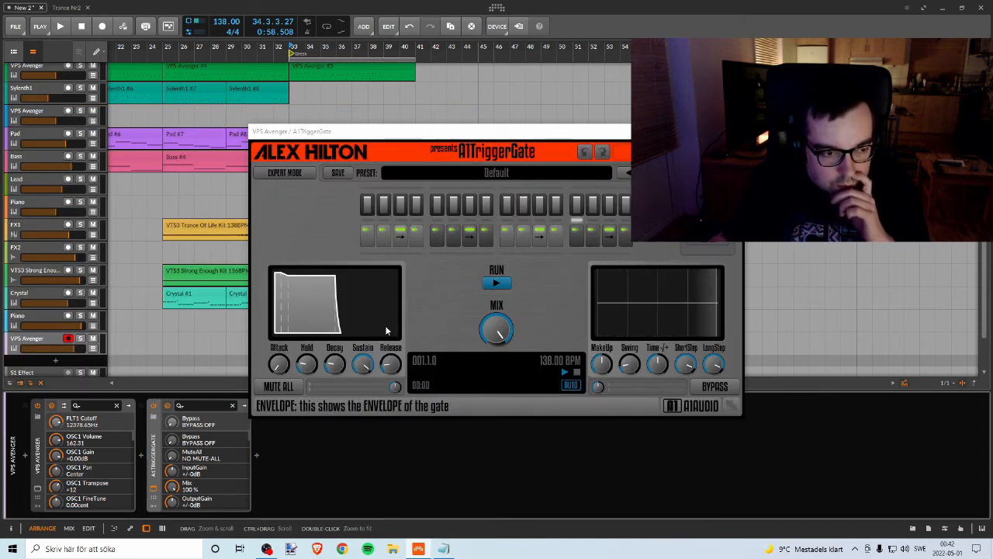
click(727, 131)
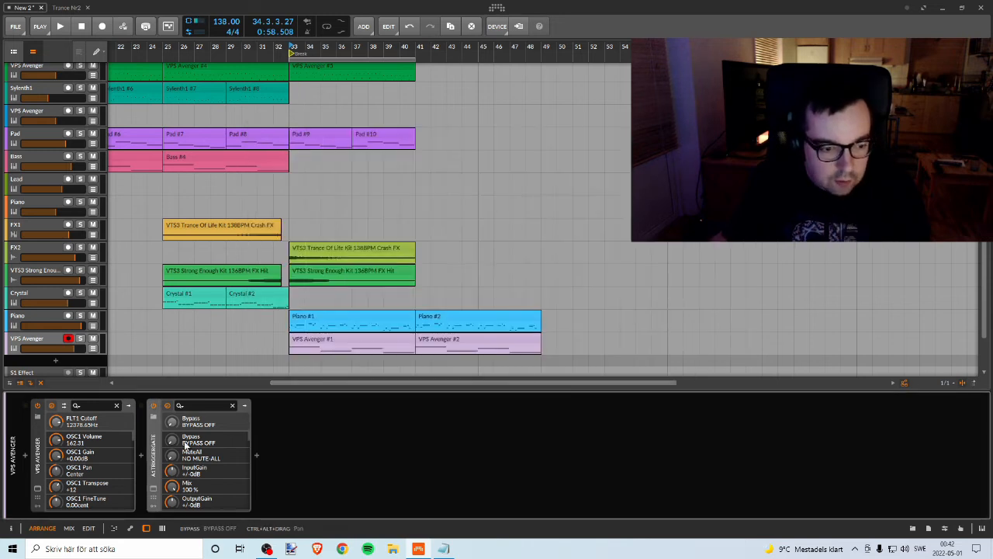
key(Delete)
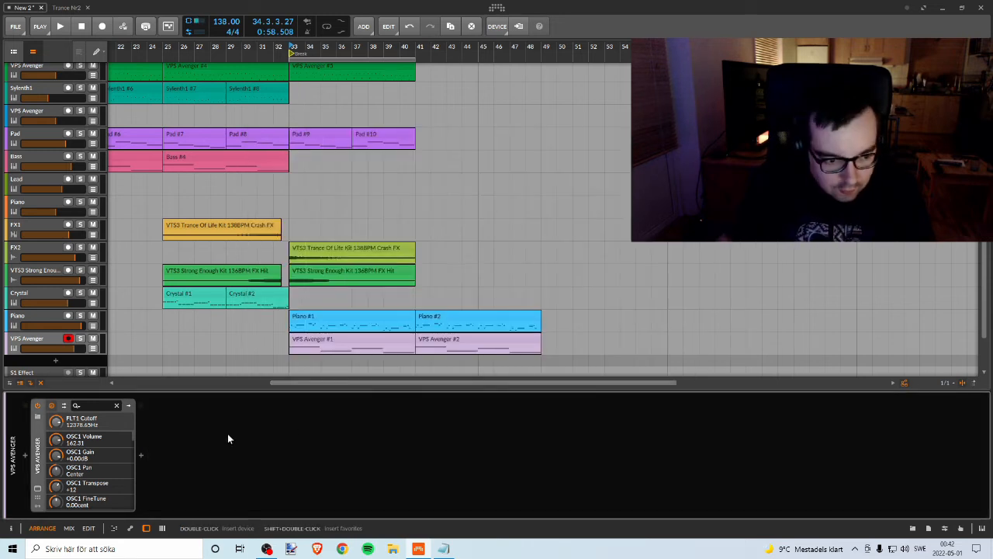
Step: Add the SplitEQ effect after the synth in the VPS Avenger track's device chain
click(141, 456)
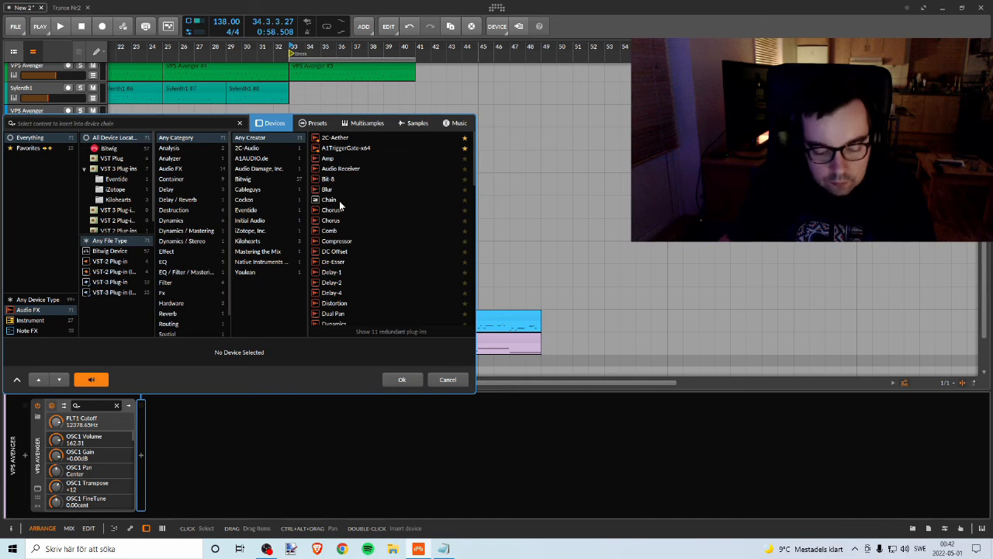
text(sp)
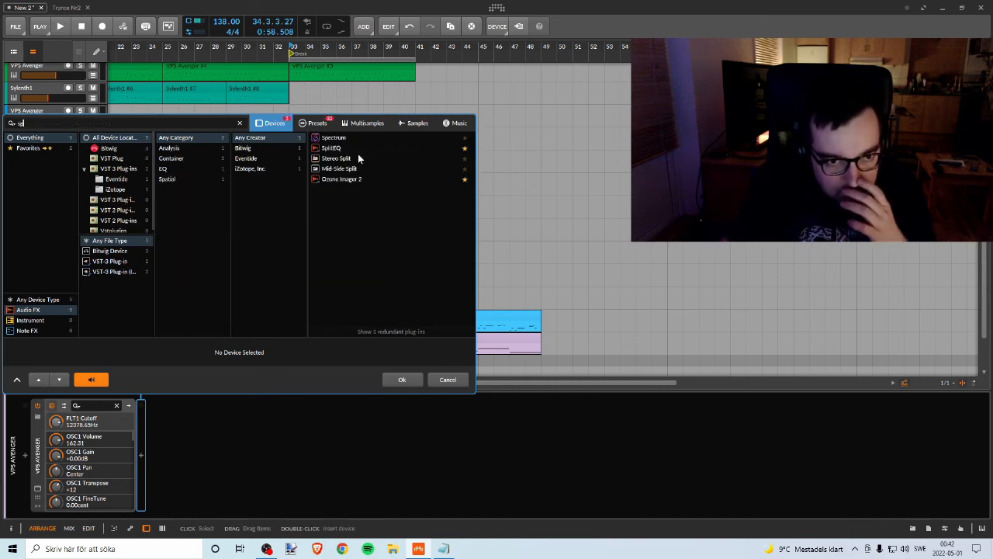
click(357, 147)
click(408, 379)
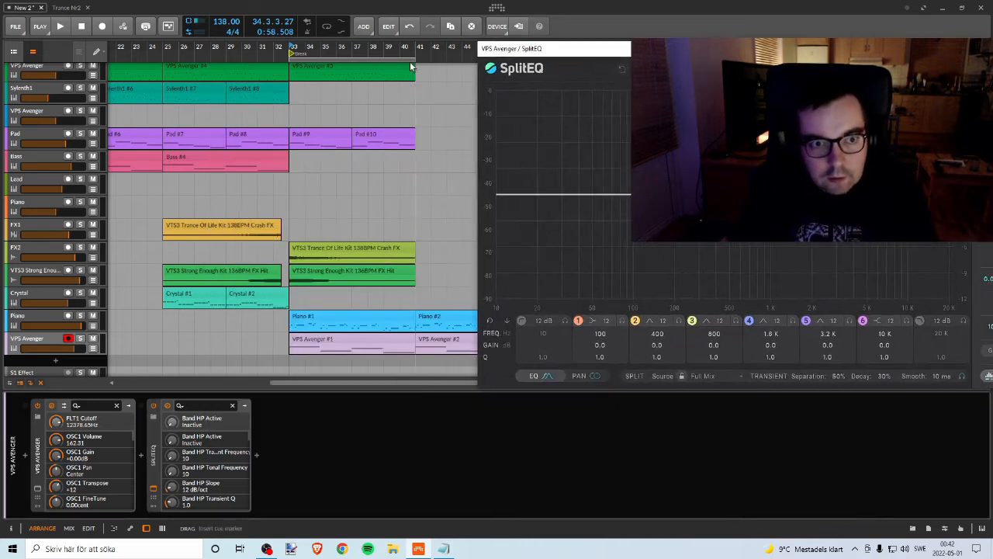
Step: Enable loop playback from bar 33 to 41 and compare the VPS Avenger track soloed and in the mix
click(324, 29)
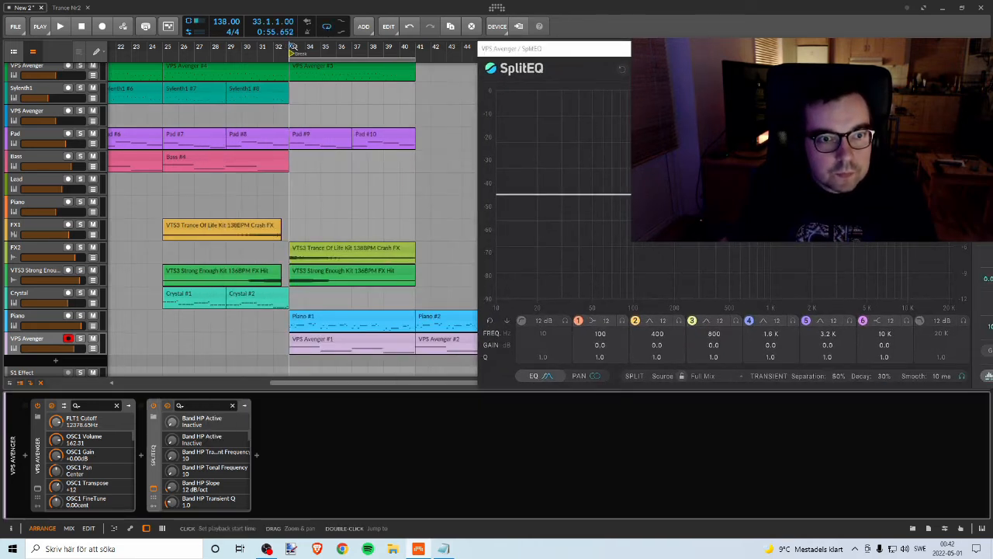
key(space)
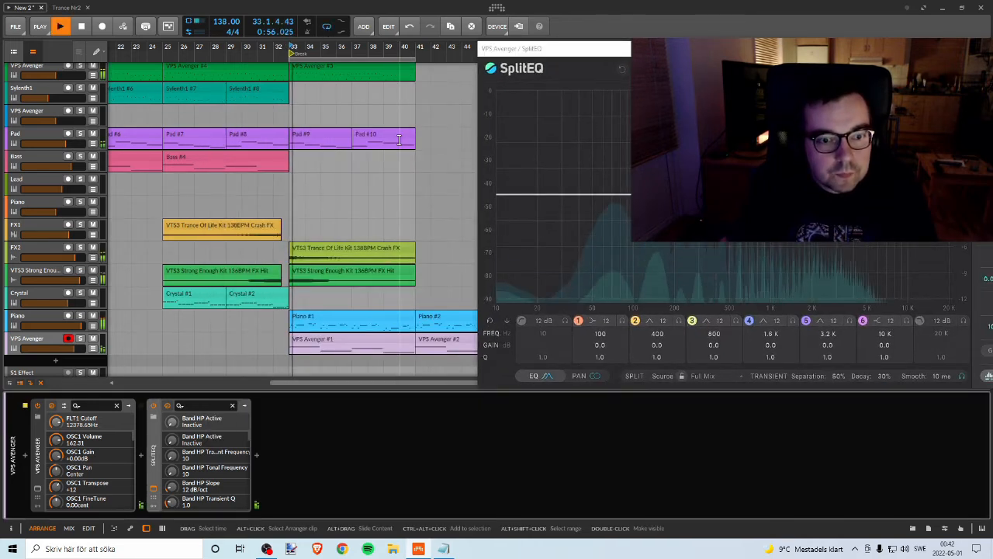
click(79, 339)
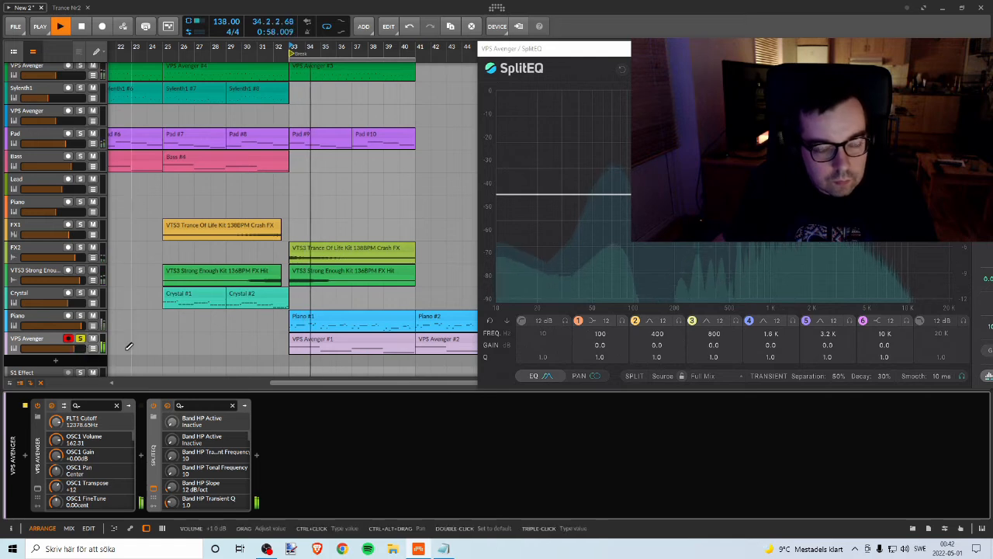
click(80, 340)
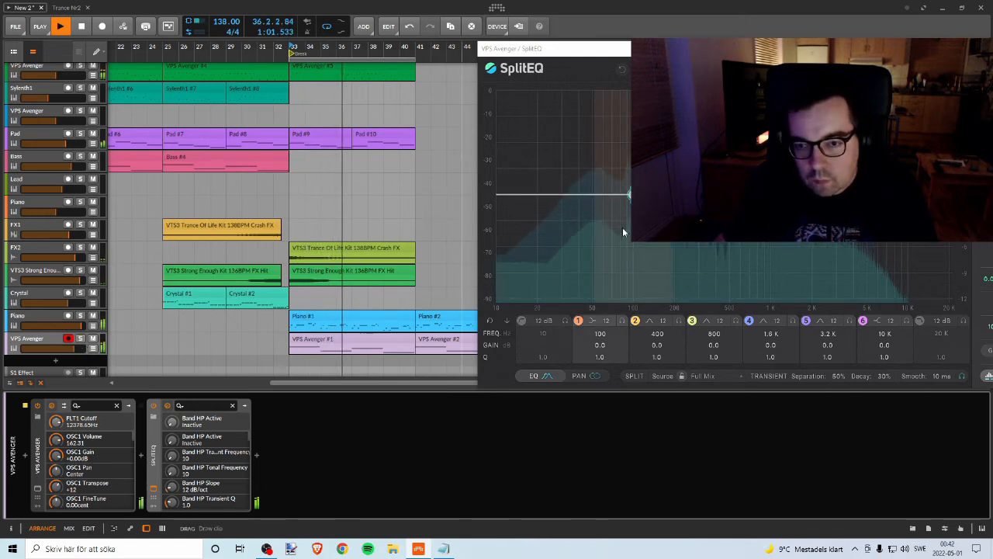
Step: Set SplitEQ band 2 to 109 Hz with a tonal gain of -2.8 dB
drag(635, 55, 563, 56)
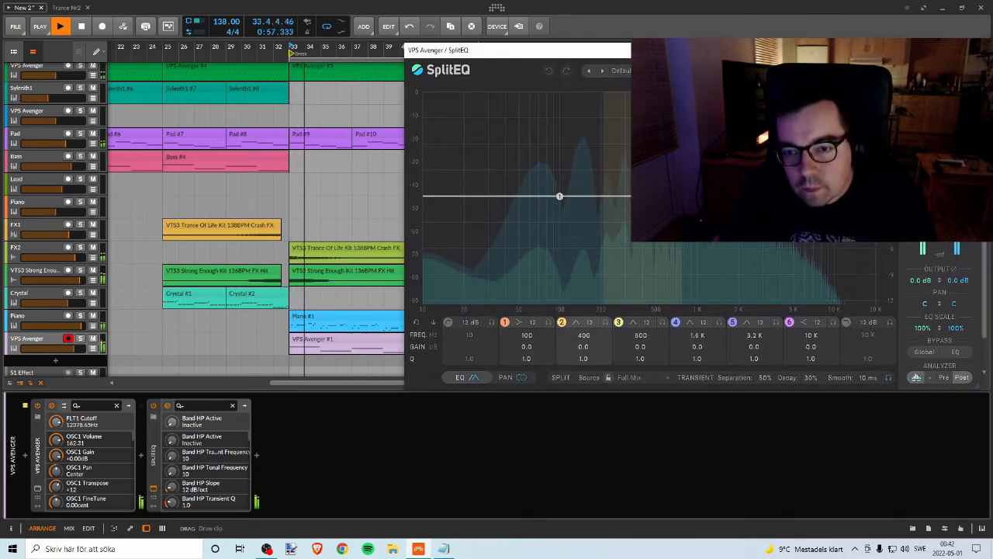
drag(643, 201, 599, 215)
drag(596, 220, 566, 228)
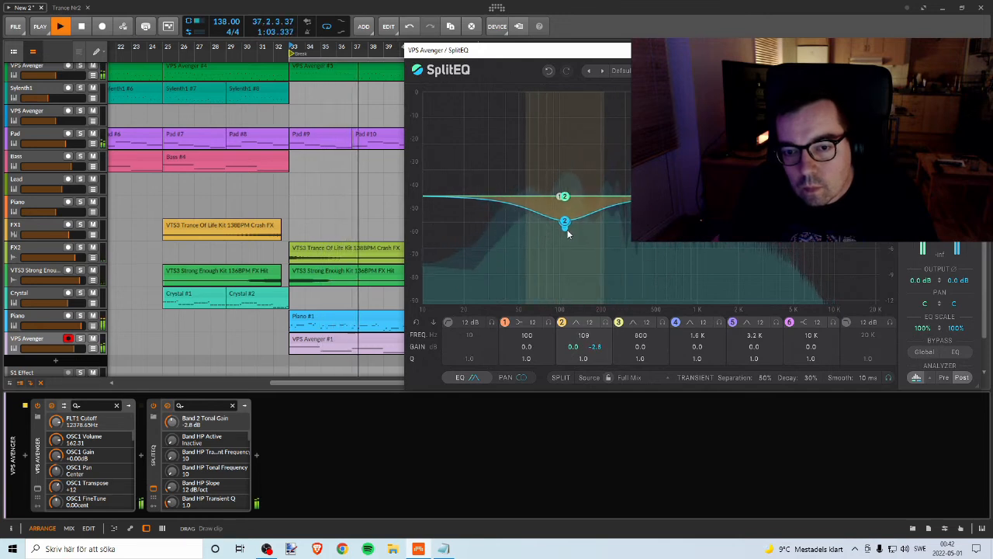
Step: Deepen band 2's tonal cut to -5.5 dB at 98 Hz while listening to the disarmed VPS Avenger track soloed, and unsolo it
click(81, 339)
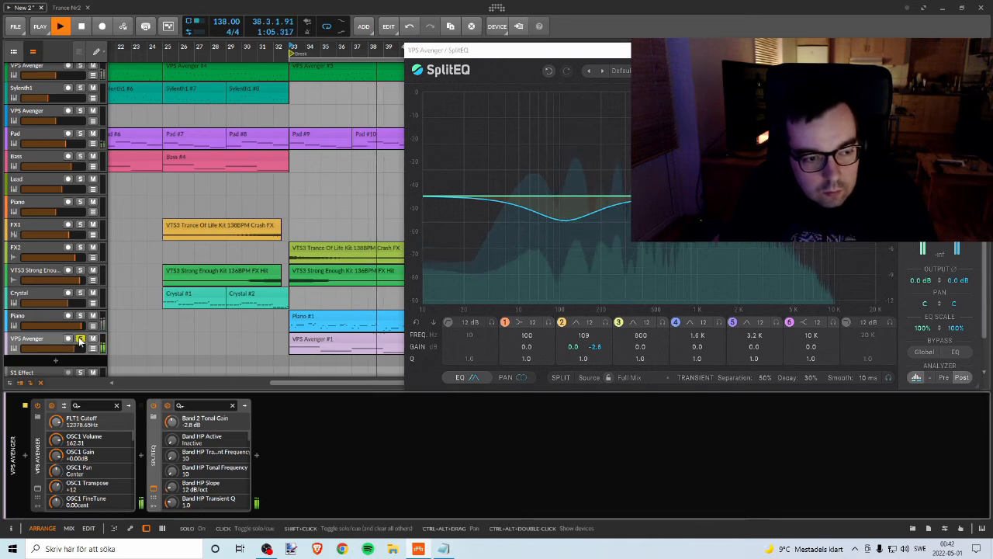
drag(565, 222, 554, 247)
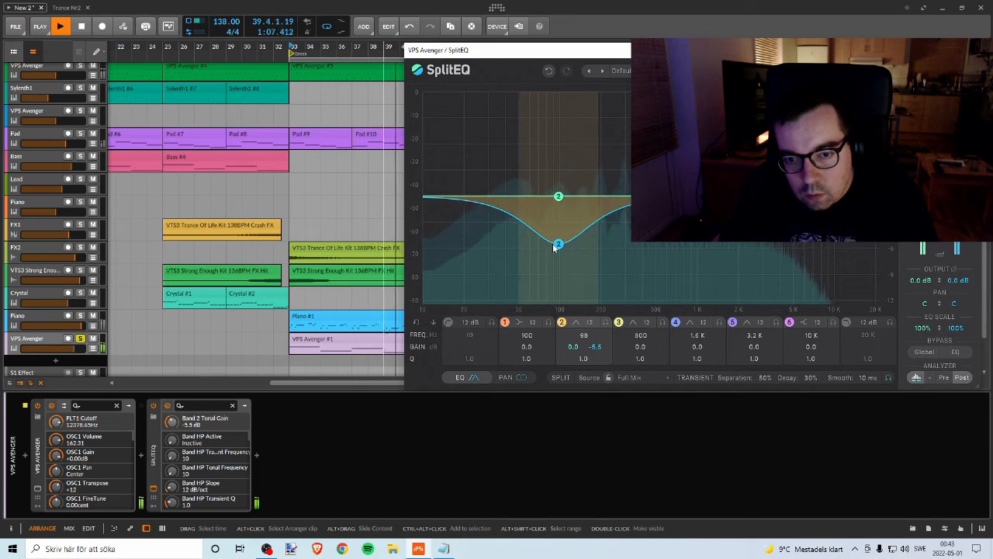
click(81, 339)
Step: Replay the break in the mix and set band 2 to 97 Hz with -3.8 dB transient gain and -5.4 dB tonal gain
key(space)
key(space)
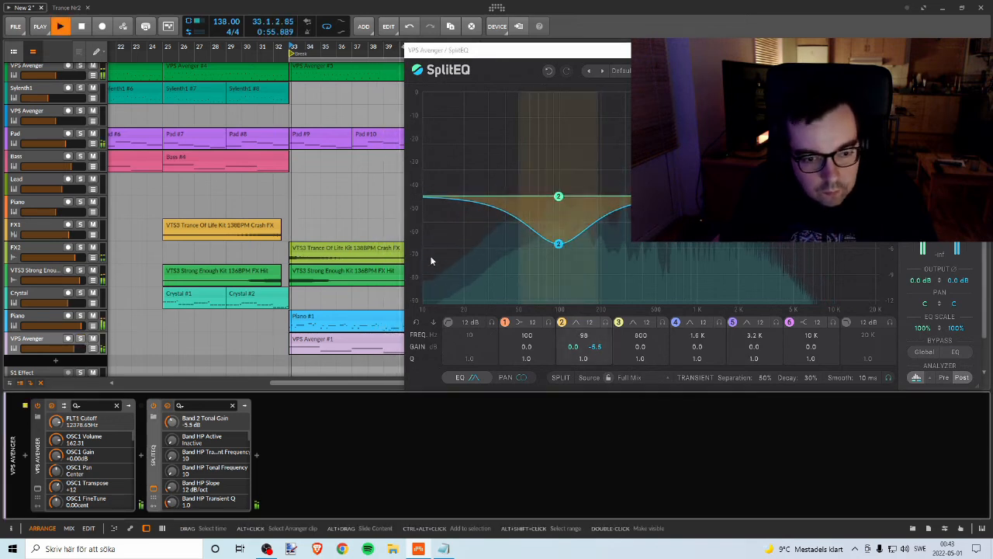
mouse_move(559, 244)
mouse_down()
mouse_move(560, 228)
mouse_move(555, 241)
mouse_up()
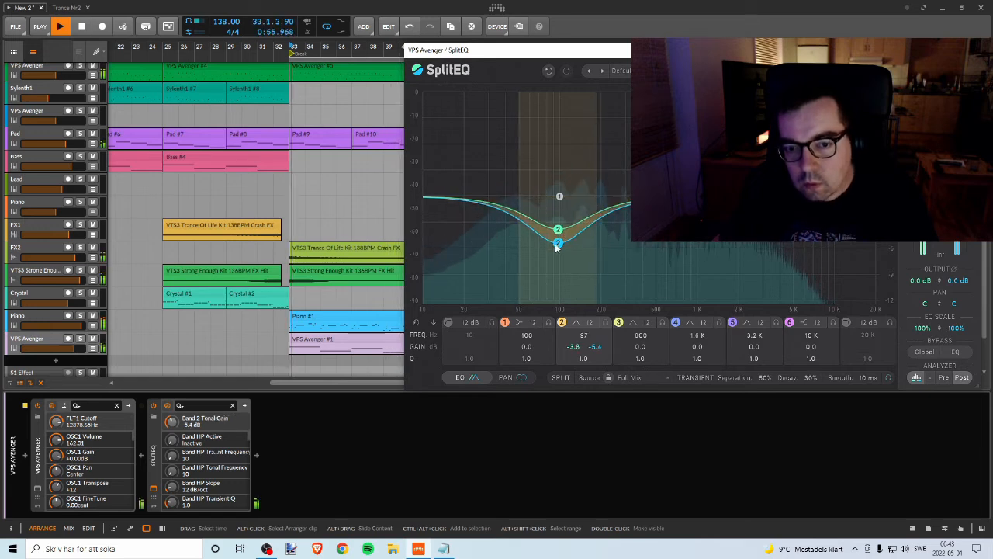
Step: Set SplitEQ band 2 to 100 Hz with -4.0 dB transient gain, close the plugin, and extend the loop to bar 49
drag(557, 232, 558, 246)
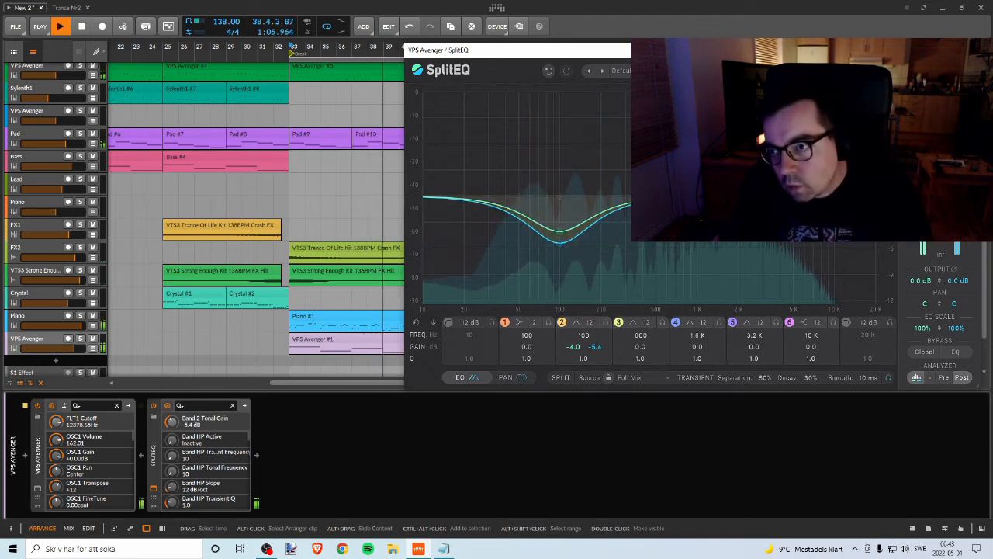
click(969, 50)
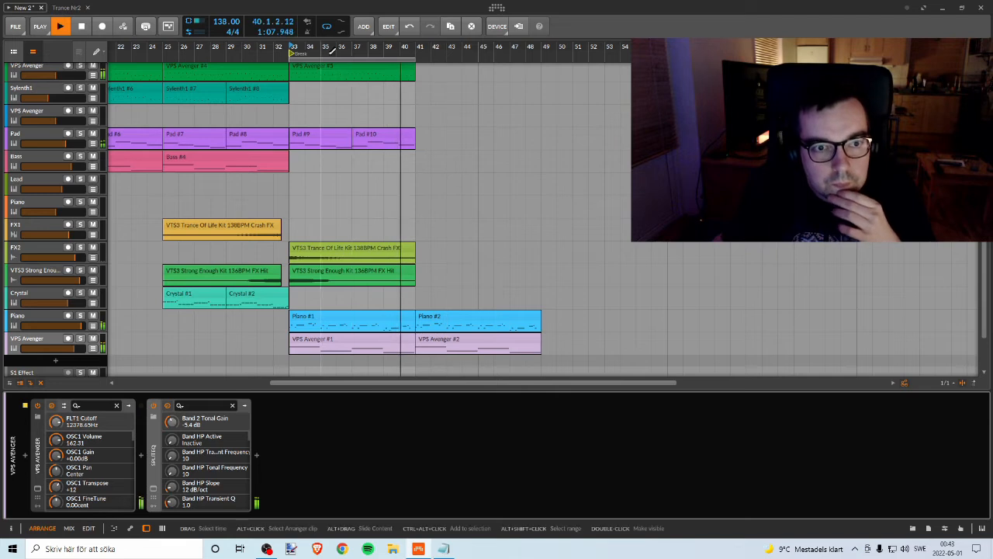
scroll(356, 85, up, 1)
scroll(356, 85, down, 2)
scroll(356, 85, up, 2)
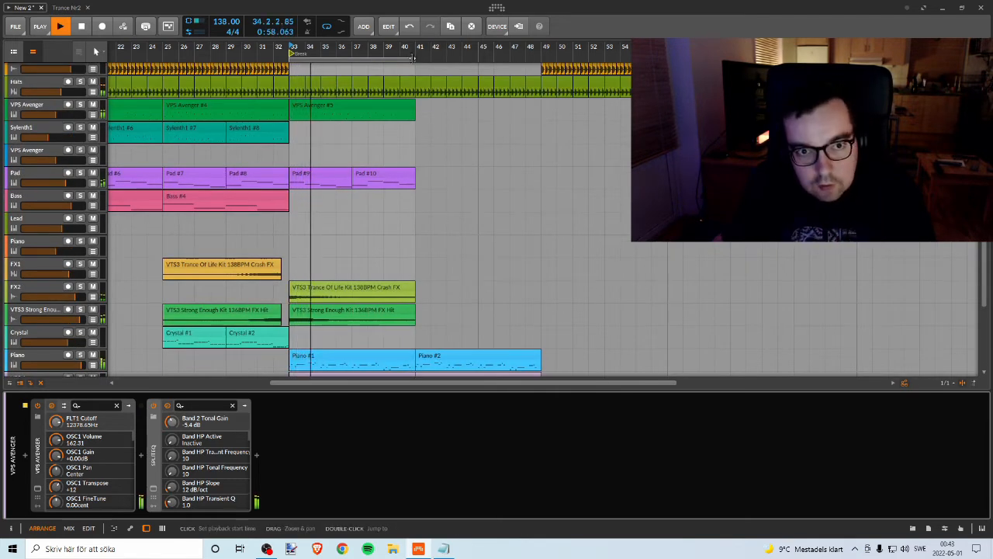
drag(411, 60, 544, 65)
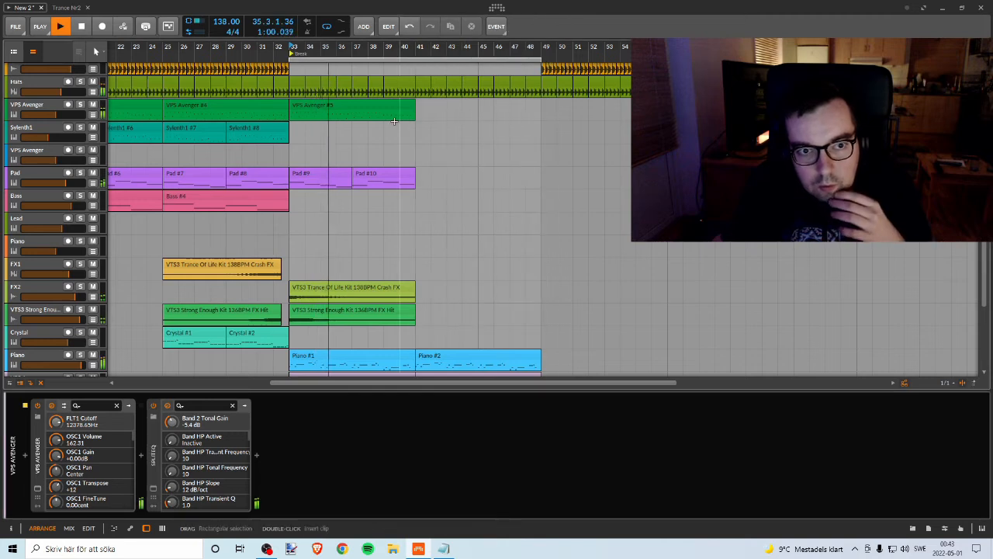
scroll(388, 135, down, 1)
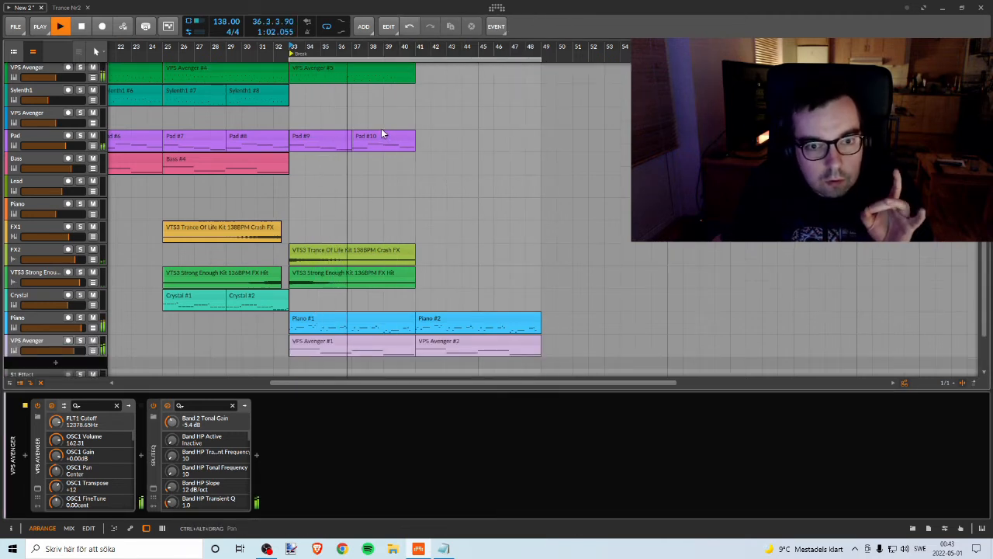
Step: Copy the VPS Avenger #5 clip to the break's second half, from bar 41 to 49
drag(303, 46, 483, 82)
key(space)
key(space)
click(382, 70)
scroll(423, 135, up, 2)
scroll(423, 135, down, 2)
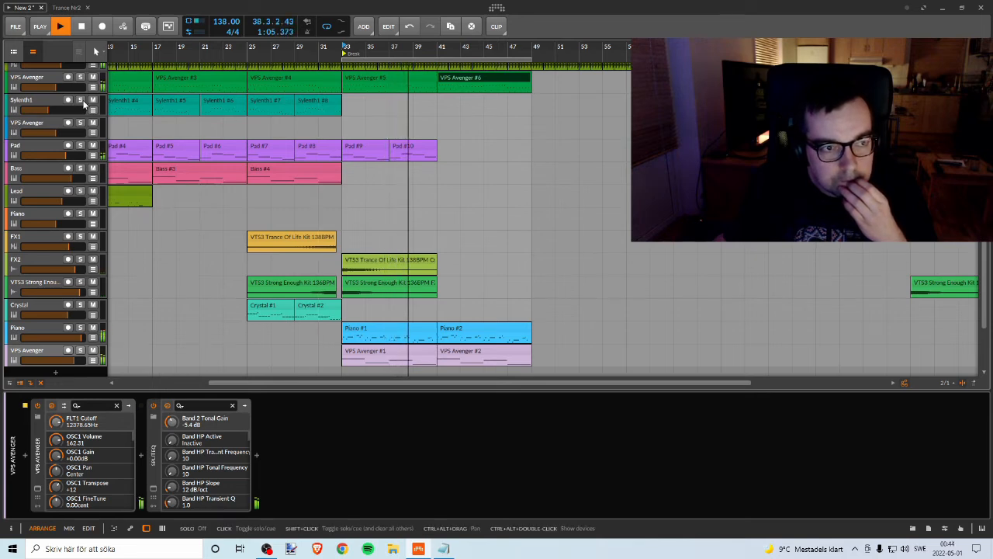
Step: Copy the Sylenth1 #7 and #8 clips to bar 41 so they fill the break's second half
click(317, 104)
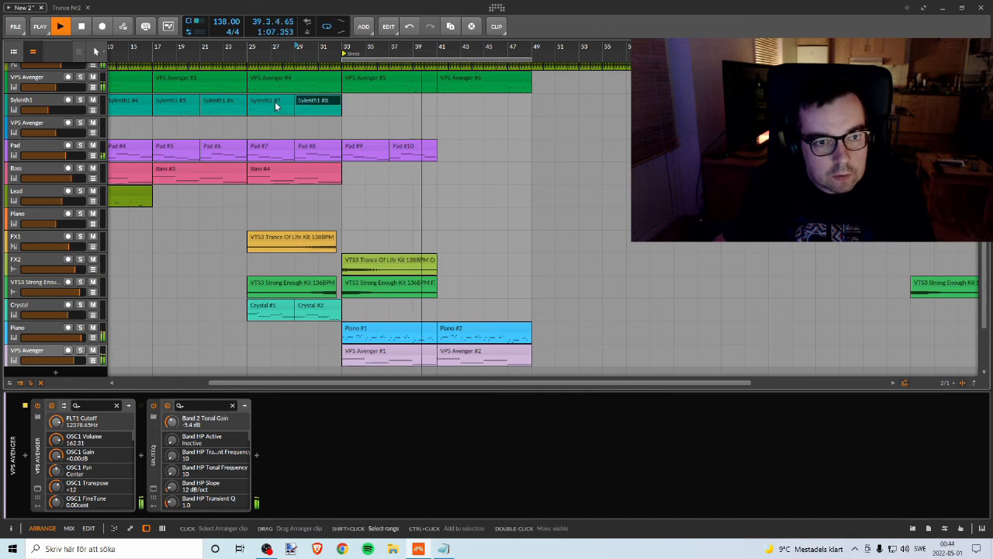
shift+click(275, 103)
drag(261, 101, 446, 110)
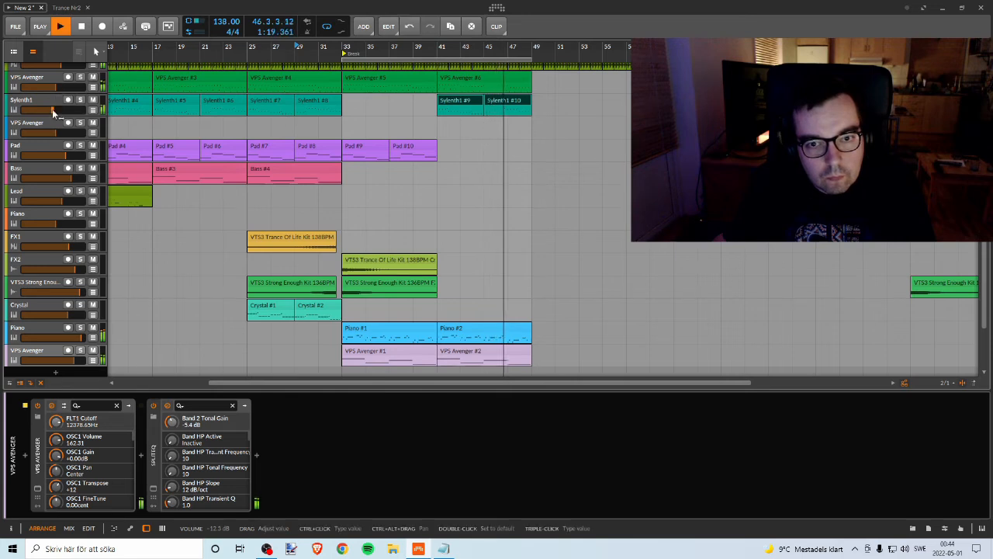
Step: Try the break without the two Pad clips at bars 33 to 41 and restore them
drag(526, 51, 481, 51)
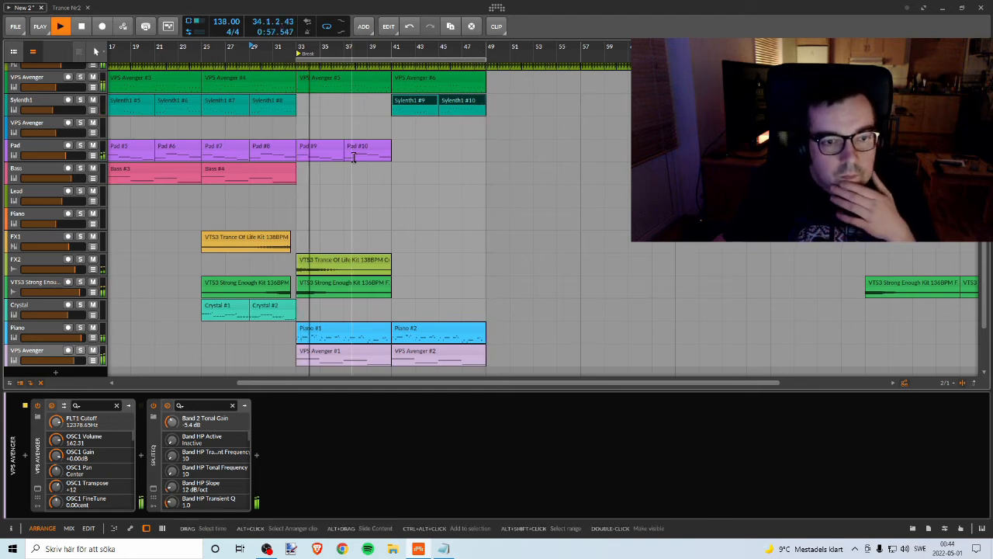
click(81, 146)
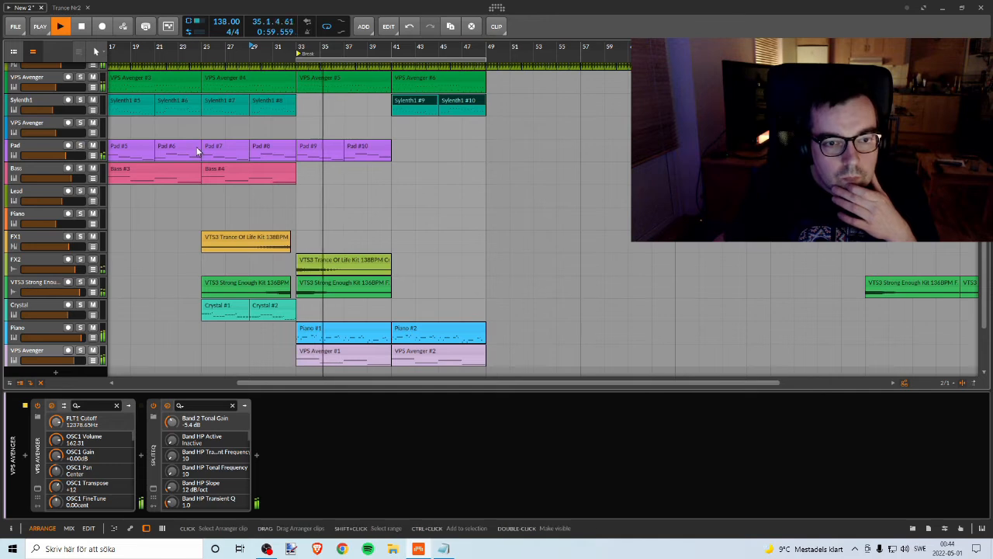
click(326, 145)
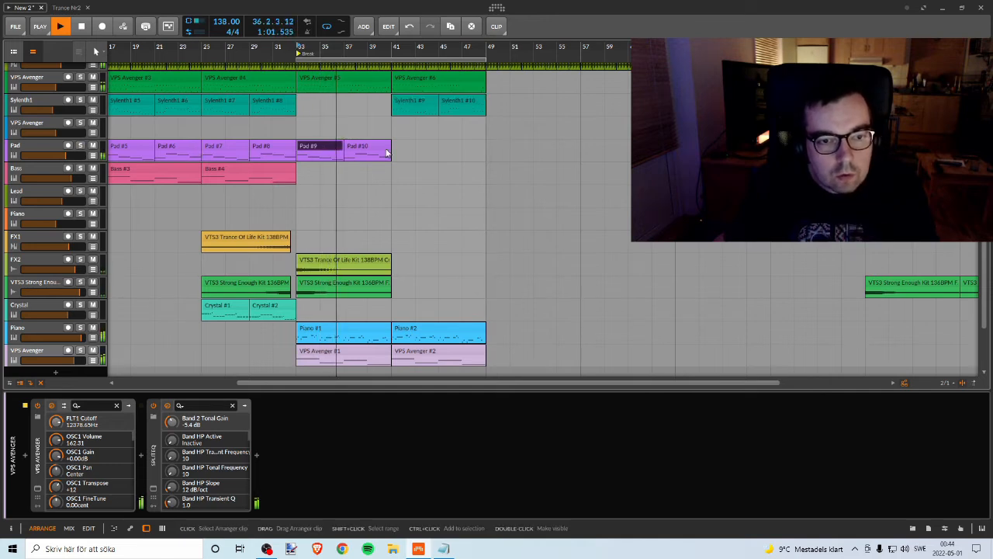
shift+click(385, 148)
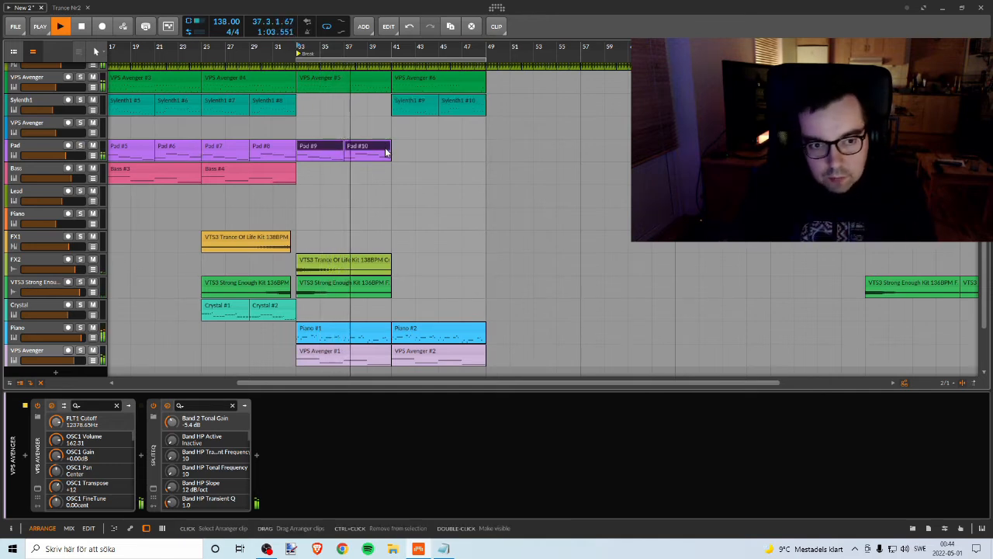
key(Delete)
key(space)
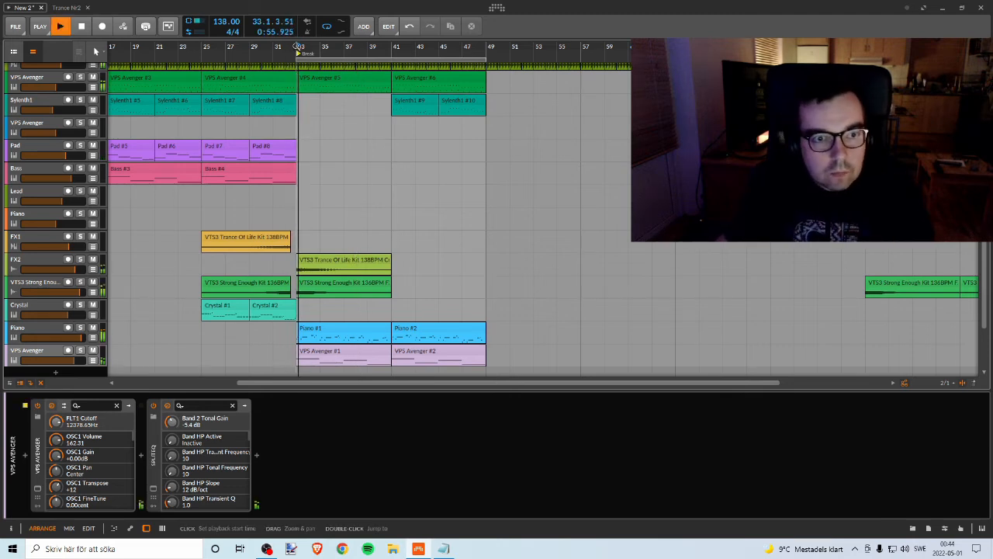
click(288, 48)
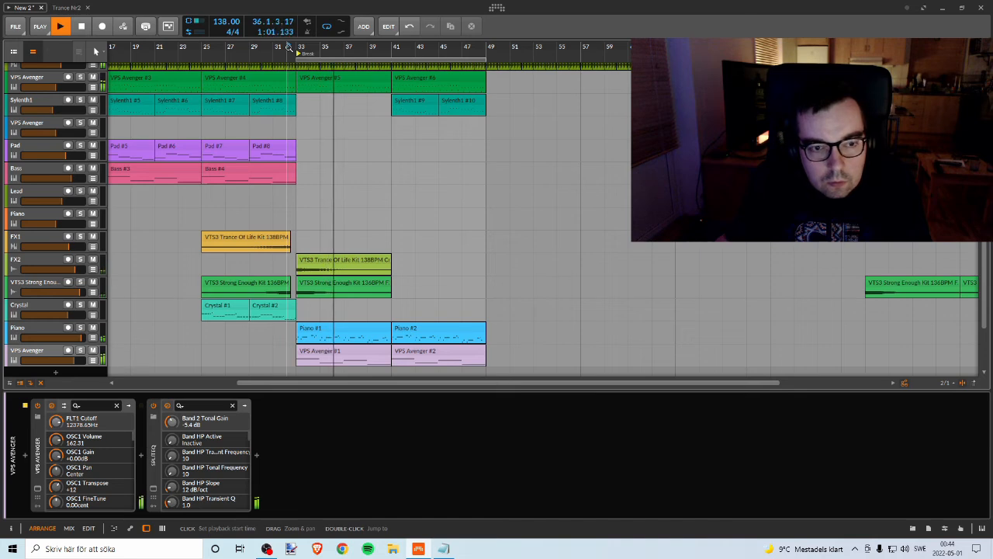
key(ctrl+v)
click(288, 48)
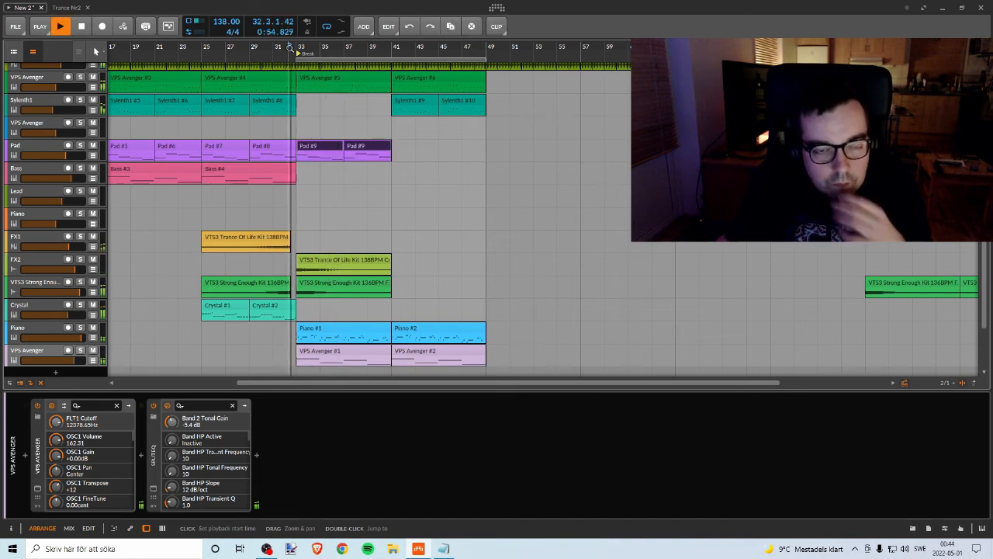
Step: Raise the Pad track's volume and copy its two clips from bar 33 to bar 41
click(79, 146)
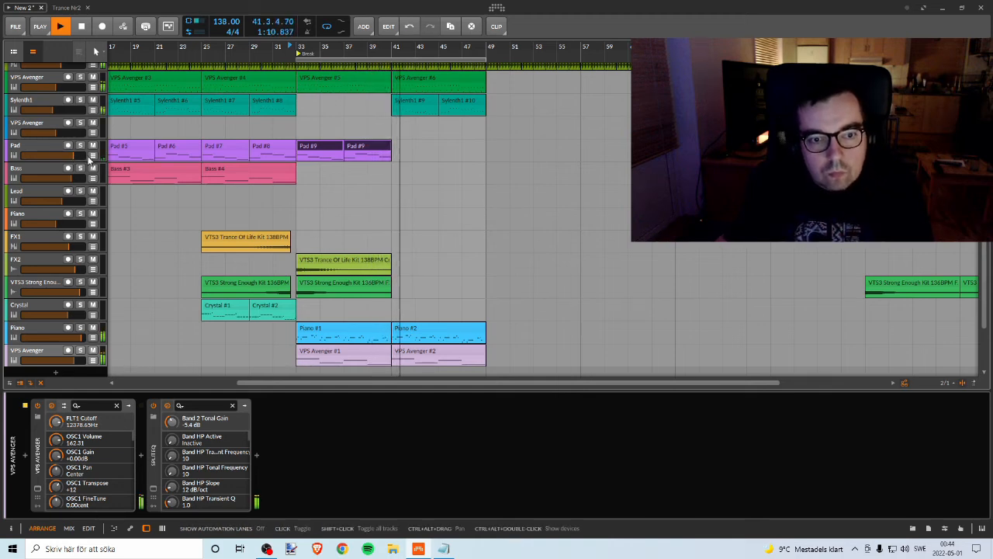
shift+click(321, 152)
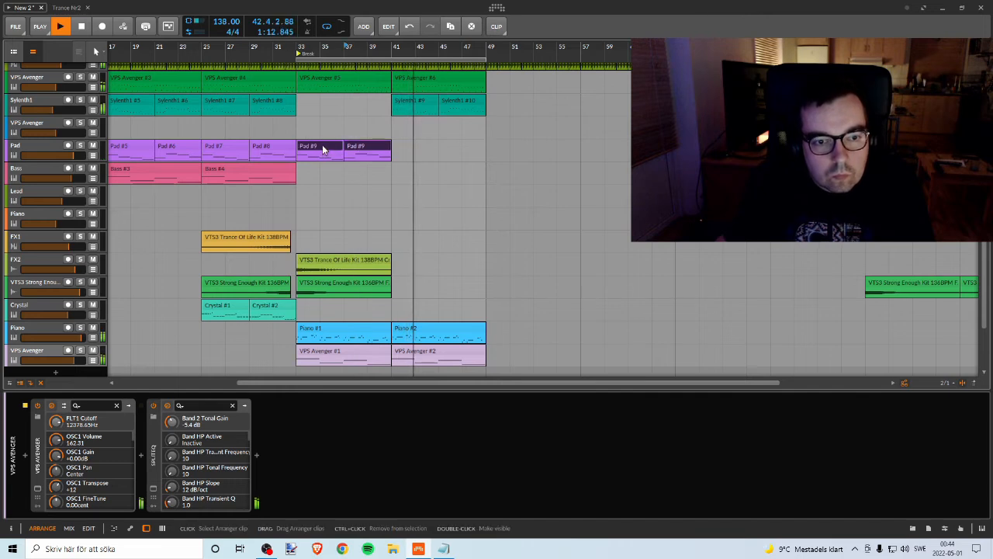
ctrl+drag(323, 150, 412, 152)
key(space)
key(space)
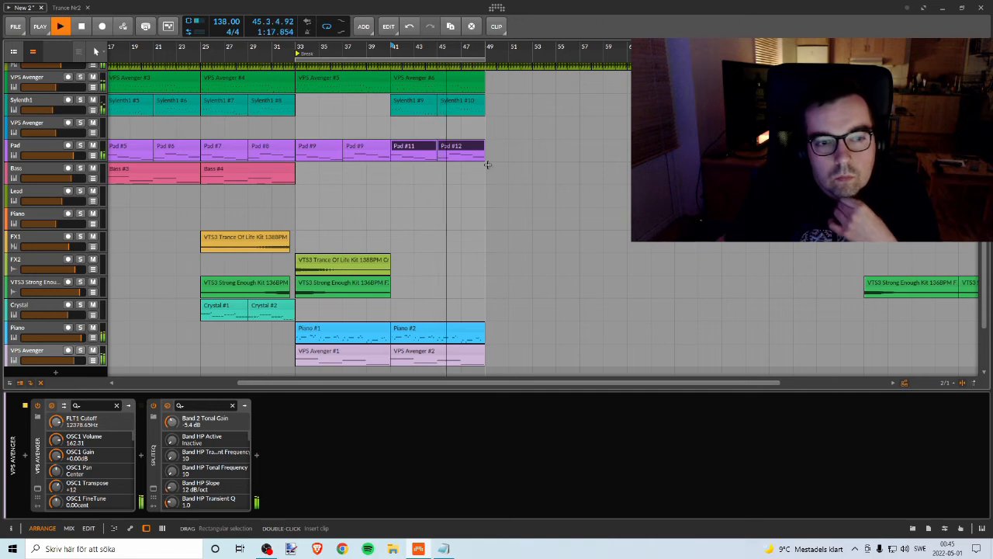
Step: Play the section from bar 25 and compare the Bass track soloed and in the mix
scroll(481, 184, down, 2)
scroll(484, 186, up, 1)
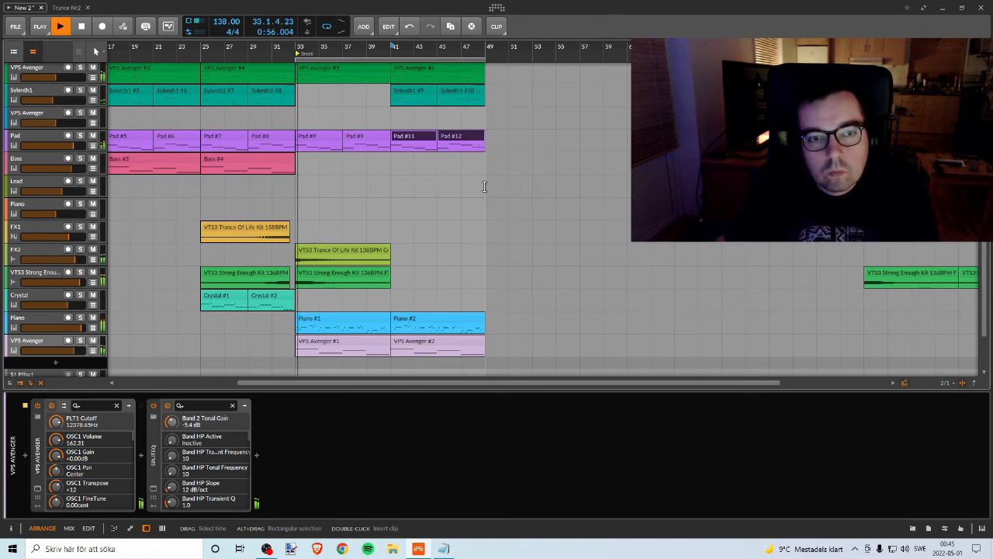
scroll(442, 198, down, 2)
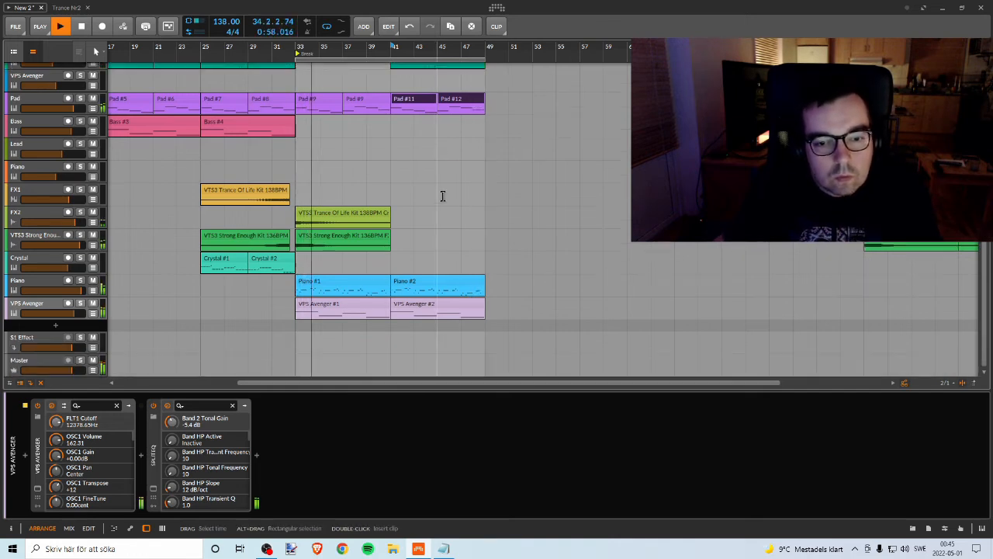
scroll(441, 194, up, 2)
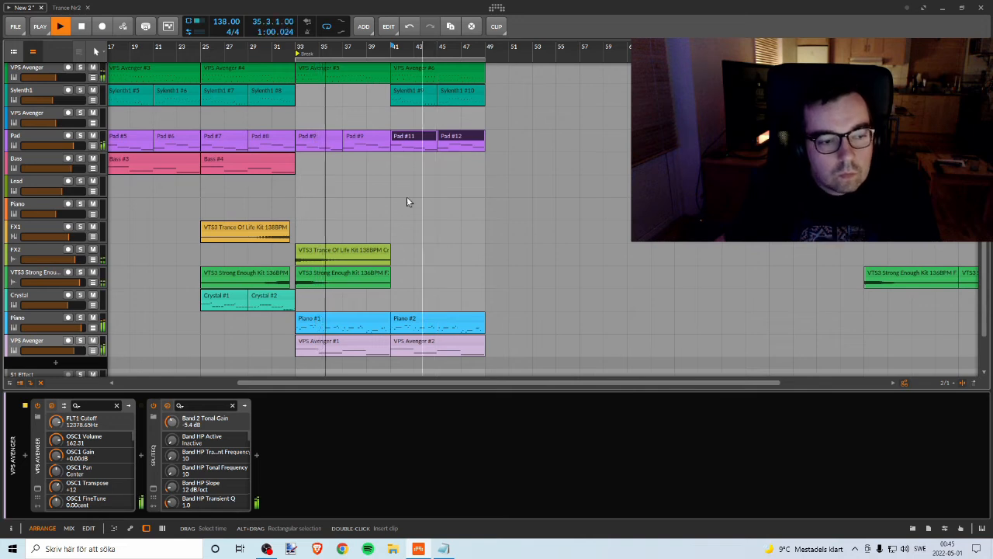
scroll(335, 198, up, 2)
drag(242, 49, 448, 50)
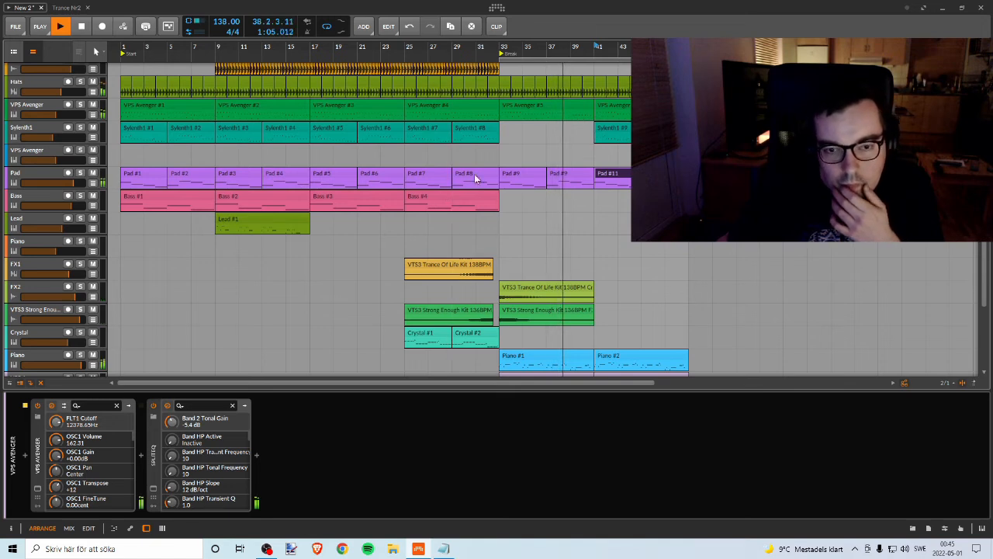
click(406, 48)
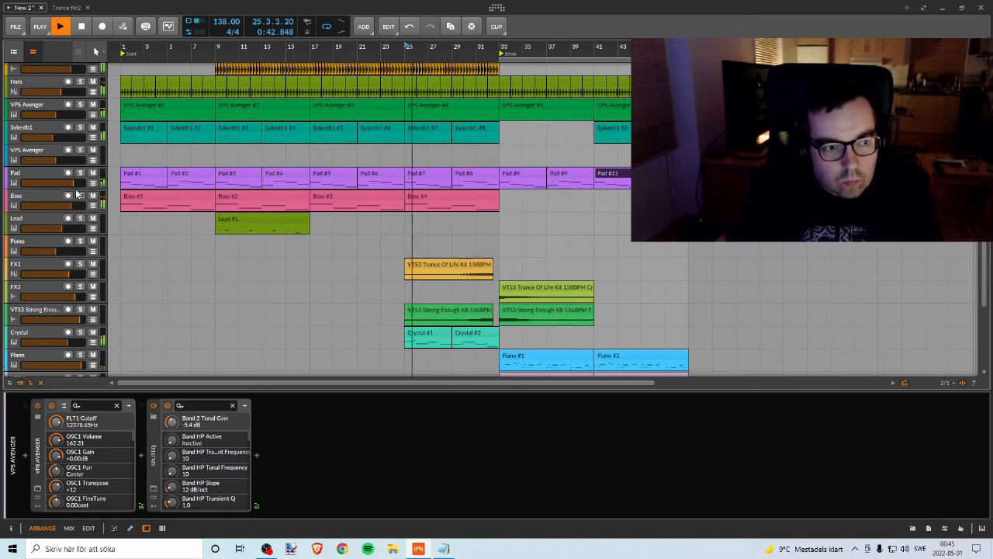
click(79, 197)
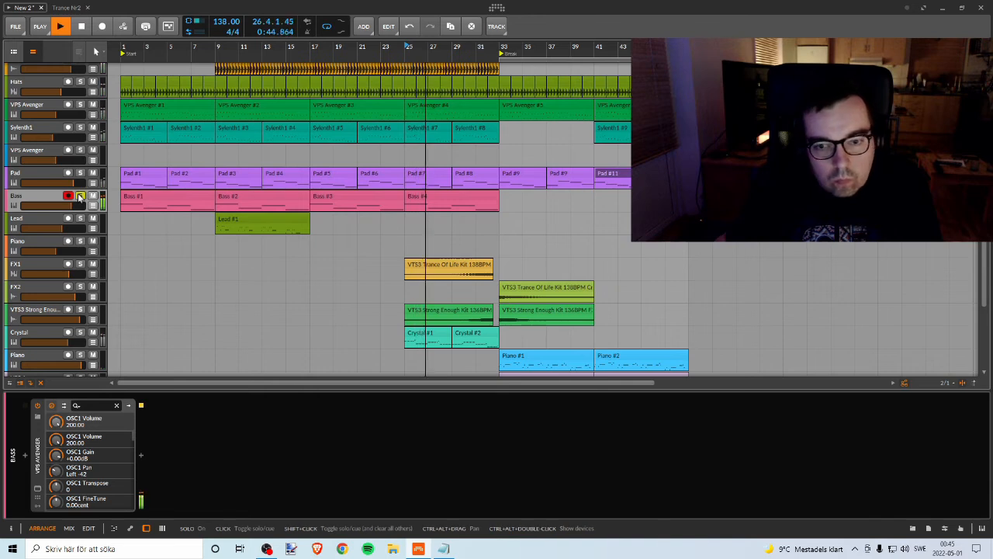
click(79, 197)
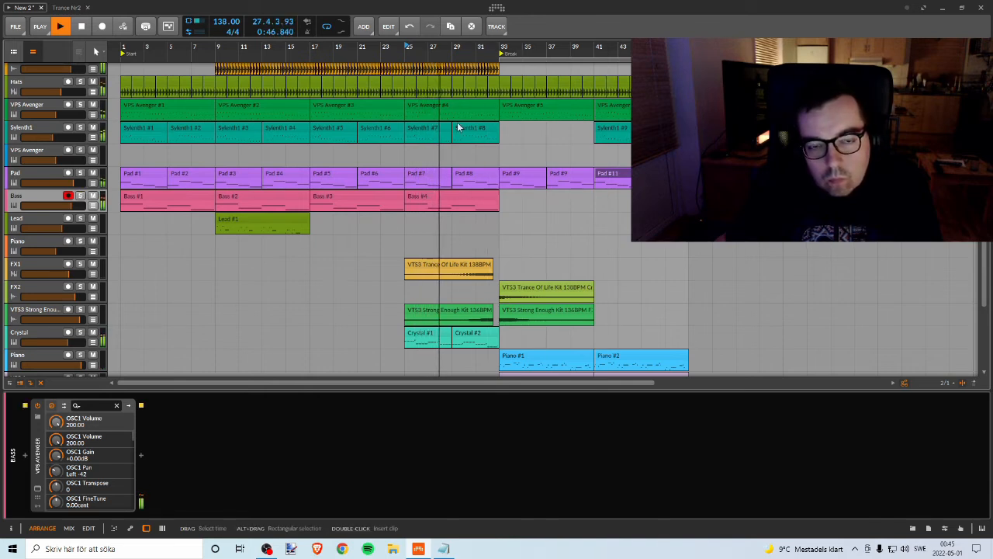
Step: Replay from bar 25, compare the Sylenth1 track soloed and in the mix, and stop playback
key(space)
key(space)
click(80, 127)
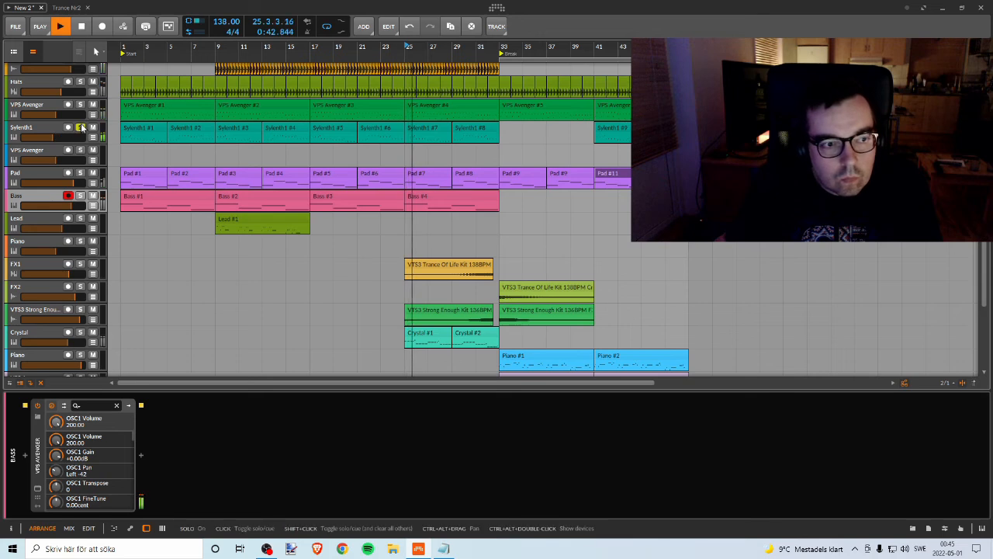
click(80, 129)
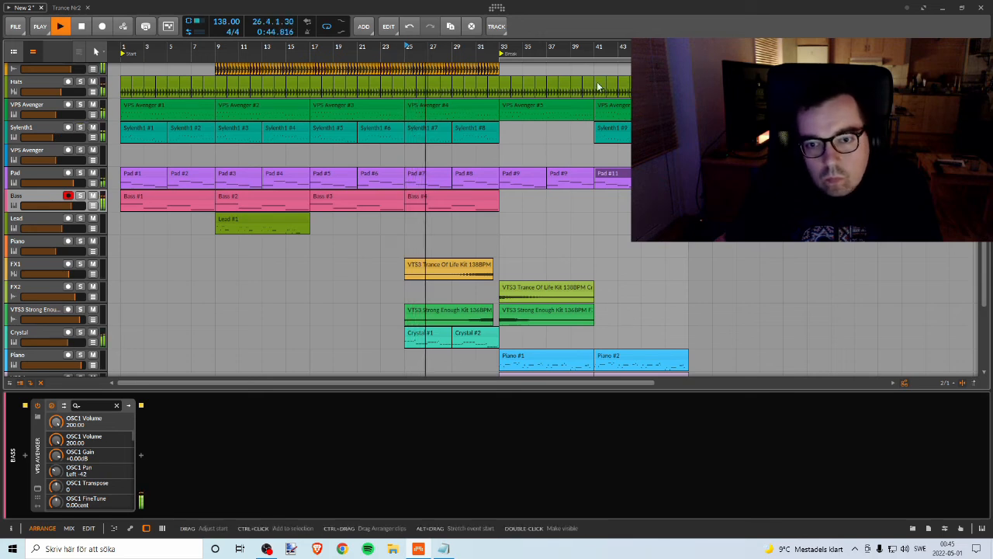
key(space)
Step: Switch to OBS to check the running recording and return to the Bitwig Studio arrangement
drag(618, 48, 518, 47)
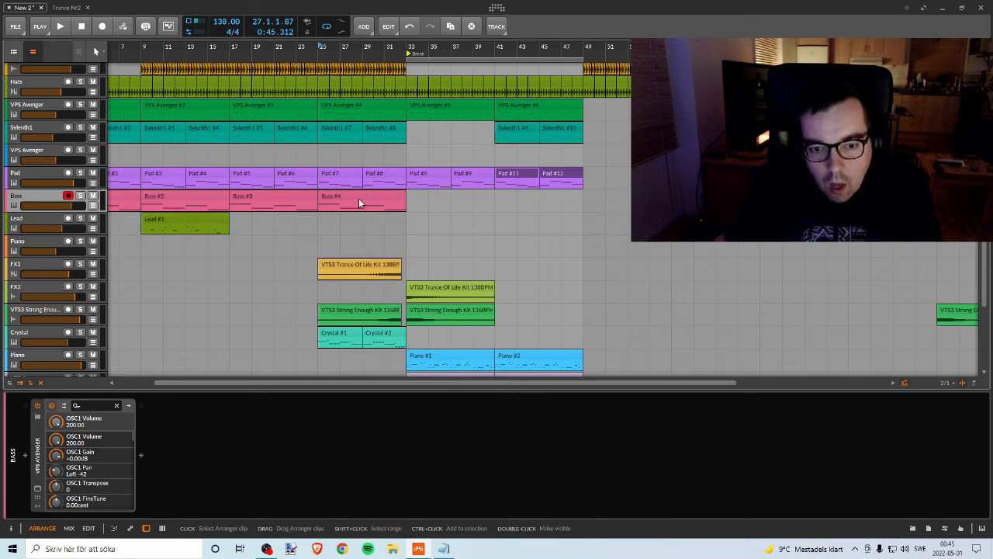
scroll(534, 245, down, 2)
scroll(532, 245, up, 1)
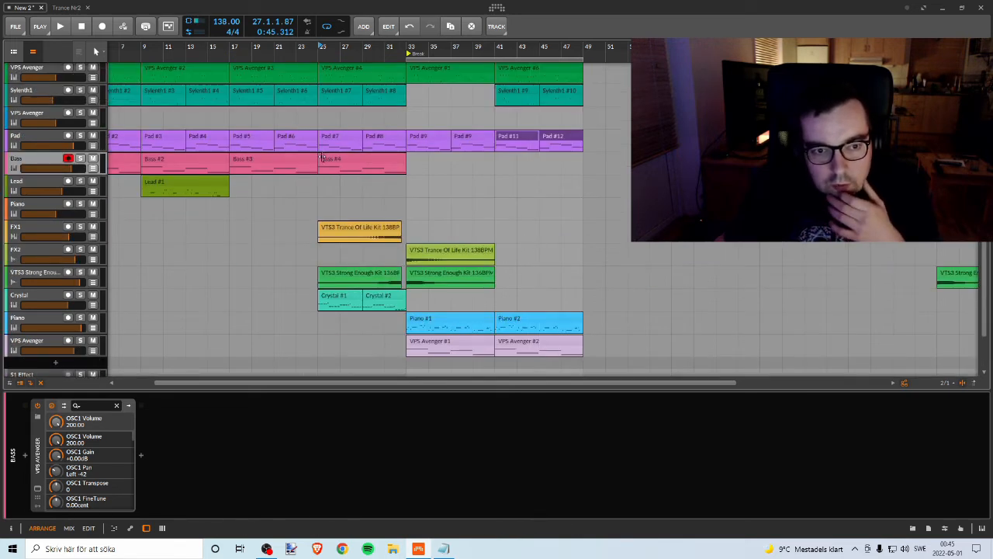
scroll(427, 204, up, 2)
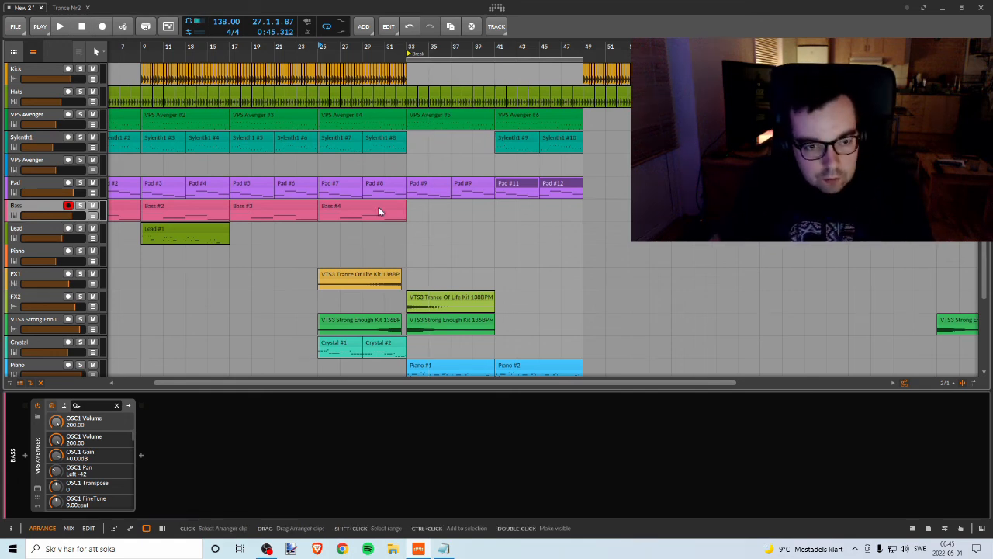
key(alt+Tab)
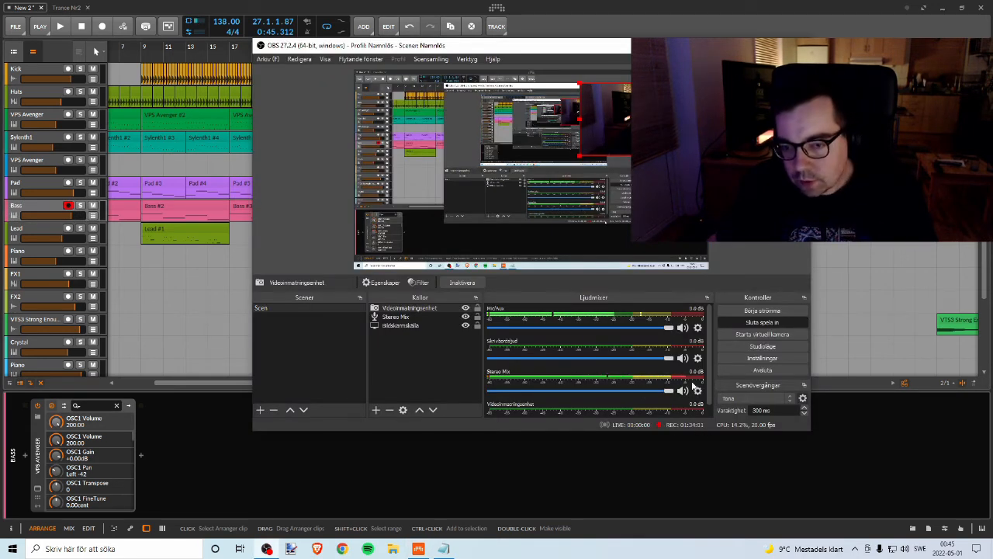
key(alt+Tab)
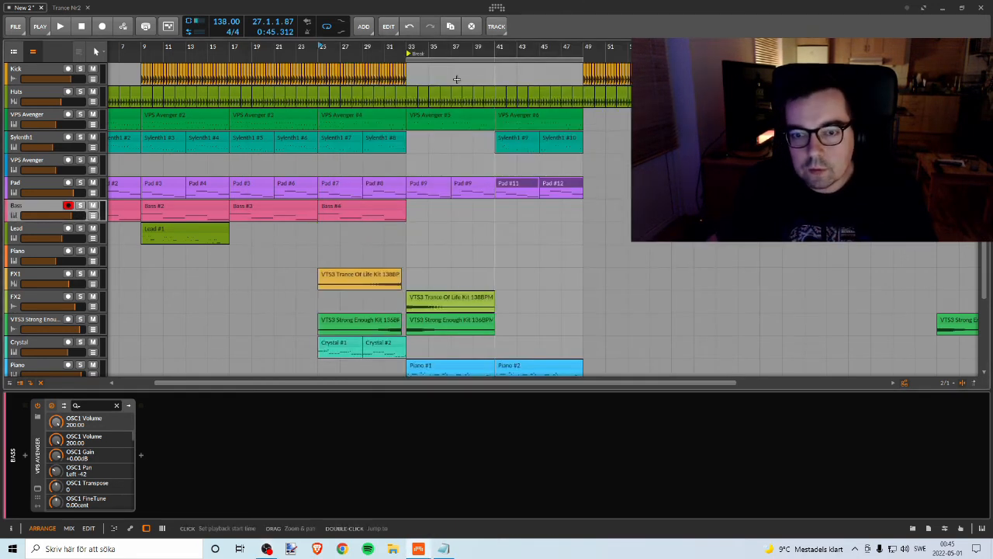
Step: Copy the two Bass clips at bars 17 and 25 to the Bass track starting at bar 41
click(339, 207)
click(301, 205)
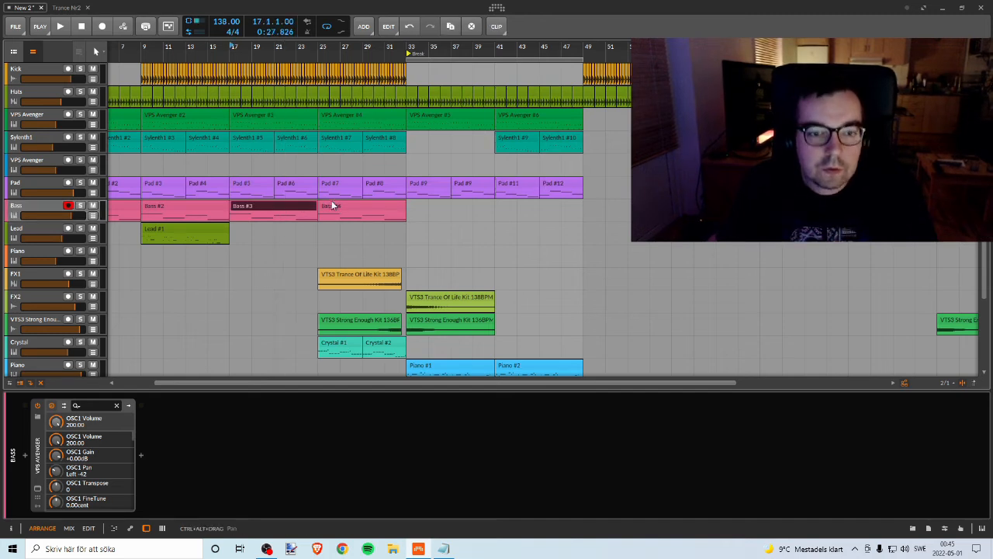
click(331, 207)
shift+click(345, 203)
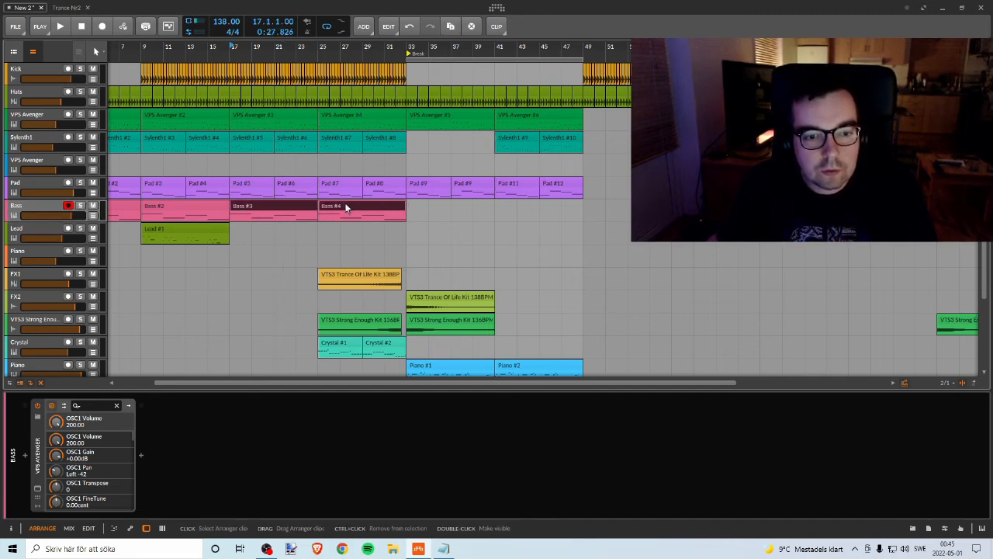
drag(284, 202, 671, 219)
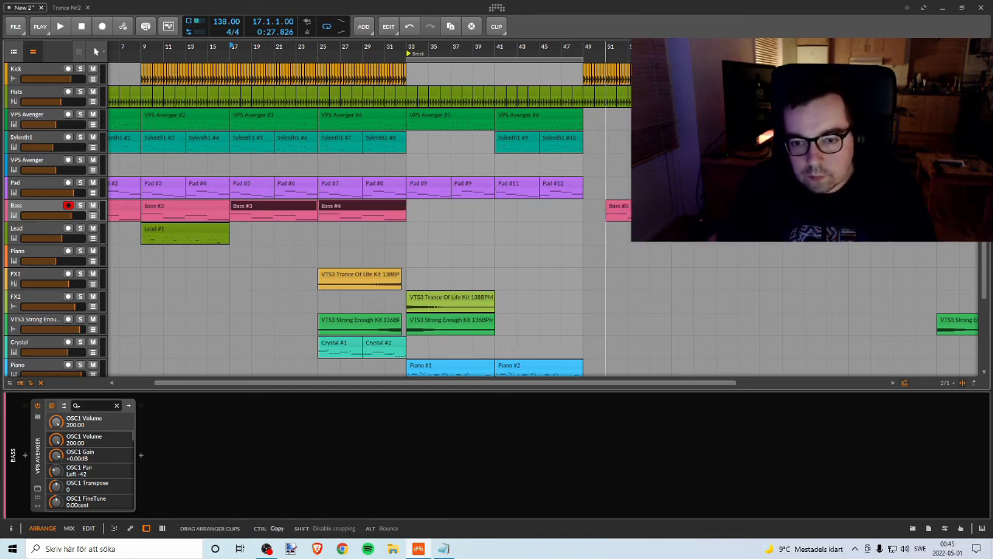
drag(611, 203, 551, 200)
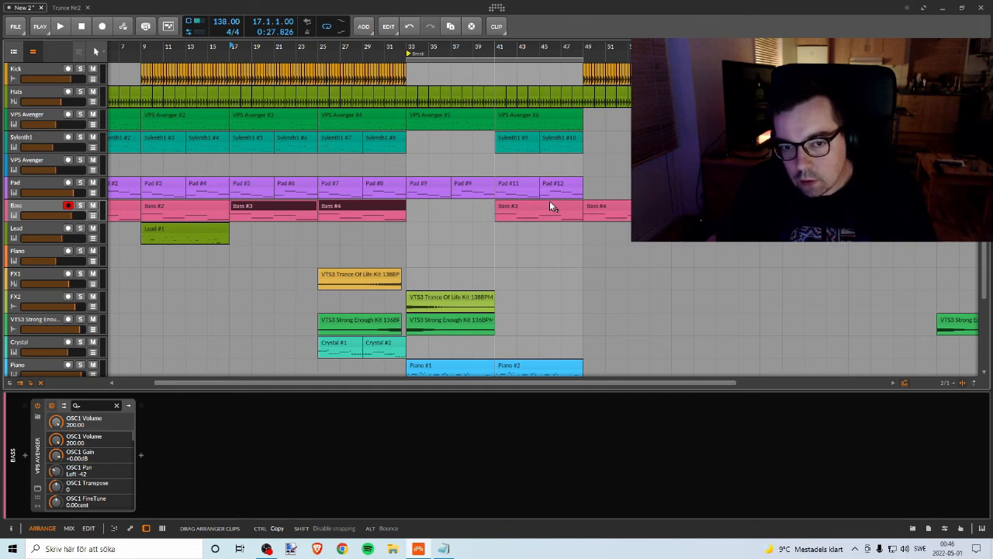
Step: Play from bar 41 and move the two copied Bass clips so they start at bar 49
click(549, 206)
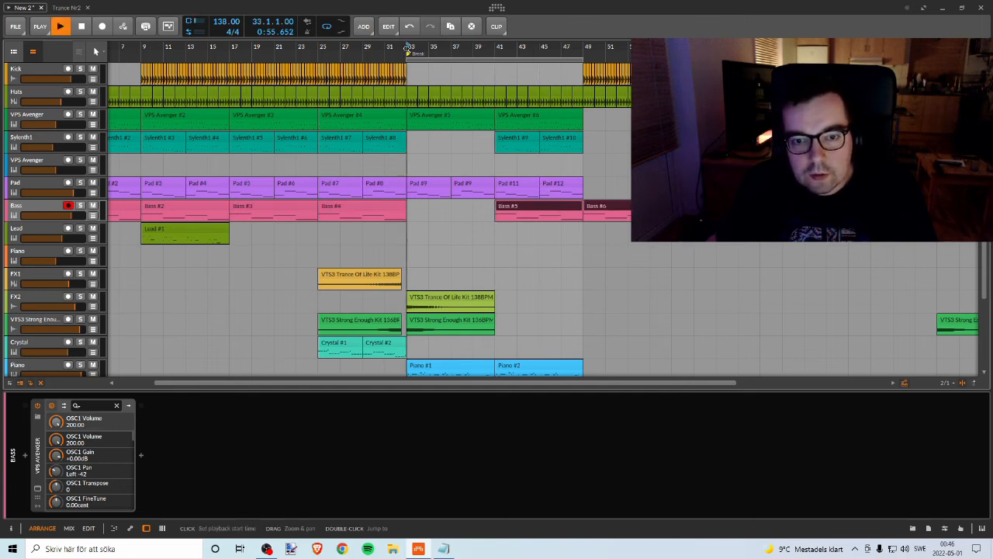
click(498, 48)
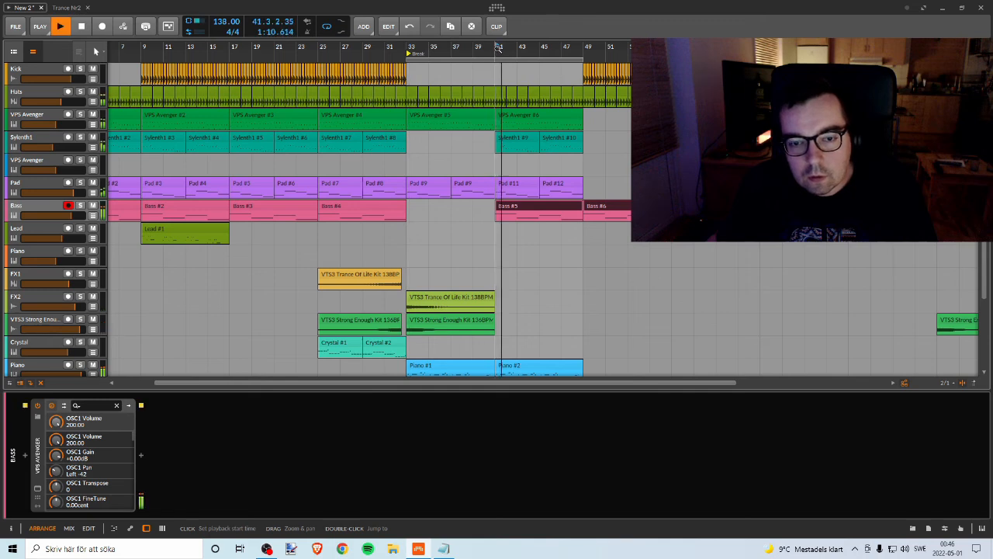
drag(543, 206, 631, 211)
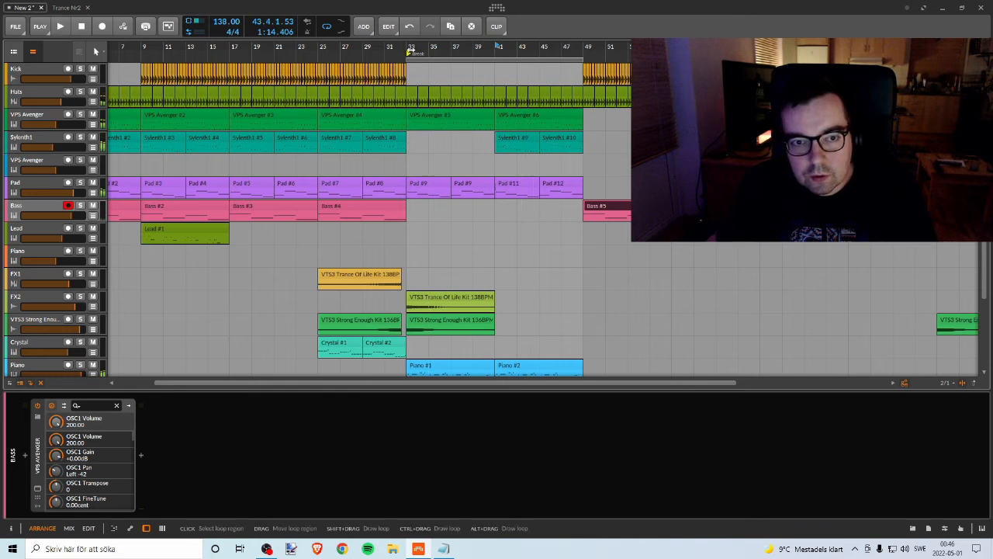
Step: Play from the break at bar 33 and copy the two clips of the last VPS Avenger track to bar 49
click(408, 47)
key(space)
scroll(513, 201, down, 2)
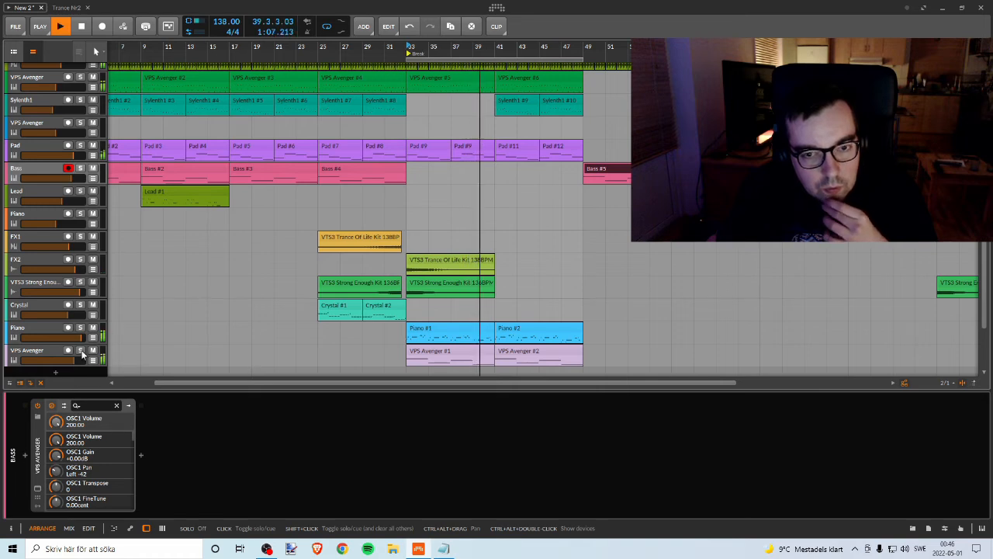
shift+click(474, 351)
drag(474, 349, 648, 334)
Step: Copy the two Sylenth1 clips and the first VPS Avenger track's clip from bar 41 to bar 49
scroll(564, 282, up, 2)
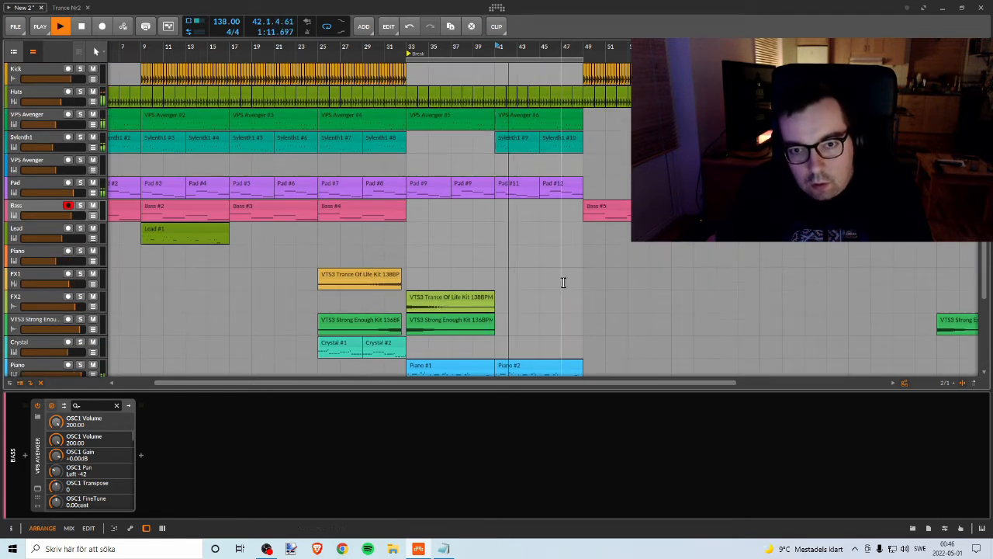
shift+click(528, 142)
drag(519, 142, 611, 144)
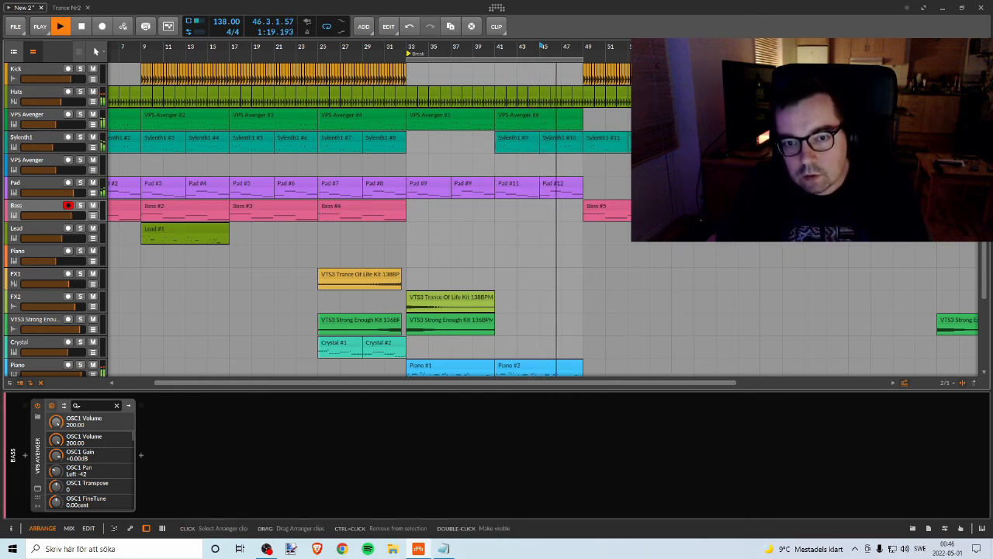
drag(559, 111, 647, 113)
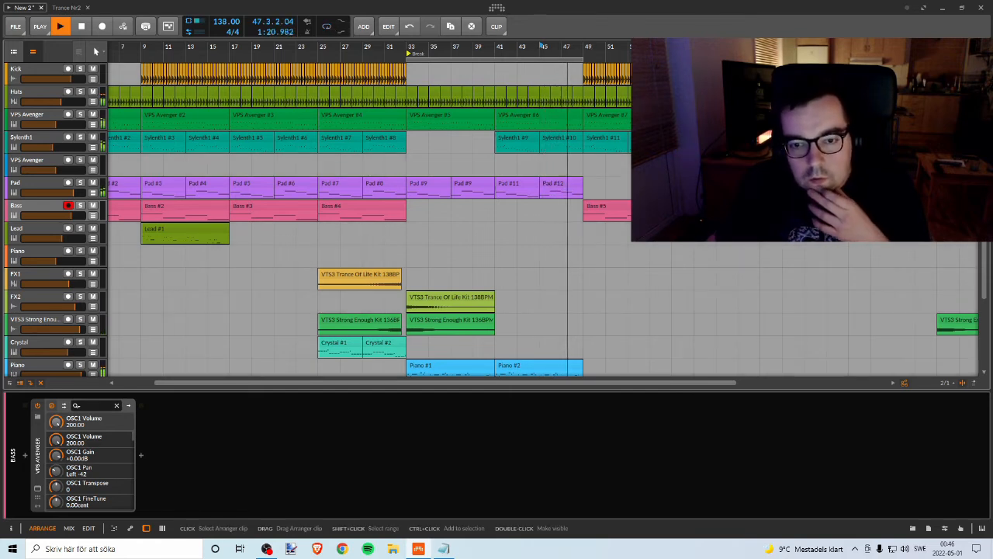
Step: Listen through the transition at bar 49 and check which tracks have clips after the break
scroll(497, 219, down, 2)
scroll(497, 219, up, 1)
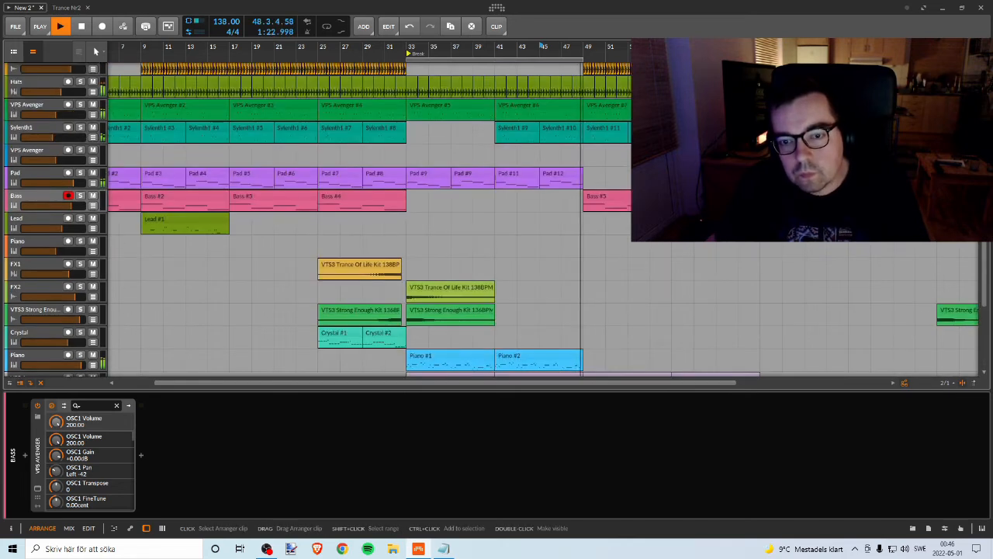
scroll(497, 220, down, 2)
scroll(496, 219, down, 1)
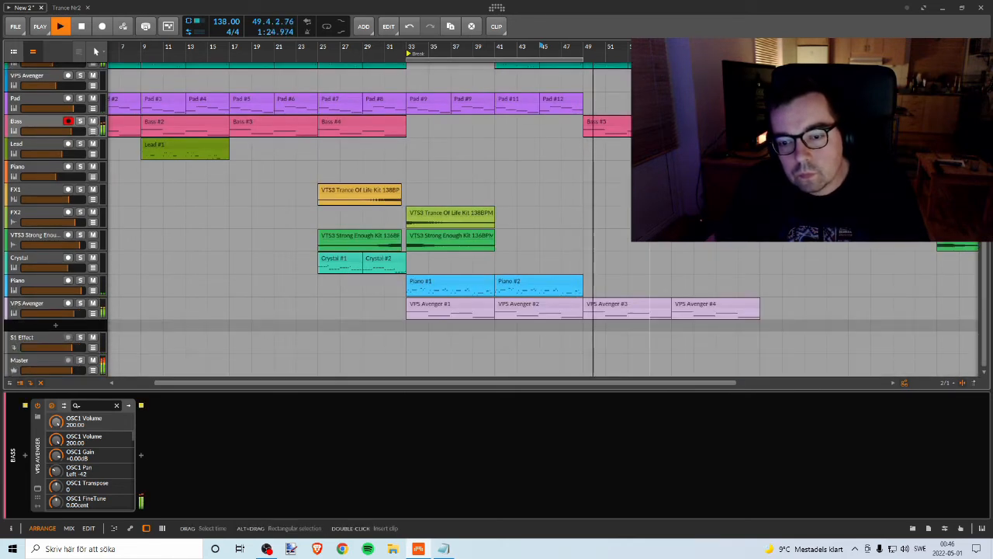
scroll(496, 219, up, 2)
scroll(496, 220, down, 1)
scroll(496, 220, down, 2)
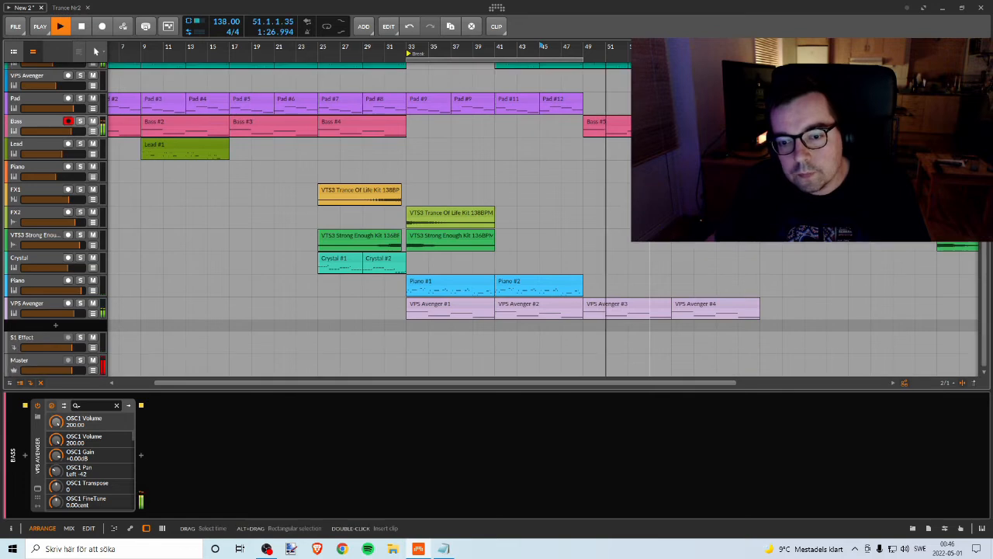
scroll(497, 220, up, 2)
scroll(497, 219, down, 1)
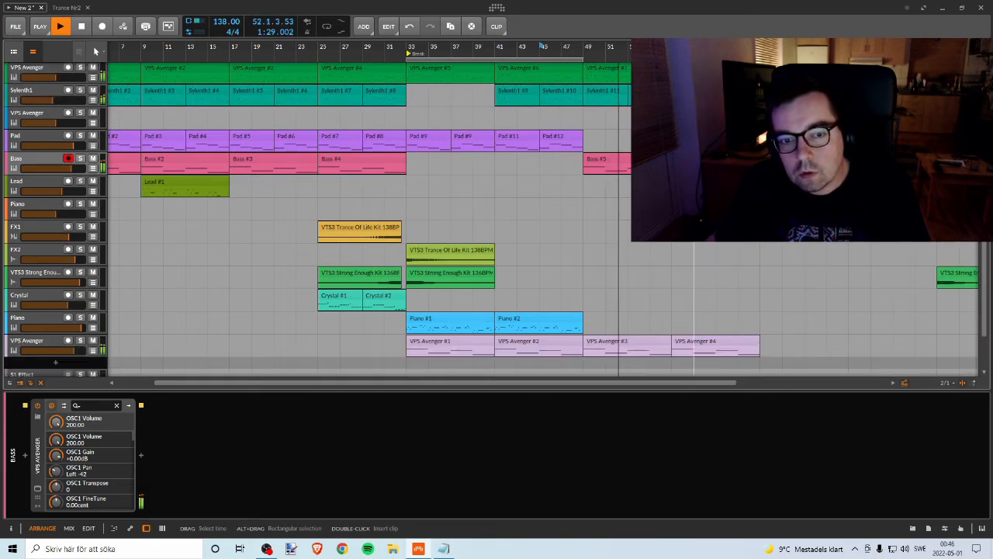
scroll(497, 219, up, 2)
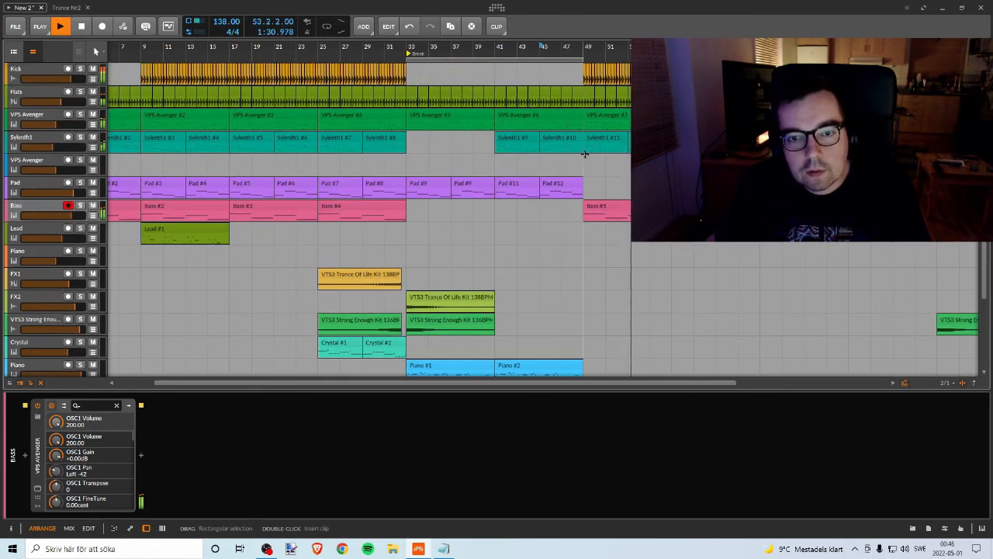
Step: Play the section at bar 25, copy its two Crystal clips to bar 49, and play from there
scroll(515, 190, down, 2)
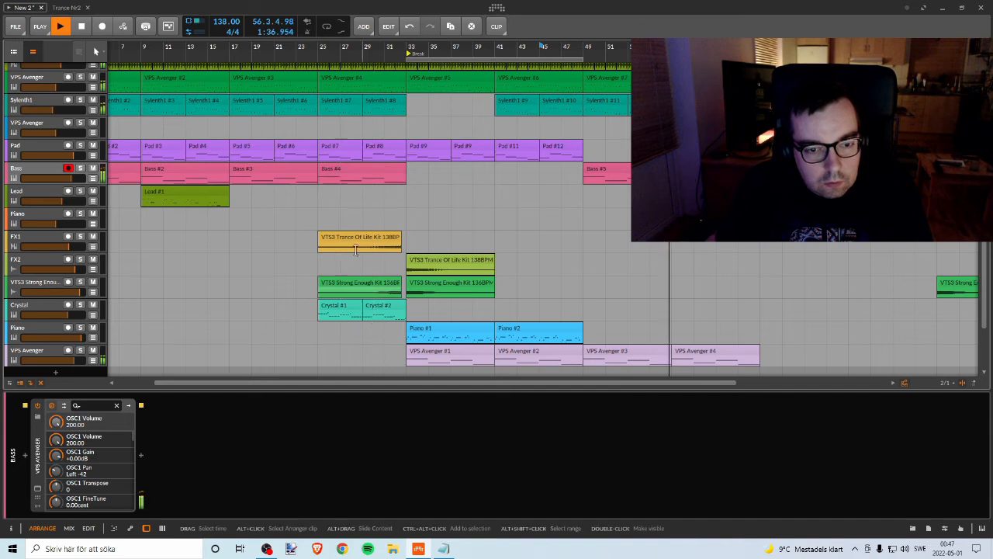
key(space)
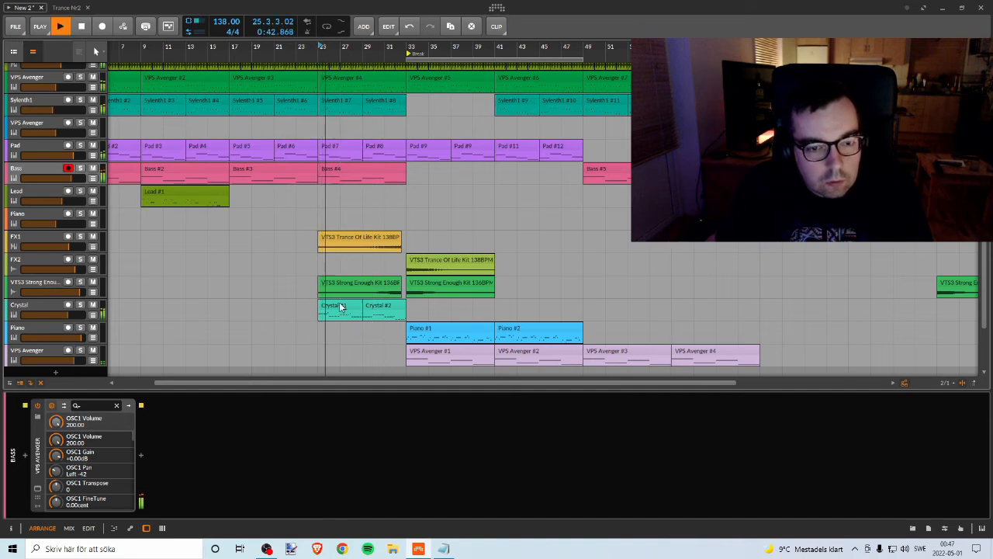
key(space)
drag(341, 308, 606, 309)
click(590, 48)
key(space)
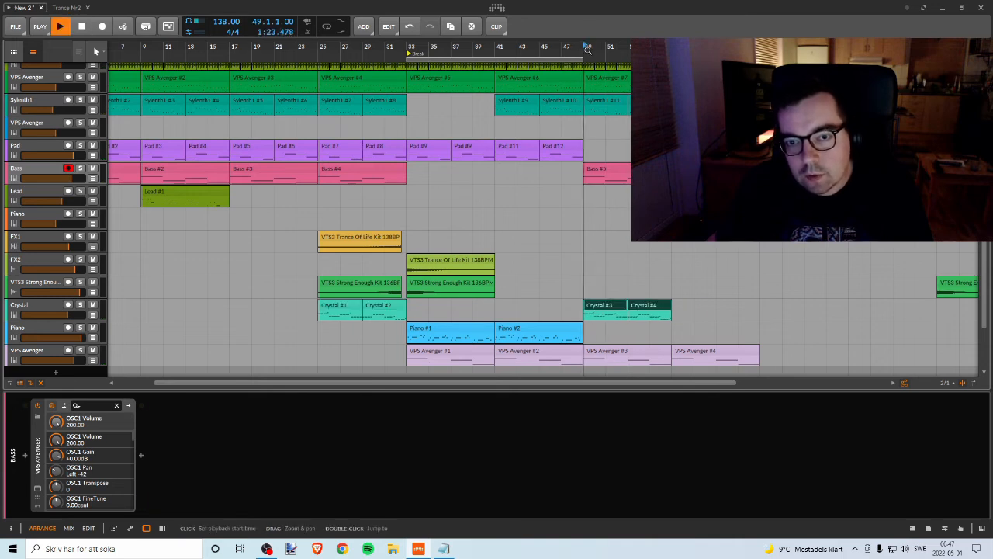
Step: Play from bar 41 and move the two copied Crystal clips from bar 49 to bar 57
click(500, 48)
key(space)
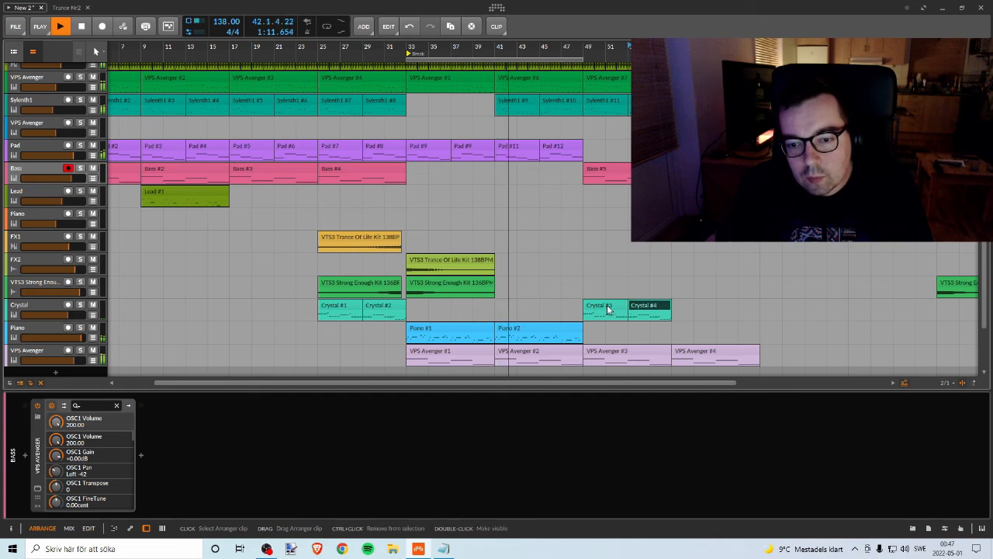
ctrl+click(648, 309)
drag(595, 308, 684, 308)
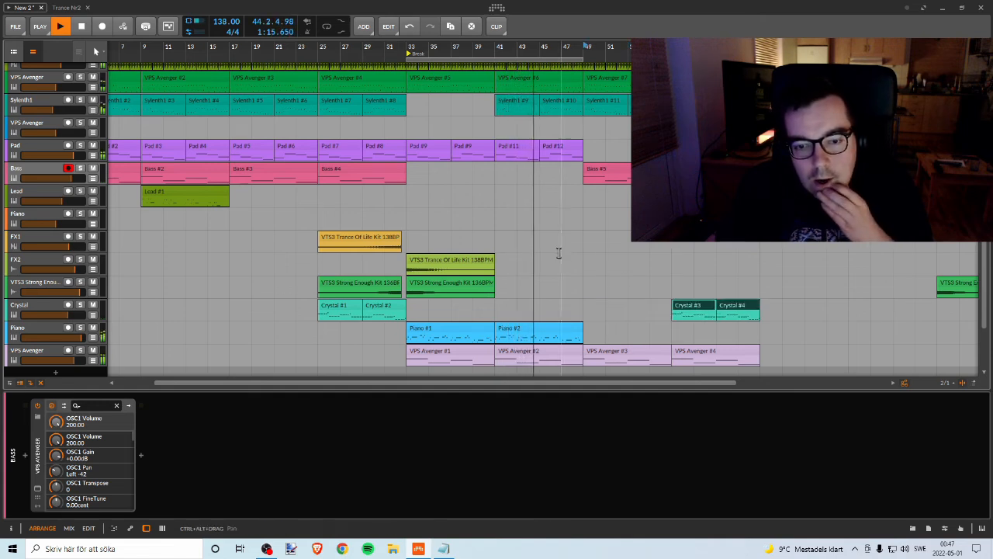
Step: Copy the two Pad clips at bars 41 and 45 to bar 49 and stop playback
scroll(559, 251, down, 2)
scroll(559, 251, up, 2)
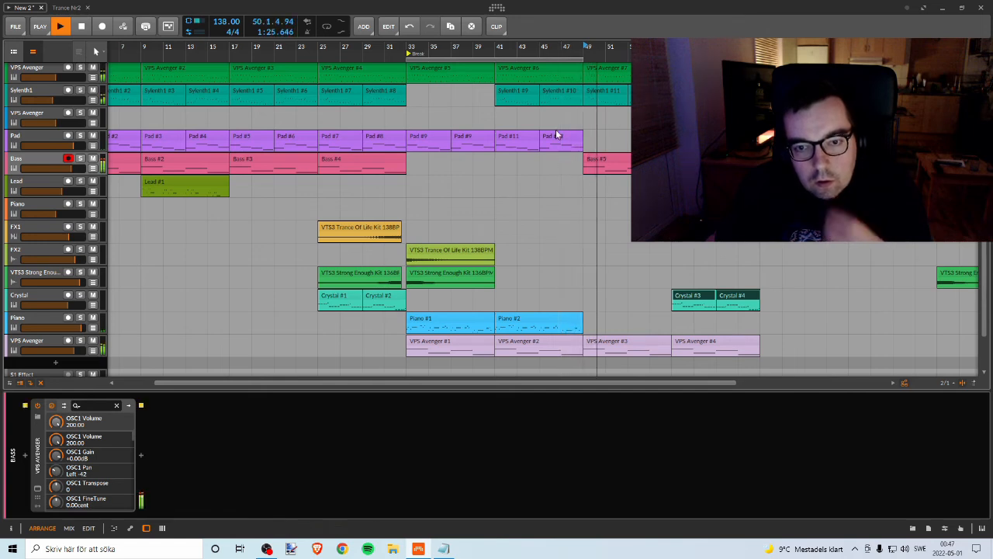
double_click(529, 137)
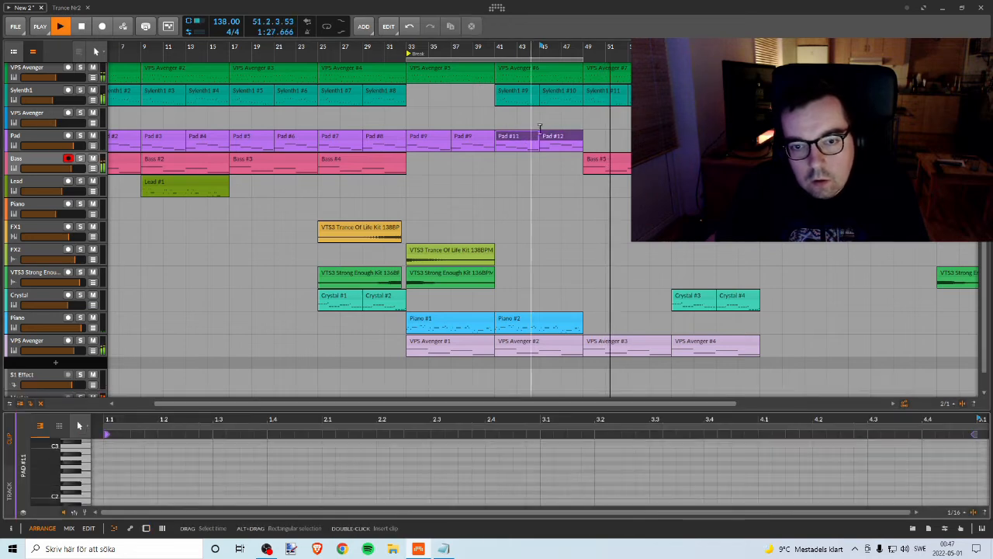
click(559, 138)
key(ctrl+d)
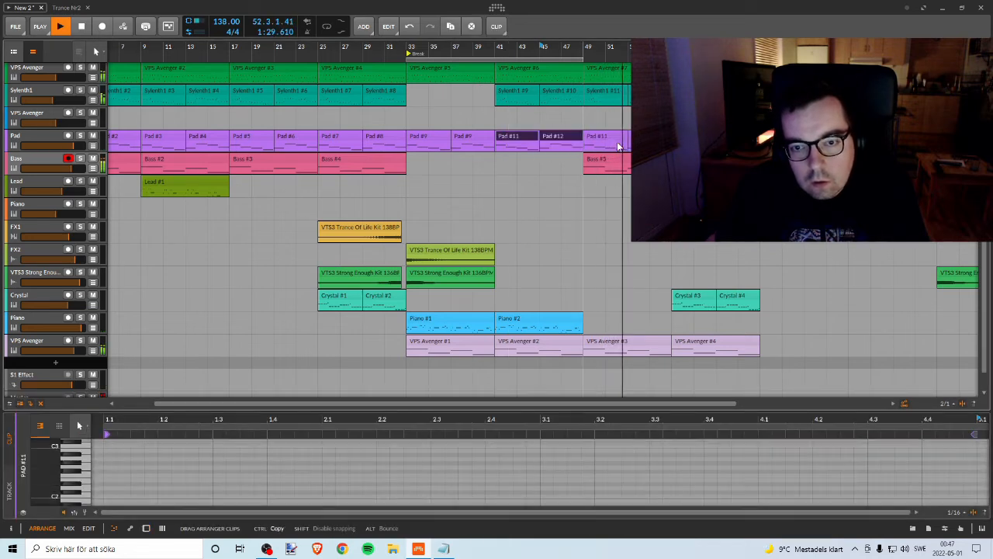
key(space)
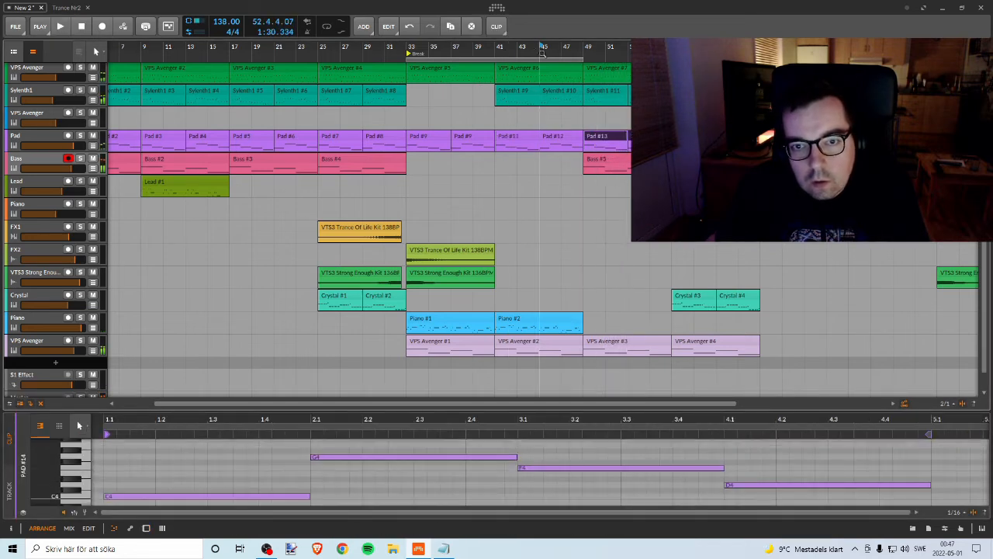
Step: Play from bar 41 and duplicate the two Pad clips at bar 49 directly after themselves
click(497, 47)
key(space)
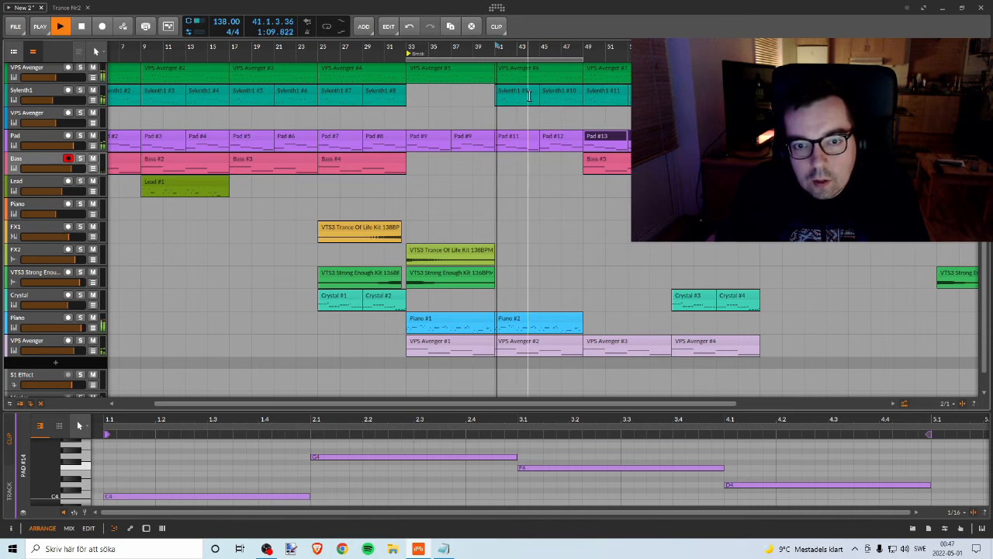
click(620, 138)
shift+click(670, 137)
key(ctrl+d)
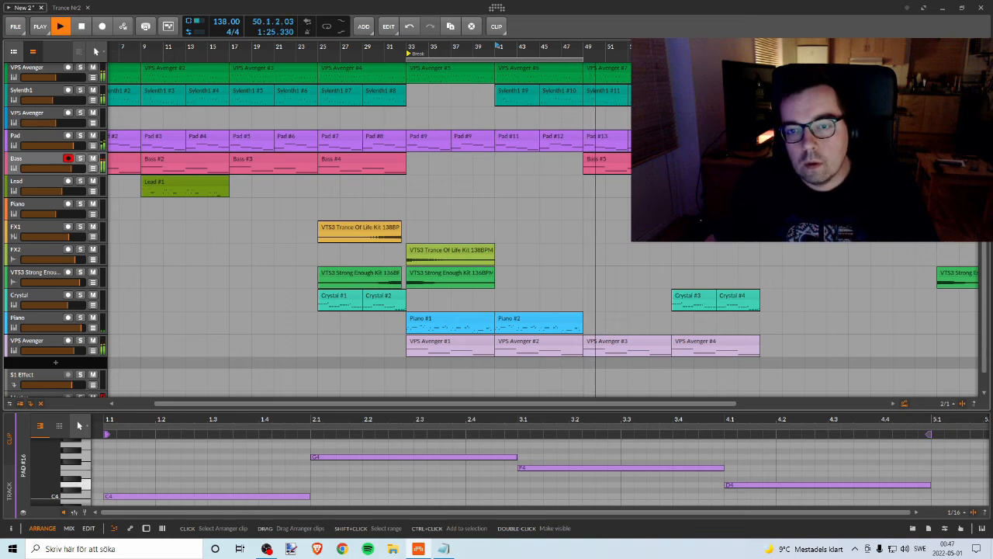
Step: Review all tracks from bar 49 onward while the section plays with the added Pad clips
scroll(629, 171, down, 1)
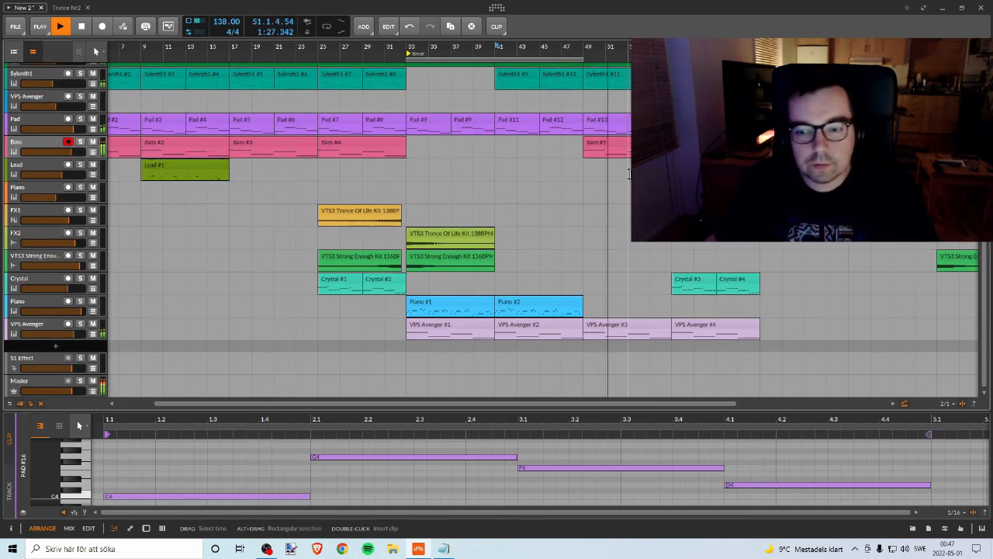
scroll(630, 171, up, 3)
scroll(629, 171, down, 4)
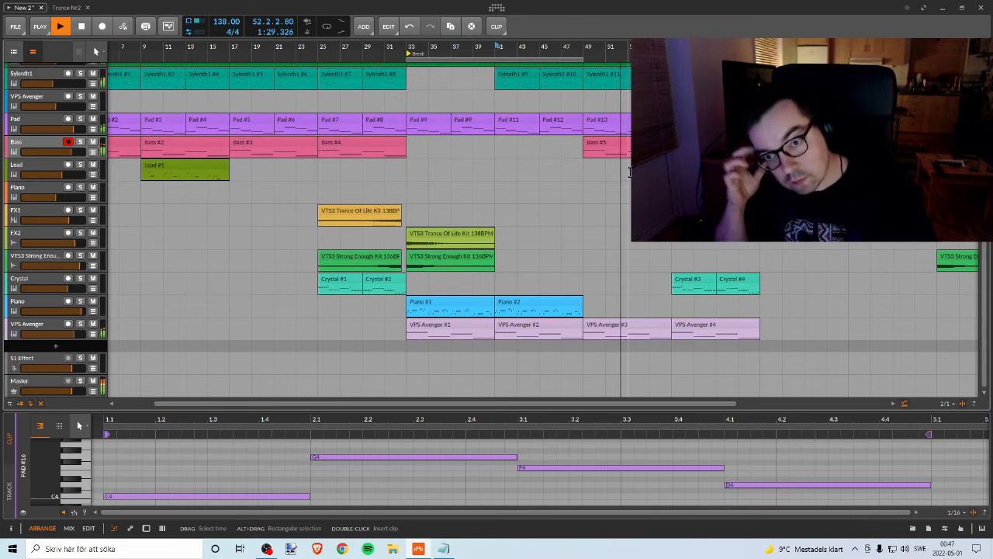
scroll(630, 171, up, 3)
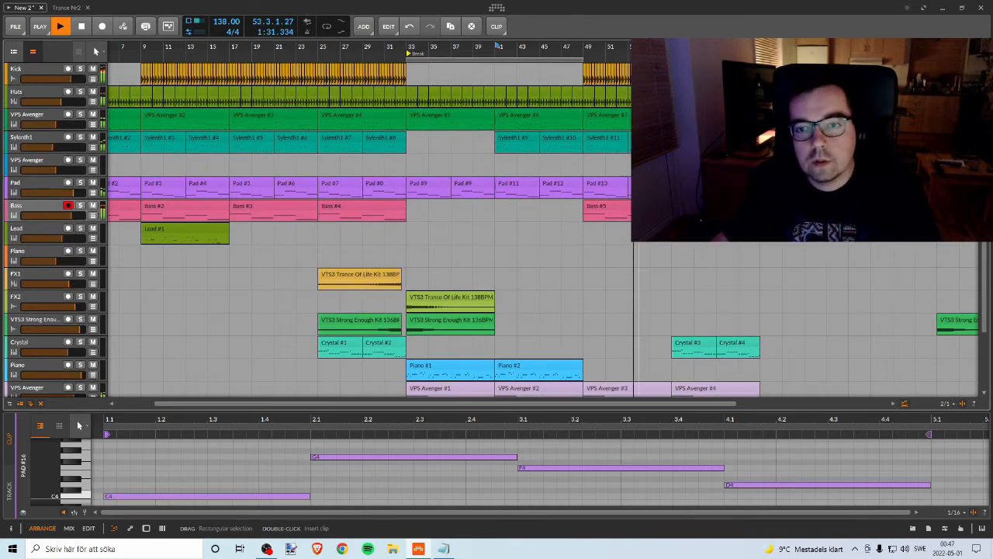
scroll(629, 171, down, 3)
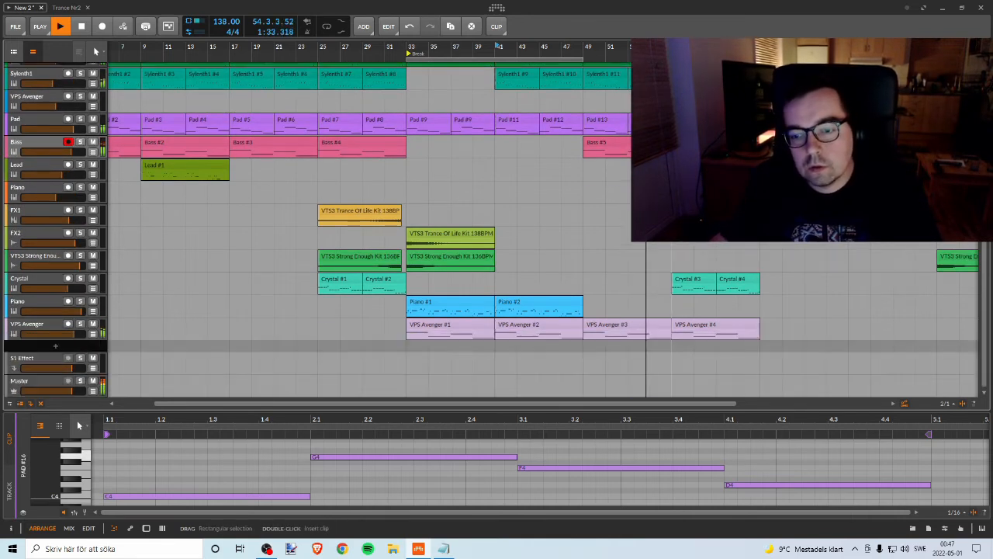
scroll(630, 171, up, 3)
scroll(629, 171, down, 3)
scroll(629, 171, up, 2)
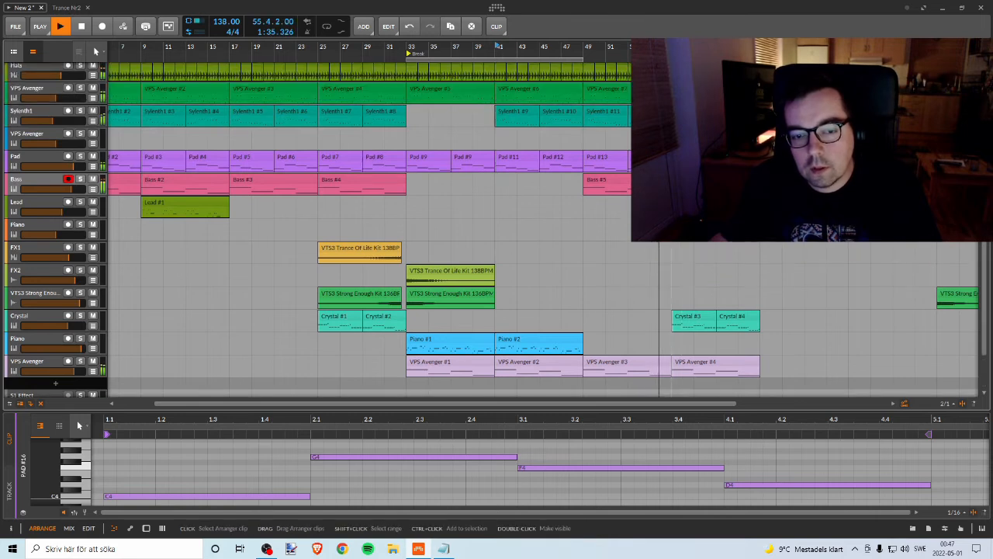
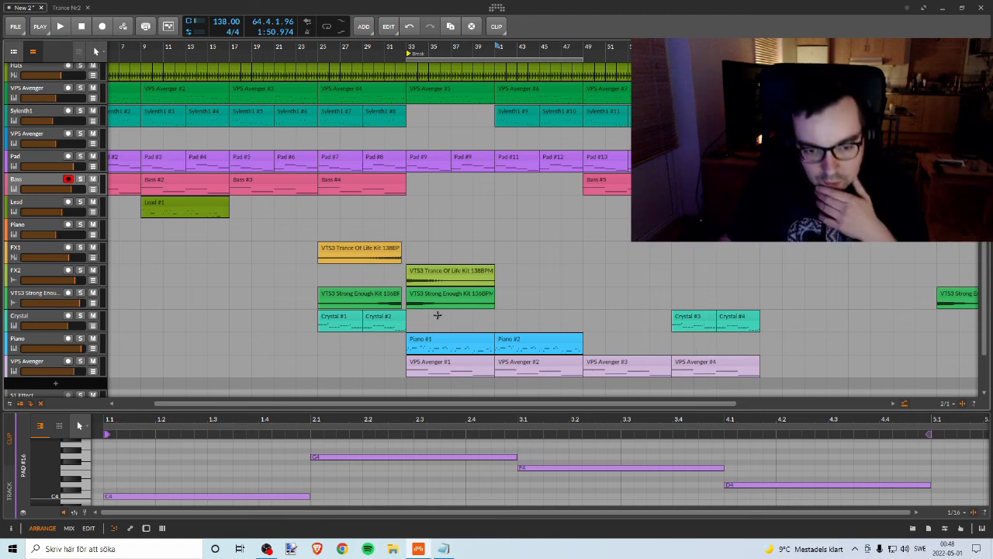
Step: Open the first Piano clip at bar 33 in an enlarged note editor and audition its melody notes from bar 5 to bar 7
click(472, 339)
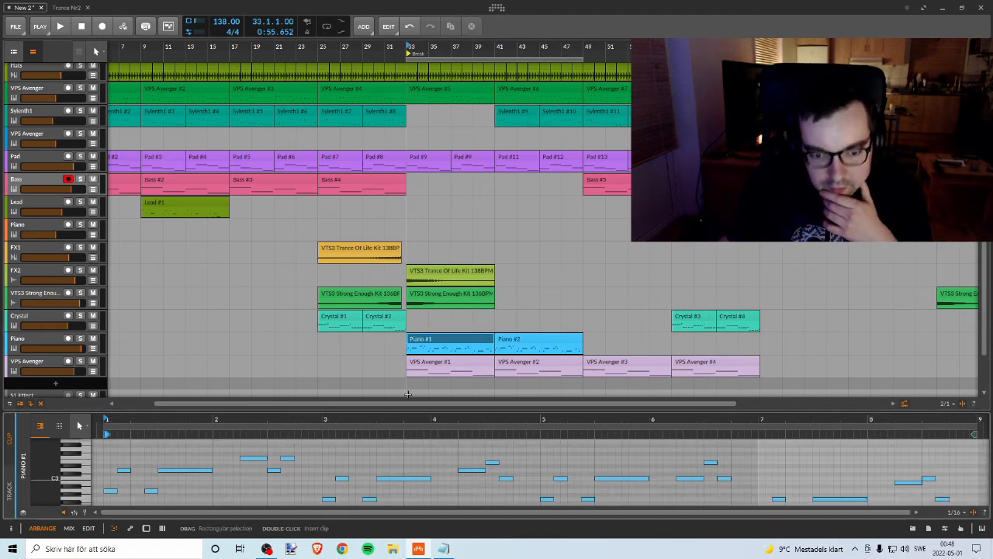
drag(414, 409, 419, 261)
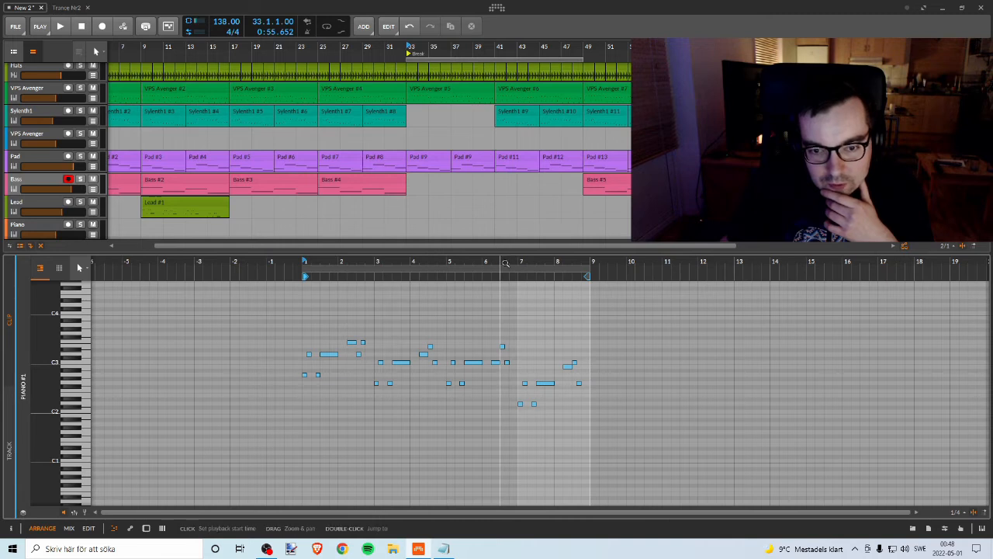
drag(505, 262, 514, 269)
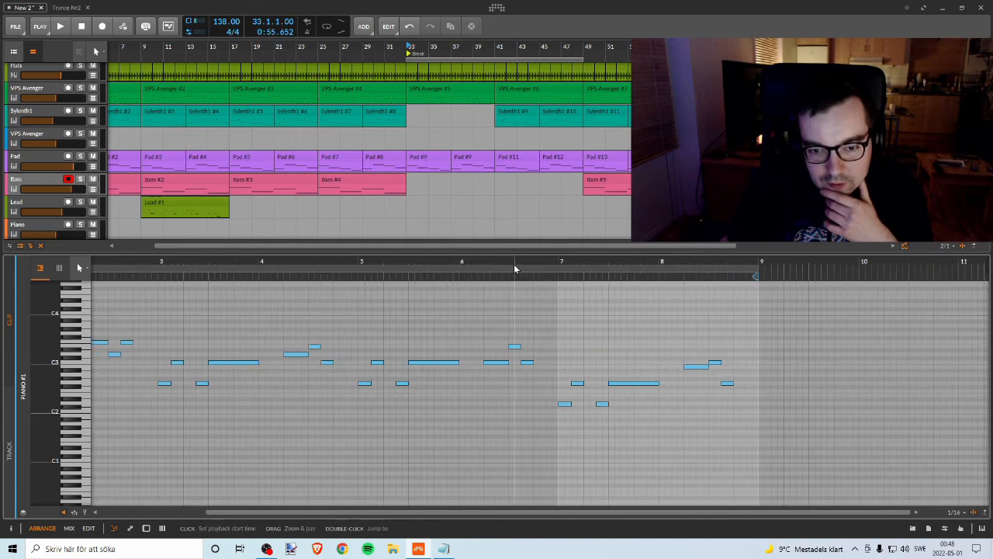
click(513, 346)
click(443, 362)
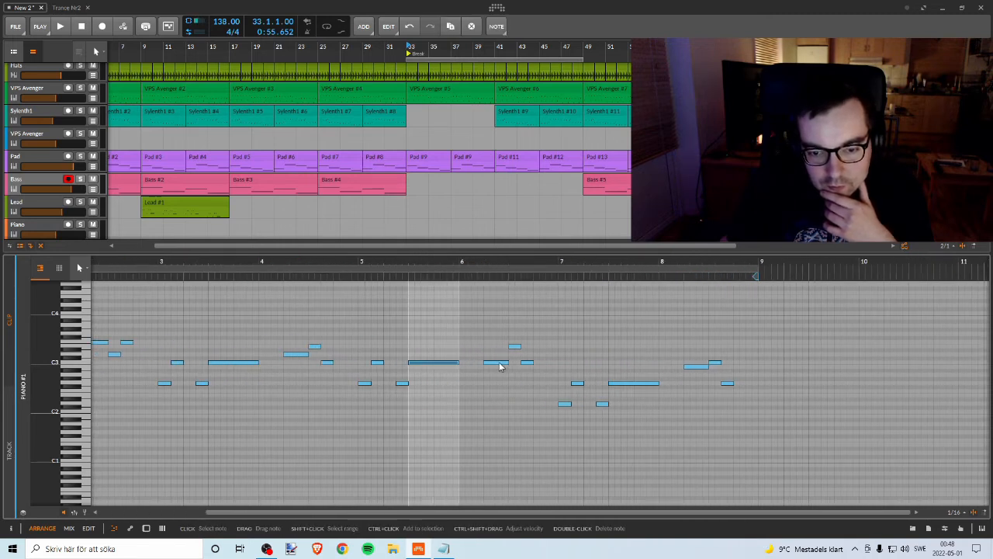
click(497, 363)
click(514, 346)
click(526, 363)
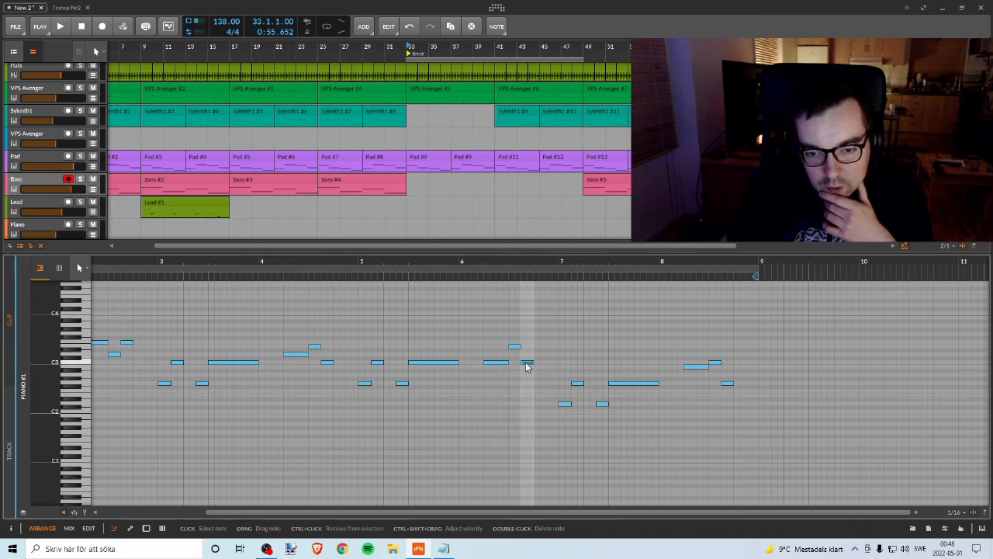
click(564, 403)
click(578, 382)
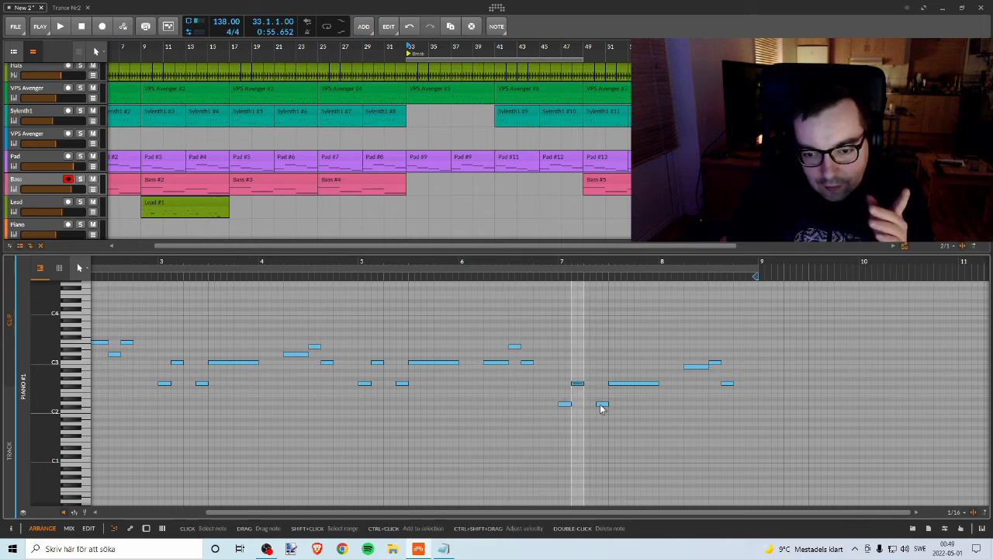
drag(477, 249, 474, 422)
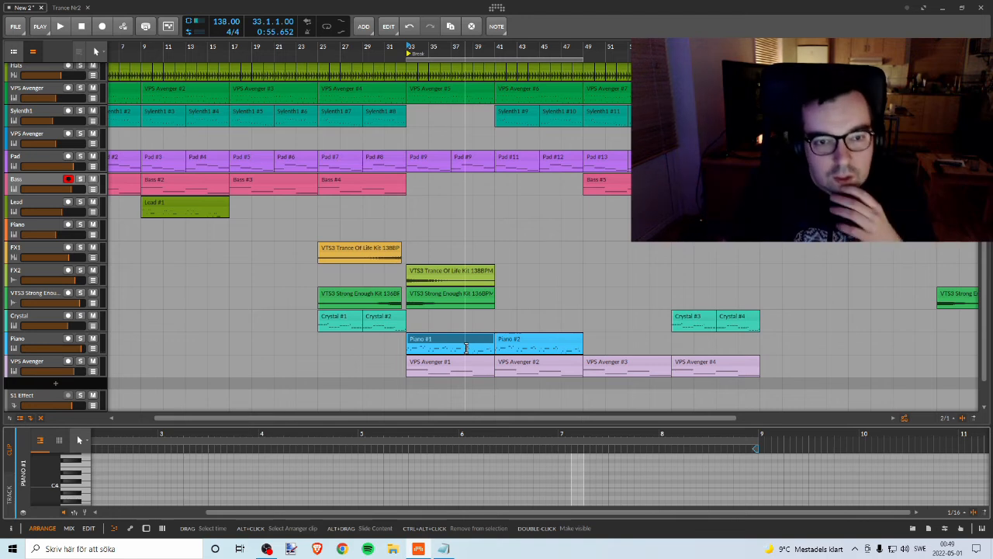
Step: Open the Sylenth1 clip at bar 29 in an enlarged note editor and audition its notes from bar 1 to the start of bar 2
click(383, 111)
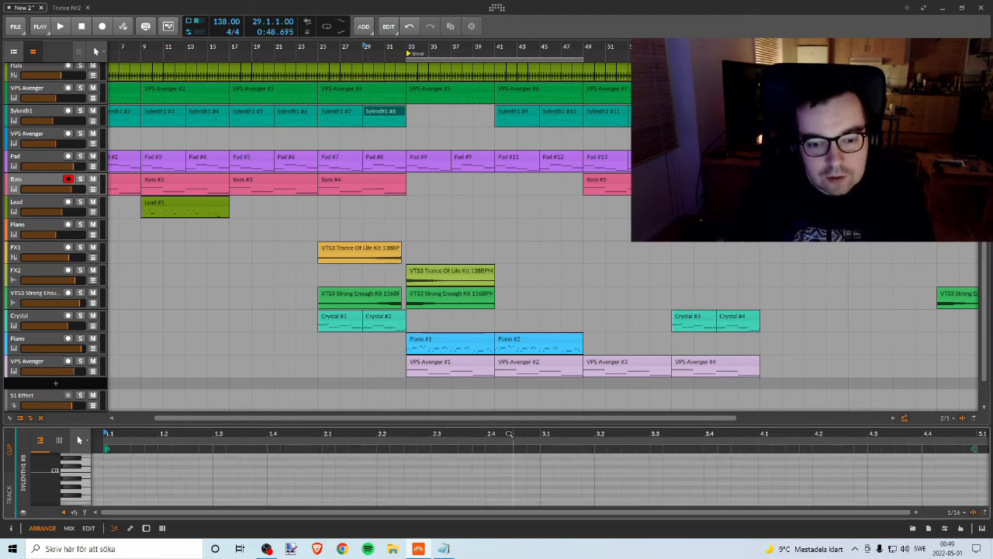
drag(461, 423, 282, 259)
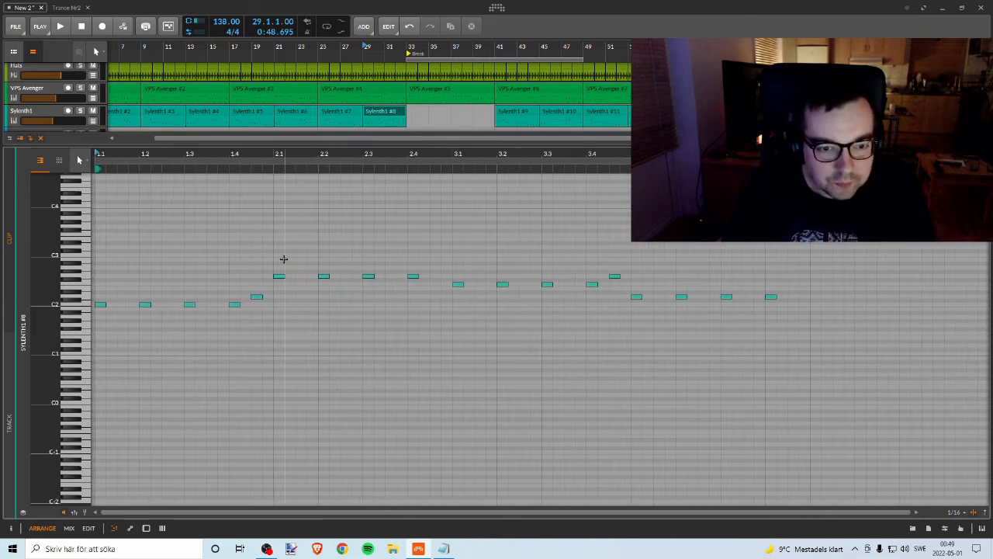
click(236, 305)
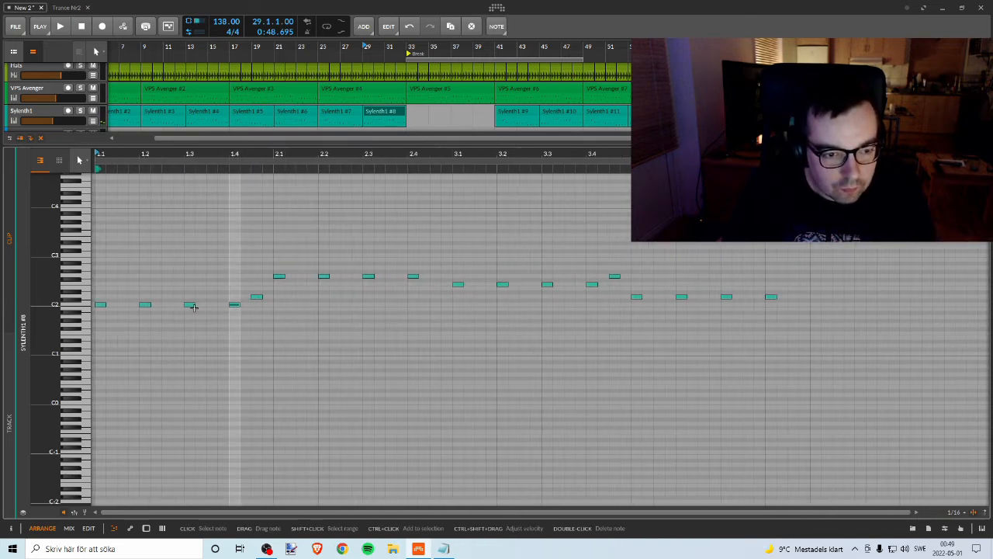
click(145, 305)
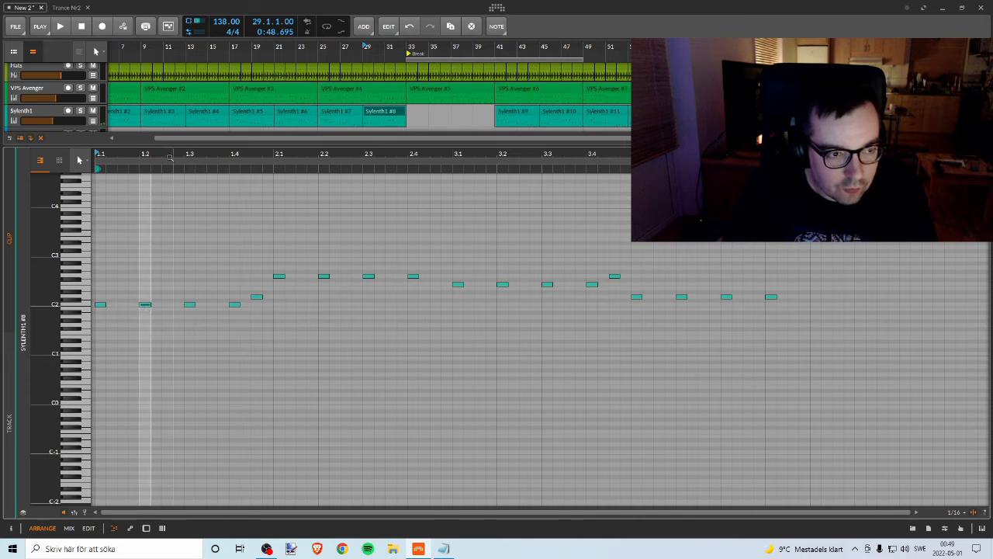
drag(170, 156, 352, 234)
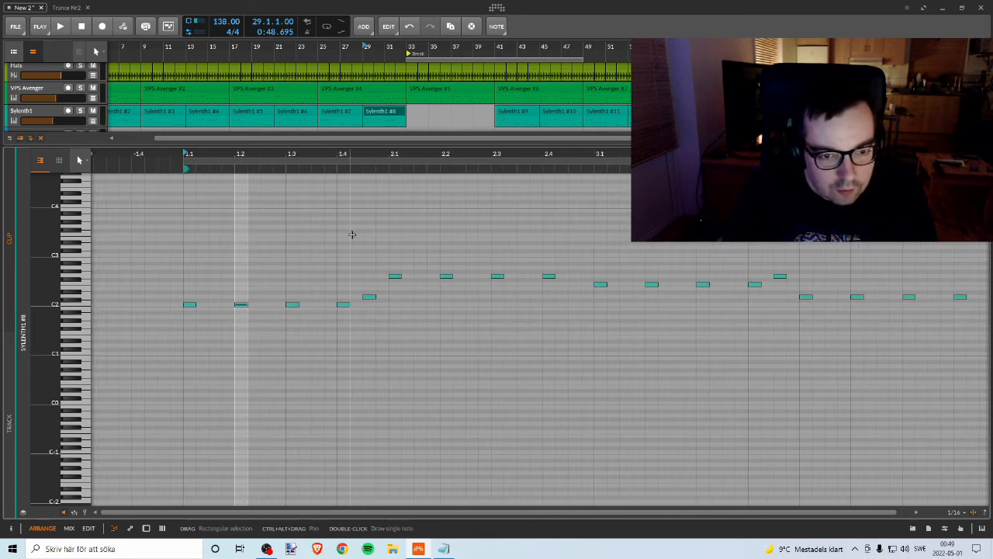
click(194, 305)
click(239, 305)
click(293, 305)
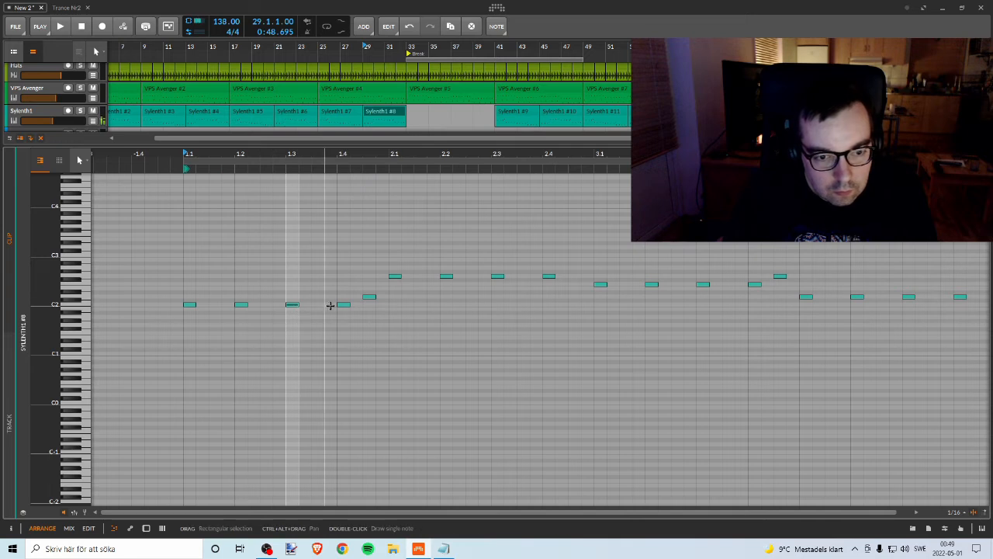
click(345, 305)
click(369, 297)
click(396, 277)
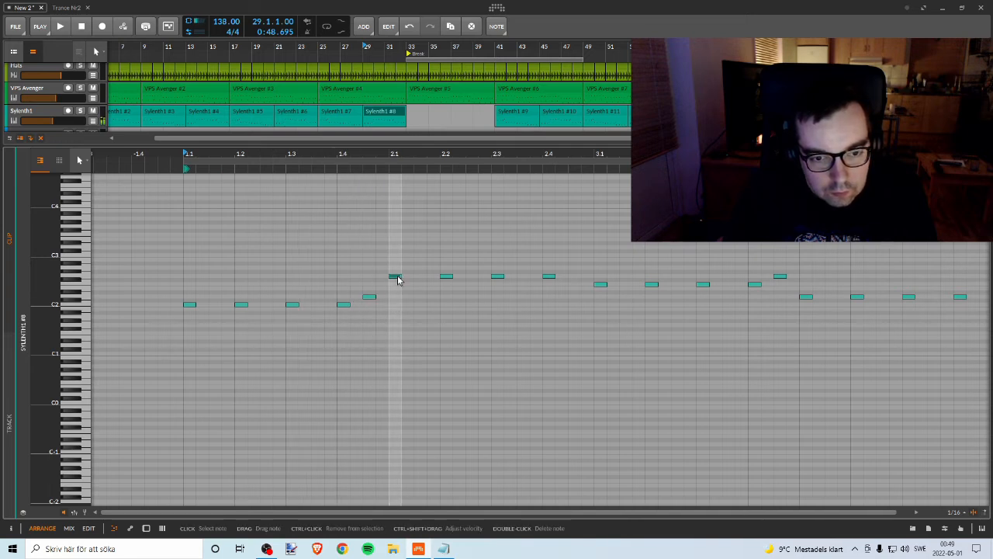
Step: Compare the last two notes of bar 1 with the first note of bar 2 in the Sylenth1 clip
click(343, 305)
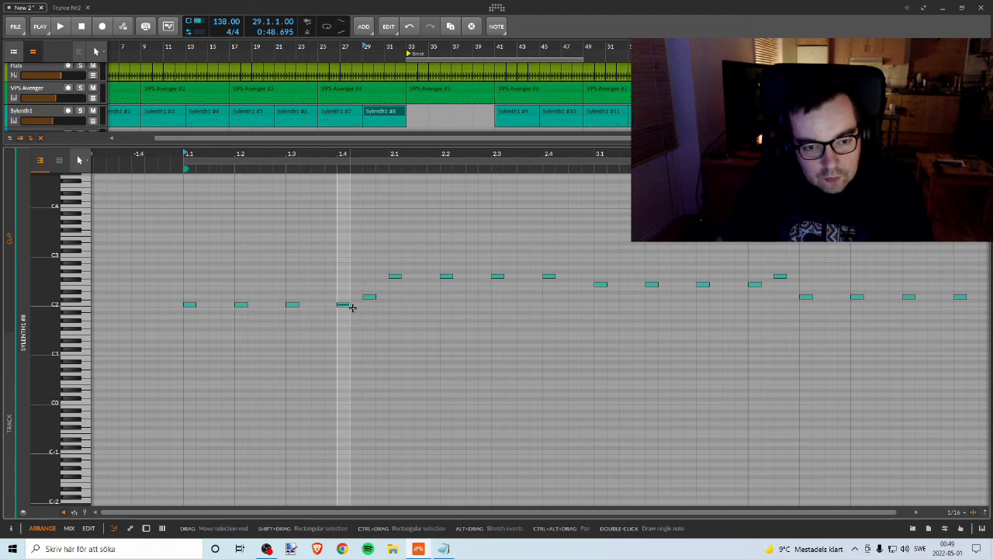
click(395, 277)
click(344, 305)
click(369, 296)
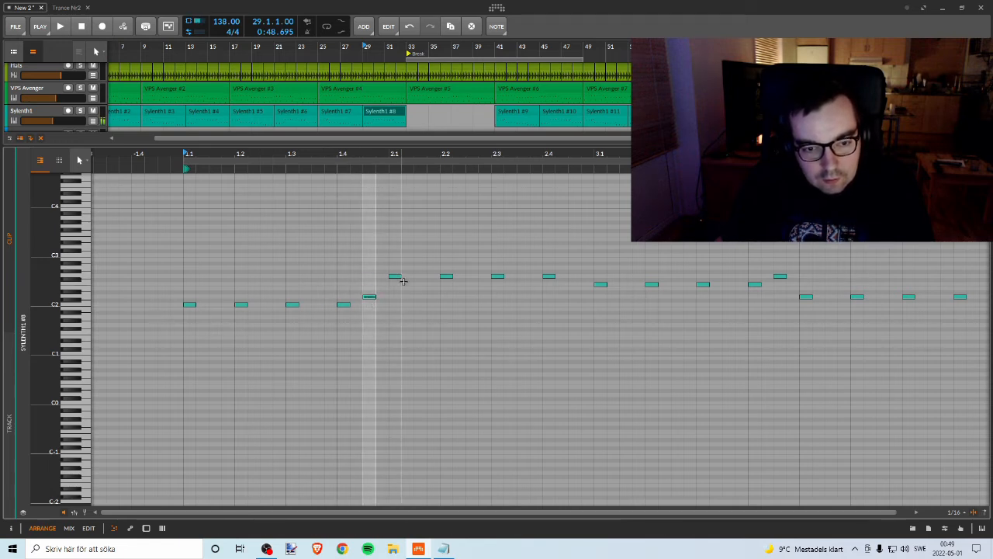
click(394, 276)
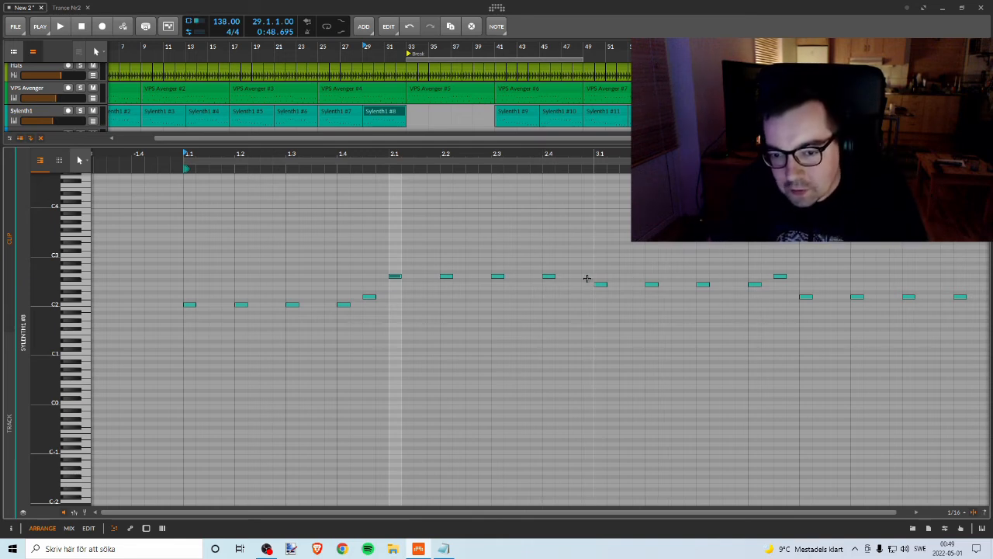
Step: Audition the Sylenth1 clip's notes in bars 3 and 4, deleting and redrawing the note at 4.1, and shrink the note editor
drag(660, 154, 407, 166)
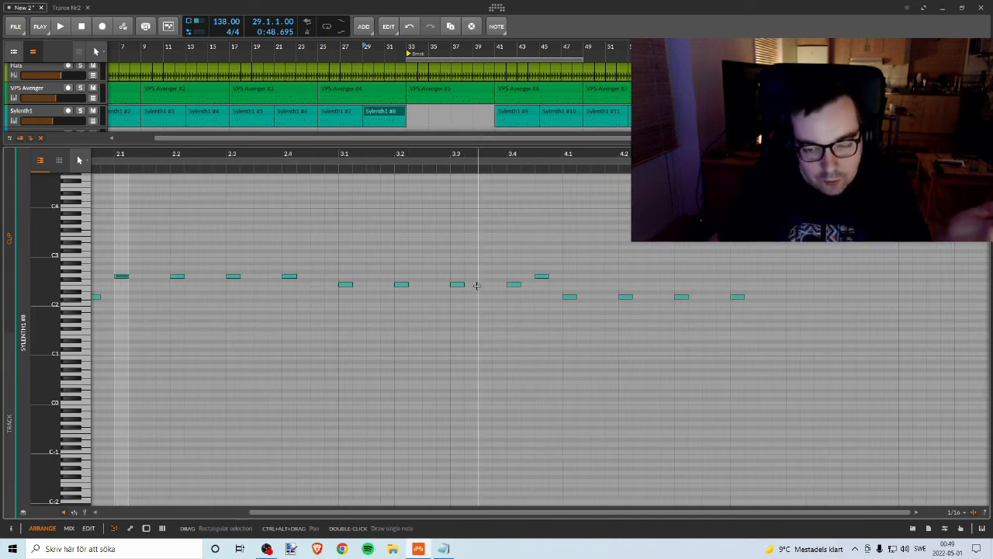
click(347, 287)
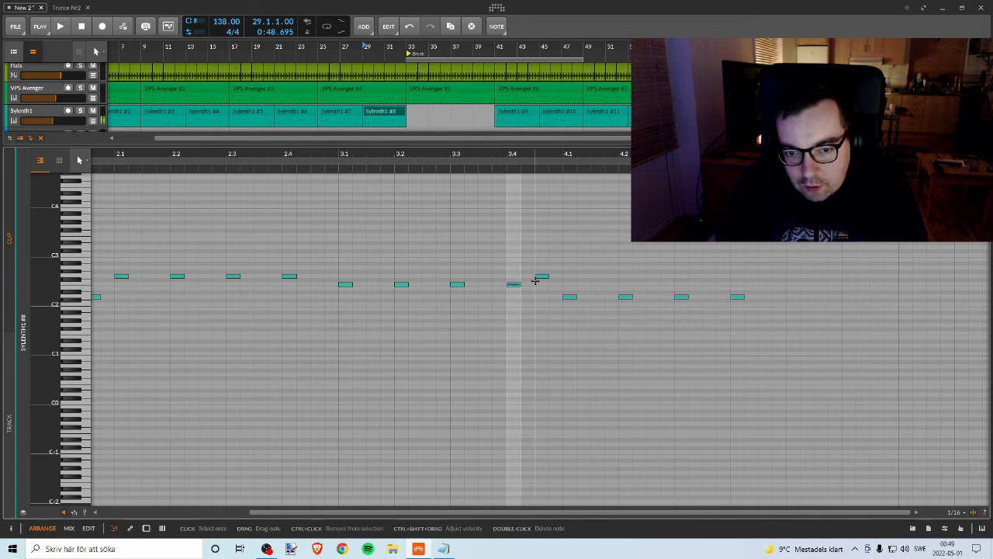
double_click(570, 296)
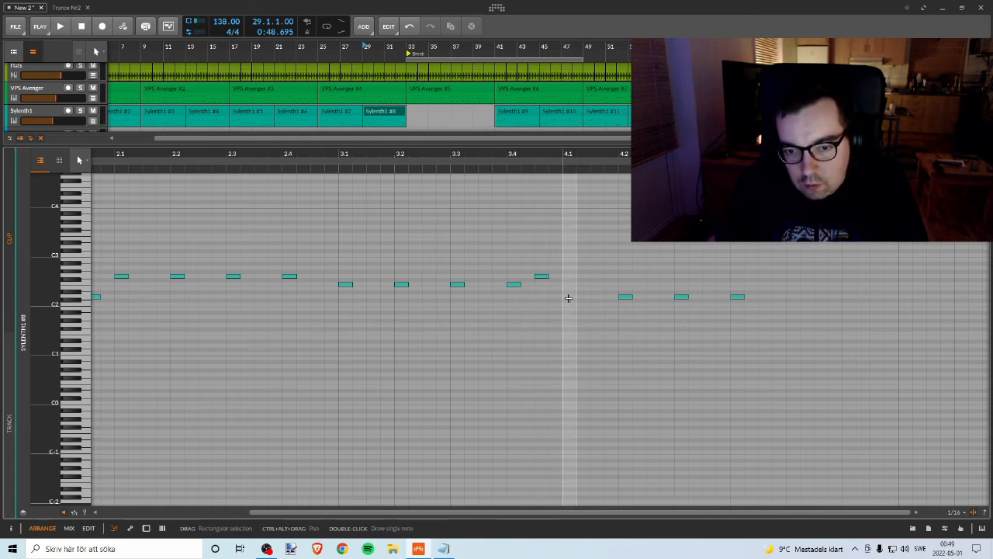
double_click(568, 297)
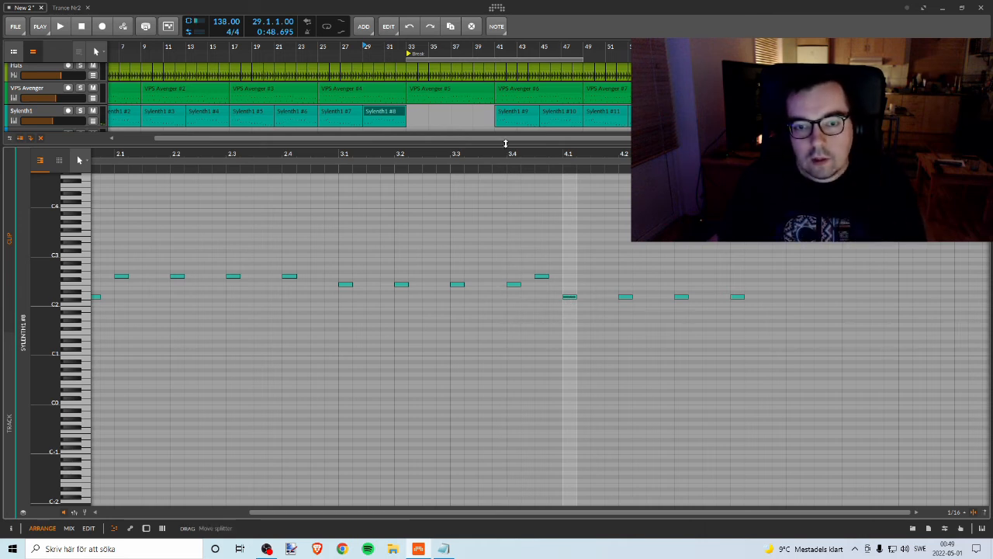
drag(505, 144, 508, 423)
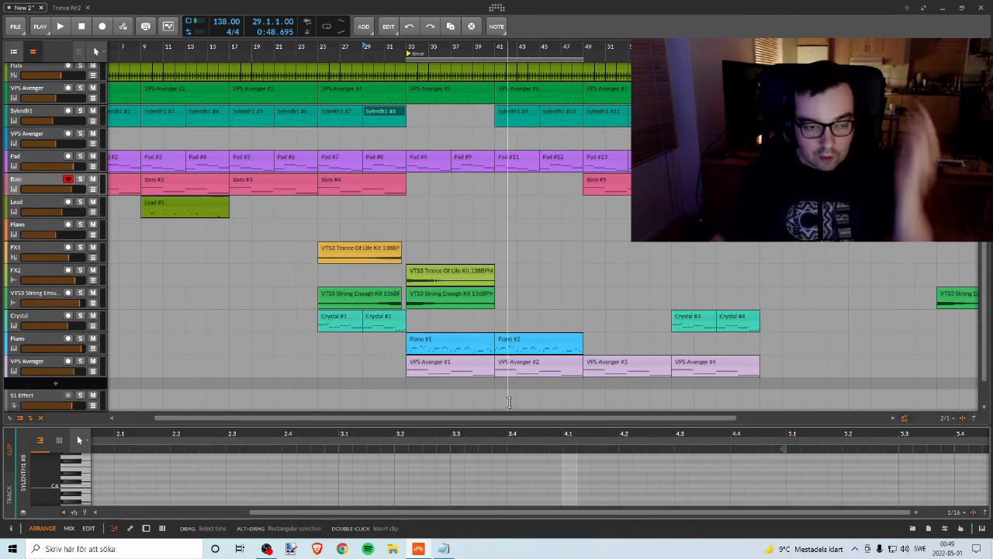
Step: Play the arrangement from the Break marker at bar 33
scroll(566, 341, down, 1)
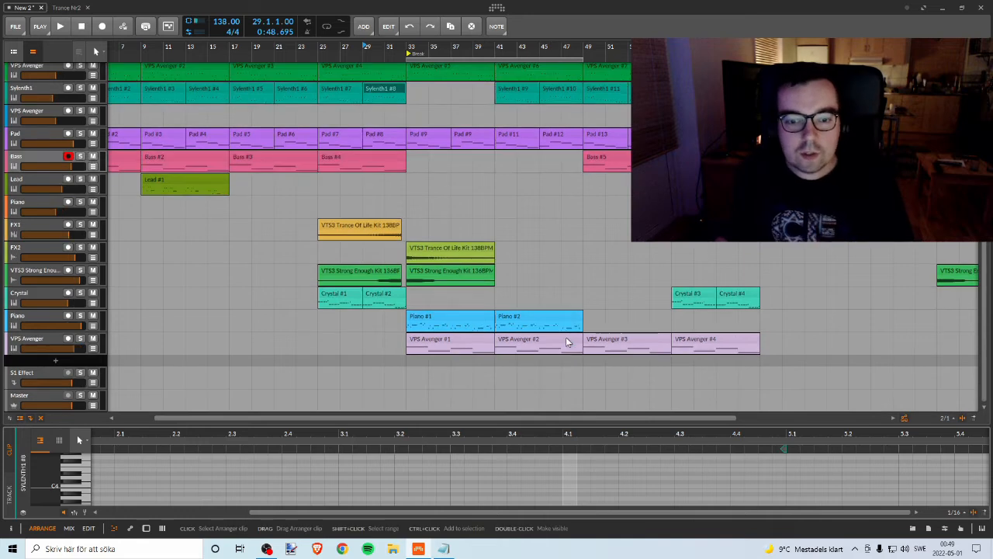
scroll(566, 342, up, 2)
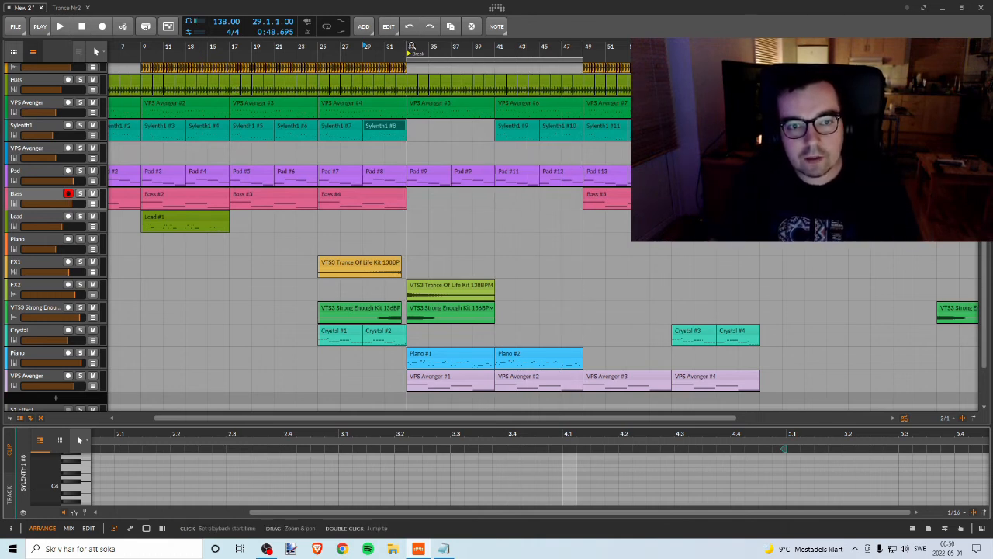
drag(412, 46, 362, 53)
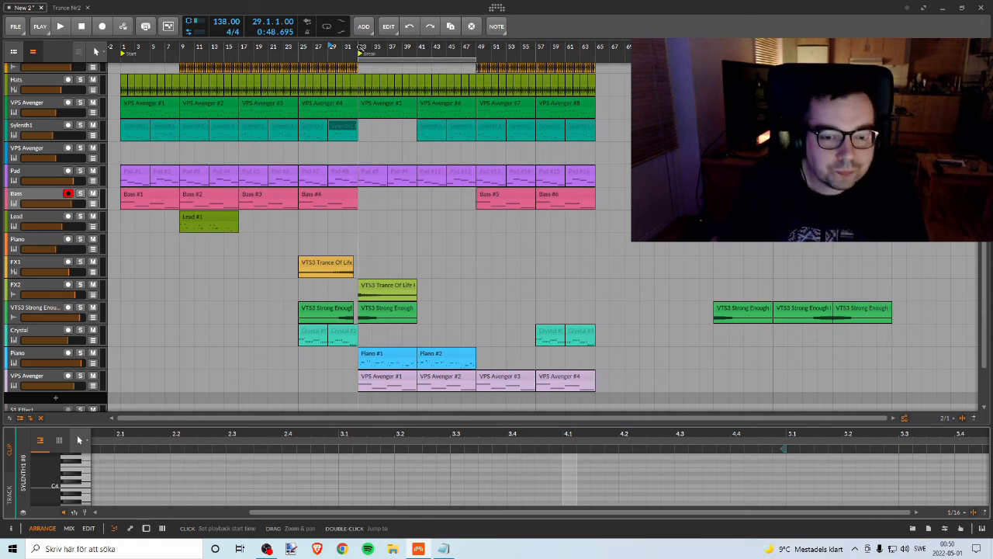
drag(360, 48, 295, 48)
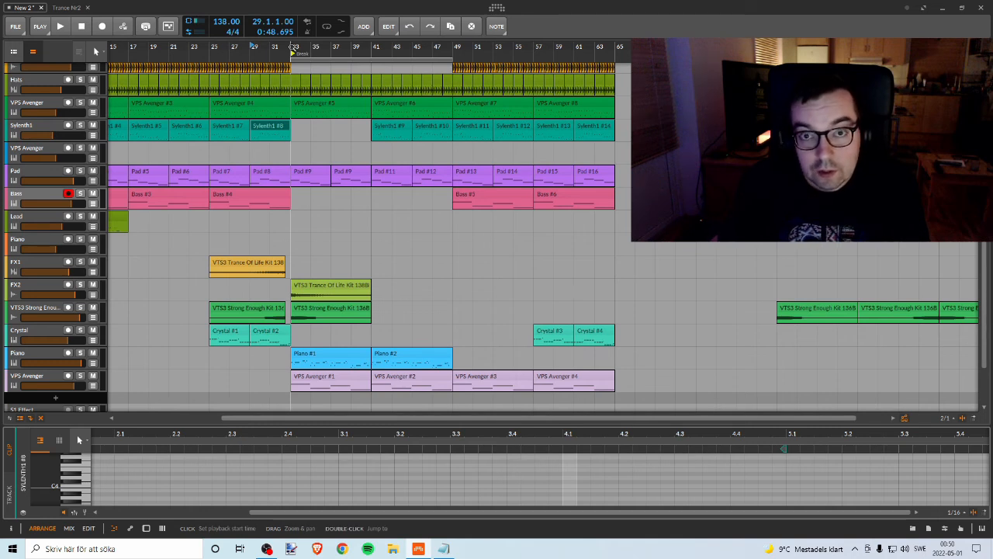
key(space)
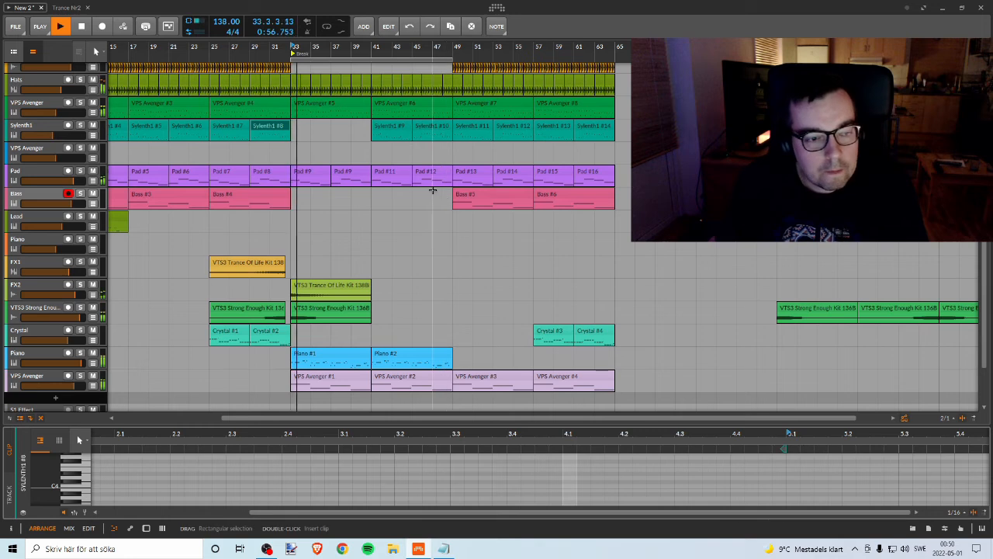
Step: Move the loop range to bars 49 to 65 during playback and stop the transport
scroll(404, 206, down, 2)
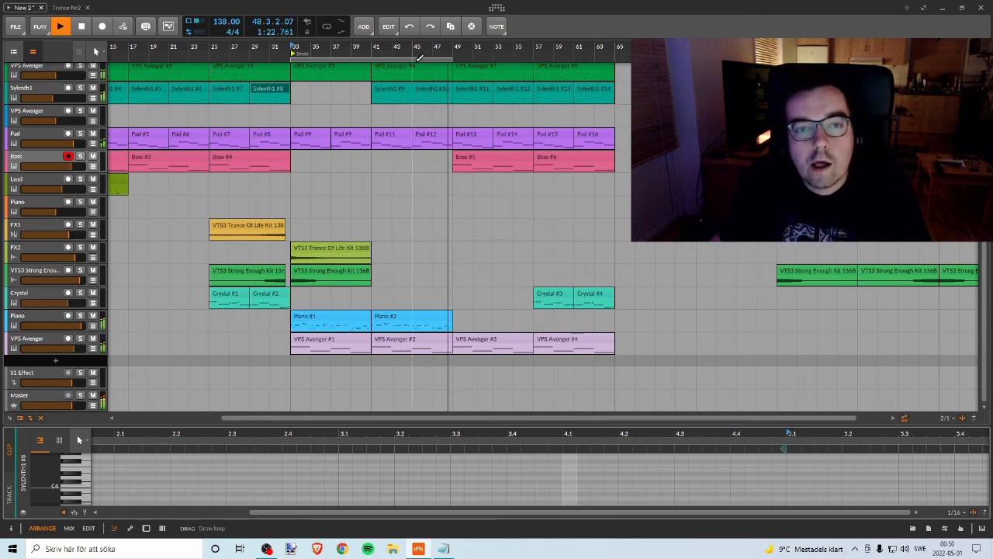
drag(426, 60, 577, 56)
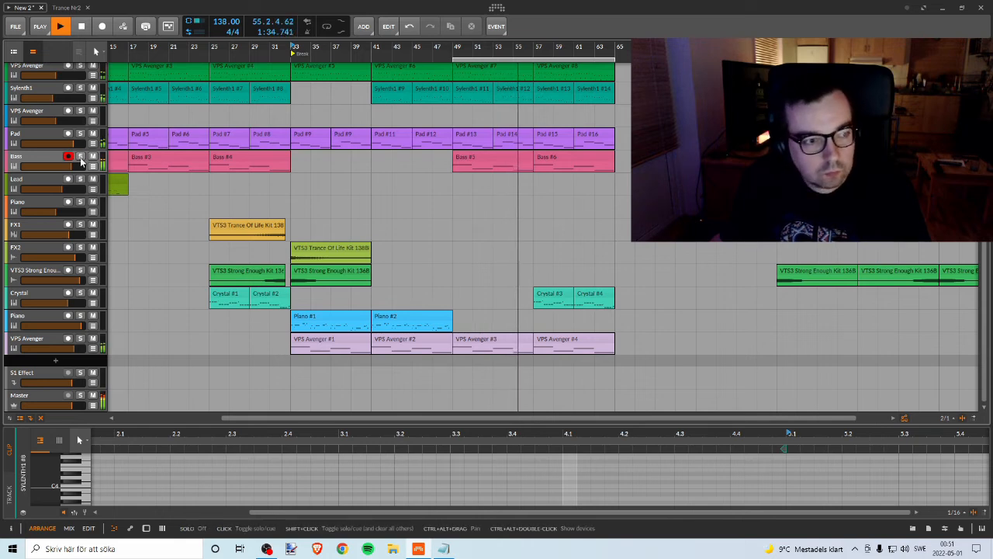
drag(351, 46, 452, 47)
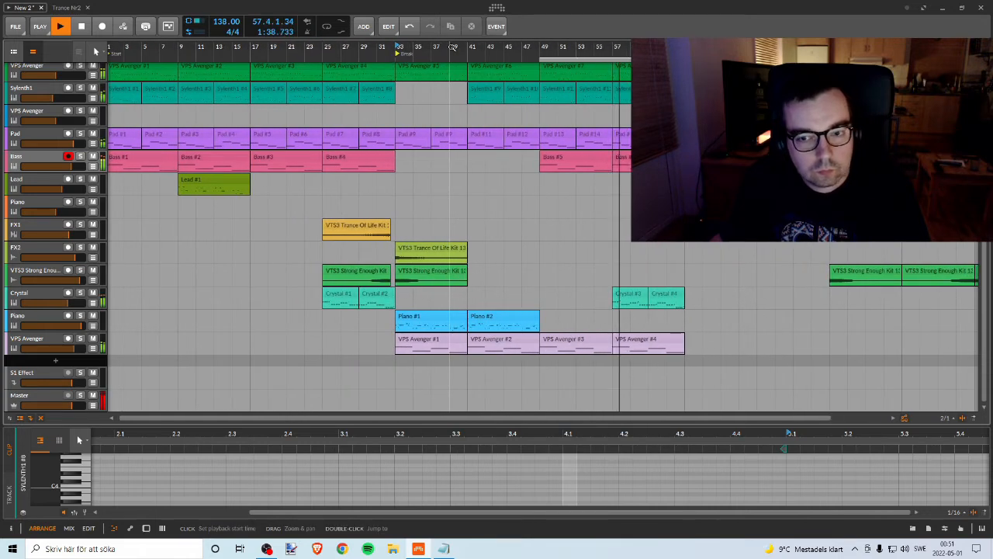
key(space)
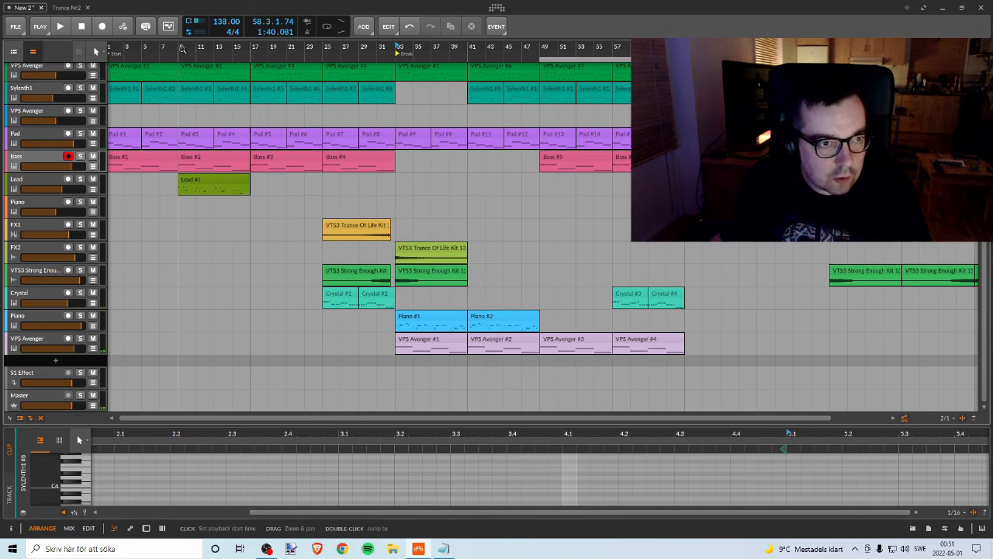
Step: Play from bar 9, examine the notes of the Lead clip there while listening, and stop playback
click(182, 49)
key(space)
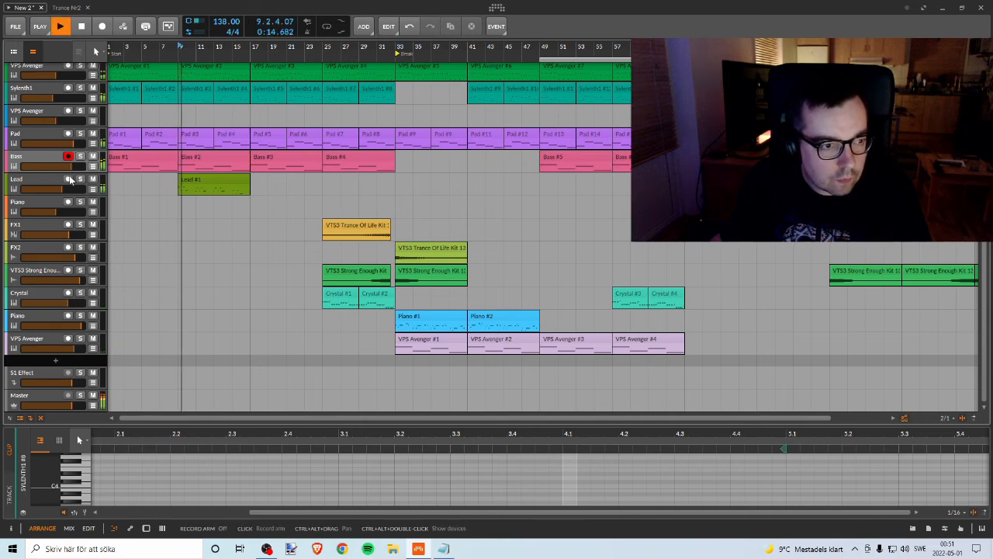
click(233, 181)
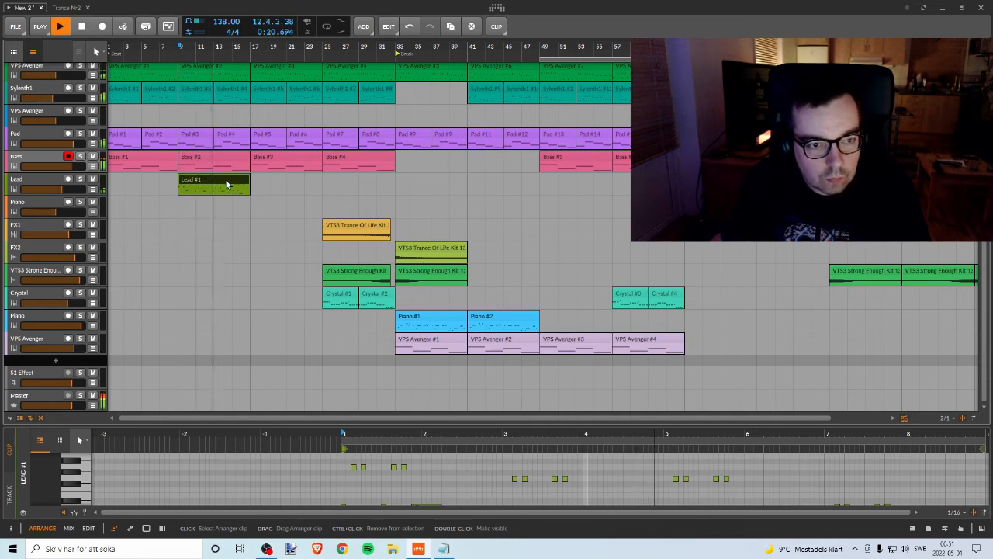
double_click(227, 184)
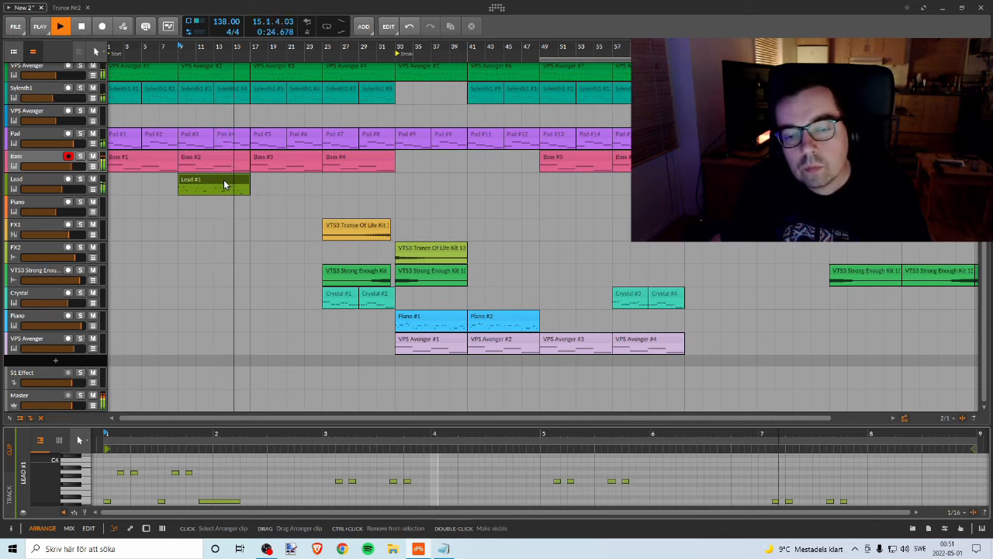
key(space)
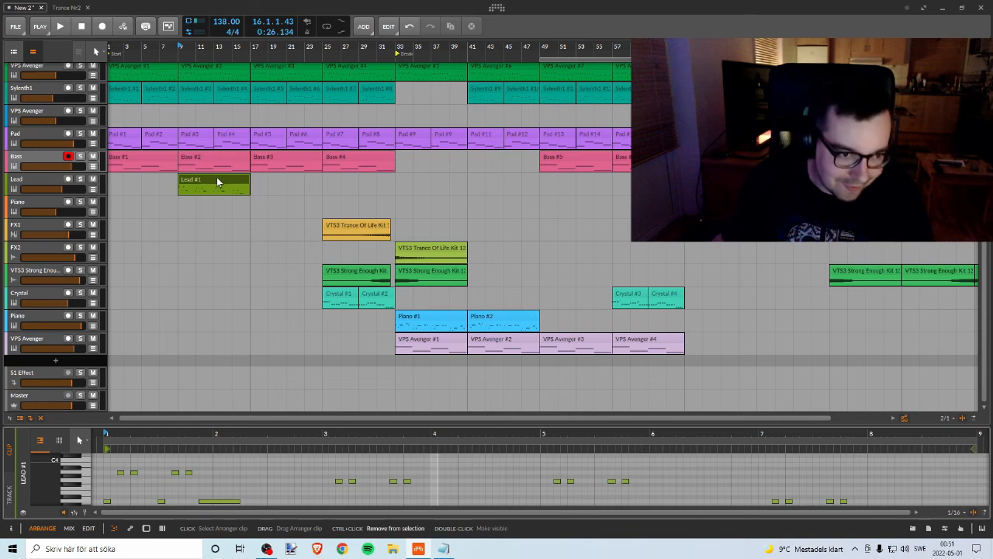
Step: Duplicate the Lead clip at bar 9 directly after itself and copy both Lead clips to bar 49
key(ctrl+d)
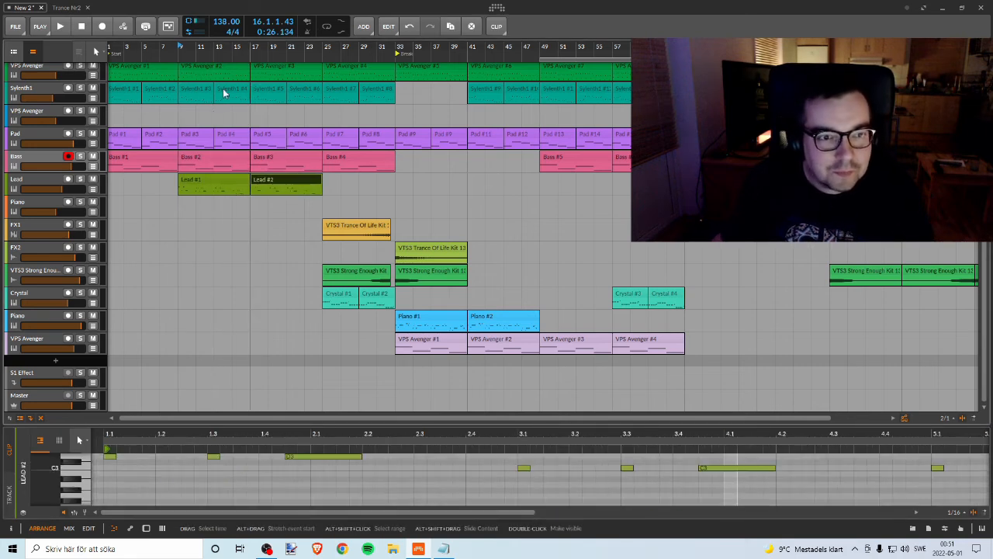
click(231, 181)
ctrl+click(270, 181)
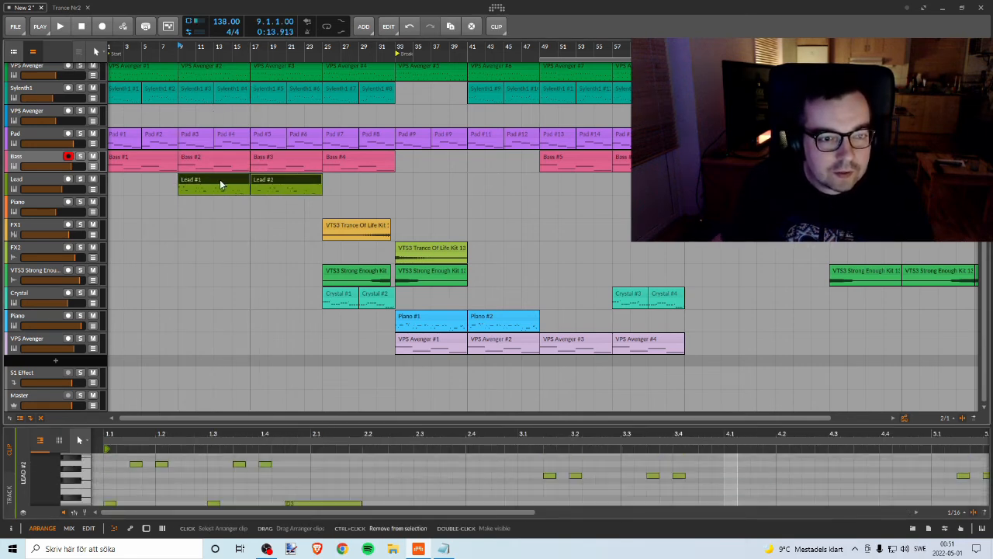
drag(222, 184, 578, 194)
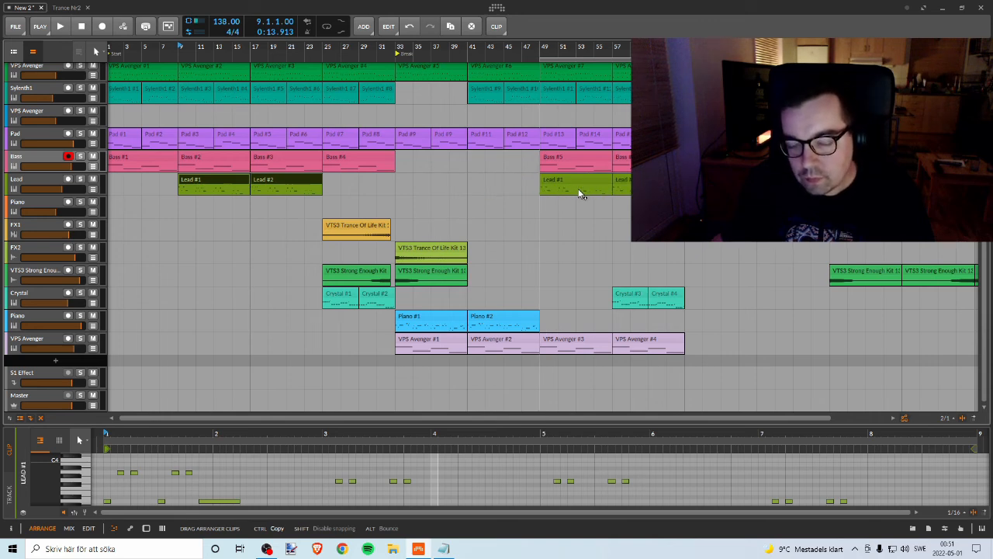
mouse_move(579, 192)
mouse_down()
mouse_move(689, 191)
mouse_move(575, 182)
mouse_up()
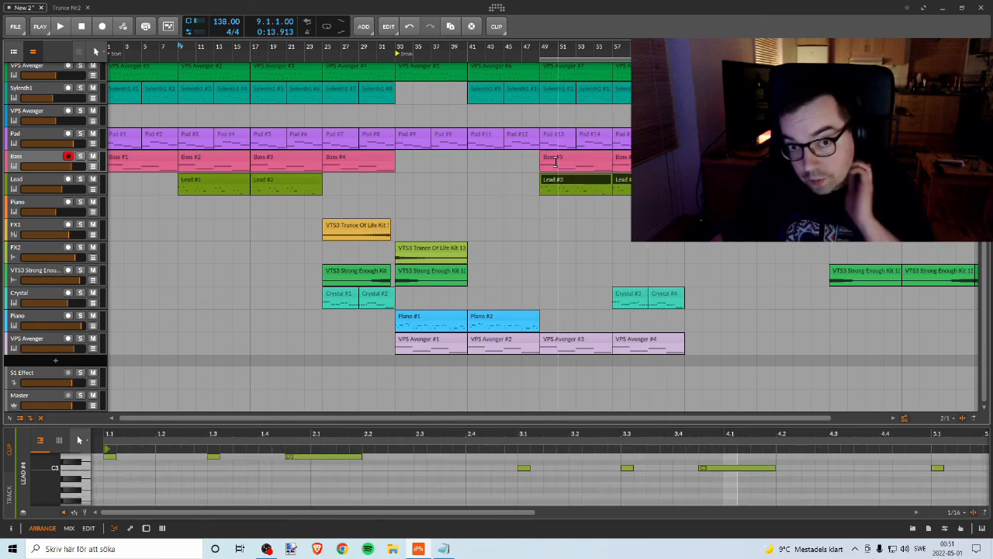
Step: Play the arrangement from bar 41 and delete the stray VTS3 Strong Enough FX Hit clip at bar 81
click(471, 48)
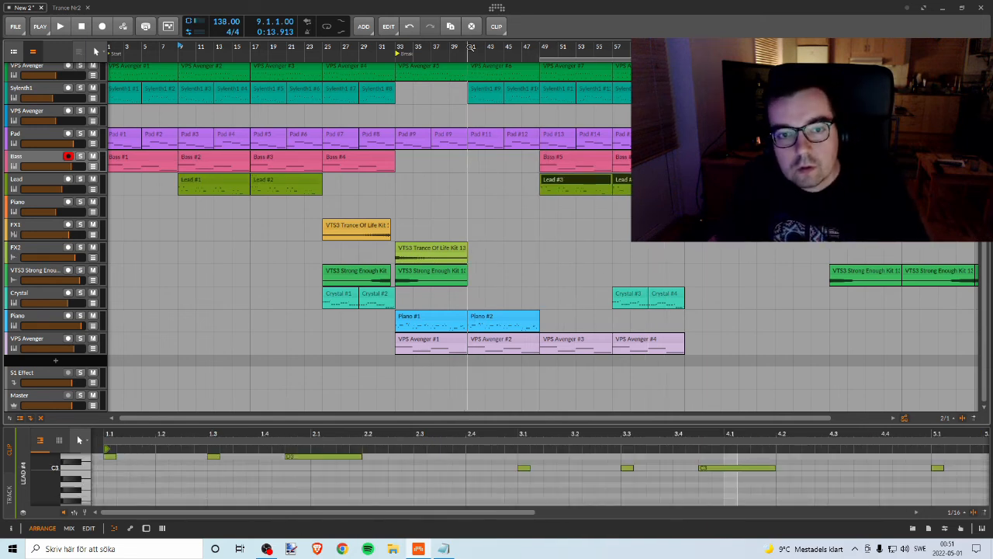
key(space)
drag(576, 53, 494, 71)
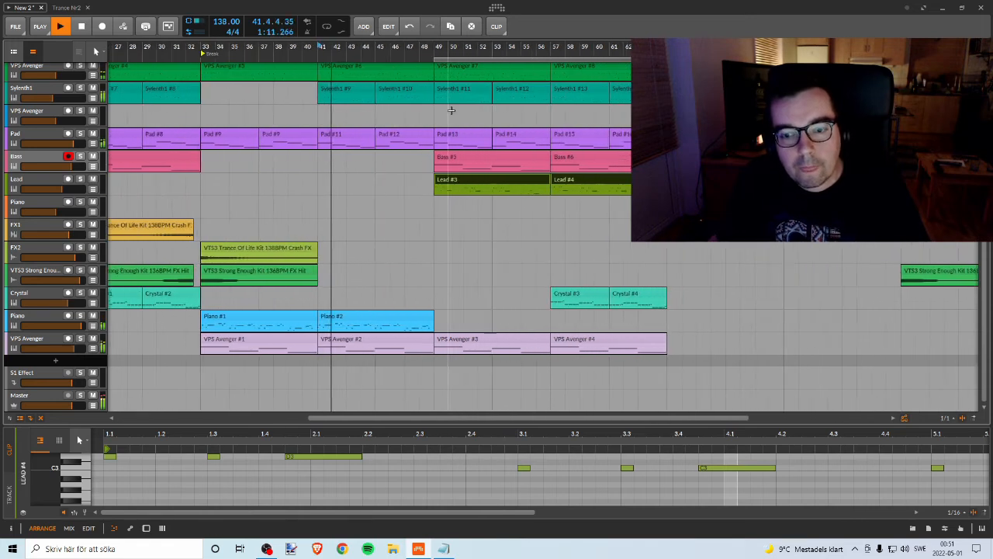
click(976, 272)
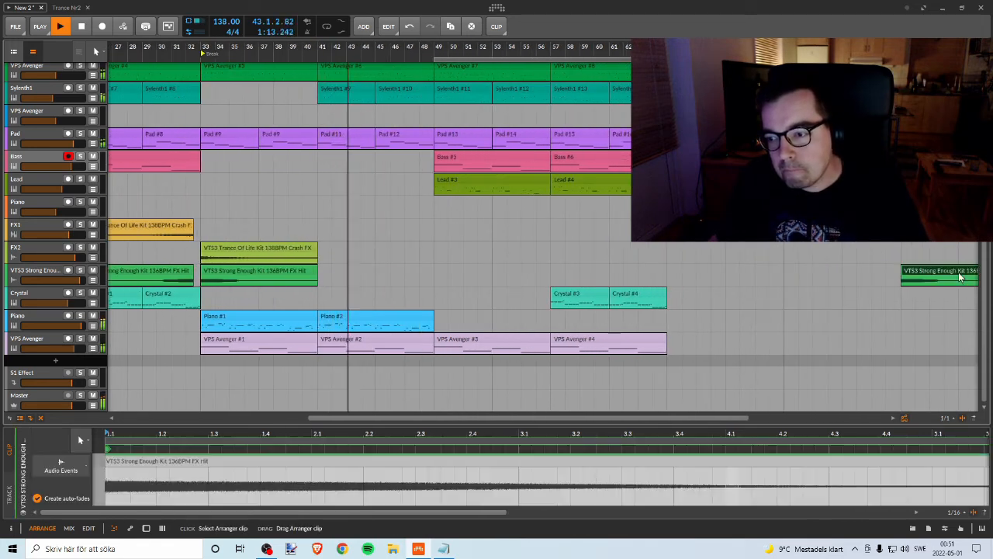
key(Delete)
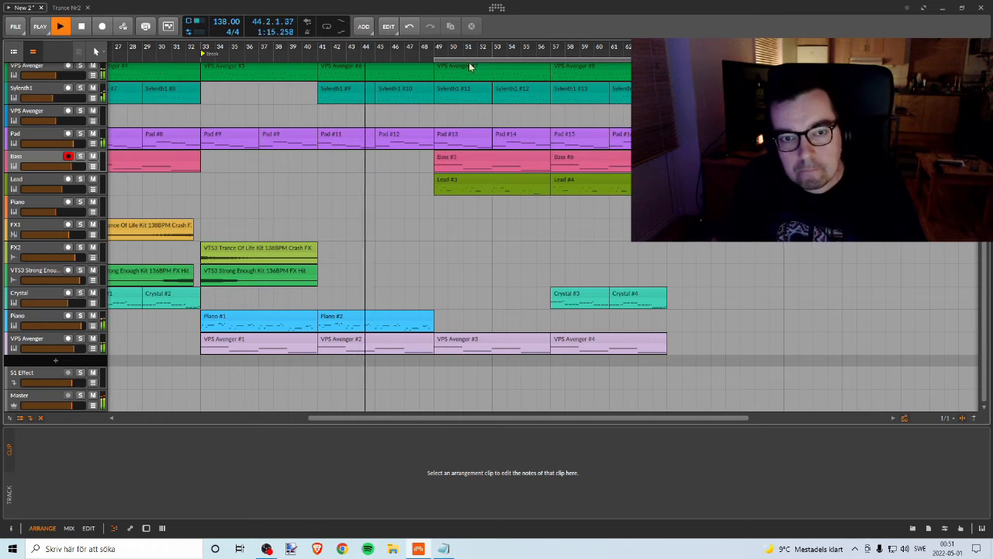
drag(464, 51, 541, 48)
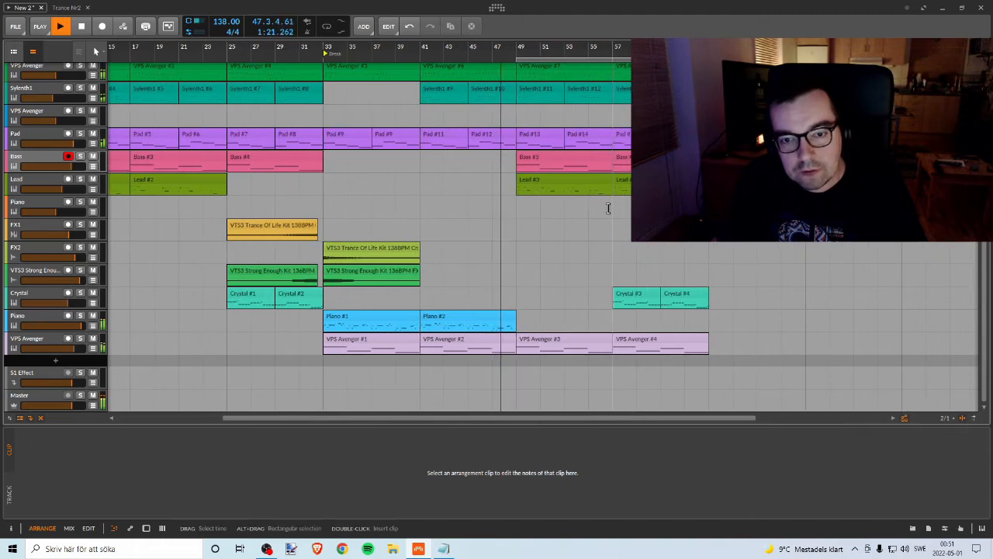
Step: Select the Lead clip at bar 49, stop playback and enlarge the note editor to show its melody
click(562, 176)
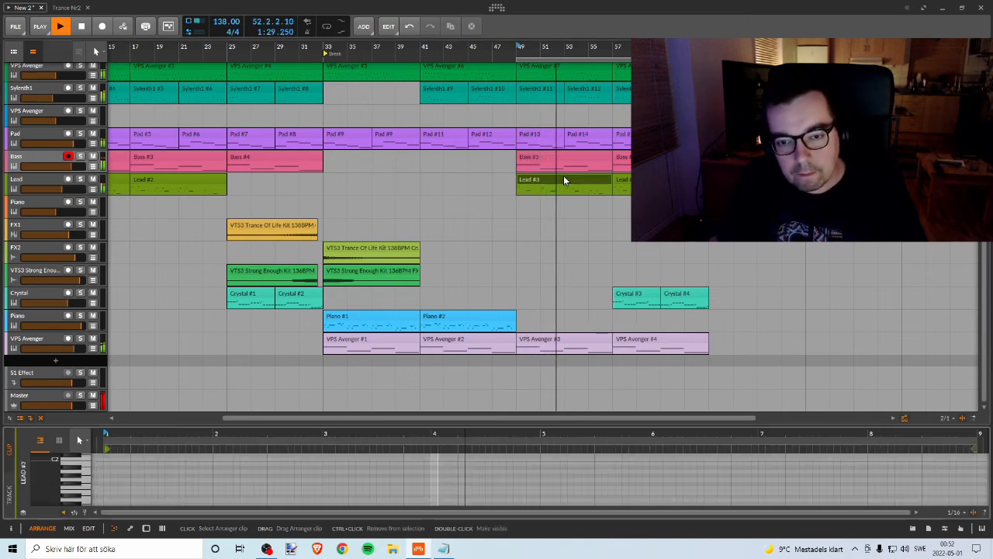
key(space)
drag(543, 426, 519, 165)
scroll(441, 247, up, 3)
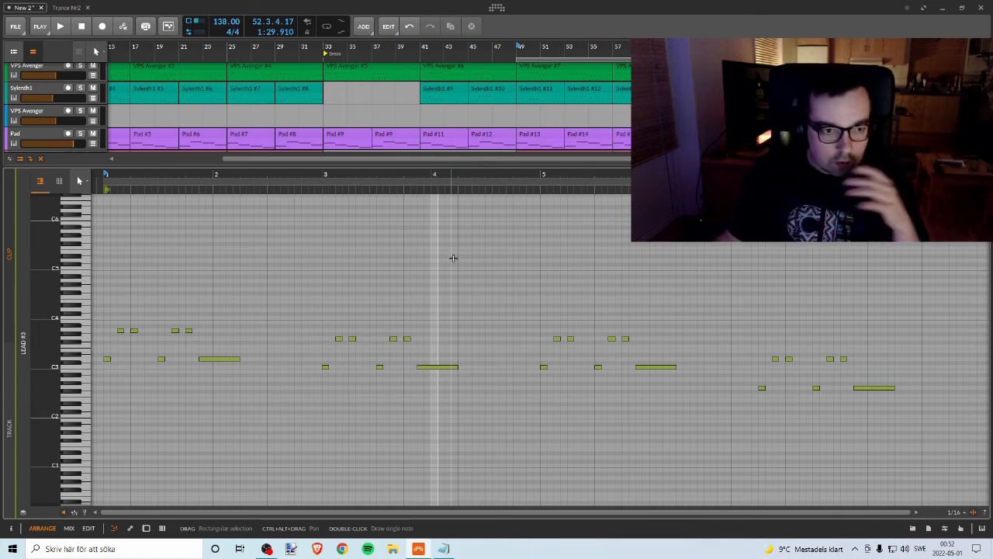
drag(219, 171, 226, 187)
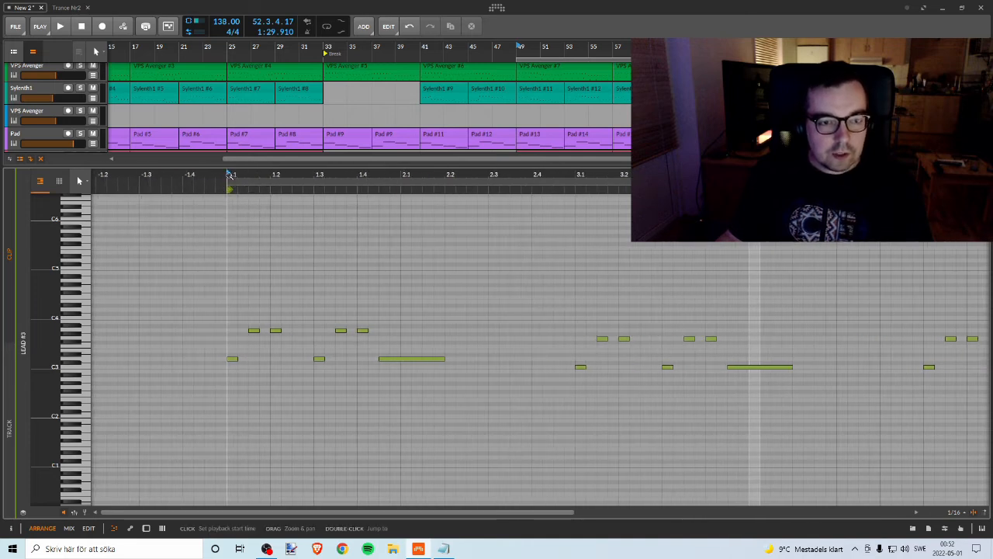
Step: Audition the Lead clip's opening and add an eighth-note C4 at 2.3
key(space)
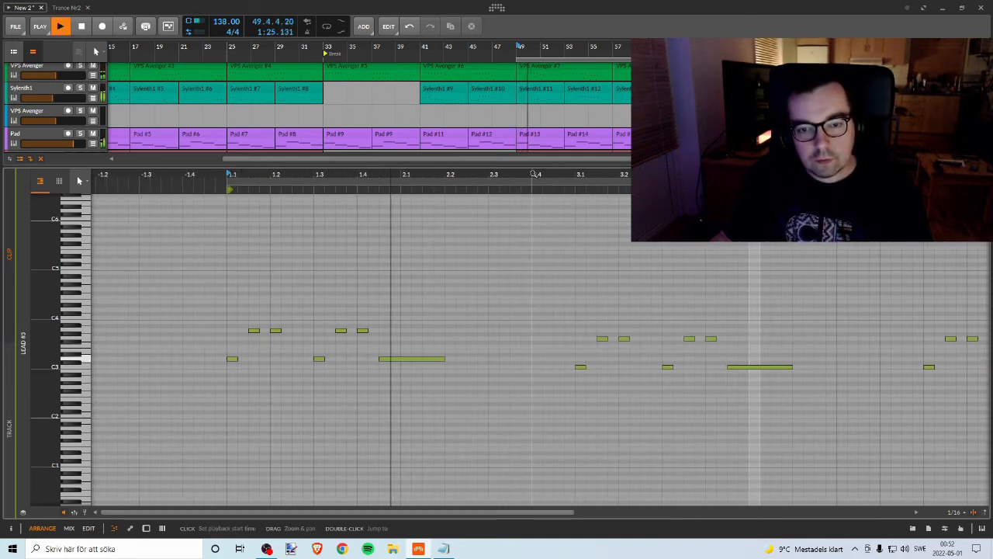
key(space)
double_click(494, 299)
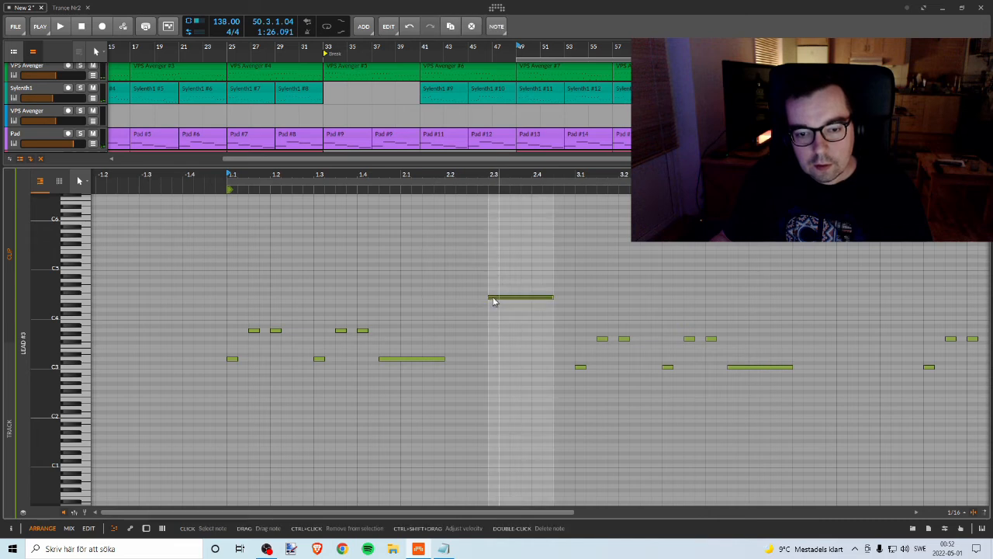
drag(553, 298, 502, 300)
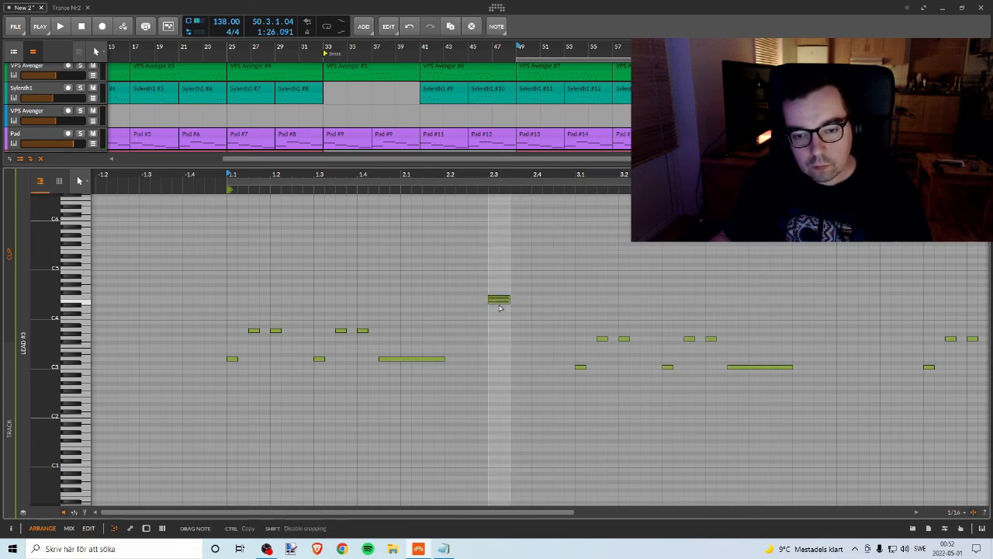
drag(498, 321, 499, 323)
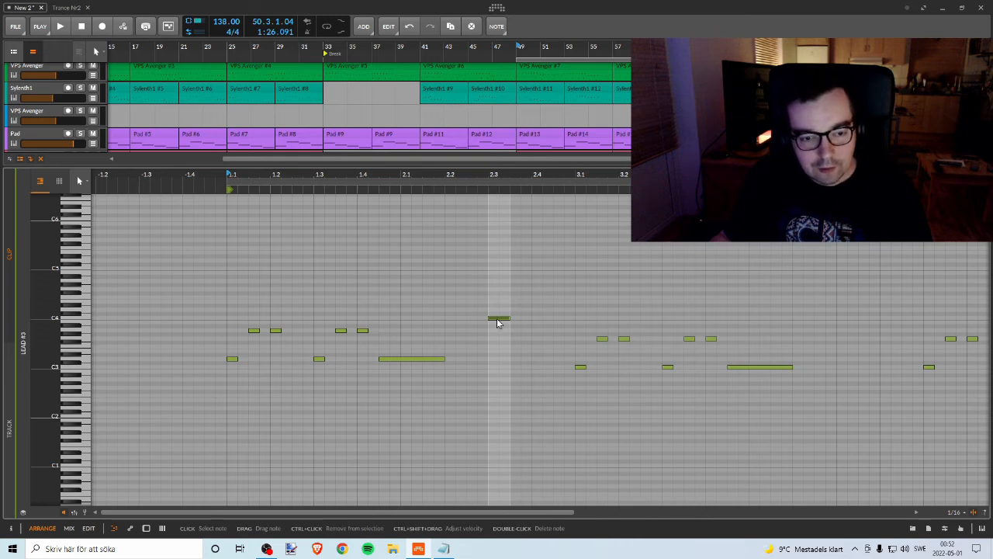
Step: Extend the C4 at 2.3 into a falling run with eighth notes on A3 and D3, auditioning the phrase
key(space)
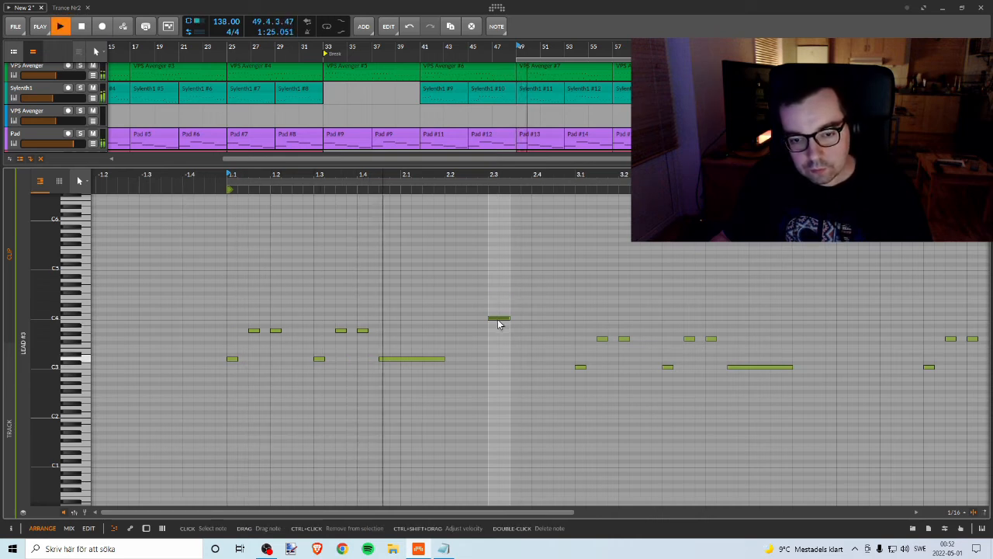
key(space)
drag(498, 321, 537, 362)
key(space)
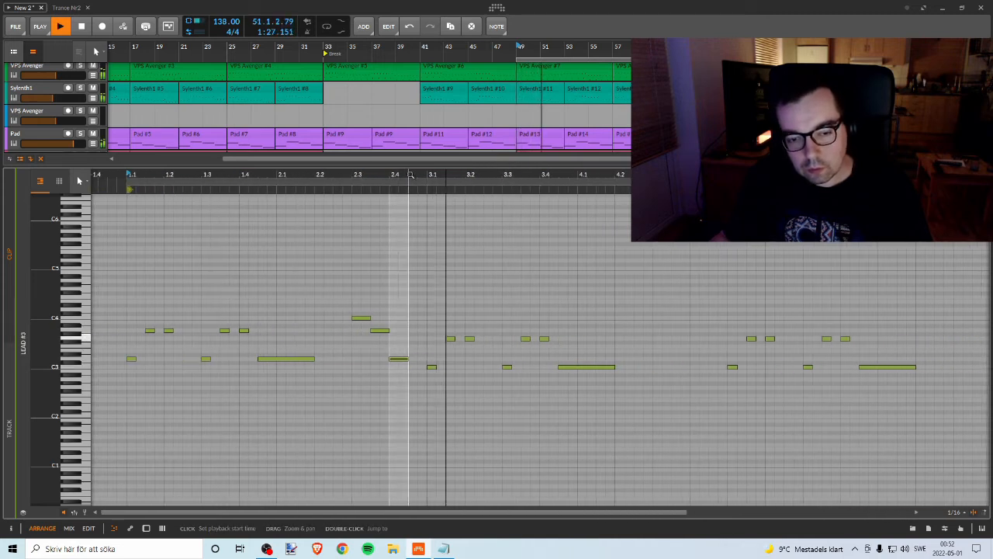
Step: Shift the three-note falling run an eighth note later so it ends at bar 3, and audition the change
key(space)
drag(405, 375, 418, 360)
key(space)
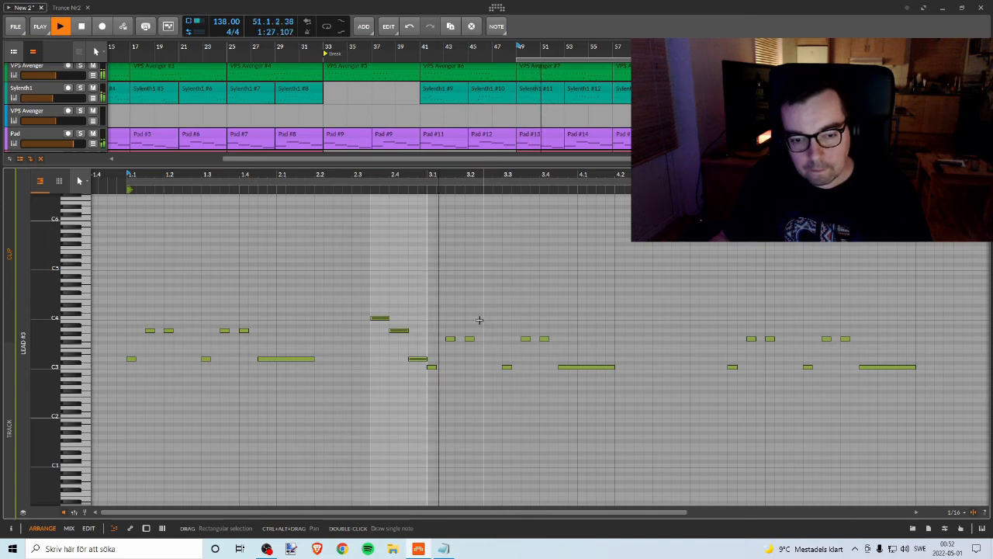
drag(747, 175, 616, 189)
key(space)
drag(255, 177, 255, 164)
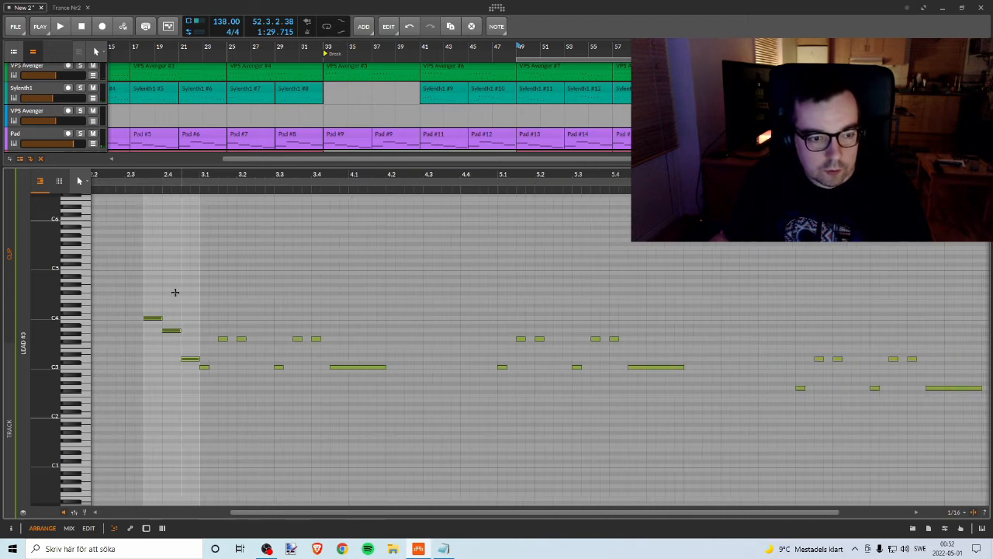
Step: Copy the falling three-note run to the end of bar 4, leading into bar 5, and listen to it
drag(147, 294, 195, 366)
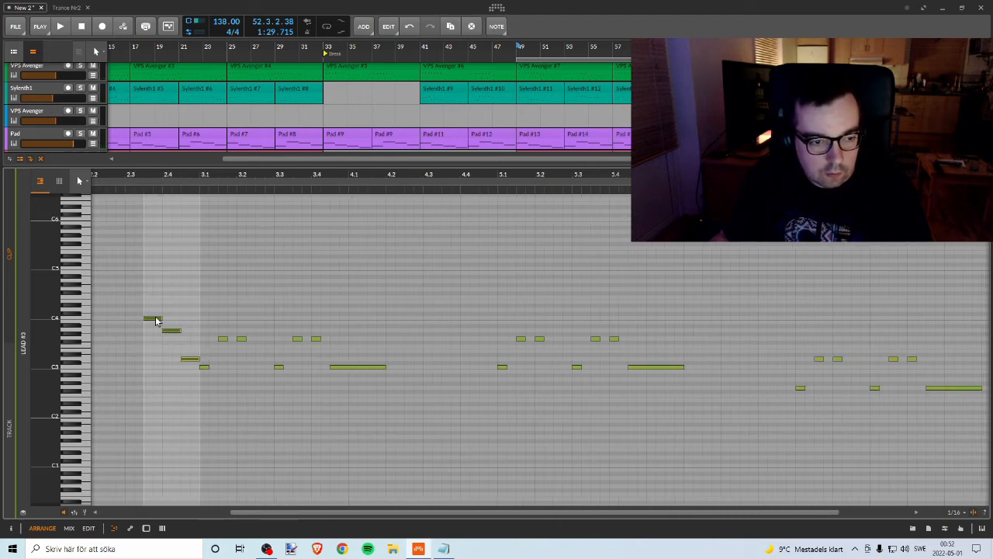
drag(155, 319, 451, 320)
key(space)
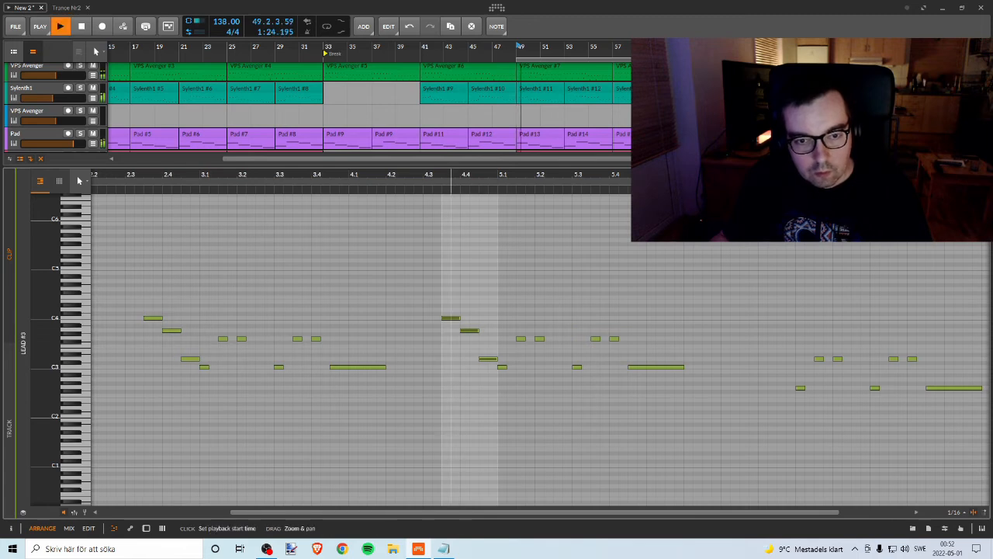
drag(451, 176, 392, 208)
key(space)
Step: Repitch the three notes at the end of bar 4 into a rising C3, D3, F3 run
drag(389, 318, 384, 347)
key(ctrl+z)
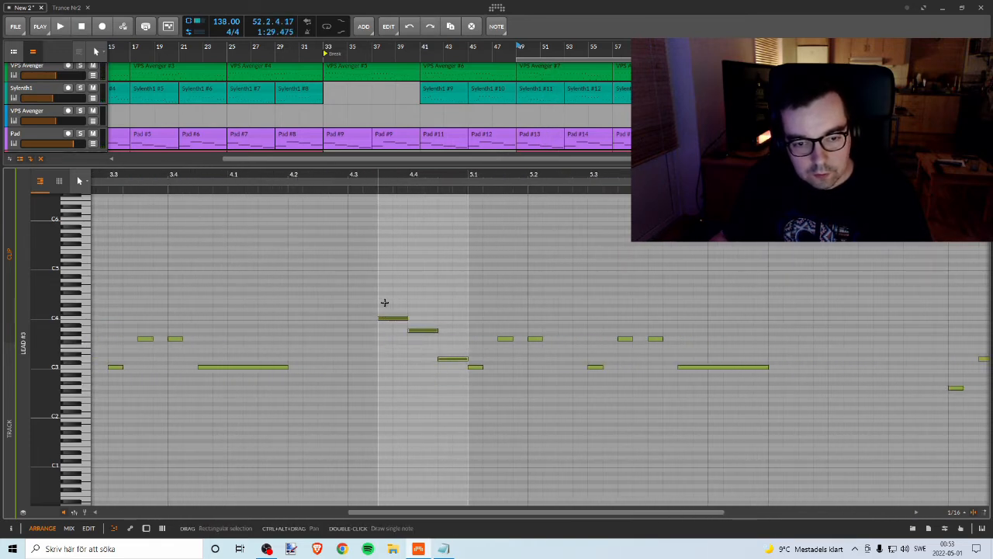
drag(384, 302, 386, 330)
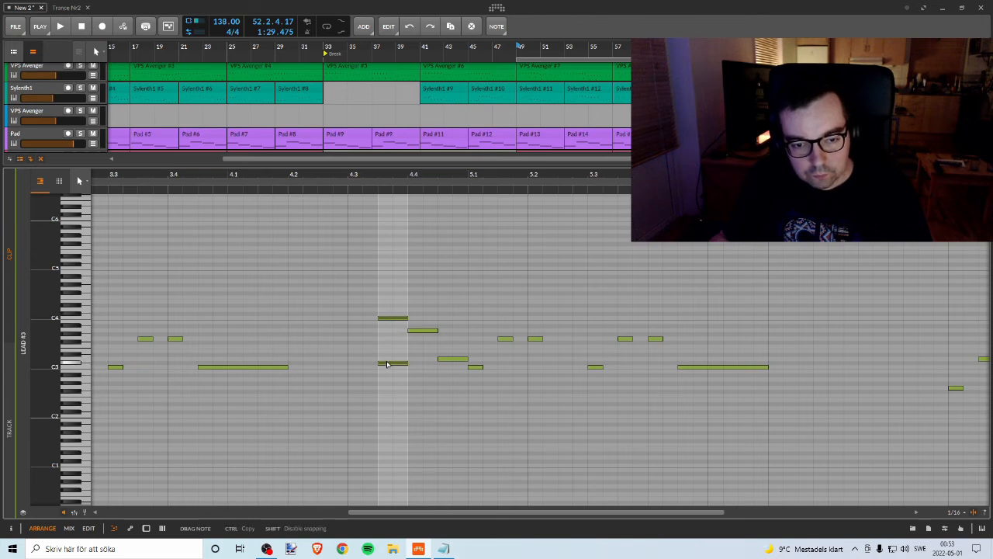
drag(386, 369, 386, 368)
drag(427, 331, 454, 349)
Step: Play the Lead clip from 4.3 to listen to the rising run into bar 5
key(space)
click(364, 186)
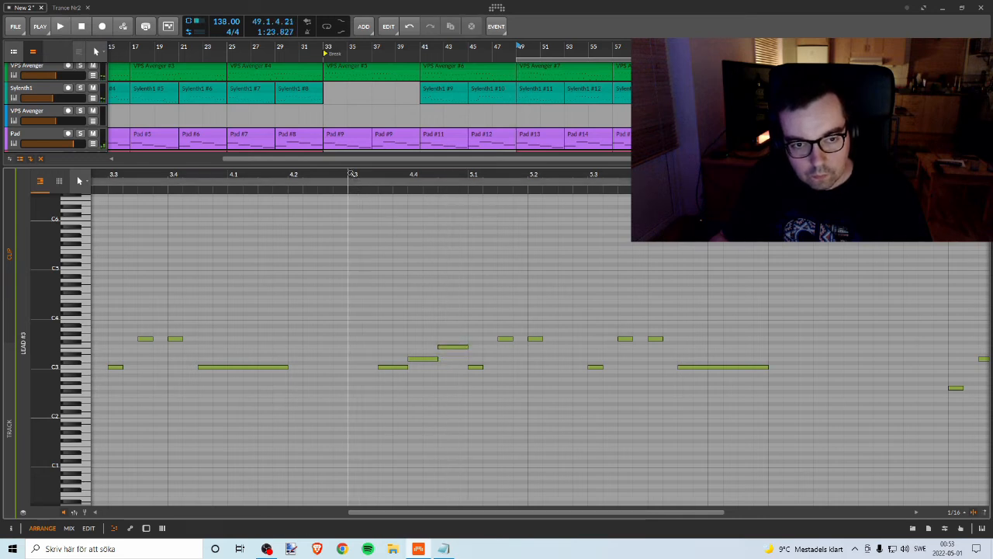
key(space)
key(space)
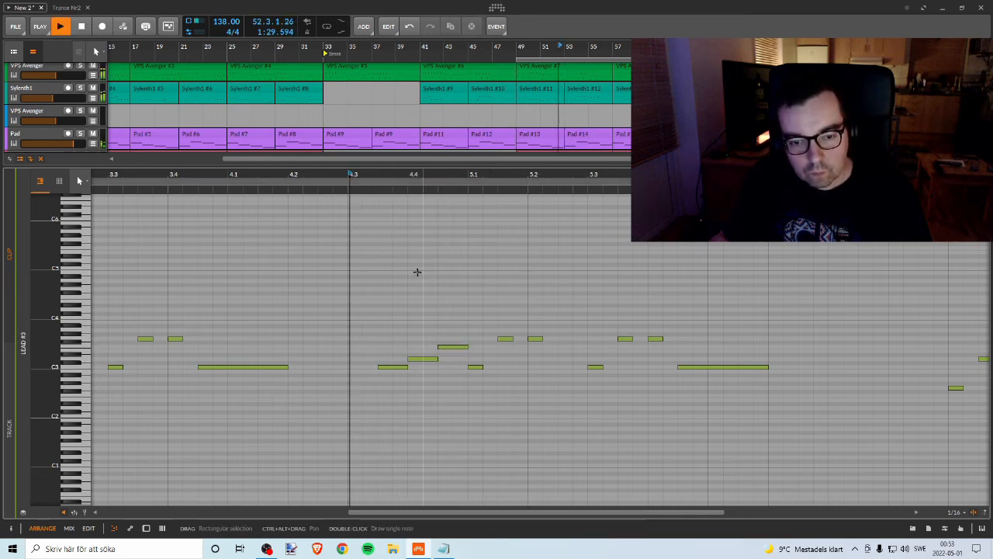
key(space)
key(space)
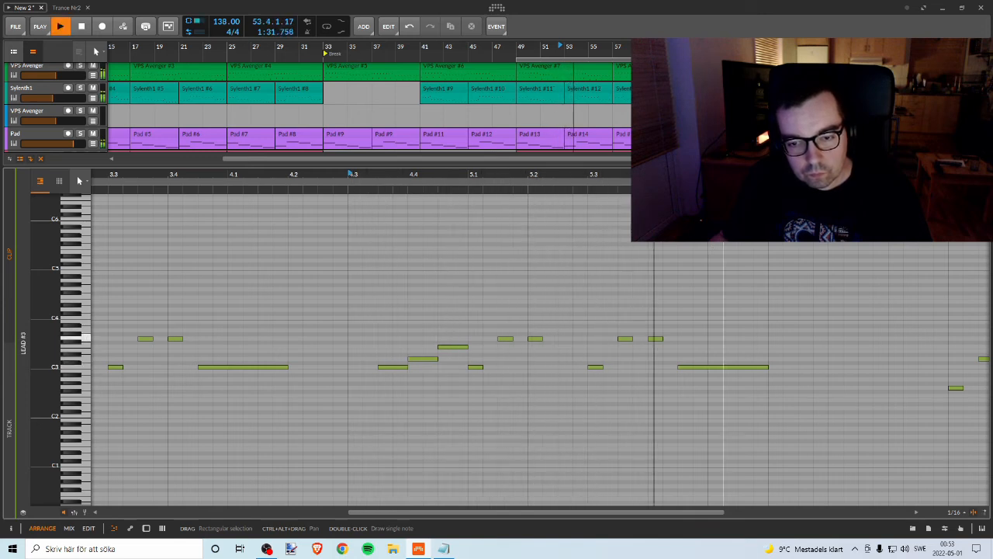
Step: Copy the rising three-note run from bar 4 to the end of bar 6, leading into bar 7
drag(677, 174, 416, 175)
key(space)
drag(194, 308, 552, 373)
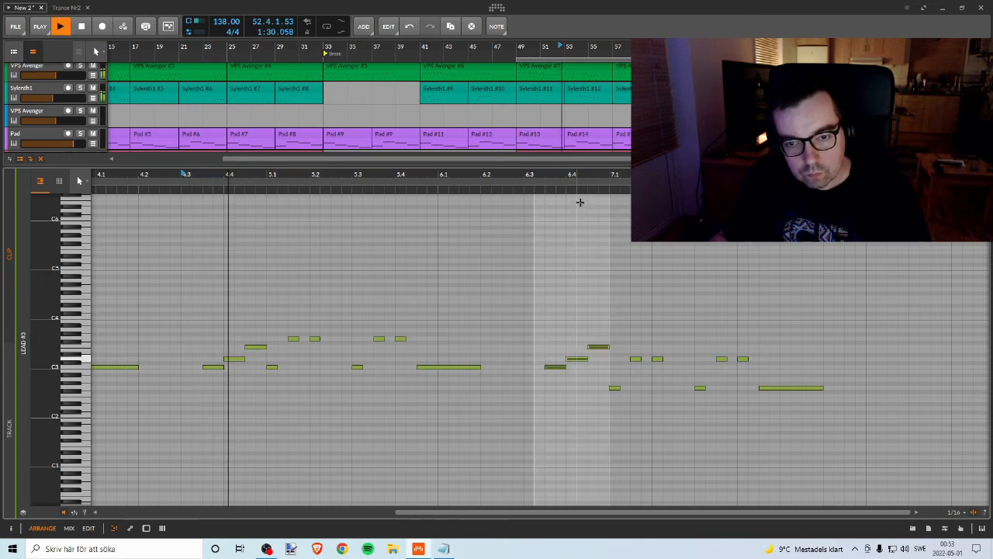
Step: Repitch the run at the end of bar 6 to descend G3, D3, C3 and play it back
drag(598, 175, 518, 186)
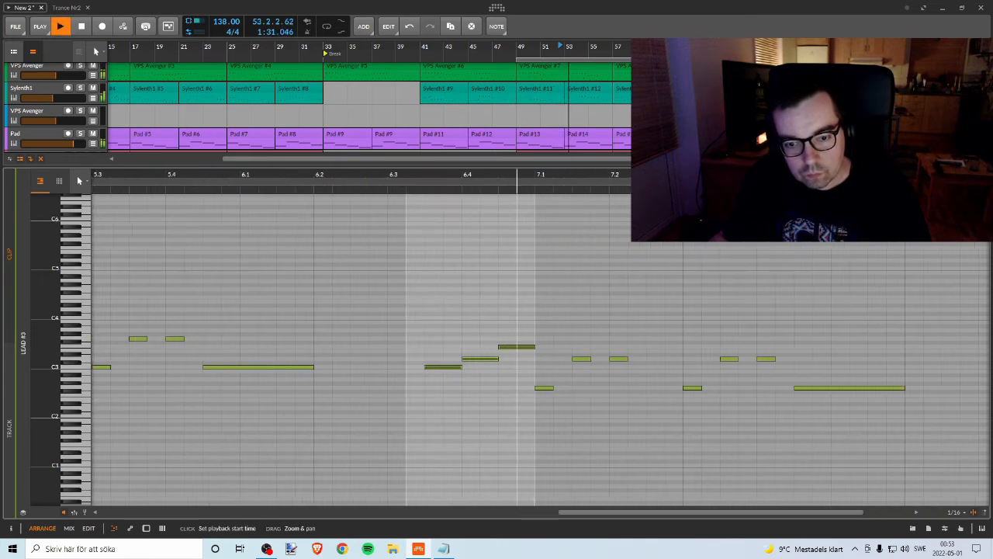
key(space)
click(437, 366)
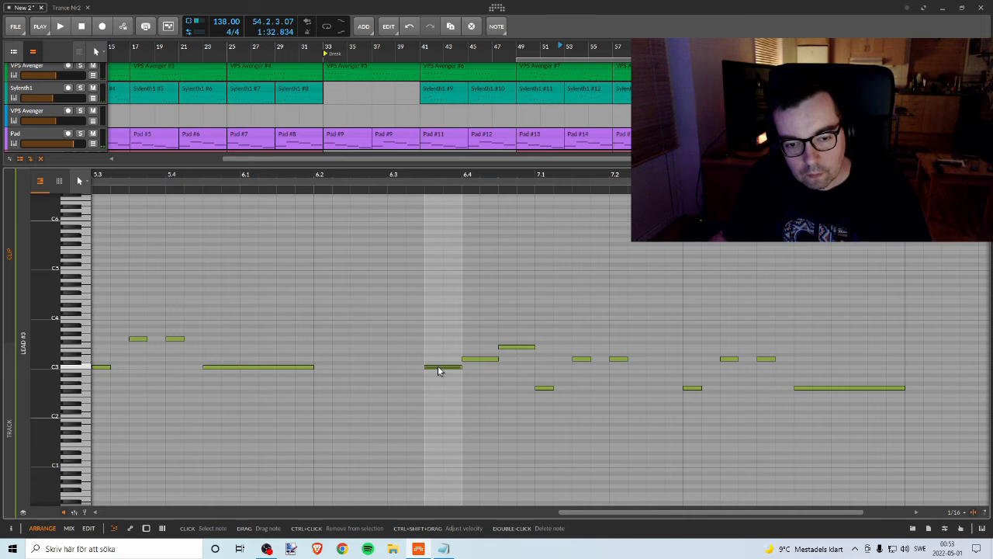
drag(437, 366, 439, 339)
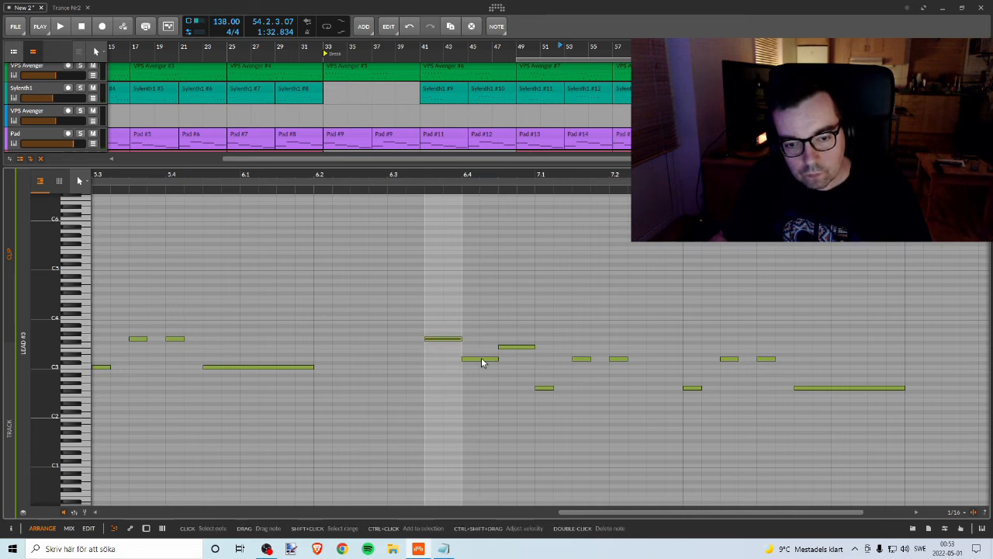
click(482, 359)
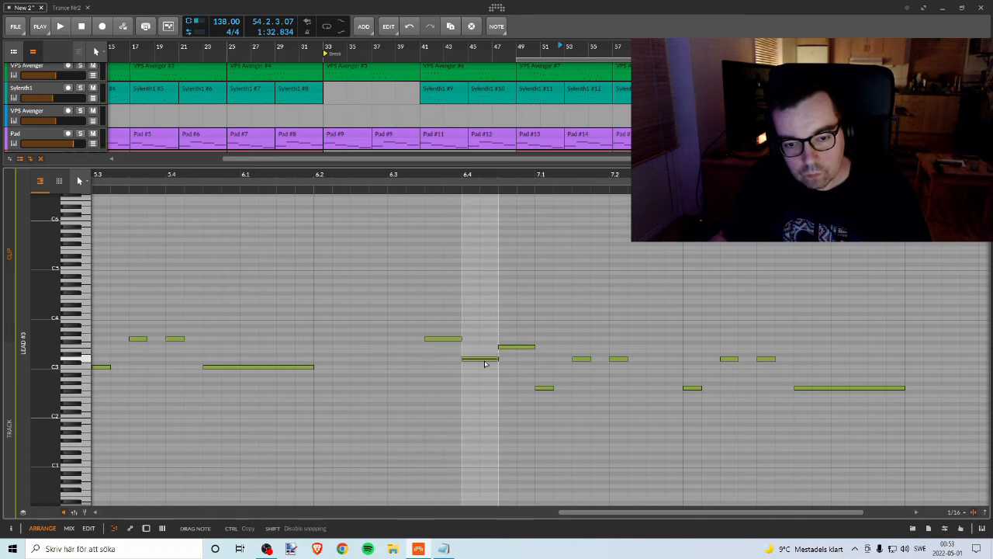
double_click(506, 363)
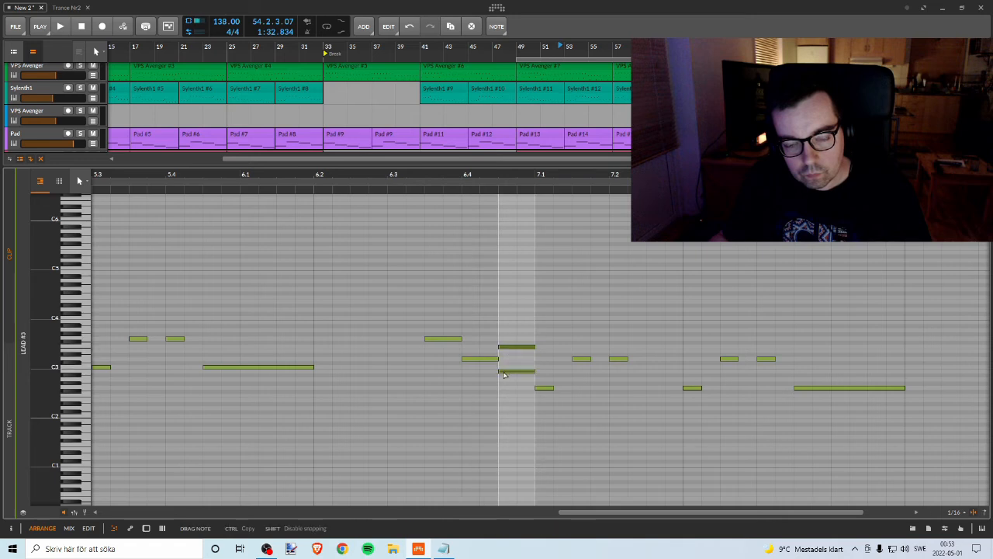
key(Delete)
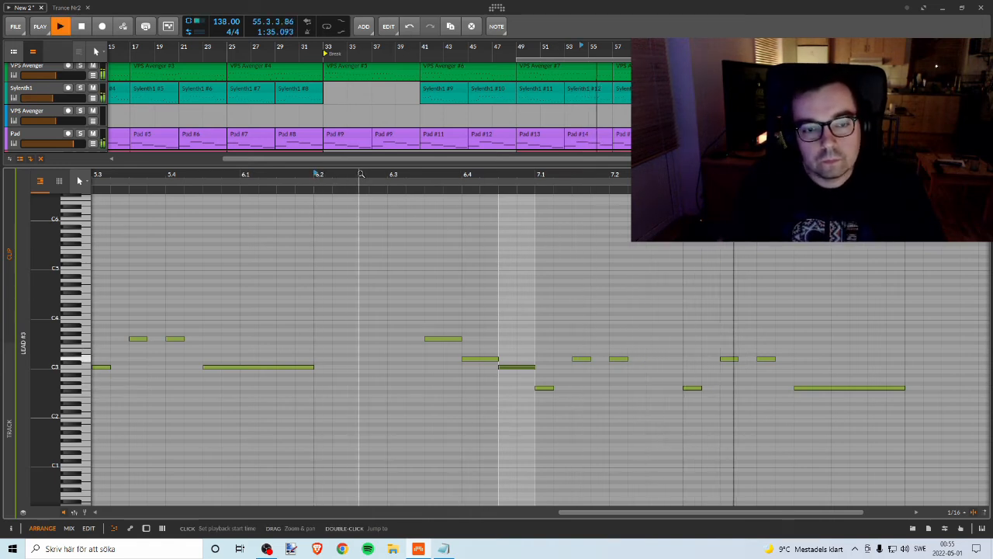
drag(359, 174, 445, 124)
key(space)
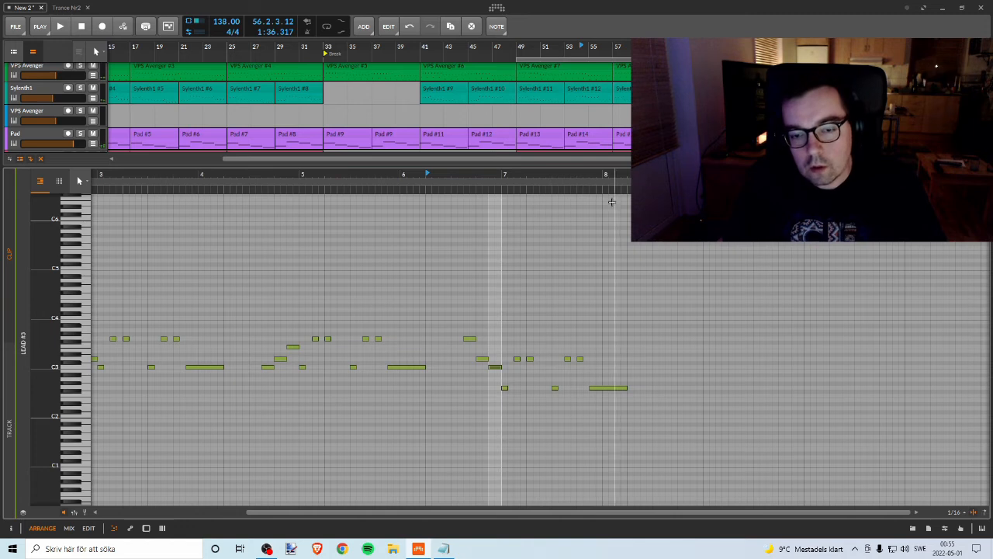
Step: Copy the three-note run from the end of bar 6 to the end of bar 8, finishing at bar 9
drag(603, 174, 575, 198)
drag(359, 322, 671, 343)
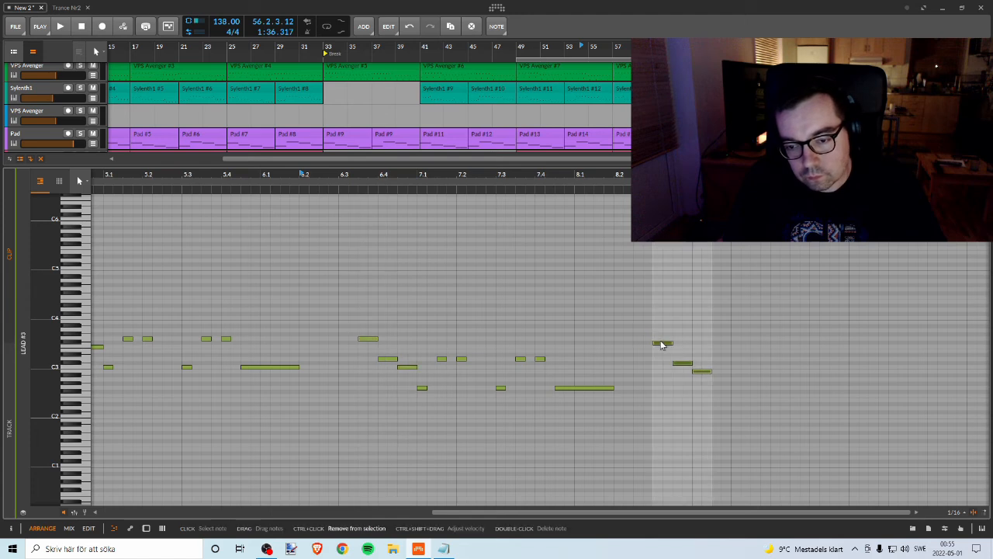
click(355, 183)
key(space)
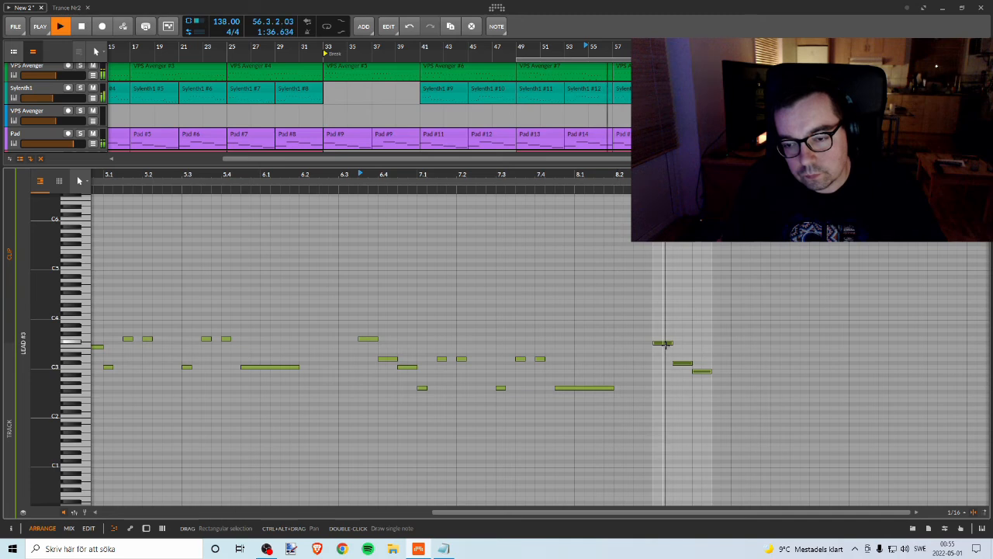
key(space)
key(Right)
key(Right)
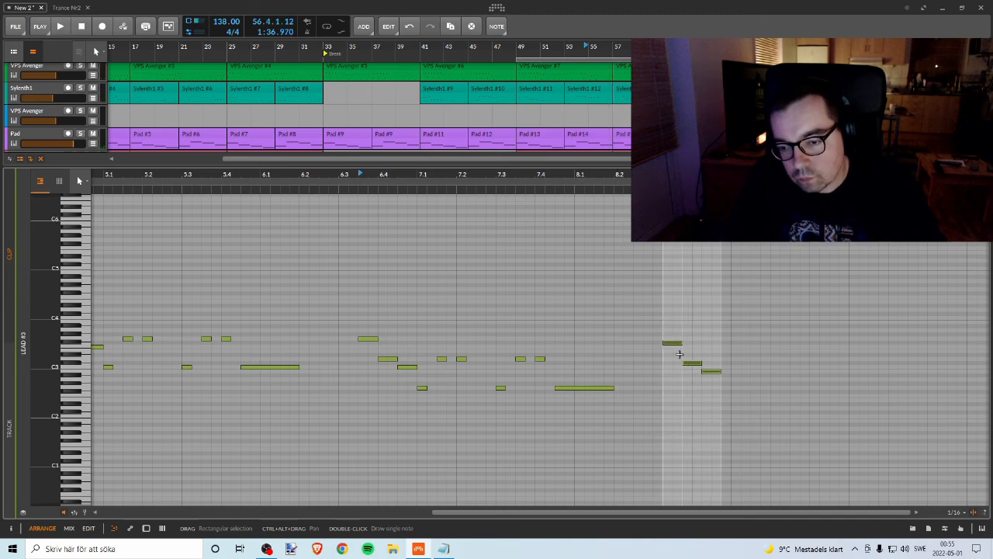
Step: Repitch the run at the end of bar 8 to rise C3, D3, G3 and play it back
click(675, 343)
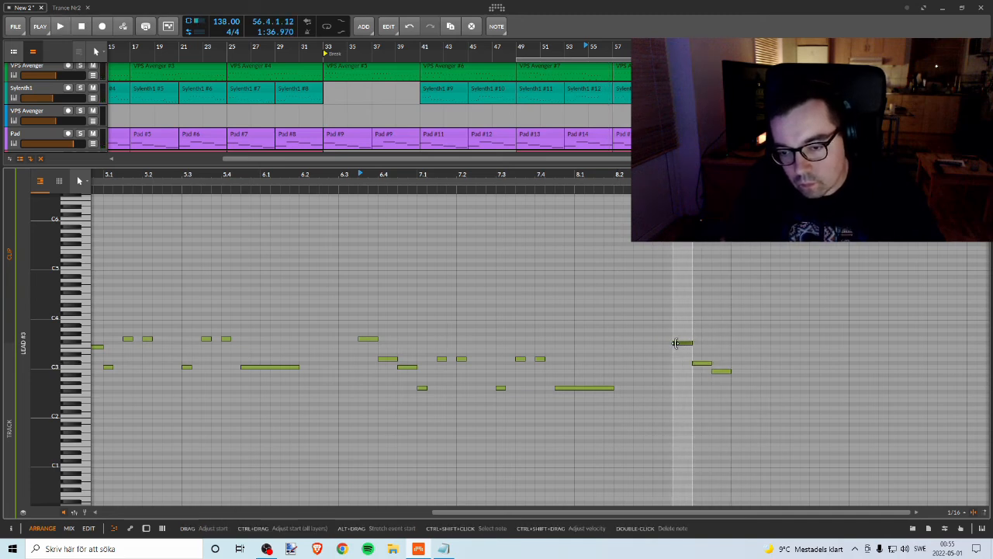
drag(676, 343, 706, 366)
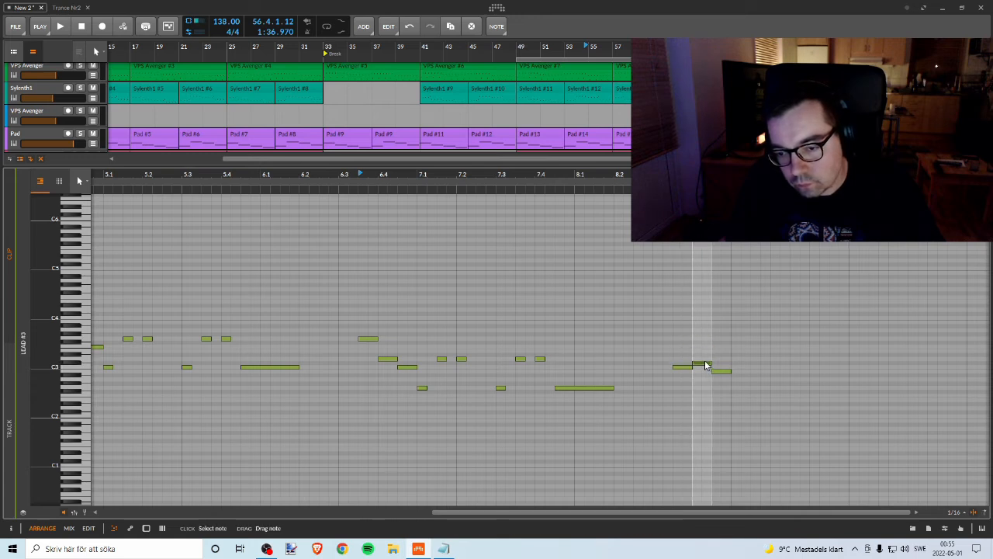
click(721, 372)
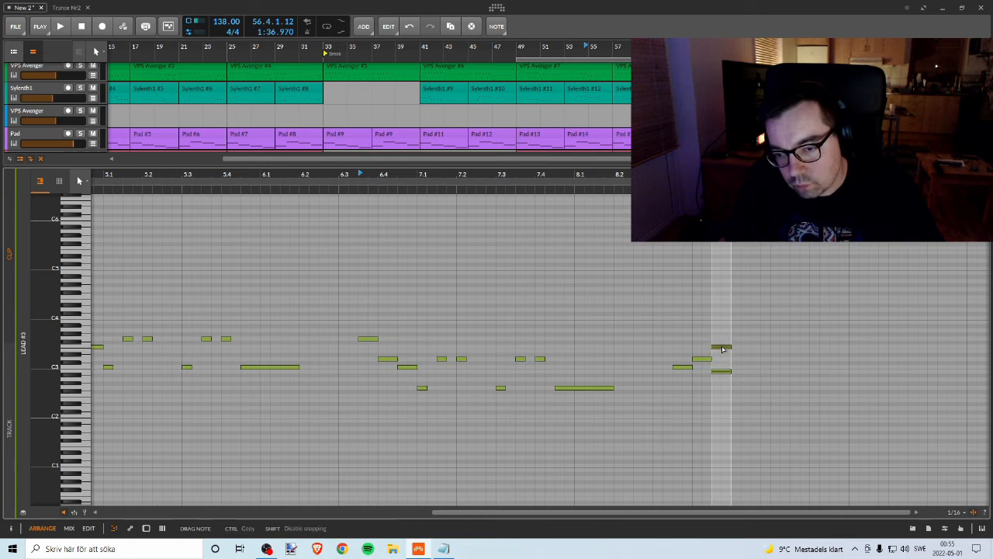
key(Delete)
key(space)
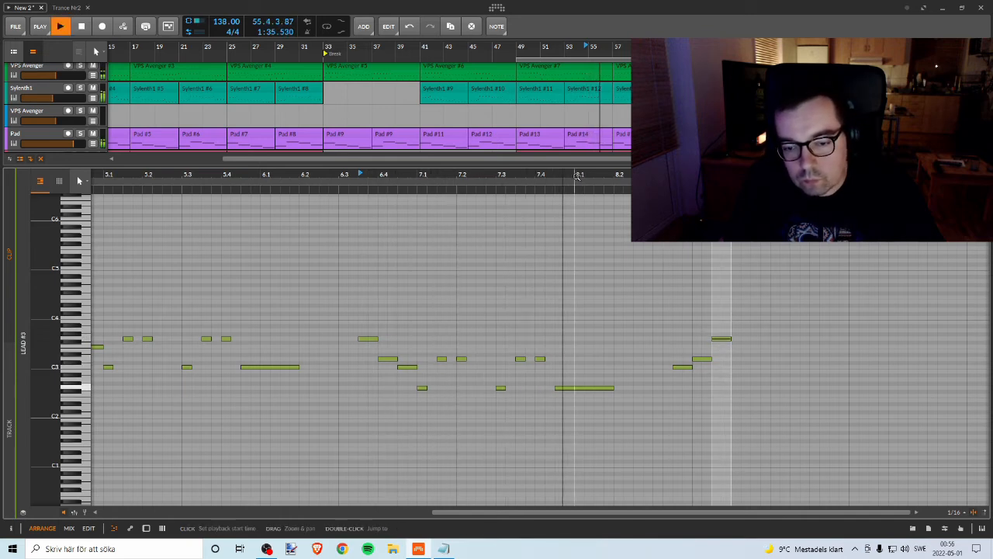
key(space)
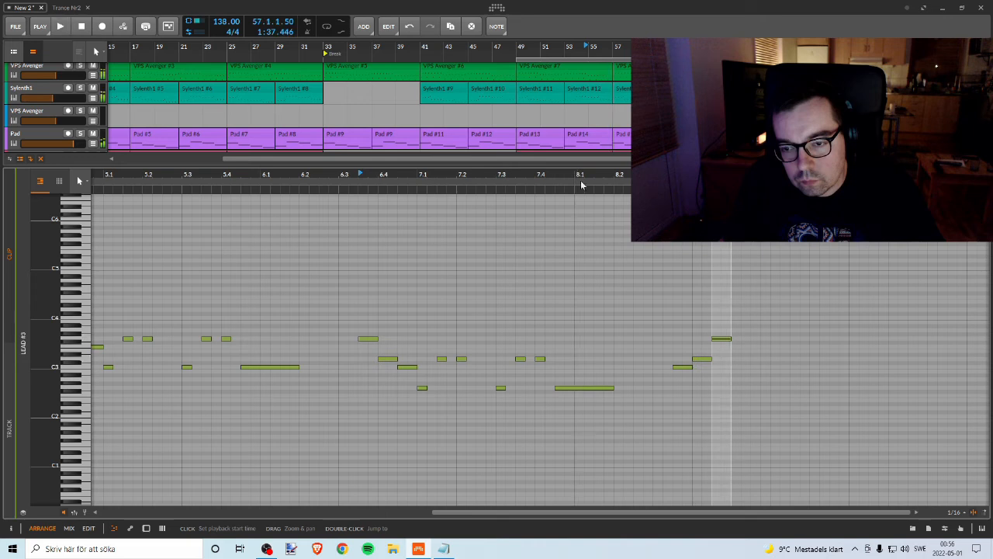
Step: Play the Lead #3 clip from bar 49 through its connecting runs and on into the following Lead #4 section
drag(595, 180, 594, 174)
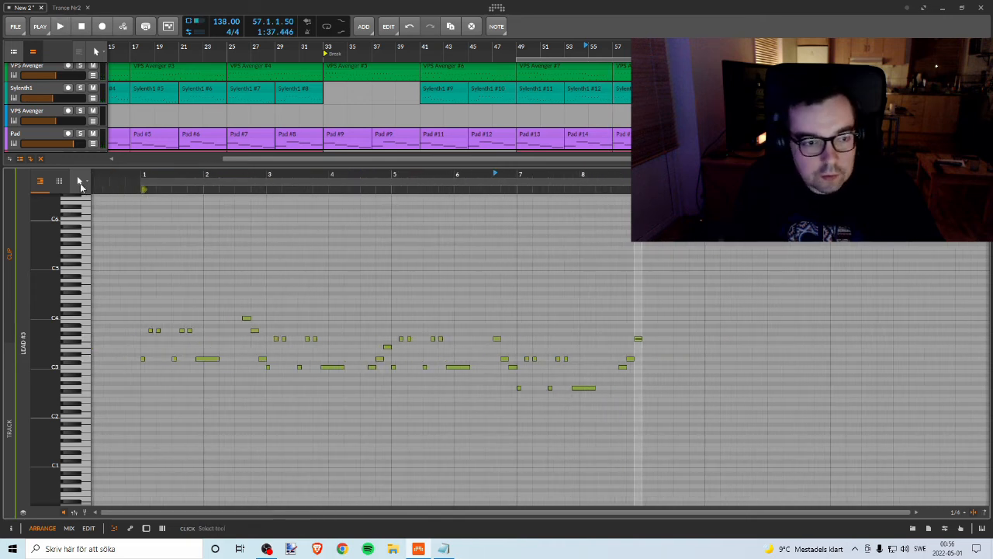
key(space)
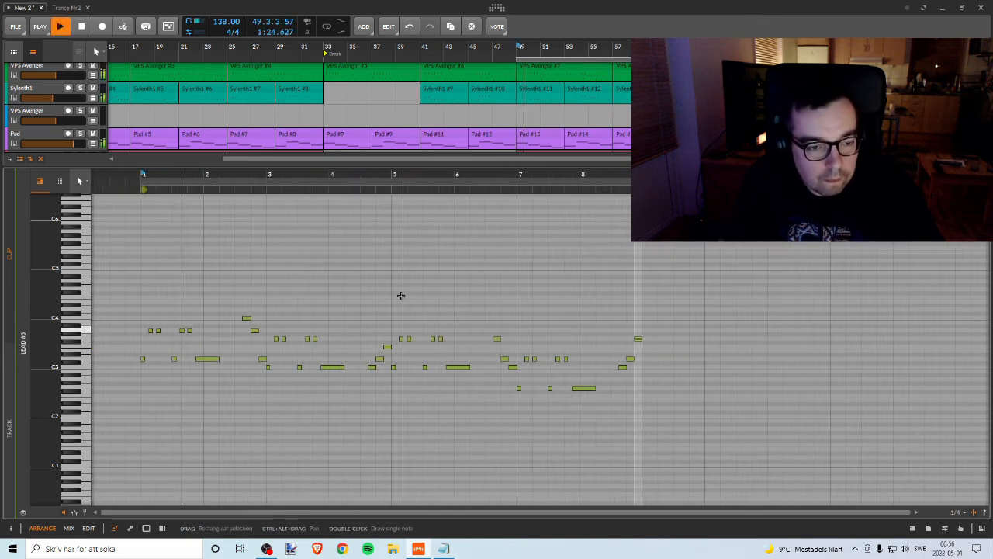
drag(297, 173, 283, 182)
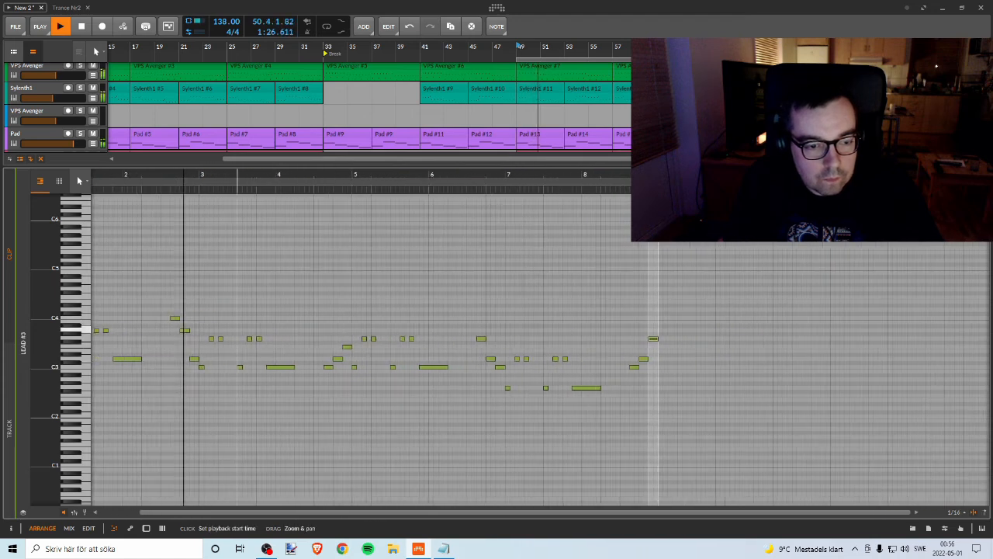
drag(198, 181, 187, 175)
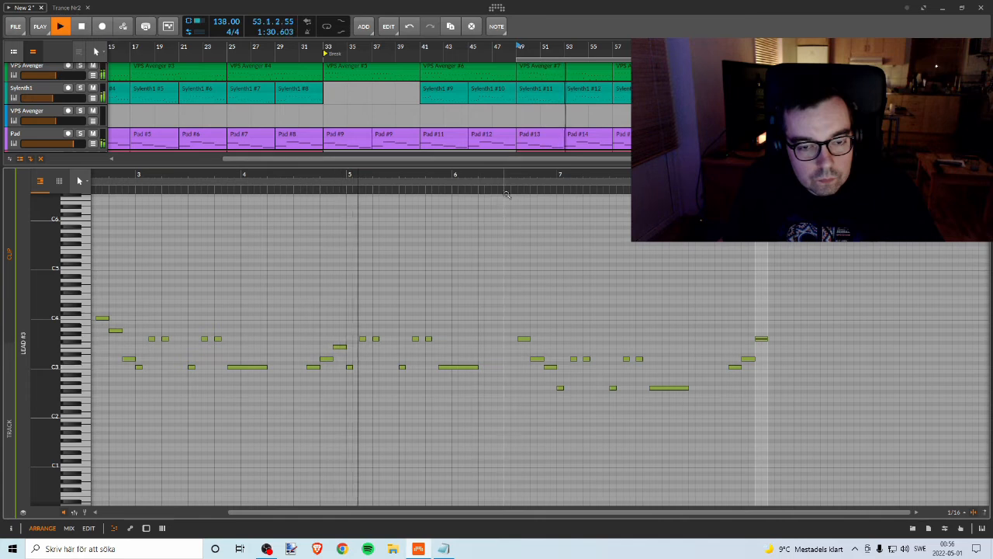
drag(536, 178, 360, 190)
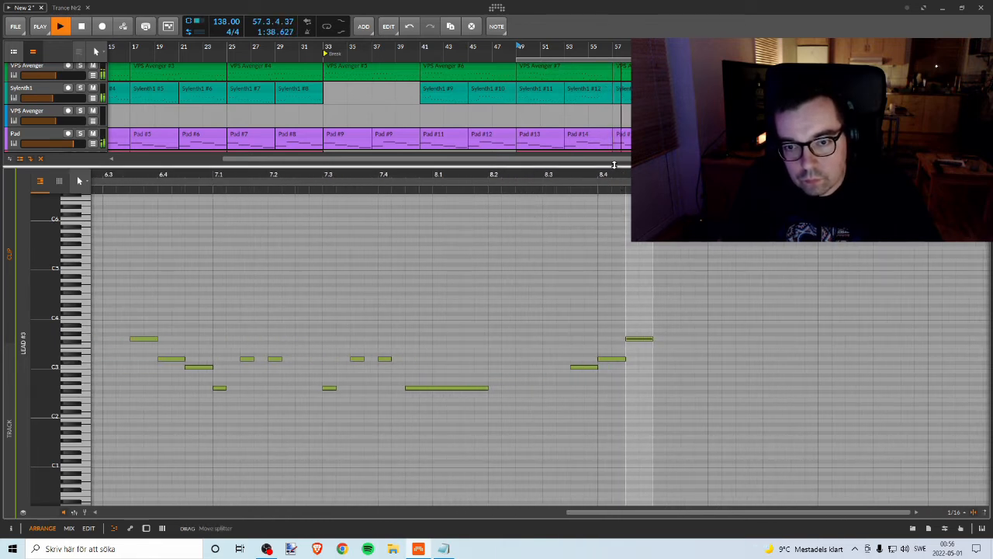
drag(614, 166, 597, 420)
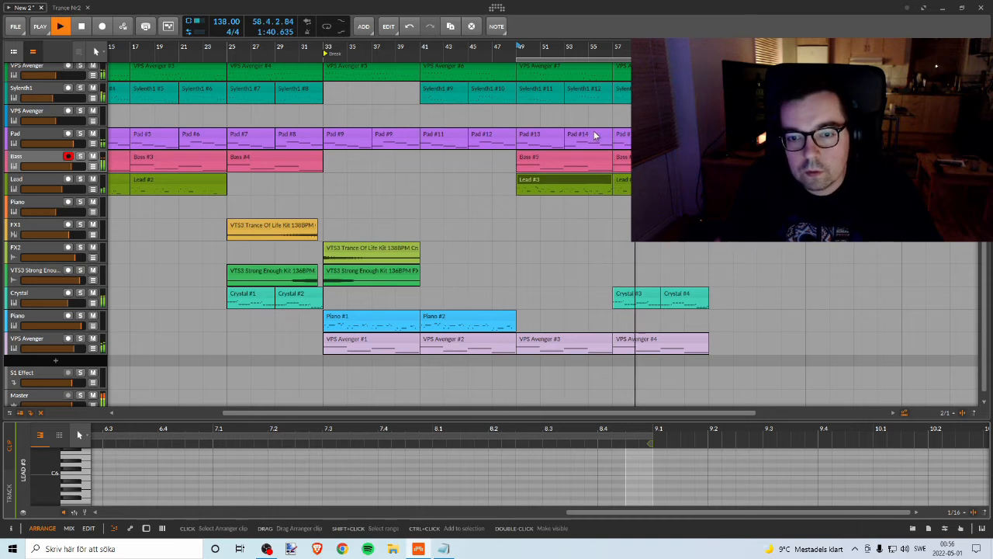
drag(618, 47, 574, 124)
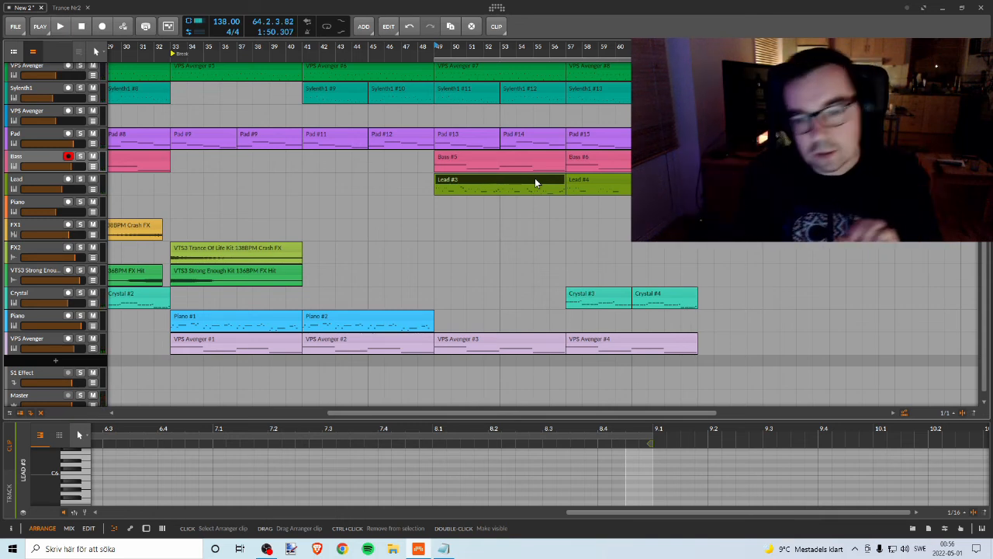
Step: Compare the note patterns of the Lead #3 and Lead #4 clips
double_click(535, 180)
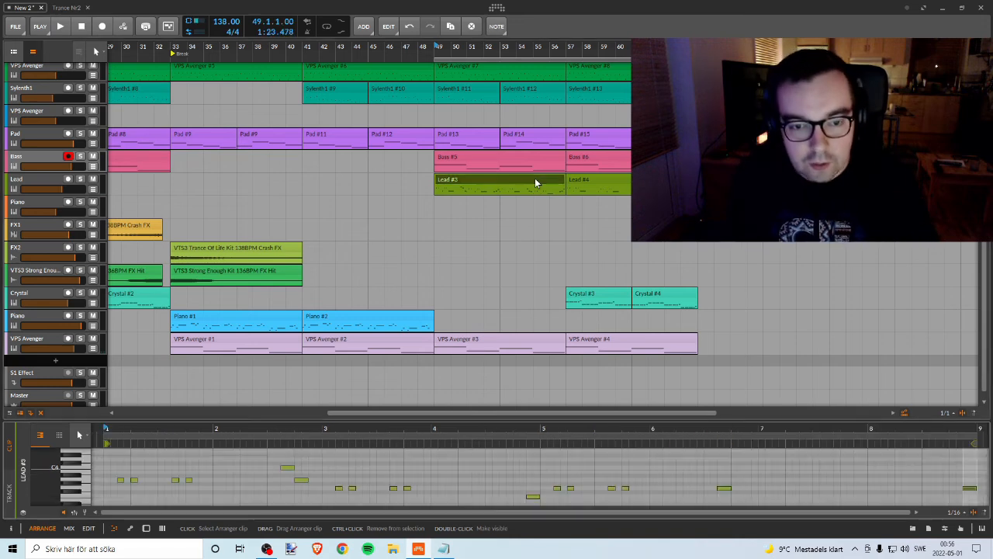
click(617, 184)
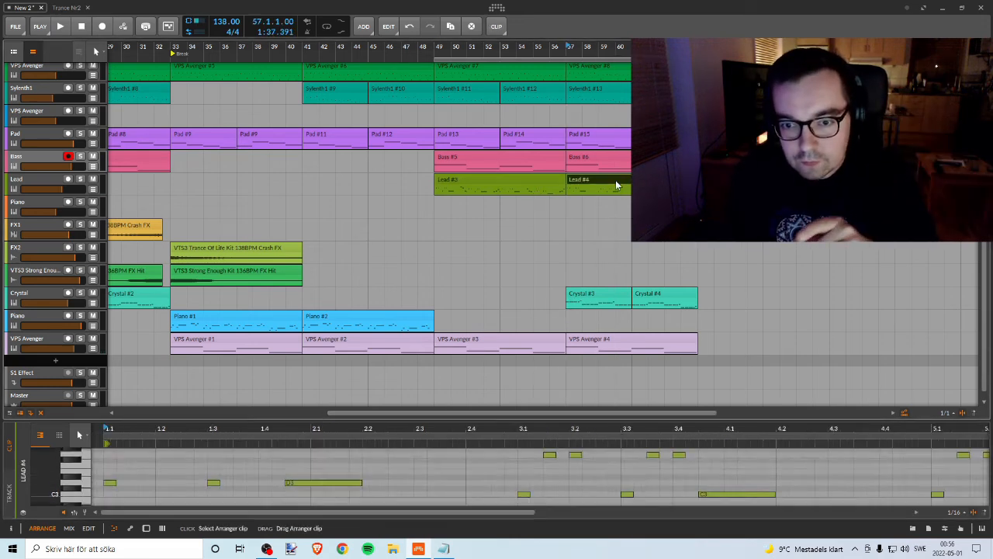
double_click(617, 184)
drag(553, 419, 548, 91)
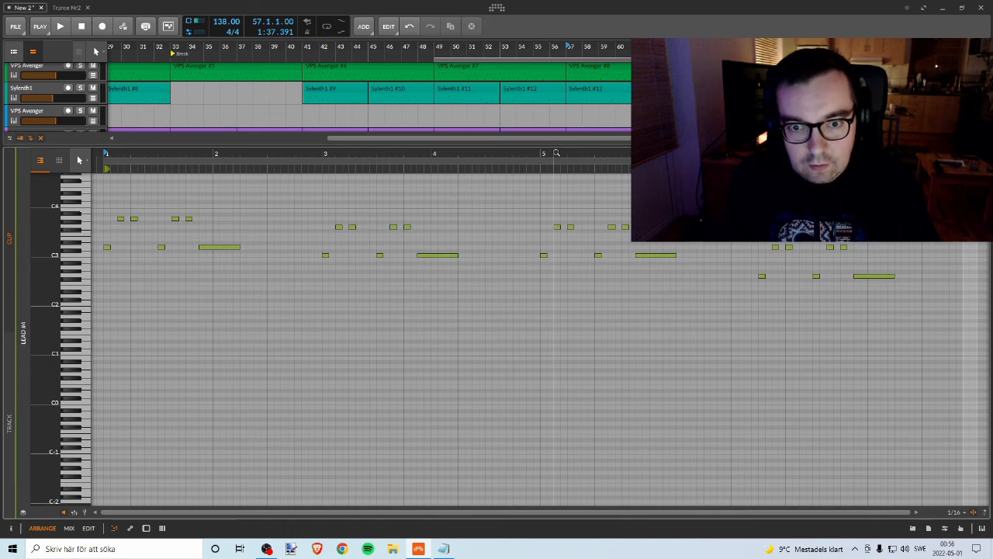
drag(556, 153, 487, 138)
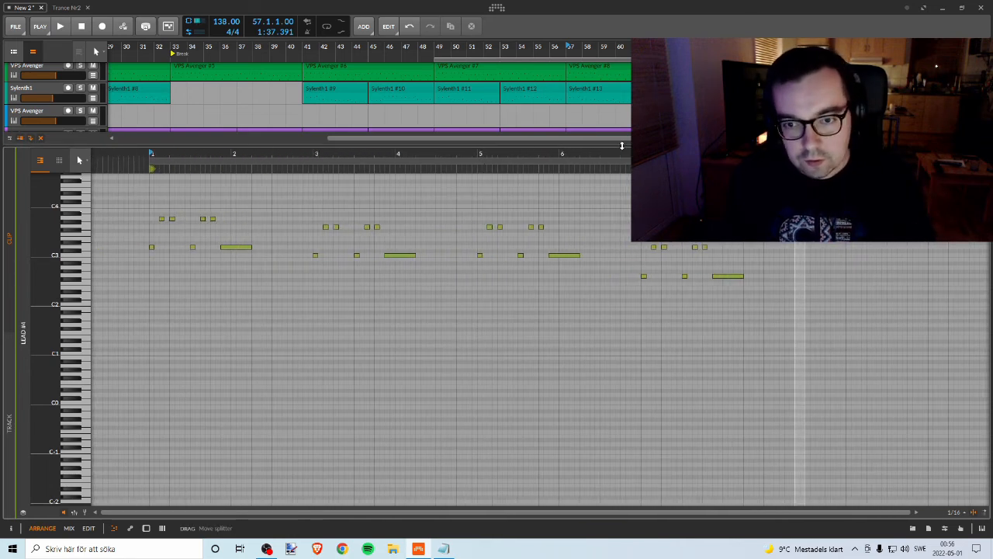
drag(622, 145, 497, 123)
click(519, 183)
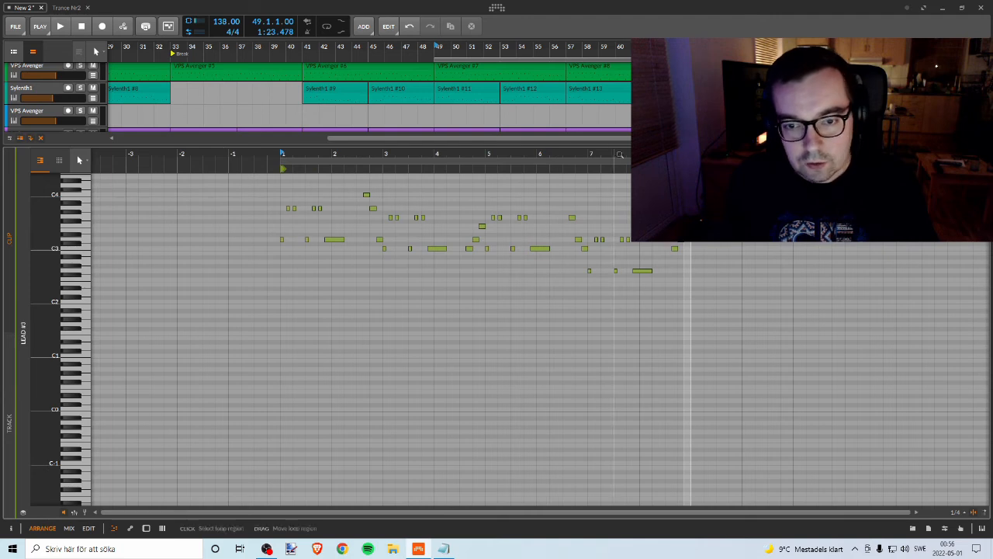
drag(610, 147, 583, 384)
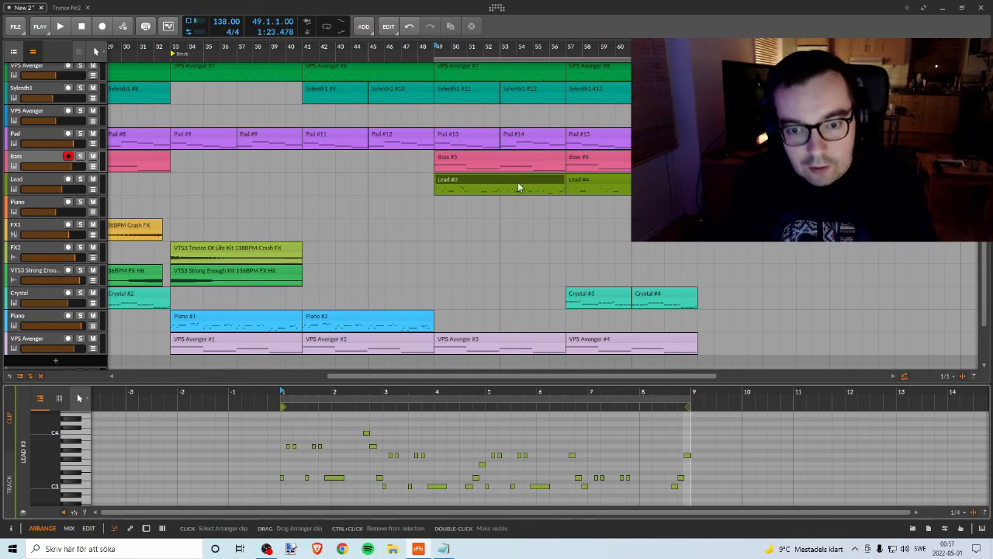
click(602, 182)
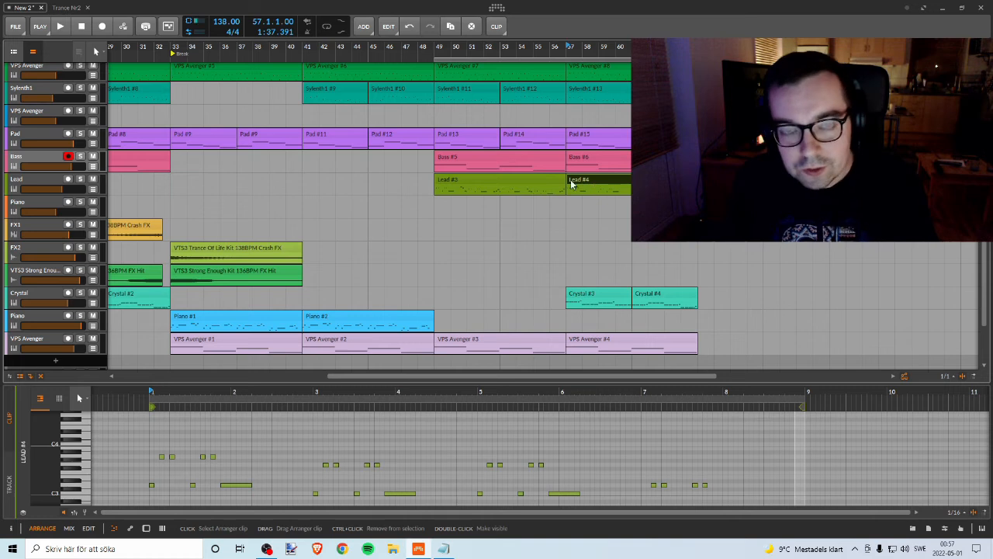
click(534, 186)
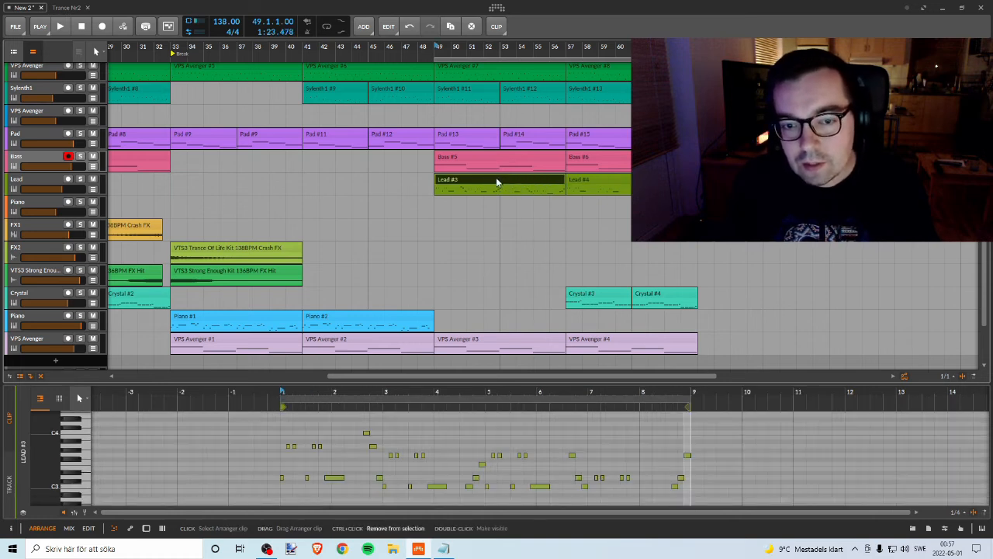
drag(498, 183, 646, 183)
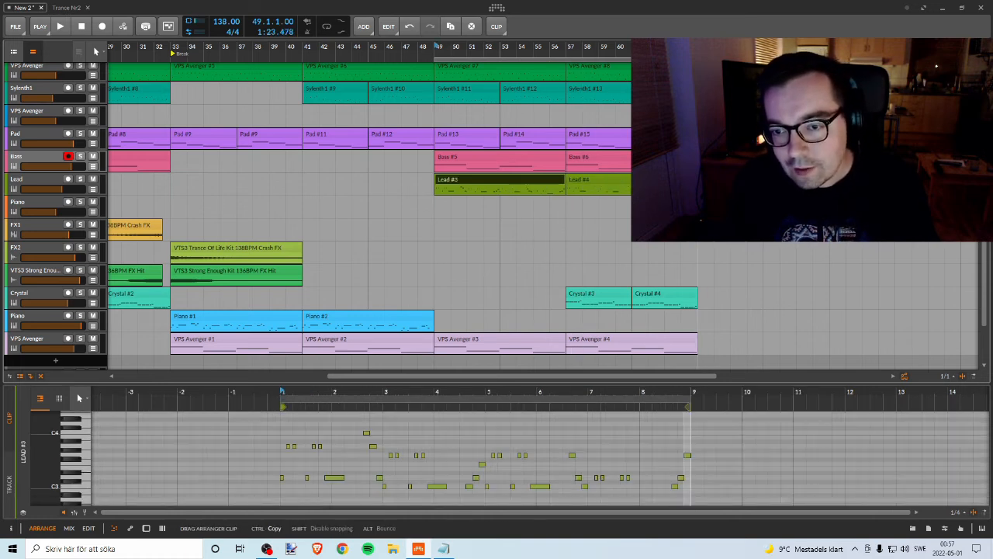
drag(759, 183, 761, 183)
key(ctrl+z)
Step: Copy the Lead #3 clip to directly after Lead #4, and copy Lead #4 behind it to start at bar 73
click(581, 180)
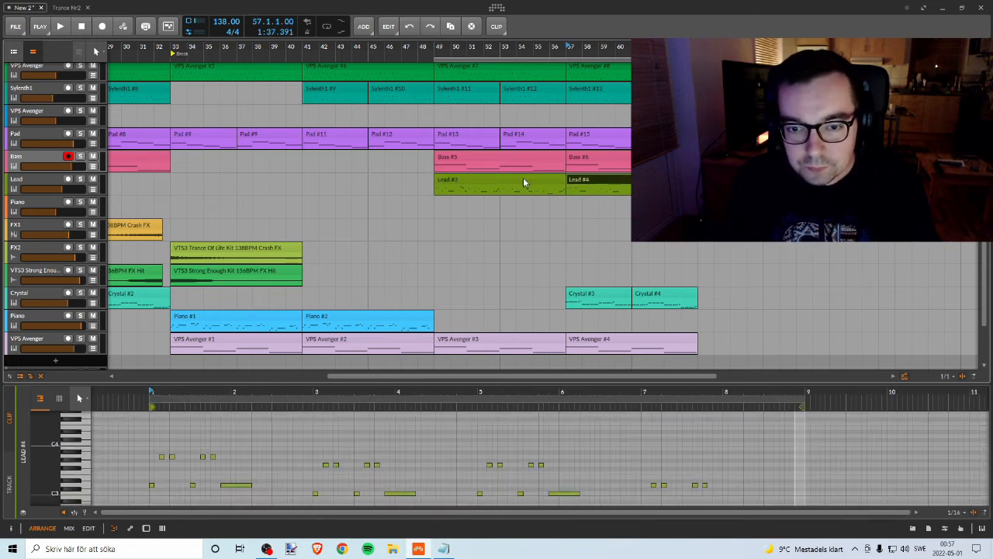
click(523, 182)
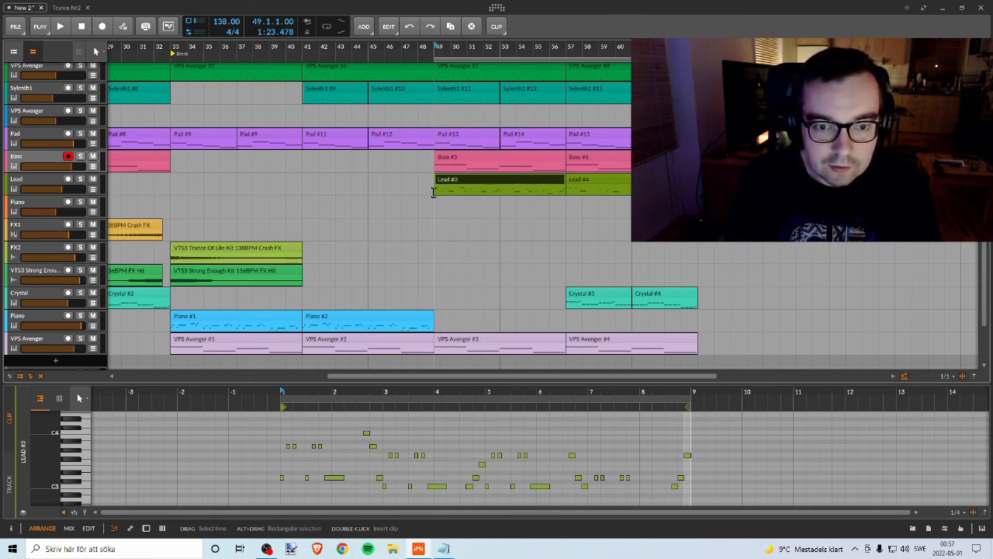
click(579, 183)
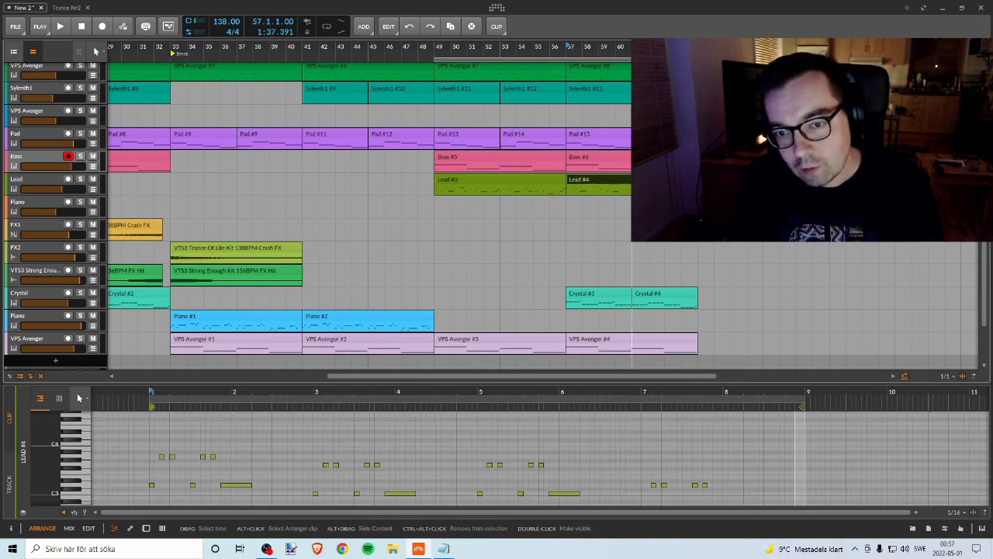
click(476, 183)
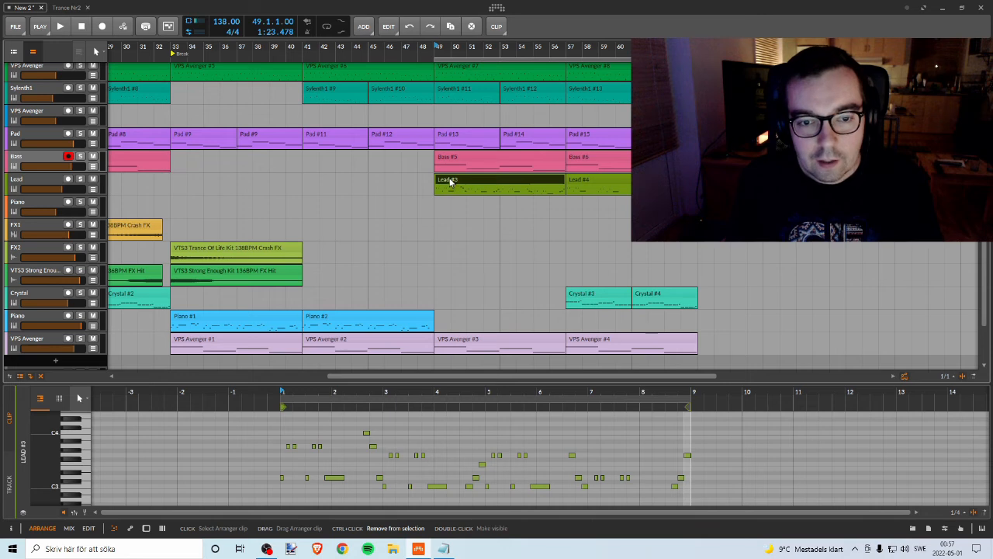
drag(450, 181, 613, 181)
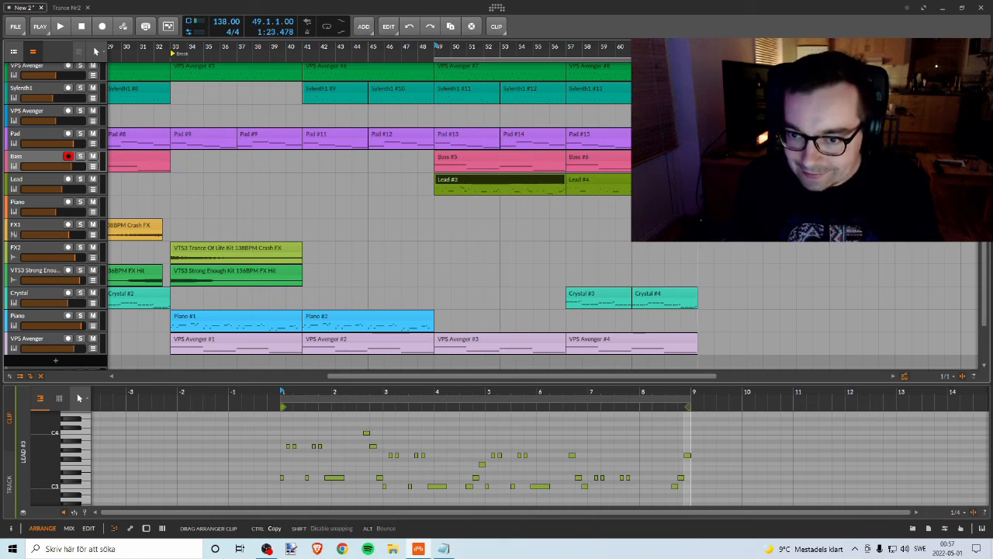
click(580, 182)
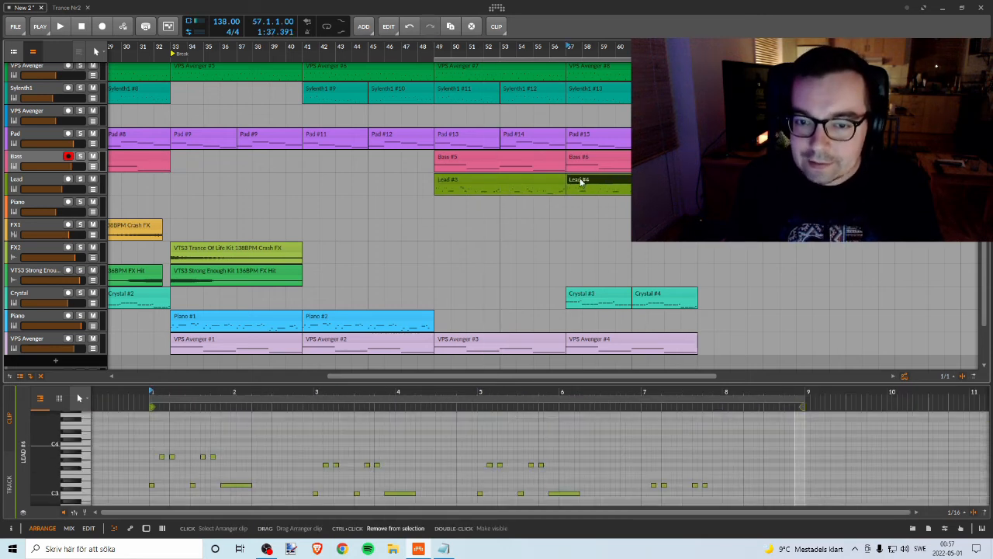
drag(581, 182, 617, 181)
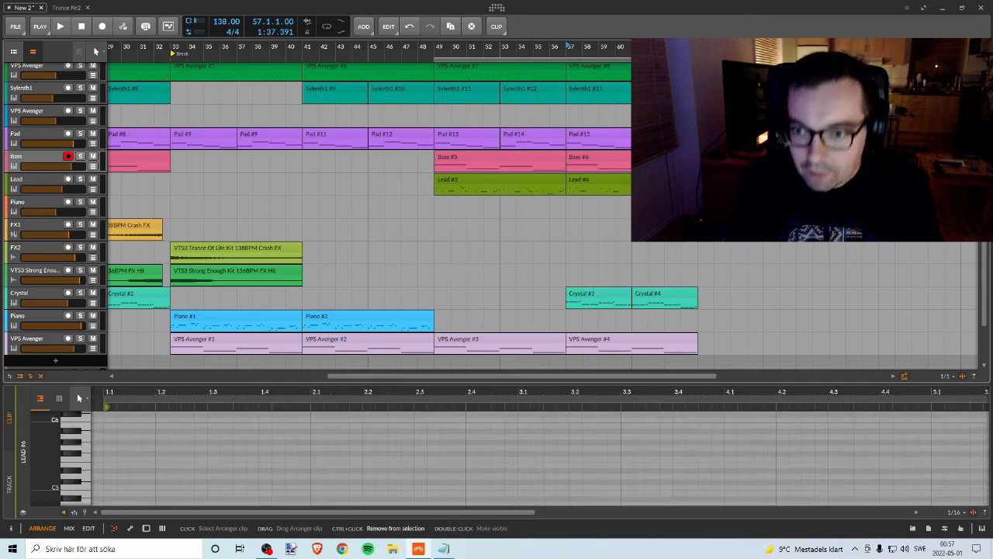
Step: Check the notes of the two original Lead clips and their copies along the Lead track
click(475, 177)
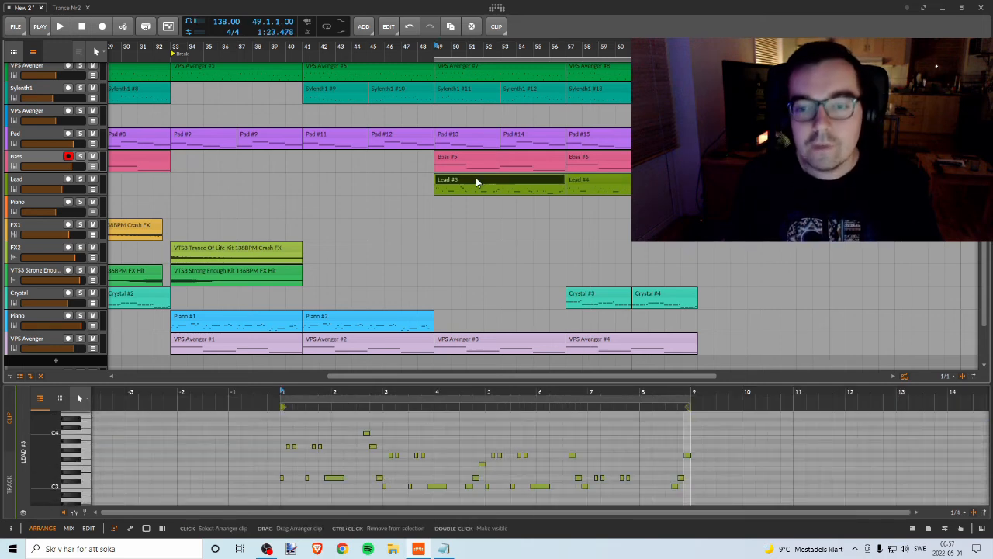
click(616, 174)
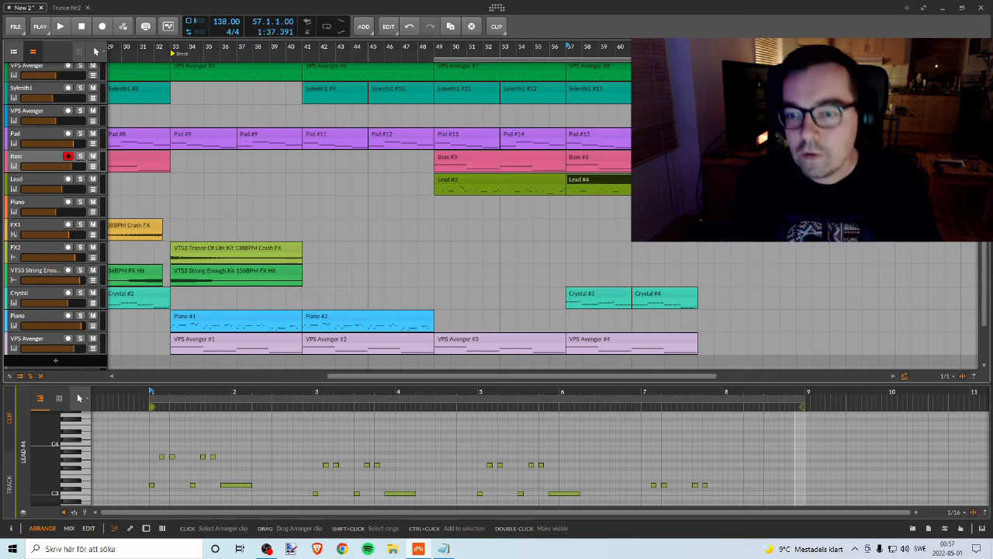
click(744, 179)
click(872, 179)
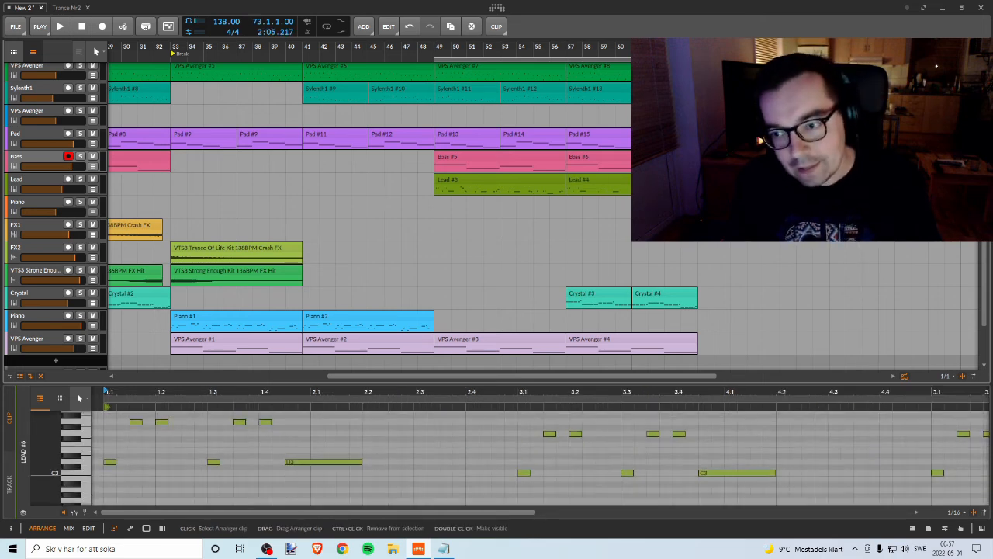
click(492, 180)
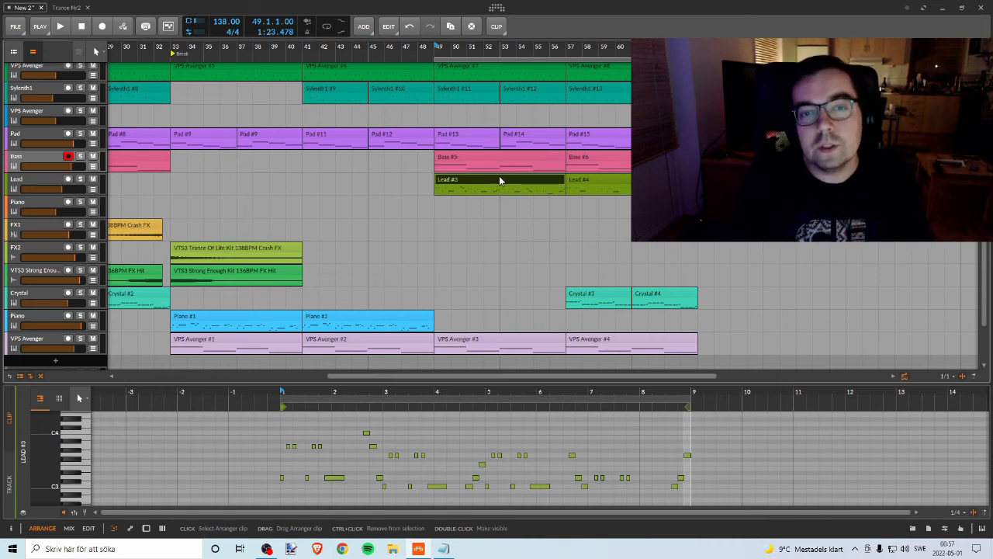
Step: Look over all tracks of the arrangement around the section from bar 49 to bar 65
drag(532, 48, 524, 25)
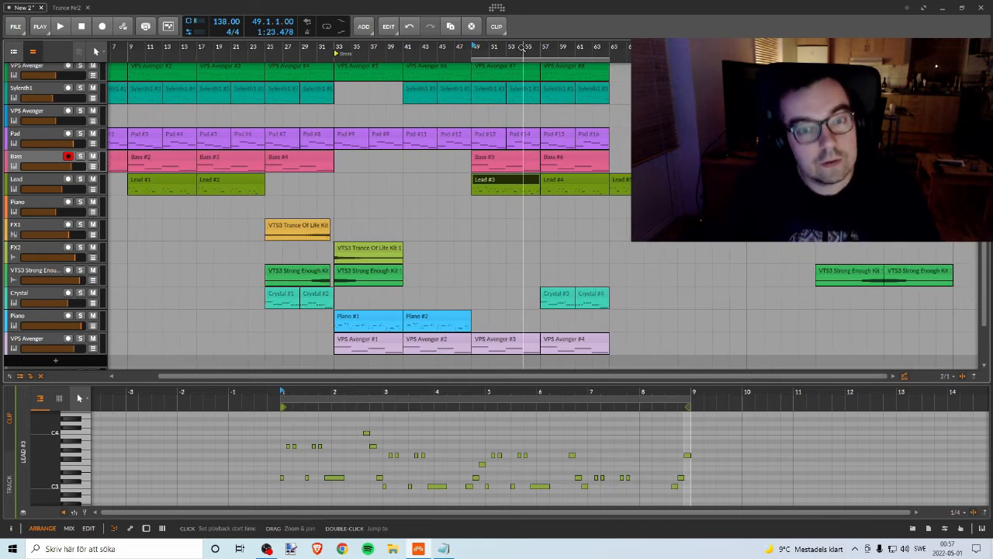
scroll(506, 72, up, 2)
scroll(500, 72, down, 3)
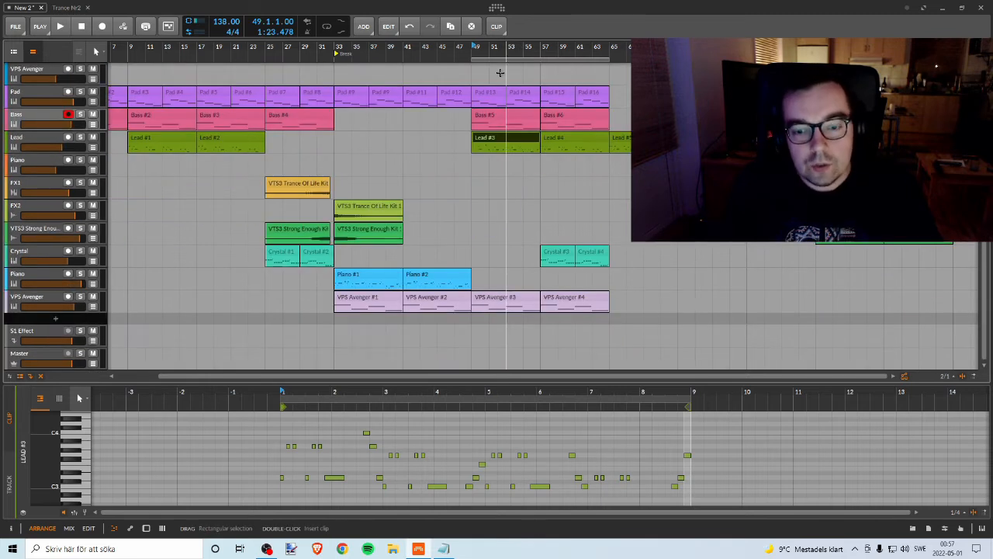
scroll(500, 75, up, 1)
scroll(501, 75, up, 3)
scroll(500, 75, down, 1)
scroll(501, 78, up, 1)
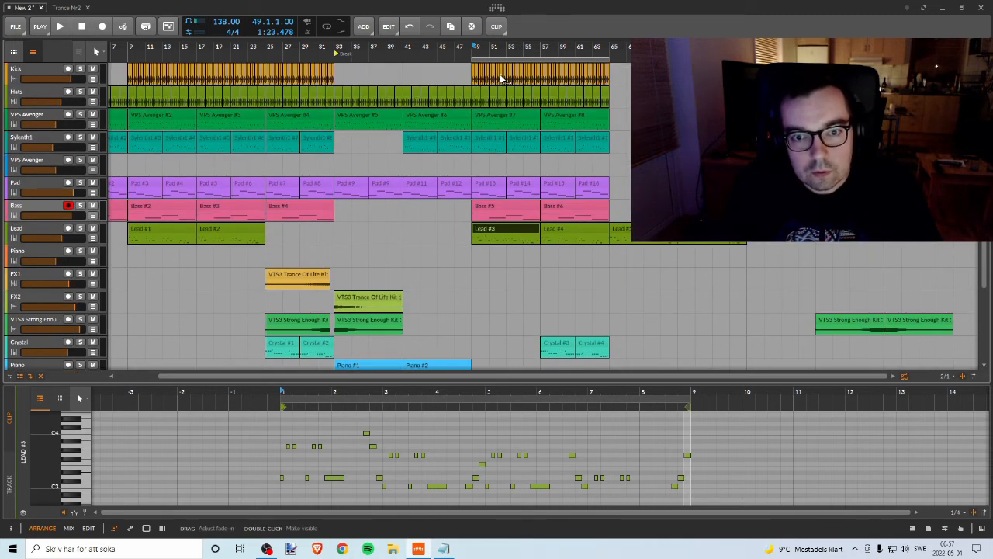
scroll(500, 78, down, 3)
scroll(501, 78, up, 3)
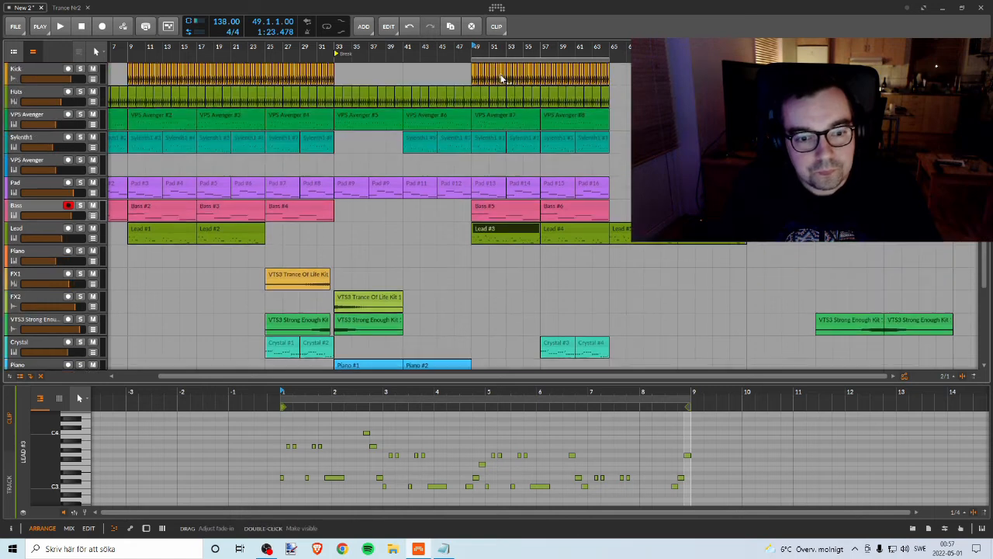
scroll(503, 76, down, 3)
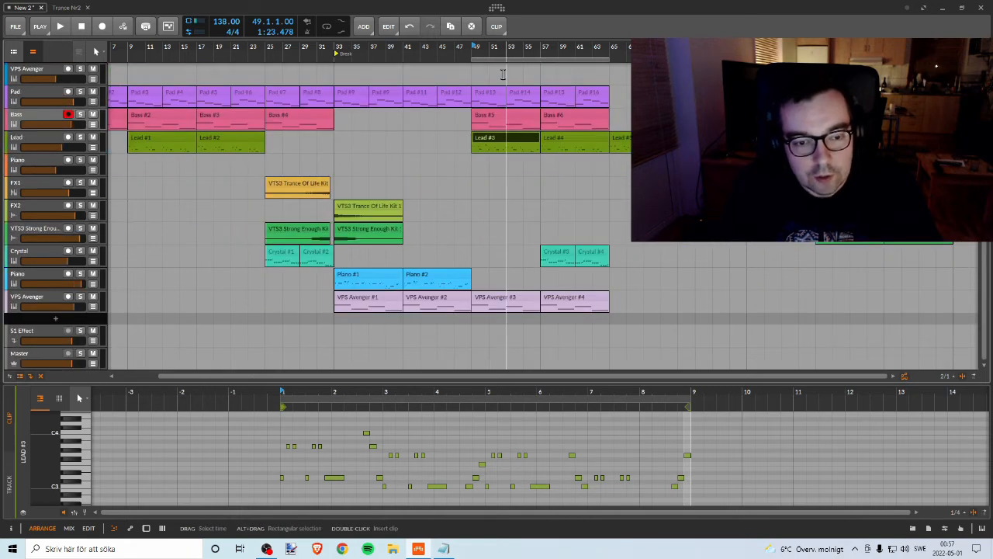
scroll(503, 74, up, 3)
scroll(504, 76, down, 4)
scroll(505, 71, up, 5)
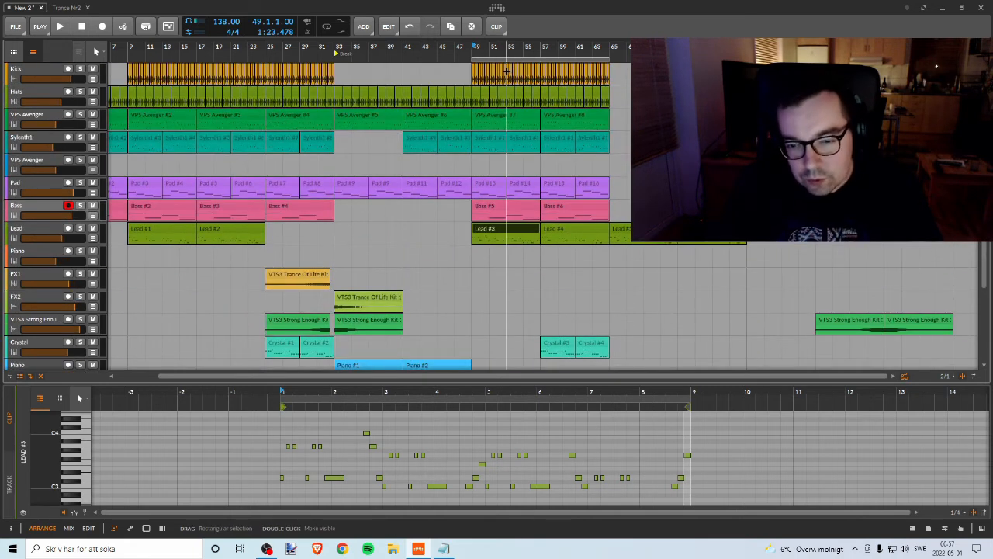
key(alt+Tab)
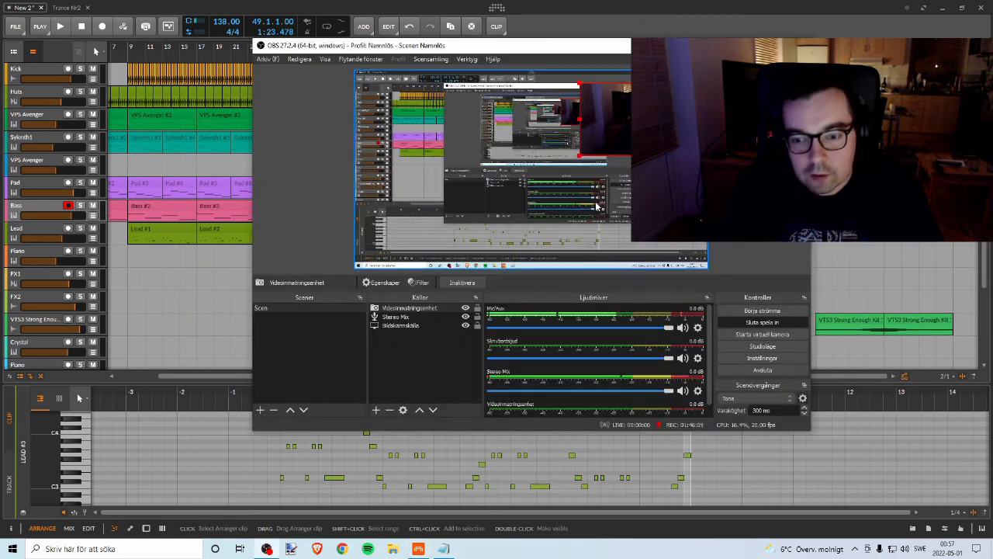
key(alt+Tab)
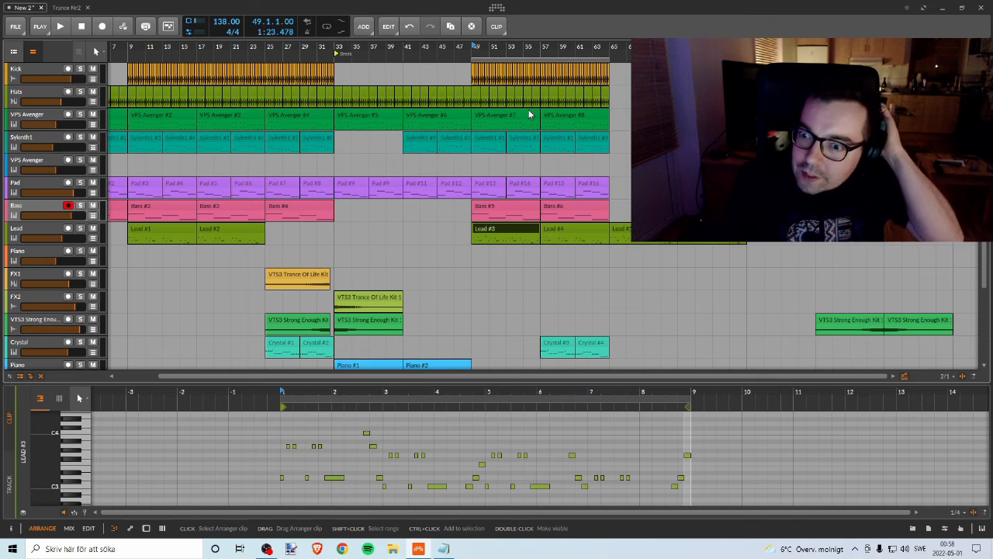
Step: Move the loop region onto the break, bars 33 to 49, and set the playback start to bar 33
drag(349, 48, 413, 48)
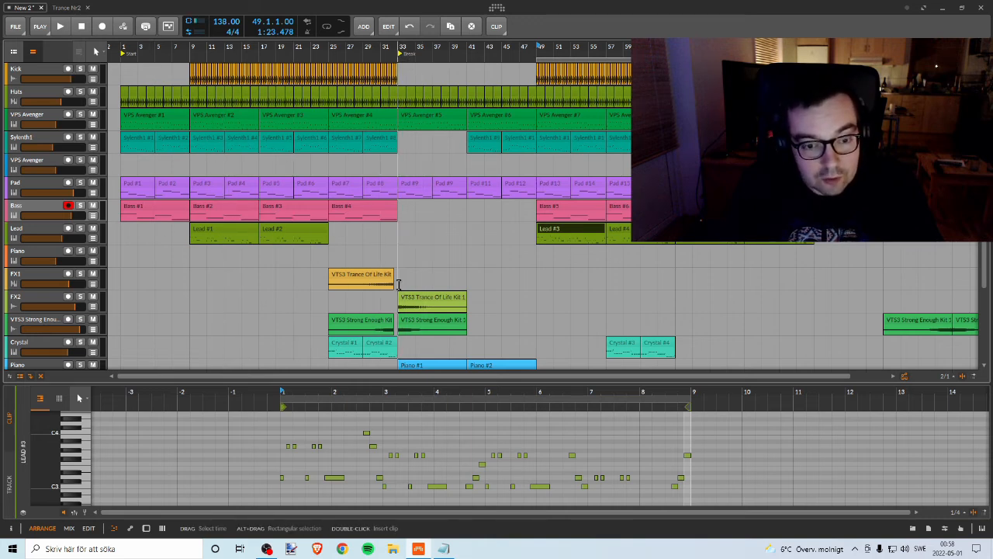
scroll(370, 321, down, 1)
scroll(398, 233, up, 1)
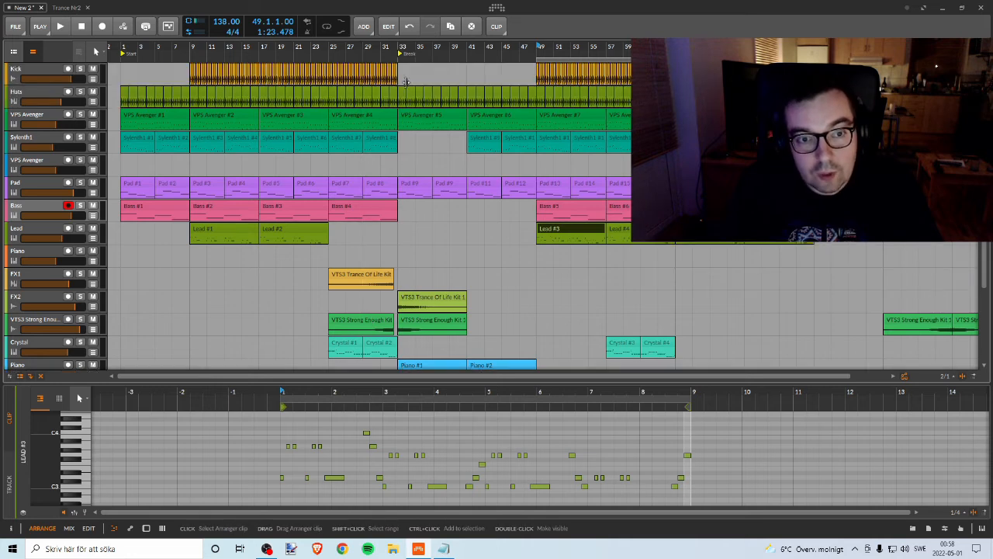
scroll(405, 81, right, 3)
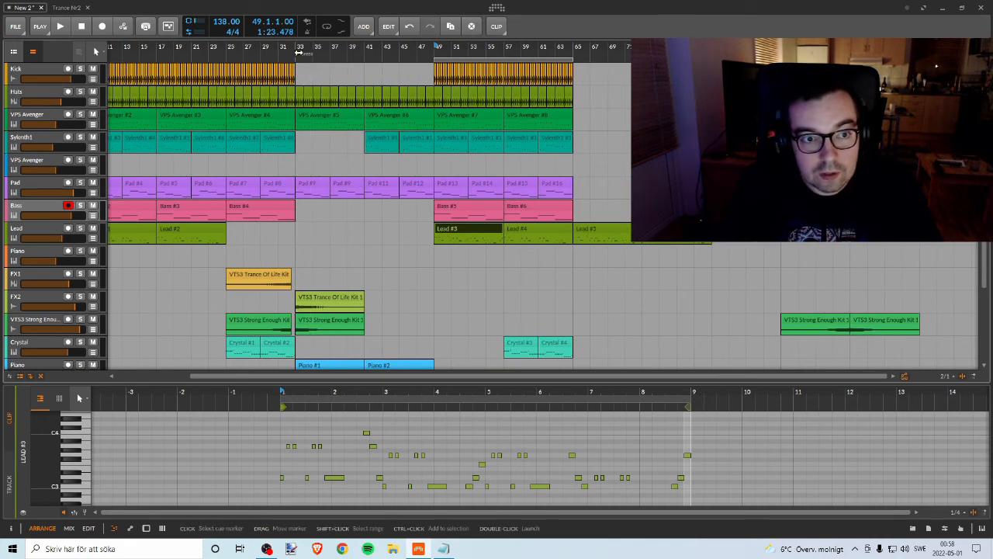
click(471, 48)
mouse_move(466, 60)
mouse_down()
mouse_move(323, 60)
mouse_move(475, 72)
mouse_up()
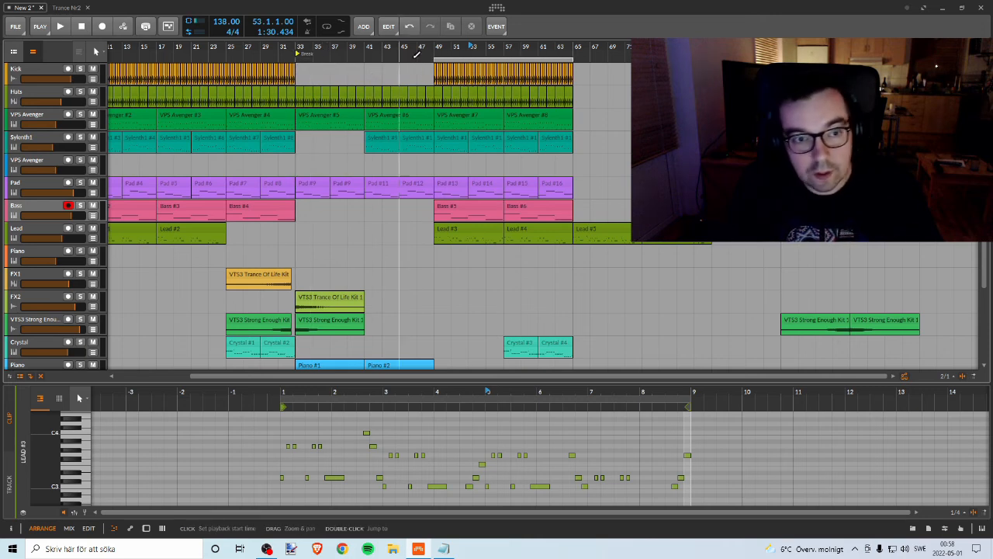
drag(451, 59, 316, 58)
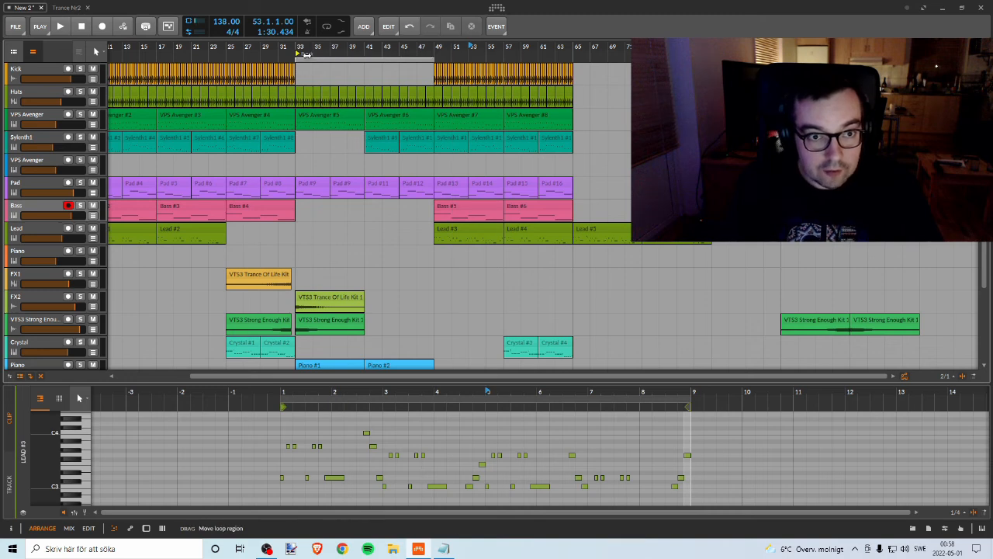
click(307, 55)
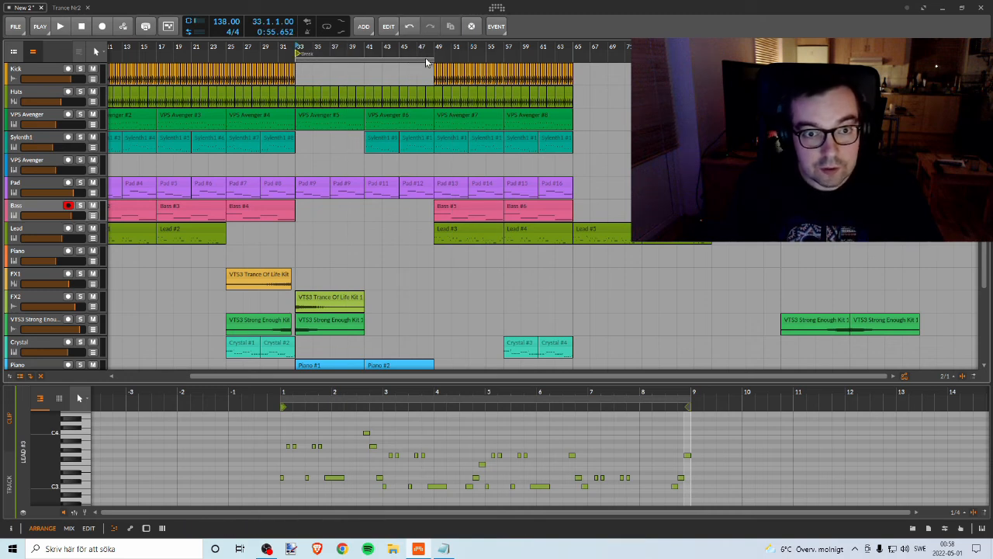
Step: Shorten the loop region to the first eight bars of the break, from bar 33 to bar 41
drag(355, 54, 355, 55)
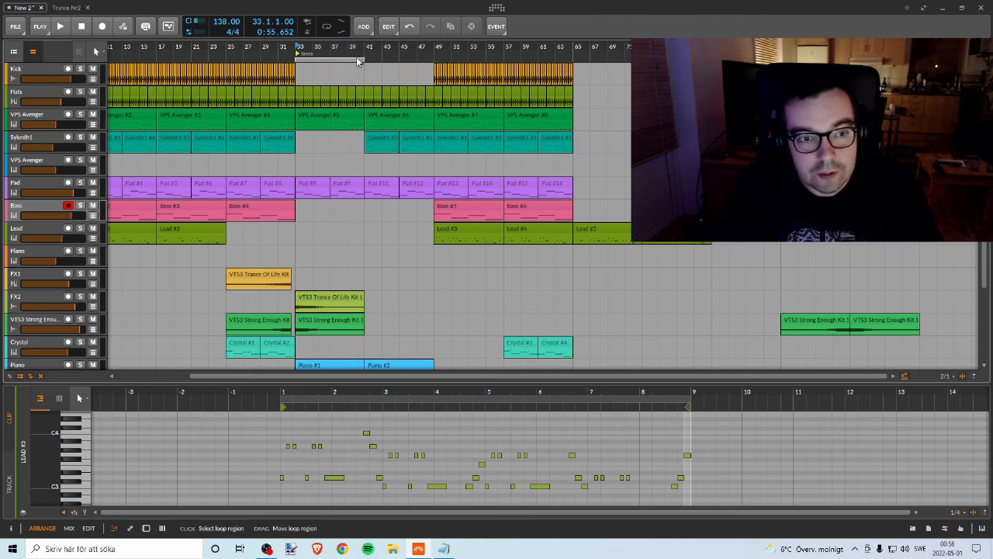
drag(339, 60, 345, 60)
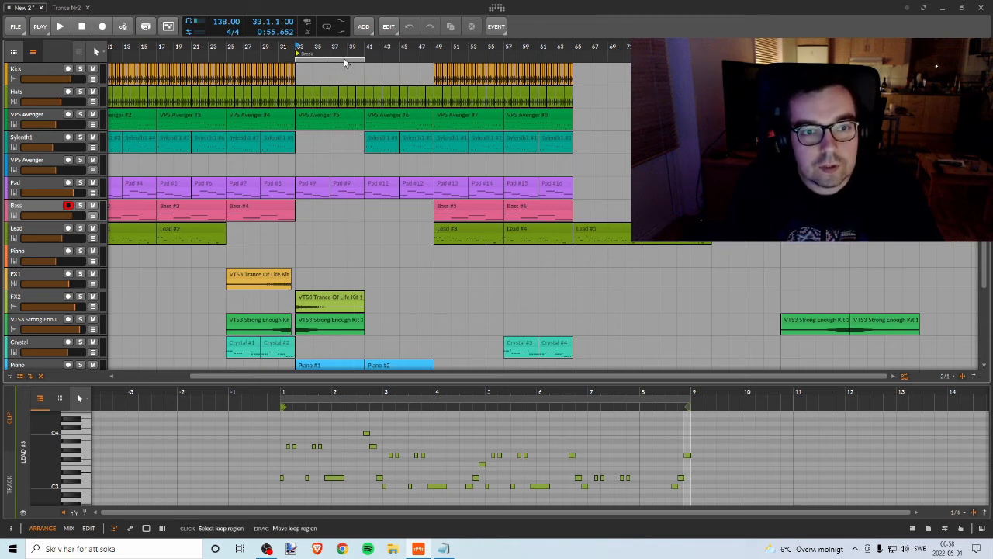
drag(155, 47, 255, 47)
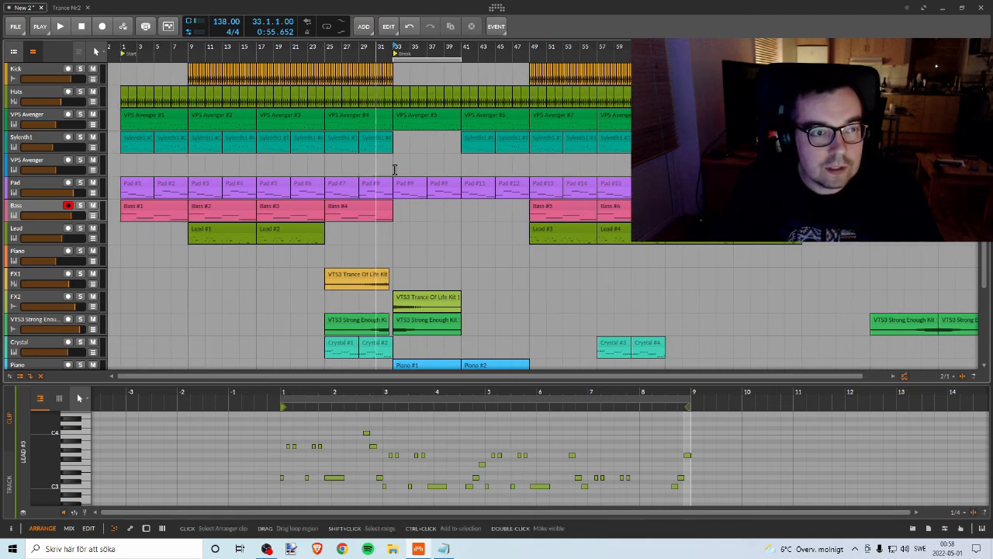
Step: Move the eight-bar loop region to the start of the track, covering bars 1 to 9
drag(443, 60, 526, 61)
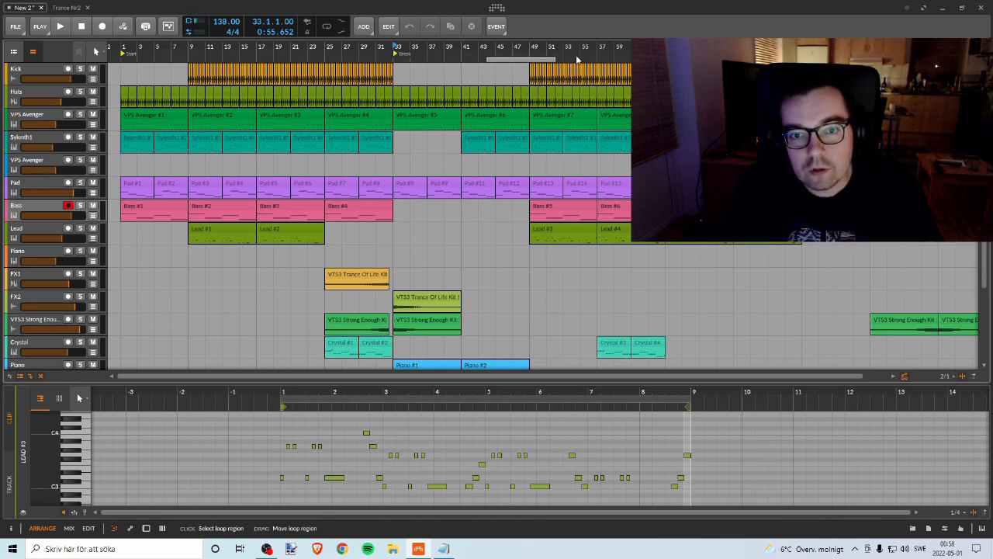
drag(563, 48, 27, 57)
scroll(396, 186, down, 3)
scroll(392, 186, up, 3)
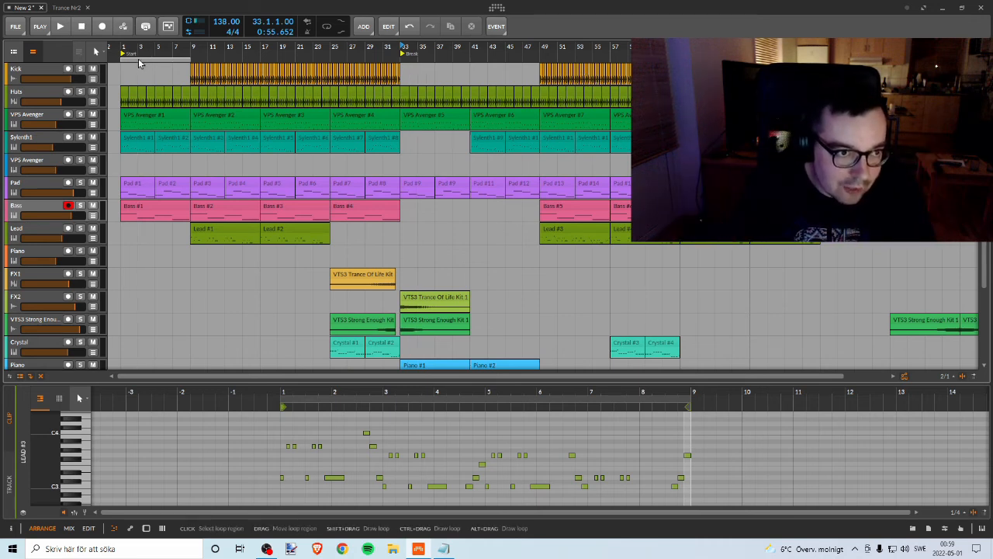
drag(140, 63, 172, 64)
drag(254, 63, 64, 68)
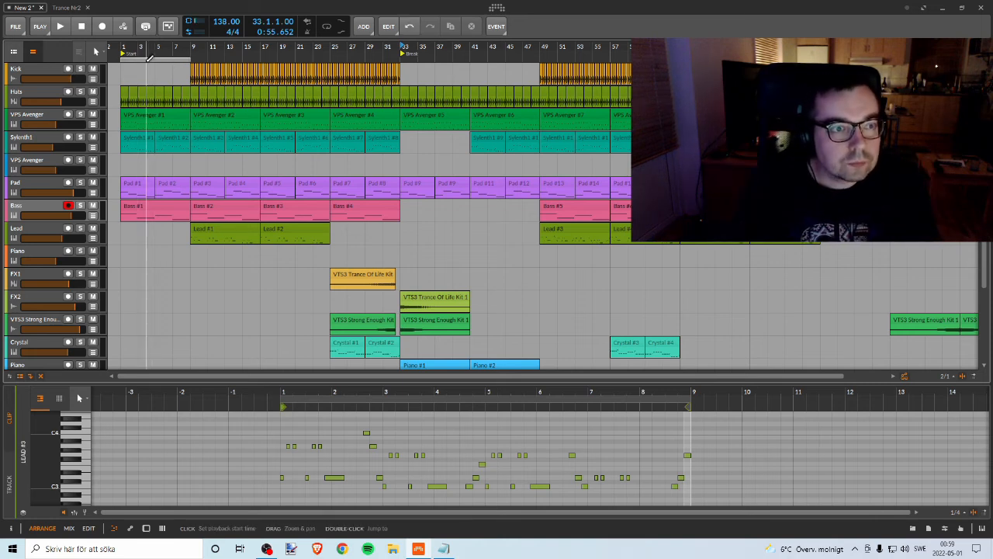
Step: Set the loop region over bars 49 to 65 and play the section from bar 49
drag(163, 61, 490, 62)
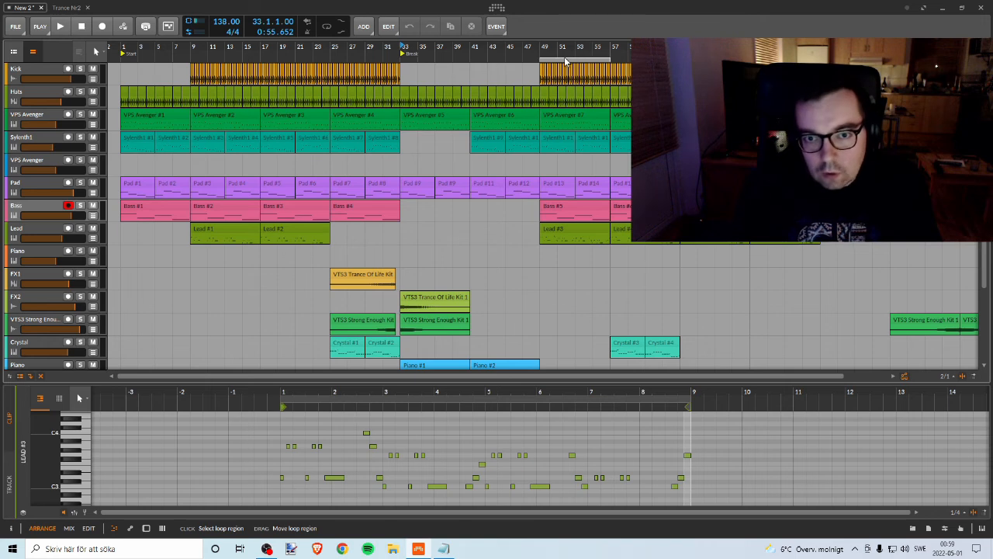
drag(566, 62, 567, 62)
mouse_move(568, 53)
mouse_down()
mouse_move(407, 53)
mouse_move(514, 52)
mouse_up()
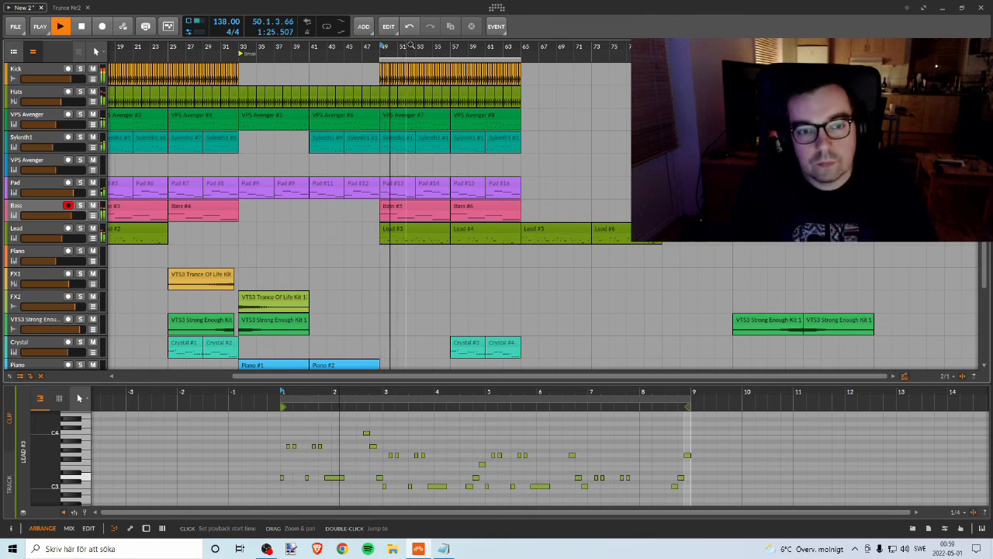
drag(441, 48, 401, 48)
scroll(440, 190, down, 3)
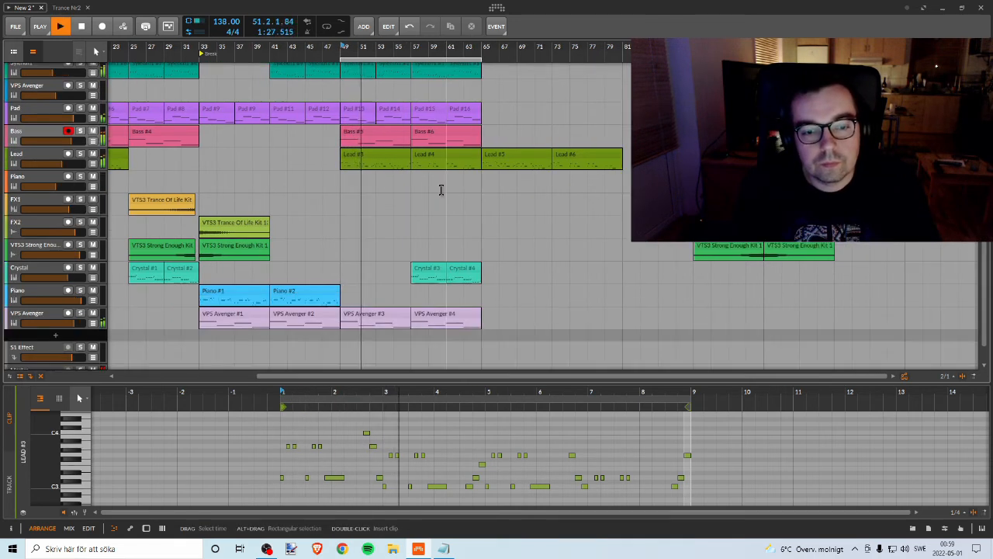
scroll(440, 190, up, 3)
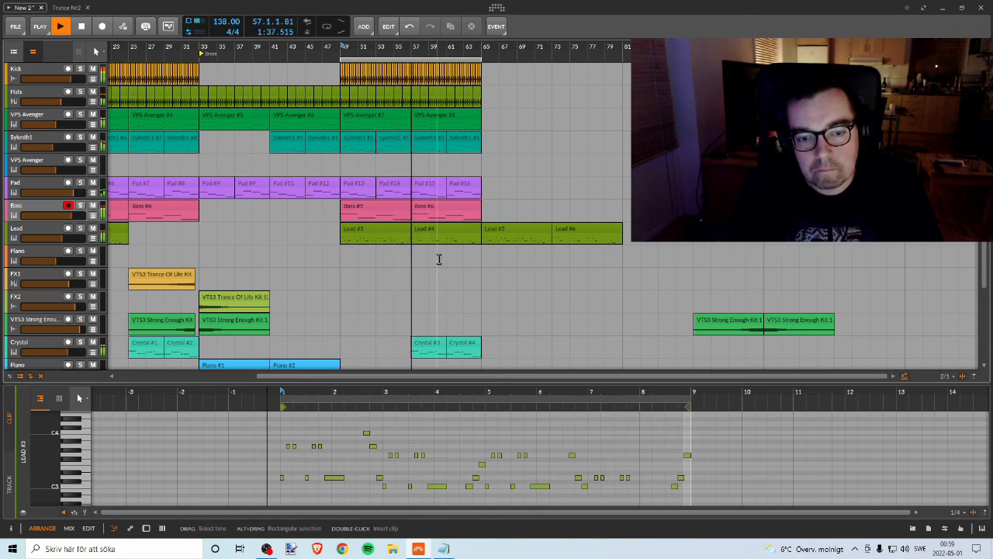
Step: Copy the Crystal #3 and Crystal #4 clips directly behind themselves so the copies start at bar 65
scroll(449, 277, down, 2)
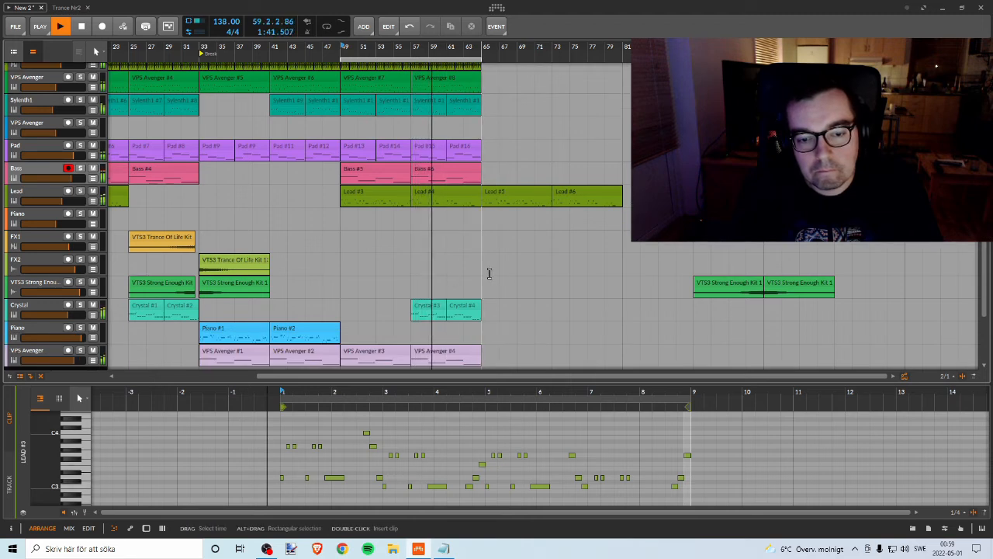
scroll(489, 276, down, 2)
scroll(489, 275, up, 2)
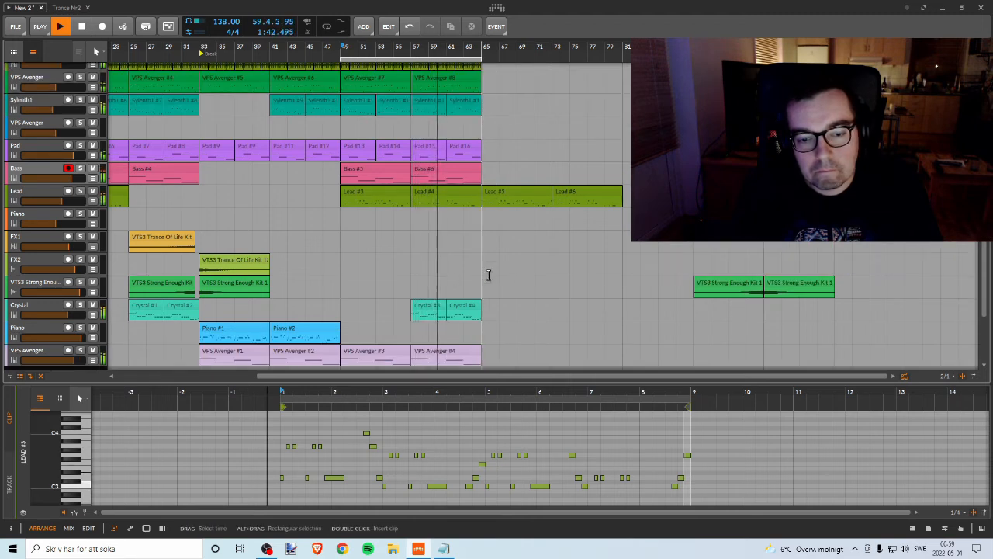
click(466, 308)
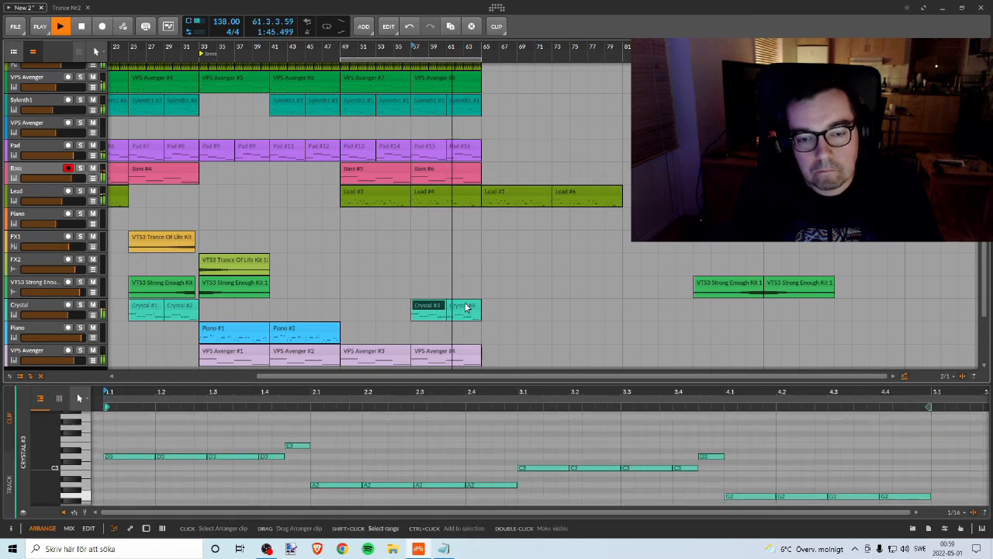
shift+click(466, 308)
drag(434, 306, 499, 308)
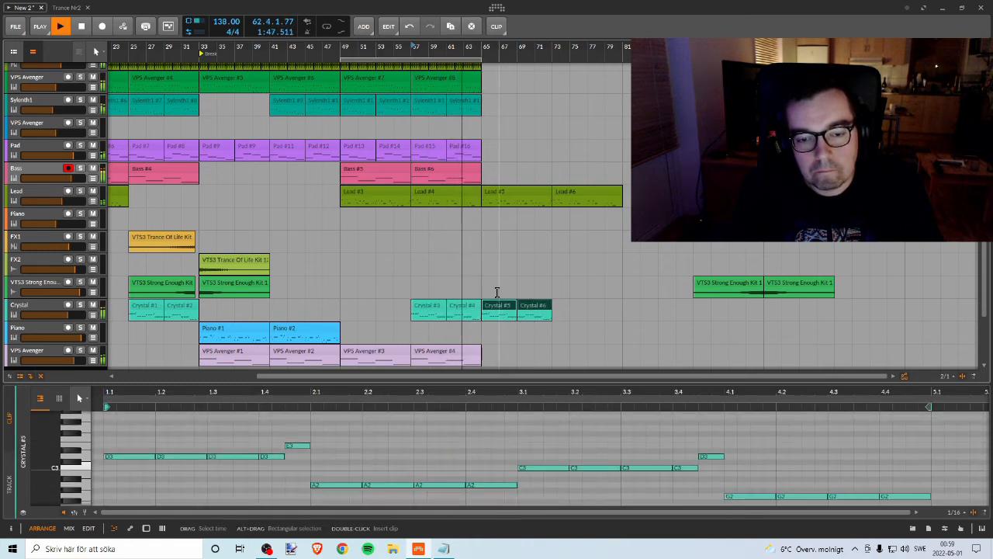
scroll(496, 292, up, 2)
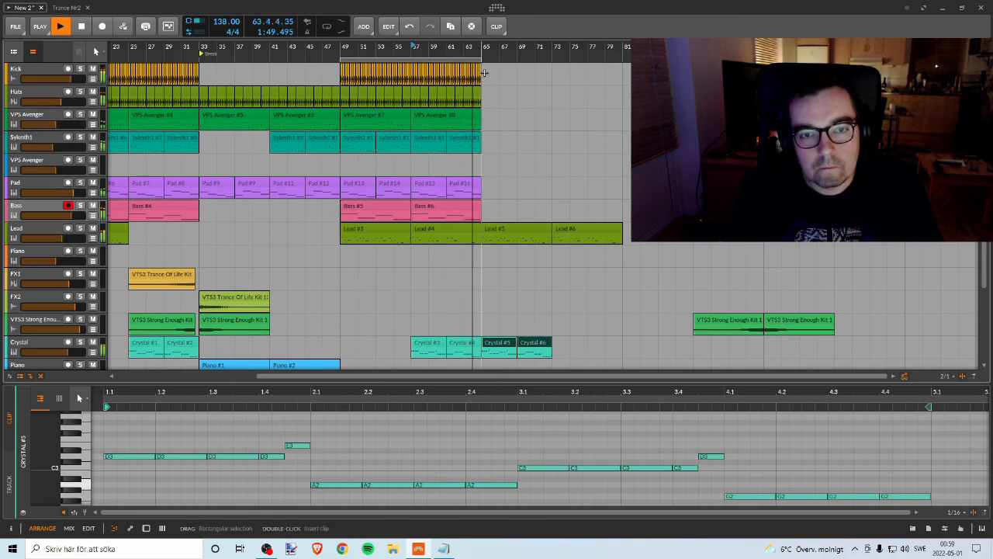
Step: Copy the Kick, Hats, VPS Avenger, Sylenth1, Pad and Bass clips of bars 57–65 to bar 65, and move the loop region to start there
key(space)
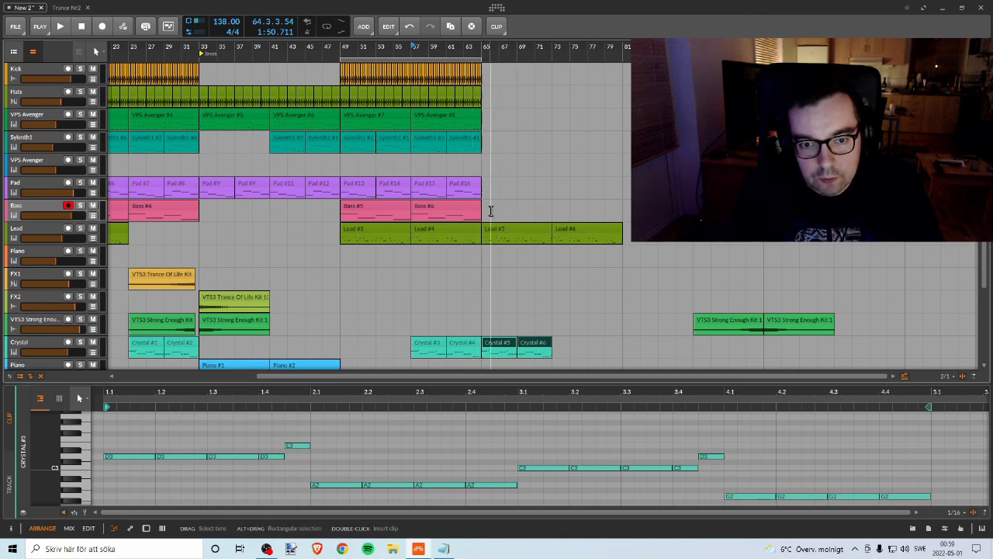
drag(491, 210, 412, 62)
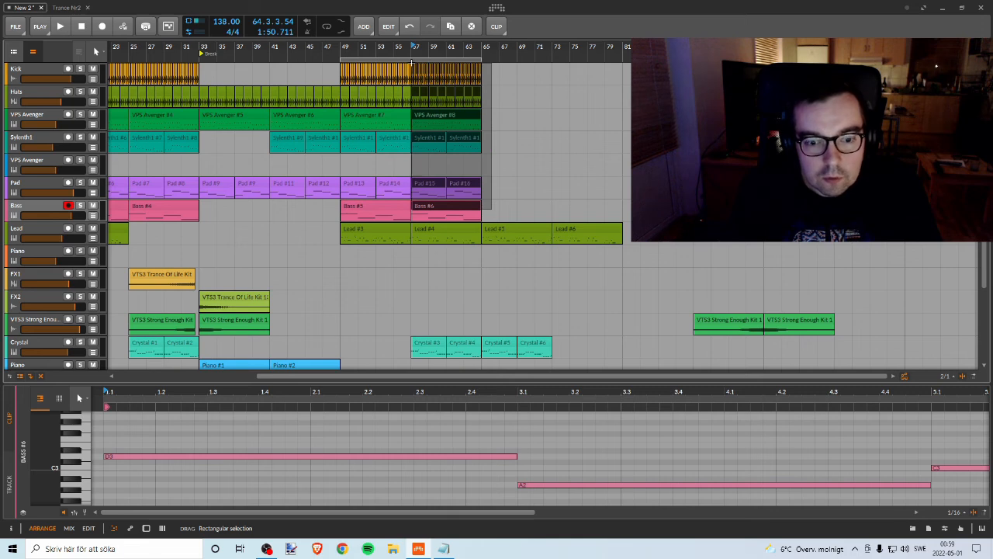
drag(412, 63, 636, 60)
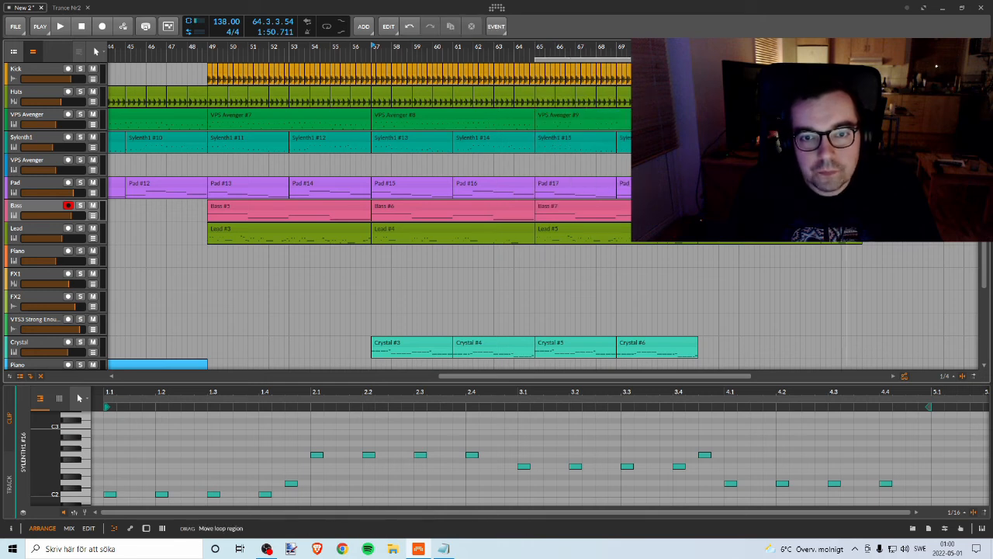
Step: Play the extended section from bar 65 up to the end of its copied clips
key(space)
drag(538, 48, 520, 48)
scroll(520, 131, down, 3)
scroll(521, 131, up, 3)
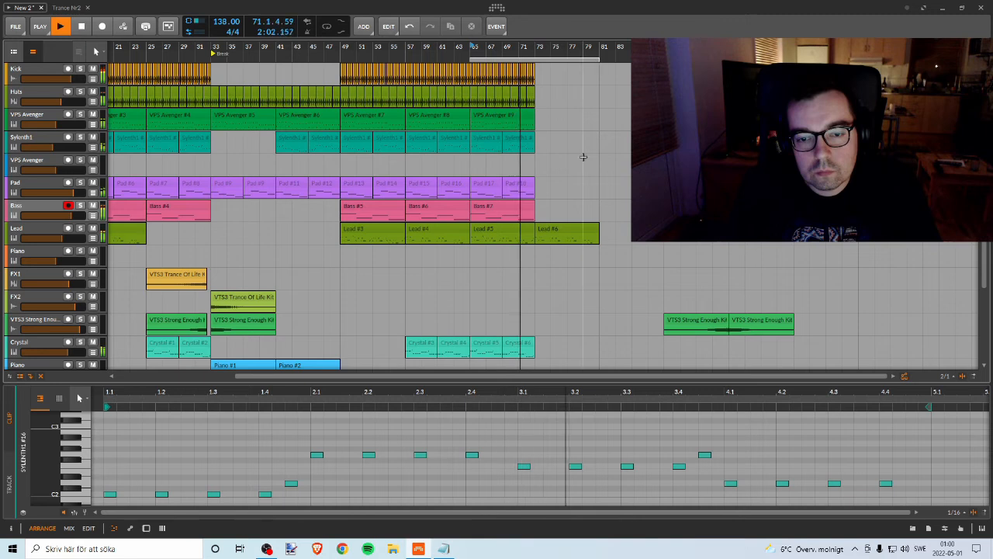
Step: Stop playback and delete the Lead #6 clip at bar 73
key(space)
click(561, 230)
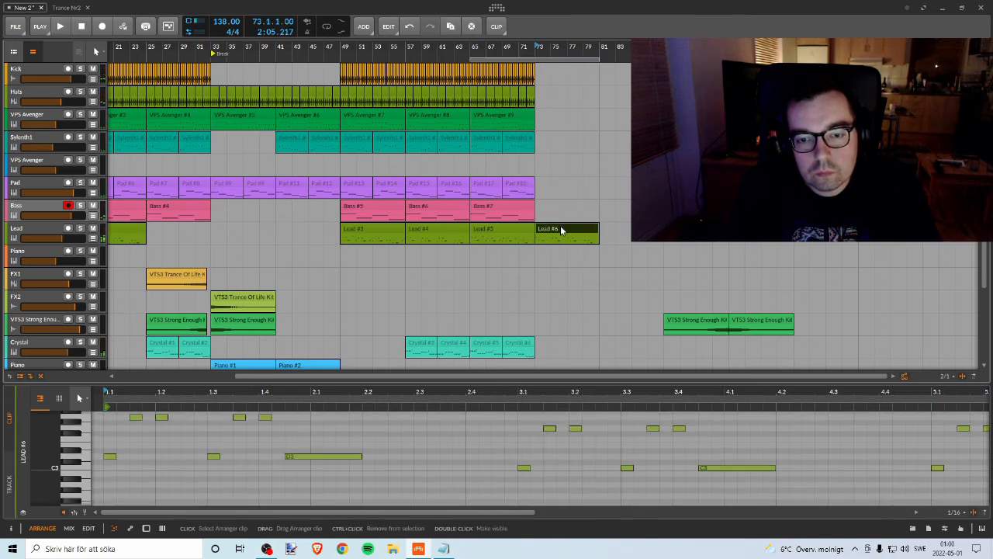
key(Delete)
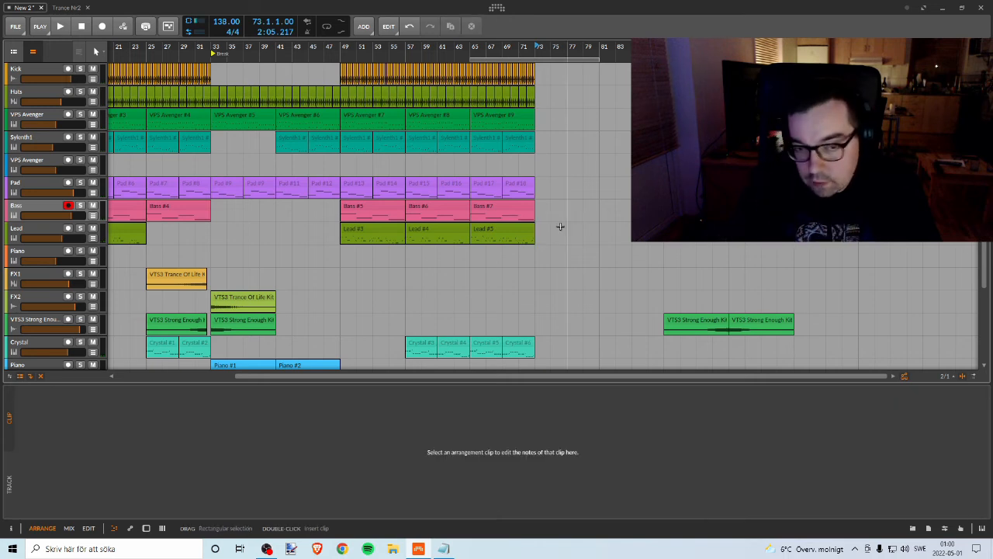
Step: Copy the Hats, VPS Avenger, Sylenth1, Pad and Bass clips of bars 1–9 to the end of the arrangement at bar 73
drag(502, 60, 21, 77)
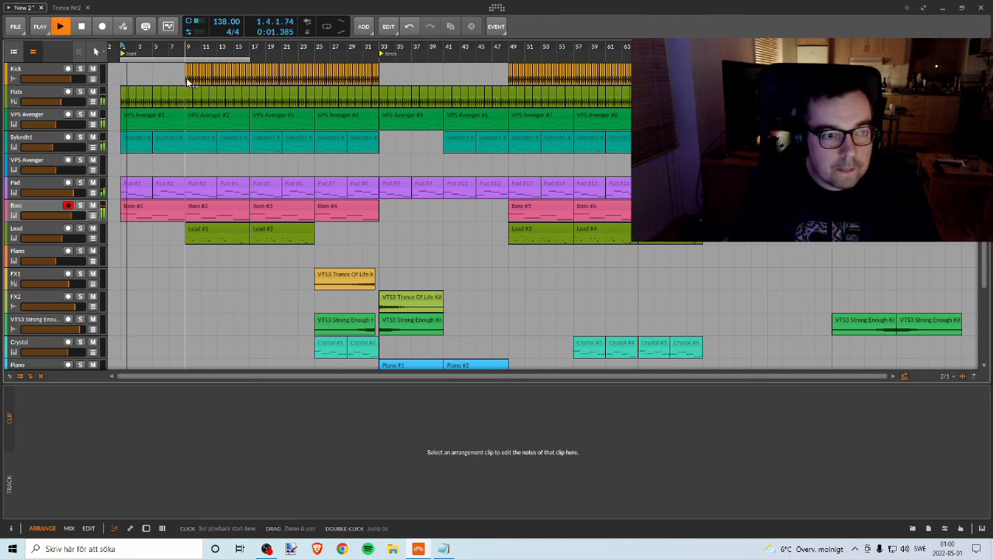
key(space)
click(131, 97)
click(179, 207)
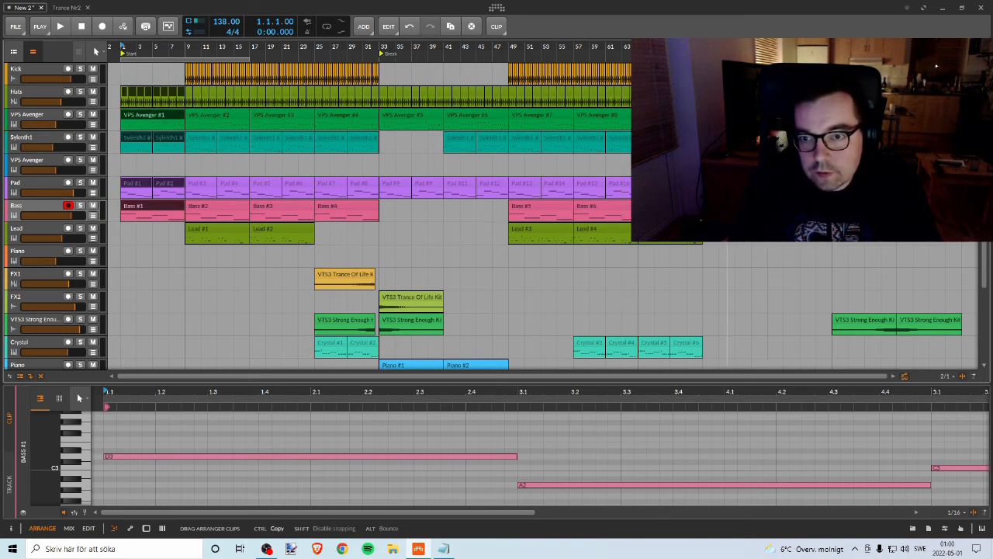
click(758, 184)
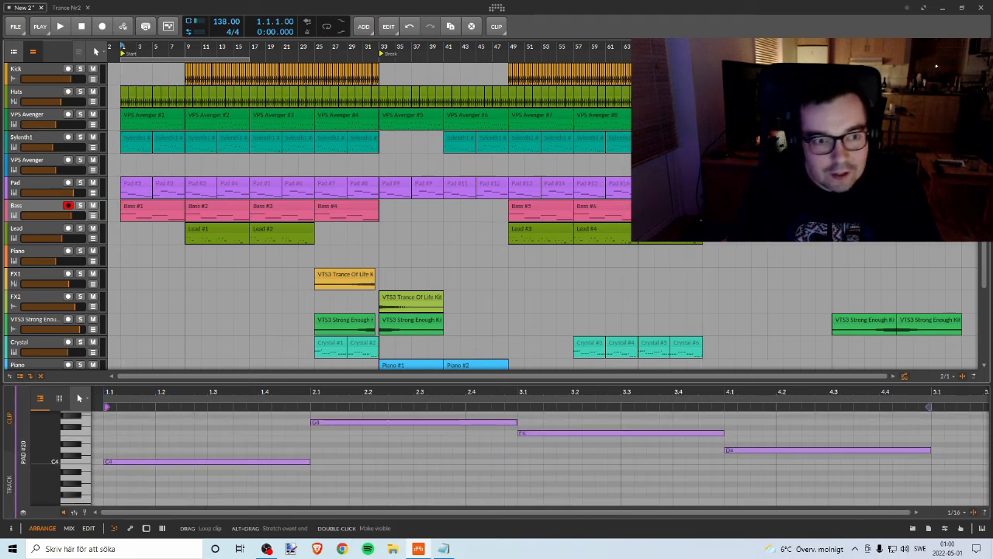
scroll(729, 189, down, 3)
scroll(686, 192, up, 3)
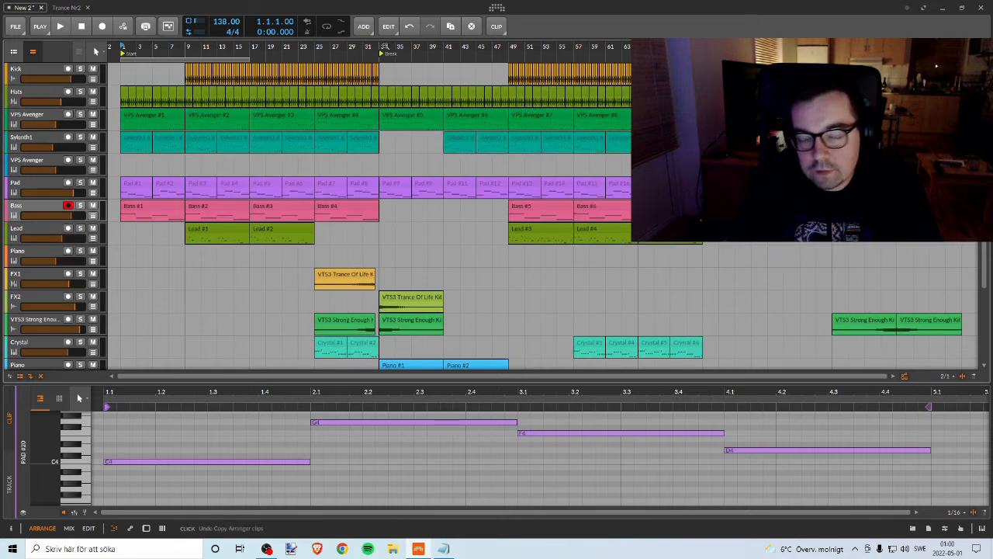
Step: Extend the loop region from bar 1 over the whole arrangement and show the realtime ruler
drag(249, 59, 776, 59)
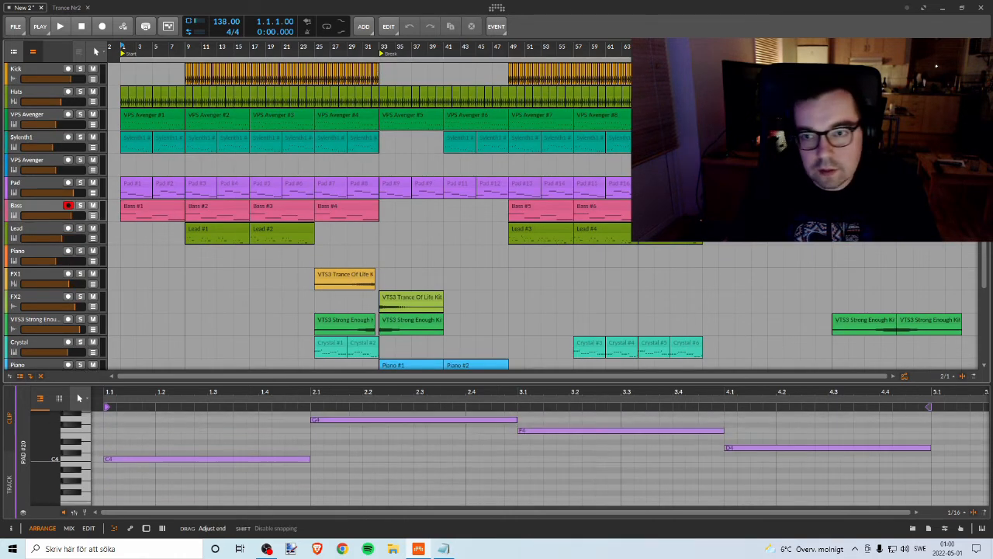
right_click(412, 50)
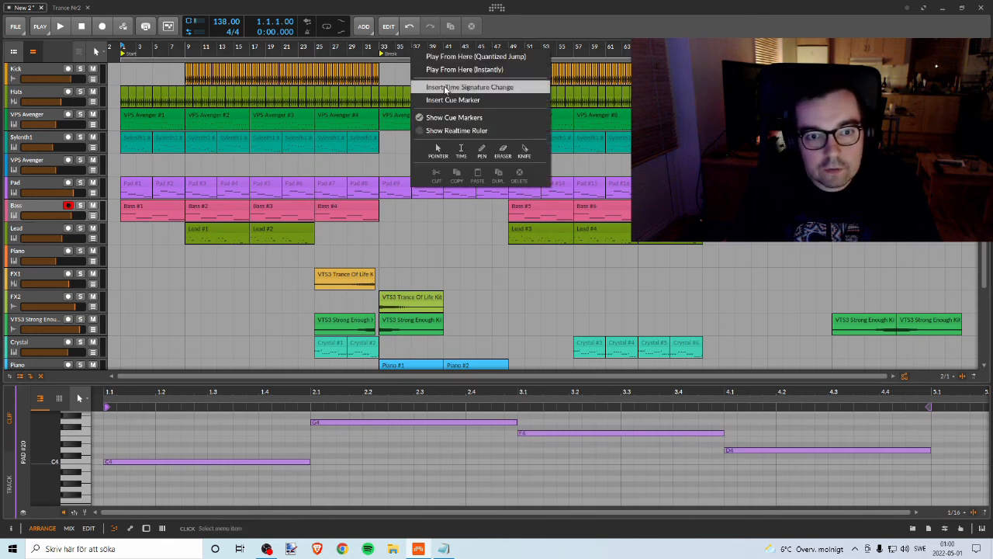
click(450, 131)
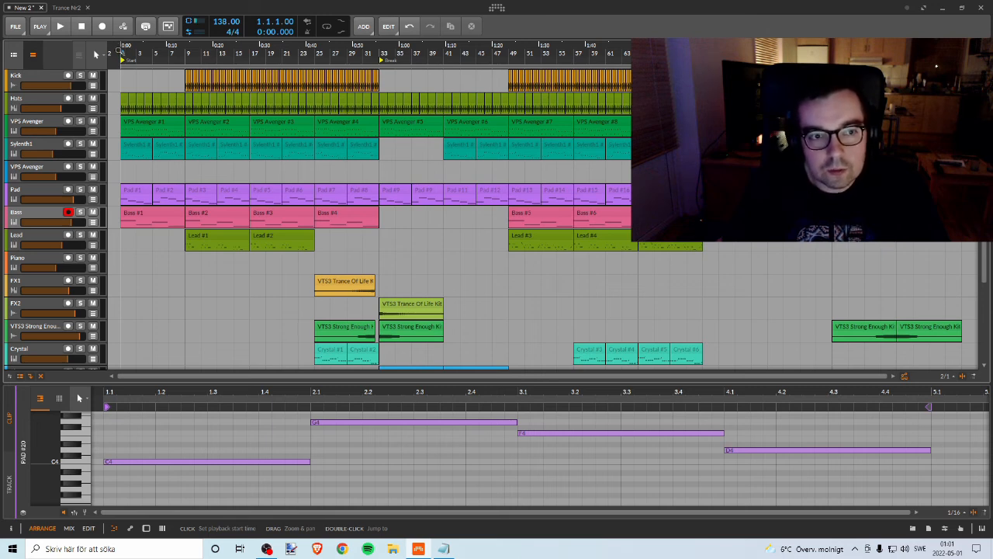
Step: Play the track from the start with looping turned on and look over all tracks of the arrangement
key(space)
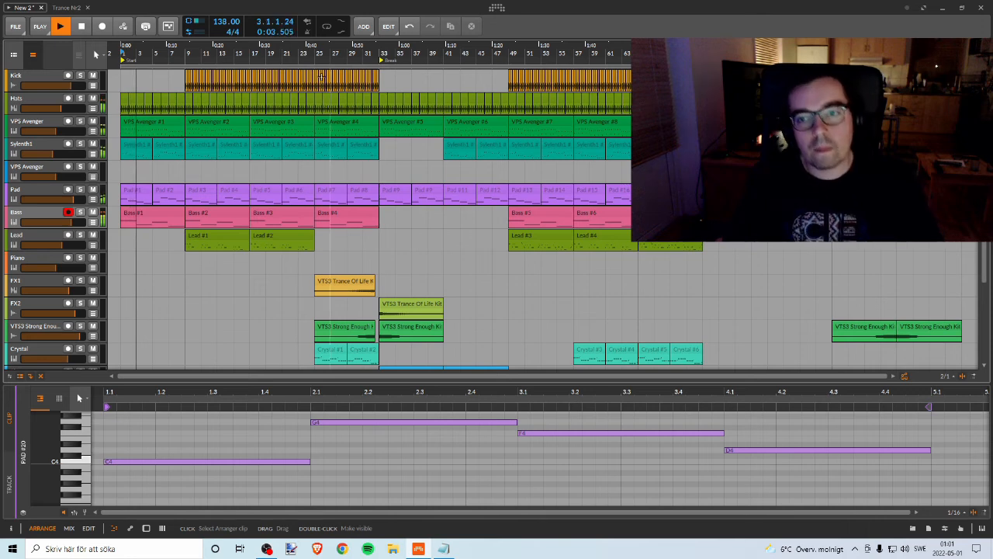
click(328, 27)
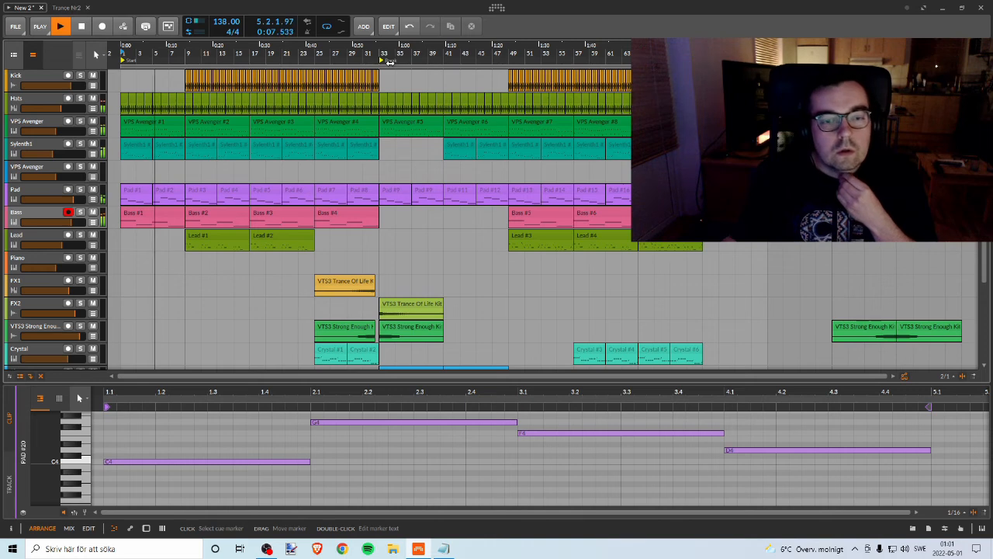
scroll(409, 130, down, 3)
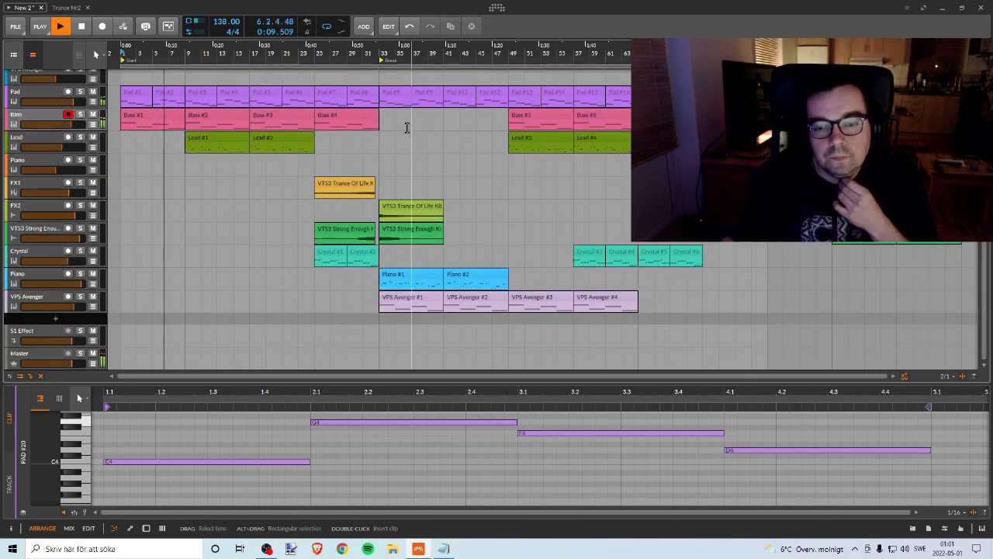
scroll(398, 115, up, 3)
scroll(396, 116, down, 3)
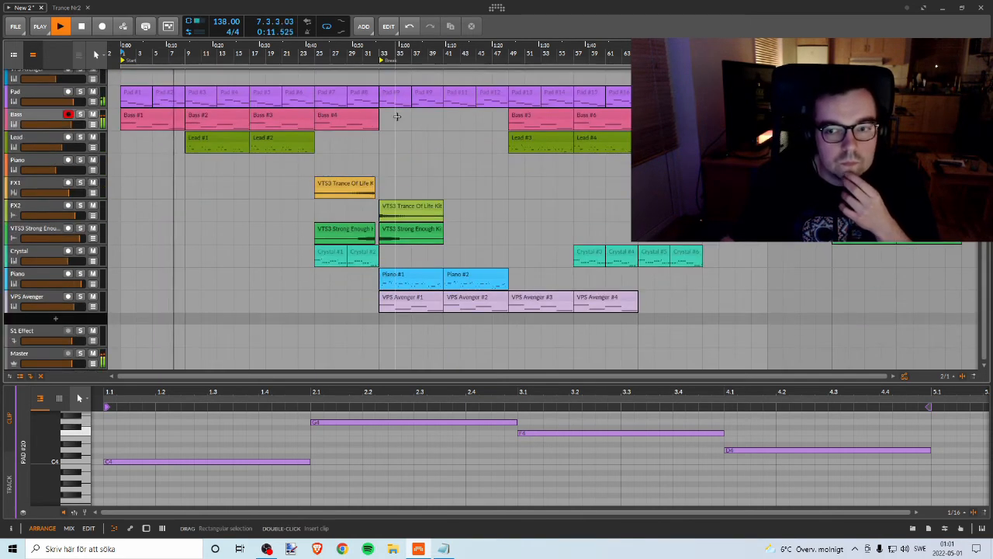
scroll(397, 117, up, 3)
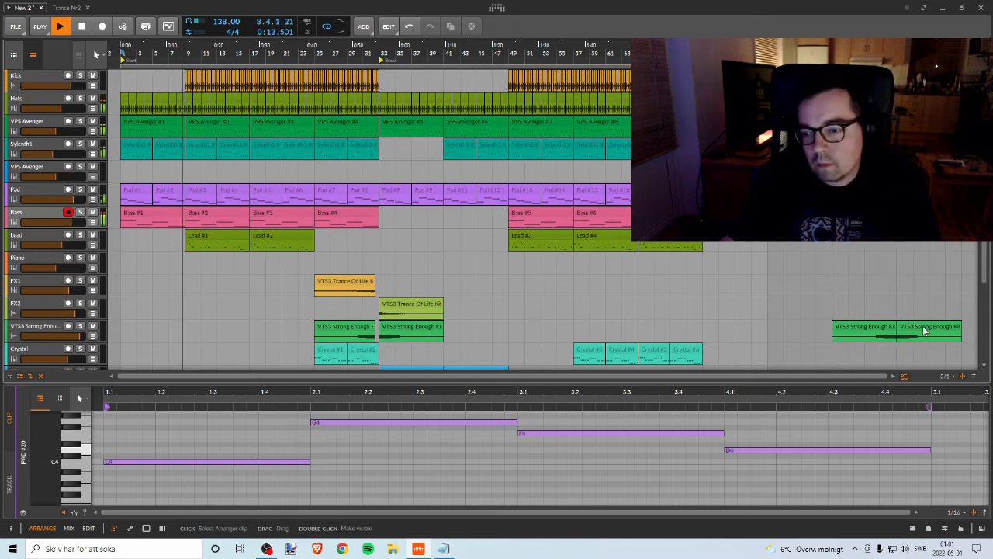
scroll(802, 303, down, 4)
scroll(803, 303, up, 3)
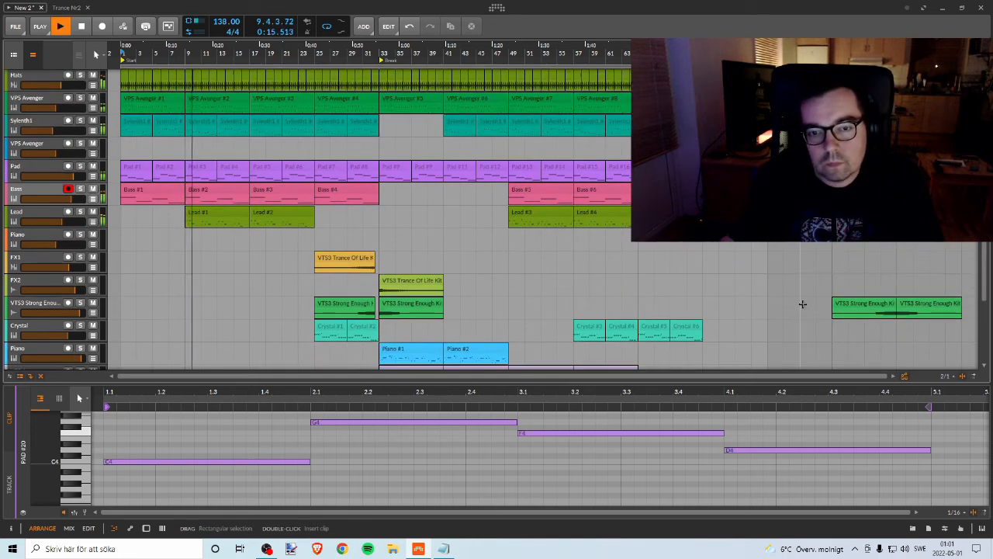
scroll(802, 303, down, 4)
scroll(802, 302, up, 4)
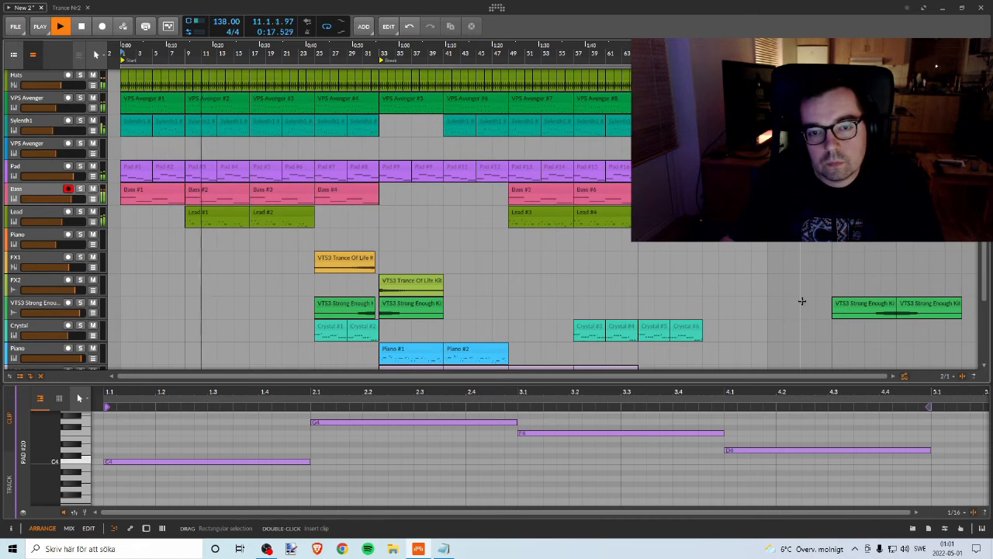
scroll(802, 301, up, 1)
scroll(798, 297, down, 2)
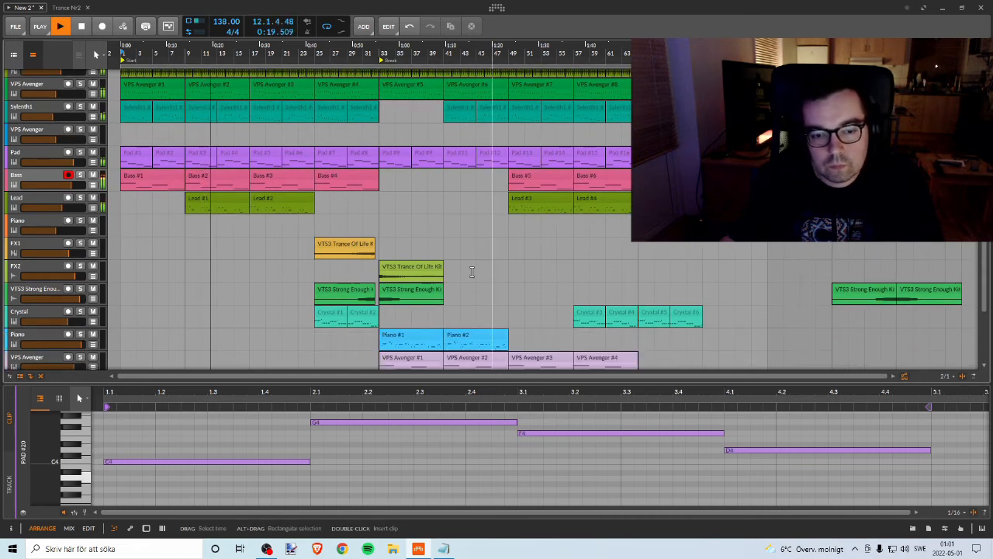
Step: Try to copy the two spare VTS3 Strong Enough Kit clips from bar 89 to bar 41
click(848, 291)
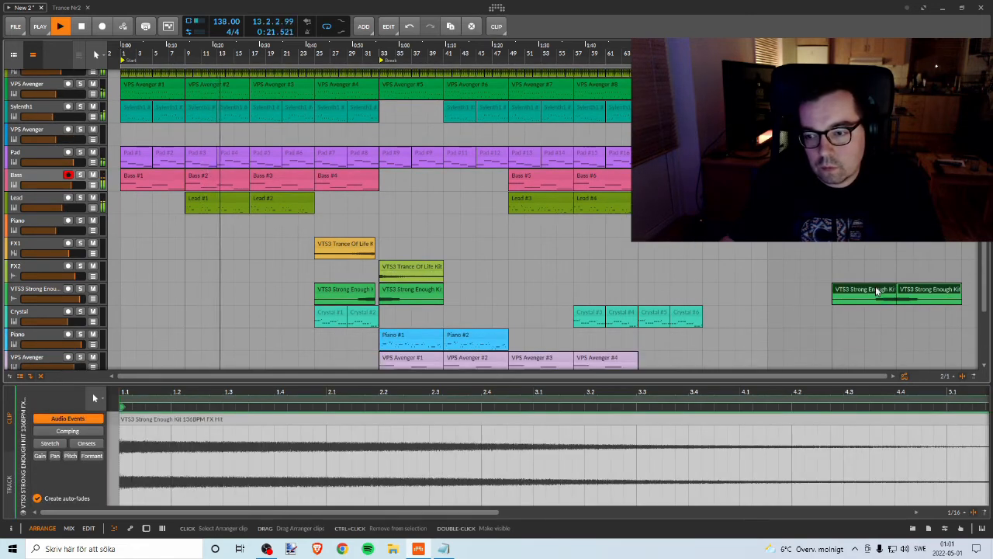
drag(877, 290, 492, 288)
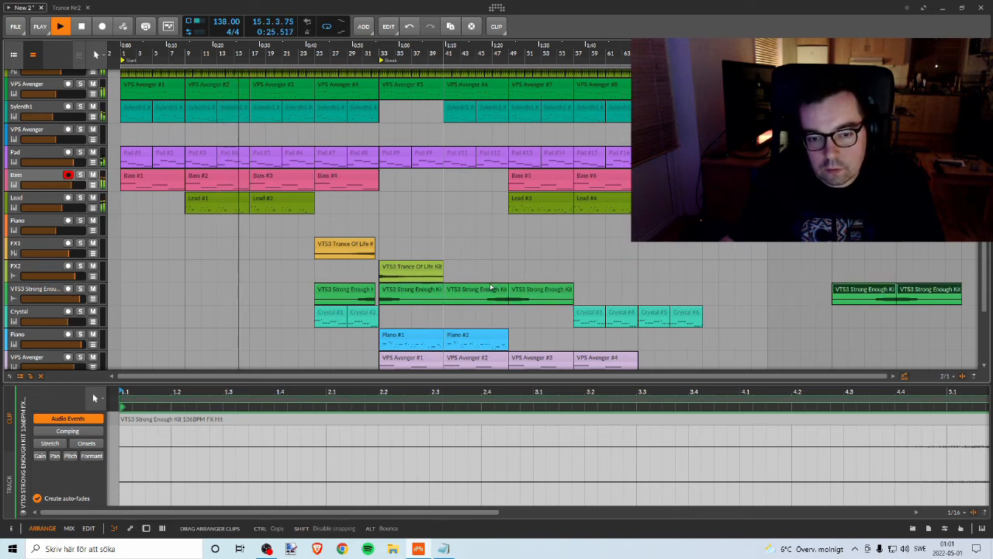
drag(490, 287, 491, 287)
key(ctrl+z)
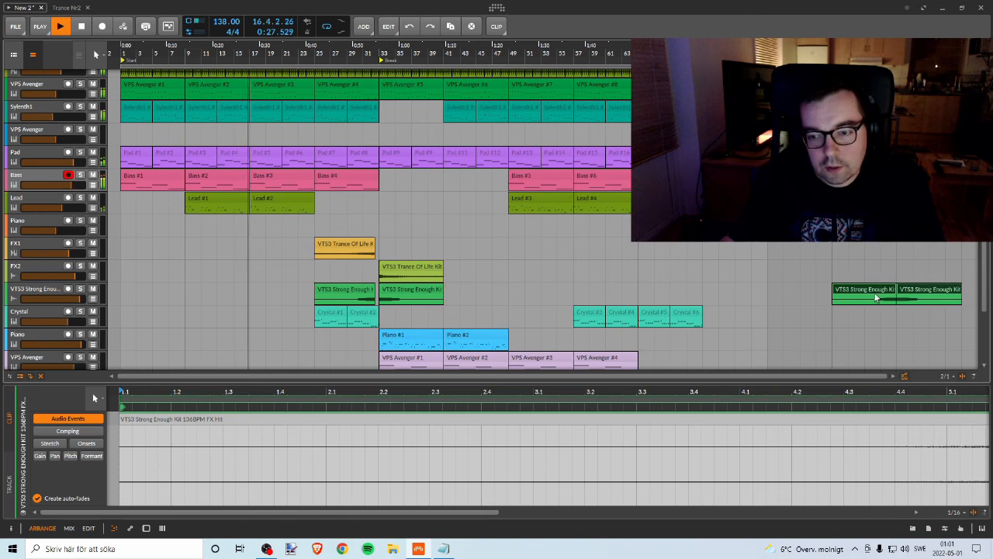
Step: Delete the two spare VTS3 Strong Enough Kit clips at bar 89
key(Delete)
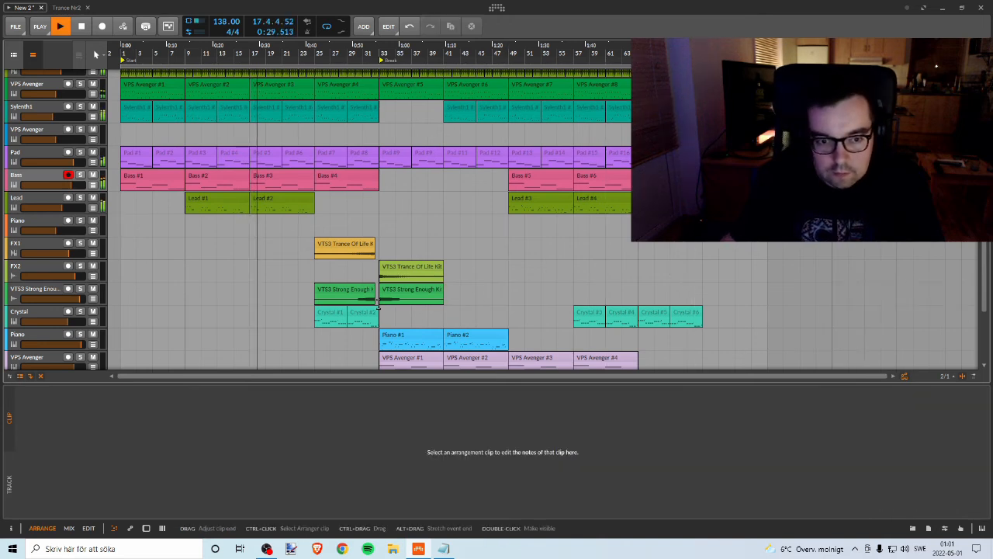
Step: Copy the FX1, FX2 and VTS3 Strong Enough clips of bars 25–41 to bar 41, so the crash and hit land on bar 49
click(357, 294)
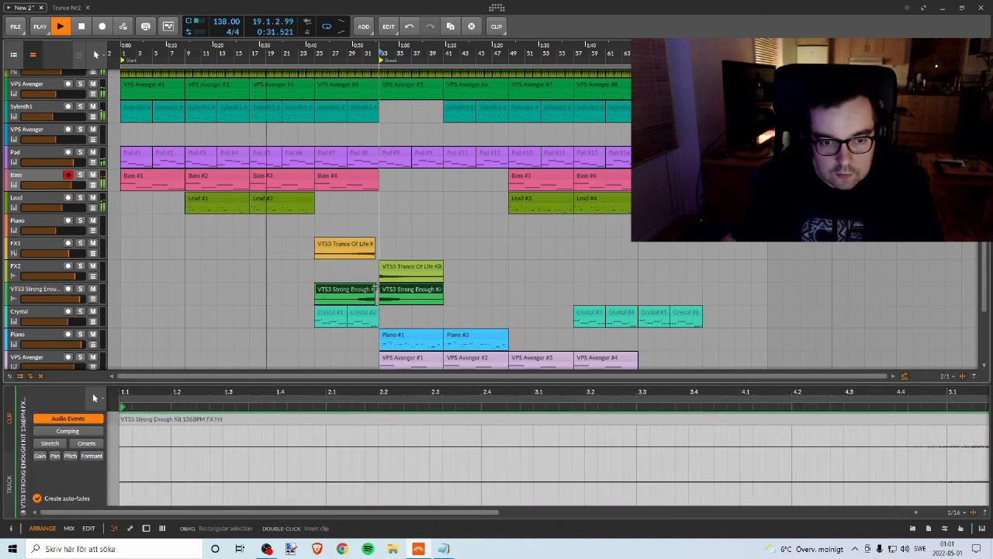
click(401, 275)
ctrl+click(402, 275)
ctrl+click(401, 289)
ctrl+click(361, 290)
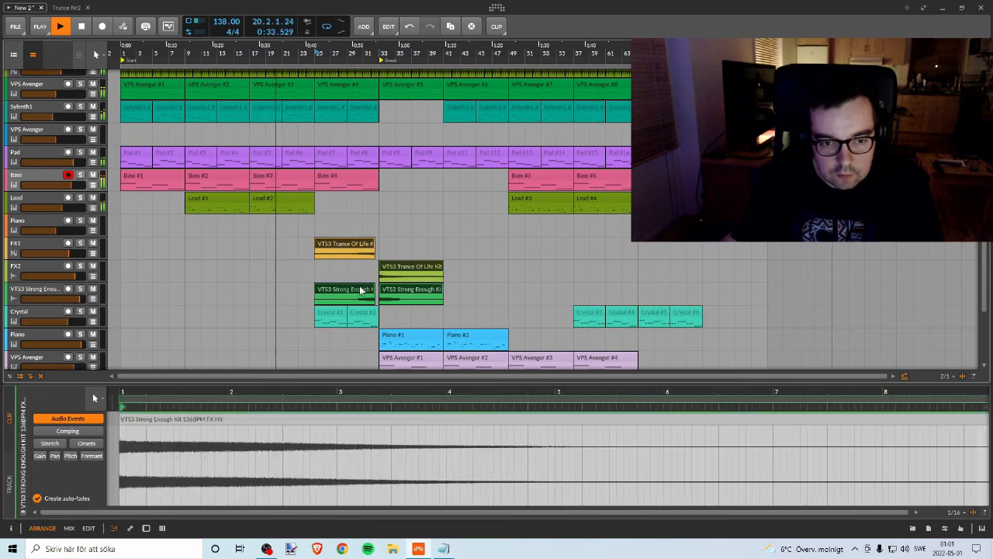
drag(355, 287, 488, 289)
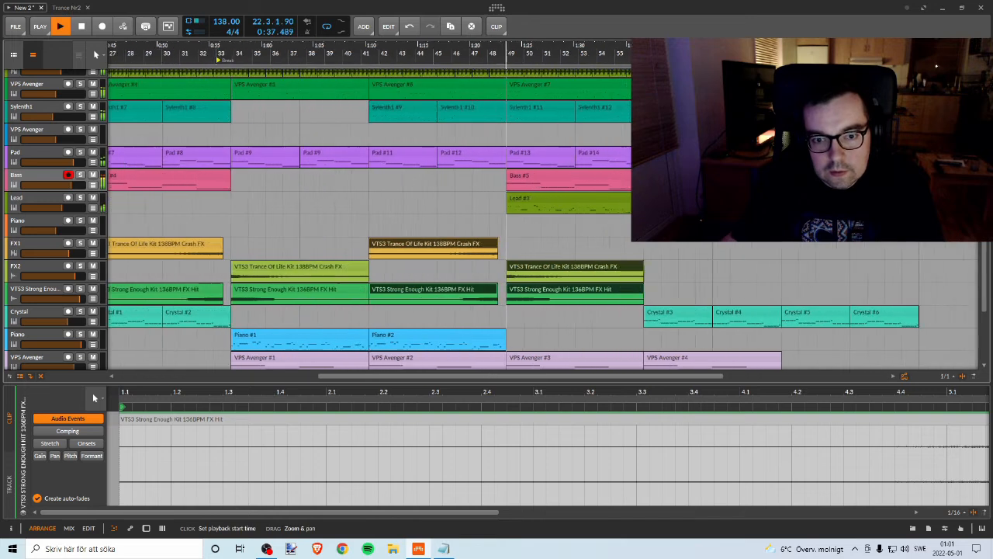
scroll(508, 233, up, 6)
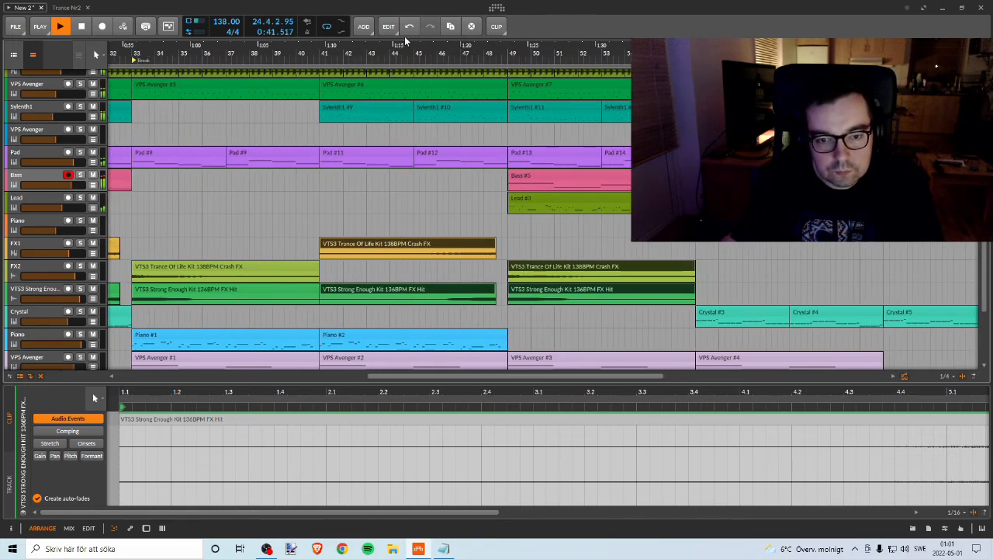
scroll(463, 50, down, 6)
drag(461, 50, 485, 46)
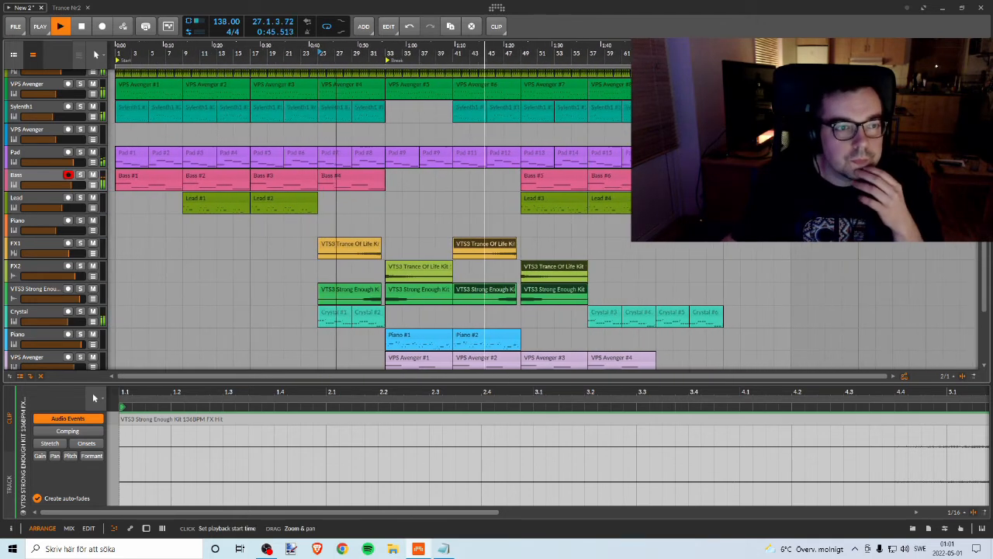
Step: Listen to the break and the extended section after bar 49 while examining the clips on all tracks
scroll(490, 121, up, 2)
scroll(499, 107, down, 3)
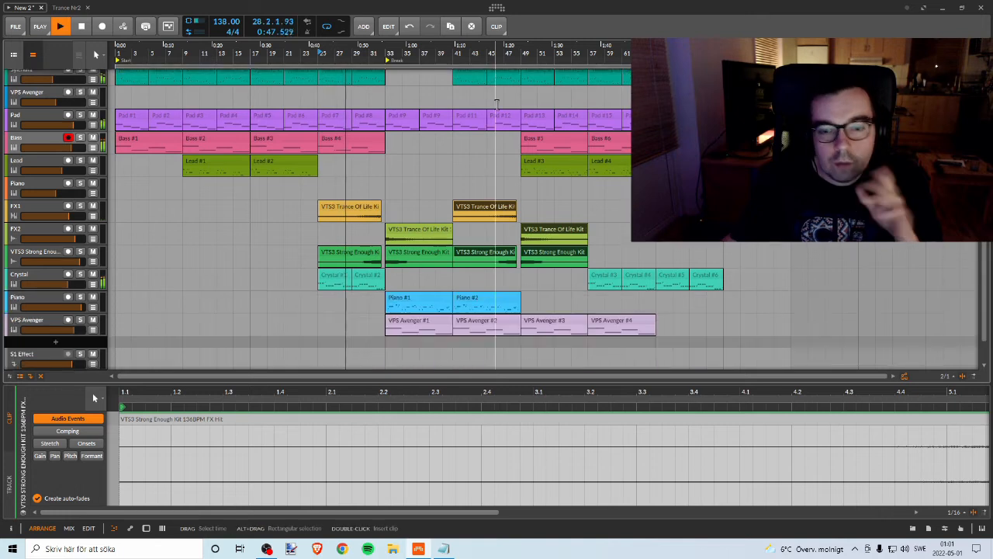
scroll(496, 104, up, 3)
scroll(495, 103, down, 3)
scroll(494, 102, up, 2)
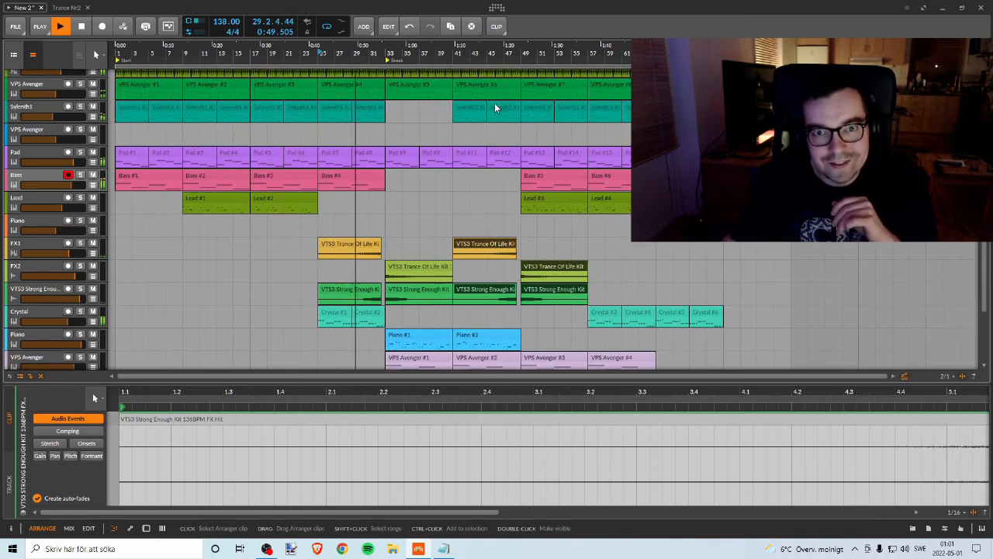
scroll(494, 103, down, 2)
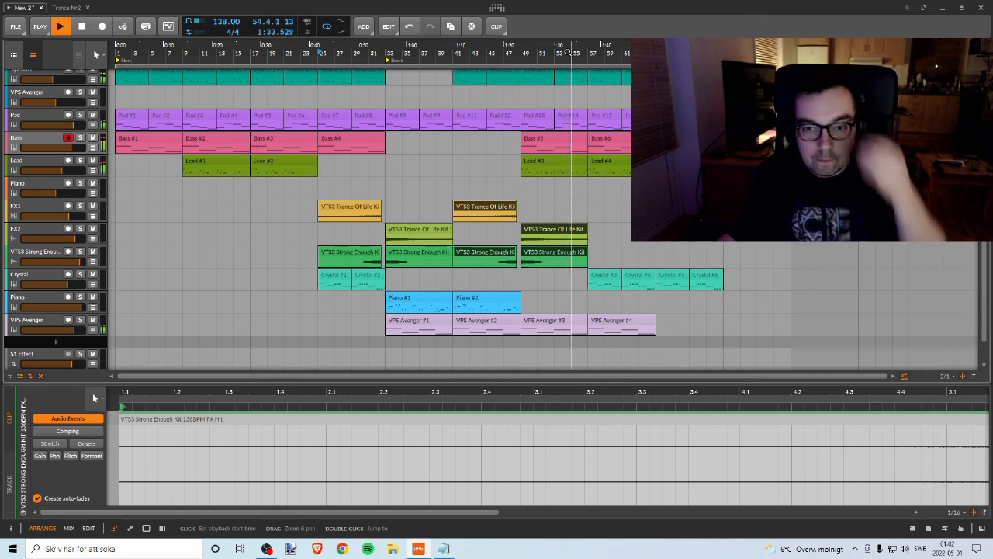
drag(985, 246, 951, 253)
scroll(953, 247, up, 2)
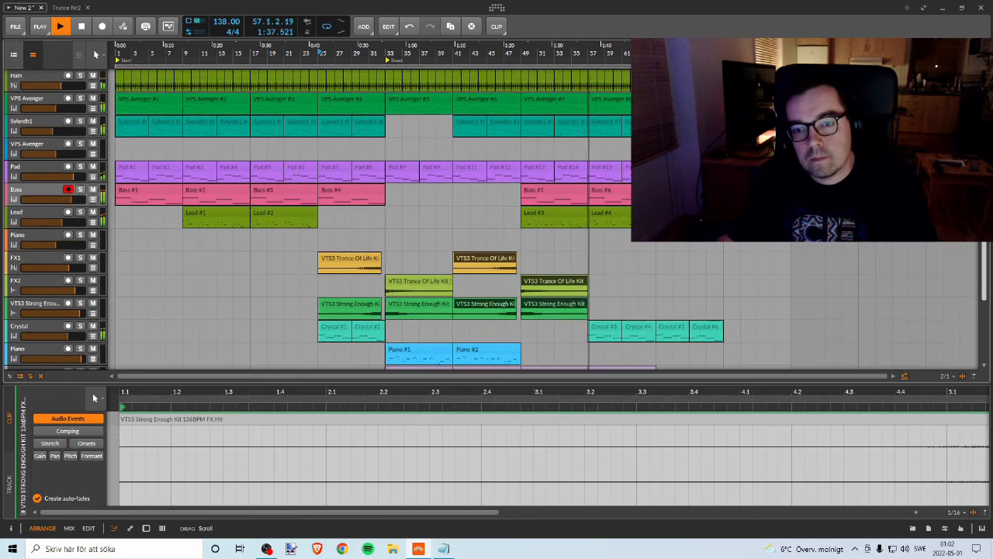
scroll(495, 218, up, 1)
scroll(372, 218, down, 3)
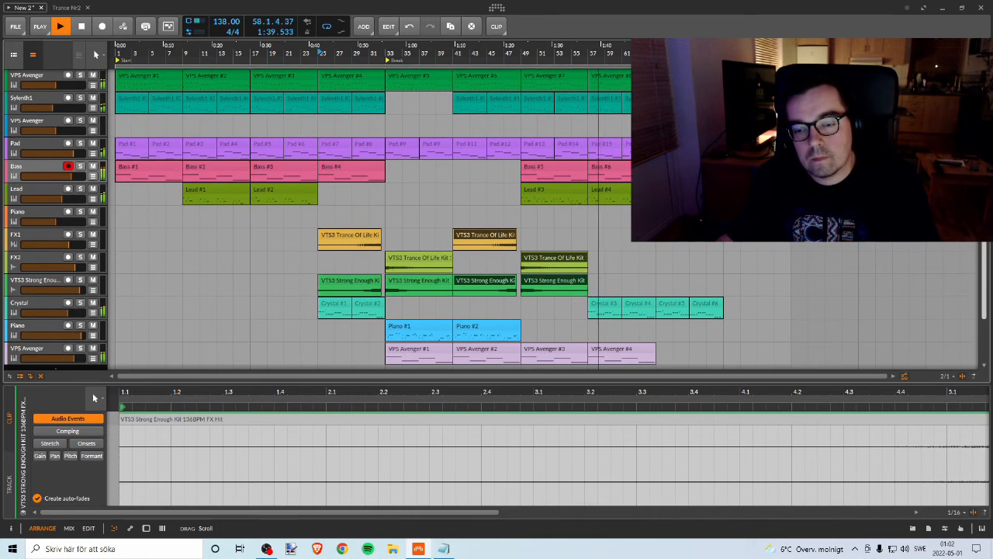
scroll(958, 249, down, 3)
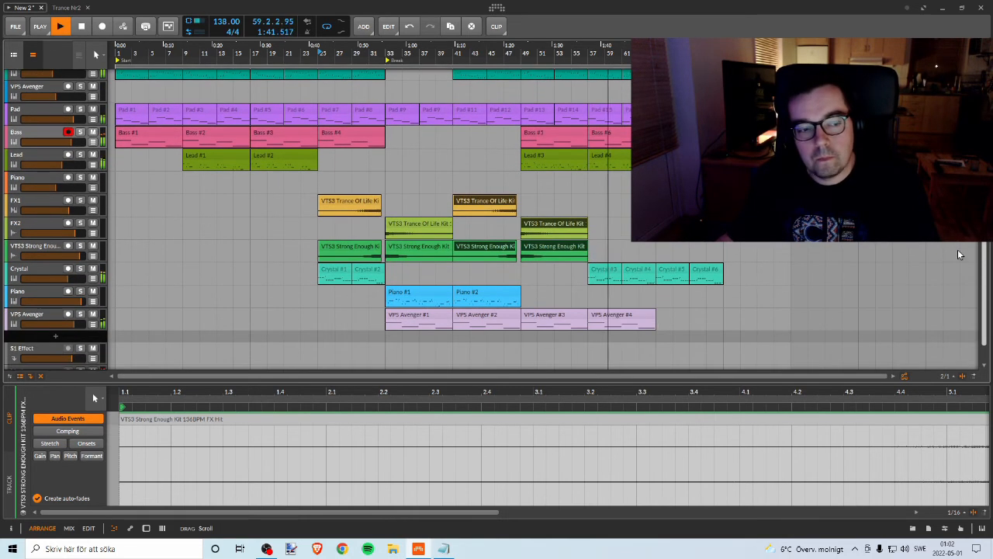
scroll(958, 249, up, 1)
drag(958, 244, 959, 242)
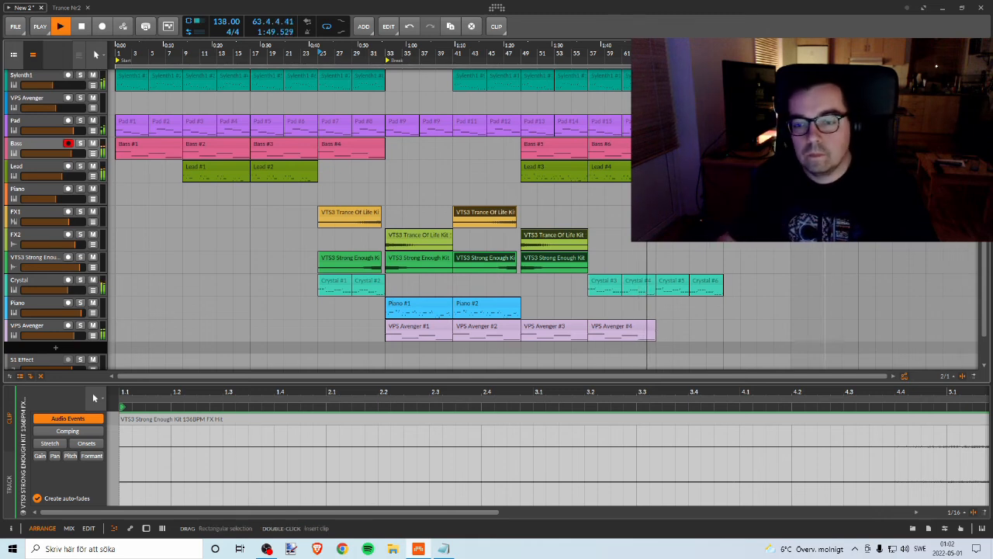
drag(984, 261, 986, 214)
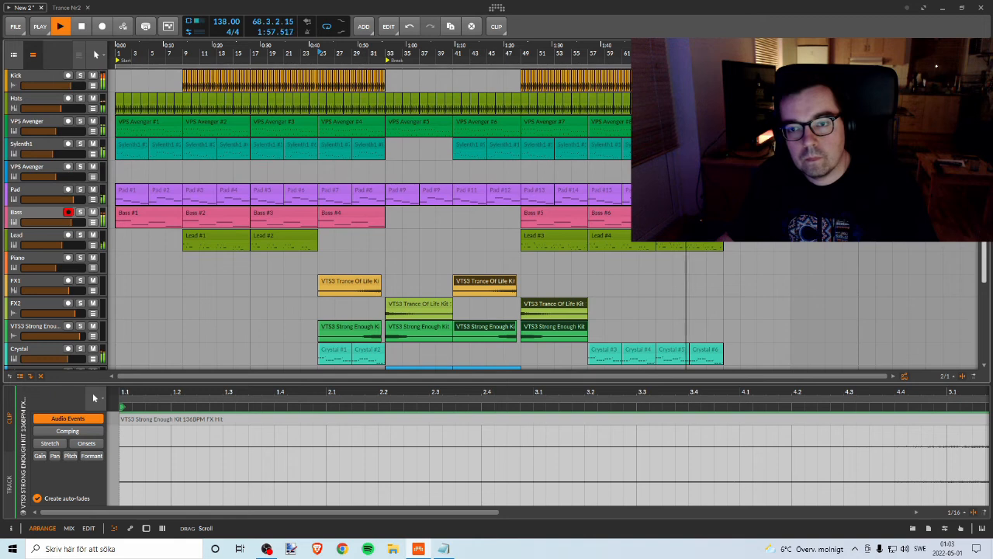
Step: Restart playback from the lower VPS Avenger track's clip at bar 57 and solo that track
drag(986, 214, 962, 265)
click(613, 328)
key(space)
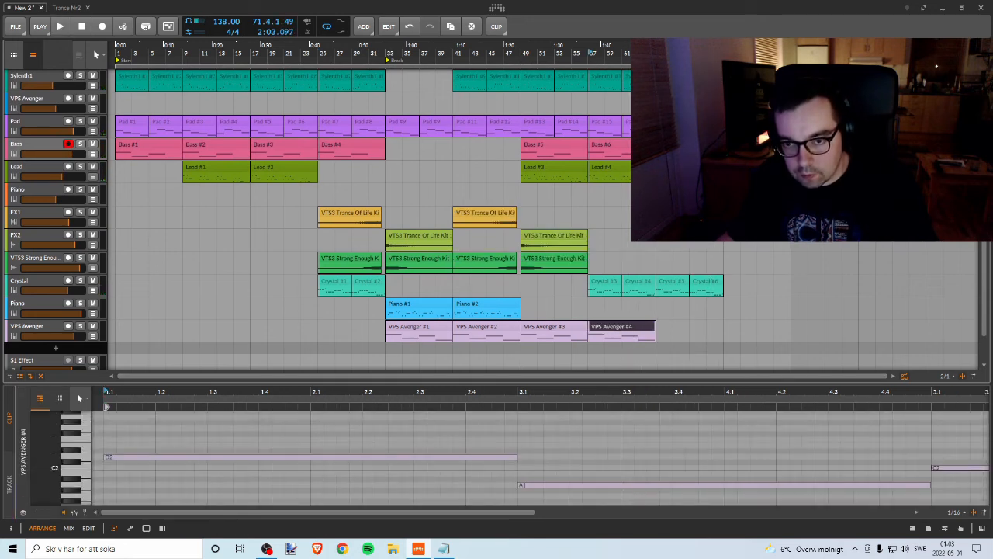
key(space)
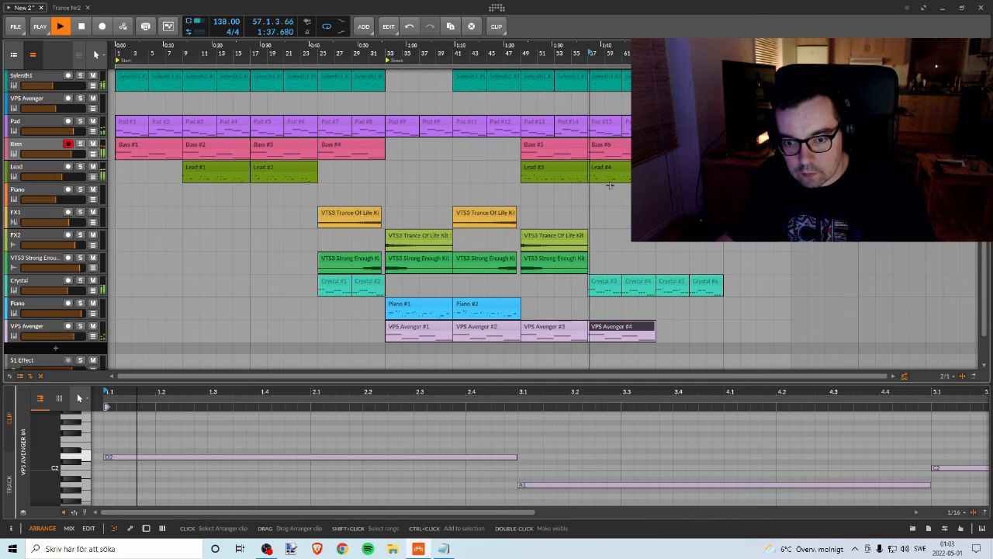
click(80, 328)
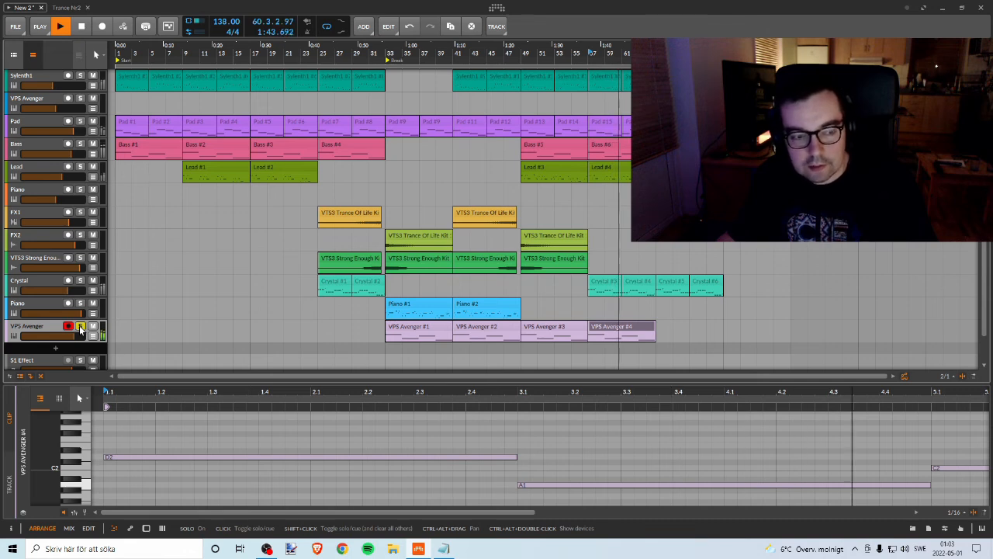
Step: Unsolo the lower VPS Avenger track and duplicate its bar 57 clip to bar 65
click(80, 326)
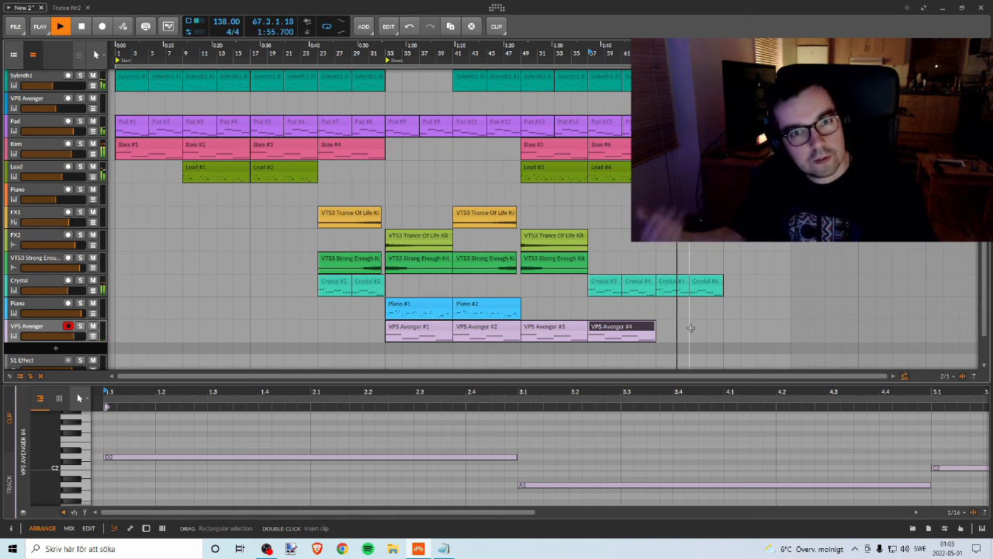
key(ctrl+d)
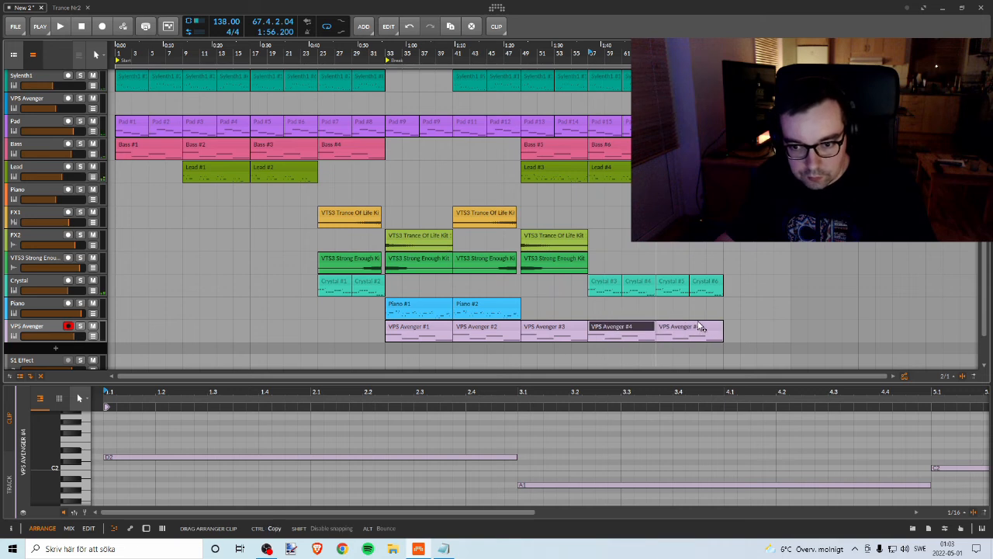
Step: Listen to the section from bar 57 to about bar 66 while examining the clips on all tracks
key(space)
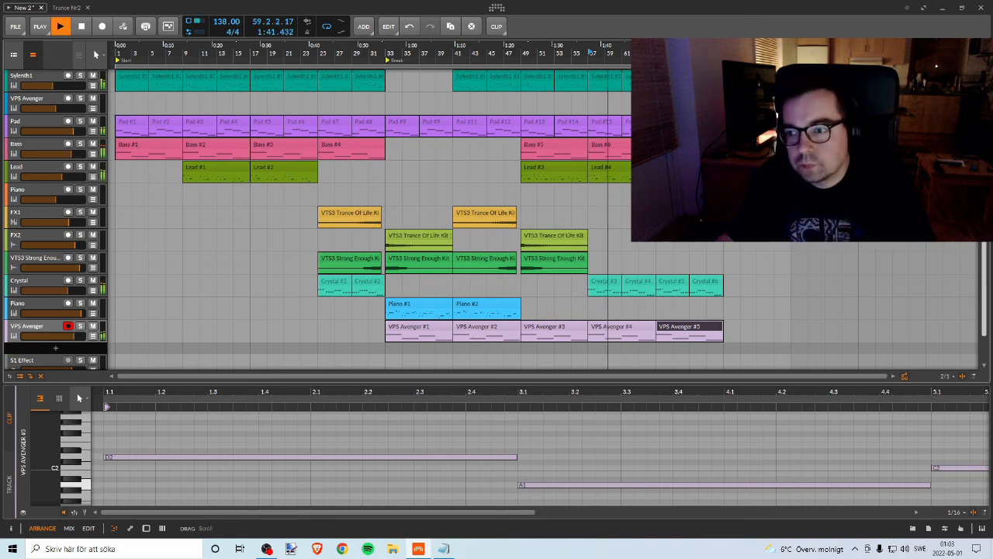
drag(983, 298, 985, 225)
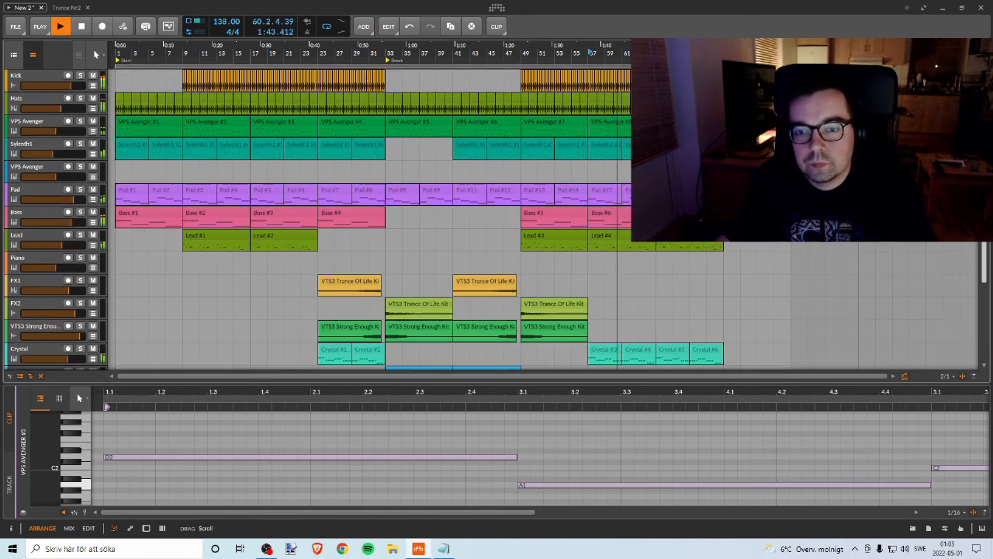
drag(960, 35, 984, 260)
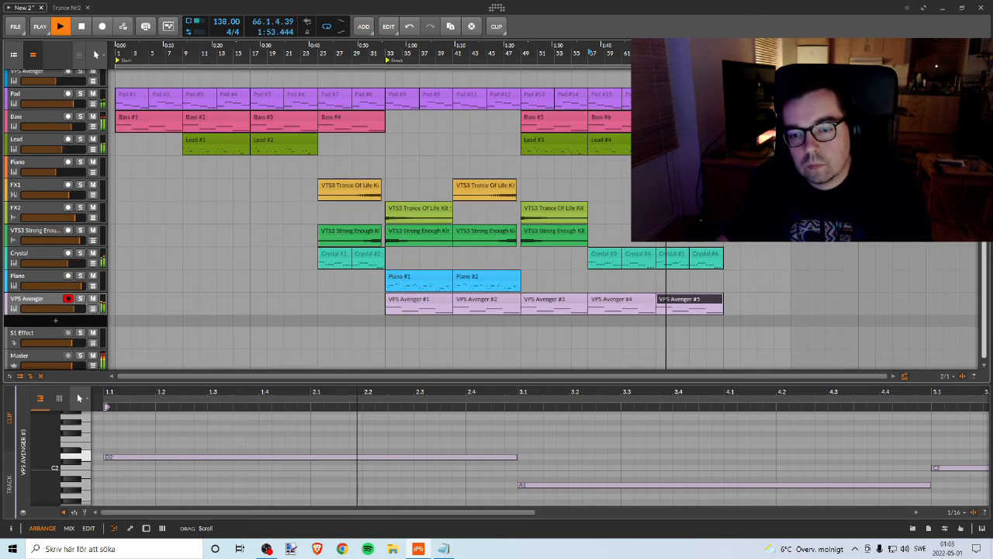
key(space)
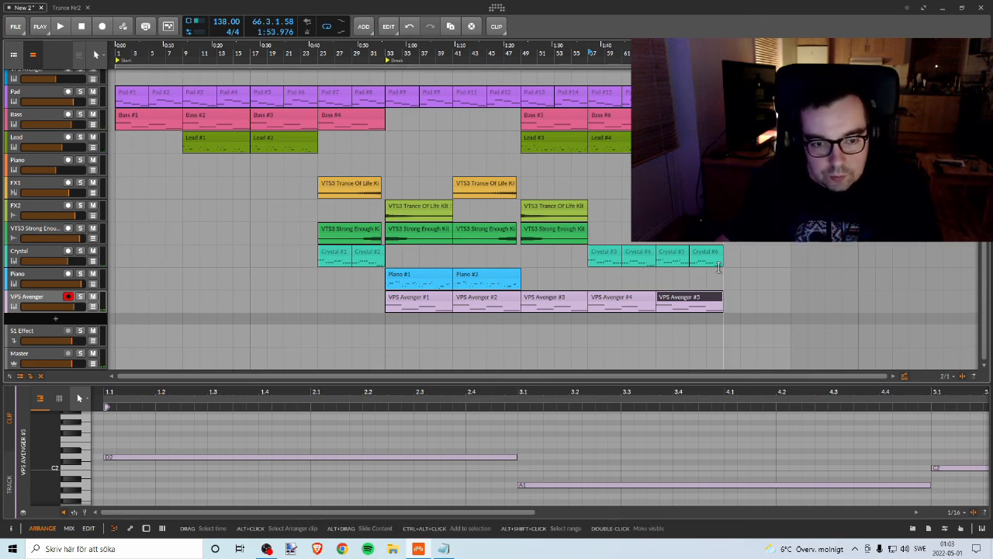
Step: Duplicate the Crystal track and delete all clips on the copy, at bars 25–33 and 57–73
click(32, 256)
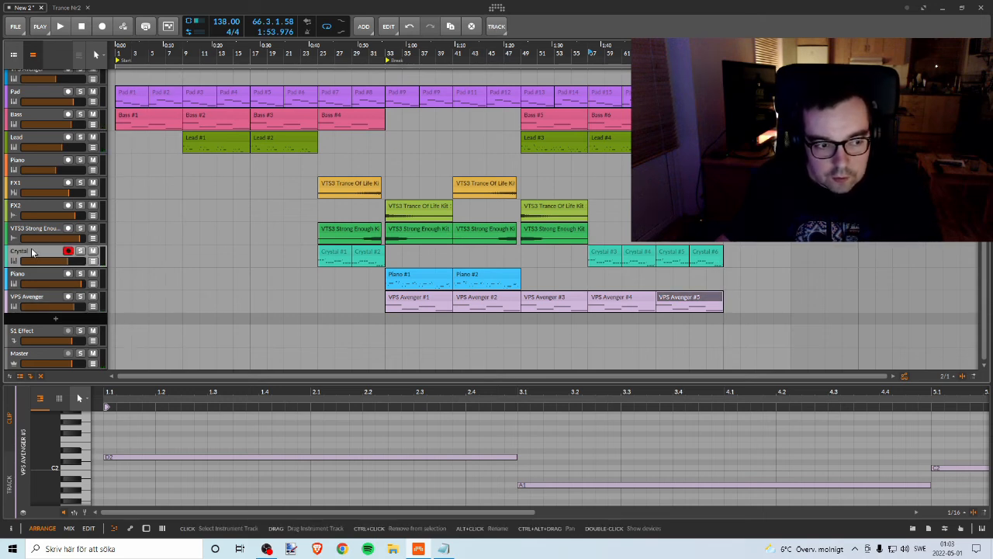
key(ctrl+d)
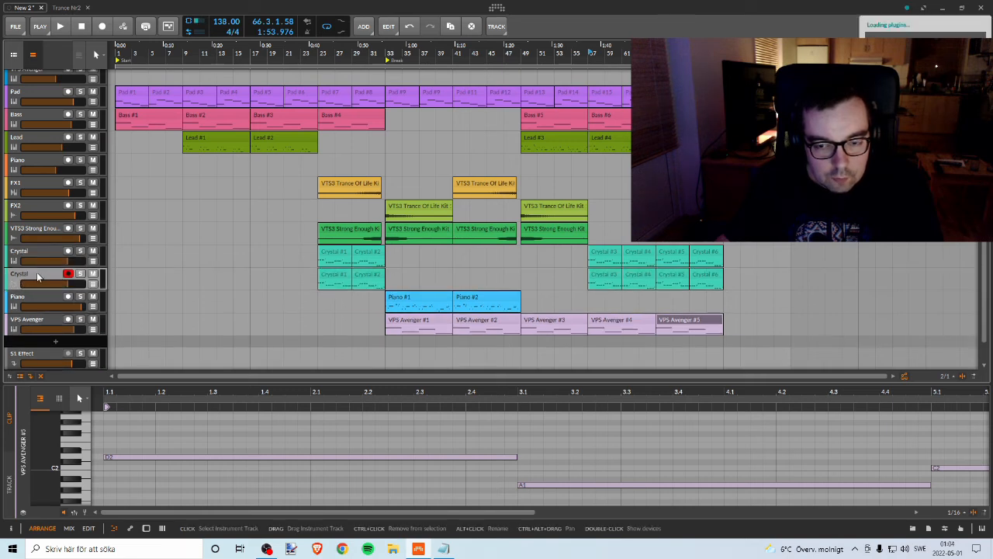
click(346, 276)
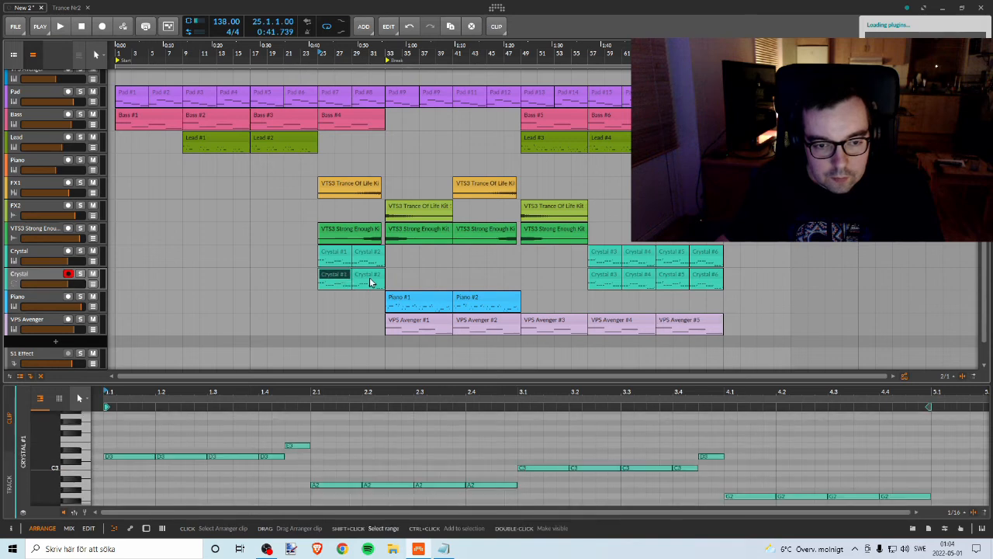
click(371, 279)
key(Delete)
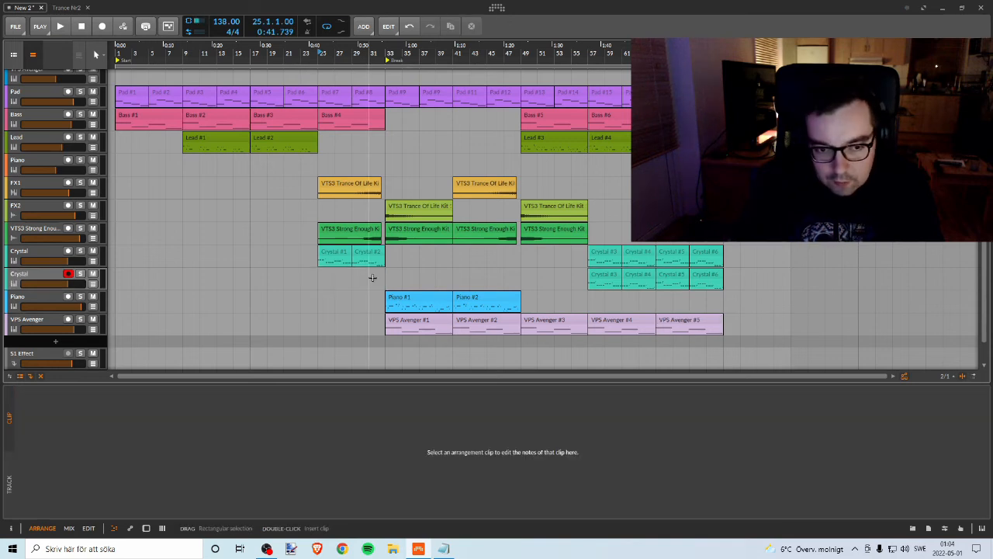
click(614, 277)
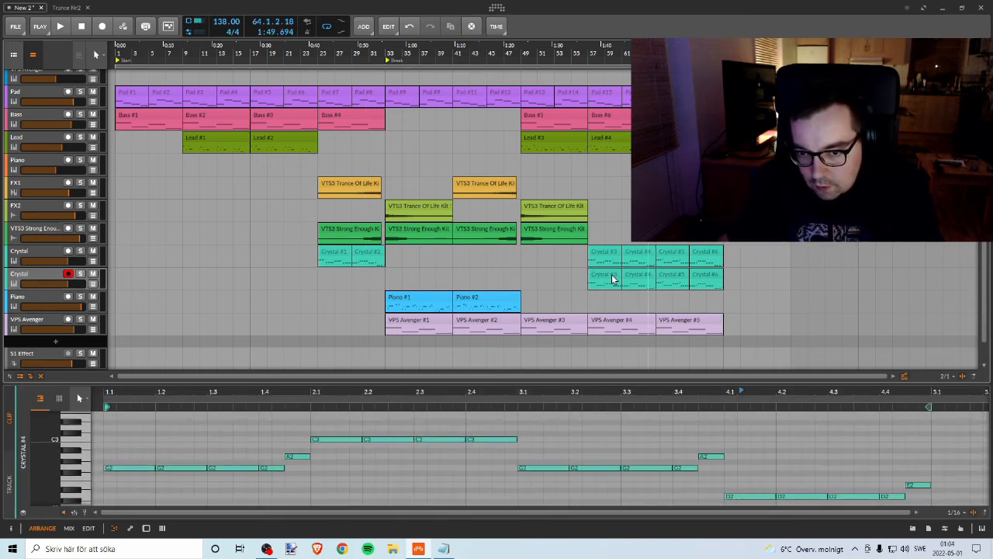
shift+click(702, 278)
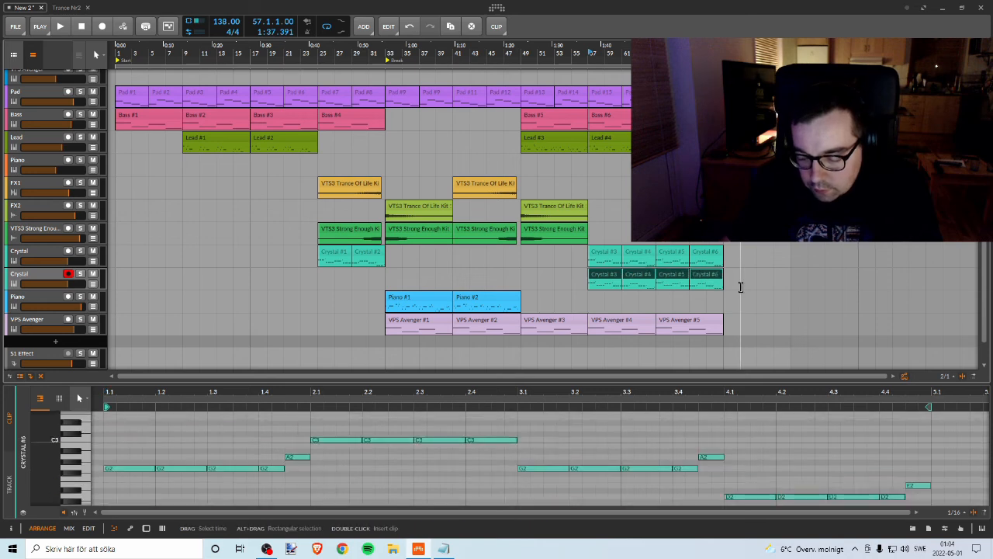
key(Delete)
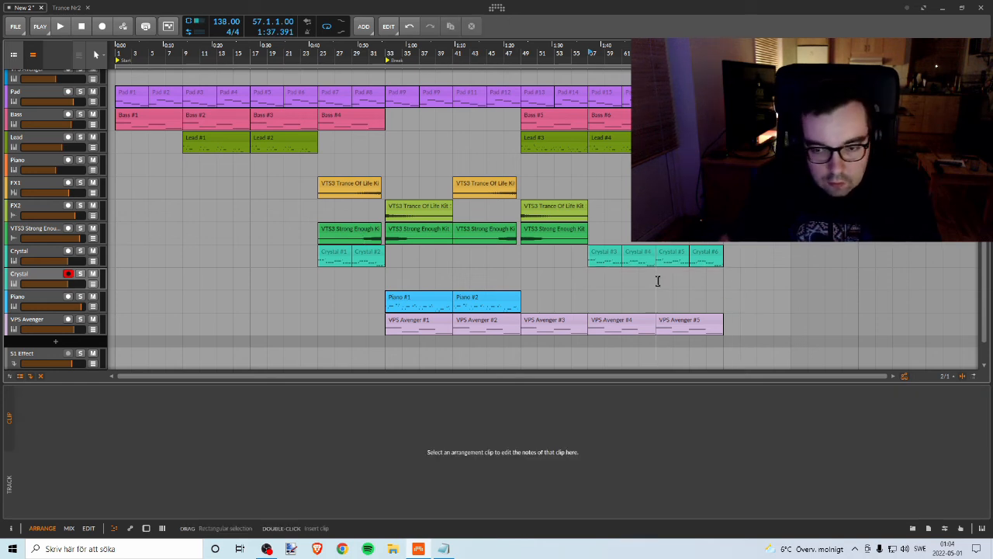
Step: Copy the Crystal clip at bar 69 onto the empty duplicate track and rename that track Crystal 2
click(704, 256)
drag(704, 256, 704, 279)
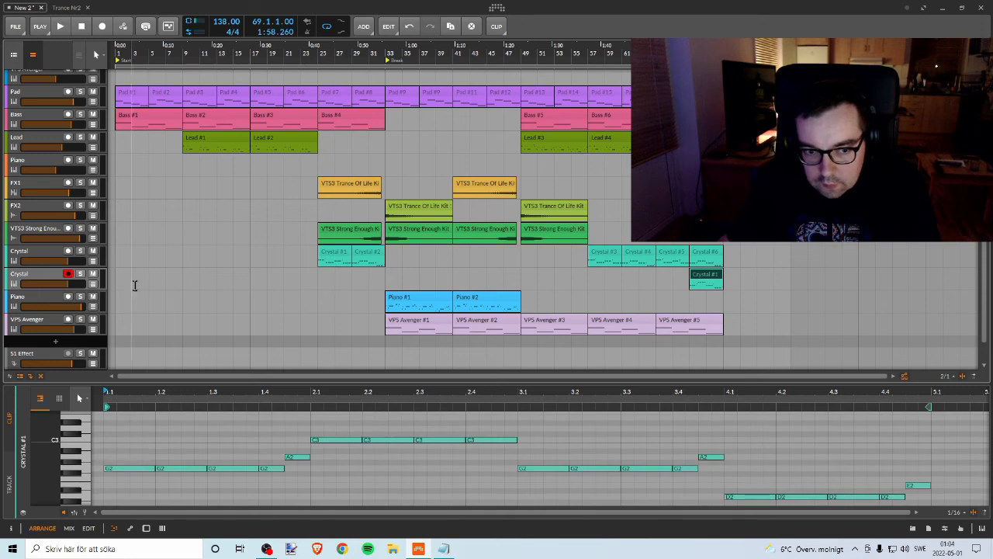
right_click(35, 274)
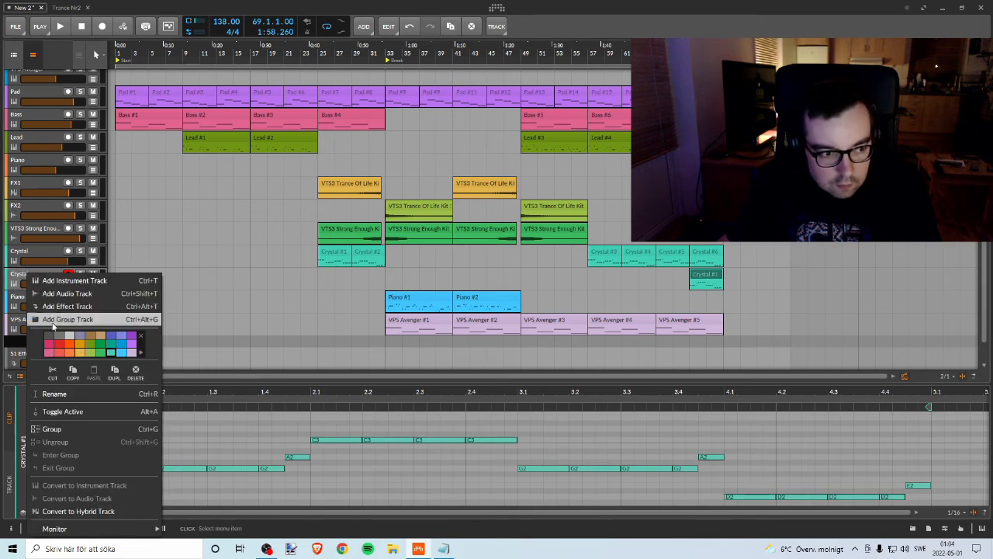
click(54, 392)
text(2)
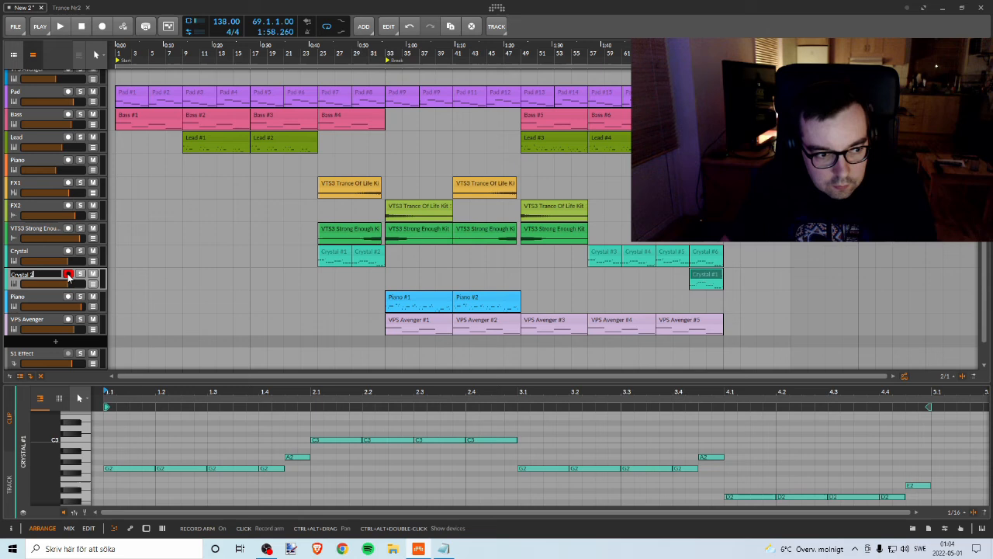
key(Return)
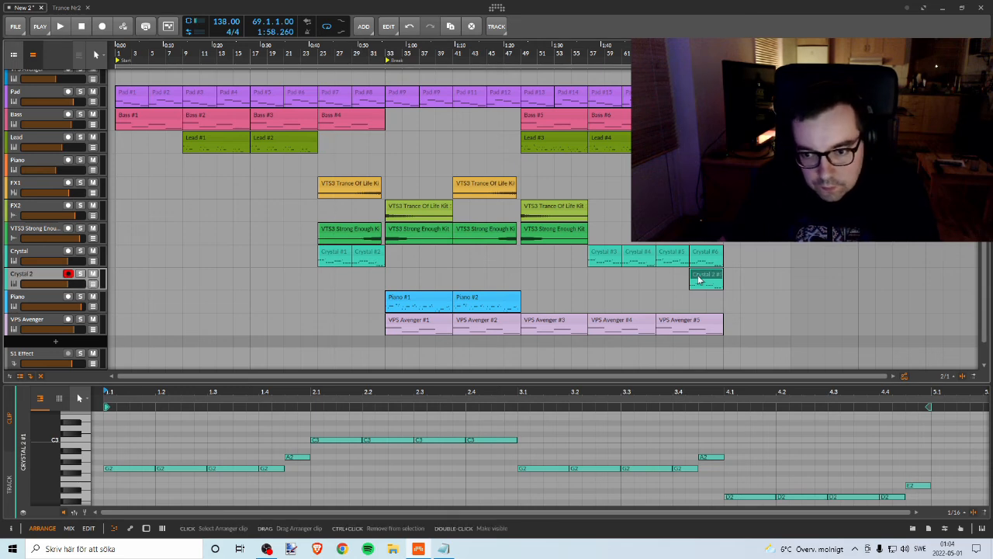
Step: Load the bell preset BL Crystal Cave 2 in the Crystal 2 track's VPS Avenger plugin and close its window
double_click(42, 275)
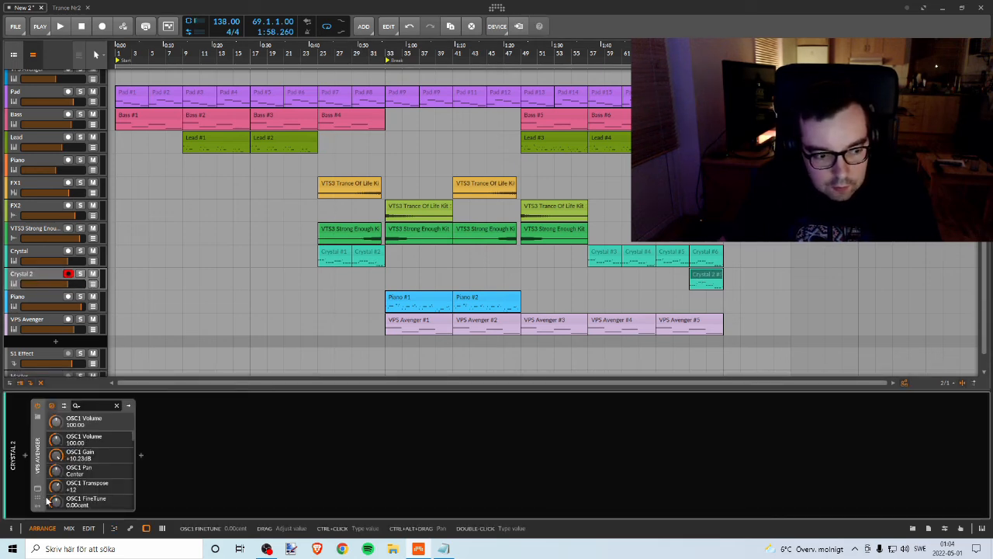
key(ctrl+alt+v)
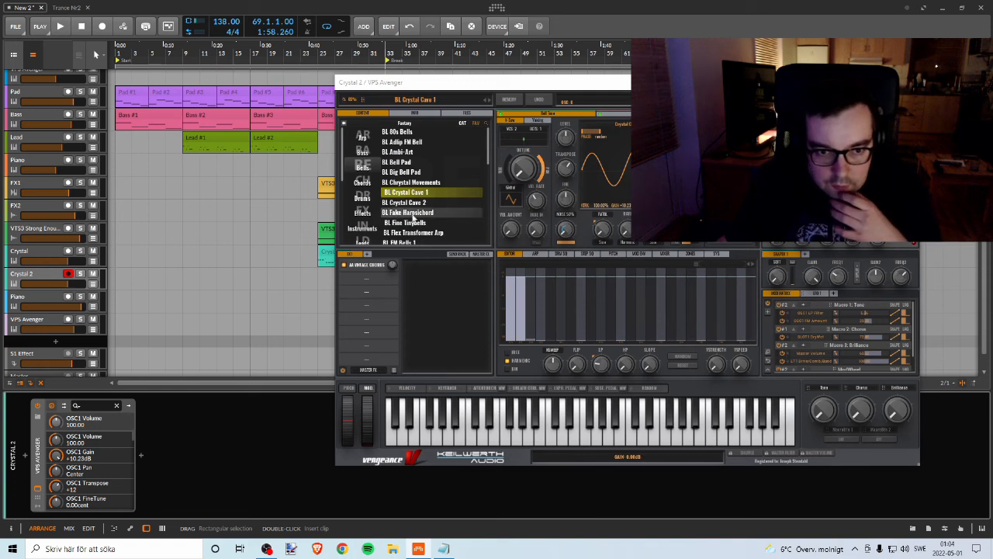
click(364, 167)
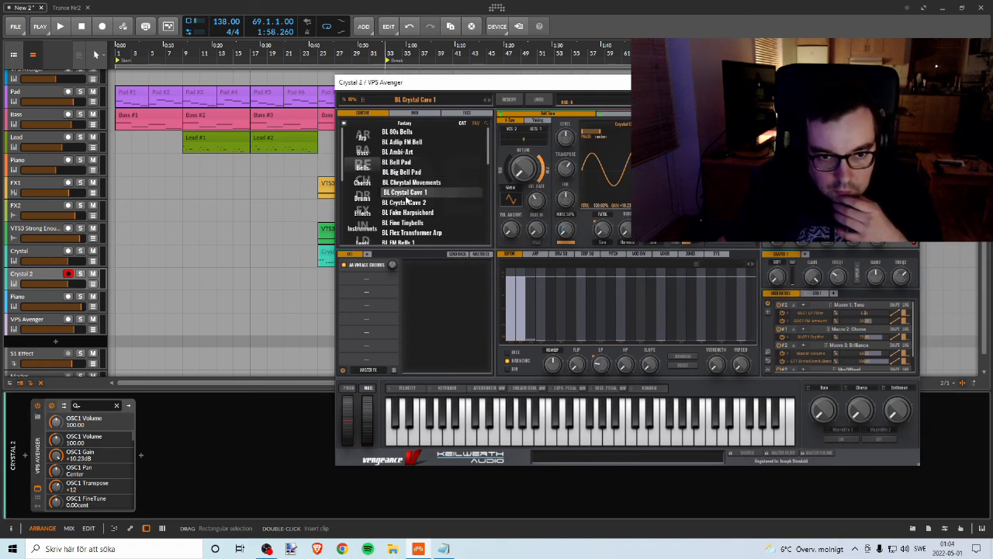
click(412, 204)
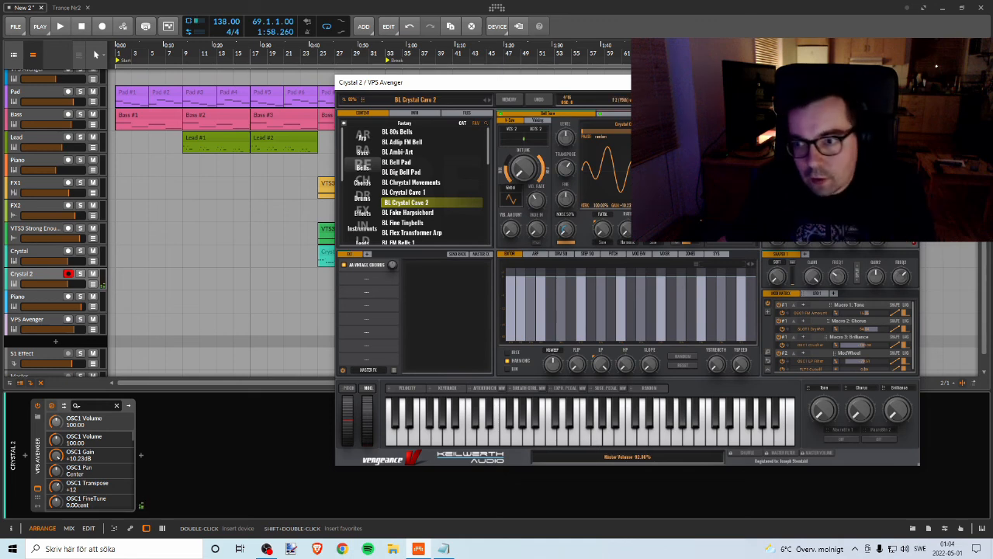
click(907, 82)
Step: Delete all notes in the Crystal 2 clip and draw a single one-beat D3 note at its start
double_click(706, 279)
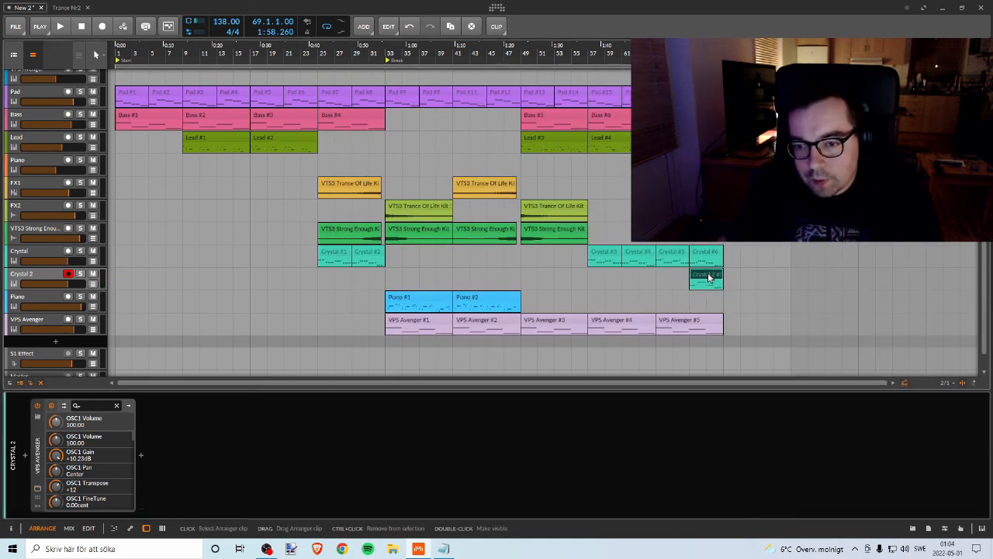
drag(508, 384, 474, 243)
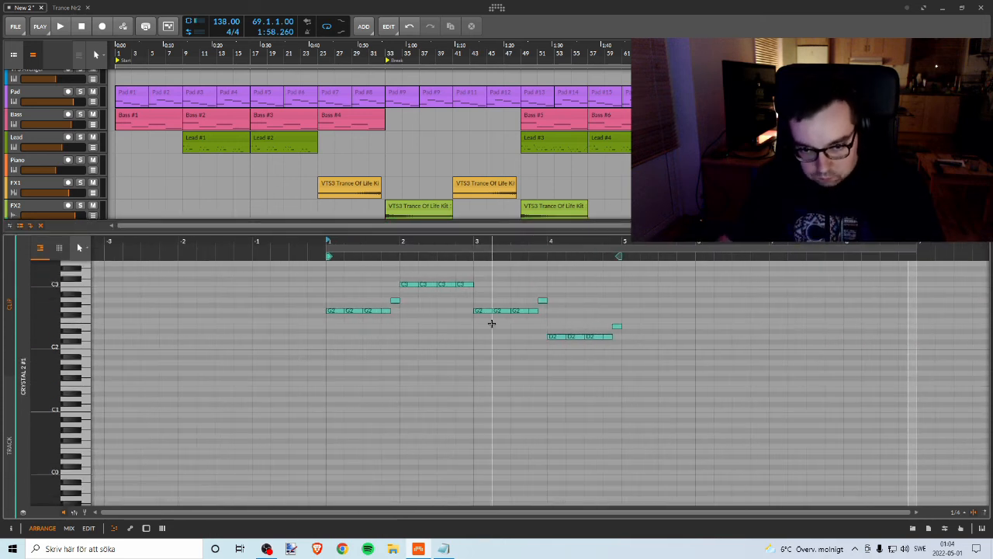
scroll(489, 318, up, 3)
scroll(495, 294, down, 1)
drag(326, 306, 616, 440)
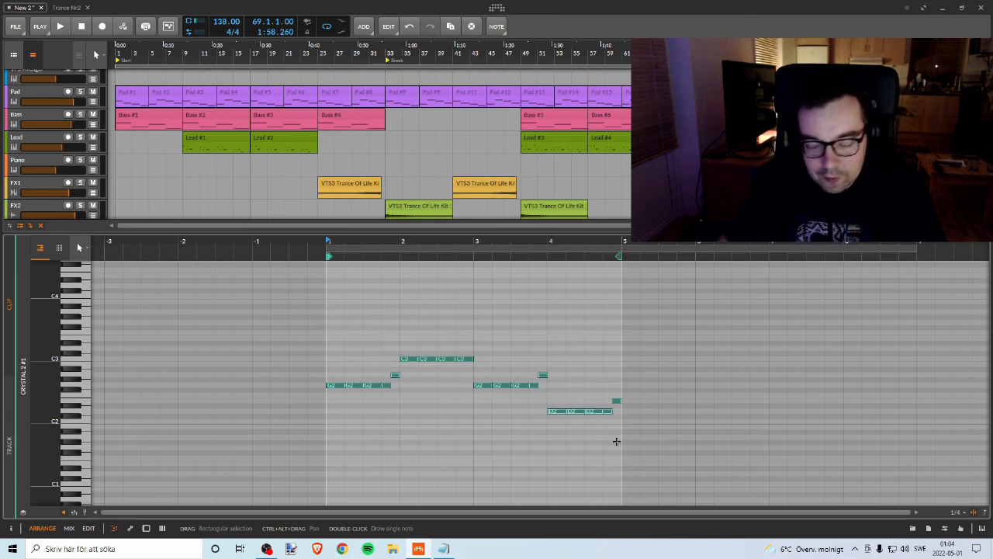
key(Delete)
double_click(335, 301)
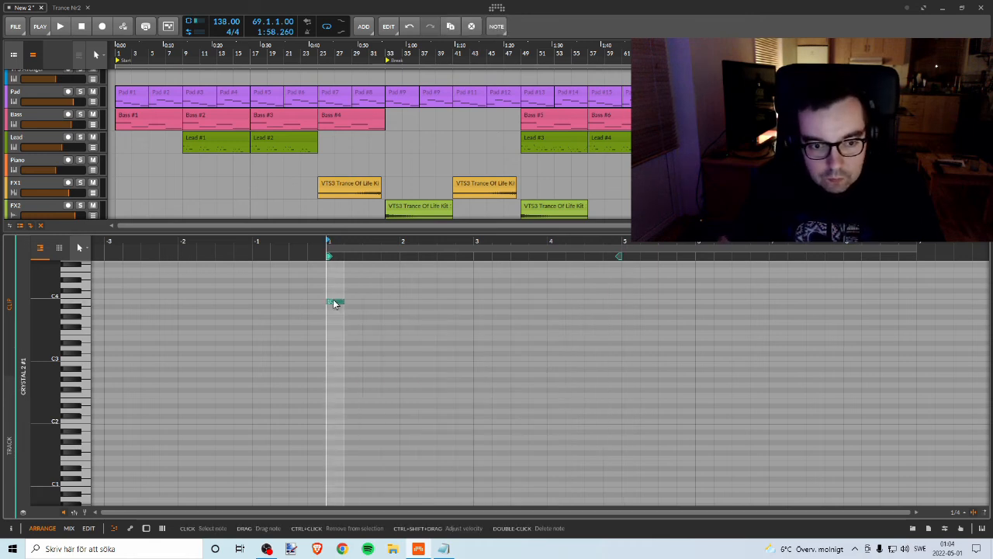
double_click(336, 348)
drag(342, 349, 342, 350)
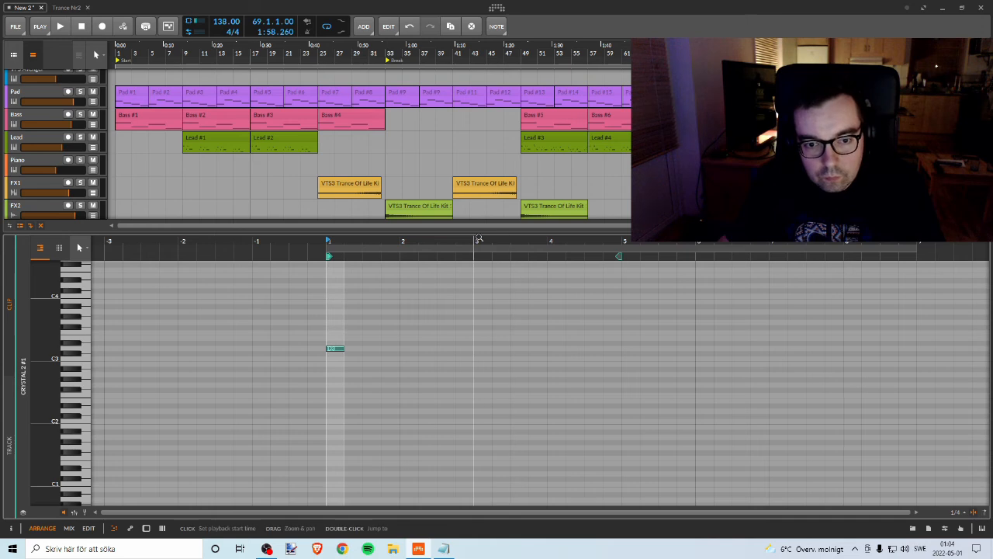
Step: Move the Crystal 2 clip to bar 57 and audition it briefly with the loop region set to bars 57–61
drag(475, 232, 454, 390)
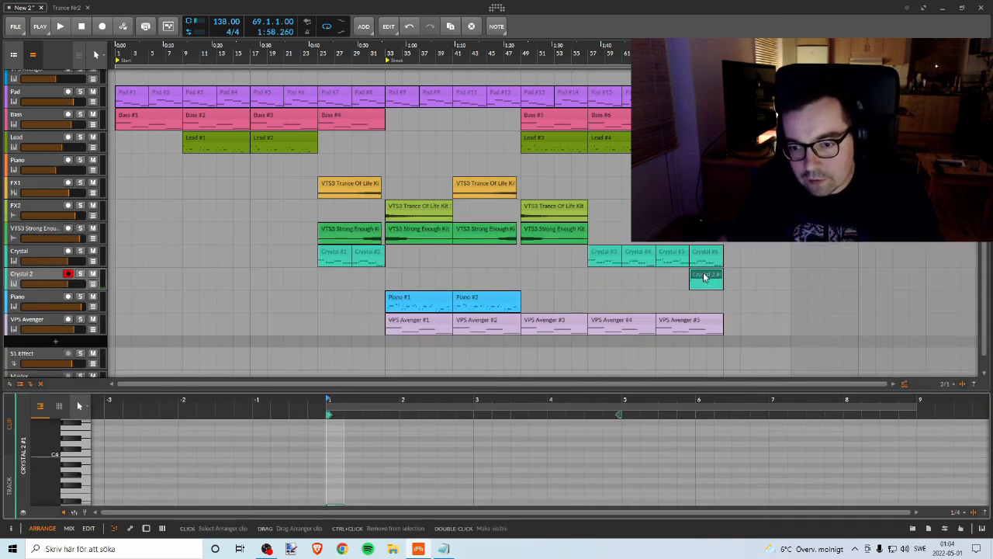
drag(706, 280, 605, 280)
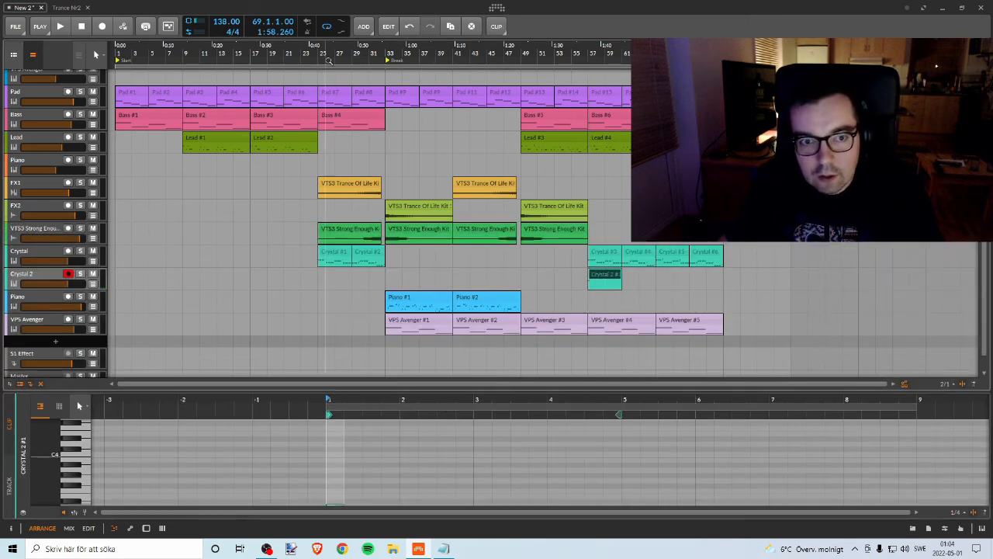
drag(368, 57, 322, 72)
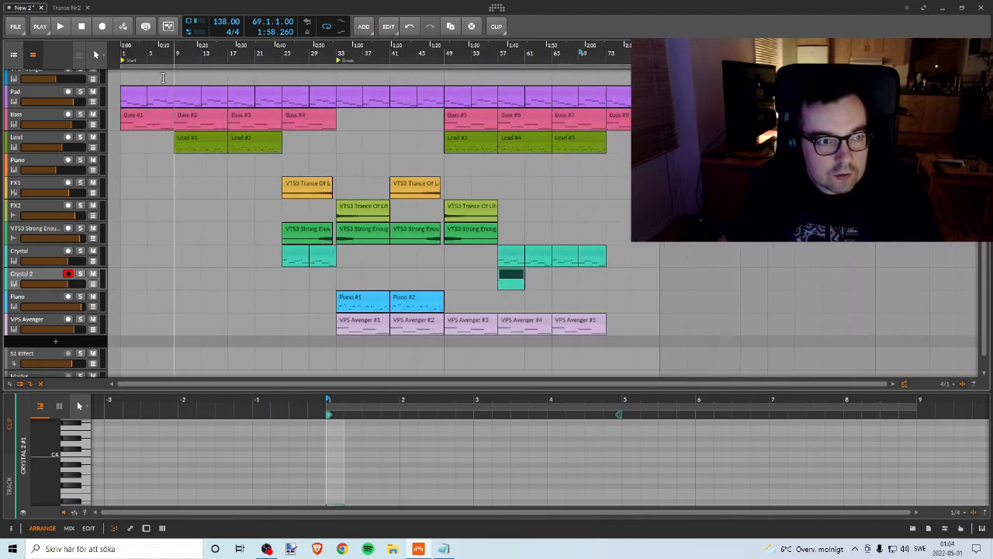
drag(121, 65, 491, 62)
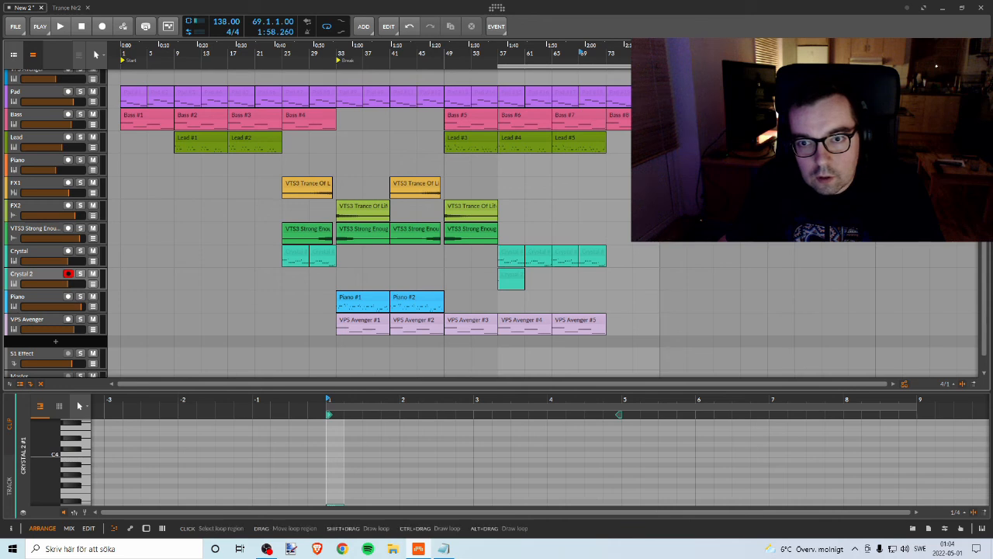
drag(659, 66, 509, 104)
click(473, 60)
key(space)
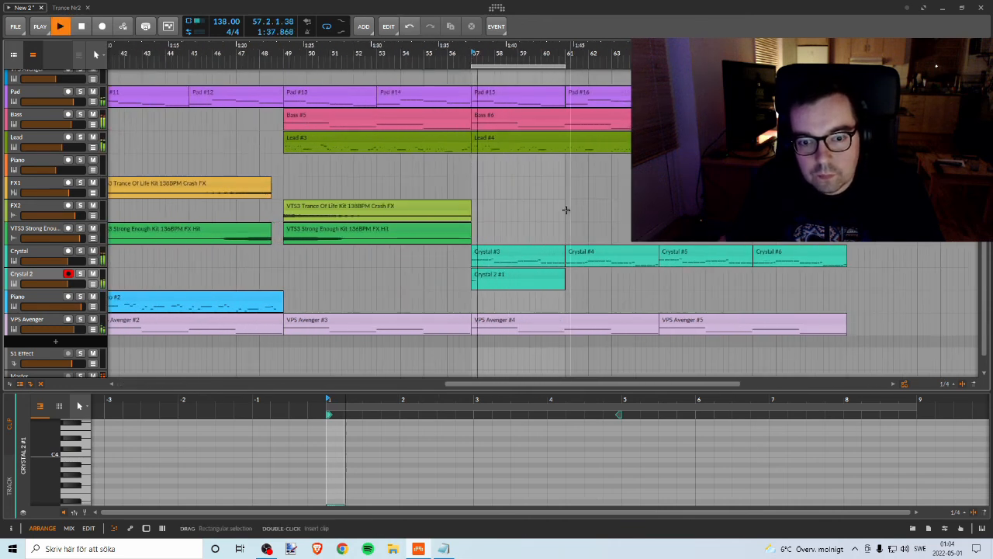
key(space)
Step: Shift the Crystal 2 clip's D3 note to 1.2, place a one-beat F3 note at 1.1 and start playback
click(492, 277)
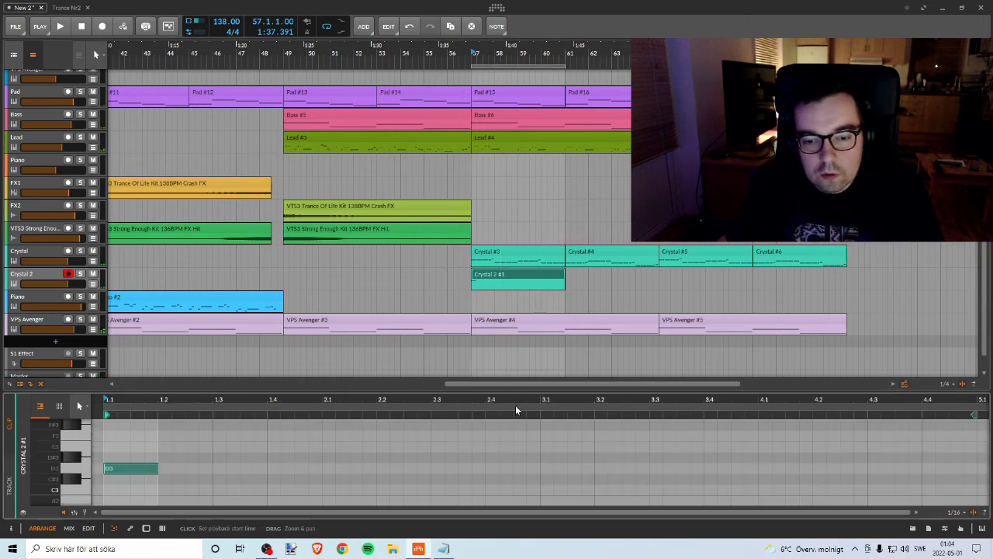
drag(520, 390, 539, 310)
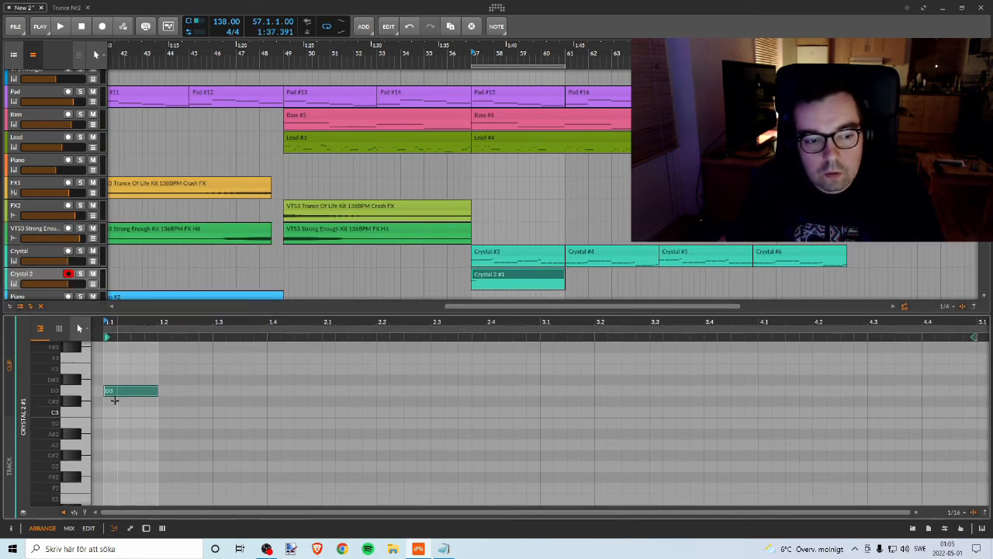
drag(123, 389, 180, 392)
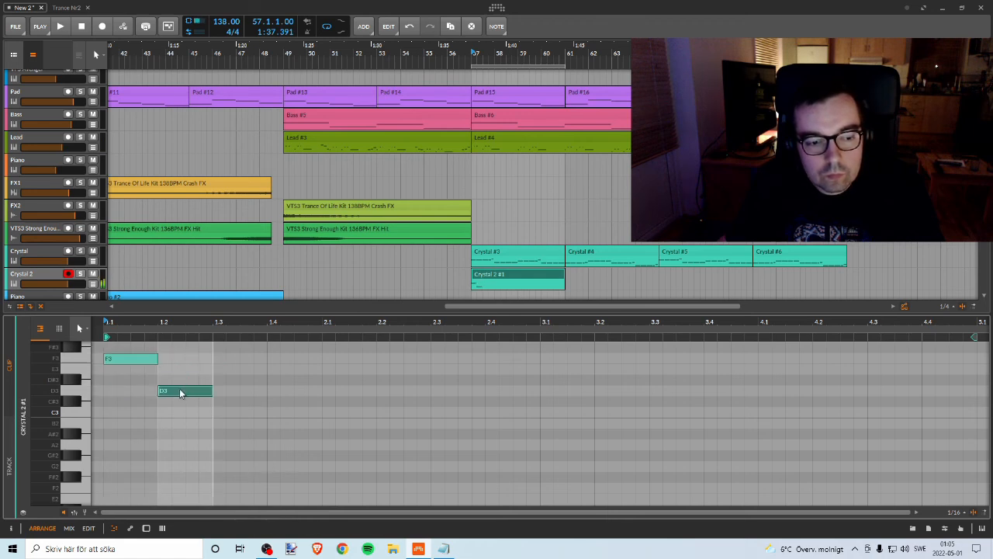
click(126, 358)
key(space)
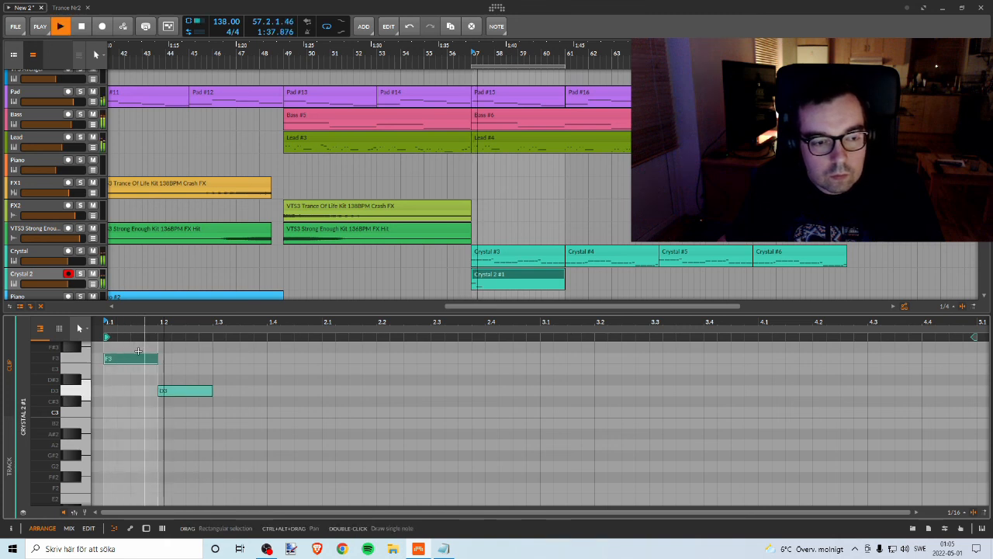
Step: Shorten the F3 and D3 notes to half a beat each, placing D3 directly after F3, and audition them
key(space)
drag(157, 359, 125, 360)
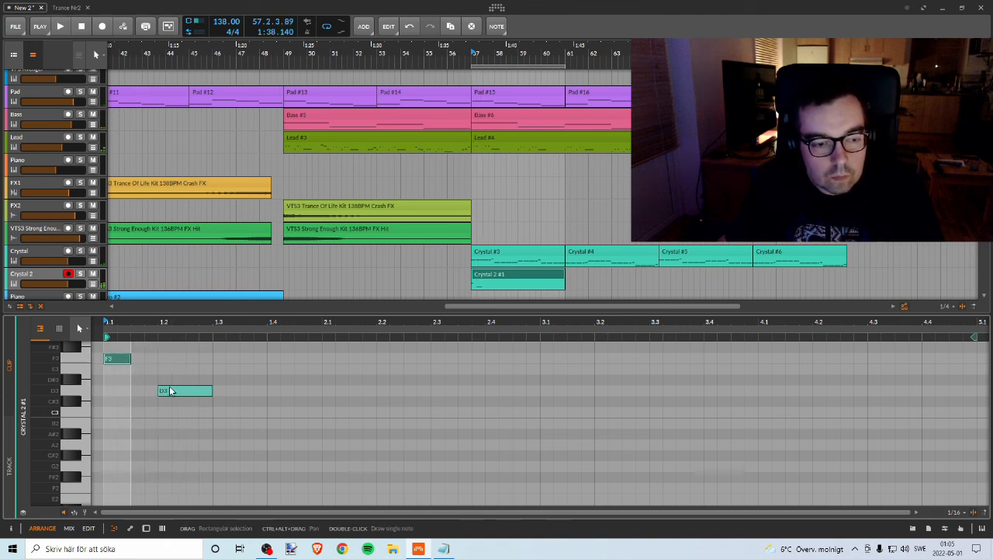
drag(159, 390, 130, 390)
drag(211, 390, 158, 391)
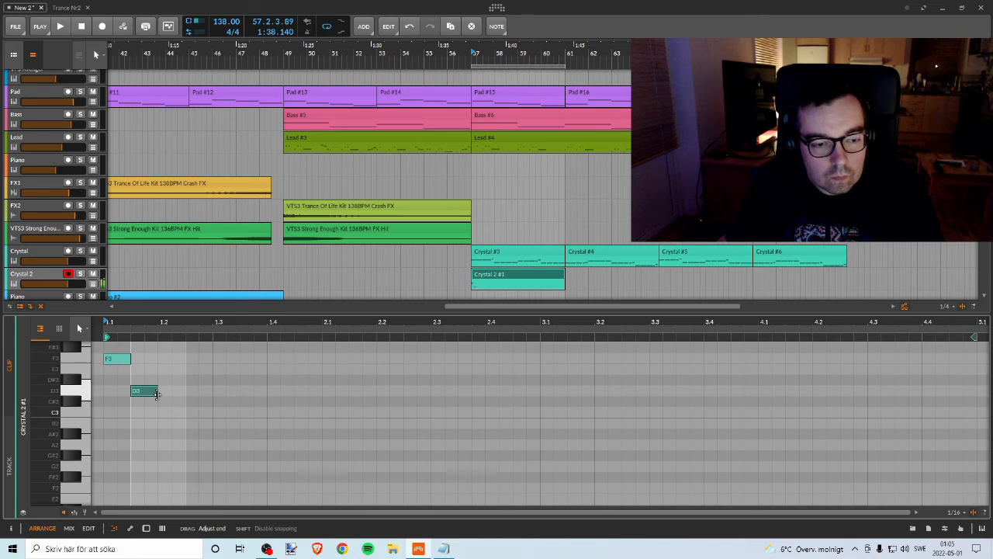
key(space)
Step: Duplicate the F3–D3 note pair to 1.2.3 and to 1.4, and audition the pattern
key(space)
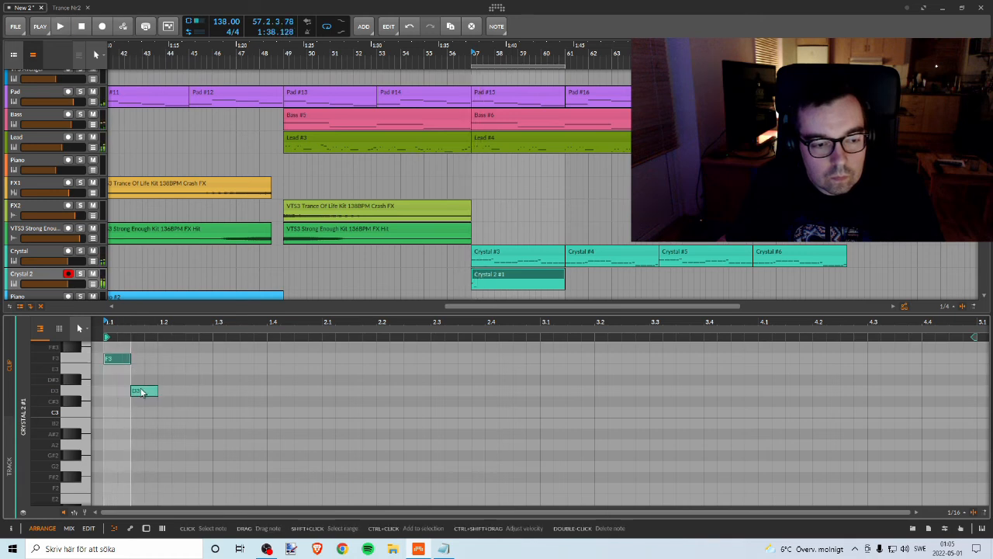
drag(112, 347, 275, 362)
key(space)
key(space)
key(space)
key(space)
key(space)
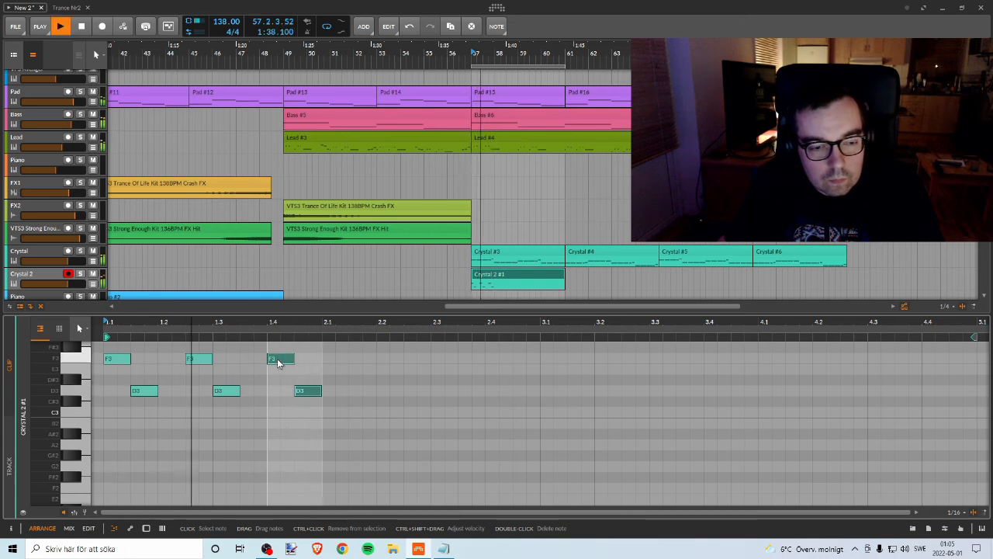
key(space)
Step: Lower the note pair at 1.4 to E3 and C3 and audition the change
click(282, 361)
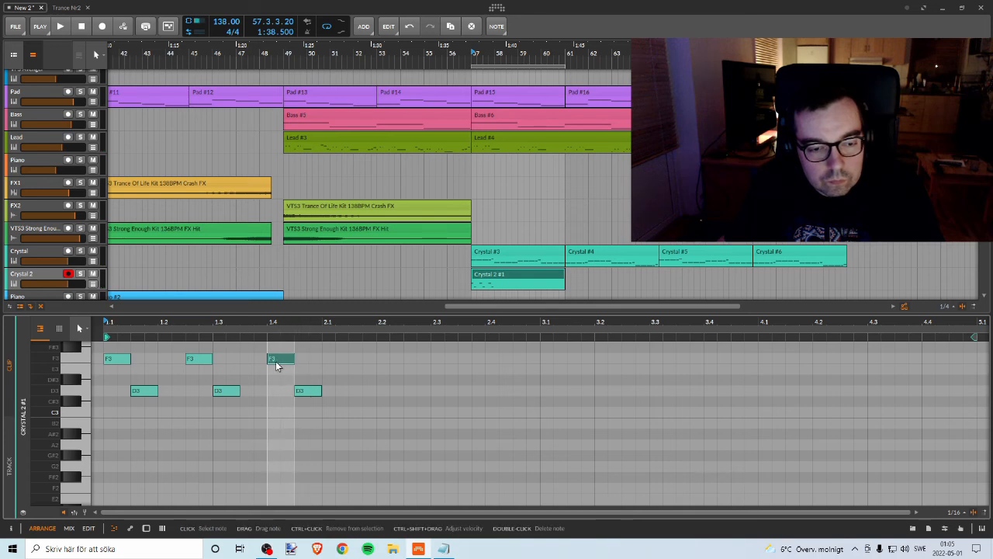
drag(276, 366, 303, 415)
key(space)
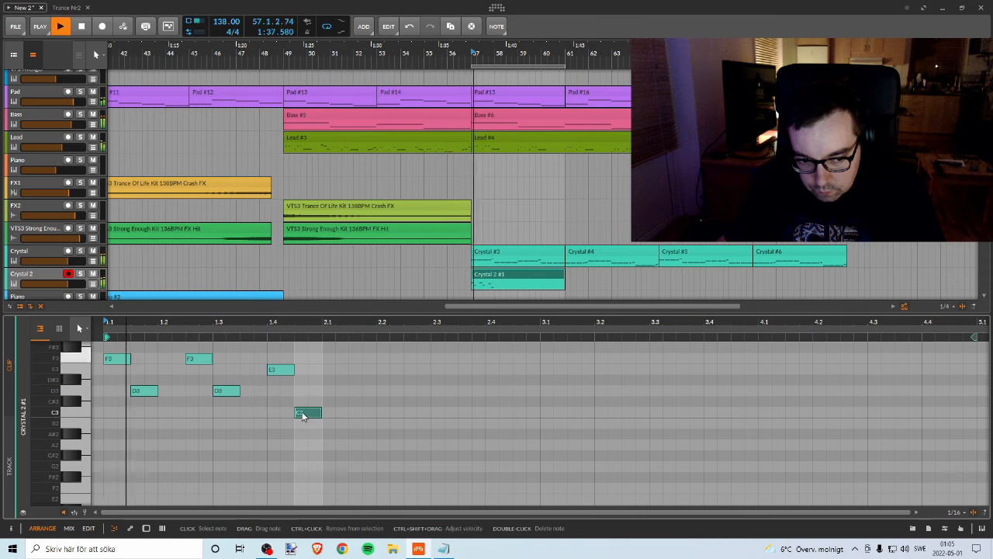
key(space)
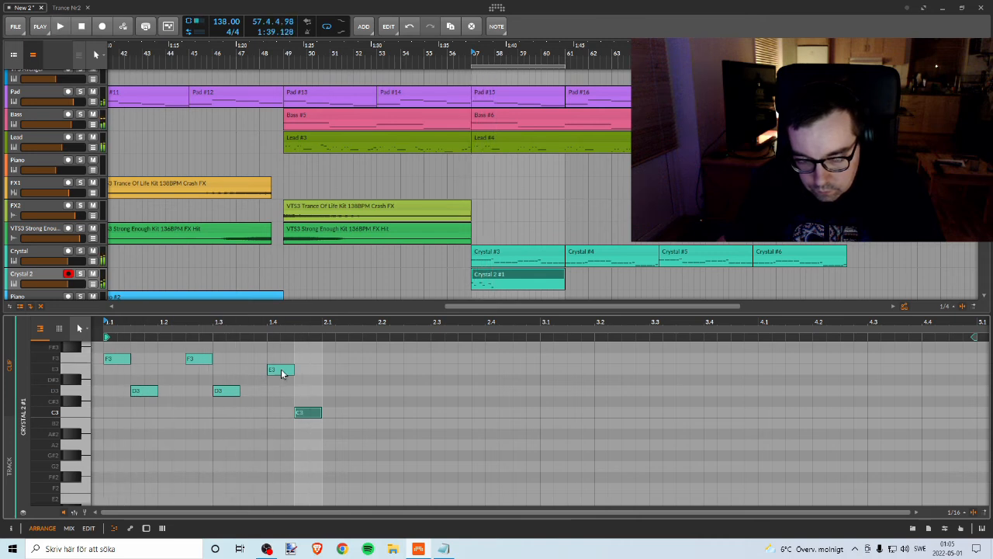
Step: Delete the E3–C3 note pair at 1.4 and audition the remaining four notes
drag(283, 354, 340, 450)
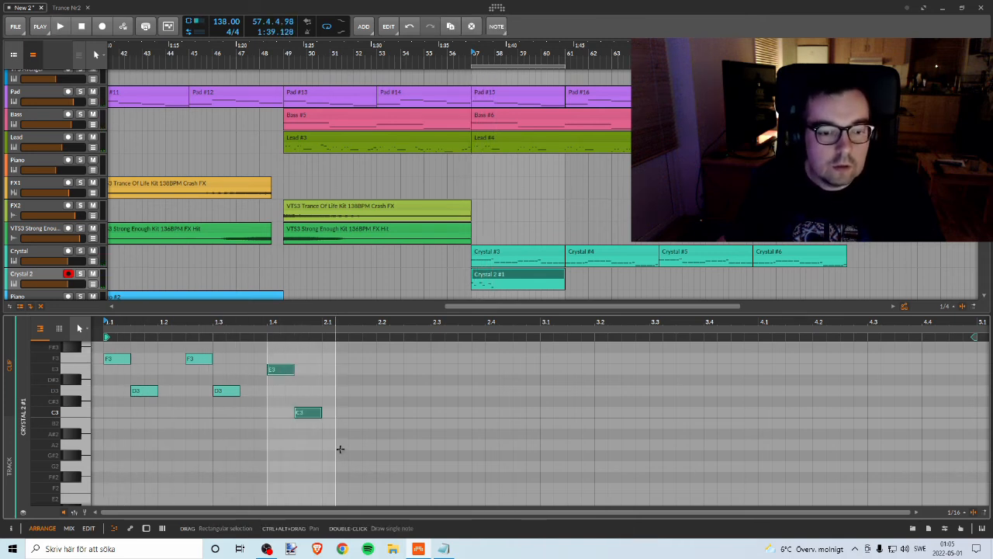
key(Delete)
key(space)
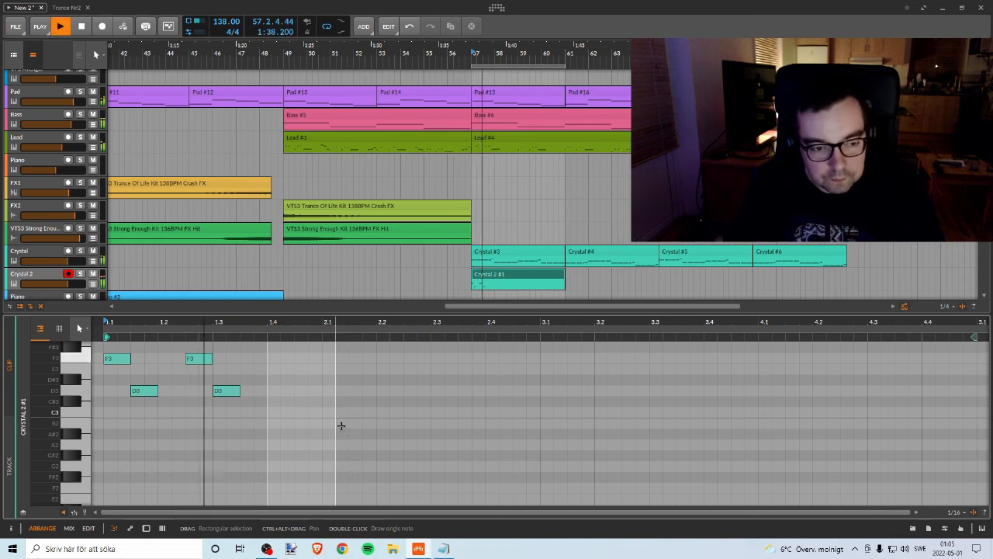
key(space)
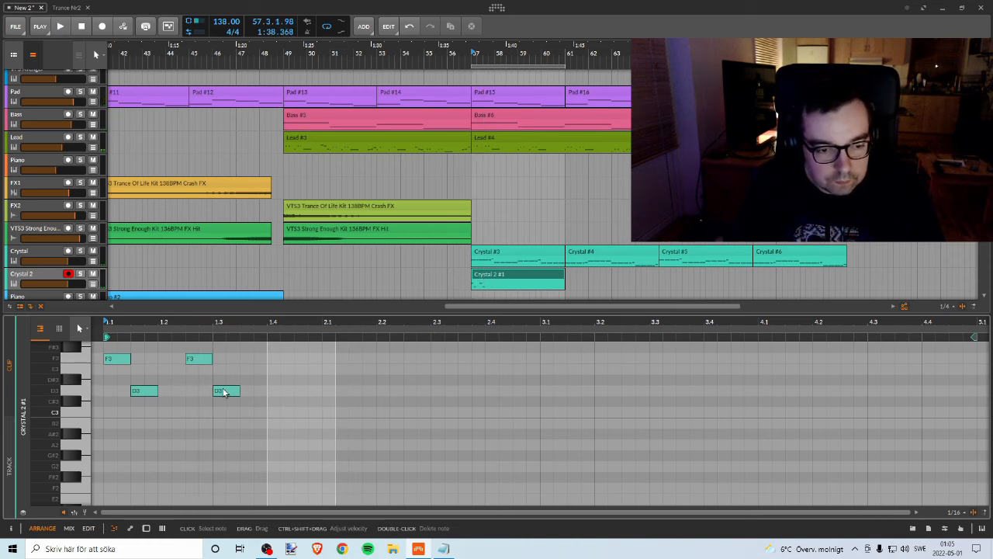
Step: Try an extra half-beat F3 note at 1.3.3, then delete it and replay the pattern
drag(223, 392, 256, 361)
key(space)
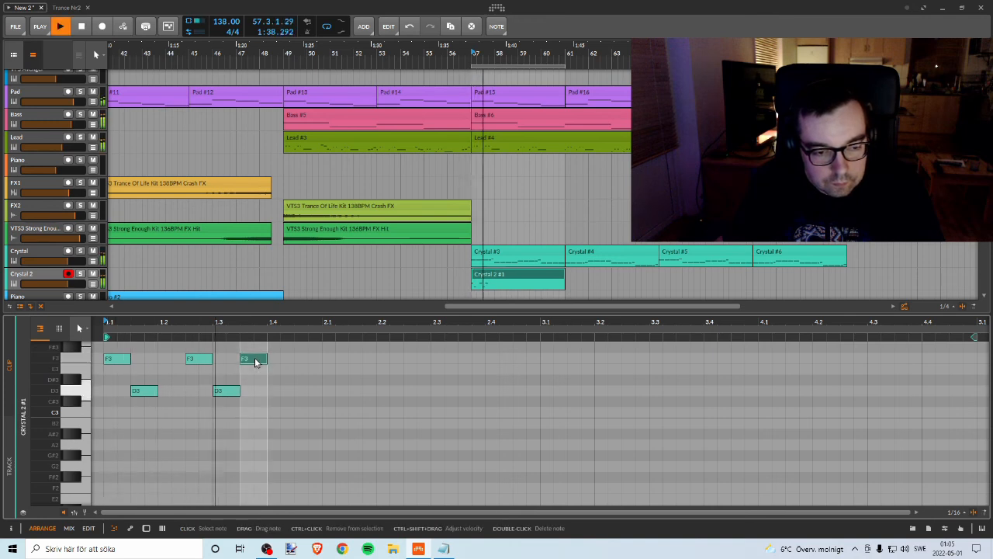
key(space)
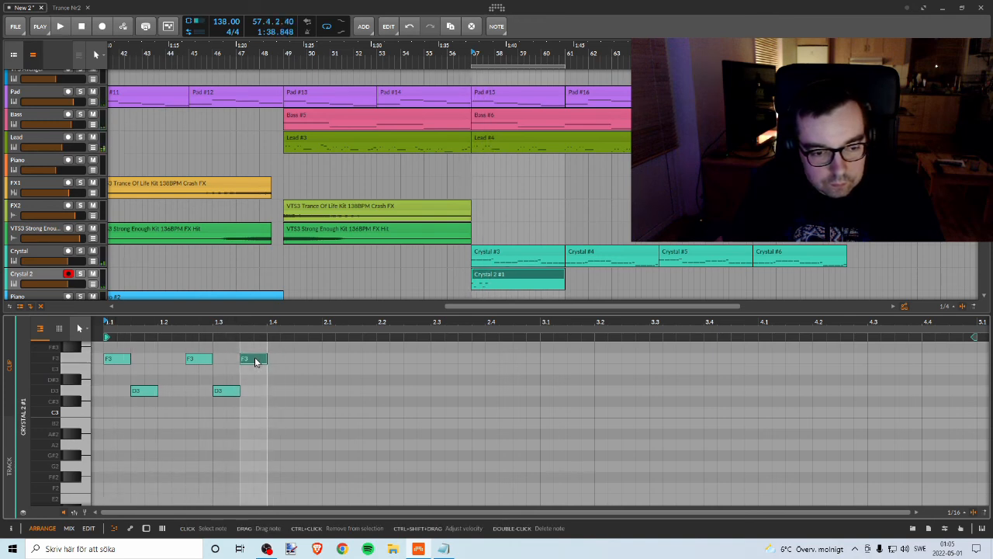
double_click(255, 360)
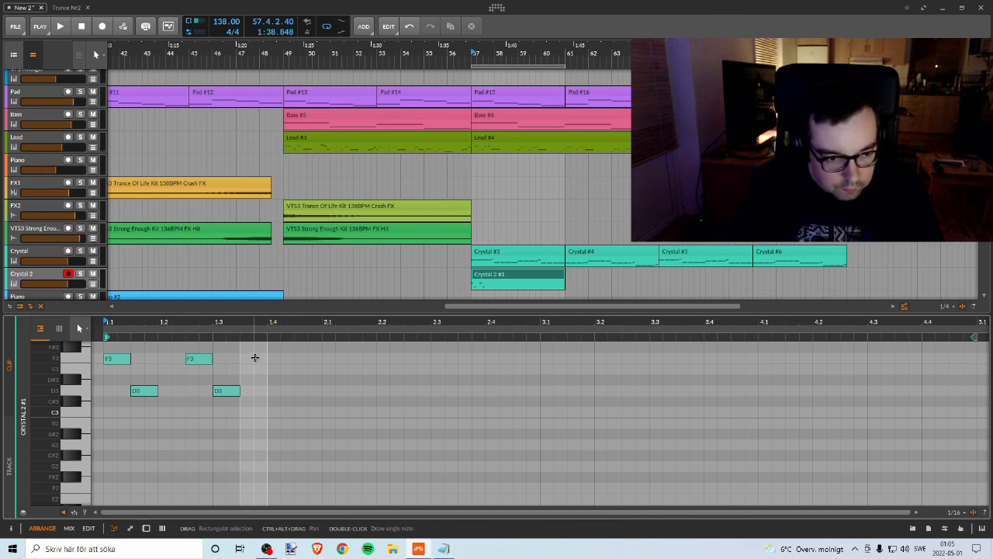
key(space)
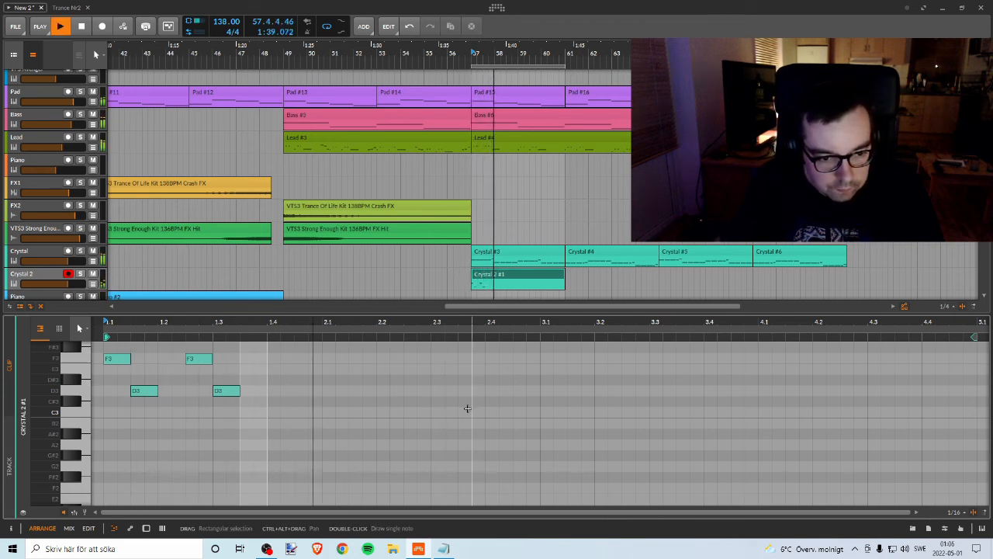
key(space)
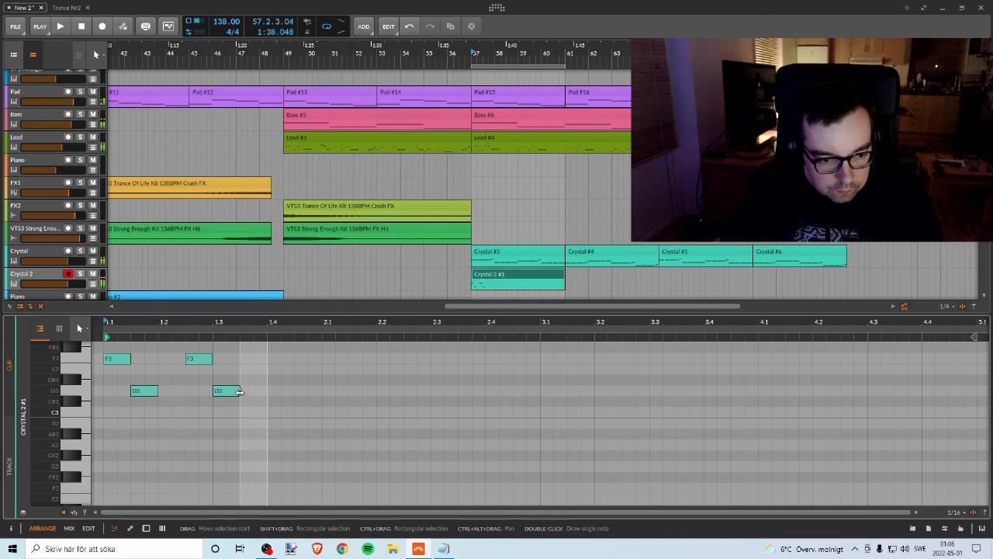
Step: Try extending the D3 note at 1.3 to 2.2, then shorten it back to half a beat
drag(240, 389, 372, 391)
key(space)
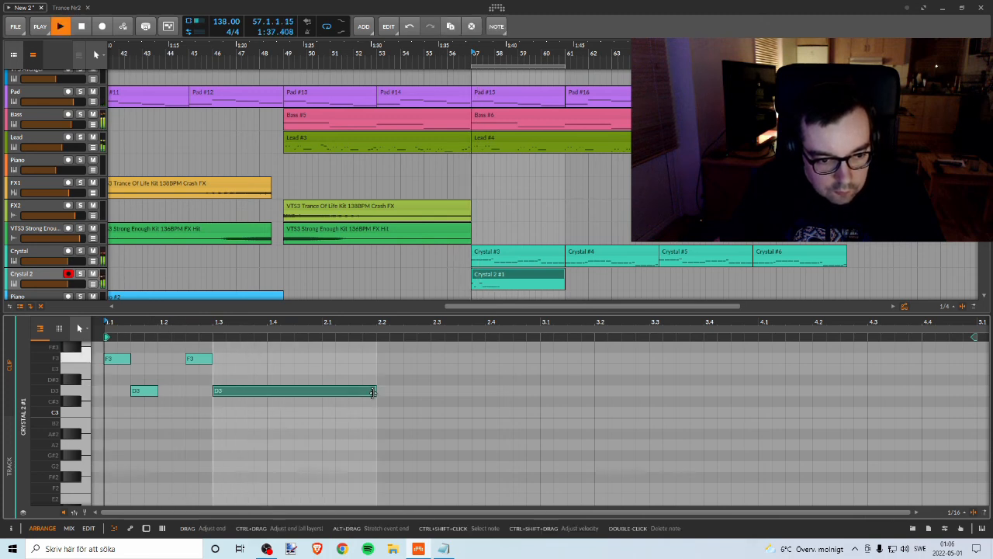
key(space)
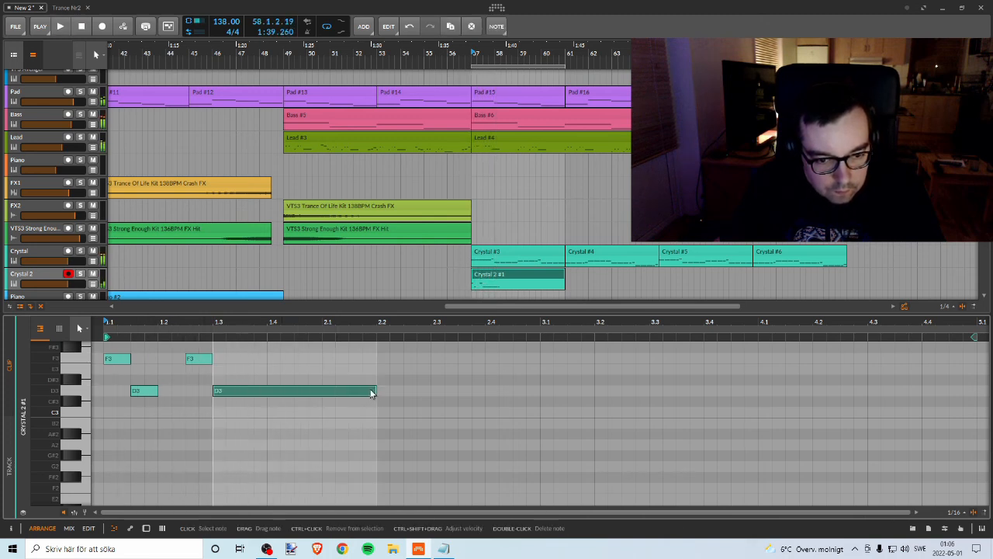
drag(372, 392, 227, 396)
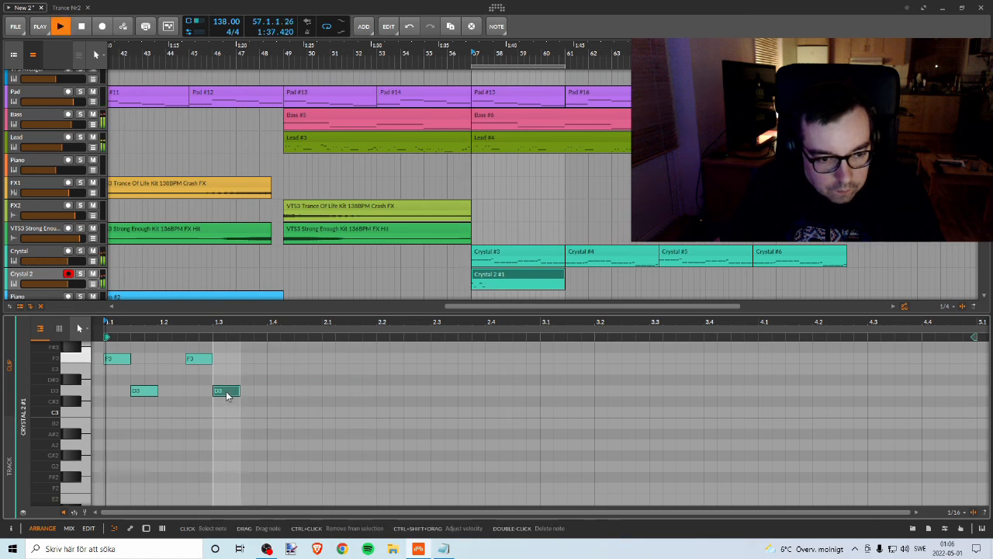
key(space)
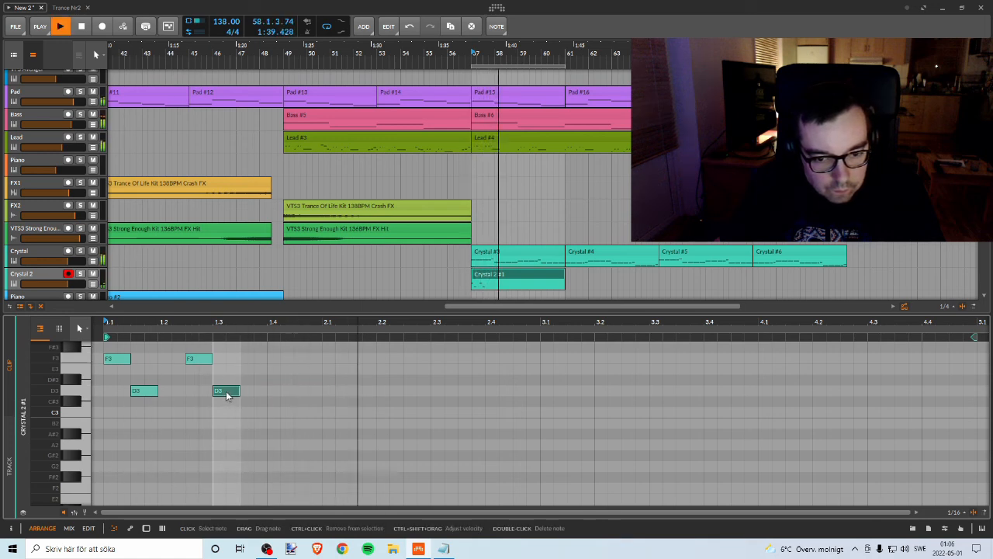
key(space)
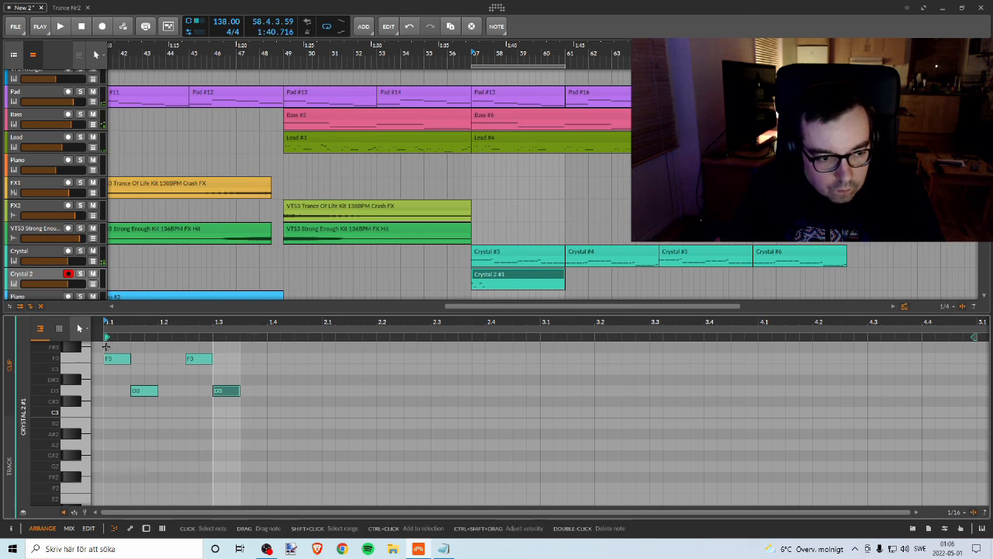
Step: Copy the four-note F3–D3 pattern from bar 1 to the start of bar 3 and audition the clip
drag(105, 348, 266, 348)
key(ctrl+z)
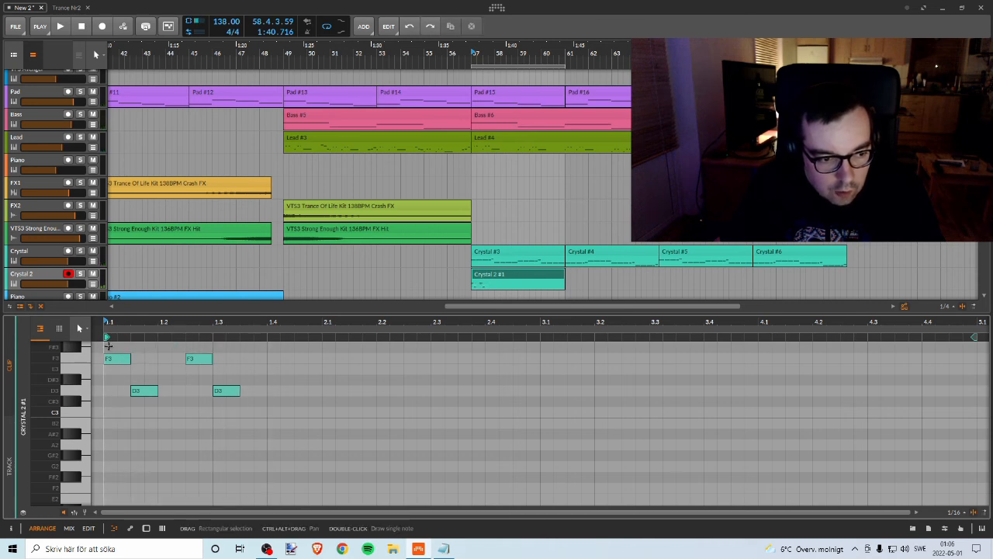
drag(107, 345, 259, 403)
drag(117, 361, 389, 358)
drag(380, 323, 354, 295)
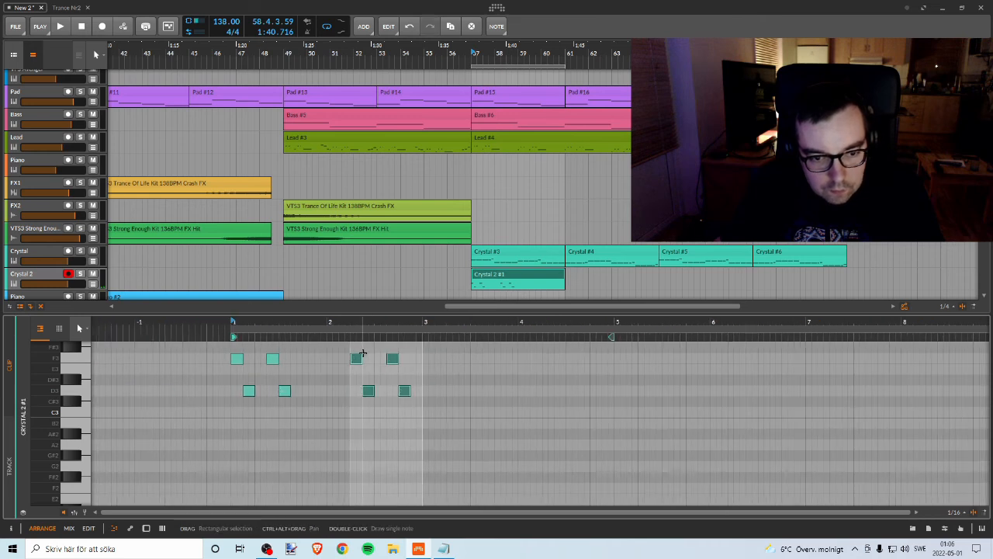
key(space)
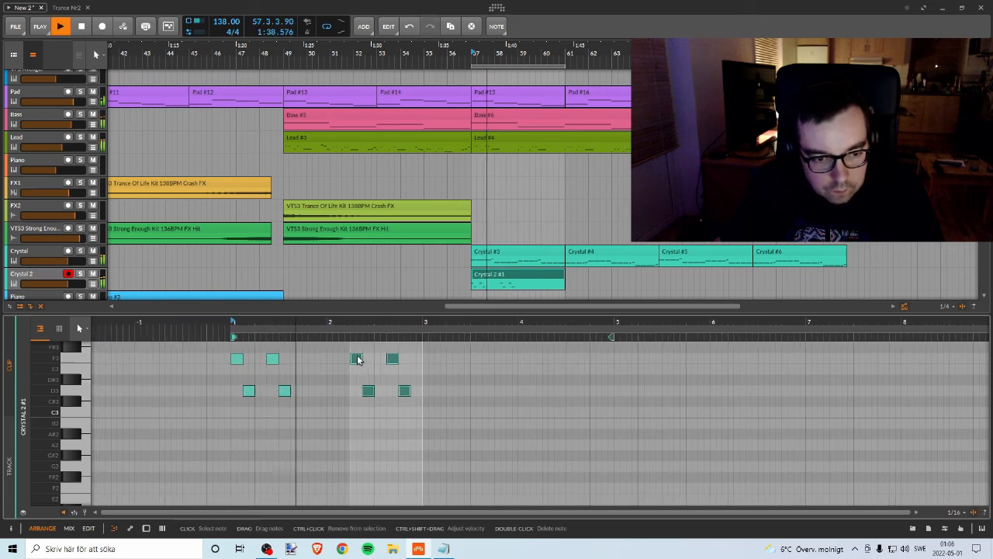
key(space)
key(space)
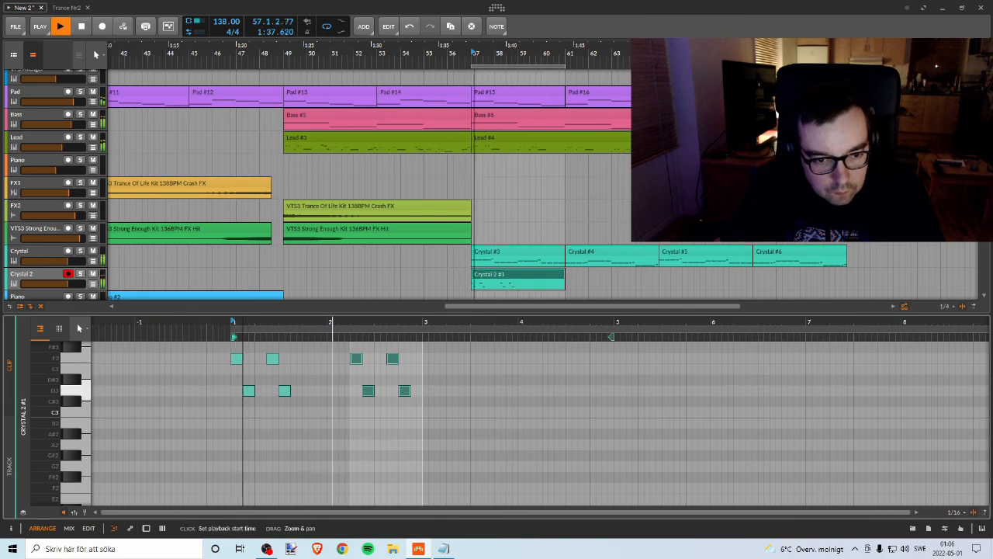
drag(349, 324, 521, 361)
drag(481, 323, 414, 305)
Step: Add a half-beat F3 note at 1.4 and a one-beat D3 note at 2.1, and audition the phrase
key(space)
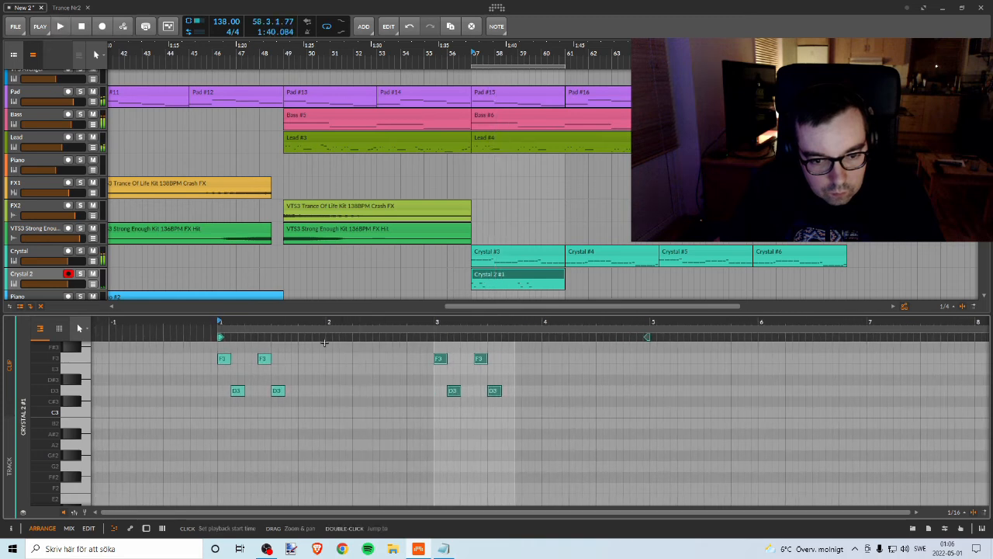
key(space)
drag(271, 324, 468, 393)
key(space)
key(space)
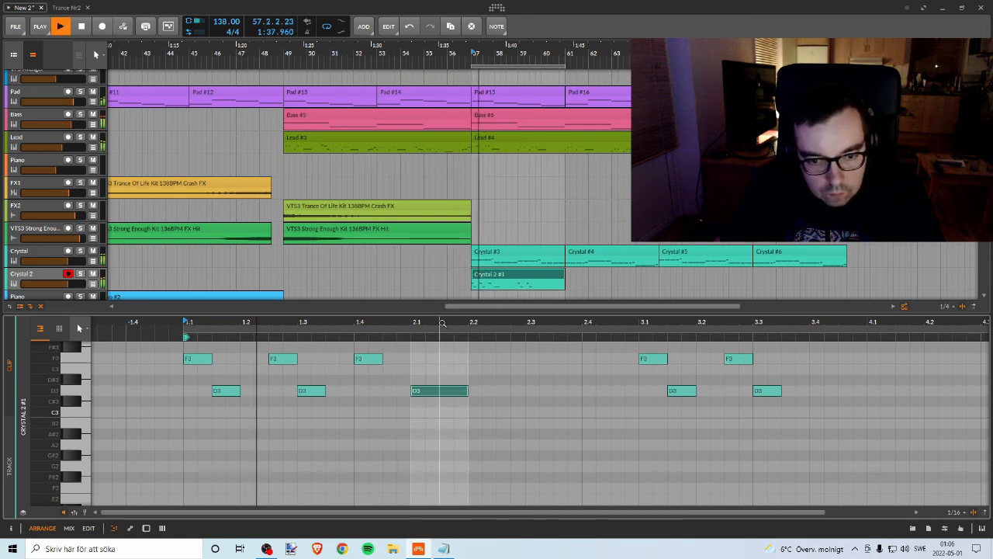
drag(424, 334, 338, 336)
key(space)
key(space)
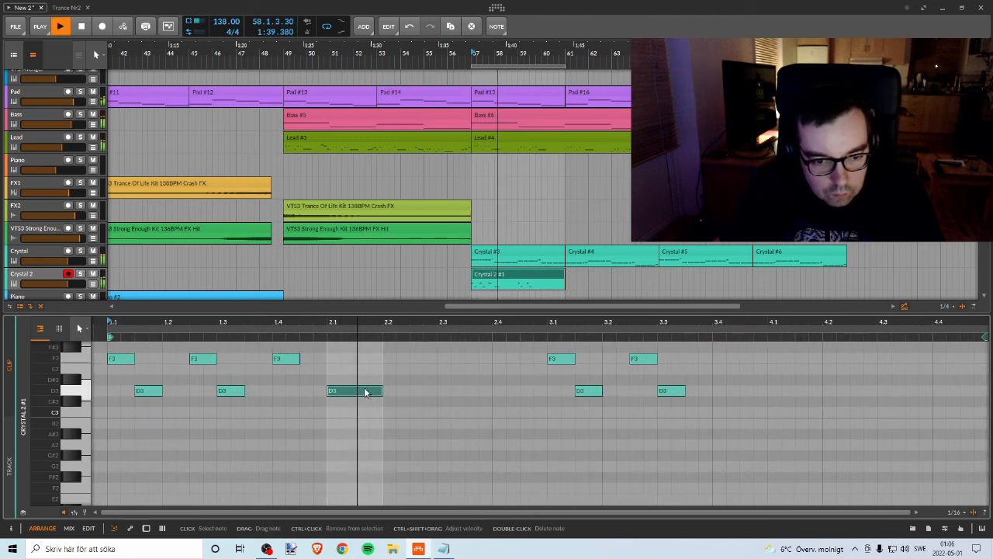
key(space)
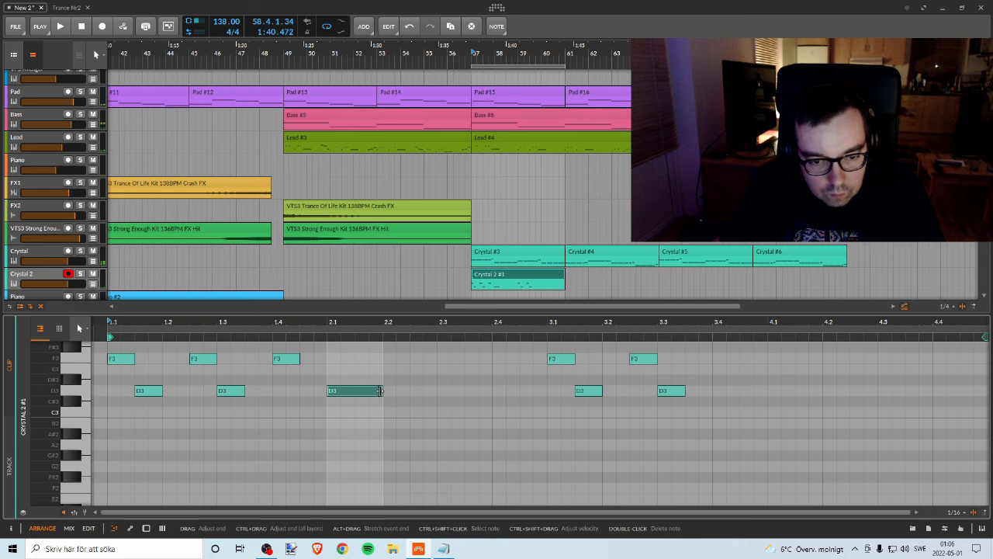
Step: Extend the D3 note at 2.1 to two beats and audition it
drag(385, 395, 438, 387)
key(space)
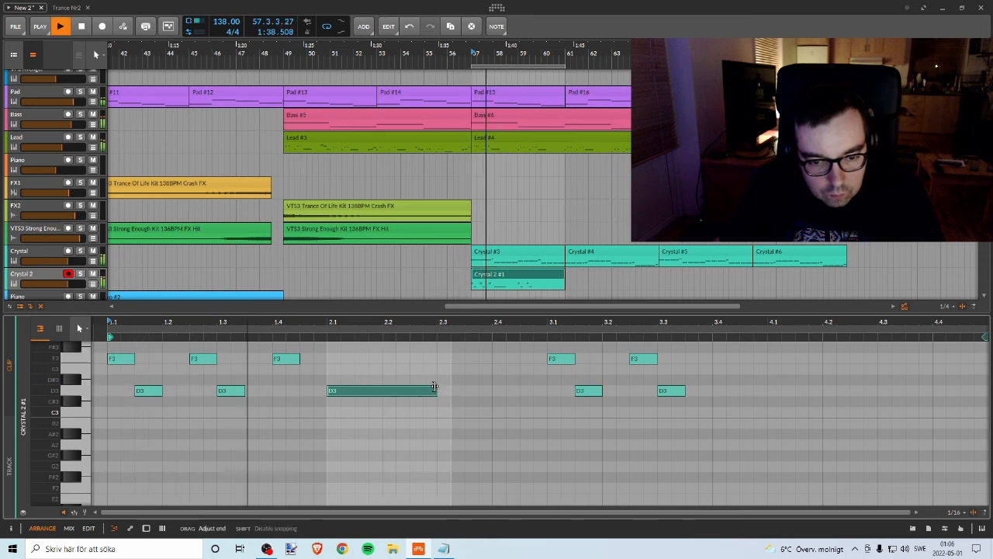
drag(467, 320, 287, 309)
key(space)
Step: Lower bar 3's F3 notes to E3 and its D3 notes to C3, and audition the bar
drag(357, 365, 374, 412)
drag(409, 357, 411, 369)
drag(430, 392, 432, 411)
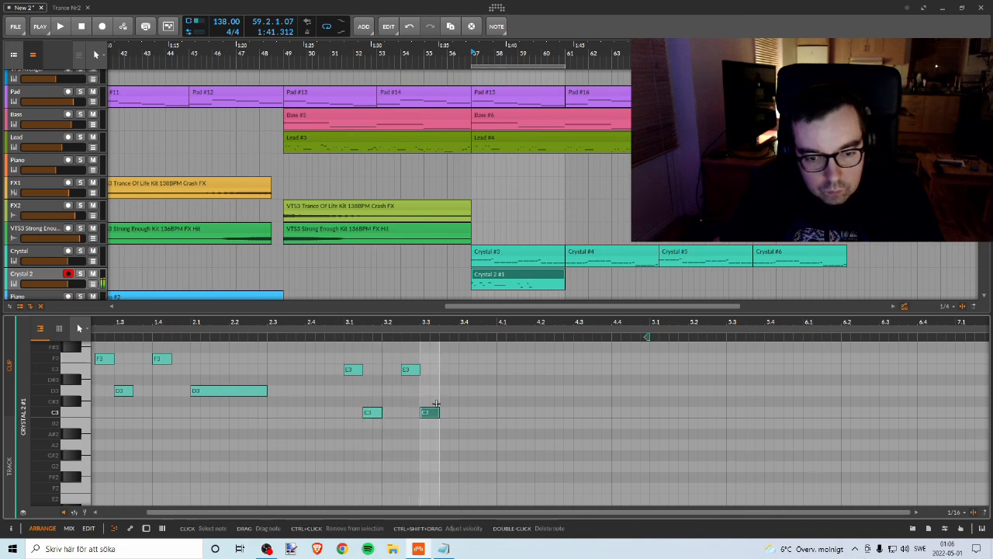
mouse_move(405, 321)
mouse_down()
mouse_move(406, 331)
mouse_move(427, 320)
mouse_move(402, 316)
mouse_up()
key(space)
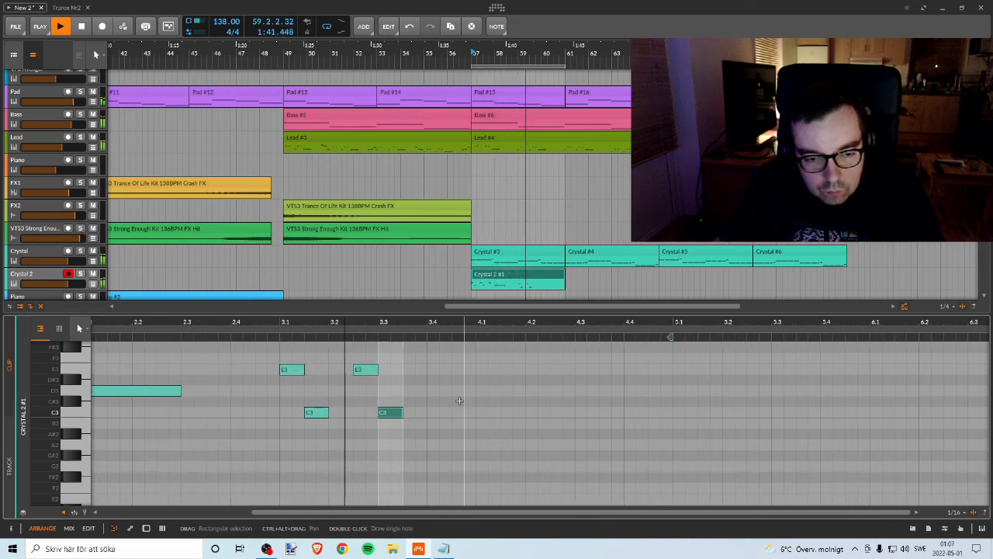
key(space)
Step: Copy the four E3–C3 notes from the start of bar 3 to 3.4 and audition the result
drag(278, 339, 426, 429)
drag(292, 370, 431, 371)
key(space)
drag(429, 321, 325, 368)
drag(325, 329, 307, 328)
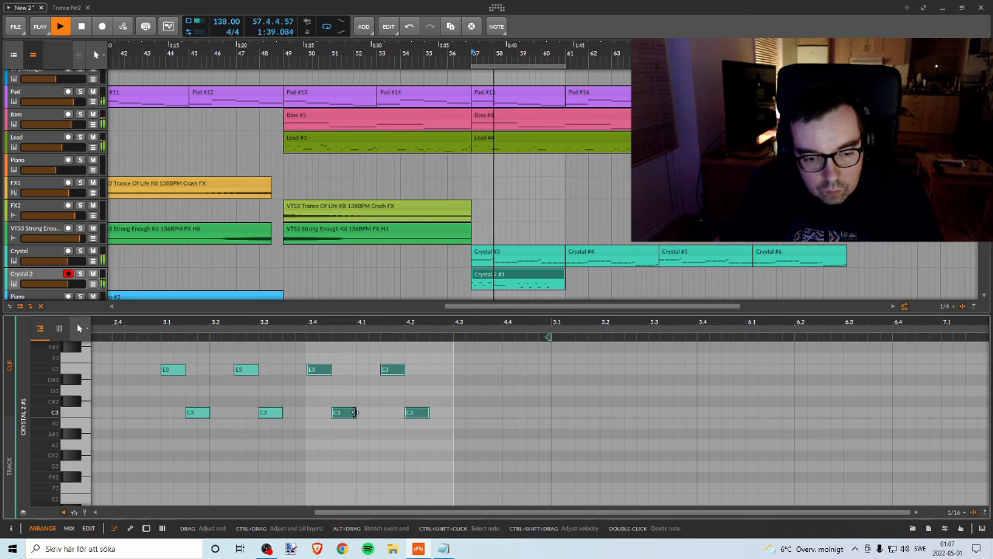
click(359, 413)
click(356, 412)
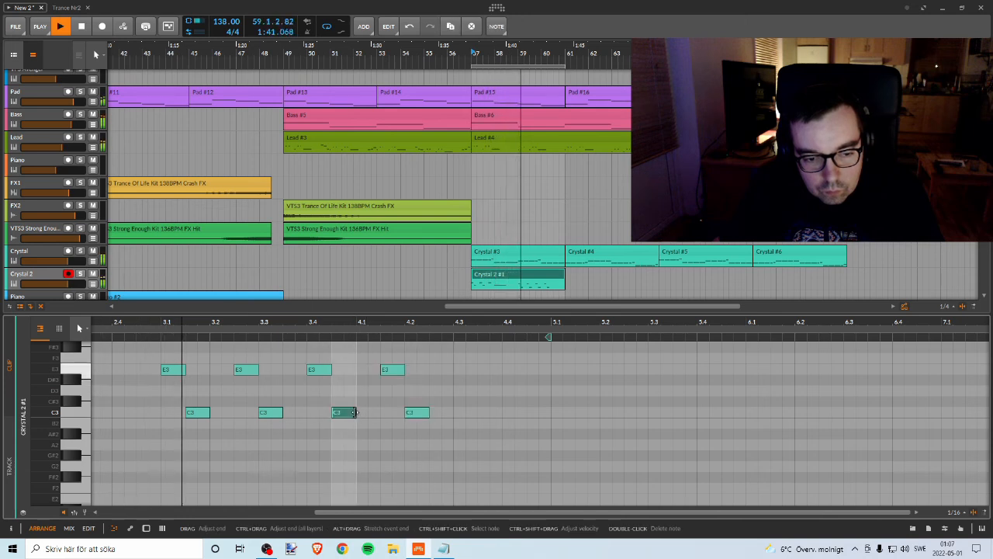
key(space)
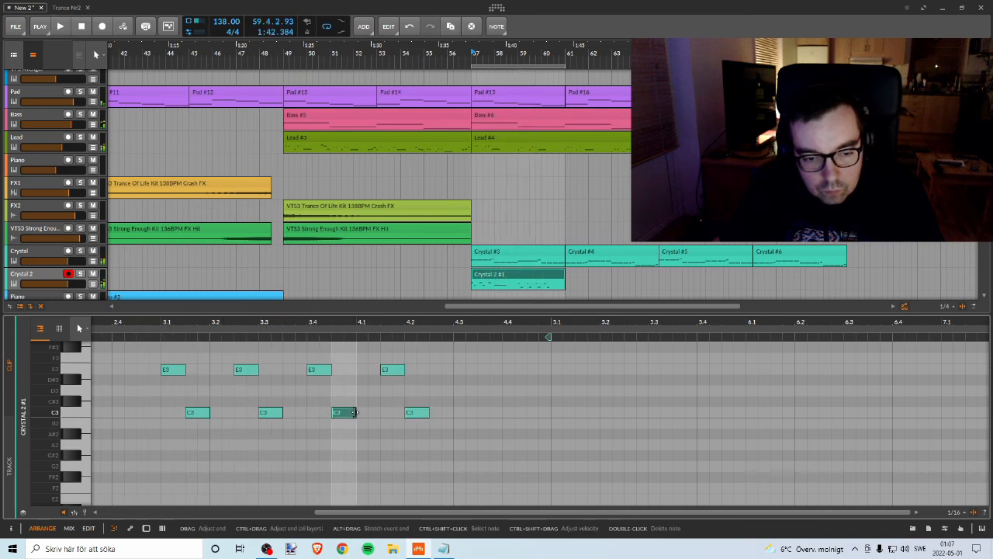
Step: Raise the C3 note at 3.4.3 to G3 and delete the E3 and C3 notes in bar 4
drag(340, 414, 339, 367)
double_click(393, 399)
double_click(420, 442)
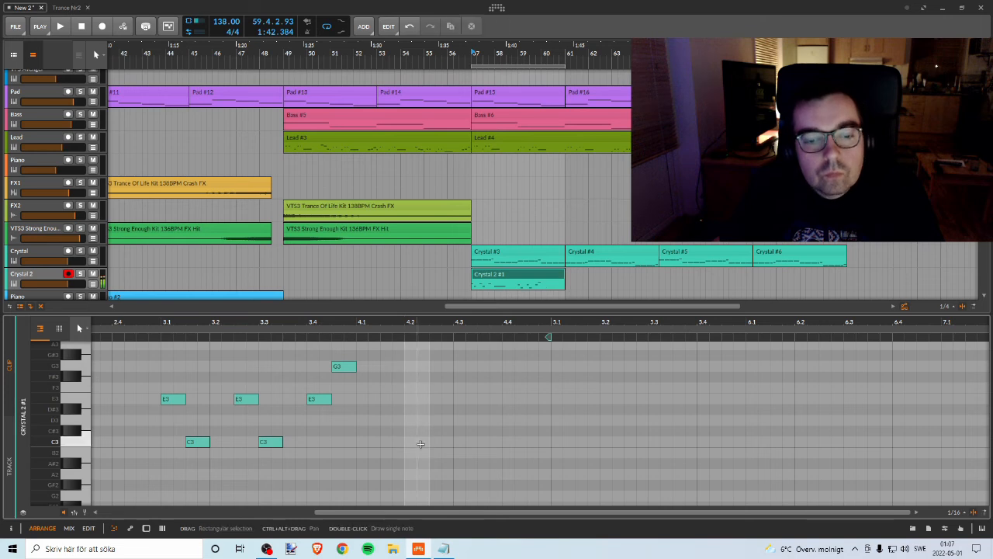
Step: Move the G3 note at the end of bar 3 to 4.1 and extend it to two beats
key(space)
mouse_move(382, 322)
mouse_down()
mouse_move(381, 293)
mouse_move(397, 322)
mouse_up()
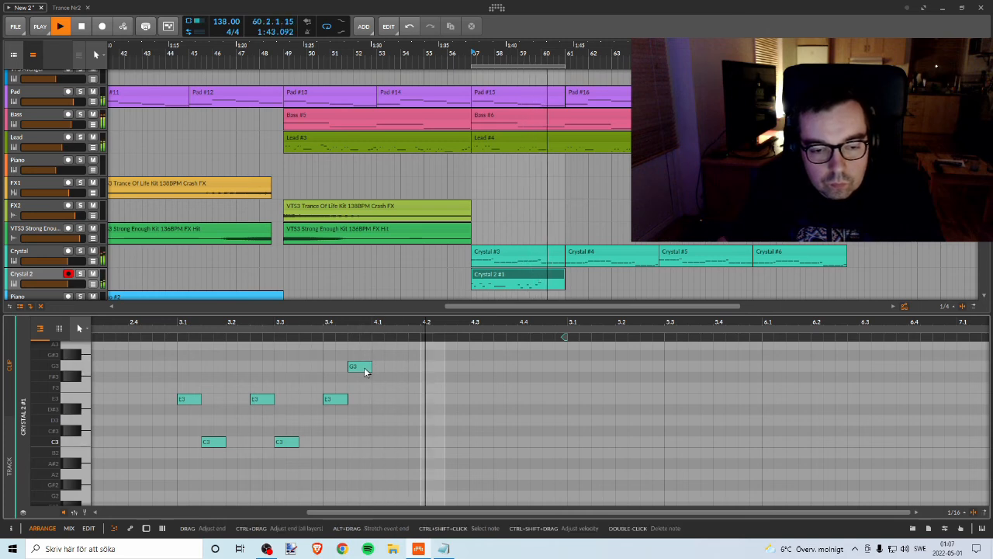
drag(370, 367, 468, 363)
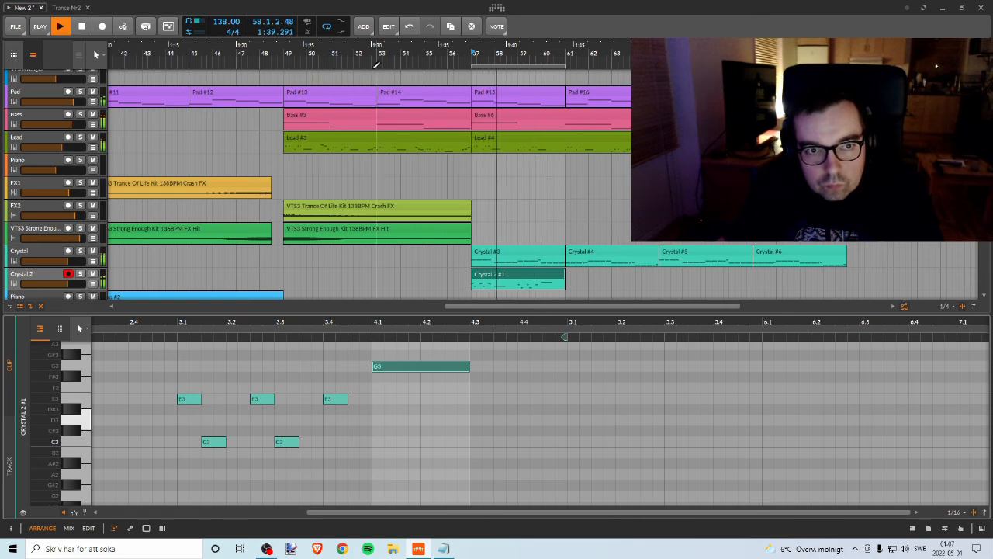
Step: Copy the Crystal 2 #1 clip to bar 61 and move the four-bar loop region to bar 61
click(539, 277)
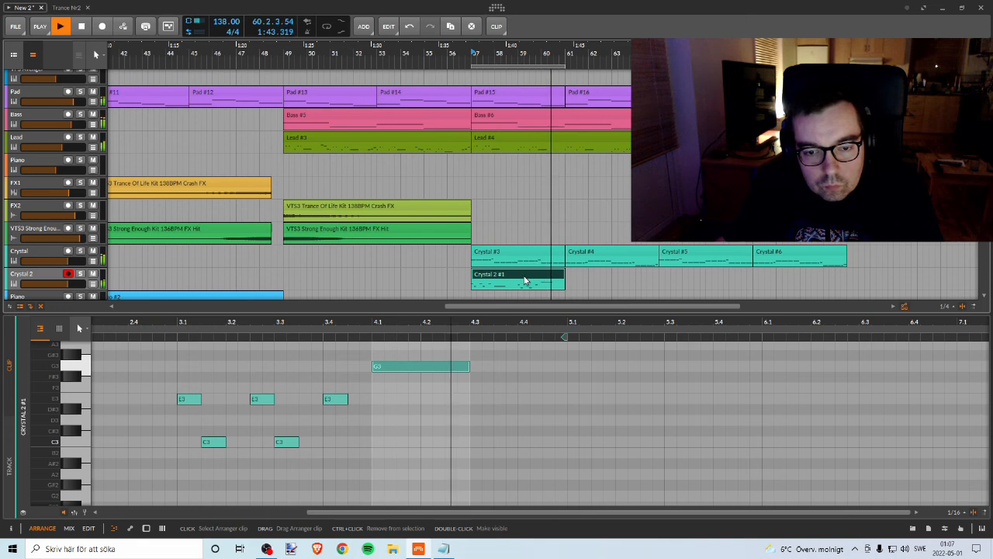
drag(518, 276, 605, 270)
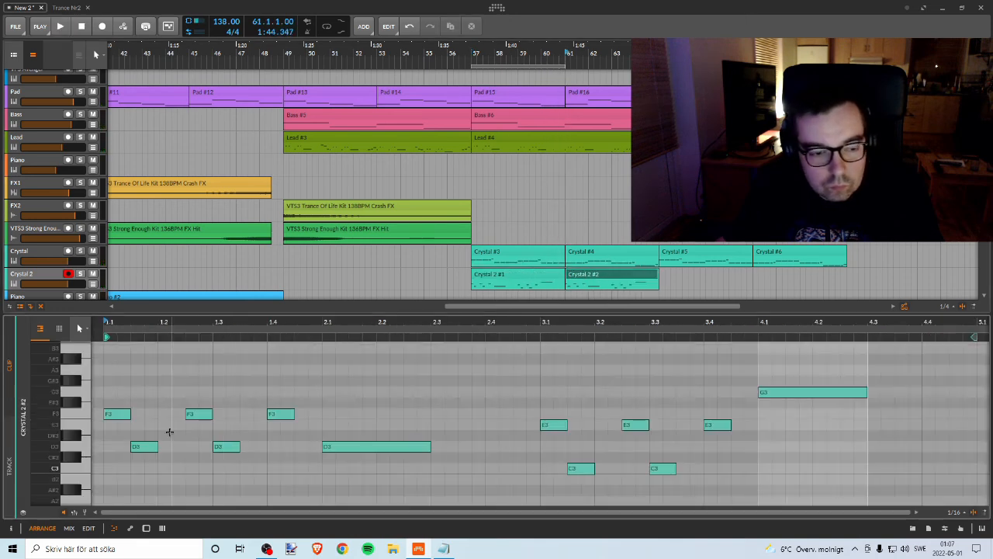
key(space)
key(space)
key(space)
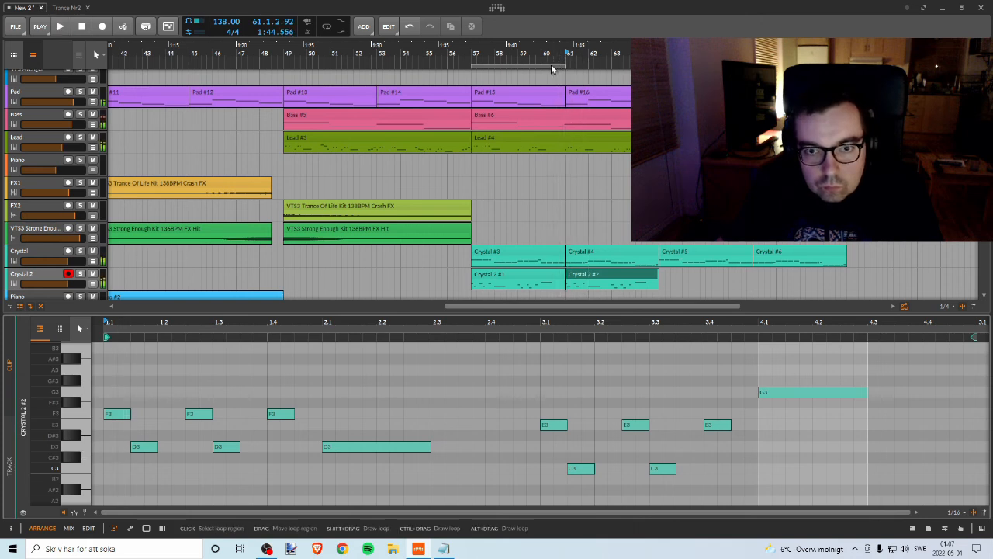
drag(555, 67, 627, 70)
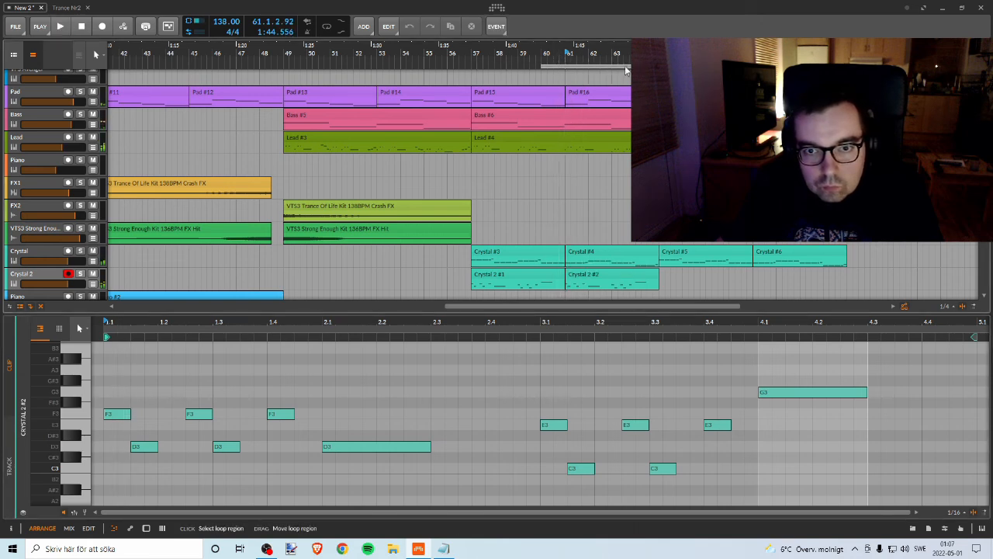
Step: In the copied Crystal 2 clip, lower bar 1's F3 notes to E3 and its D3 notes to C#3, and audition them
click(586, 276)
scroll(162, 402, down, 1)
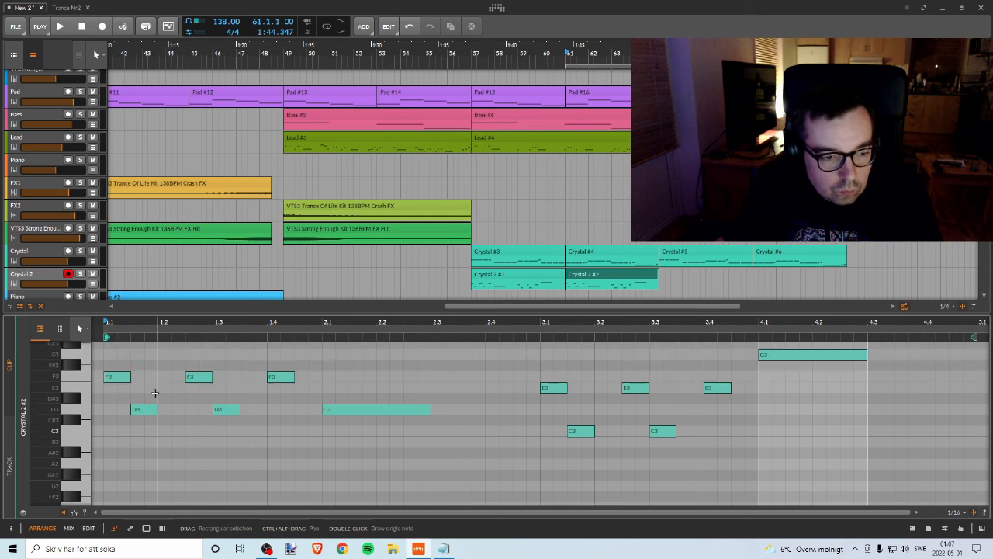
drag(114, 357, 250, 425)
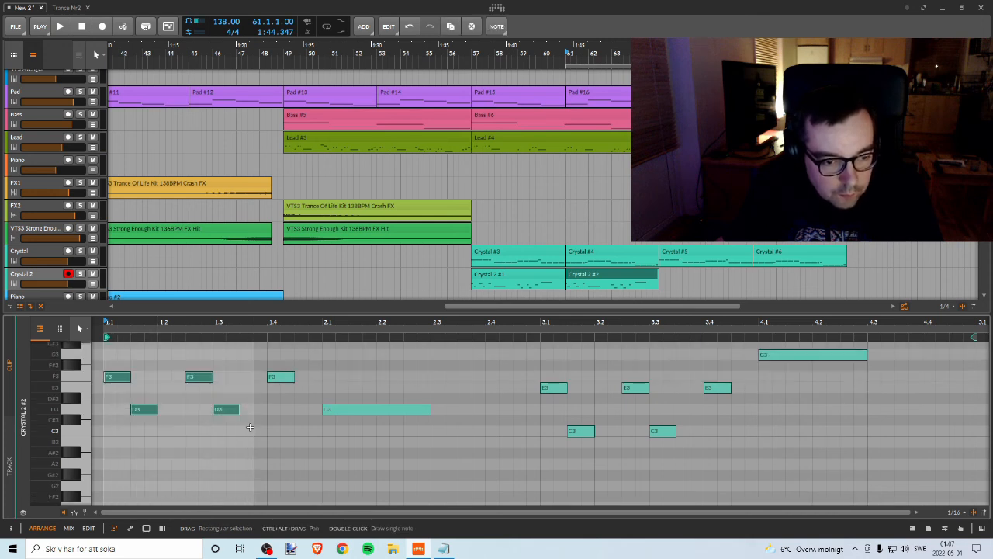
key(Down)
key(space)
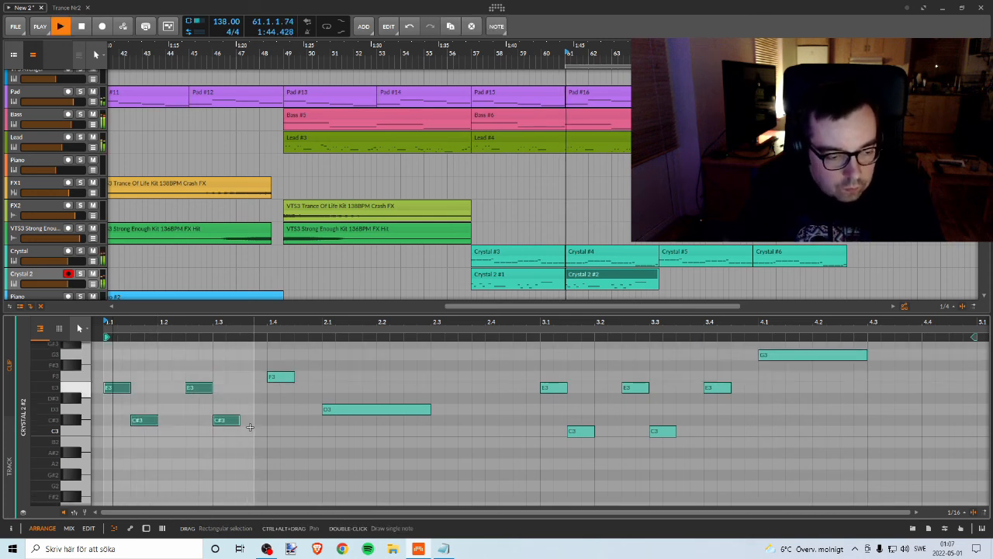
drag(273, 379, 273, 390)
key(space)
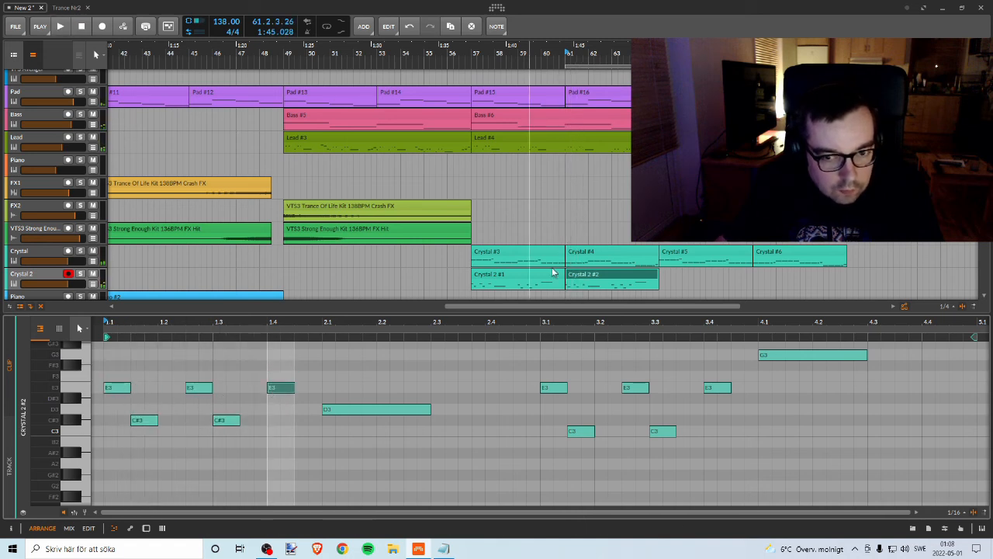
Step: Solo the Crystal 2 track and audition the copied clip's first bar
click(80, 273)
key(space)
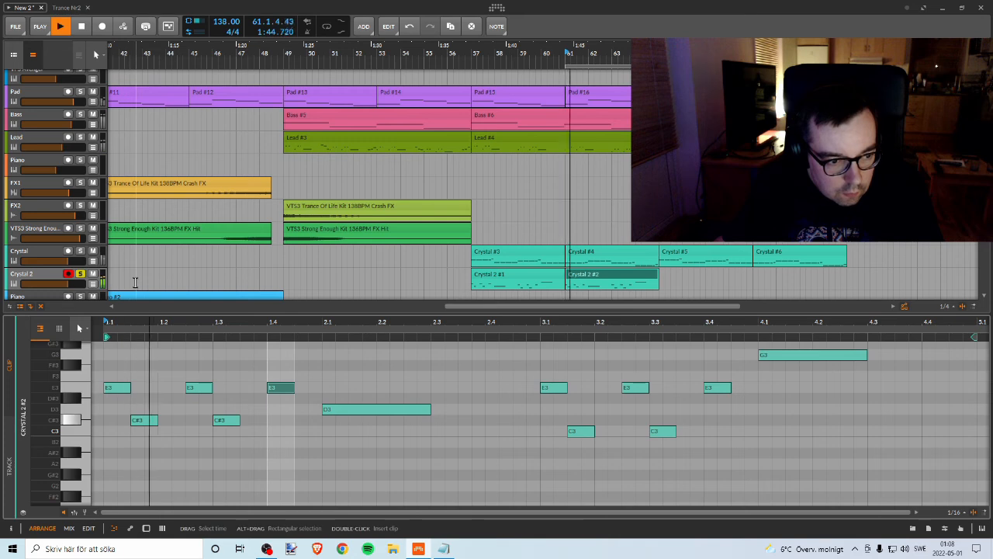
key(space)
Step: Try transposing bar 1's five notes up and down by semitones
drag(119, 366, 275, 441)
key(Down)
key(Up)
key(Up)
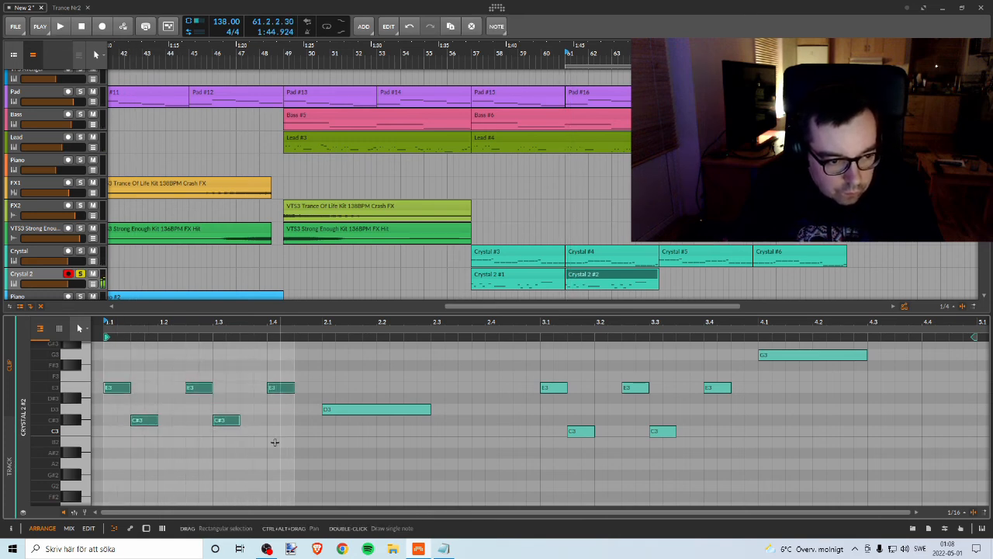
key(Down)
key(Down)
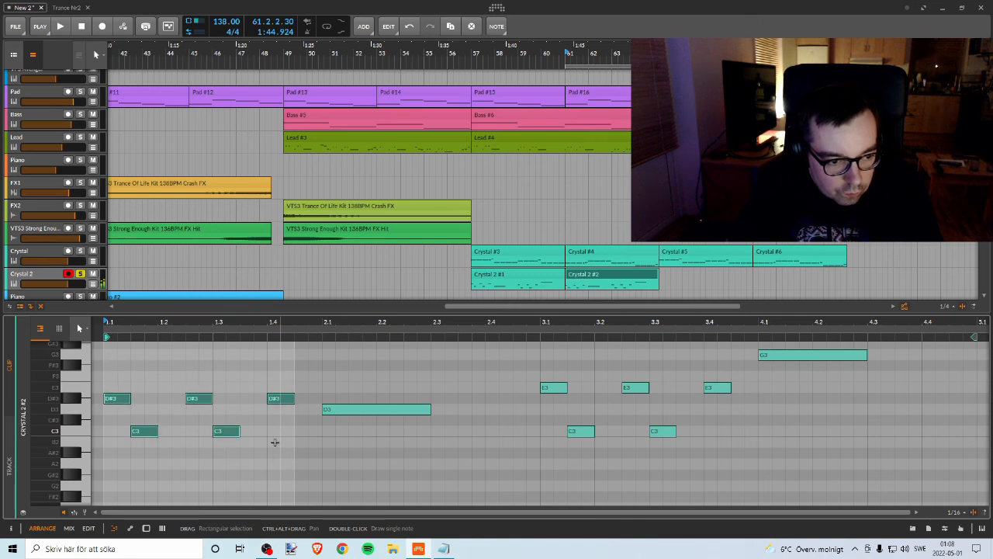
key(Up)
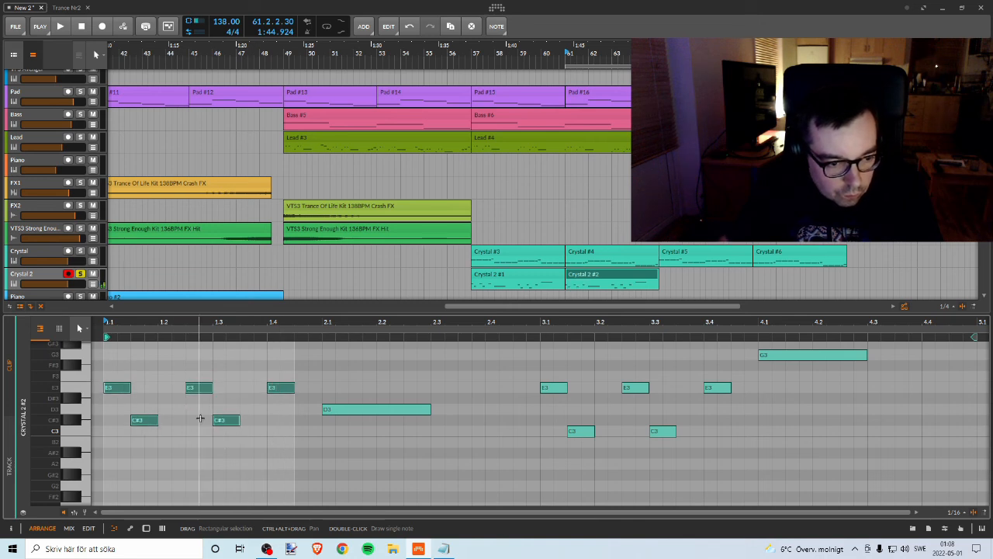
Step: Lower bar 1's two C#3 notes and the long D3 note at 2.1 to C3, and audition the result
drag(153, 425, 151, 431)
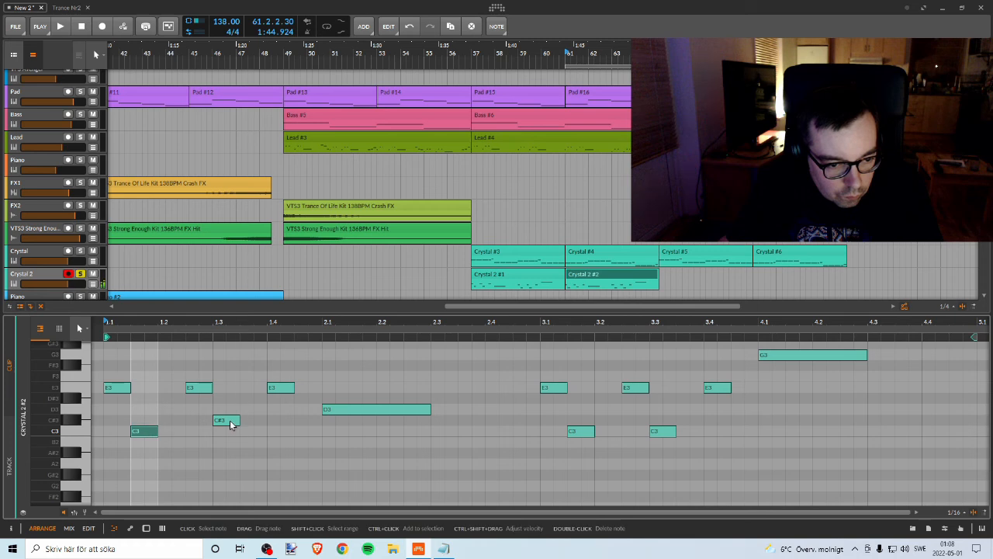
drag(230, 421, 232, 431)
key(space)
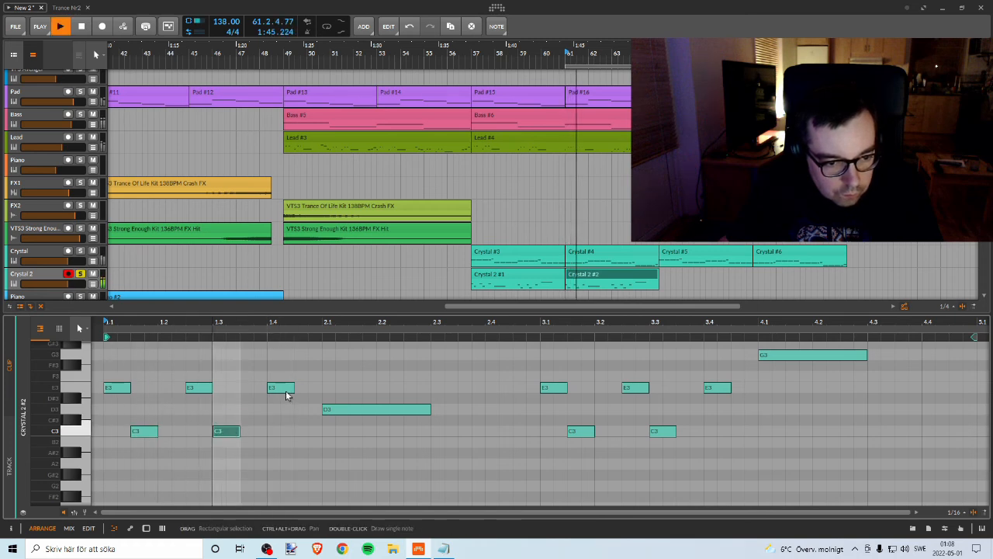
key(space)
drag(344, 410, 353, 436)
key(space)
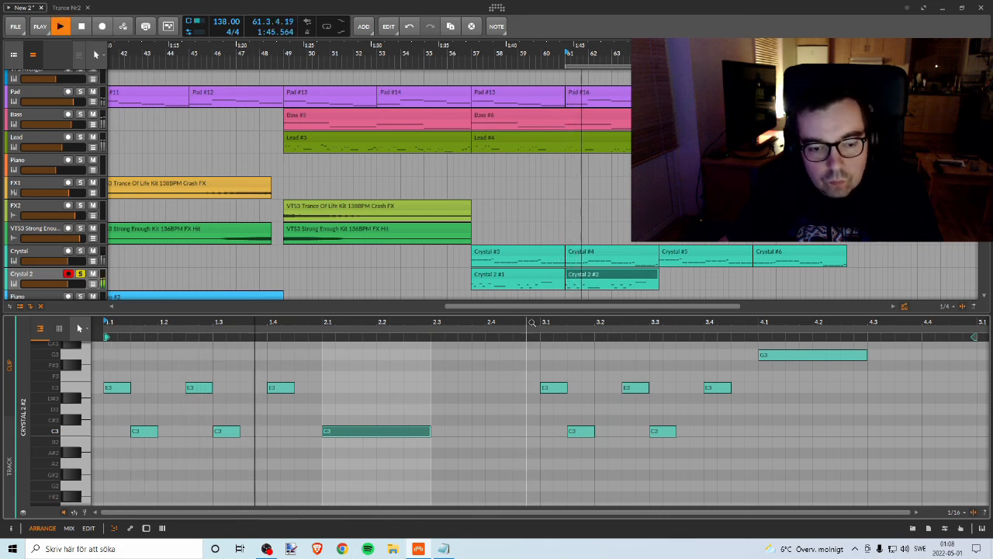
drag(623, 326, 453, 320)
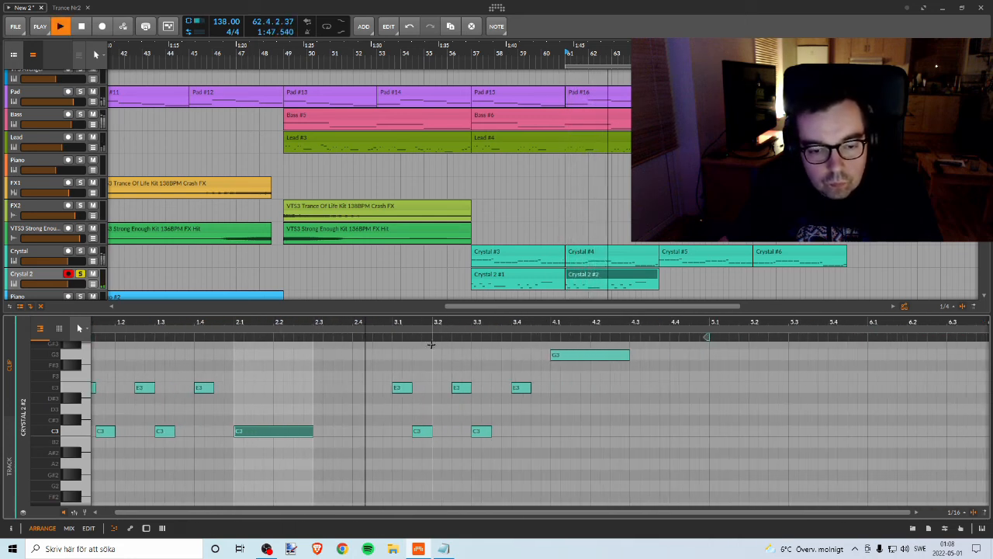
Step: Lower bar 3's E3 notes to D3, its C3 notes to G2 and the long note at 4.1 to G2, and audition the clip
key(space)
drag(401, 388, 420, 486)
drag(461, 387, 486, 487)
drag(521, 387, 521, 410)
drag(570, 357, 571, 487)
key(space)
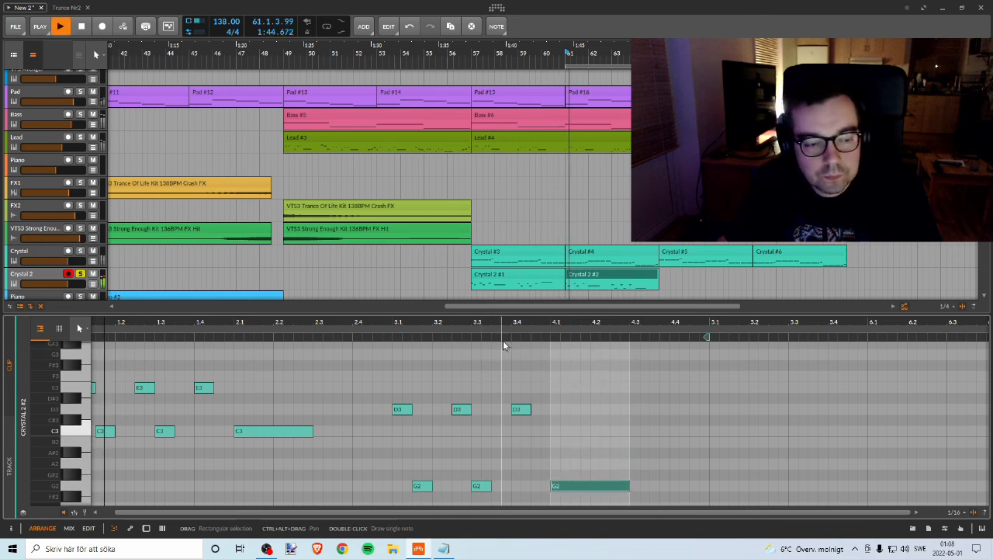
drag(500, 323, 461, 321)
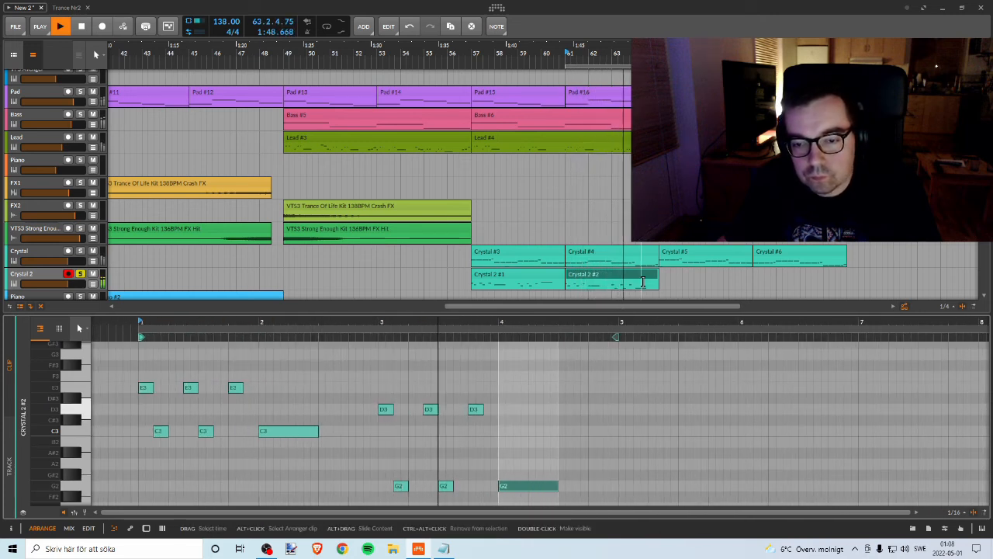
Step: Unsolo the Crystal 2 track, play the full mix from around bar 57 and open the Crystal 2 #1 clip
click(642, 278)
key(space)
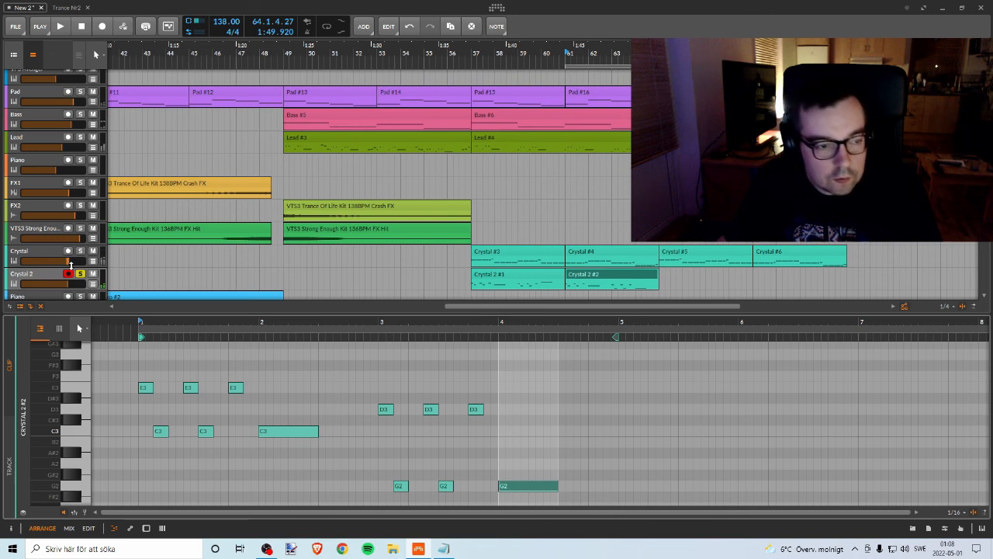
click(79, 276)
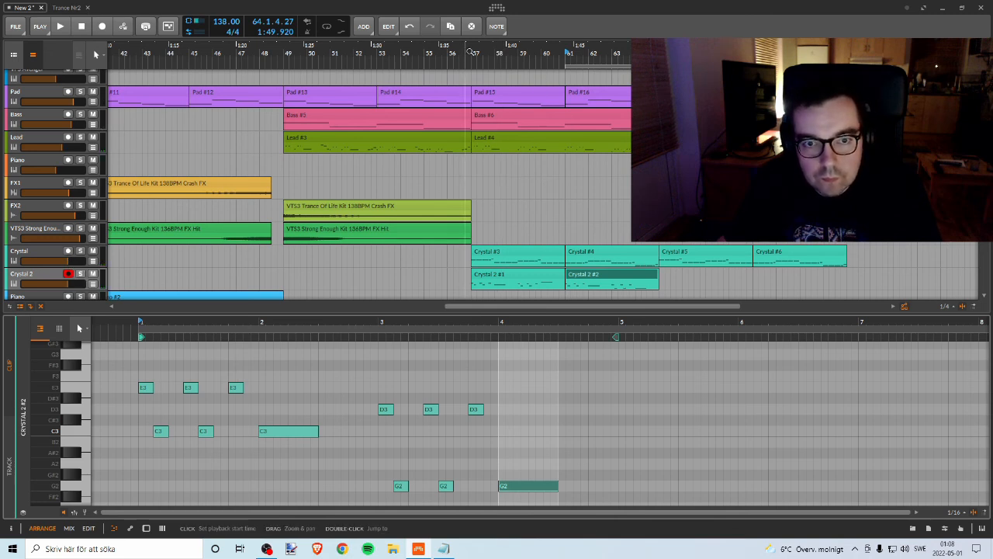
key(space)
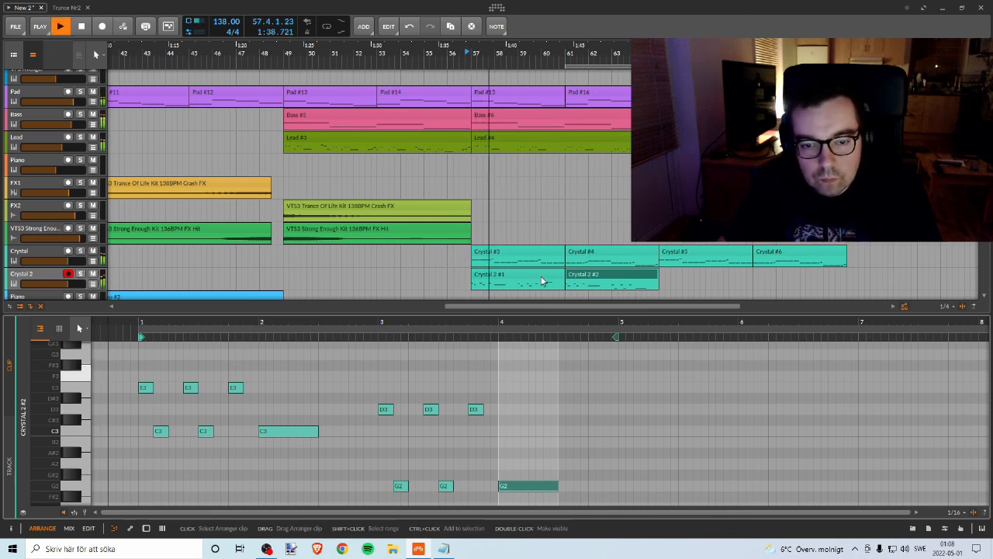
click(543, 281)
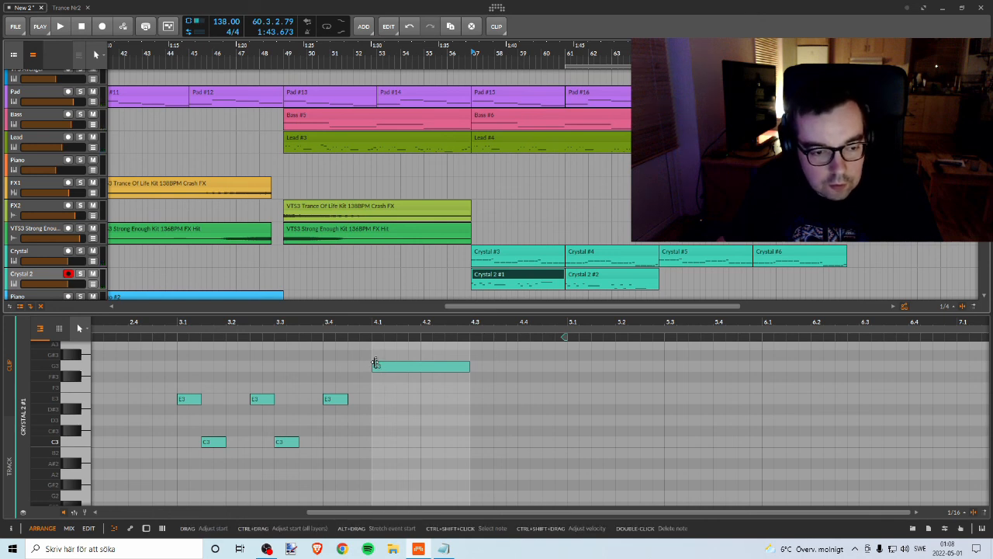
Step: Try the long G3 note at 4.1 as G2, aligned to 4.1, and audition it with the mix
key(space)
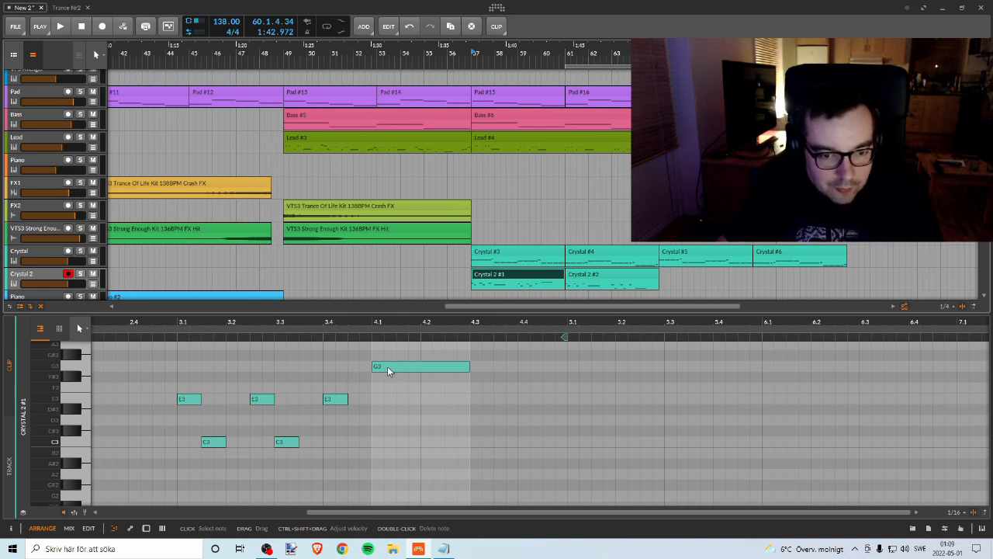
drag(387, 366, 398, 496)
key(space)
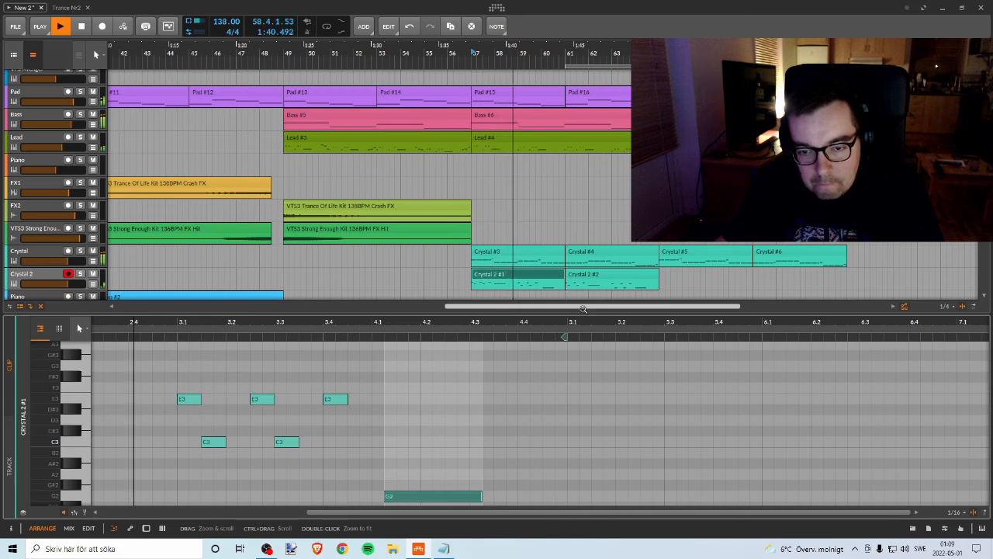
drag(583, 308, 620, 307)
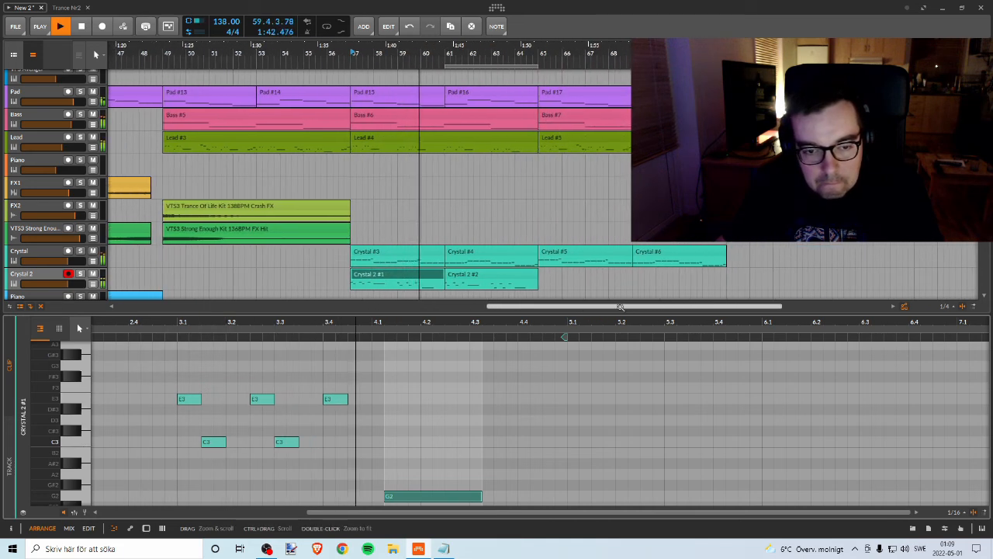
scroll(411, 396, down, 1)
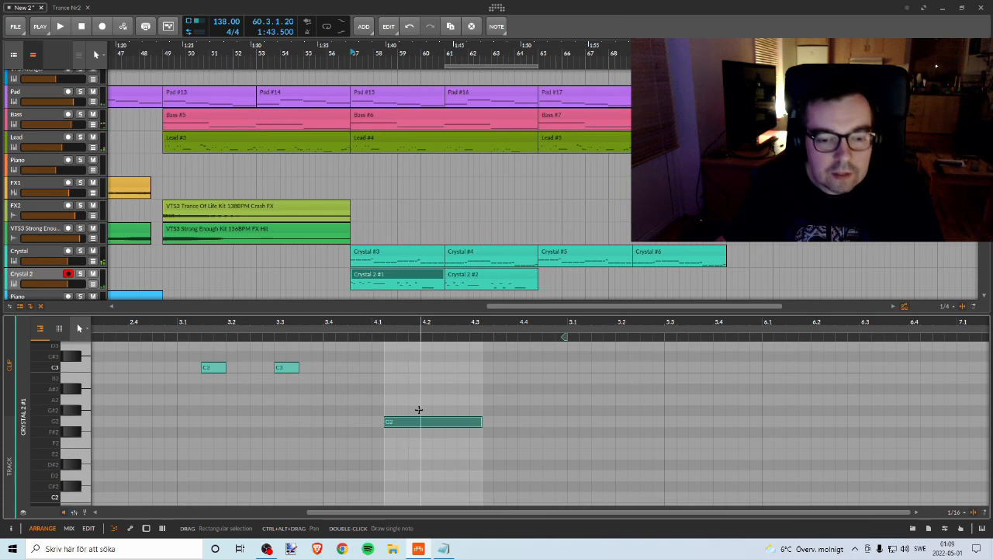
scroll(429, 412, up, 1)
key(Left)
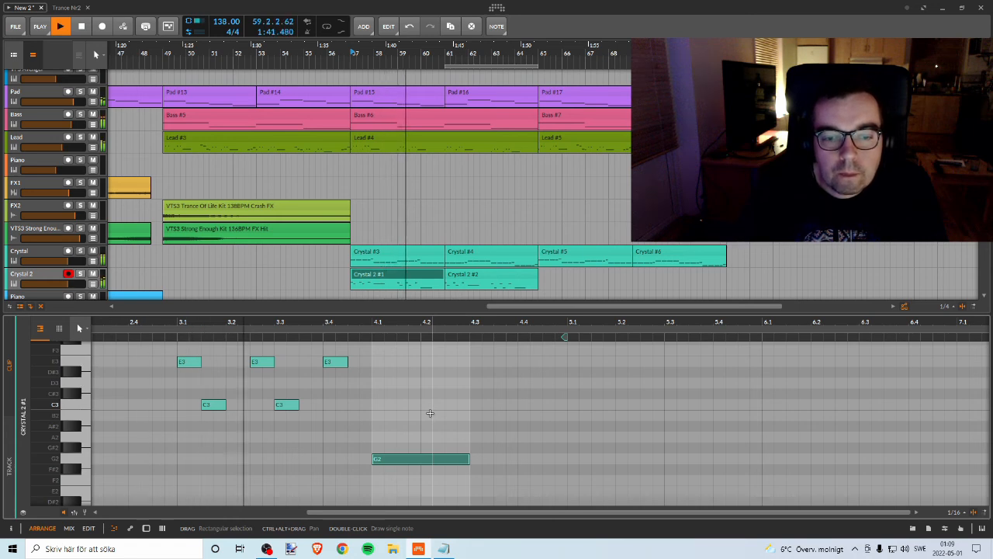
Step: Raise the long note at 4.1 in Crystal 2 #1 to E3 and audition it with the mix
key(space)
key(Up)
key(Up)
key(Up)
key(Up)
key(Up)
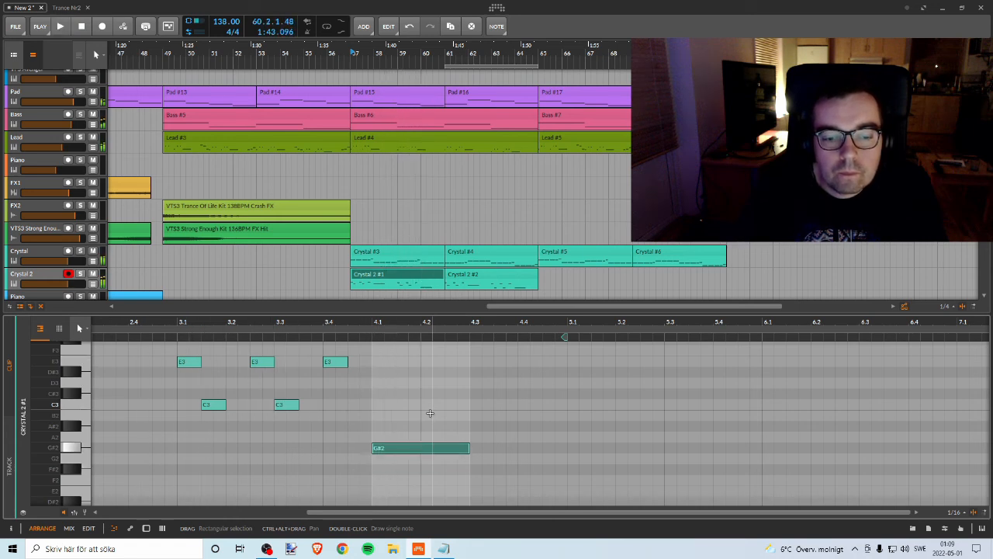
key(Up)
key(Up)
key(Up)
key(Up)
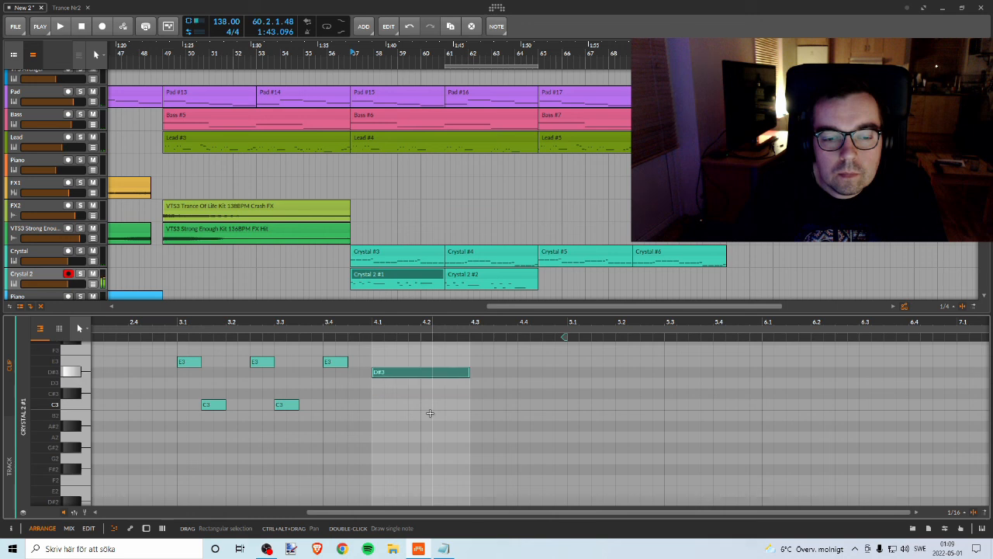
key(space)
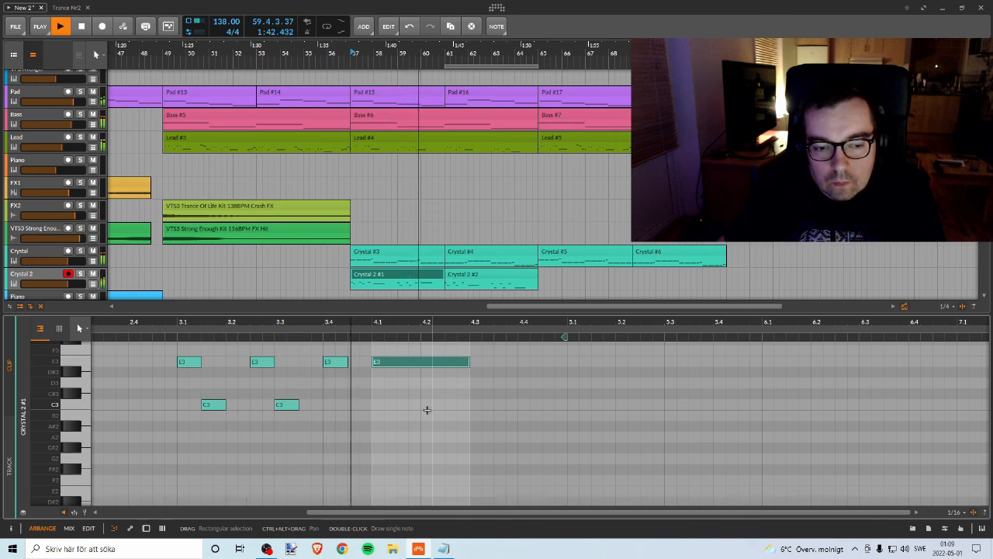
key(space)
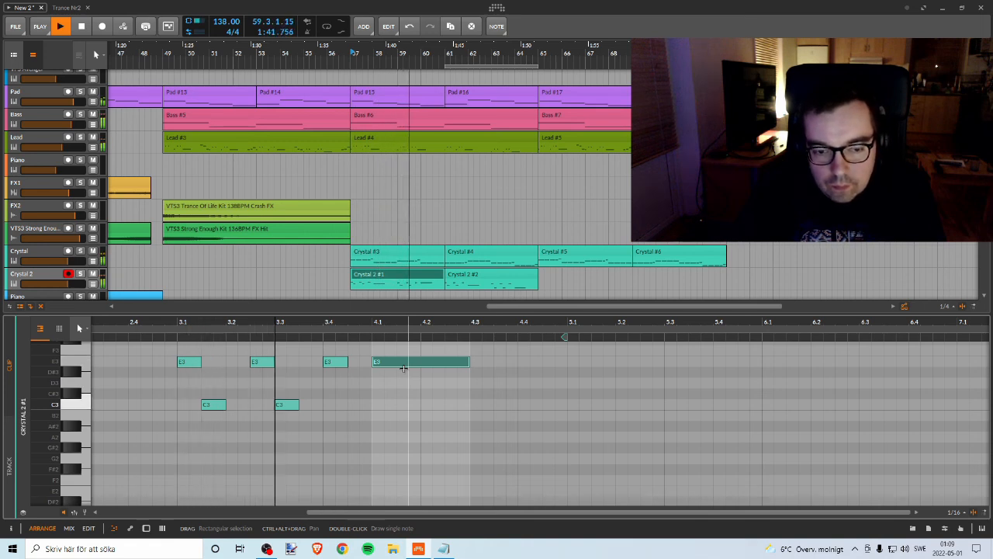
key(space)
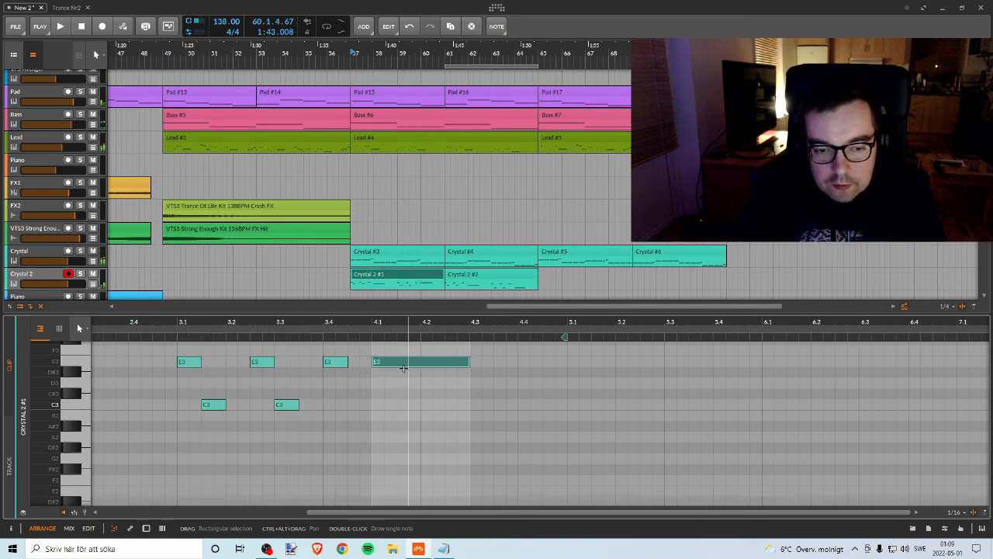
Step: Raise the long note at 4.1 to G3 and play the mix through the Crystal 2 clips
key(Up)
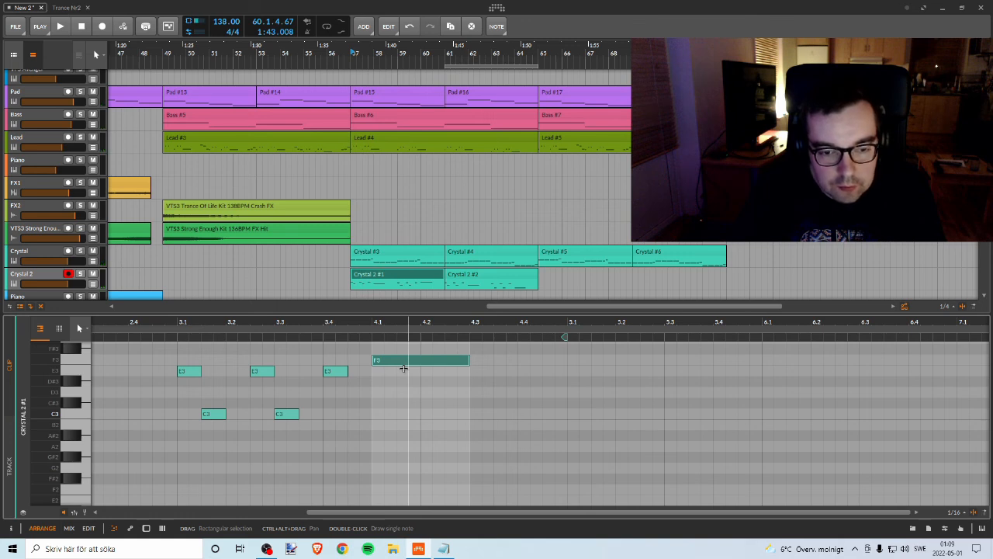
key(Up)
key(Up)
key(space)
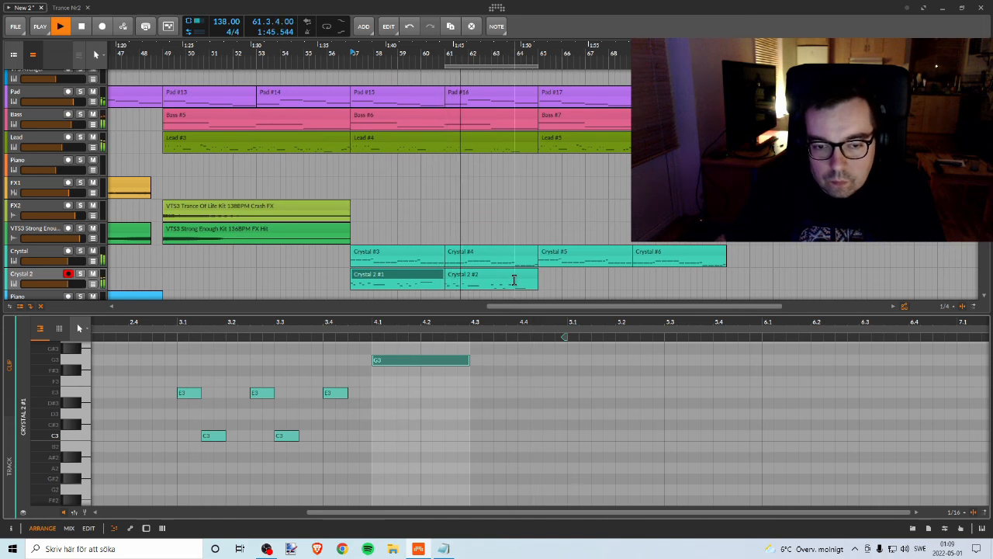
Step: Open the Crystal 2 #2 clip's notes and play the mix from bar 65
click(474, 277)
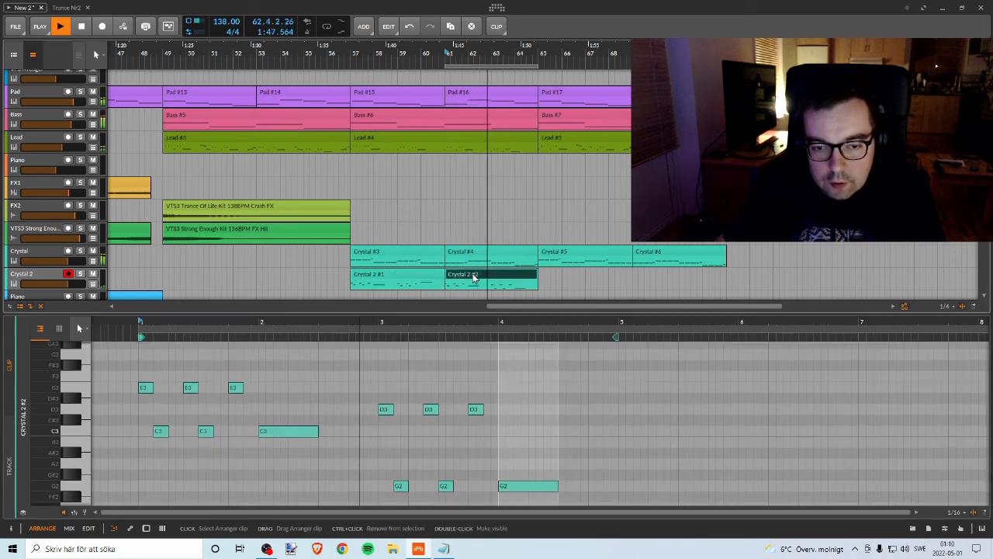
double_click(518, 277)
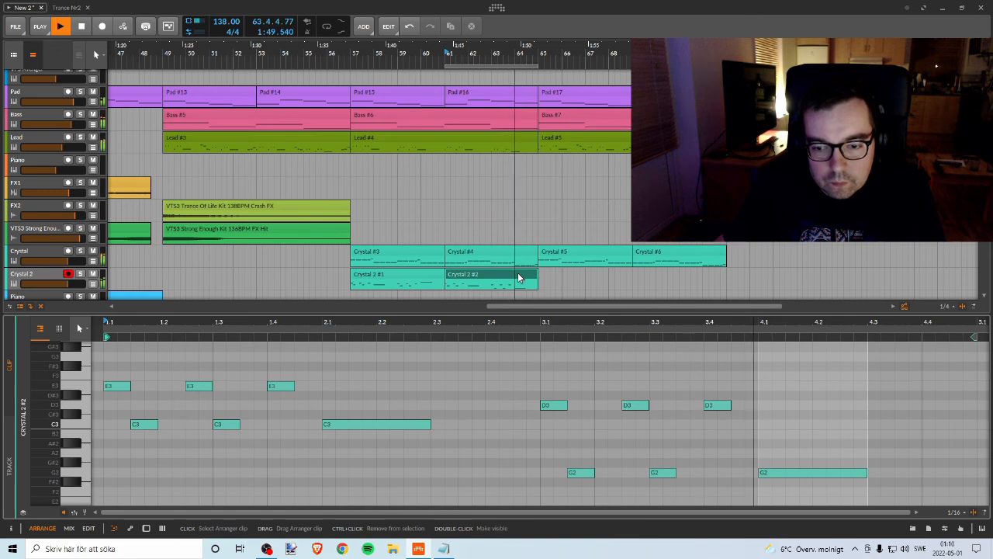
key(space)
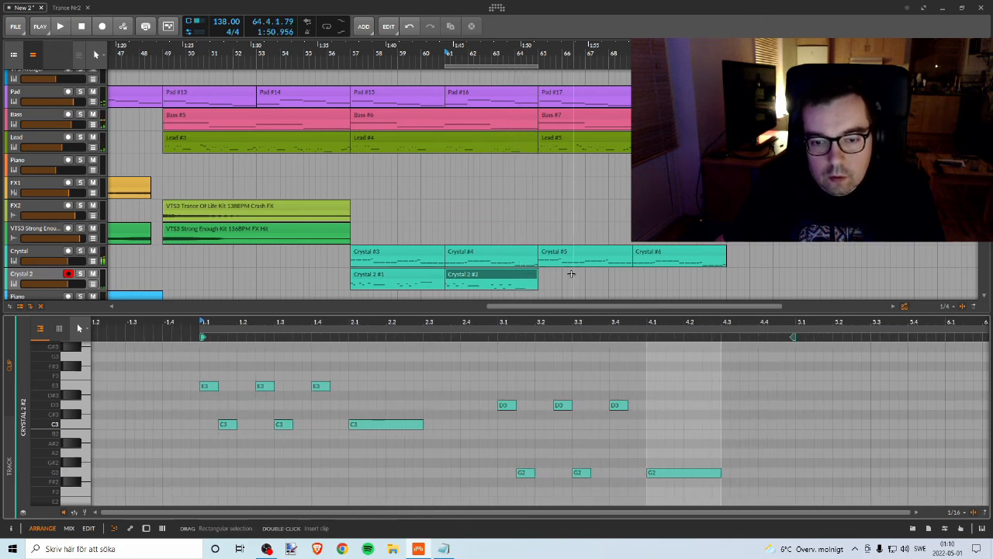
key(space)
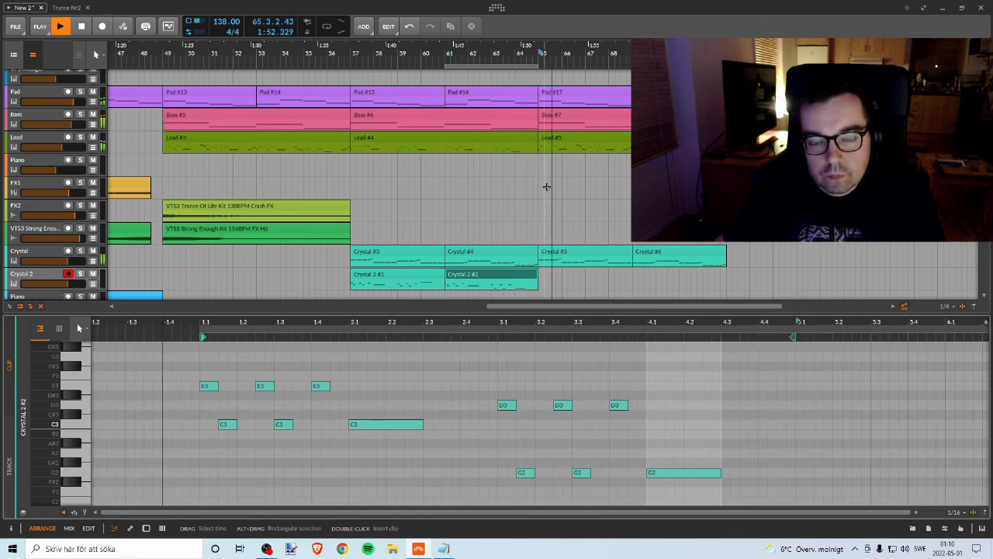
Step: Enlarge the arranger area, show the arrangement from its start, and examine all tracks while listening past bar 73
drag(600, 314, 523, 457)
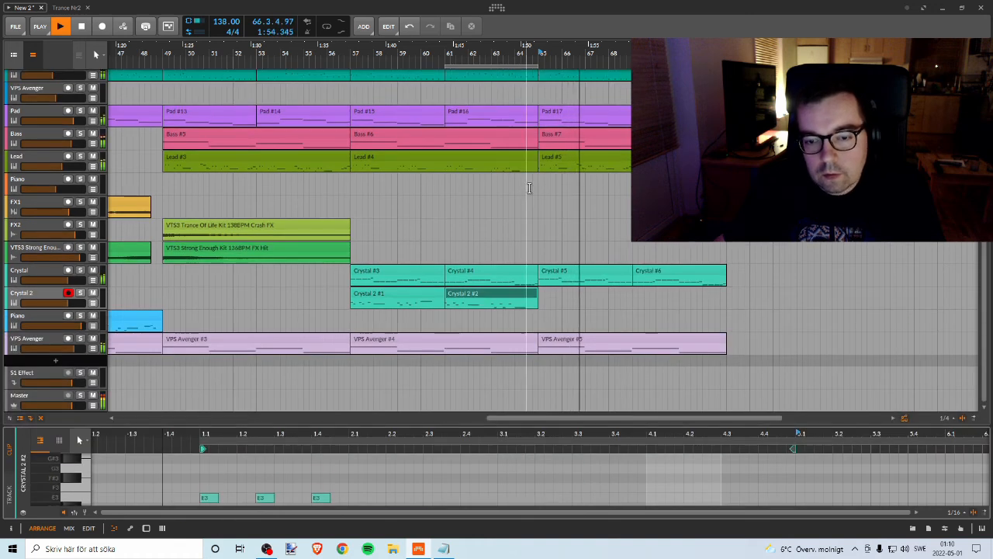
drag(985, 298, 986, 299)
drag(531, 53, 522, 20)
scroll(566, 173, up, 2)
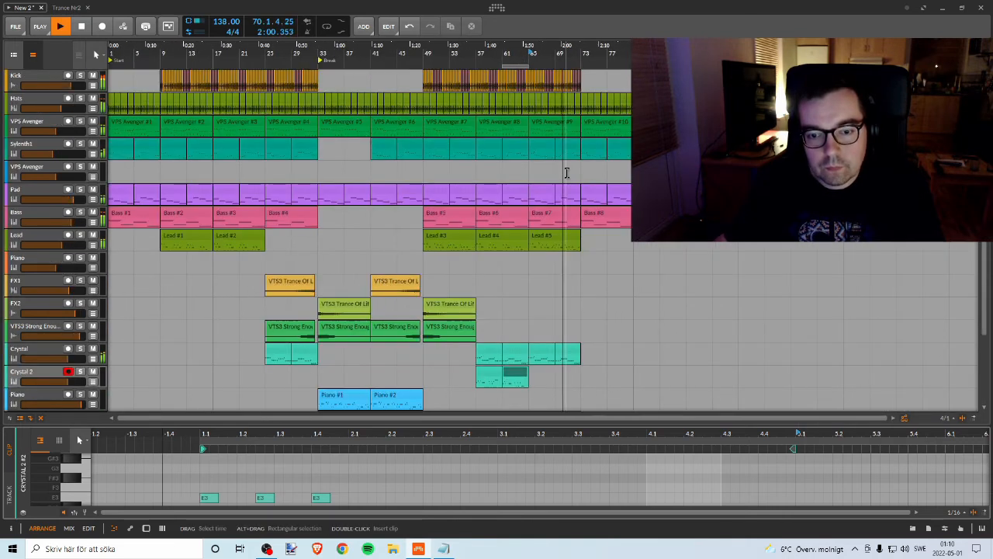
scroll(567, 173, down, 2)
scroll(546, 224, up, 2)
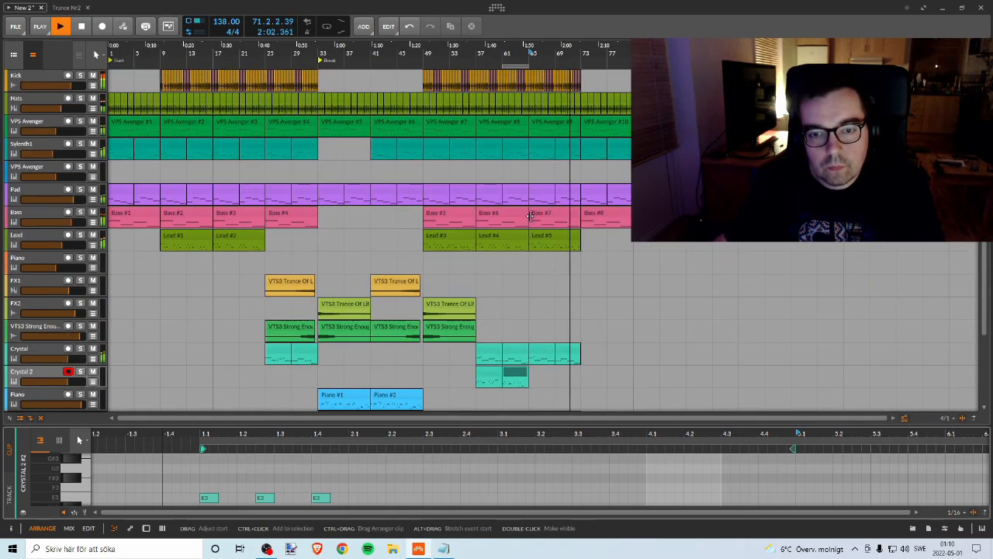
scroll(530, 215, down, 2)
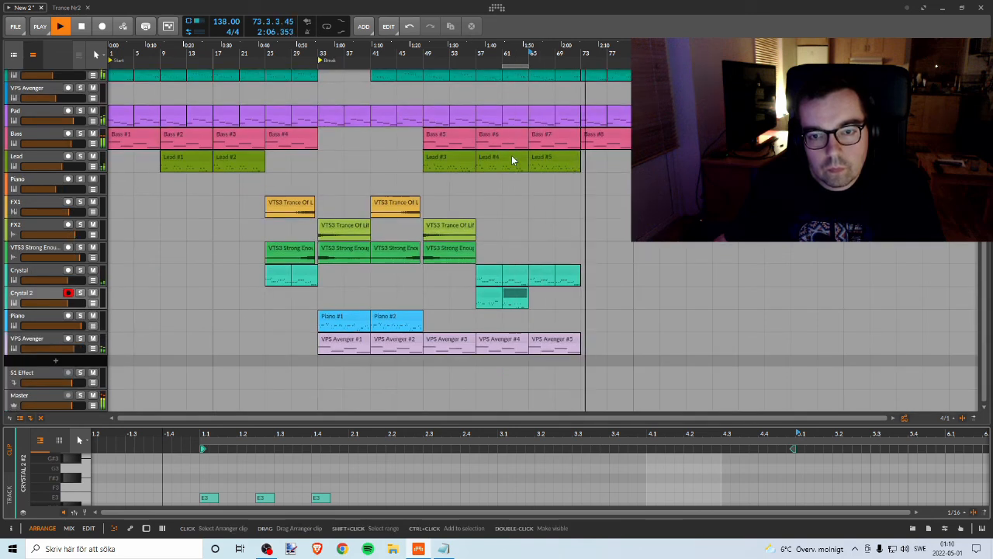
key(space)
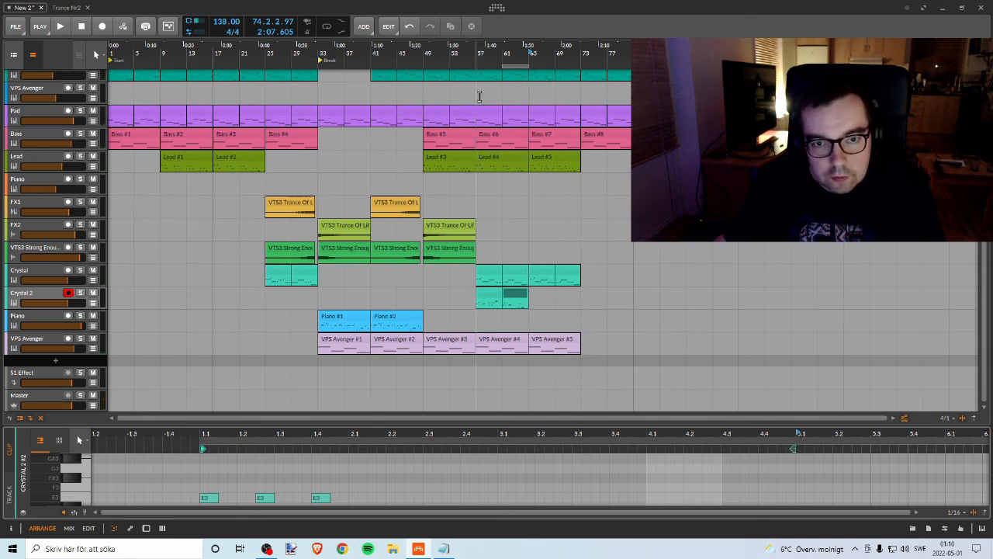
Step: Play the arrangement from bar 57 and review which tracks play alongside the Crystal clips
click(474, 51)
key(space)
scroll(517, 277, up, 4)
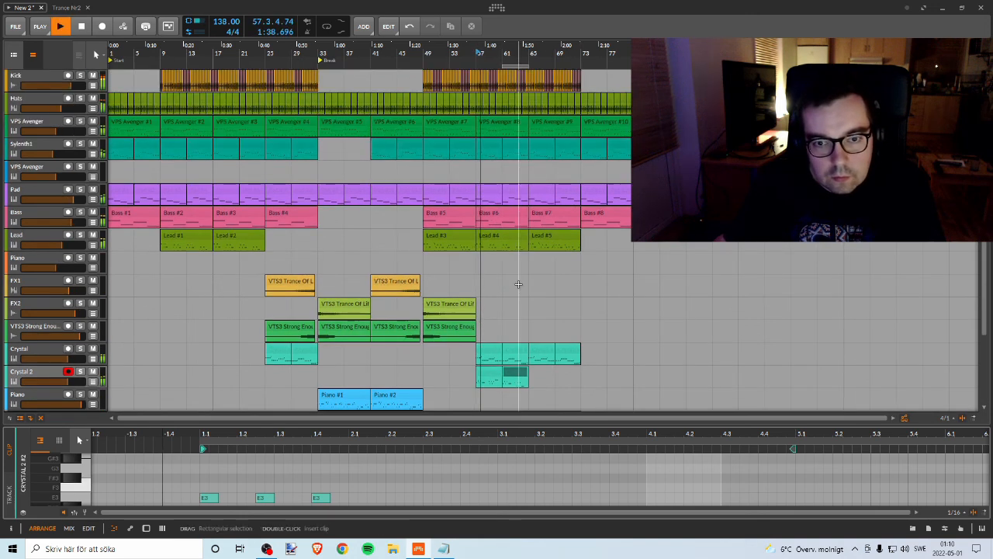
scroll(568, 263, down, 4)
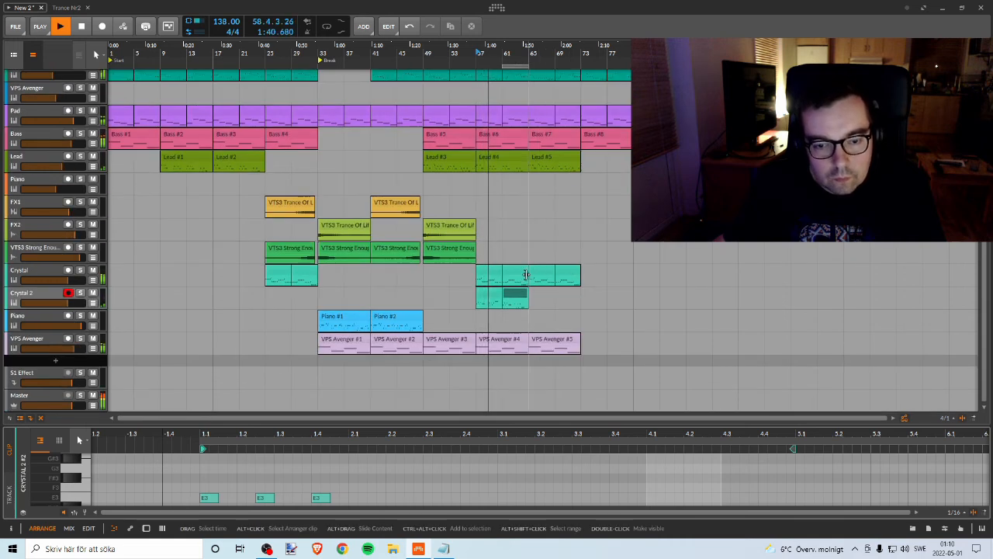
scroll(523, 270, up, 4)
scroll(523, 271, down, 4)
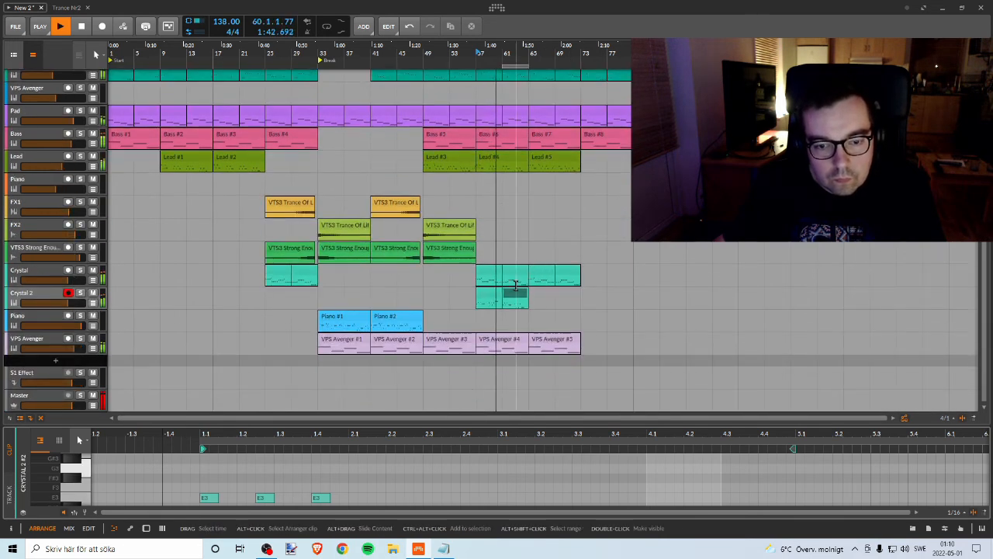
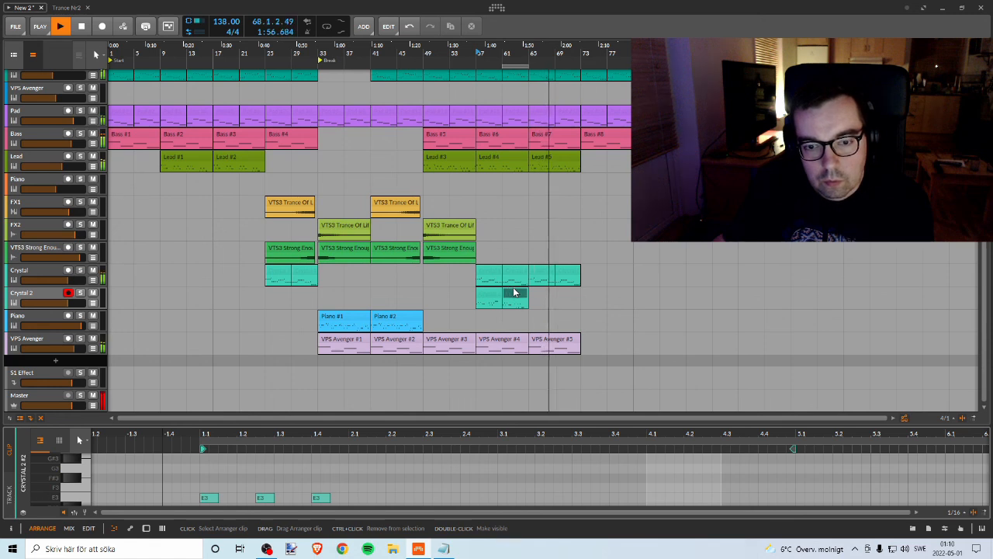
Step: Raise the Lead track's volume to about -2.7 dB while the arrangement plays
scroll(514, 293, up, 3)
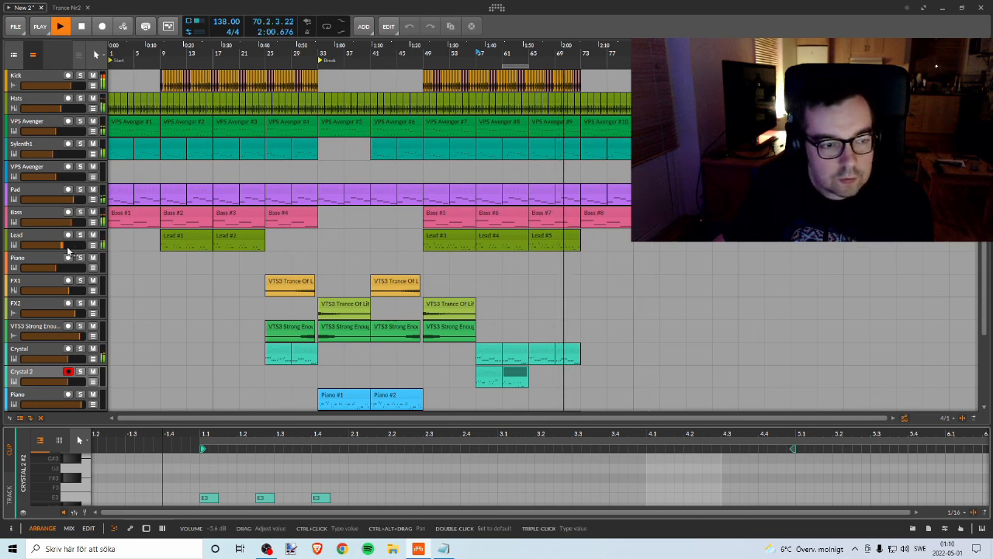
drag(67, 250, 69, 249)
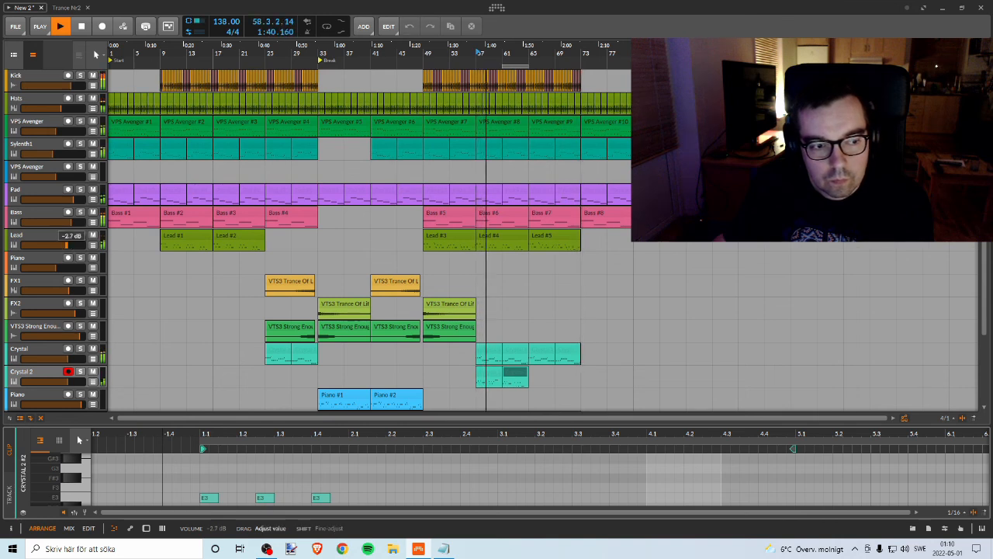
drag(67, 246, 67, 247)
scroll(580, 277, down, 3)
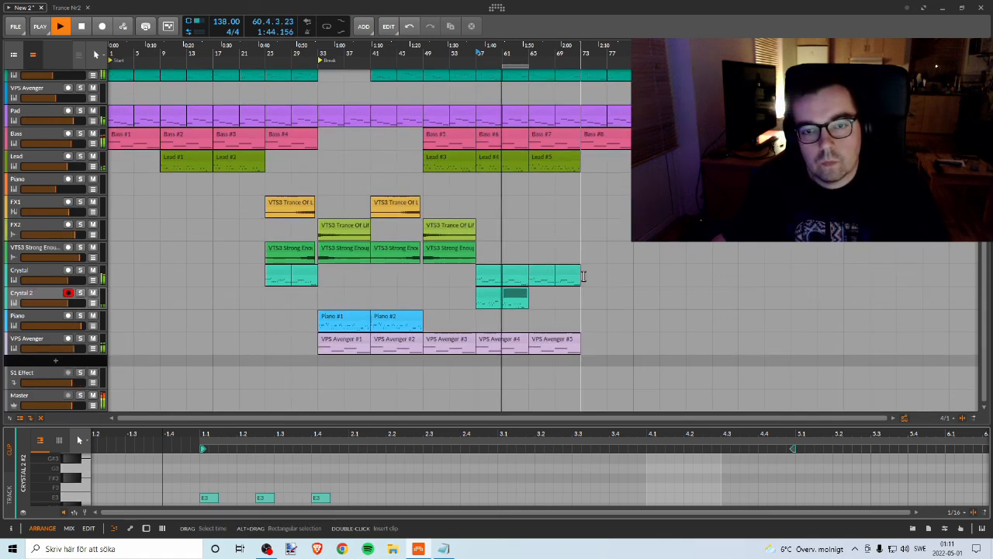
scroll(587, 271, up, 3)
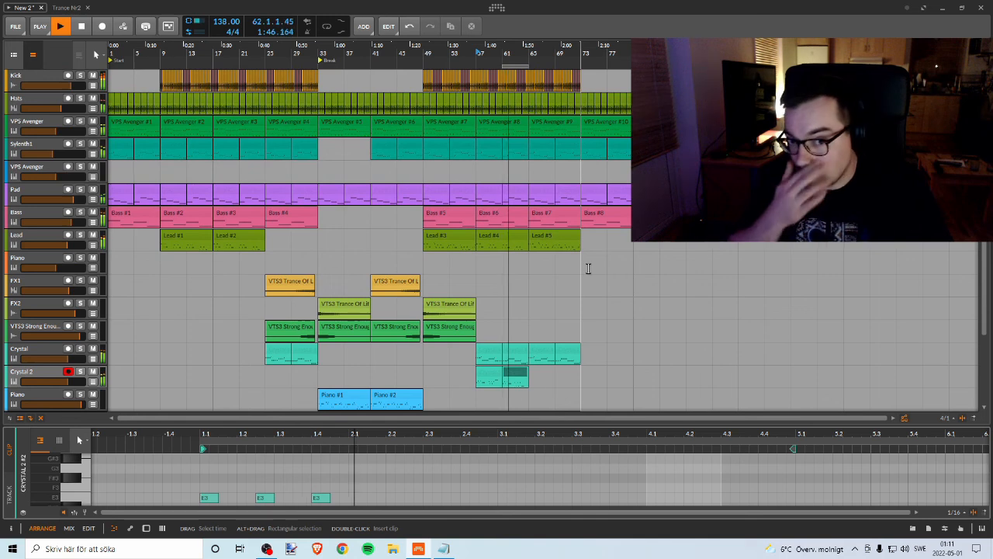
key(alt+2)
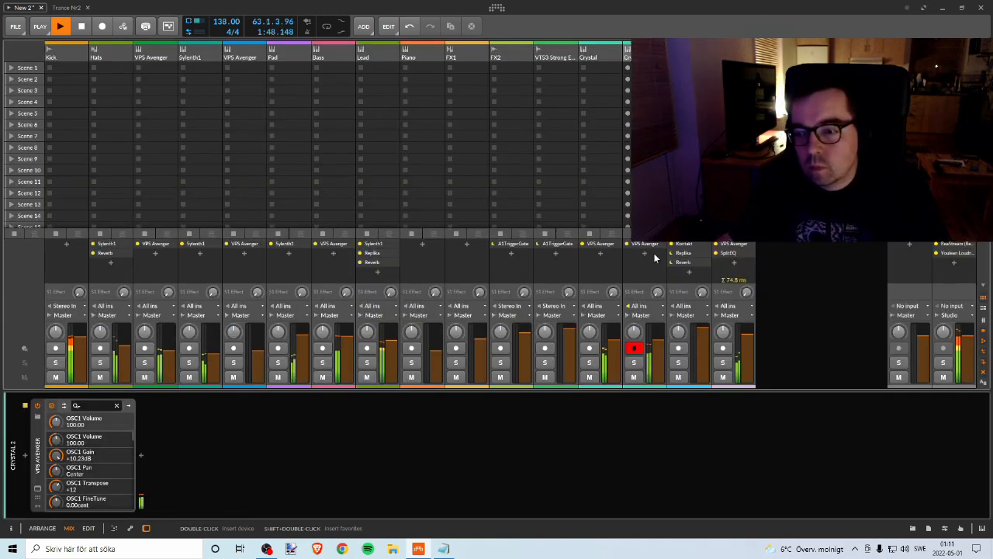
key(alt+1)
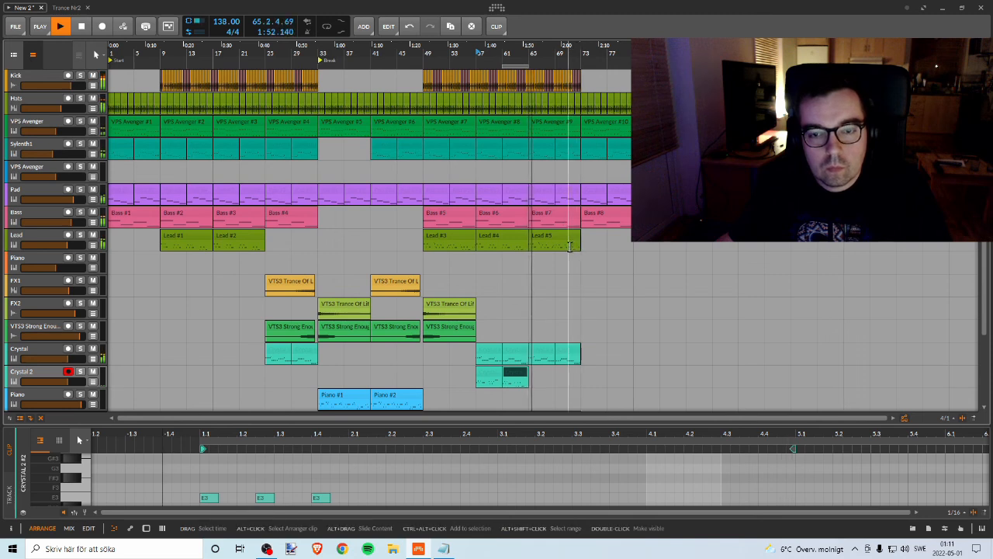
scroll(576, 260, down, 3)
scroll(576, 262, up, 3)
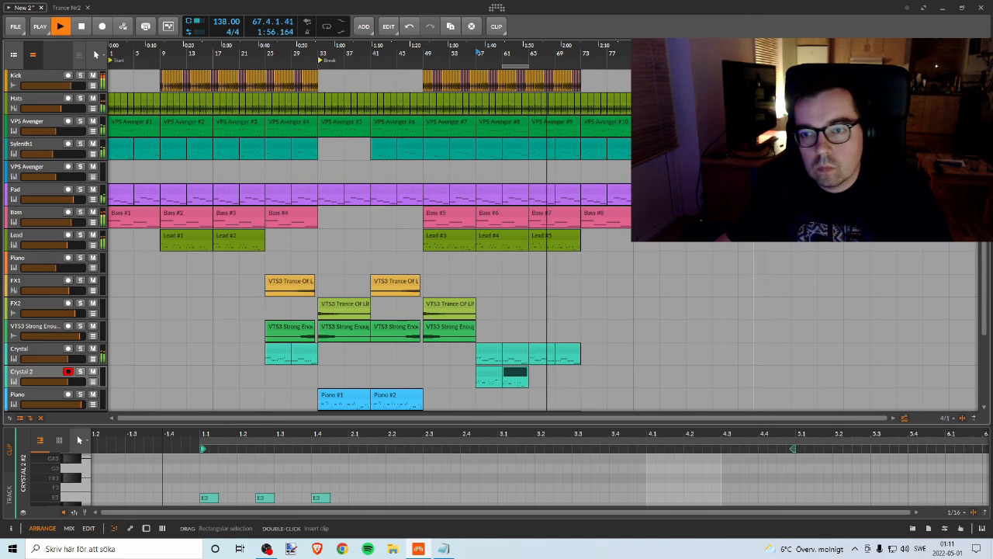
Step: Delete the stray clips on the Kick track around bar 89, beyond the end of the arrangement
scroll(726, 311, up, 4)
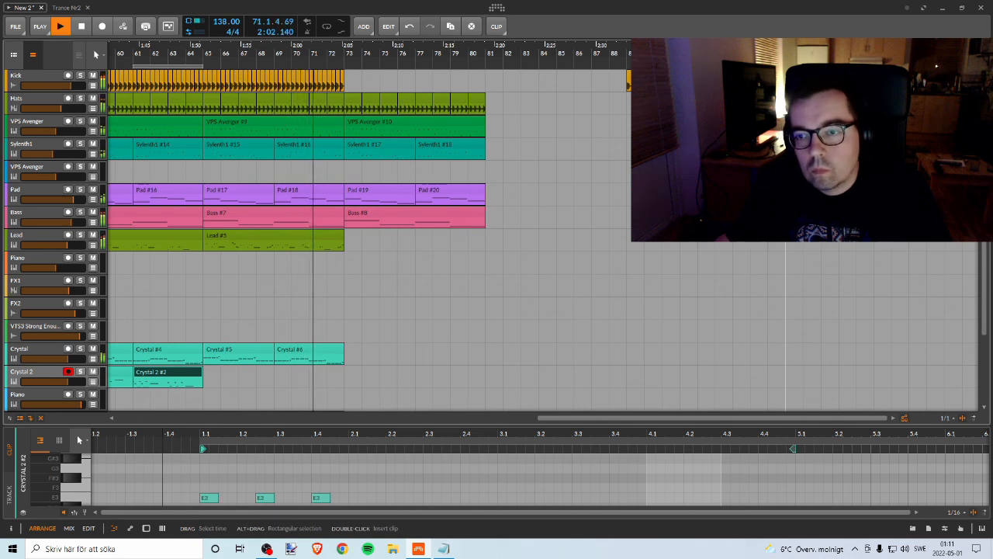
drag(768, 99, 602, 81)
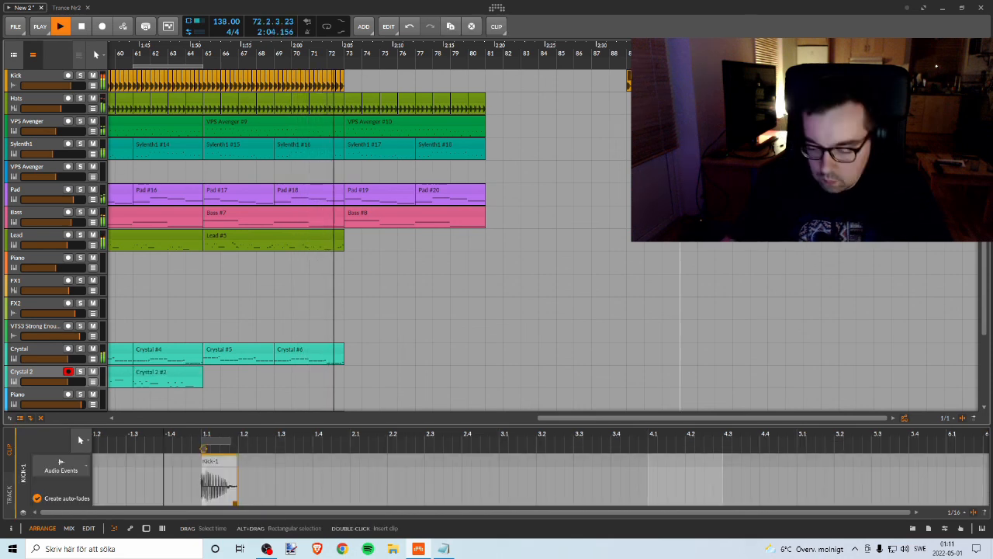
key(Delete)
click(467, 81)
Step: Play back the transition into the break around bar 33, then stop playback
drag(376, 56, 534, 125)
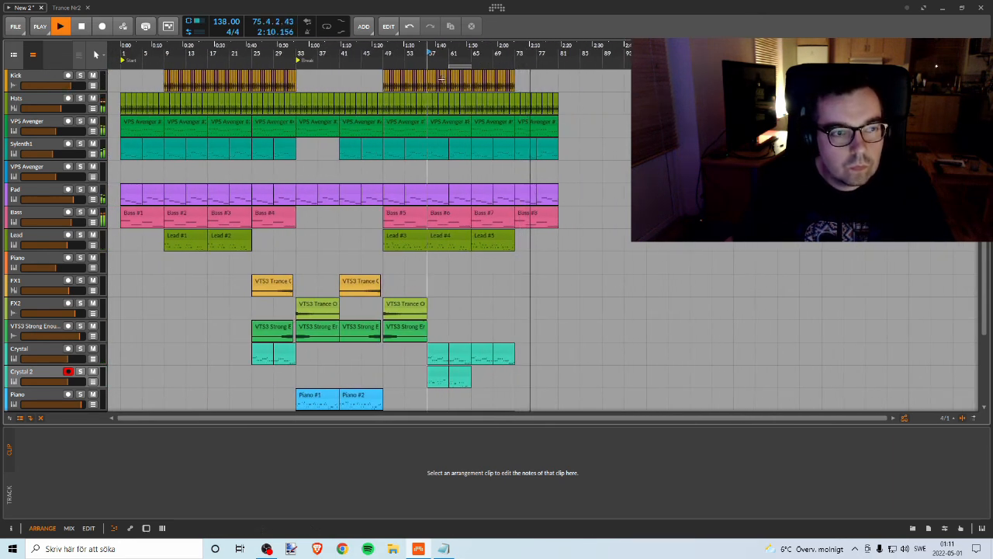
key(space)
mouse_move(297, 57)
mouse_down()
mouse_move(334, 84)
mouse_move(349, 72)
mouse_move(362, 85)
mouse_up()
click(325, 57)
key(space)
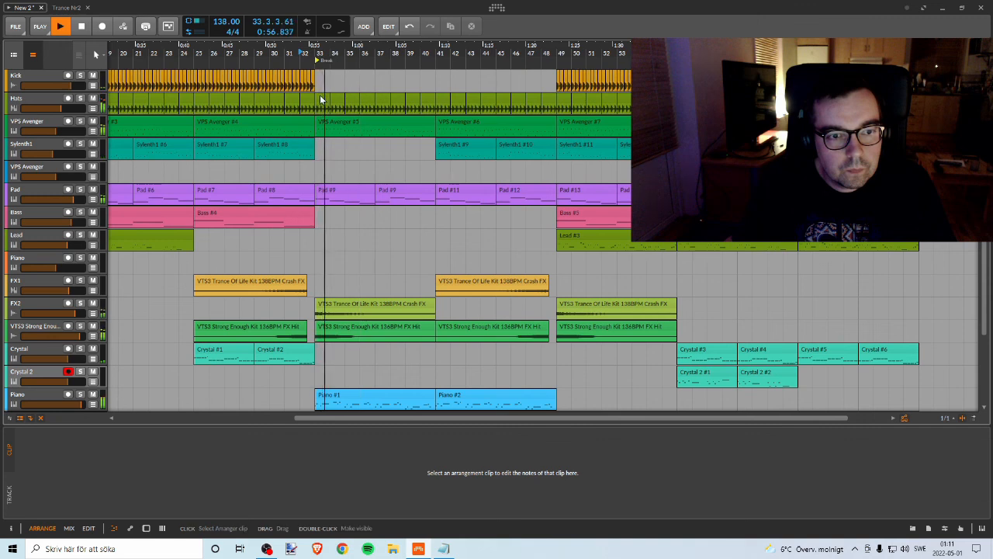
key(space)
Step: Show the Hats track's automation lane and set it to the Mixer Volume parameter
click(42, 101)
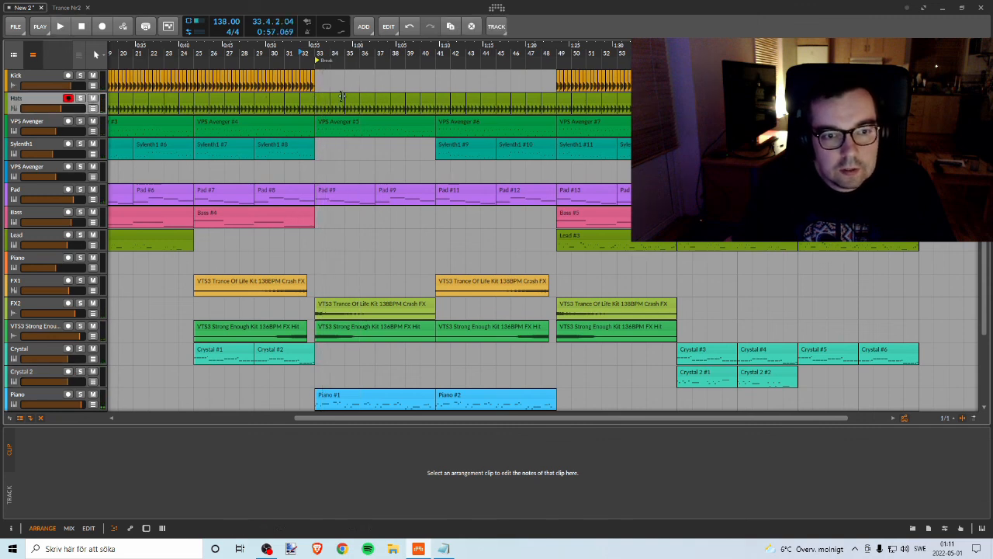
click(93, 108)
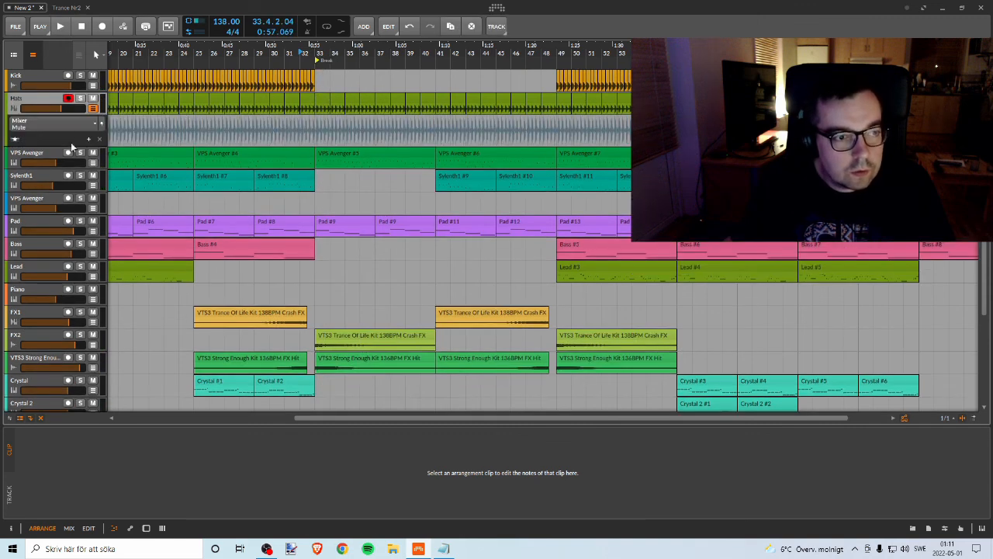
click(56, 122)
mouse_move(30, 167)
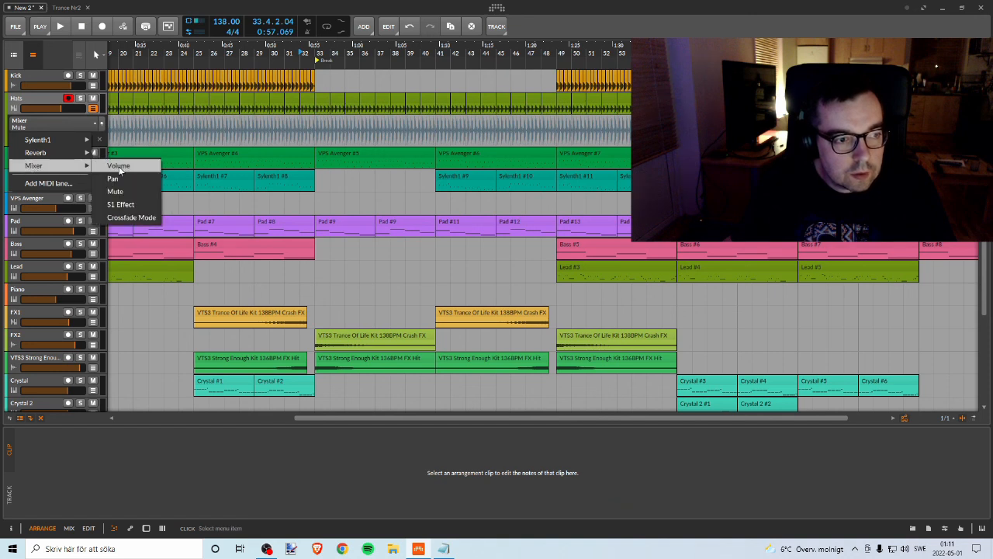
click(113, 165)
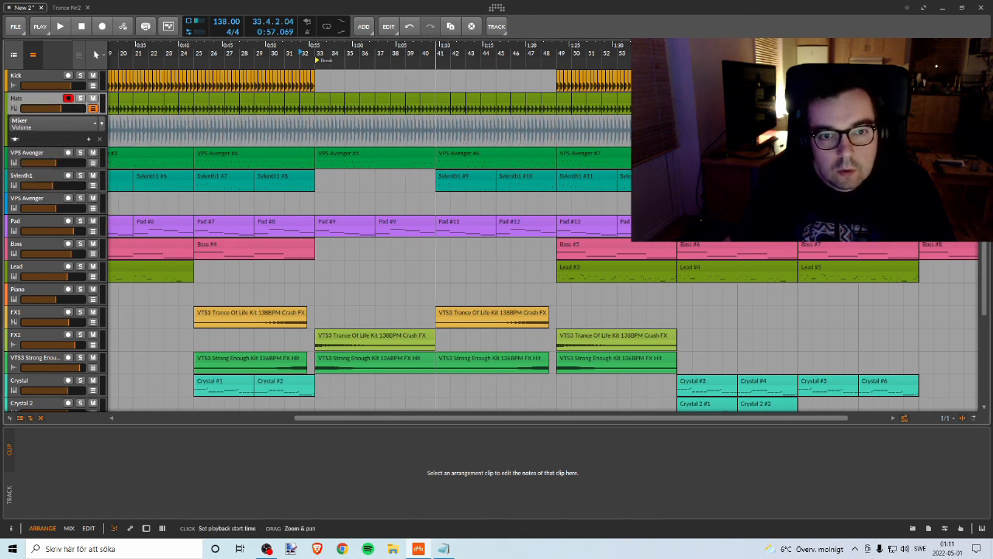
Step: Add a Hats volume automation point at bar 33, audition the level, and lower the point to about -8.9 dB
drag(449, 54, 473, 32)
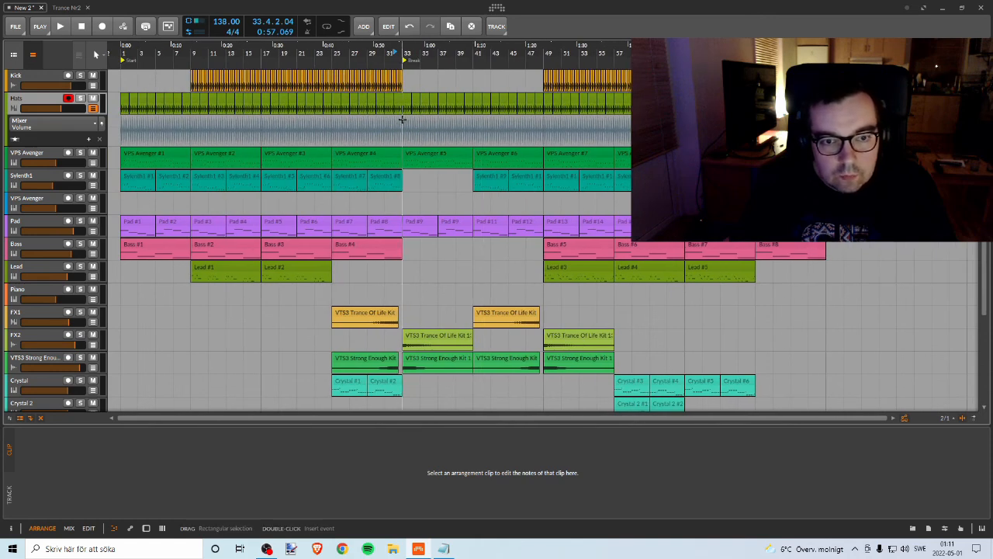
click(402, 122)
drag(401, 122, 402, 124)
click(371, 50)
key(space)
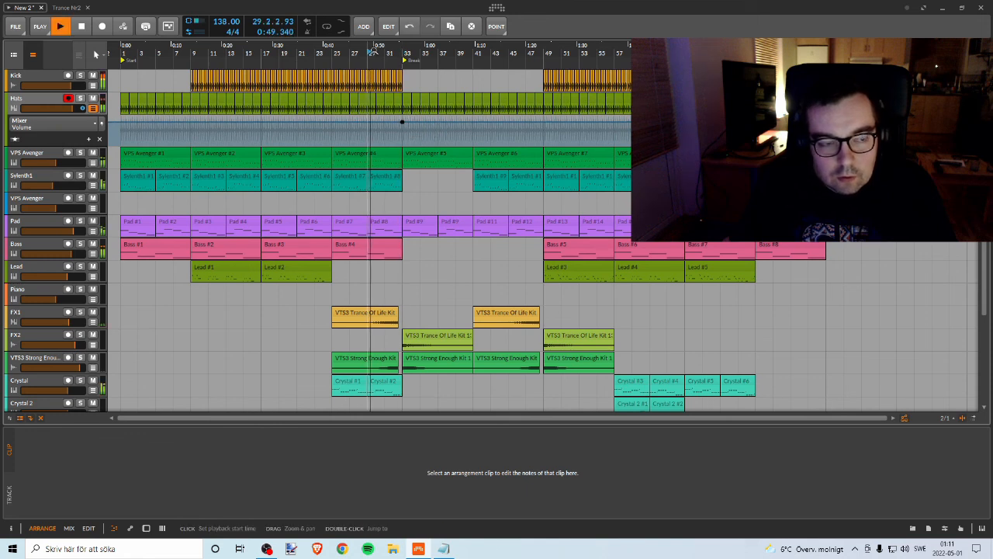
key(space)
drag(402, 122, 402, 128)
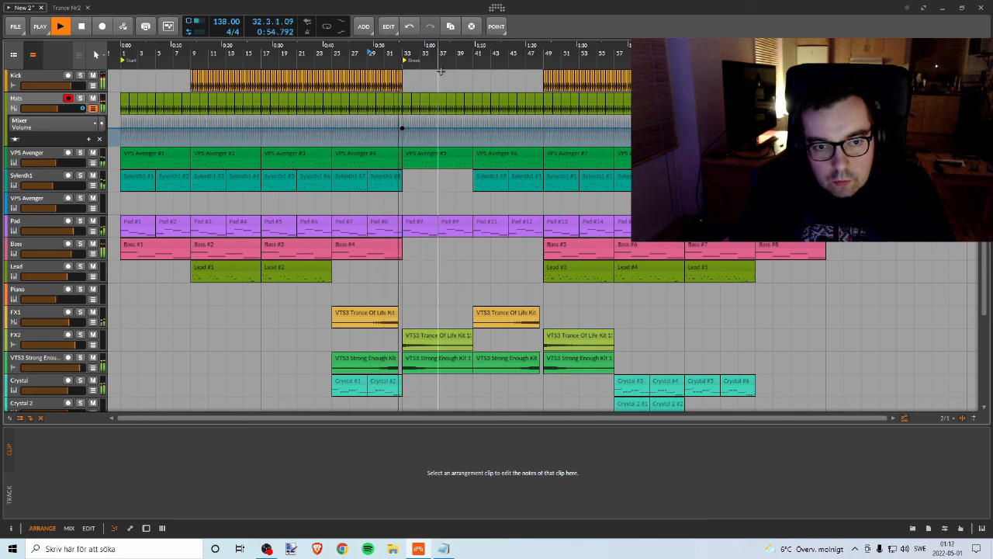
Step: Add Hats volume points at bars 33 and 49 so the level drops to -inf dB between them
drag(456, 53, 390, 54)
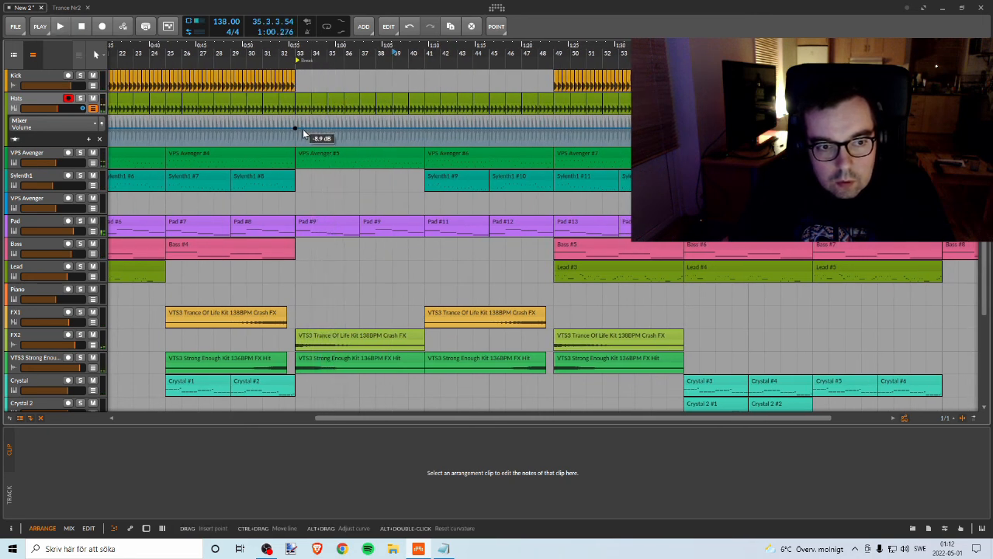
drag(304, 130, 302, 128)
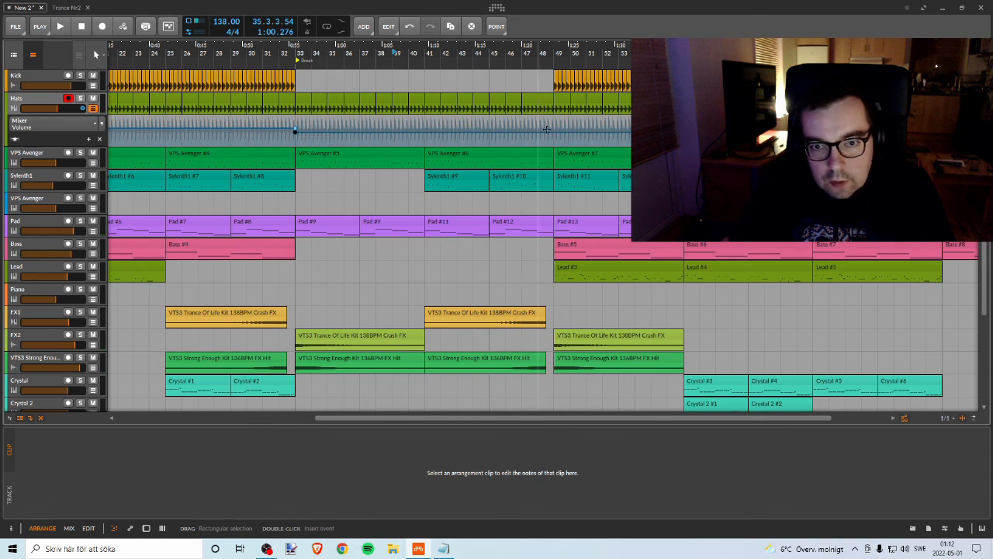
key(ctrl+z)
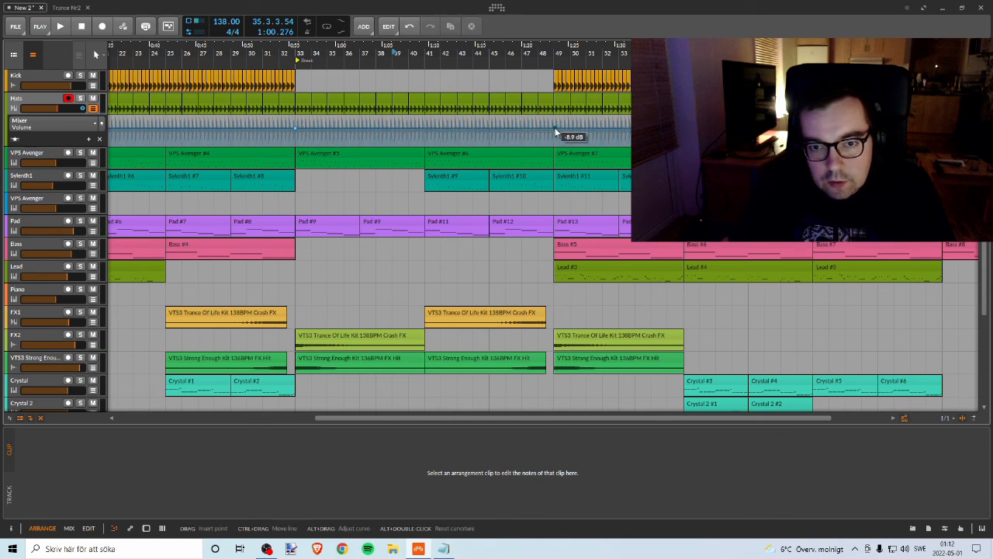
click(555, 129)
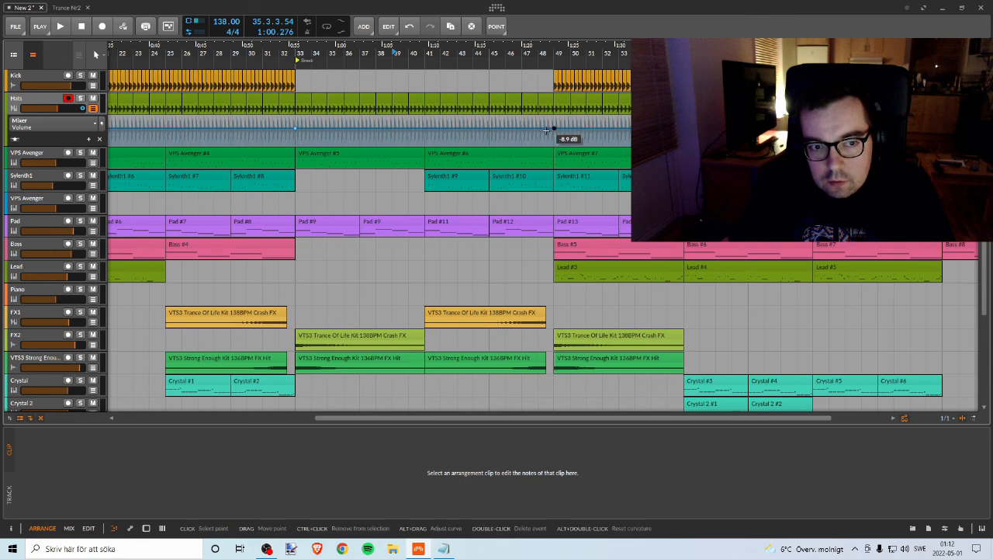
drag(367, 133, 183, 144)
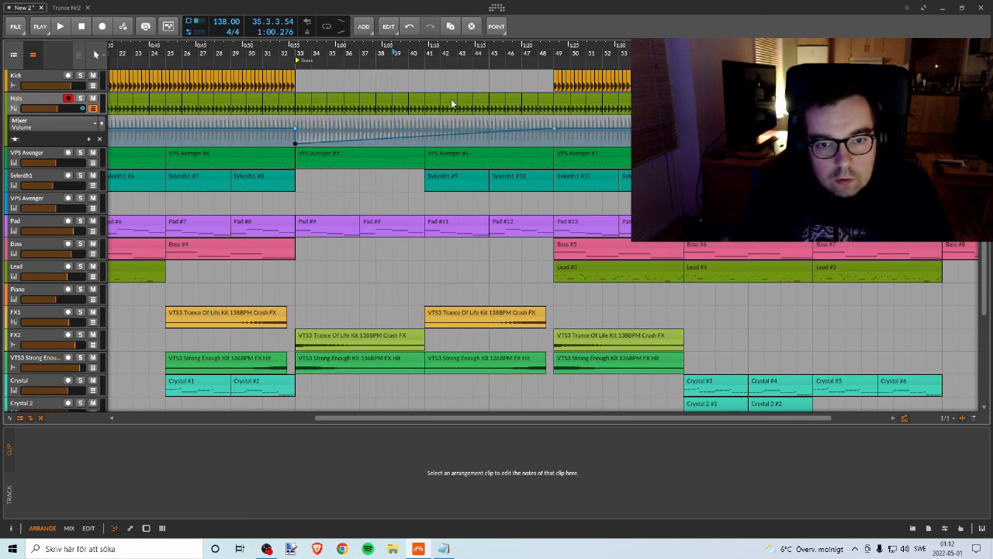
drag(482, 131, 554, 146)
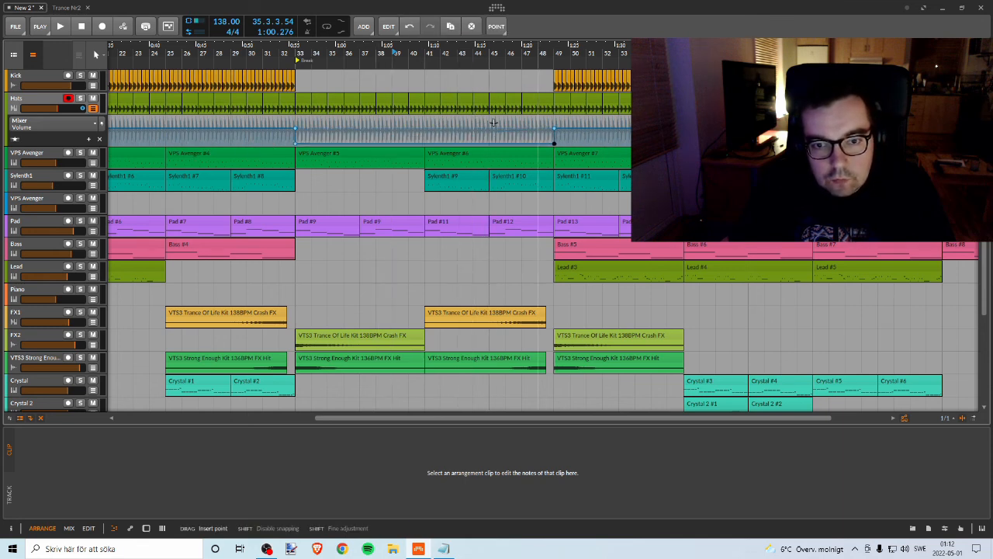
Step: Play the transition into the break from bar 32, and again from bar 30
click(282, 59)
key(space)
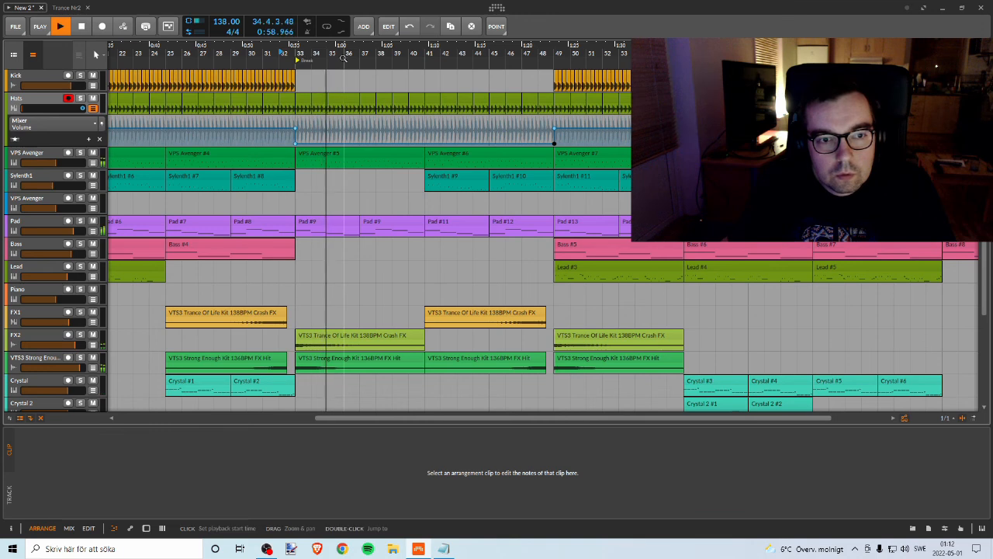
key(space)
click(248, 52)
key(space)
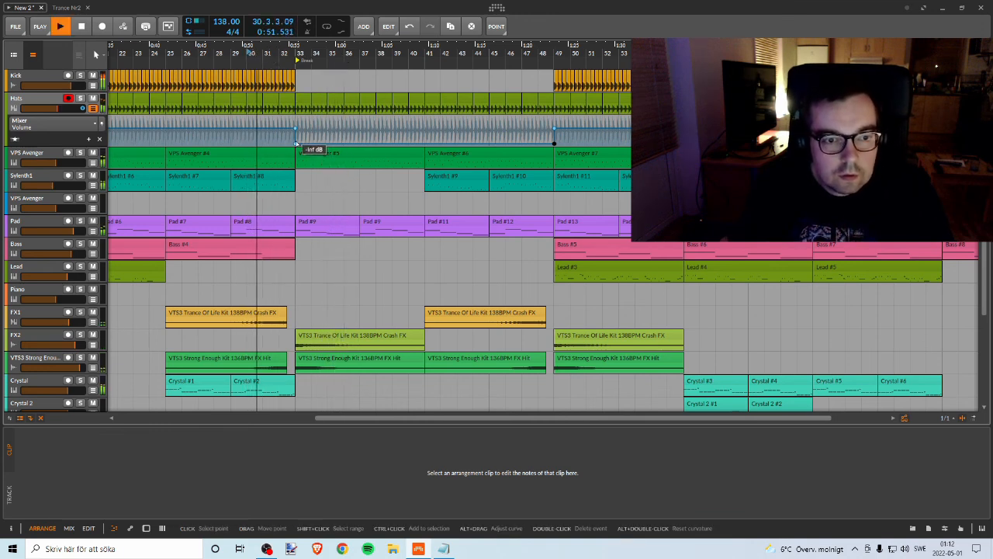
Step: Raise the lowered Hats volume points at bars 33 and 49 above -inf dB to make the hats audible in the break
drag(295, 144, 295, 140)
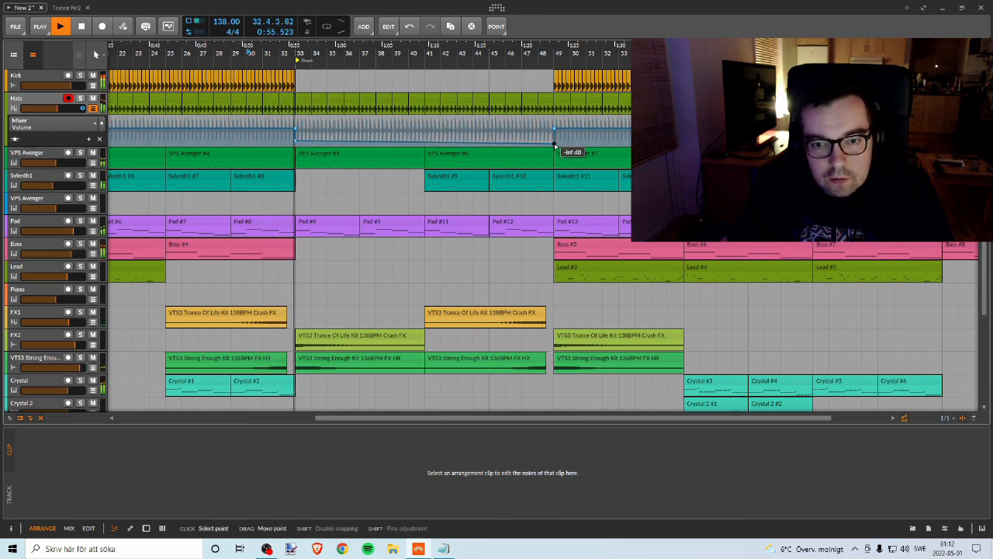
drag(554, 144, 554, 138)
drag(295, 141, 295, 135)
key(space)
Step: Replay the transition from bar 32 and raise the lowered Hats volume point at bar 33 slightly
click(280, 54)
key(space)
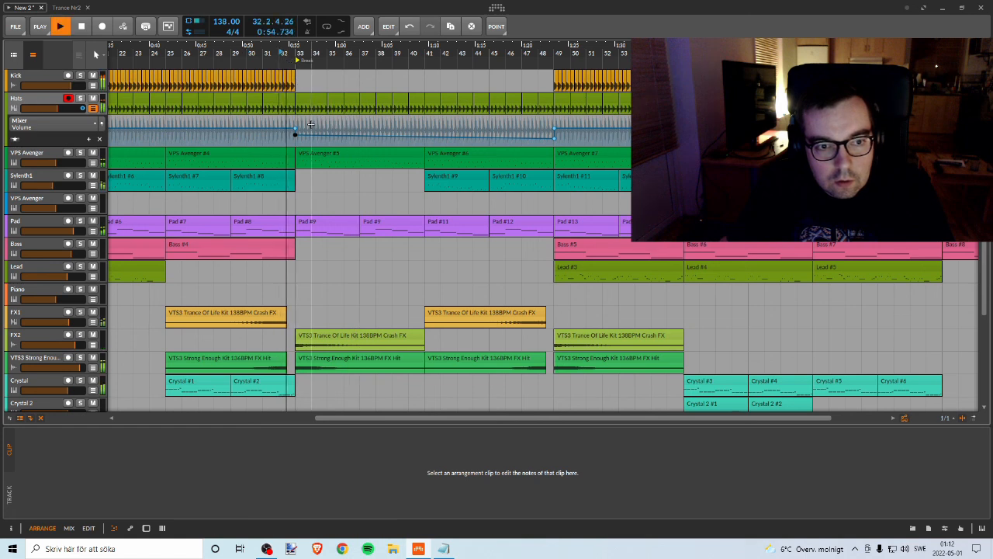
mouse_move(296, 137)
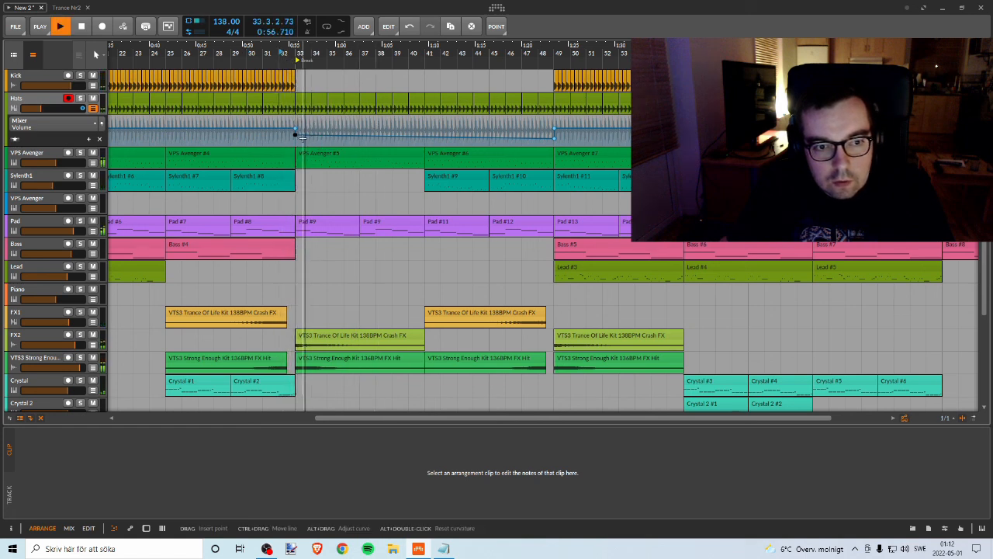
drag(296, 137, 295, 137)
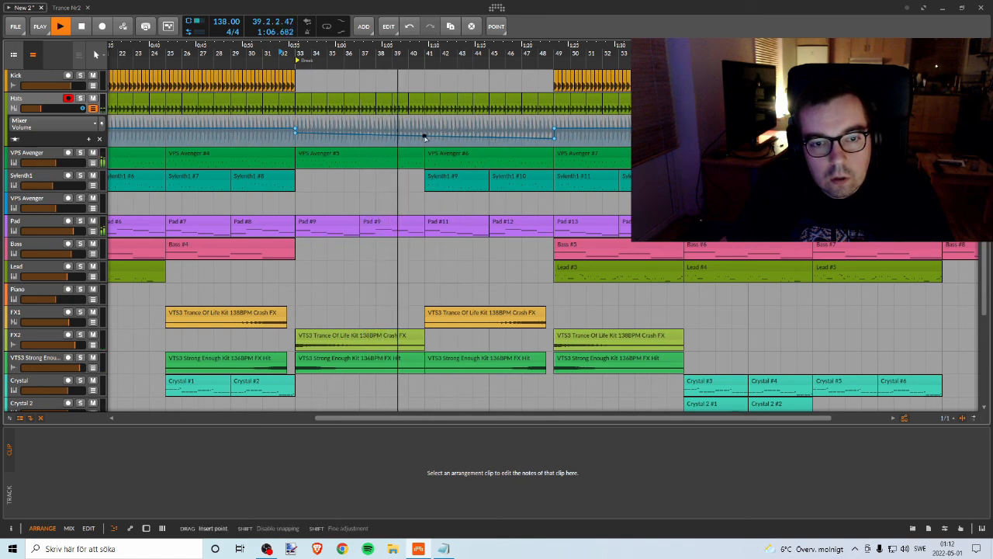
Step: Add Hats volume points at bar 41 and drop the level to minimum from there to bar 49
click(425, 138)
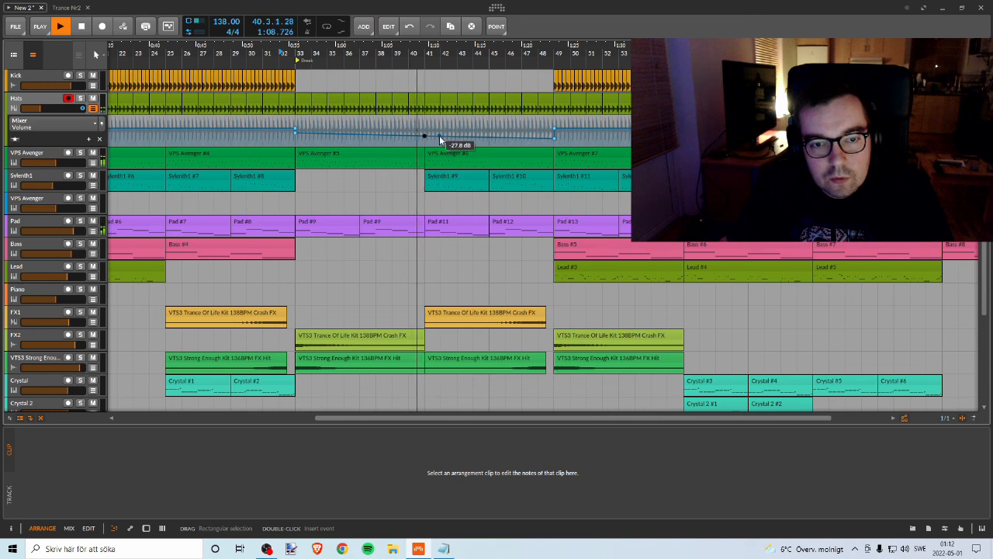
drag(439, 136, 424, 144)
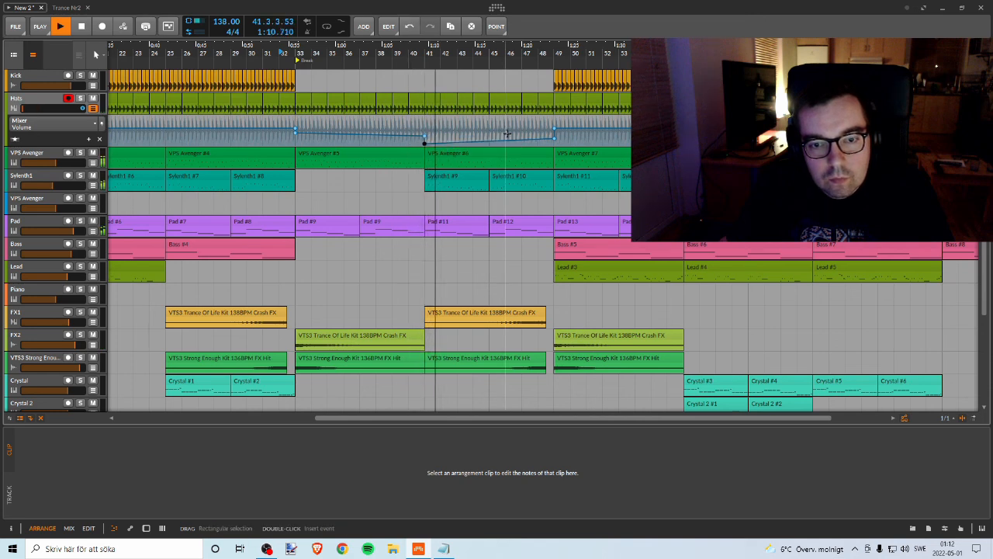
drag(535, 139, 553, 145)
key(space)
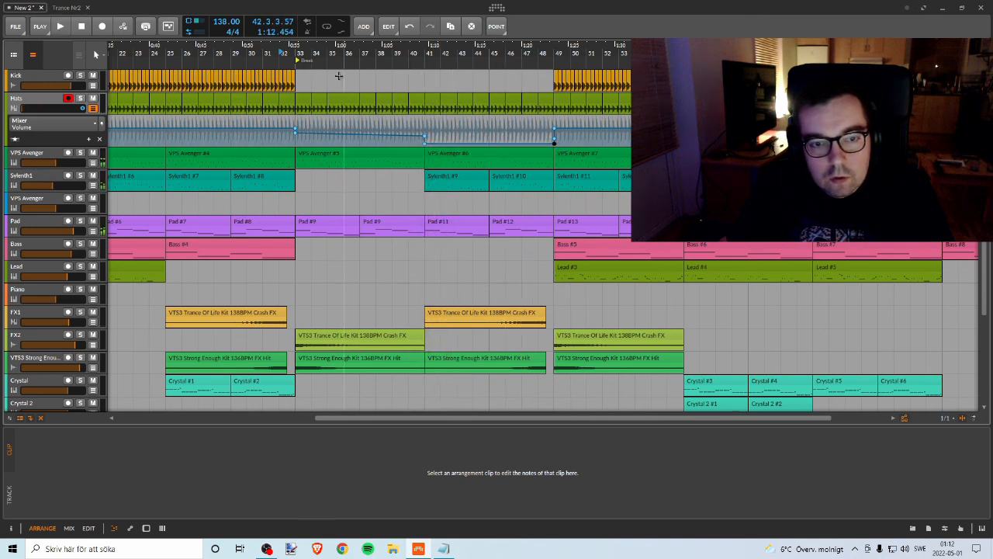
Step: Reshape the Hats volume into a continuous ramp from the full level at bar 33 down to minimum at bar 41, and audition it
key(space)
mouse_move(426, 147)
mouse_down()
mouse_move(425, 137)
mouse_move(425, 146)
mouse_up()
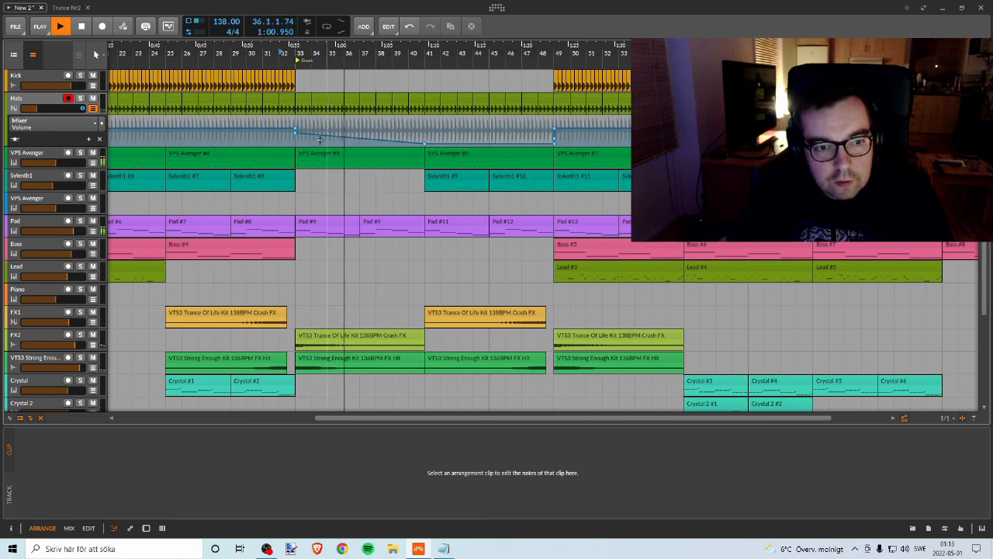
drag(295, 132, 296, 127)
key(space)
key(space)
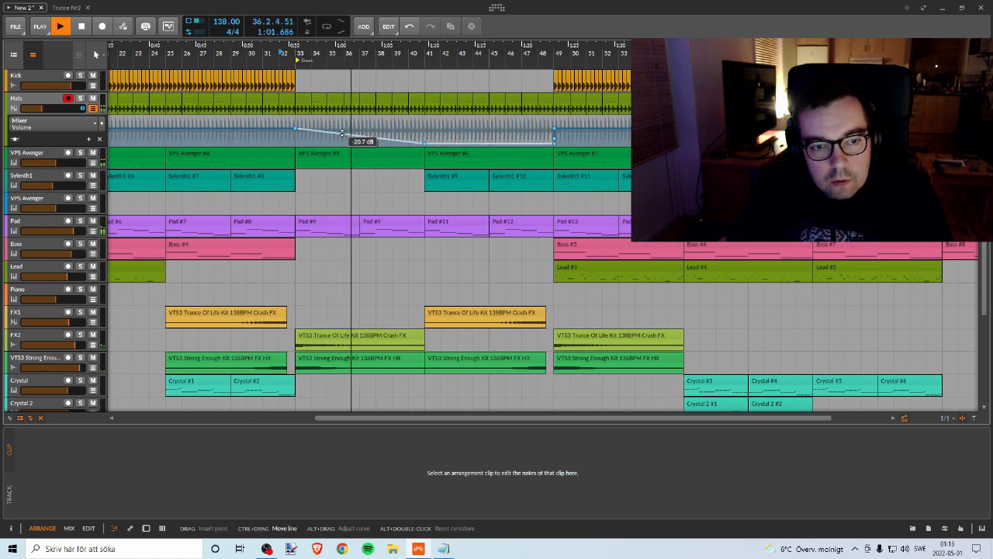
Step: Bend the Hats volume ramp between bars 33 and 41 into a downward-sagging curve, replay it, and refine the bend
key(space)
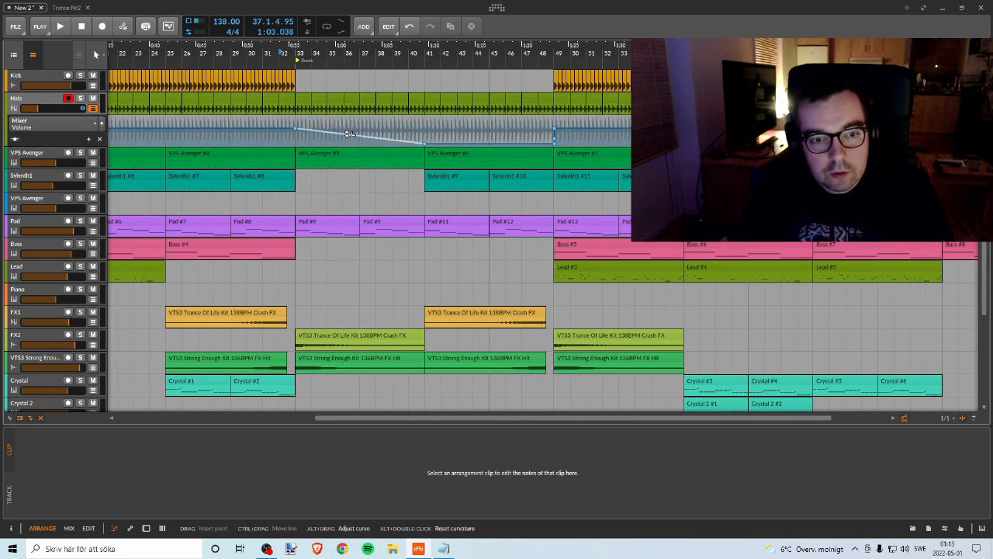
drag(344, 132, 343, 132)
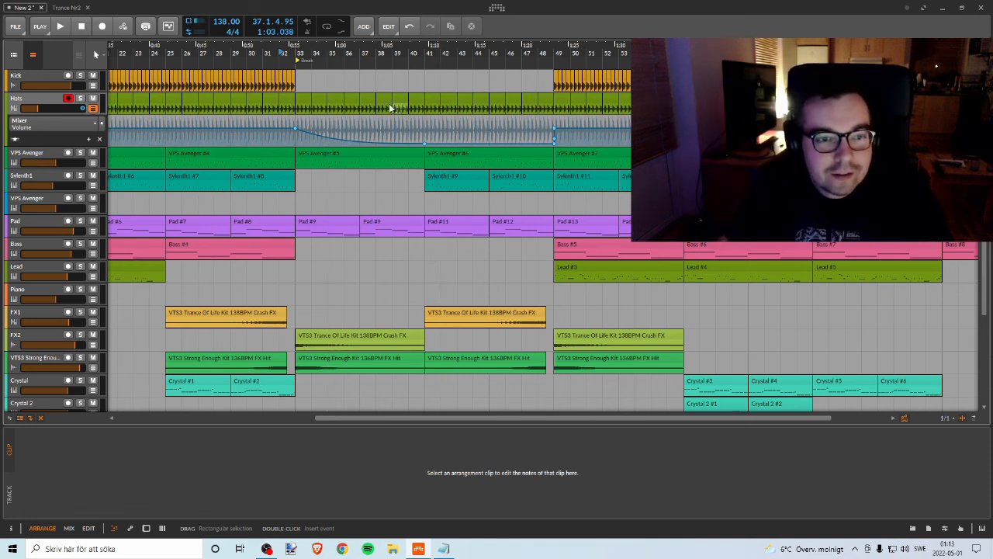
key(space)
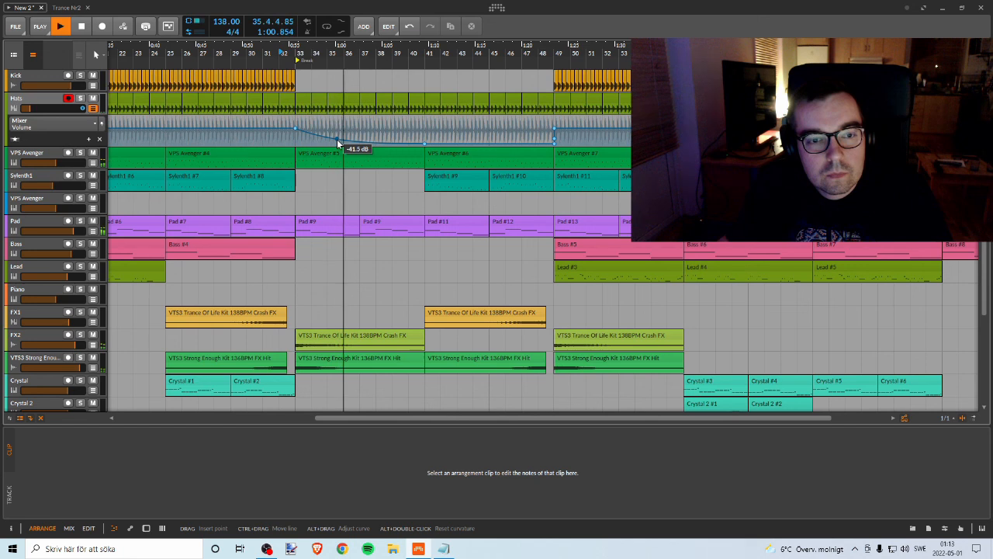
key(space)
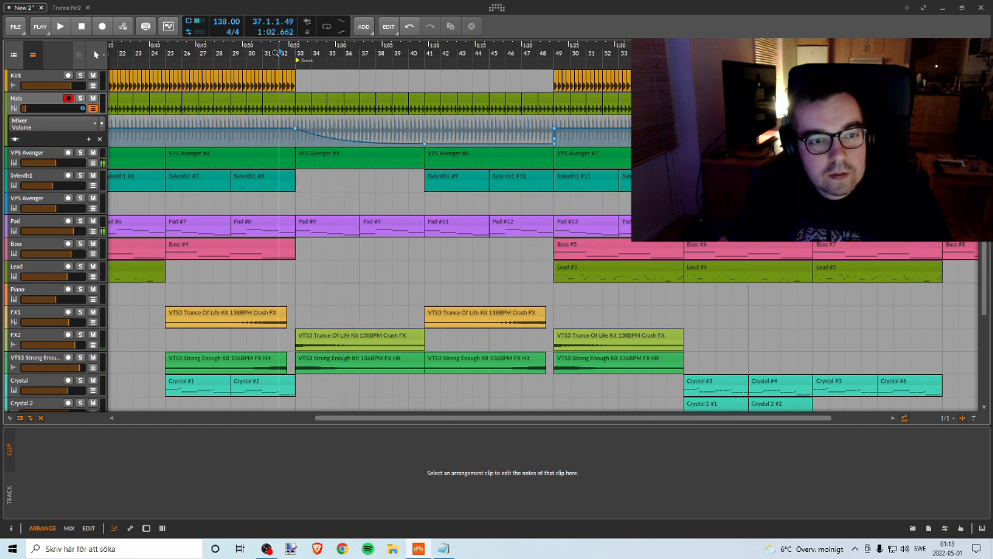
key(space)
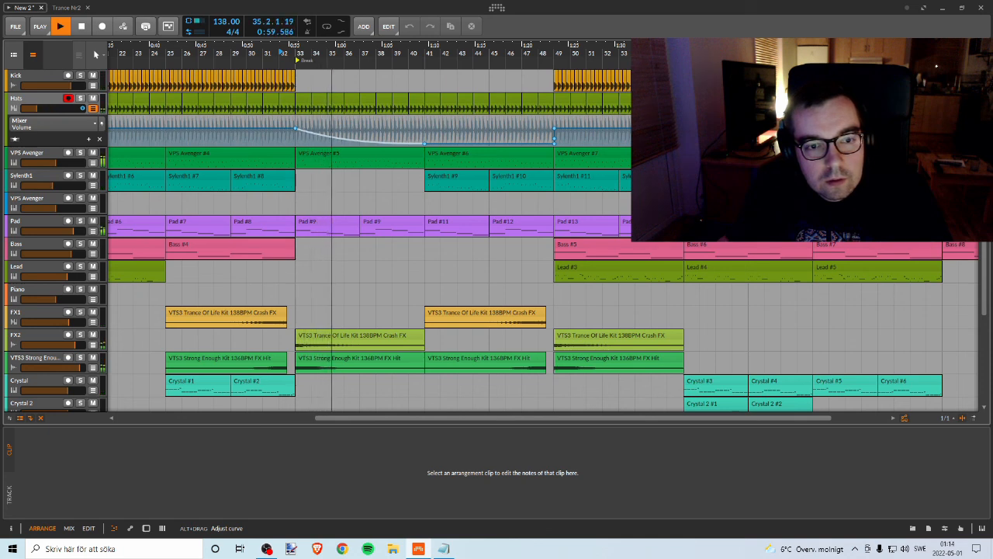
drag(333, 132, 333, 137)
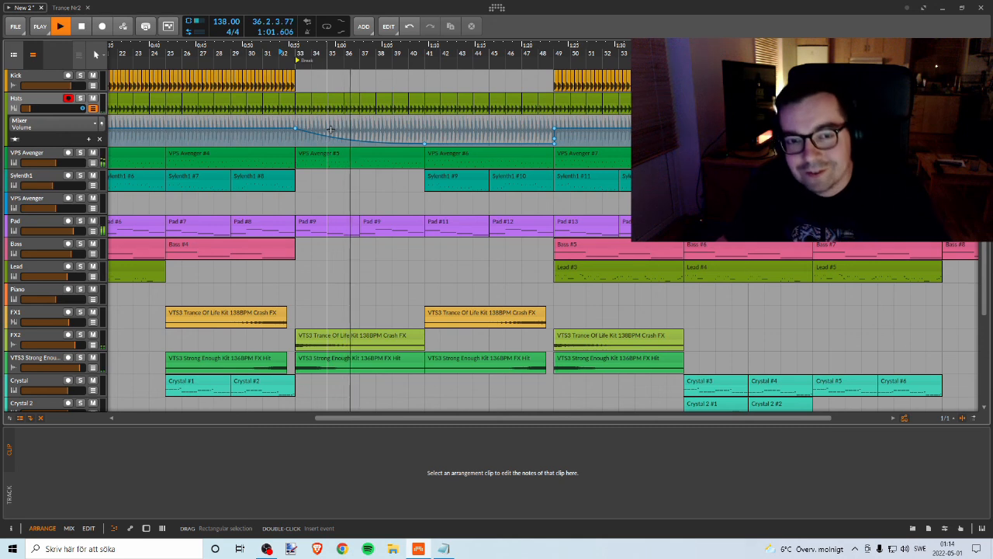
Step: Delete the minimum-level Hats volume point at bar 49 and bend the resulting rise from bar 41 to 49 into a gradual curve
drag(488, 52, 417, 61)
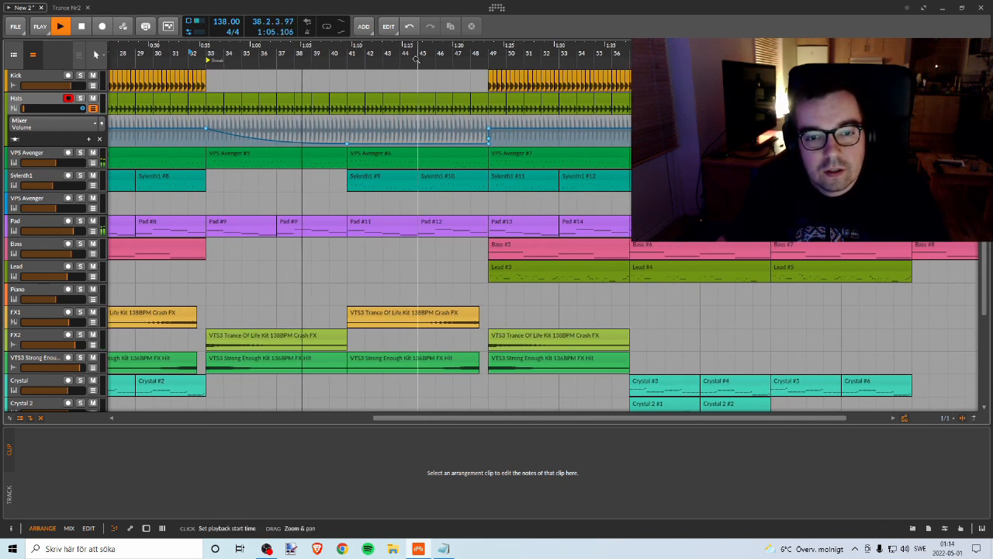
click(484, 146)
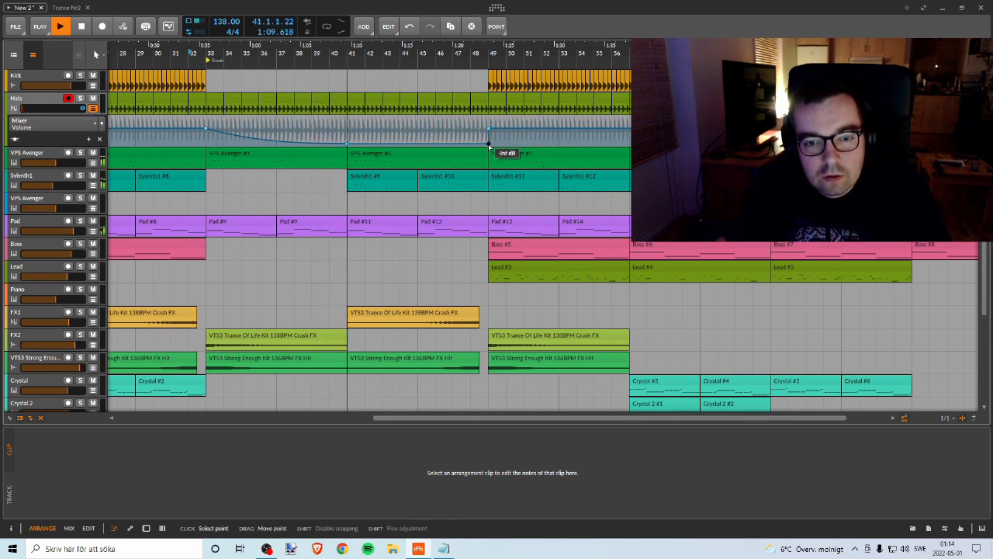
double_click(488, 145)
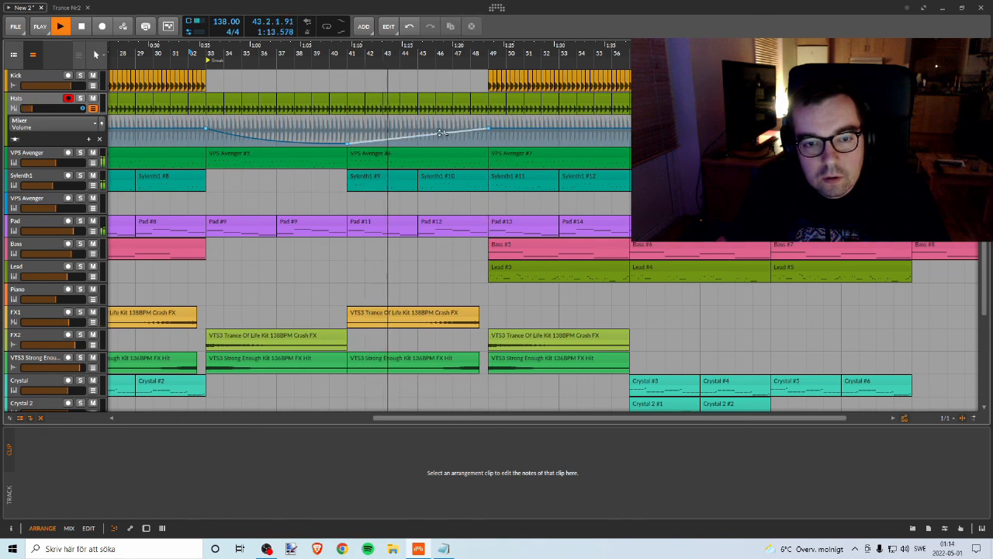
drag(441, 133, 442, 142)
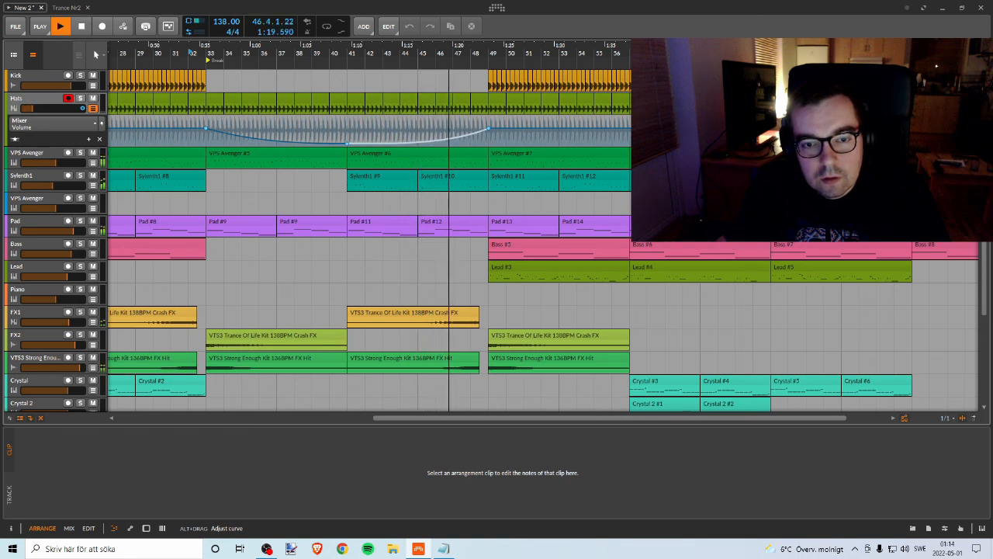
drag(425, 142, 425, 146)
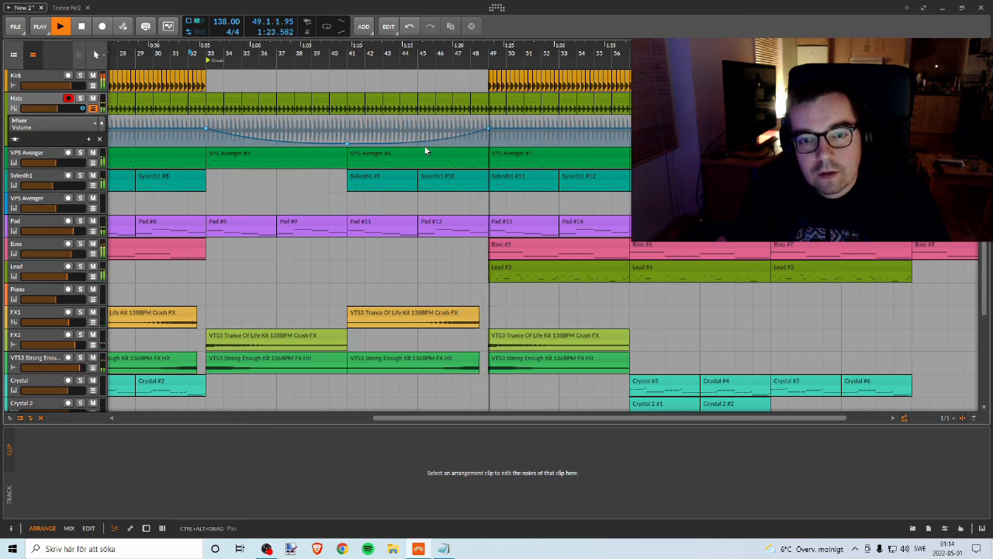
Step: Replay the break from about bar 31 and move the loop region to bars 49–57
click(179, 52)
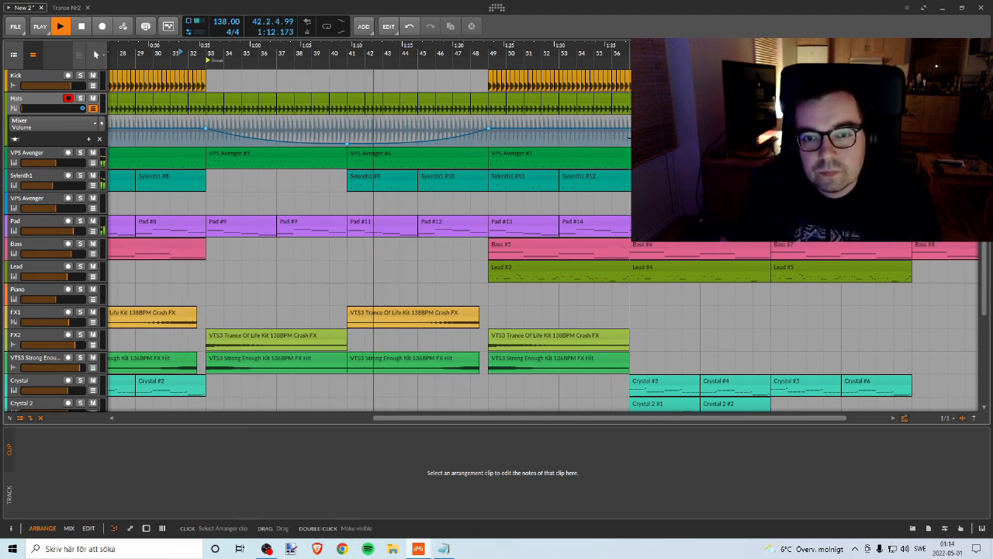
drag(539, 54, 405, 64)
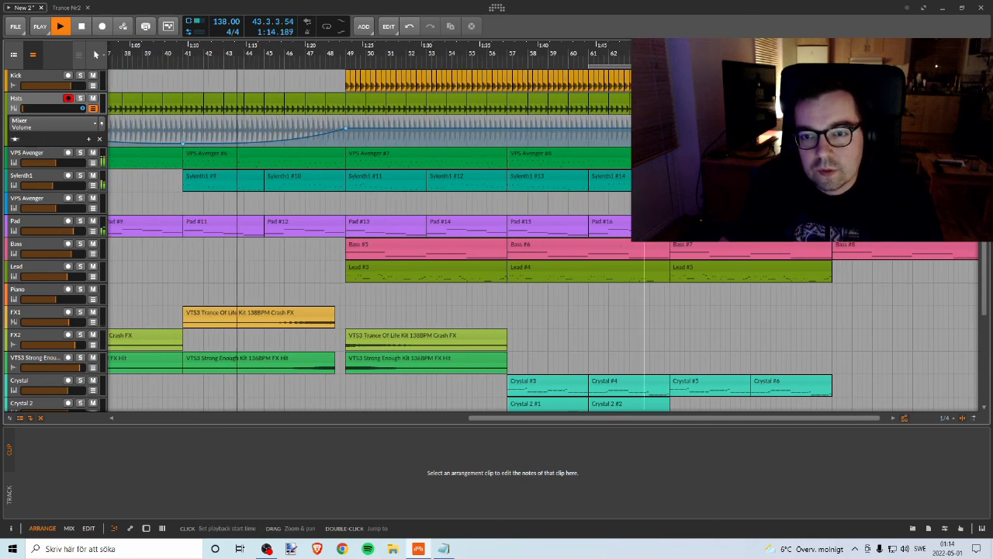
drag(475, 60, 457, 43)
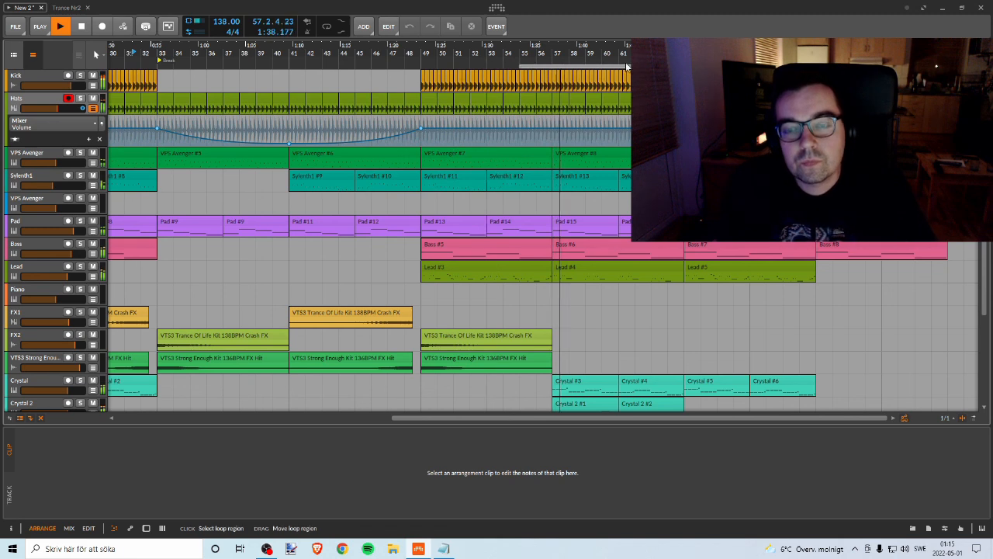
drag(568, 68, 522, 74)
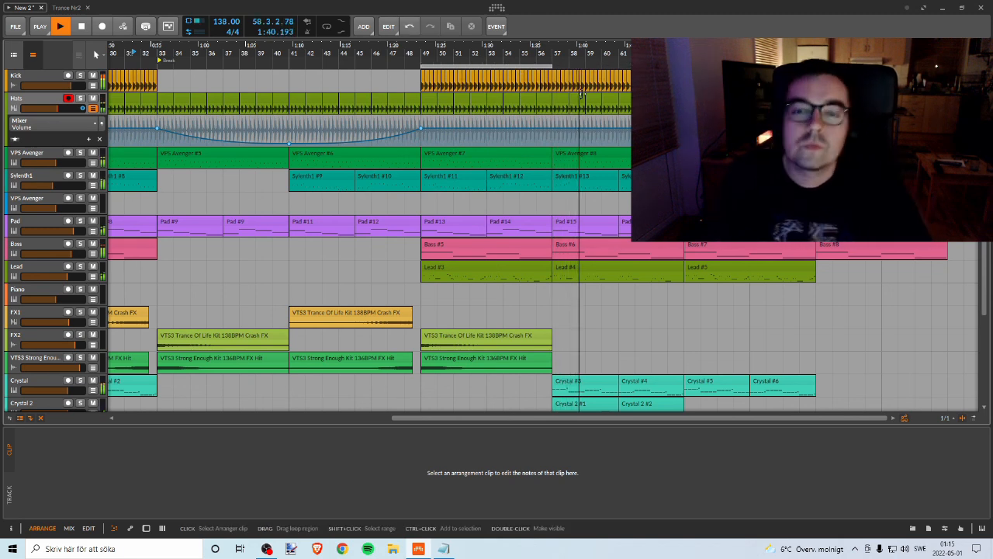
Step: Examine the lower tracks and the overall clip layout of the arrangement during playback
scroll(585, 96, down, 3)
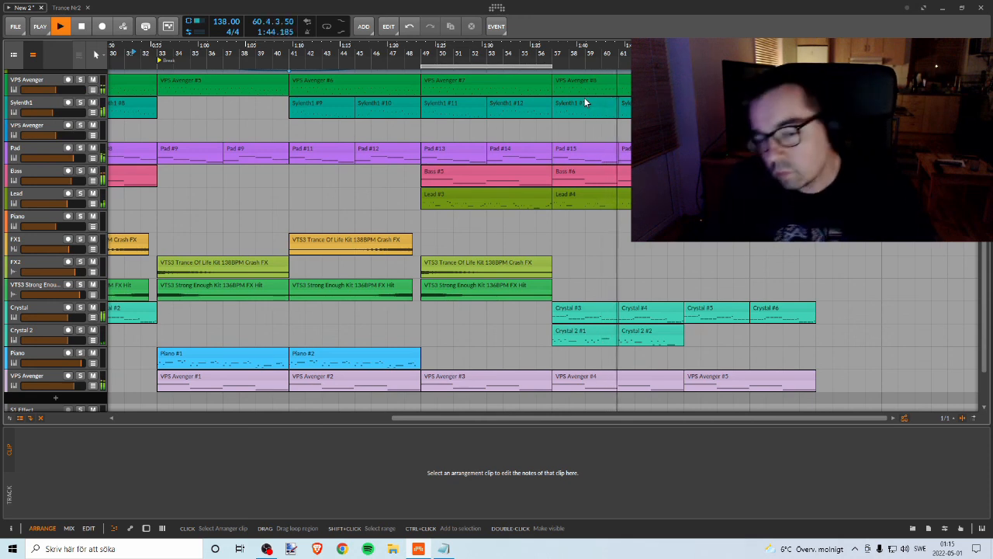
scroll(698, 133, up, 2)
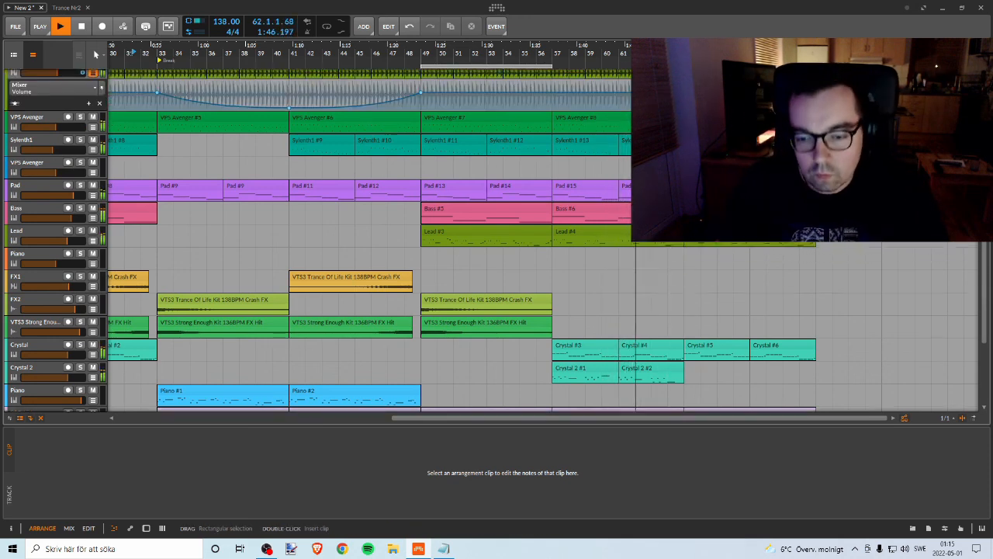
scroll(699, 132, down, 3)
scroll(698, 133, up, 1)
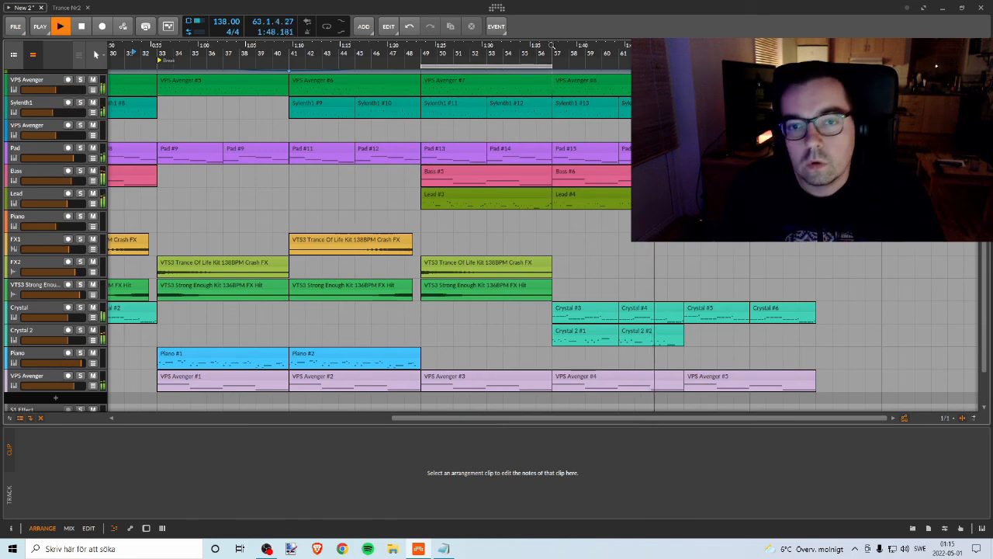
drag(714, 45, 565, 116)
scroll(575, 118, down, 1)
scroll(574, 118, up, 3)
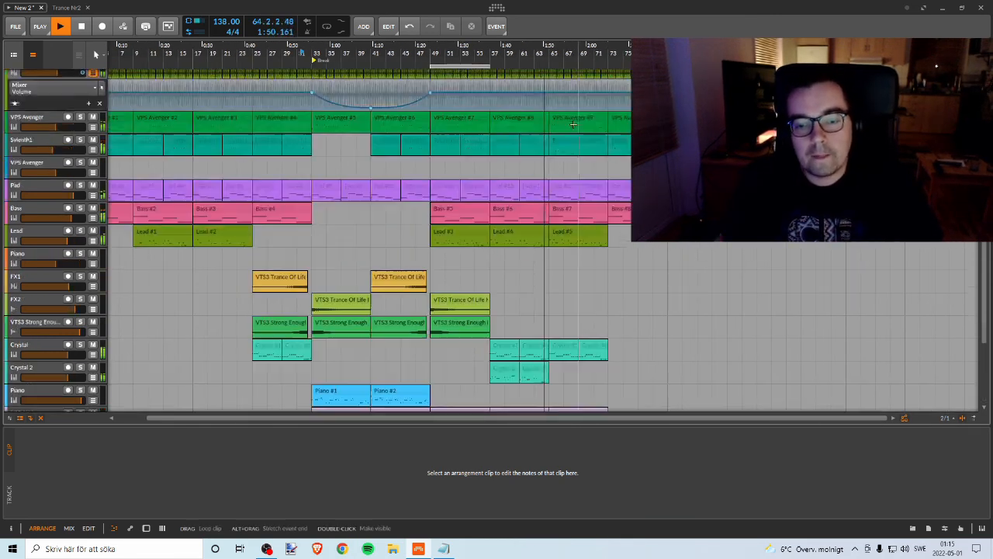
scroll(564, 116, down, 1)
scroll(564, 116, up, 1)
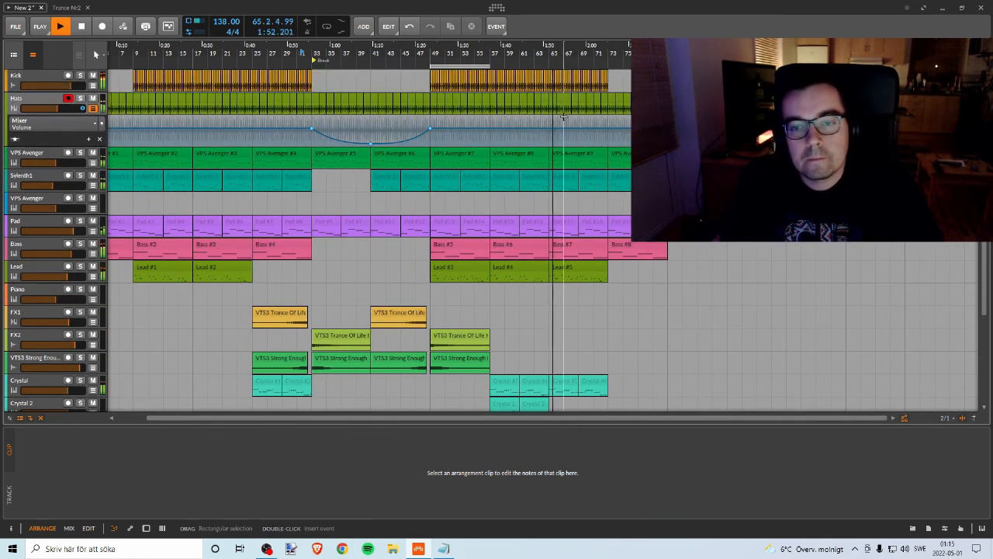
Step: Add a Hats volume point at bar 73 at about -8.9 dB and shape a curved fade-out from there towards bar 81
drag(610, 45, 603, 78)
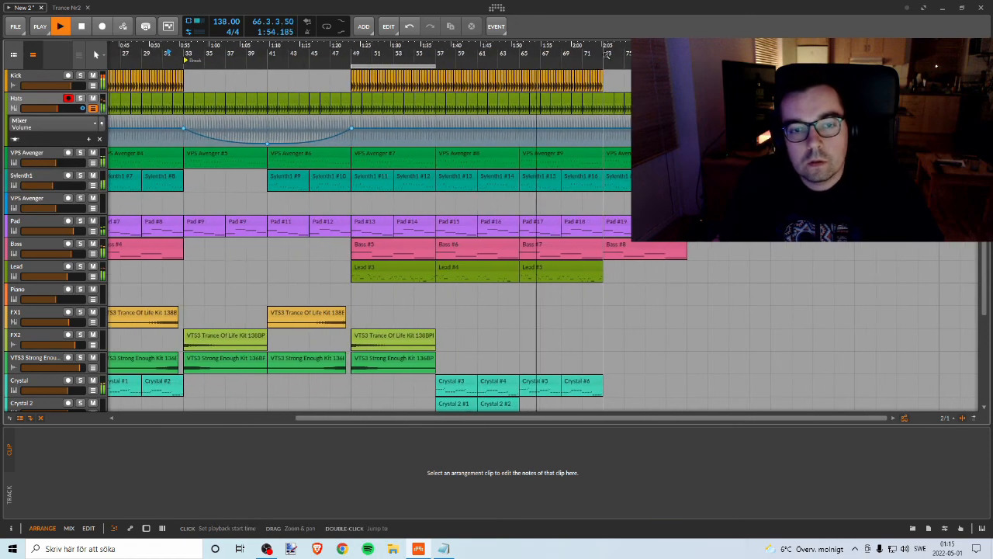
click(603, 128)
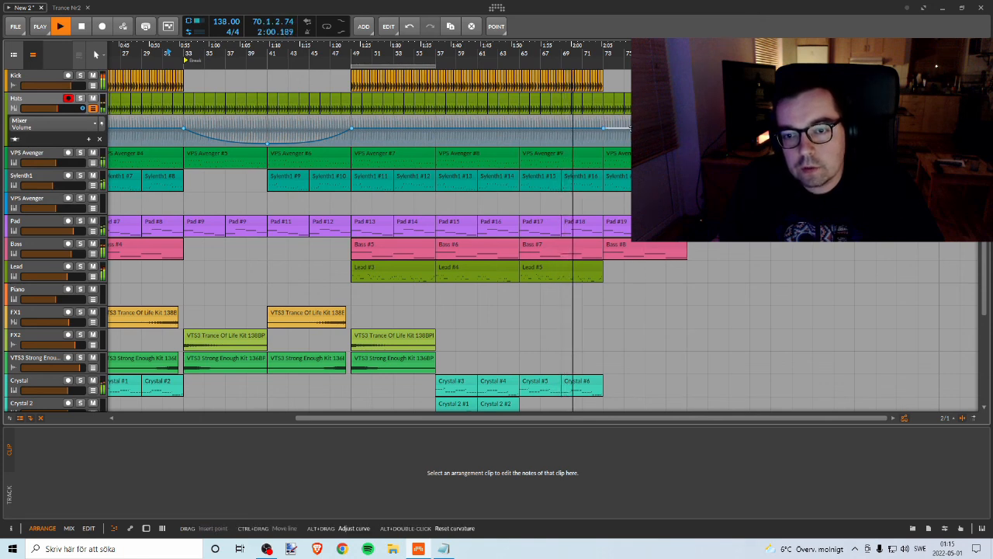
drag(687, 128, 645, 142)
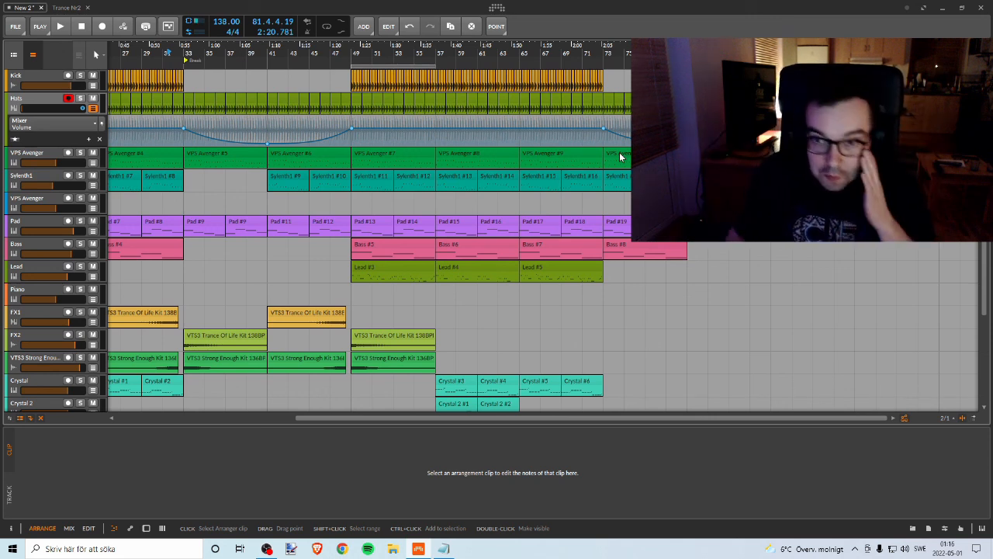
Step: Audition the section after the break from bar 49, then from bar 65
drag(339, 54, 588, 54)
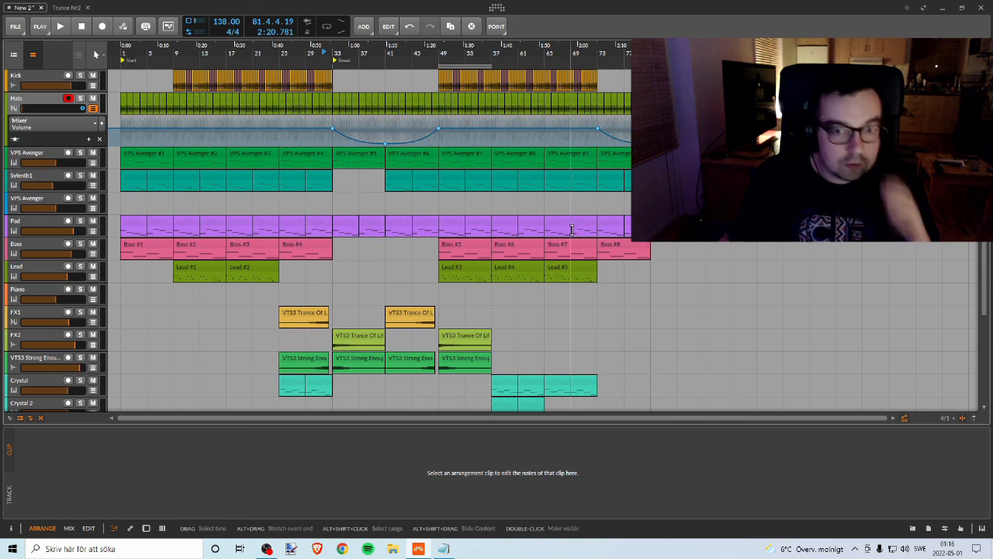
double_click(441, 61)
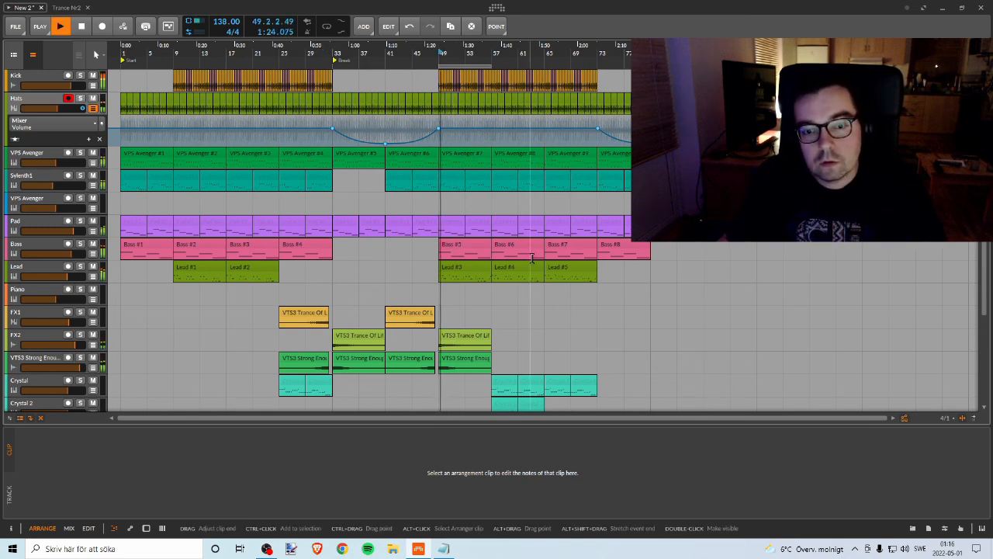
click(546, 59)
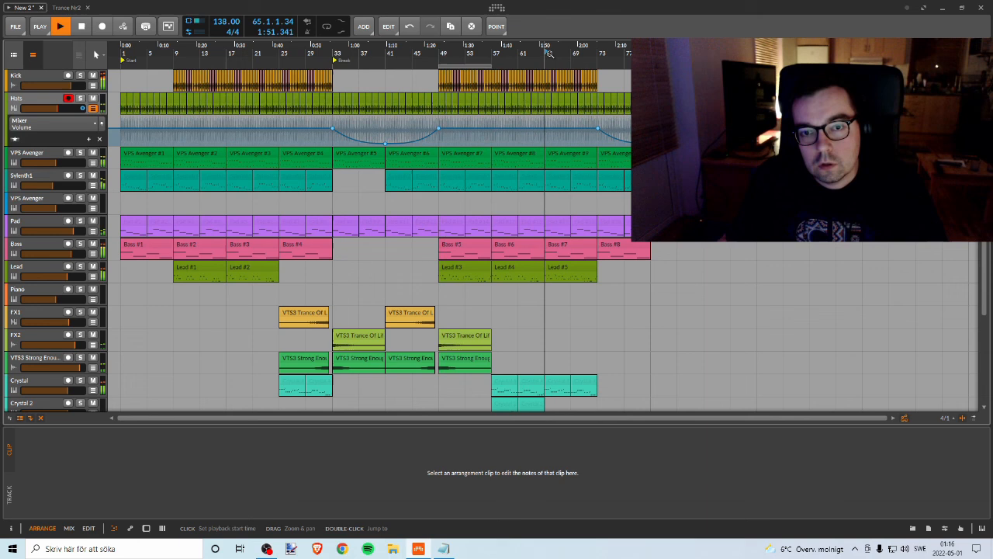
Step: Open the Lead #5 clip's notes, solo the Lead track briefly to check it, and arm the track for recording
click(567, 269)
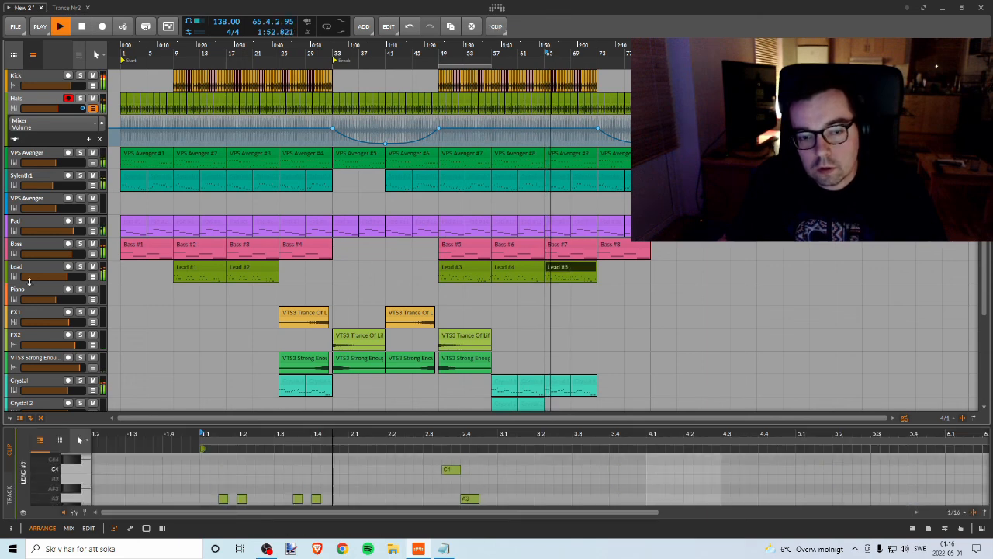
click(81, 267)
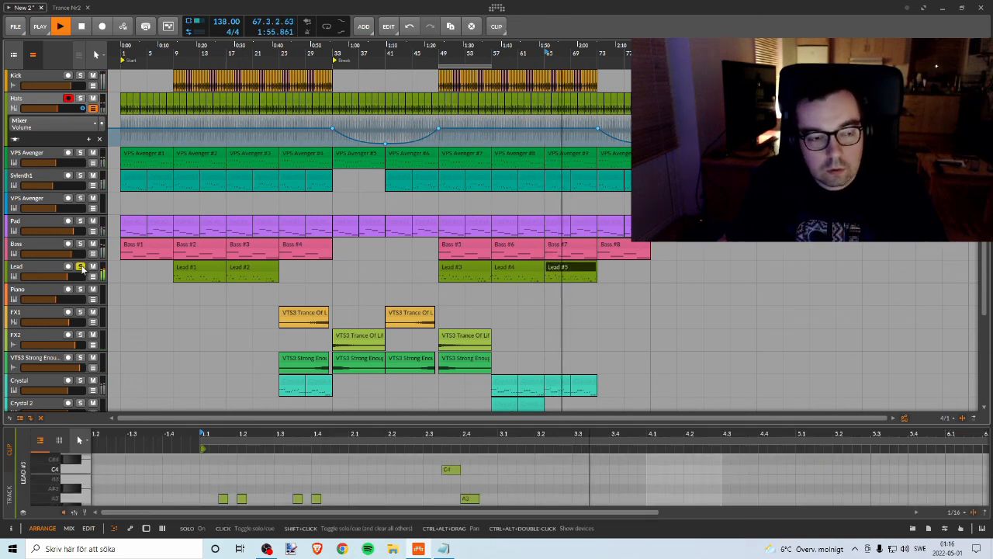
click(81, 267)
click(68, 266)
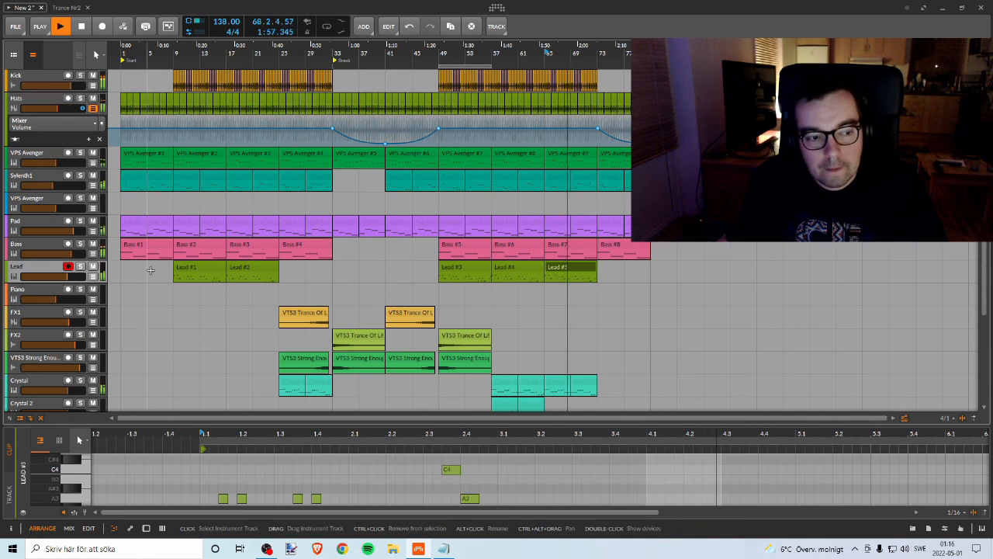
click(573, 269)
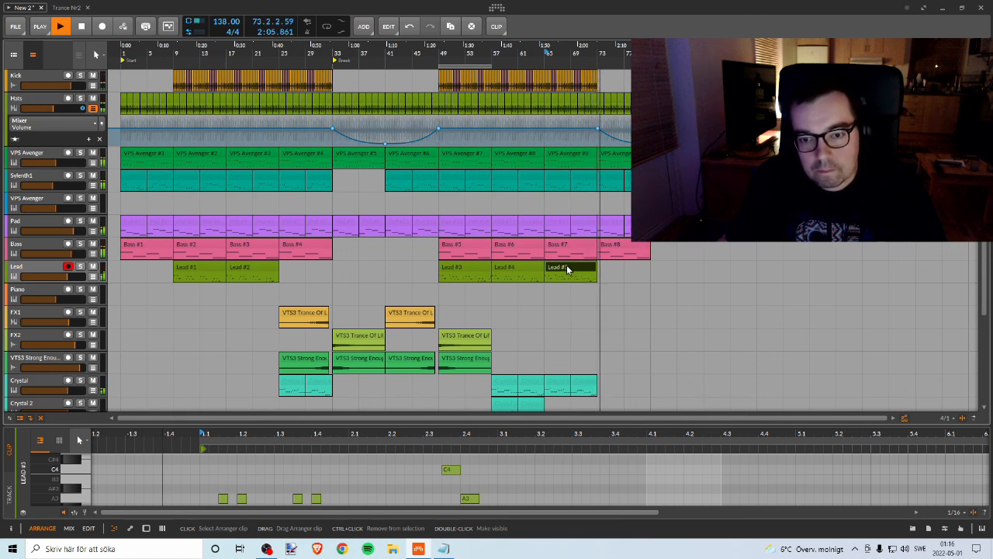
Step: Replay the arrangement from bar 49 while checking the lower tracks against the lead, and stop playback
scroll(568, 271, down, 2)
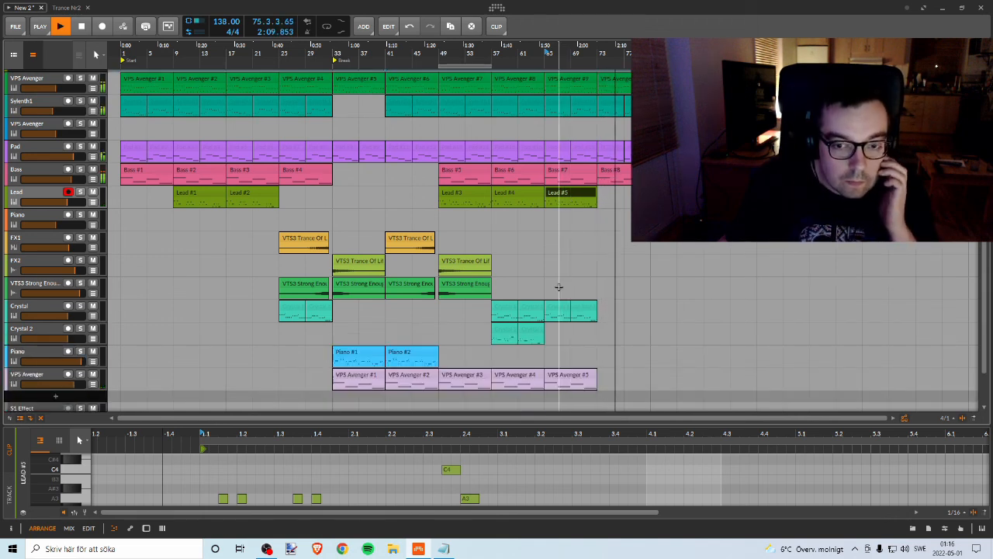
key(space)
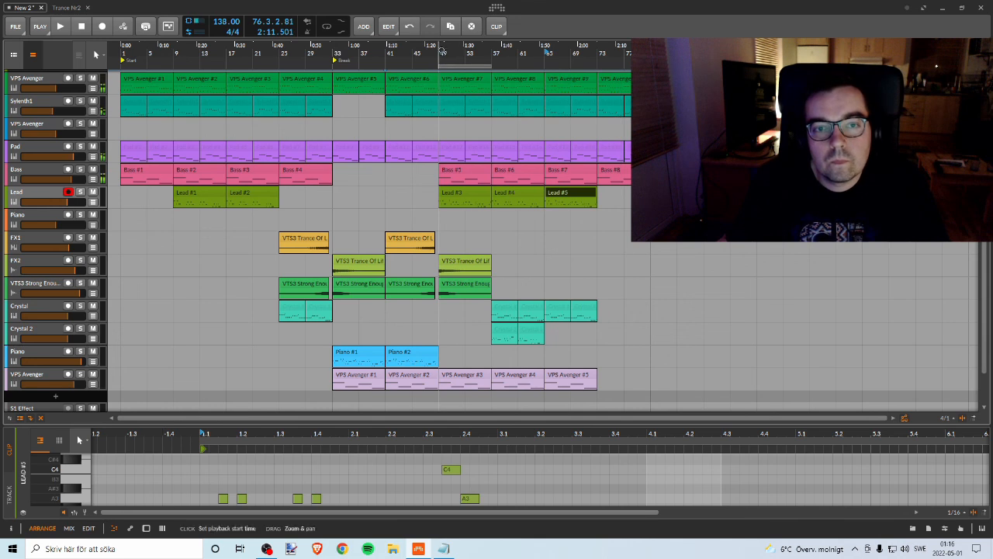
click(442, 51)
key(space)
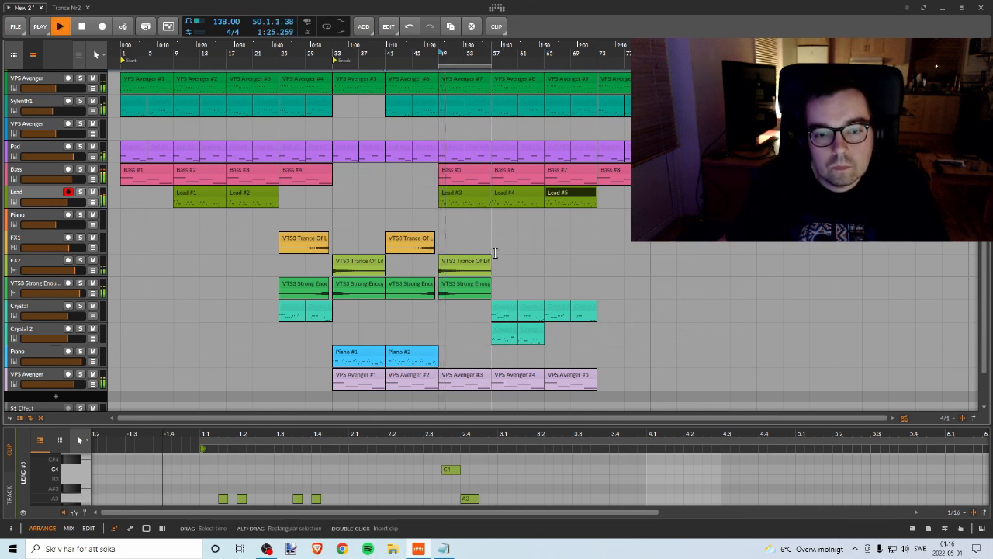
scroll(496, 255, down, 1)
scroll(497, 255, up, 1)
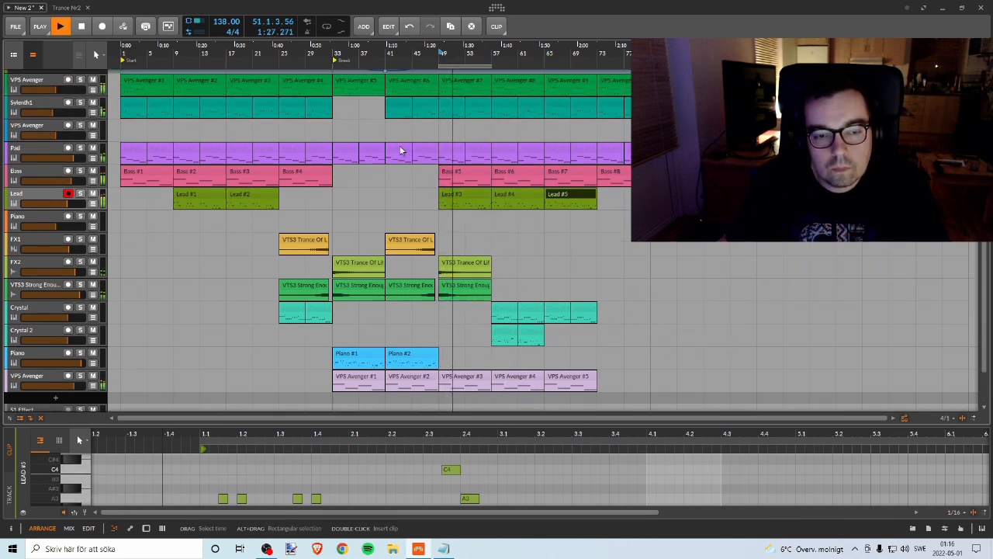
key(space)
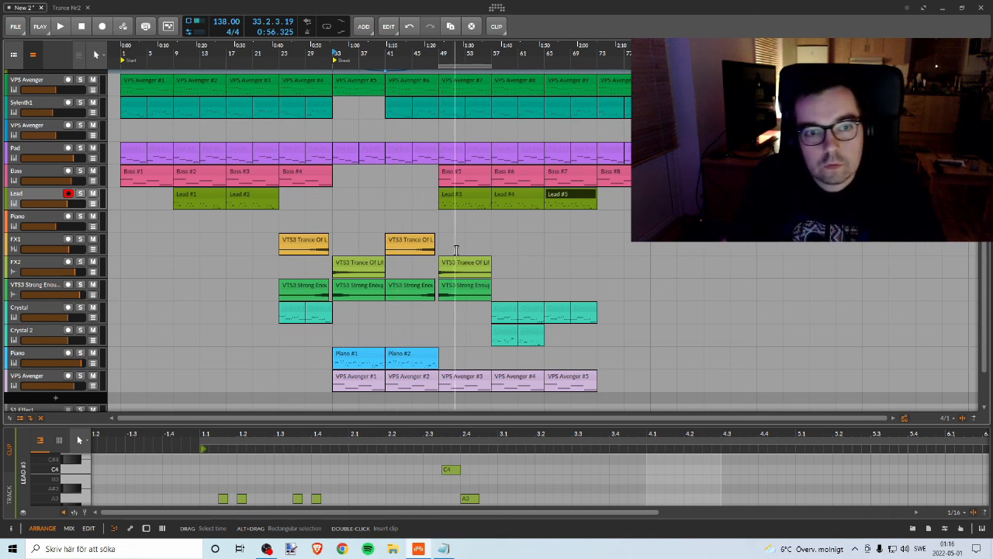
scroll(431, 232, up, 2)
scroll(446, 222, down, 3)
key(alt+Tab)
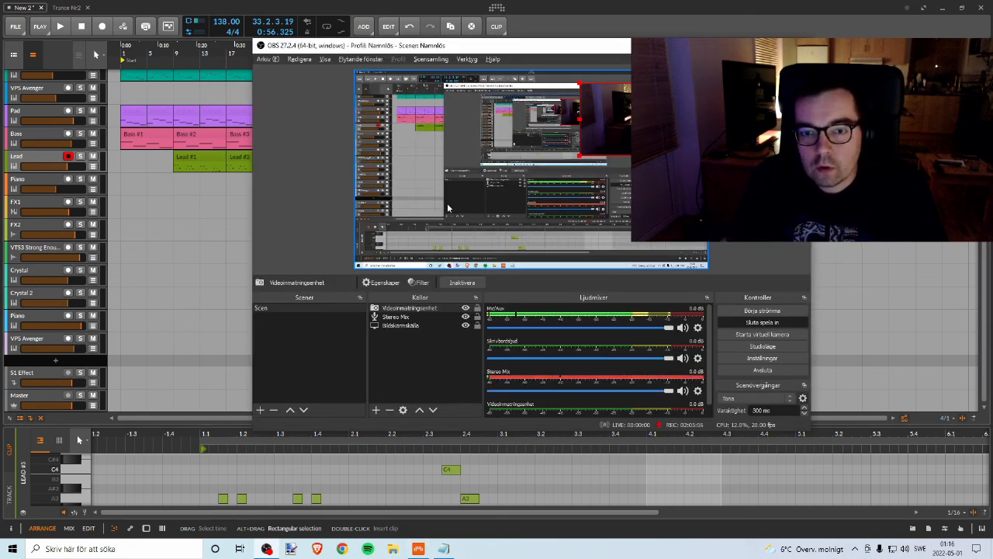
key(alt+Tab)
scroll(447, 203, up, 3)
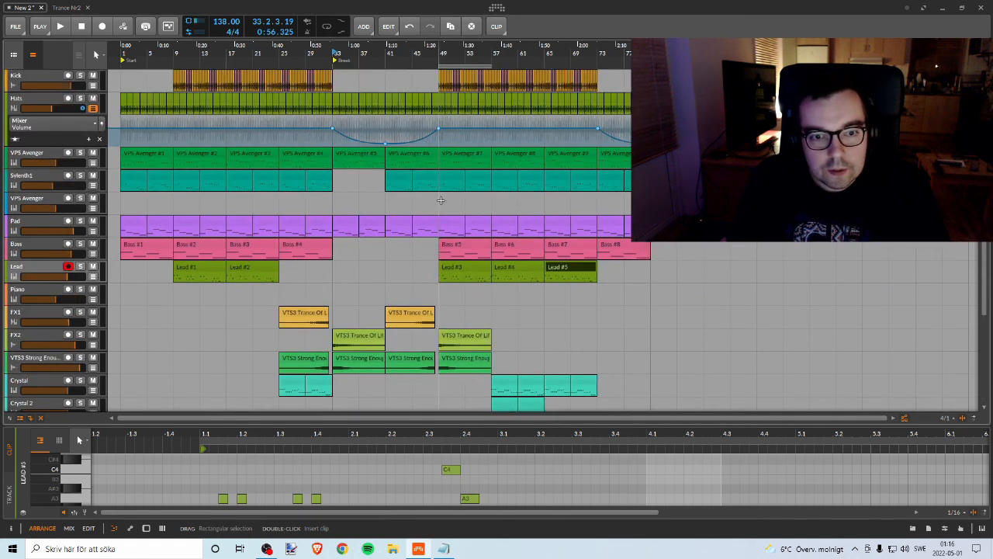
scroll(437, 196, down, 3)
scroll(434, 194, up, 3)
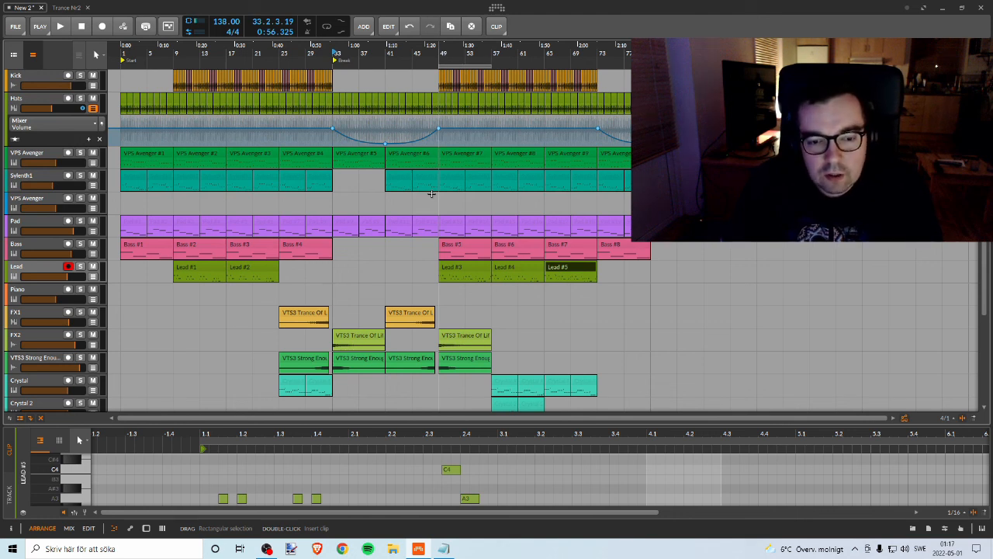
Step: Play the break from bar 33, toggle solo on the blue Piano track to check it, and stop playback
scroll(435, 202, down, 3)
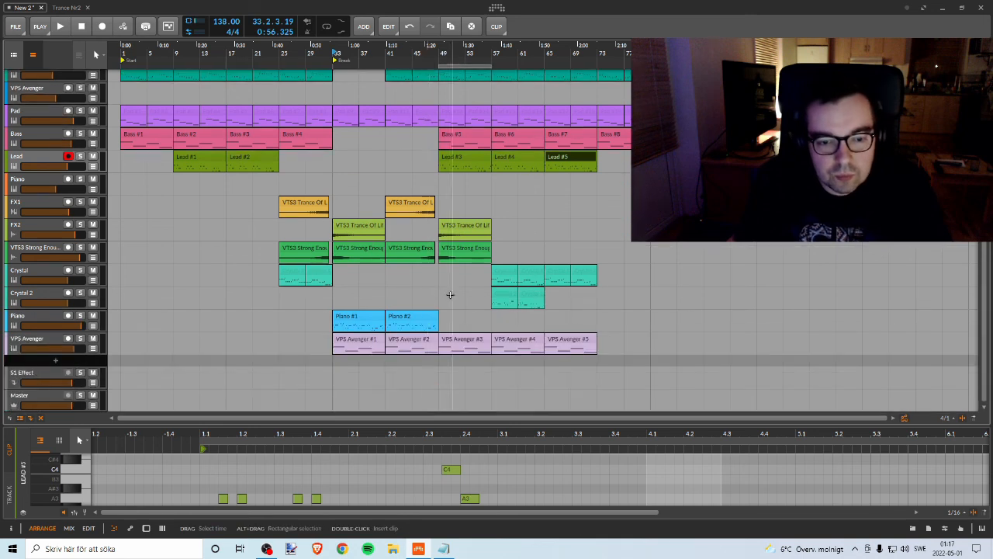
key(space)
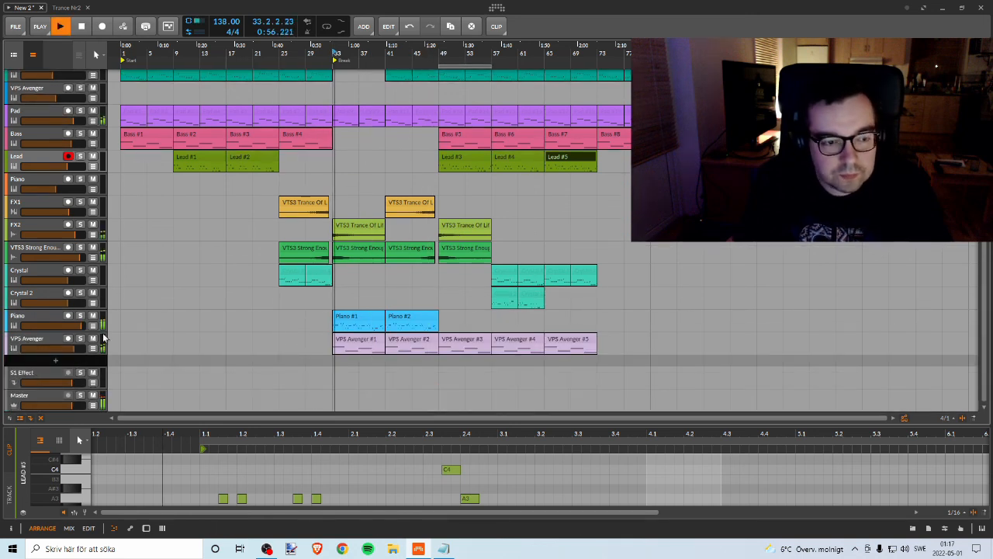
click(80, 315)
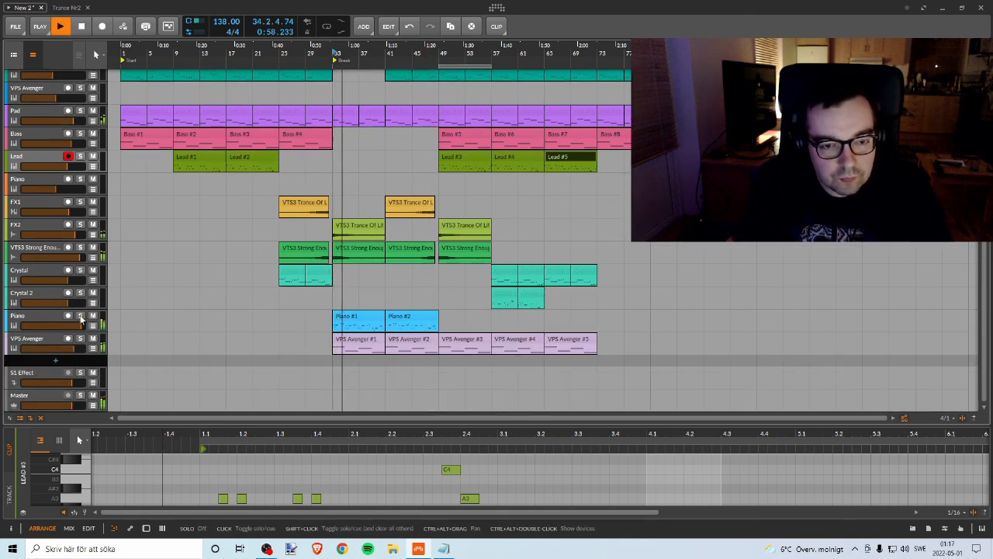
click(80, 315)
key(space)
Step: Move the loop region to bars 33–41 and audition the Bass track from bar 19, briefly soloed and within the full mix
scroll(466, 77, up, 3)
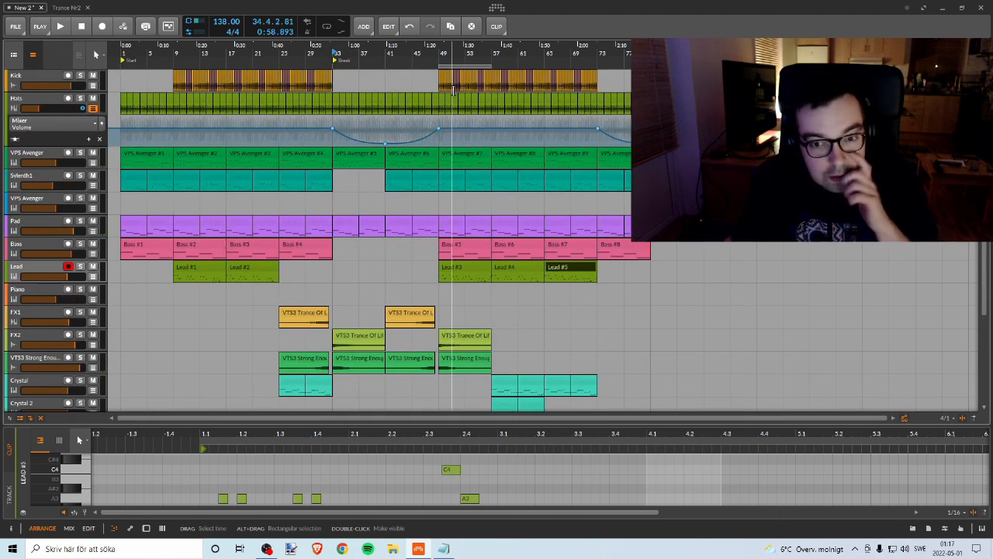
scroll(458, 138, down, 3)
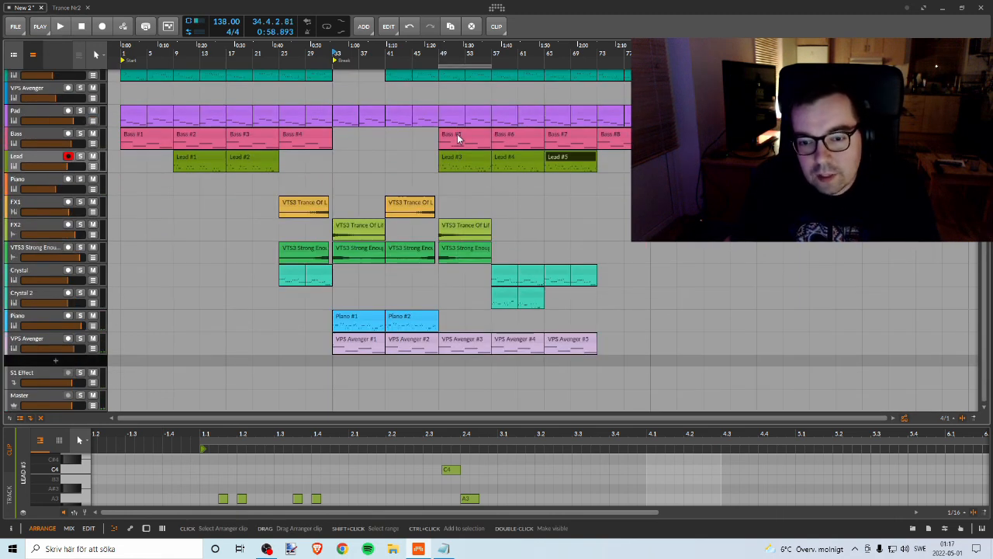
scroll(457, 137, up, 3)
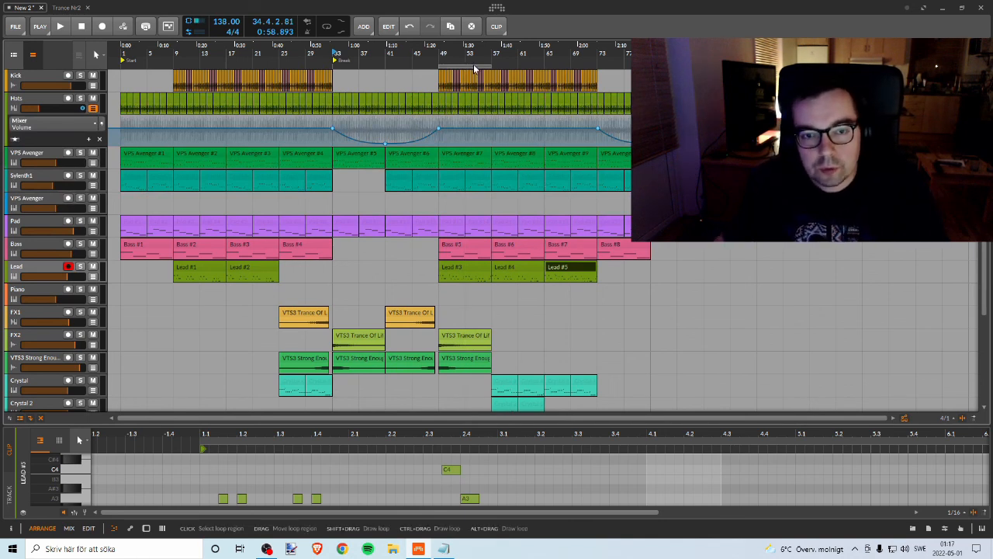
drag(444, 67, 427, 67)
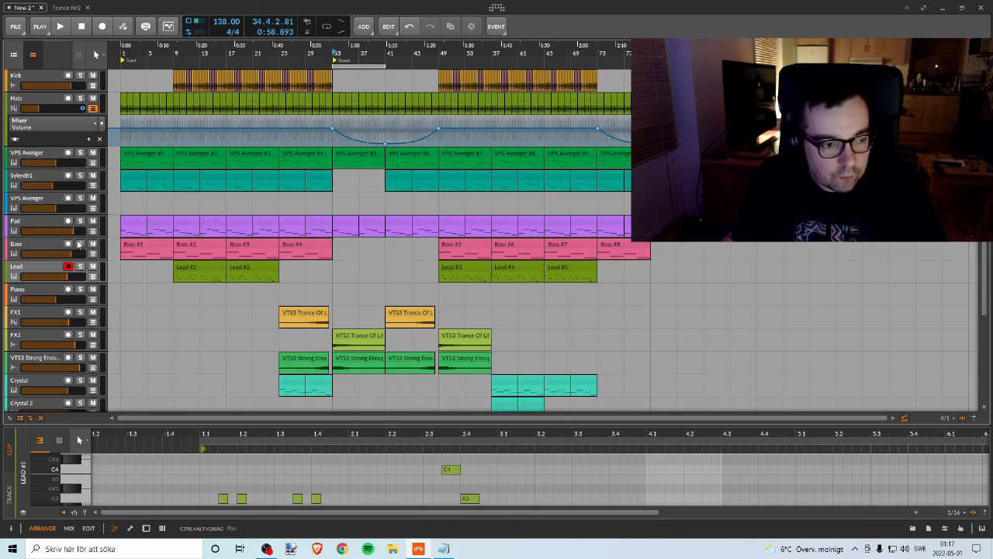
click(80, 244)
key(space)
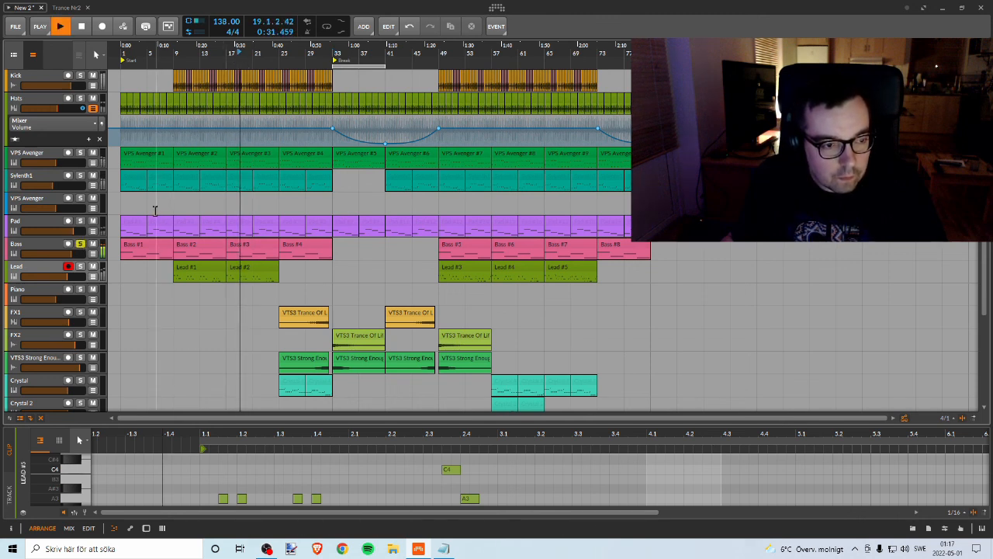
click(79, 244)
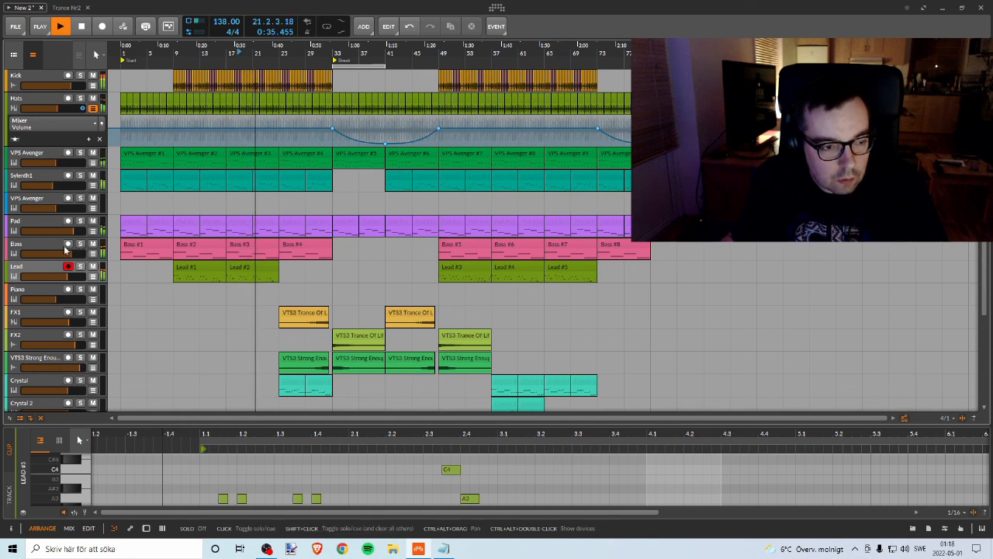
click(45, 249)
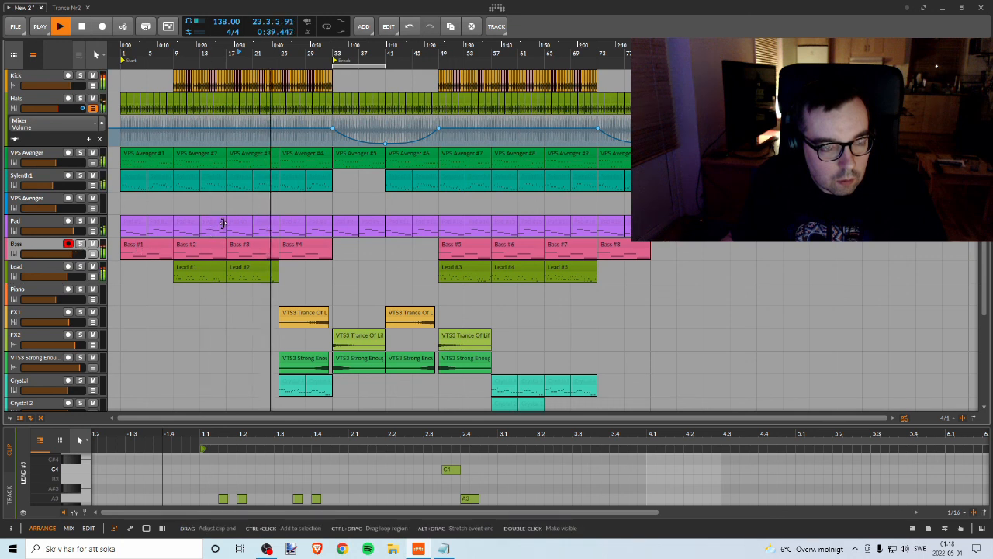
key(space)
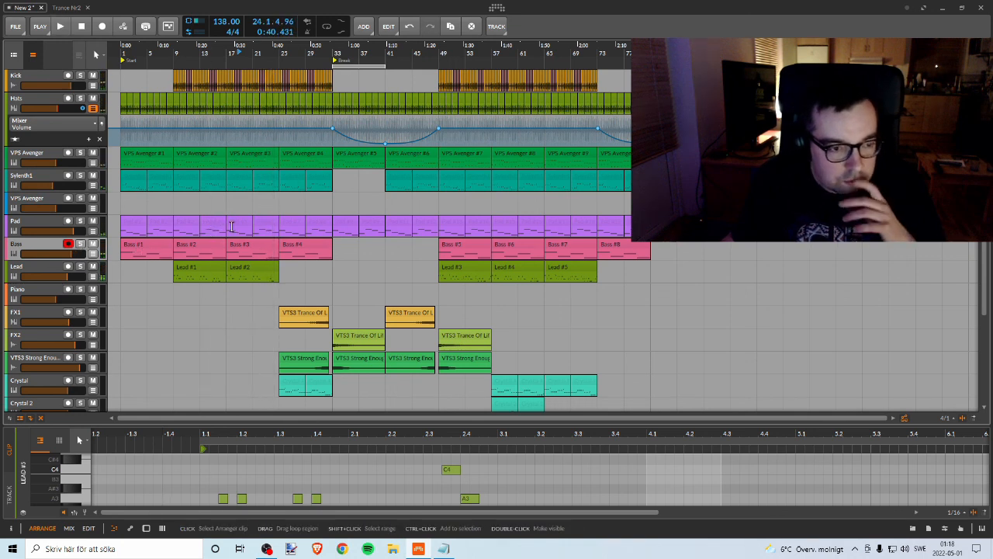
Step: Audition the Pad track from bar 13, comparing it soloed against the full mix, and stop playback with solo off
click(80, 221)
click(201, 47)
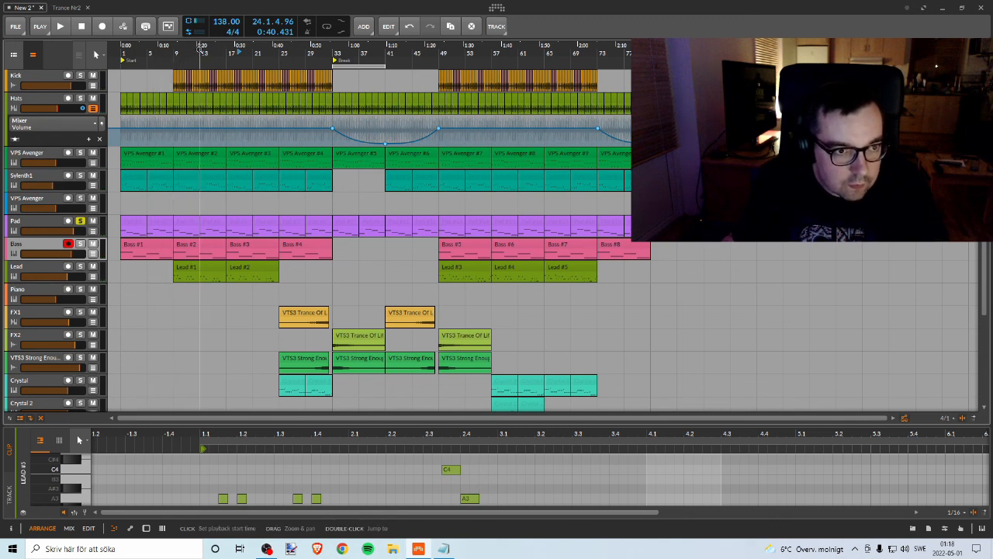
key(space)
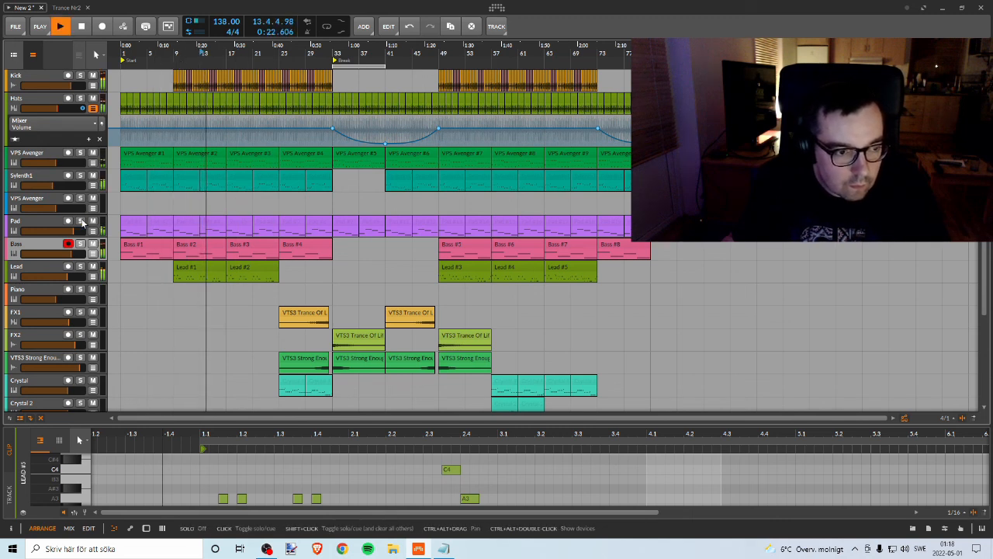
click(80, 221)
click(80, 221)
key(space)
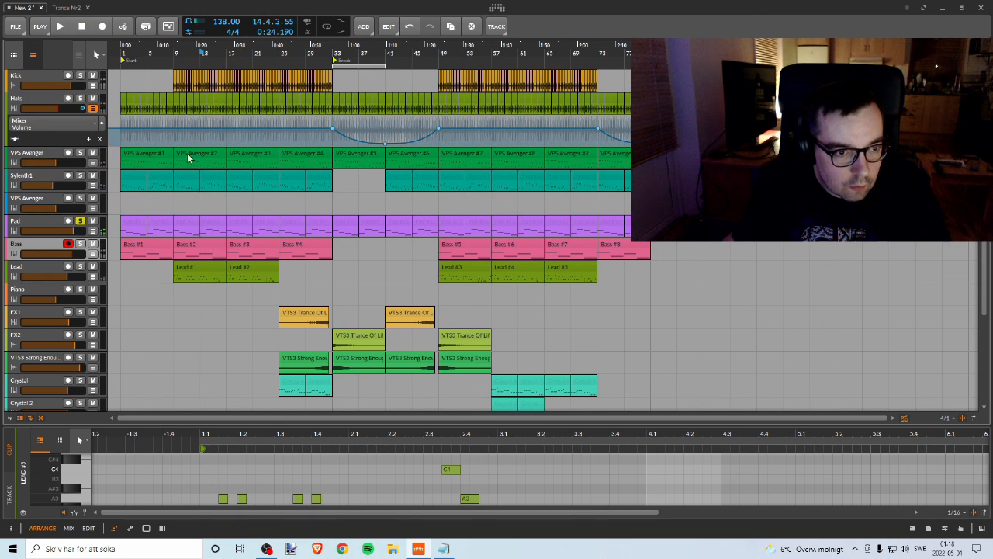
click(80, 221)
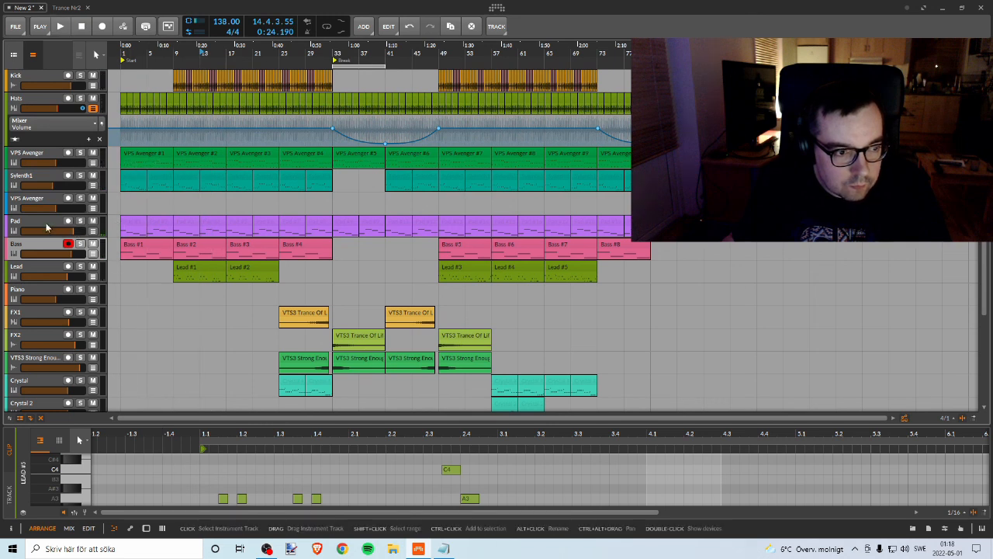
Step: Open the Pad track's device chain and insert the A1TriggerGate-x64 effect after Sylenth1
double_click(46, 223)
click(141, 455)
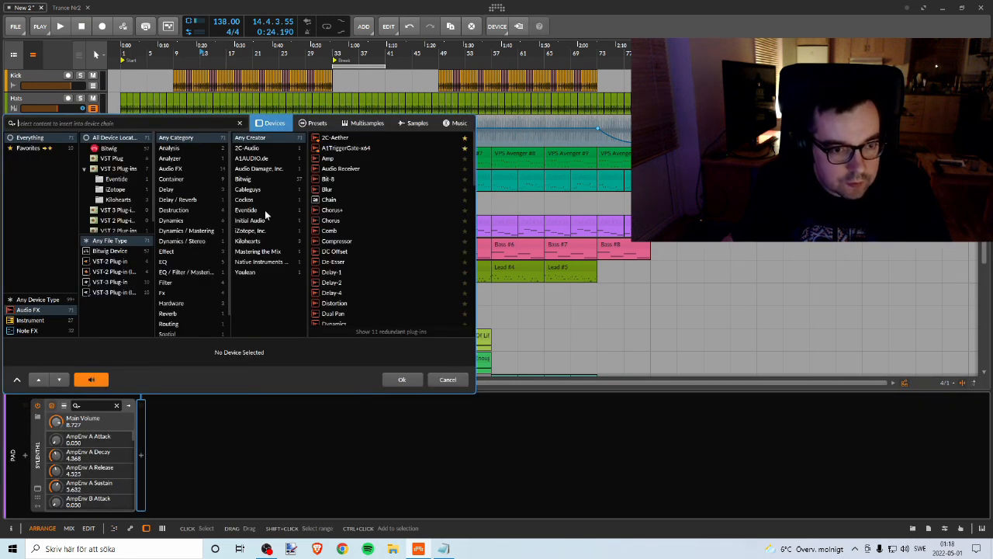
click(346, 149)
click(401, 380)
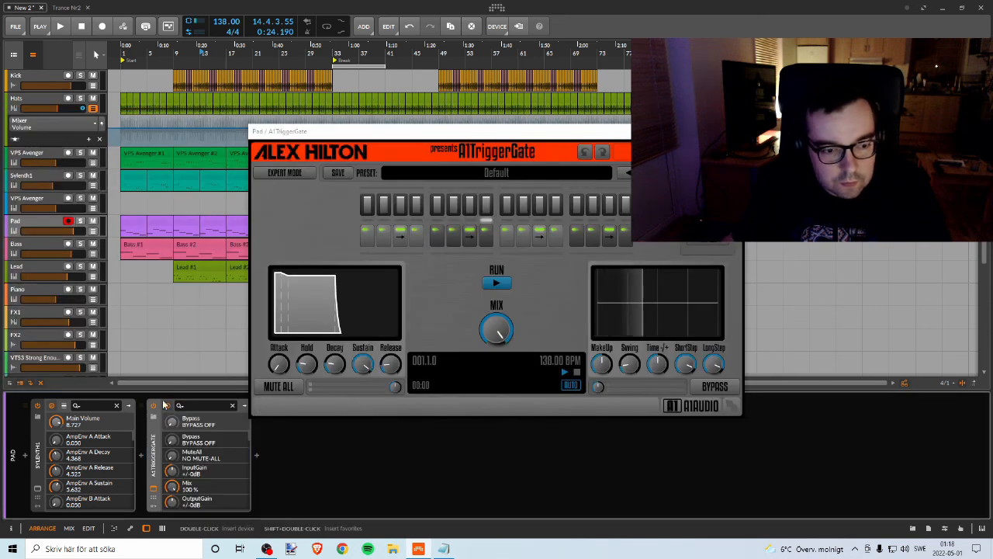
Step: Load the Like A SideChain 01 preset in A1TriggerGate and move the plug-in window clear of the webcam area
click(621, 173)
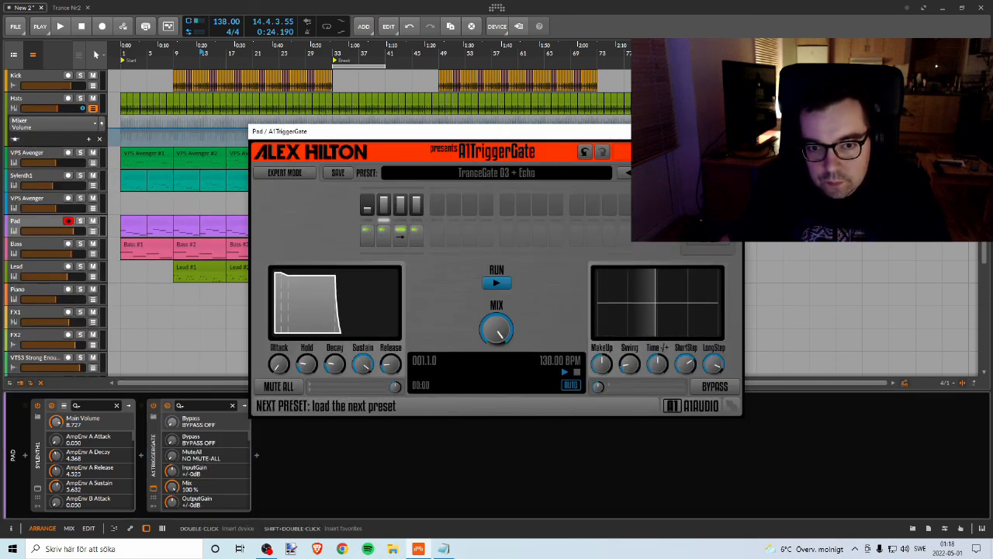
click(625, 173)
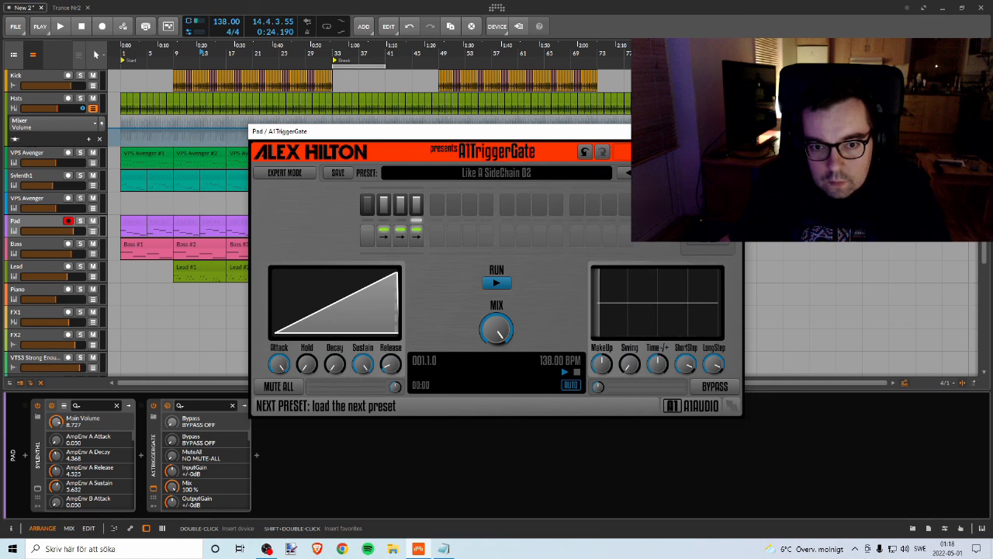
click(627, 172)
drag(459, 134, 558, 249)
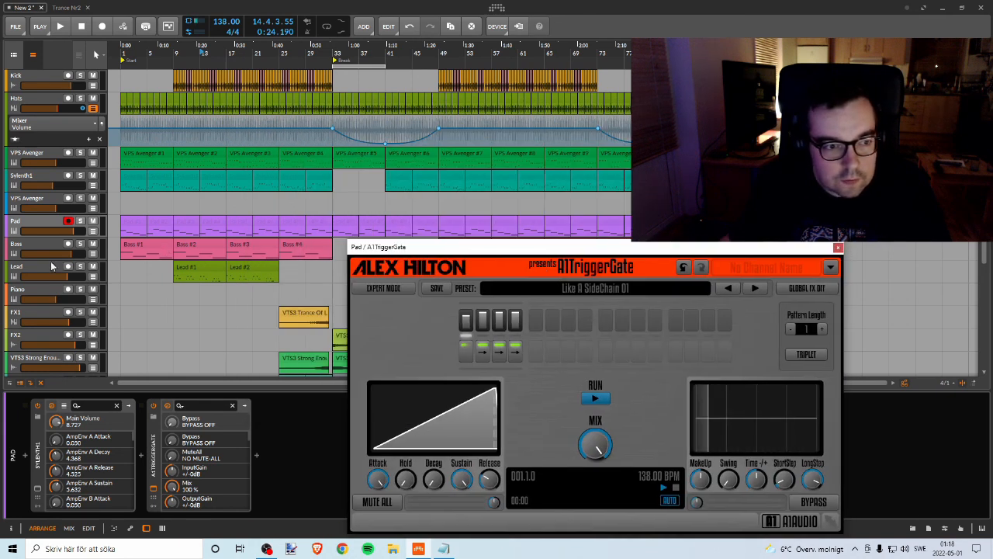
Step: Audition the gated Pad soloed from bar 13 and return it to the full mix
click(80, 221)
key(space)
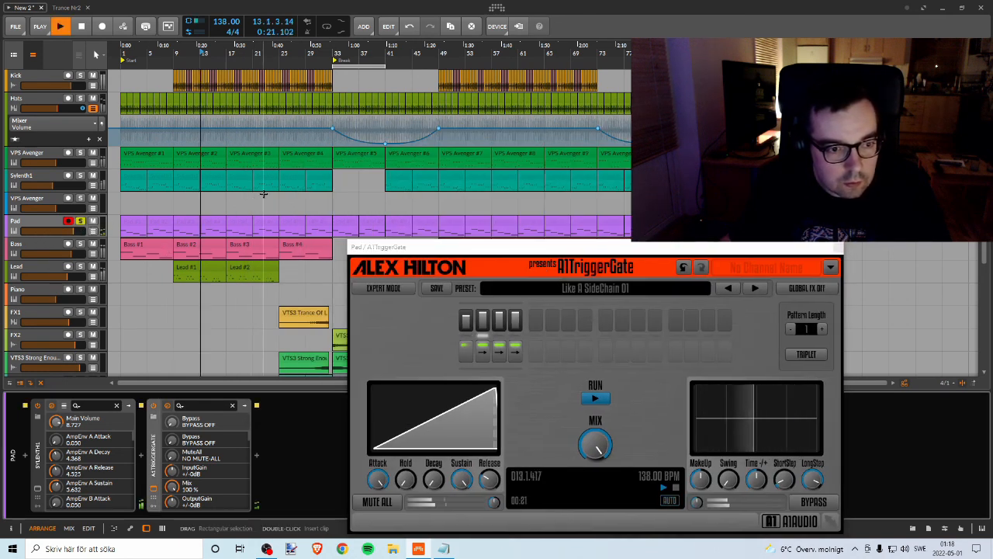
drag(365, 247, 403, 133)
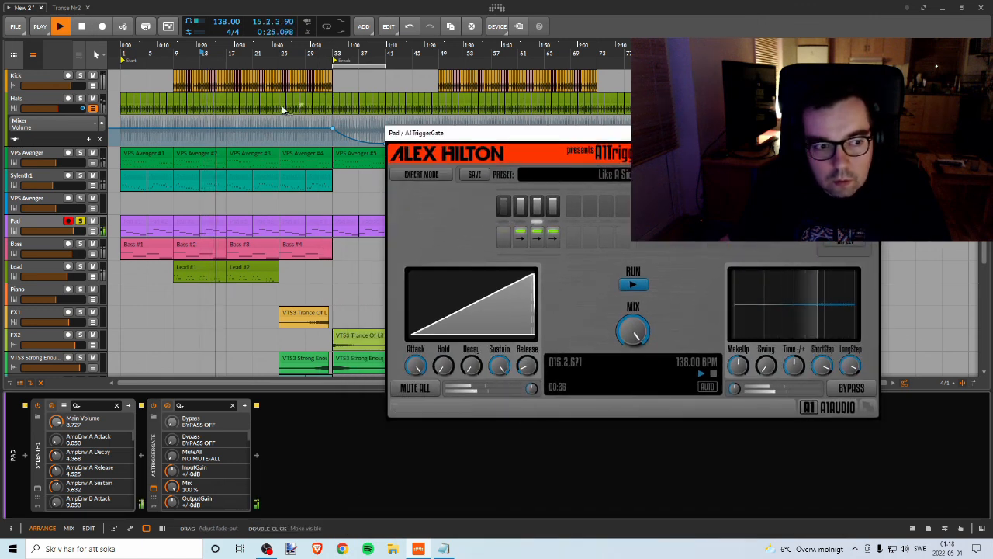
click(80, 221)
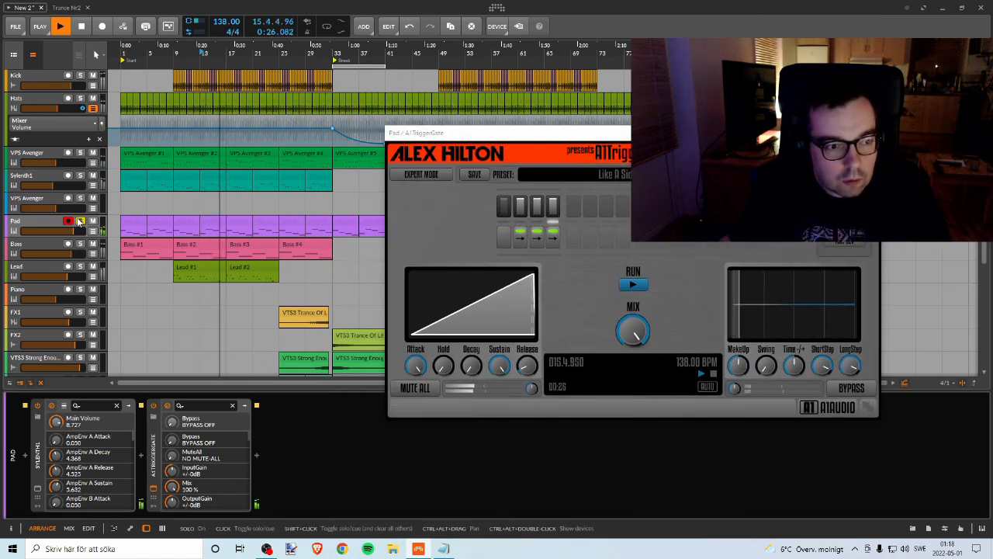
Step: Replay from bar 9 while raising the Pad track's volume and setting A1TriggerGate's mix to 50%
click(178, 52)
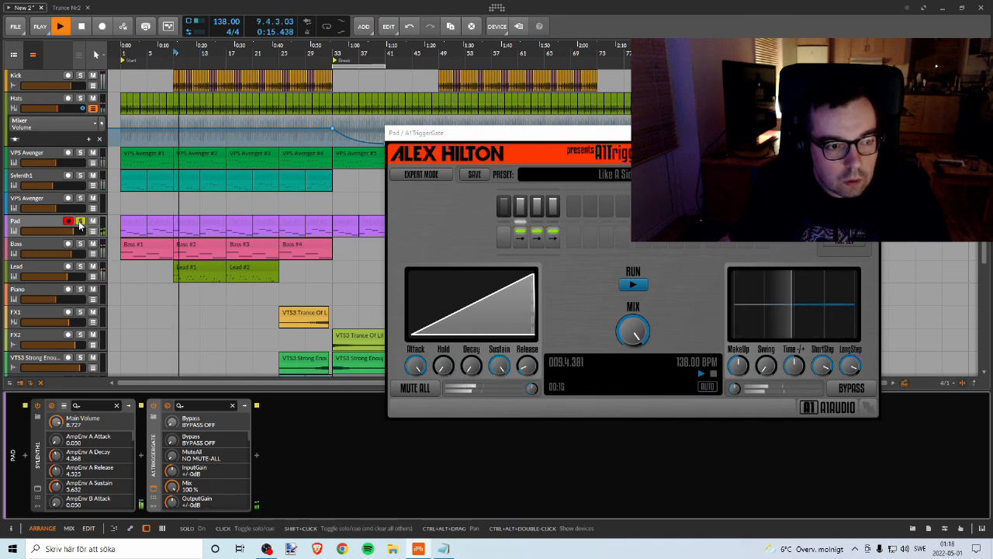
drag(73, 232, 81, 231)
drag(633, 331, 633, 385)
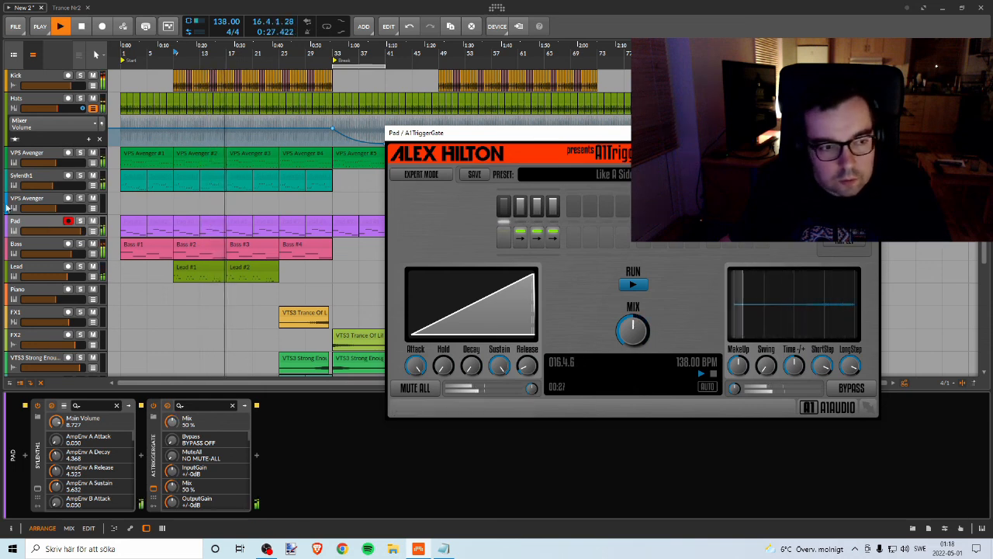
Step: Audition the Pad soloed from bar 9 with the half-wet gate, turn solo off, and reposition the plug-in window
key(space)
click(80, 222)
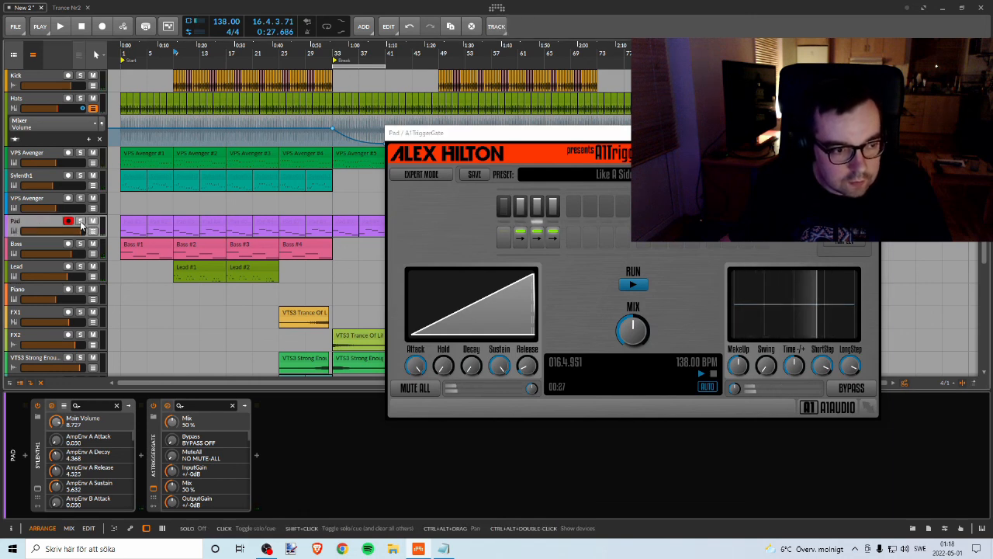
key(space)
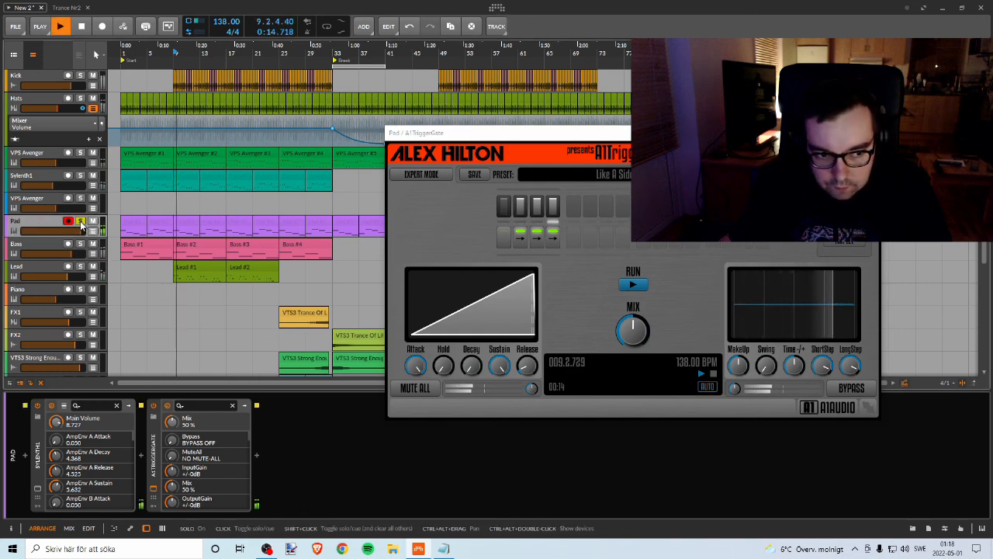
click(80, 222)
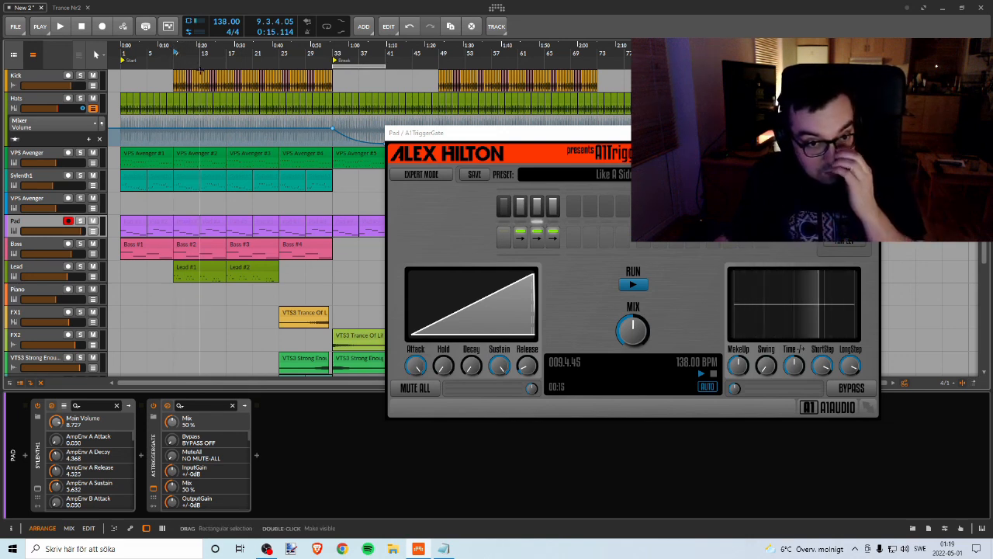
drag(463, 133, 479, 108)
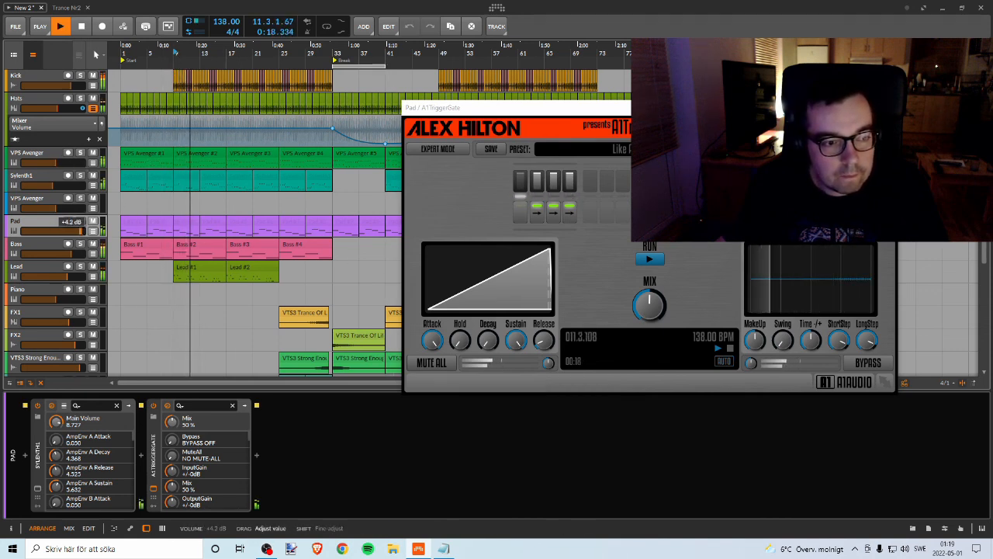
Step: Set A1TriggerGate's mix to 100% on the Pad, check it in playback, and close the plug-in window
drag(650, 306, 651, 149)
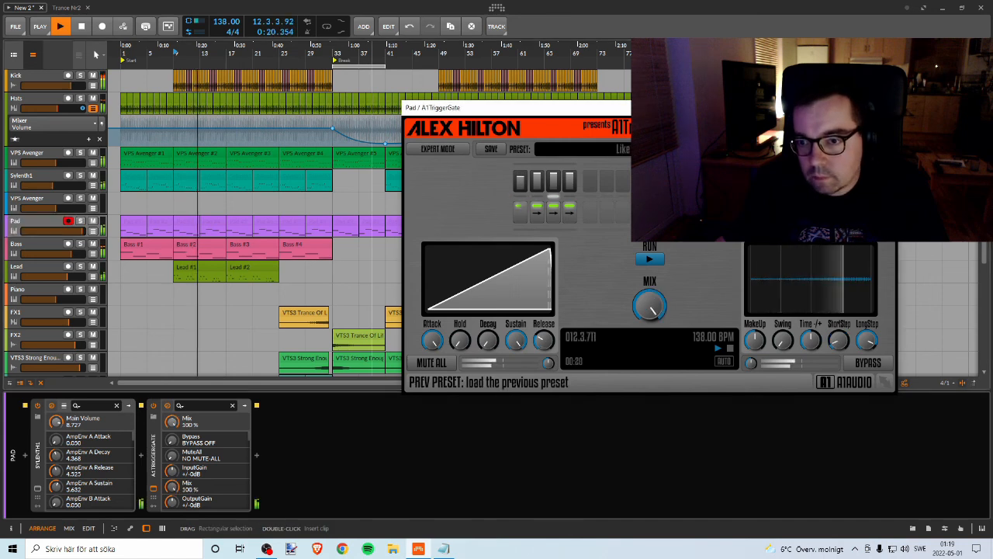
click(86, 220)
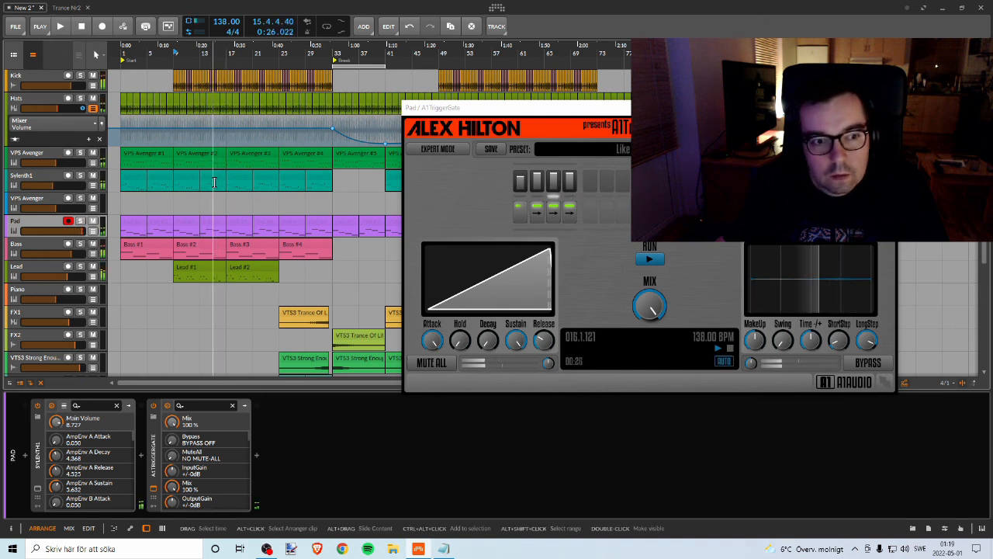
key(space)
click(885, 108)
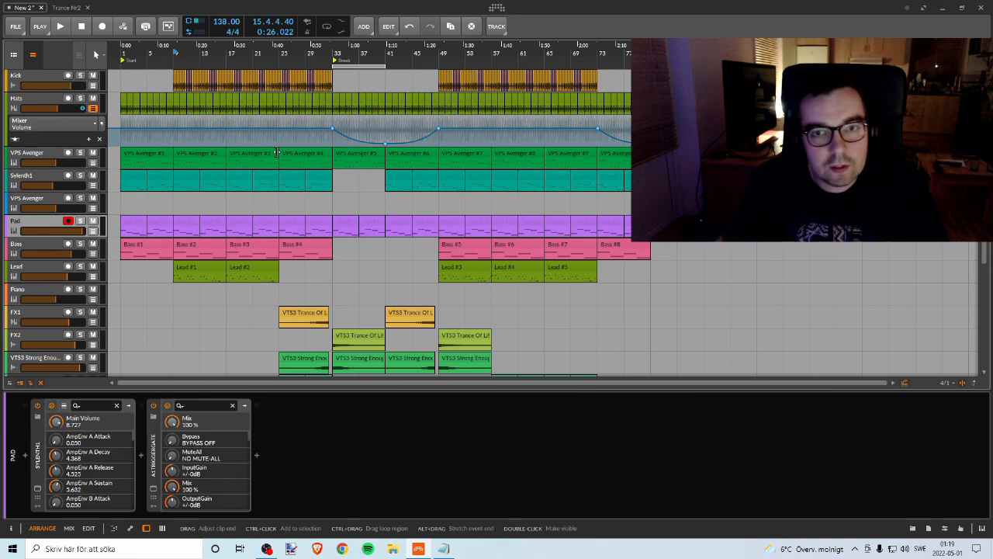
scroll(373, 169, down, 4)
scroll(374, 170, up, 4)
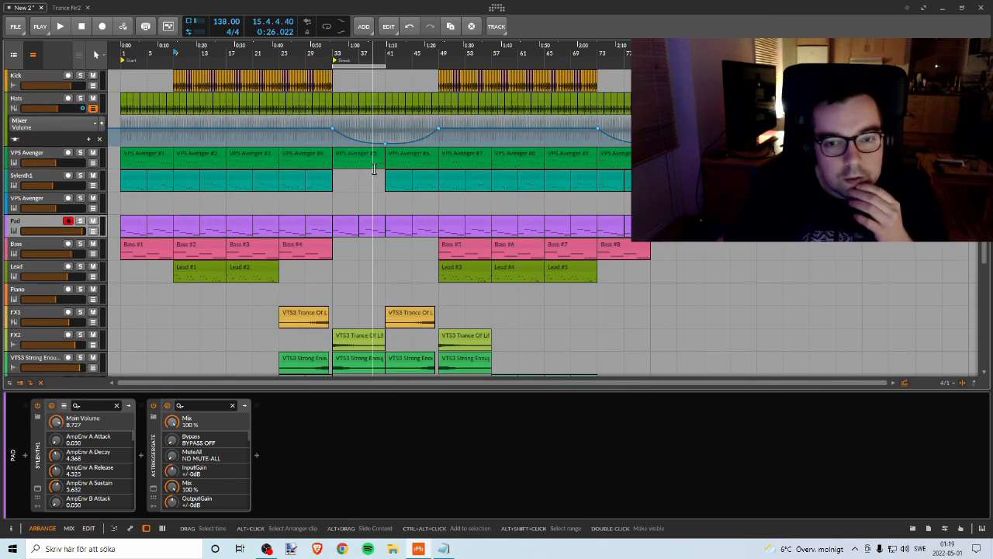
scroll(492, 186, down, 4)
scroll(495, 189, up, 4)
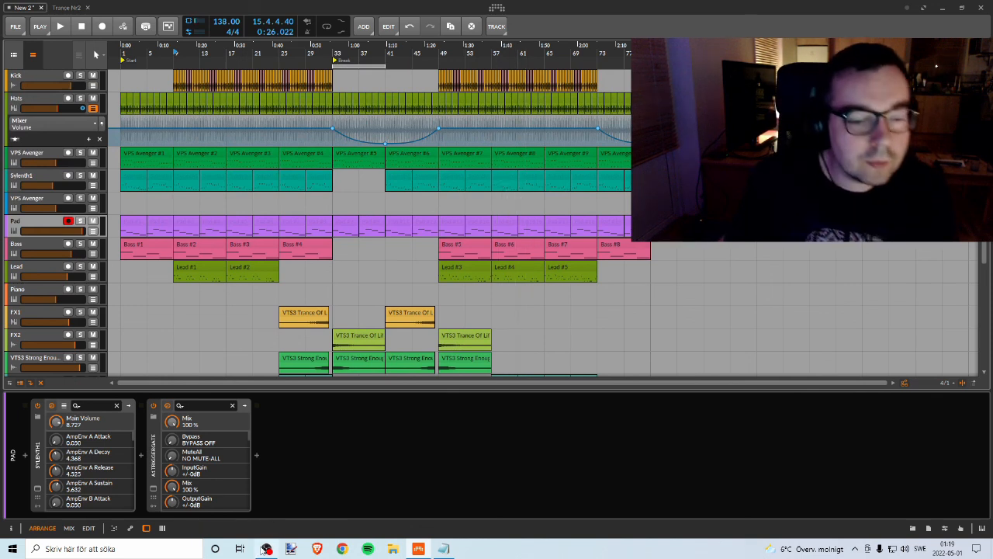
click(266, 548)
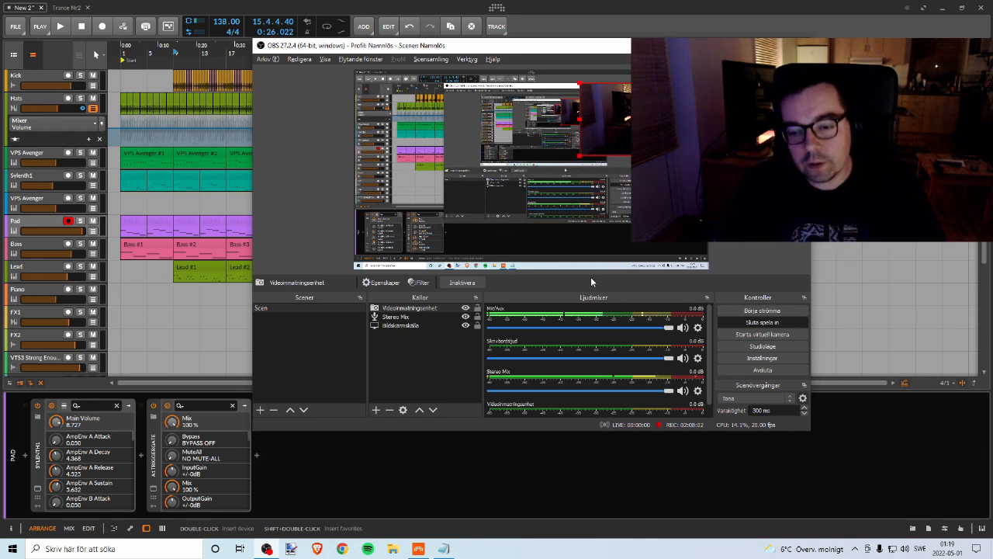